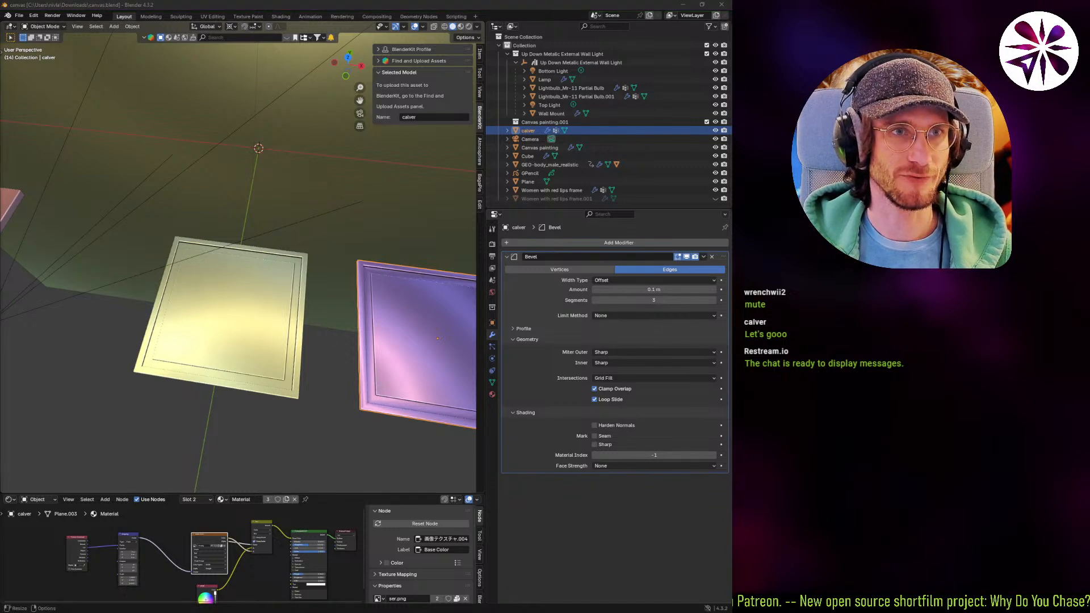
Review the validation feedback image in the canvas submission post in Discord.
{"action": "left_click_drag", "start_coordinate": [0, 95], "coordinate": [329, 4]}
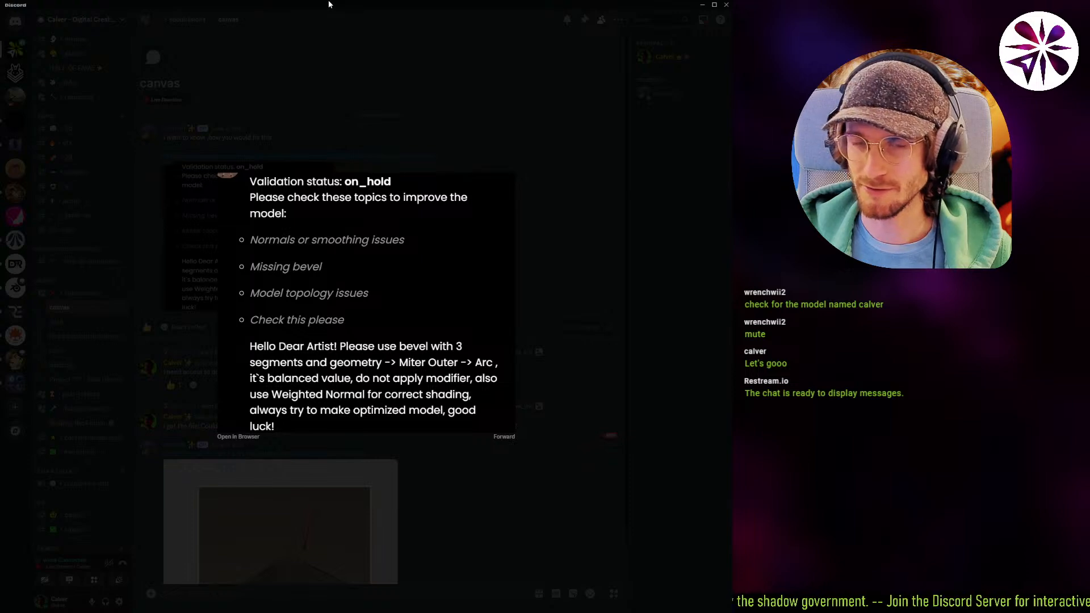
{"action": "key", "text": "Escape"}
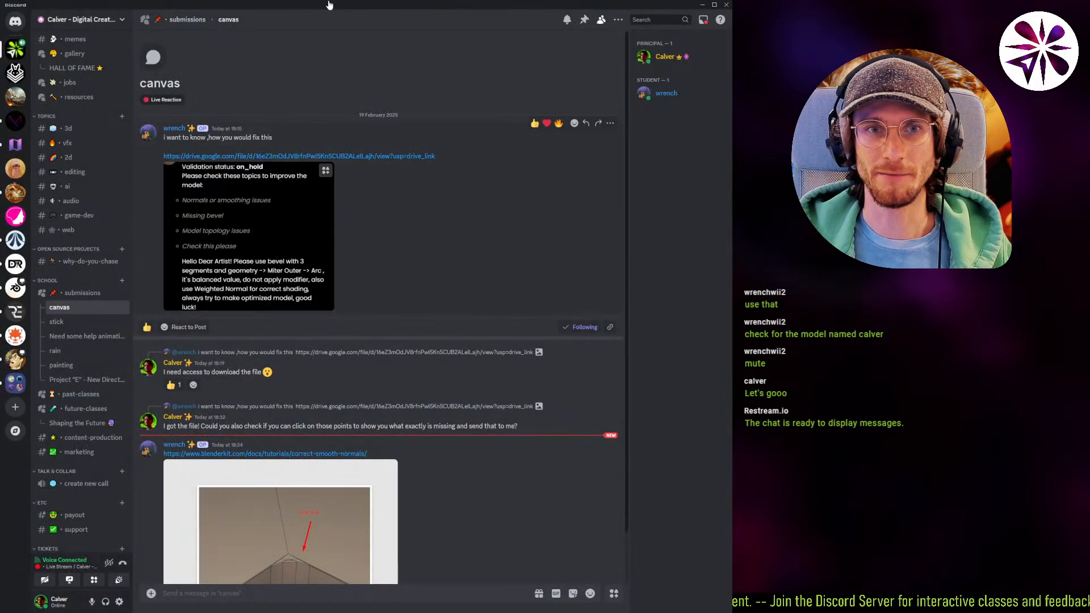
{"action": "key", "text": "Return"}
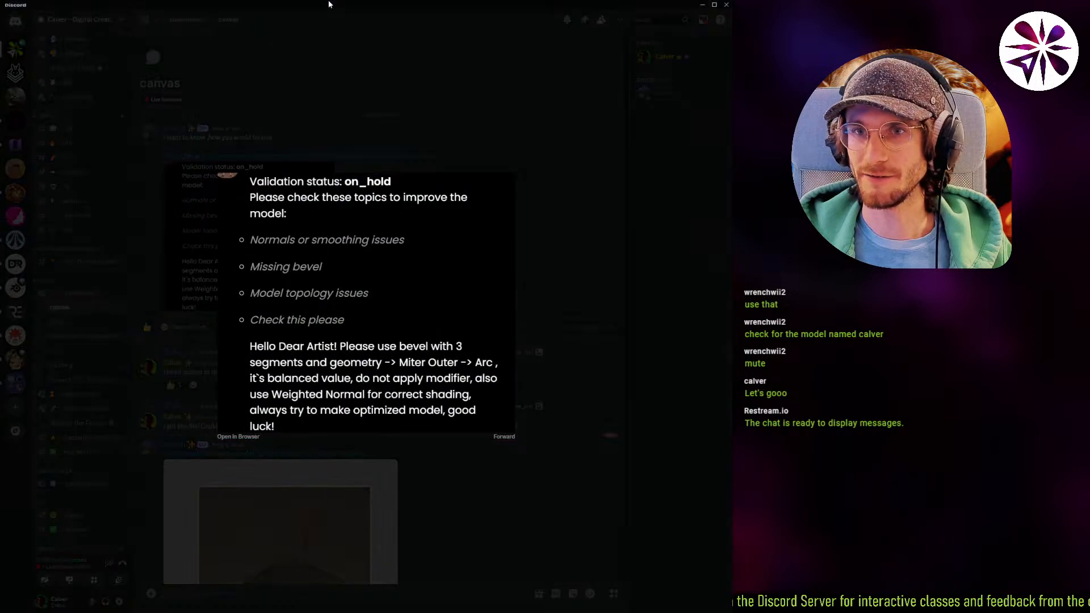
{"action": "key", "text": "Escape"}
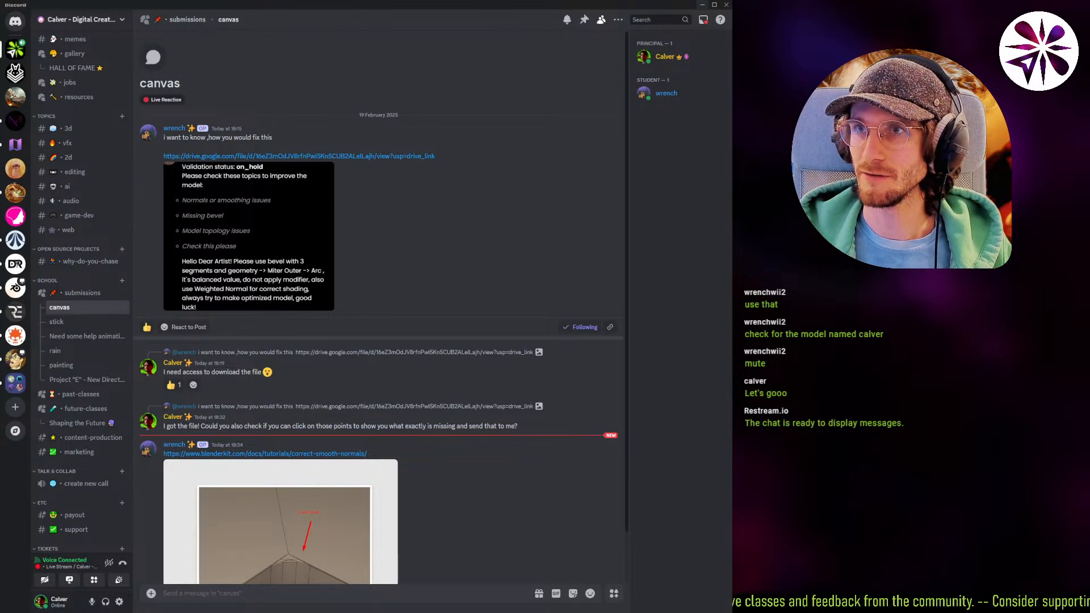
Switch back to Blender, frame the calver object and inspect its shading and Bevel settings against the feedback.
{"action": "key", "text": "alt+Tab"}
{"action": "middle_click_drag", "start_coordinate": [299, 326], "coordinate": [390, 254]}
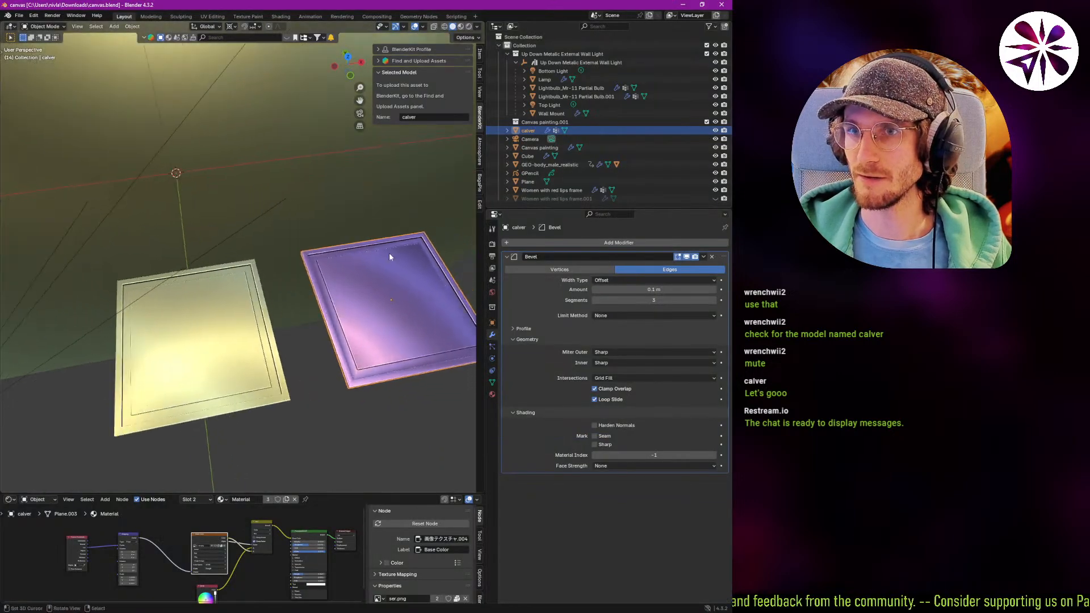
{"action": "left_click", "coordinate": [540, 148]}
{"action": "left_click", "coordinate": [529, 131]}
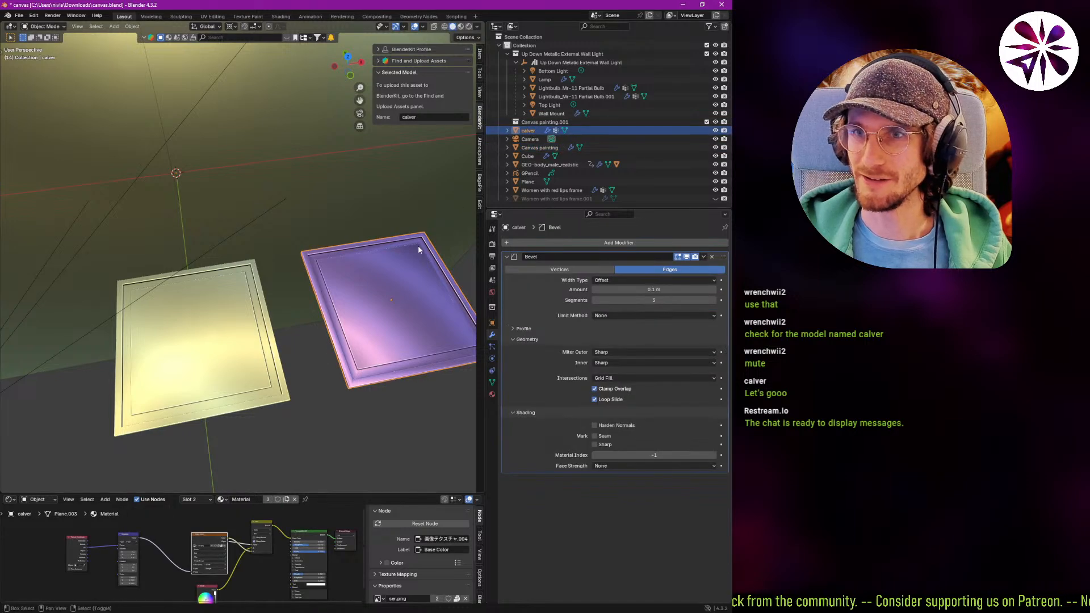
{"action": "key", "text": "KP_Decimal"}
{"action": "middle_click_drag", "start_coordinate": [305, 272], "coordinate": [181, 348]}
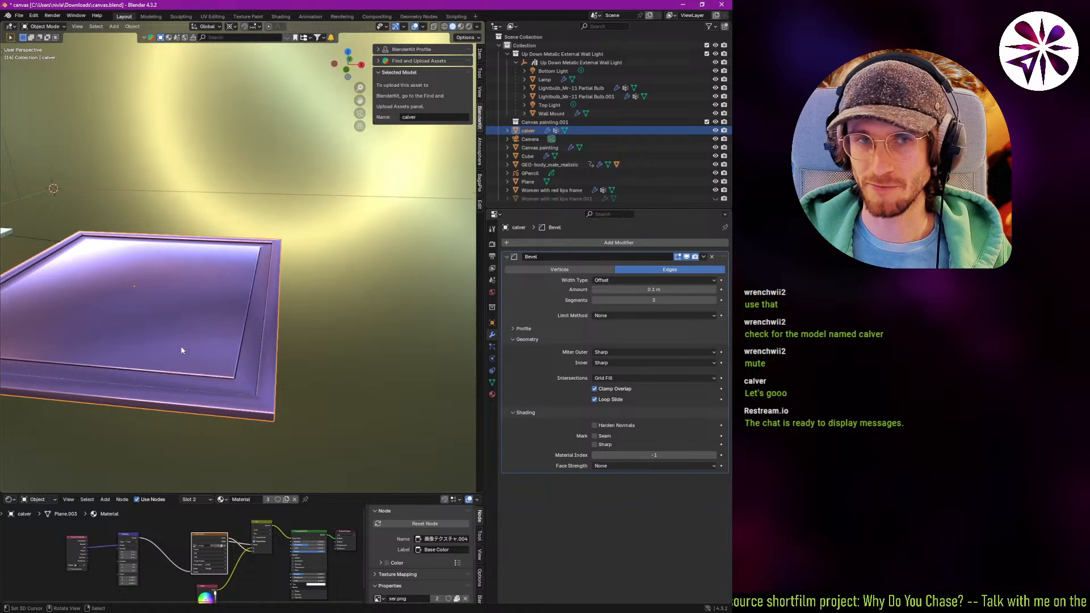
{"action": "middle_click_drag", "start_coordinate": [134, 289], "coordinate": [314, 337]}
{"action": "key", "text": "alt+Tab"}
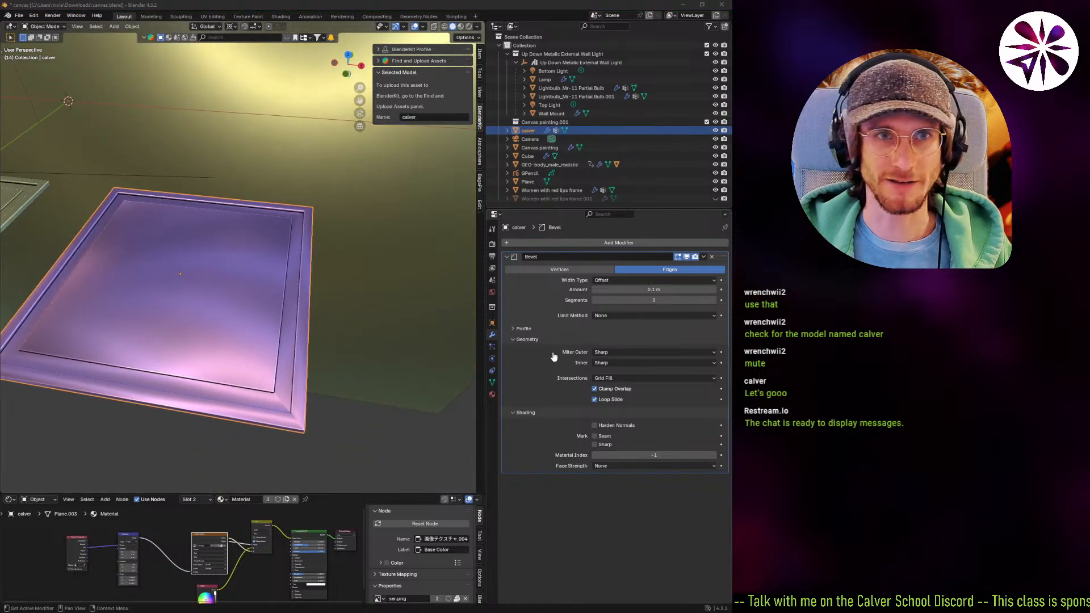
{"action": "key", "text": "alt+Tab"}
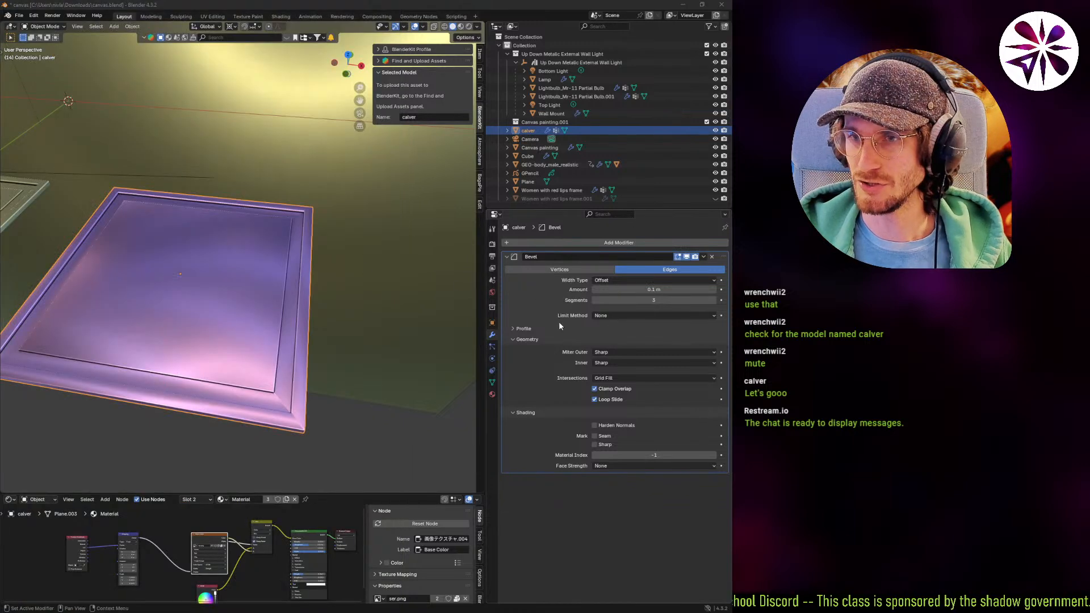
Set the outer miter of calver's Bevel modifier to Arc.
{"action": "left_click", "coordinate": [538, 352]}
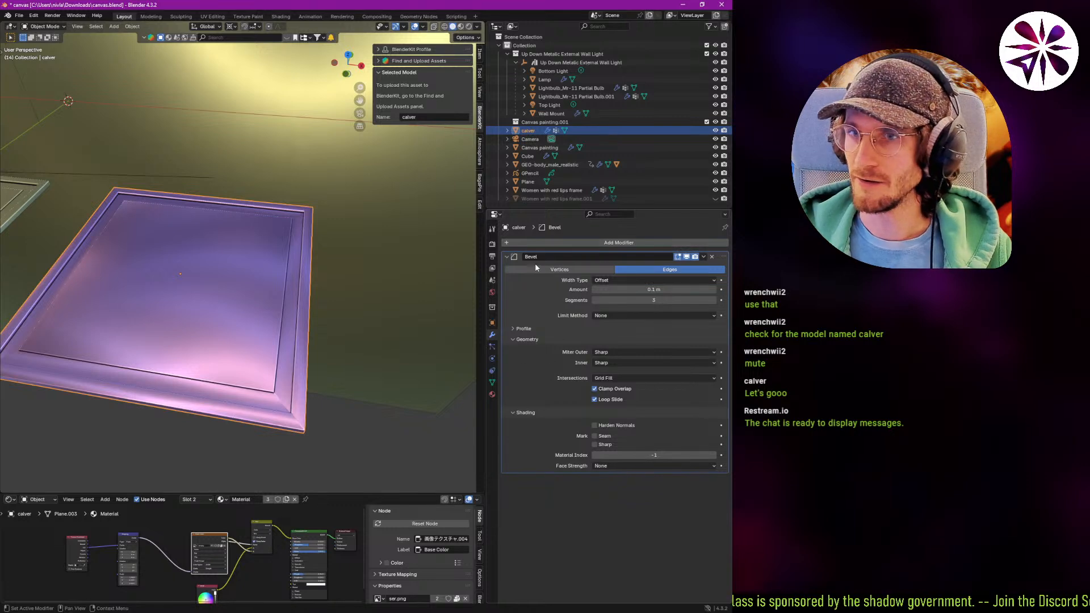
{"action": "left_click", "coordinate": [524, 329]}
{"action": "left_click", "coordinate": [522, 329]}
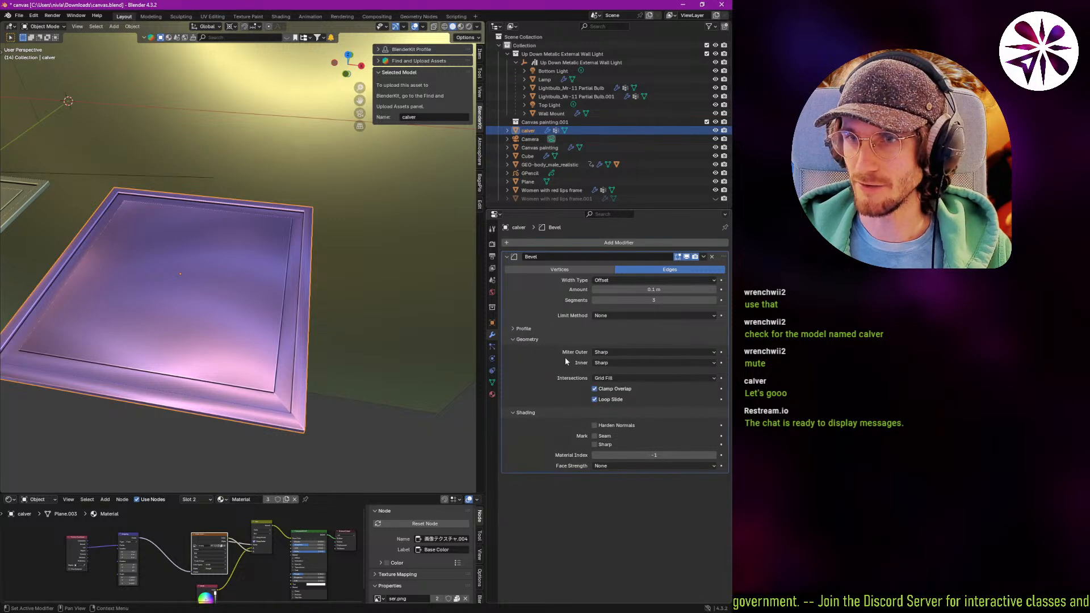
{"action": "left_click", "coordinate": [621, 353]}
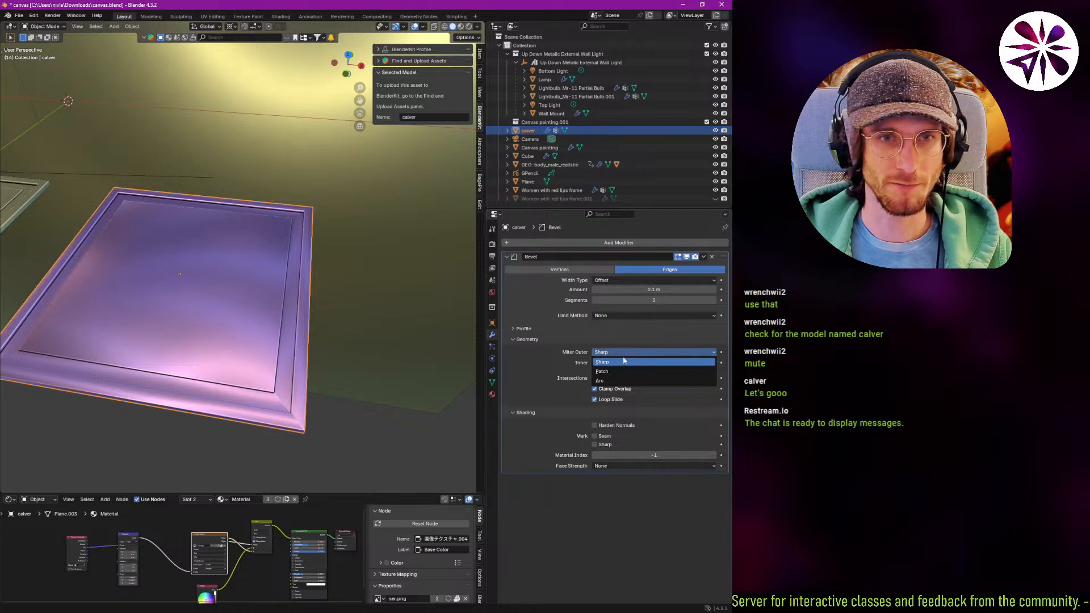
{"action": "left_click", "coordinate": [616, 381]}
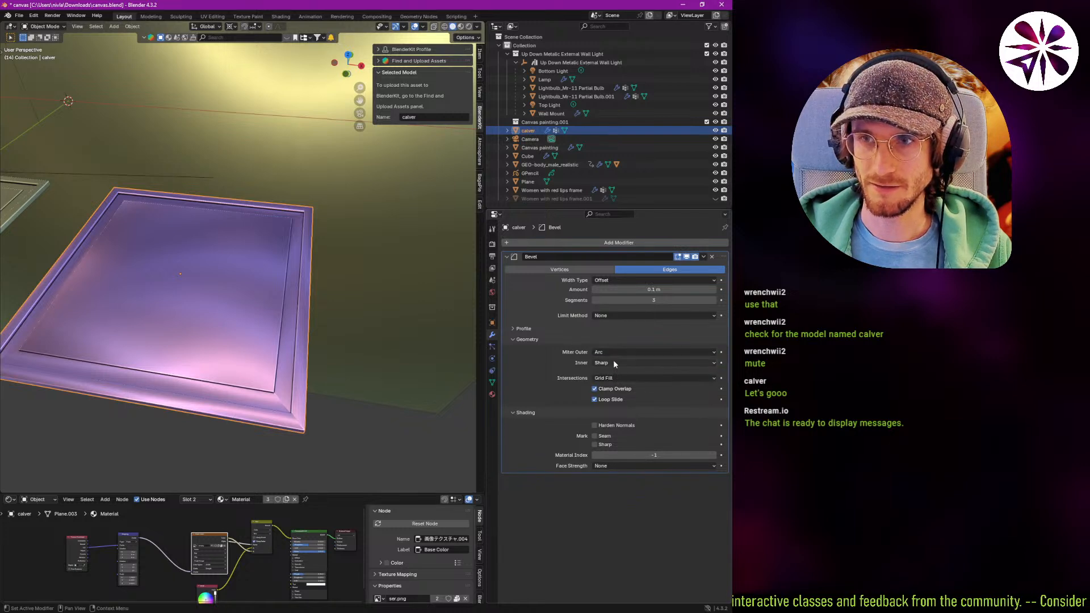
{"action": "left_click", "coordinate": [618, 351]}
{"action": "left_click", "coordinate": [612, 361]}
{"action": "left_click", "coordinate": [612, 353]}
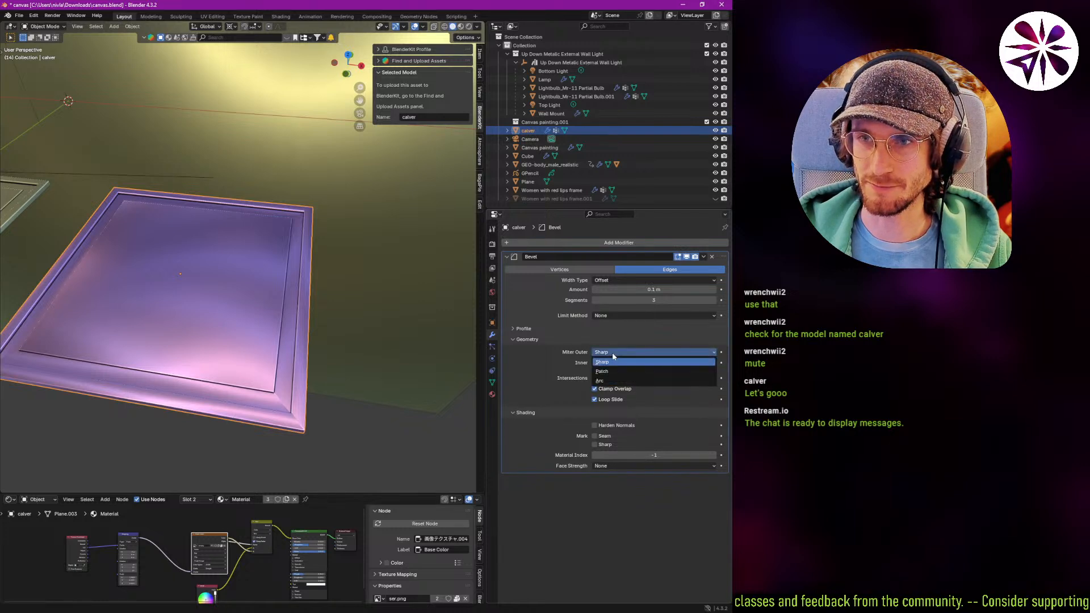
{"action": "left_click", "coordinate": [608, 381]}
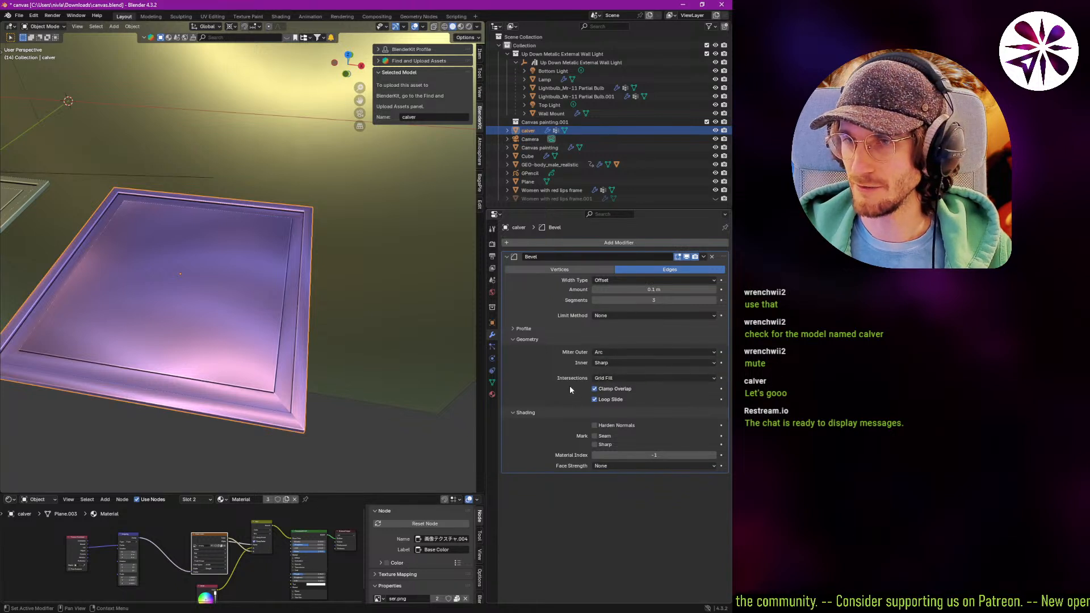
Try Arc as the bevel's inner miter and set it back to Sharp.
{"action": "left_click", "coordinate": [601, 363]}
{"action": "left_click", "coordinate": [601, 381]}
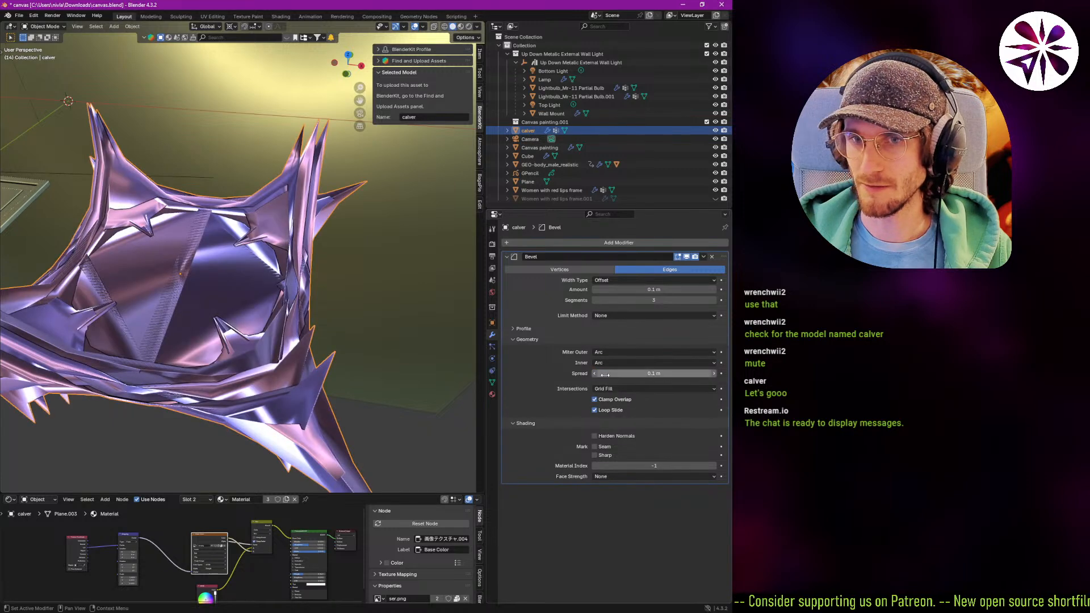
{"action": "left_click", "coordinate": [605, 363]}
{"action": "left_click", "coordinate": [605, 373]}
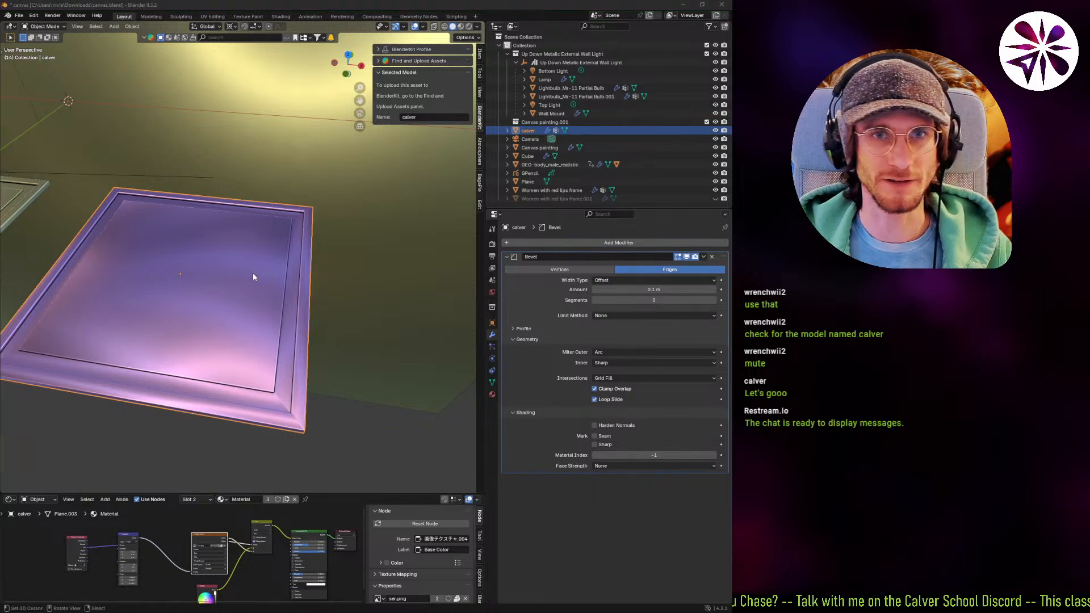
Add a Weighted Normal modifier to calver and inspect the shading at the frame's corner.
{"action": "left_click", "coordinate": [601, 243]}
{"action": "type", "text": "weigh"}
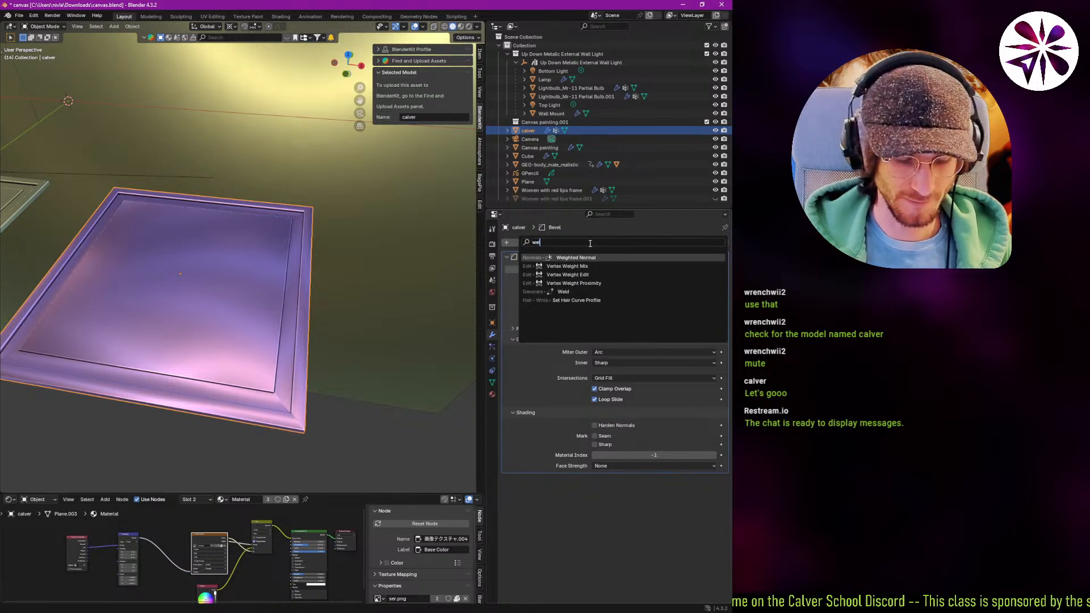
{"action": "key", "text": "Return"}
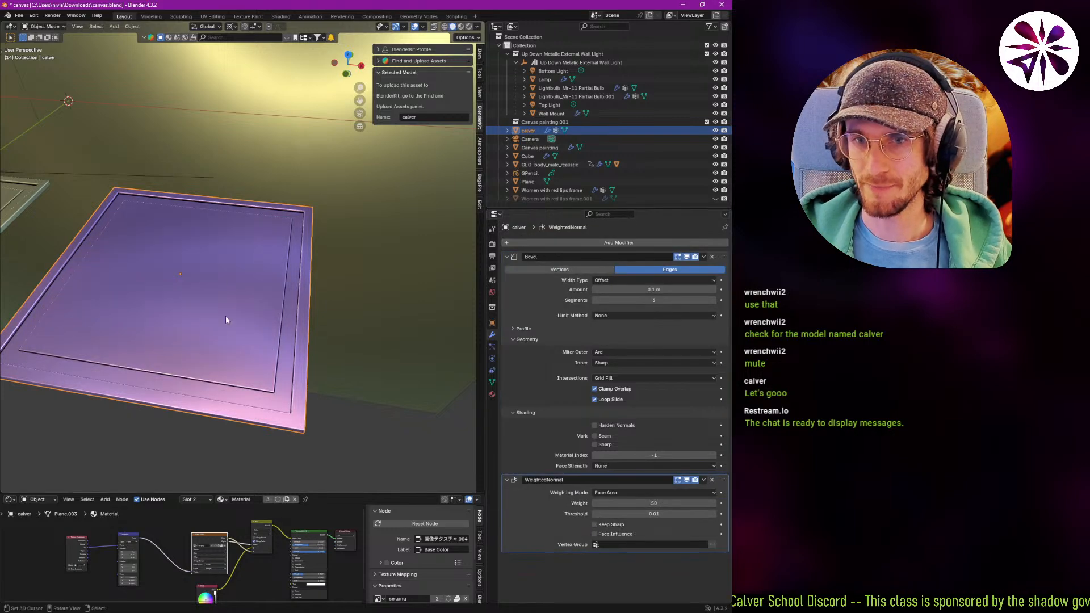
{"action": "middle_click_drag", "start_coordinate": [226, 315], "coordinate": [250, 235]}
{"action": "scroll", "coordinate": [254, 235], "scroll_direction": "up", "scroll_amount": 4}
{"action": "middle_click_drag", "start_coordinate": [231, 318], "coordinate": [253, 330]}
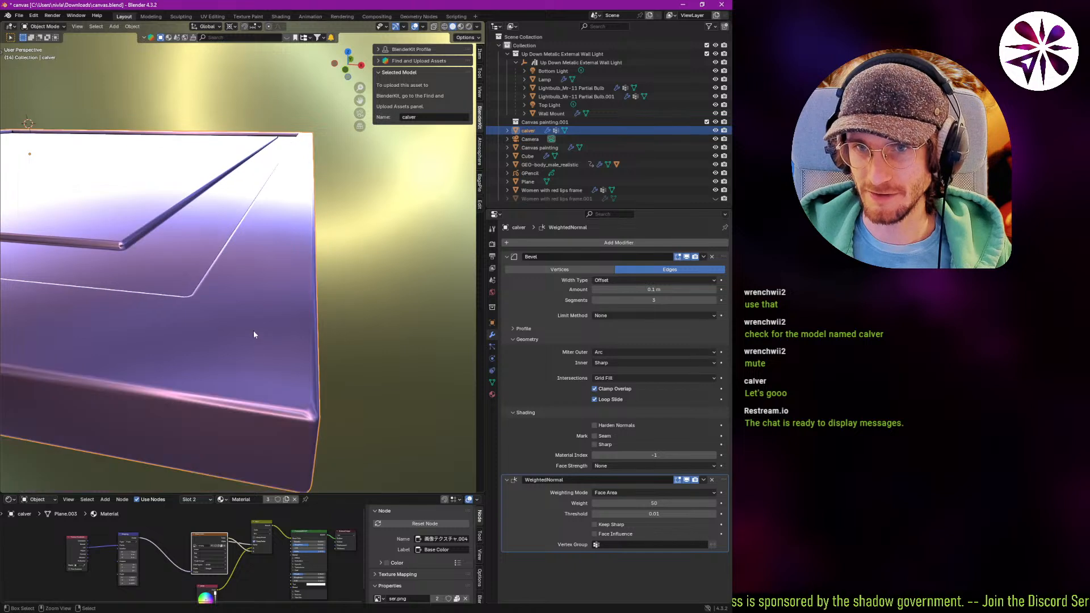
Compare the shading with the Weighted Normal modifier hidden and shown, and try a lower weight before cancelling the change.
{"action": "left_click", "coordinate": [687, 481]}
{"action": "left_click", "coordinate": [687, 482]}
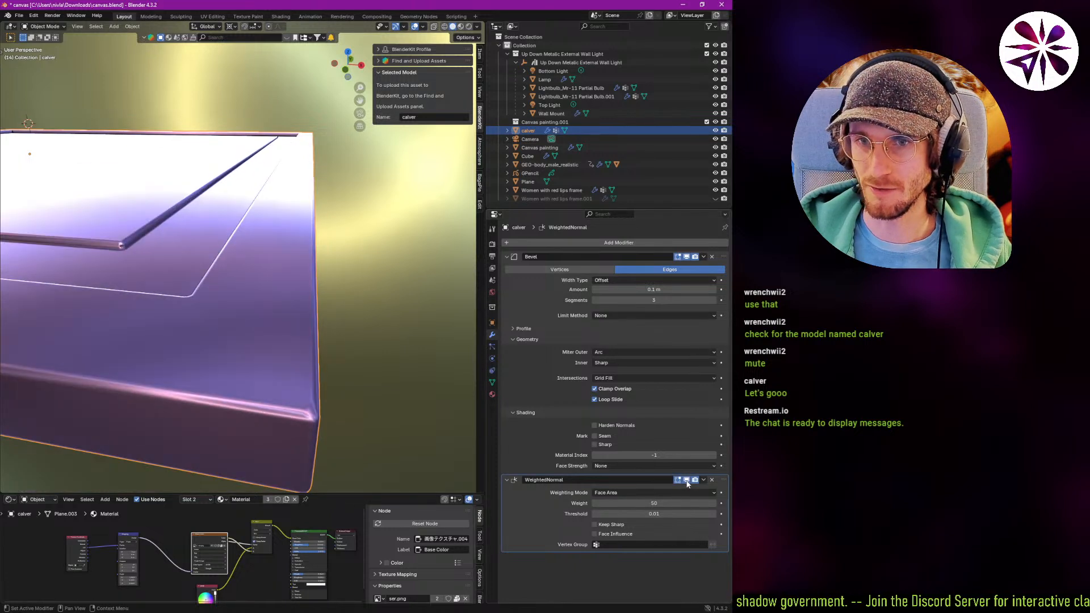
{"action": "left_click", "coordinate": [688, 482]}
{"action": "left_click", "coordinate": [687, 480]}
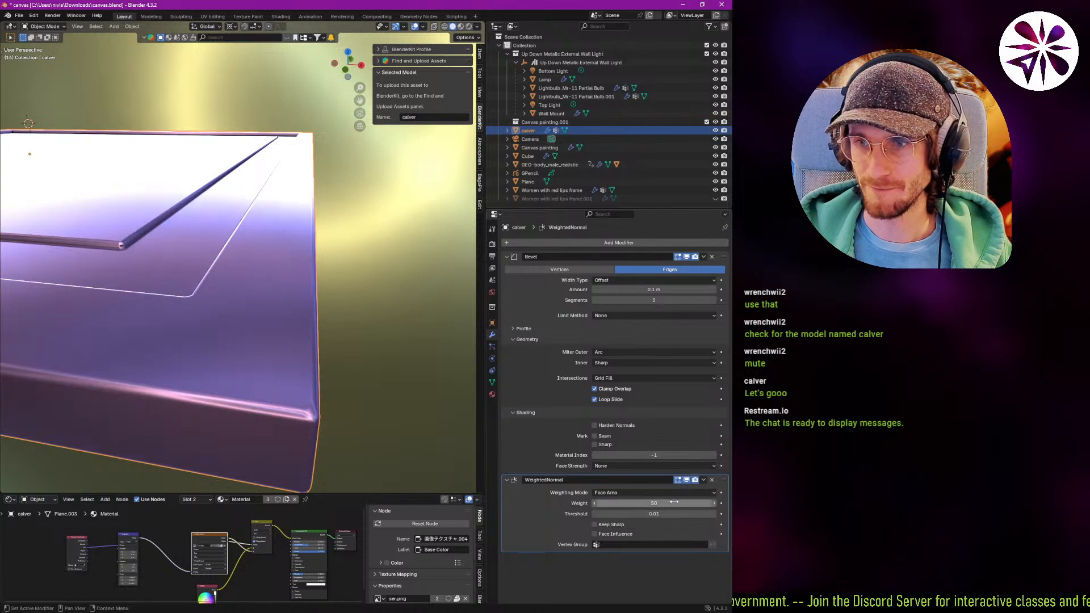
{"action": "mouse_move", "coordinate": [631, 504]}
{"action": "left_mouse_down"}
{"action": "mouse_move", "coordinate": [565, 510]}
{"action": "mouse_move", "coordinate": [725, 516]}
{"action": "left_mouse_up"}
{"action": "right_click", "coordinate": [726, 517]}
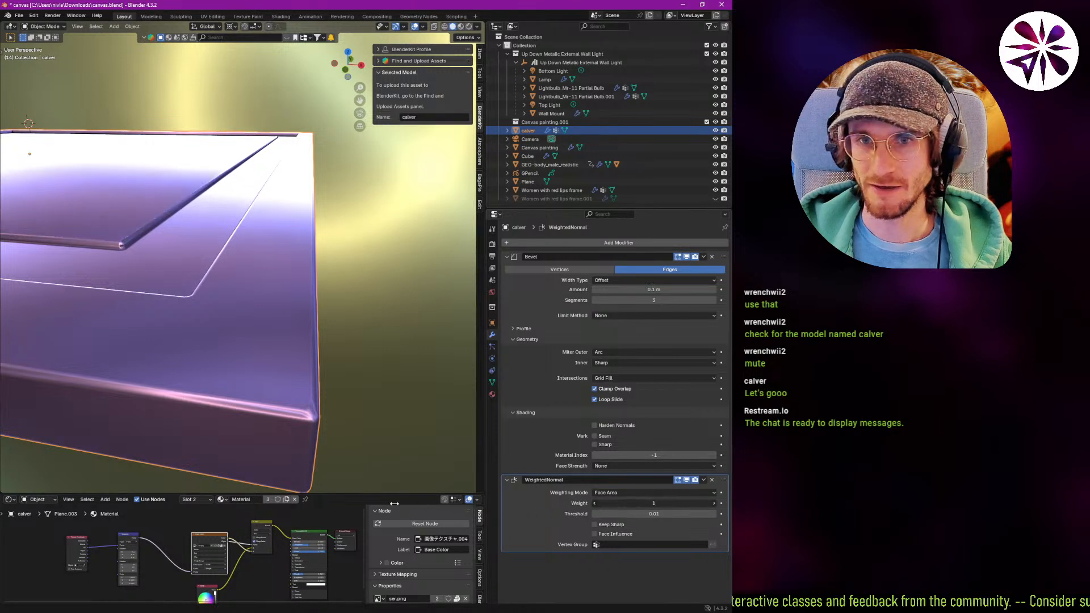
Check the bevel settings of the yellow Women with red lips frame for comparison and reselect calver.
{"action": "middle_click_drag", "start_coordinate": [209, 271], "coordinate": [274, 355]}
{"action": "scroll", "coordinate": [244, 324], "scroll_direction": "down", "scroll_amount": 3}
{"action": "middle_click_drag", "start_coordinate": [138, 265], "coordinate": [145, 300], "text": "shift"}
{"action": "left_click", "coordinate": [162, 300]}
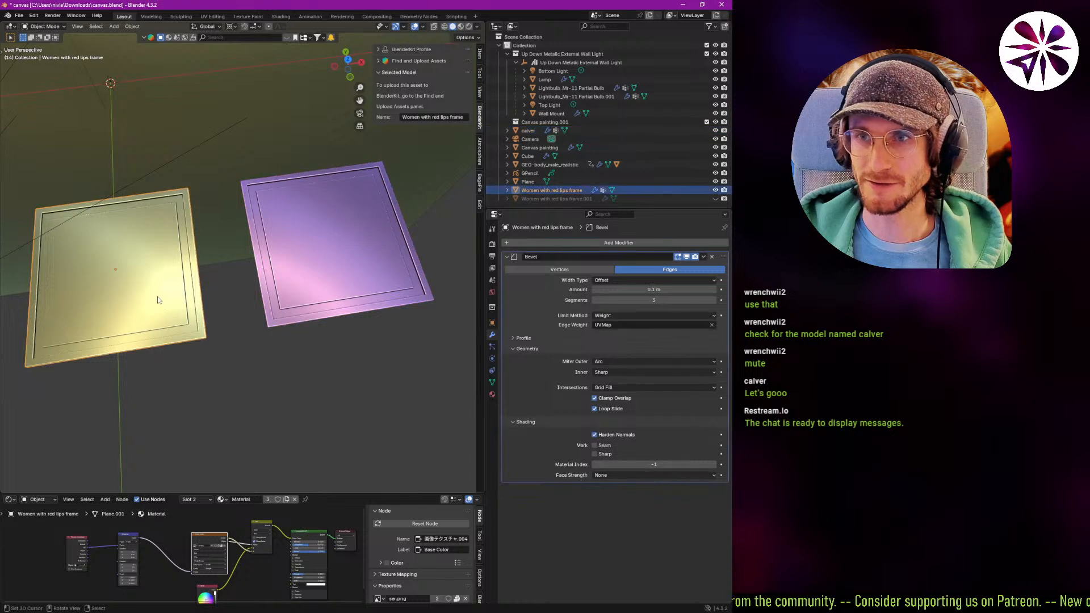
{"action": "left_click", "coordinate": [329, 284]}
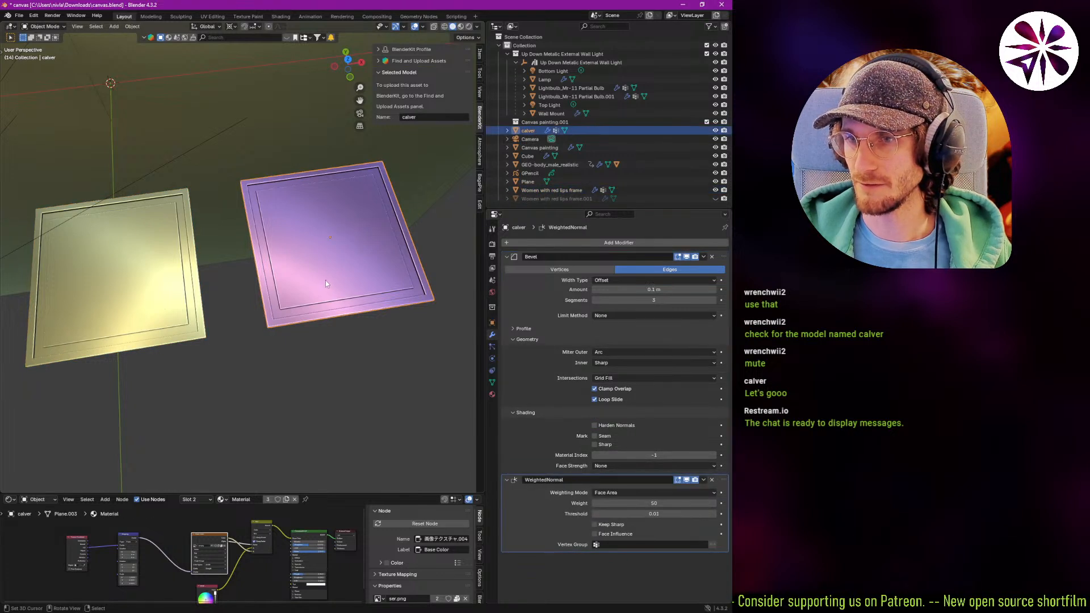
Try Harden Normals on calver's bevel with the Weighted Normal modifier hidden, inspect the corner shading, and revert both settings.
{"action": "left_click", "coordinate": [617, 426]}
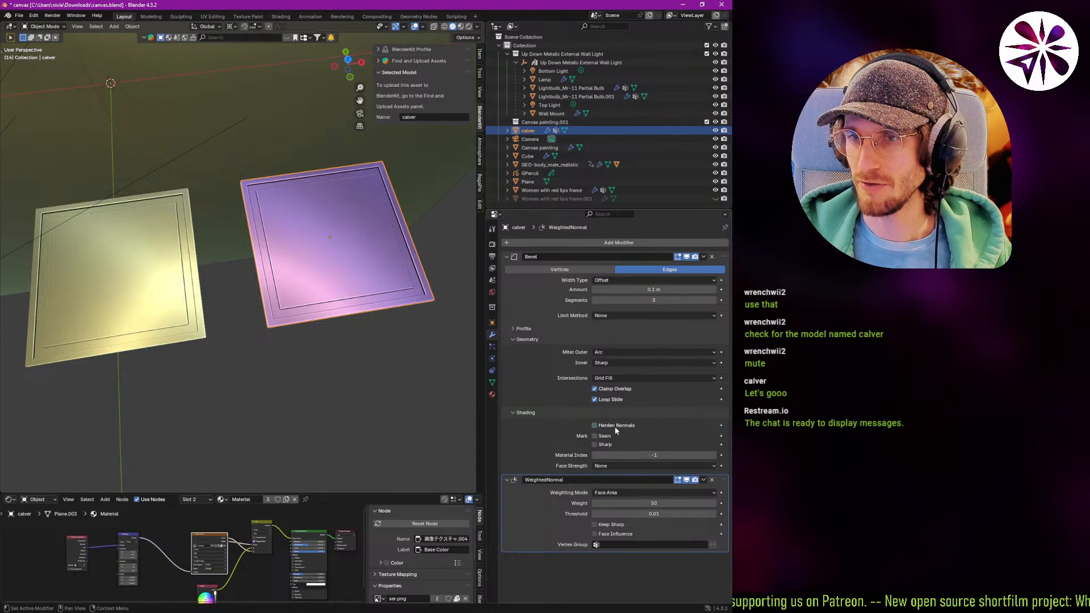
{"action": "left_click", "coordinate": [694, 481]}
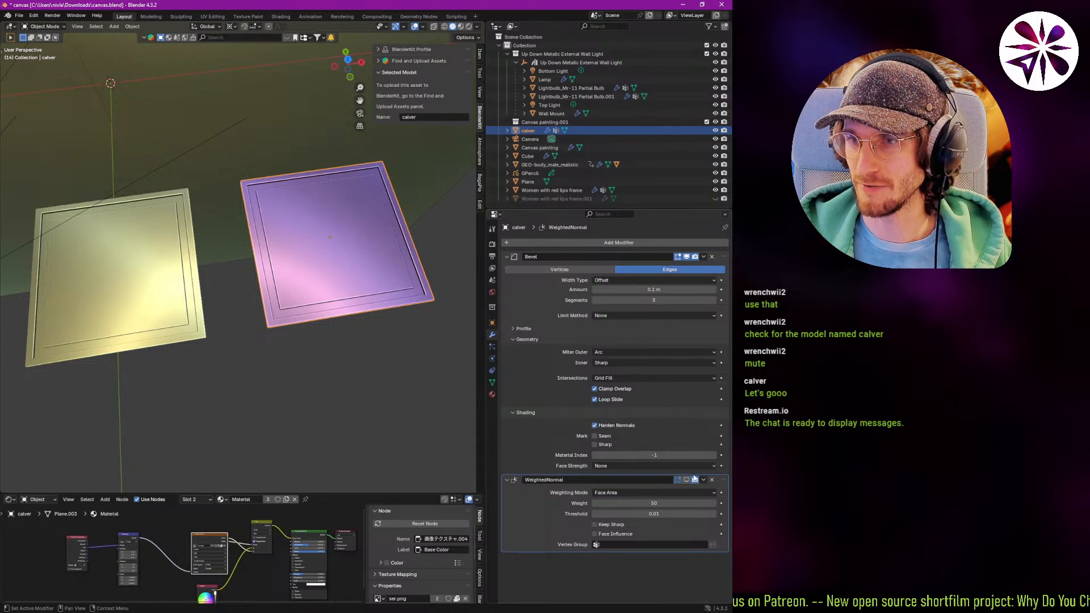
{"action": "middle_click_drag", "start_coordinate": [400, 308], "coordinate": [460, 387]}
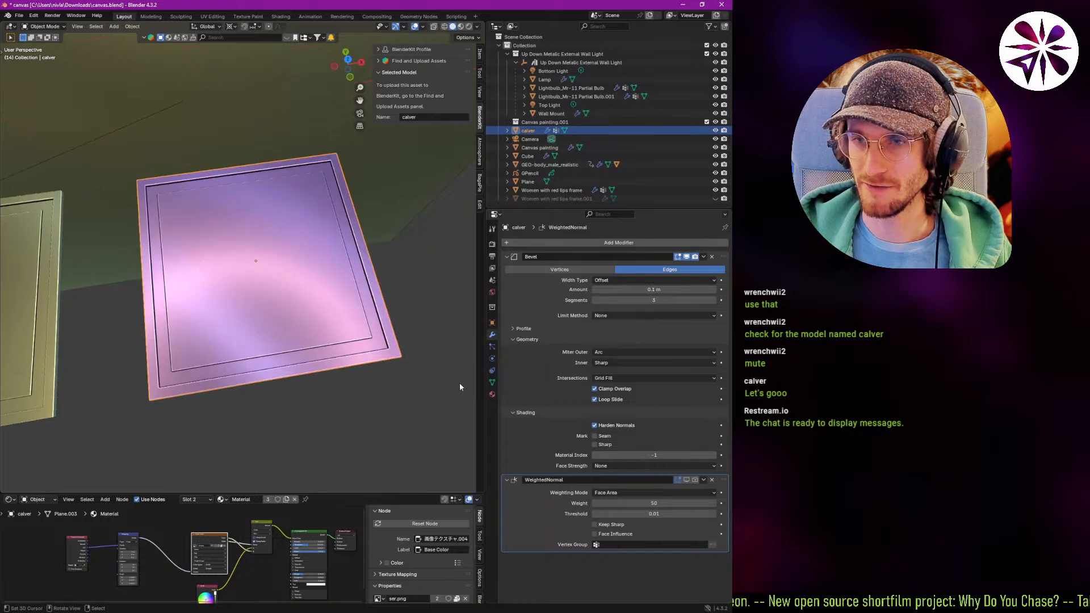
{"action": "middle_click_drag", "start_coordinate": [398, 318], "coordinate": [364, 296]}
{"action": "scroll", "coordinate": [346, 281], "scroll_direction": "up", "scroll_amount": 5}
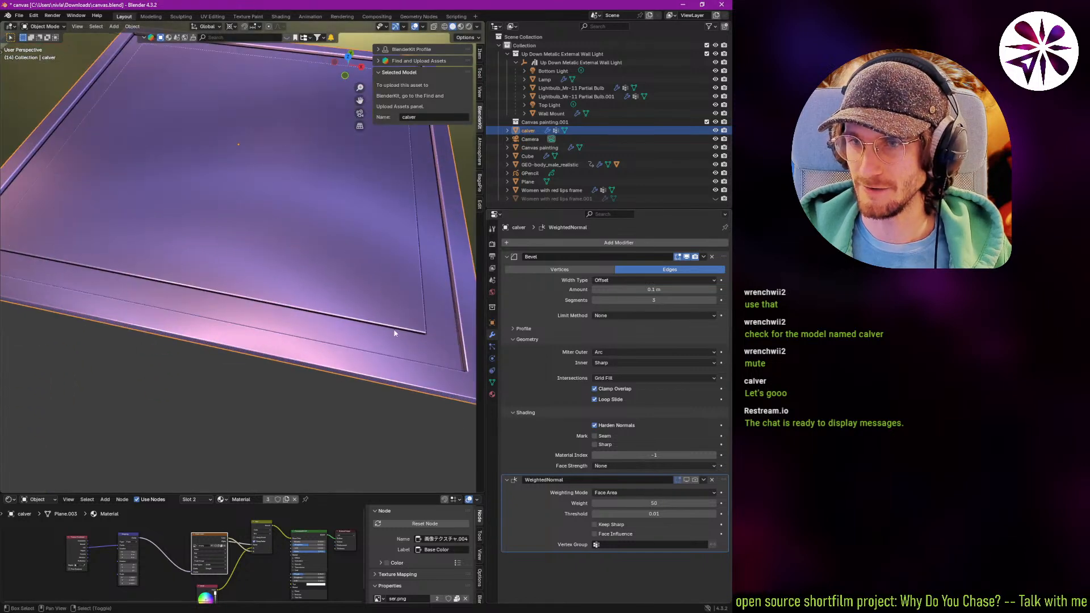
{"action": "middle_click_drag", "start_coordinate": [394, 334], "coordinate": [431, 412]}
{"action": "left_click", "coordinate": [595, 426]}
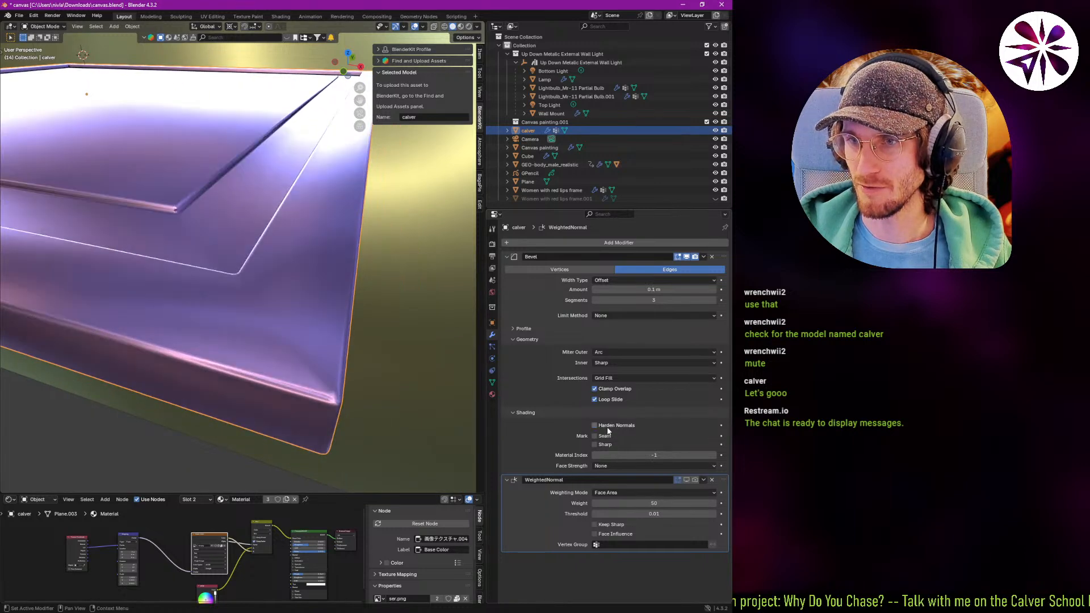
{"action": "left_click", "coordinate": [686, 479]}
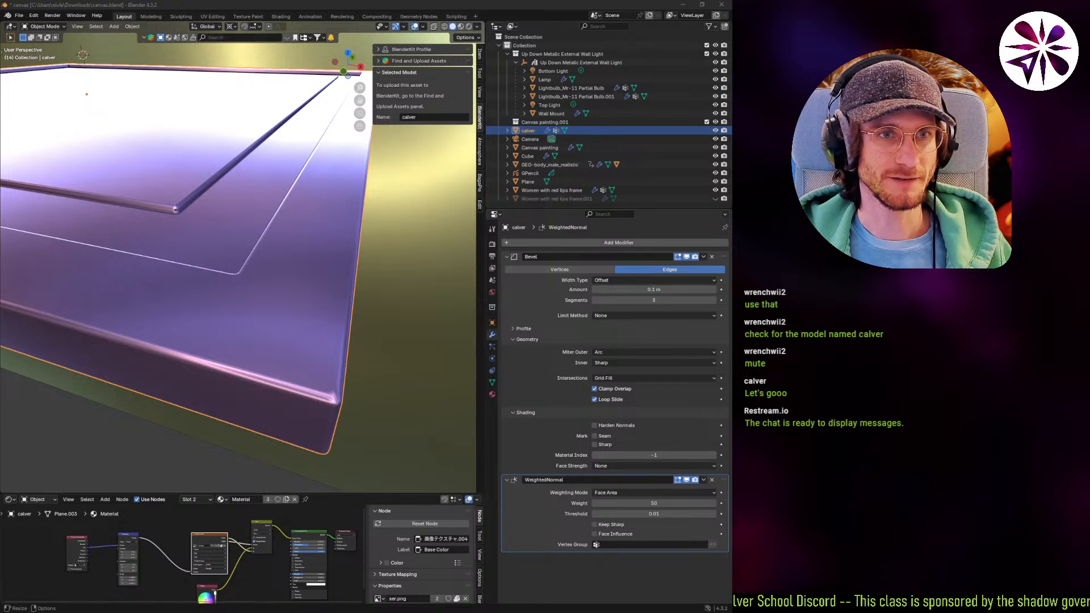
Enter Edit Mode on calver and select its whole mesh.
{"action": "mouse_move", "coordinate": [274, 290]}
{"action": "middle_mouse_down"}
{"action": "mouse_move", "coordinate": [235, 289]}
{"action": "mouse_move", "coordinate": [282, 299]}
{"action": "middle_mouse_up"}
{"action": "key", "text": "Tab"}
{"action": "key", "text": "a"}
{"action": "key", "text": "ctrl+space"}
{"action": "key", "text": "ctrl+space"}
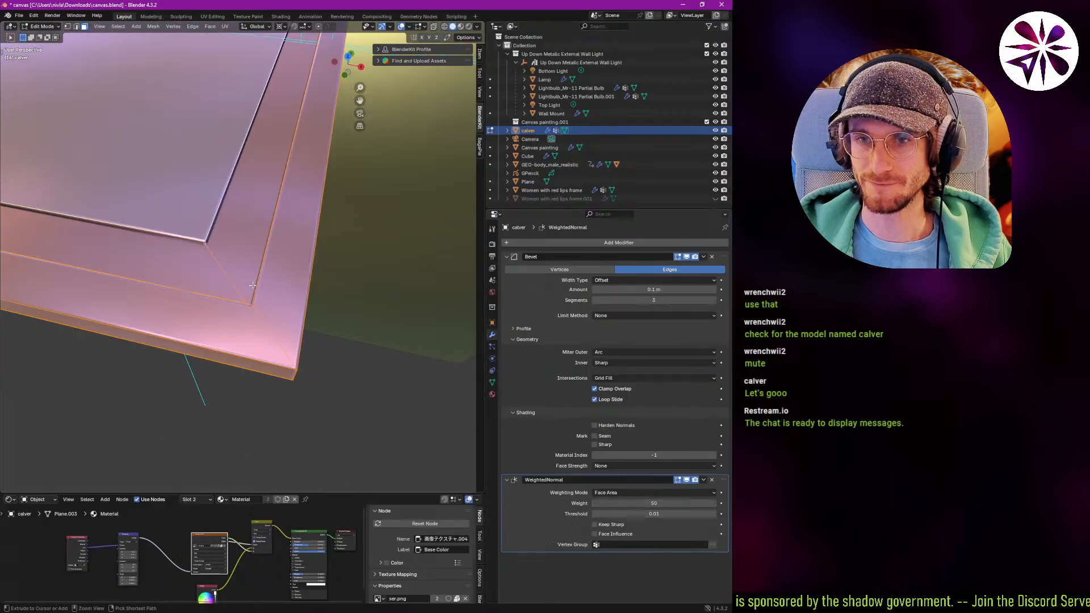
Turn off the Bevel modifier's edit-mode display and examine the frame's base geometry up close in a maximized viewport.
{"action": "left_click", "coordinate": [673, 258]}
{"action": "left_click", "coordinate": [675, 259]}
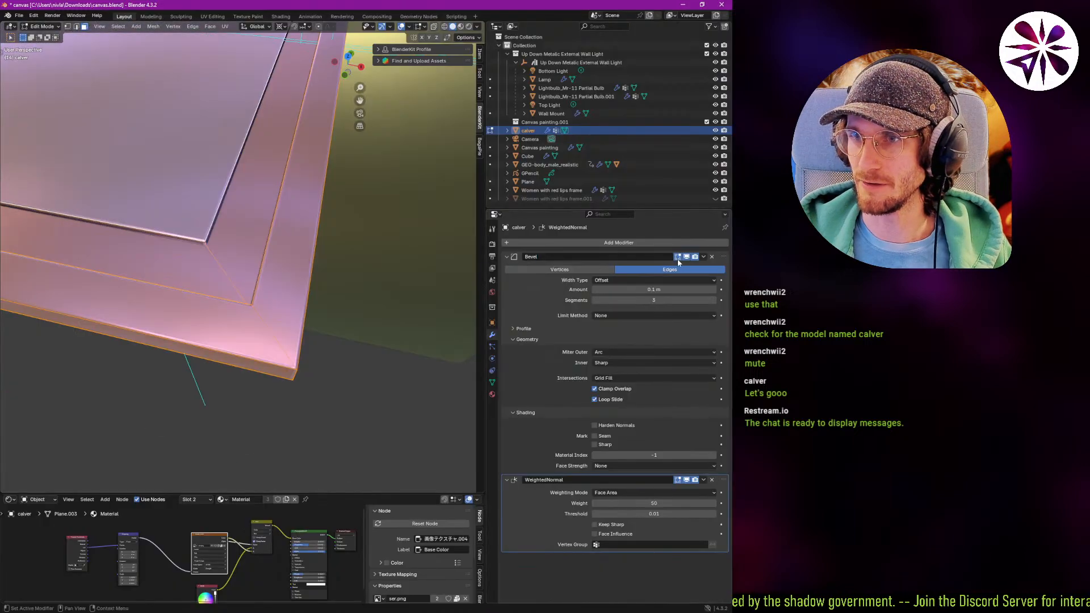
{"action": "left_click", "coordinate": [678, 257]}
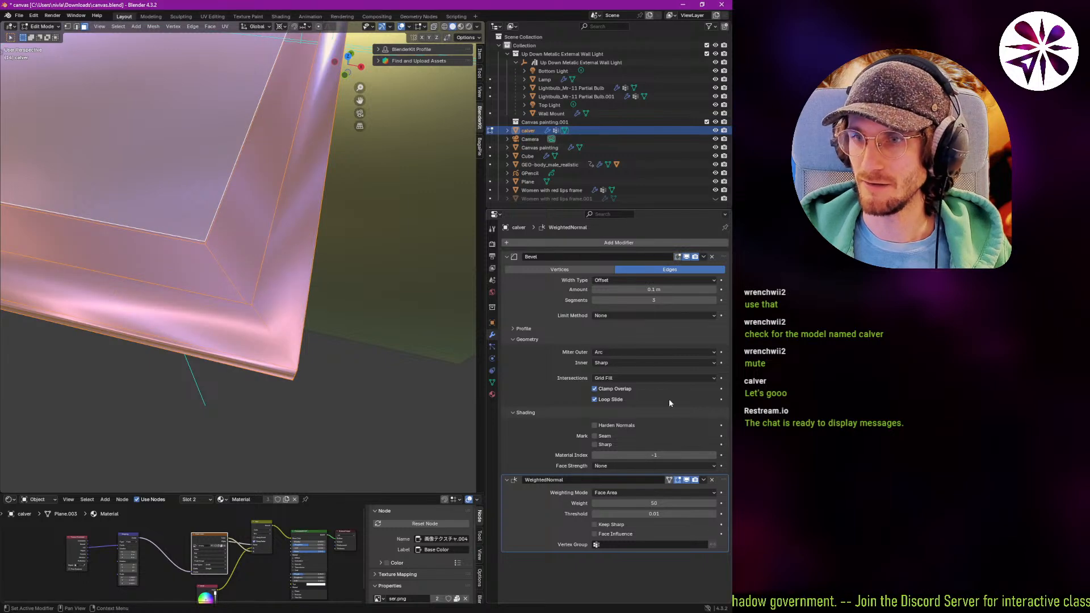
{"action": "middle_click_drag", "start_coordinate": [240, 306], "coordinate": [180, 273]}
{"action": "key", "text": "ctrl+space"}
{"action": "middle_click_drag", "start_coordinate": [366, 273], "coordinate": [365, 226]}
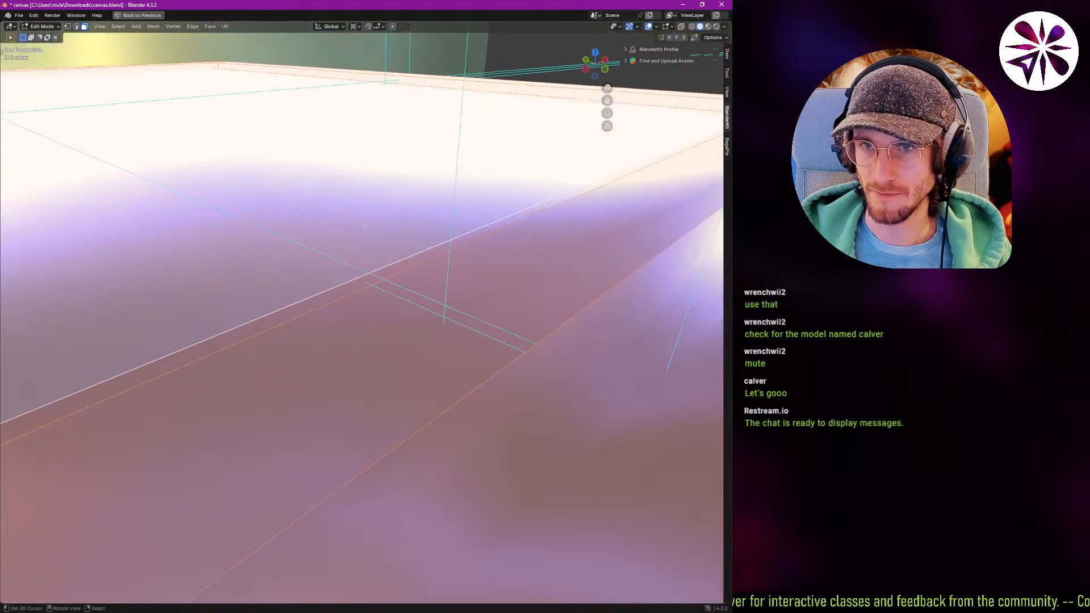
Try to move the thin face strip along the inner edge of the calver frame.
{"action": "right_click", "coordinate": [366, 226], "text": "shift"}
{"action": "key", "text": "ctrl+z"}
{"action": "right_click", "coordinate": [396, 266]}
{"action": "key", "text": "g"}
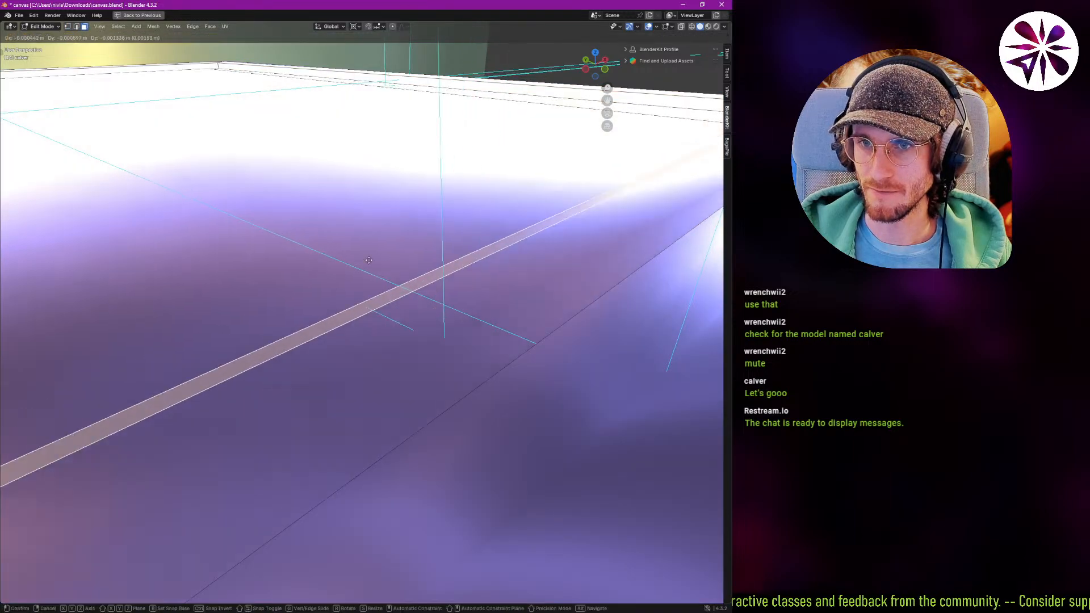
{"action": "right_click", "coordinate": [418, 260]}
{"action": "scroll", "coordinate": [418, 263], "scroll_direction": "down", "scroll_amount": 9}
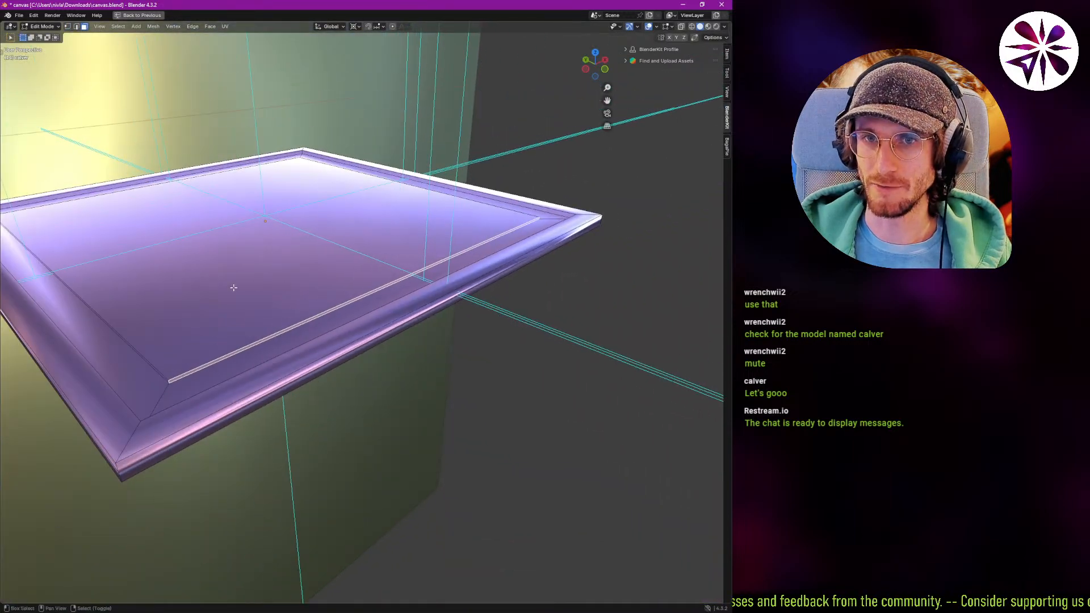
Inspect the frame's base corner geometry, leave Edit Mode and restore the full workspace layout.
{"action": "middle_click_drag", "start_coordinate": [233, 288], "coordinate": [360, 471]}
{"action": "middle_click_drag", "start_coordinate": [354, 409], "coordinate": [237, 250]}
{"action": "scroll", "coordinate": [238, 250], "scroll_direction": "up", "scroll_amount": 5}
{"action": "scroll", "coordinate": [237, 250], "scroll_direction": "down", "scroll_amount": 6}
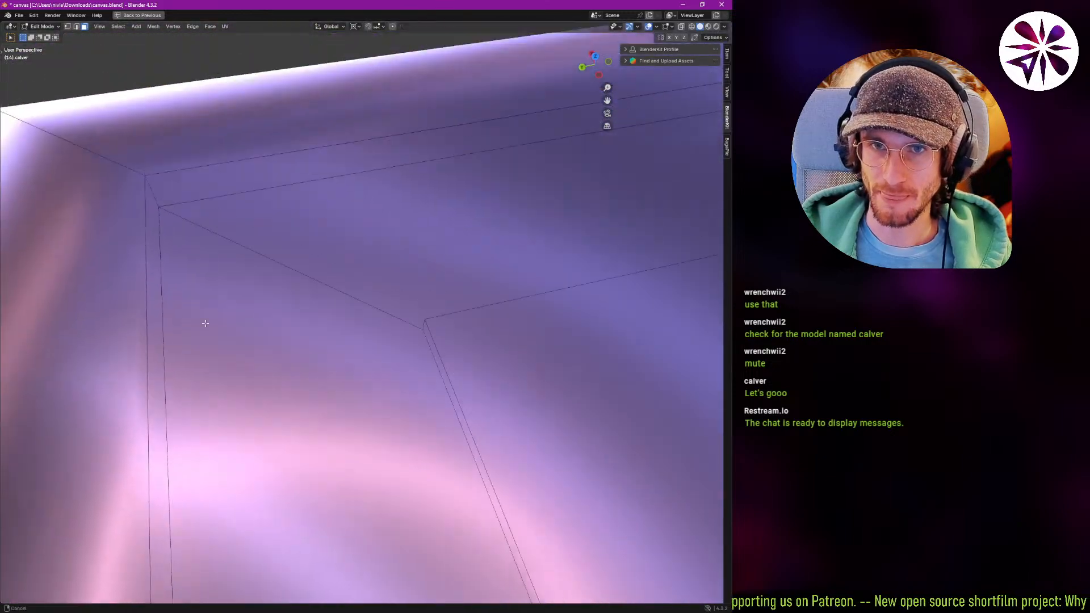
{"action": "key", "text": "Tab"}
{"action": "key", "text": "ctrl+space"}
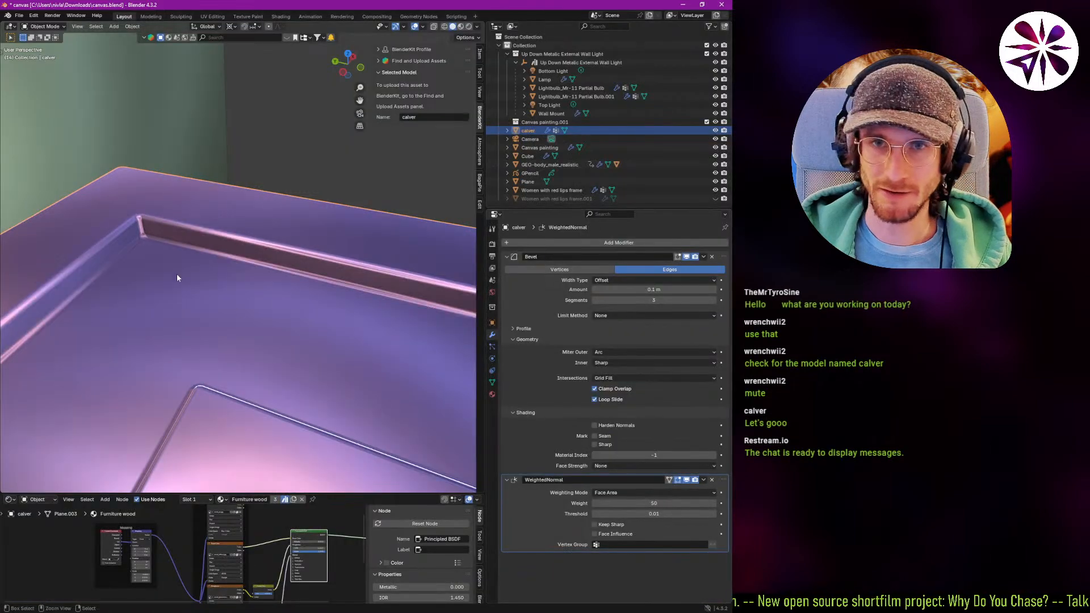
Examine the bevelled inner corner of calver up close in wireframe display.
{"action": "scroll", "coordinate": [176, 273], "scroll_direction": "up", "scroll_amount": 3}
{"action": "key", "text": "z"}
{"action": "left_click", "coordinate": [129, 223]}
{"action": "mouse_move", "coordinate": [129, 224]}
{"action": "middle_mouse_down", "text": "shift"}
{"action": "mouse_move", "coordinate": [243, 272]}
{"action": "mouse_move", "coordinate": [206, 212]}
{"action": "mouse_move", "coordinate": [204, 223]}
{"action": "mouse_move", "coordinate": [161, 171]}
{"action": "mouse_move", "coordinate": [284, 185]}
{"action": "mouse_move", "coordinate": [257, 264]}
{"action": "mouse_move", "coordinate": [240, 255]}
{"action": "mouse_move", "coordinate": [211, 266]}
{"action": "mouse_move", "coordinate": [313, 282]}
{"action": "mouse_move", "coordinate": [315, 186]}
{"action": "mouse_move", "coordinate": [299, 276]}
{"action": "mouse_move", "coordinate": [263, 267]}
{"action": "mouse_move", "coordinate": [273, 261]}
{"action": "mouse_move", "coordinate": [276, 291]}
{"action": "middle_mouse_up", "text": "shift"}
{"action": "scroll", "coordinate": [209, 265], "scroll_direction": "up", "scroll_amount": 3}
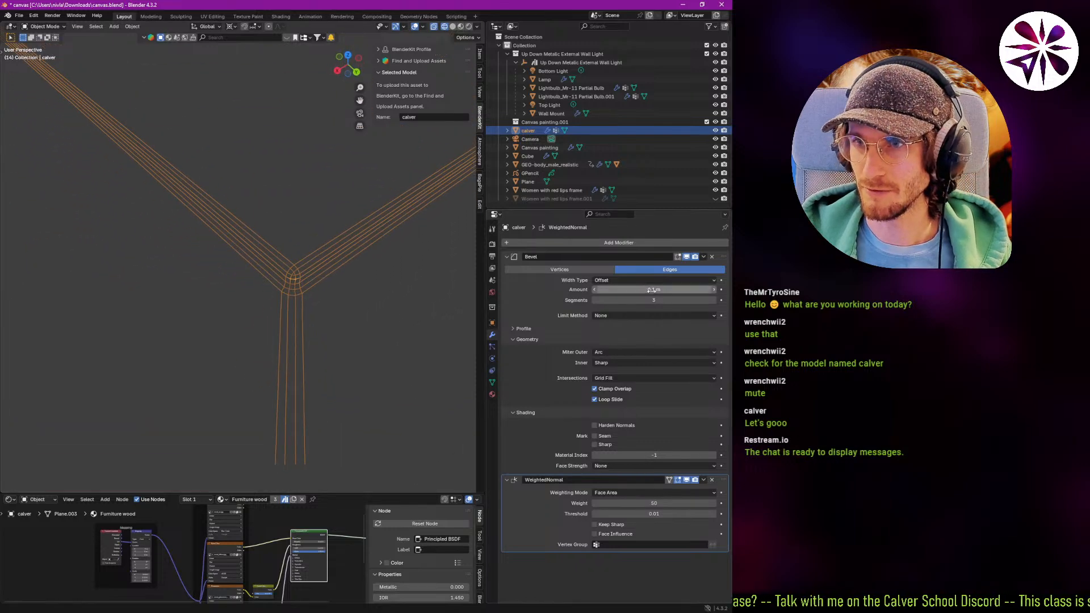
Try a Bevel modifier amount of 0.0011 m on calver.
{"action": "left_click", "coordinate": [593, 290]}
{"action": "type", "text": "0"}
{"action": "key", "text": "Return"}
{"action": "left_click_drag", "start_coordinate": [584, 294], "coordinate": [570, 294]}
{"action": "key", "text": "Escape"}
{"action": "left_click", "coordinate": [627, 291]}
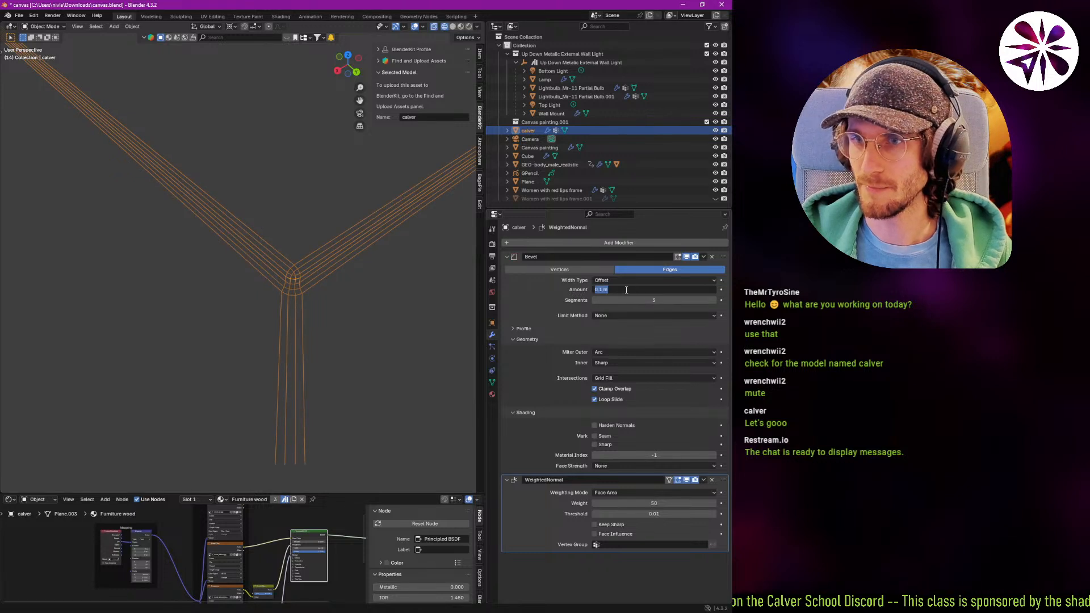
{"action": "key", "text": "Left"}
{"action": "key", "text": "Right"}
{"action": "key", "text": "Right"}
{"action": "type", "text": "001"}
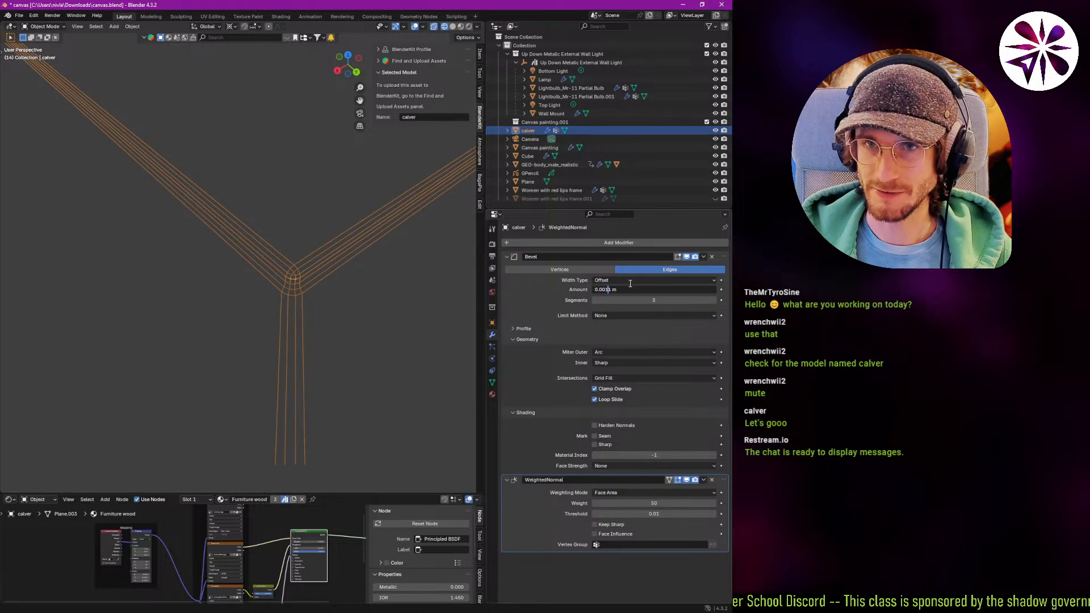
{"action": "key", "text": "Return"}
Reduce calver's bevel amount to 0.0001 m.
{"action": "left_click", "coordinate": [641, 290]}
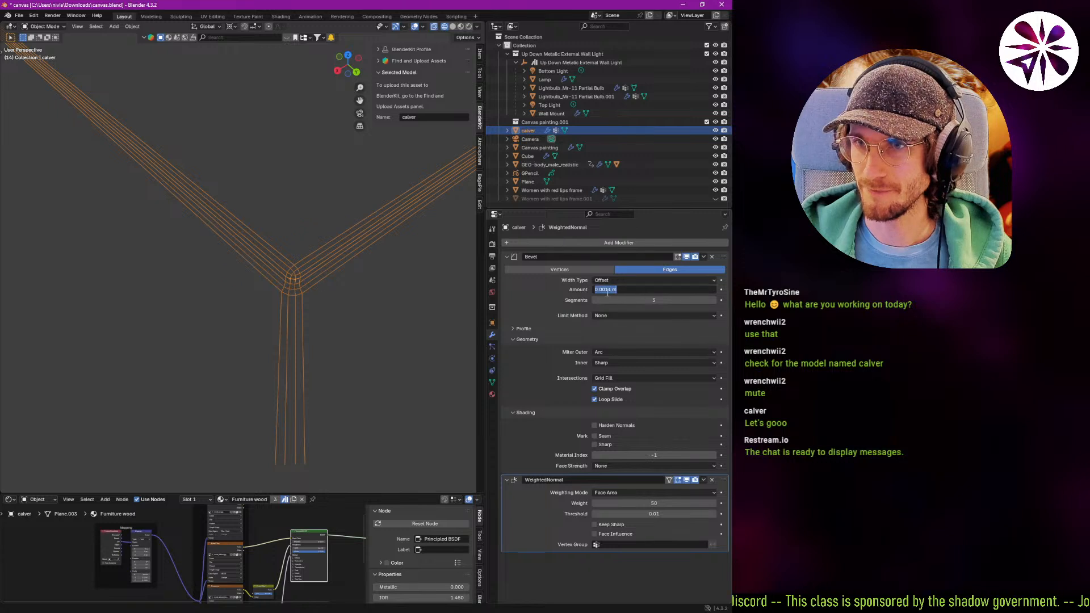
{"action": "key", "text": "Left"}
{"action": "key", "text": "Return"}
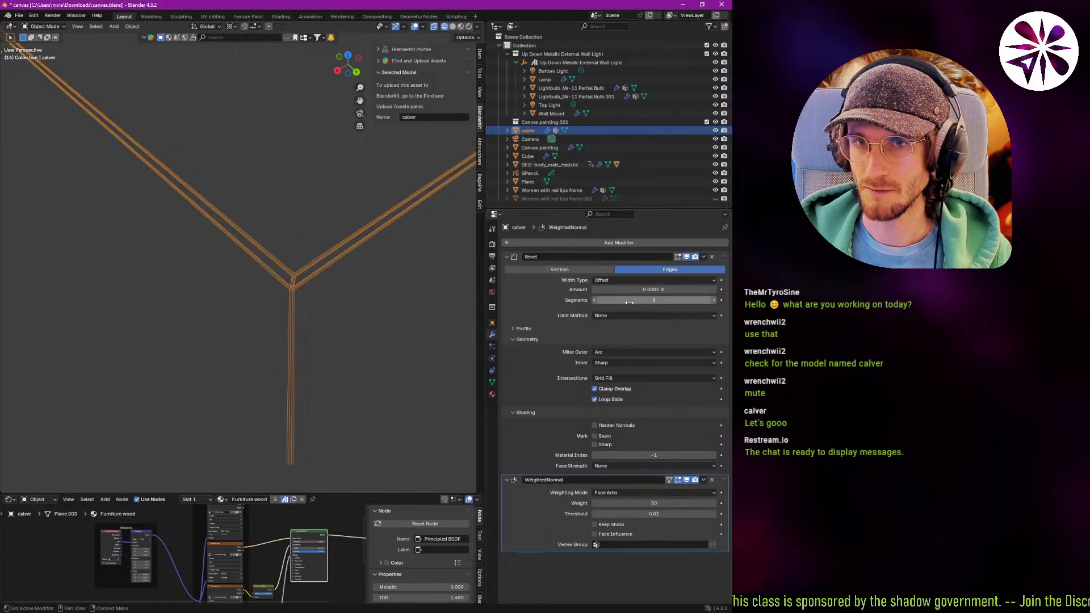
Raise calver's bevel amount to 0.0005 m.
{"action": "left_click", "coordinate": [639, 290]}
{"action": "left_click", "coordinate": [611, 289]}
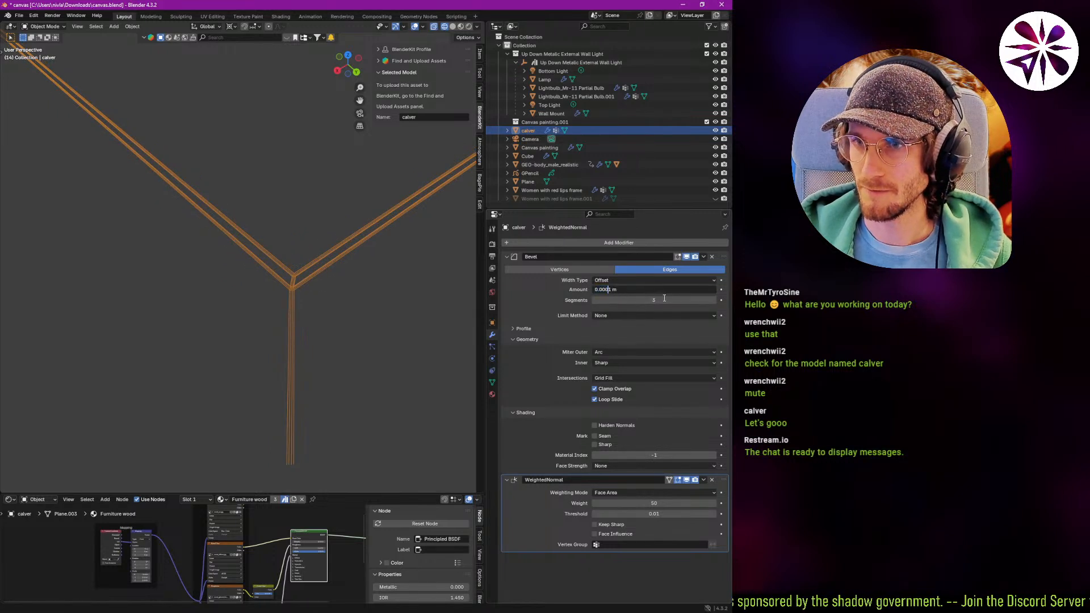
{"action": "key", "text": "BackSpace"}
{"action": "type", "text": "5"}
{"action": "key", "text": "Return"}
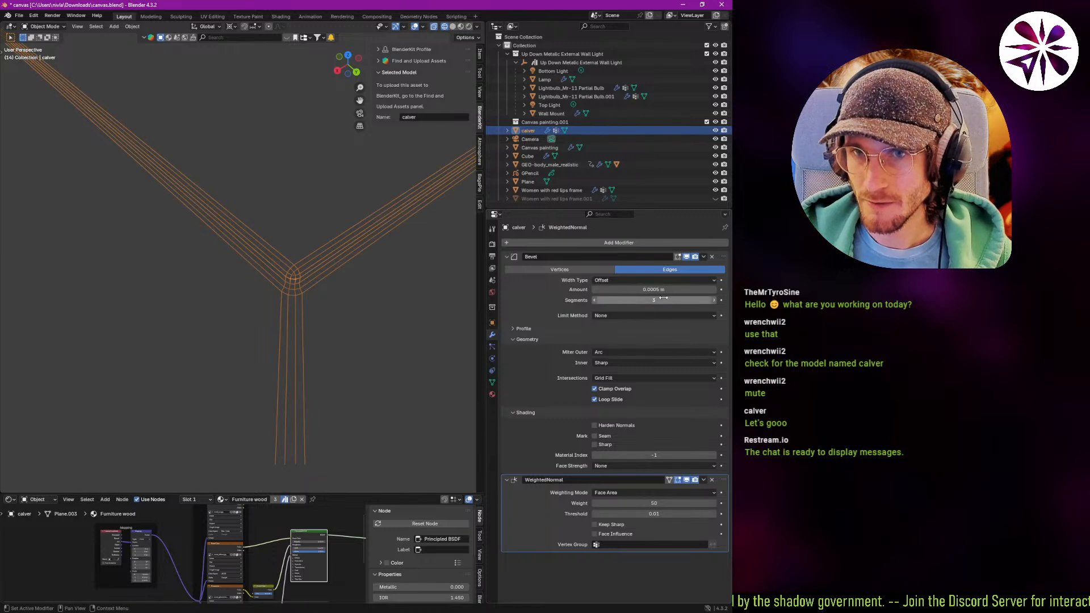
Try a bevel amount of 0.0003 m while viewing the wireframe corner from a lower angle.
{"action": "middle_click_drag", "start_coordinate": [315, 291], "coordinate": [295, 248]}
{"action": "left_click", "coordinate": [656, 291]}
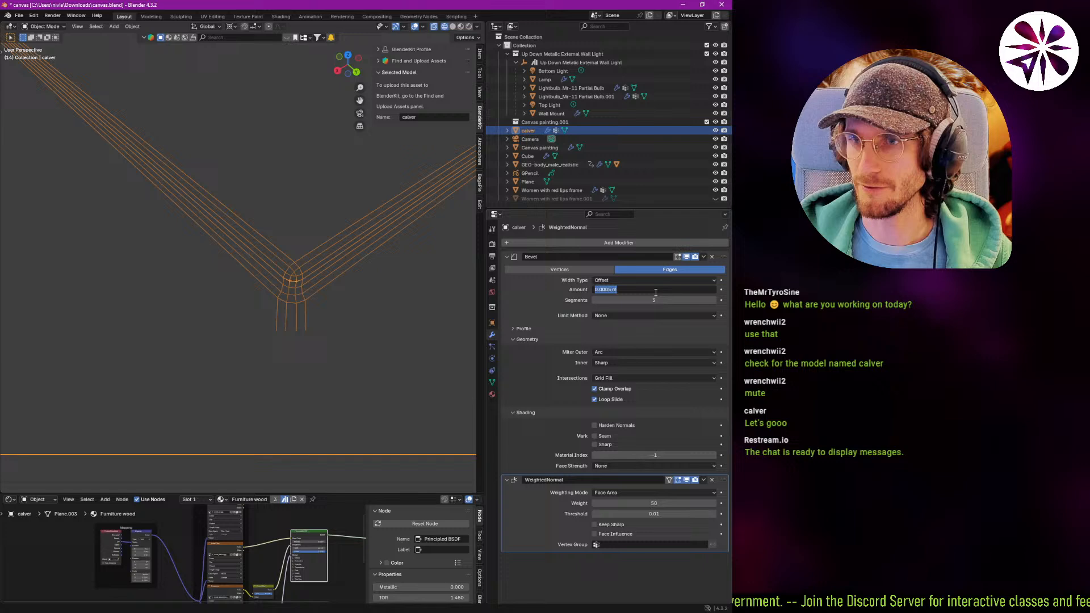
{"action": "left_click", "coordinate": [609, 291]}
{"action": "key", "text": "BackSpace"}
{"action": "type", "text": "3"}
{"action": "key", "text": "Return"}
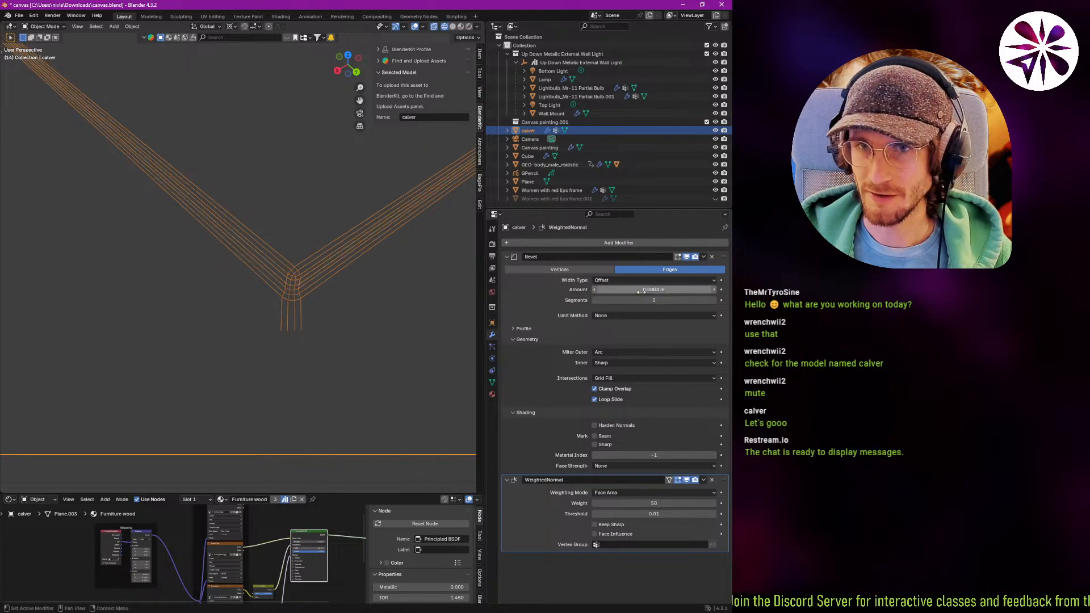
Try a bevel amount of 0.0004 m and check the corner wireframe from other angles.
{"action": "left_click", "coordinate": [655, 298]}
{"action": "left_click", "coordinate": [652, 290]}
{"action": "left_click", "coordinate": [637, 289]}
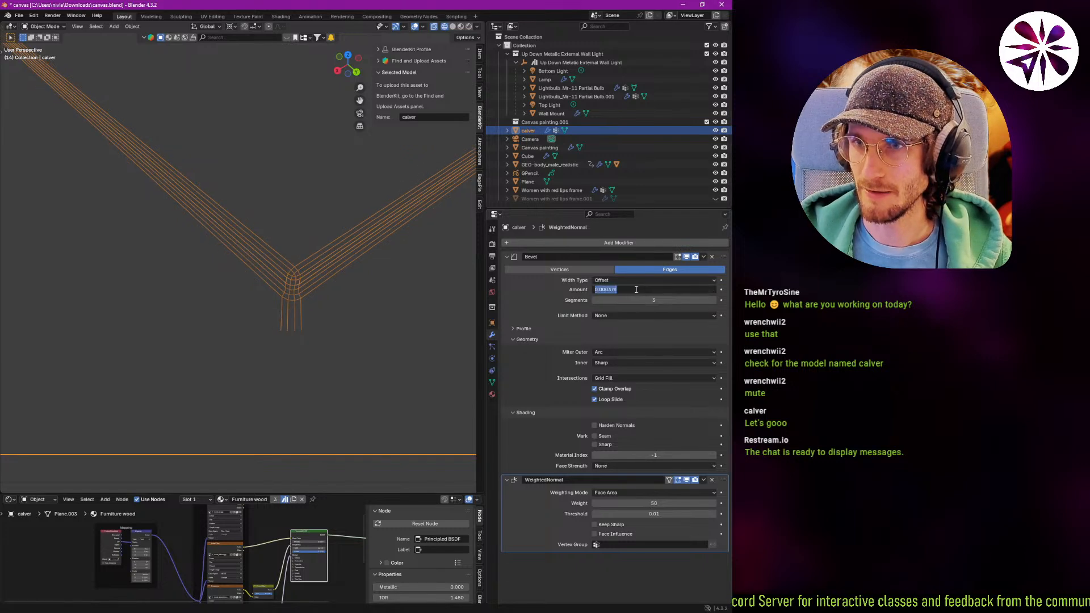
{"action": "left_click", "coordinate": [609, 291]}
{"action": "left_click_drag", "start_coordinate": [609, 291], "coordinate": [607, 291]}
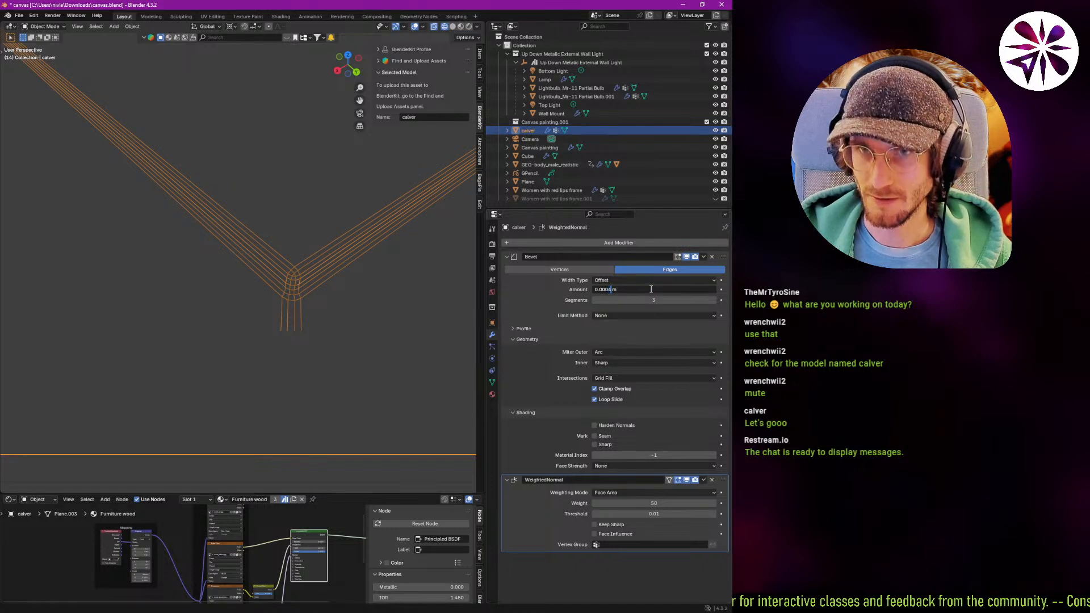
{"action": "key", "text": "Return"}
{"action": "middle_click_drag", "start_coordinate": [311, 291], "coordinate": [268, 252]}
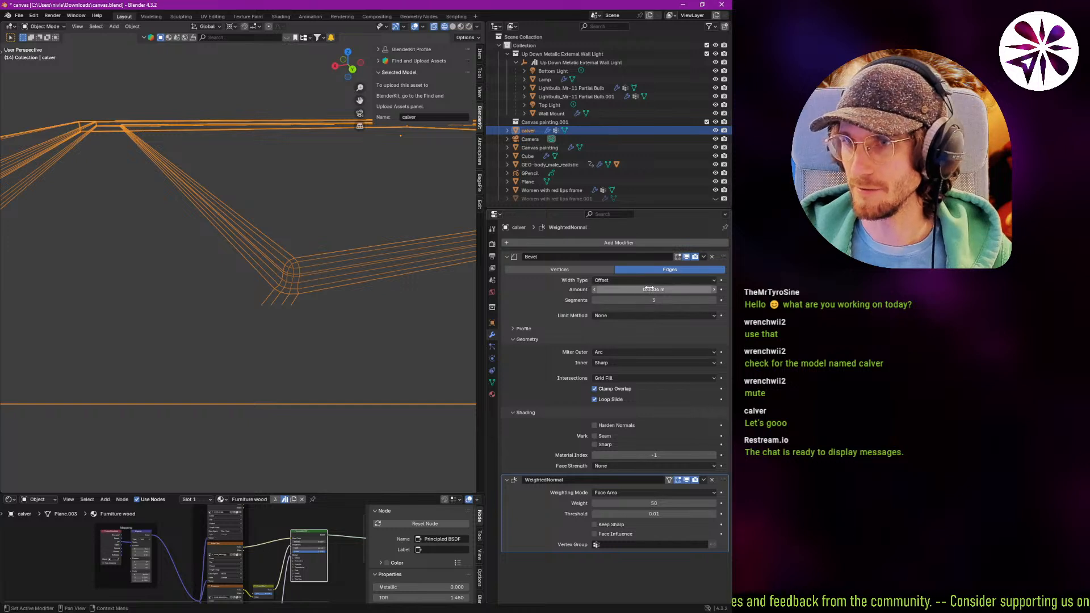
{"action": "middle_click_drag", "start_coordinate": [307, 296], "coordinate": [301, 290]}
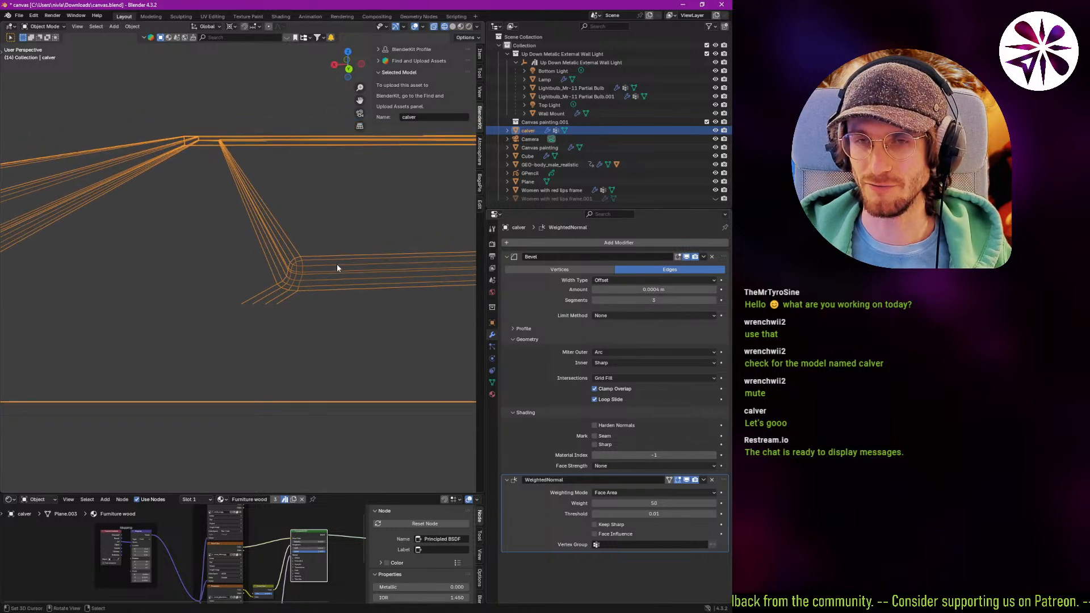
Lower calver's bevel amount to 0.0003 m for comparison.
{"action": "left_click", "coordinate": [662, 290]}
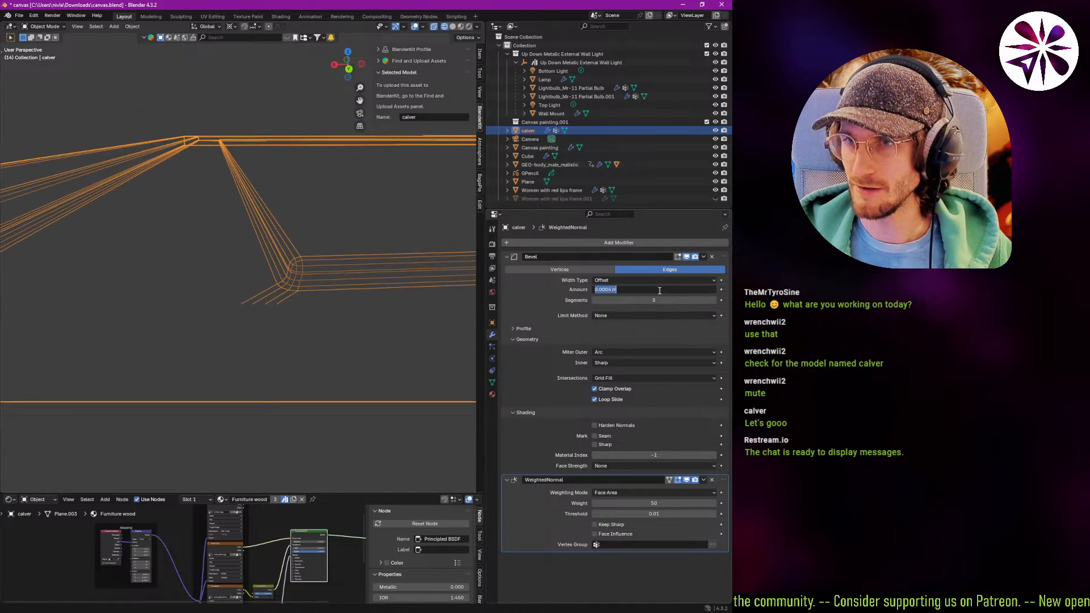
{"action": "key", "text": "Right"}
{"action": "key", "text": "Right"}
{"action": "key", "text": "Right"}
{"action": "key", "text": "Right"}
{"action": "key", "text": "Right"}
{"action": "key", "text": "Right"}
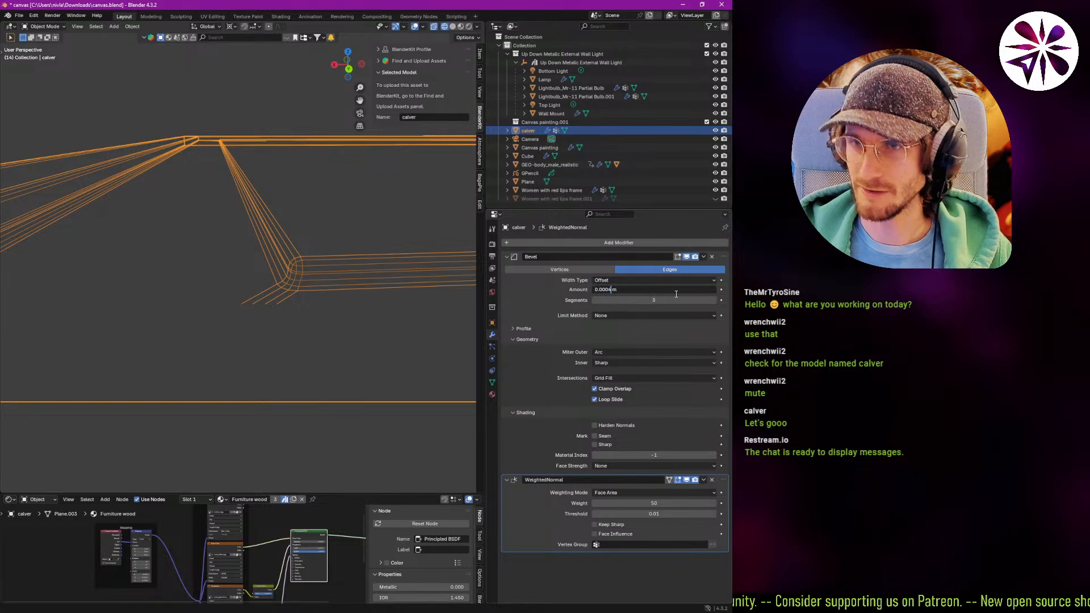
{"action": "key", "text": "BackSpace"}
{"action": "type", "text": "3"}
{"action": "key", "text": "Return"}
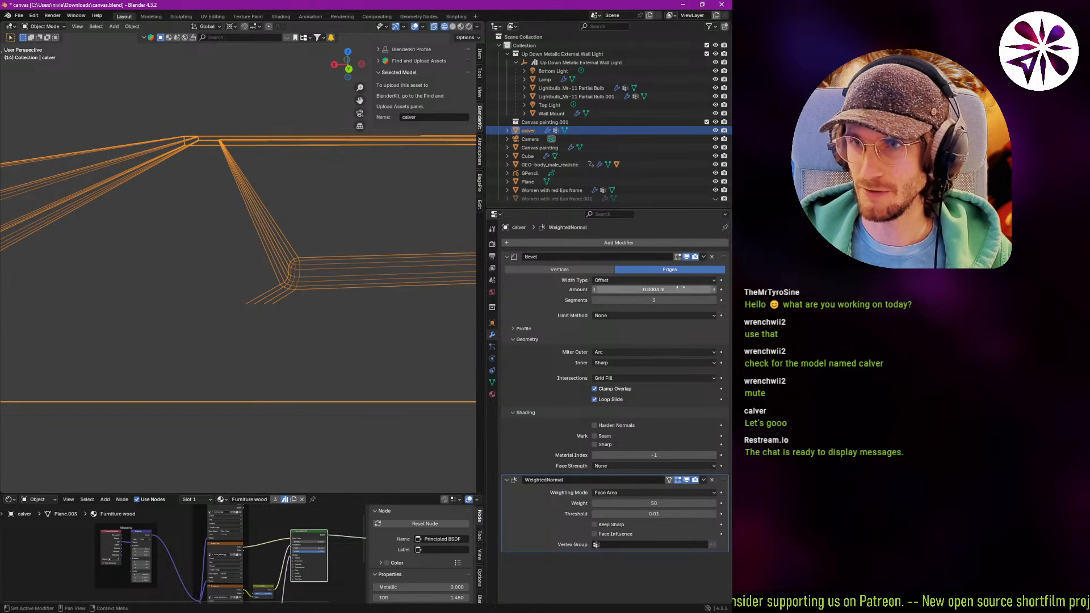
Set calver's Bevel modifier amount to 0.0005 m.
{"action": "left_click", "coordinate": [618, 290]}
{"action": "left_click", "coordinate": [612, 289]}
{"action": "key", "text": "BackSpace"}
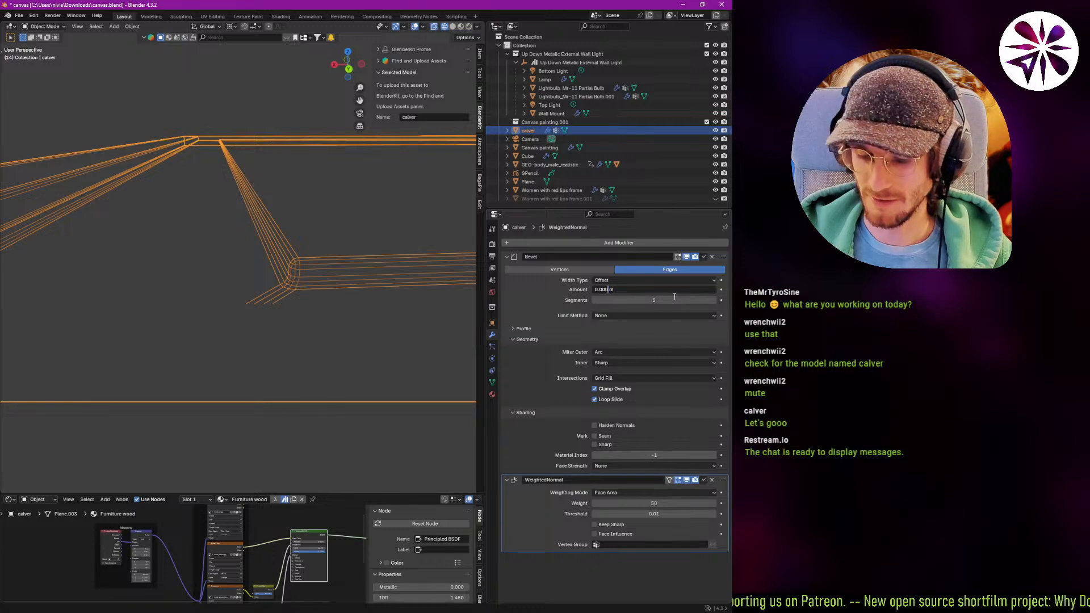
{"action": "type", "text": "5"}
{"action": "key", "text": "Return"}
Inspect the bevelled corners of calver from several angles in wireframe and in solid shading.
{"action": "middle_click_drag", "start_coordinate": [391, 281], "coordinate": [199, 335]}
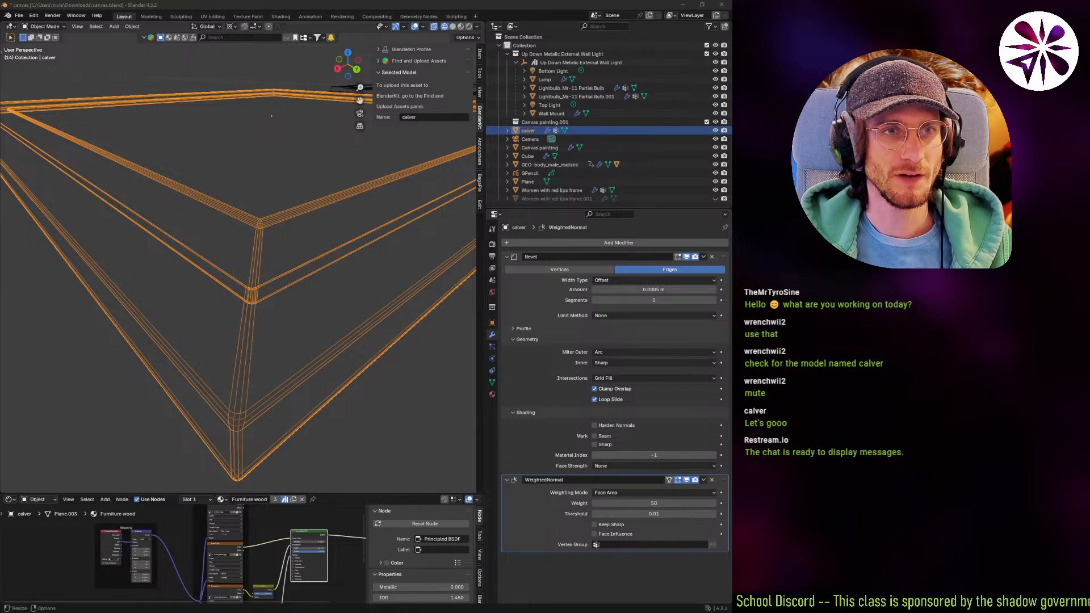
{"action": "middle_click_drag", "start_coordinate": [237, 182], "coordinate": [256, 227]}
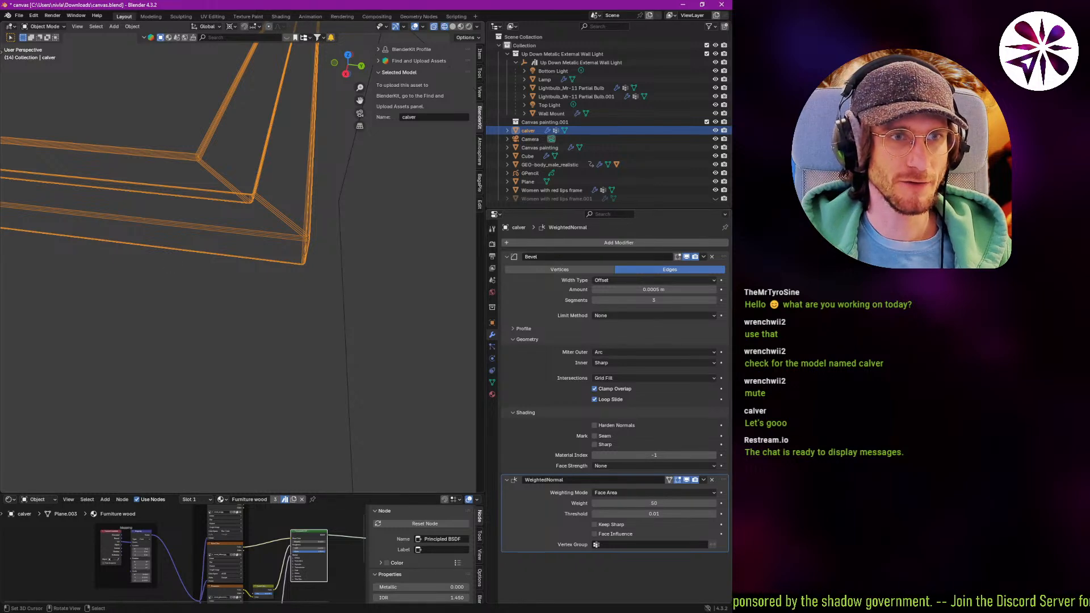
{"action": "middle_click_drag", "start_coordinate": [210, 256], "coordinate": [85, 195]}
{"action": "key", "text": "shift+z"}
{"action": "mouse_move", "coordinate": [167, 232]}
{"action": "middle_mouse_down"}
{"action": "mouse_move", "coordinate": [130, 212]}
{"action": "mouse_move", "coordinate": [175, 214]}
{"action": "mouse_move", "coordinate": [178, 197]}
{"action": "mouse_move", "coordinate": [137, 219]}
{"action": "middle_mouse_up"}
{"action": "key", "text": "alt+z"}
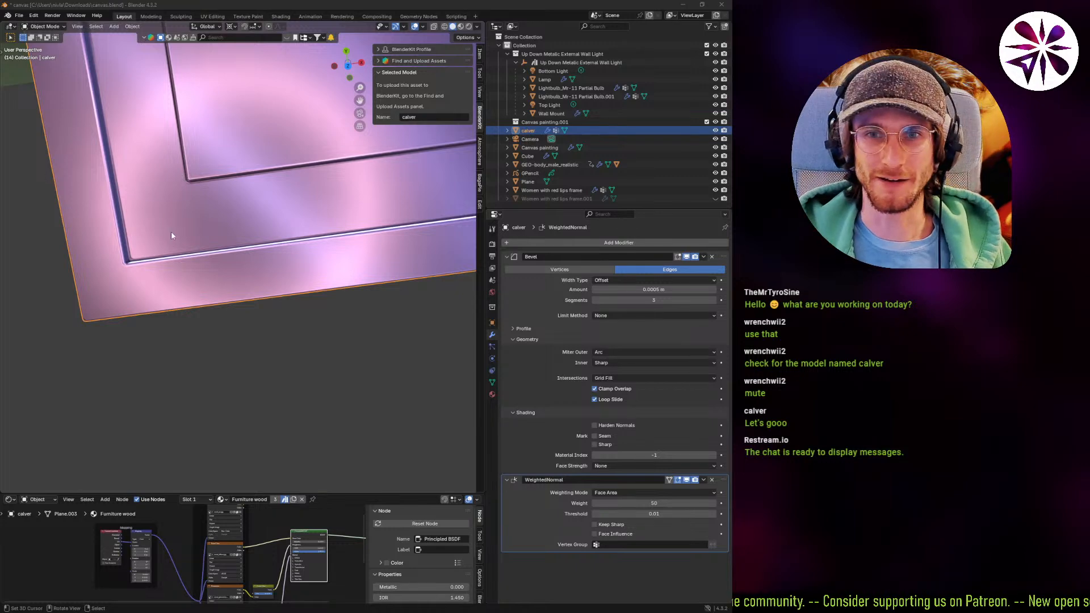
{"action": "middle_click_drag", "start_coordinate": [171, 236], "coordinate": [146, 205]}
{"action": "middle_click_drag", "start_coordinate": [227, 256], "coordinate": [175, 255], "text": "ctrl"}
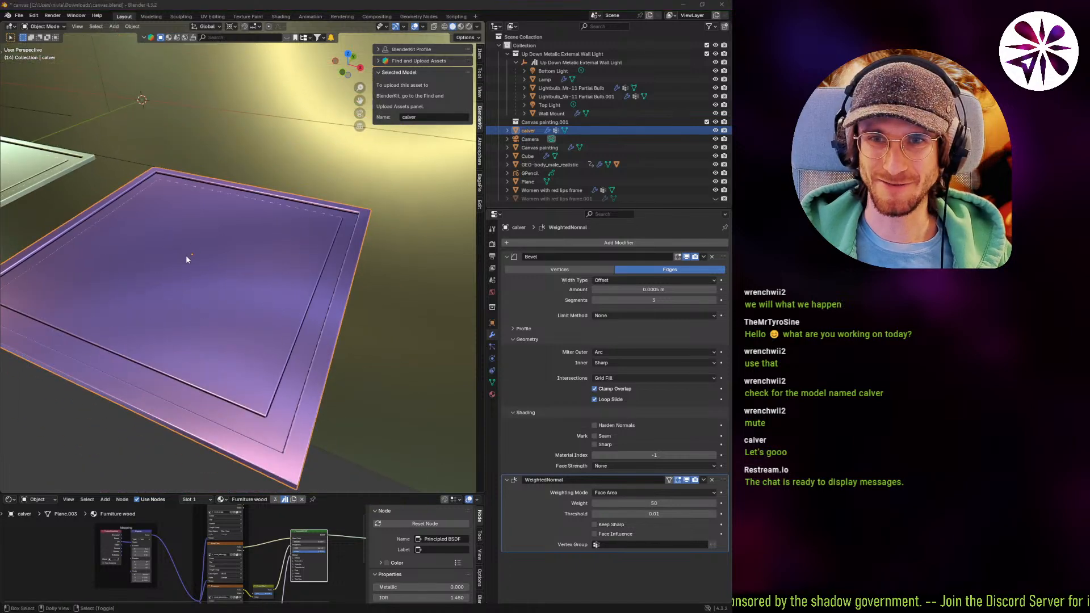
Save the scene as a new file named canvas v2.blend and close Blender.
{"action": "key", "text": "ctrl+shift+s"}
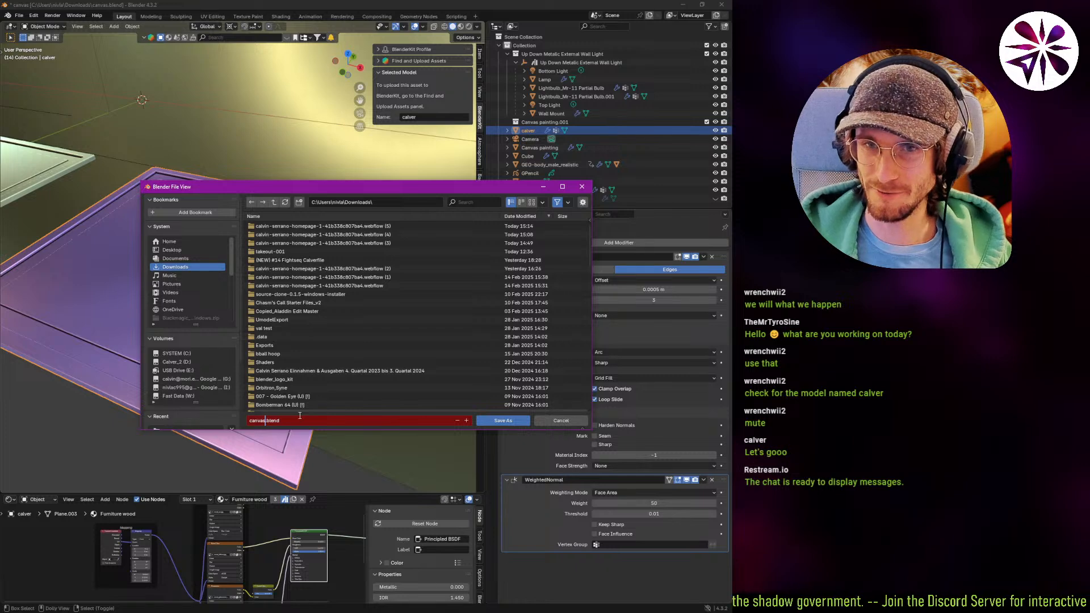
{"action": "type", "text": "v2"}
{"action": "key", "text": "Return"}
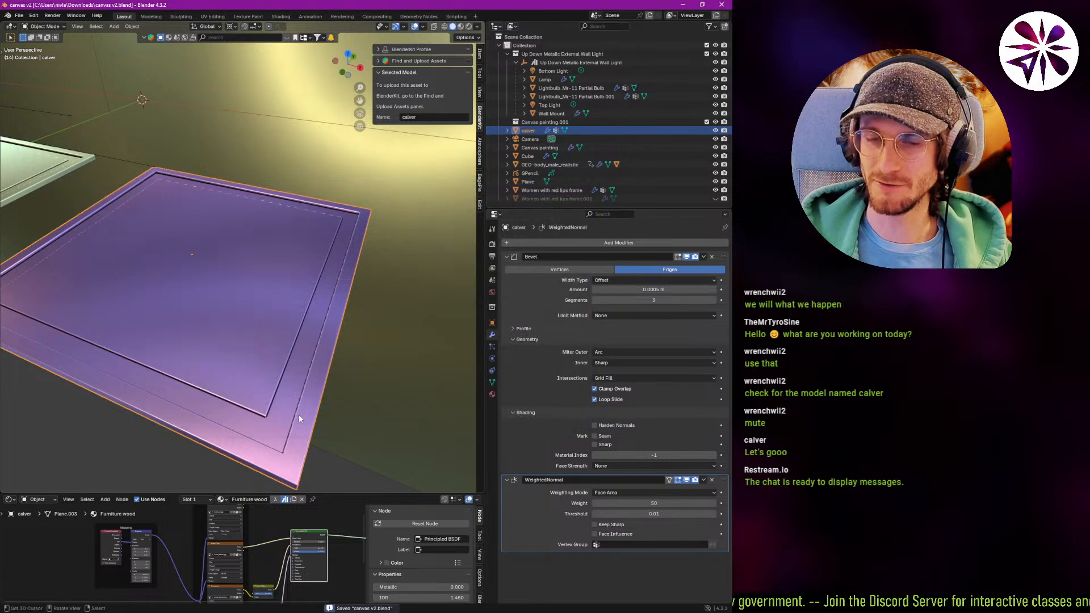
{"action": "left_click", "coordinate": [724, 5]}
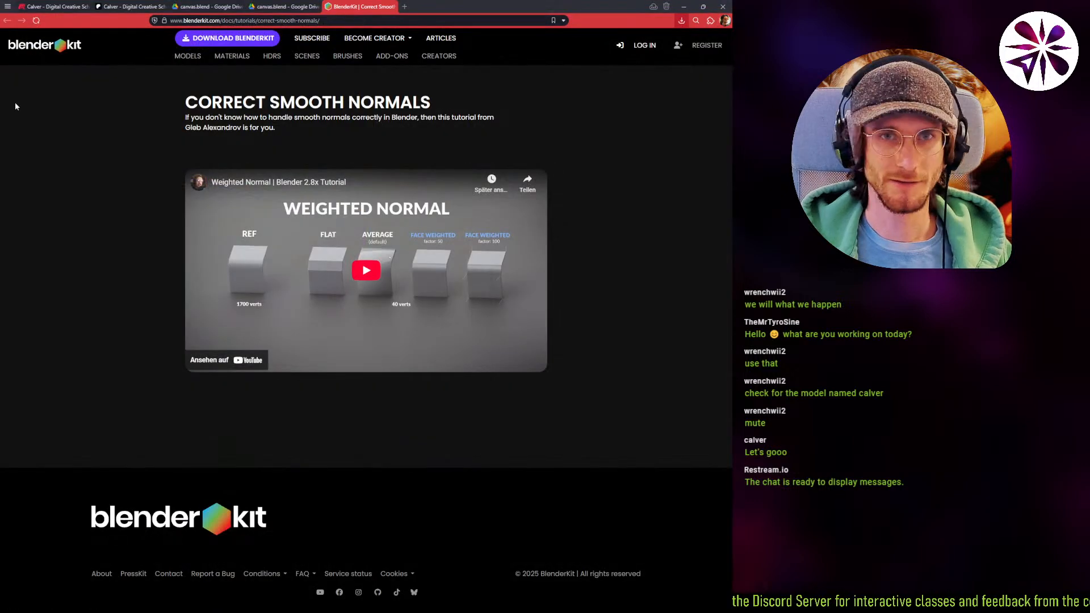
Play the Weighted Normal tutorial video fullscreen from BlenderKit's Correct Smooth Normals page in the browser.
{"action": "key", "text": "space"}
{"action": "key", "text": "space"}
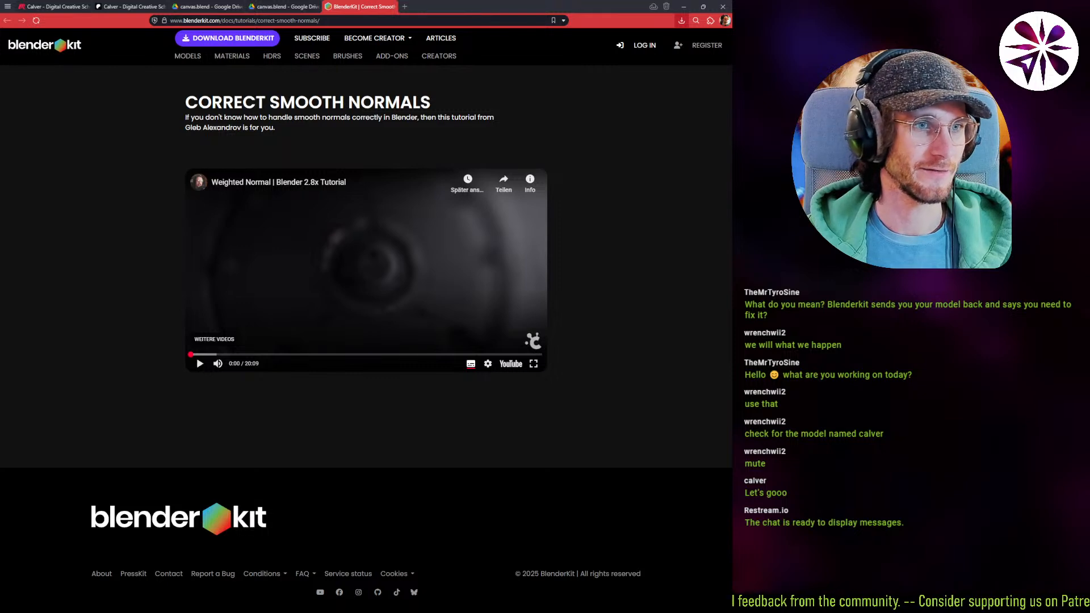
{"action": "key", "text": "alt+Tab"}
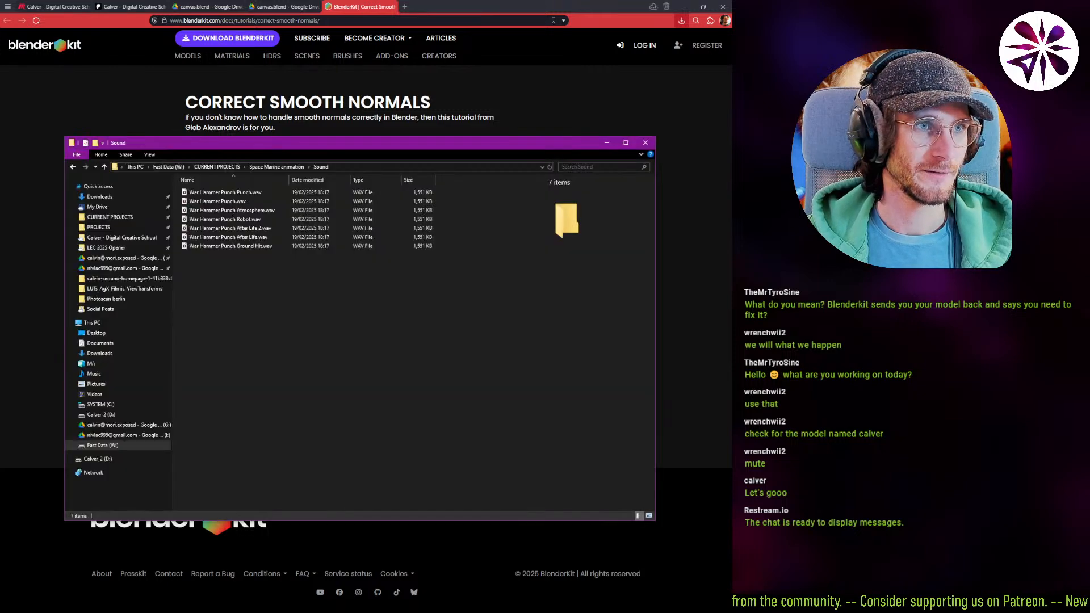
{"action": "left_click_drag", "start_coordinate": [234, 144], "coordinate": [0, 90]}
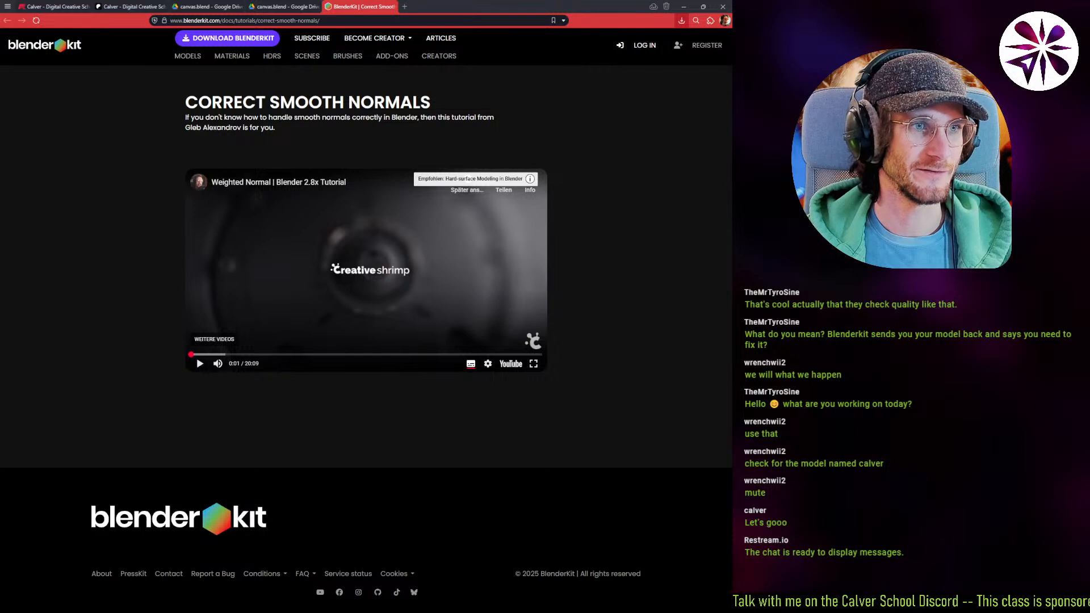
{"action": "key", "text": "f"}
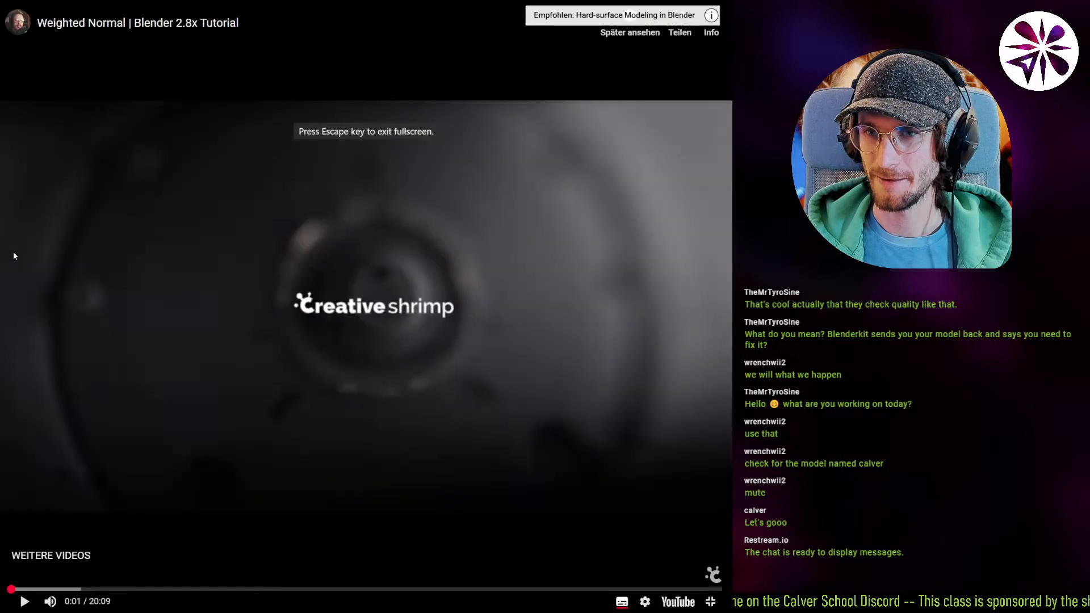
{"action": "key", "text": "k"}
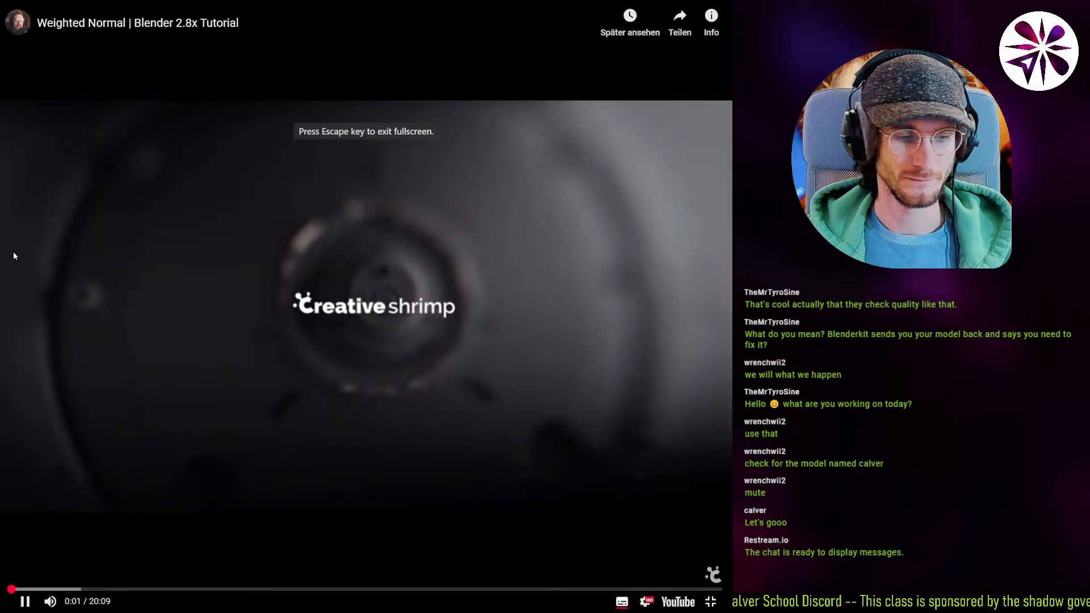
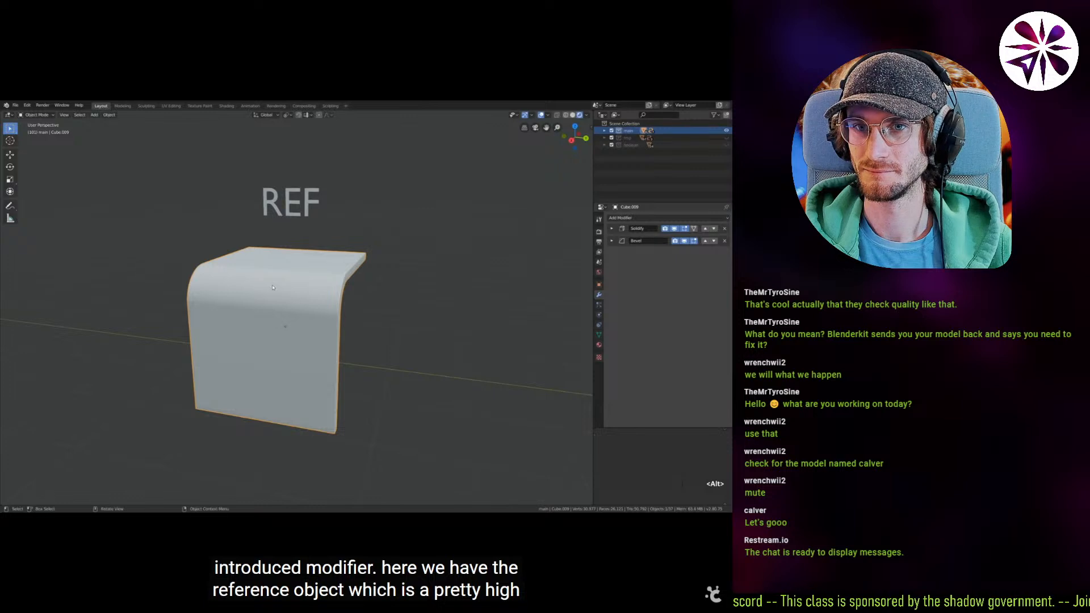
{"action": "left_click", "coordinate": [599, 232]}
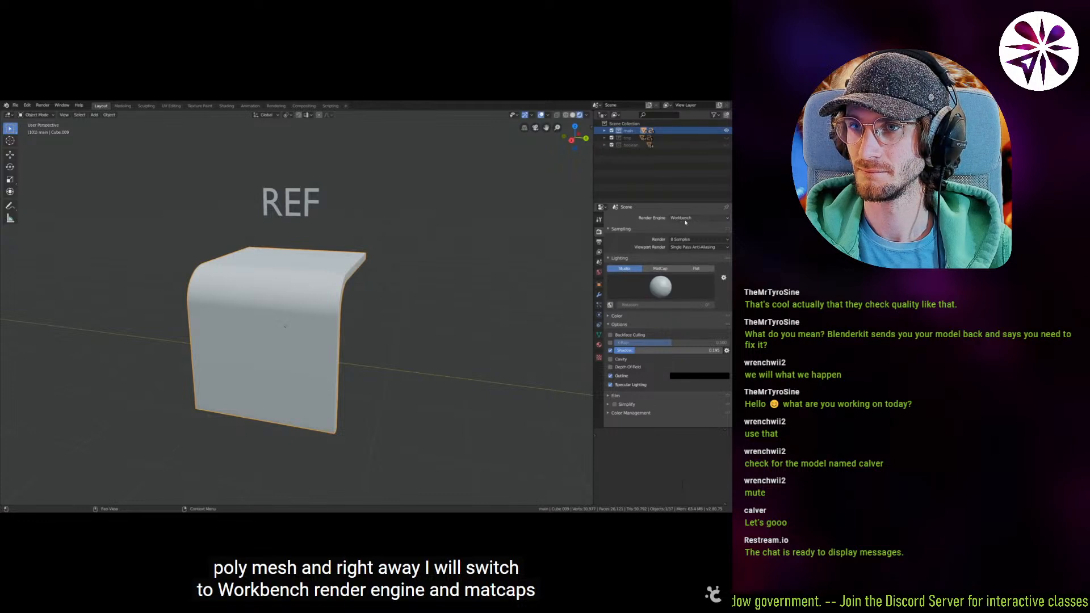
{"action": "left_click", "coordinate": [655, 290]}
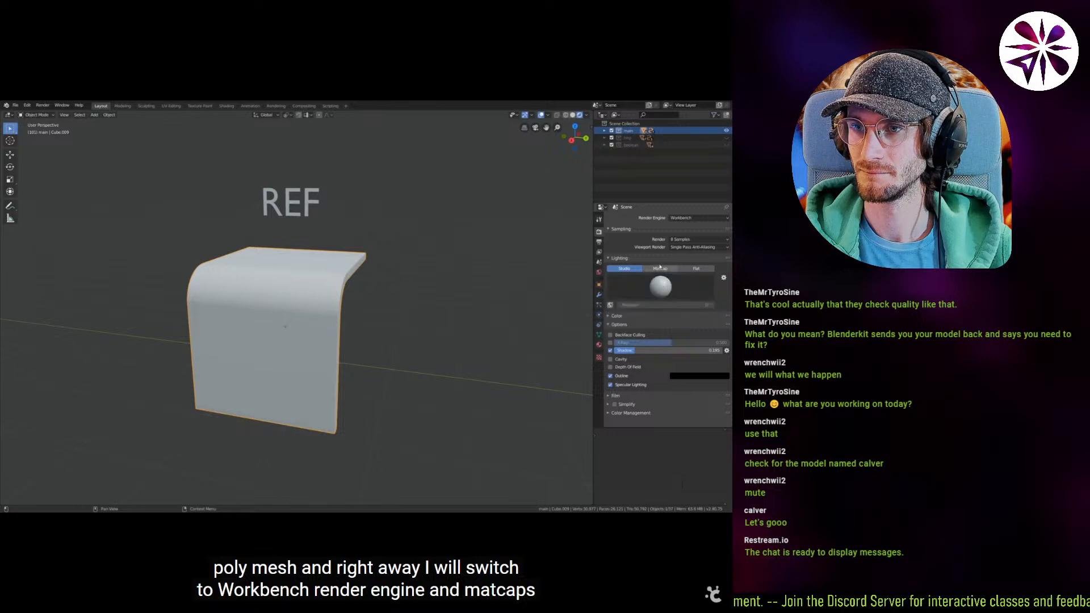
{"action": "left_click", "coordinate": [658, 269]}
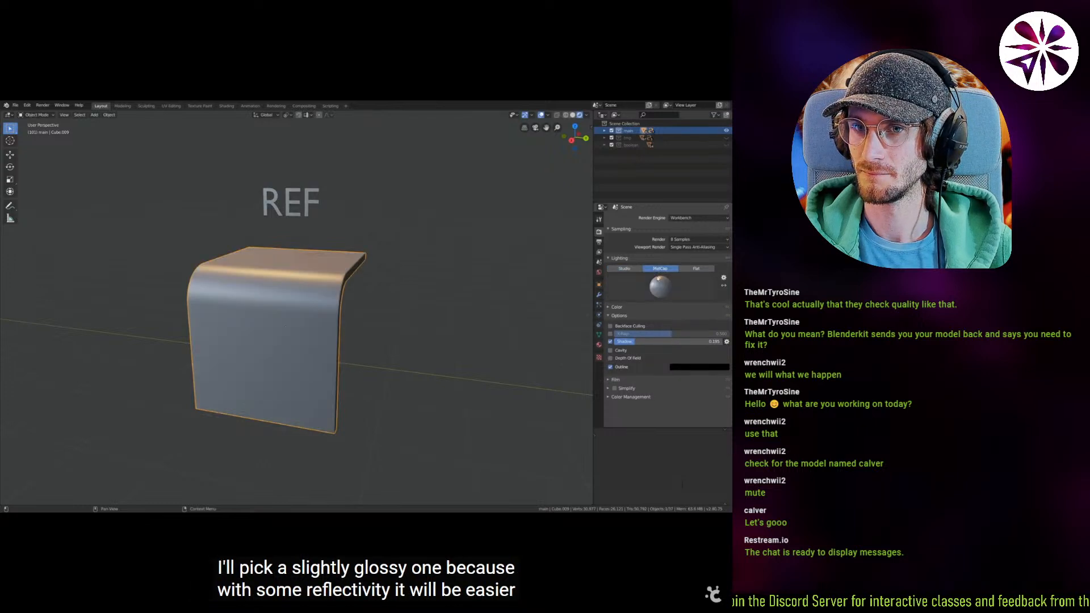
{"action": "left_click", "coordinate": [660, 284]}
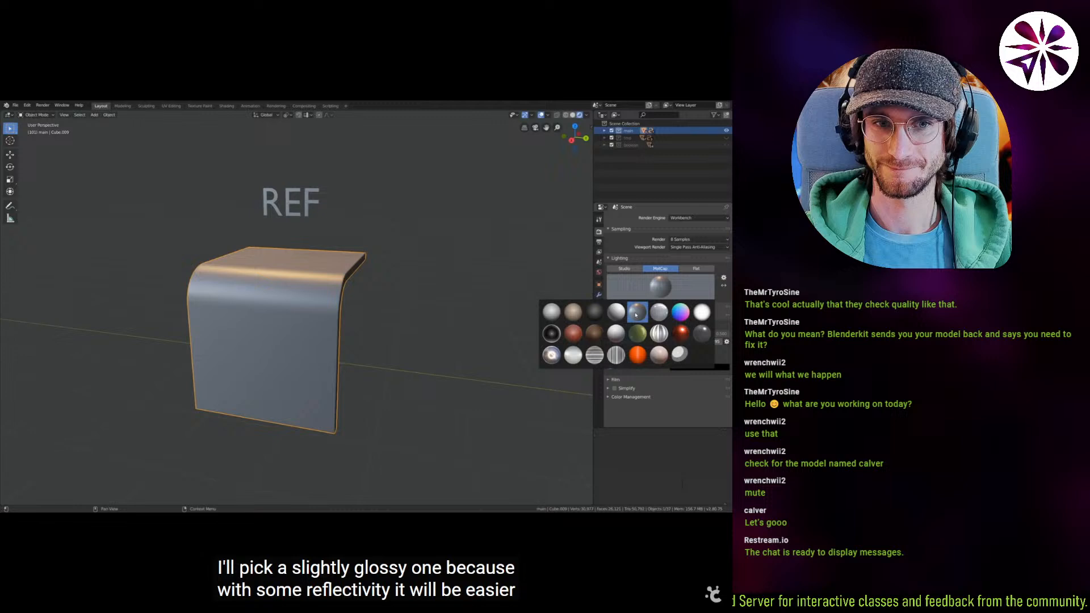
{"action": "left_click", "coordinate": [556, 355]}
{"action": "mouse_move", "coordinate": [309, 303]}
{"action": "middle_mouse_down", "text": "alt"}
{"action": "mouse_move", "coordinate": [290, 311]}
{"action": "mouse_move", "coordinate": [292, 301]}
{"action": "middle_mouse_up", "text": "alt"}
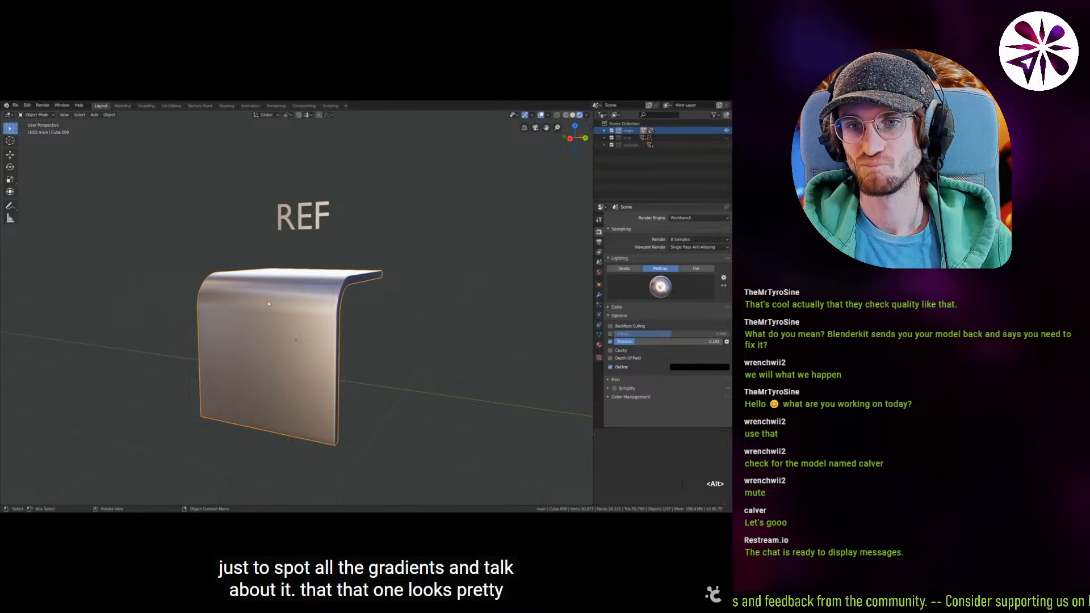
{"action": "left_click_drag", "start_coordinate": [273, 344], "coordinate": [287, 289], "text": "alt"}
{"action": "left_click", "coordinate": [660, 287]}
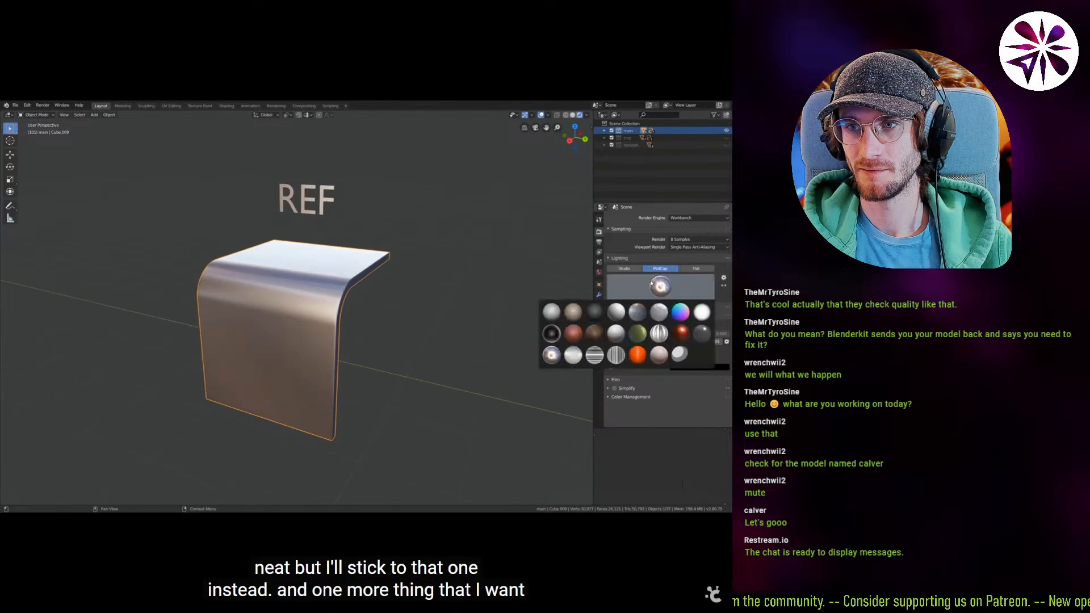
{"action": "left_click", "coordinate": [632, 308]}
{"action": "left_click_drag", "start_coordinate": [270, 291], "coordinate": [290, 306], "text": "alt+shift"}
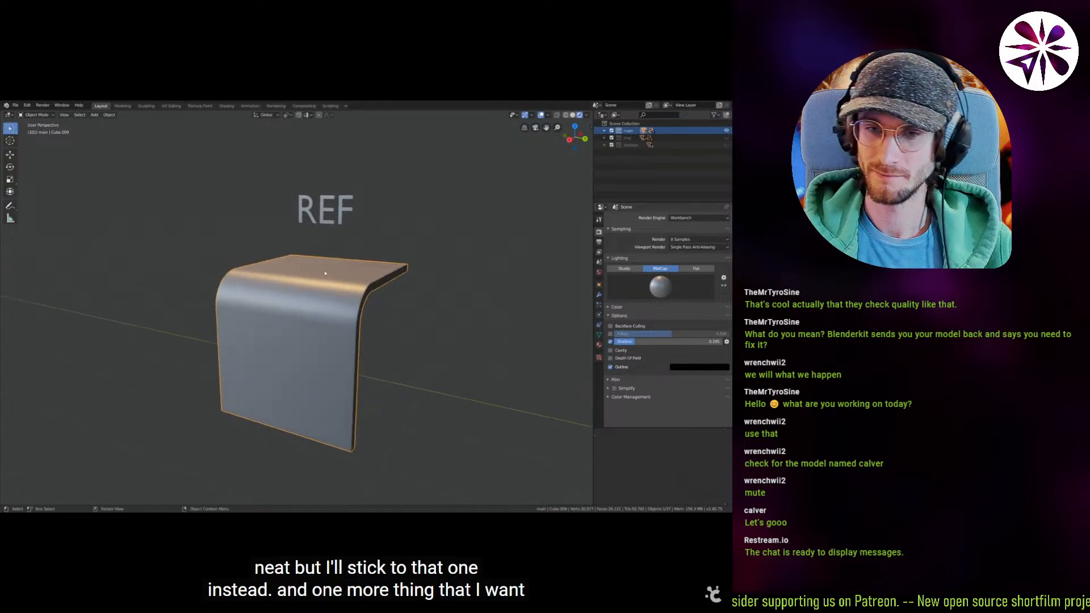
{"action": "left_click", "coordinate": [547, 115]}
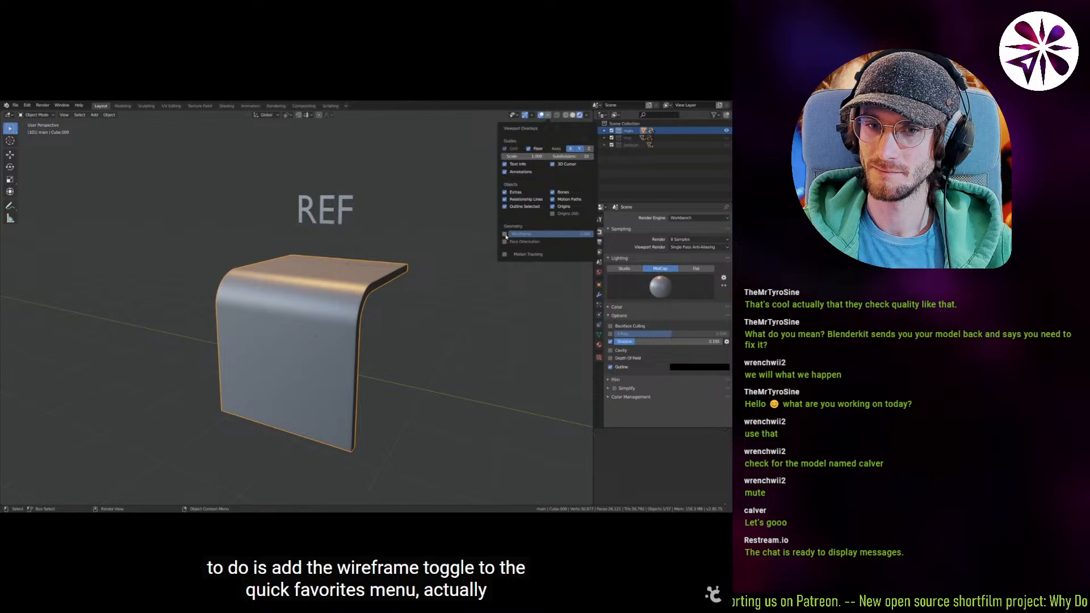
{"action": "left_click", "coordinate": [505, 234]}
Skip the tutorial video ahead through the shading comparison to the section on face, vertex and split normals.
{"action": "key", "text": "Right"}
{"action": "key", "text": "Right"}
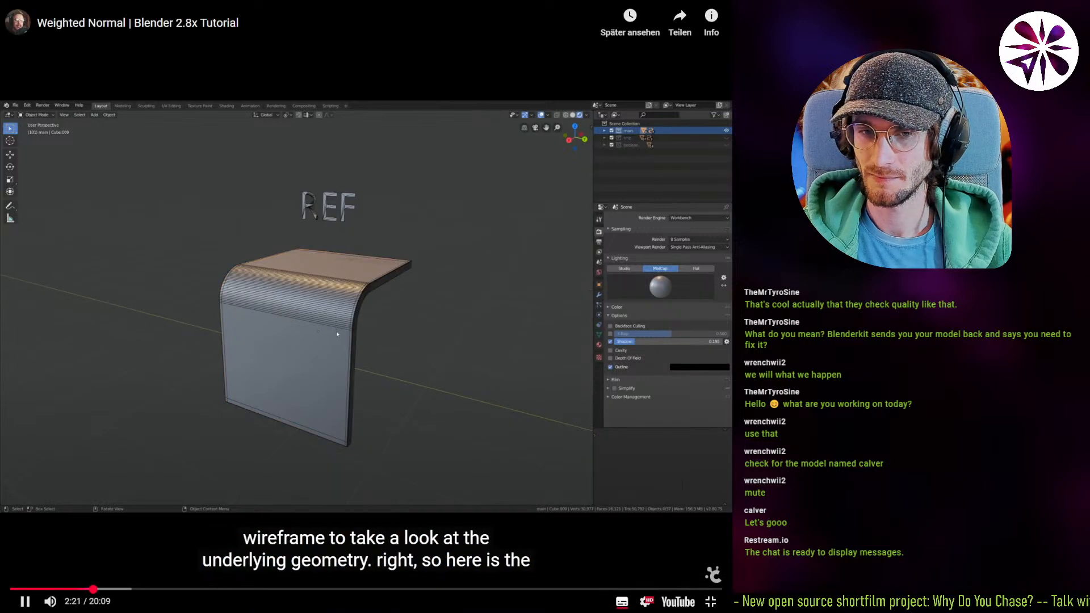
{"action": "key", "text": "Right"}
{"action": "key", "text": "Right"}
{"action": "key", "text": "Right"}
{"action": "key", "text": "Right"}
{"action": "key", "text": "Right"}
{"action": "key", "text": "Right"}
{"action": "key", "text": "Right"}
{"action": "key", "text": "Right"}
{"action": "key", "text": "Right"}
{"action": "key", "text": "Right"}
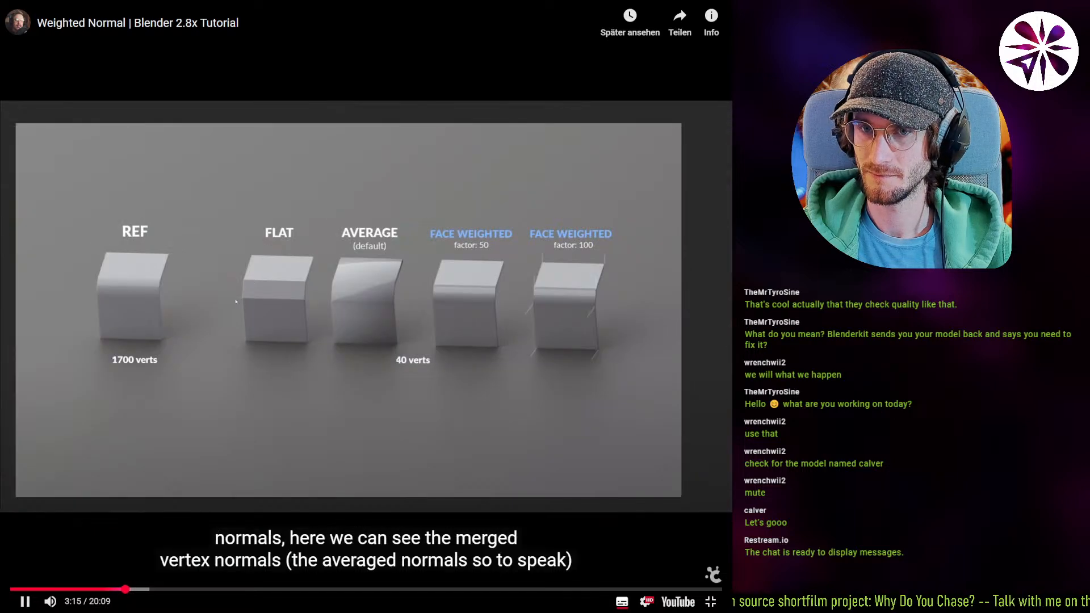
{"action": "key", "text": "Right"}
{"action": "key", "text": "Right"}
{"action": "key", "text": "Right"}
{"action": "key", "text": "Right"}
{"action": "key", "text": "Right"}
{"action": "key", "text": "Right"}
{"action": "key", "text": "Right"}
{"action": "key", "text": "Right"}
{"action": "key", "text": "Right"}
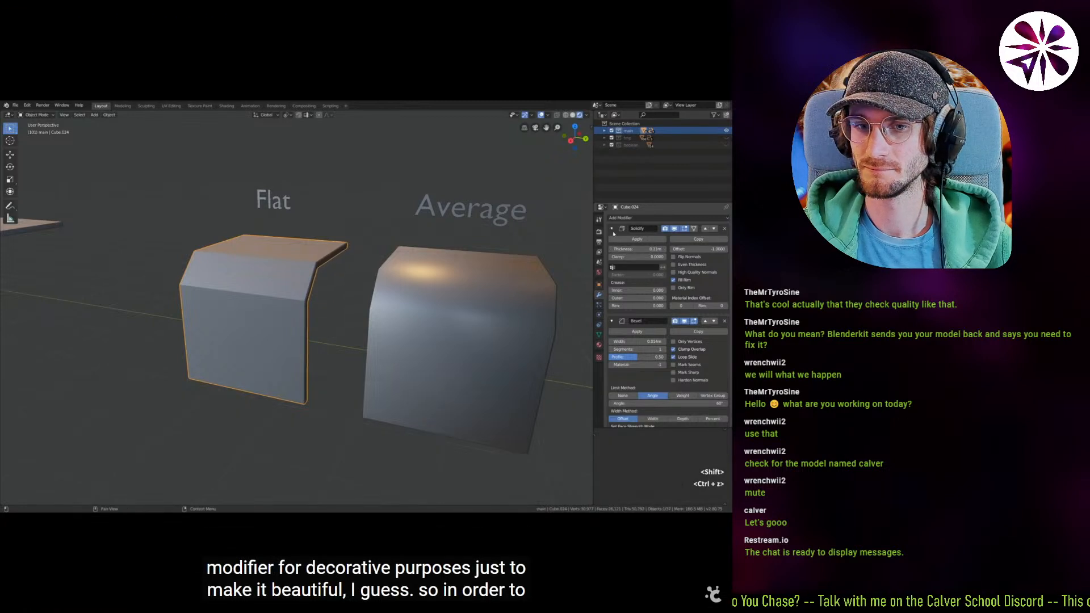
{"action": "key", "text": "Right"}
{"action": "key", "text": "Right"}
{"action": "key", "text": "Right"}
{"action": "key", "text": "Right"}
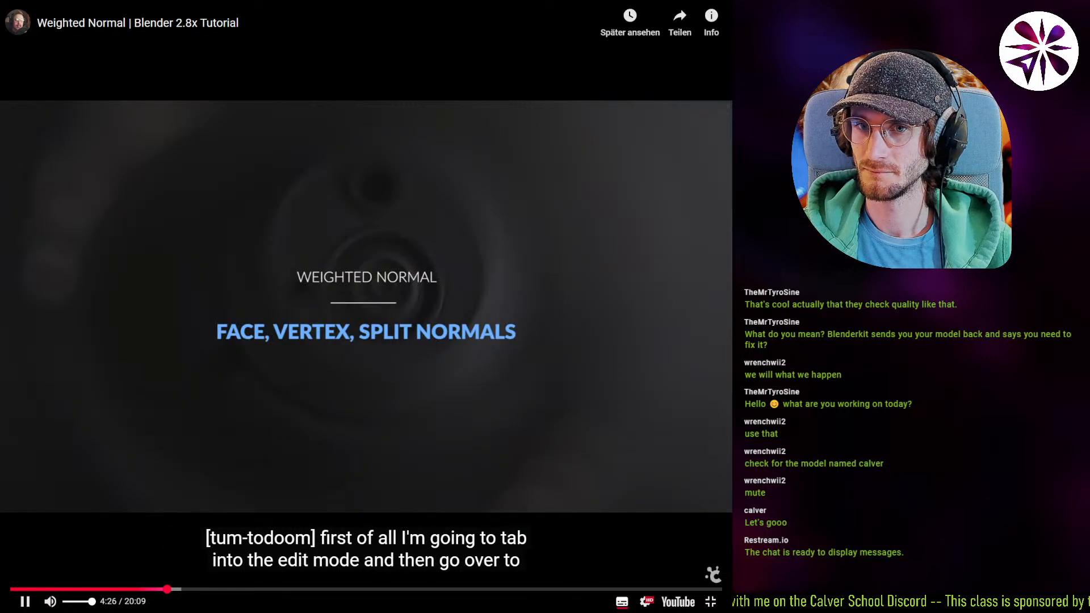
{"action": "key", "text": "Right"}
{"action": "key", "text": "Right"}
{"action": "key", "text": "Right"}
{"action": "key", "text": "Right"}
{"action": "key", "text": "Right"}
{"action": "key", "text": "Right"}
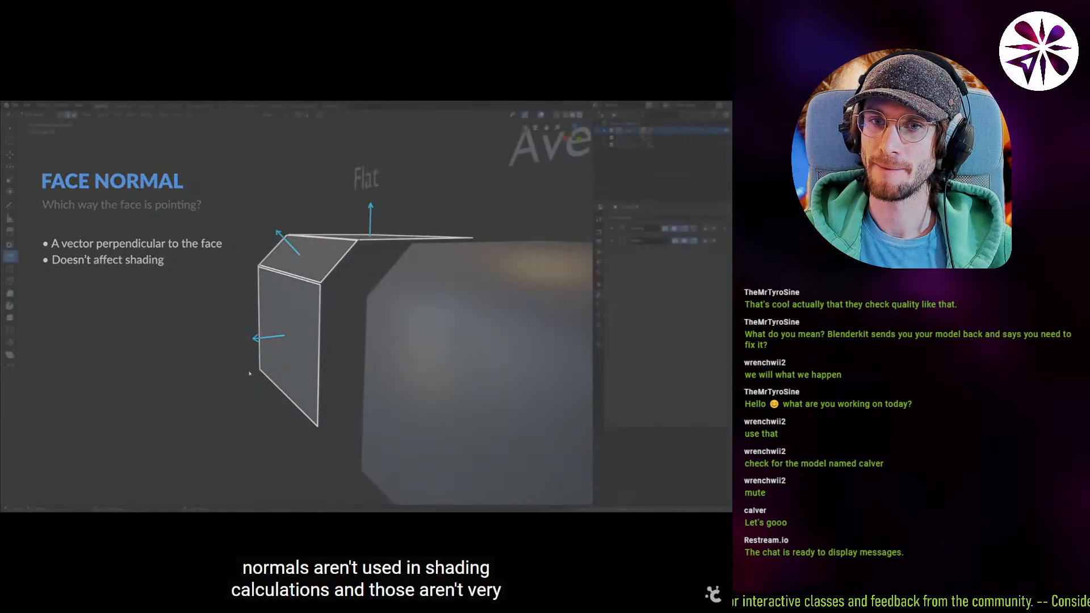
{"action": "left_click", "coordinate": [316, 250], "text": "alt"}
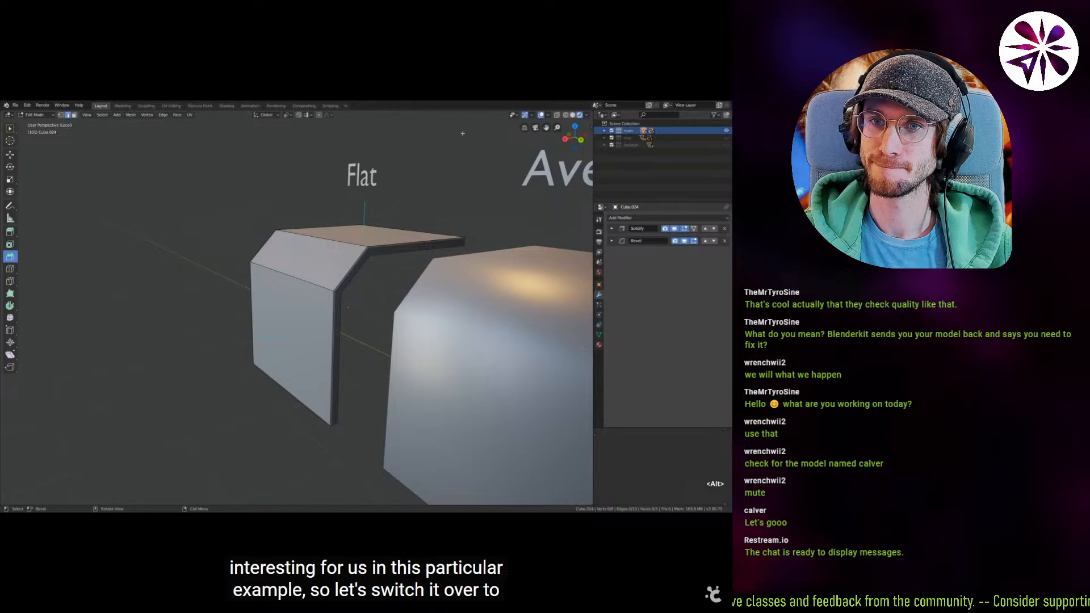
{"action": "left_click", "coordinate": [549, 115]}
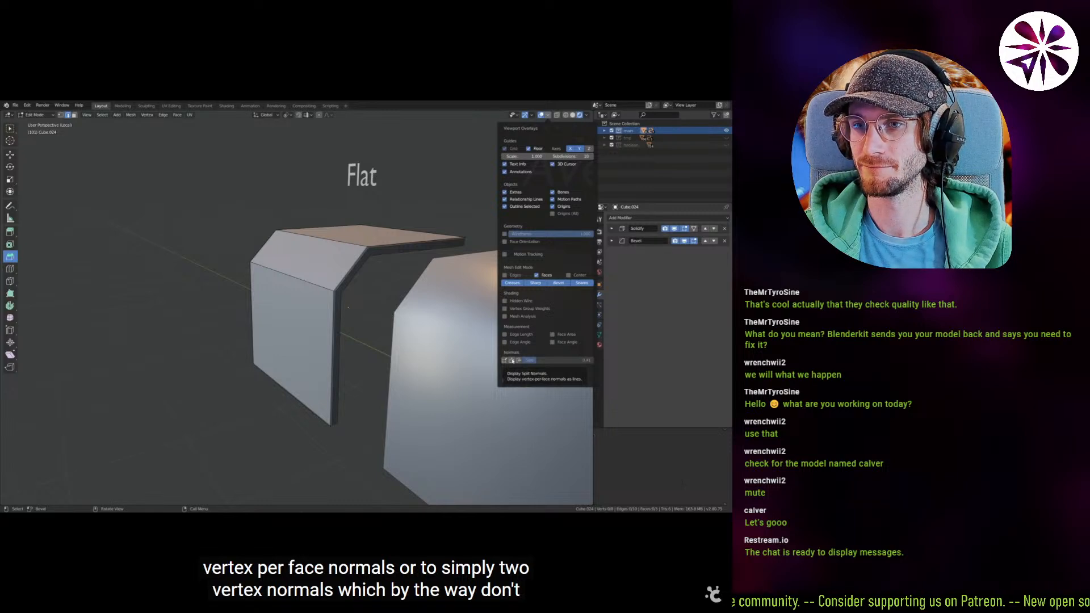
{"action": "left_click", "coordinate": [511, 361]}
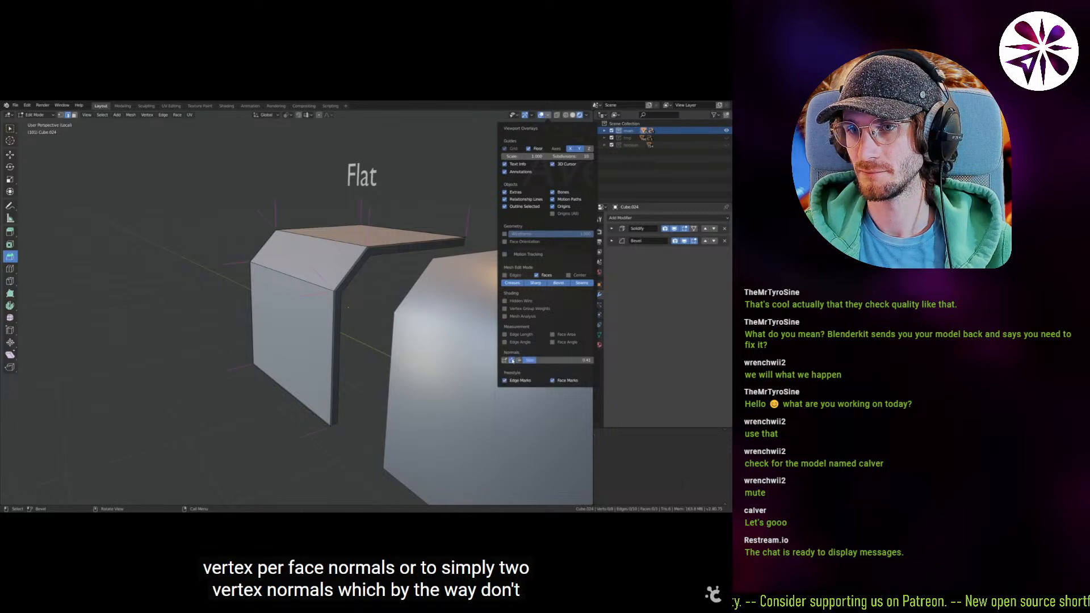
{"action": "left_click", "coordinate": [504, 360]}
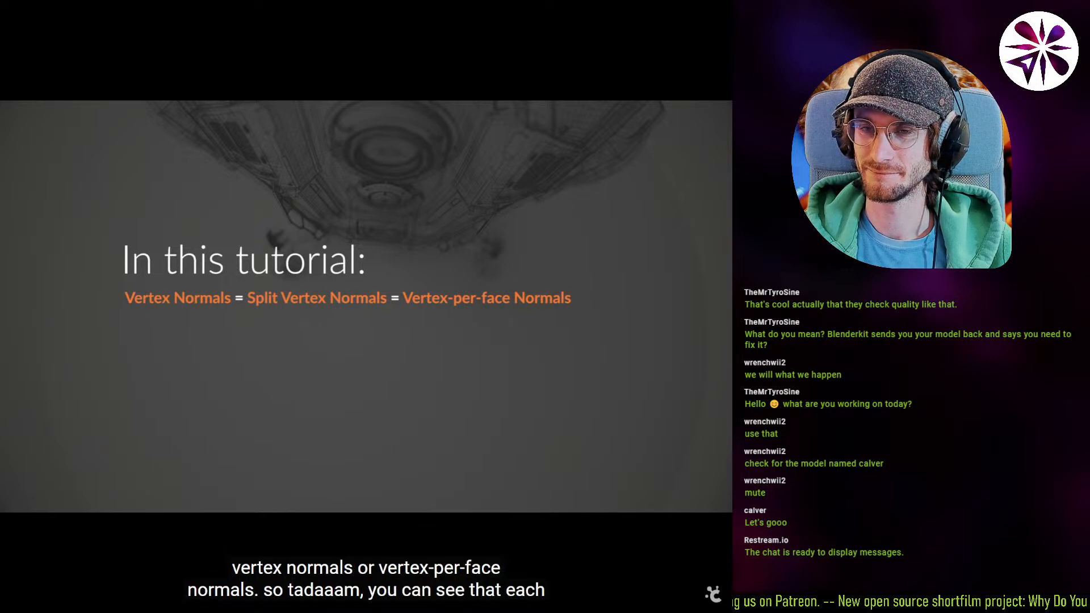
Pause the tutorial and advance it to the Custom Split Normal diagram at 7:26.
{"action": "left_click", "coordinate": [404, 247]}
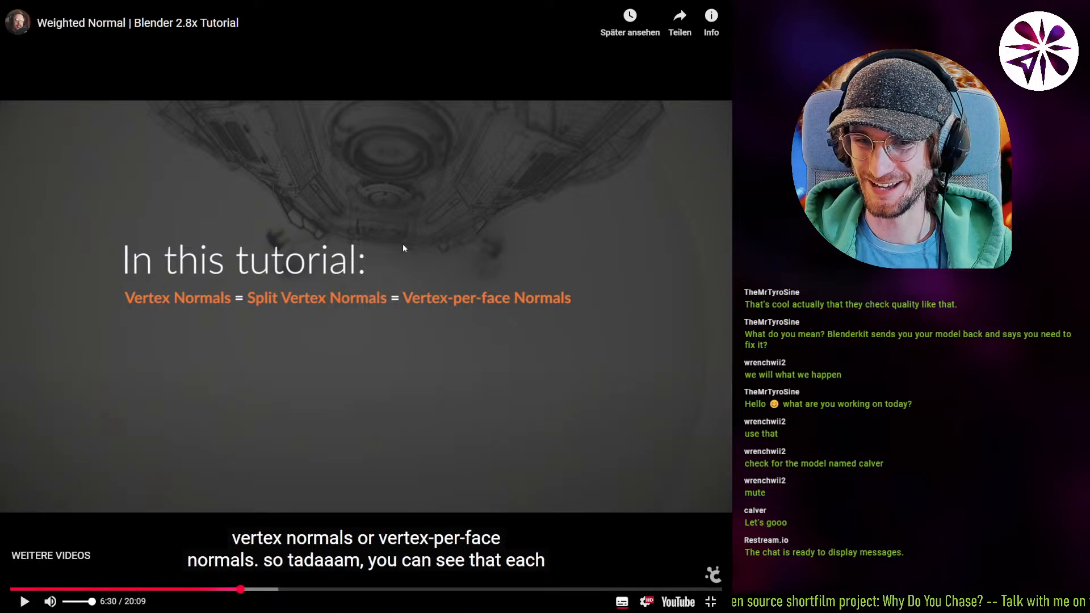
{"action": "key", "text": "Right"}
{"action": "key", "text": "Right"}
{"action": "key", "text": "Right"}
{"action": "key", "text": "Right"}
{"action": "key", "text": "Right"}
{"action": "key", "text": "Right"}
{"action": "key", "text": "Right"}
{"action": "key", "text": "Right"}
{"action": "key", "text": "Right"}
{"action": "key", "text": "Right"}
{"action": "key", "text": "Right"}
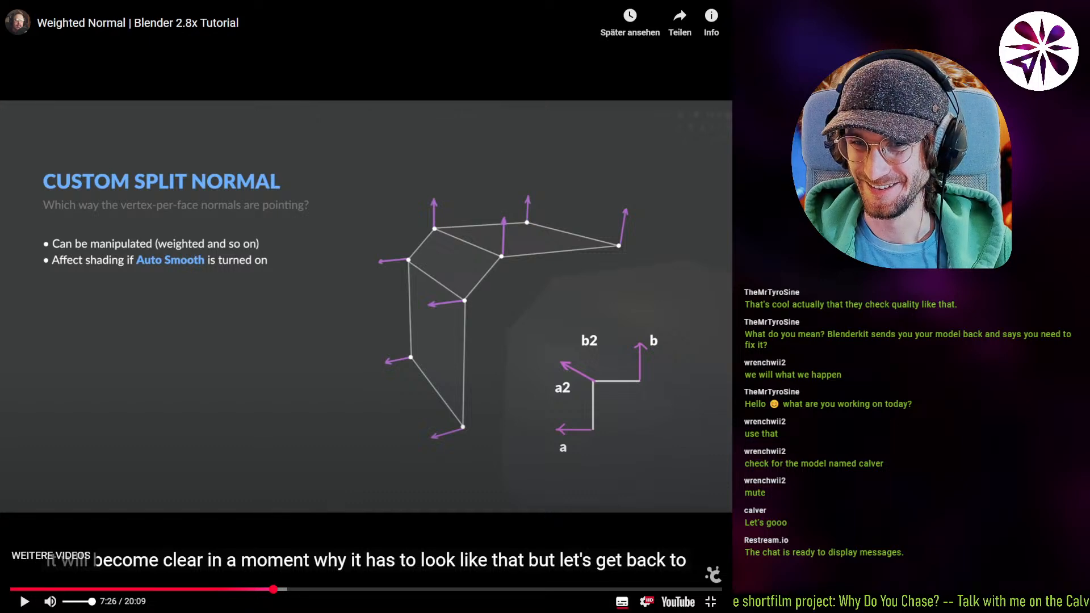
Skim the paused tutorial through averaged normals and the cube bevel example to the normal editing tools at 11:54.
{"action": "key", "text": "Right"}
{"action": "key", "text": "Right"}
{"action": "key", "text": "Right"}
{"action": "key", "text": "Right"}
{"action": "key", "text": "Right"}
{"action": "key", "text": "Right"}
{"action": "key", "text": "Right"}
{"action": "key", "text": "Right"}
{"action": "key", "text": "Right"}
{"action": "key", "text": "Right"}
{"action": "key", "text": "Right"}
{"action": "key", "text": "Right"}
{"action": "key", "text": "Right"}
{"action": "key", "text": "Right"}
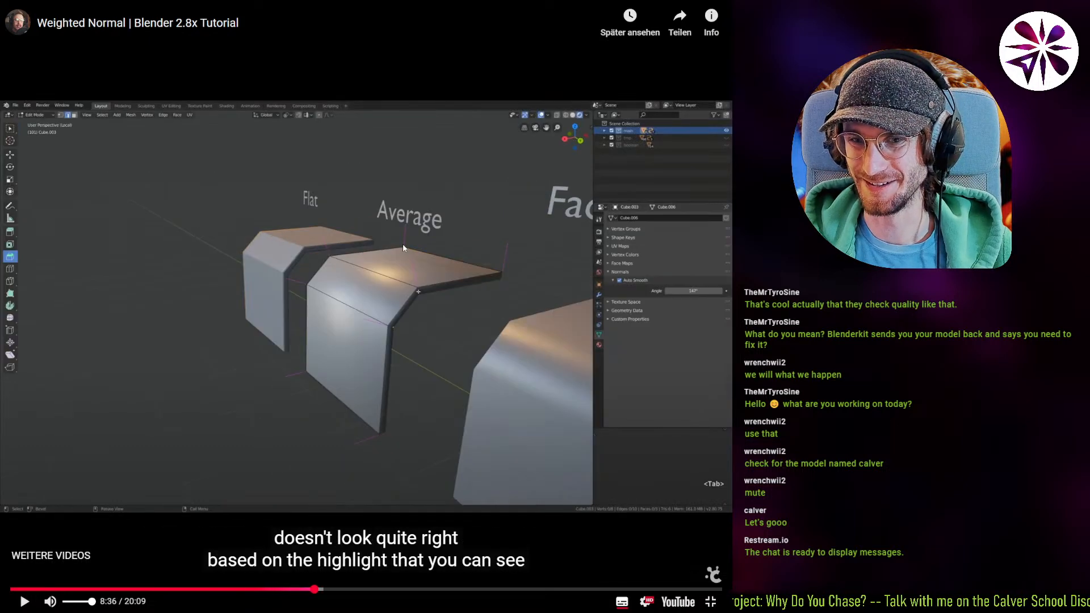
{"action": "key", "text": "Right"}
{"action": "key", "text": "Right"}
{"action": "key", "text": "Right"}
{"action": "key", "text": "Right"}
{"action": "key", "text": "Right"}
{"action": "key", "text": "Right"}
{"action": "key", "text": "Right"}
{"action": "key", "text": "Right"}
{"action": "key", "text": "Right"}
{"action": "key", "text": "Right"}
{"action": "key", "text": "Right"}
{"action": "key", "text": "Right"}
{"action": "key", "text": "Right"}
{"action": "key", "text": "Right"}
{"action": "key", "text": "Right"}
{"action": "key", "text": "Right"}
{"action": "key", "text": "Right"}
{"action": "key", "text": "Right"}
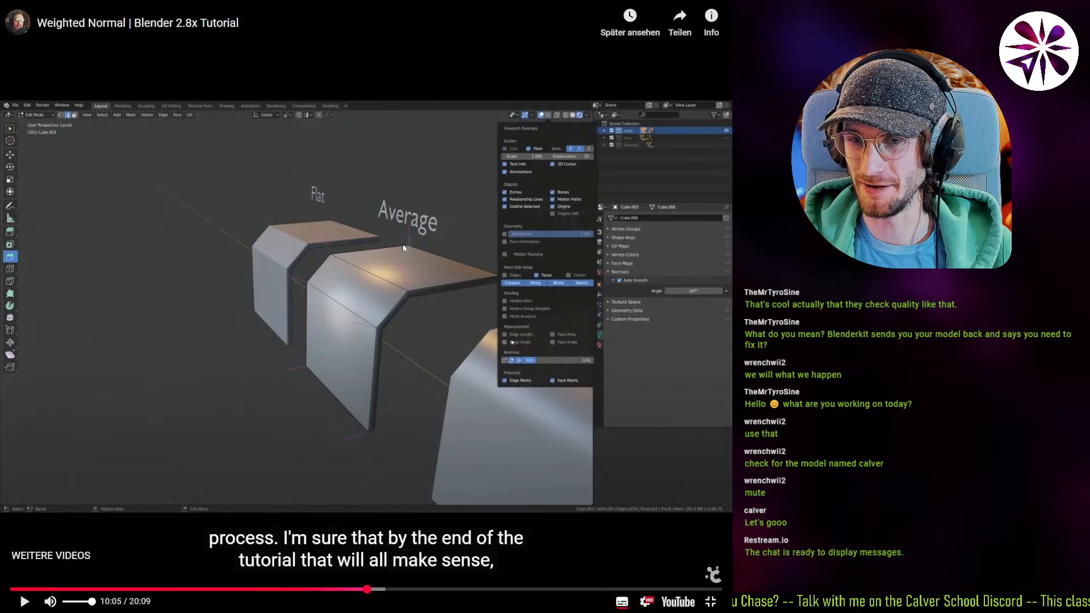
{"action": "key", "text": "Right"}
{"action": "key", "text": "Right"}
{"action": "key", "text": "Right"}
{"action": "key", "text": "Right"}
{"action": "key", "text": "Right"}
{"action": "key", "text": "Right"}
{"action": "key", "text": "Right"}
{"action": "key", "text": "Right"}
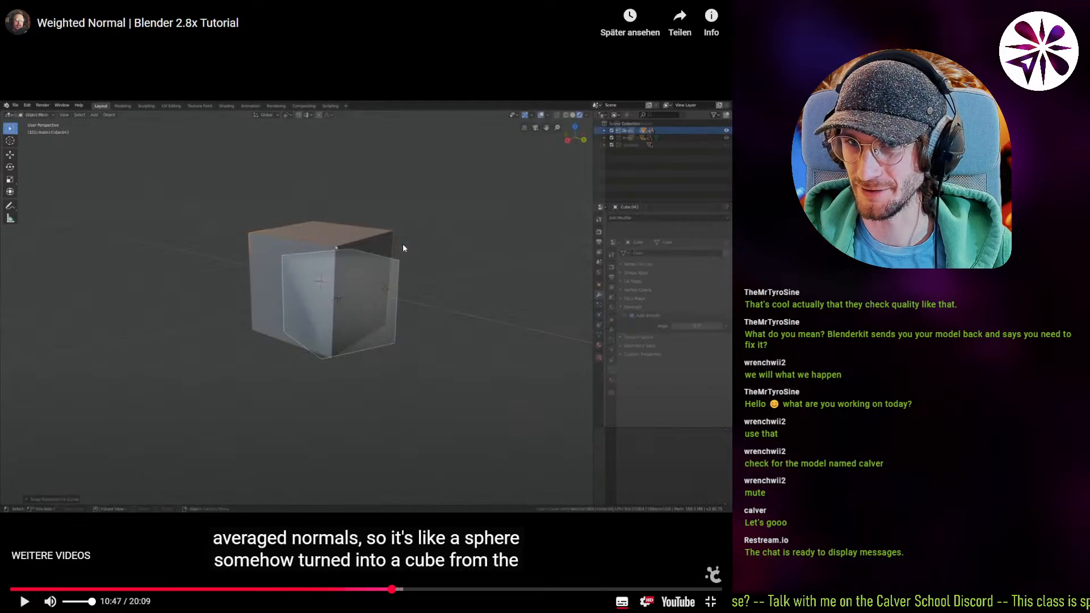
{"action": "key", "text": "Right"}
{"action": "key", "text": "Right"}
{"action": "key", "text": "Right"}
{"action": "key", "text": "Right"}
{"action": "key", "text": "Right"}
{"action": "key", "text": "Right"}
{"action": "key", "text": "Right"}
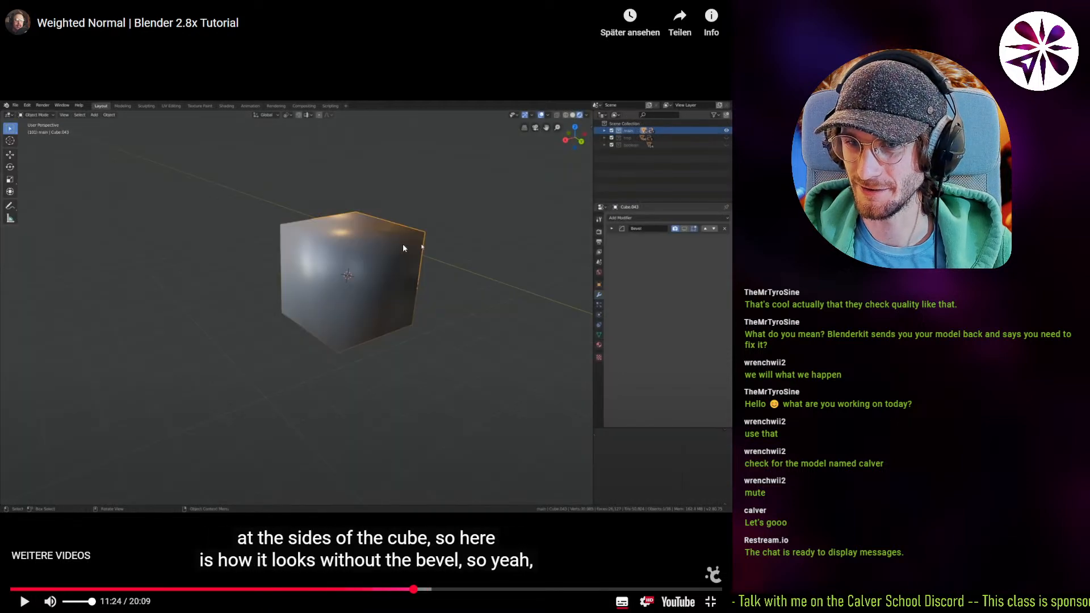
{"action": "key", "text": "Right"}
{"action": "key", "text": "Right"}
{"action": "key", "text": "Right"}
{"action": "key", "text": "Right"}
{"action": "key", "text": "Right"}
{"action": "key", "text": "Right"}
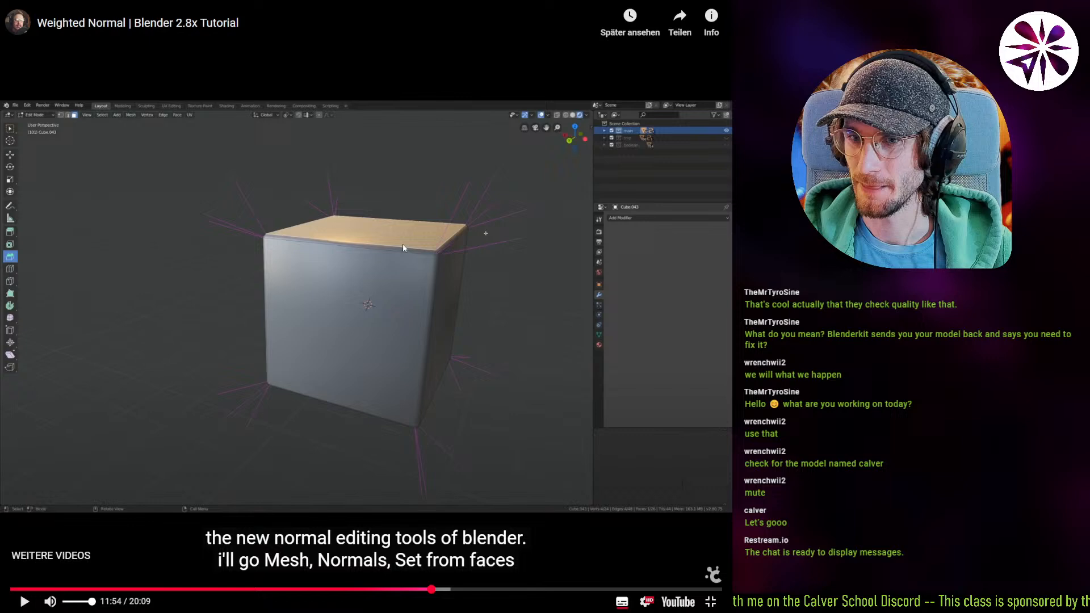
Advance the tutorial to the explanation of the Weighted Normal modifier's Keep Sharp option at 14:18.
{"action": "key", "text": "Right"}
{"action": "key", "text": "Right"}
{"action": "key", "text": "Right"}
{"action": "key", "text": "Right"}
{"action": "key", "text": "Right"}
{"action": "key", "text": "Right"}
{"action": "key", "text": "Right"}
{"action": "key", "text": "Right"}
{"action": "key", "text": "Right"}
{"action": "key", "text": "Right"}
{"action": "key", "text": "Right"}
{"action": "key", "text": "Right"}
{"action": "key", "text": "Right"}
{"action": "key", "text": "Right"}
{"action": "key", "text": "Right"}
{"action": "key", "text": "Right"}
{"action": "key", "text": "Right"}
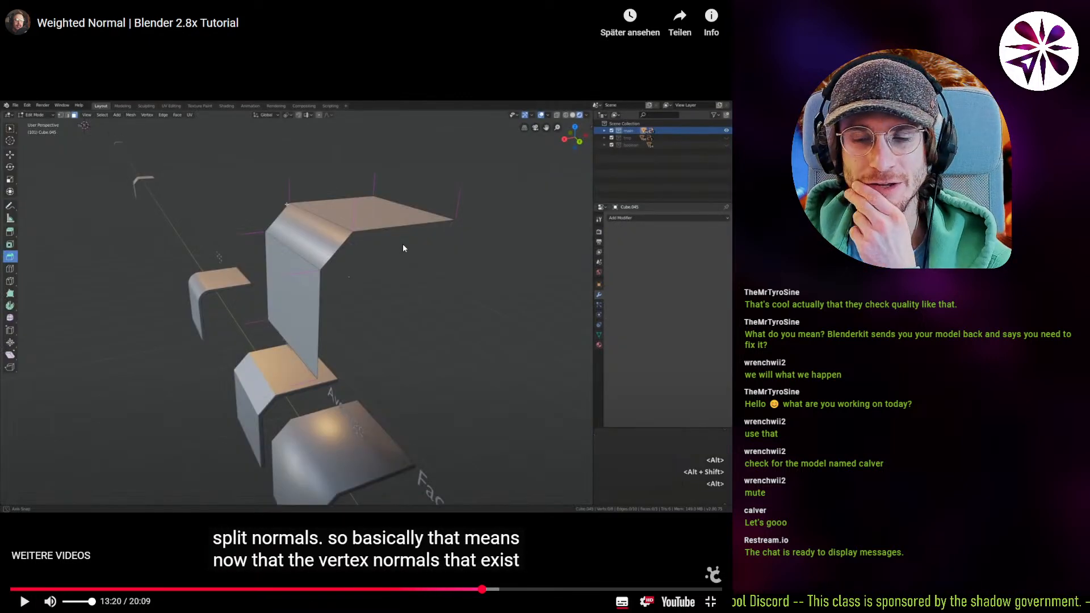
{"action": "key", "text": "Right"}
{"action": "key", "text": "Right"}
{"action": "key", "text": "Right"}
{"action": "key", "text": "Right"}
{"action": "key", "text": "Right"}
{"action": "key", "text": "Right"}
{"action": "key", "text": "Right"}
{"action": "key", "text": "Right"}
{"action": "key", "text": "Right"}
{"action": "key", "text": "Right"}
{"action": "key", "text": "Right"}
{"action": "key", "text": "Right"}
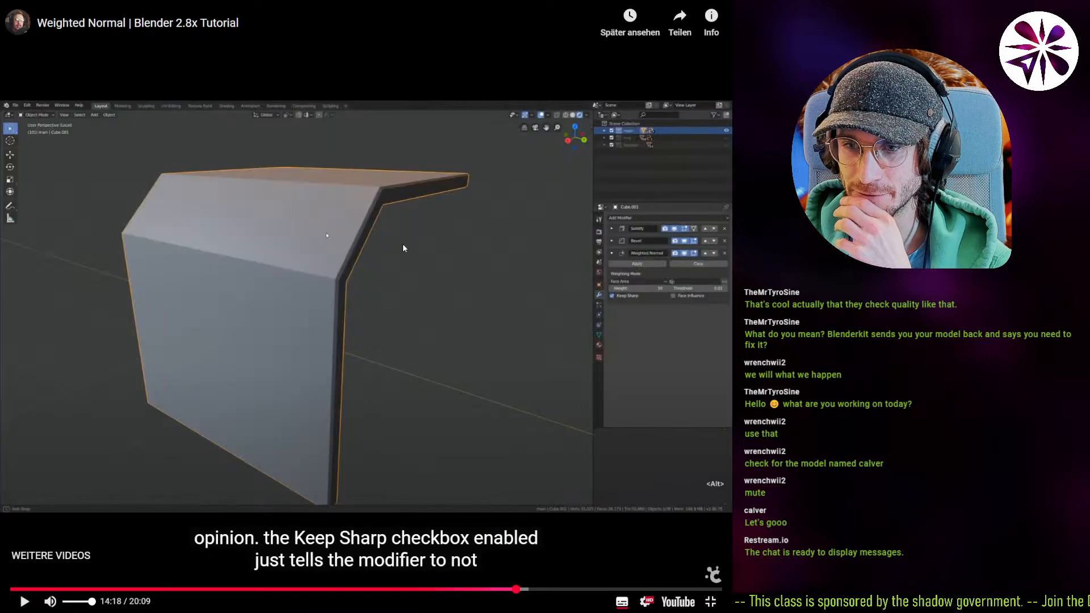
Rewind the tutorial to 13:57 and review the Weighted Normal modifier settings up to 14:59.
{"action": "key", "text": "Left"}
{"action": "key", "text": "Left"}
{"action": "key", "text": "Left"}
{"action": "key", "text": "Left"}
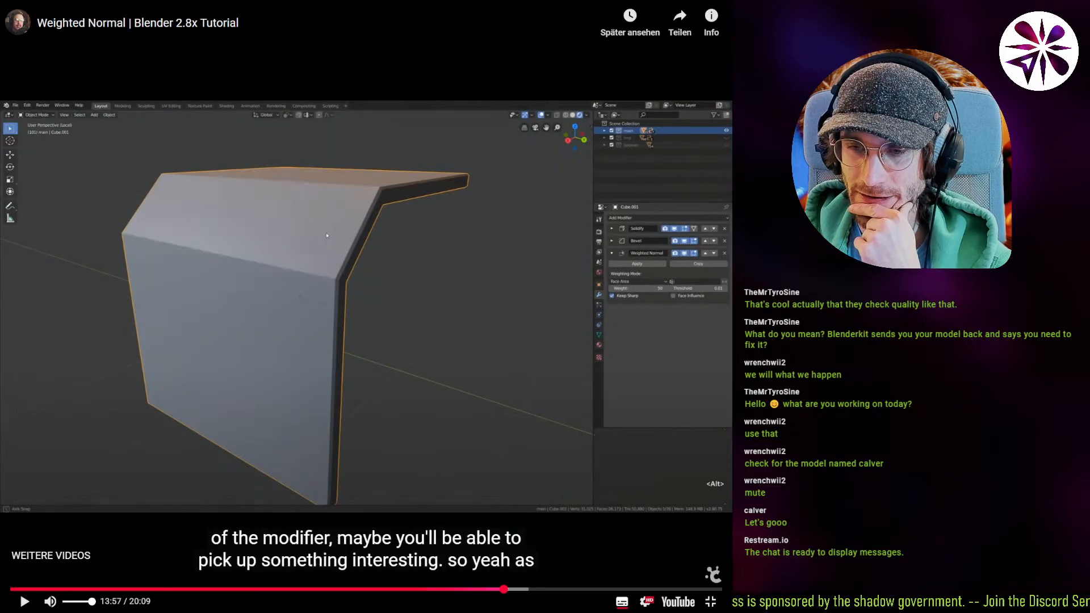
{"action": "key", "text": "Right"}
{"action": "key", "text": "Right"}
{"action": "key", "text": "Right"}
{"action": "key", "text": "Right"}
{"action": "key", "text": "Right"}
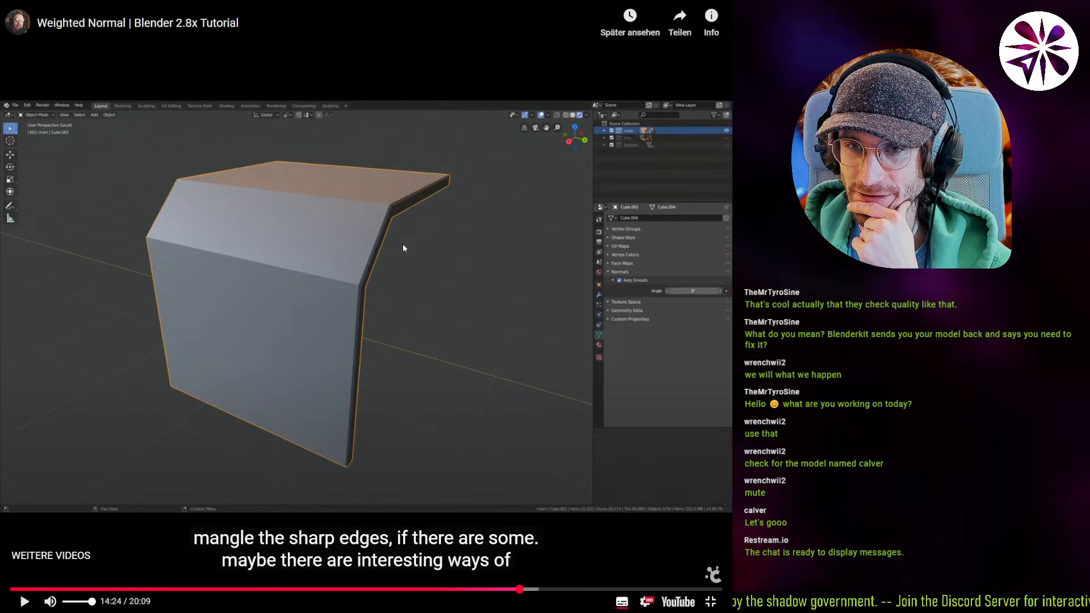
{"action": "key", "text": "Right"}
{"action": "key", "text": "Right"}
{"action": "key", "text": "Right"}
{"action": "key", "text": "Right"}
{"action": "key", "text": "Right"}
{"action": "key", "text": "Right"}
{"action": "key", "text": "Right"}
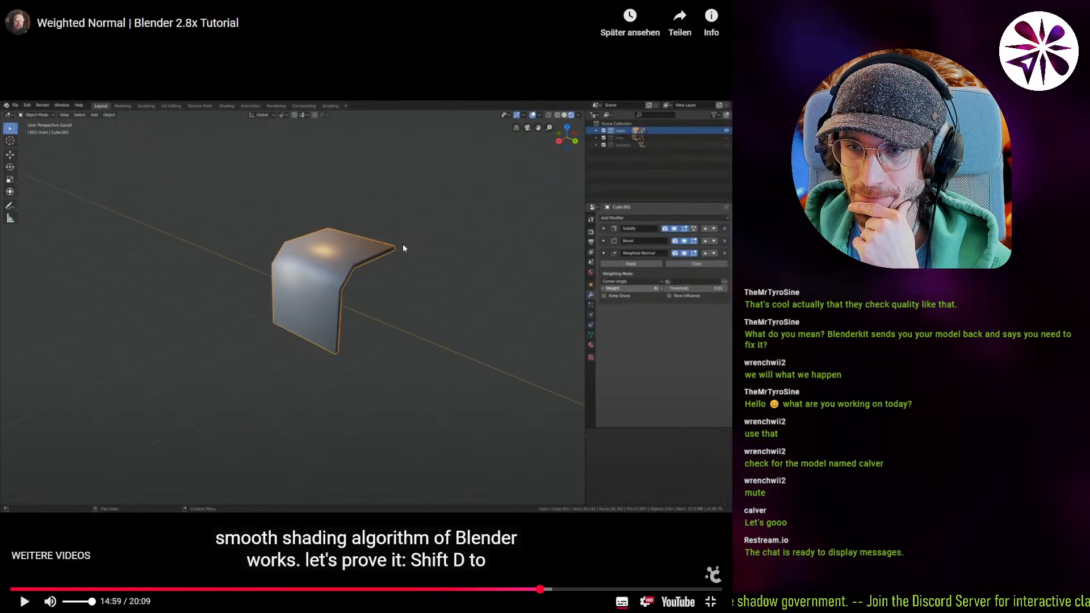
Skim the paused tutorial from the Weighted Normal weighting modes to the Bevel modifier's face strength settings at 16:28.
{"action": "key", "text": "Right"}
{"action": "key", "text": "Right"}
{"action": "key", "text": "Right"}
{"action": "key", "text": "Right"}
{"action": "key", "text": "Right"}
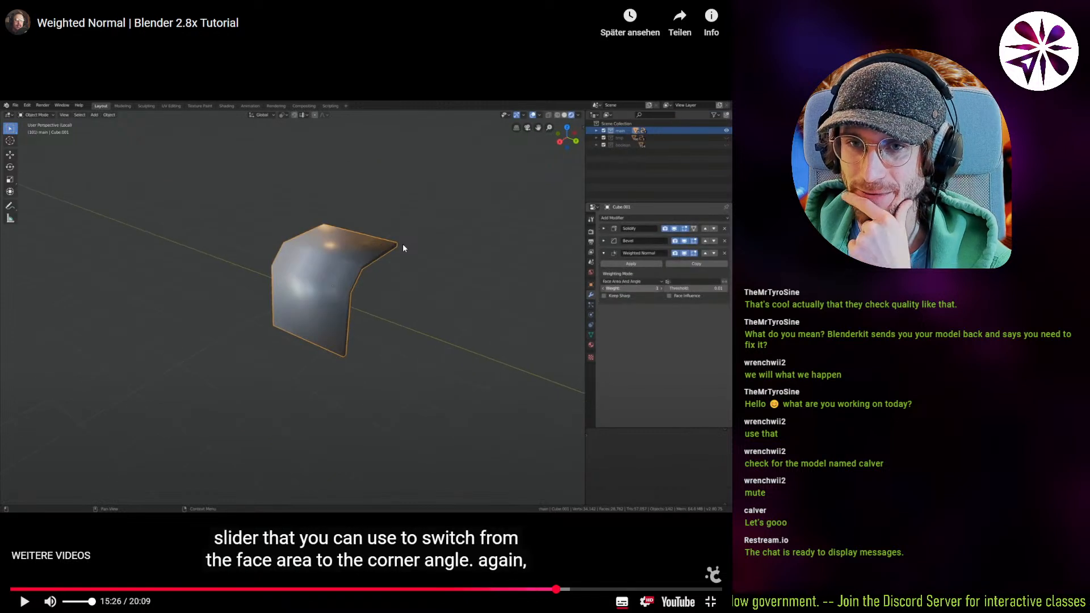
{"action": "key", "text": "Right"}
{"action": "key", "text": "Right"}
{"action": "key", "text": "Right"}
{"action": "key", "text": "Right"}
{"action": "key", "text": "Right"}
{"action": "key", "text": "Right"}
{"action": "key", "text": "Right"}
{"action": "key", "text": "Right"}
{"action": "key", "text": "Right"}
{"action": "key", "text": "Right"}
{"action": "key", "text": "Right"}
{"action": "key", "text": "Right"}
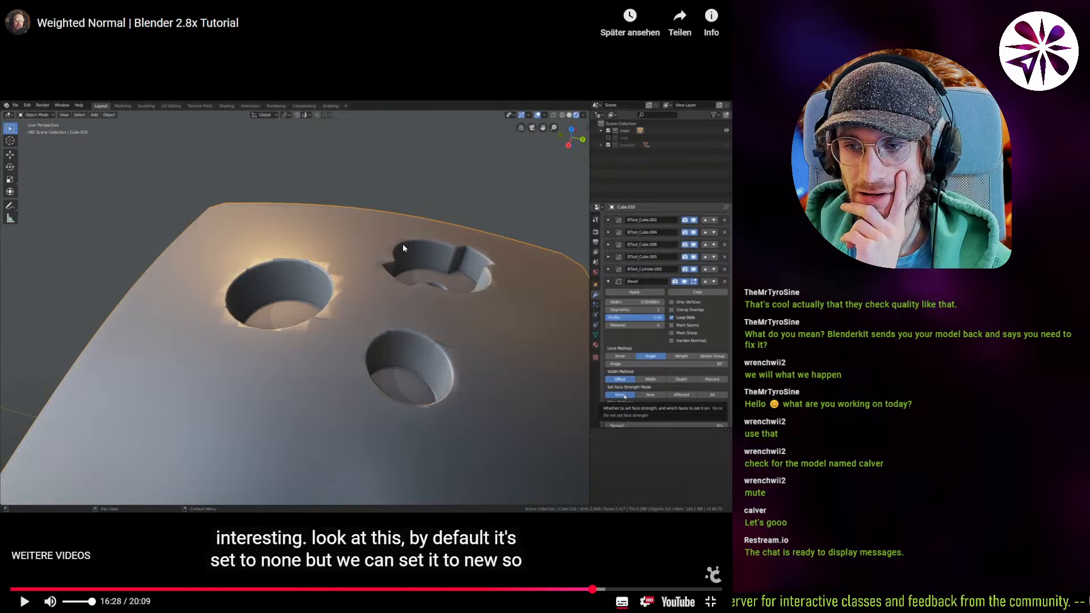
Advance the tutorial to the explanation of the Weighted Normal threshold at 17:33.
{"action": "key", "text": "Right"}
{"action": "key", "text": "Right"}
{"action": "key", "text": "Right"}
{"action": "key", "text": "Right"}
{"action": "key", "text": "Right"}
{"action": "key", "text": "Right"}
{"action": "key", "text": "Right"}
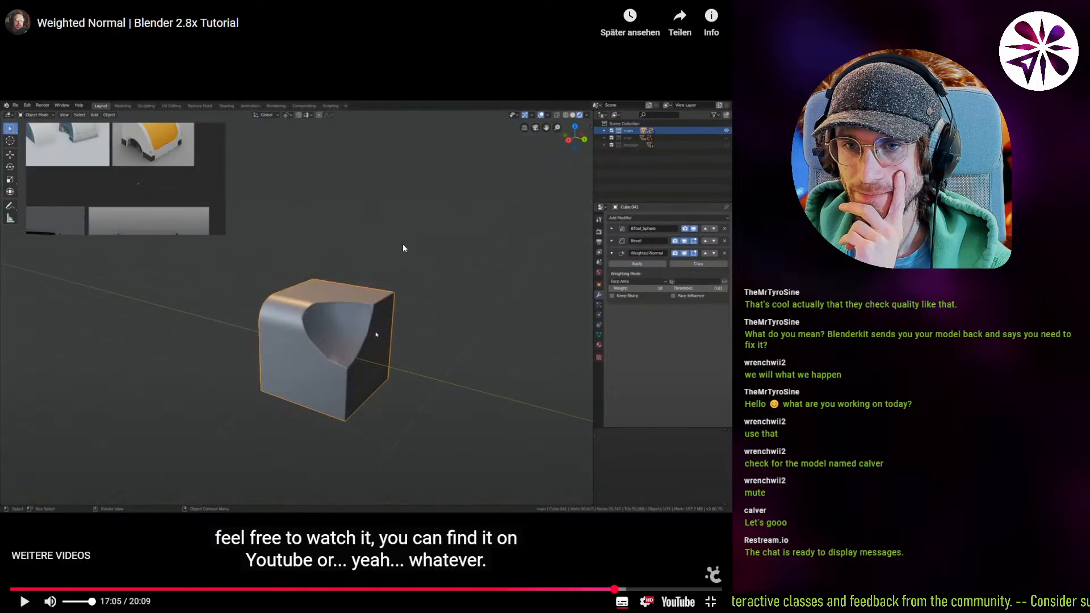
{"action": "key", "text": "Right"}
{"action": "key", "text": "Right"}
{"action": "key", "text": "Right"}
{"action": "key", "text": "Right"}
{"action": "key", "text": "Right"}
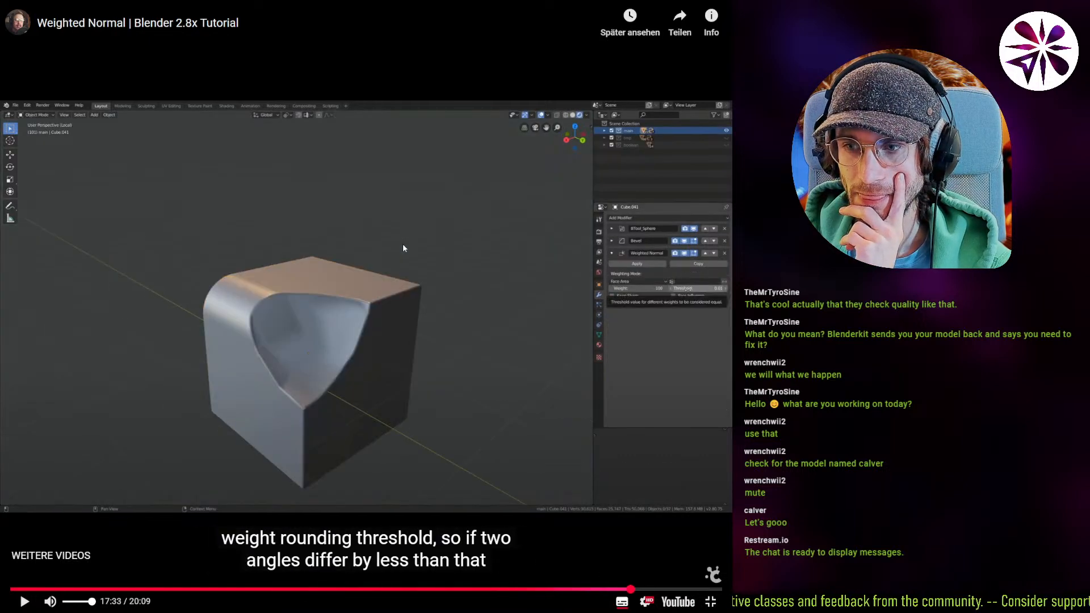
Skim the tutorial through the Harden Normals comparison to the lamp example at 18:52, and rewind it to 18:16.
{"action": "key", "text": "Right"}
{"action": "key", "text": "Right"}
{"action": "key", "text": "Right"}
{"action": "key", "text": "Right"}
{"action": "key", "text": "Right"}
{"action": "key", "text": "Right"}
{"action": "key", "text": "Right"}
{"action": "key", "text": "Right"}
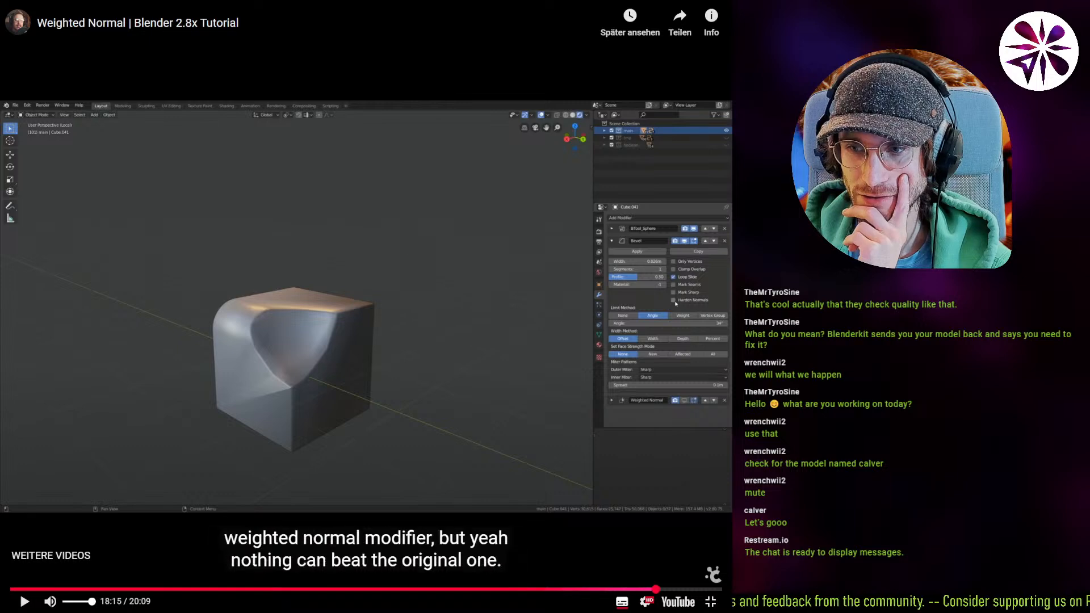
{"action": "key", "text": "Right"}
{"action": "key", "text": "Right"}
{"action": "key", "text": "Right"}
{"action": "key", "text": "Right"}
{"action": "key", "text": "Right"}
{"action": "key", "text": "Right"}
{"action": "key", "text": "Right"}
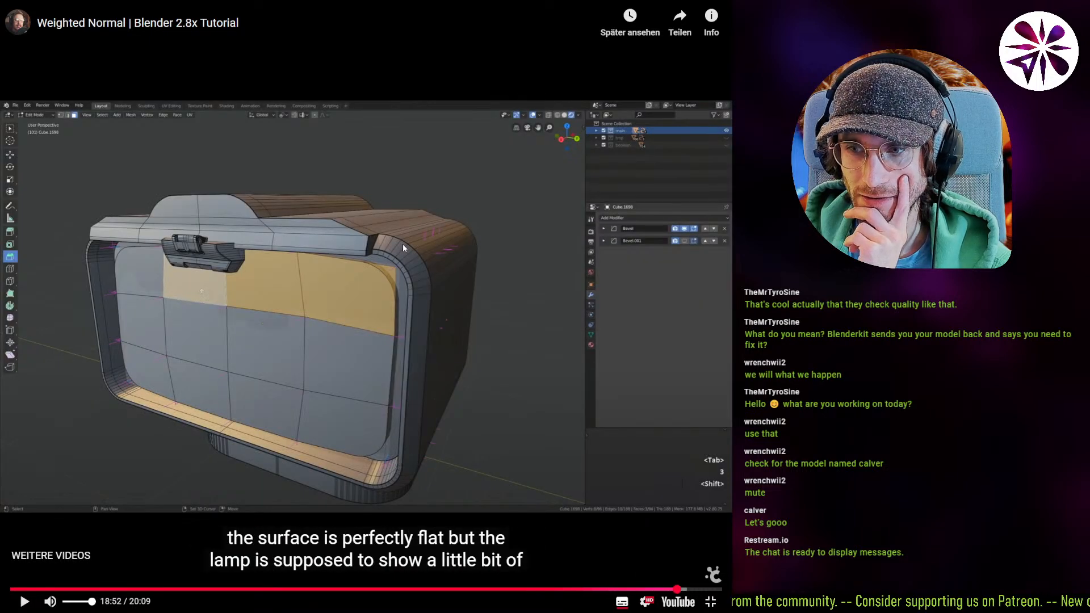
{"action": "key", "text": "Left"}
{"action": "key", "text": "Left"}
{"action": "key", "text": "Left"}
{"action": "key", "text": "Left"}
{"action": "key", "text": "Left"}
{"action": "key", "text": "Left"}
{"action": "key", "text": "Left"}
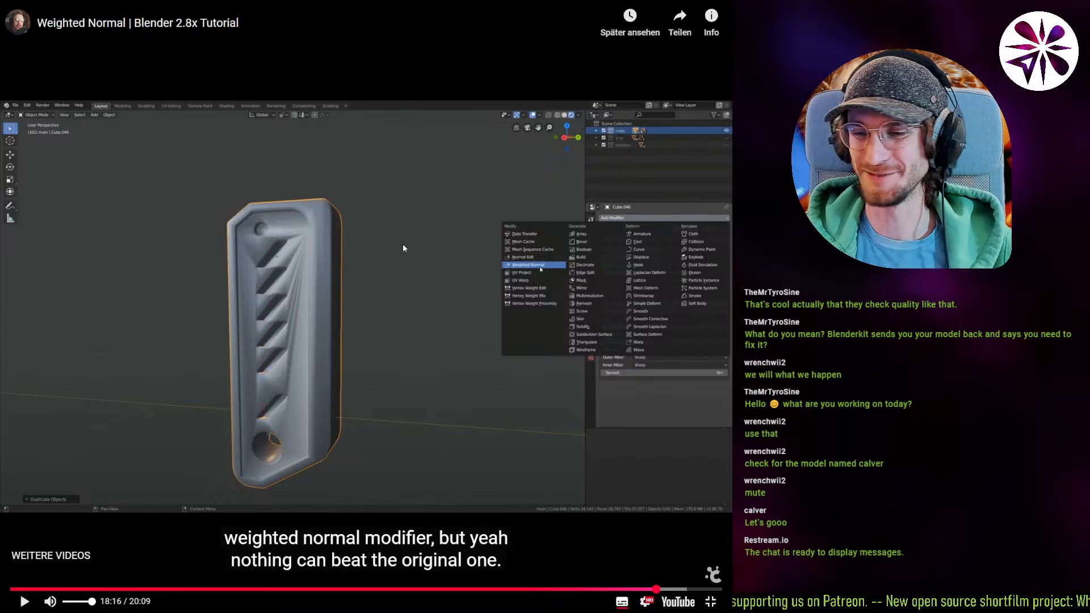
Leave the full-screen view, open the paused Weighted Normal tutorial on its YouTube page and copy the video URL.
{"action": "key", "text": "Escape"}
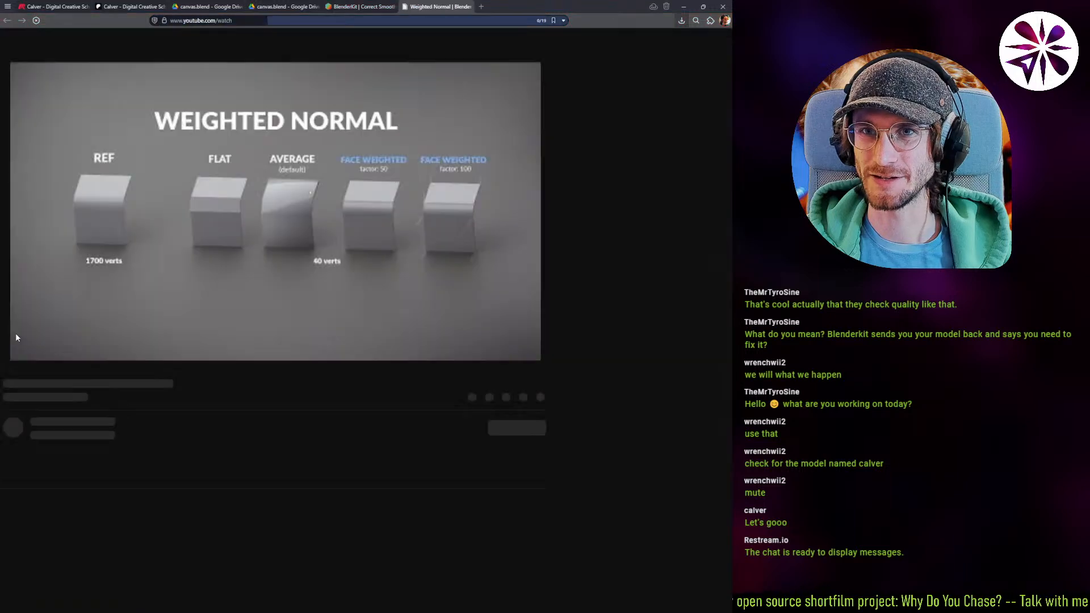
{"action": "key", "text": "space"}
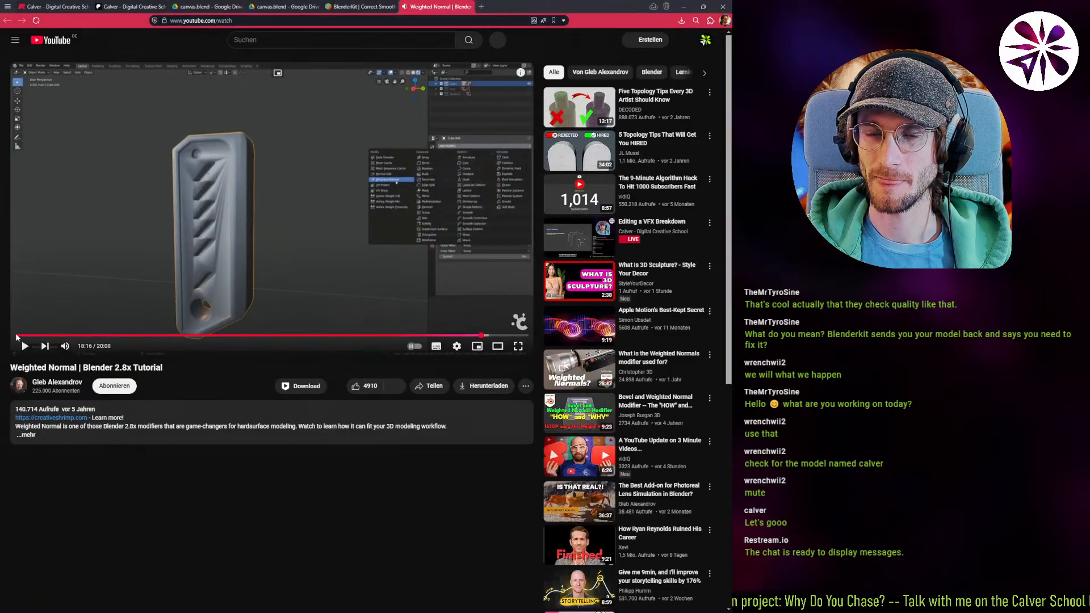
{"action": "right_click", "coordinate": [198, 177]}
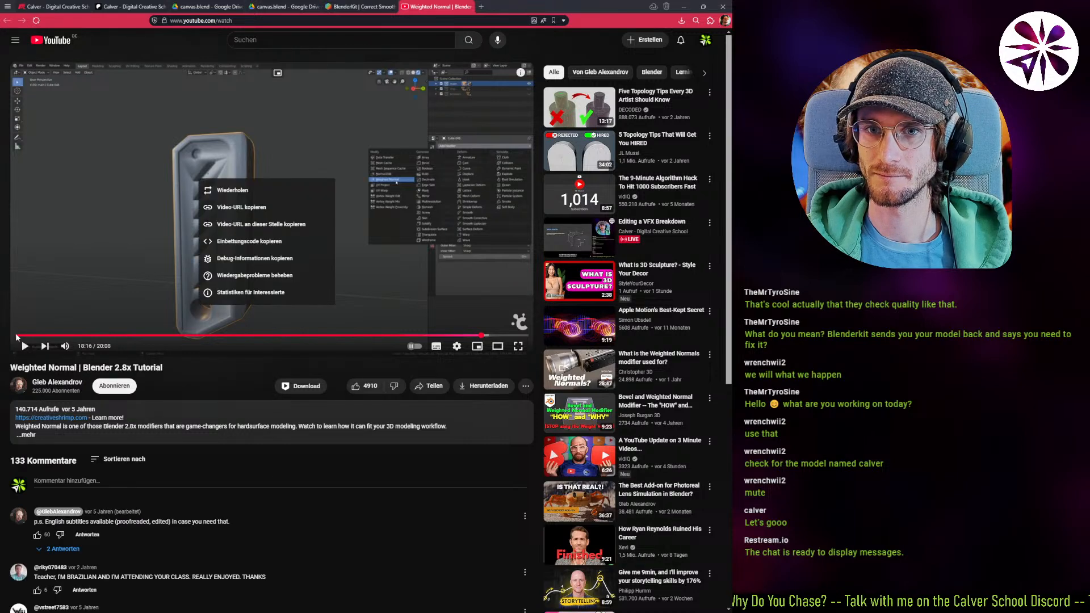
{"action": "left_click", "coordinate": [239, 207]}
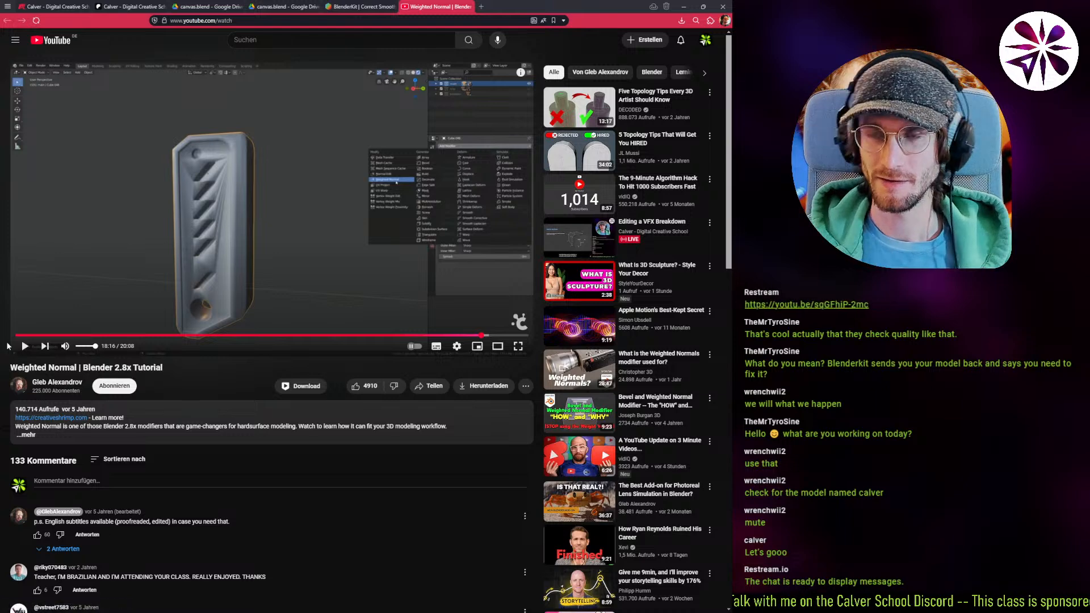
Close the tutorial, BlenderKit and canvas.blend pages along with the browser window, and return to DaVinci Resolve.
{"action": "key", "text": "ctrl+w"}
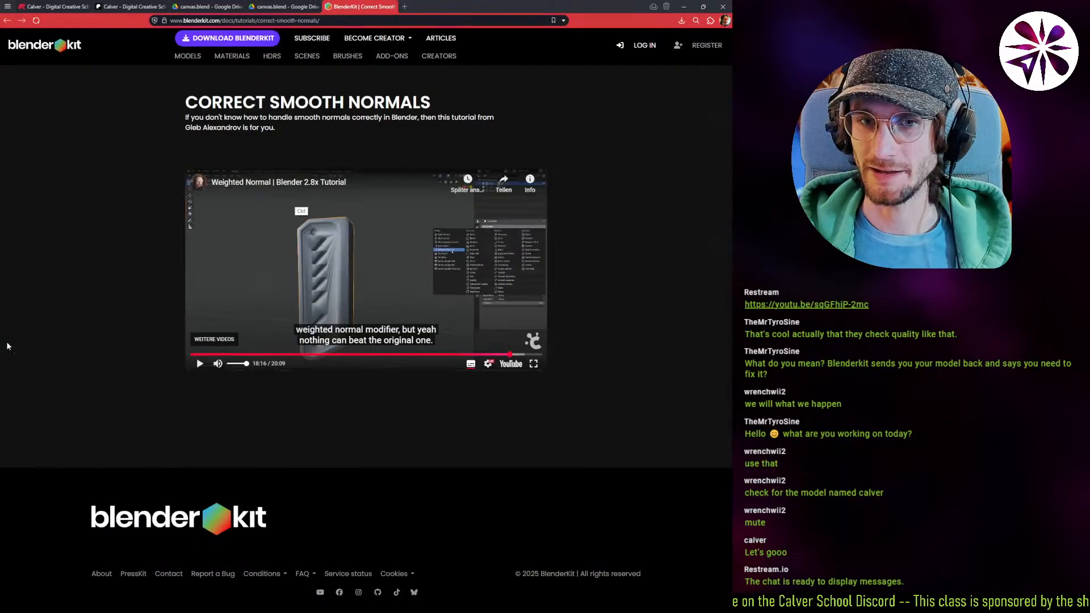
{"action": "key", "text": "ctrl+w"}
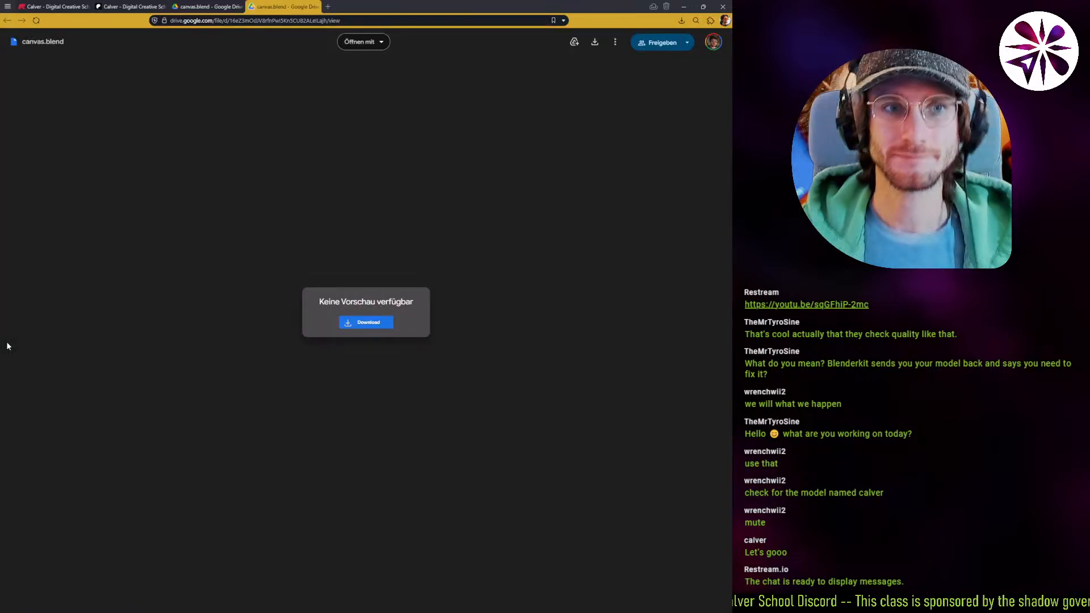
{"action": "key", "text": "ctrl+w"}
{"action": "key", "text": "ctrl+w"}
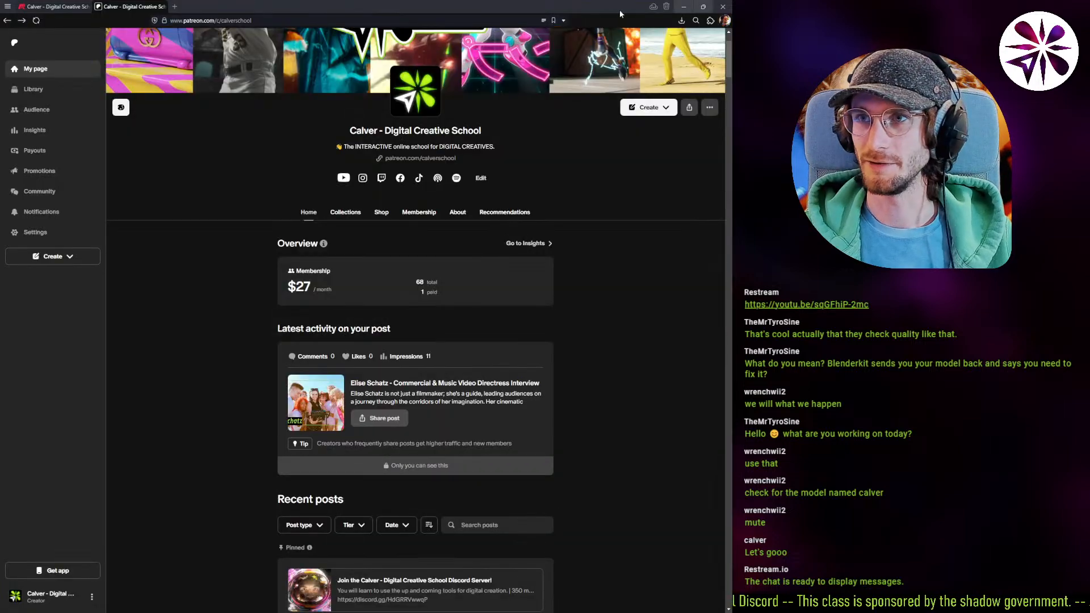
{"action": "left_click", "coordinate": [724, 6]}
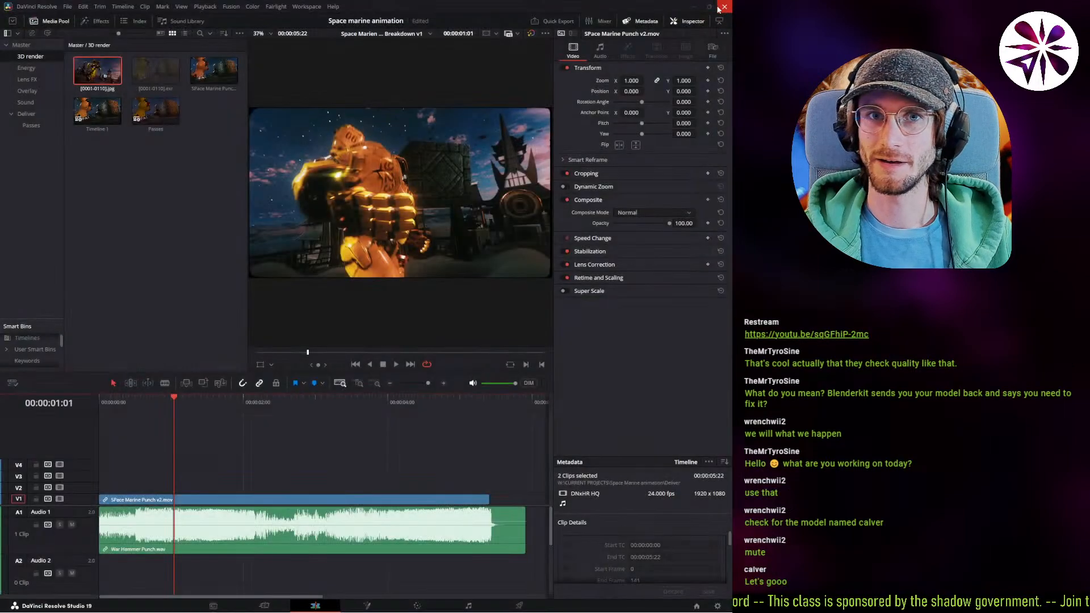
Play the Space Marine Punch breakdown timeline from its start and return the playhead to 00:00:00:00.
{"action": "left_click", "coordinate": [126, 305]}
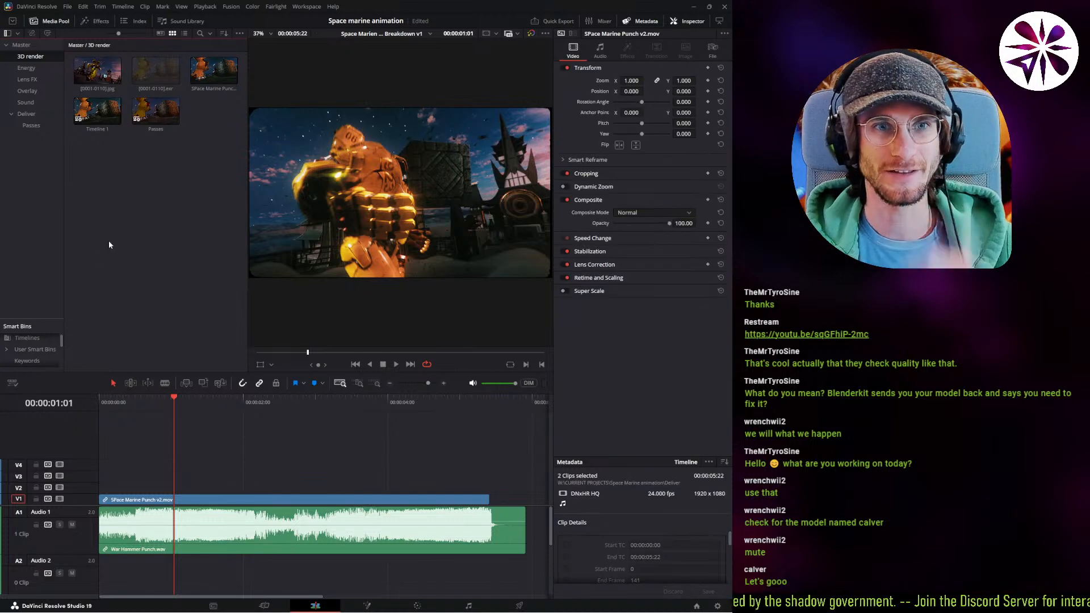
{"action": "left_click_drag", "start_coordinate": [166, 409], "coordinate": [145, 409]}
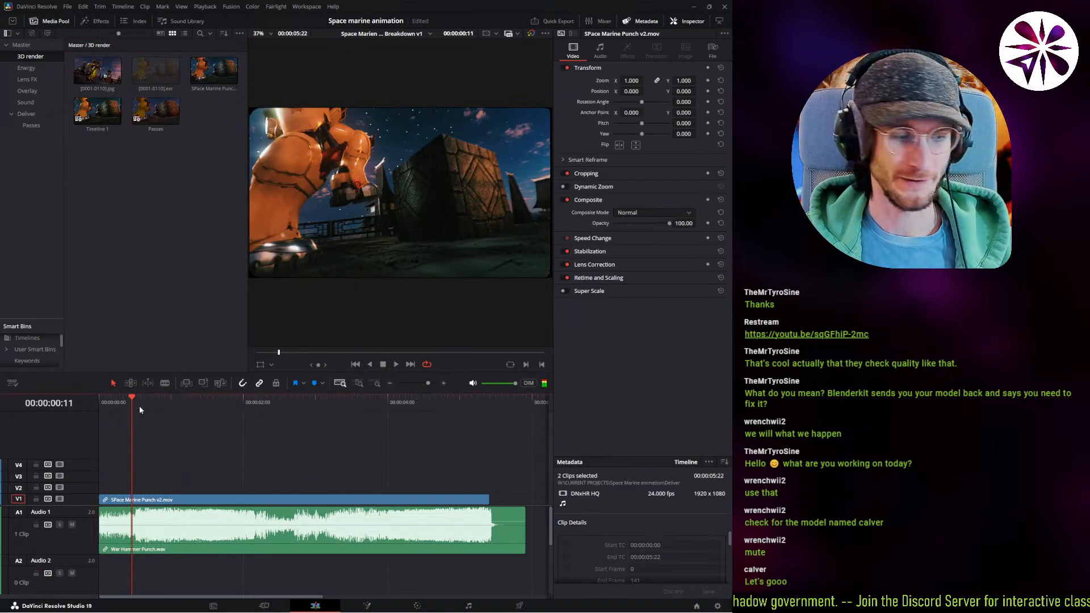
{"action": "key", "text": "space"}
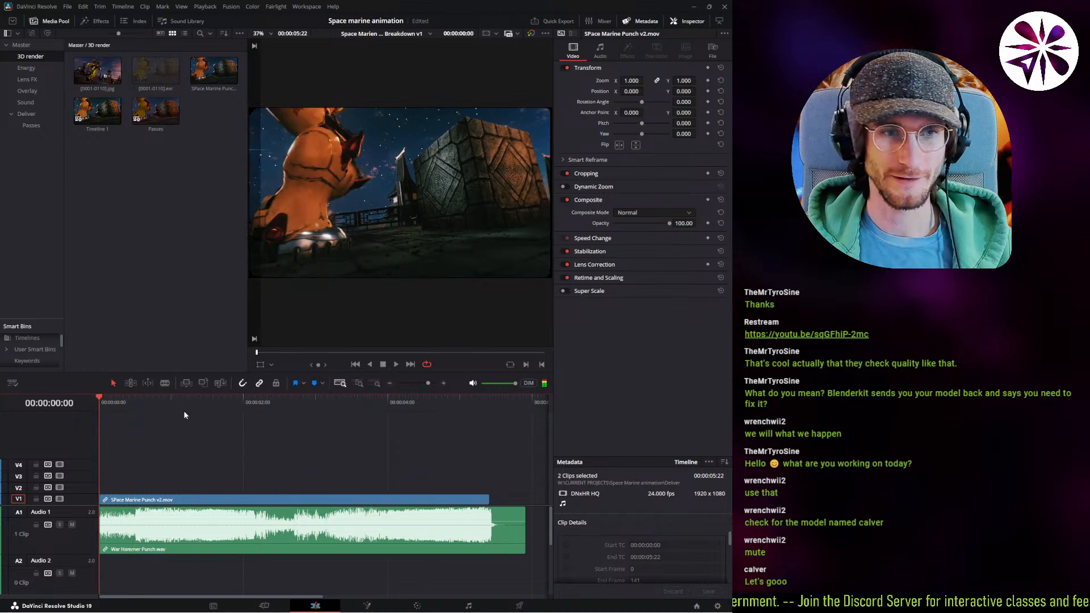
{"action": "left_click_drag", "start_coordinate": [141, 407], "coordinate": [73, 414]}
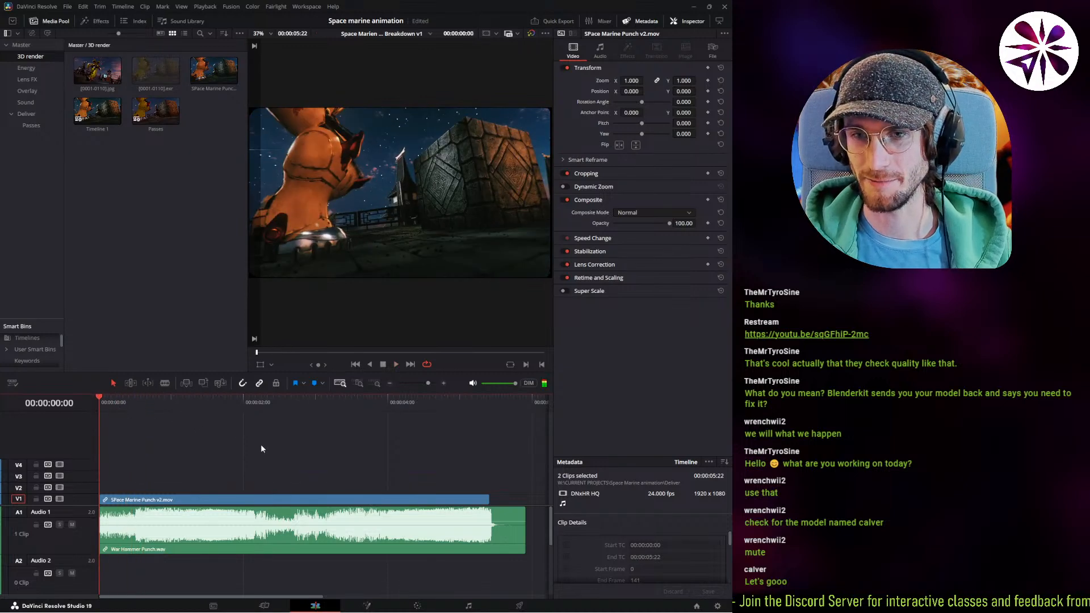
{"action": "key", "text": "space"}
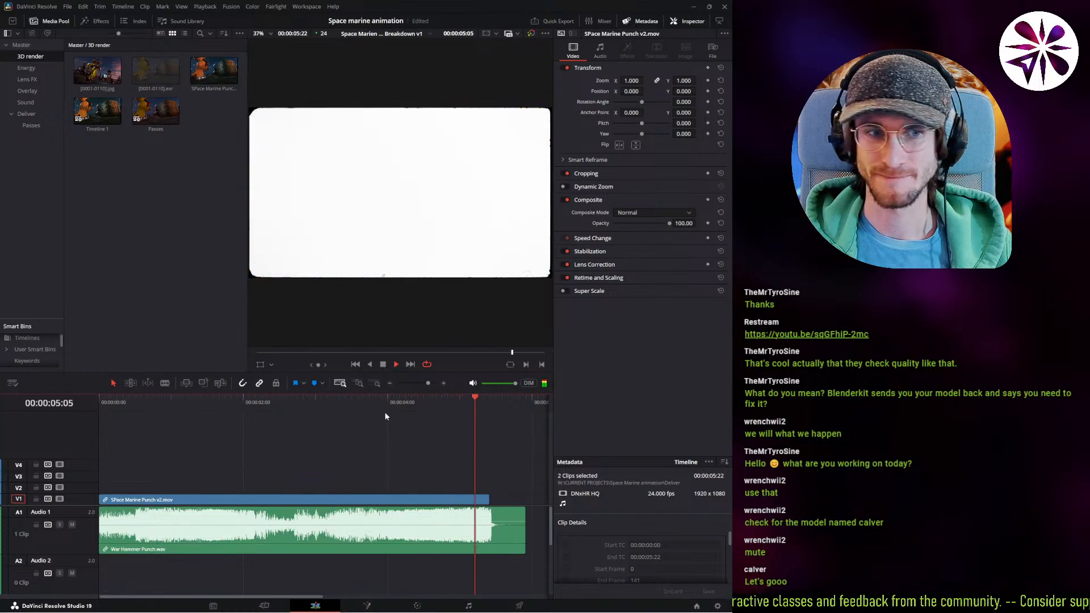
{"action": "left_click_drag", "start_coordinate": [428, 406], "coordinate": [342, 406]}
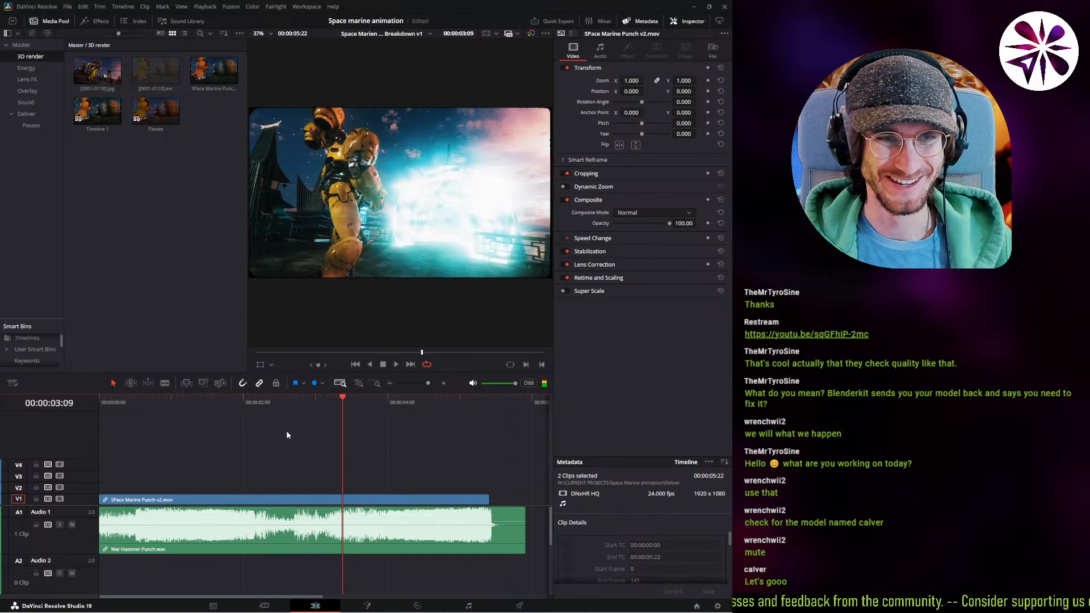
{"action": "left_click_drag", "start_coordinate": [270, 420], "coordinate": [98, 423]}
{"action": "left_click", "coordinate": [200, 531]}
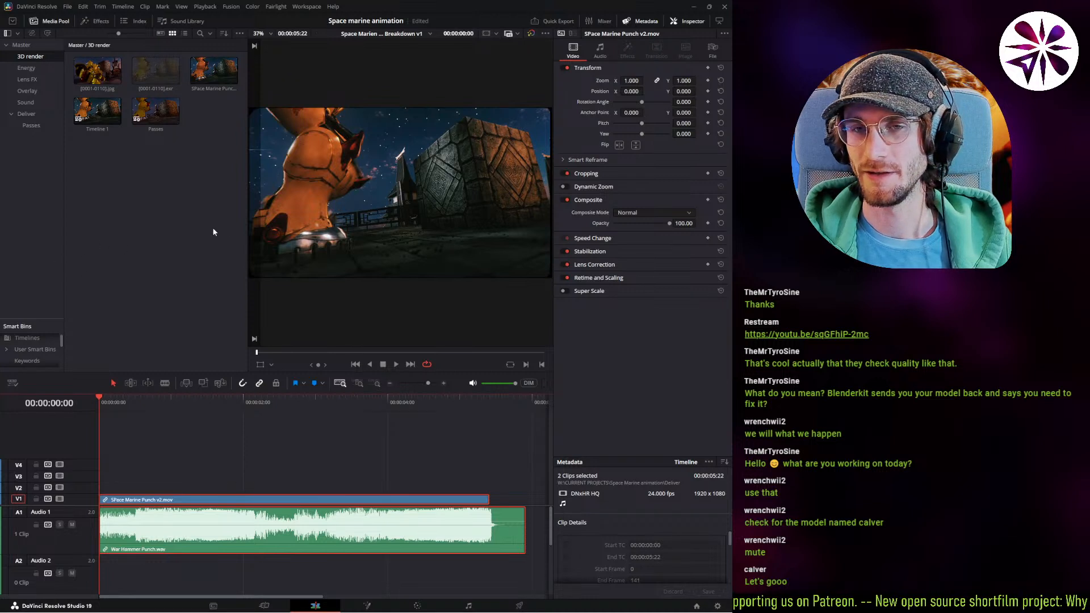
Enlarge the timeline viewer and place the [0001-0110].jpg render on V2 above SPace Marine Punch v2.mov, aligned to the timeline start.
{"action": "left_click_drag", "start_coordinate": [248, 221], "coordinate": [183, 241]}
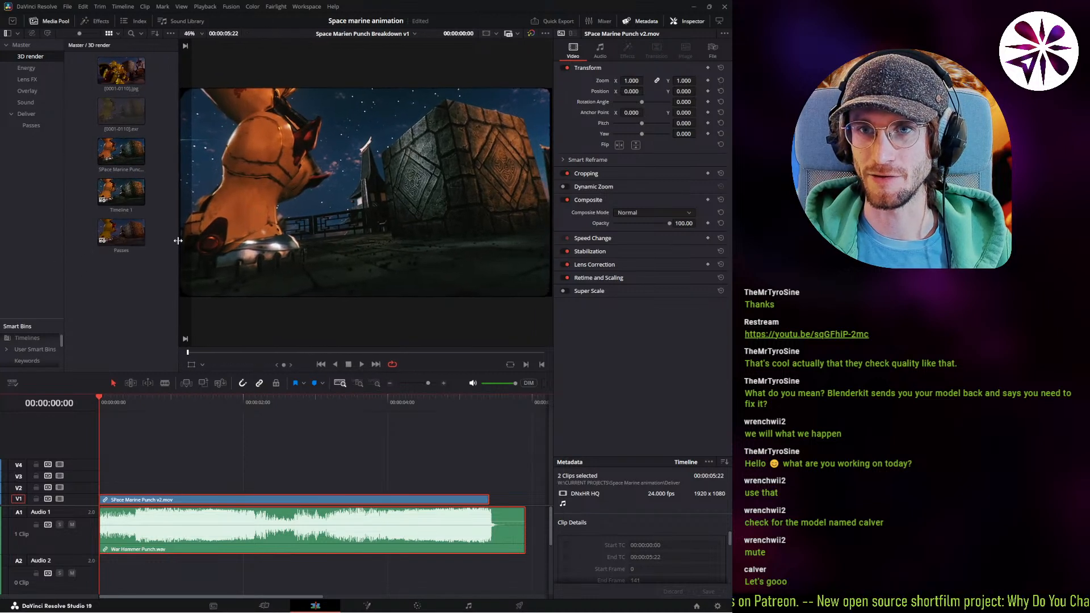
{"action": "left_click", "coordinate": [172, 222]}
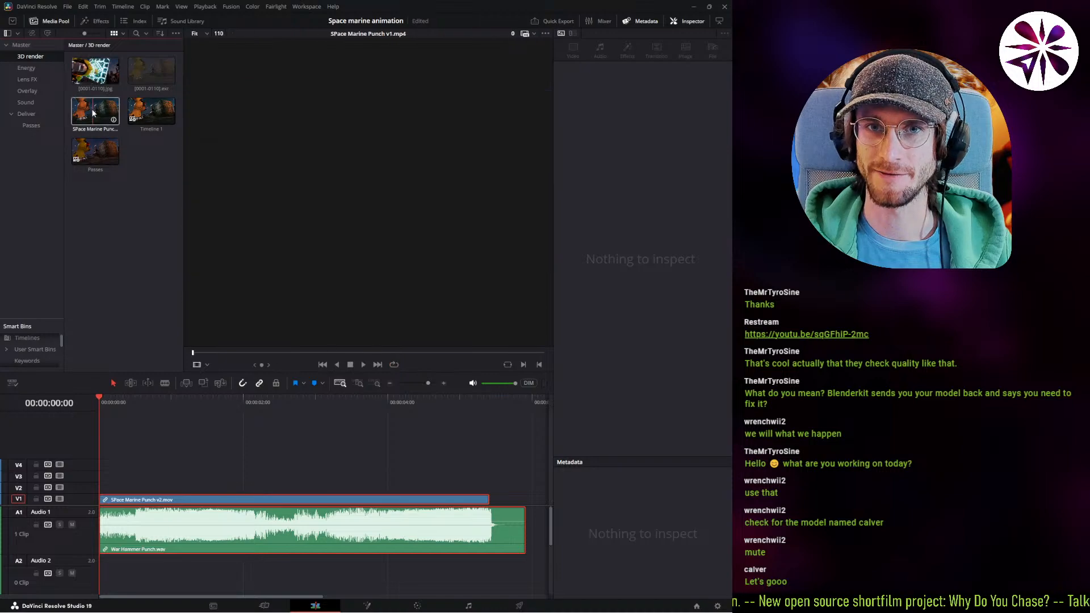
{"action": "left_click", "coordinate": [100, 116]}
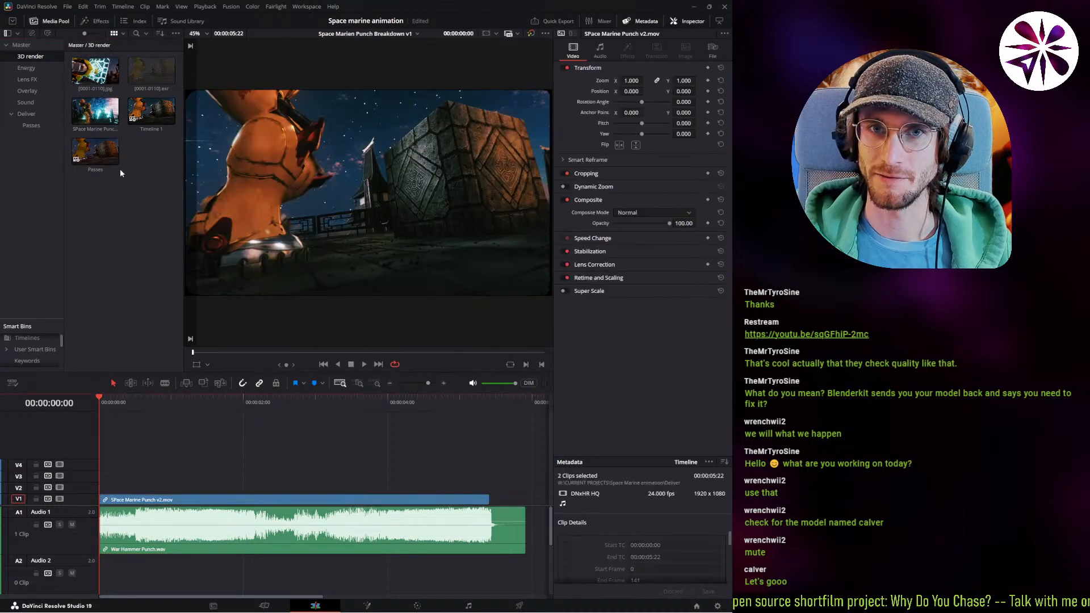
{"action": "left_click", "coordinate": [92, 75]}
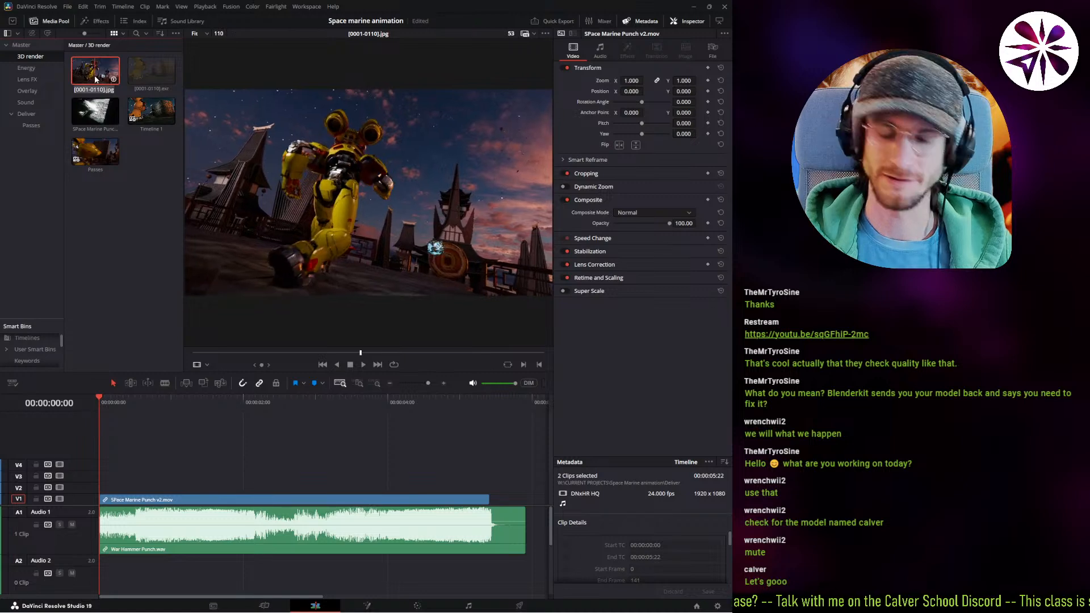
{"action": "left_click_drag", "start_coordinate": [96, 76], "coordinate": [147, 482]}
Mute the timeline audio and play to 00:00:02:16, switching the raw render on V2 on and off for comparison.
{"action": "key", "text": "space"}
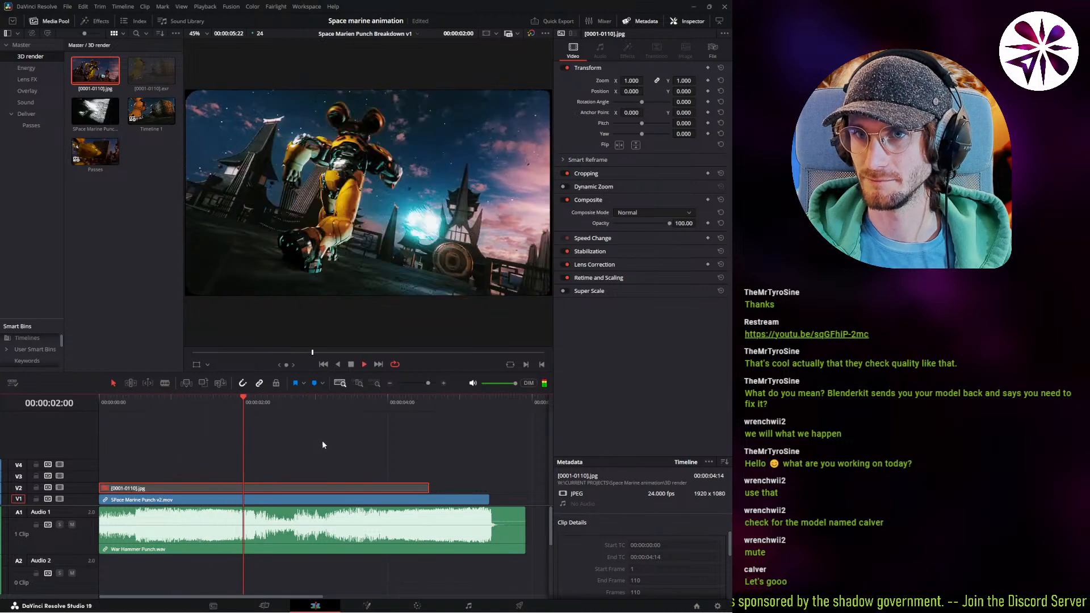
{"action": "left_click", "coordinate": [475, 384]}
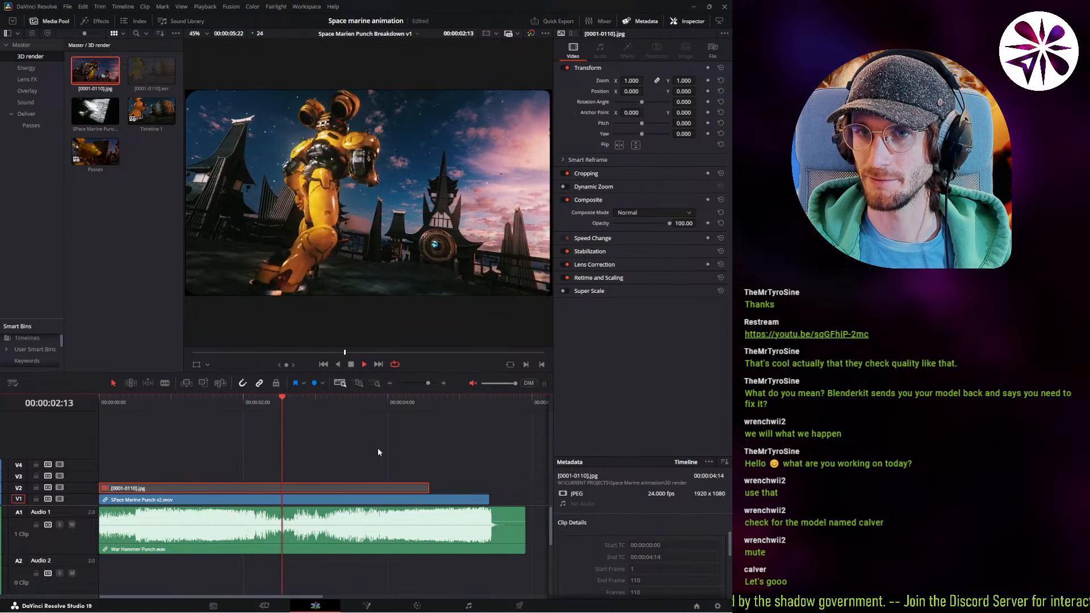
{"action": "key", "text": "d"}
{"action": "key", "text": "d"}
{"action": "key", "text": "d"}
{"action": "key", "text": "d"}
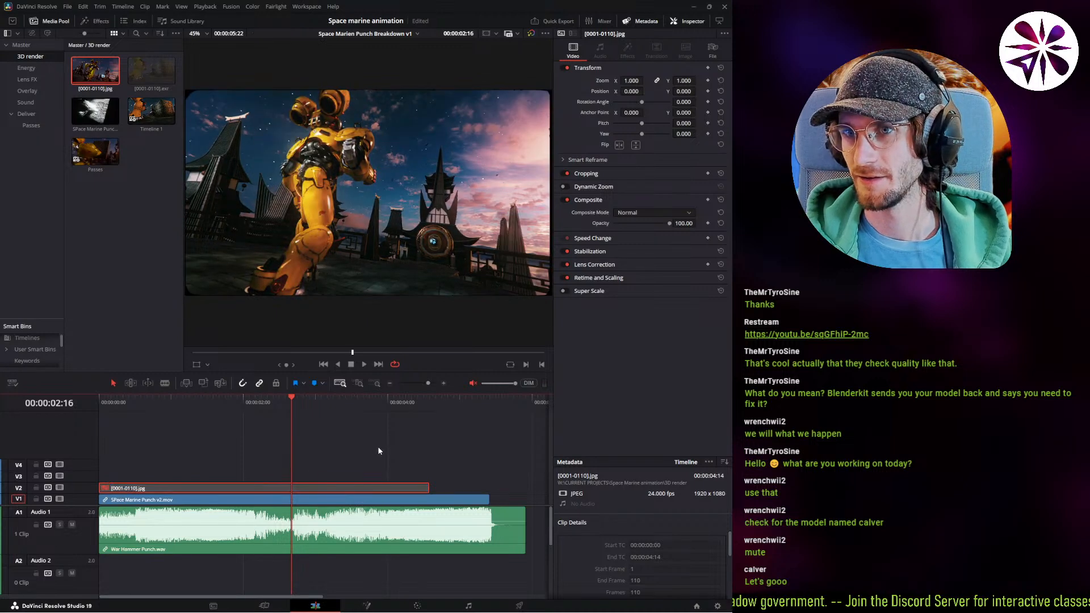
Advance to the explosion at 00:00:03:06 and compare the raw render with the finished composite by toggling the V2 clip.
{"action": "key", "text": "space"}
{"action": "key", "text": "d"}
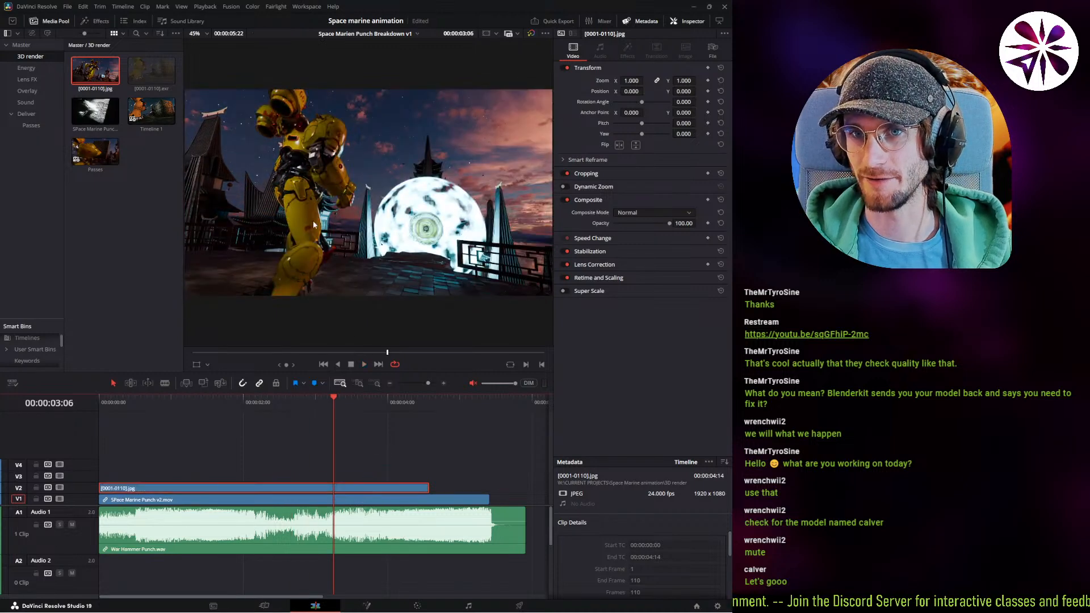
{"action": "key", "text": "d"}
{"action": "key", "text": "d"}
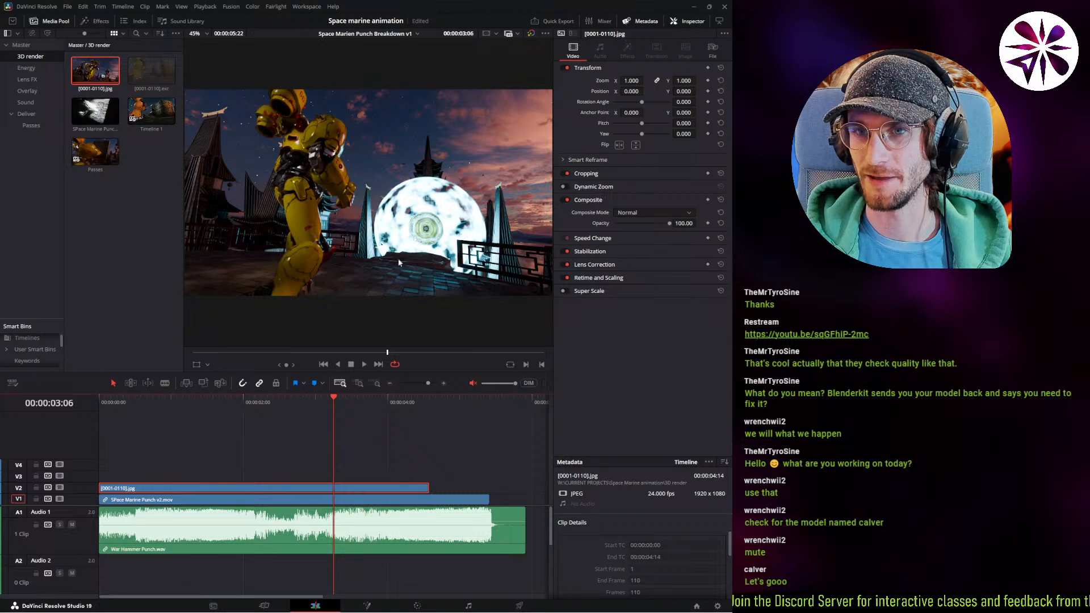
{"action": "key", "text": "d"}
{"action": "key", "text": "d"}
{"action": "key", "text": "d"}
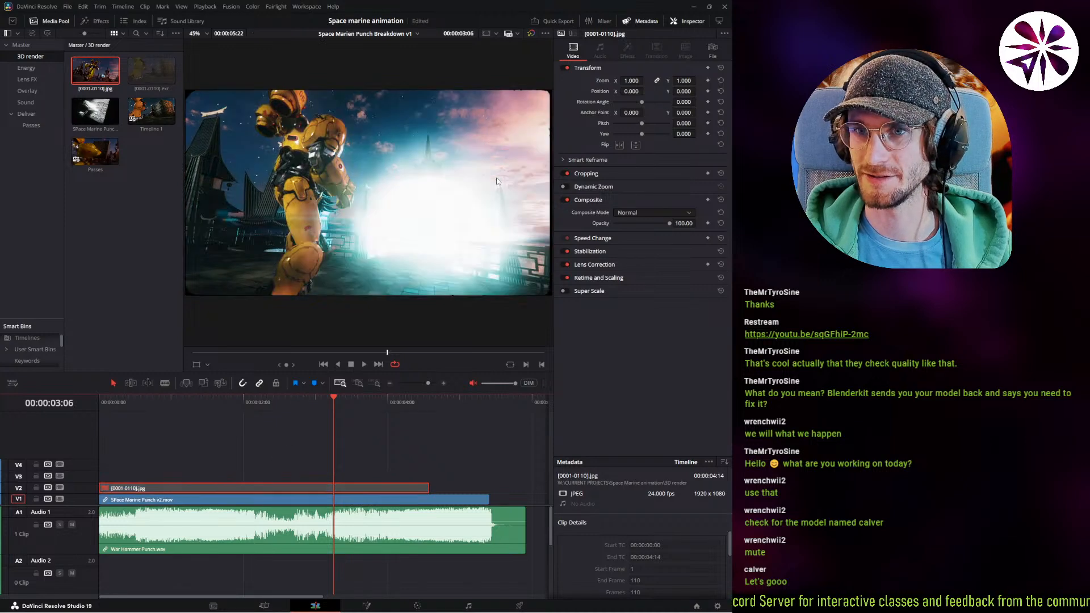
{"action": "key", "text": "d"}
Play on through 00:00:03:18 to 00:00:04:02, toggling the V2 render to compare the explosion's aftermath with the composite.
{"action": "key", "text": "space"}
{"action": "key", "text": "d"}
{"action": "key", "text": "space"}
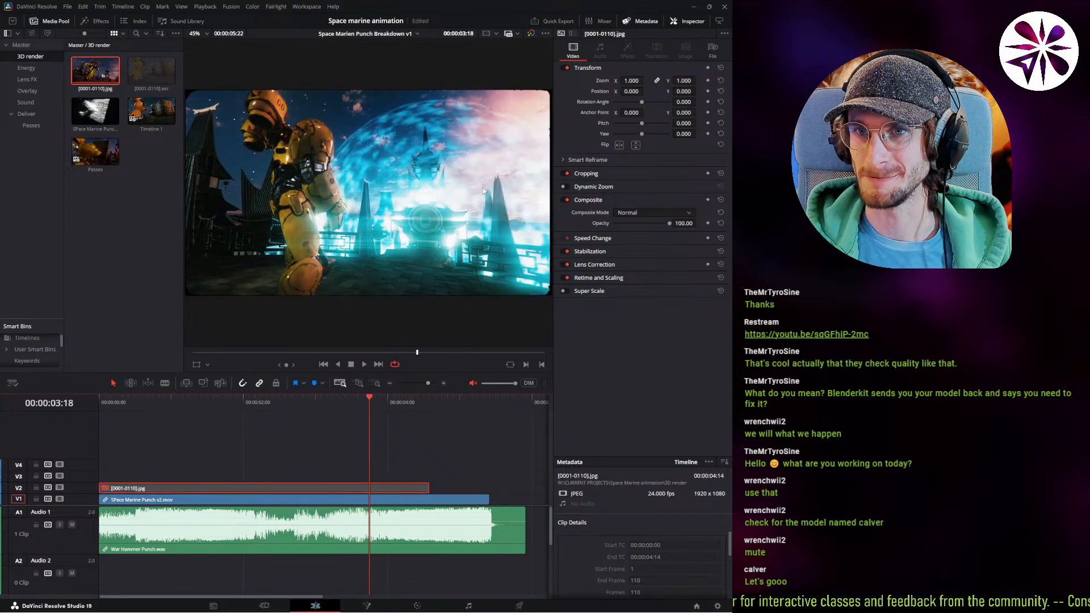
{"action": "key", "text": "d"}
{"action": "key", "text": "d"}
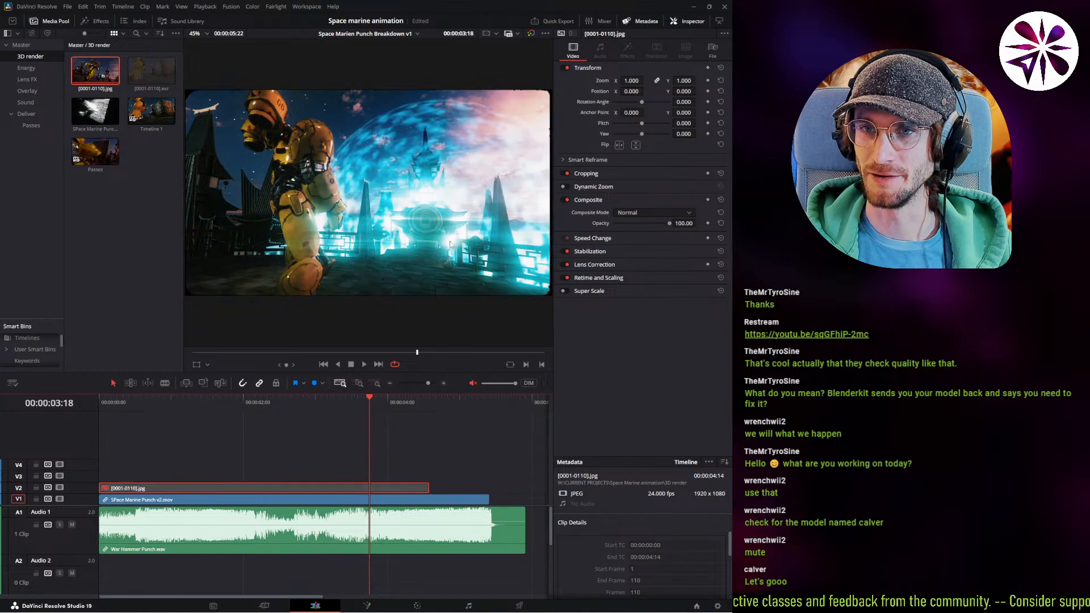
{"action": "key", "text": "d"}
{"action": "key", "text": "d"}
{"action": "key", "text": "space"}
{"action": "key", "text": "space"}
{"action": "key", "text": "d"}
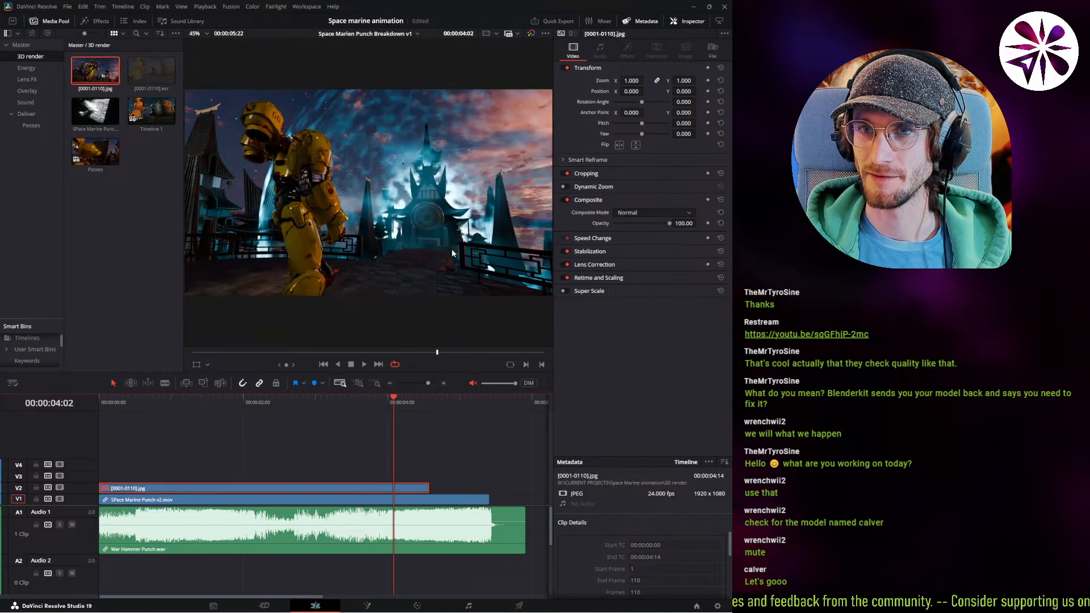
Compare the raw V2 render with the finished composite at 00:00:04:02, and play the final flash through to 00:00:04:15.
{"action": "key", "text": "d"}
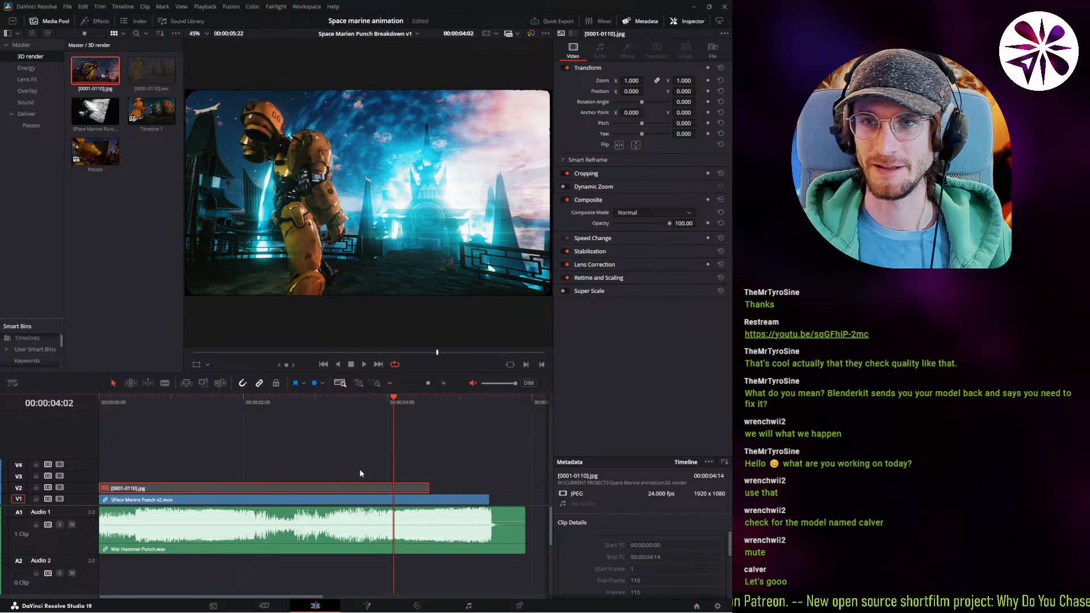
{"action": "key", "text": "d"}
{"action": "key", "text": "d"}
{"action": "key", "text": "d"}
{"action": "key", "text": "d"}
{"action": "key", "text": "space"}
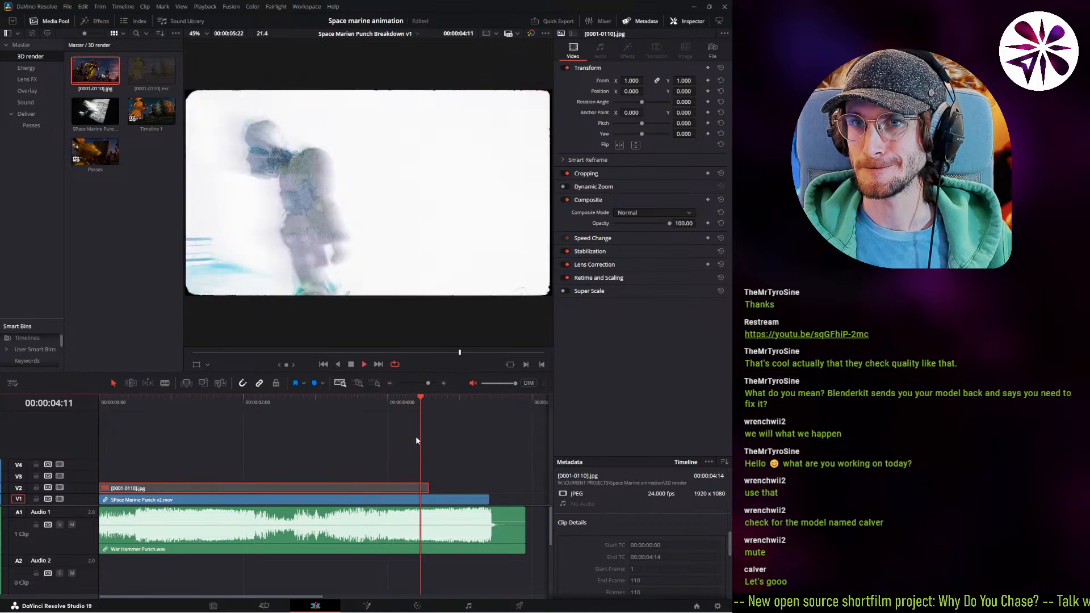
{"action": "key", "text": "d"}
{"action": "key", "text": "d"}
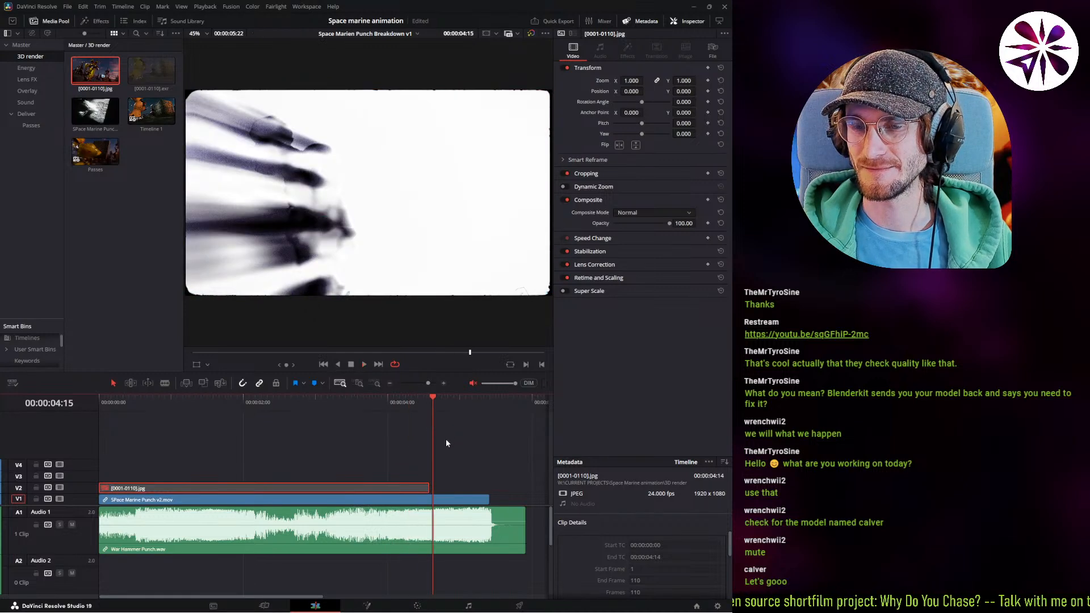
Return the playhead to the start of the timeline and open the Passes bin under Deliver.
{"action": "left_click_drag", "start_coordinate": [484, 409], "coordinate": [361, 446]}
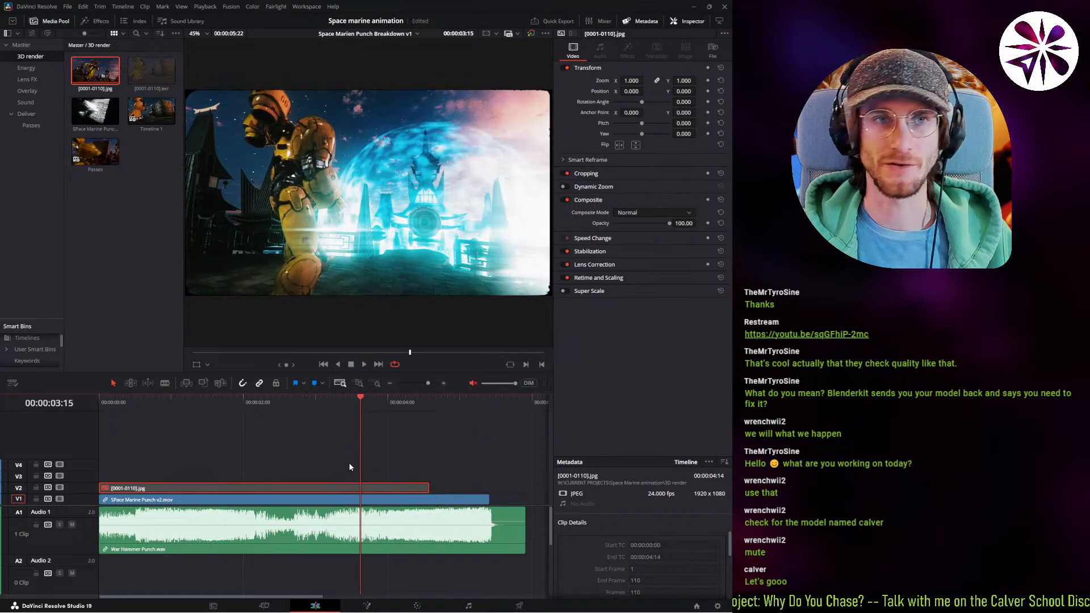
{"action": "left_click_drag", "start_coordinate": [307, 403], "coordinate": [74, 444]}
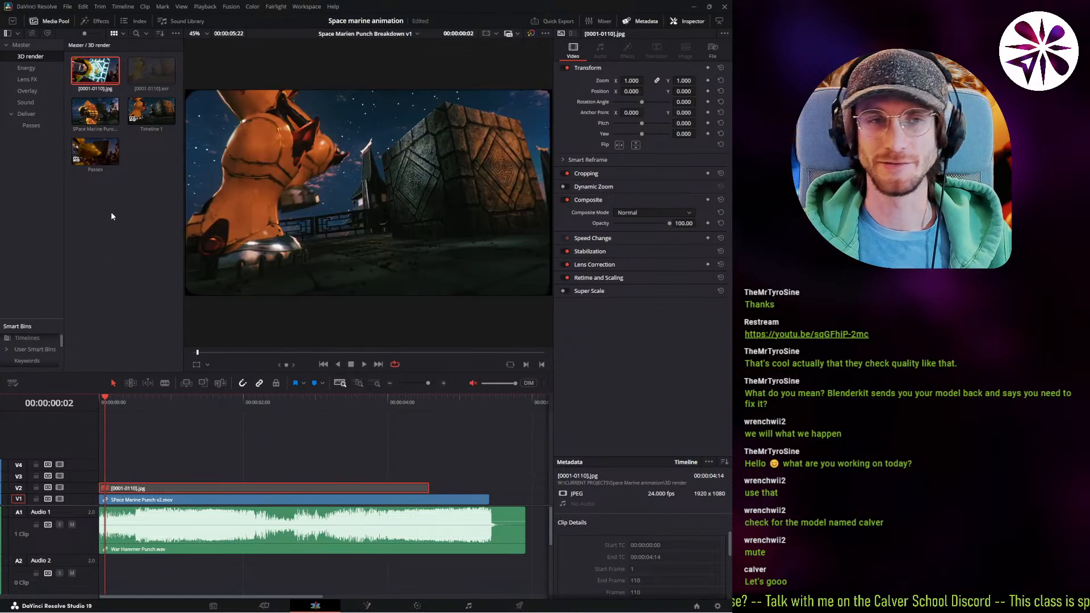
{"action": "left_click", "coordinate": [31, 126]}
{"action": "left_click", "coordinate": [86, 69]}
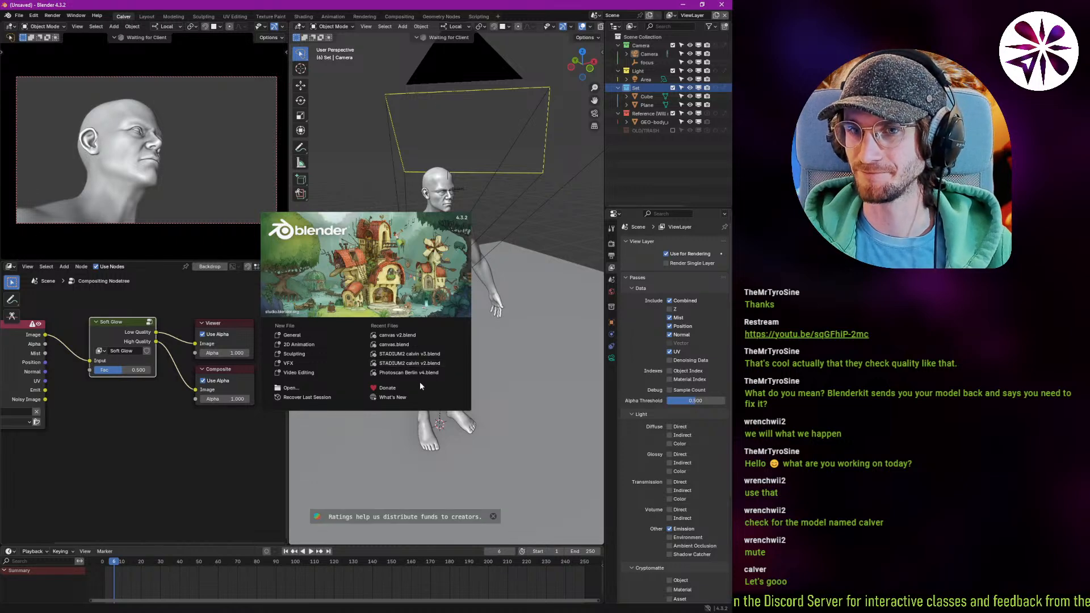
Switch to Blender, open the recent file Space Marine animation v7.blend, and close Blender again.
{"action": "left_click", "coordinate": [401, 302]}
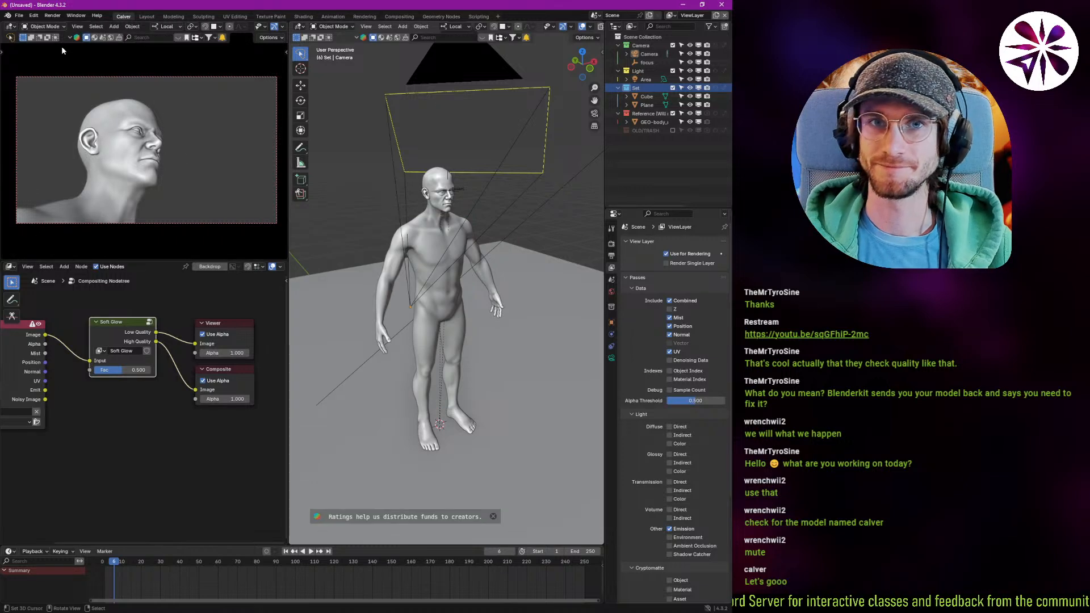
{"action": "left_click", "coordinate": [19, 15]}
{"action": "mouse_move", "coordinate": [48, 45]}
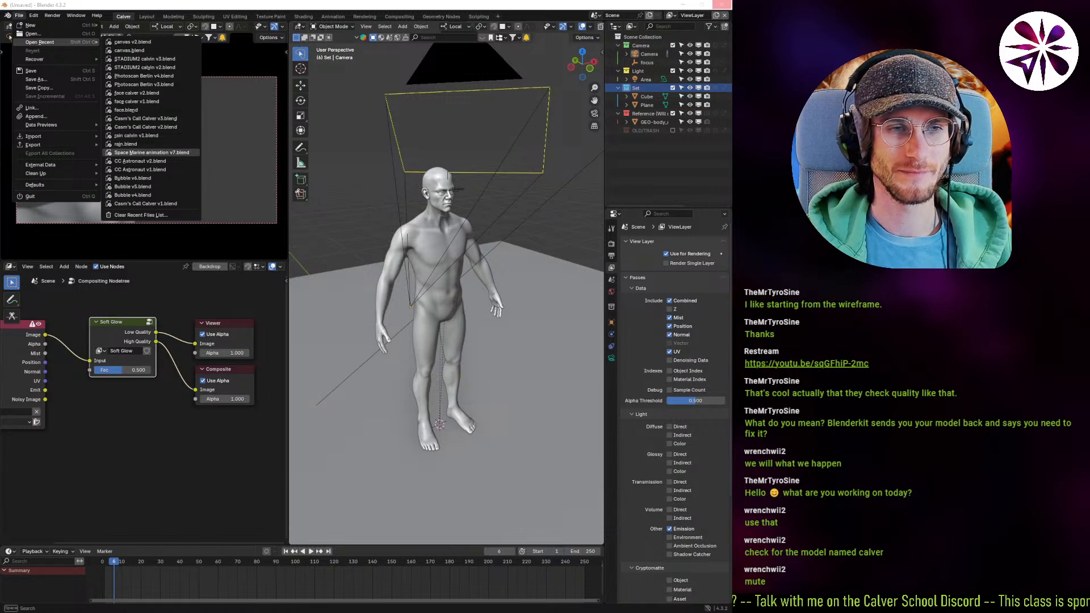
{"action": "left_click", "coordinate": [151, 152]}
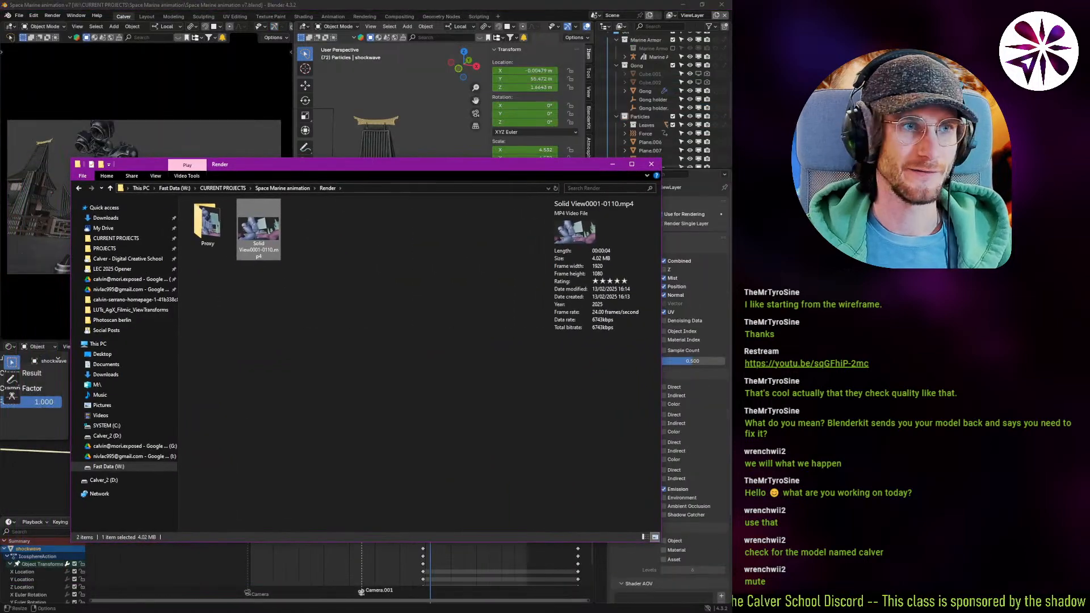
{"action": "left_click", "coordinate": [722, 4]}
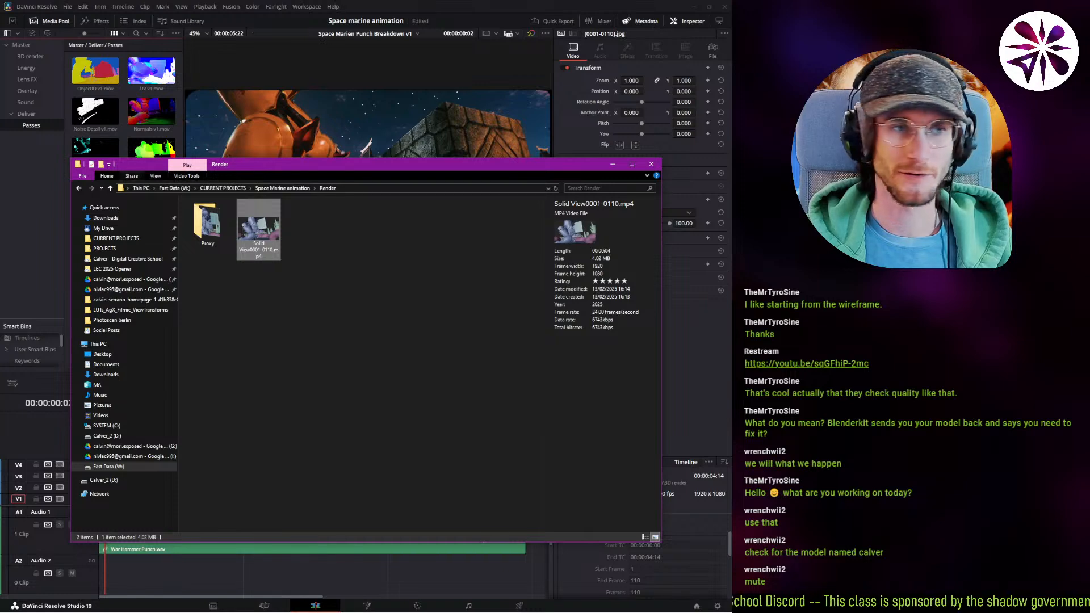
Import Solid View0001-0110.mp4 from the Space Marine animation Render folder into the Passes bin in DaVinci Resolve.
{"action": "key", "text": "alt+Tab"}
{"action": "key", "text": "alt+Tab"}
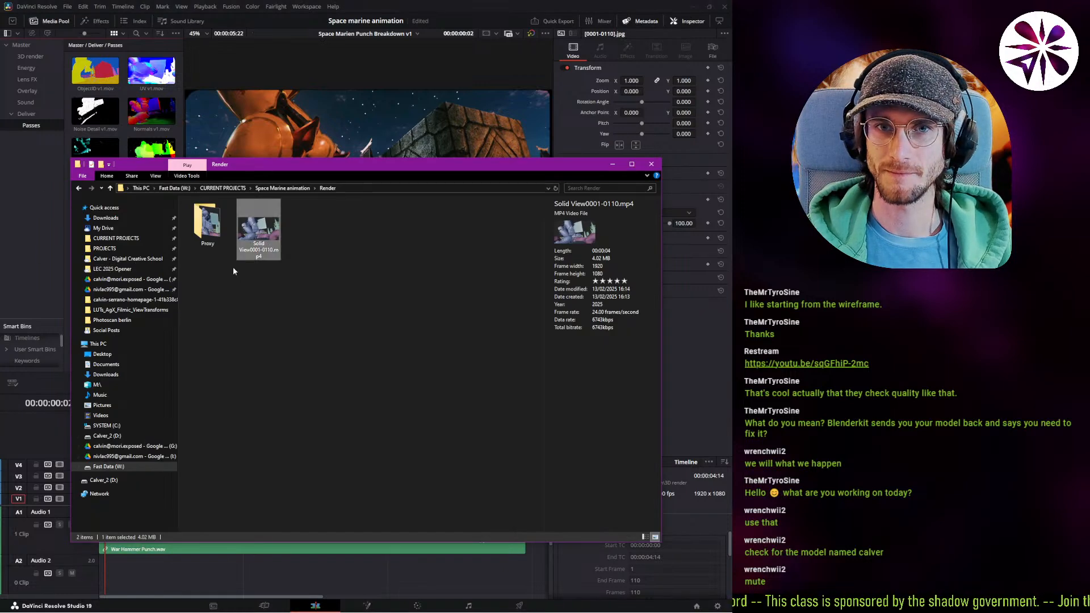
{"action": "left_click_drag", "start_coordinate": [258, 228], "coordinate": [121, 131]}
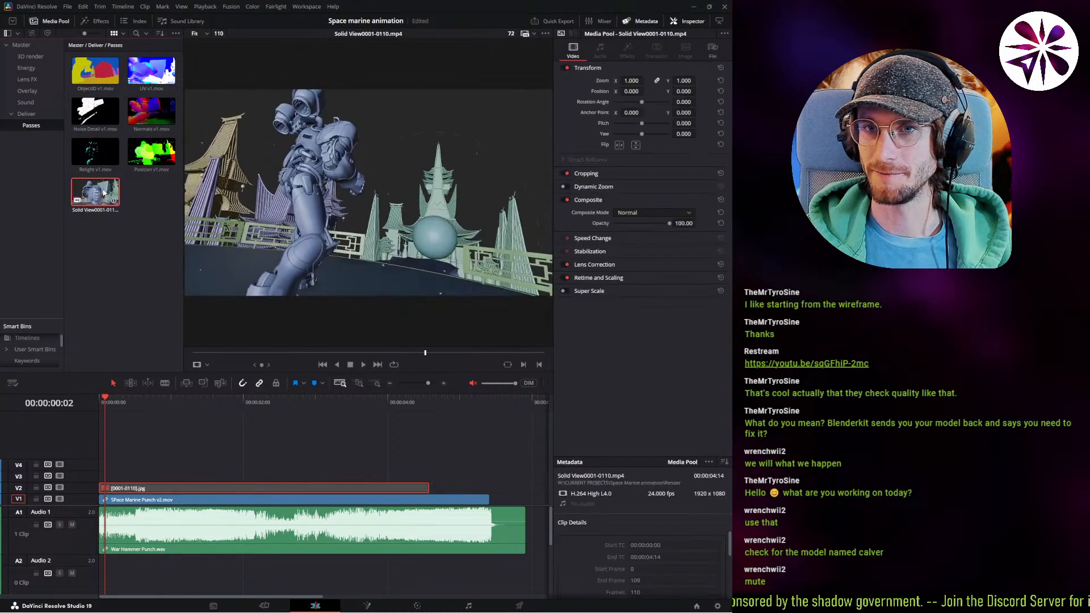
Shift the existing timeline clips later and place Solid View0001-0110.mp4 on V1 directly before SPace Marine Punch v2.mov.
{"action": "left_click_drag", "start_coordinate": [203, 448], "coordinate": [385, 513]}
{"action": "left_click_drag", "start_coordinate": [98, 196], "coordinate": [132, 469]}
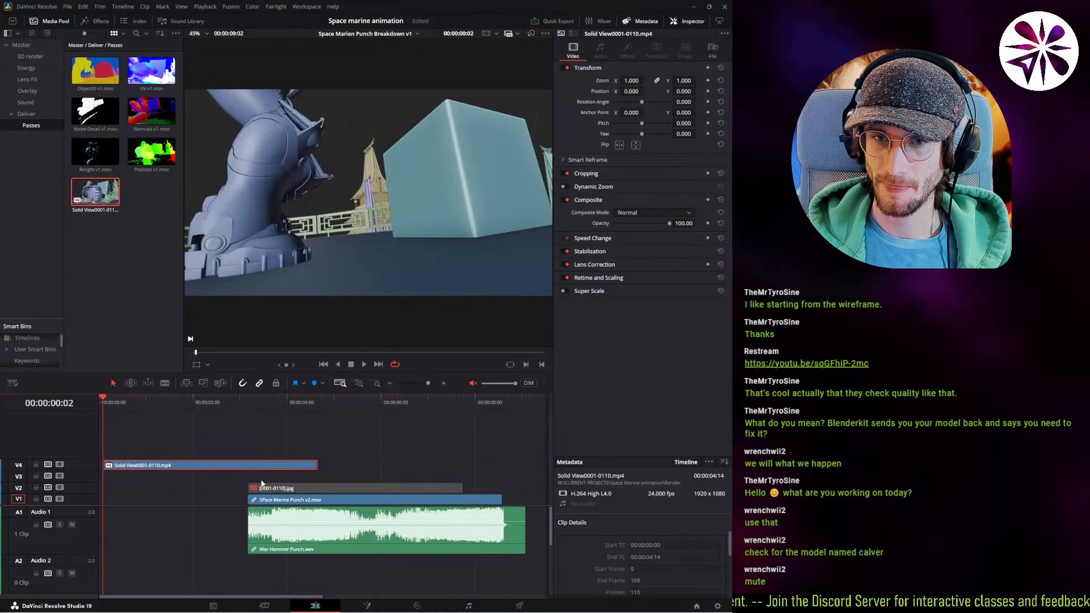
{"action": "left_click_drag", "start_coordinate": [262, 482], "coordinate": [236, 502]}
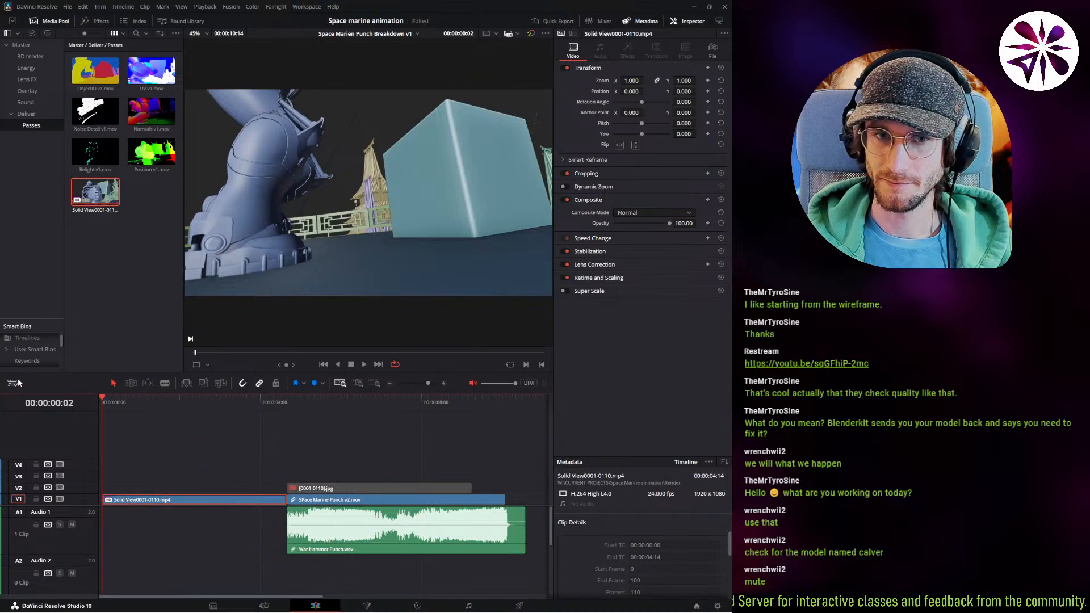
Increase the timeline track height and limit the clip thumbnails to the first and last frames.
{"action": "left_click", "coordinate": [11, 385]}
{"action": "mouse_move", "coordinate": [52, 565]}
{"action": "left_mouse_down"}
{"action": "mouse_move", "coordinate": [41, 552]}
{"action": "mouse_move", "coordinate": [59, 555]}
{"action": "left_mouse_up"}
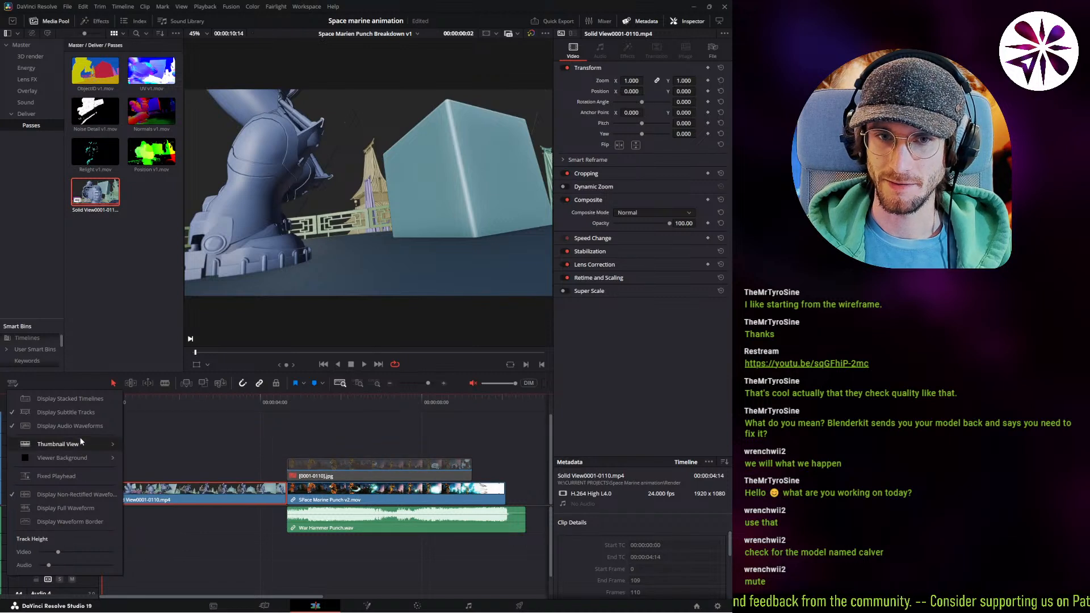
{"action": "mouse_move", "coordinate": [78, 448]}
{"action": "left_click", "coordinate": [149, 457]}
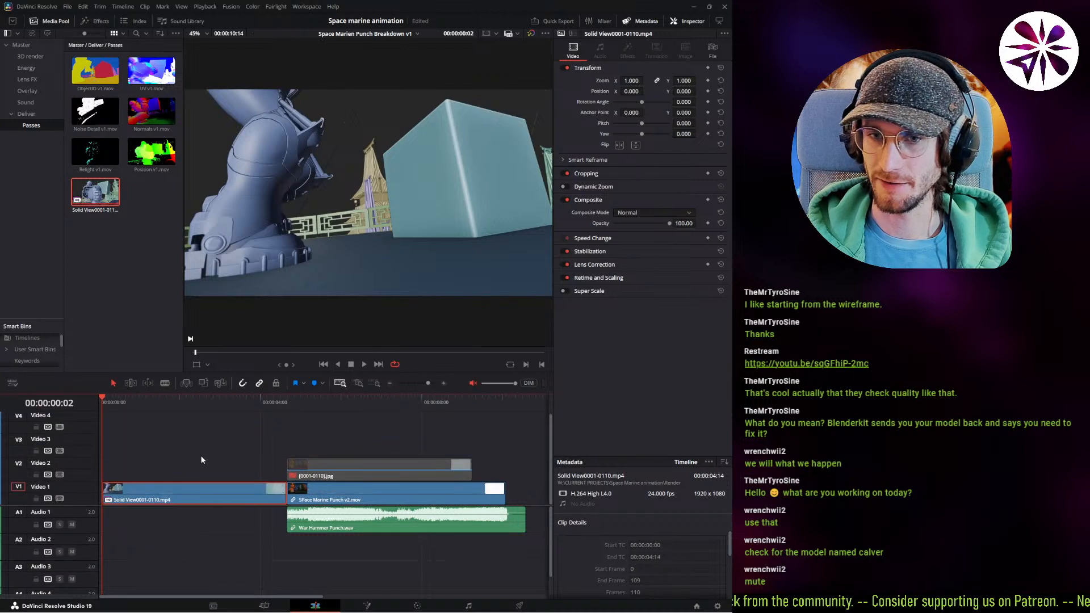
{"action": "scroll", "coordinate": [78, 505], "scroll_direction": "up", "scroll_amount": 2}
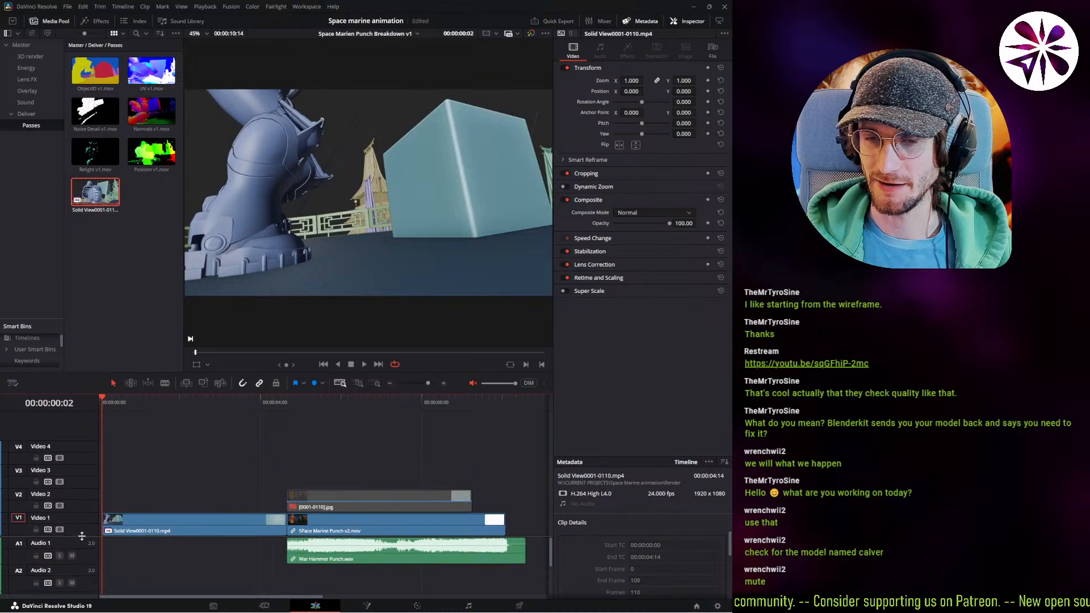
Play and scrub through the solid view clip up to the cut to the finished shot at 00:00:04:16.
{"action": "left_click_drag", "start_coordinate": [113, 416], "coordinate": [258, 415]}
{"action": "key", "text": "space"}
{"action": "key", "text": "space"}
{"action": "key", "text": "space"}
{"action": "key", "text": "space"}
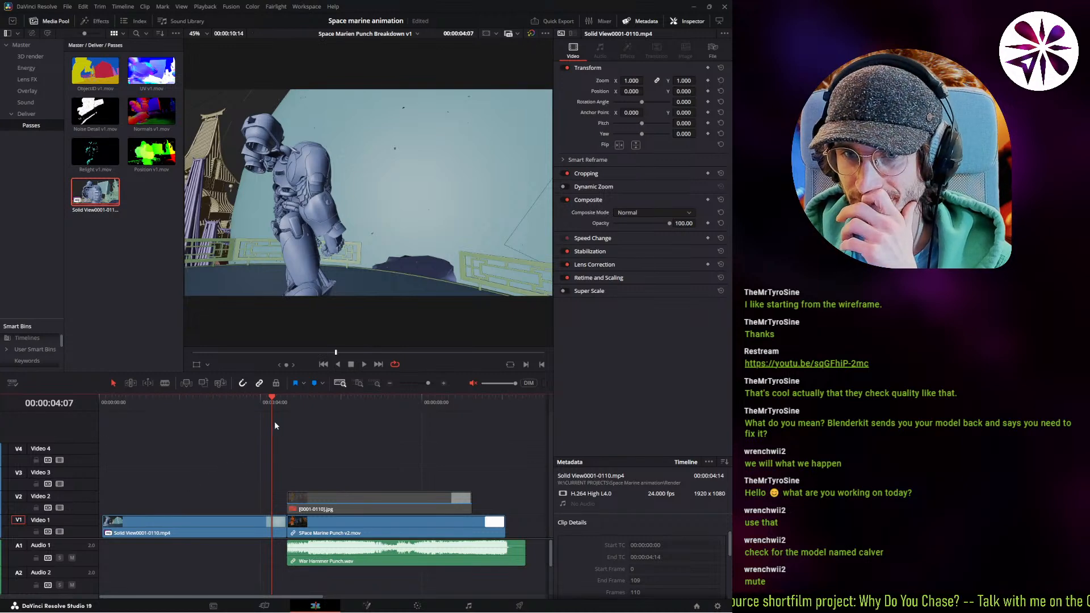
{"action": "left_click_drag", "start_coordinate": [275, 405], "coordinate": [280, 407]}
{"action": "mouse_move", "coordinate": [282, 411]}
{"action": "left_mouse_down"}
{"action": "mouse_move", "coordinate": [304, 417]}
{"action": "mouse_move", "coordinate": [287, 428]}
{"action": "left_mouse_up"}
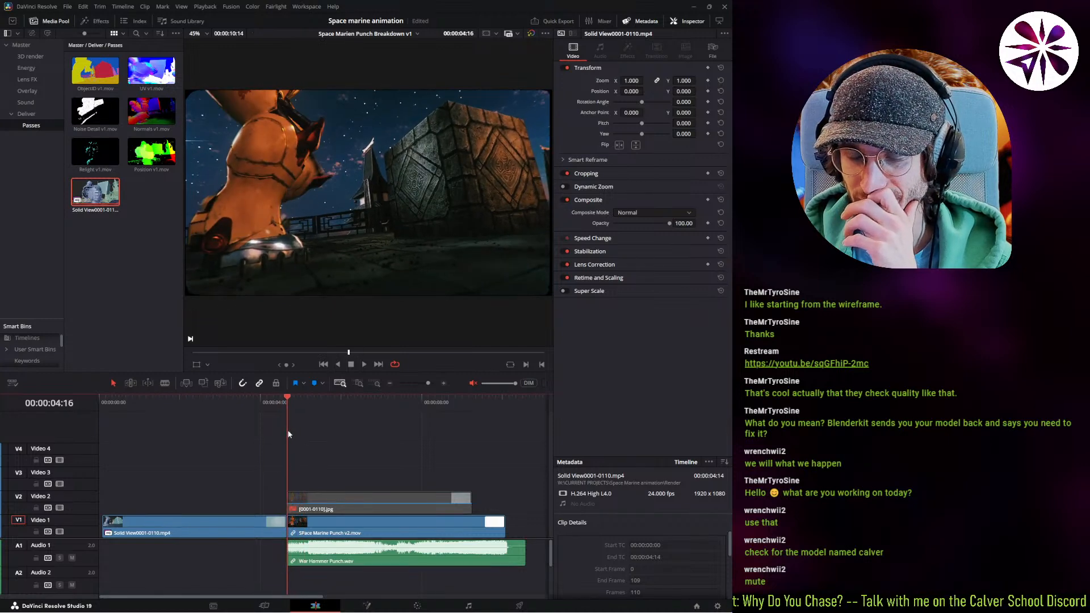
{"action": "left_click_drag", "start_coordinate": [366, 546], "coordinate": [395, 489]}
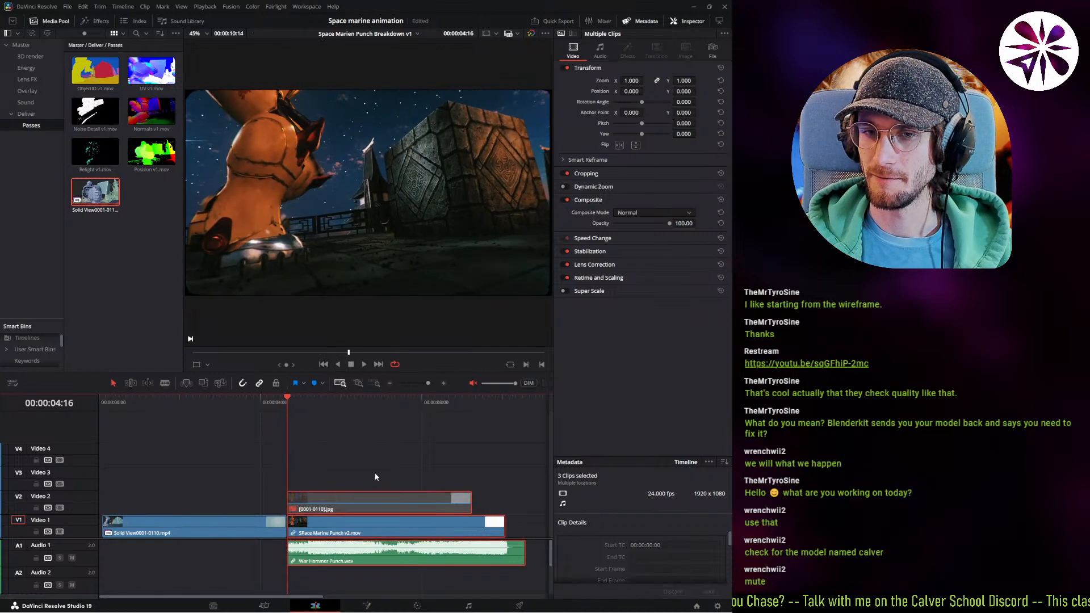
{"action": "left_click", "coordinate": [374, 472]}
{"action": "left_click_drag", "start_coordinate": [327, 471], "coordinate": [375, 579]}
{"action": "mouse_move", "coordinate": [358, 527]}
{"action": "left_mouse_down"}
{"action": "mouse_move", "coordinate": [373, 527]}
{"action": "mouse_move", "coordinate": [359, 519]}
{"action": "left_mouse_up"}
{"action": "left_click", "coordinate": [346, 485]}
Show the retime controls on SPace Marine Punch v2.mov and add a speed point at 00:00:05:00.
{"action": "left_click", "coordinate": [354, 383]}
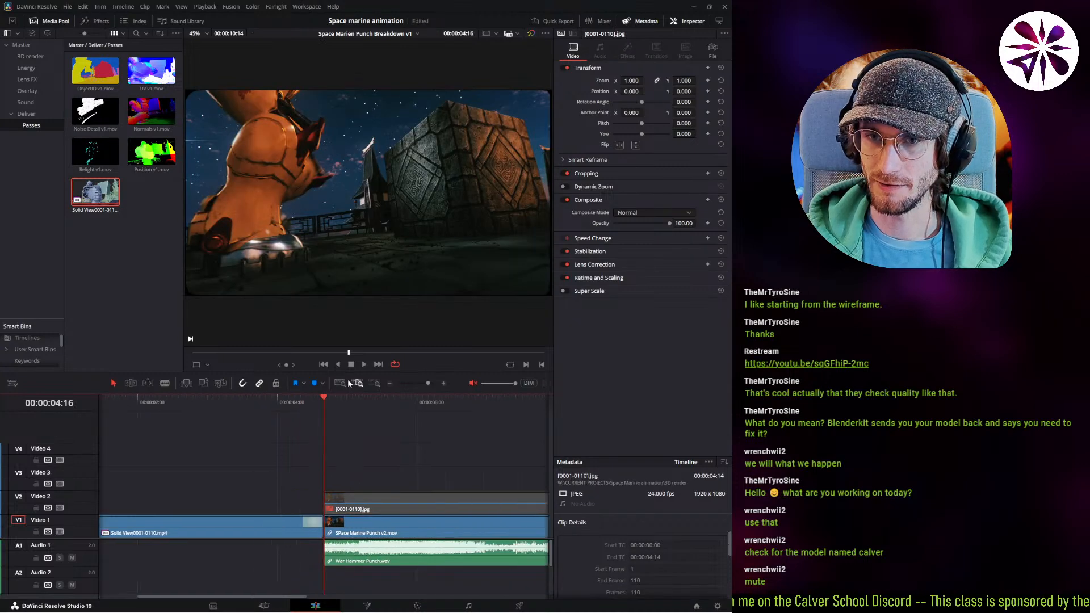
{"action": "left_click", "coordinate": [373, 384]}
{"action": "left_click", "coordinate": [350, 526]}
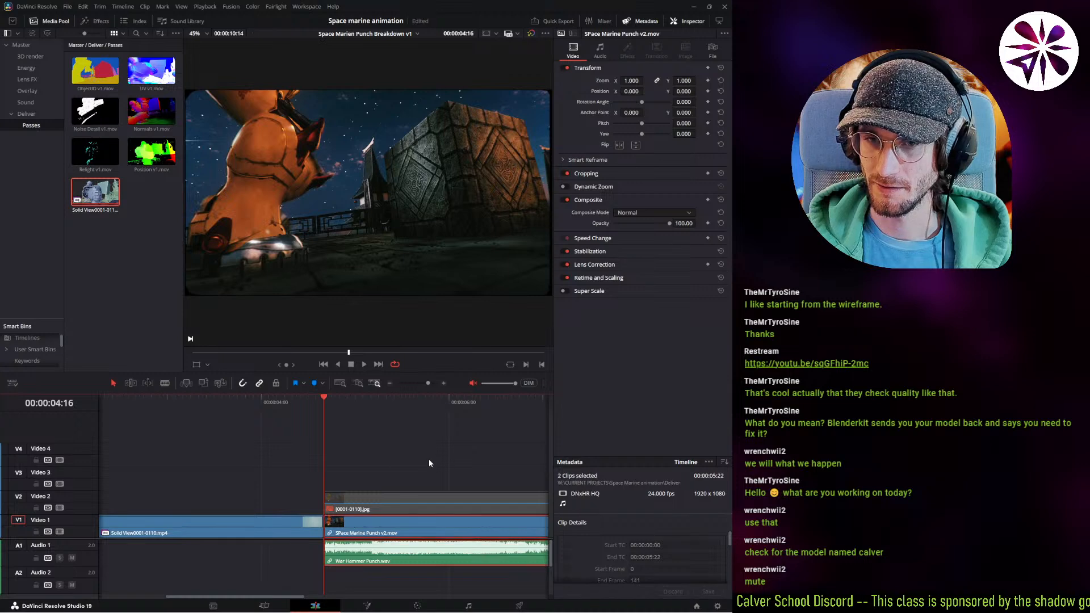
{"action": "scroll", "coordinate": [141, 426], "scroll_direction": "right", "scroll_amount": 3}
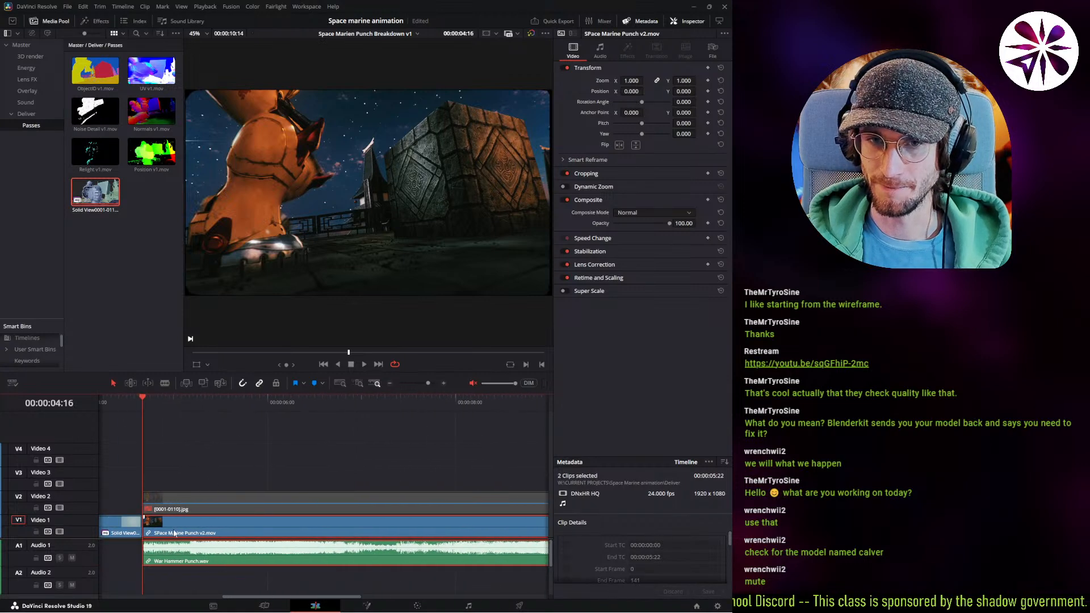
{"action": "key", "text": "ctrl+r"}
{"action": "left_click_drag", "start_coordinate": [158, 402], "coordinate": [175, 430]}
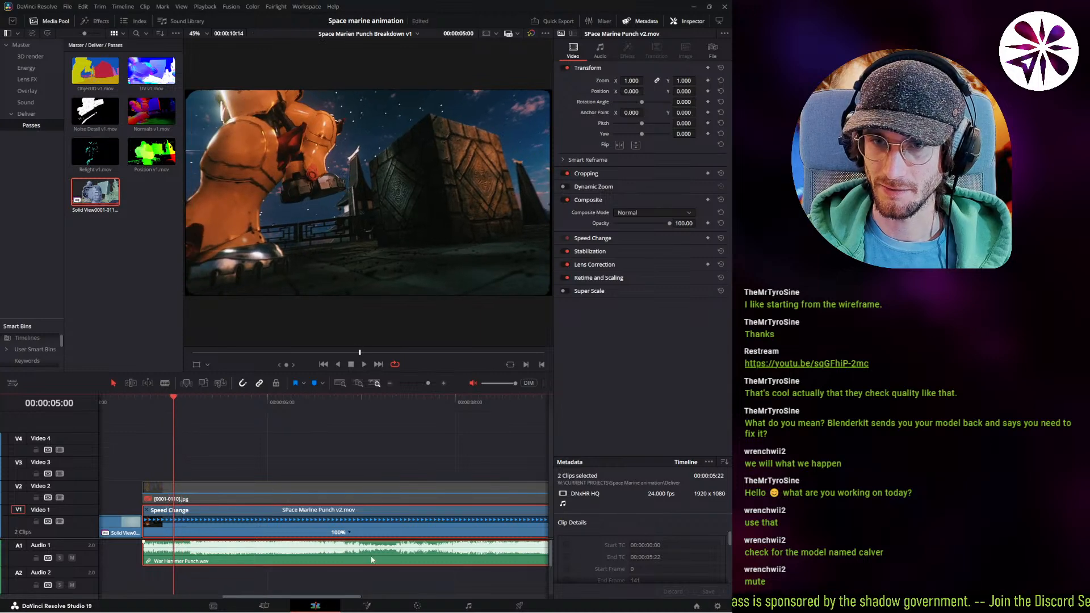
{"action": "left_click", "coordinate": [349, 534]}
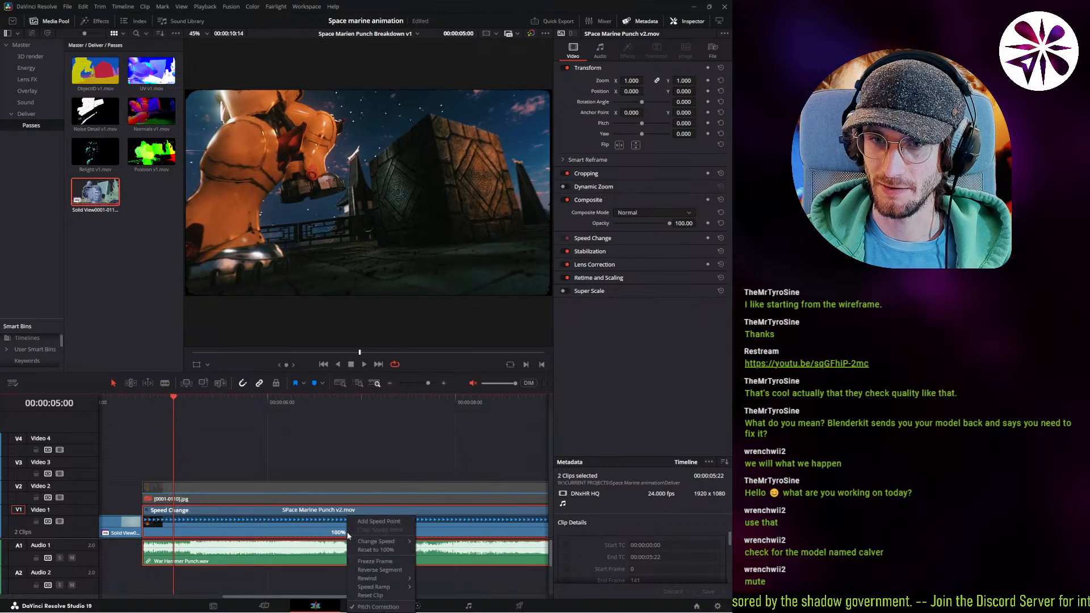
{"action": "left_click", "coordinate": [368, 522]}
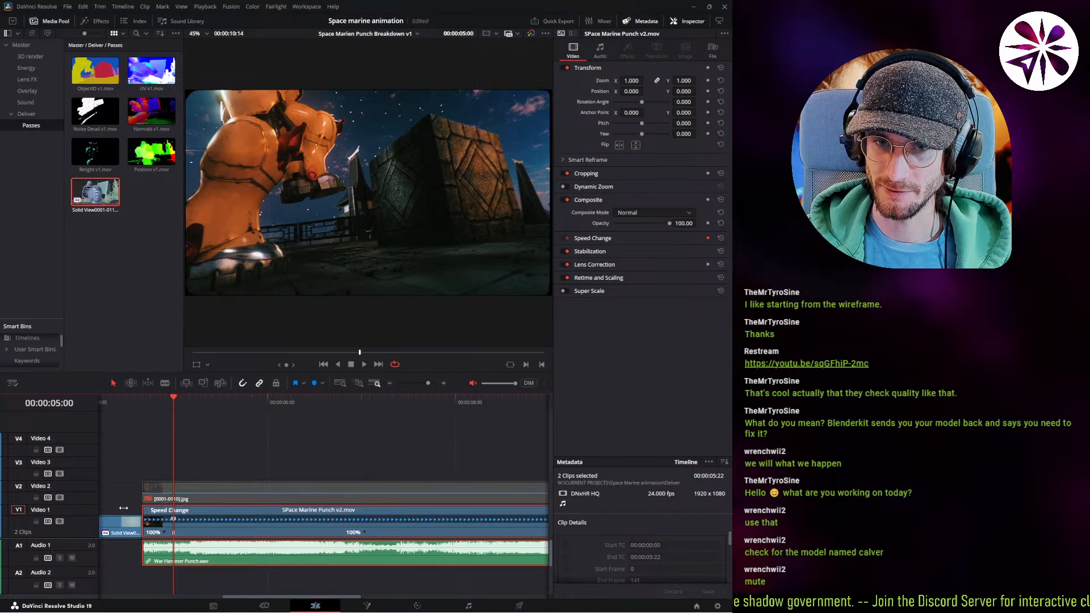
{"action": "key", "text": "ctrl+r"}
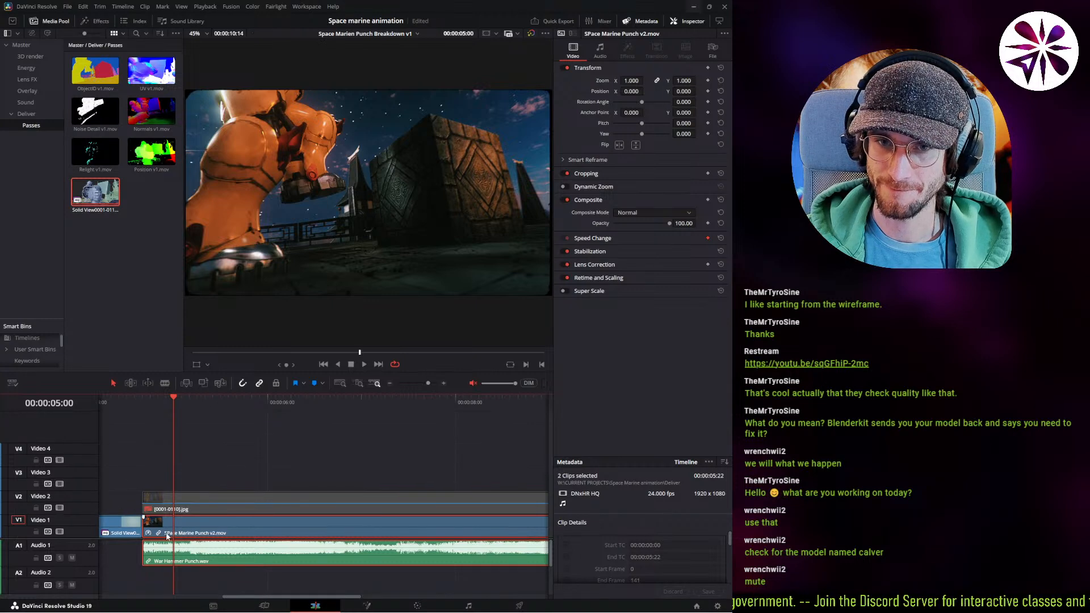
{"action": "left_click", "coordinate": [149, 510]}
{"action": "key", "text": "ctrl+r"}
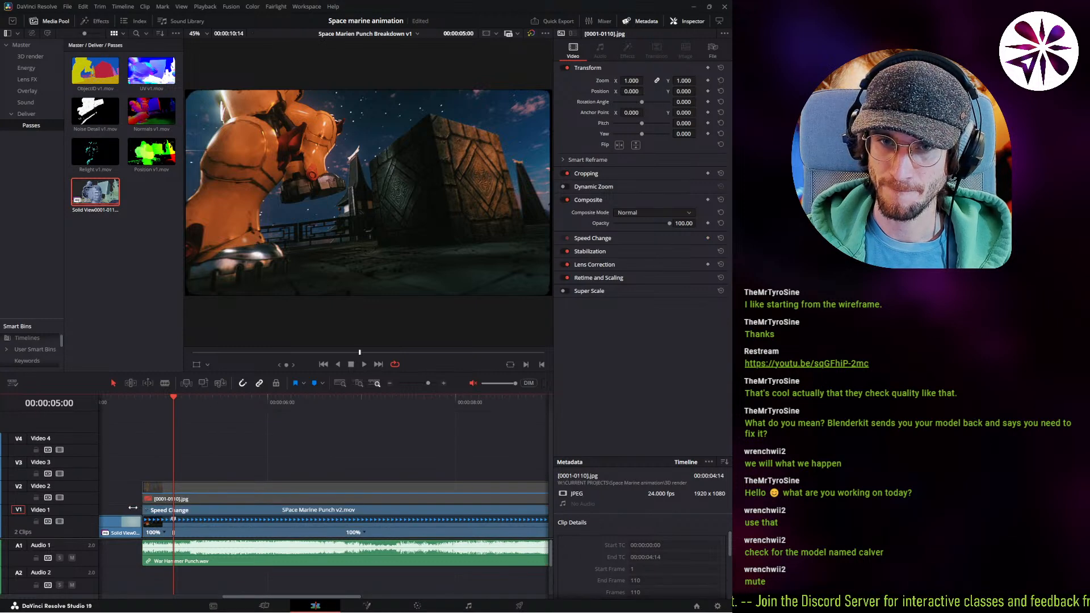
{"action": "left_click", "coordinate": [147, 510]}
{"action": "left_click", "coordinate": [171, 522]}
{"action": "key", "text": "ctrl+r"}
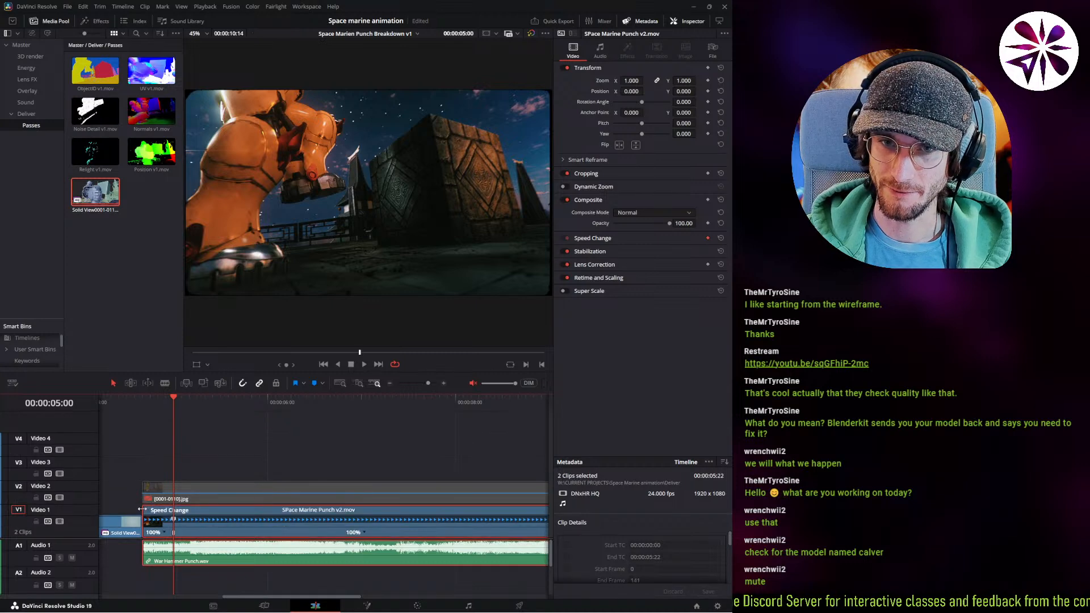
{"action": "key", "text": "ctrl+r"}
{"action": "key", "text": "ctrl+r"}
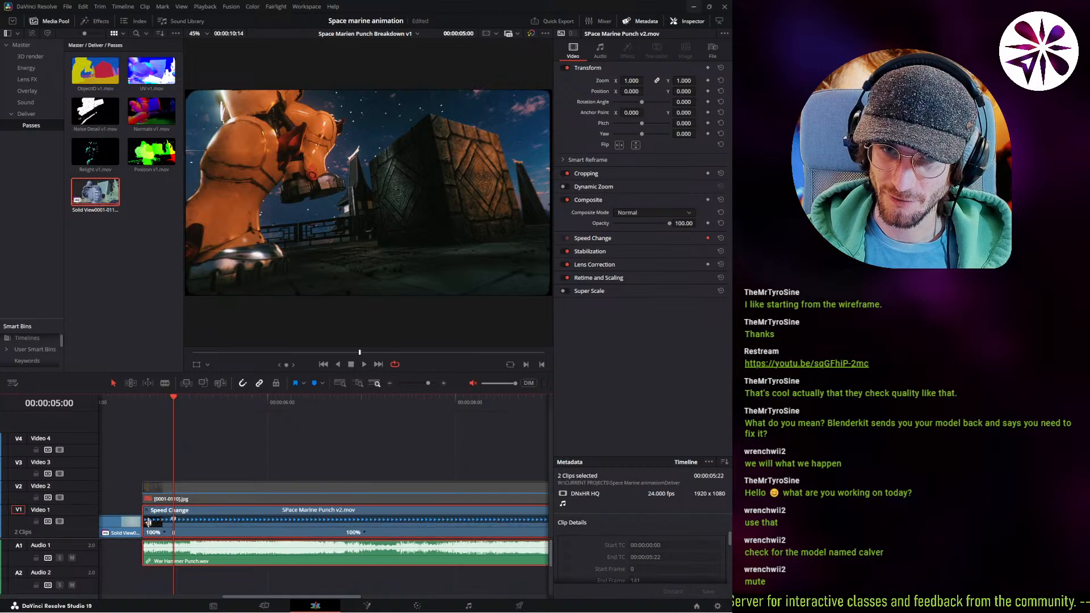
{"action": "left_click_drag", "start_coordinate": [144, 510], "coordinate": [125, 516]}
{"action": "key", "text": "ctrl+z"}
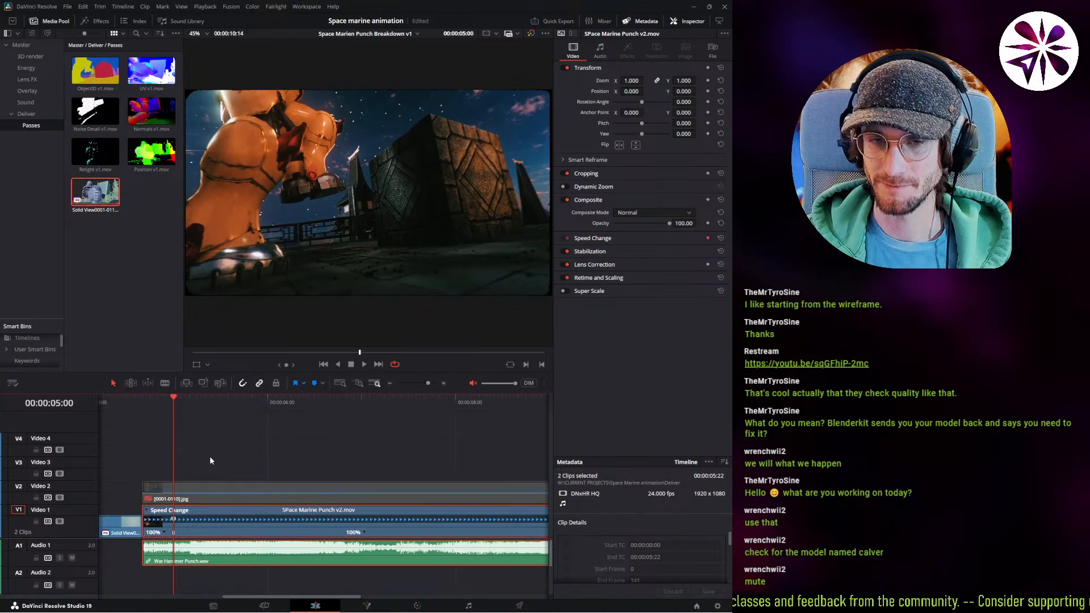
Move the render, punch clip and audio later to leave a gap, and stretch the punch clip's opening speed segment backward to 20%.
{"action": "left_click_drag", "start_coordinate": [209, 457], "coordinate": [479, 533]}
{"action": "left_click", "coordinate": [331, 495]}
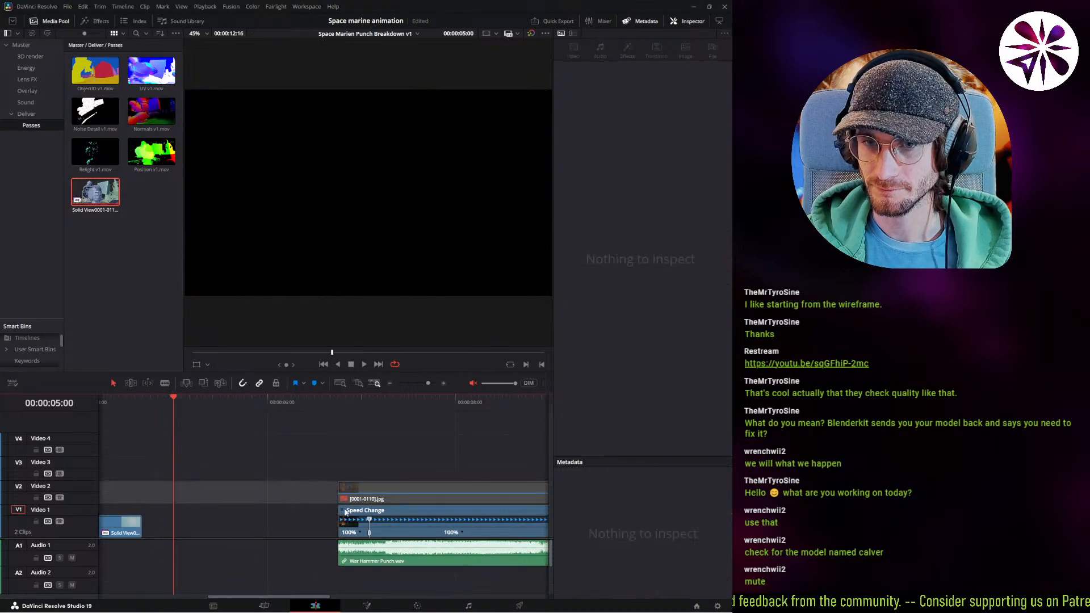
{"action": "left_click", "coordinate": [337, 510]}
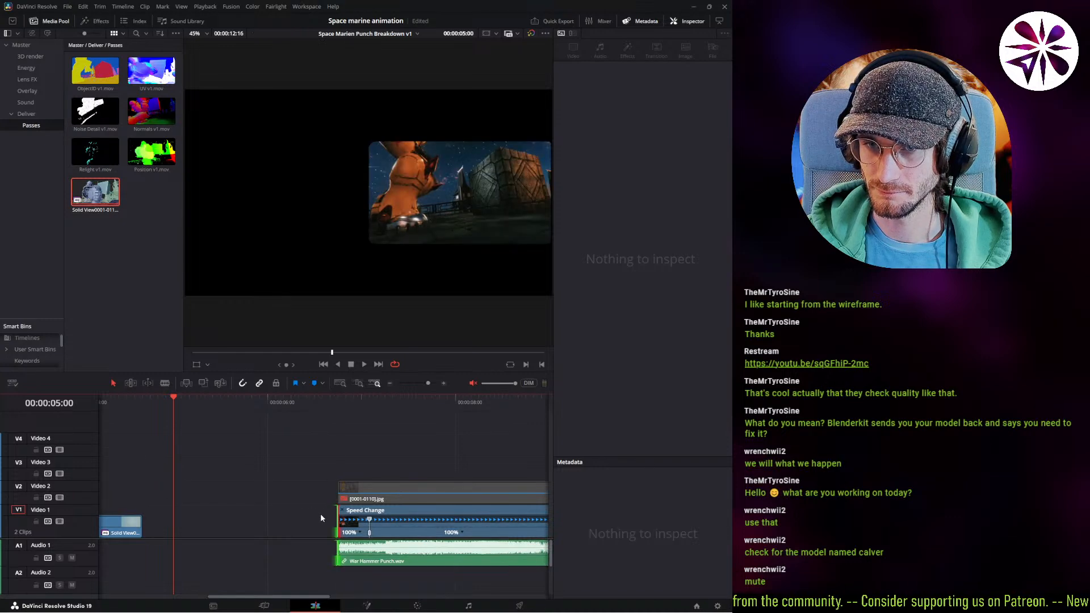
{"action": "left_click_drag", "start_coordinate": [339, 512], "coordinate": [210, 519]}
Play back the slowed opening of SPace Marine Punch v2.mov to check the speed transition.
{"action": "left_click", "coordinate": [206, 403]}
{"action": "key", "text": "space"}
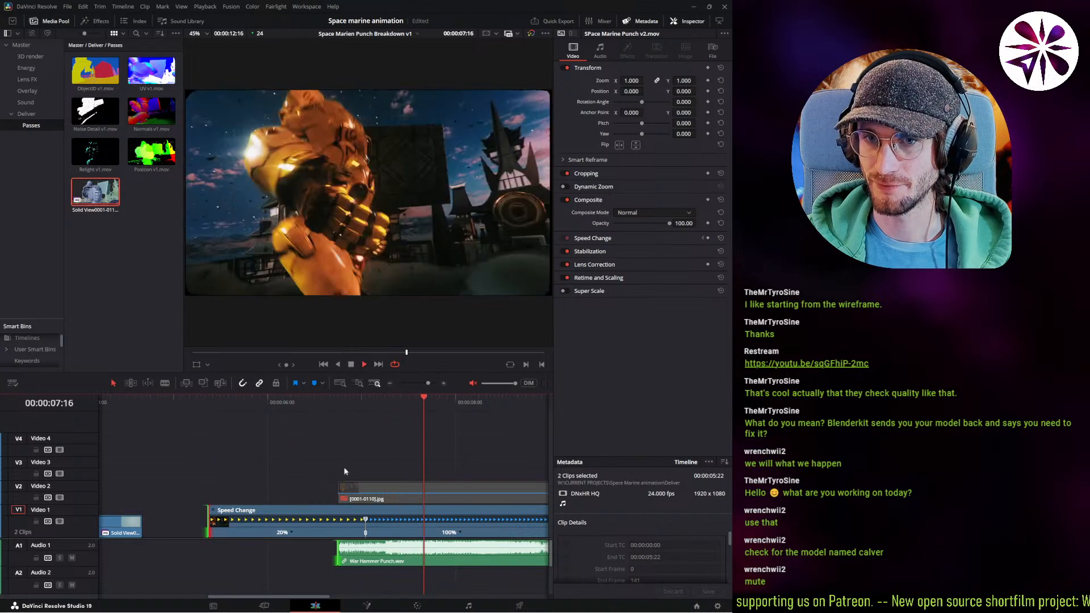
{"action": "left_click", "coordinate": [298, 398]}
{"action": "left_click", "coordinate": [388, 521]}
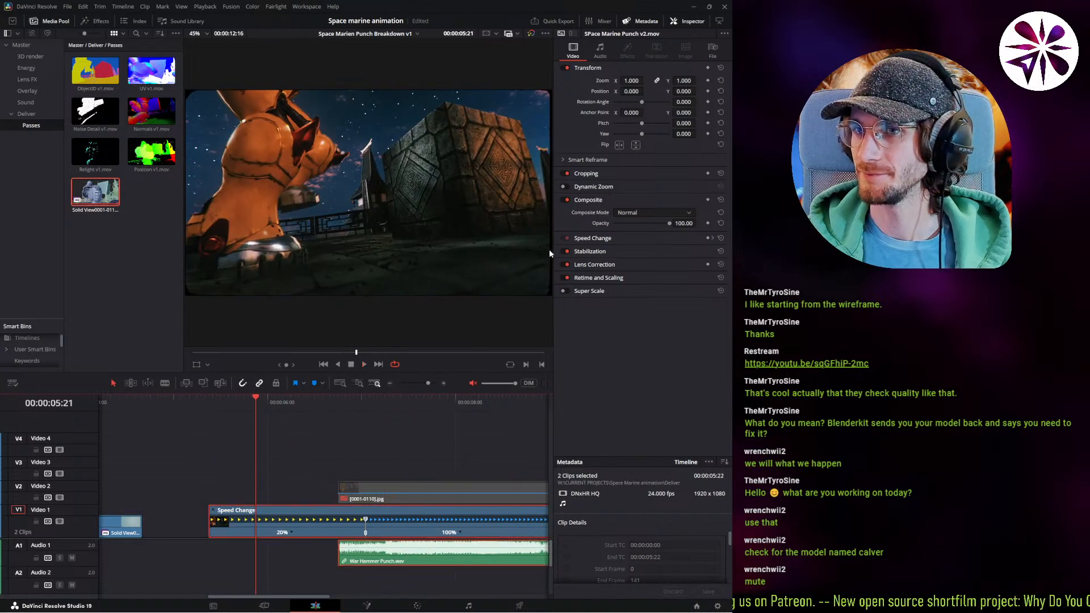
Set the punch clip's retime process to Optical Flow with Enhanced Better motion estimation.
{"action": "left_click", "coordinate": [605, 278]}
{"action": "left_click", "coordinate": [630, 291]}
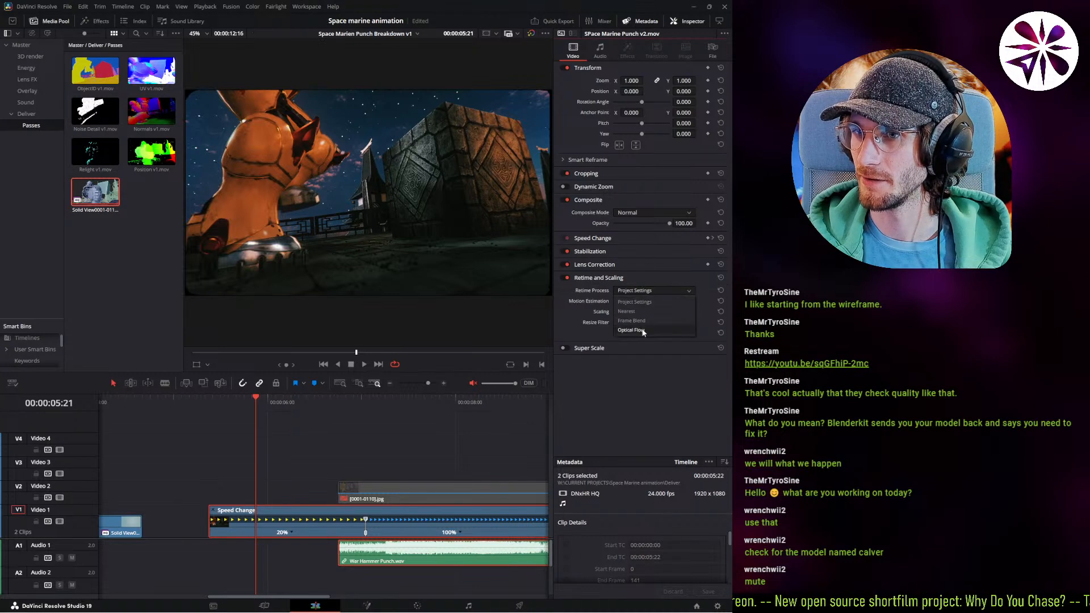
{"action": "left_click", "coordinate": [644, 331]}
{"action": "left_click", "coordinate": [640, 302]}
{"action": "left_click", "coordinate": [637, 341]}
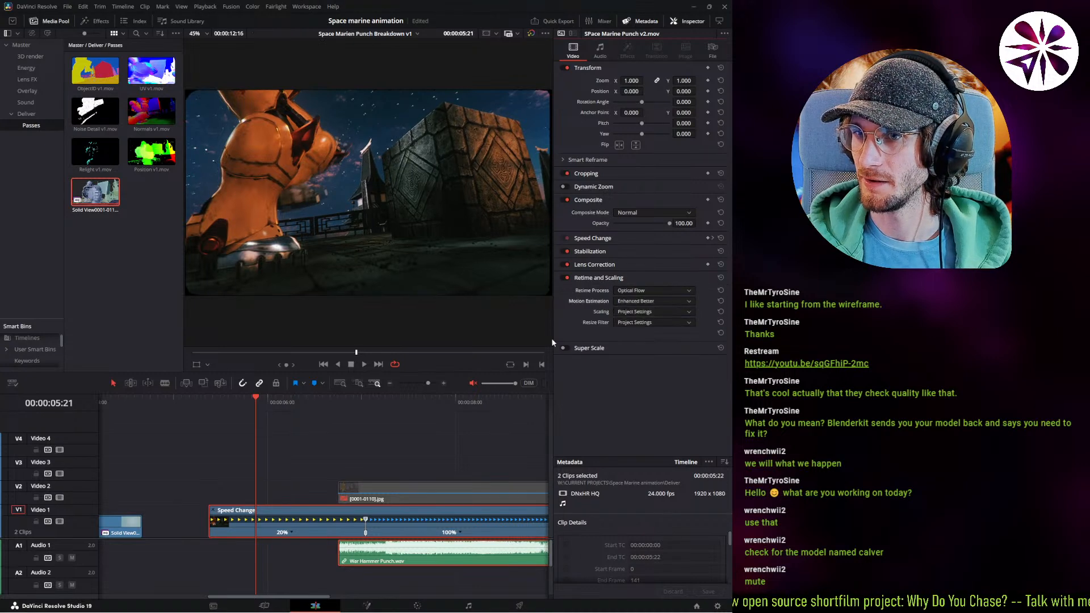
Play the slowed opening of the punch clip and step through its frames to judge the interpolation.
{"action": "key", "text": "space"}
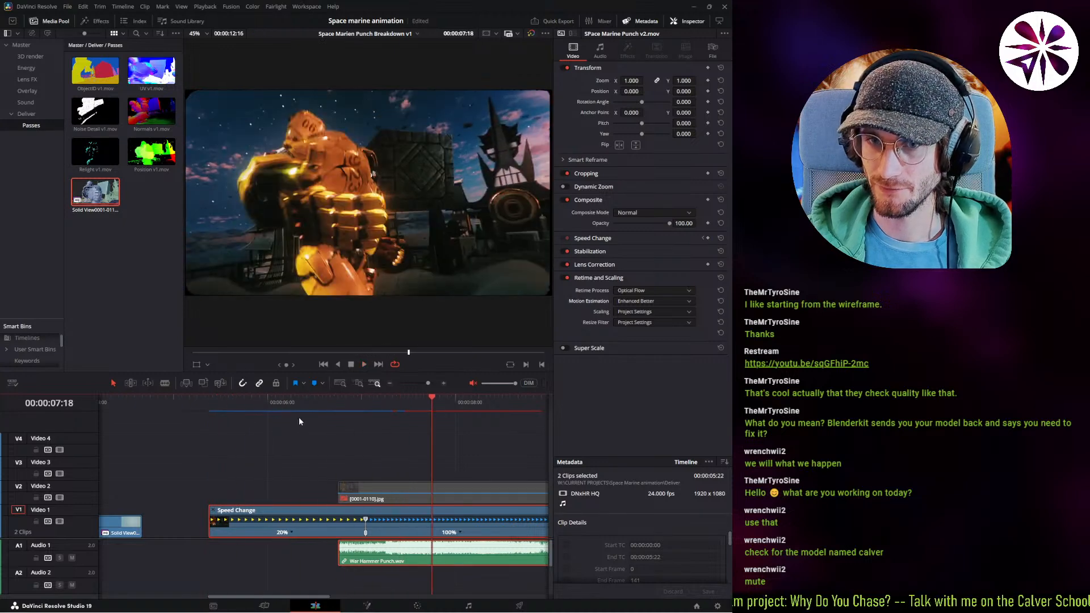
{"action": "left_click", "coordinate": [256, 420]}
{"action": "key", "text": "Left"}
{"action": "key", "text": "Left"}
{"action": "key", "text": "Left"}
{"action": "key", "text": "Left"}
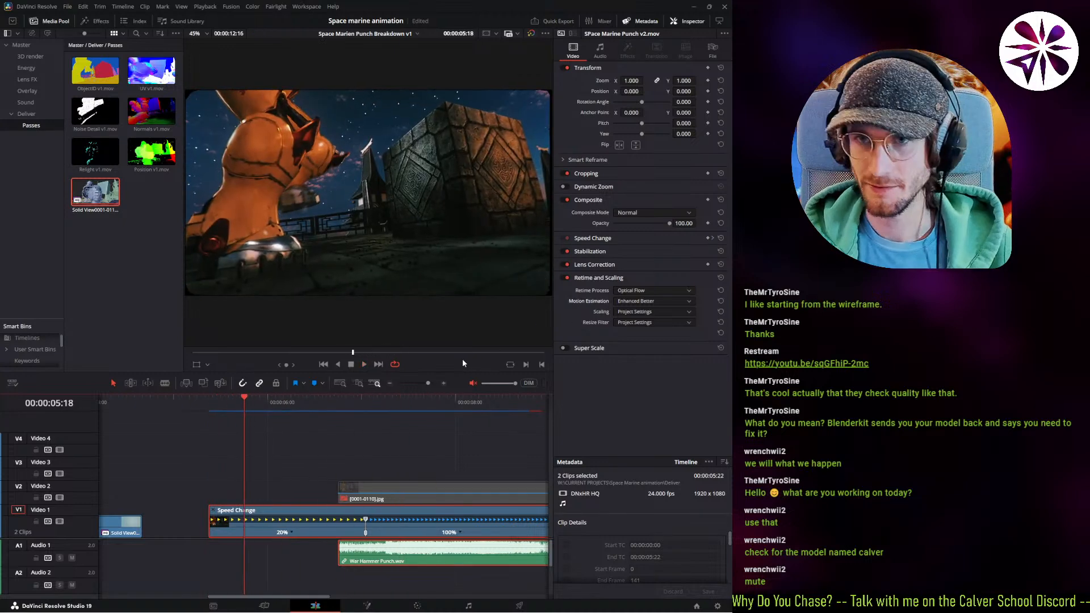
Switch the punch clip's motion estimation to Speed Warp Better and play back the slowed opening.
{"action": "left_click", "coordinate": [637, 301]}
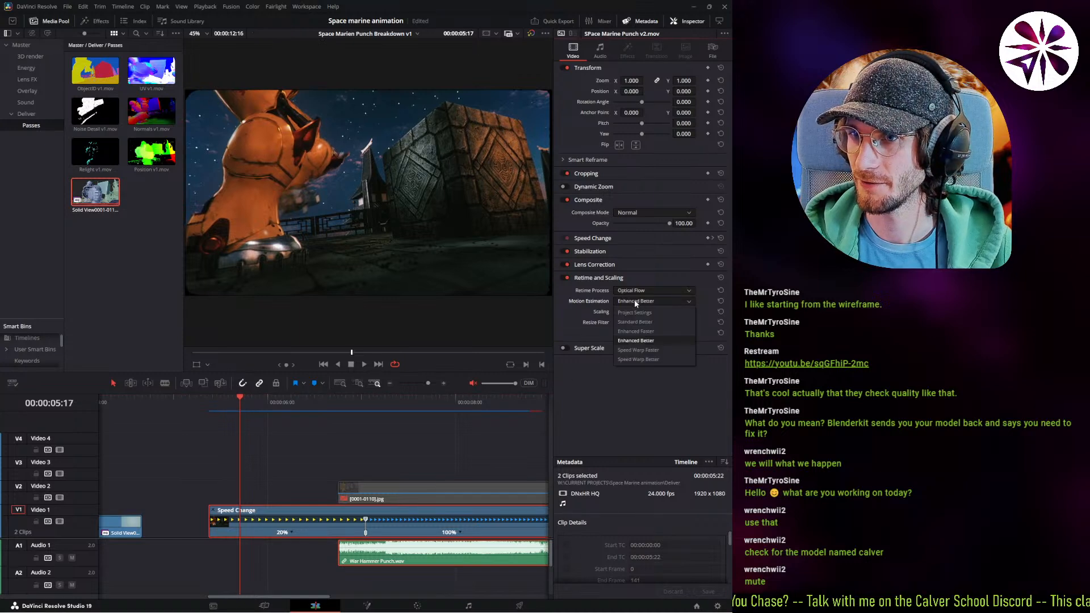
{"action": "left_click", "coordinate": [639, 360]}
{"action": "middle_click_drag", "start_coordinate": [321, 467], "coordinate": [334, 462]}
{"action": "key", "text": "Right"}
{"action": "key", "text": "Right"}
{"action": "key", "text": "Right"}
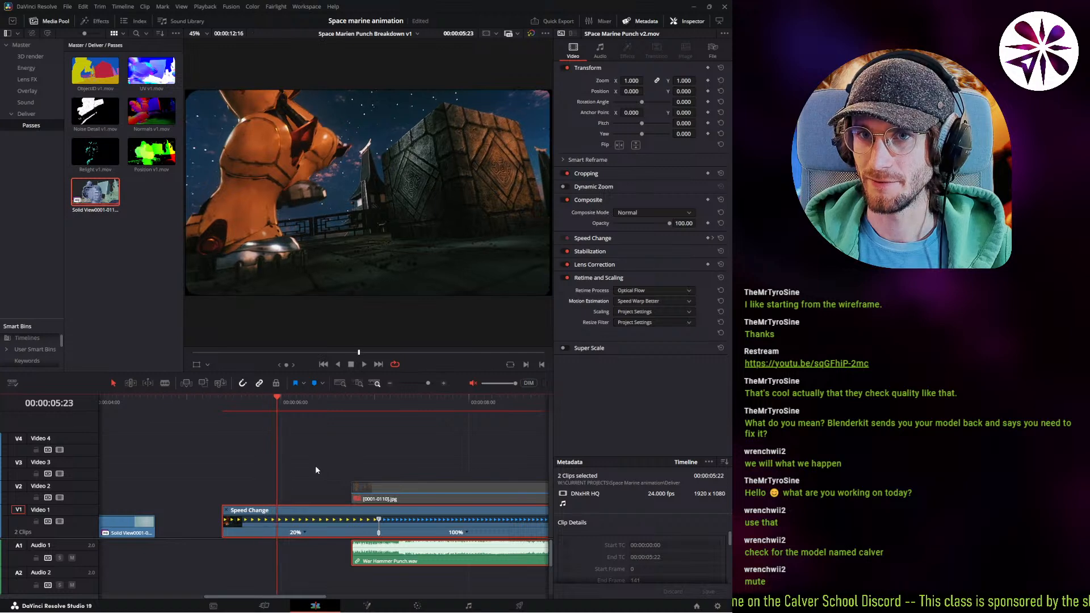
{"action": "left_click", "coordinate": [225, 409]}
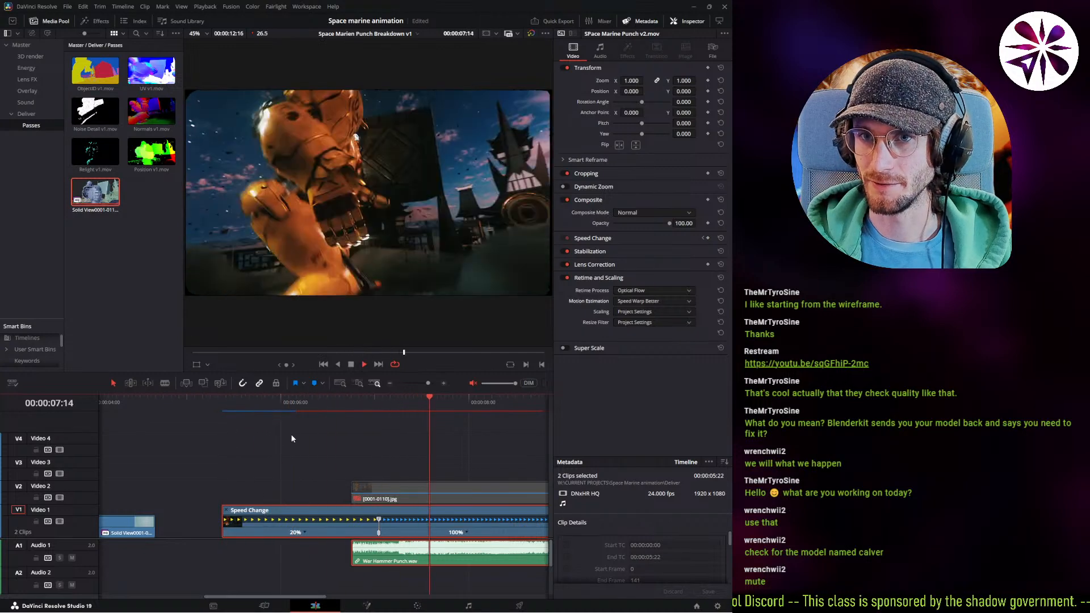
{"action": "left_click_drag", "start_coordinate": [259, 414], "coordinate": [238, 454]}
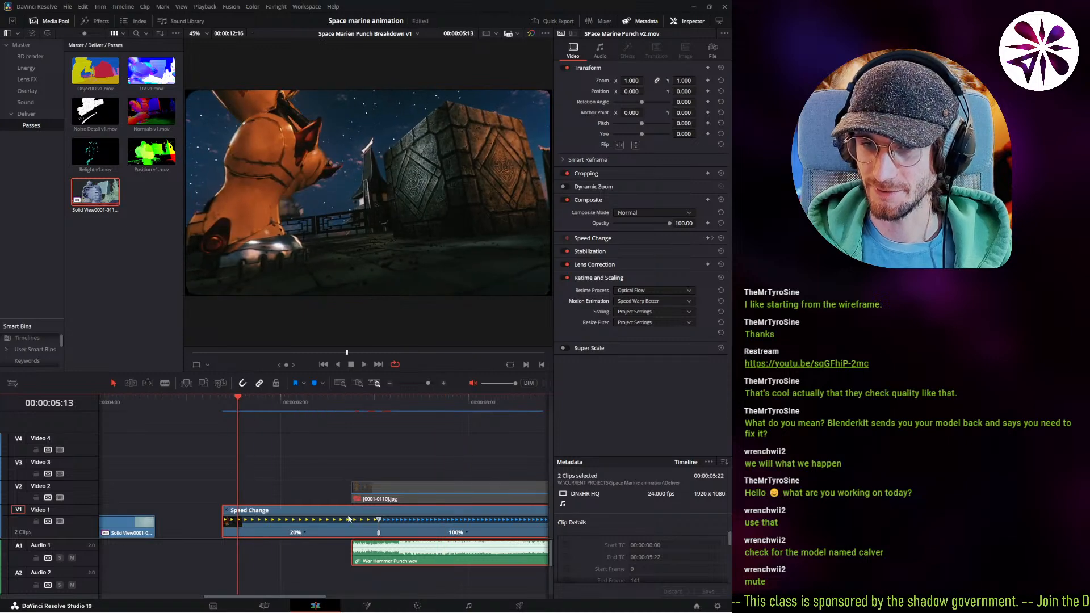
Try moving the punch clip's speed point earlier for a 27% opening segment, and undo the move.
{"action": "scroll", "coordinate": [264, 468], "scroll_direction": "right", "scroll_amount": 5}
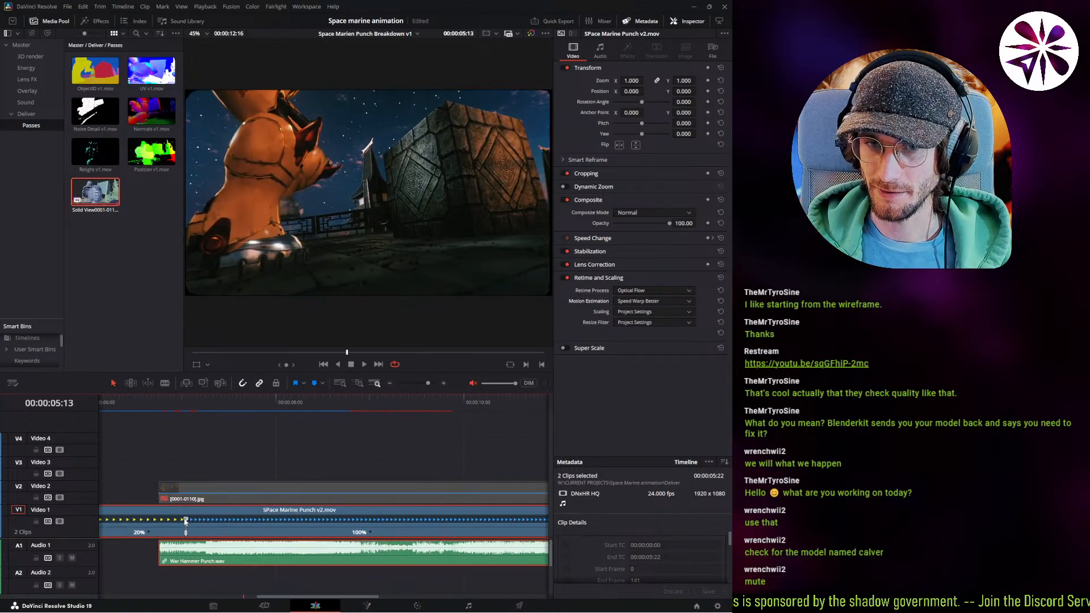
{"action": "left_click_drag", "start_coordinate": [185, 522], "coordinate": [147, 522]}
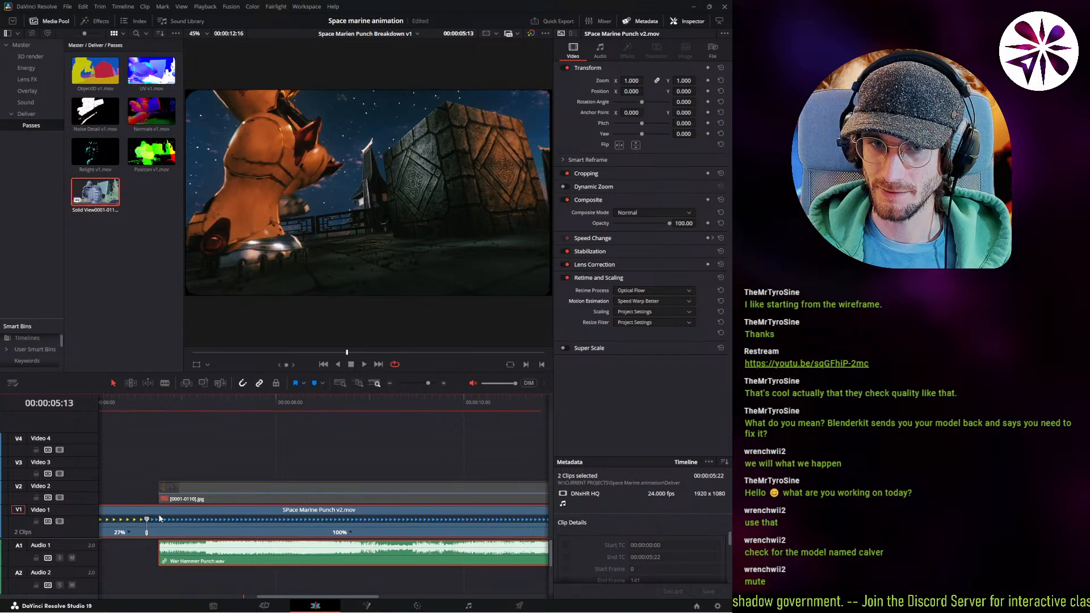
{"action": "scroll", "coordinate": [241, 471], "scroll_direction": "left", "scroll_amount": 2}
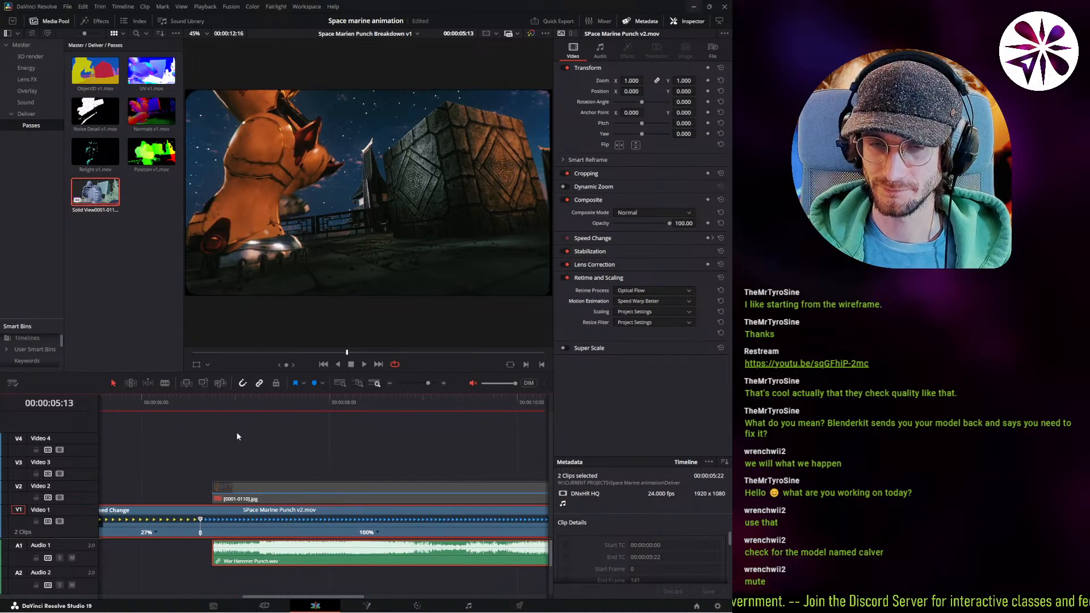
{"action": "key", "text": "ctrl+z"}
{"action": "scroll", "coordinate": [248, 470], "scroll_direction": "left", "scroll_amount": 2}
{"action": "left_click_drag", "start_coordinate": [216, 402], "coordinate": [228, 438]}
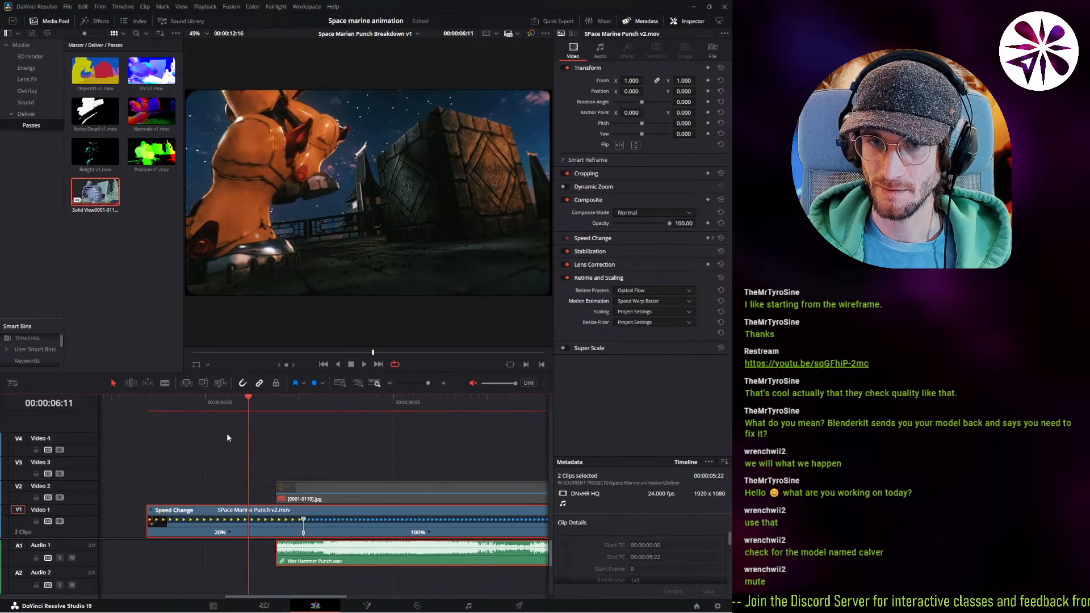
Try resetting the opening segment's speed to 100%, and undo back through the punch clip's retime settings and opening stretch.
{"action": "left_click", "coordinate": [228, 534]}
{"action": "left_click", "coordinate": [261, 551]}
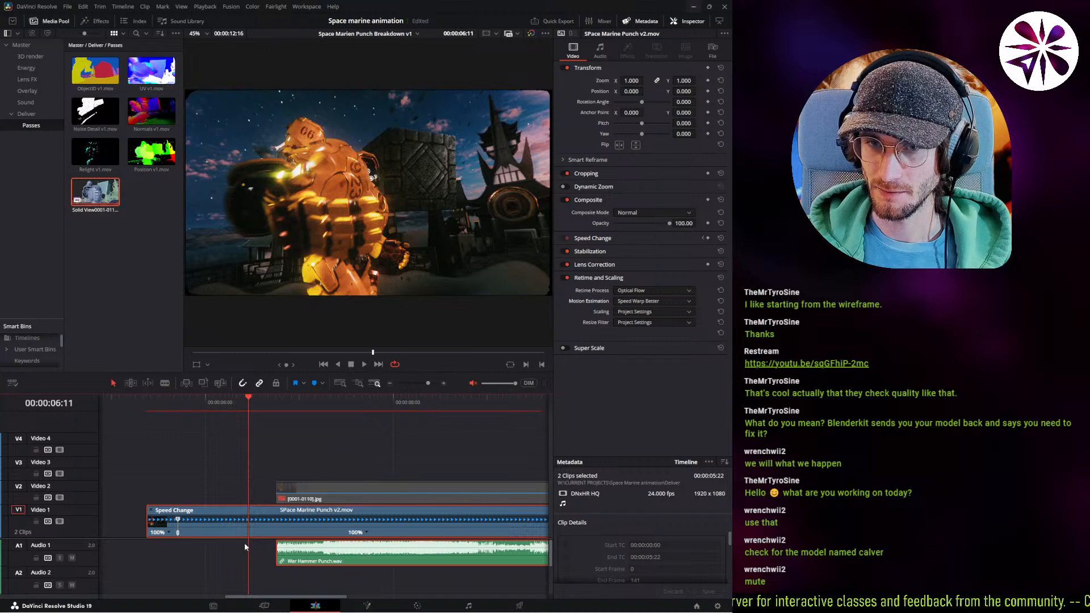
{"action": "key", "text": "ctrl+z"}
{"action": "key", "text": "ctrl+z"}
{"action": "key", "text": "ctrl+z"}
{"action": "key", "text": "ctrl+z"}
{"action": "key", "text": "ctrl+z"}
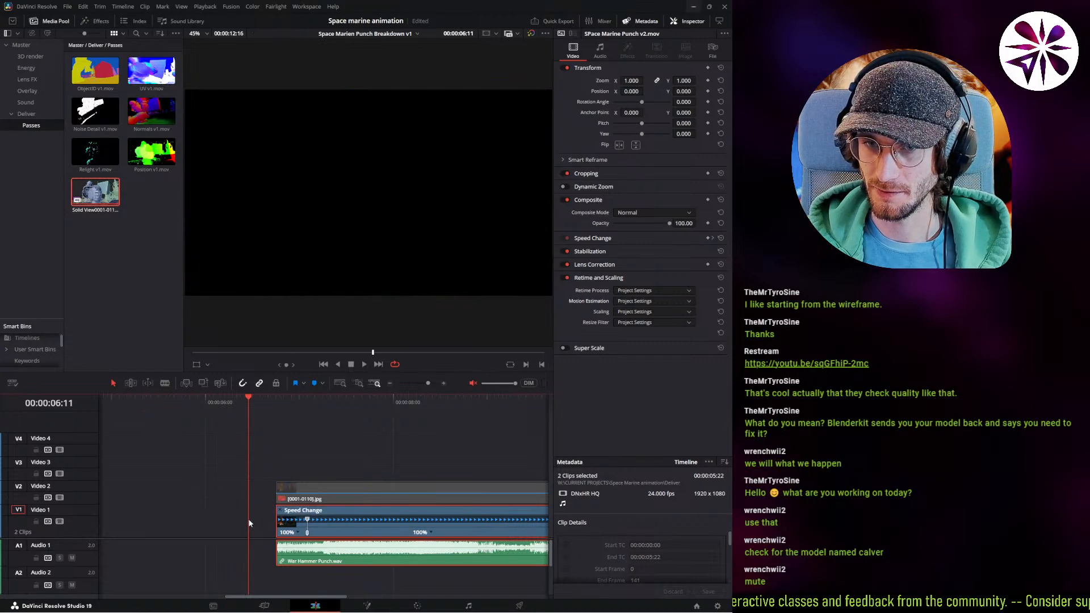
Move the punch clip's speed point earlier, about four frames after the clip's start, and step through the opening frames.
{"action": "left_click_drag", "start_coordinate": [307, 523], "coordinate": [292, 527]}
{"action": "left_click", "coordinate": [277, 402]}
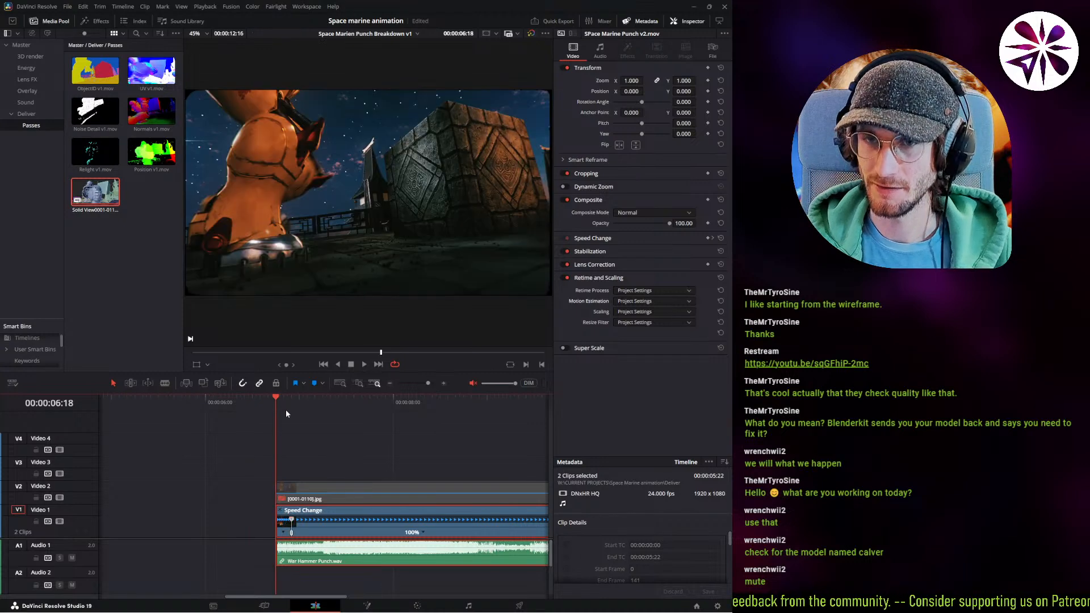
{"action": "key", "text": "Right"}
{"action": "key", "text": "Right"}
{"action": "key", "text": "Right"}
{"action": "key", "text": "Right"}
{"action": "key", "text": "Left"}
{"action": "key", "text": "Left"}
{"action": "key", "text": "Left"}
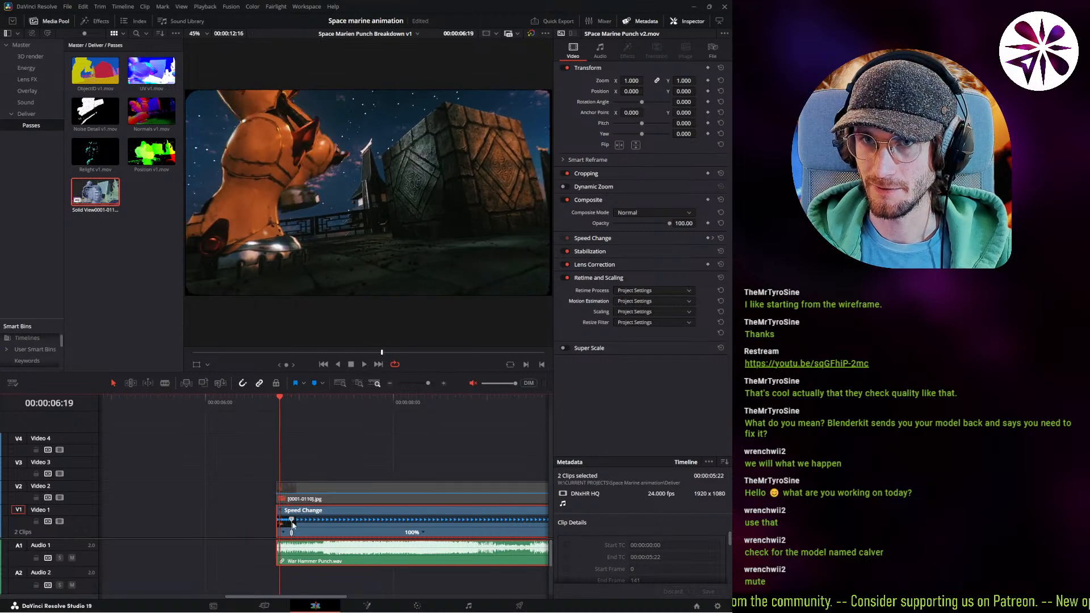
{"action": "key", "text": "Right"}
{"action": "key", "text": "Right"}
{"action": "key", "text": "Right"}
{"action": "key", "text": "Left"}
{"action": "key", "text": "Left"}
{"action": "key", "text": "Left"}
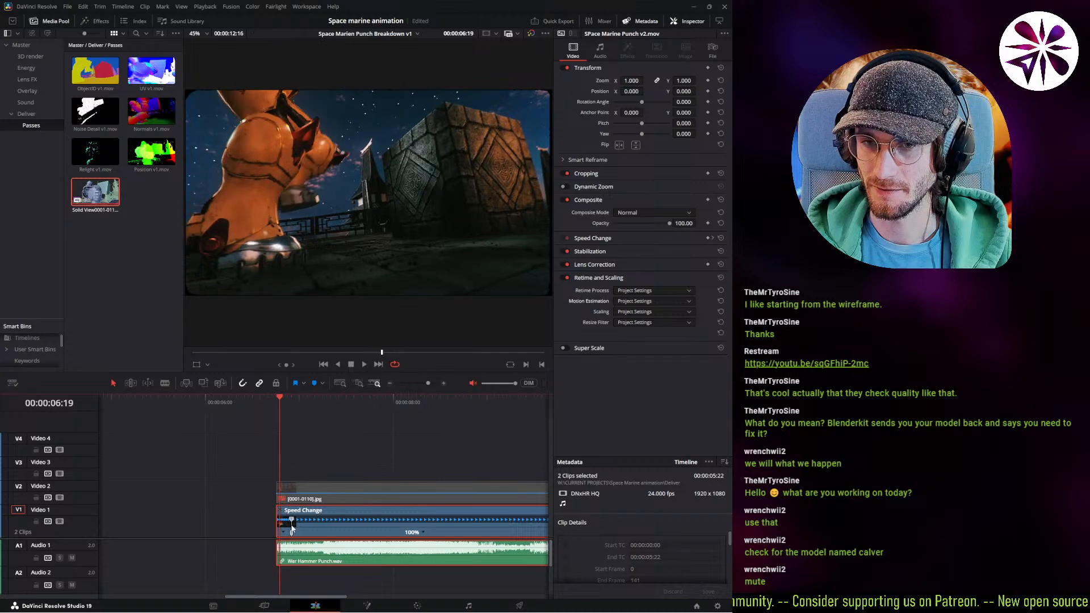
{"action": "key", "text": "Right"}
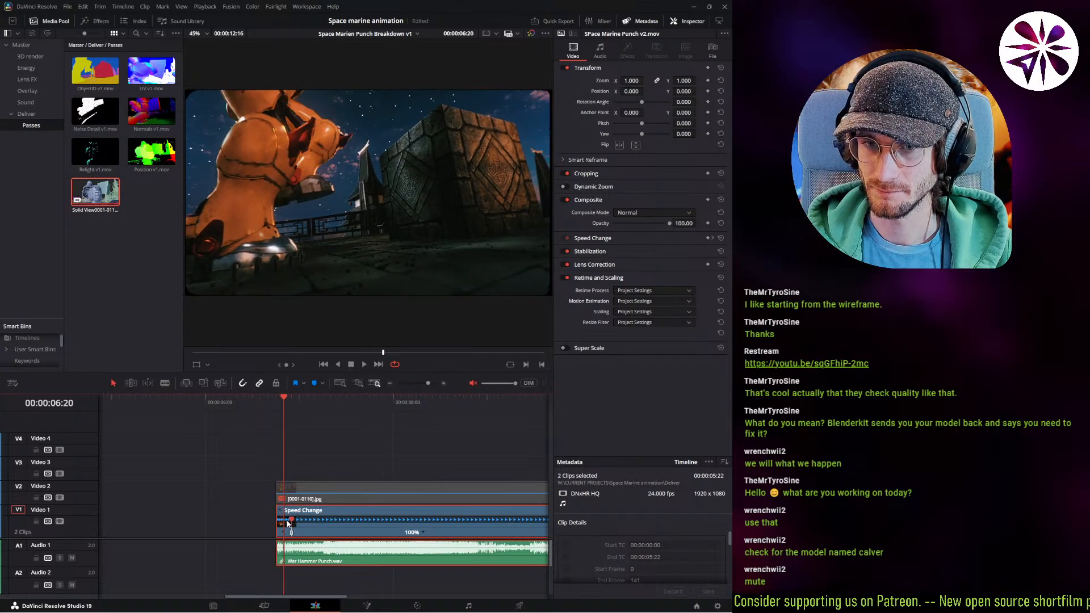
Nudge the speed point slightly closer to the clip's start and stretch the opening segment backward to 26%.
{"action": "left_click_drag", "start_coordinate": [287, 521], "coordinate": [283, 522]}
{"action": "key", "text": "Left"}
{"action": "key", "text": "Left"}
{"action": "key", "text": "Right"}
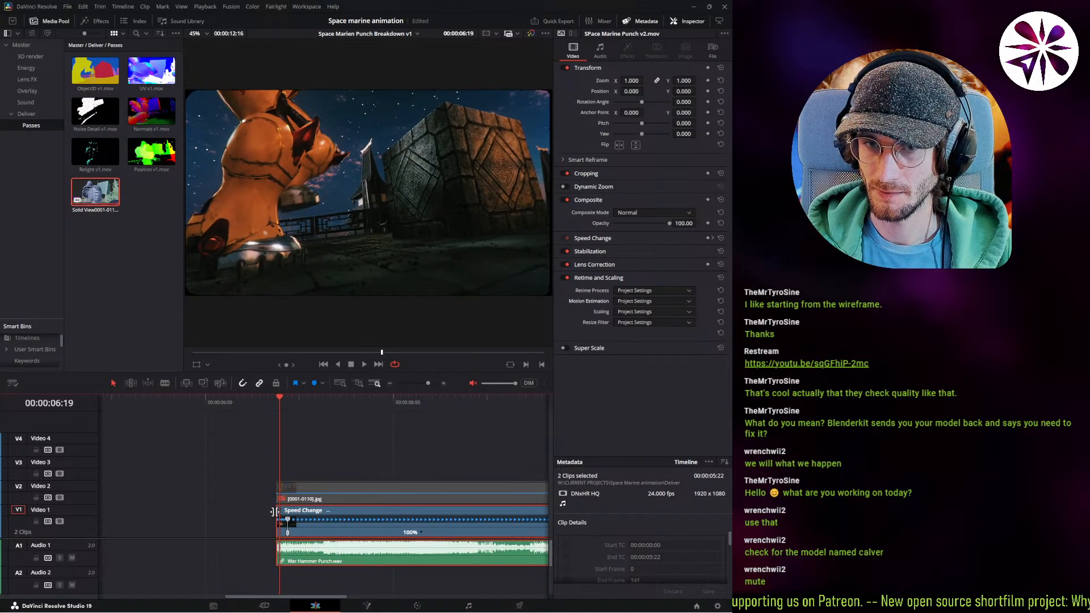
{"action": "key", "text": "Right"}
{"action": "key", "text": "Right"}
{"action": "left_click_drag", "start_coordinate": [277, 510], "coordinate": [157, 518]}
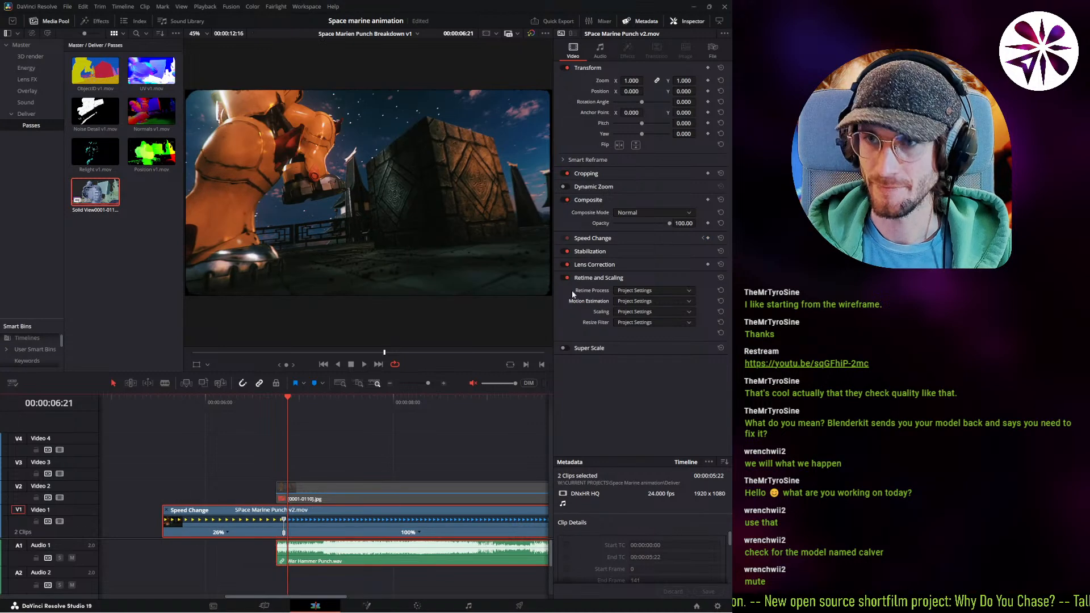
Set SPace Marine Punch v2.mov to Optical Flow retiming with Speed Warp Better motion estimation.
{"action": "left_click", "coordinate": [636, 290]}
{"action": "left_click", "coordinate": [646, 325]}
{"action": "left_click", "coordinate": [636, 301]}
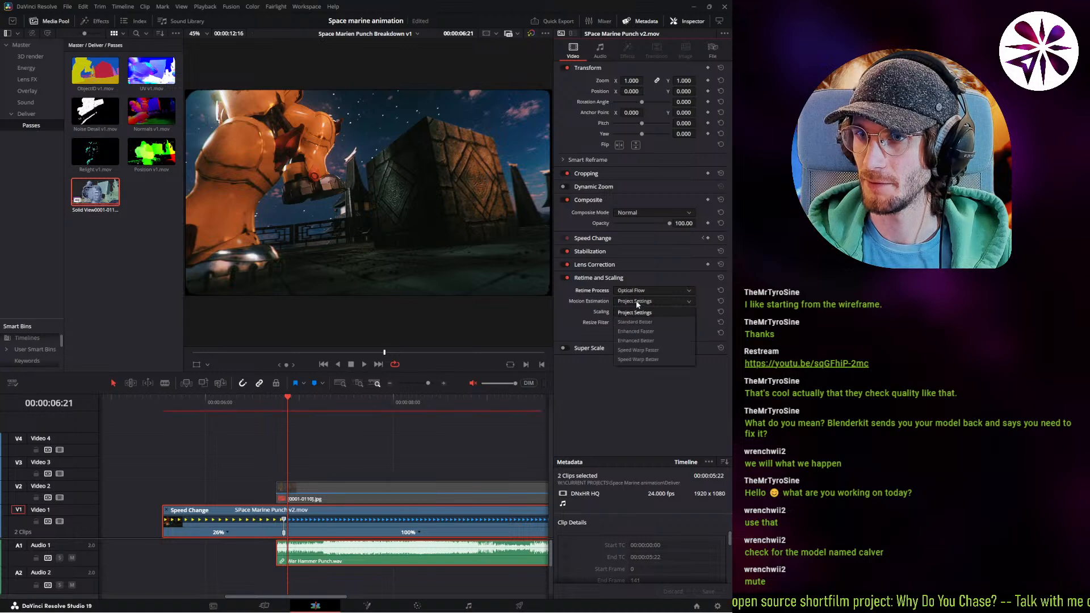
{"action": "left_click", "coordinate": [639, 359]}
Play the 26% opening of the punch clip through the speed change to check its smoothness.
{"action": "left_click_drag", "start_coordinate": [264, 404], "coordinate": [167, 423]}
{"action": "key", "text": "space"}
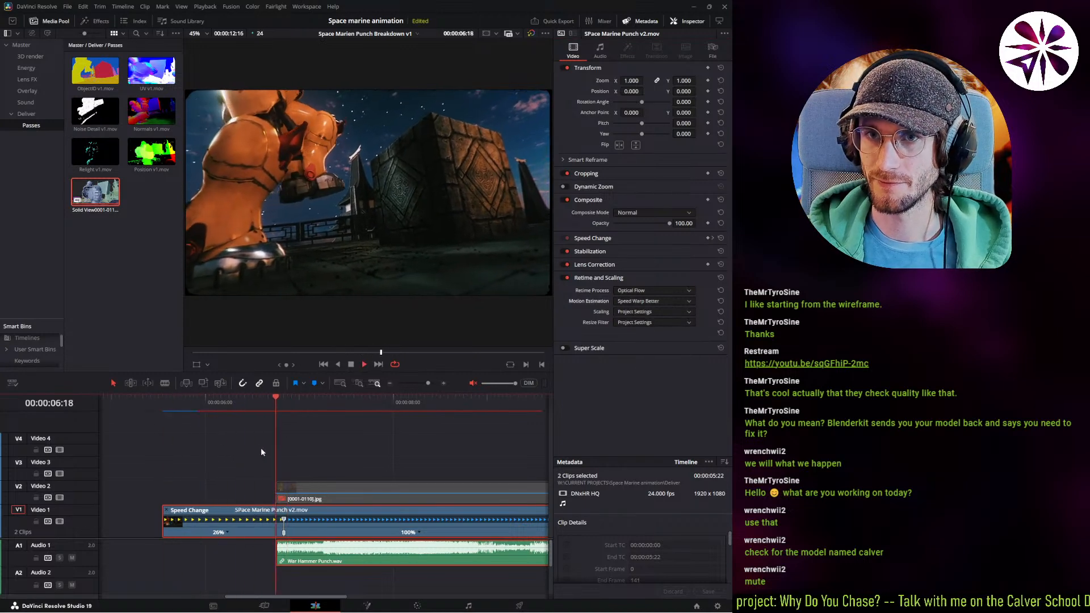
{"action": "left_click_drag", "start_coordinate": [227, 404], "coordinate": [150, 437]}
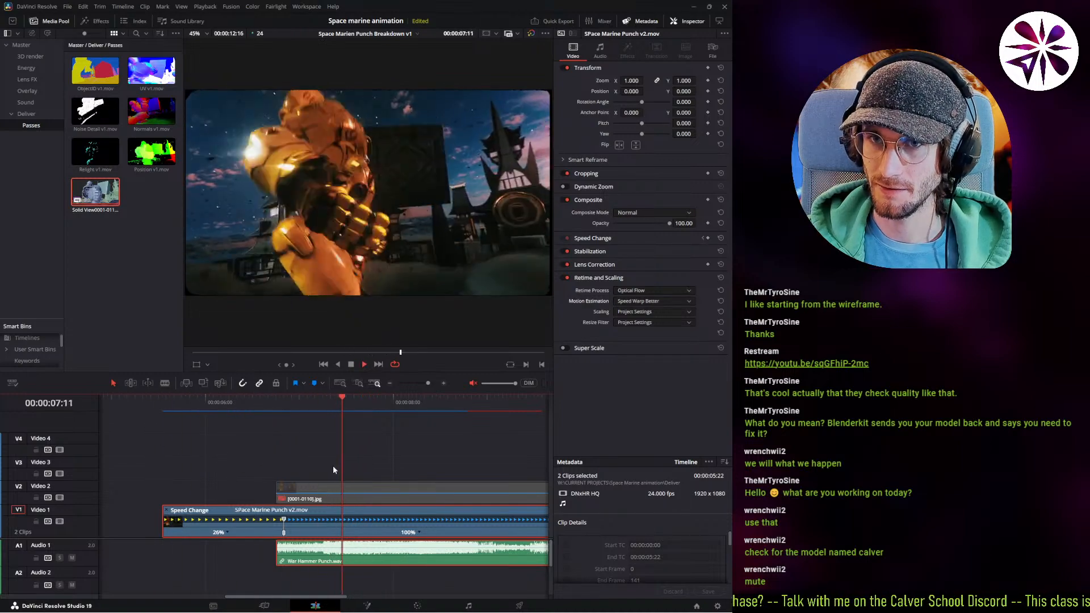
{"action": "key", "text": "space"}
Move the punch clip and its audio earlier so the clip starts right after the solid view clip.
{"action": "left_click", "coordinate": [338, 384]}
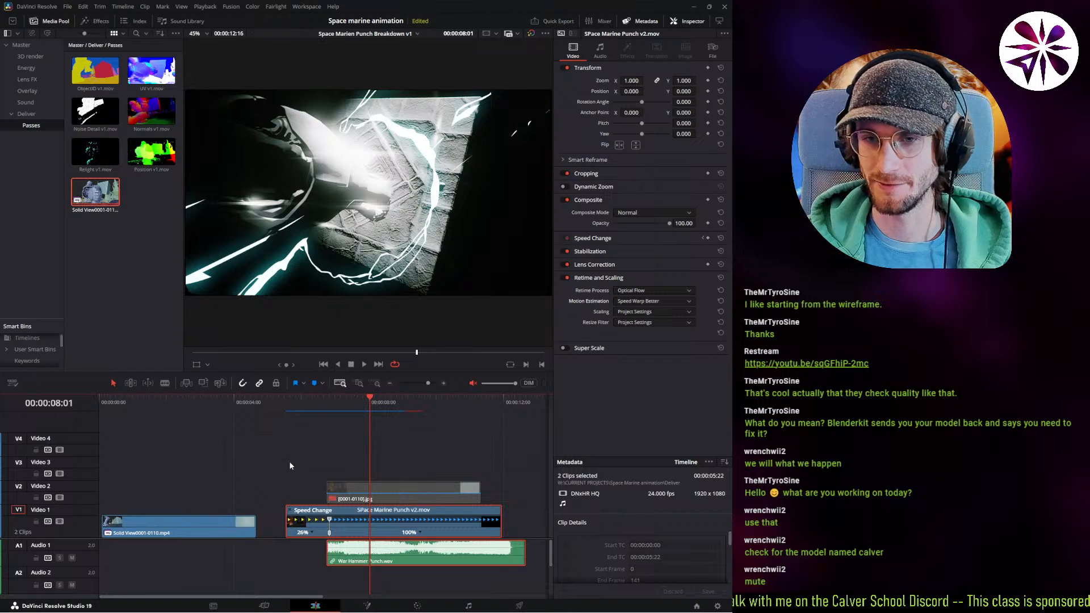
{"action": "left_click_drag", "start_coordinate": [292, 475], "coordinate": [322, 531]}
{"action": "left_click", "coordinate": [297, 558]}
{"action": "left_click", "coordinate": [337, 554]}
{"action": "left_click_drag", "start_coordinate": [283, 409], "coordinate": [256, 424]}
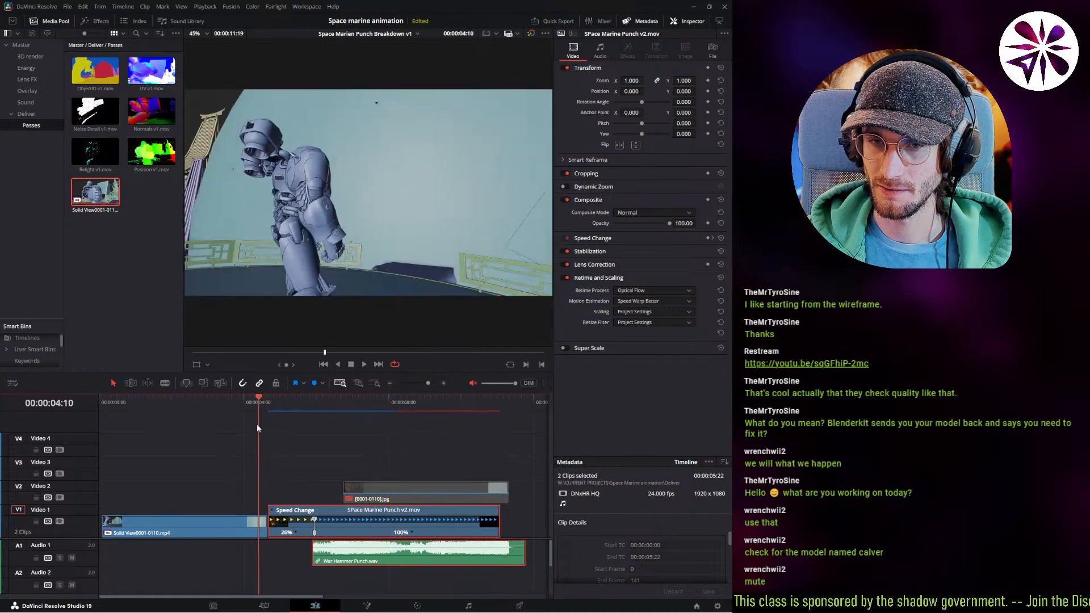
Move Solid View0001-0110.mp4 up to the Video 2 track and show its retime controls.
{"action": "left_click", "coordinate": [248, 527]}
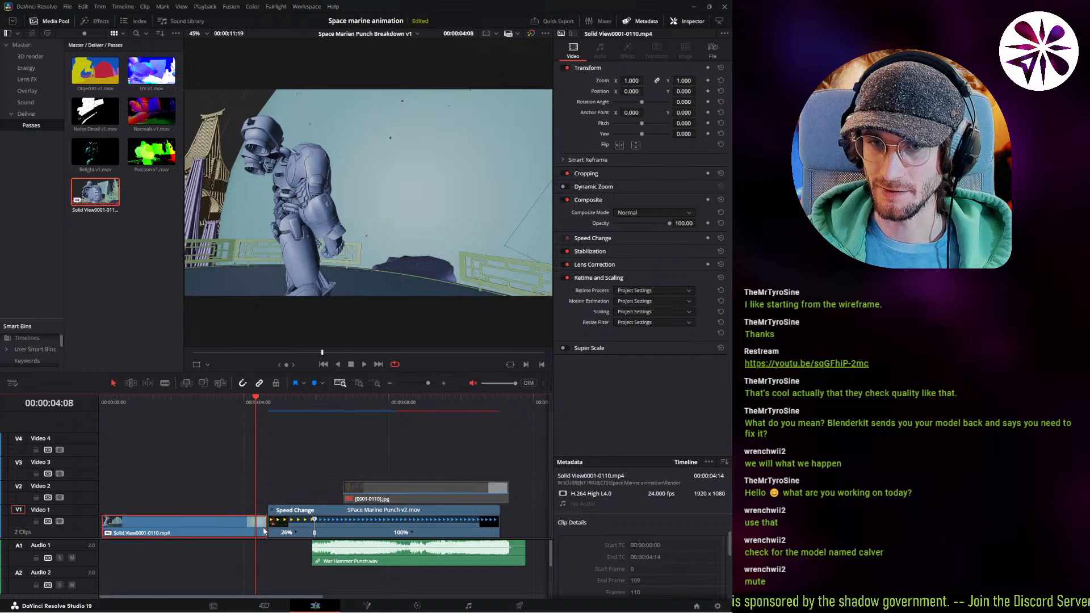
{"action": "left_click_drag", "start_coordinate": [239, 533], "coordinate": [229, 482]}
{"action": "key", "text": "ctrl+r"}
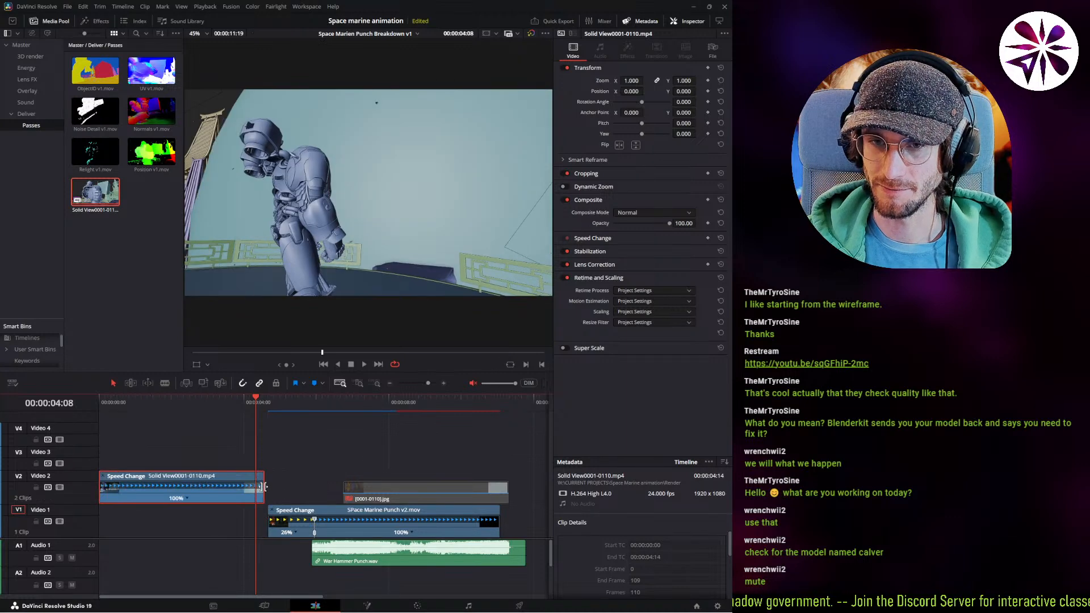
Step through the end of the solid view clip and add a speed point at 00:00:04:09.
{"action": "key", "text": "Right"}
{"action": "key", "text": "Right"}
{"action": "key", "text": "Right"}
{"action": "key", "text": "Right"}
{"action": "key", "text": "Right"}
{"action": "key", "text": "Right"}
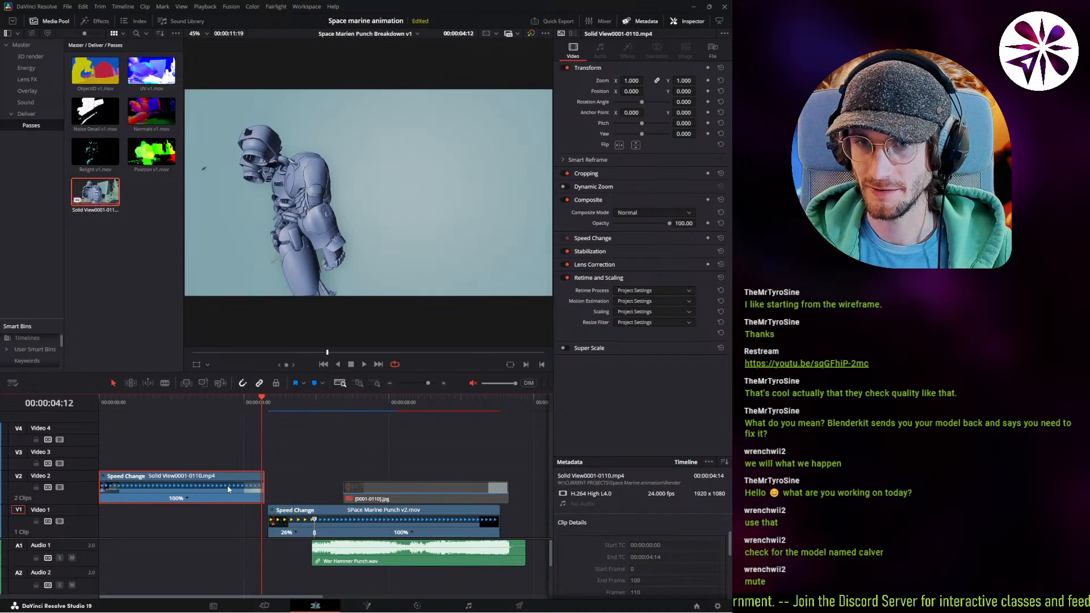
{"action": "key", "text": "Left"}
{"action": "key", "text": "Left"}
{"action": "key", "text": "Left"}
{"action": "key", "text": "Left"}
{"action": "key", "text": "Left"}
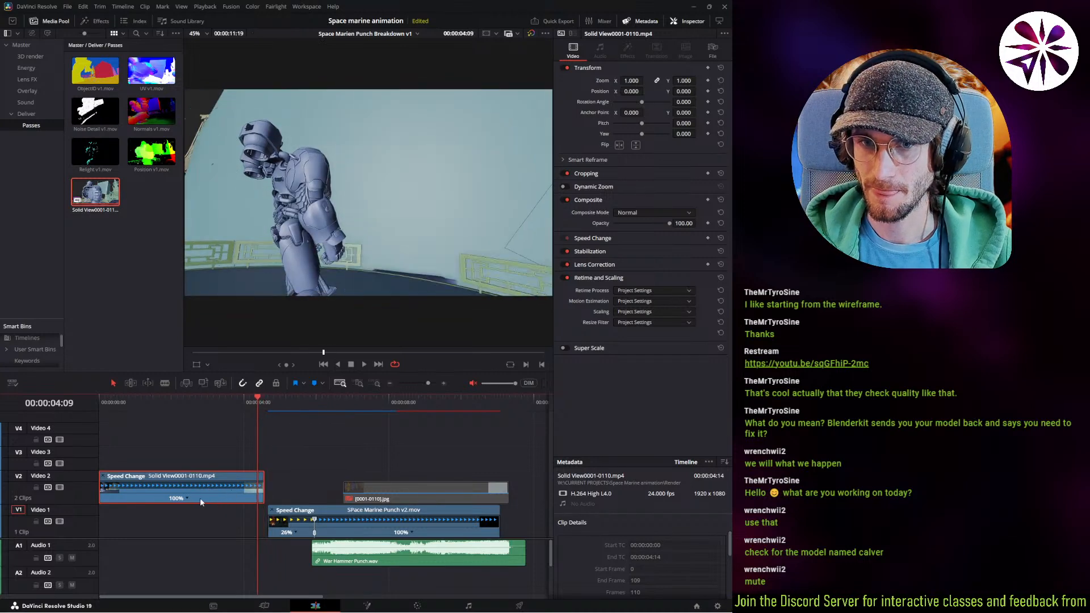
{"action": "left_click", "coordinate": [187, 499]}
{"action": "left_click", "coordinate": [205, 512]}
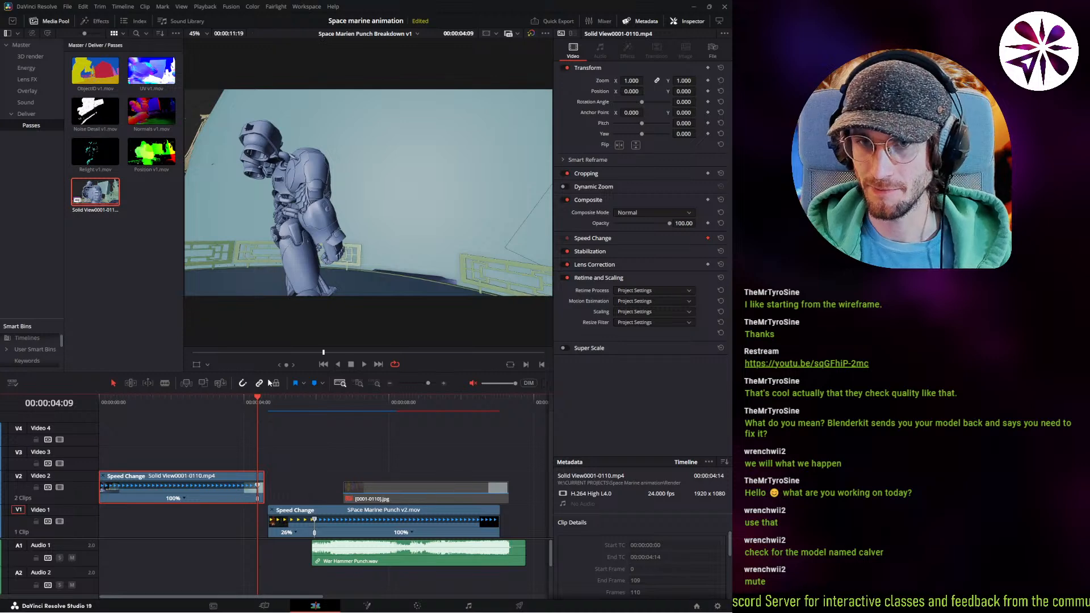
Stretch the solid view clip's closing speed segment later to 21% so it overlaps the punch clip.
{"action": "left_click", "coordinate": [358, 383]}
{"action": "left_click", "coordinate": [376, 384]}
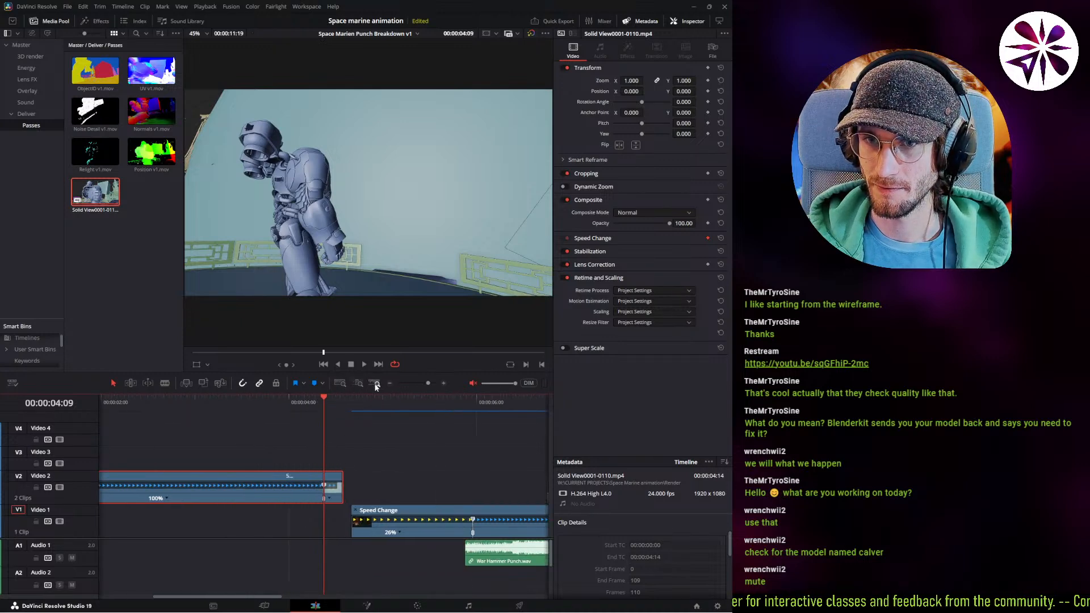
{"action": "scroll", "coordinate": [291, 454], "scroll_direction": "right", "scroll_amount": 4}
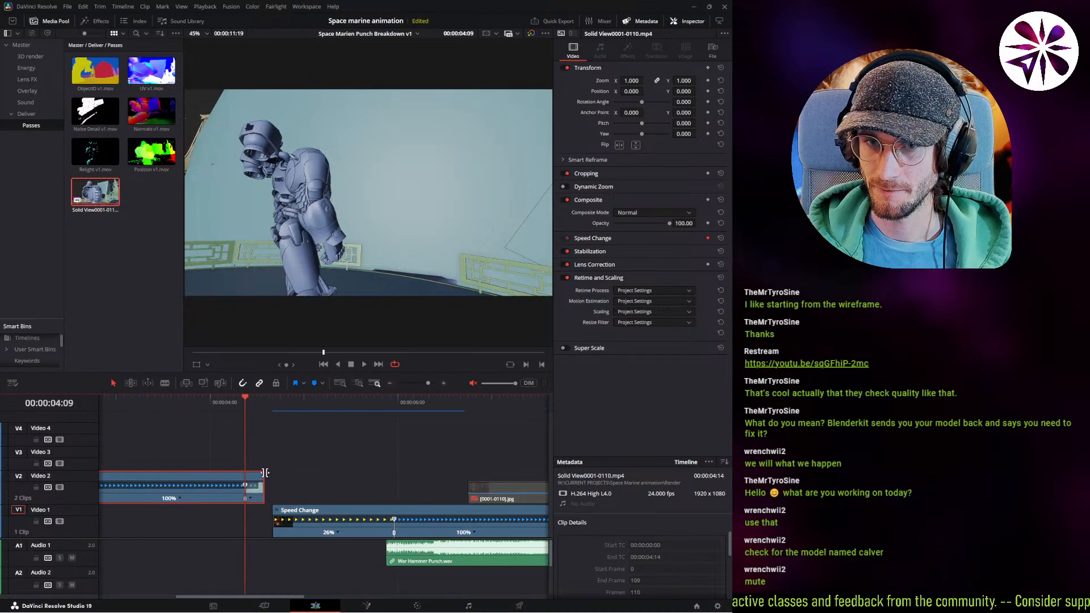
{"action": "left_click_drag", "start_coordinate": [265, 476], "coordinate": [327, 477]}
Play and step through the slowed ending of the solid view clip to check its frames.
{"action": "key", "text": "space"}
{"action": "key", "text": "Left"}
{"action": "key", "text": "Left"}
{"action": "key", "text": "Left"}
{"action": "key", "text": "Left"}
{"action": "key", "text": "Left"}
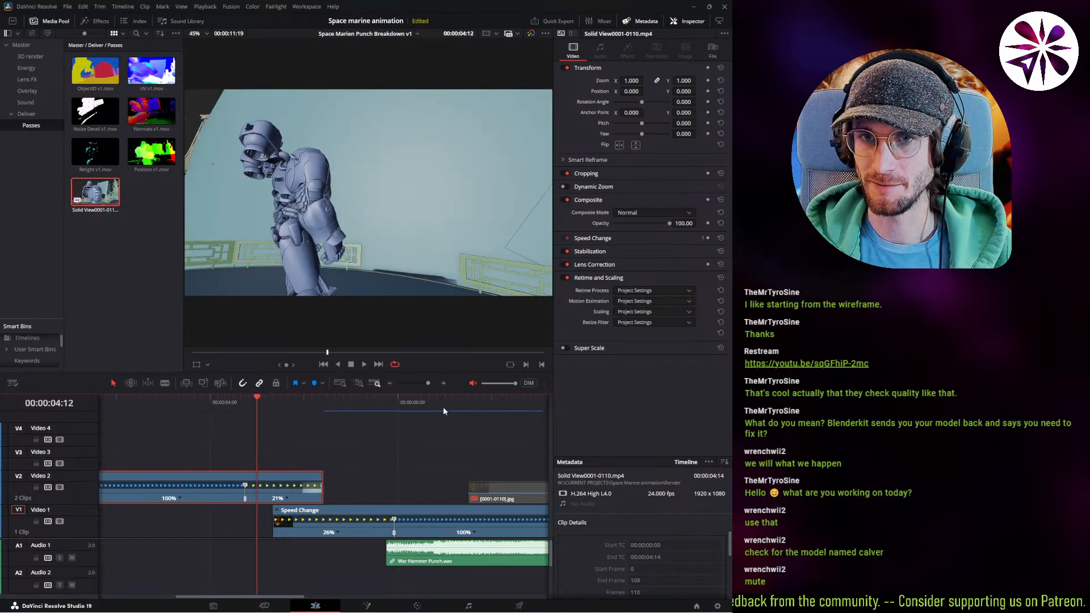
{"action": "key", "text": "Right"}
Set the solid view clip's retime process to Optical Flow with Speed Warp Better motion estimation.
{"action": "left_click", "coordinate": [653, 290]}
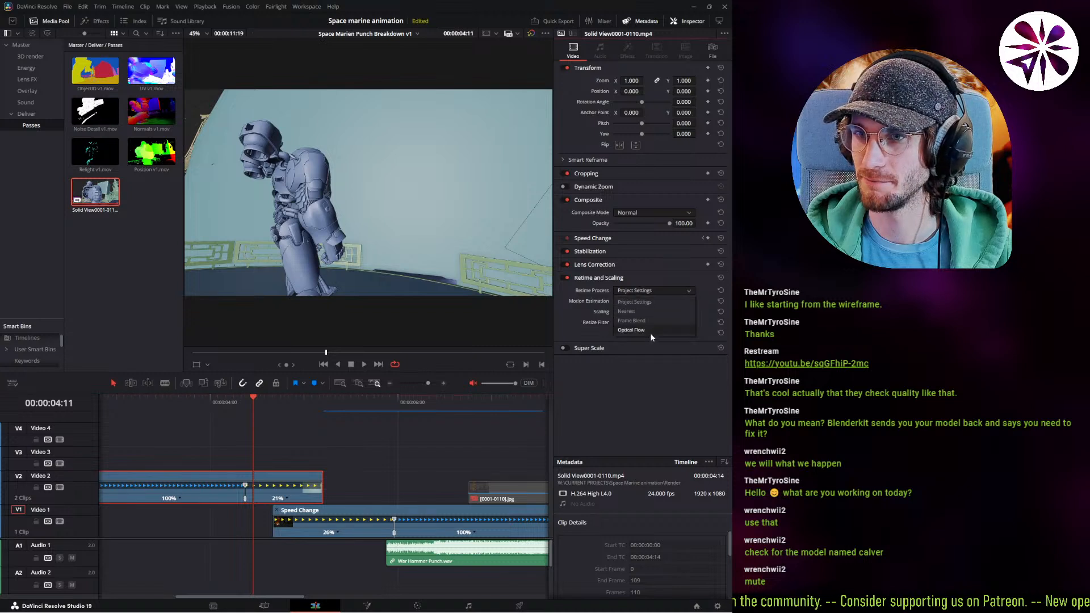
{"action": "left_click", "coordinate": [649, 333]}
{"action": "left_click", "coordinate": [627, 304]}
{"action": "left_click", "coordinate": [633, 358]}
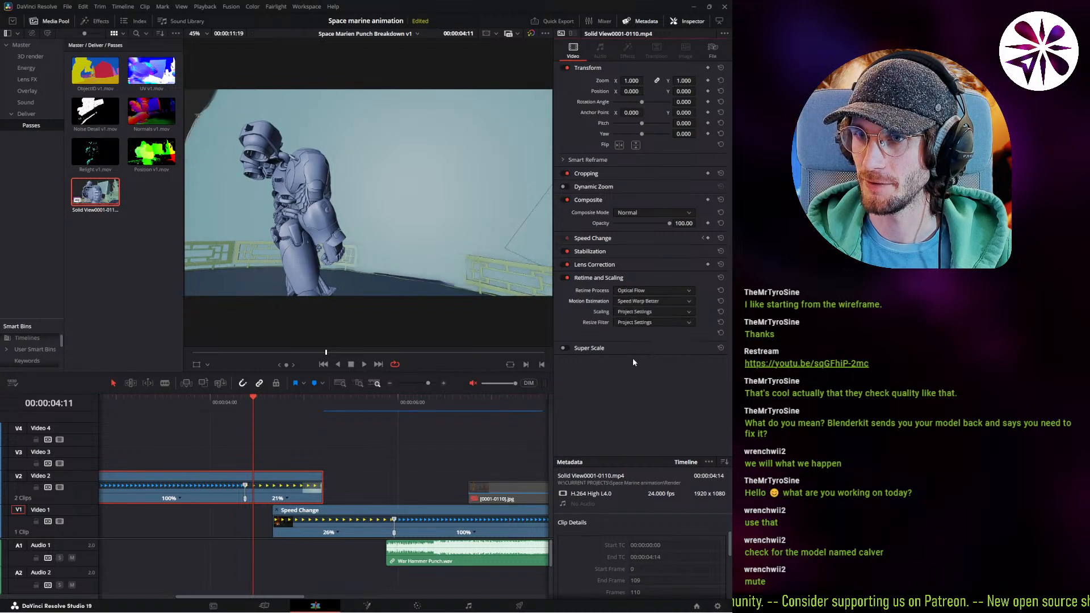
Step through and play the slowed ending of the solid view clip into the punch clip to check its frames.
{"action": "key", "text": "Right"}
{"action": "key", "text": "Right"}
{"action": "key", "text": "Right"}
{"action": "key", "text": "Right"}
{"action": "key", "text": "Right"}
{"action": "key", "text": "Right"}
{"action": "key", "text": "Right"}
{"action": "key", "text": "Right"}
{"action": "key", "text": "Right"}
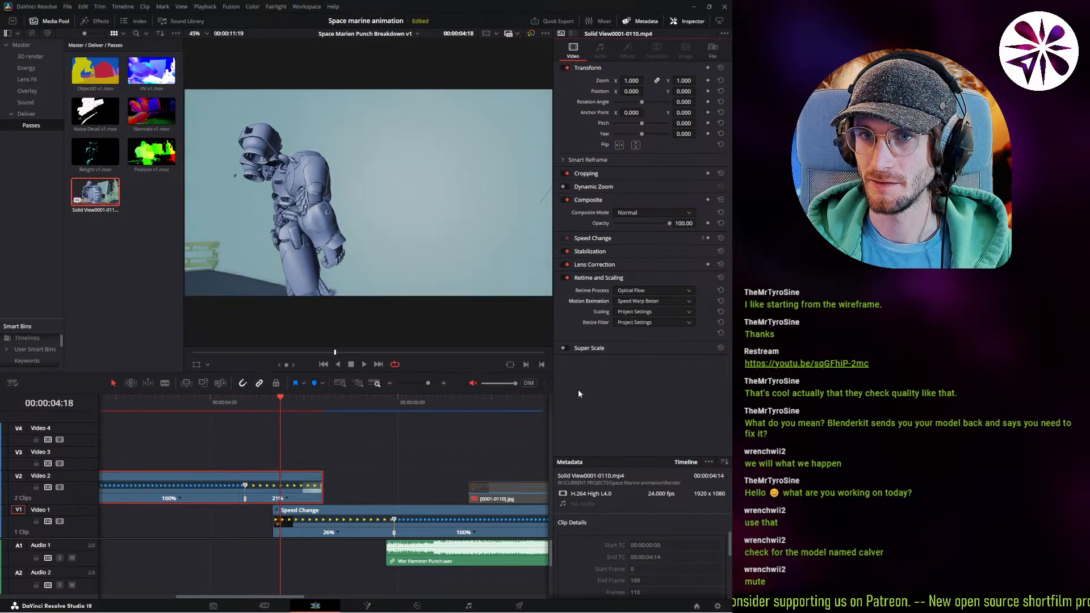
{"action": "key", "text": "Right"}
{"action": "key", "text": "Right"}
{"action": "key", "text": "Right"}
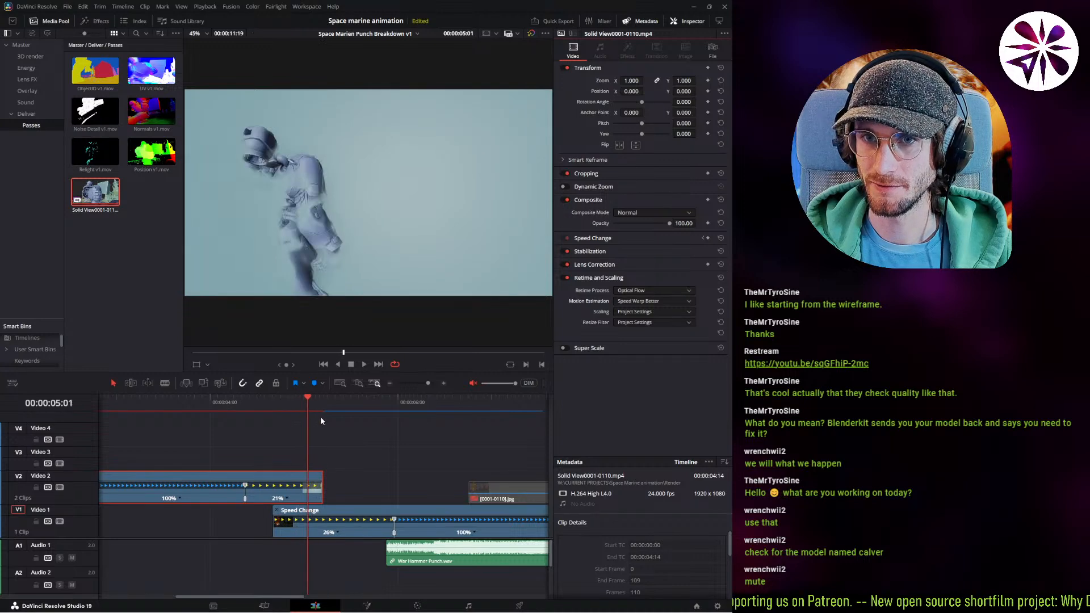
{"action": "key", "text": "Left"}
{"action": "key", "text": "Left"}
{"action": "key", "text": "Left"}
{"action": "key", "text": "Right"}
{"action": "key", "text": "Right"}
{"action": "key", "text": "Right"}
{"action": "key", "text": "Right"}
{"action": "key", "text": "Left"}
{"action": "key", "text": "Left"}
{"action": "key", "text": "Left"}
{"action": "key", "text": "Left"}
{"action": "key", "text": "Left"}
{"action": "key", "text": "Left"}
{"action": "key", "text": "Left"}
{"action": "key", "text": "Left"}
{"action": "key", "text": "Left"}
{"action": "key", "text": "Left"}
{"action": "key", "text": "Left"}
{"action": "key", "text": "Left"}
{"action": "key", "text": "Left"}
{"action": "key", "text": "Left"}
{"action": "key", "text": "Left"}
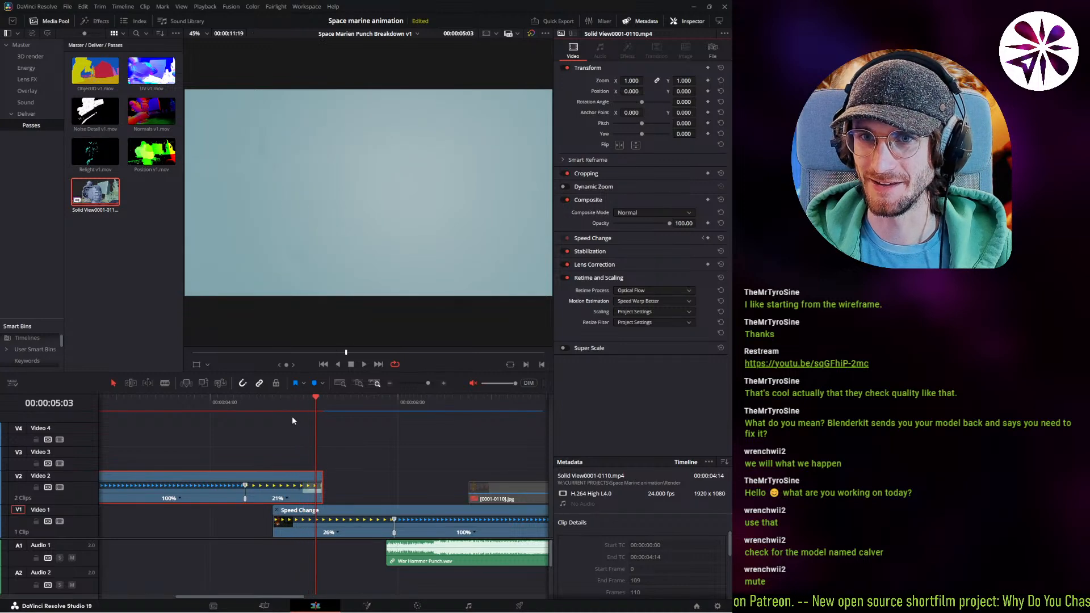
{"action": "key", "text": "space"}
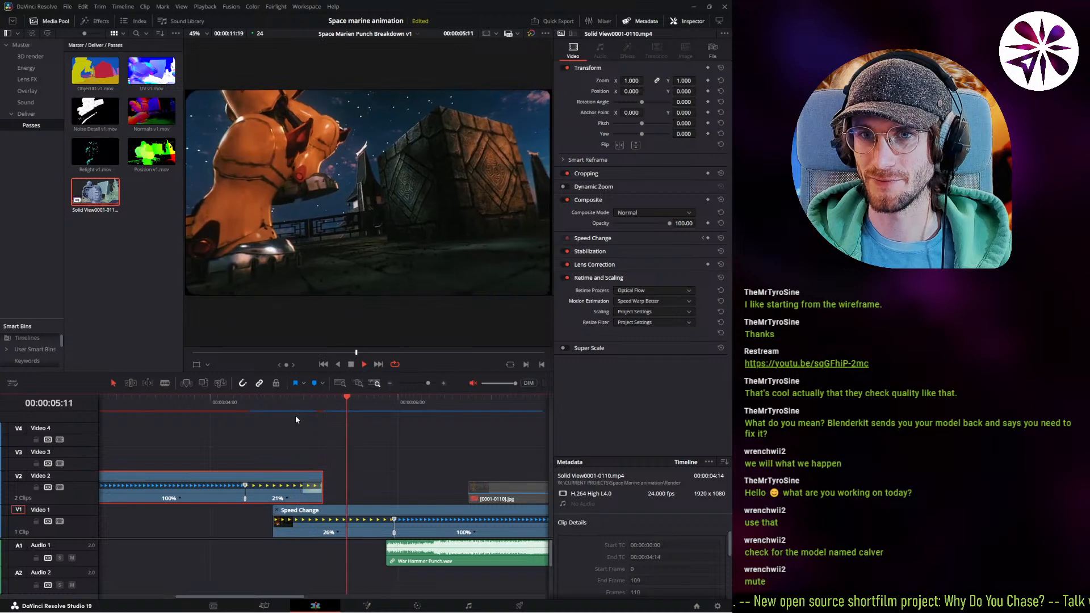
{"action": "key", "text": "space"}
Place the solid view clip on Video 1 and butt the punch clip and its accompanying clips against its end, playing the cut.
{"action": "left_click", "coordinate": [339, 384]}
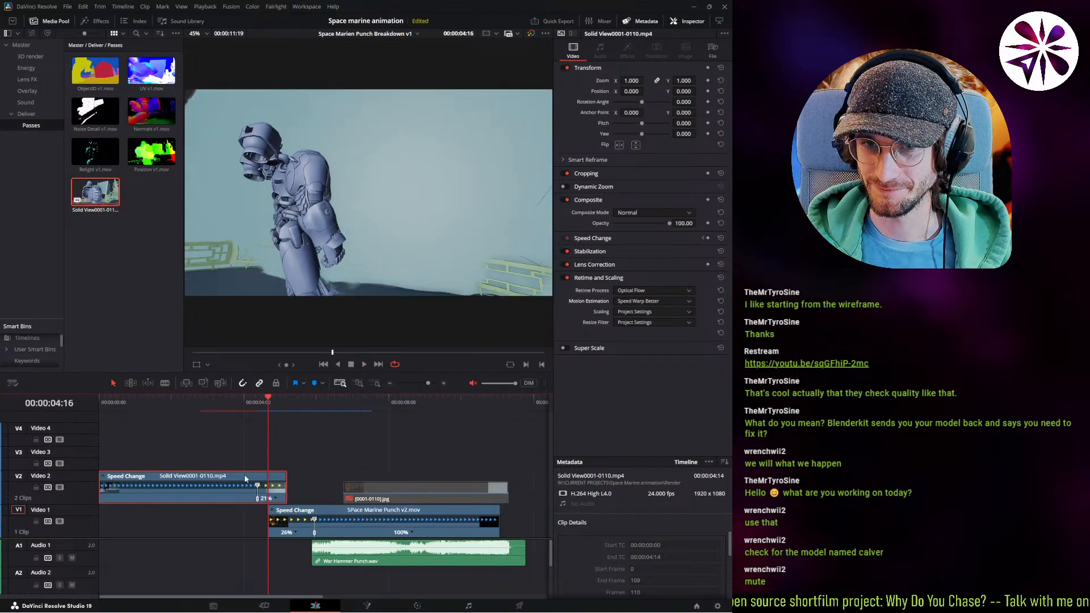
{"action": "key", "text": "y"}
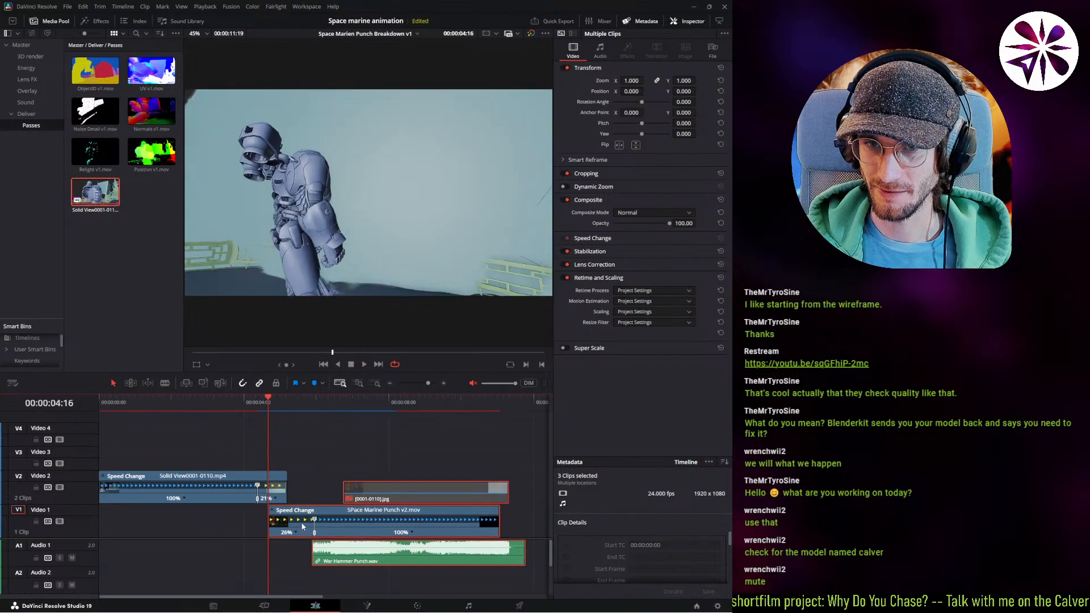
{"action": "left_click_drag", "start_coordinate": [303, 526], "coordinate": [279, 531]}
{"action": "key", "text": "ctrl+a"}
{"action": "key", "text": "space"}
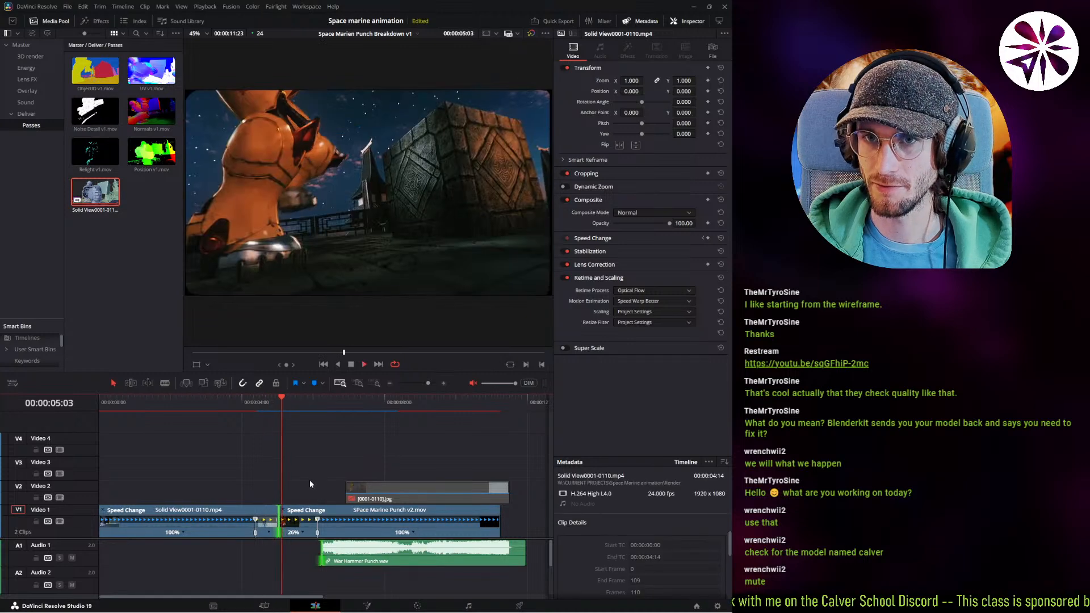
{"action": "left_click", "coordinate": [278, 404]}
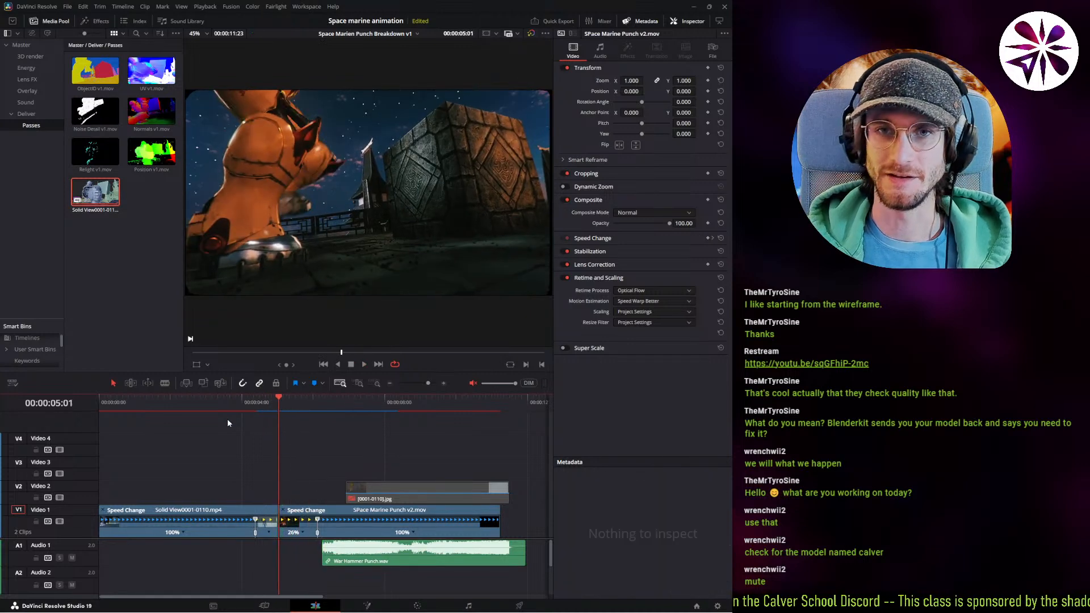
Browse the effects and video transitions for something to use between the two clips.
{"action": "left_click", "coordinate": [94, 21]}
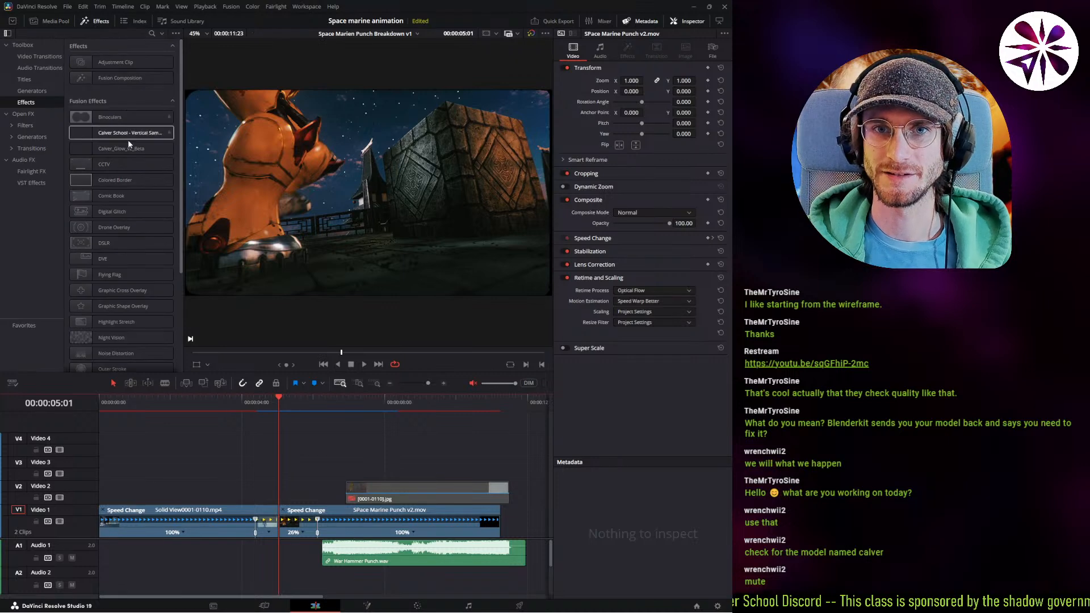
{"action": "scroll", "coordinate": [120, 180], "scroll_direction": "down", "scroll_amount": 5}
{"action": "scroll", "coordinate": [114, 273], "scroll_direction": "up", "scroll_amount": 1}
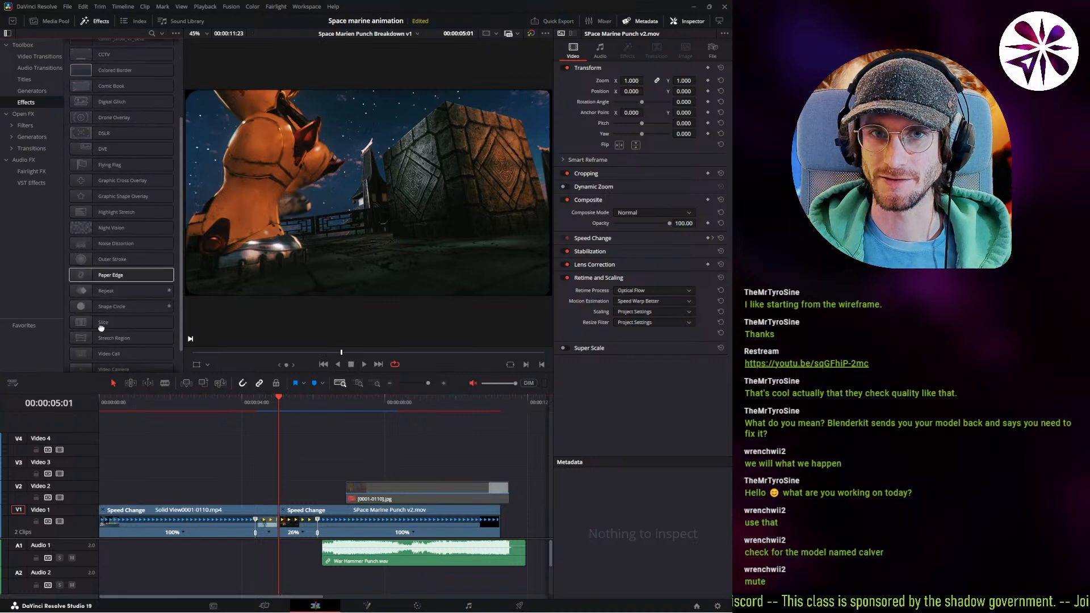
{"action": "left_click", "coordinate": [40, 57]}
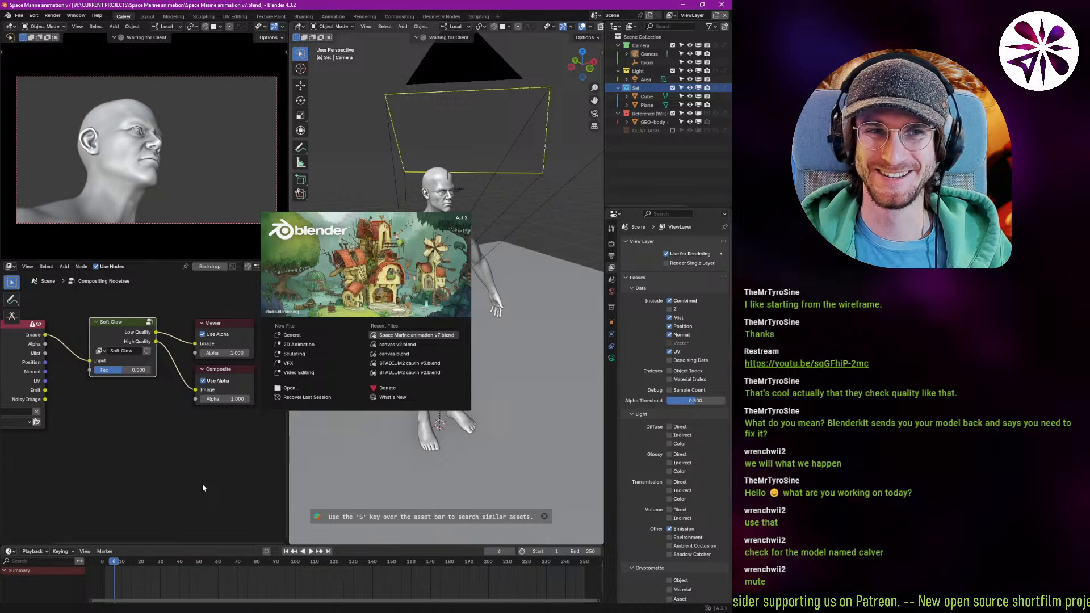
{"action": "key", "text": "alt+Tab"}
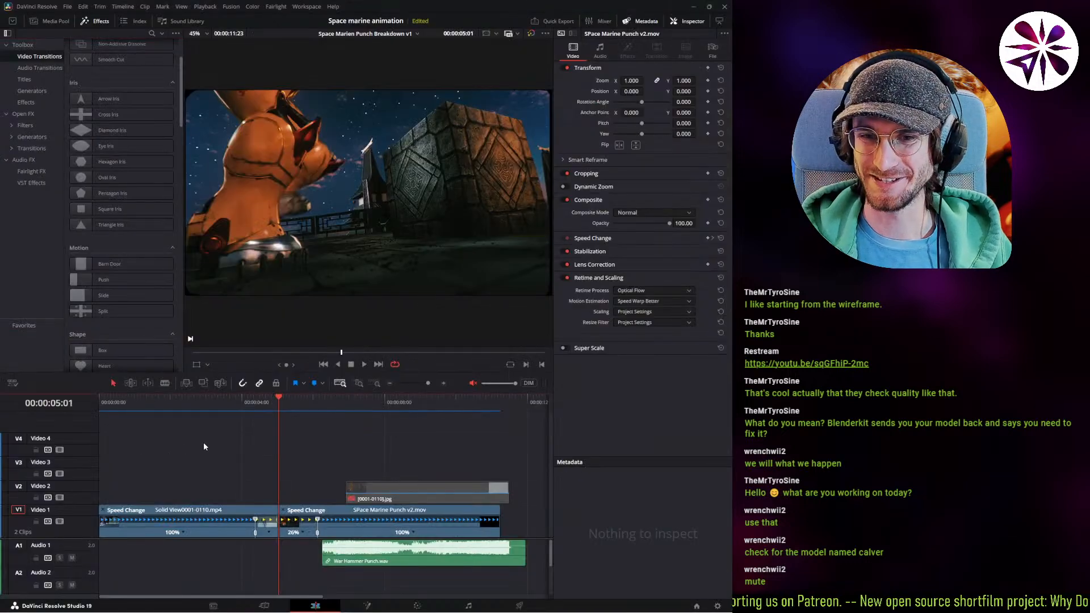
Replay the cut, search the video transitions for "gli", and apply Glitch between the solid view and punch clips.
{"action": "left_click_drag", "start_coordinate": [278, 413], "coordinate": [259, 414]}
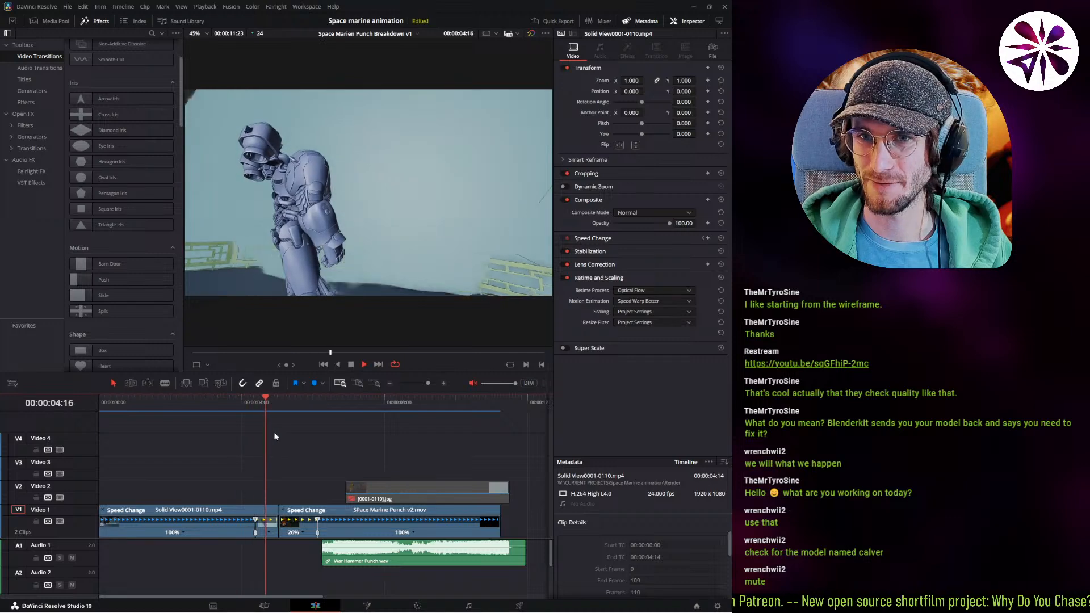
{"action": "key", "text": "space"}
{"action": "left_click", "coordinate": [287, 407]}
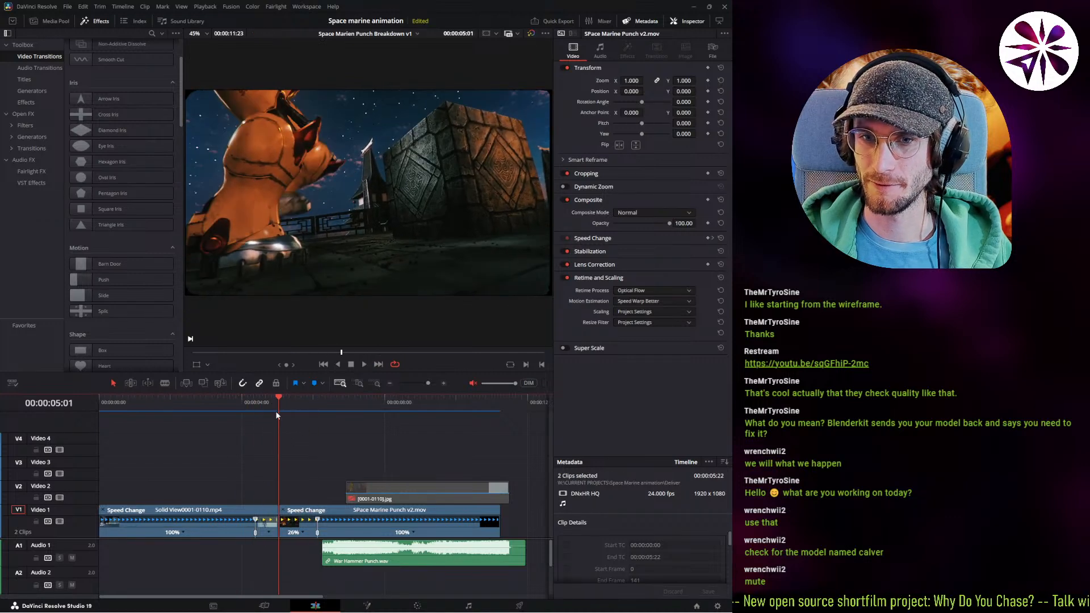
{"action": "left_click", "coordinate": [151, 33]}
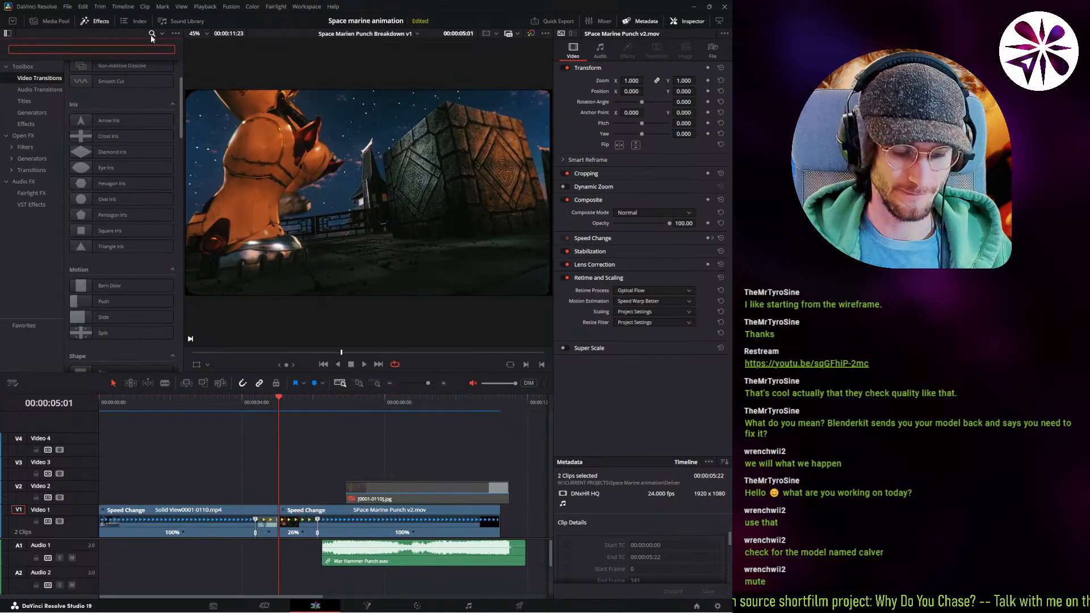
{"action": "type", "text": "gli"}
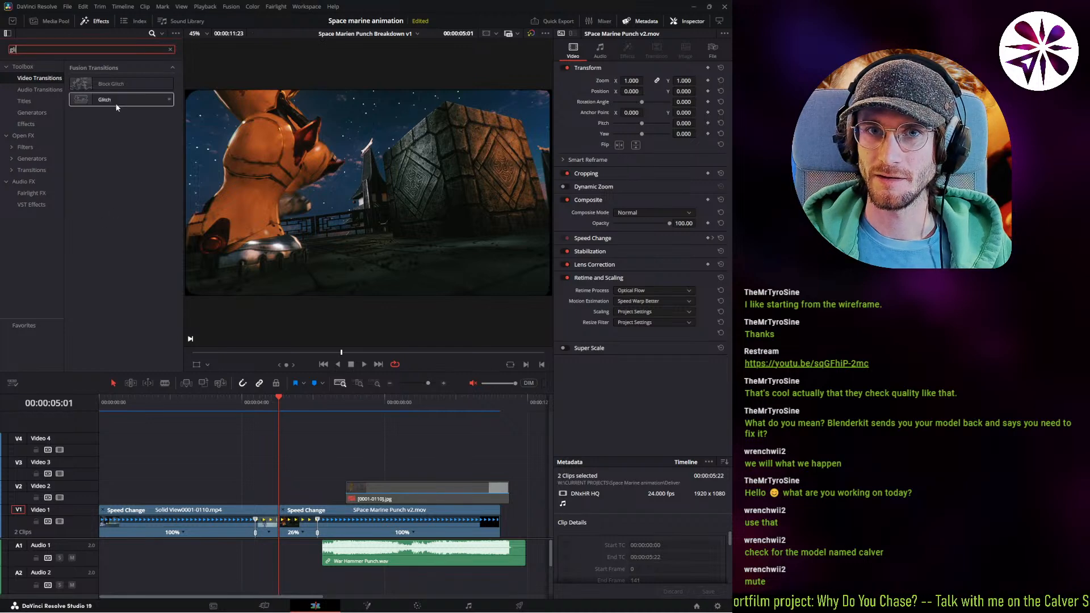
{"action": "left_click_drag", "start_coordinate": [105, 99], "coordinate": [278, 515]}
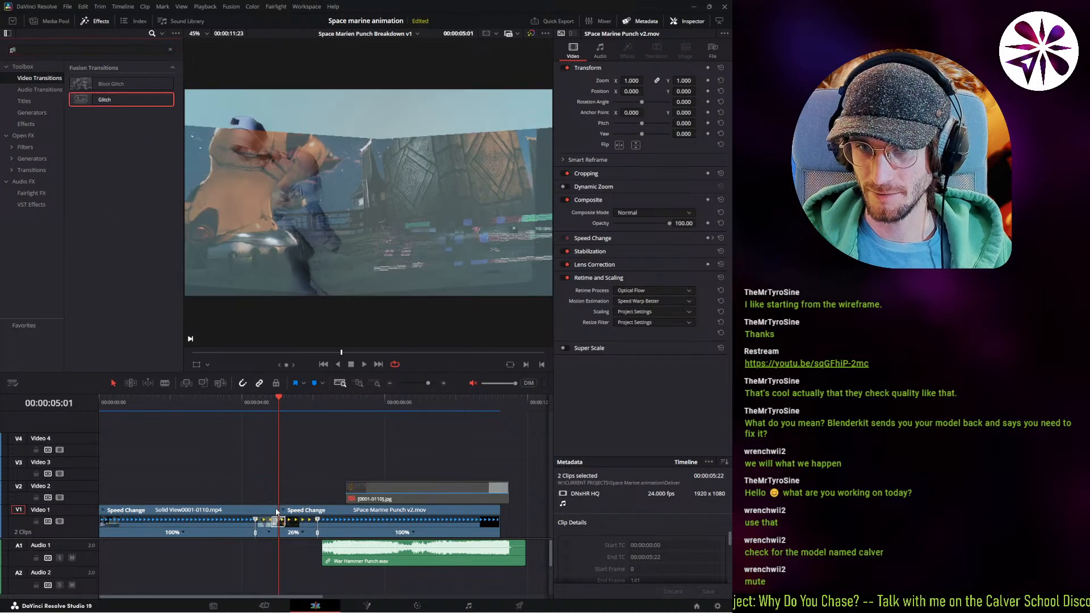
Play the timeline through the Glitch transition, including once from the beginning.
{"action": "left_click_drag", "start_coordinate": [276, 405], "coordinate": [259, 410]}
{"action": "key", "text": "space"}
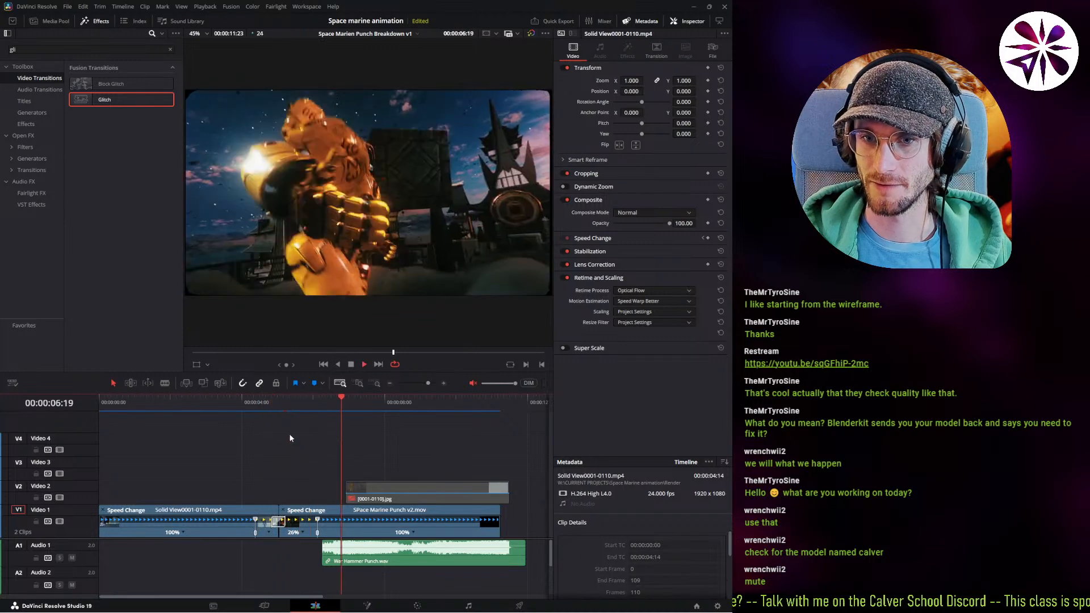
{"action": "left_click", "coordinate": [261, 405]}
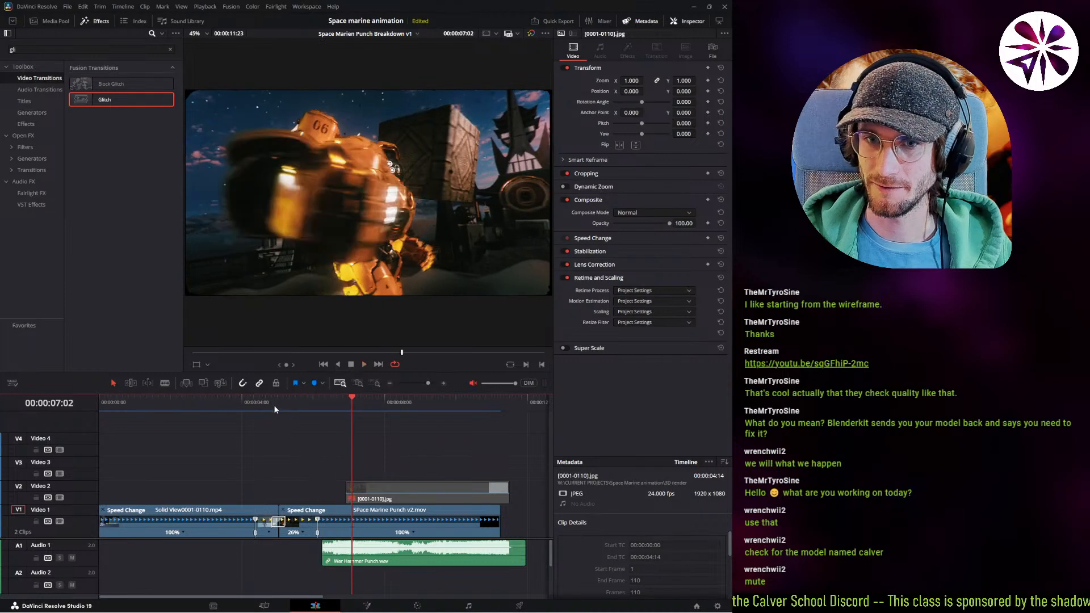
{"action": "left_click_drag", "start_coordinate": [274, 405], "coordinate": [83, 441]}
{"action": "key", "text": "space"}
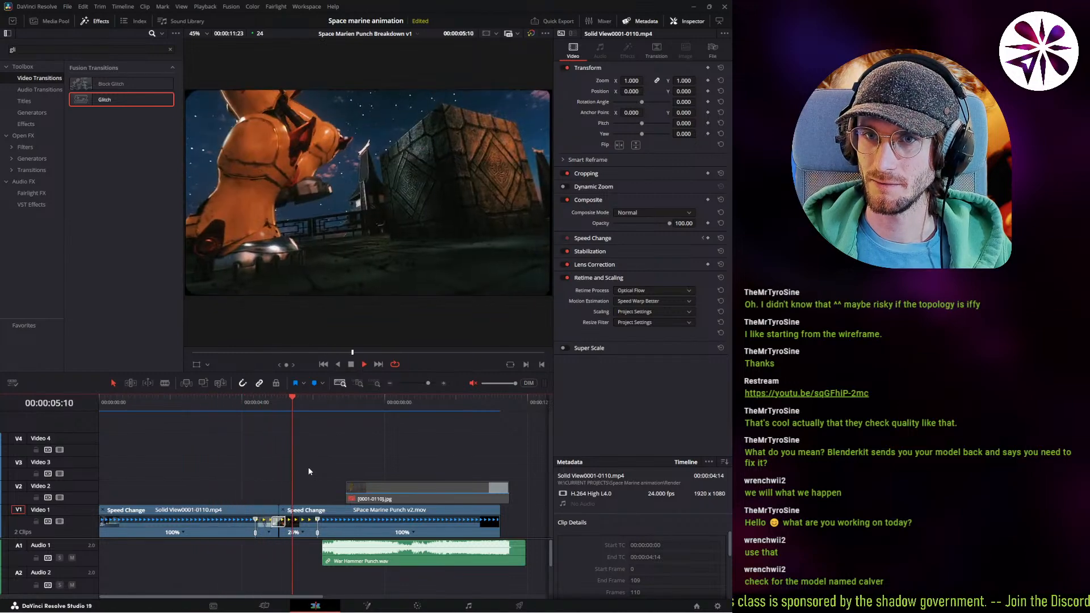
{"action": "key", "text": "space"}
{"action": "left_click", "coordinate": [280, 404]}
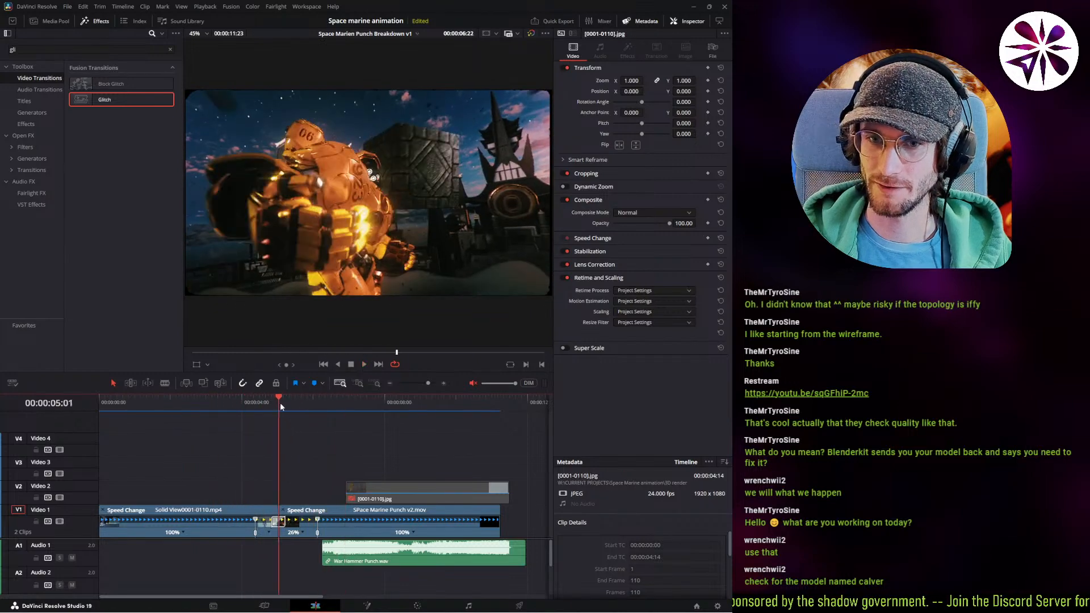
Try moving the solid view clip's speed point and shifting the punch clip group earlier over its ending, undoing both edits.
{"action": "left_click_drag", "start_coordinate": [280, 406], "coordinate": [251, 407]}
{"action": "left_click", "coordinate": [358, 384]}
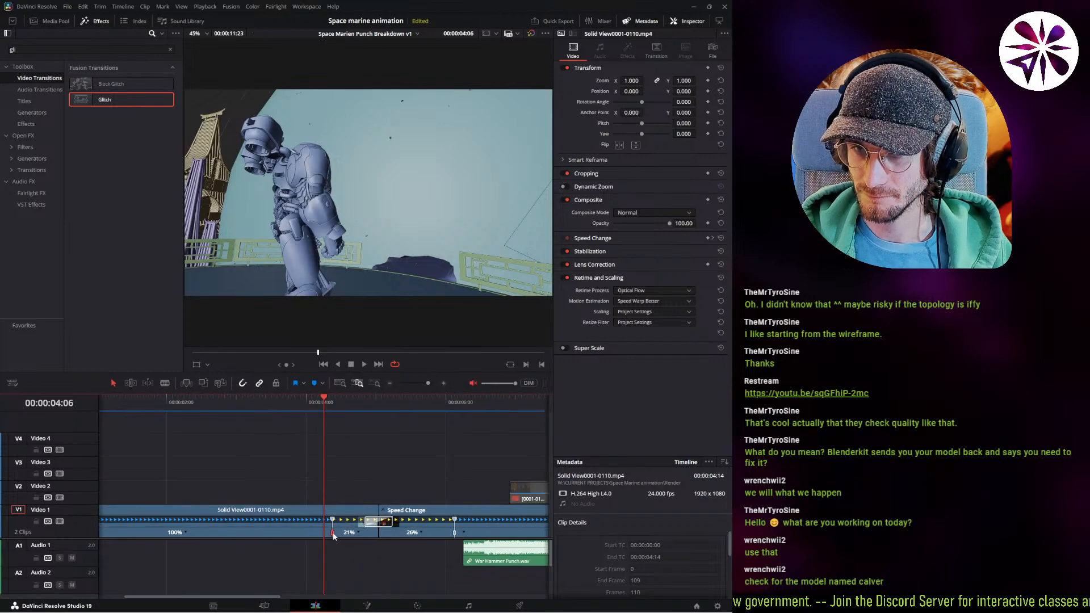
{"action": "left_click_drag", "start_coordinate": [333, 533], "coordinate": [339, 536]}
{"action": "key", "text": "ctrl+z"}
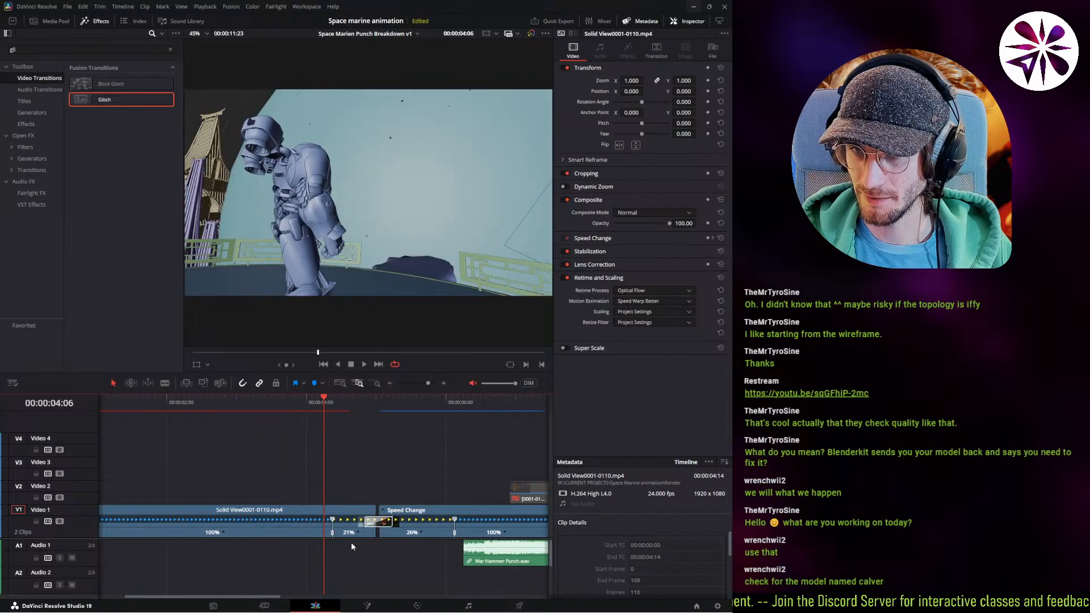
{"action": "left_click_drag", "start_coordinate": [496, 509], "coordinate": [459, 519]}
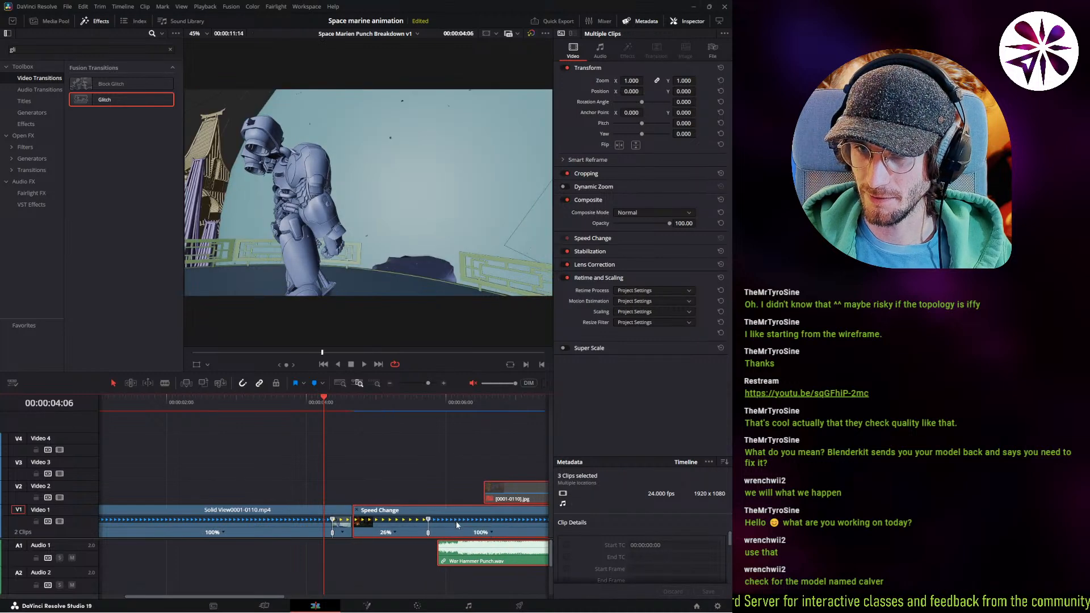
{"action": "key", "text": "ctrl+z"}
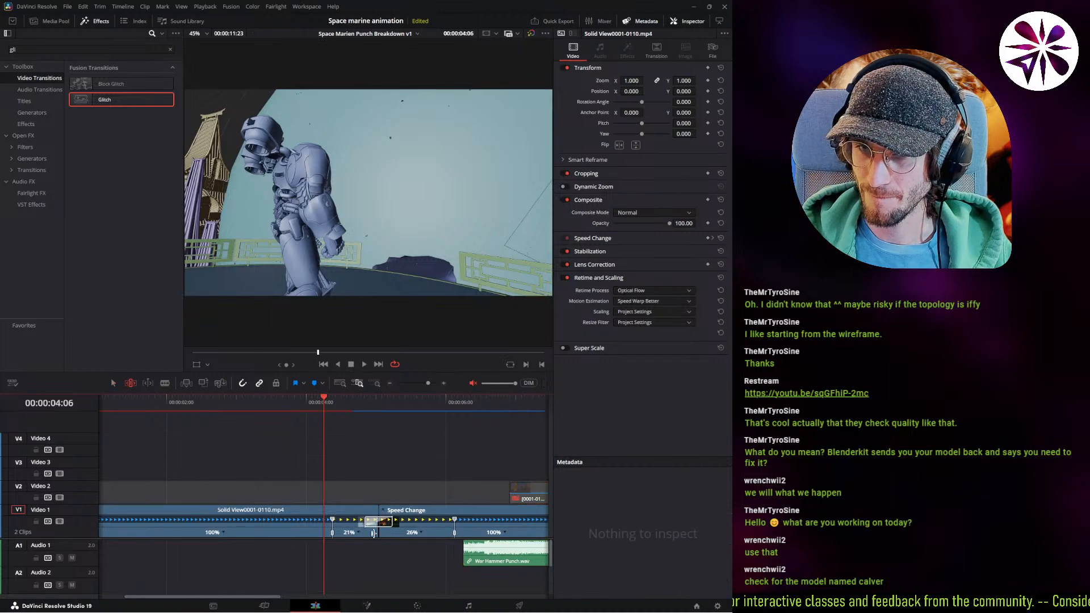
Try ripple-trimming the end of the solid view clip earlier, play the shortened transition, and undo the trim.
{"action": "left_click_drag", "start_coordinate": [373, 533], "coordinate": [348, 532]}
{"action": "key", "text": "space"}
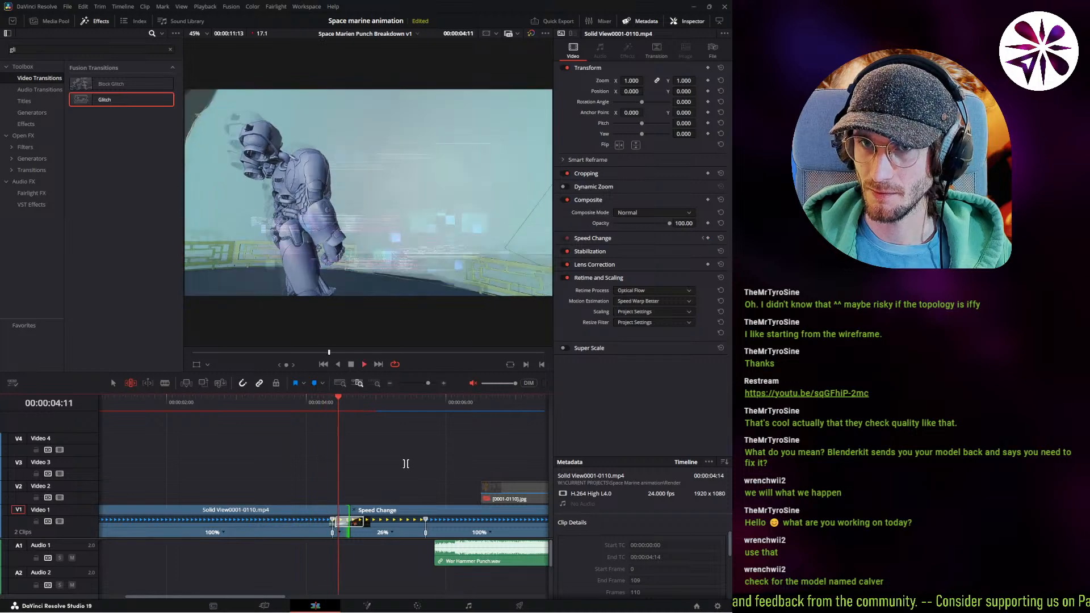
{"action": "key", "text": "space"}
{"action": "key", "text": "ctrl+z"}
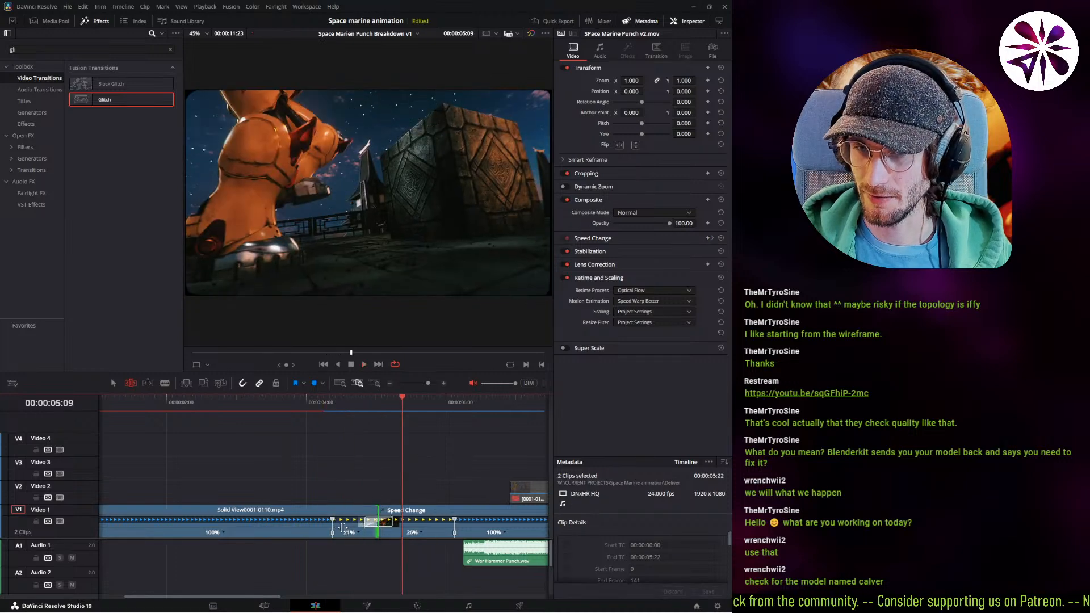
Move the solid view clip's speed point slightly later, keeping the closing segment at 21%, and step through the slowed frames.
{"action": "left_click", "coordinate": [336, 406]}
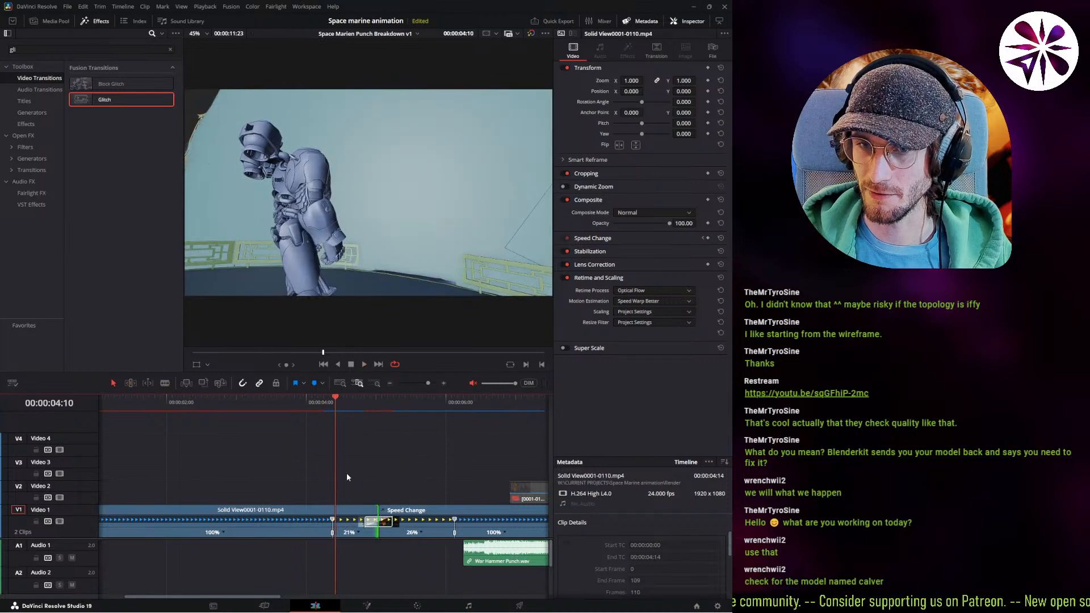
{"action": "mouse_move", "coordinate": [331, 531]}
{"action": "left_mouse_down"}
{"action": "mouse_move", "coordinate": [367, 522]}
{"action": "mouse_move", "coordinate": [341, 534]}
{"action": "left_mouse_up"}
{"action": "key", "text": "Right"}
{"action": "key", "text": "Right"}
{"action": "key", "text": "Right"}
{"action": "key", "text": "Right"}
{"action": "key", "text": "Right"}
{"action": "key", "text": "Right"}
{"action": "key", "text": "Right"}
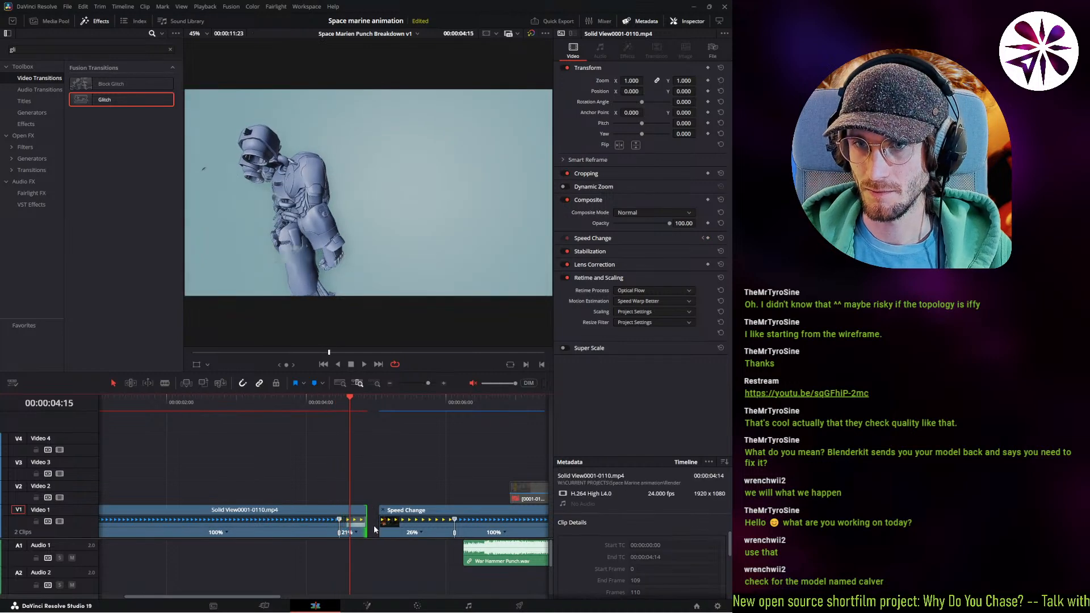
Close the gap between the solid view and punch clips and apply the Glitch transition at their cut.
{"action": "left_click_drag", "start_coordinate": [424, 469], "coordinate": [378, 515]}
{"action": "key", "text": "Right"}
{"action": "key", "text": "Left"}
{"action": "left_click", "coordinate": [369, 521]}
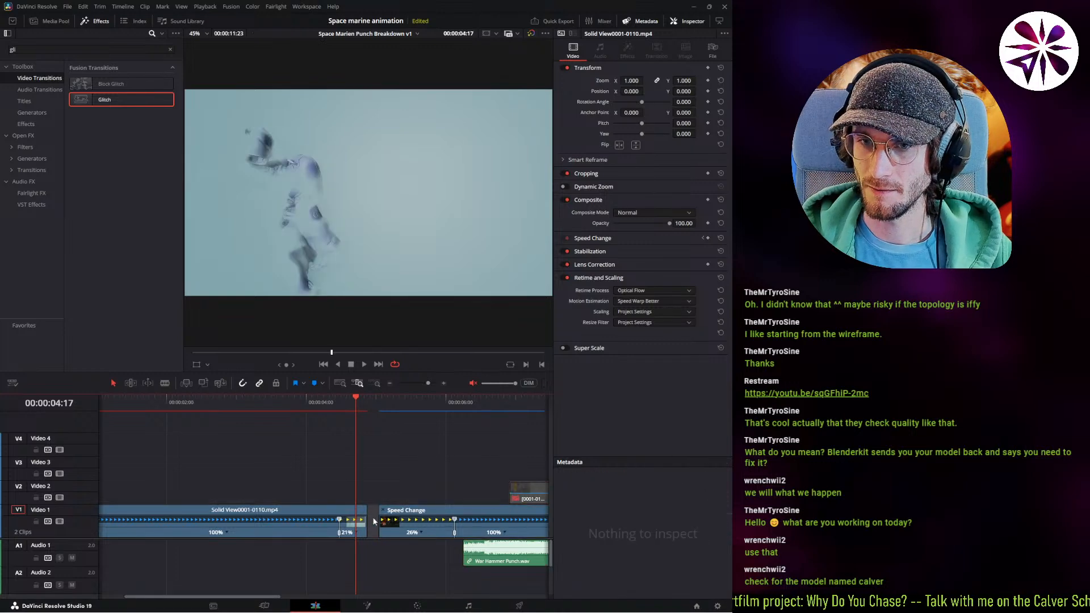
{"action": "key", "text": "Delete"}
{"action": "left_click_drag", "start_coordinate": [105, 99], "coordinate": [367, 522]}
{"action": "left_click", "coordinate": [366, 522]}
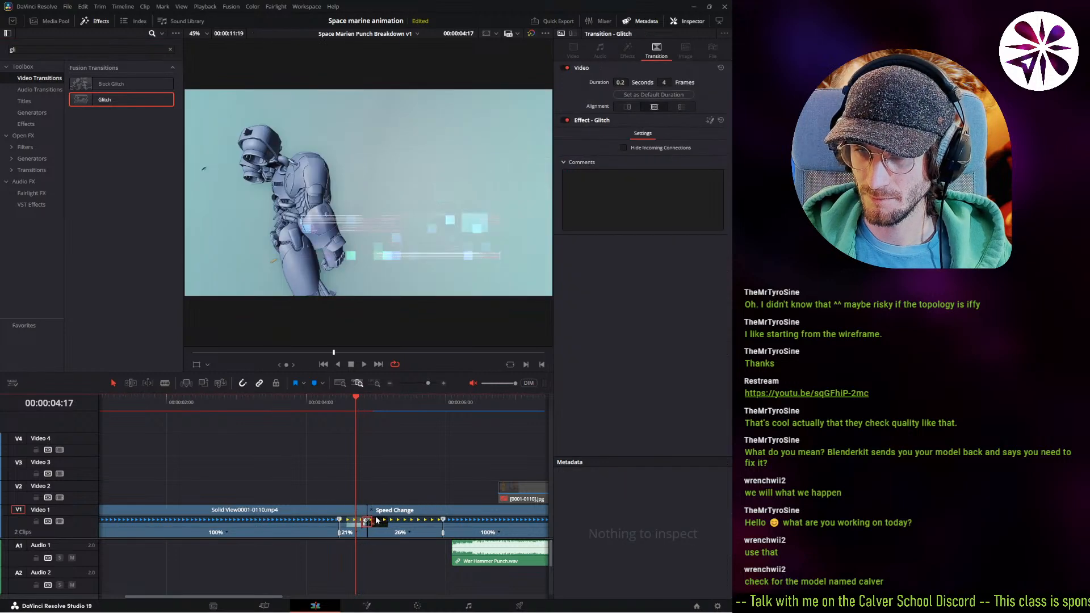
Step and play through the Glitch transition between the solid view and punch clips to check it.
{"action": "key", "text": "Right"}
{"action": "key", "text": "Right"}
{"action": "key", "text": "Right"}
{"action": "key", "text": "Right"}
{"action": "key", "text": "Right"}
{"action": "key", "text": "Right"}
{"action": "key", "text": "Right"}
{"action": "key", "text": "Right"}
{"action": "key", "text": "Right"}
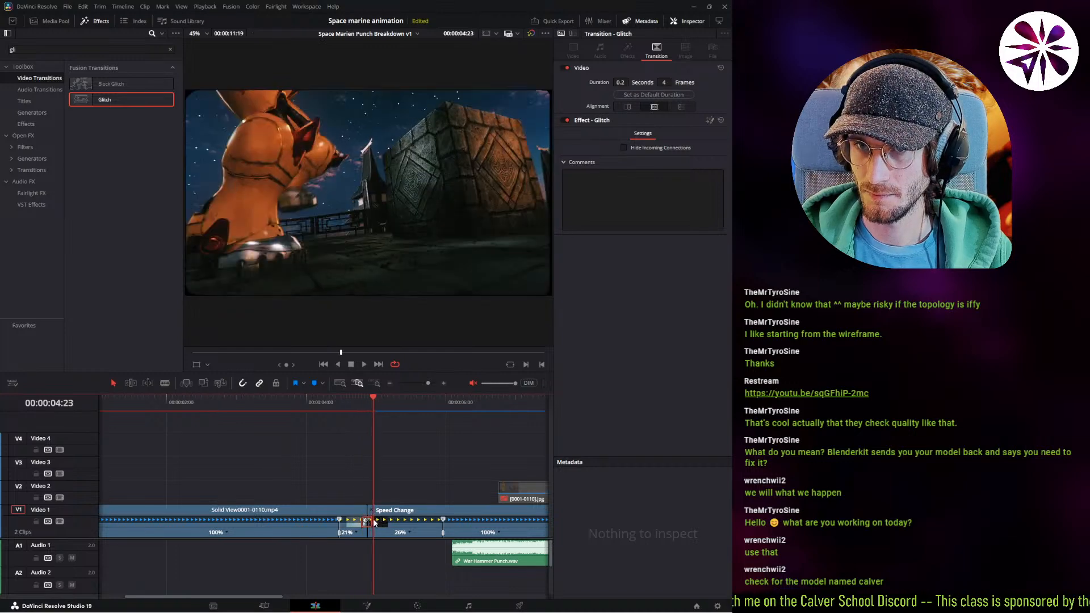
{"action": "left_click_drag", "start_coordinate": [360, 402], "coordinate": [290, 405]}
{"action": "key", "text": "space"}
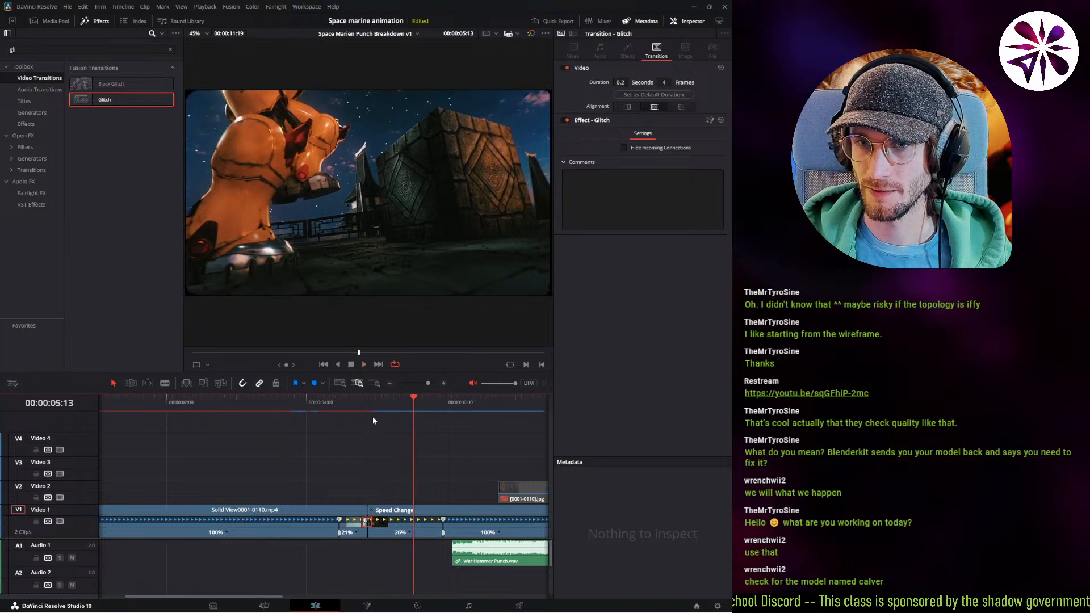
{"action": "left_click", "coordinate": [373, 410]}
Try to ripple-trim the start of the punch clip, undo the trim, and return to frame 00:00:05:18.
{"action": "left_click", "coordinate": [368, 531]}
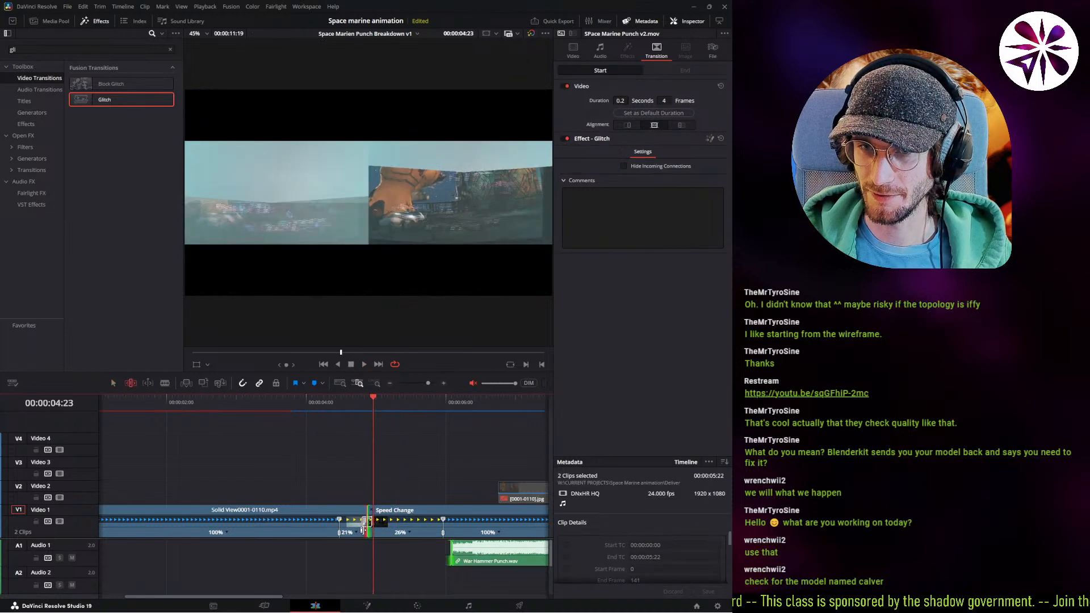
{"action": "left_click_drag", "start_coordinate": [401, 404], "coordinate": [429, 404]}
{"action": "left_click", "coordinate": [379, 550]}
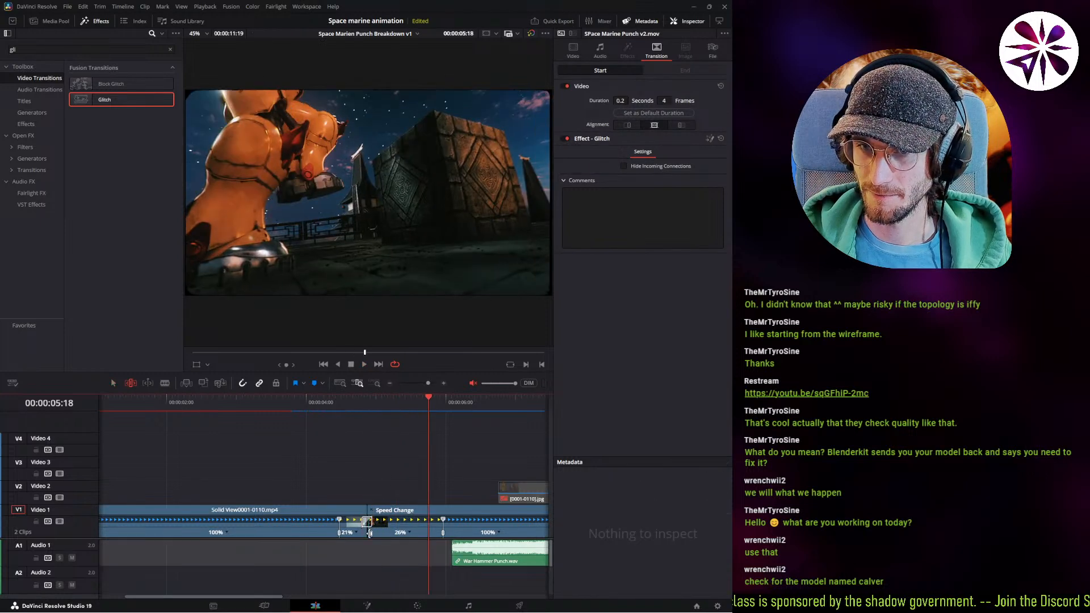
{"action": "left_click_drag", "start_coordinate": [370, 534], "coordinate": [375, 534]}
{"action": "key", "text": "ctrl+z"}
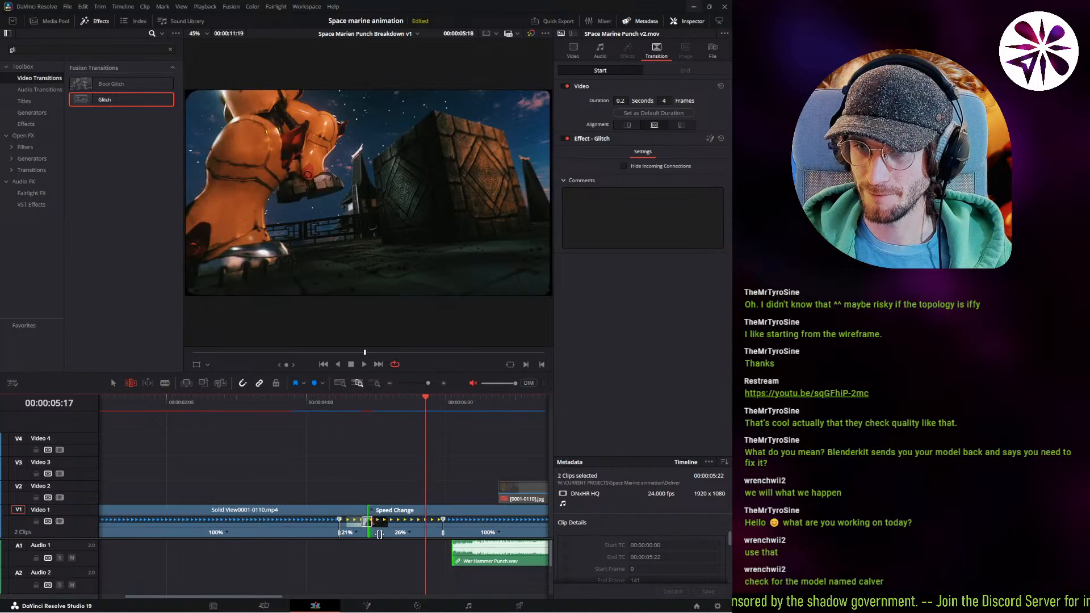
{"action": "key", "text": "Right"}
Extend the start of the War Hammer Punch audio earlier, to the playhead near 00:00:05:18.
{"action": "left_click", "coordinate": [464, 561]}
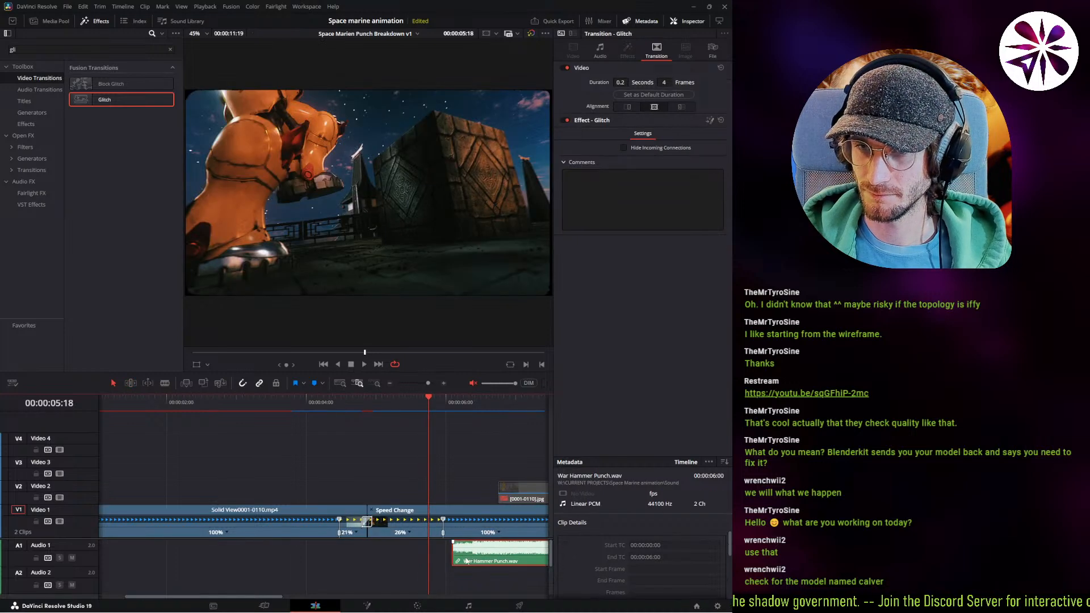
{"action": "left_click_drag", "start_coordinate": [454, 558], "coordinate": [431, 558]}
Ripple-trim about nine frames off the start of the punch video at its cut with the solid view clip.
{"action": "left_click", "coordinate": [384, 536]}
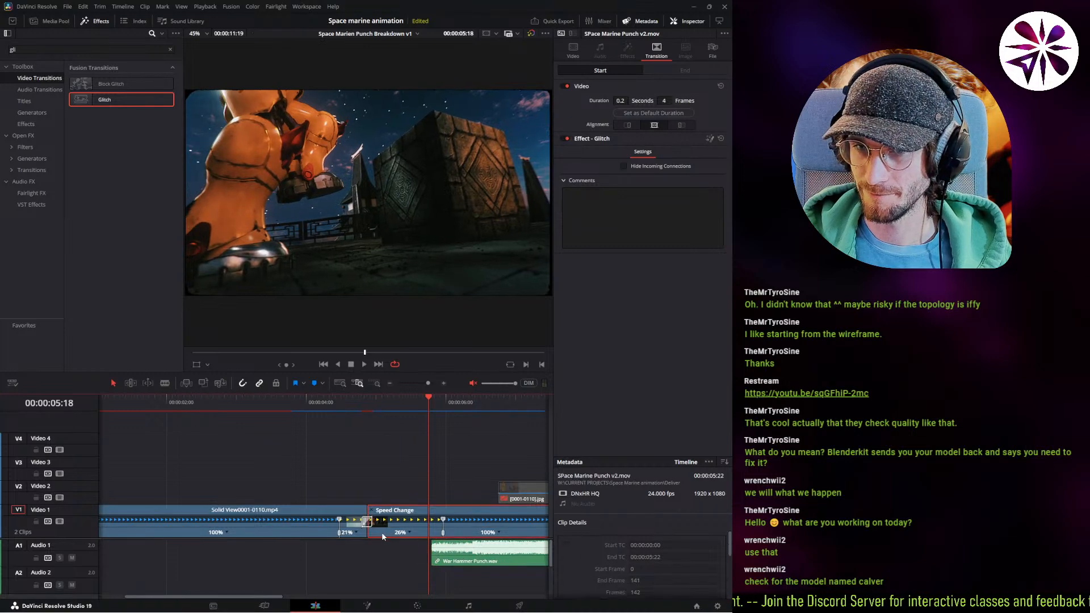
{"action": "mouse_move", "coordinate": [373, 532]}
{"action": "left_mouse_down"}
{"action": "mouse_move", "coordinate": [363, 534]}
{"action": "mouse_move", "coordinate": [382, 534]}
{"action": "left_mouse_up"}
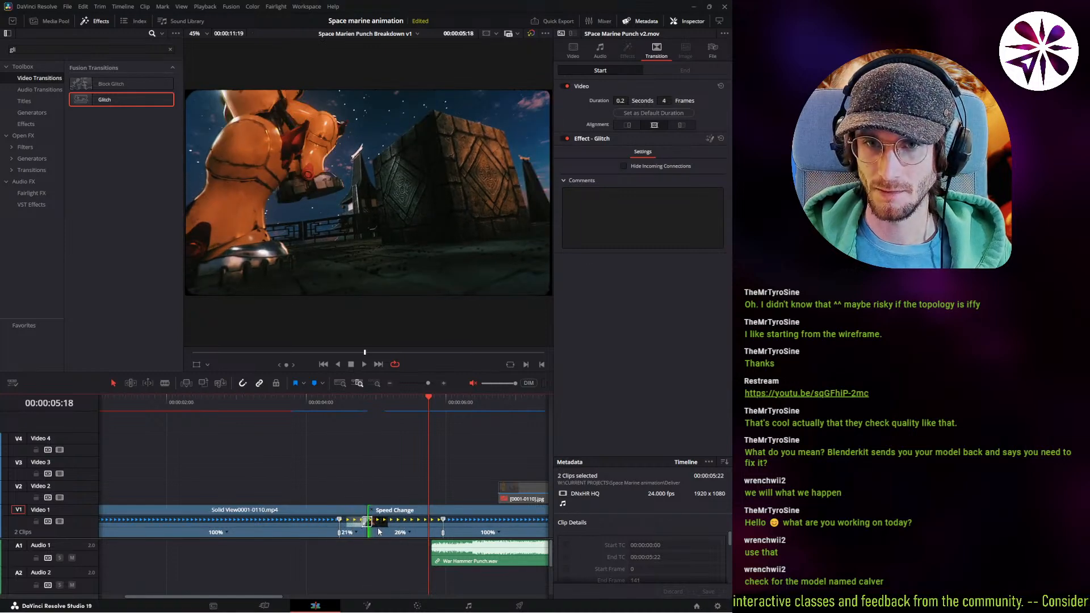
{"action": "key", "text": "Right"}
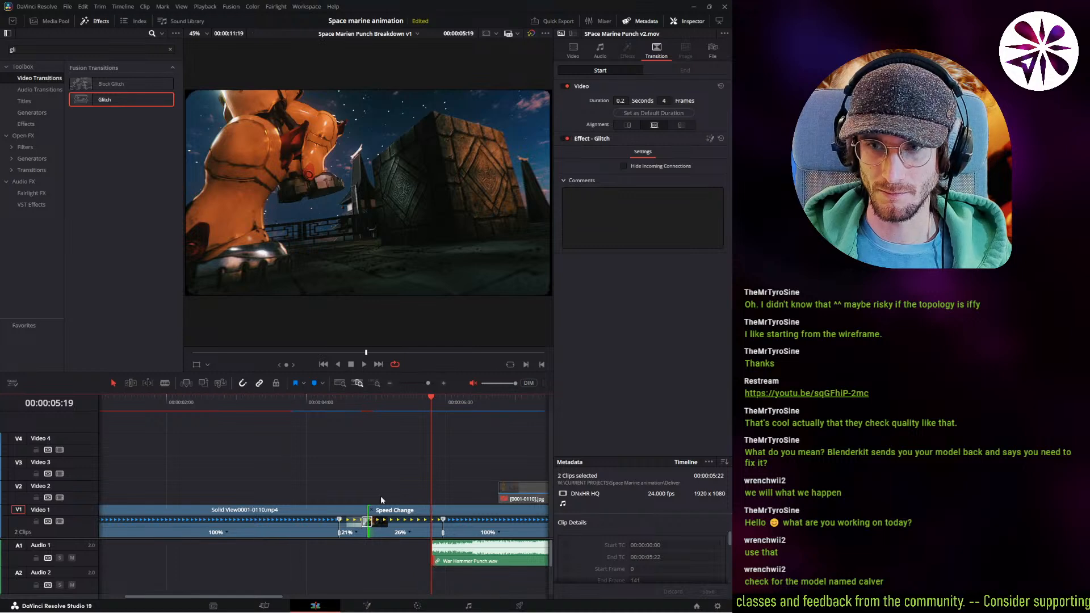
{"action": "middle_click_drag", "start_coordinate": [384, 496], "coordinate": [367, 468]}
{"action": "key", "text": "t"}
{"action": "left_click", "coordinate": [368, 529]}
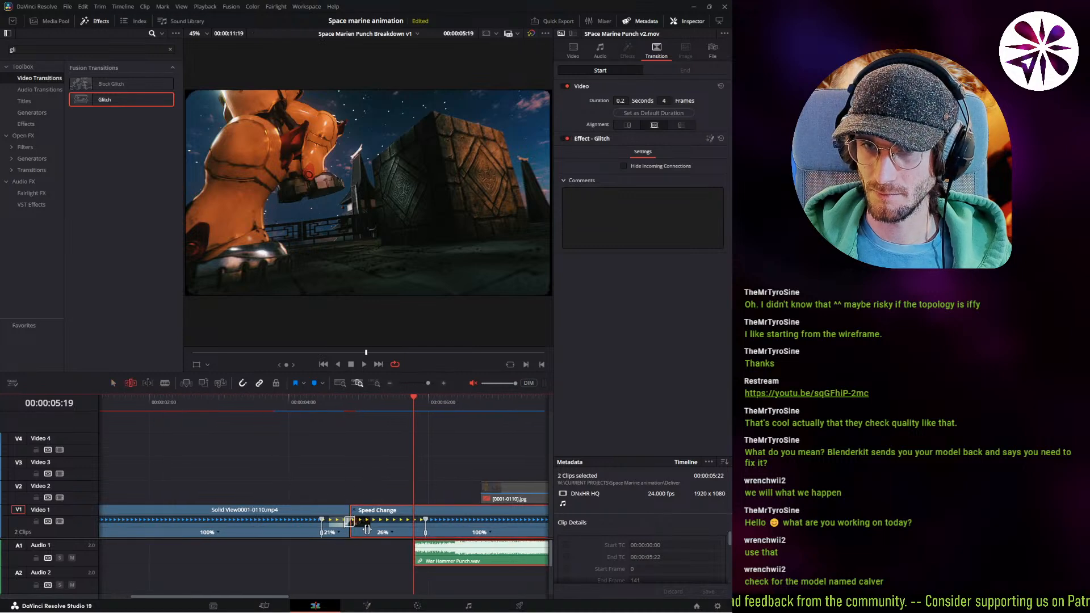
{"action": "left_click", "coordinate": [381, 514]}
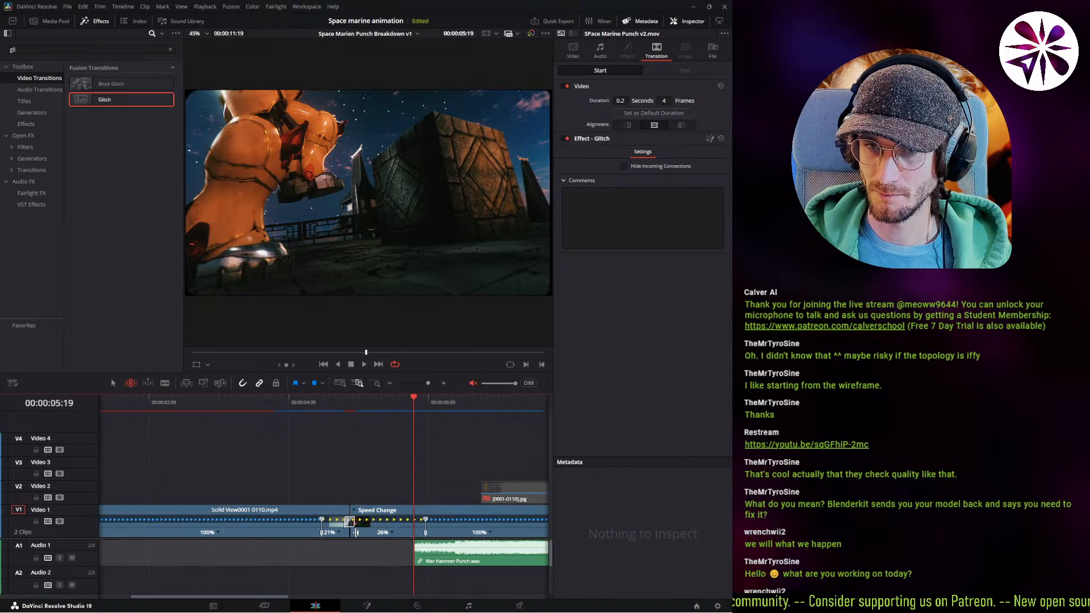
{"action": "left_click", "coordinate": [350, 531]}
{"action": "left_click_drag", "start_coordinate": [352, 533], "coordinate": [381, 527]}
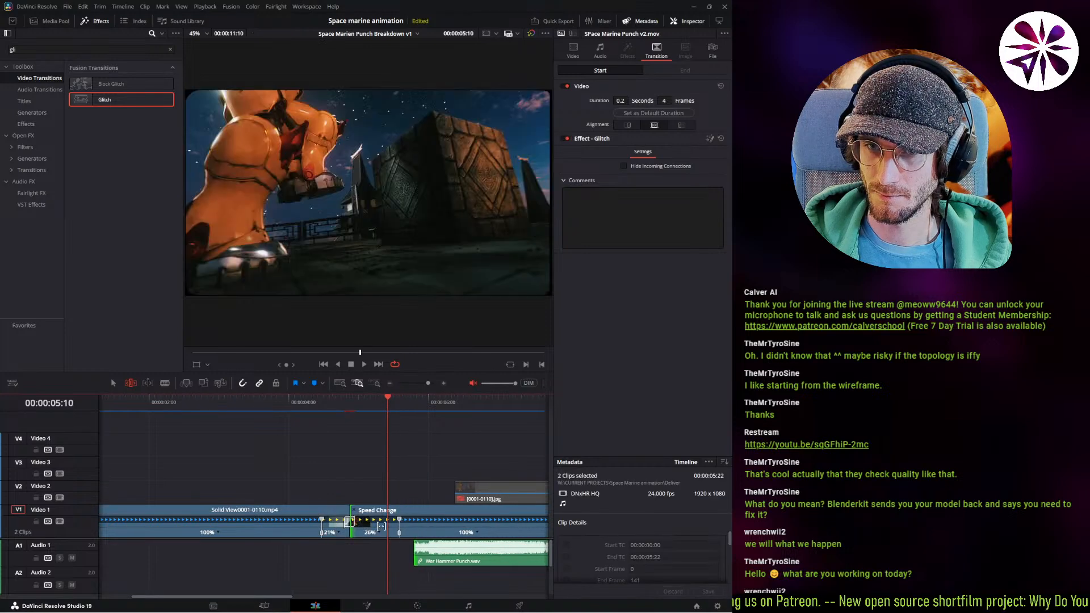
Play the Glitch transition and the shortened slow-motion opening of the punch clip.
{"action": "left_click_drag", "start_coordinate": [359, 406], "coordinate": [327, 412]}
{"action": "key", "text": "space"}
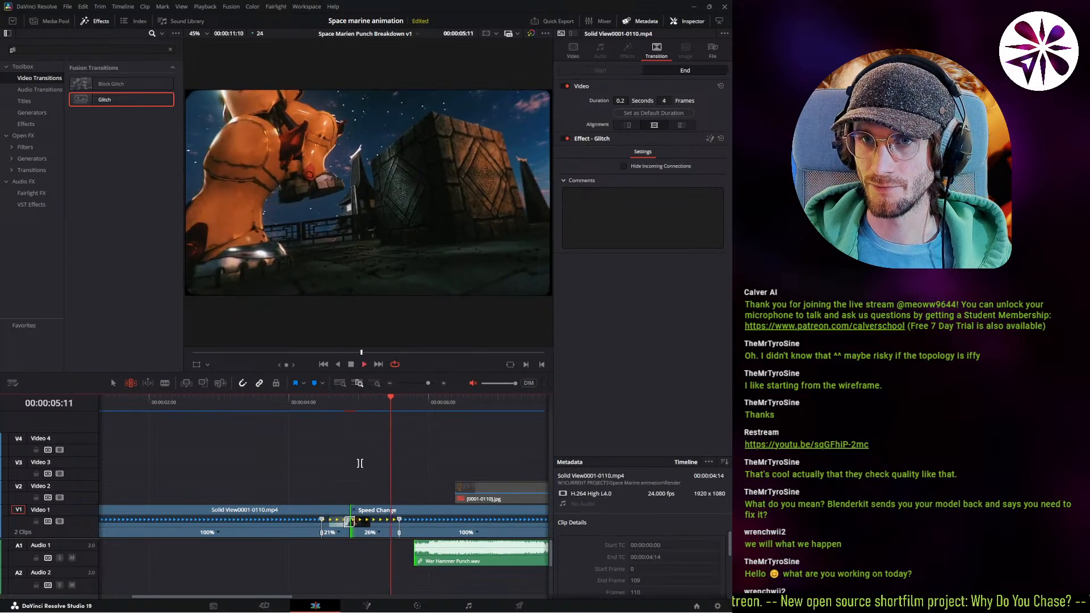
{"action": "key", "text": "a"}
{"action": "key", "text": "space"}
Extend the start of the War Hammer Punch audio further earlier, to just before the punch clip's speed point.
{"action": "left_click", "coordinate": [391, 548]}
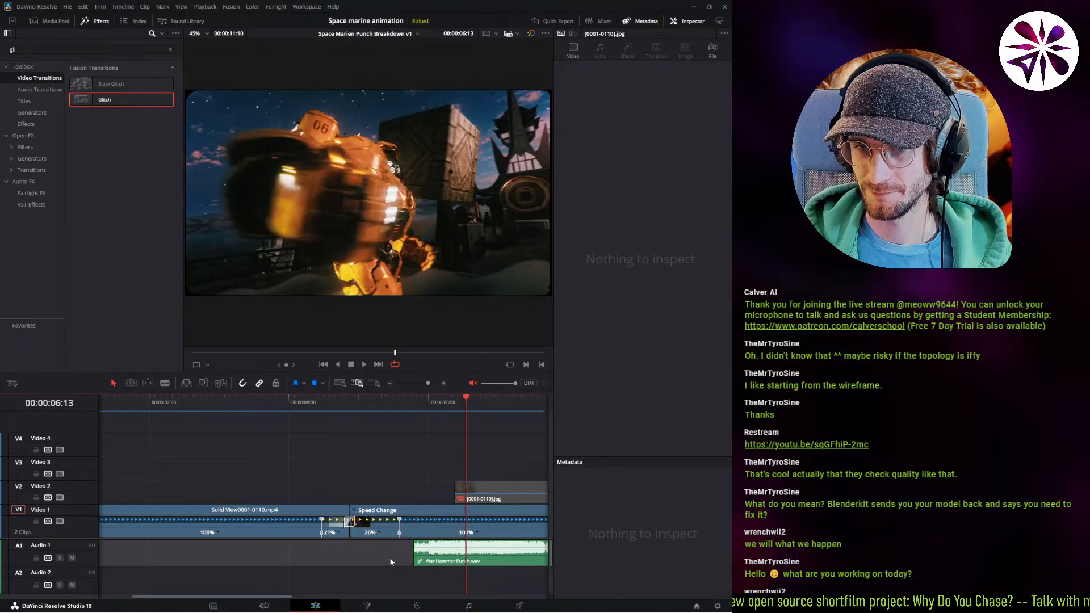
{"action": "left_click", "coordinate": [436, 558]}
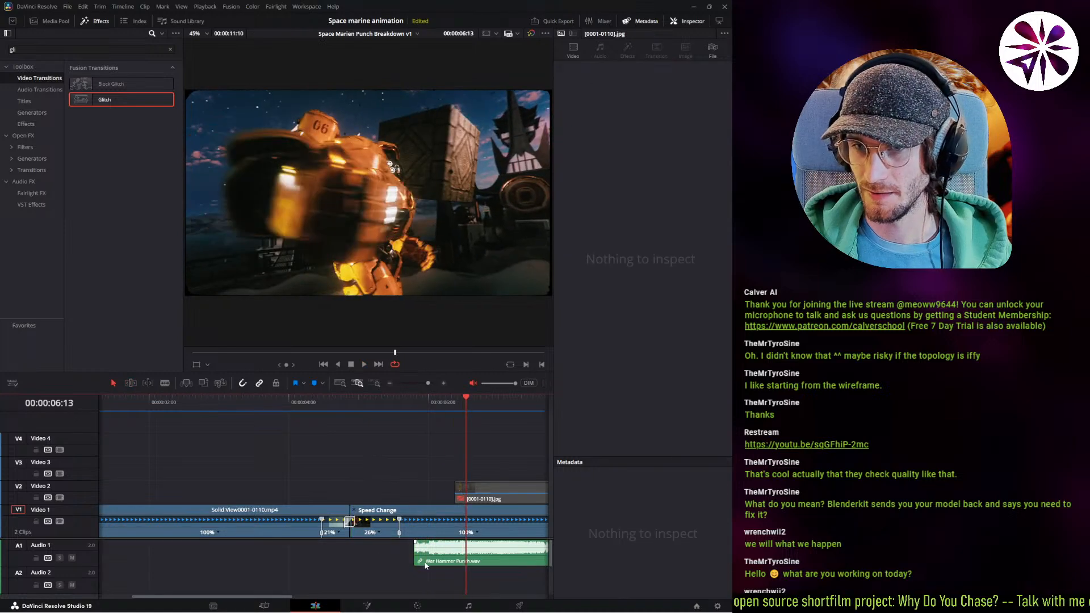
{"action": "left_click", "coordinate": [340, 384]}
{"action": "left_click", "coordinate": [330, 552]}
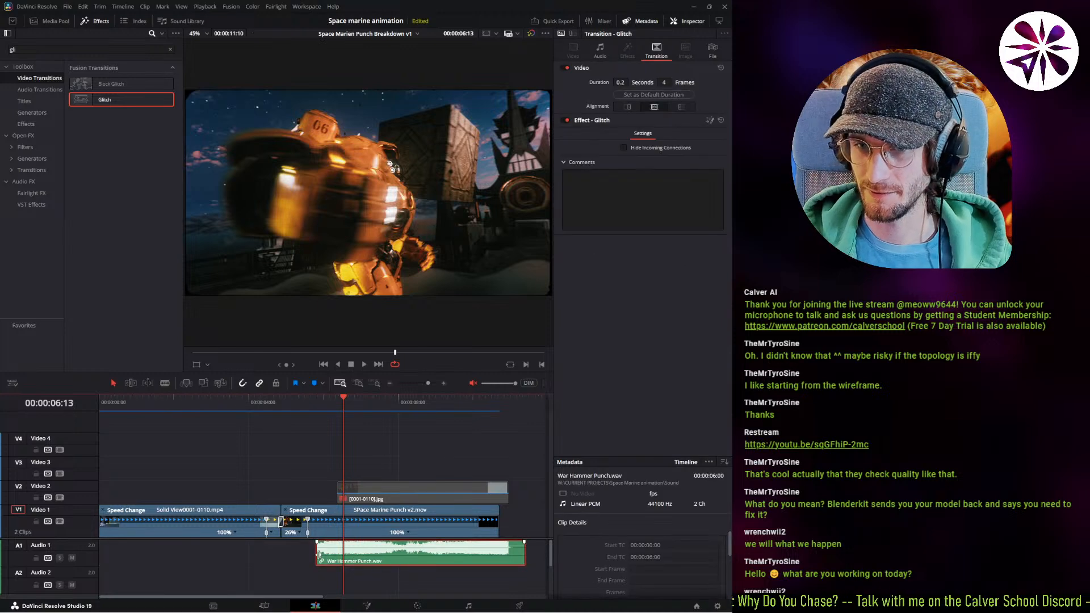
{"action": "left_click_drag", "start_coordinate": [318, 554], "coordinate": [303, 554]}
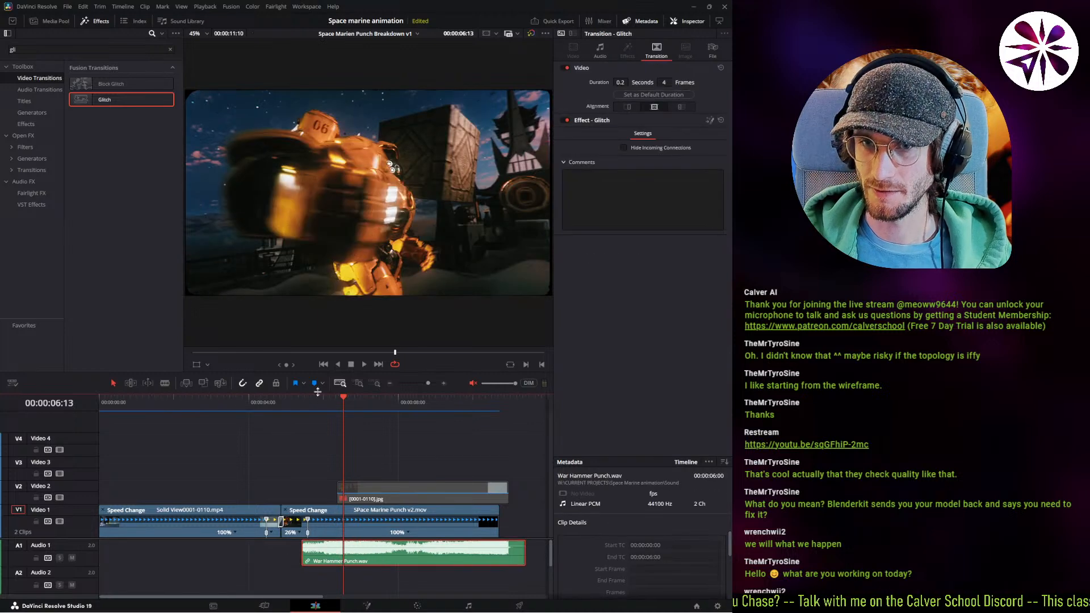
Play the punch with its sound from around the audio's new start to check the sync.
{"action": "left_click", "coordinate": [302, 403]}
{"action": "key", "text": "space"}
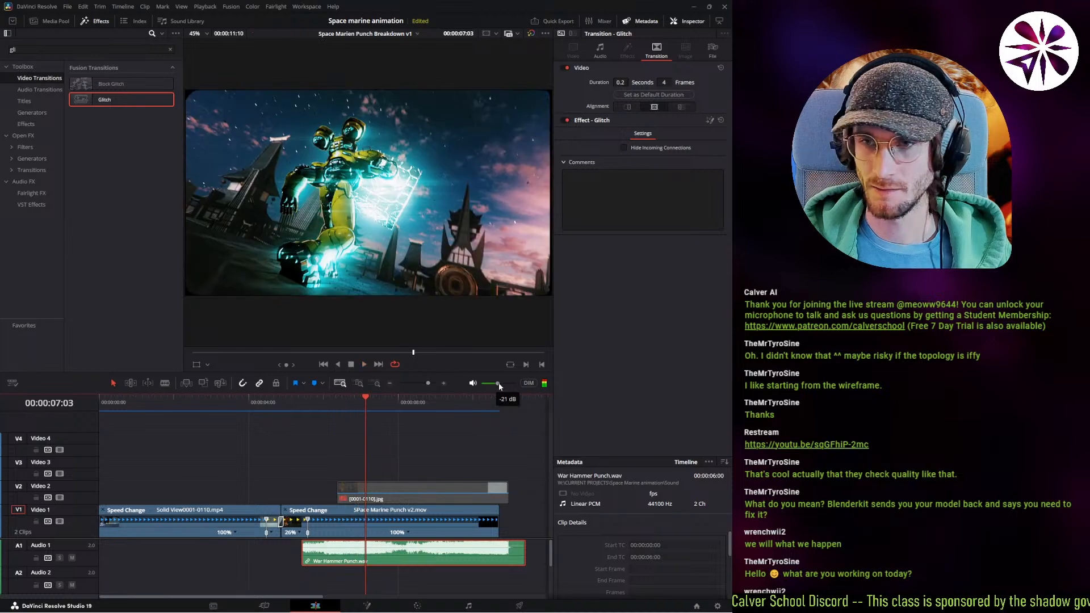
{"action": "left_click", "coordinate": [295, 403]}
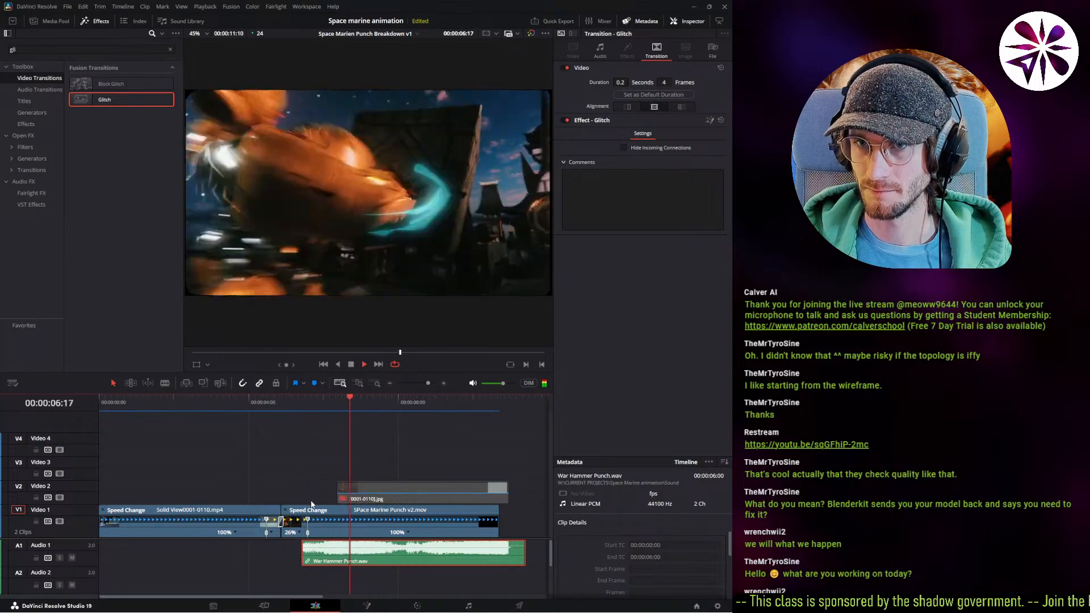
Unlink the punch video from the War Hammer Punch audio and select the audio clip alone.
{"action": "left_click_drag", "start_coordinate": [334, 559], "coordinate": [333, 561]}
{"action": "right_click", "coordinate": [344, 552]}
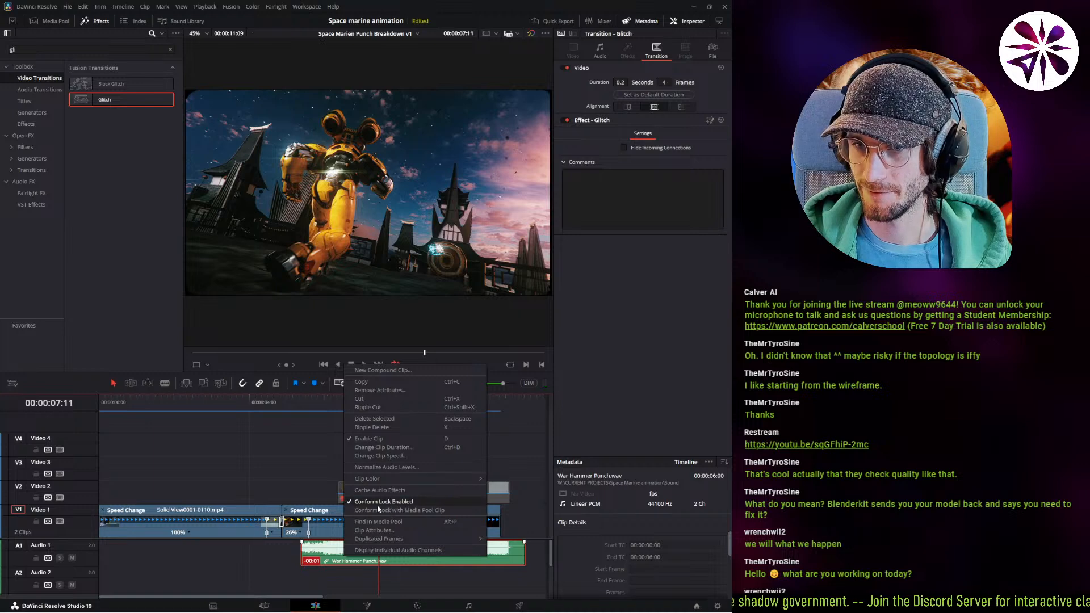
{"action": "left_click", "coordinate": [334, 532]}
{"action": "right_click", "coordinate": [333, 532]}
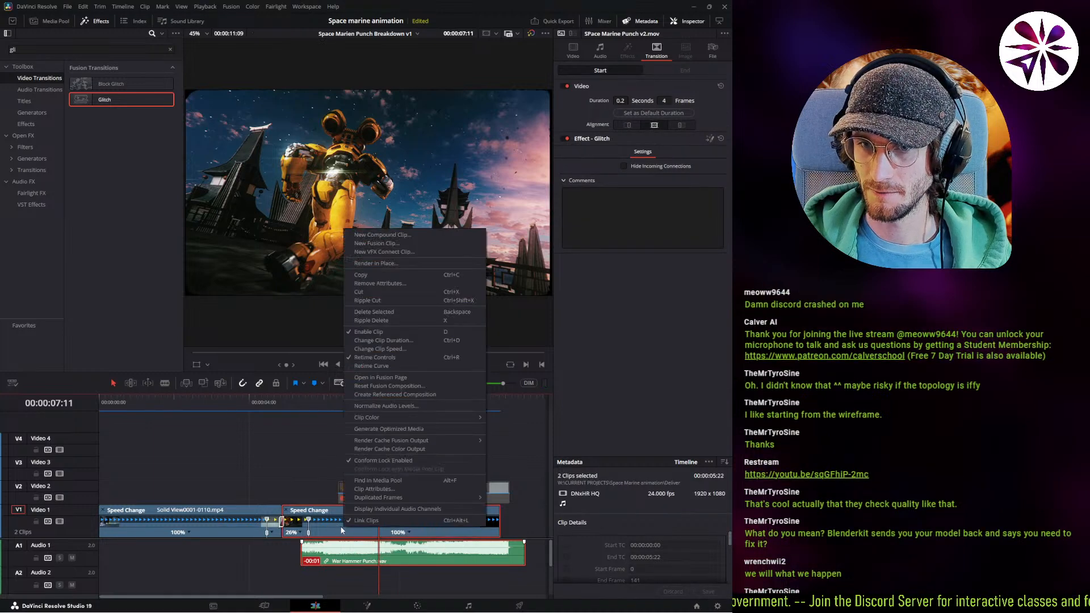
{"action": "left_click", "coordinate": [370, 520]}
{"action": "left_click", "coordinate": [351, 560]}
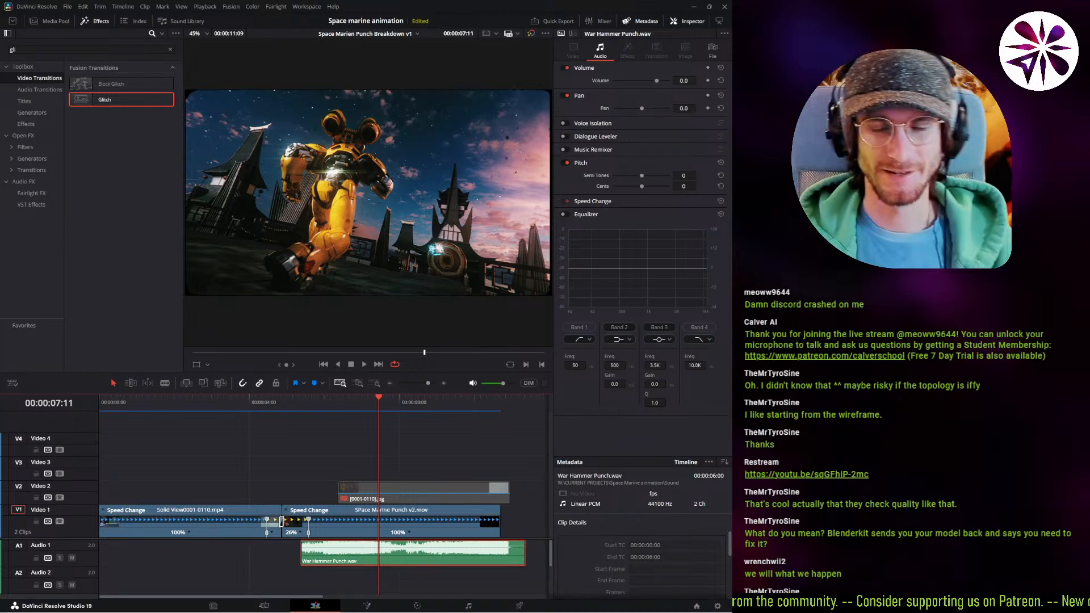
Play the punch with sound from 00:00:05:02 to judge how the audio lines up.
{"action": "left_click", "coordinate": [339, 407]}
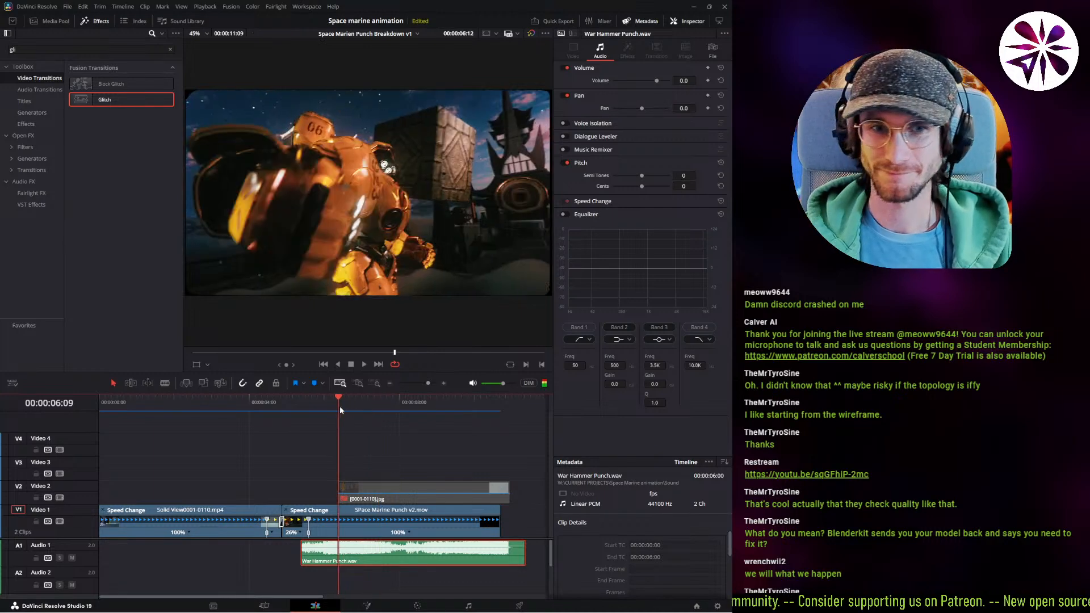
{"action": "left_click", "coordinate": [292, 407]}
{"action": "left_click", "coordinate": [299, 471]}
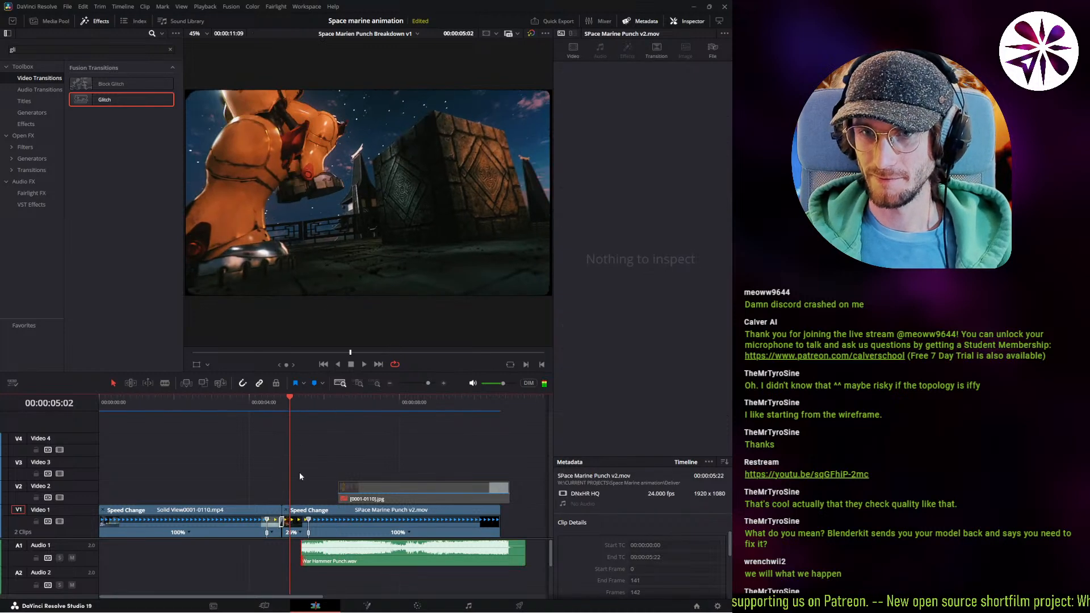
{"action": "left_click", "coordinate": [359, 384]}
{"action": "left_click", "coordinate": [374, 385]}
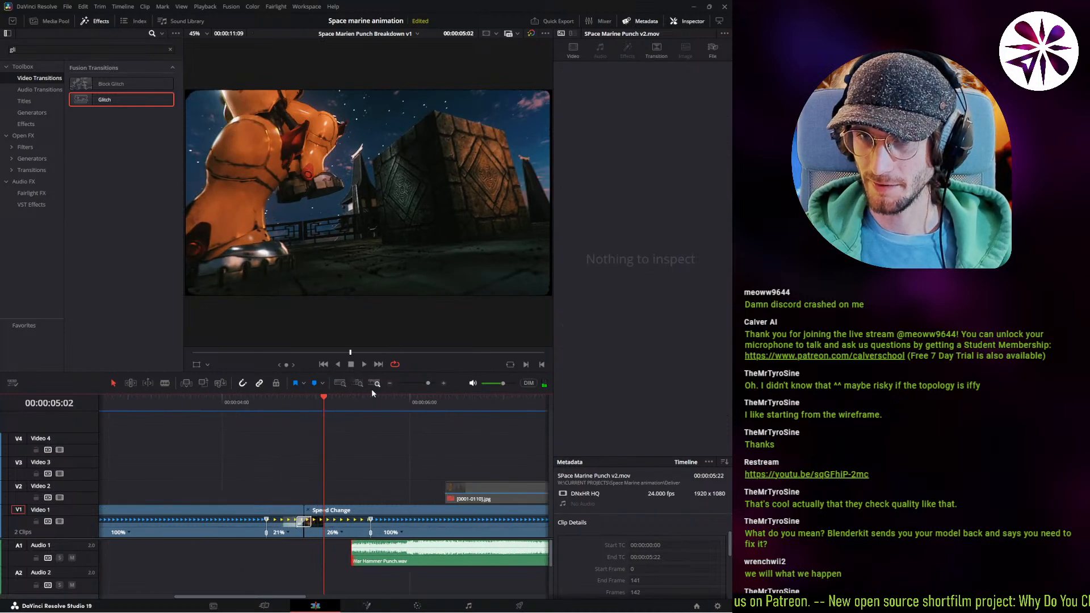
{"action": "key", "text": "space"}
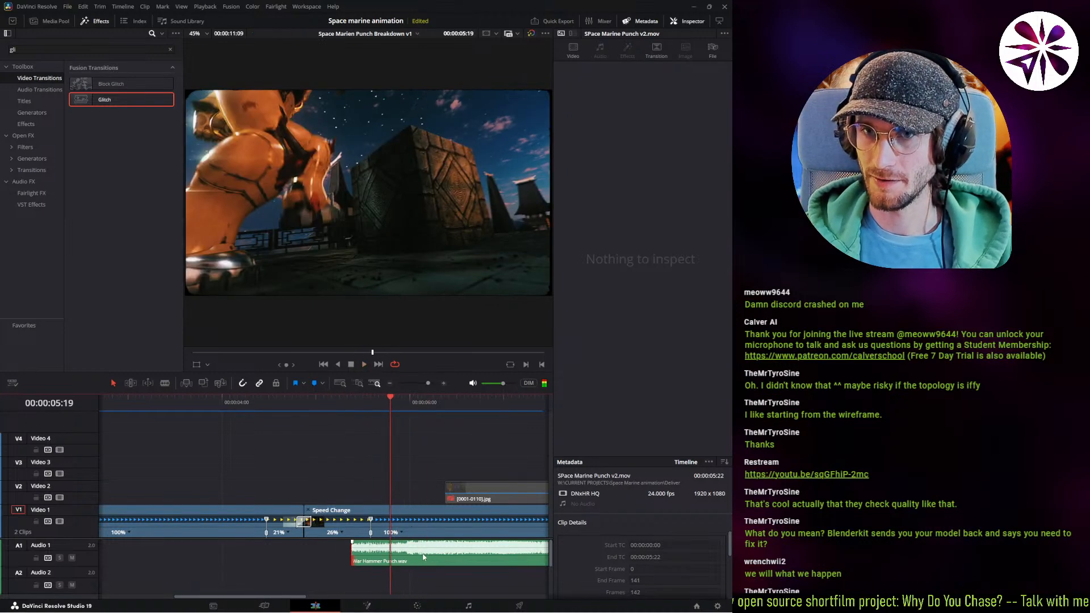
Slide the War Hammer Punch audio about three frames earlier and play the punch to check it.
{"action": "left_click_drag", "start_coordinate": [425, 557], "coordinate": [413, 557]}
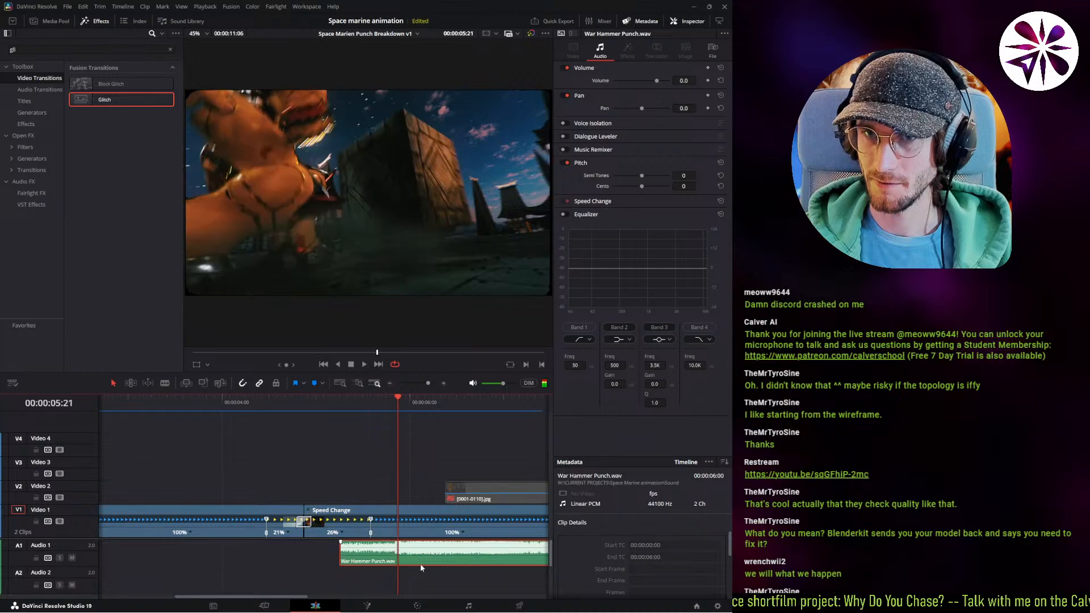
{"action": "left_click", "coordinate": [318, 404]}
{"action": "key", "text": "space"}
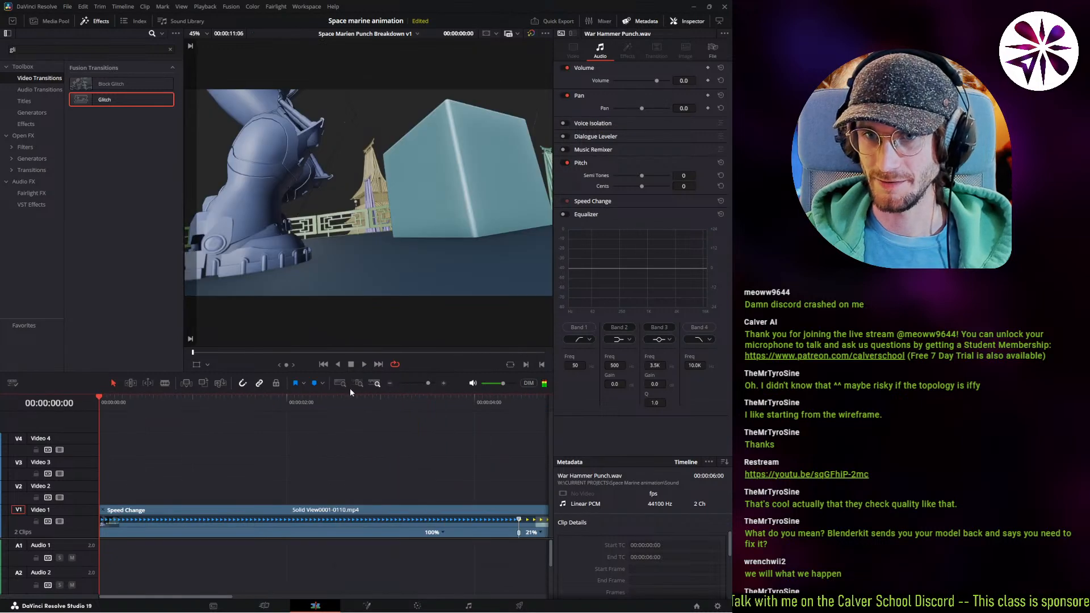
Slide the War Hammer Punch audio one more frame earlier, starting at 00:00:05:05, and play the punch.
{"action": "scroll", "coordinate": [230, 433], "scroll_direction": "right", "scroll_amount": 5}
{"action": "left_click_drag", "start_coordinate": [385, 558], "coordinate": [379, 558]}
{"action": "left_click", "coordinate": [349, 402]}
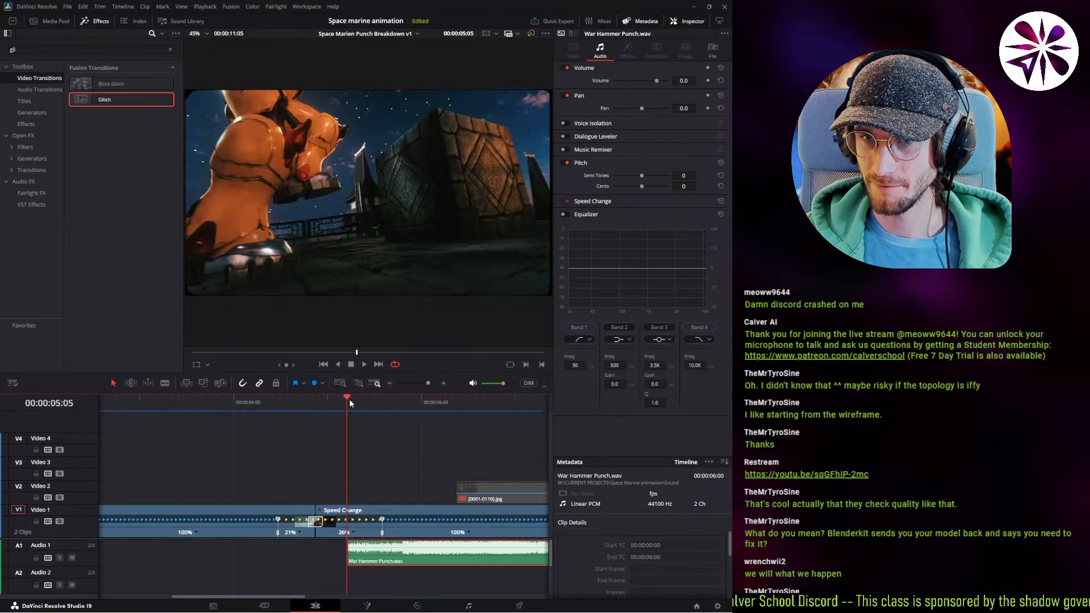
{"action": "key", "text": "space"}
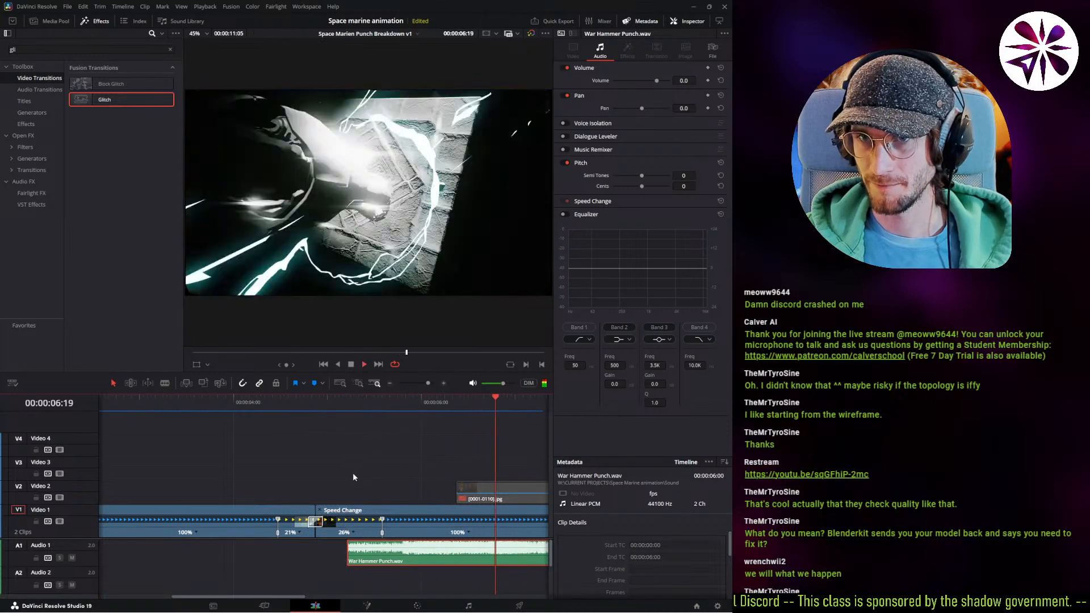
{"action": "key", "text": "space"}
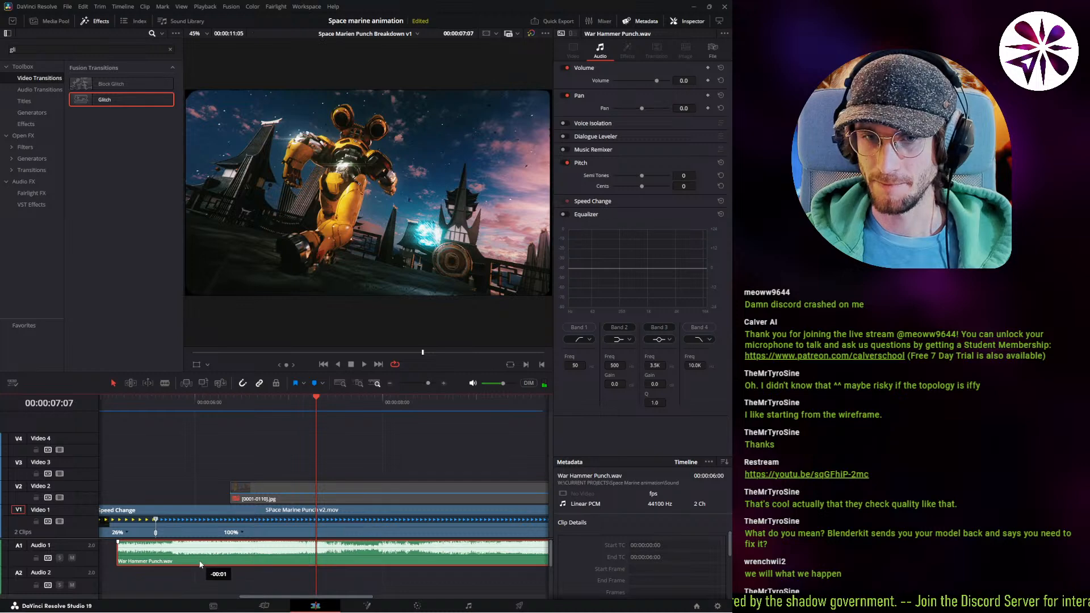
Try the War Hammer Punch audio one frame earlier, play the punch, and nudge the audio back one frame.
{"action": "left_click_drag", "start_coordinate": [210, 560], "coordinate": [206, 560]}
{"action": "left_click_drag", "start_coordinate": [136, 404], "coordinate": [101, 413]}
{"action": "key", "text": "space"}
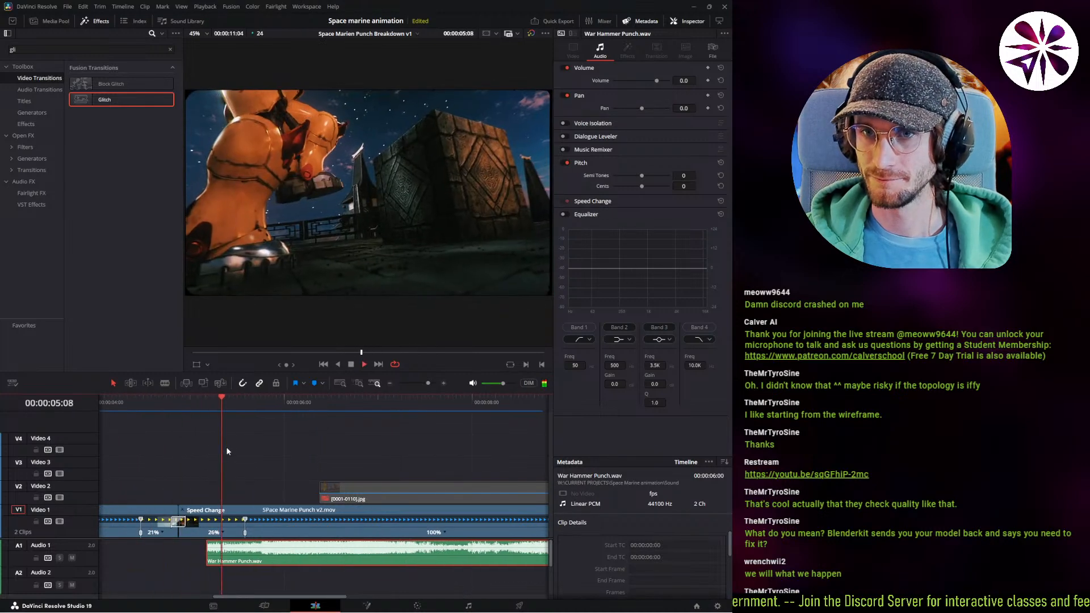
{"action": "key", "text": "space"}
{"action": "key", "text": "period"}
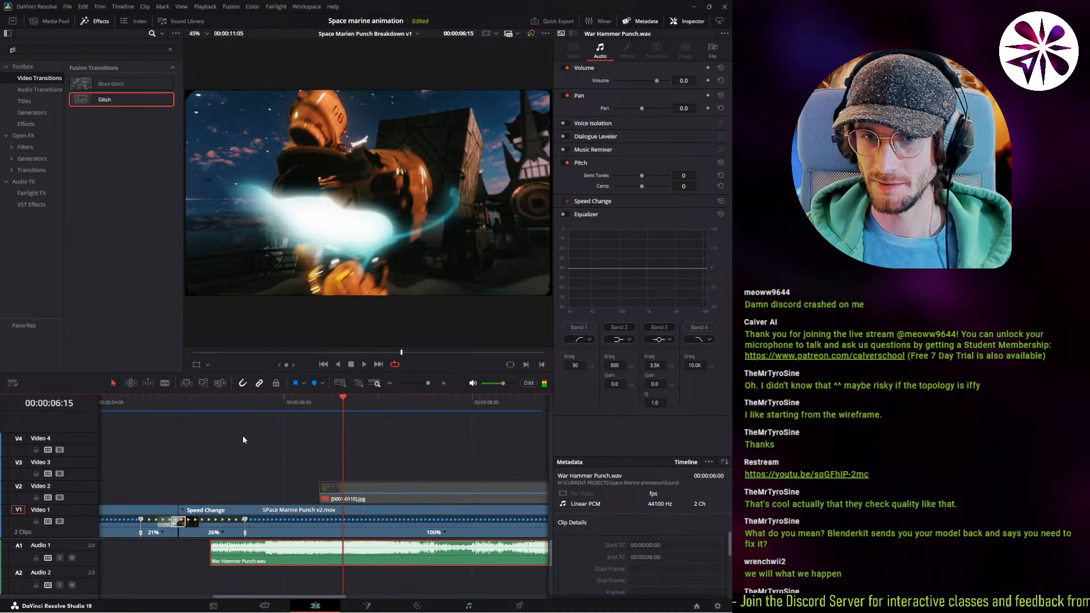
Play the punch with its aligned sound through to the end of the shot.
{"action": "left_click", "coordinate": [216, 405]}
{"action": "key", "text": "space"}
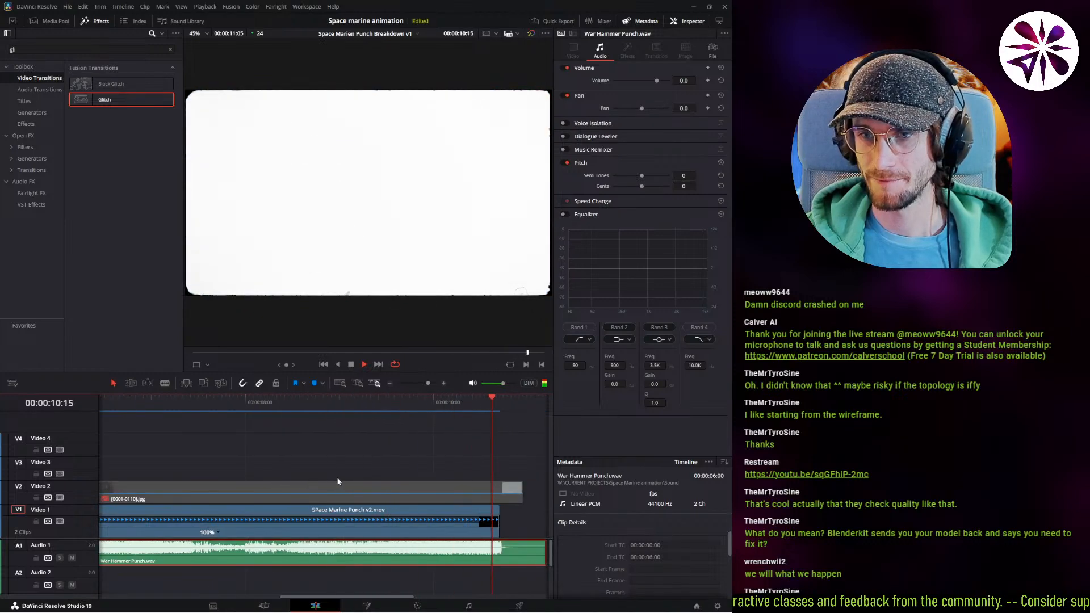
{"action": "key", "text": "space"}
Scrub across the Glitch transition and park the playhead at 00:00:05:02 in the punch clip's slowed opening.
{"action": "scroll", "coordinate": [370, 469], "scroll_direction": "down", "scroll_amount": 2, "text": "ctrl"}
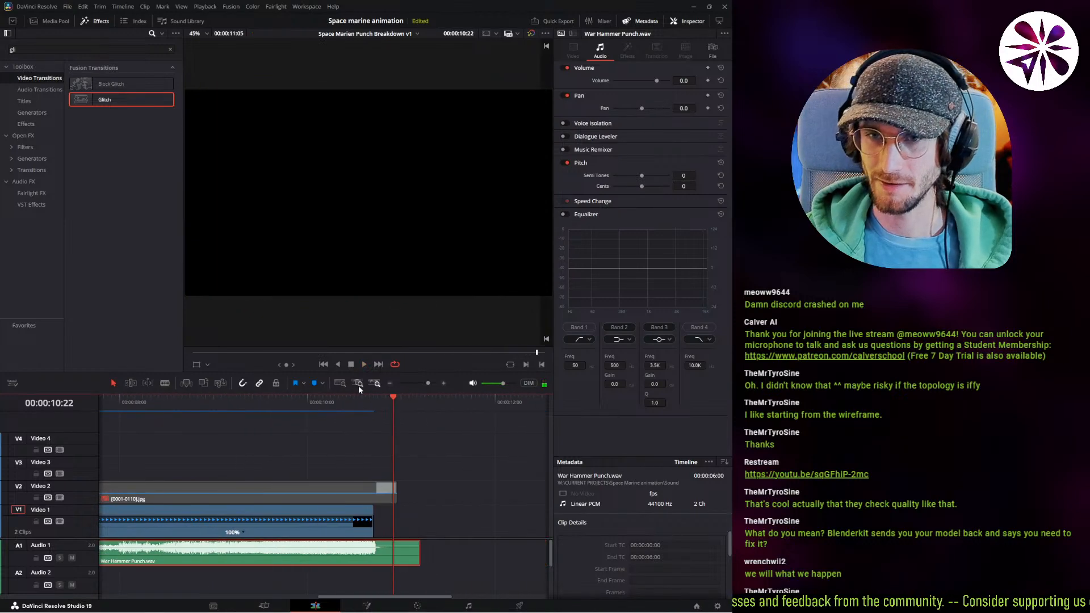
{"action": "left_click", "coordinate": [339, 383]}
{"action": "left_click", "coordinate": [311, 451]}
{"action": "left_click", "coordinate": [284, 409]}
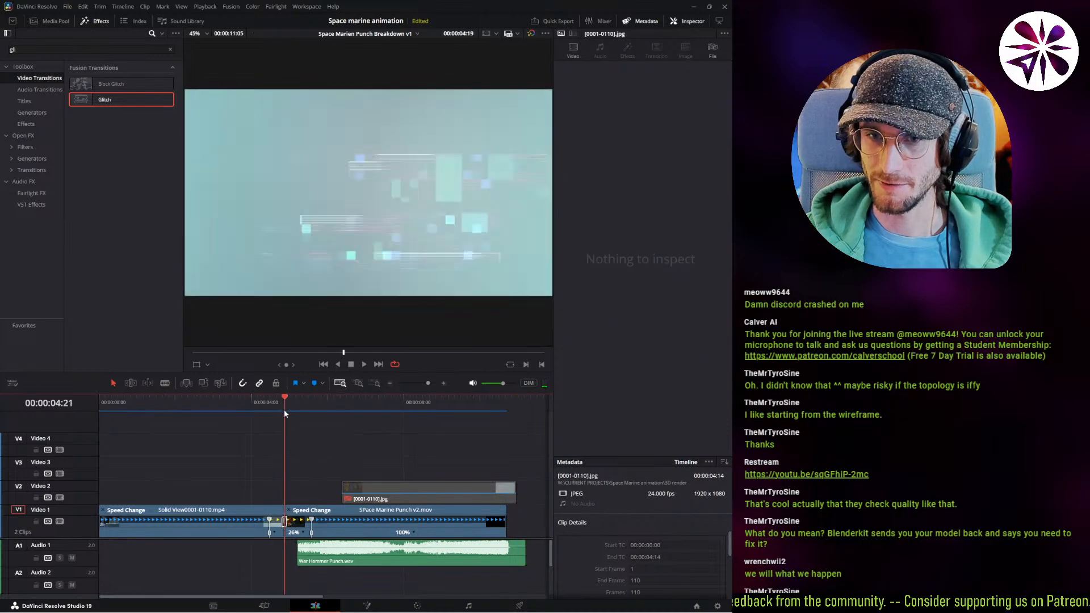
{"action": "left_click_drag", "start_coordinate": [284, 410], "coordinate": [293, 409]}
{"action": "left_click", "coordinate": [354, 385]}
{"action": "left_click", "coordinate": [374, 384]}
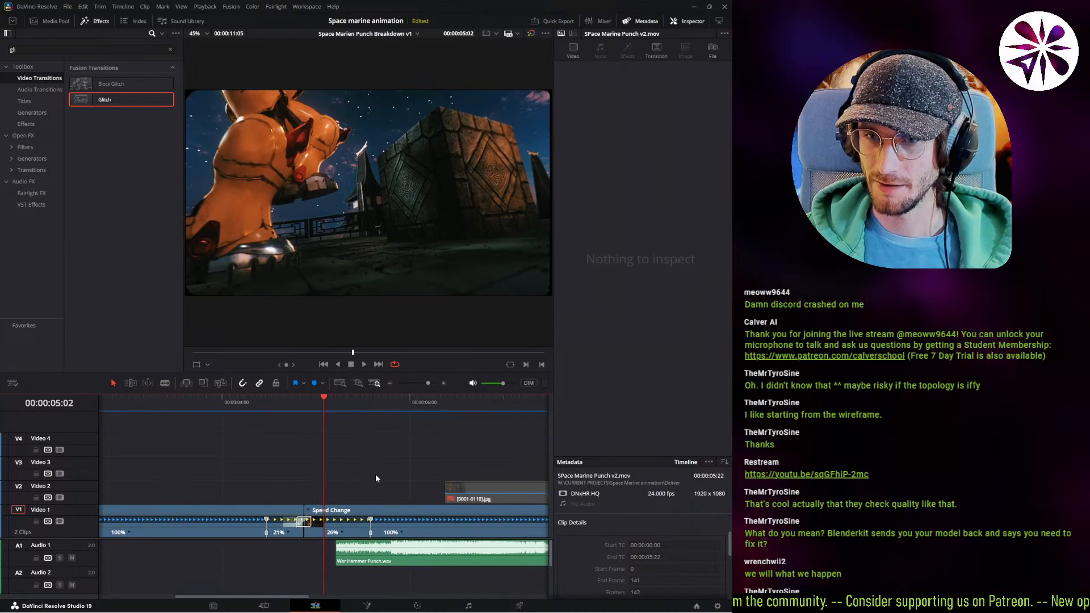
Duplicate the War Hammer Punch audio onto Audio 2, starting at the cut between the solid pass and the punch clip.
{"action": "scroll", "coordinate": [340, 534], "scroll_direction": "down", "scroll_amount": 2, "text": "ctrl"}
{"action": "left_click", "coordinate": [295, 561]}
{"action": "left_click_drag", "start_coordinate": [308, 561], "coordinate": [231, 589], "text": "alt"}
{"action": "left_click", "coordinate": [237, 581]}
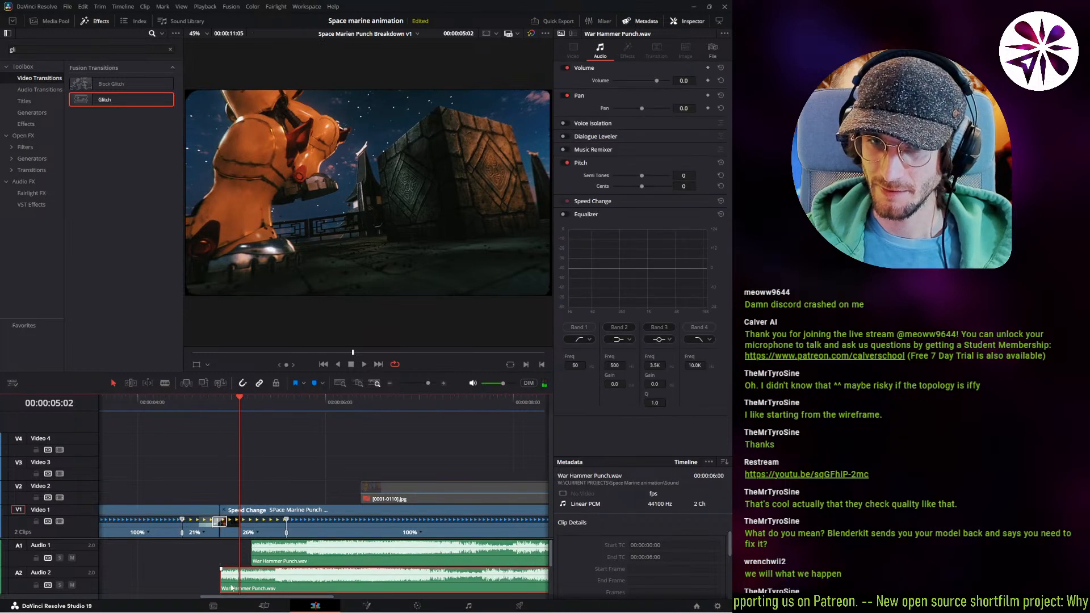
Split the duplicated War Hammer Punch audio at 00:00:05:07 and delete the portion after the split.
{"action": "left_click", "coordinate": [260, 407]}
{"action": "key", "text": "ctrl+b"}
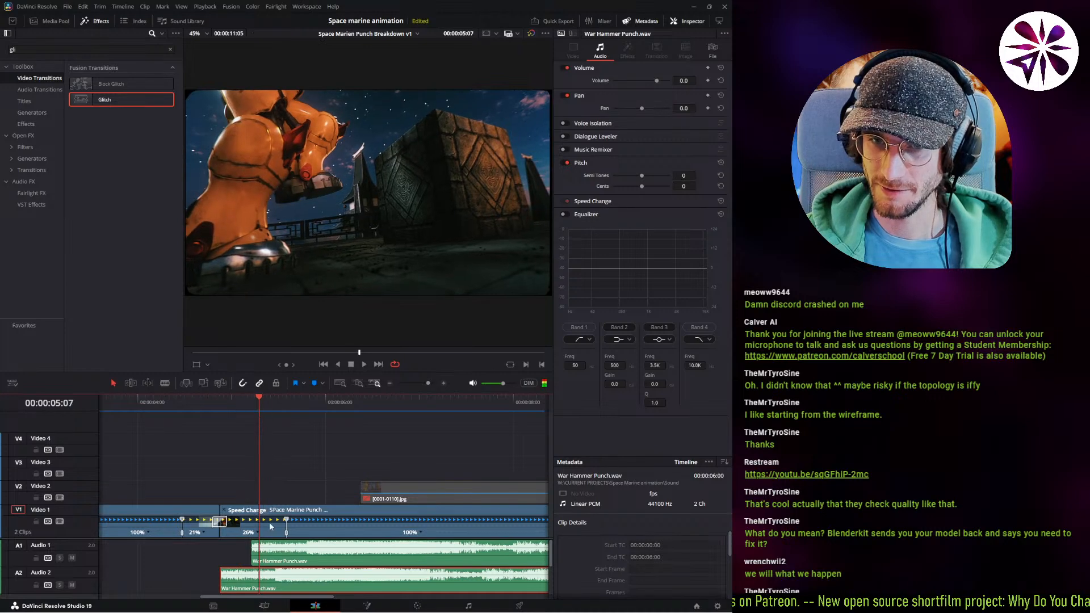
{"action": "left_click", "coordinate": [271, 580]}
{"action": "key", "text": "Delete"}
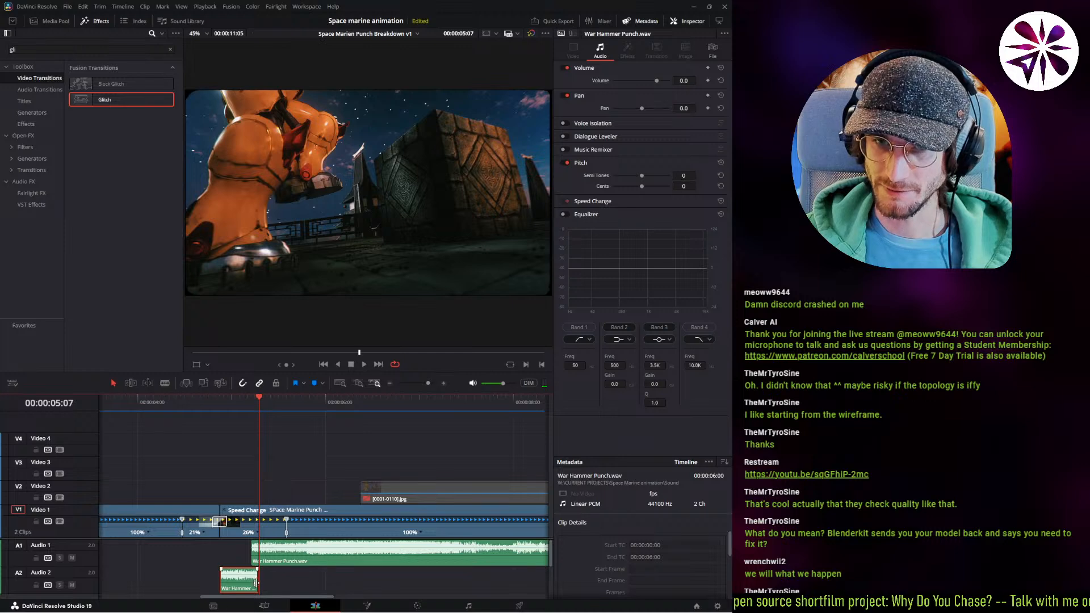
{"action": "left_click", "coordinate": [256, 583]}
{"action": "mouse_move", "coordinate": [254, 583]}
{"action": "left_mouse_down"}
{"action": "mouse_move", "coordinate": [275, 584]}
{"action": "mouse_move", "coordinate": [260, 584]}
{"action": "left_mouse_up"}
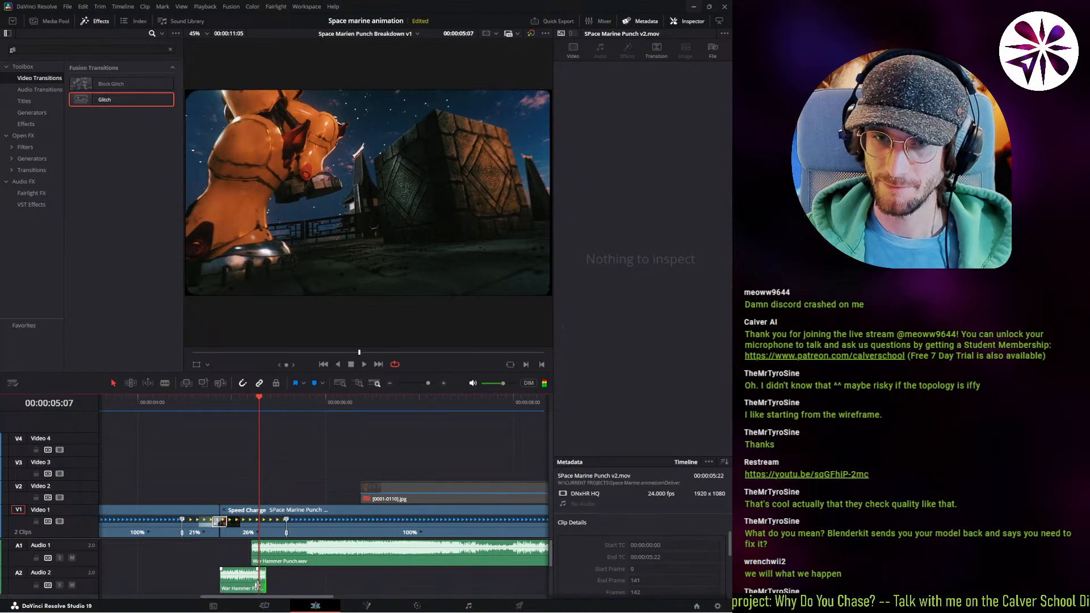
Set the clip speed of the short War Hammer Punch piece on Audio 2 to 25%.
{"action": "right_click", "coordinate": [240, 582]}
{"action": "key", "text": "Escape"}
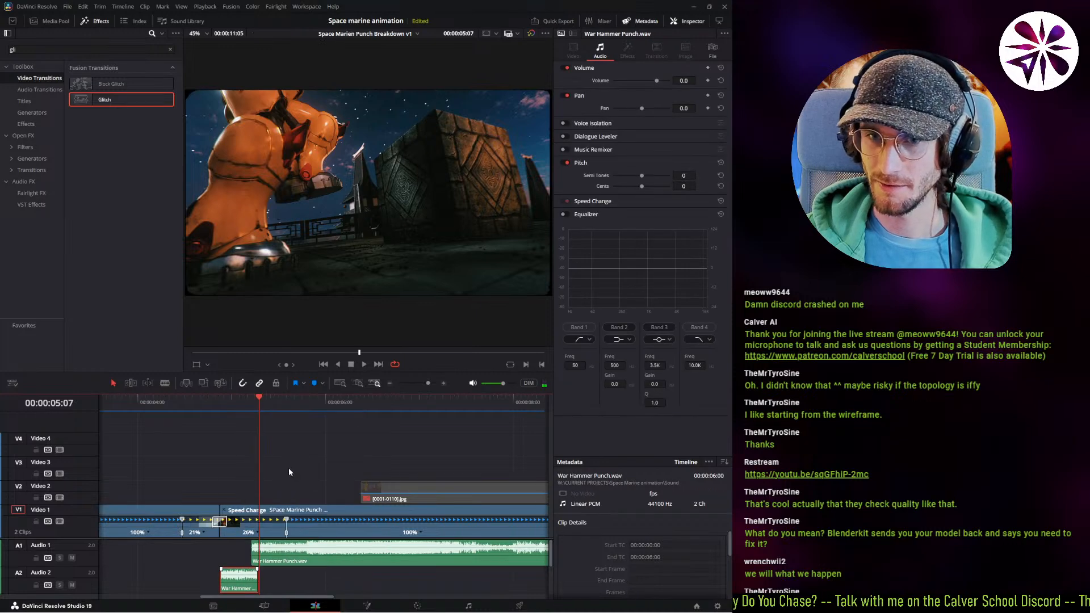
{"action": "right_click", "coordinate": [245, 583]}
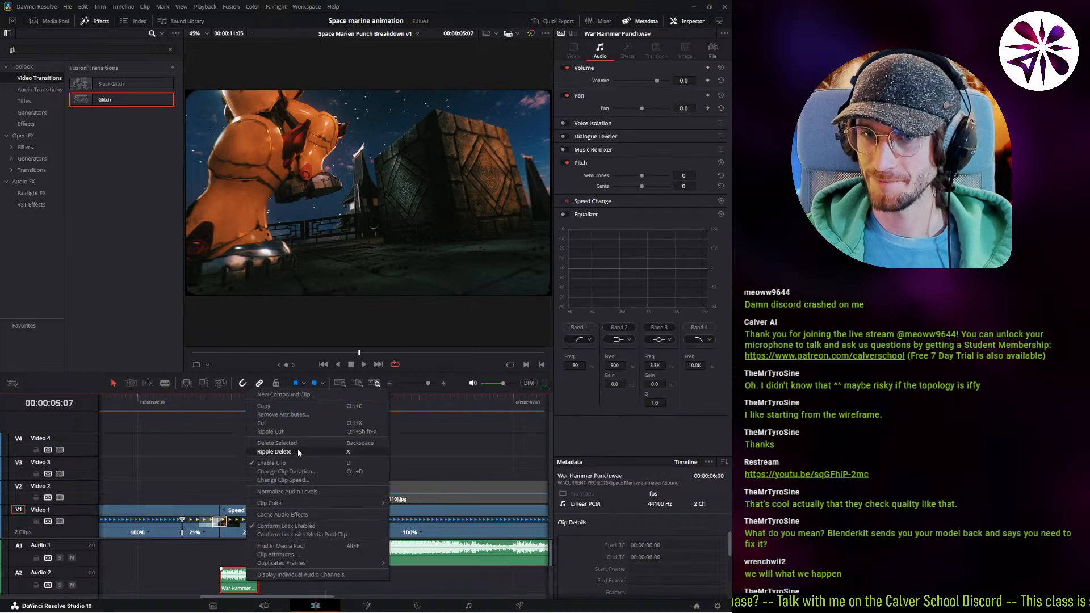
{"action": "left_click", "coordinate": [314, 480]}
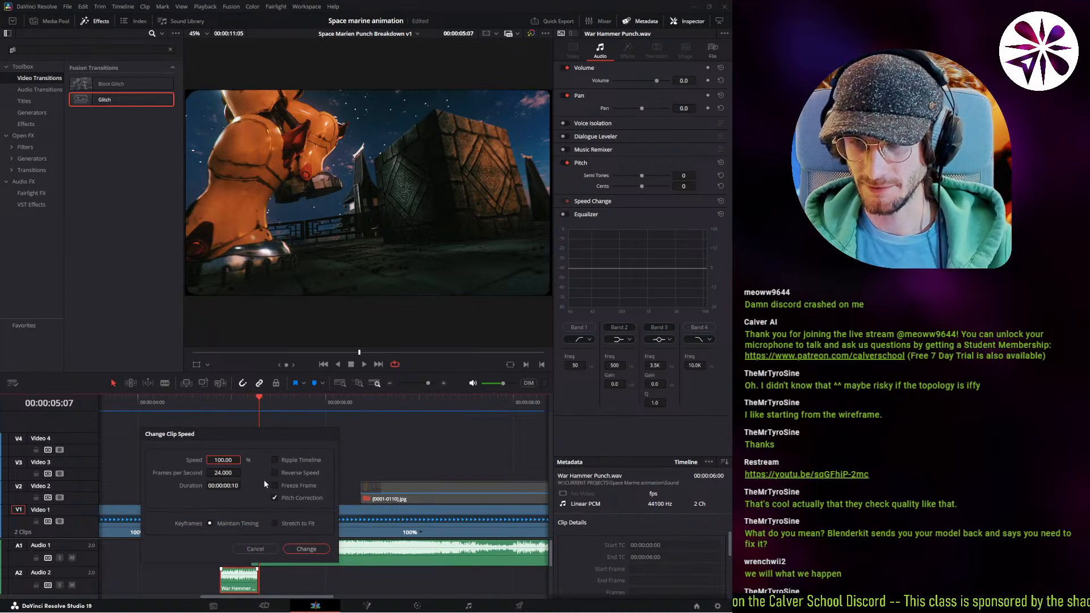
{"action": "type", "text": "25"}
{"action": "left_click", "coordinate": [306, 549]}
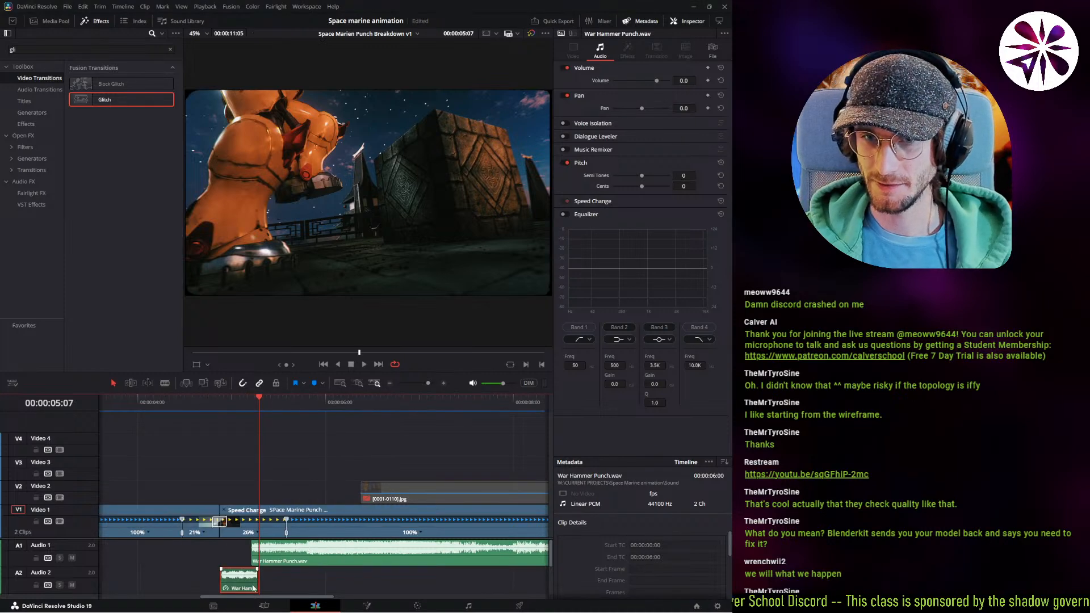
Extend the end of the slowed audio on Audio 2 past the slow-motion section and play it with the punch.
{"action": "left_click_drag", "start_coordinate": [255, 585], "coordinate": [301, 584]}
{"action": "left_click_drag", "start_coordinate": [250, 407], "coordinate": [205, 410]}
{"action": "key", "text": "space"}
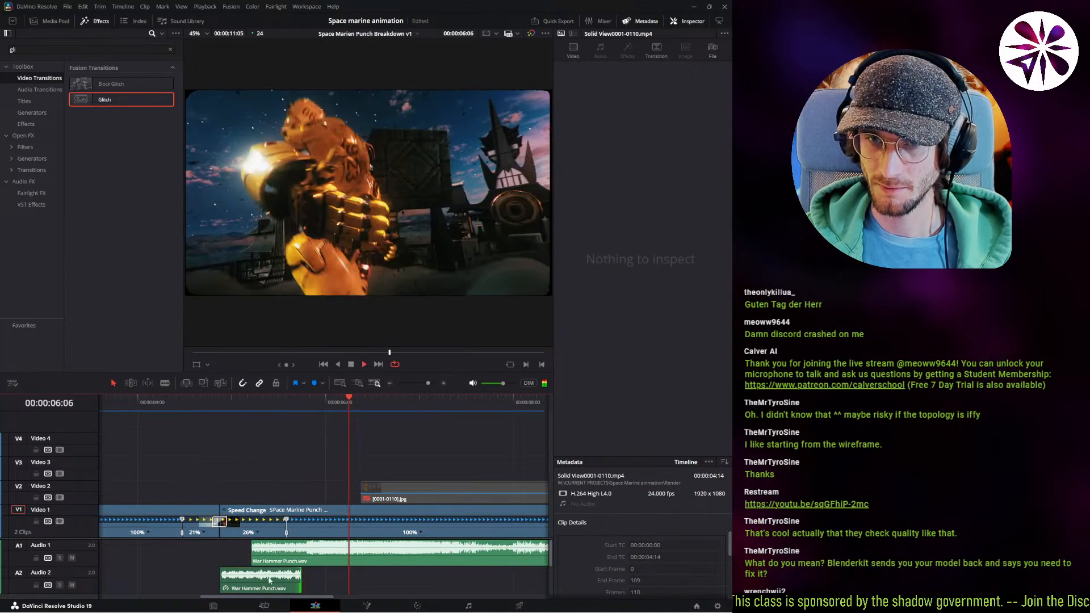
{"action": "key", "text": "space"}
Move the slowed audio onto Audio 1 directly ahead of the War Hammer Punch clip and crossfade the two sounds.
{"action": "left_click_drag", "start_coordinate": [269, 588], "coordinate": [196, 584]}
{"action": "left_click_drag", "start_coordinate": [264, 583], "coordinate": [291, 555]}
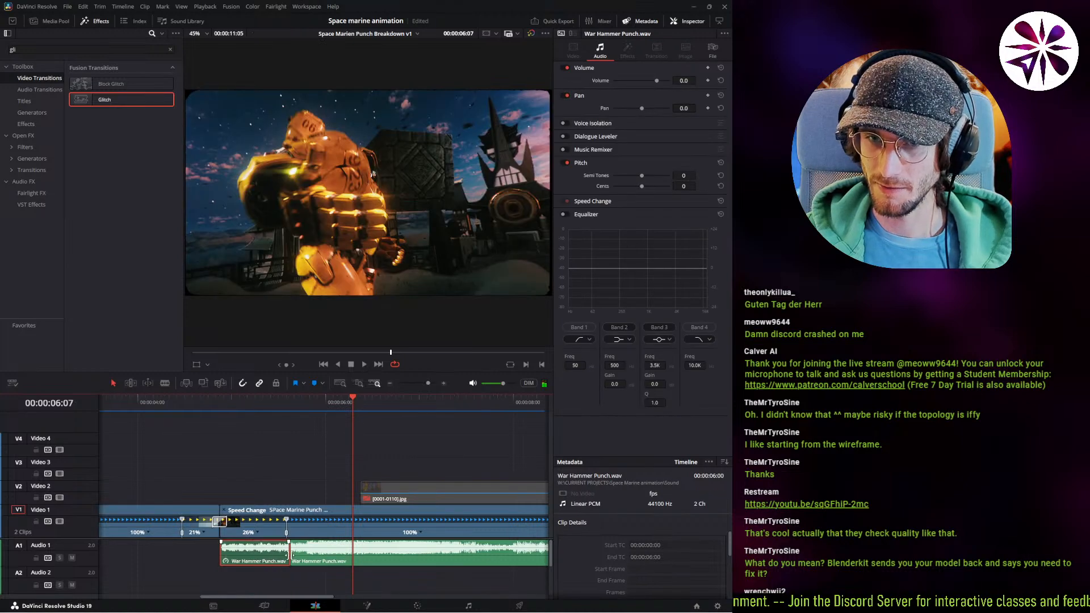
{"action": "left_click", "coordinate": [291, 554]}
{"action": "key", "text": "ctrl+t"}
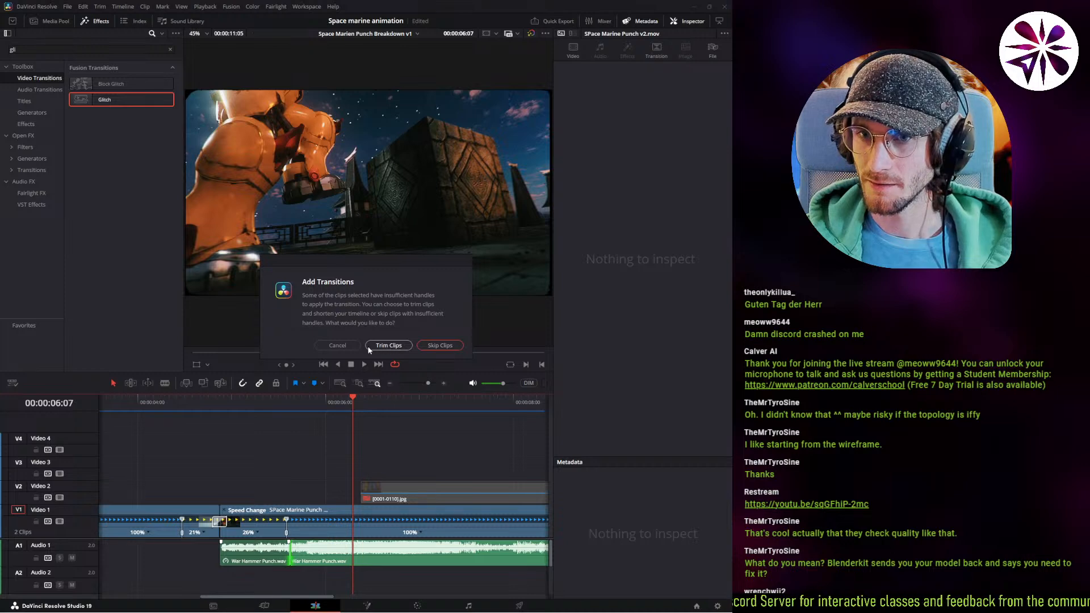
{"action": "left_click", "coordinate": [432, 346]}
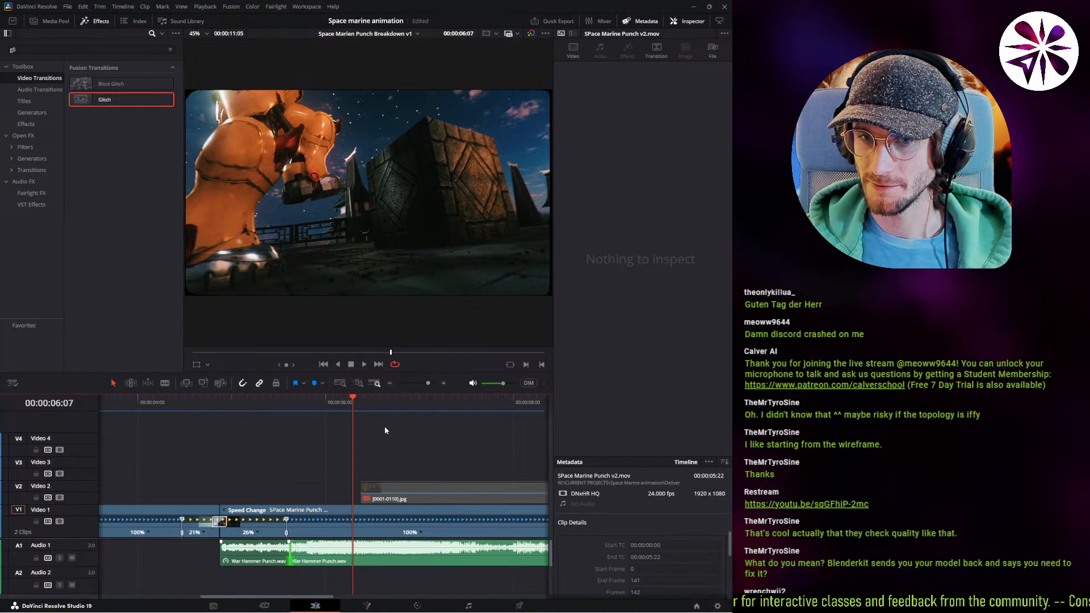
{"action": "middle_click_drag", "start_coordinate": [340, 537], "coordinate": [307, 588]}
{"action": "mouse_move", "coordinate": [220, 555]}
{"action": "left_mouse_down"}
{"action": "mouse_move", "coordinate": [264, 557]}
{"action": "mouse_move", "coordinate": [213, 562]}
{"action": "left_mouse_up"}
{"action": "left_click", "coordinate": [277, 554]}
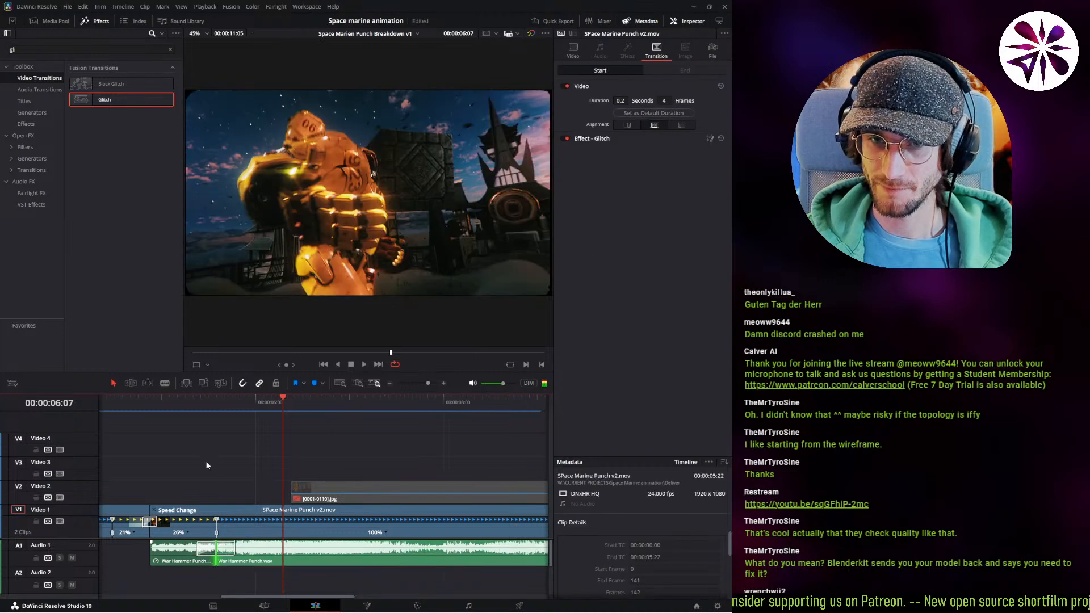
Play the slow-motion opening of the punch to check the crossfaded sound.
{"action": "left_click", "coordinate": [201, 404]}
{"action": "left_click", "coordinate": [143, 406]}
{"action": "key", "text": "space"}
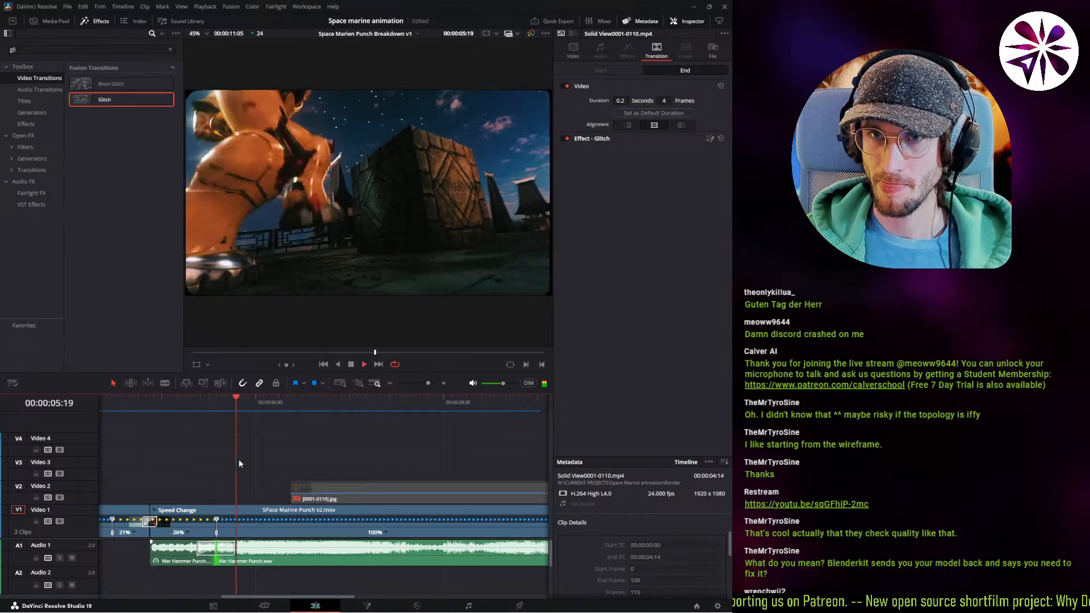
{"action": "key", "text": "space"}
Add a fade-in of about 12 frames to the slowed audio on Audio 1 and play the punch.
{"action": "left_click_drag", "start_coordinate": [185, 404], "coordinate": [158, 406]}
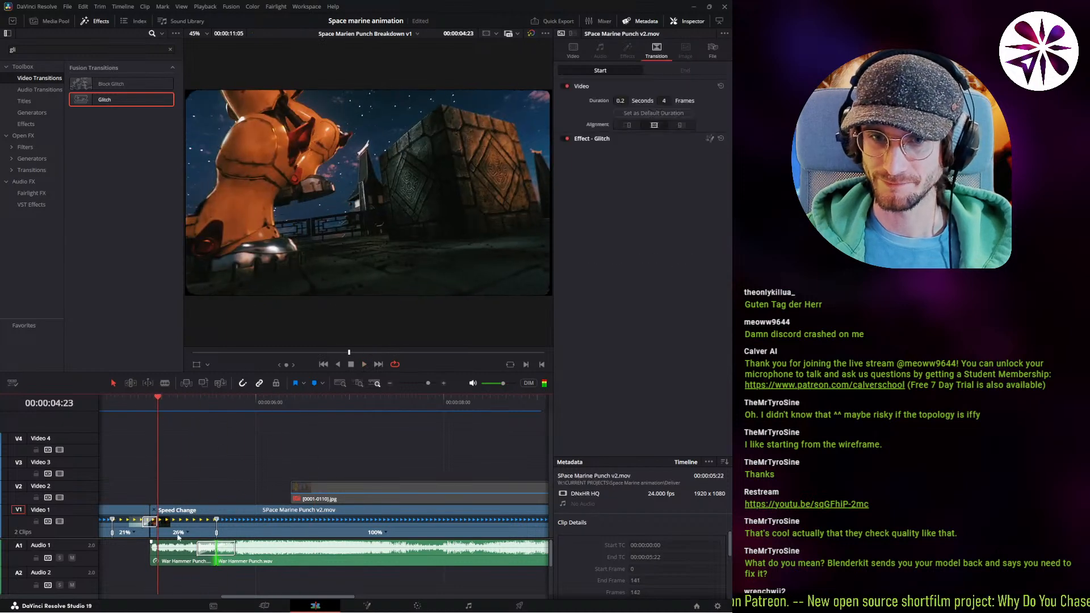
{"action": "left_click", "coordinate": [165, 552]}
{"action": "left_click", "coordinate": [150, 521]}
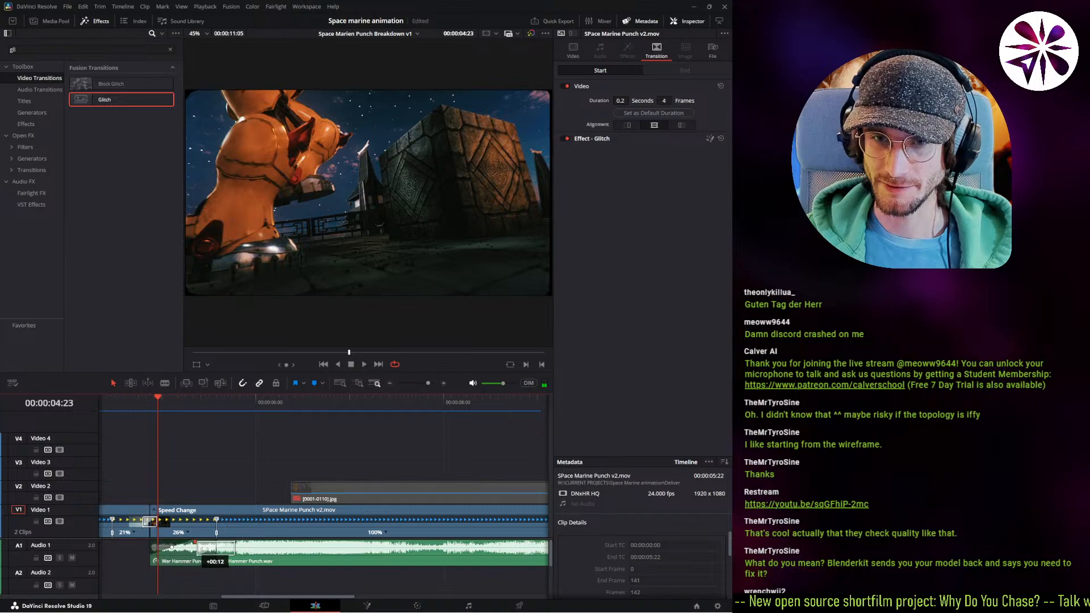
{"action": "key", "text": "space"}
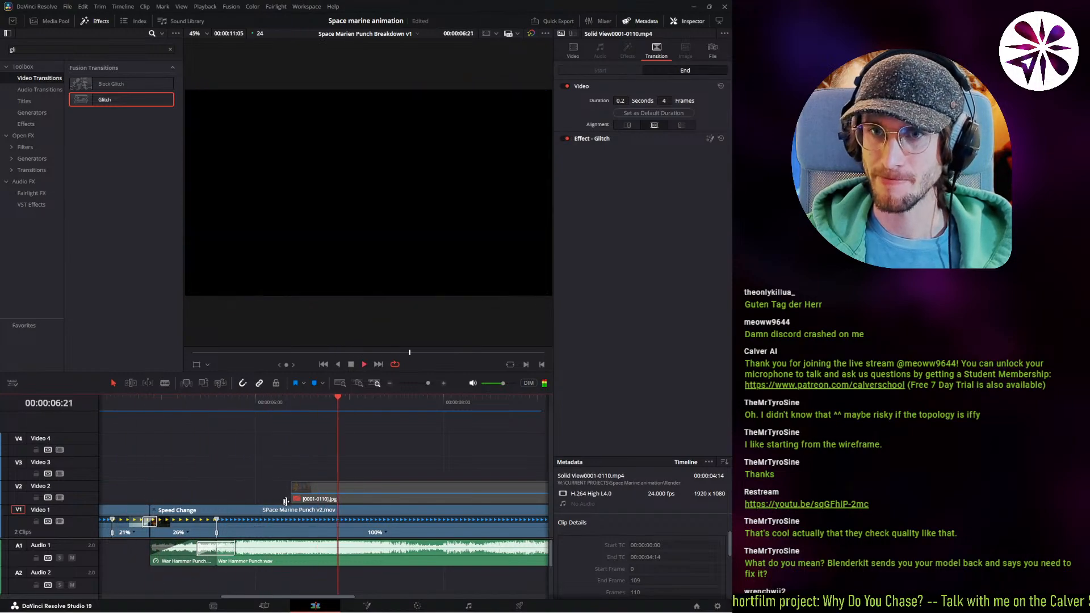
{"action": "left_click", "coordinate": [282, 454]}
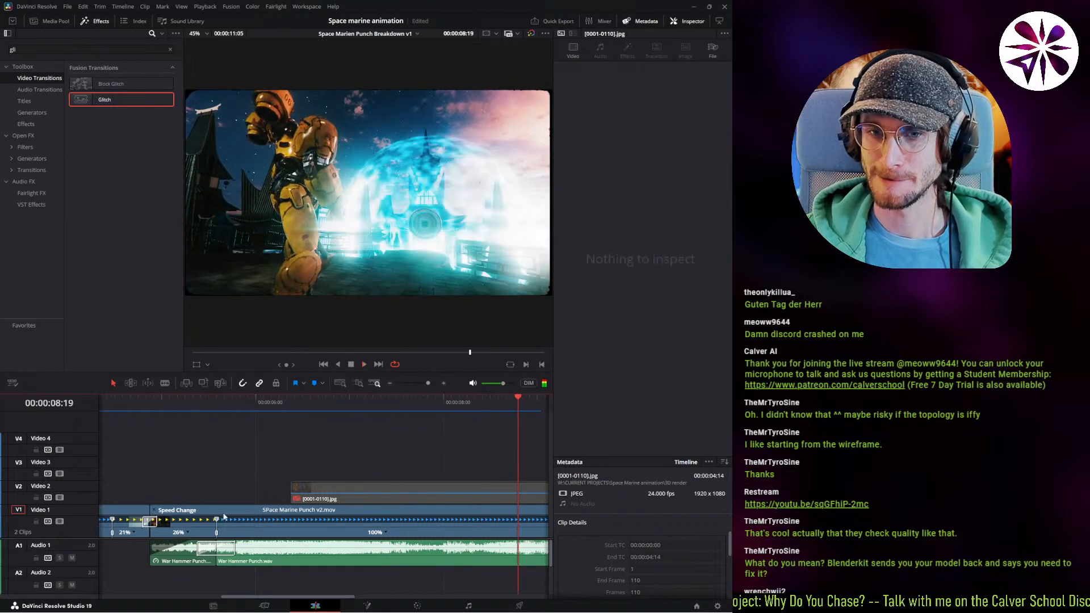
Shift the crossfaded join between the two War Hammer Punch clips slightly later and lengthen the slowed clip's fade-in.
{"action": "left_click", "coordinate": [206, 552]}
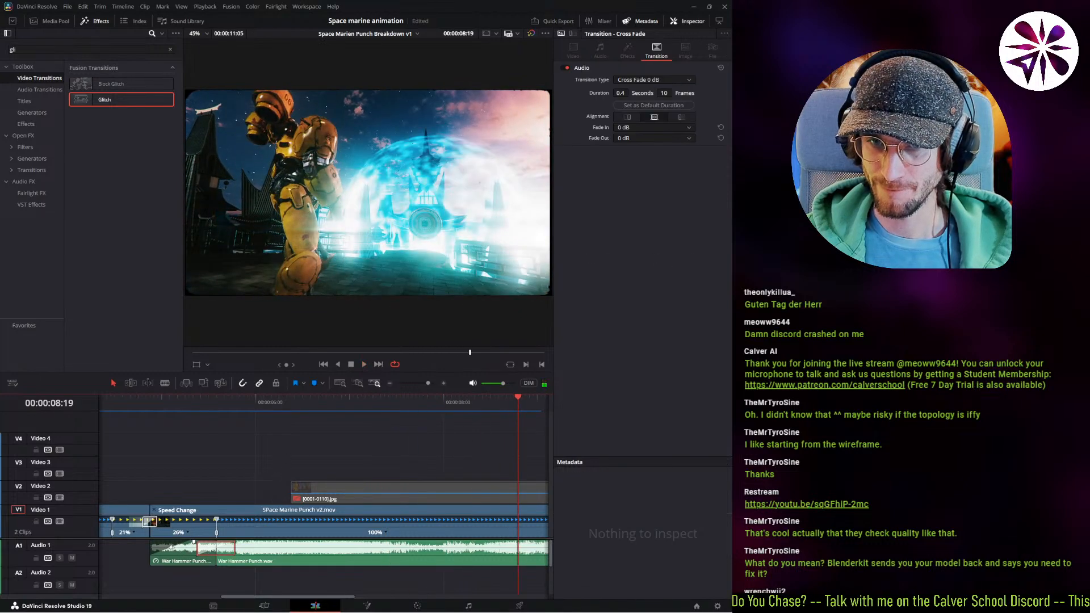
{"action": "left_click", "coordinate": [171, 551]}
{"action": "left_click_drag", "start_coordinate": [171, 547], "coordinate": [203, 542]}
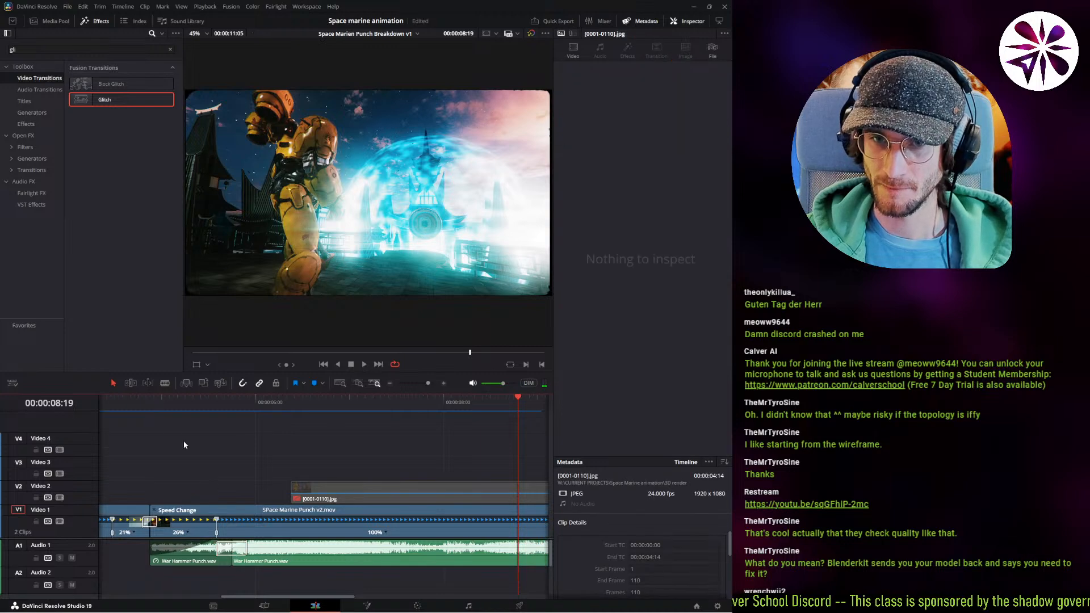
Play from just before the Glitch transition through the end of the shot to check the adjusted sound.
{"action": "left_click", "coordinate": [125, 404]}
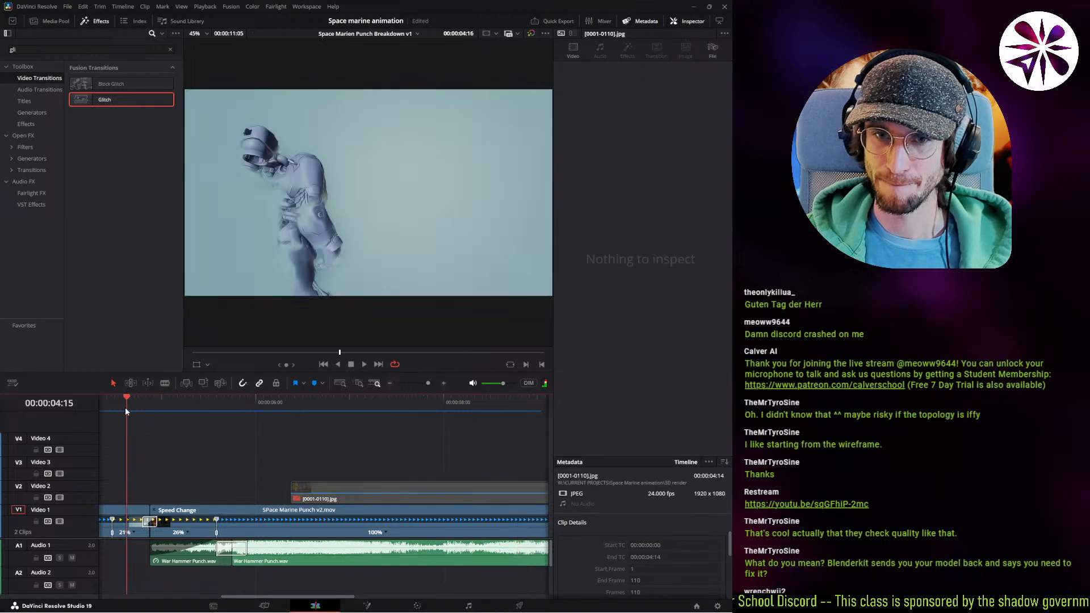
{"action": "key", "text": "space"}
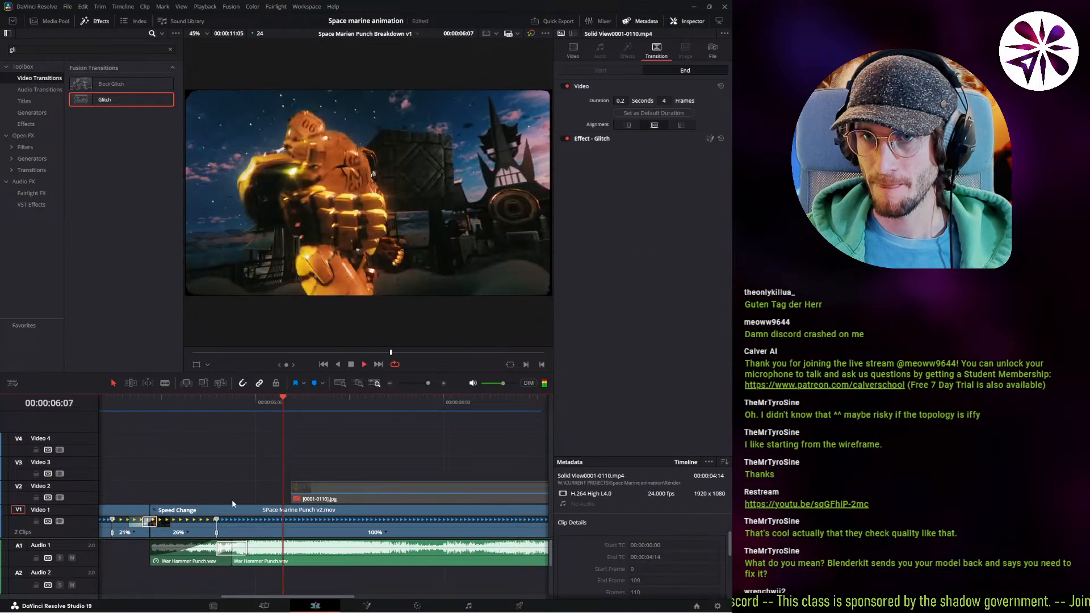
{"action": "left_click", "coordinate": [168, 406]}
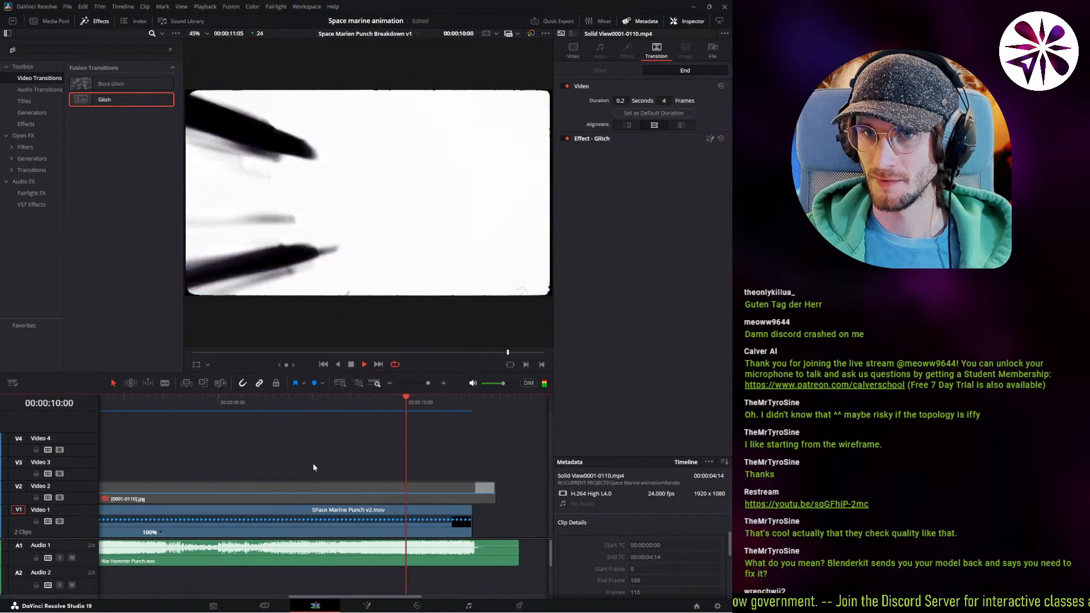
{"action": "key", "text": "space"}
Return the playhead to the timeline start, clear the effects search, and bring up the Passes bin in the media pool.
{"action": "left_click", "coordinate": [340, 382]}
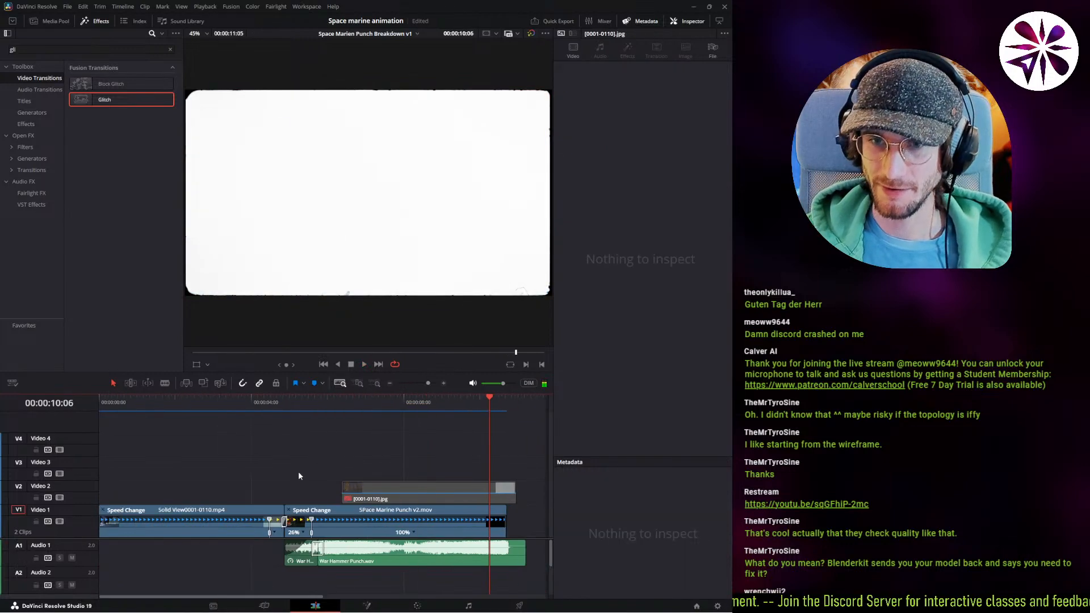
{"action": "left_click", "coordinate": [292, 489]}
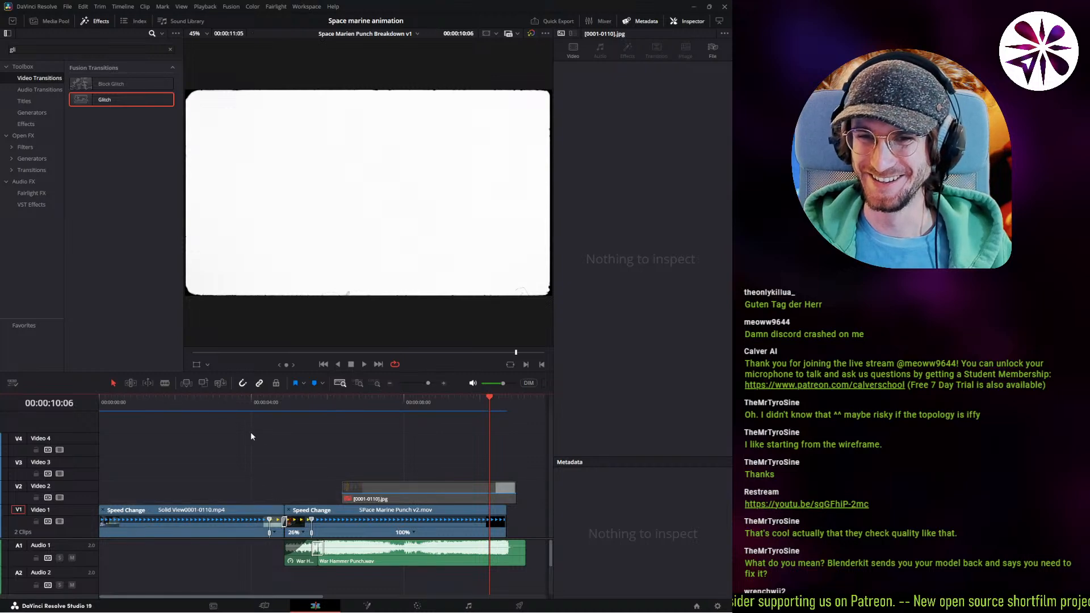
{"action": "left_click", "coordinate": [221, 404]}
{"action": "key", "text": "Home"}
{"action": "left_click", "coordinate": [131, 170]}
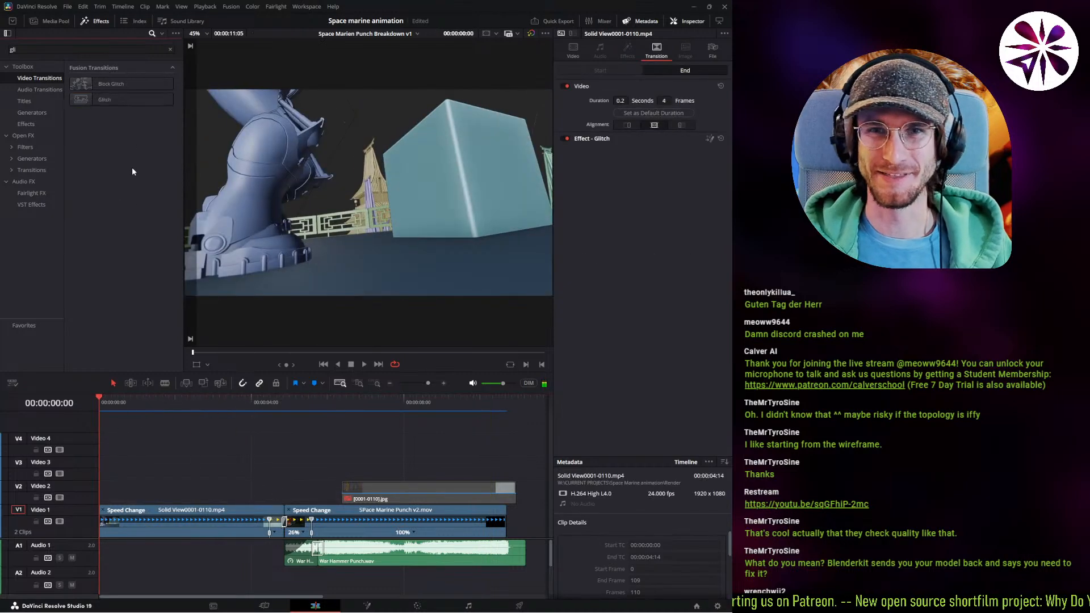
{"action": "left_click", "coordinate": [170, 49]}
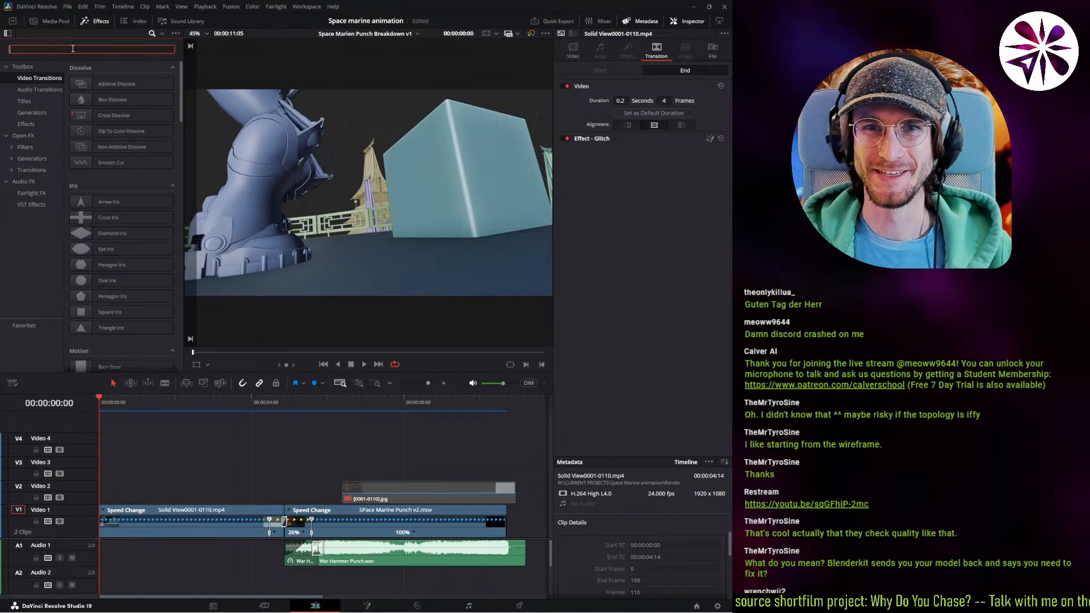
{"action": "left_click", "coordinate": [55, 24]}
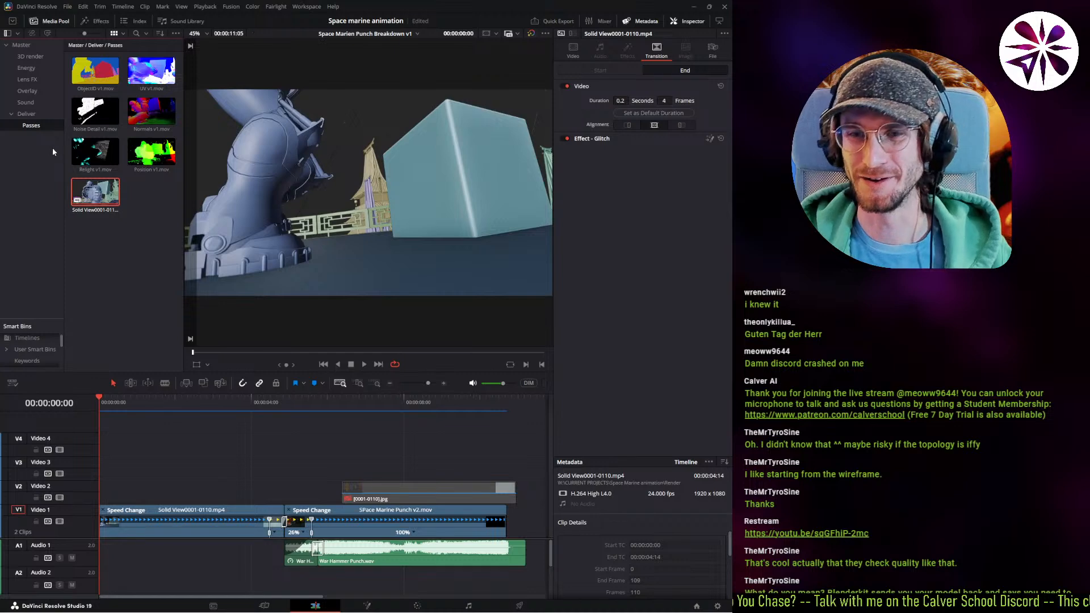
Enable the [0001-0110].jpg image sequence on Video 2.
{"action": "left_click", "coordinate": [367, 489]}
{"action": "middle_click_drag", "start_coordinate": [398, 455], "coordinate": [328, 455]}
{"action": "left_click", "coordinate": [357, 384]}
{"action": "left_click", "coordinate": [362, 383]}
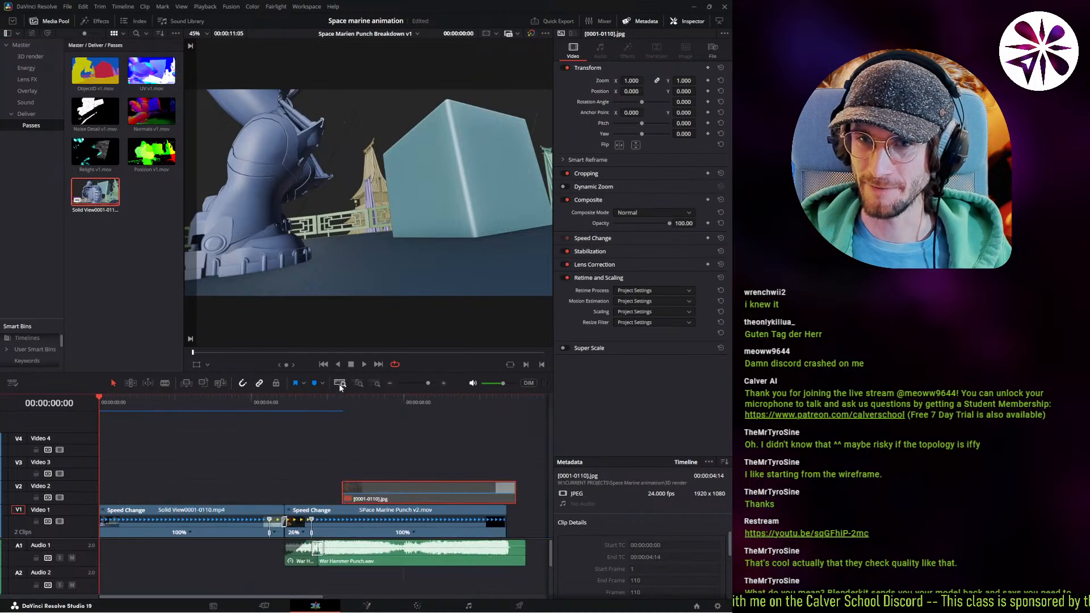
{"action": "scroll", "coordinate": [432, 463], "scroll_direction": "down", "scroll_amount": 4, "text": "ctrl"}
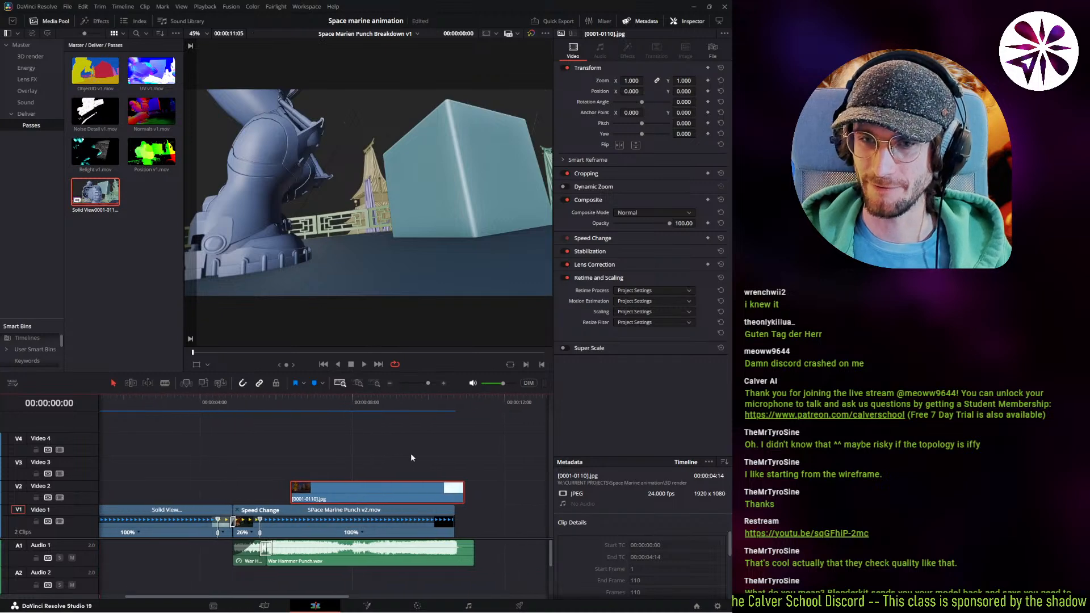
{"action": "scroll", "coordinate": [415, 452], "scroll_direction": "up", "scroll_amount": 4, "text": "ctrl"}
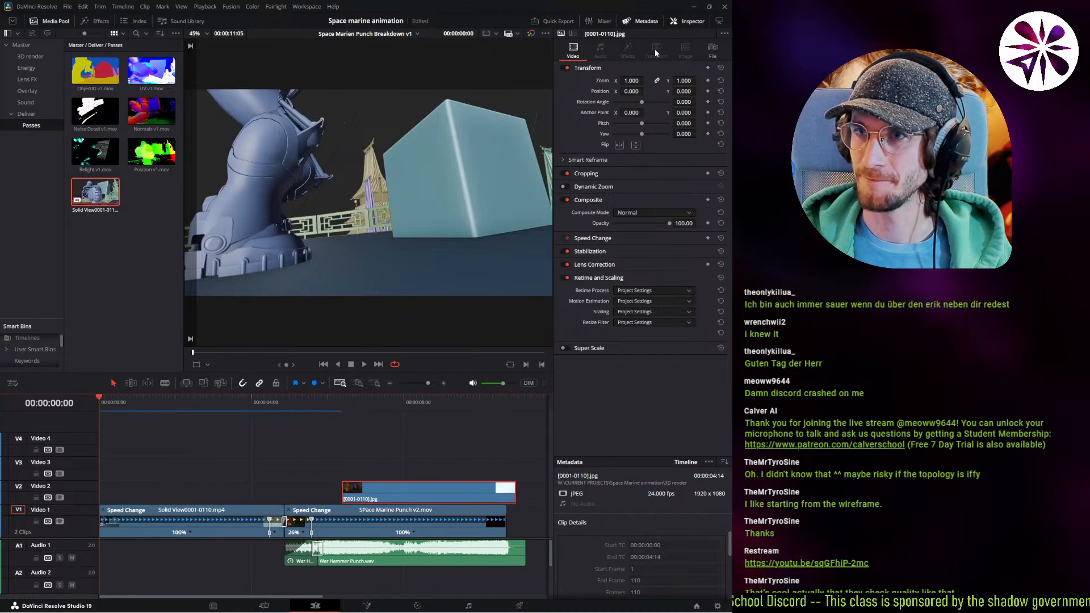
Hide the Inspector and Metadata to give the viewer and timeline the full width.
{"action": "left_click", "coordinate": [677, 21]}
{"action": "left_click", "coordinate": [627, 21]}
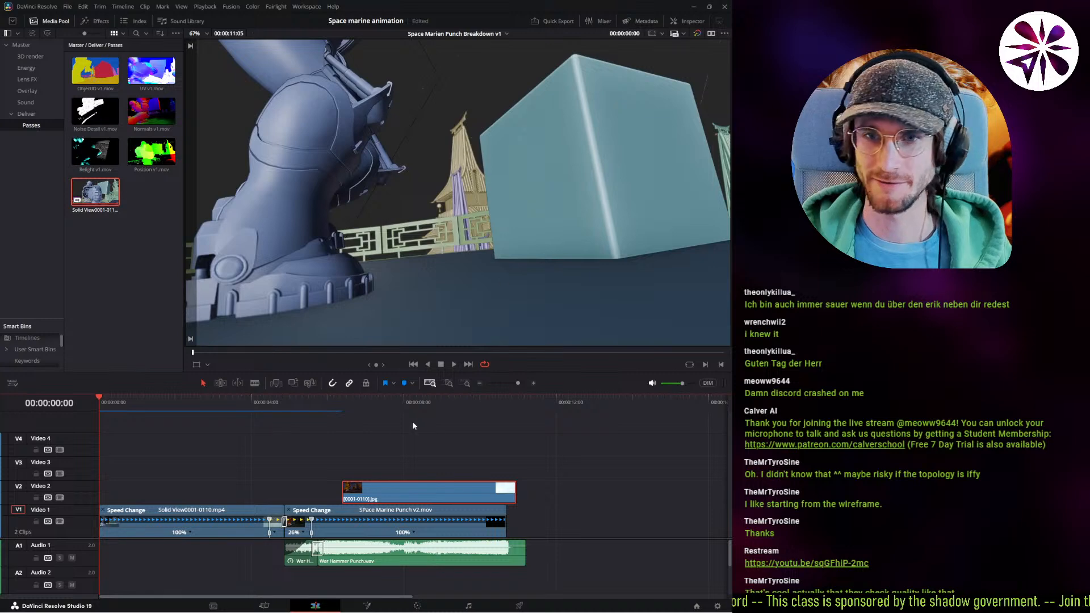
{"action": "scroll", "coordinate": [354, 457], "scroll_direction": "up", "scroll_amount": 2, "text": "alt"}
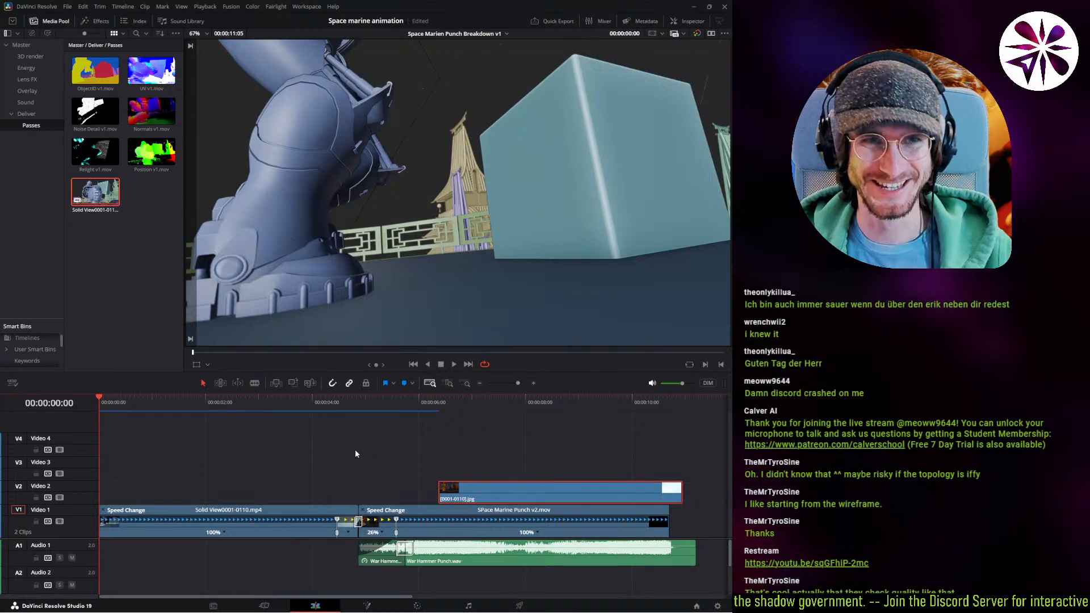
Move the [0001-0110].jpg sequence from Video 2 to Video 1, directly after the punch clip.
{"action": "left_click", "coordinate": [344, 452]}
{"action": "left_click", "coordinate": [347, 486]}
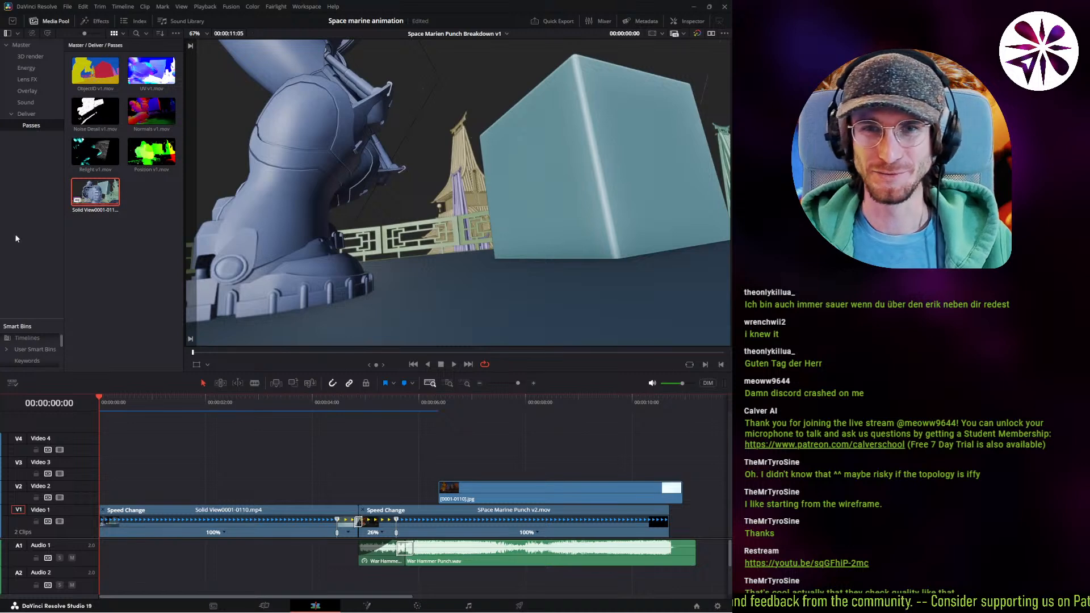
{"action": "left_click_drag", "start_coordinate": [502, 490], "coordinate": [637, 518]}
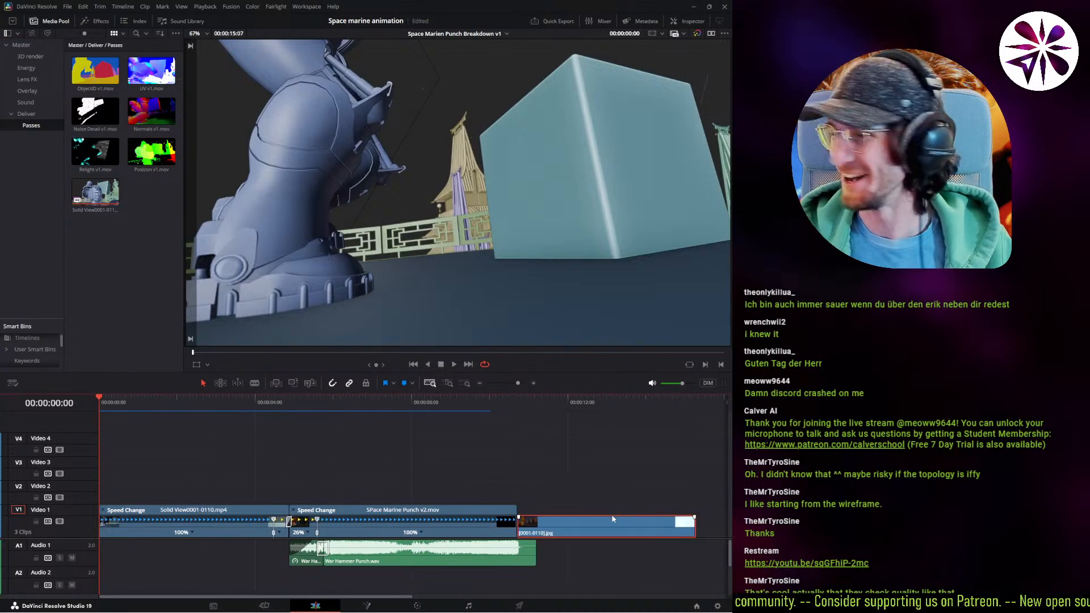
Move the [0001-0110].jpg sequence from the end of Video 1 to Video 3, above the punch clip.
{"action": "left_click_drag", "start_coordinate": [363, 452], "coordinate": [209, 513]}
{"action": "left_click", "coordinate": [349, 465]}
{"action": "mouse_move", "coordinate": [503, 411]}
{"action": "left_mouse_down"}
{"action": "mouse_move", "coordinate": [533, 410]}
{"action": "mouse_move", "coordinate": [501, 415]}
{"action": "mouse_move", "coordinate": [519, 420]}
{"action": "left_mouse_up"}
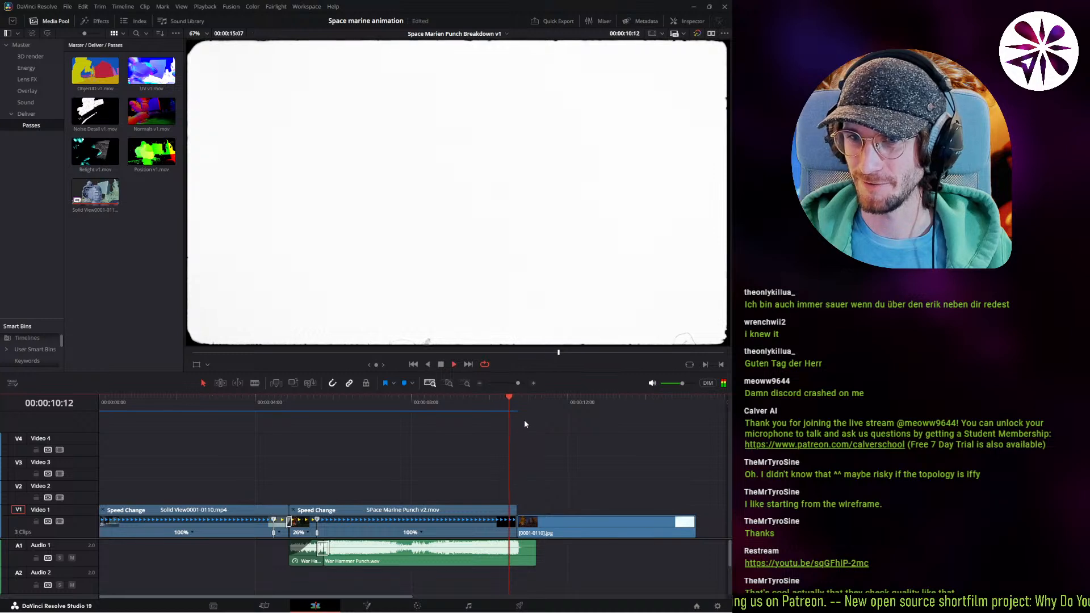
{"action": "left_click_drag", "start_coordinate": [526, 532], "coordinate": [311, 479]}
{"action": "key", "text": "shift+z"}
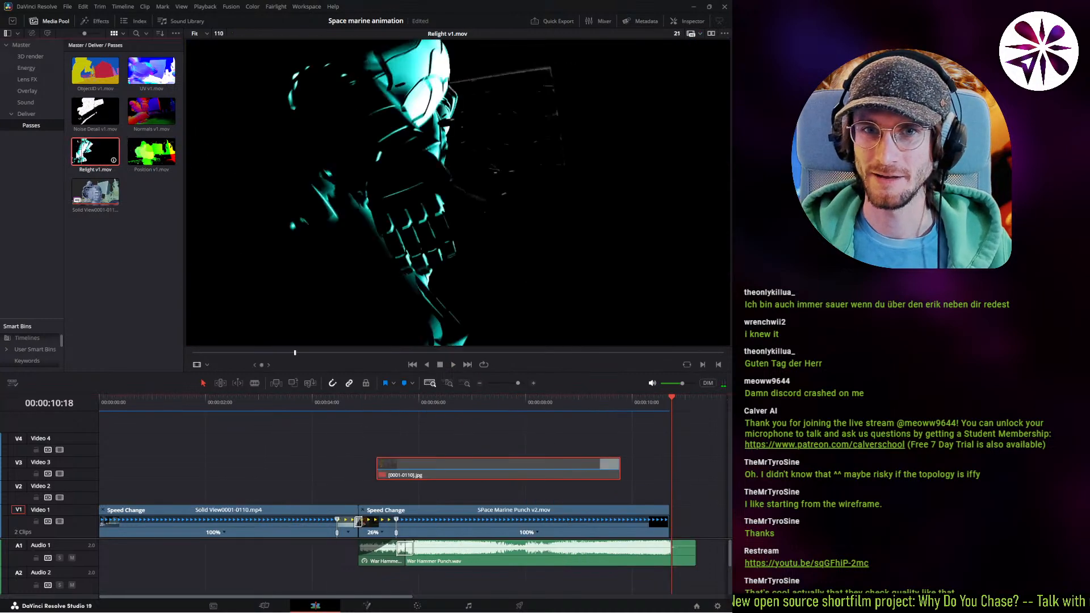
Preview the Relight, UV and ObjectID passes from the Passes bin.
{"action": "left_click", "coordinate": [82, 153]}
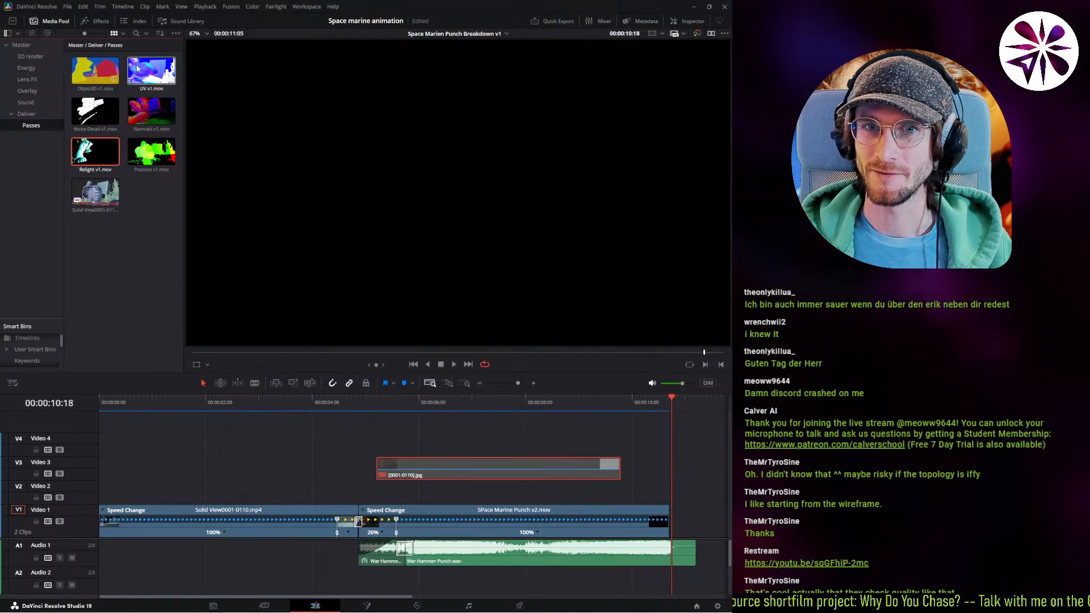
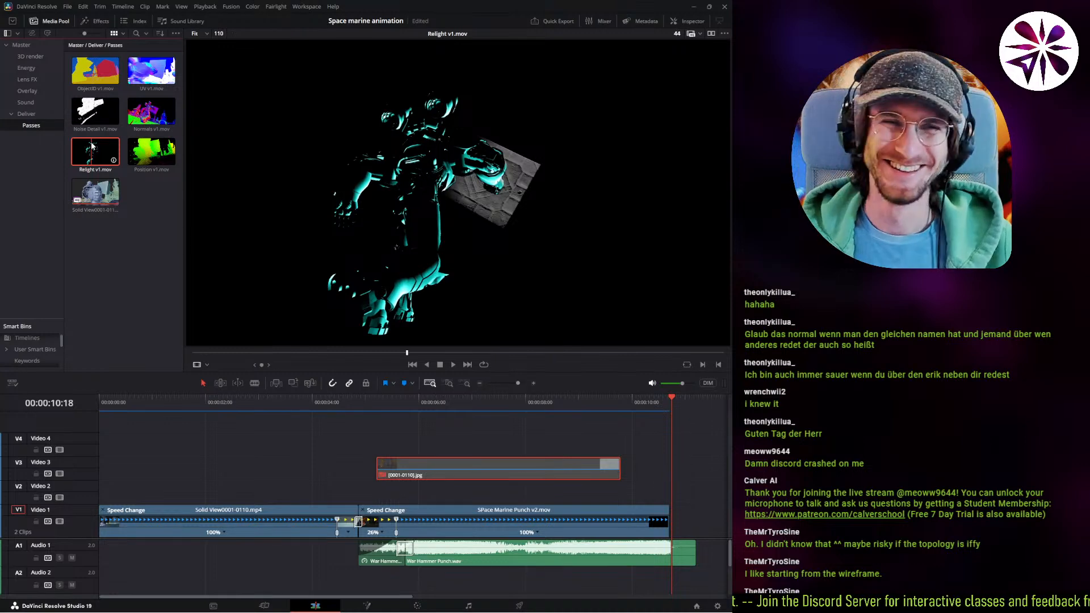
{"action": "left_click", "coordinate": [124, 278]}
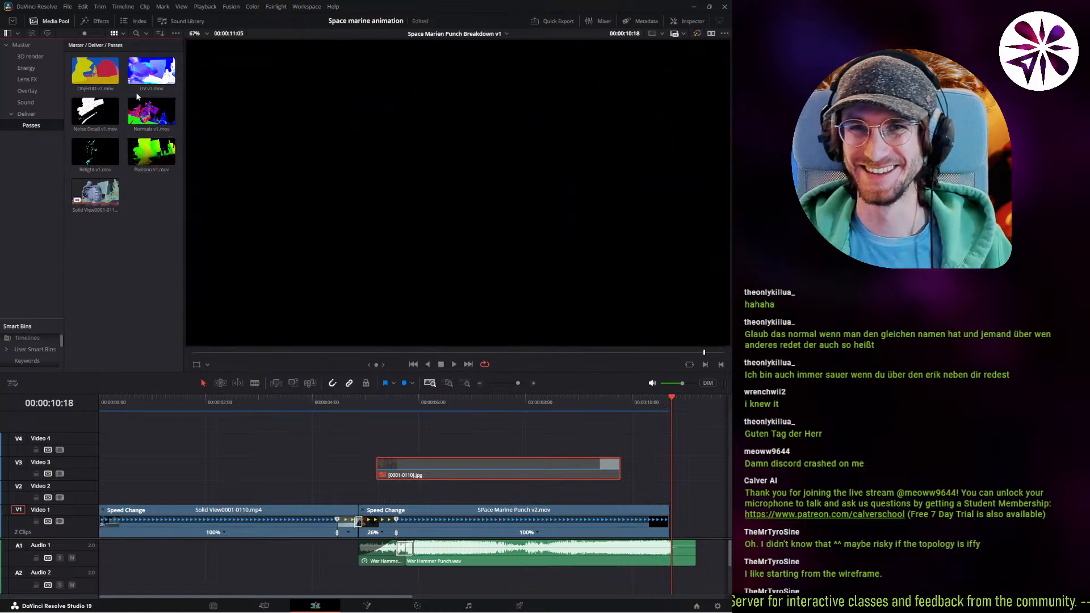
{"action": "left_click", "coordinate": [152, 69]}
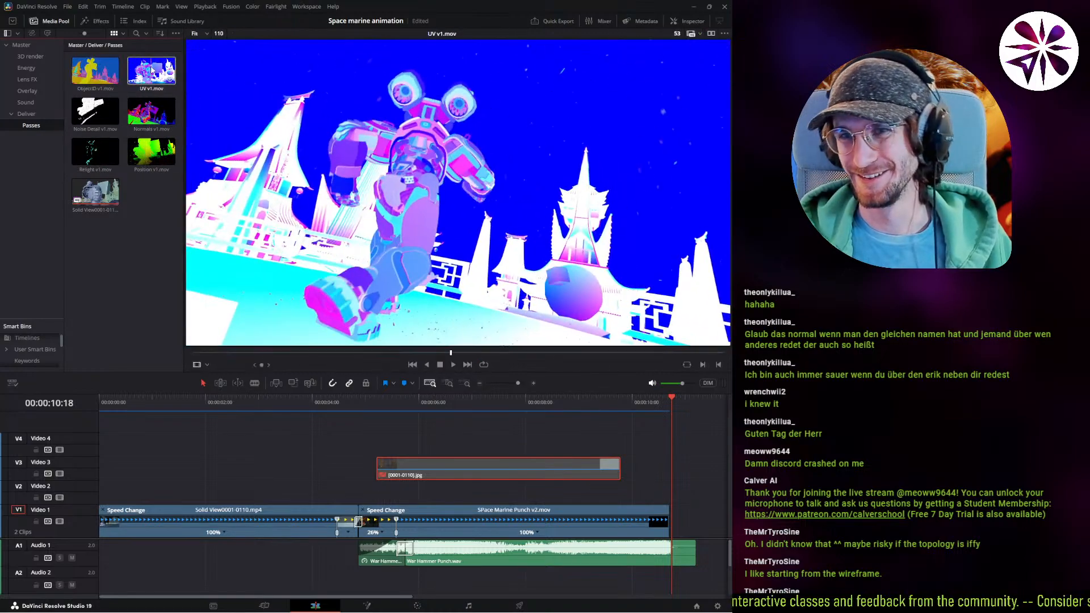
{"action": "left_click", "coordinate": [105, 74]}
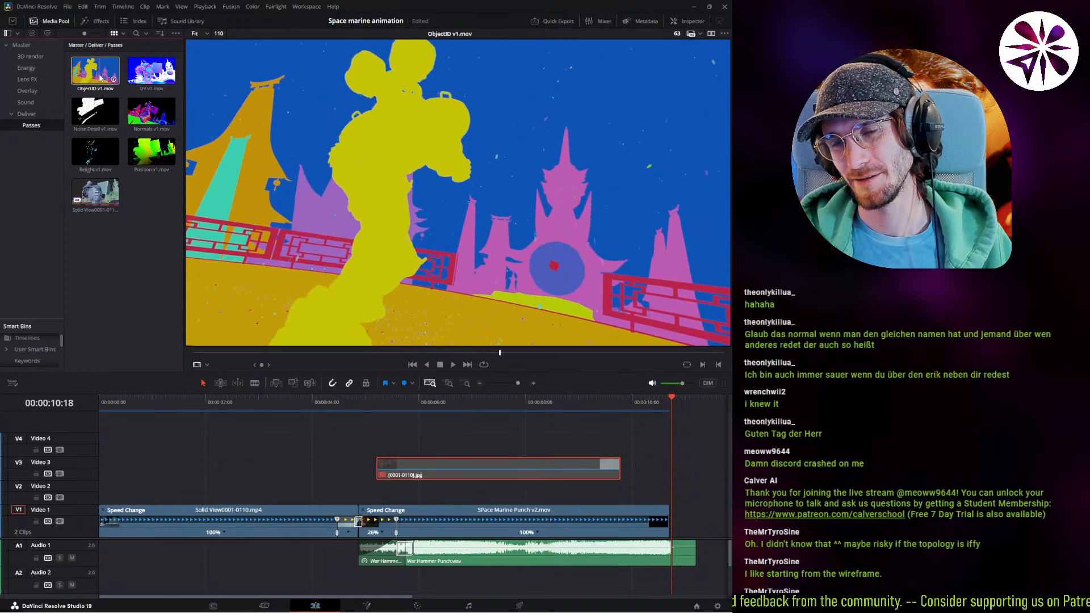
Scrub through the end of the timeline to check how the punch clip finishes.
{"action": "scroll", "coordinate": [448, 444], "scroll_direction": "right", "scroll_amount": 5}
{"action": "scroll", "coordinate": [448, 444], "scroll_direction": "right", "scroll_amount": 8}
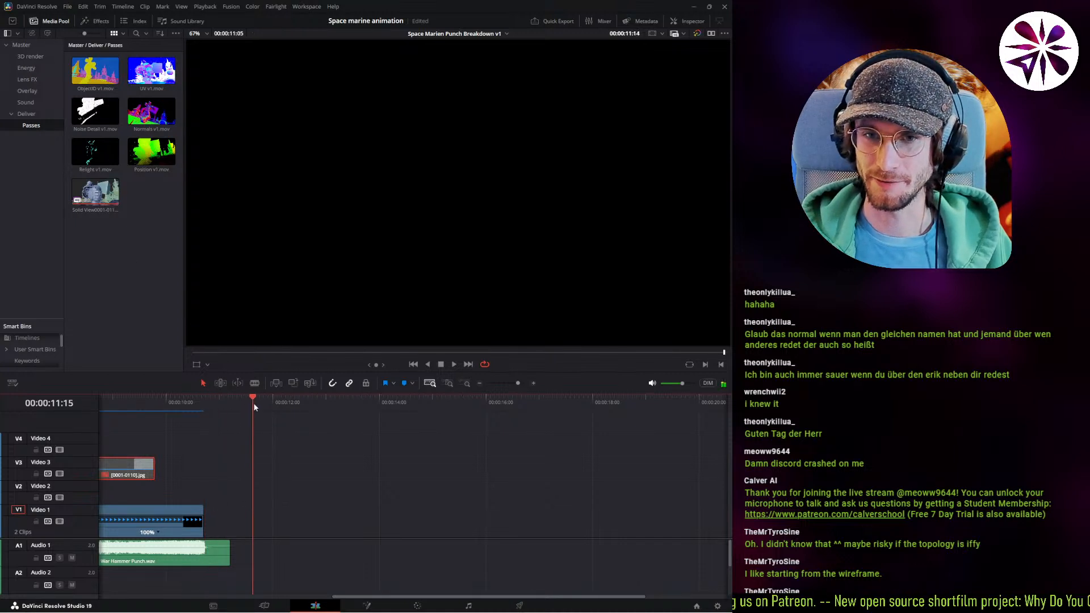
{"action": "left_click_drag", "start_coordinate": [254, 407], "coordinate": [183, 418]}
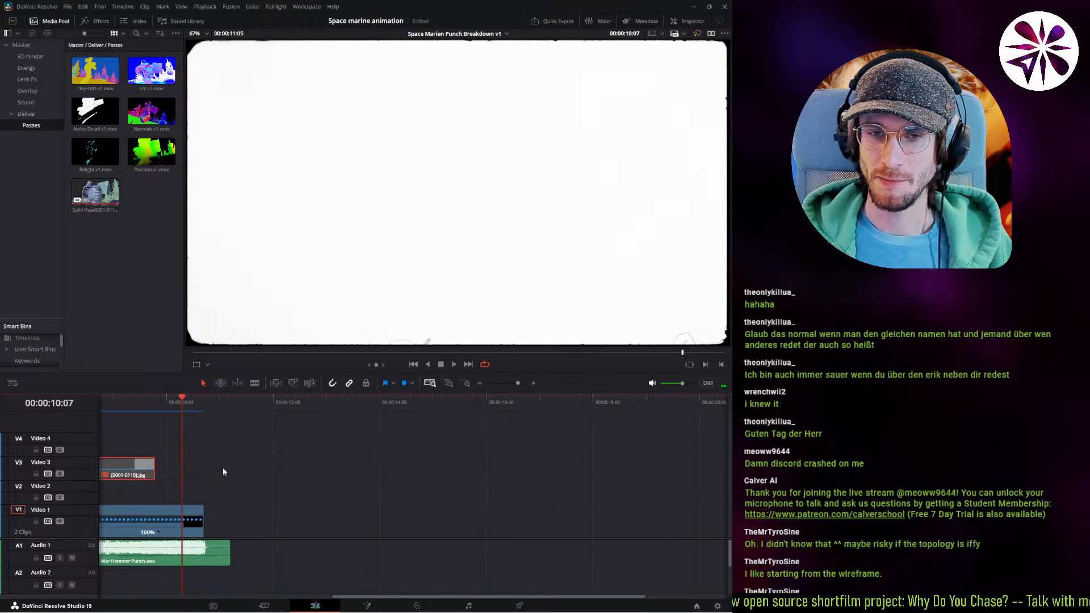
{"action": "scroll", "coordinate": [305, 431], "scroll_direction": "left", "scroll_amount": 5}
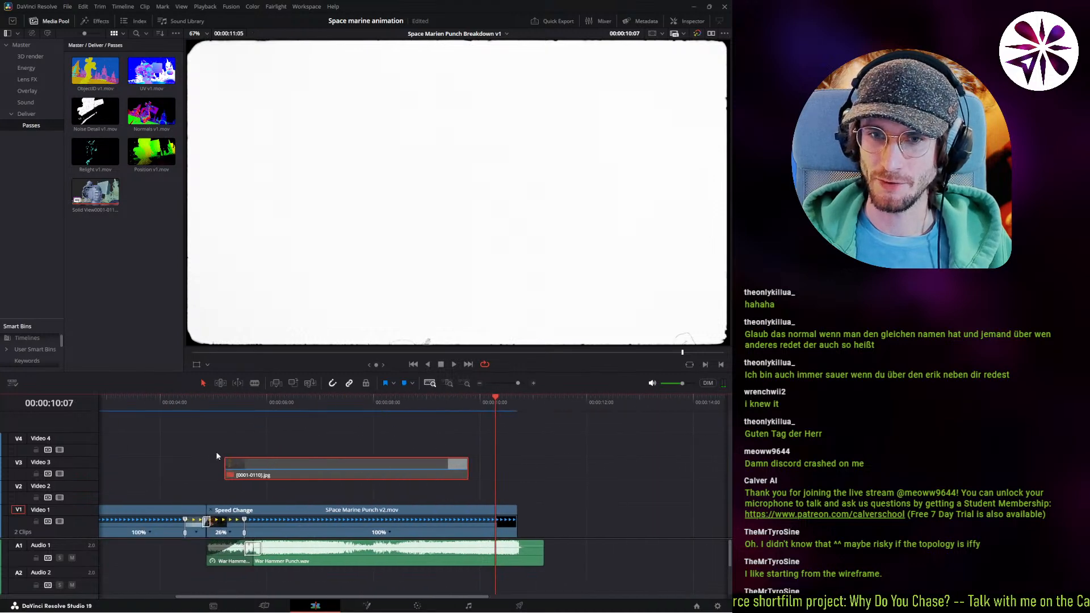
{"action": "scroll", "coordinate": [216, 456], "scroll_direction": "left", "scroll_amount": 3}
Place War Hammer Punch Punch.wav from the Sound bin on Audio 2 at the timeline start and play it with the video.
{"action": "key", "text": "Home"}
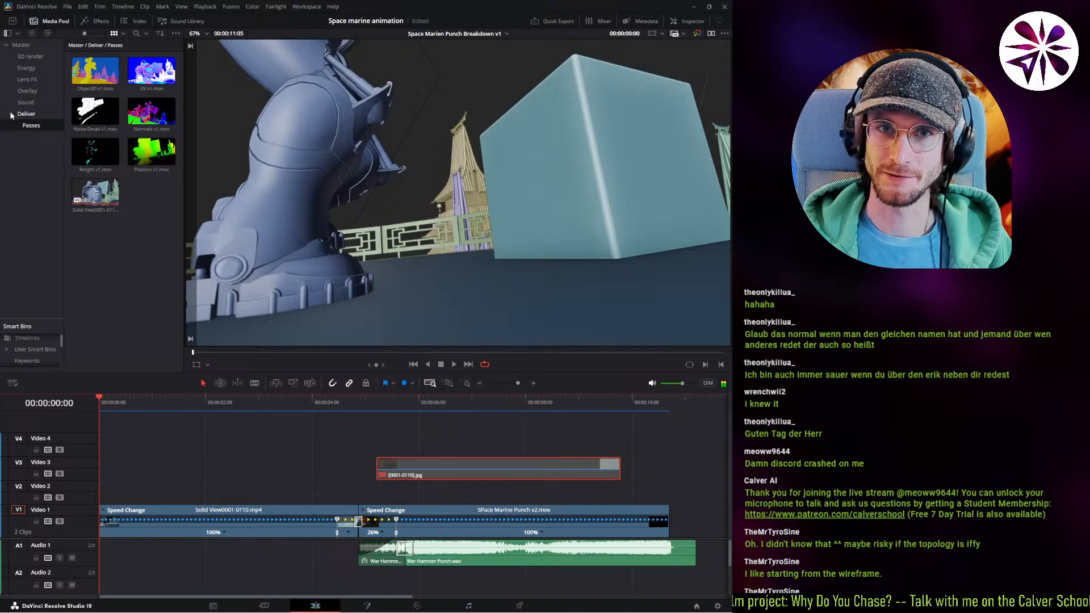
{"action": "left_click", "coordinate": [26, 103]}
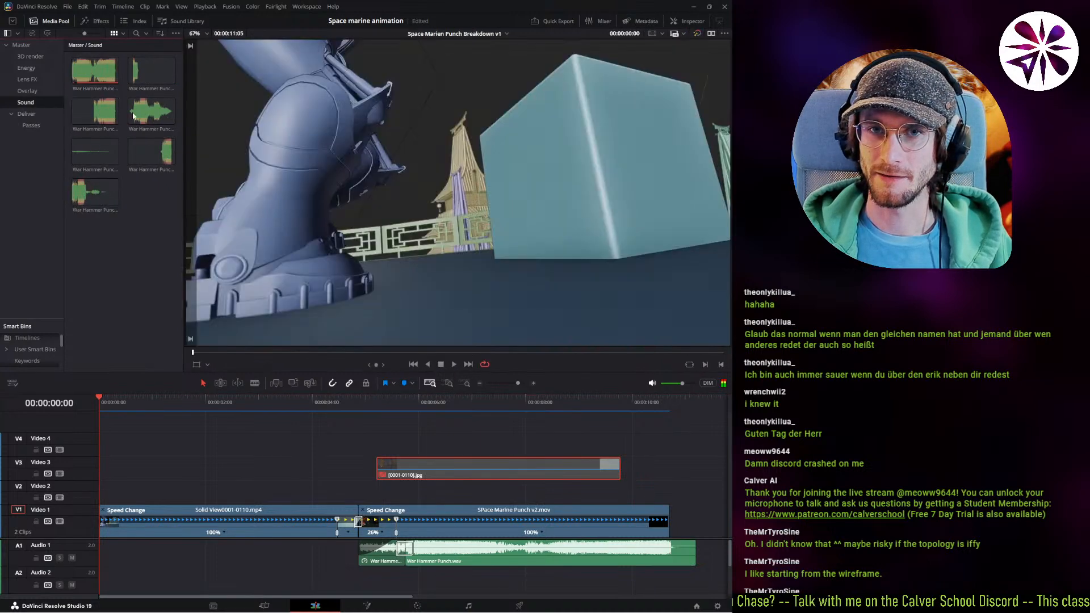
{"action": "key", "text": "space"}
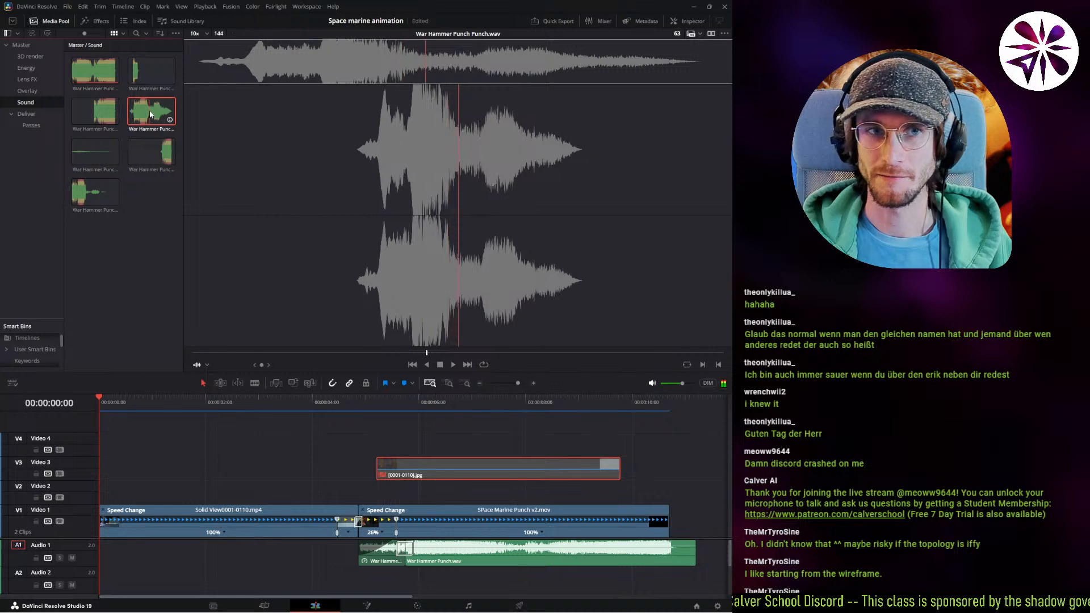
{"action": "left_click_drag", "start_coordinate": [161, 116], "coordinate": [120, 589]}
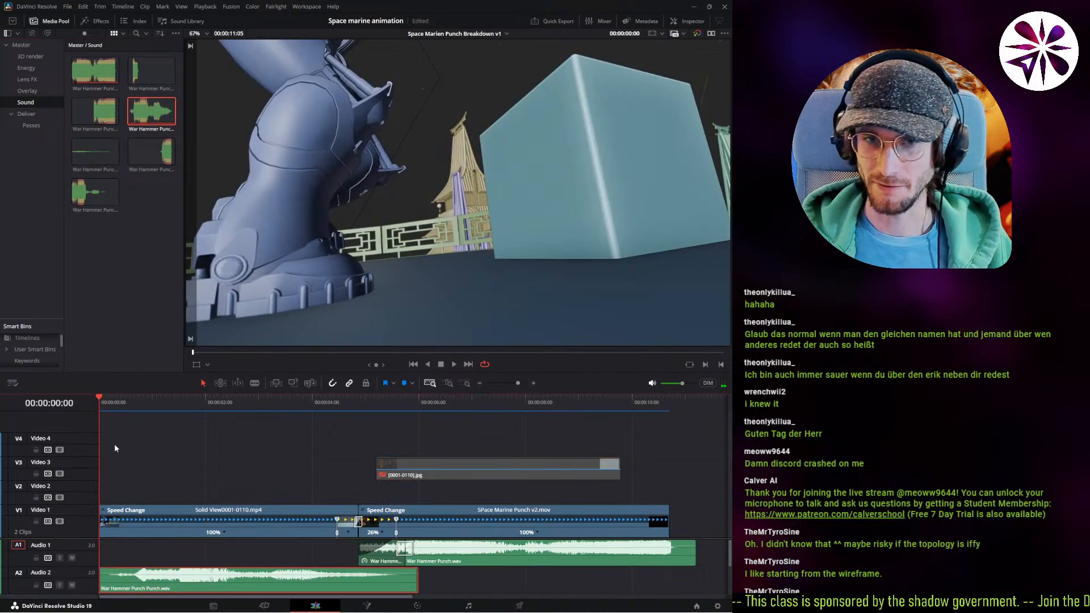
{"action": "key", "text": "space"}
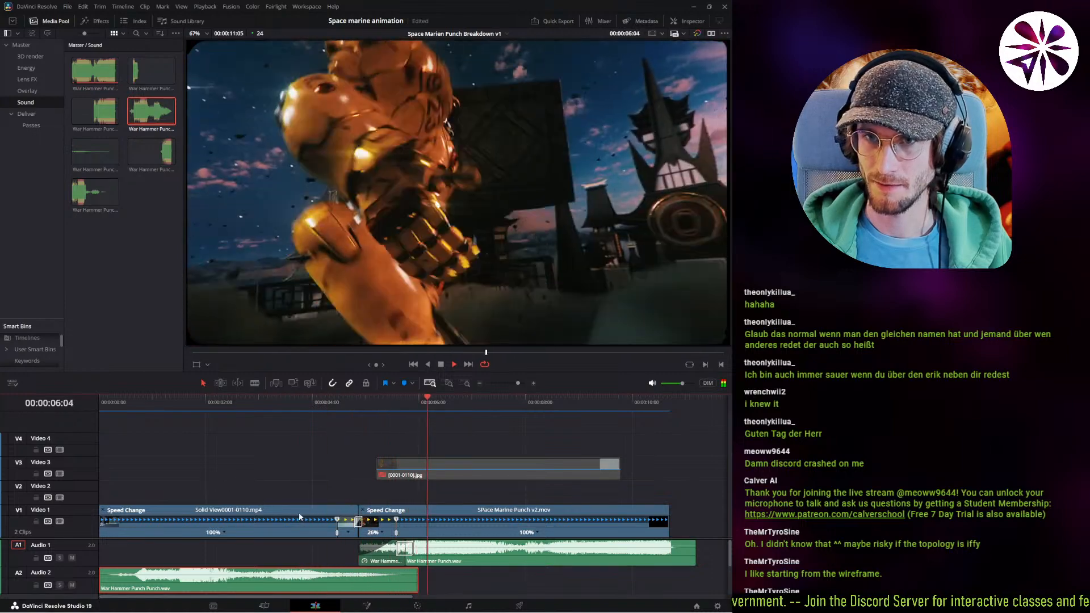
{"action": "key", "text": "Home"}
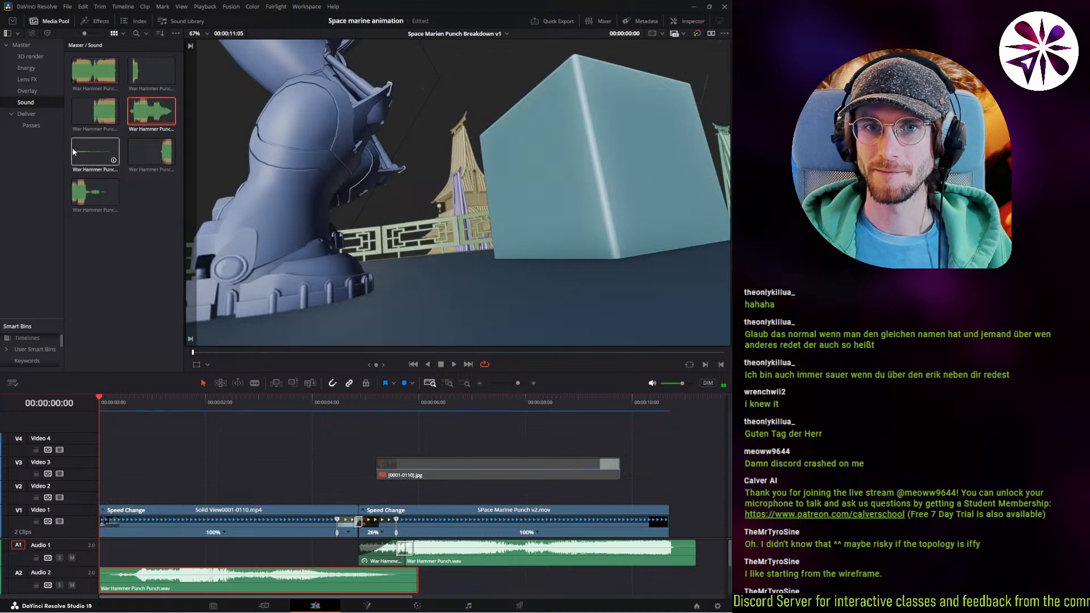
Enlarge the timeline area and place War Hammer Punch Atmosphere.wav on Audio 3 at the timeline start, checking it in playback.
{"action": "mouse_move", "coordinate": [74, 152]}
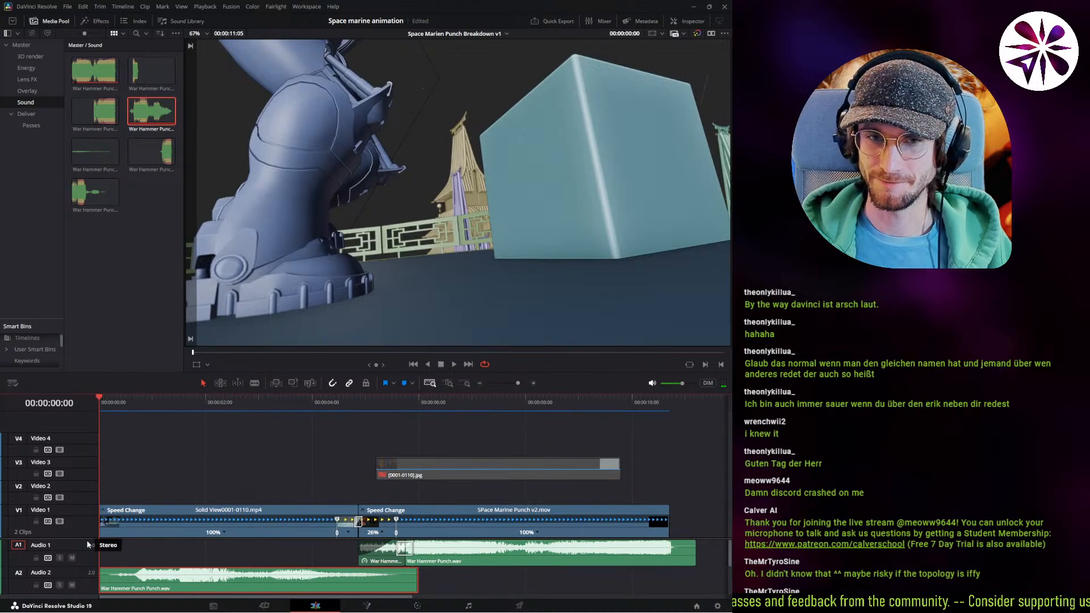
{"action": "scroll", "coordinate": [102, 500], "scroll_direction": "down", "scroll_amount": 3}
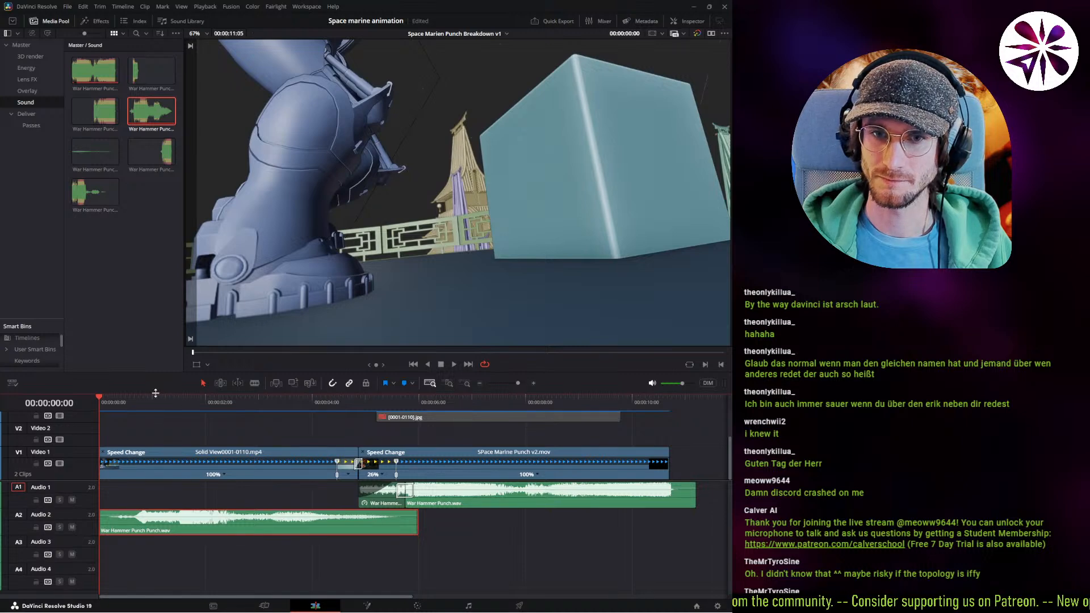
{"action": "left_click_drag", "start_coordinate": [156, 373], "coordinate": [156, 278]}
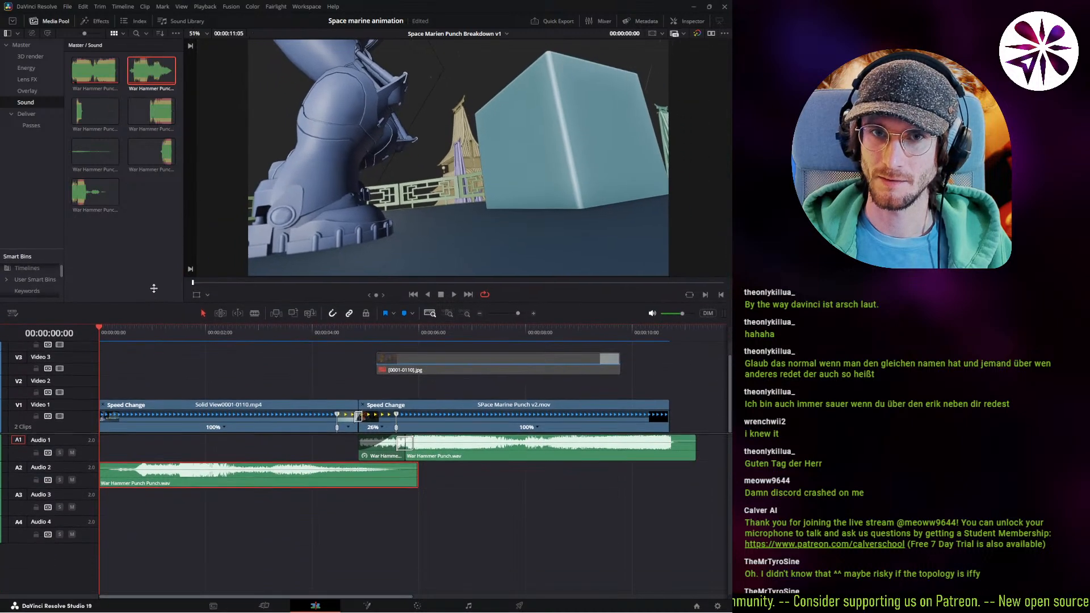
{"action": "left_click_drag", "start_coordinate": [95, 151], "coordinate": [139, 492]}
{"action": "key", "text": "space"}
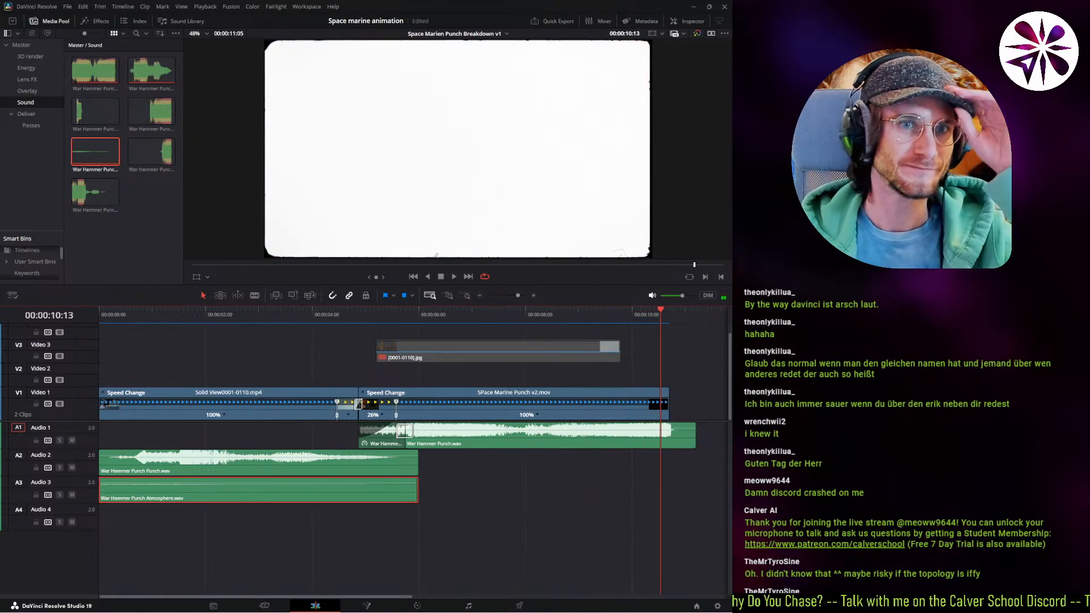
Switch to Blender, preview the camera animation in a maximized wireframe viewport, and return to DaVinci Resolve.
{"action": "key", "text": "alt+Tab"}
{"action": "middle_click_drag", "start_coordinate": [410, 311], "coordinate": [421, 335]}
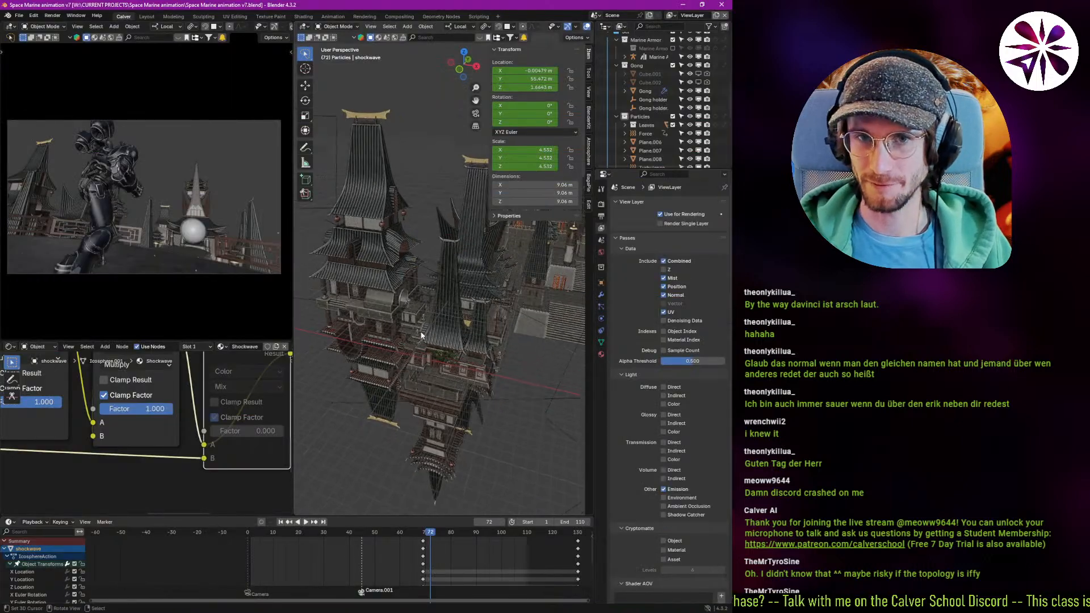
{"action": "key", "text": "z"}
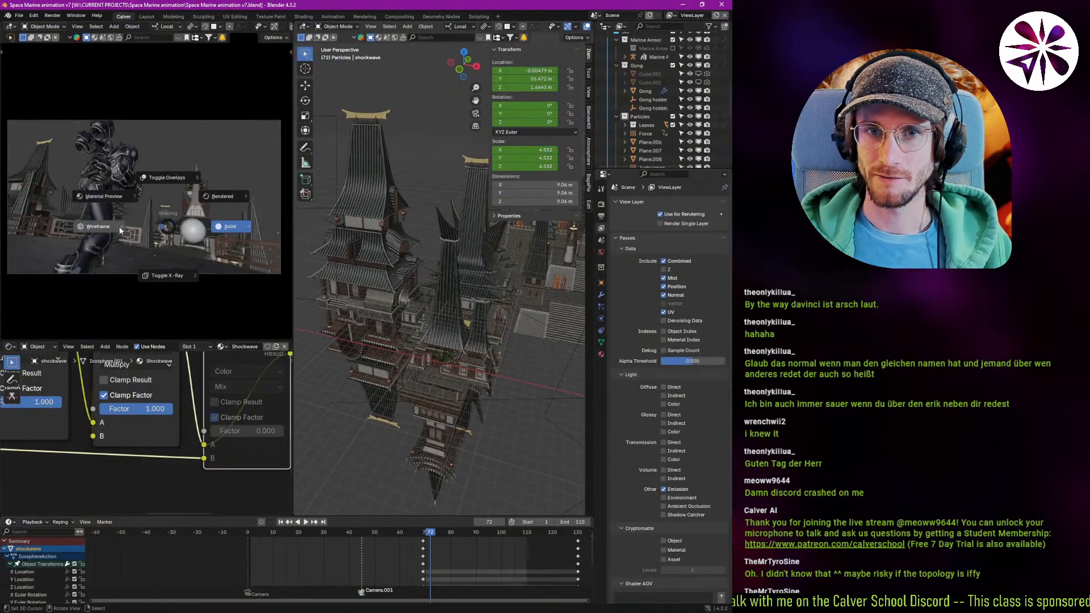
{"action": "left_click", "coordinate": [120, 230]}
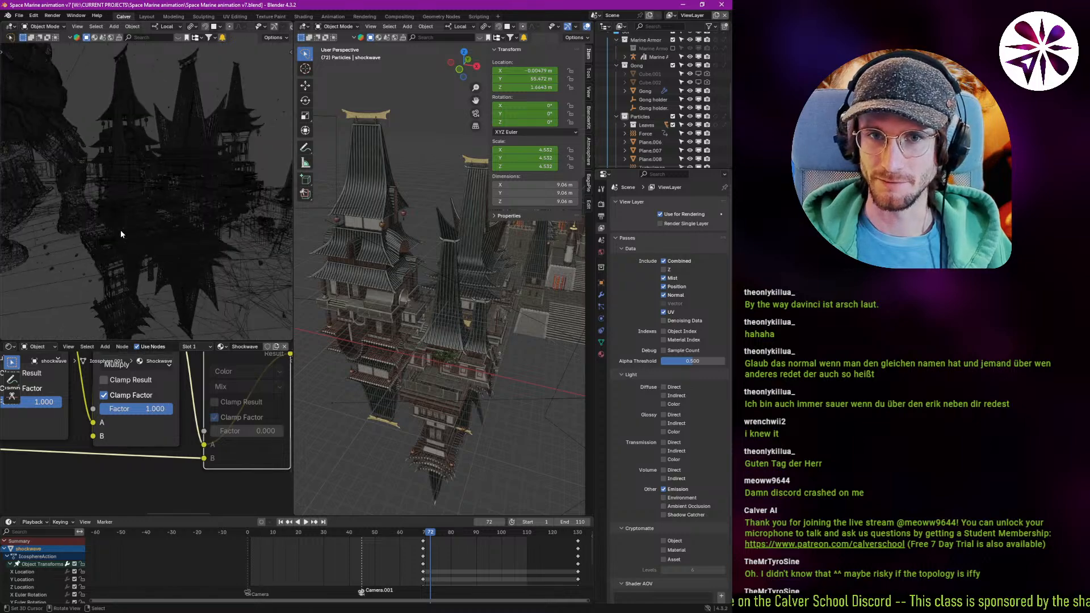
{"action": "key", "text": "ctrl+space"}
{"action": "key", "text": "alt+a"}
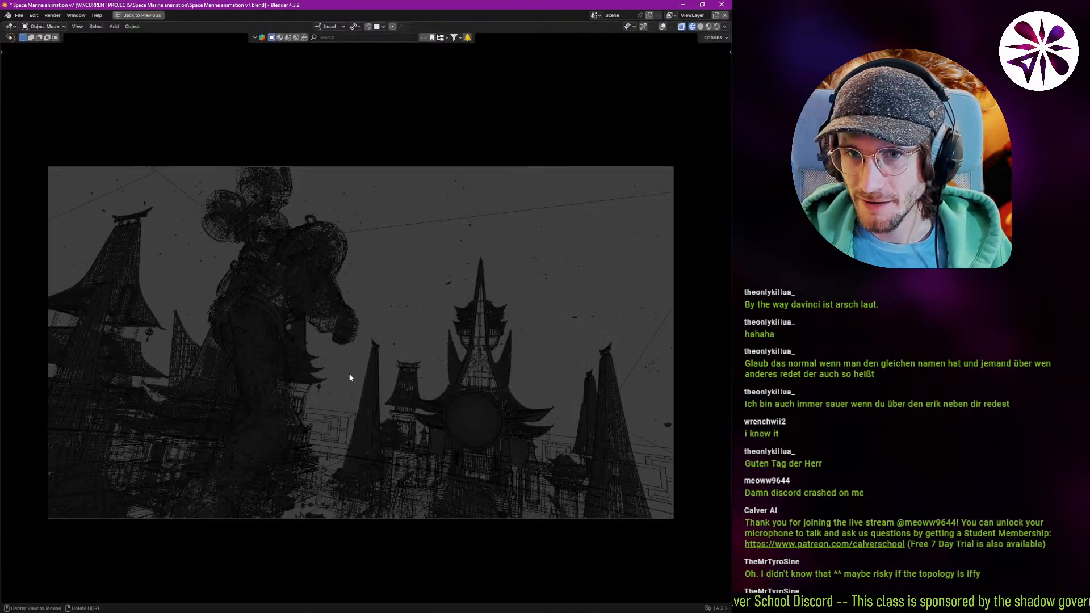
{"action": "key", "text": "space"}
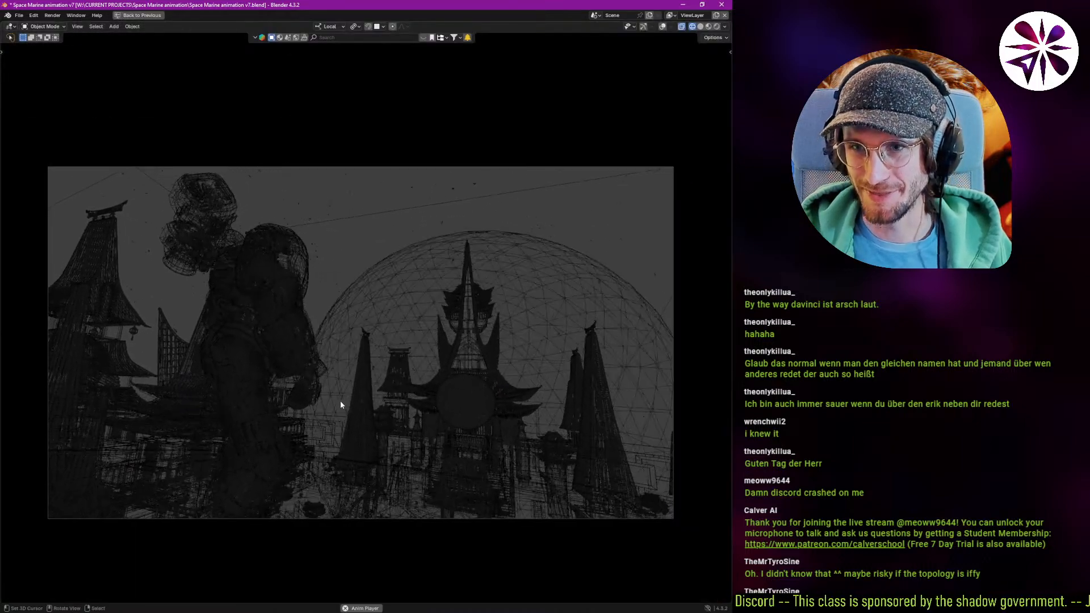
{"action": "left_click", "coordinate": [726, 5]}
{"action": "left_click", "coordinate": [374, 327]}
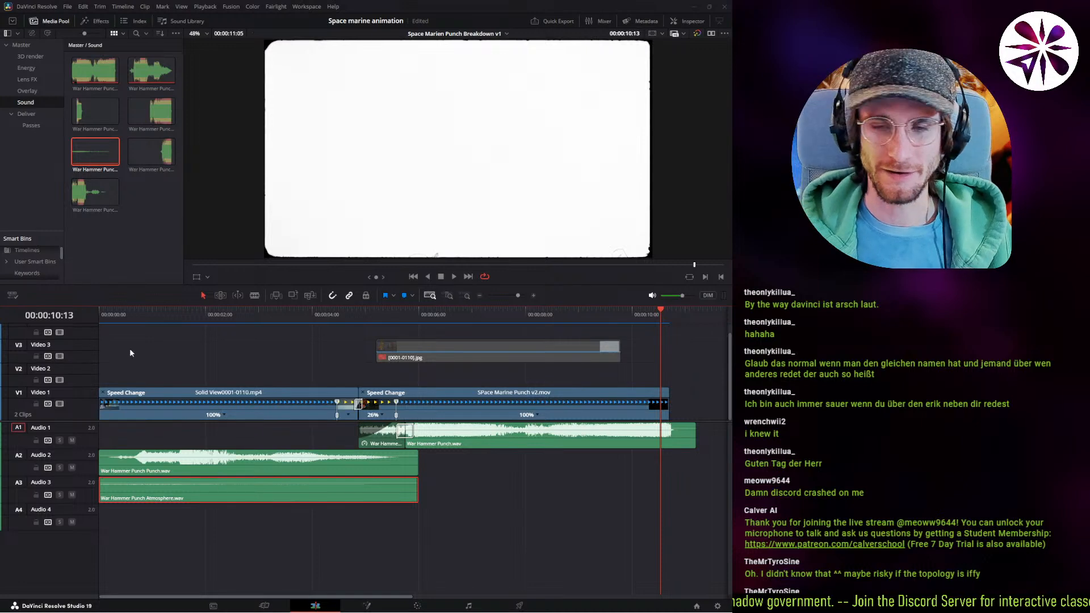
Lower the monitoring volume to about -30 dB and play the timeline through to the white ending.
{"action": "left_click", "coordinate": [185, 315]}
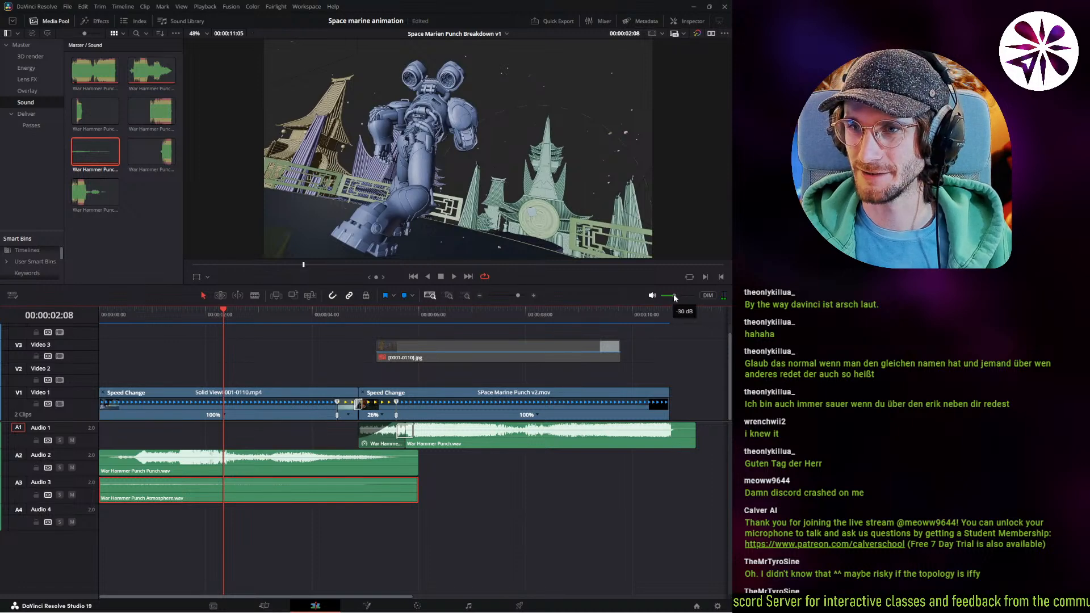
{"action": "left_click_drag", "start_coordinate": [680, 293], "coordinate": [676, 294]}
{"action": "key", "text": "space"}
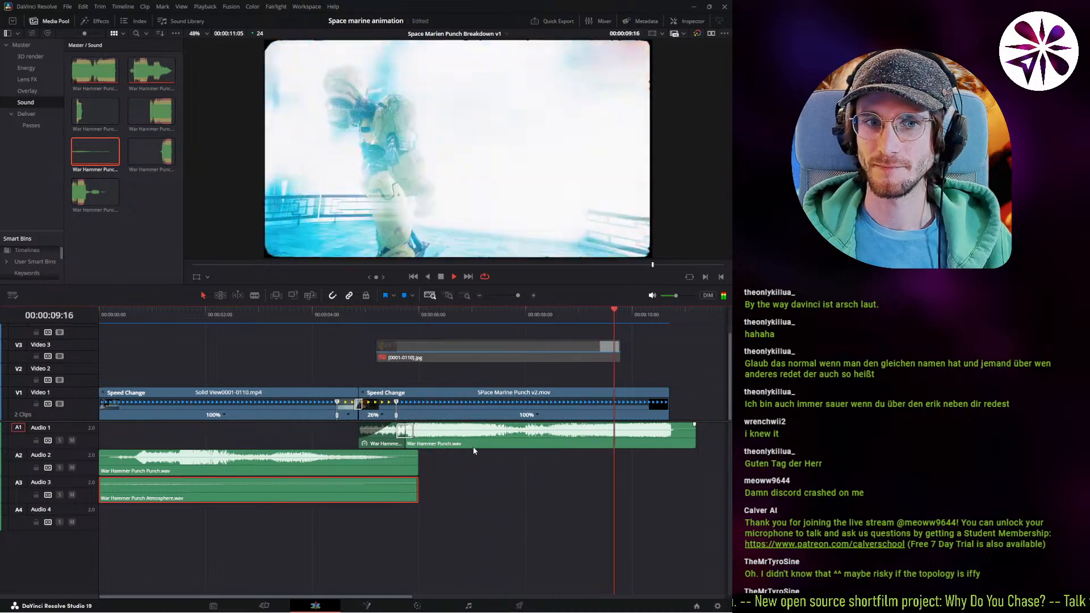
{"action": "key", "text": "space"}
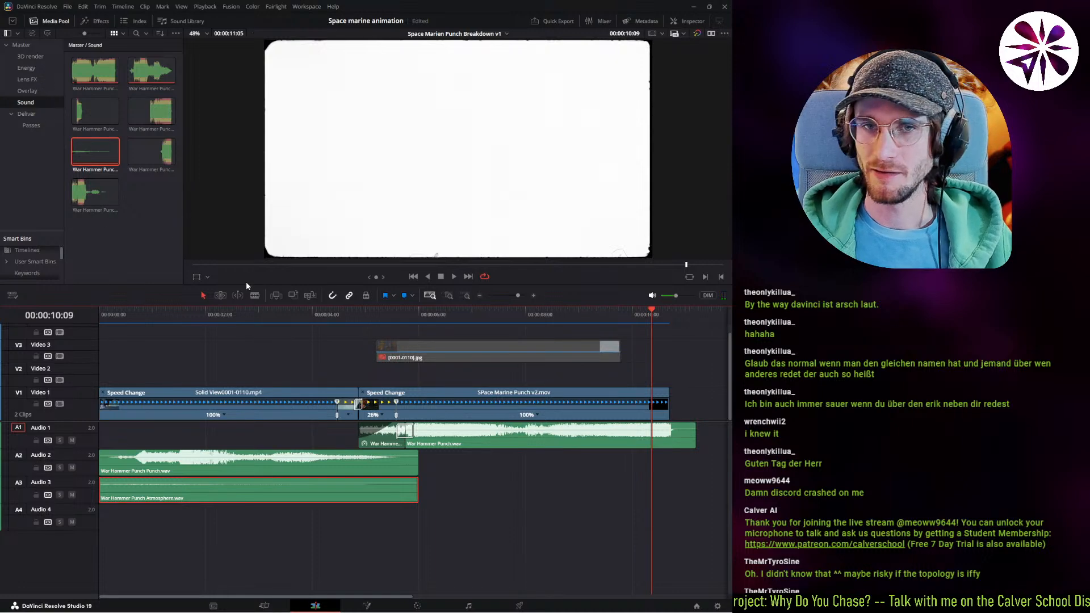
Audition War Hammer Punch After Life 2.wav in the Sound bin, and replay the timeline from the start to 00:00:01:10.
{"action": "scroll", "coordinate": [415, 373], "scroll_direction": "right", "scroll_amount": 2}
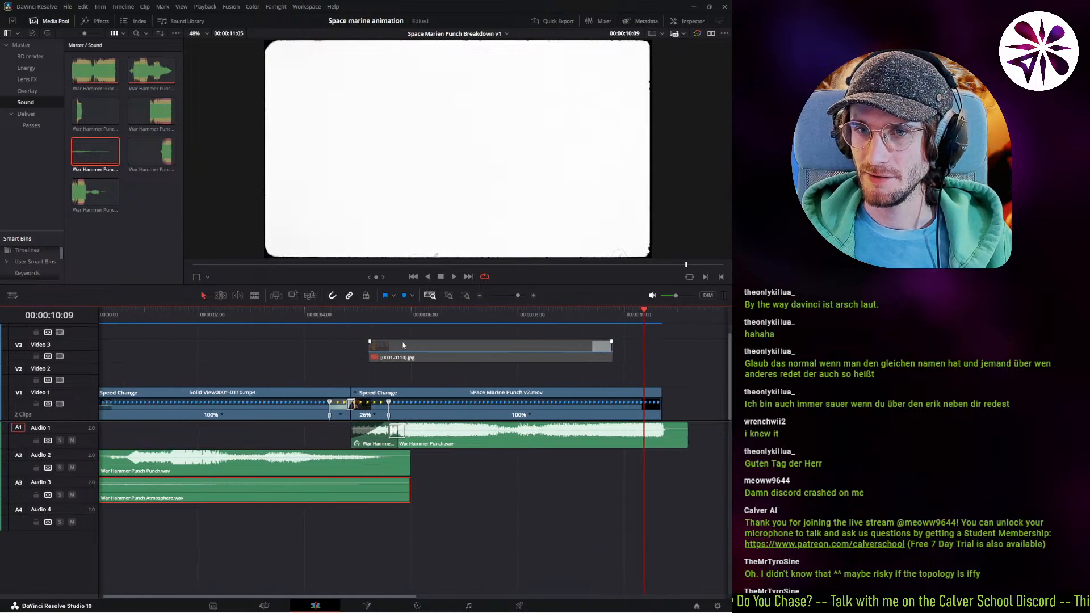
{"action": "scroll", "coordinate": [457, 353], "scroll_direction": "left", "scroll_amount": 2}
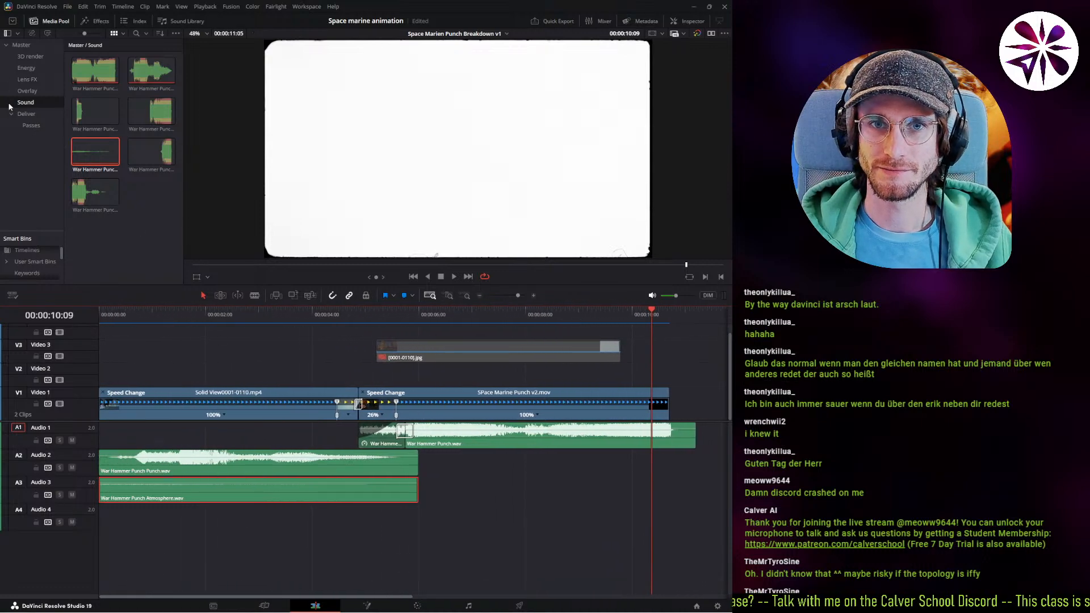
{"action": "left_click", "coordinate": [31, 126]}
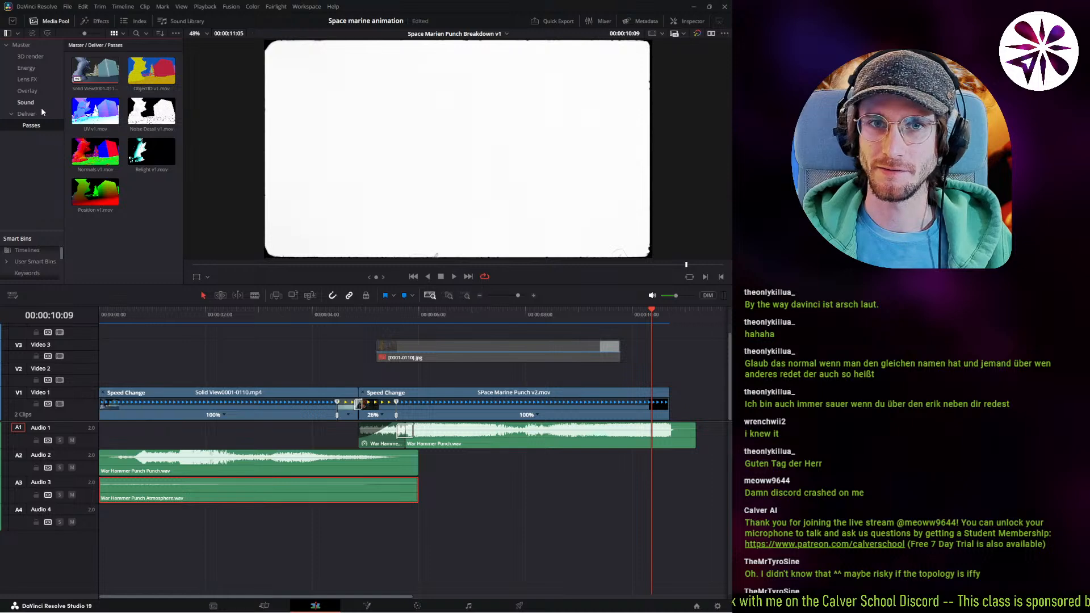
{"action": "left_click", "coordinate": [42, 103]}
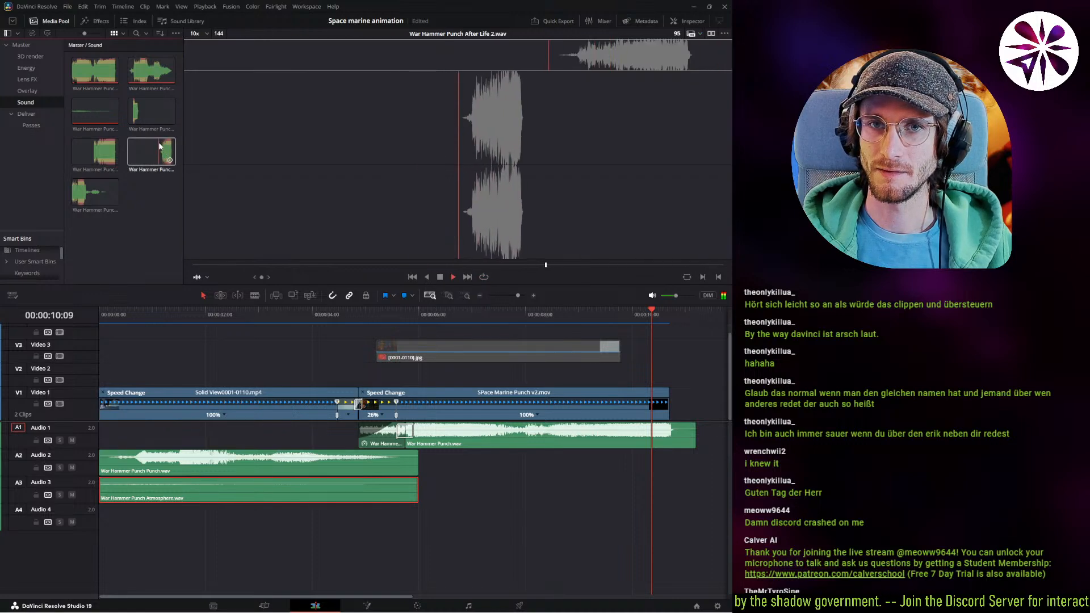
{"action": "key", "text": "space"}
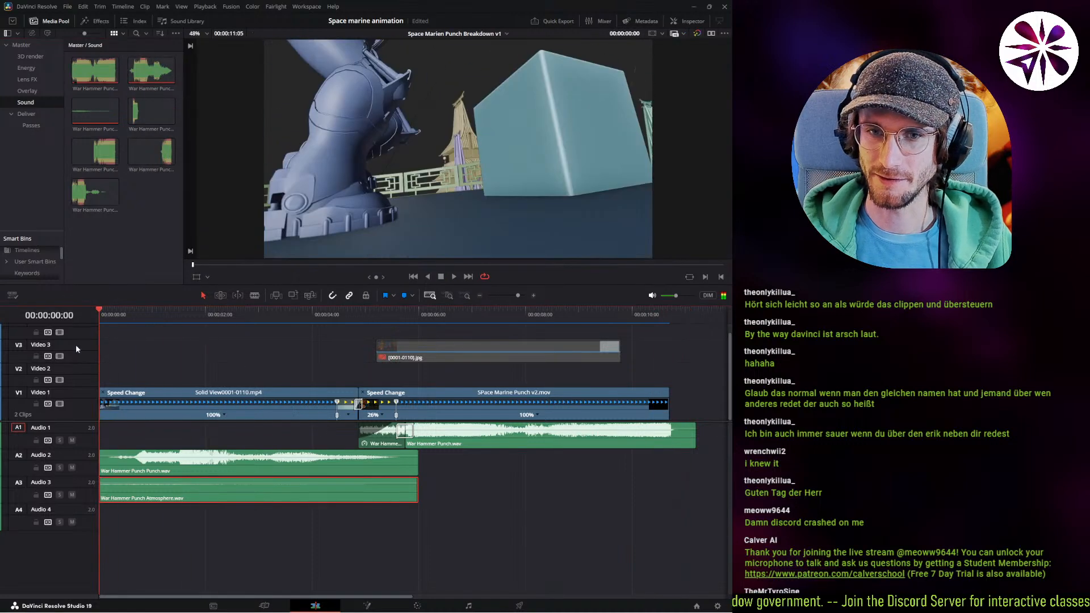
{"action": "key", "text": "space"}
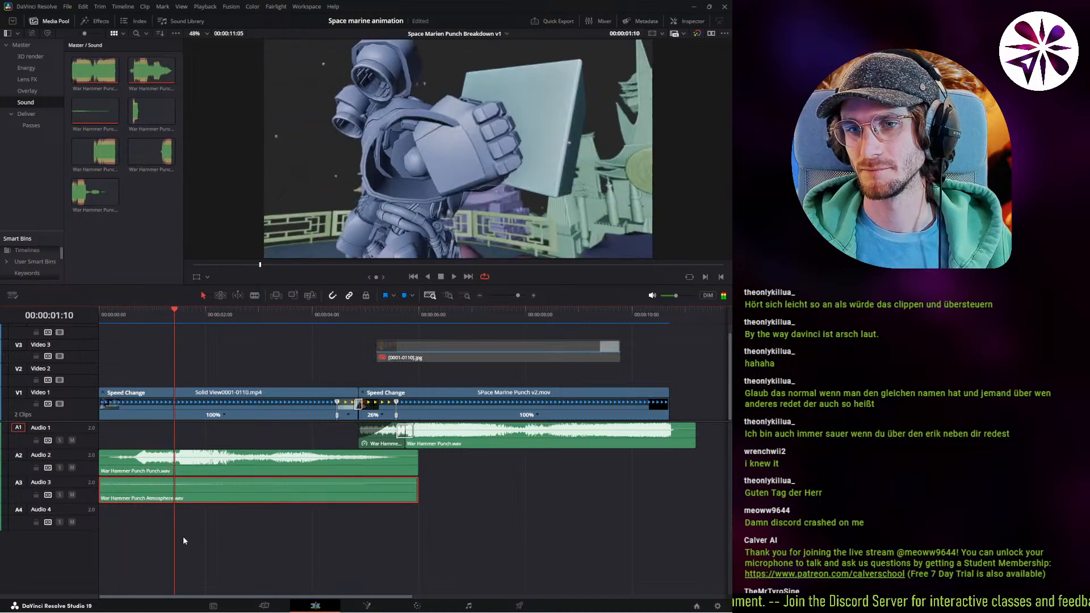
Play the timeline through to its end with the Audio 2 and Audio 3 punch sounds and check the ending.
{"action": "left_click_drag", "start_coordinate": [251, 530], "coordinate": [233, 470]}
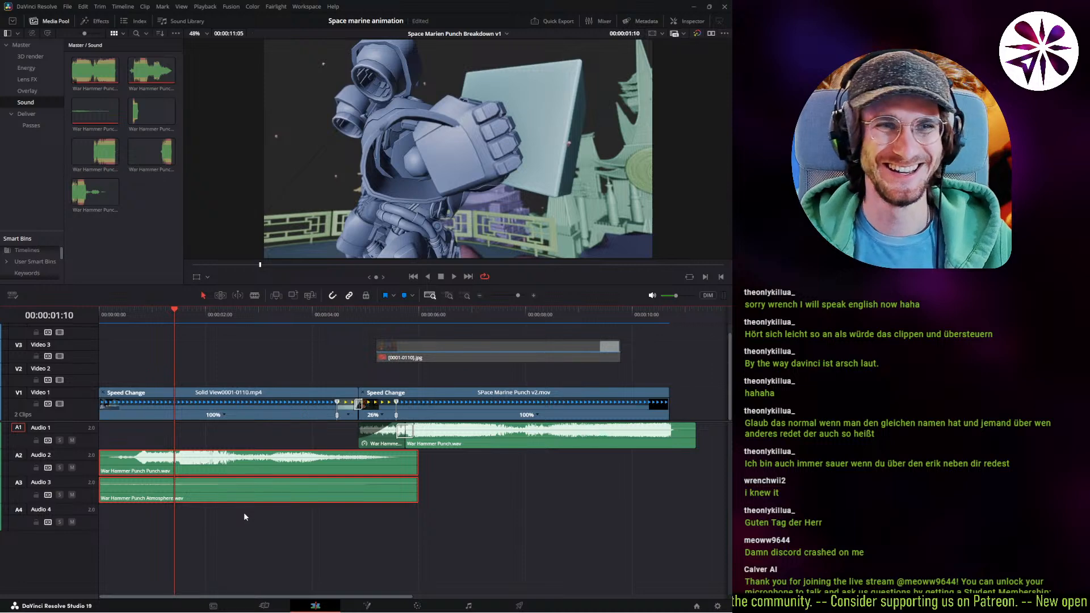
{"action": "left_click", "coordinate": [251, 535]}
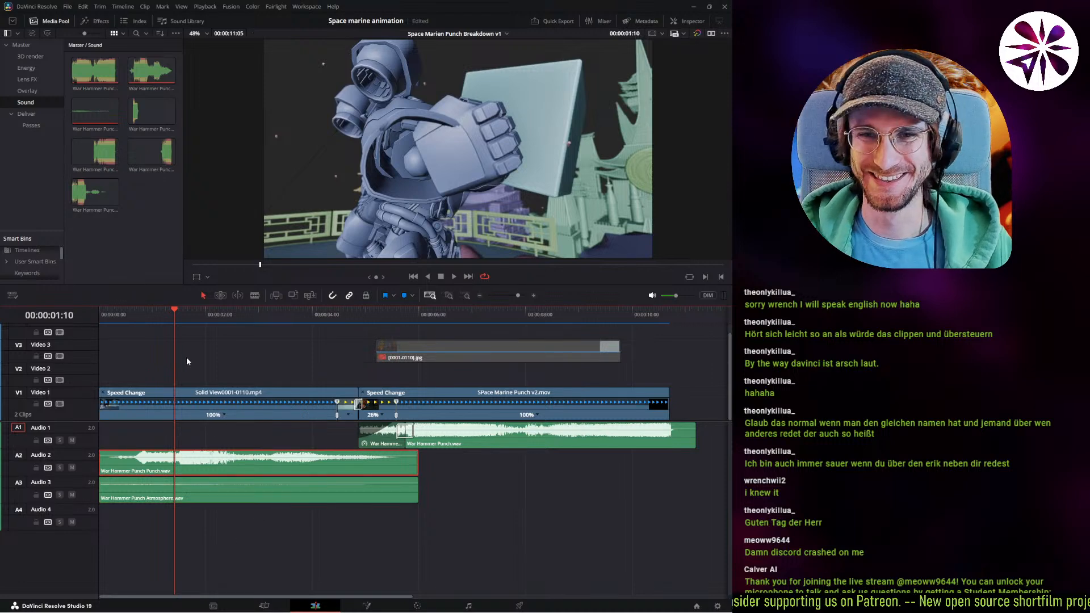
{"action": "key", "text": "j"}
{"action": "key", "text": "l"}
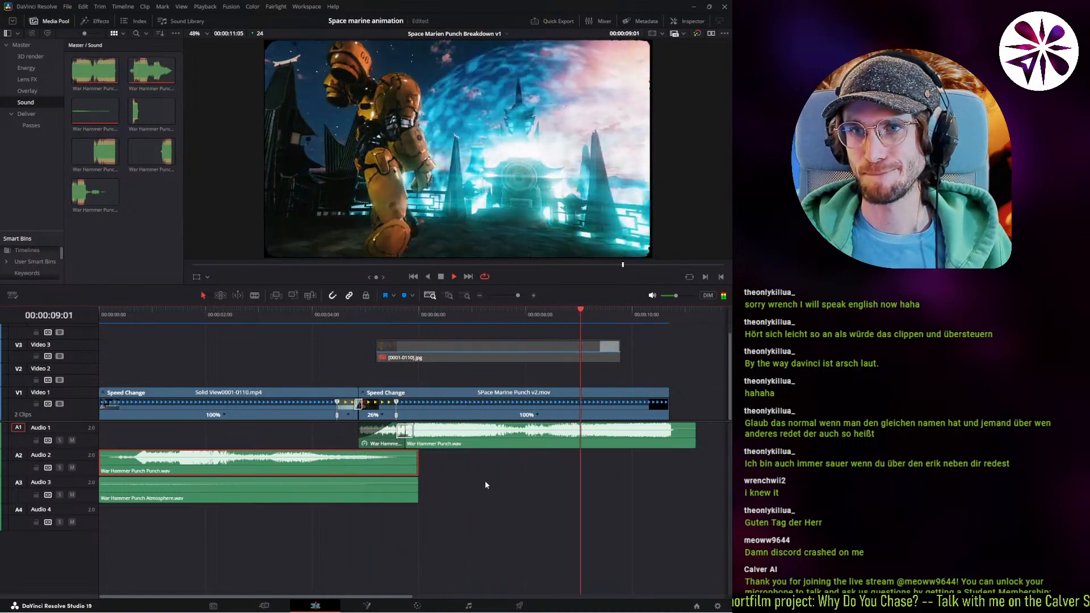
{"action": "key", "text": "space"}
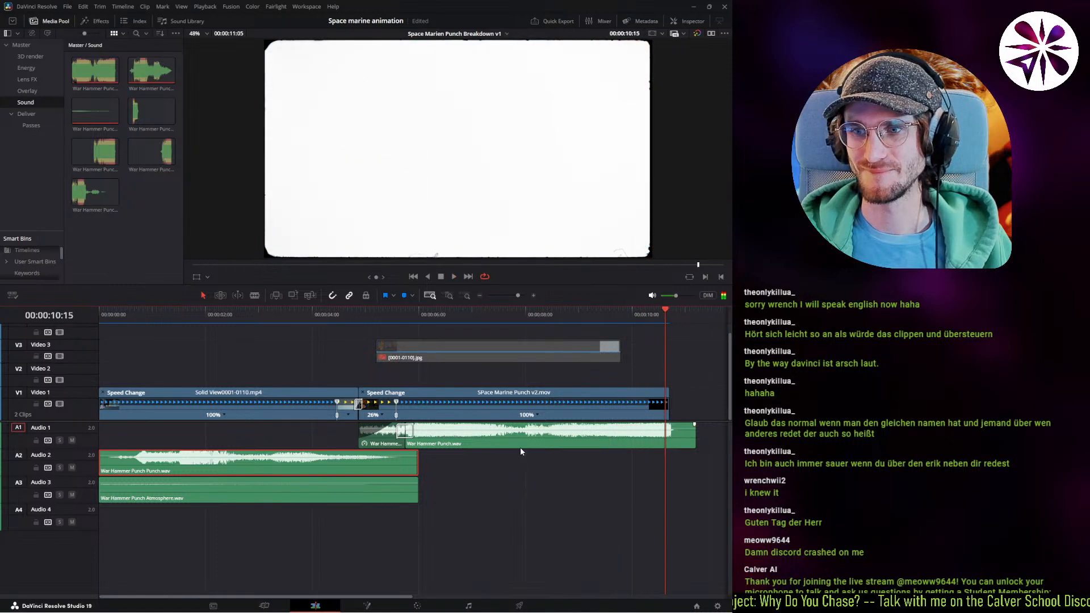
{"action": "scroll", "coordinate": [537, 474], "scroll_direction": "down", "scroll_amount": 4, "text": "ctrl"}
{"action": "scroll", "coordinate": [523, 455], "scroll_direction": "up", "scroll_amount": 4, "text": "ctrl"}
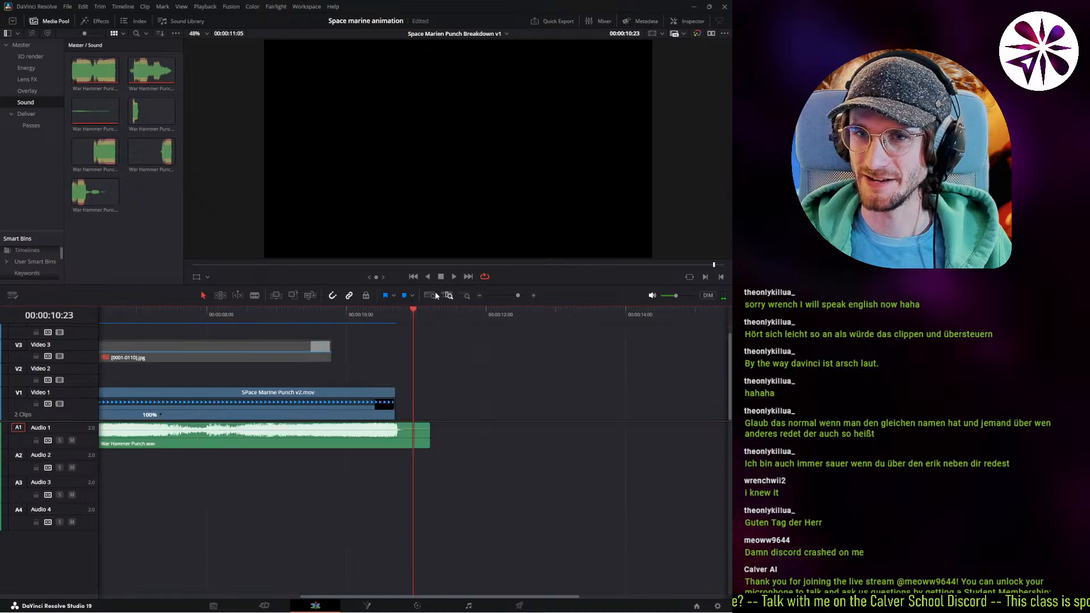
Look through the Deliver and Passes bins, previewing the ObjectID v1, Relight v1 and Solid View clips.
{"action": "left_click", "coordinate": [31, 116]}
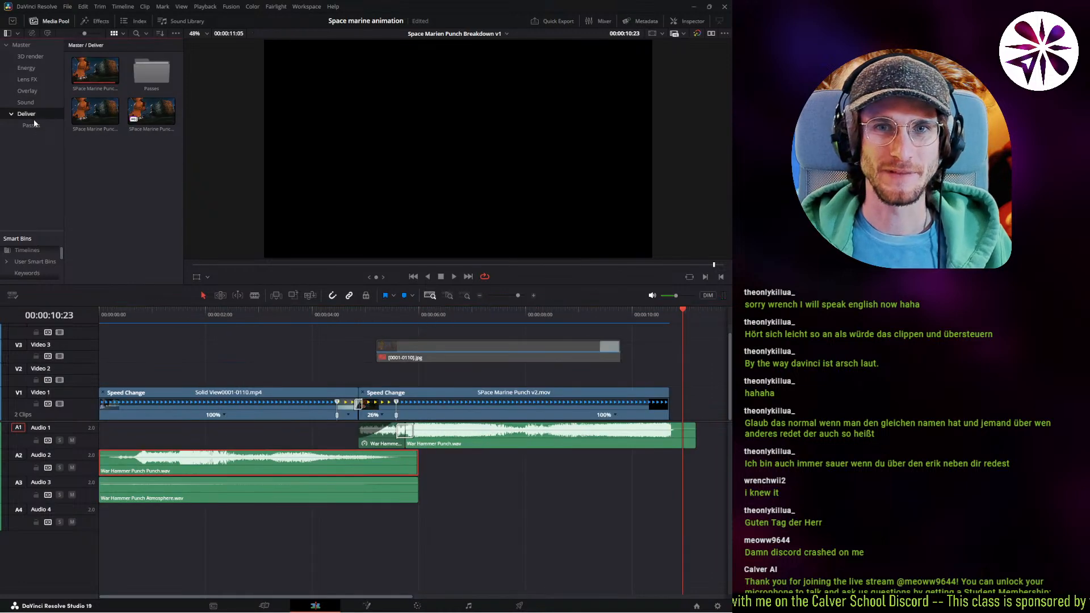
{"action": "left_click", "coordinate": [32, 125]}
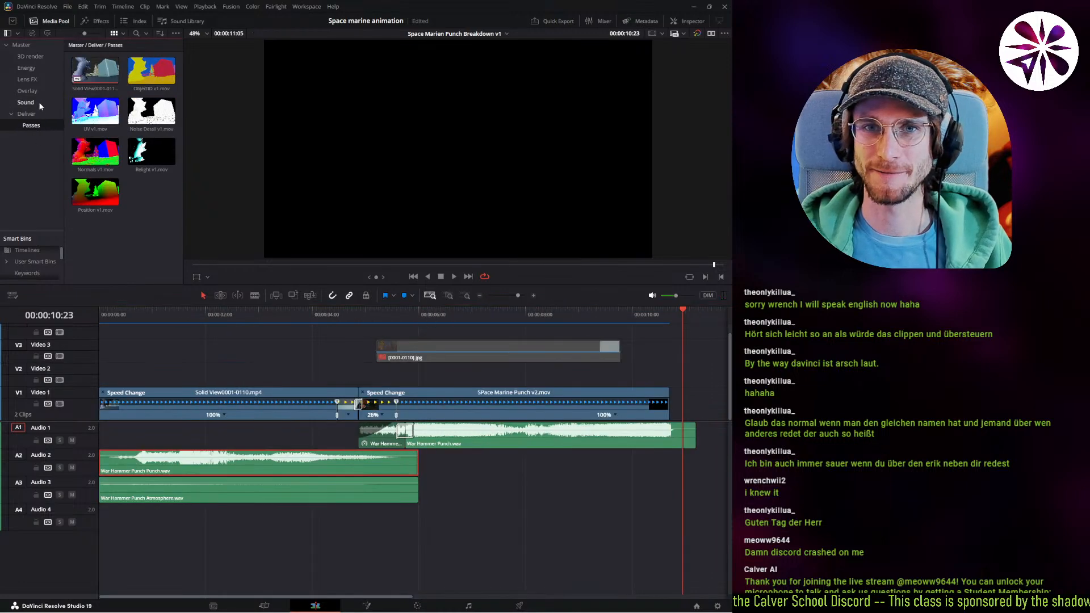
{"action": "left_click", "coordinate": [137, 71]}
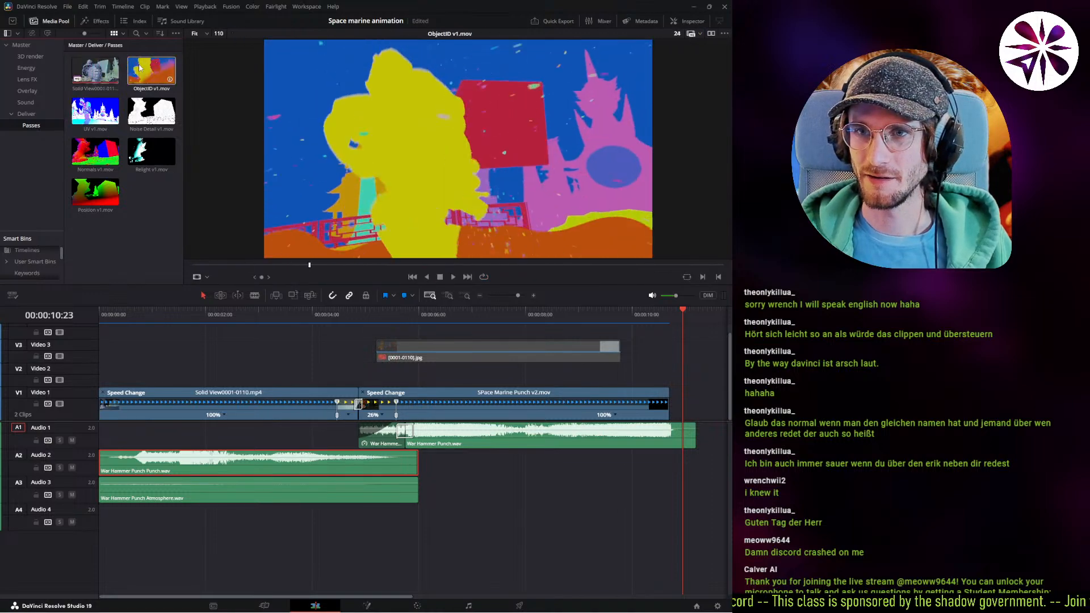
{"action": "left_click", "coordinate": [149, 159]}
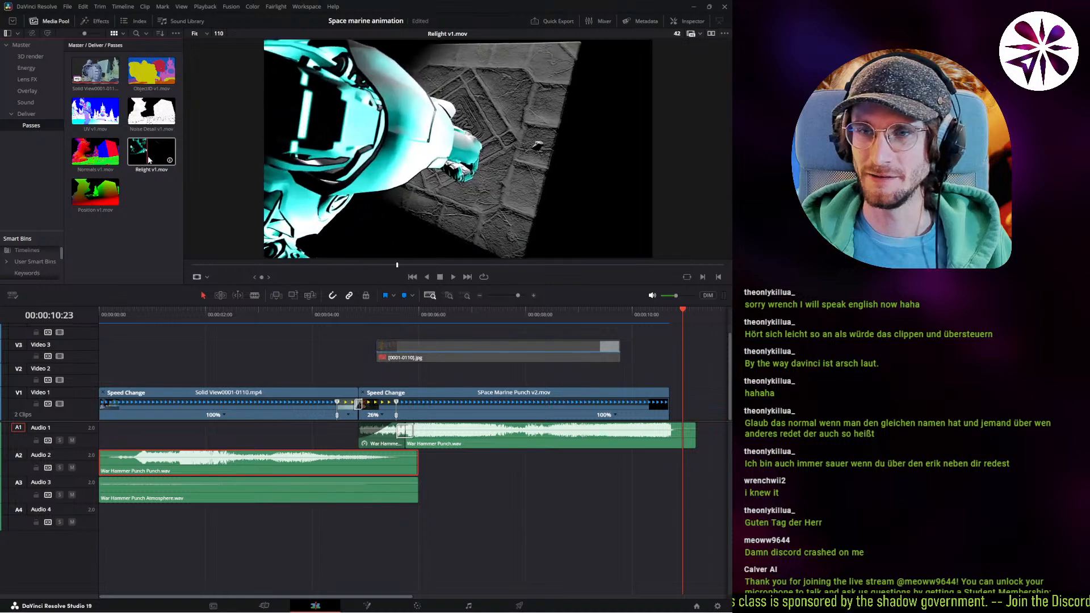
{"action": "left_click", "coordinate": [103, 76]}
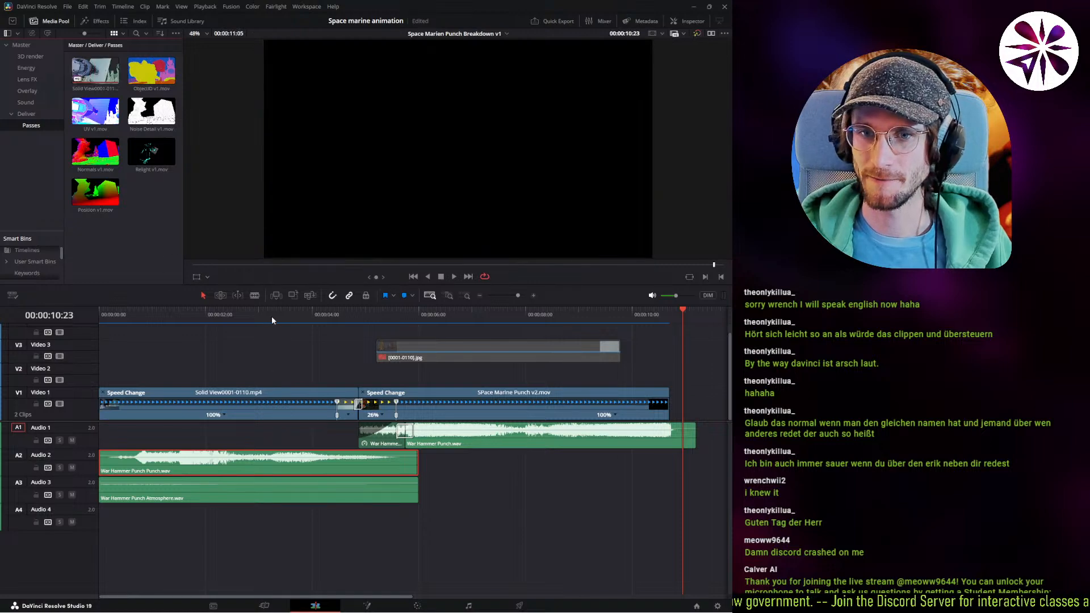
Replay the finished shot from about 00:00:05:10 past the punch impact and return the playhead to the timeline start.
{"action": "left_click_drag", "start_coordinate": [271, 315], "coordinate": [364, 325]}
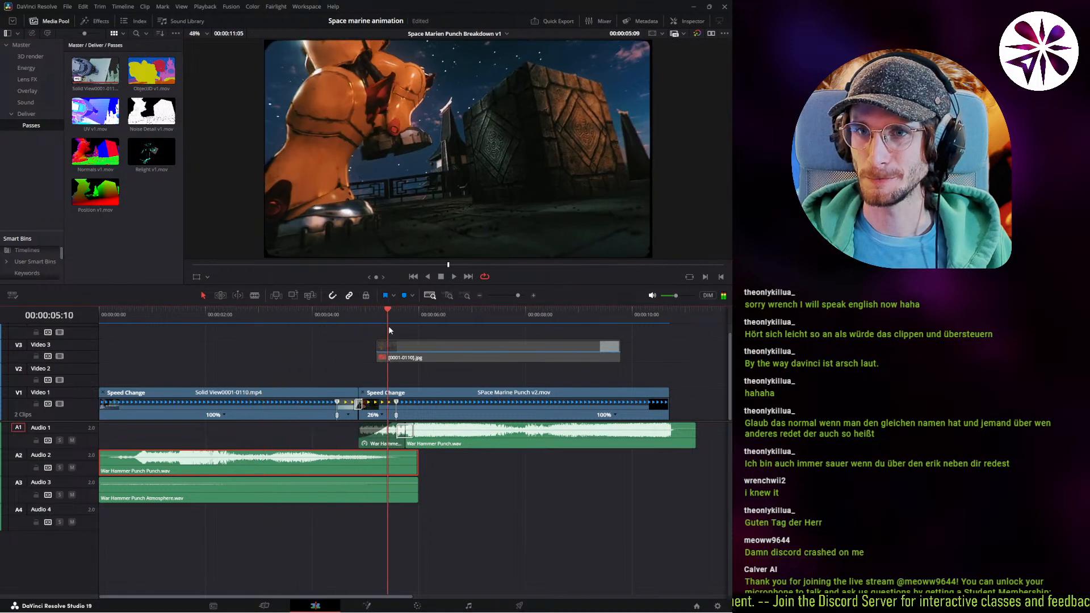
{"action": "key", "text": "space"}
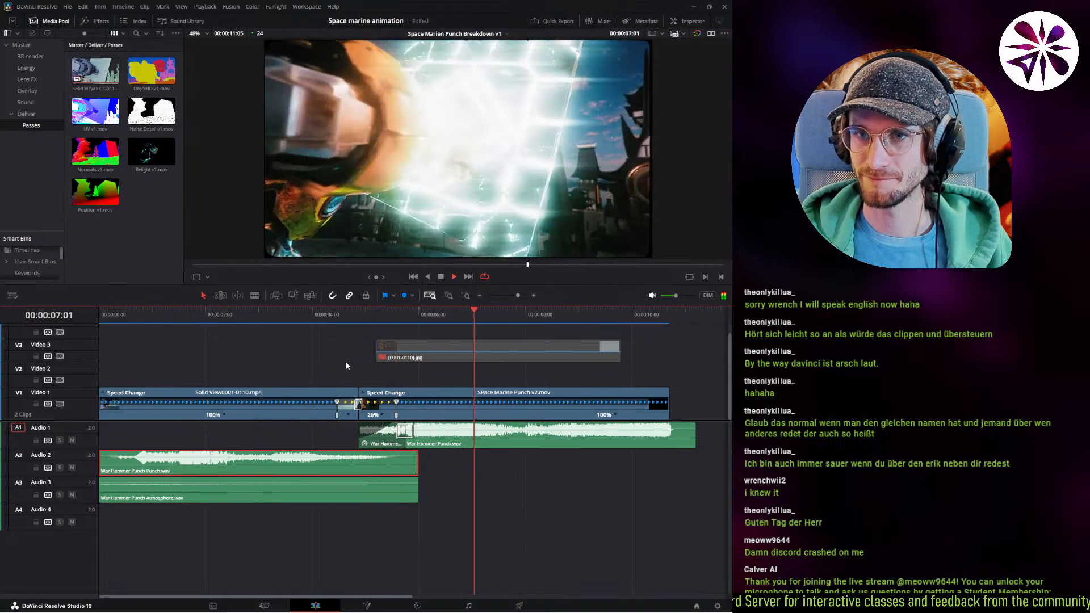
{"action": "key", "text": "space"}
{"action": "left_click_drag", "start_coordinate": [292, 316], "coordinate": [99, 347]}
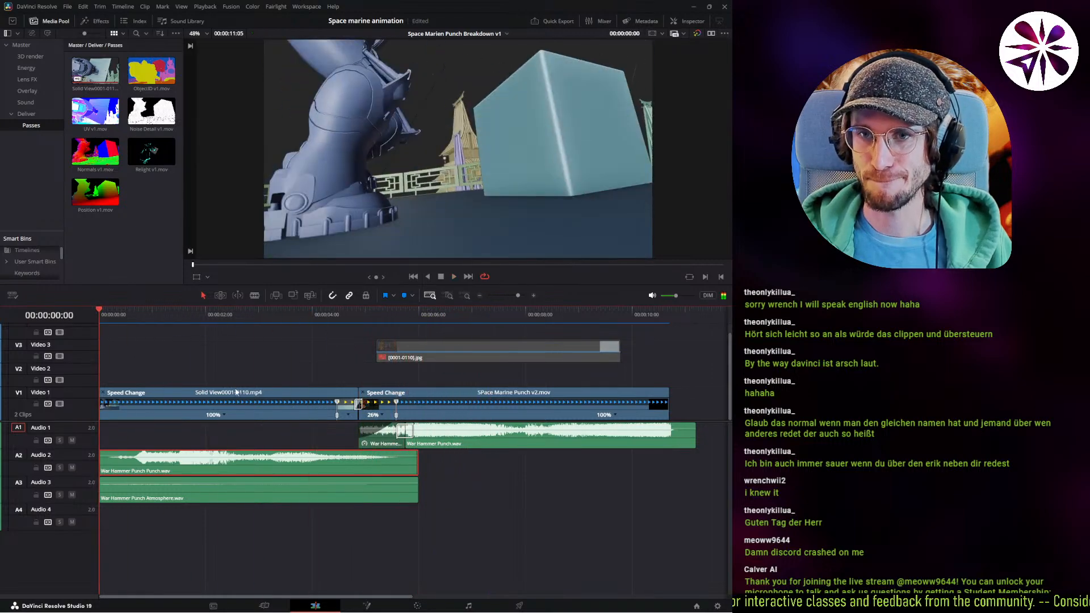
Delete War Hammer Punch Punch.wav from Audio 2 and War Hammer Punch Atmosphere.wav from Audio 3, and replay the timeline.
{"action": "left_click_drag", "start_coordinate": [238, 436], "coordinate": [261, 509]}
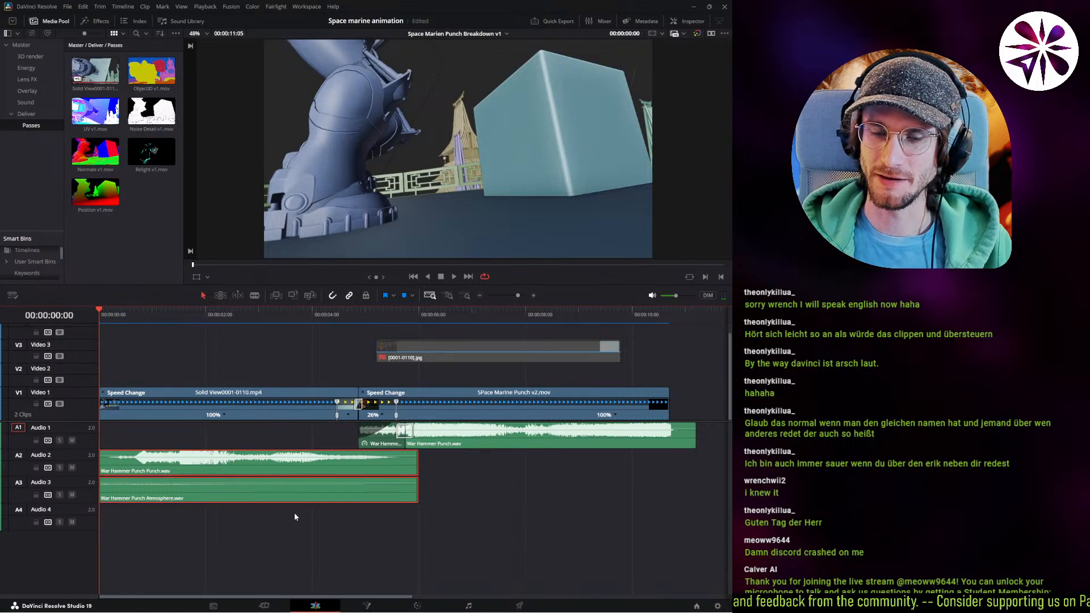
{"action": "key", "text": "Delete"}
{"action": "key", "text": "space"}
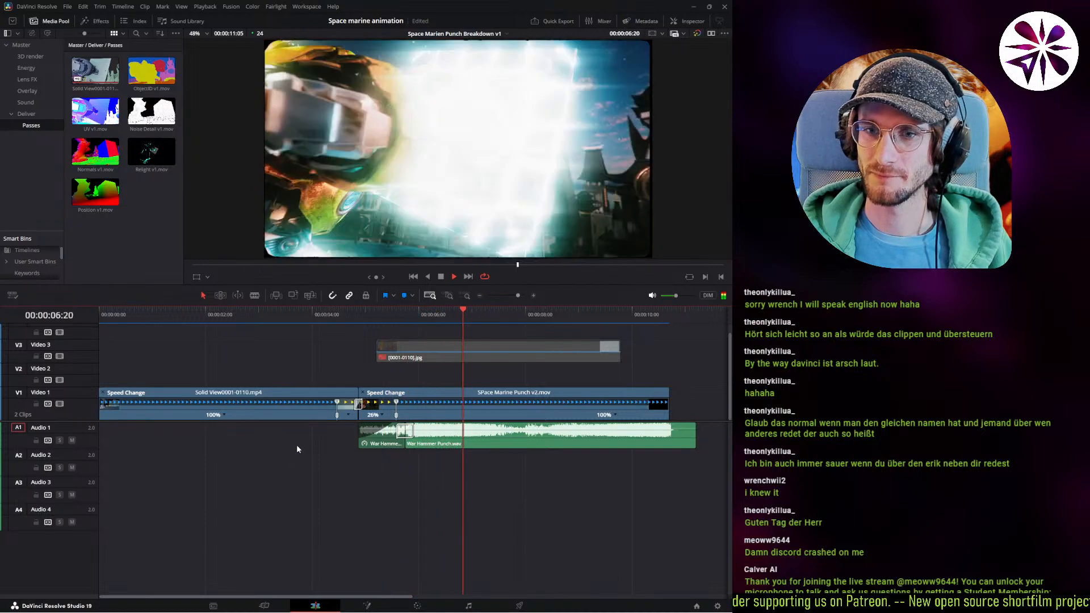
{"action": "left_click_drag", "start_coordinate": [303, 319], "coordinate": [98, 310]}
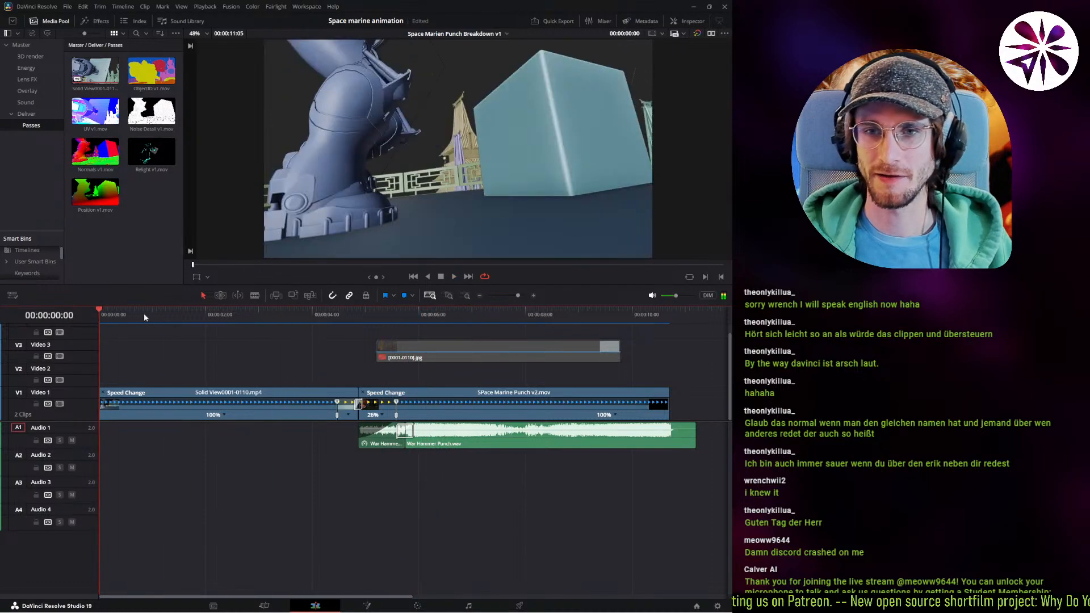
{"action": "left_click_drag", "start_coordinate": [300, 326], "coordinate": [366, 336]}
{"action": "key", "text": "space"}
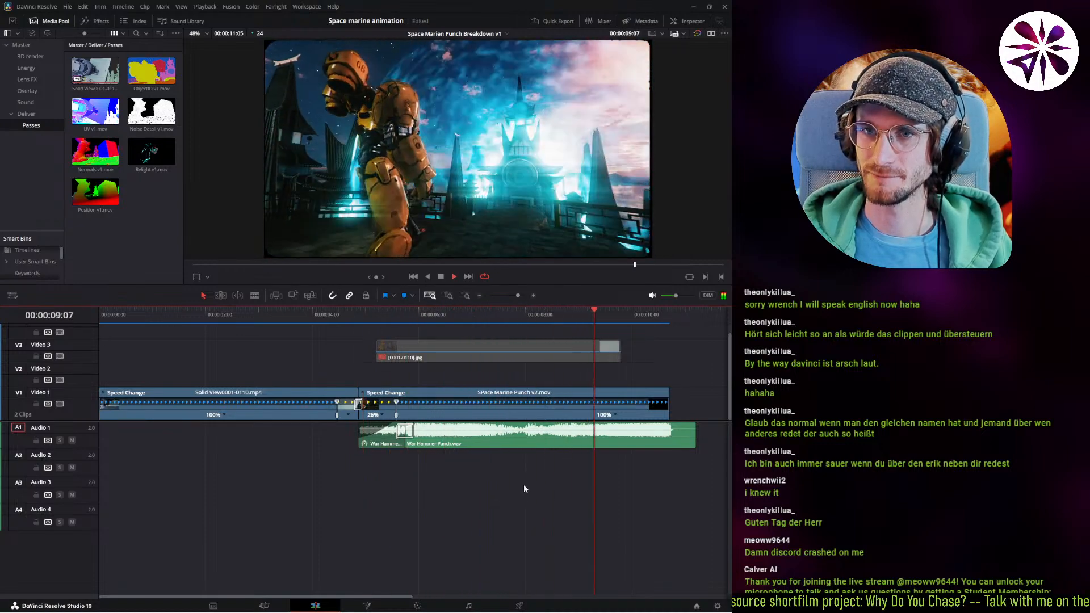
{"action": "key", "text": "space"}
{"action": "middle_click_drag", "start_coordinate": [543, 480], "coordinate": [297, 413]}
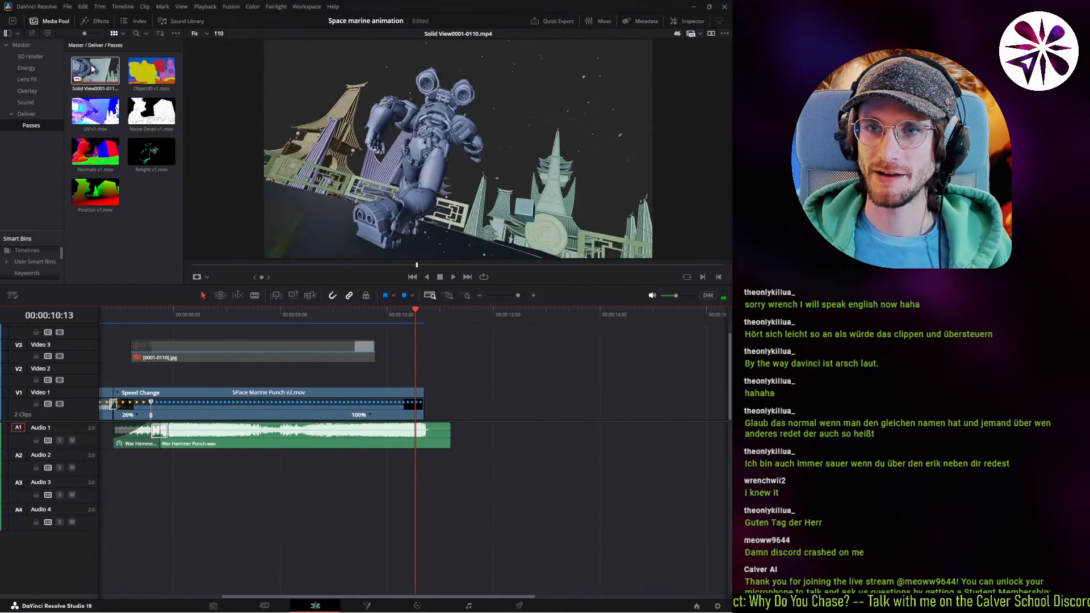
{"action": "left_click_drag", "start_coordinate": [154, 71], "coordinate": [227, 200]}
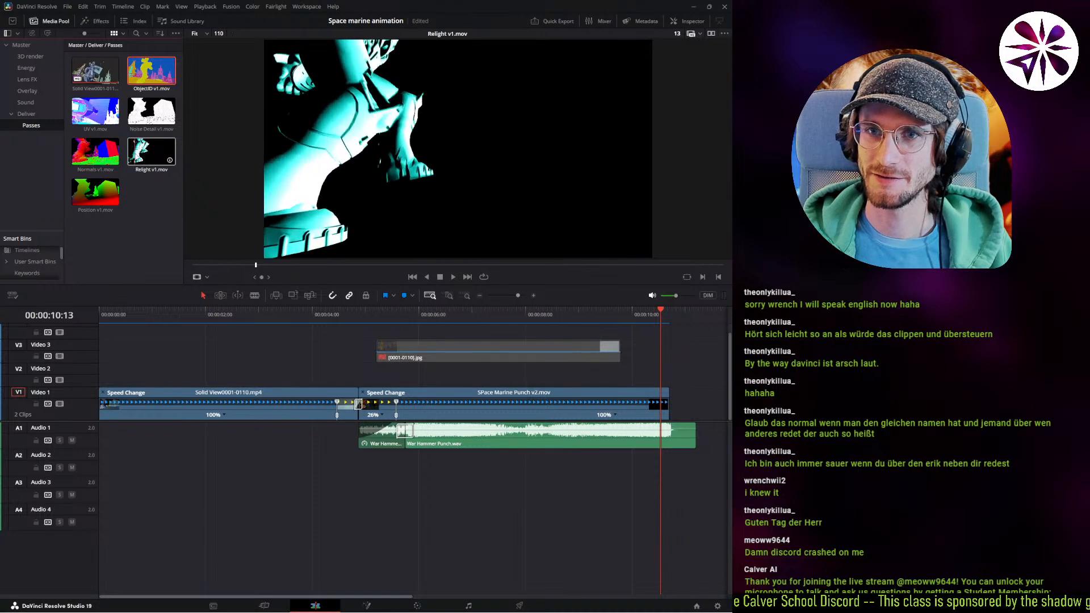
{"action": "left_click_drag", "start_coordinate": [139, 152], "coordinate": [677, 386]}
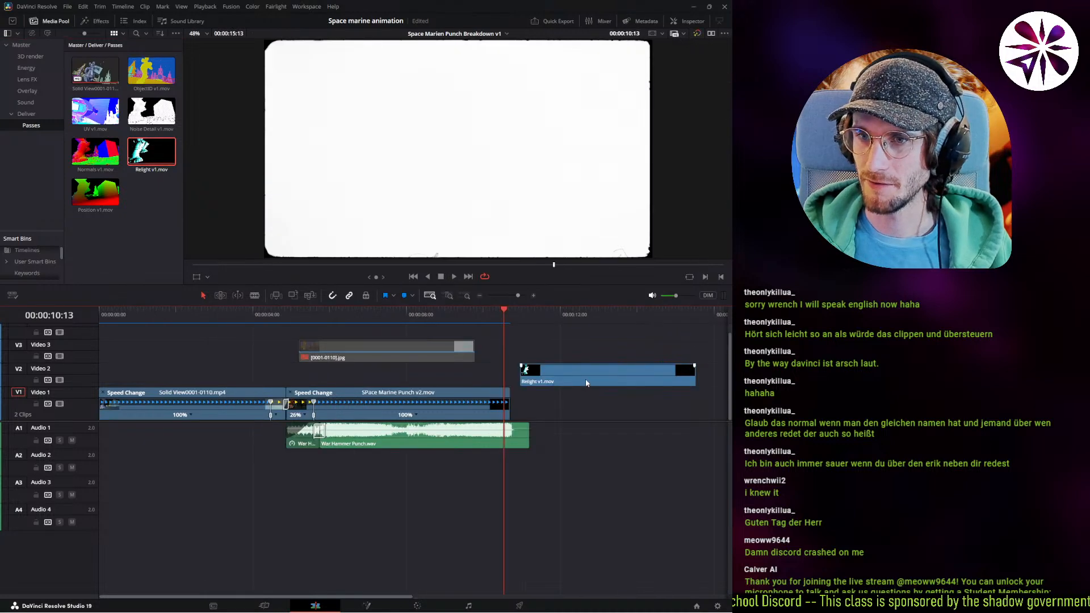
{"action": "mouse_move", "coordinate": [586, 384]}
{"action": "left_mouse_down"}
{"action": "mouse_move", "coordinate": [571, 390]}
{"action": "mouse_move", "coordinate": [587, 370]}
{"action": "left_mouse_up"}
{"action": "key", "text": "space"}
{"action": "key", "text": "space"}
{"action": "left_click", "coordinate": [493, 315]}
{"action": "key", "text": "space"}
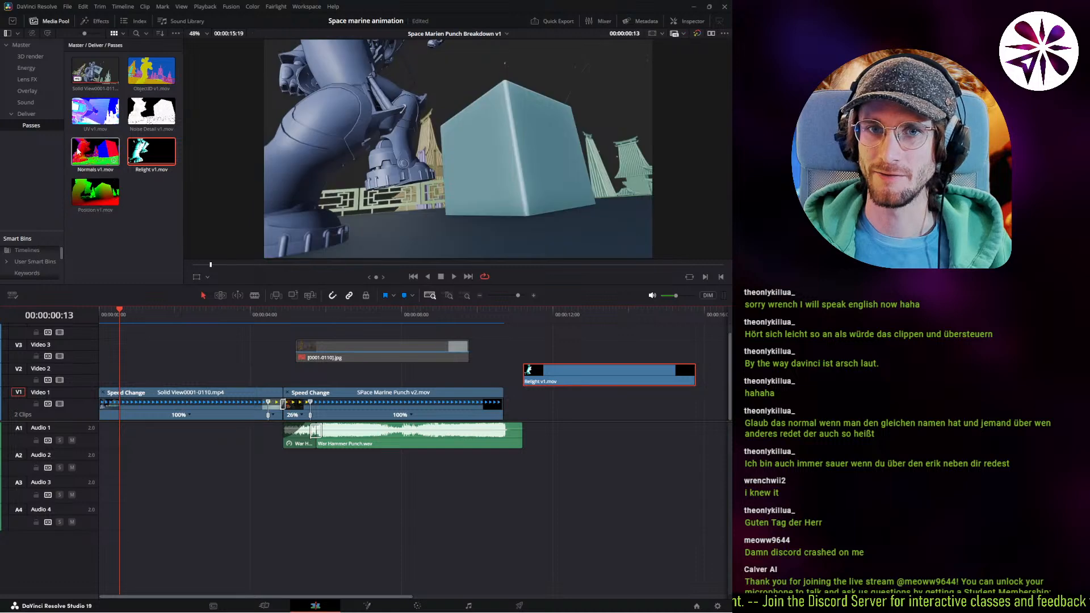
{"action": "left_click_drag", "start_coordinate": [96, 151], "coordinate": [151, 198]}
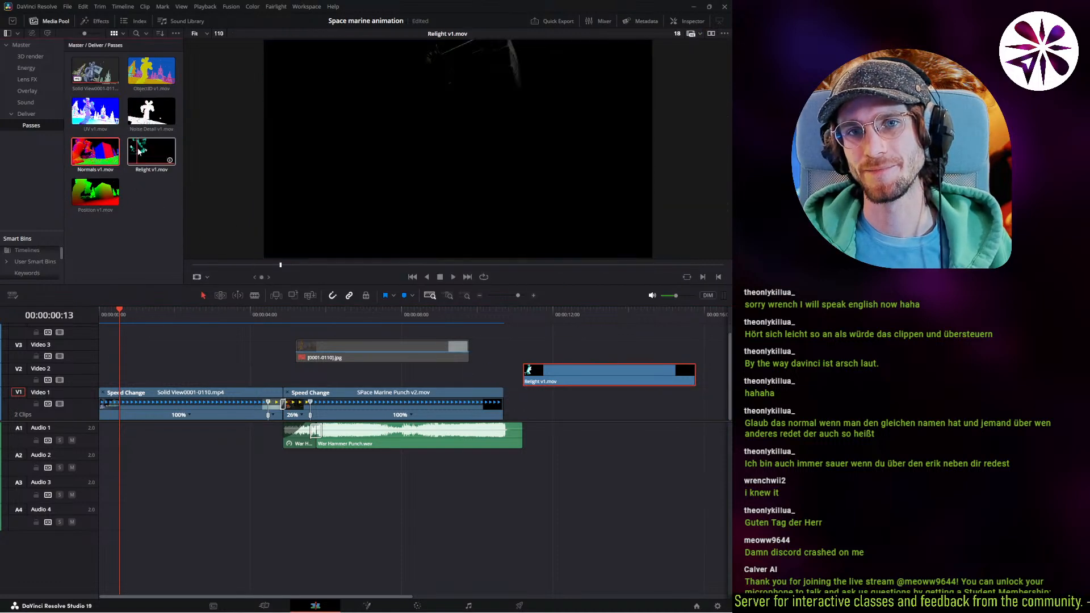
{"action": "key", "text": "Delete"}
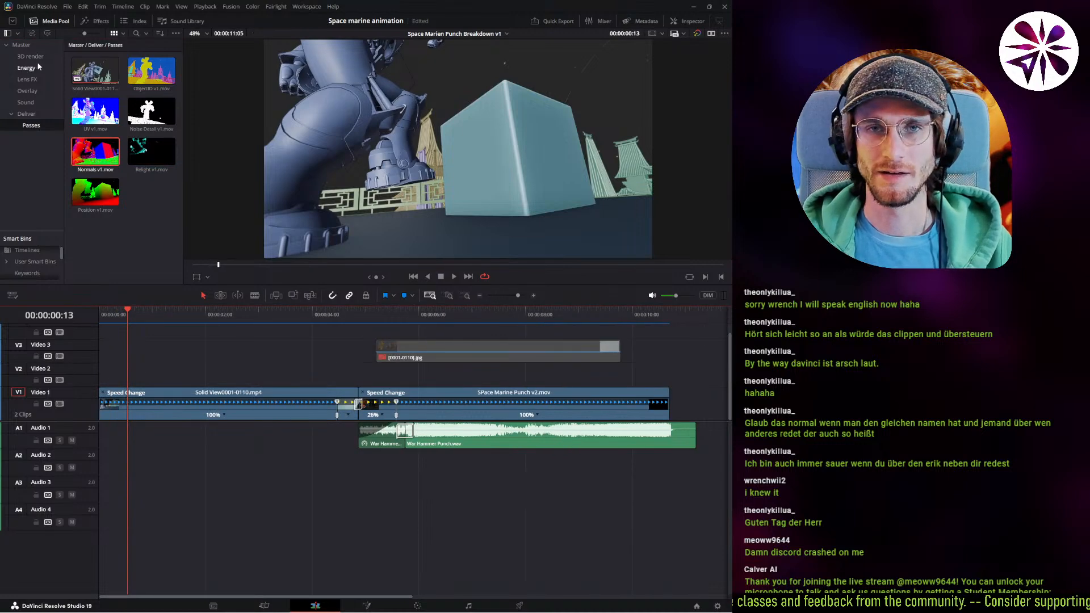
Add a Fusion Composition on Video 1 after the finished shot, starting at 00:00:11:05, and park the playhead at its start.
{"action": "left_click", "coordinate": [96, 22]}
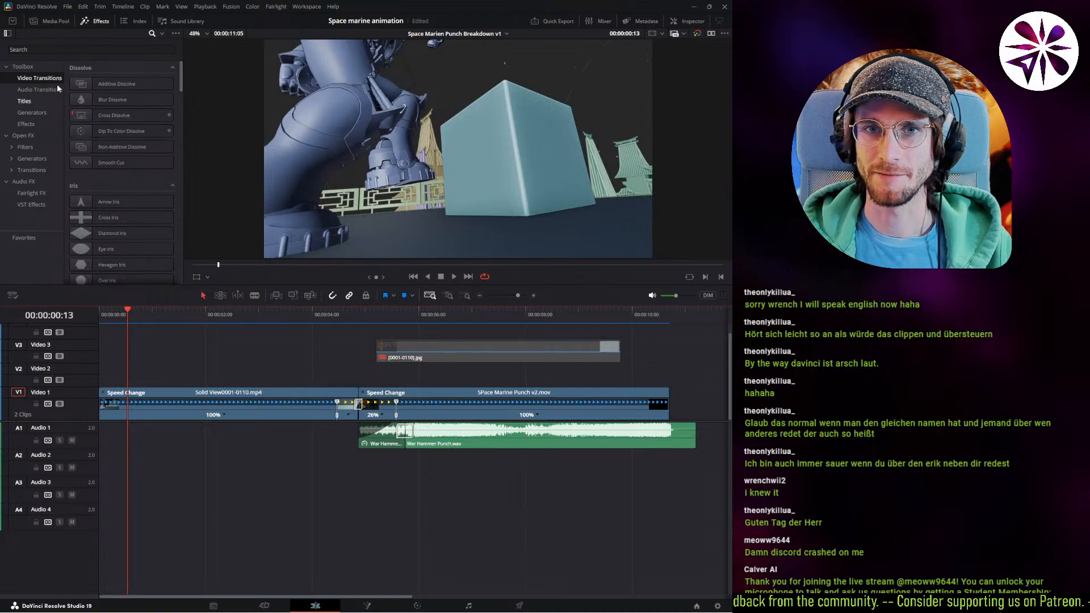
{"action": "left_click", "coordinate": [48, 90]}
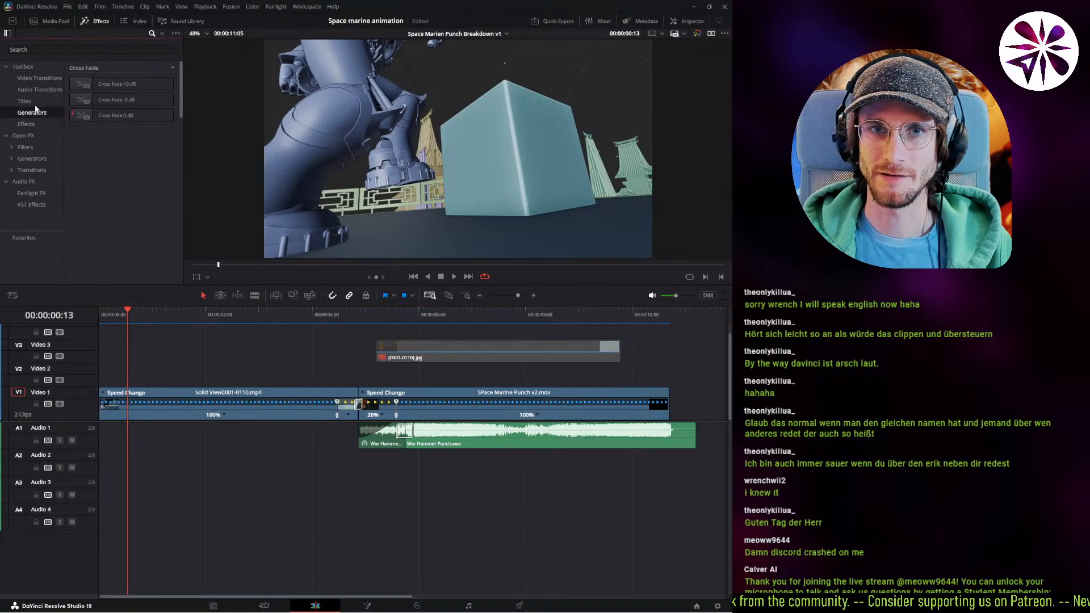
{"action": "left_click", "coordinate": [39, 99]}
{"action": "left_click", "coordinate": [26, 124]}
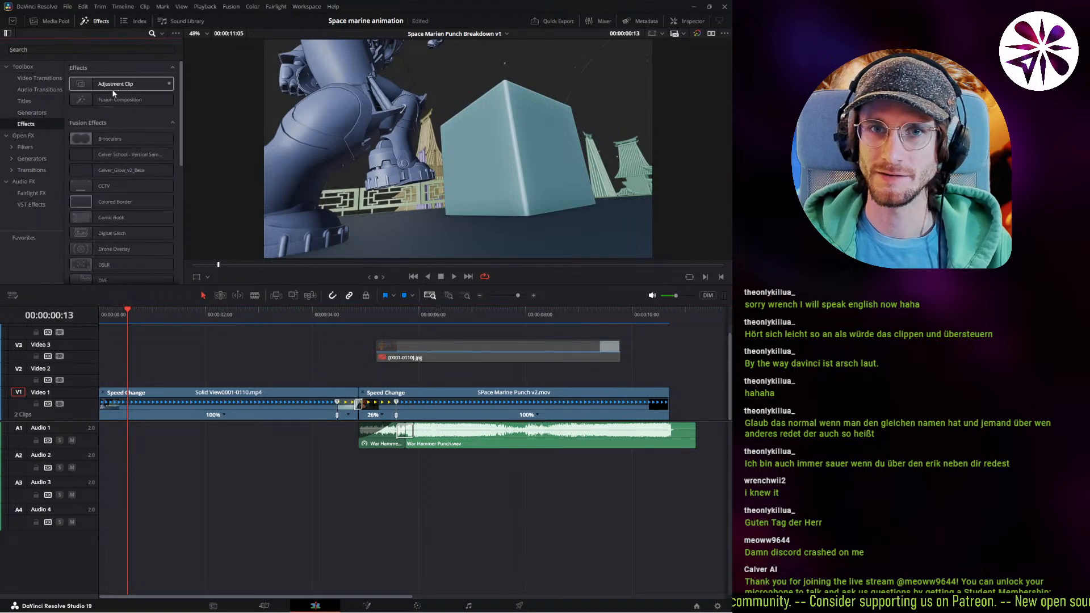
{"action": "left_click_drag", "start_coordinate": [119, 99], "coordinate": [684, 401]}
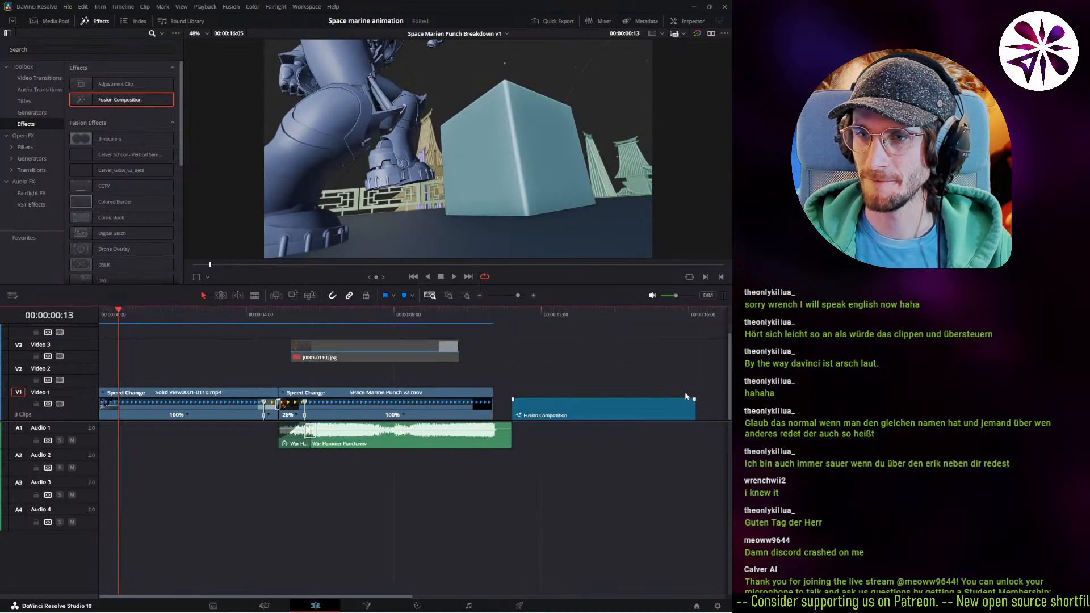
{"action": "left_click", "coordinate": [551, 406]}
{"action": "left_click", "coordinate": [513, 322]}
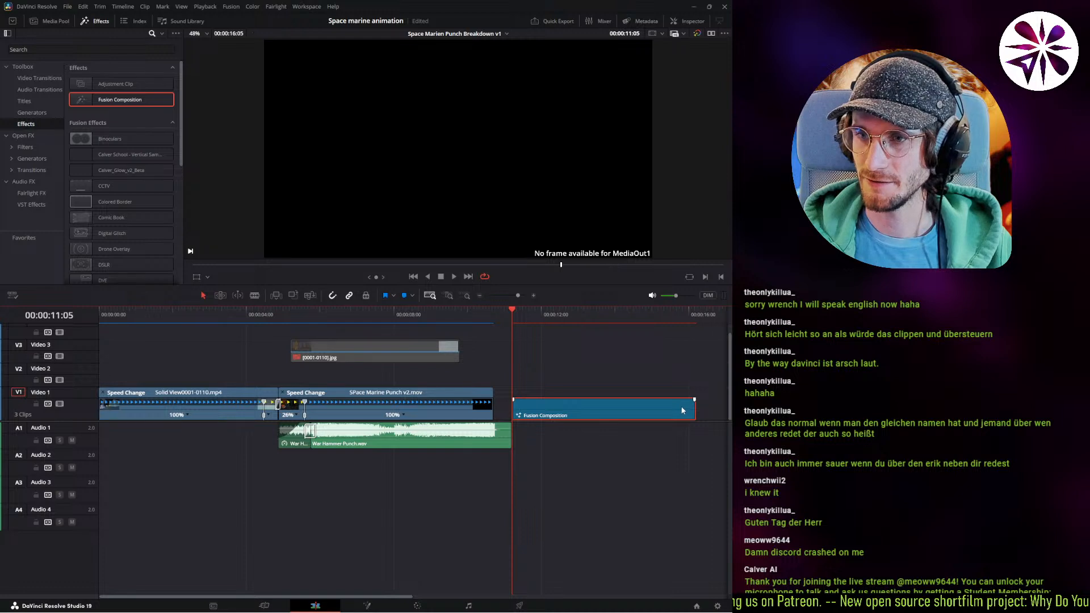
Extend the end of the Fusion Composition clip on Video 1 to about 00:00:41:17 and select the clip.
{"action": "left_click_drag", "start_coordinate": [695, 410], "coordinate": [432, 407]}
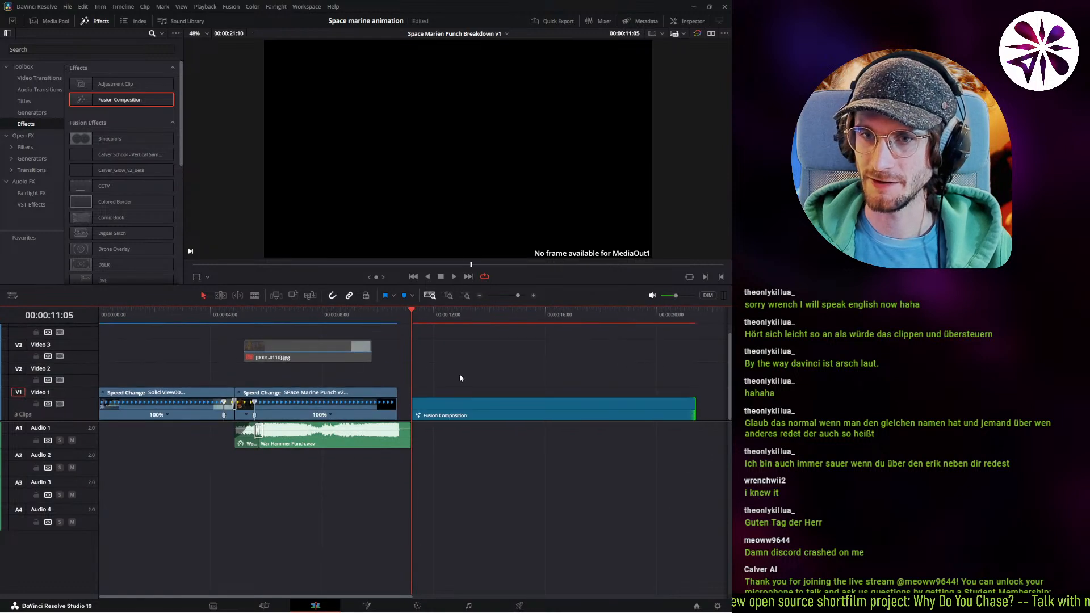
{"action": "key", "text": "space"}
{"action": "left_click_drag", "start_coordinate": [699, 410], "coordinate": [707, 410]}
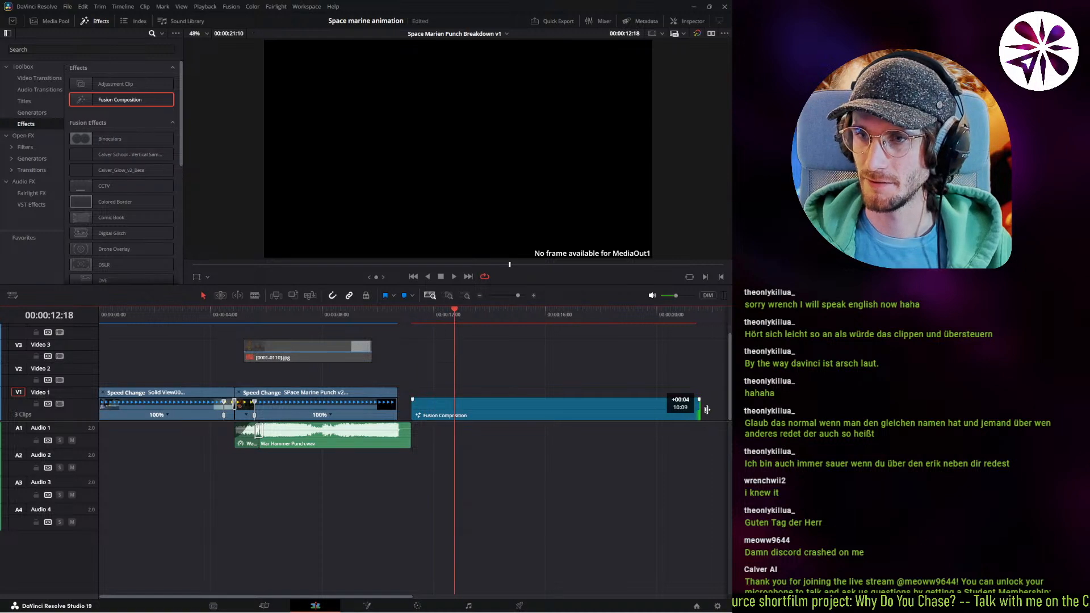
{"action": "left_click", "coordinate": [342, 418]}
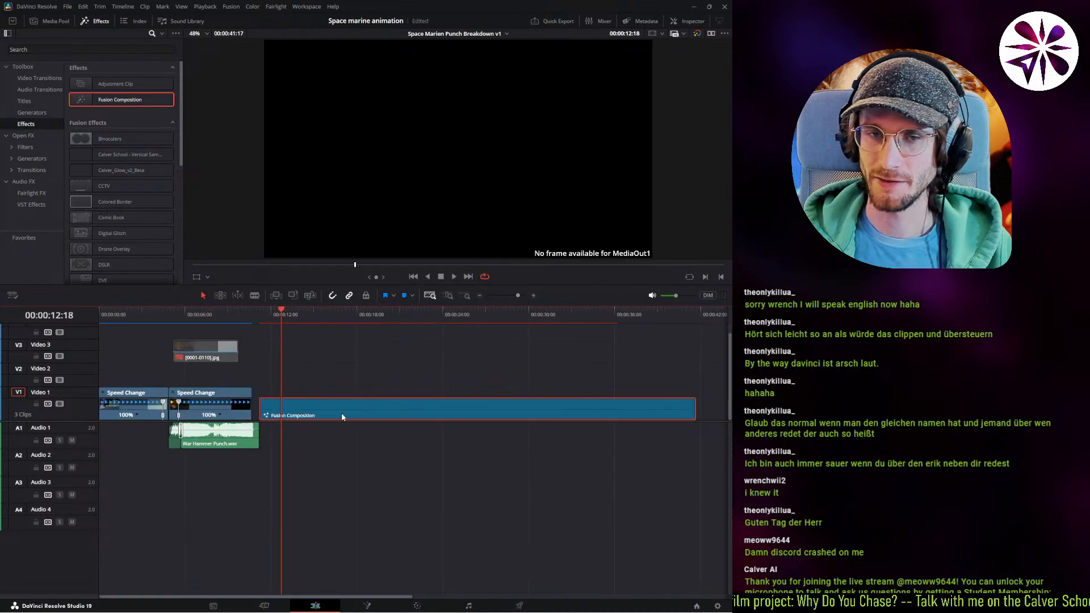
Open the Fusion Composition clip on the Fusion page and apply the Default Fusion layout preset.
{"action": "left_click", "coordinate": [366, 607]}
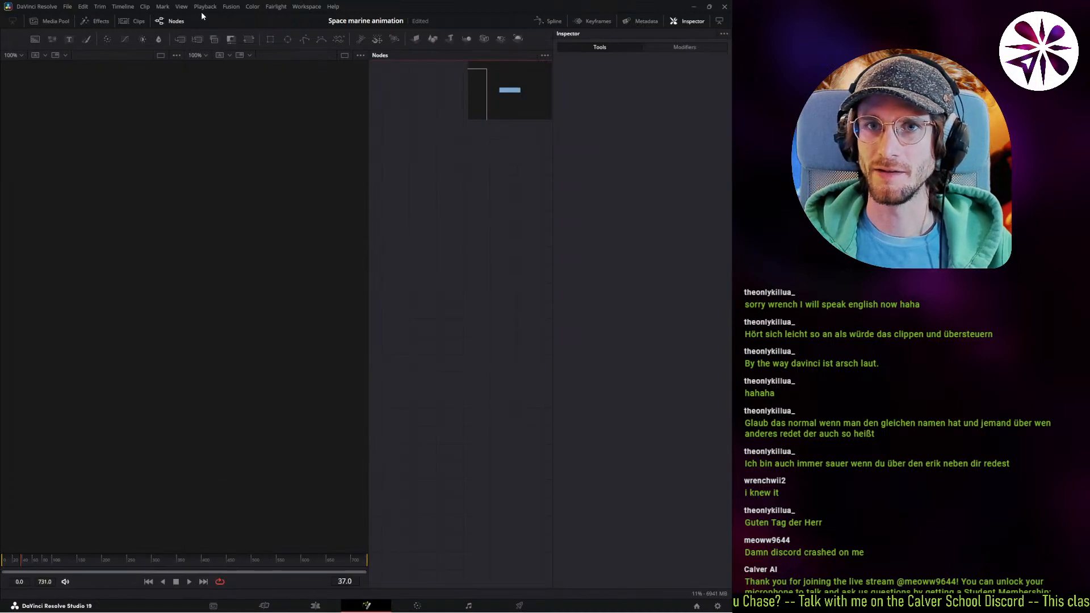
{"action": "left_click", "coordinate": [305, 7]}
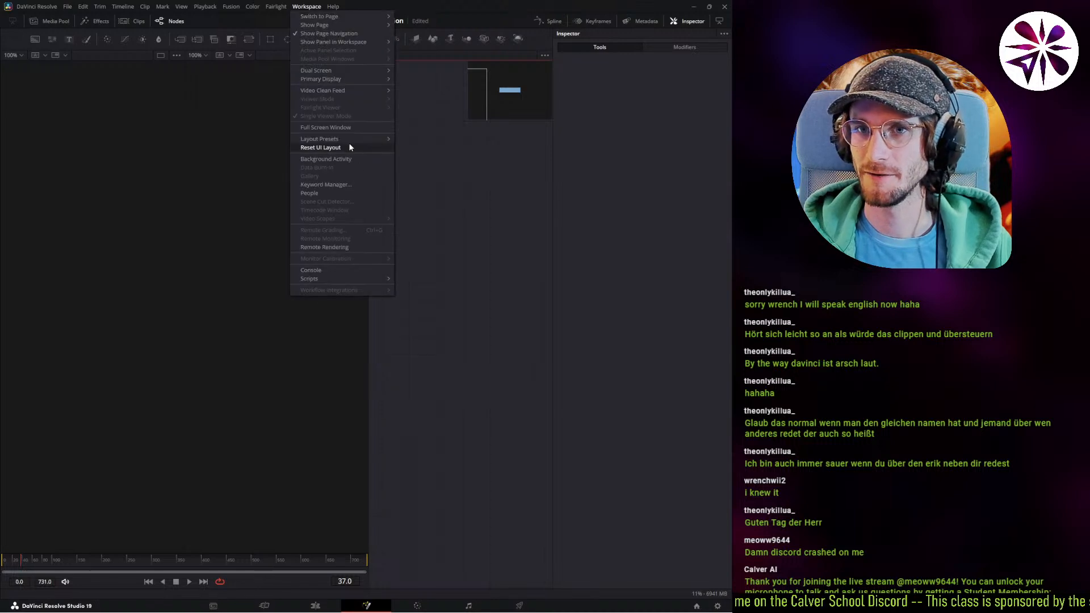
{"action": "mouse_move", "coordinate": [348, 138]}
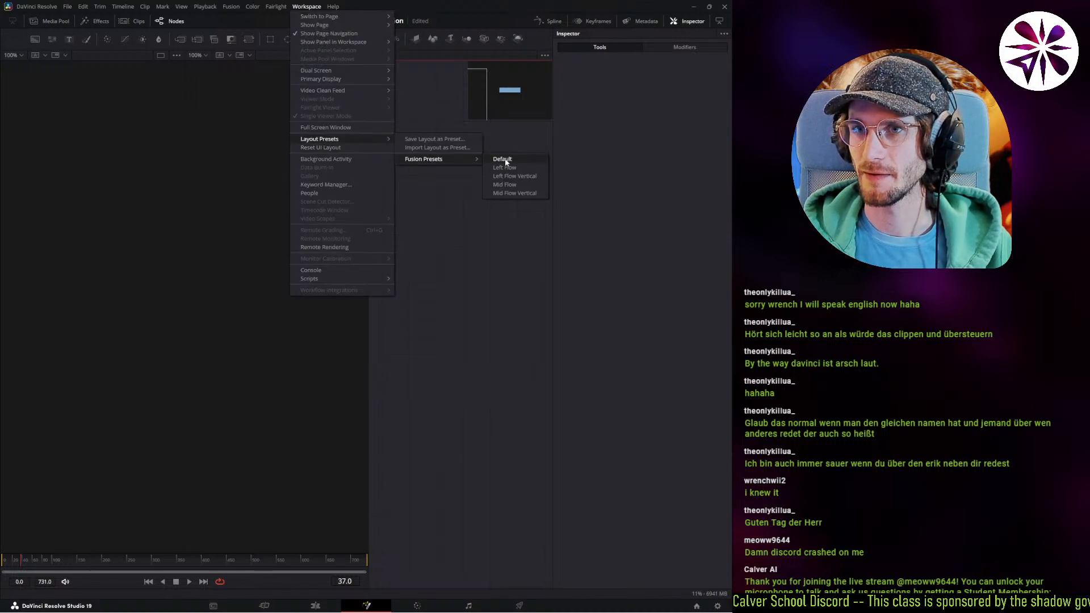
{"action": "left_click", "coordinate": [503, 160]}
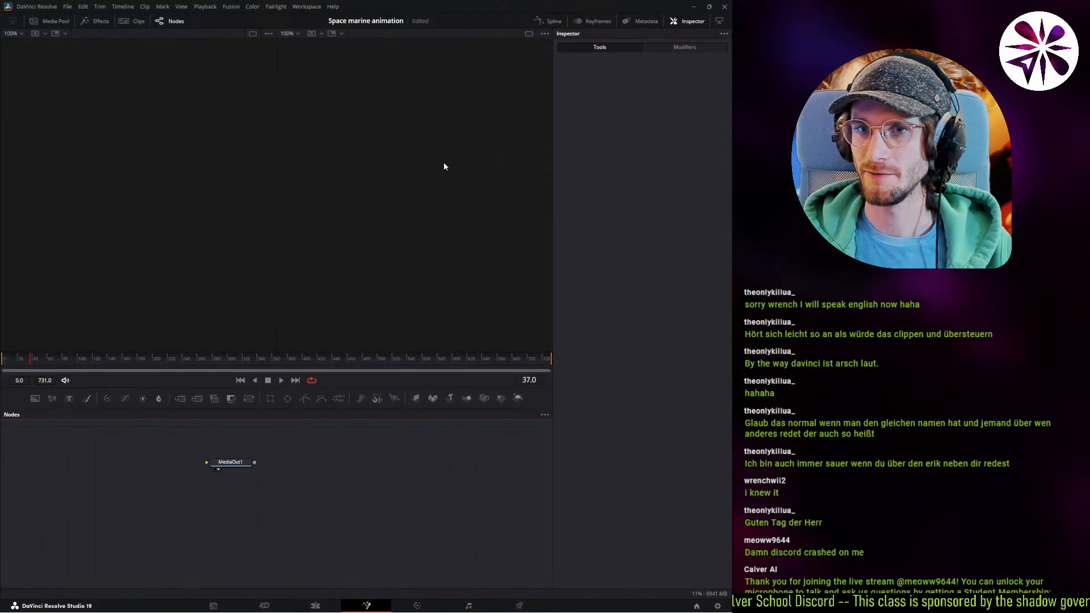
Add the ObjectID, UV, Noise Detail, Normals, Relight and Position clips from the Passes bin to the node graph.
{"action": "left_click", "coordinate": [63, 22]}
{"action": "left_click", "coordinate": [119, 52]}
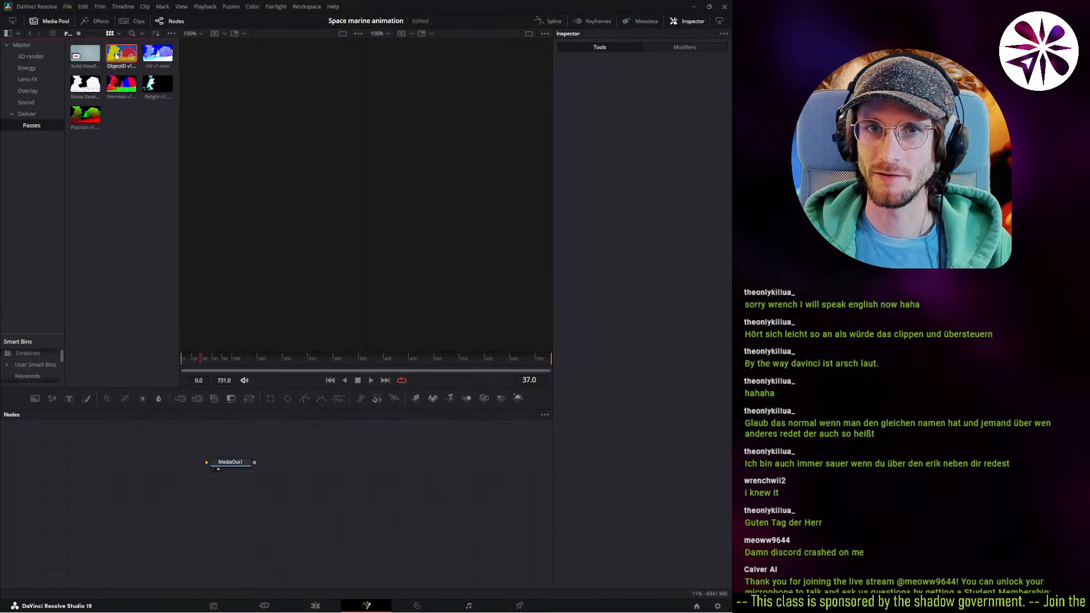
{"action": "left_click", "coordinate": [88, 117], "text": "shift"}
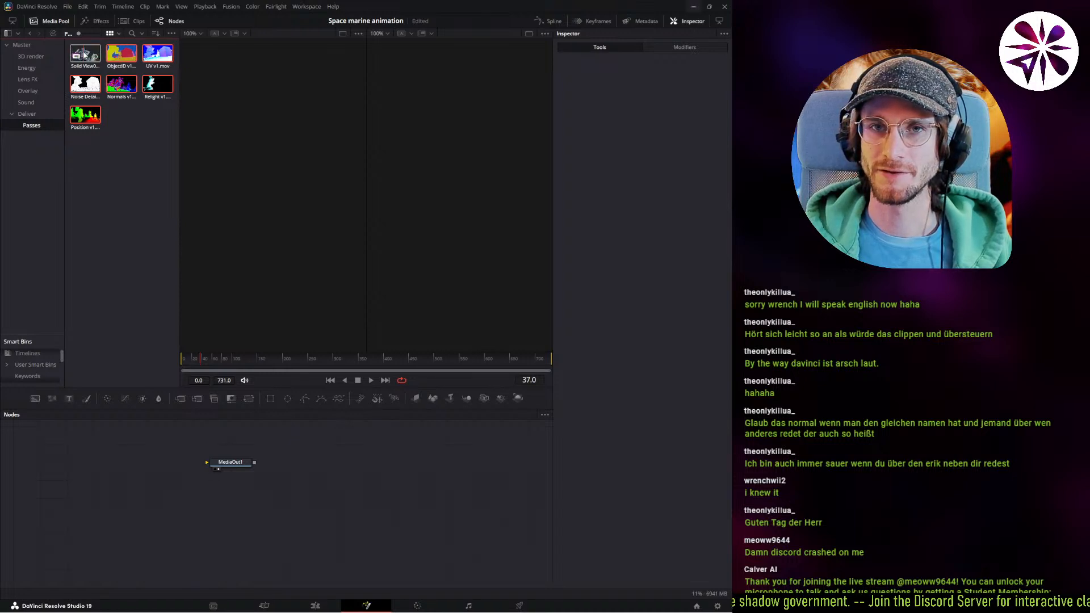
{"action": "left_click_drag", "start_coordinate": [123, 55], "coordinate": [85, 471]}
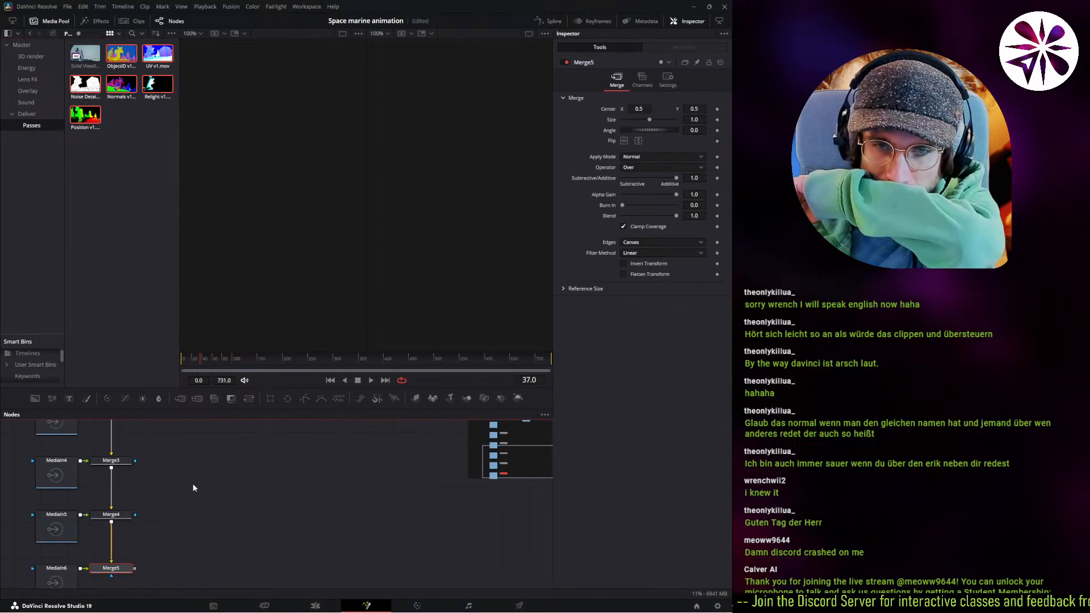
{"action": "scroll", "coordinate": [219, 509], "scroll_direction": "up", "scroll_amount": 8}
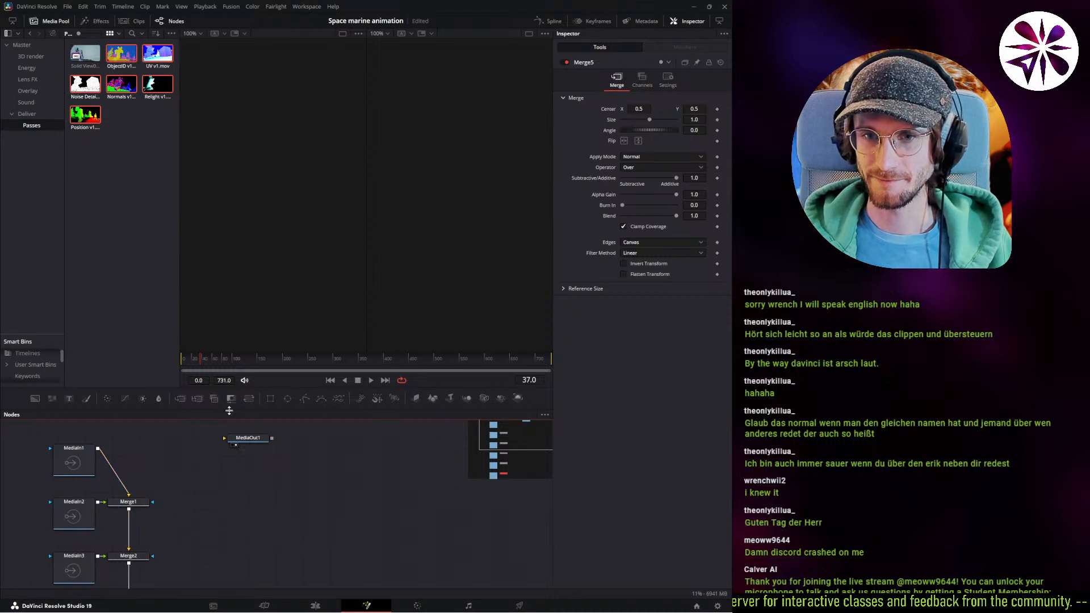
Enlarge the node graph area and hide the Media Pool and the Fusion toolbar.
{"action": "left_click_drag", "start_coordinate": [229, 410], "coordinate": [216, 311]}
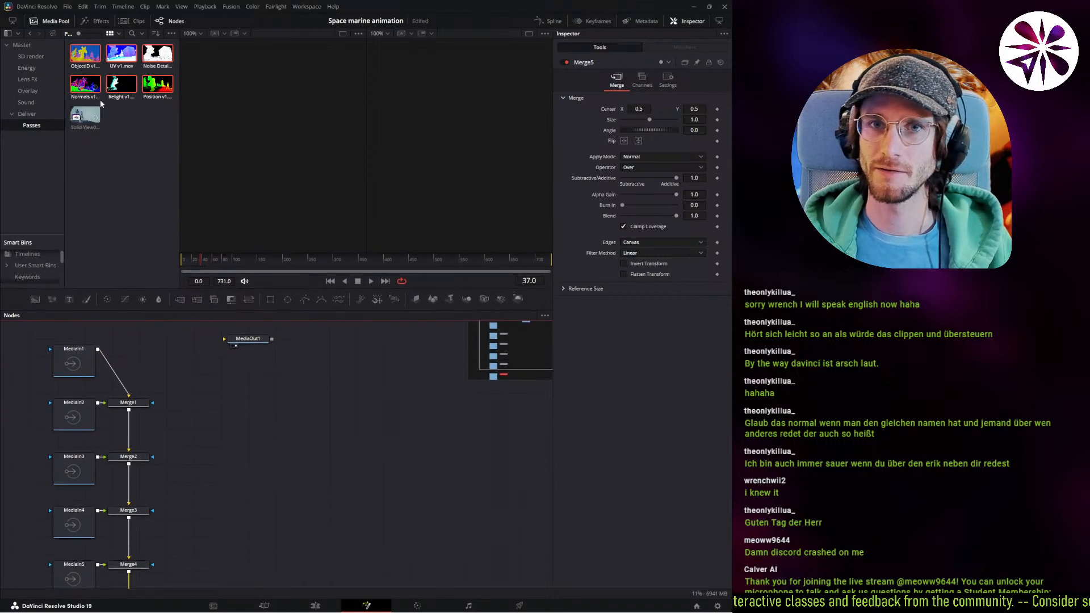
{"action": "left_click", "coordinate": [59, 22]}
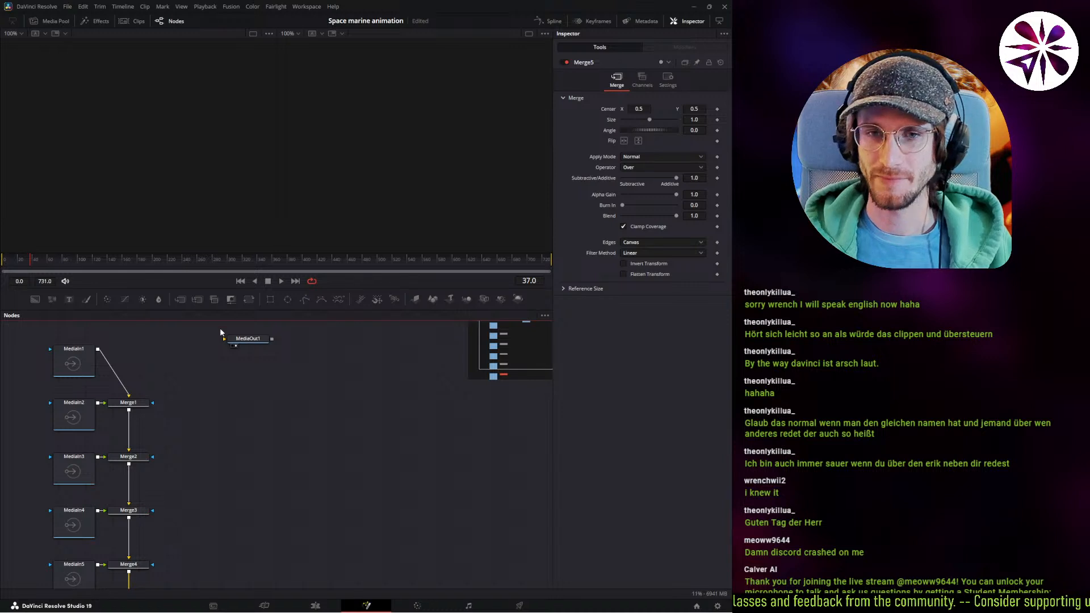
{"action": "left_click_drag", "start_coordinate": [217, 289], "coordinate": [212, 227]}
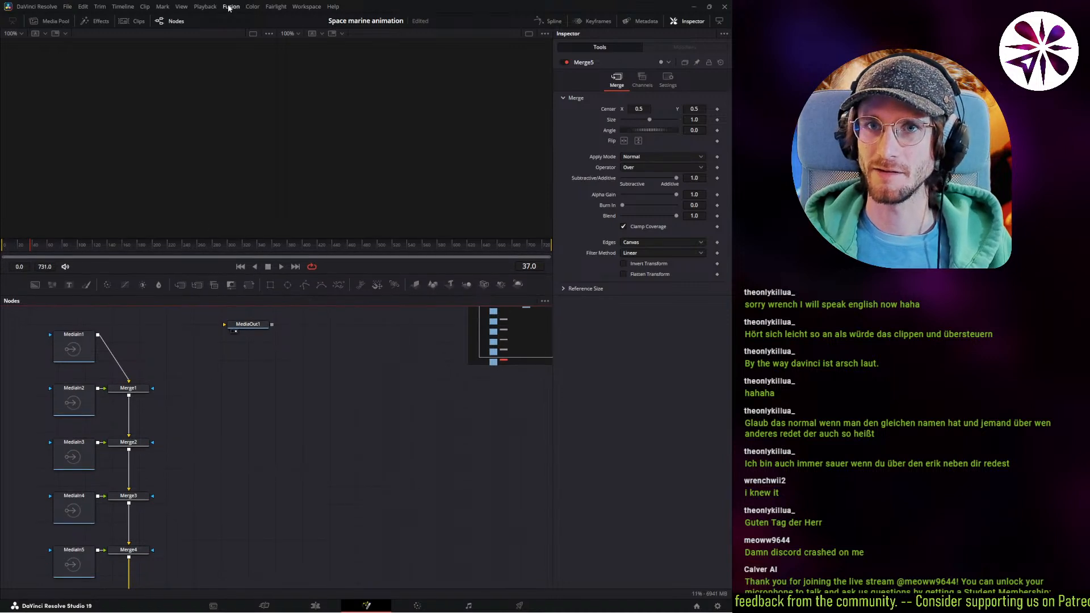
{"action": "left_click", "coordinate": [231, 8]}
{"action": "left_click", "coordinate": [241, 16]}
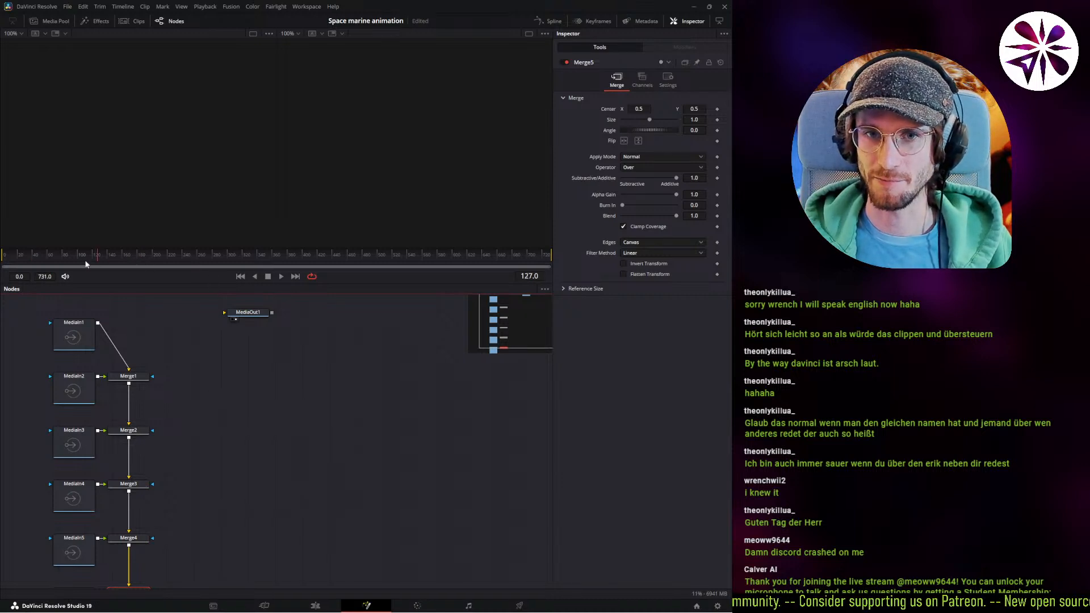
Place MediaOut1 below Merge5, connect the merge's output to it and show it in the second viewer.
{"action": "middle_click_drag", "start_coordinate": [198, 471], "coordinate": [180, 358]}
{"action": "left_click_drag", "start_coordinate": [139, 478], "coordinate": [164, 445]}
{"action": "middle_click_drag", "start_coordinate": [198, 419], "coordinate": [204, 528]}
{"action": "left_click_drag", "start_coordinate": [231, 314], "coordinate": [210, 449]}
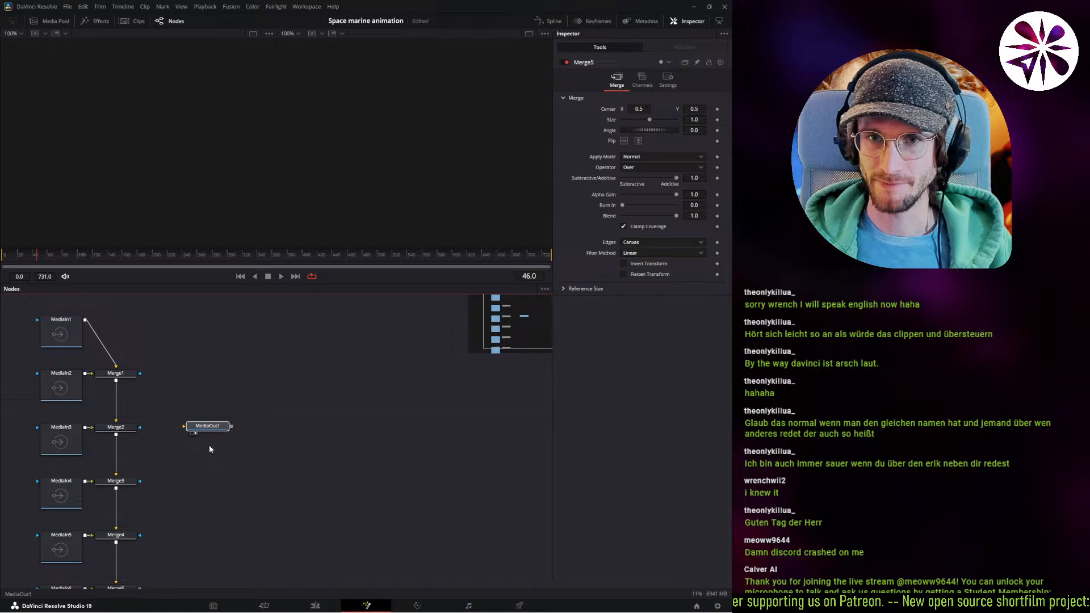
{"action": "left_click", "coordinate": [185, 563]}
{"action": "middle_click_drag", "start_coordinate": [227, 428], "coordinate": [251, 312]}
{"action": "left_click_drag", "start_coordinate": [203, 449], "coordinate": [145, 537]}
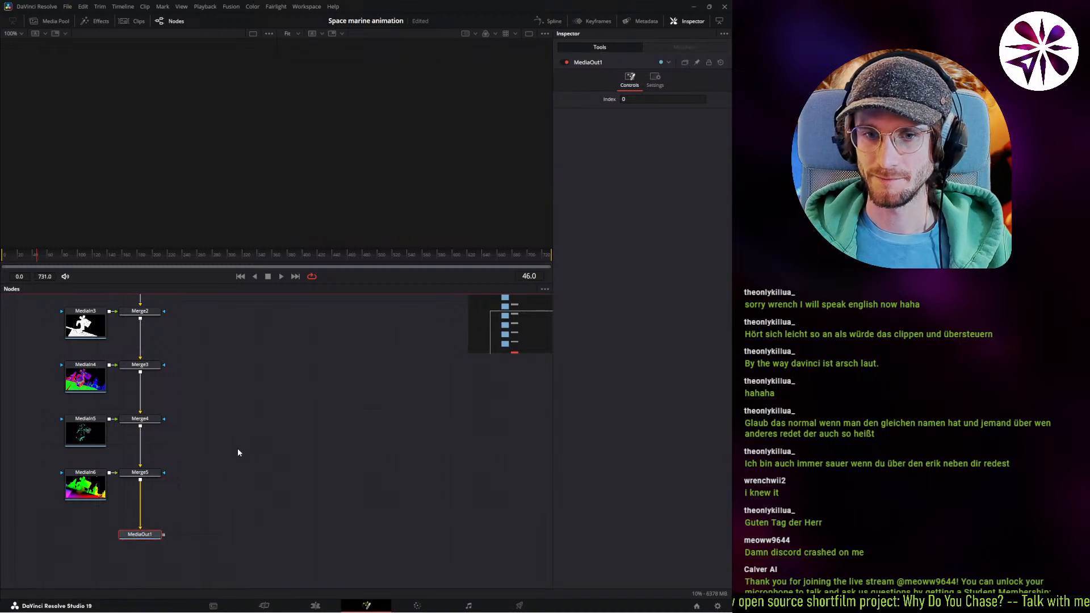
Add an unconnected Rectangle mask node in the empty area beside the pass nodes.
{"action": "middle_click_drag", "start_coordinate": [233, 351], "coordinate": [229, 446]}
{"action": "scroll", "coordinate": [229, 446], "scroll_direction": "up", "scroll_amount": 3}
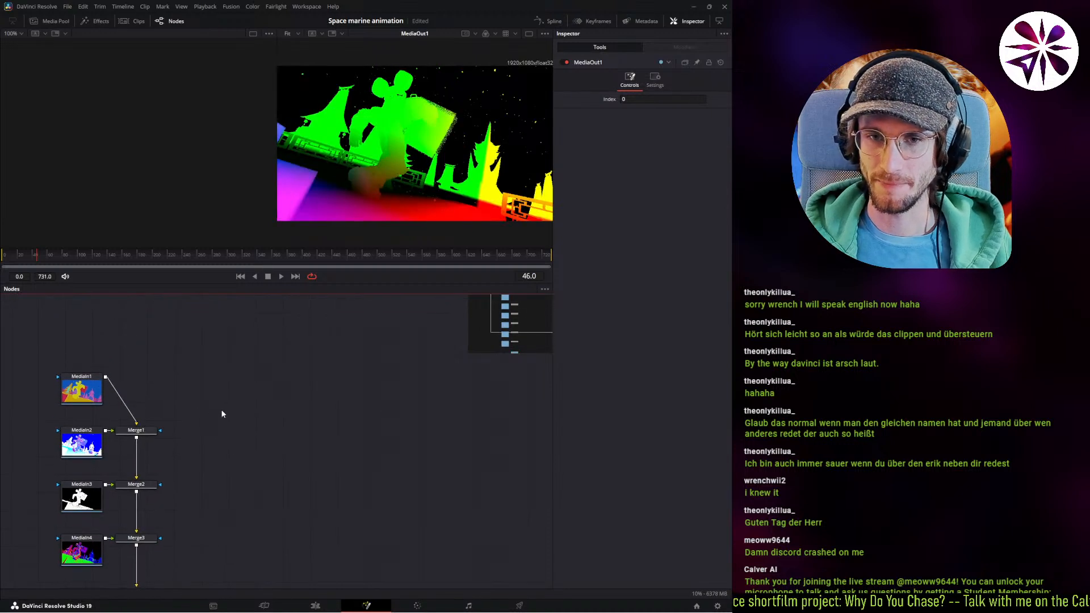
{"action": "key", "text": "shift+space"}
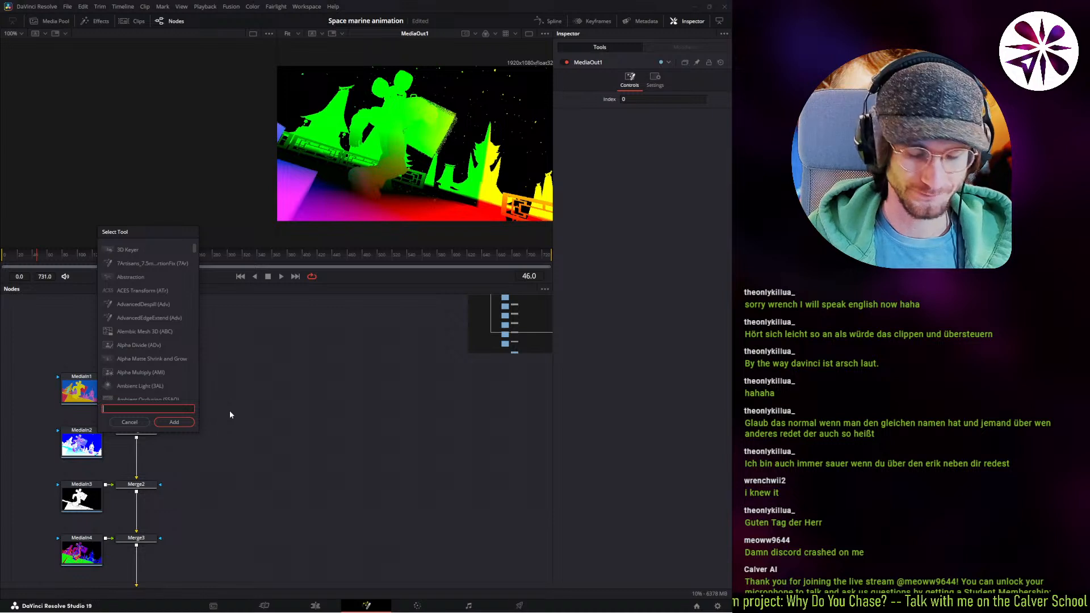
{"action": "type", "text": "rect"}
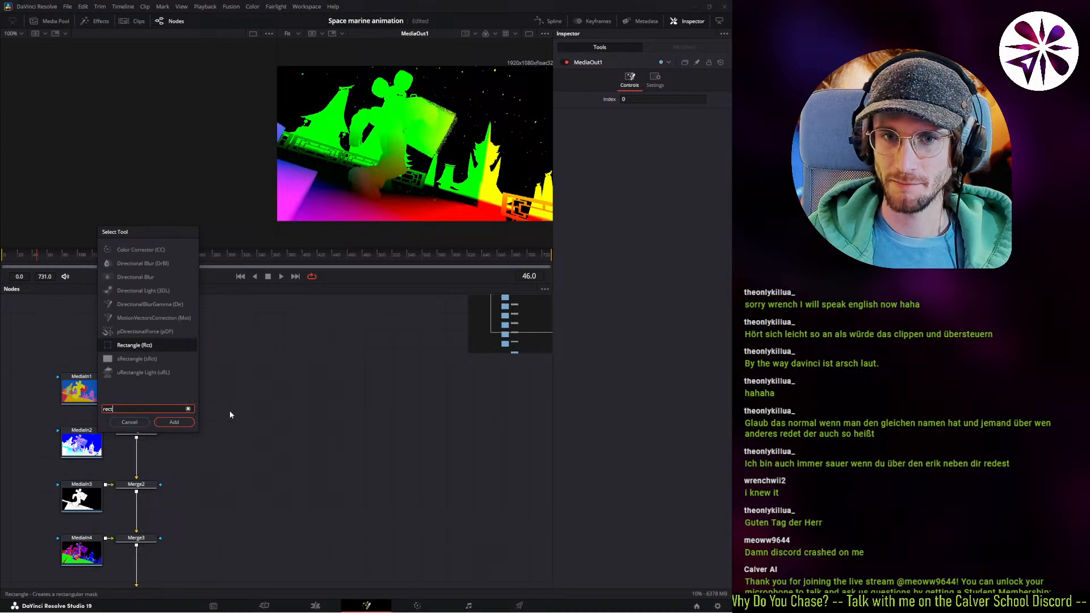
{"action": "key", "text": "Return"}
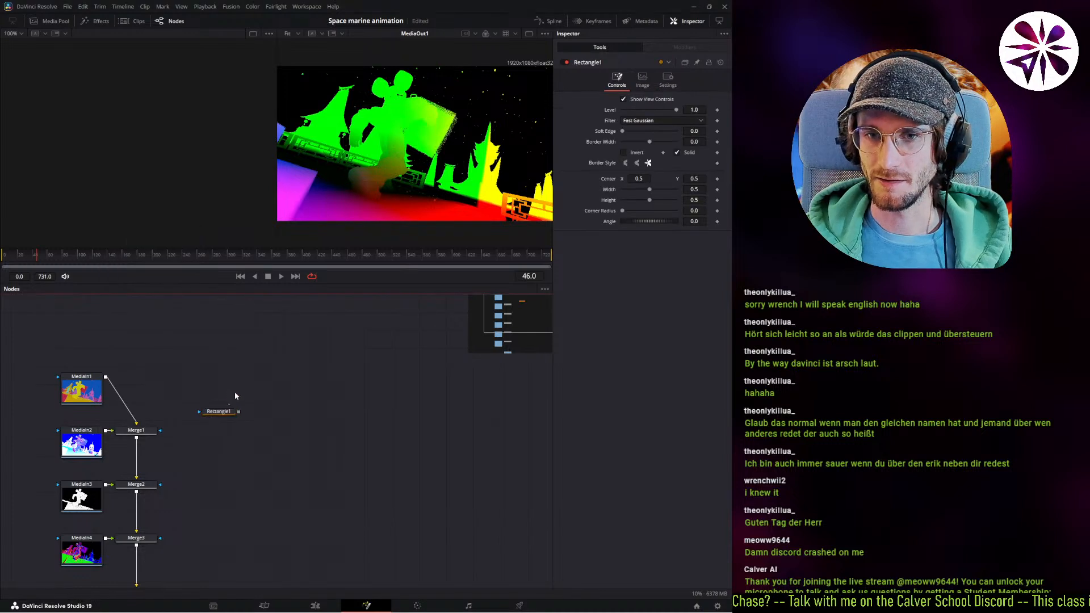
{"action": "left_click_drag", "start_coordinate": [227, 410], "coordinate": [241, 385]}
Shape the rectangle into a tilted band about 0.32 wide, 1.63 high and angled about -14.5, and show it in the first viewer.
{"action": "left_click_drag", "start_coordinate": [431, 182], "coordinate": [426, 239]}
{"action": "left_click_drag", "start_coordinate": [478, 215], "coordinate": [450, 238]}
{"action": "left_click_drag", "start_coordinate": [438, 146], "coordinate": [436, 152]}
{"action": "left_click_drag", "start_coordinate": [389, 234], "coordinate": [446, 204]}
{"action": "left_click_drag", "start_coordinate": [233, 387], "coordinate": [241, 394]}
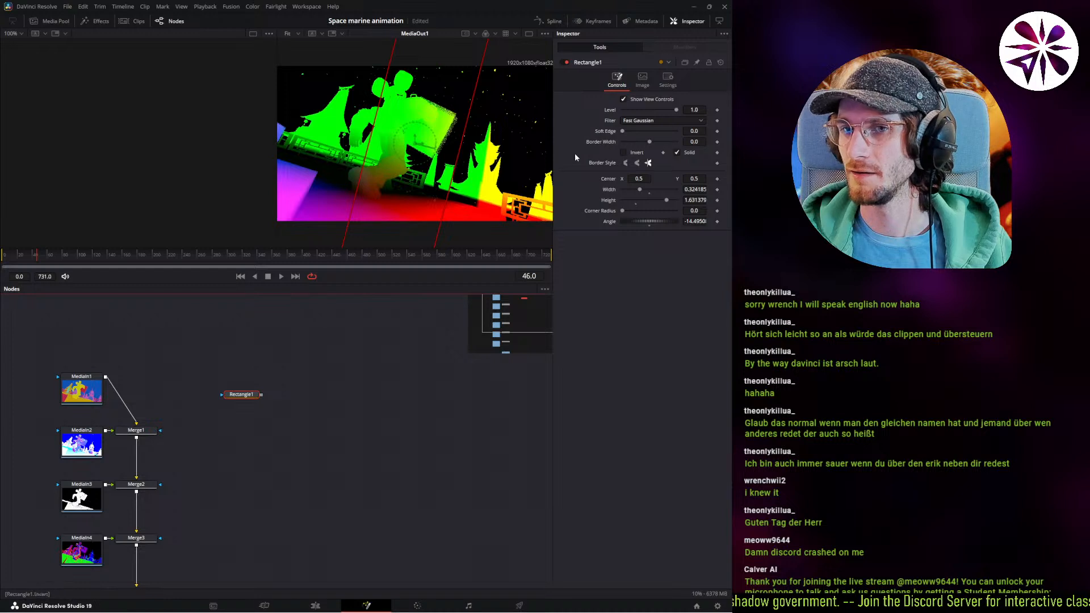
{"action": "key", "text": "1"}
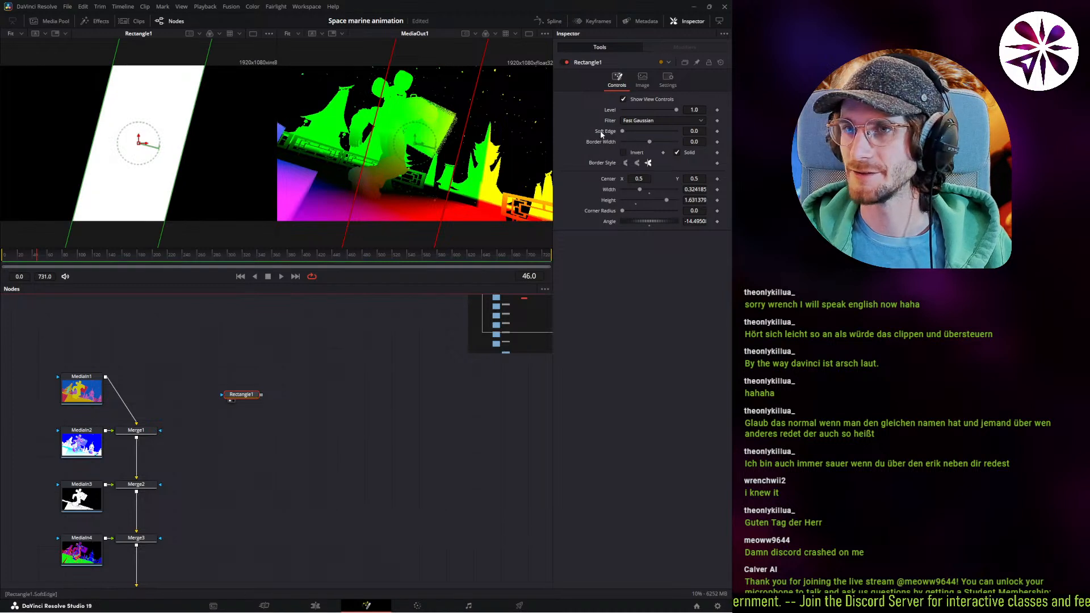
Give the rectangle's Center the expression Point(time, 0.5) and scrub back to frame 0 to check its movement.
{"action": "left_click_drag", "start_coordinate": [639, 178], "coordinate": [642, 178]}
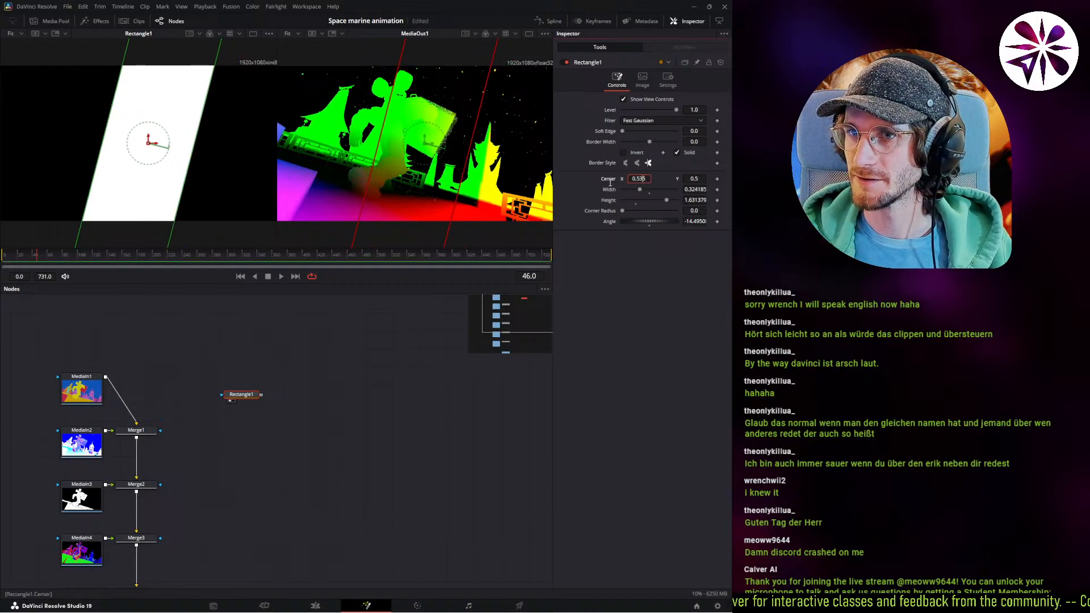
{"action": "right_click", "coordinate": [609, 181]}
{"action": "left_click", "coordinate": [631, 281]}
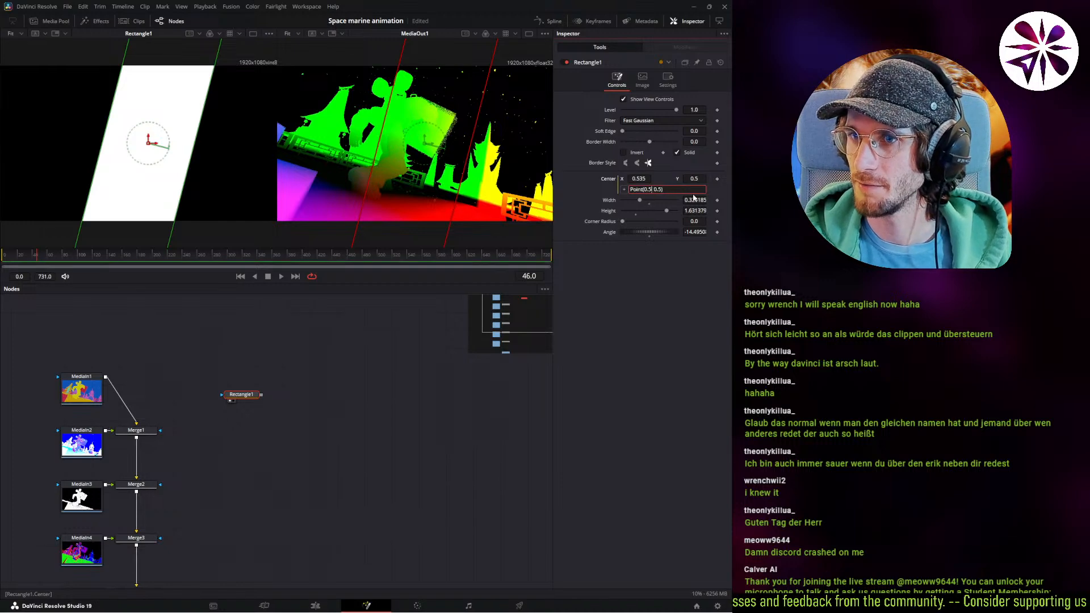
{"action": "type", "text": "time,"}
{"action": "key", "text": "Tab"}
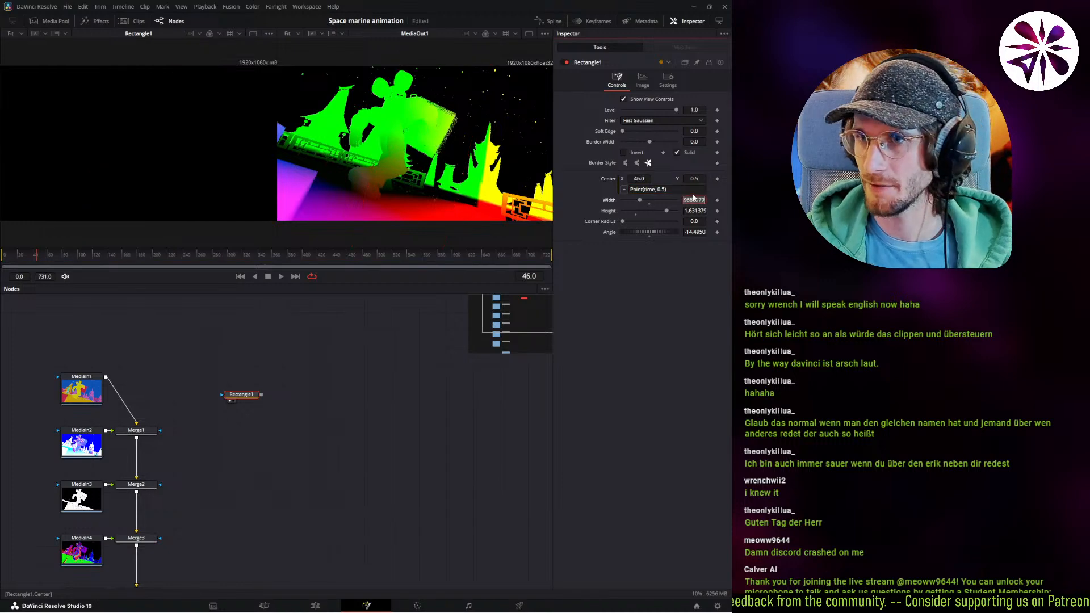
{"action": "left_click", "coordinate": [221, 386]}
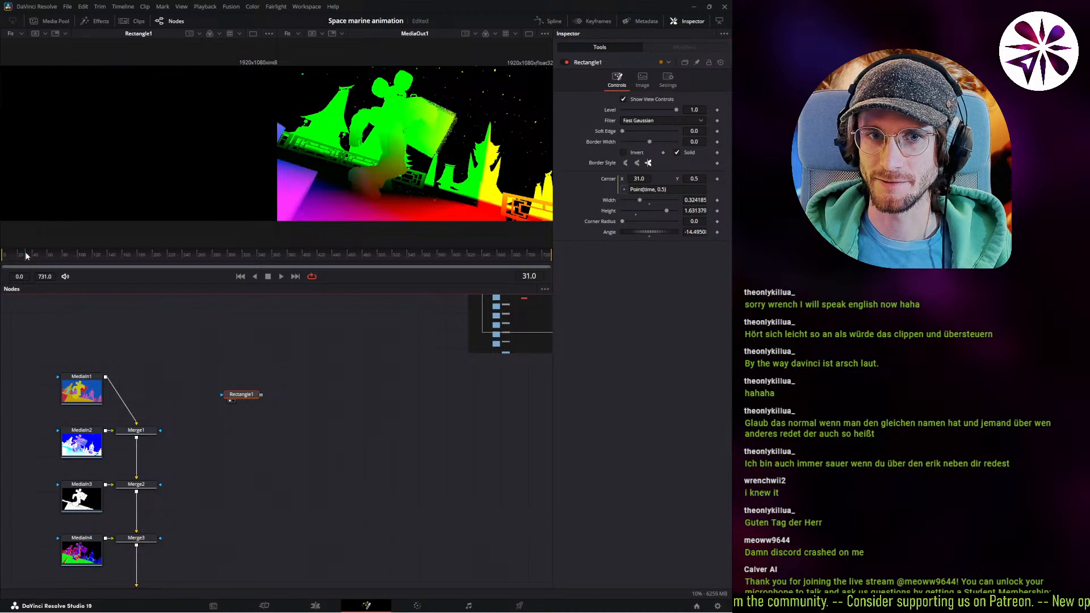
{"action": "left_click_drag", "start_coordinate": [26, 255], "coordinate": [3, 255]}
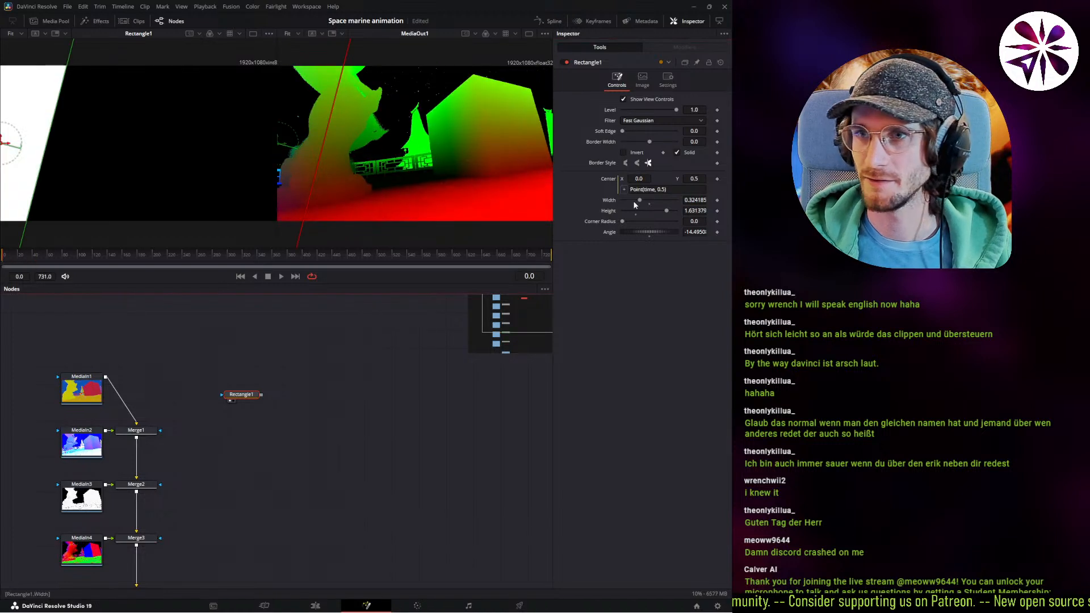
Slow the rectangle by changing its Center expression to Point(time/50, 0.5), and play it back from the start.
{"action": "left_click", "coordinate": [651, 190]}
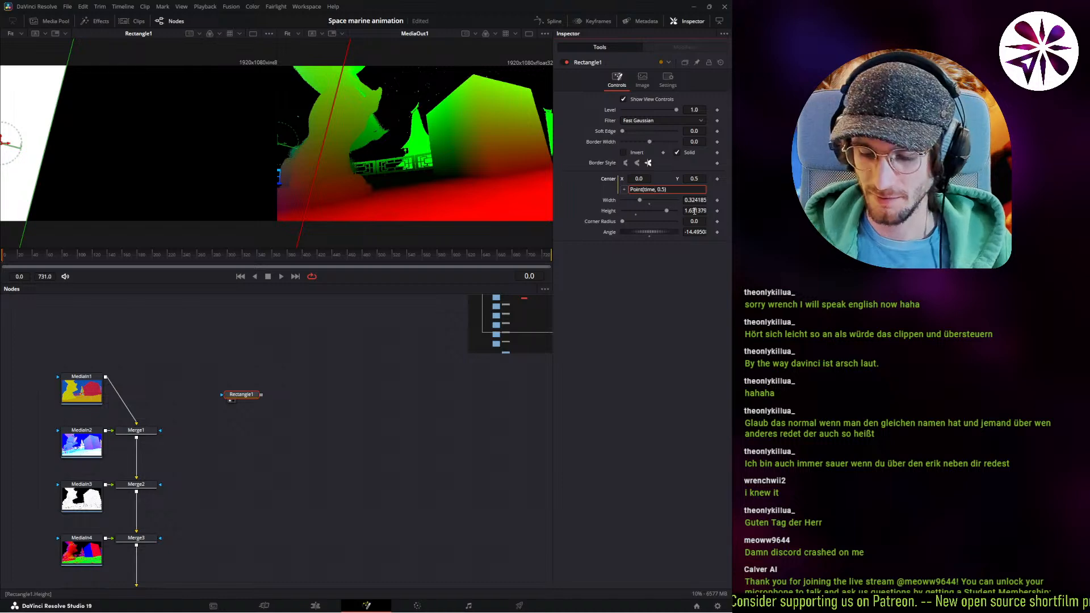
{"action": "type", "text": "/50"}
{"action": "key", "text": "Tab"}
{"action": "left_click", "coordinate": [268, 428]}
{"action": "key", "text": "space"}
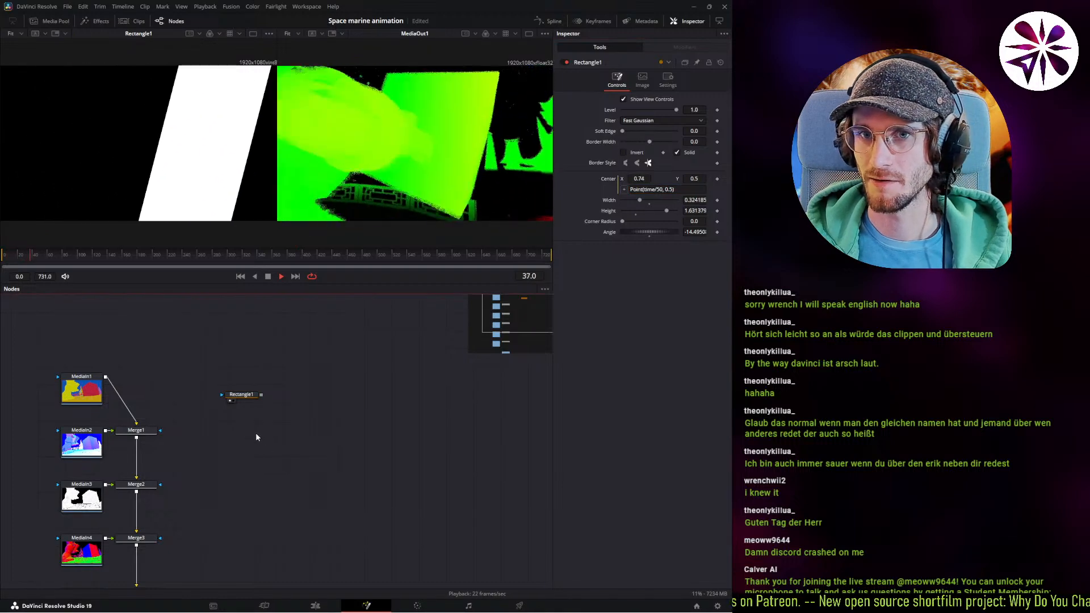
{"action": "key", "text": "space"}
{"action": "key", "text": "Home"}
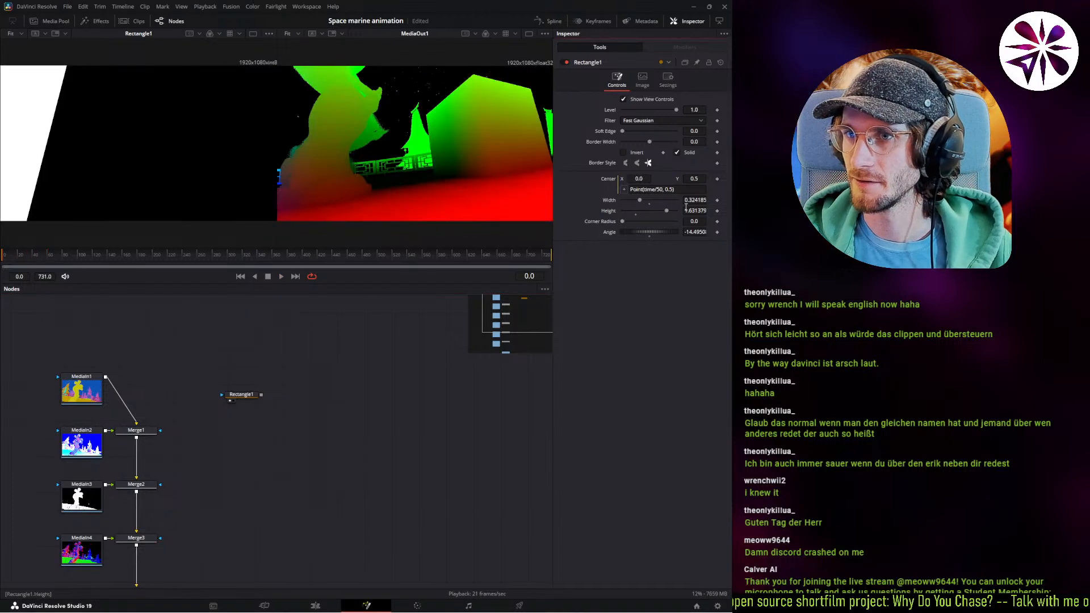
Try time offsets of 2 and 10 in the Center expression, ending with Point(time-15/50, 0.5).
{"action": "left_click", "coordinate": [648, 189]}
{"action": "type", "text": "-"}
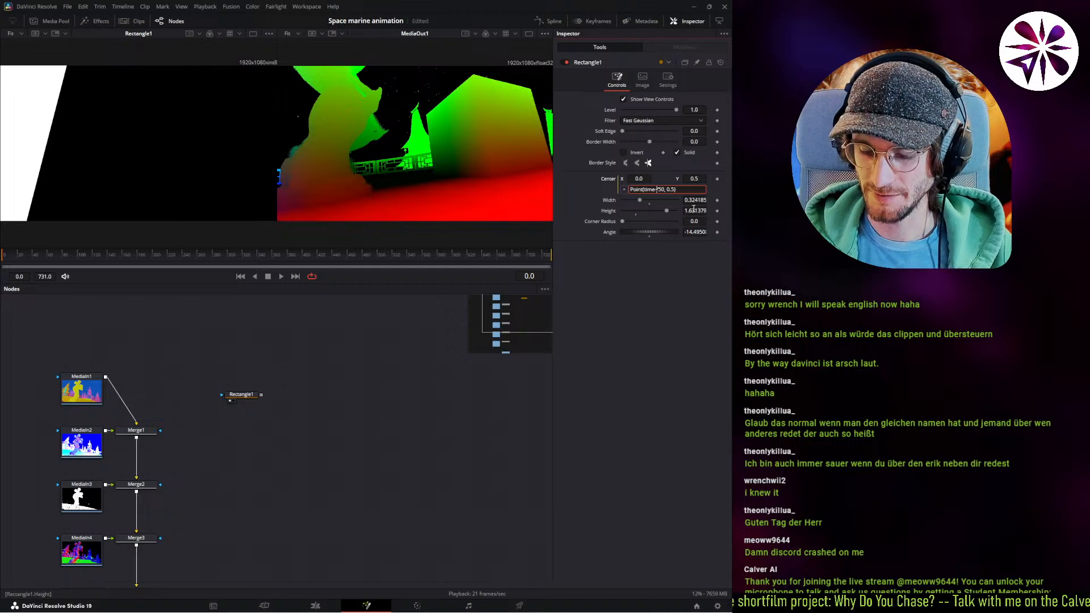
{"action": "type", "text": "2"}
{"action": "key", "text": "Tab"}
{"action": "left_click", "coordinate": [658, 189]}
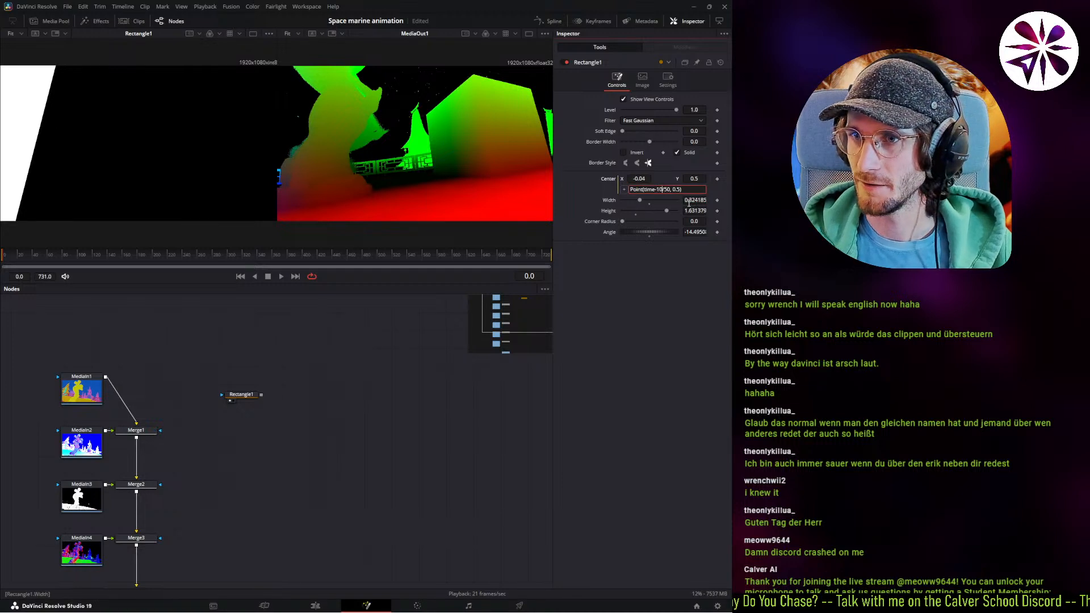
{"action": "key", "text": "Tab"}
{"action": "left_click", "coordinate": [661, 189]}
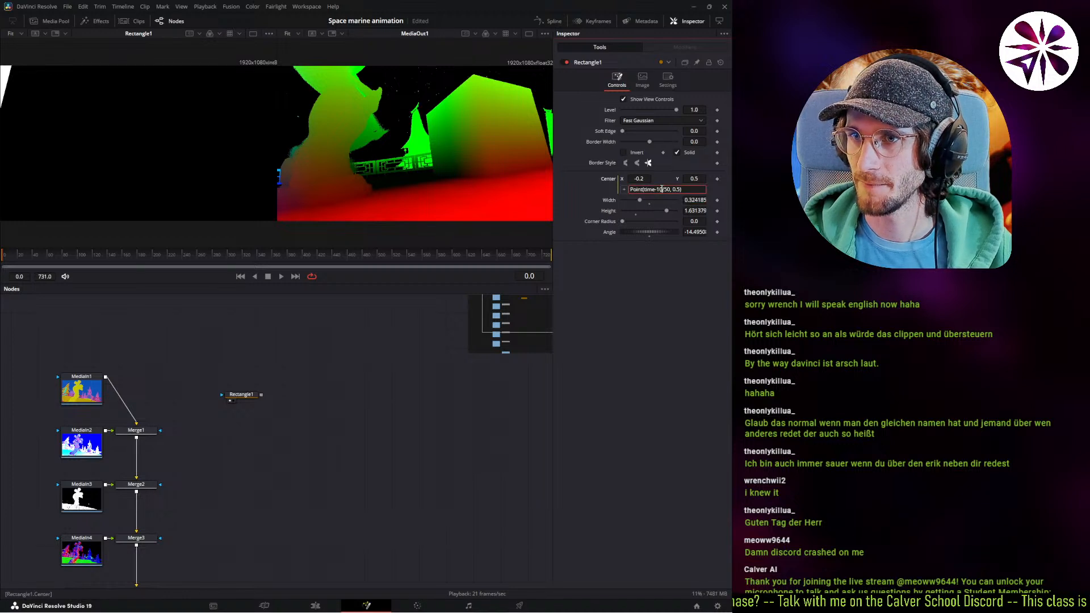
{"action": "key", "text": "BackSpace"}
{"action": "type", "text": "5"}
{"action": "key", "text": "Tab"}
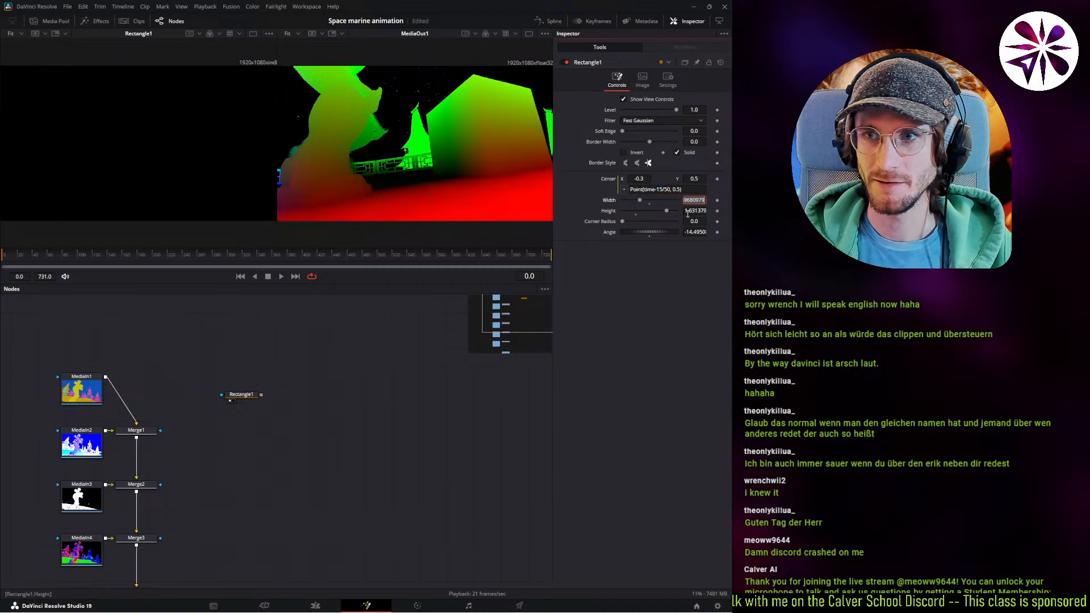
Play back the composition to check how the rectangle moves with the offset expression, and return to the start.
{"action": "left_click", "coordinate": [292, 419]}
{"action": "left_click", "coordinate": [246, 396]}
{"action": "key", "text": "space"}
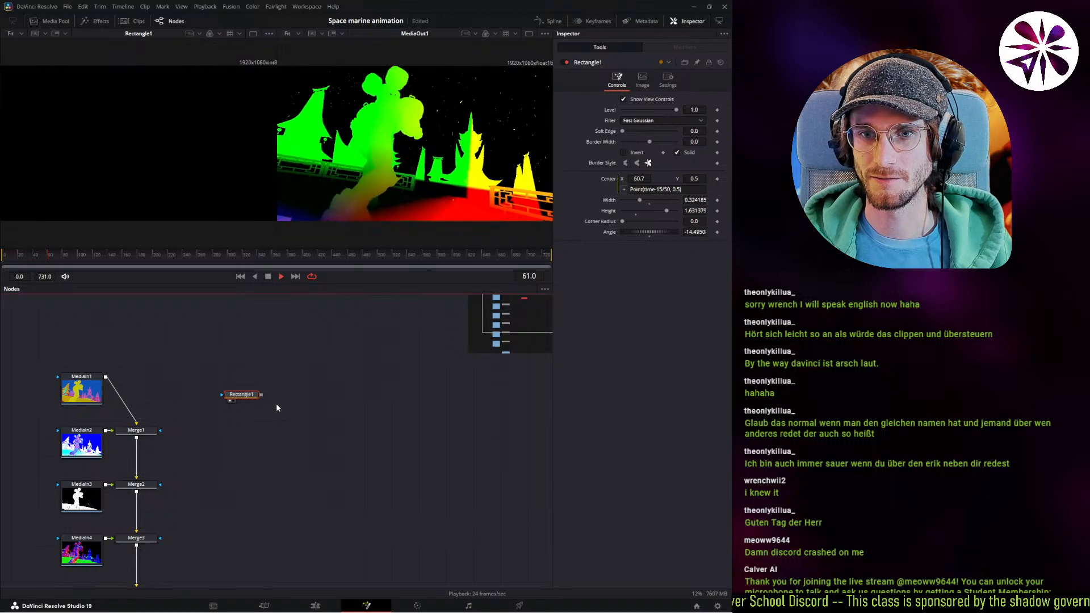
{"action": "key", "text": "space"}
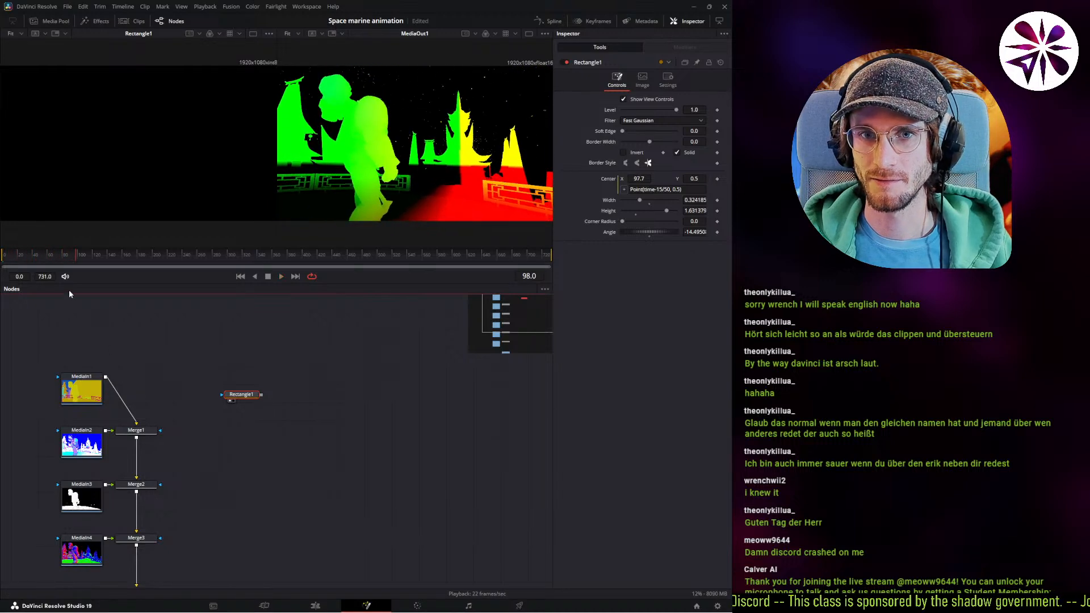
{"action": "key", "text": "Home"}
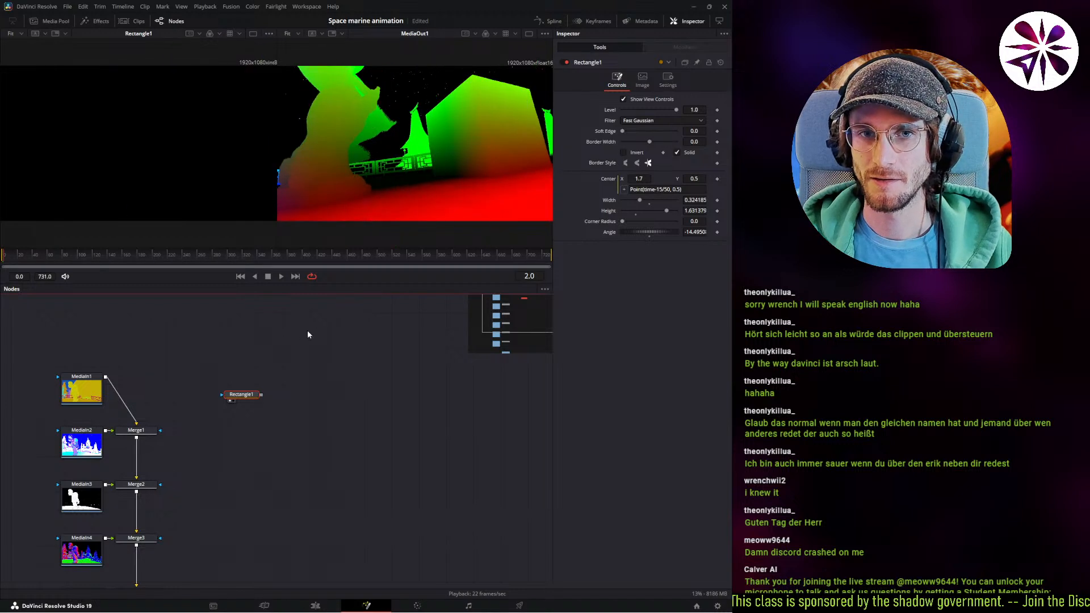
Change the rectangle's Center expression to Point((time/50)-15, 0.5) and play back the composition to check its movement.
{"action": "key", "text": "Right"}
{"action": "left_click", "coordinate": [665, 189]}
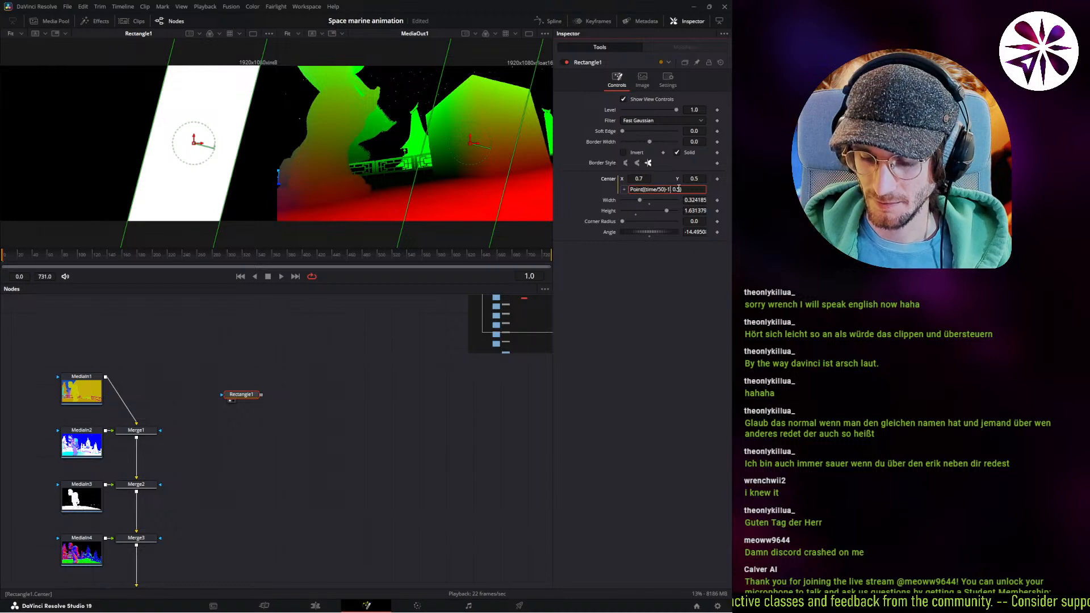
{"action": "type", "text": "5"}
{"action": "key", "text": "Tab"}
{"action": "left_click", "coordinate": [131, 330]}
{"action": "key", "text": "space"}
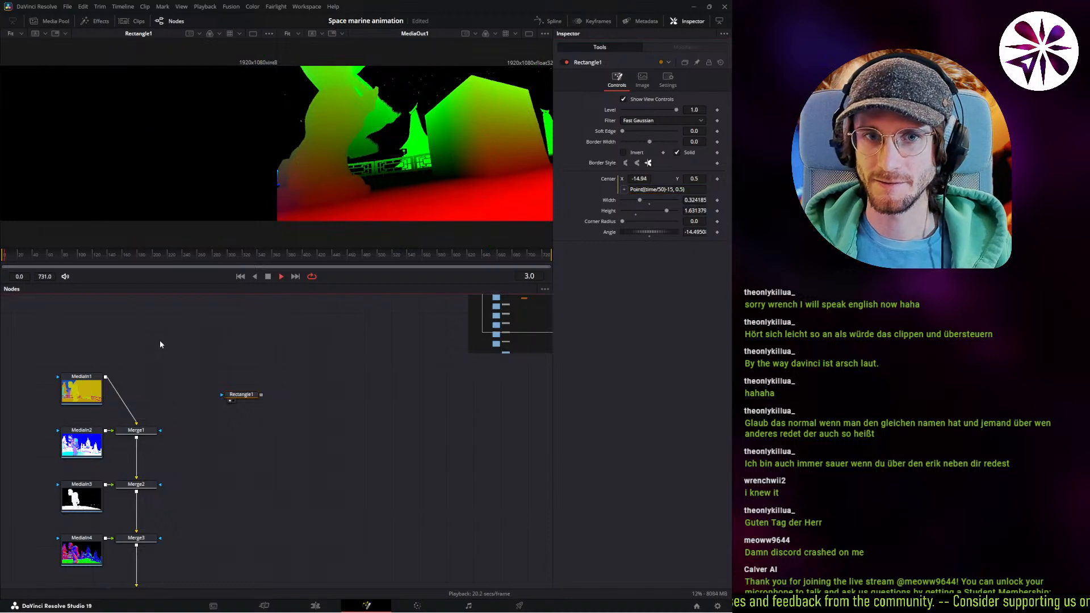
{"action": "left_click", "coordinate": [244, 392]}
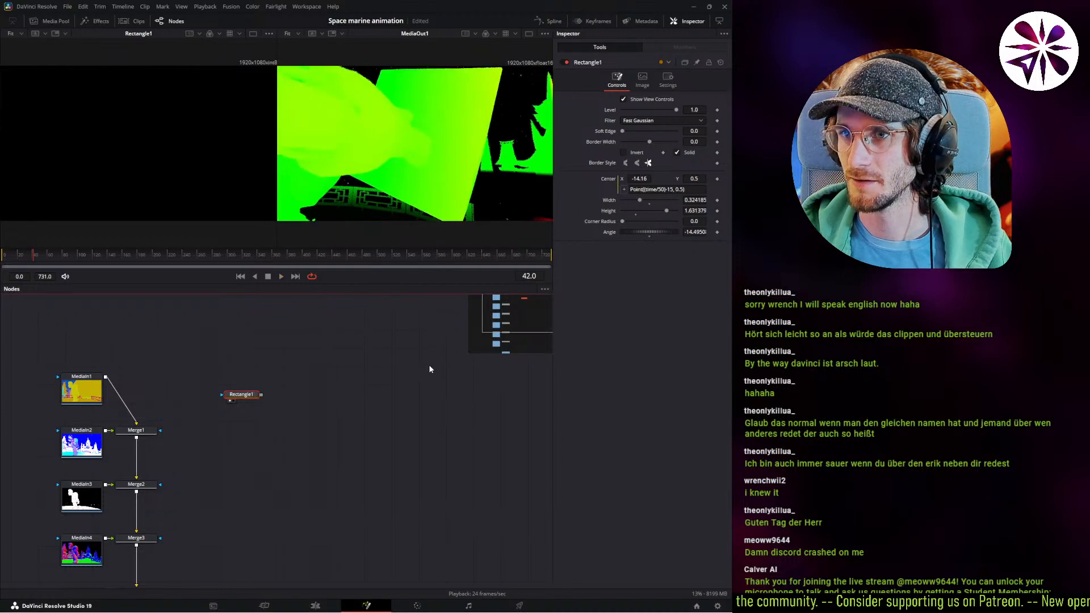
Remove the 15 offset from the Center expression, return to frame 0, and try Point((time/50)-2, 0.5).
{"action": "left_click", "coordinate": [672, 191]}
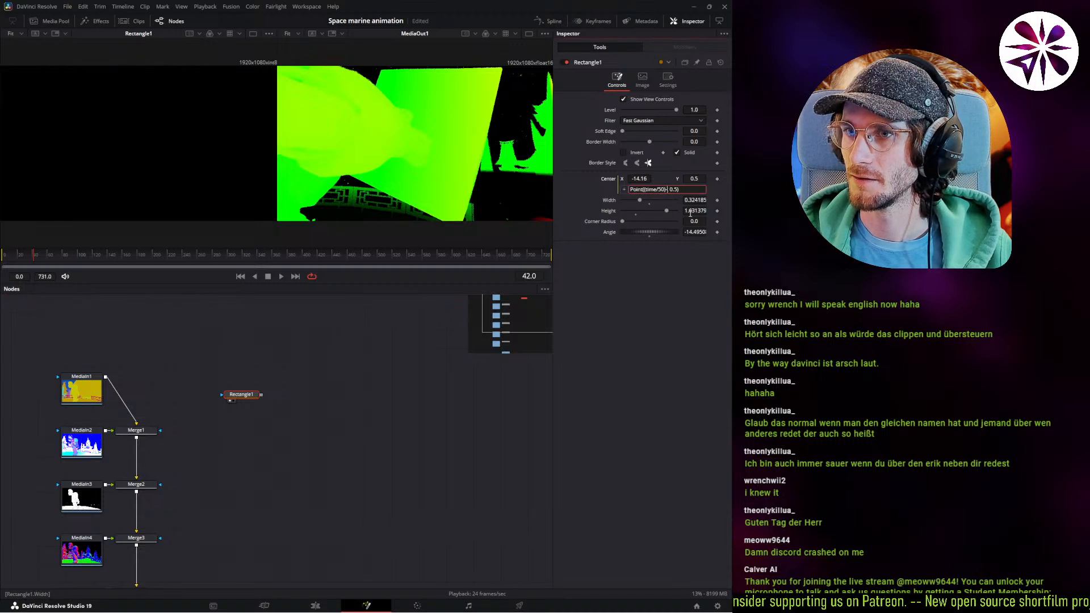
{"action": "key", "text": "Return"}
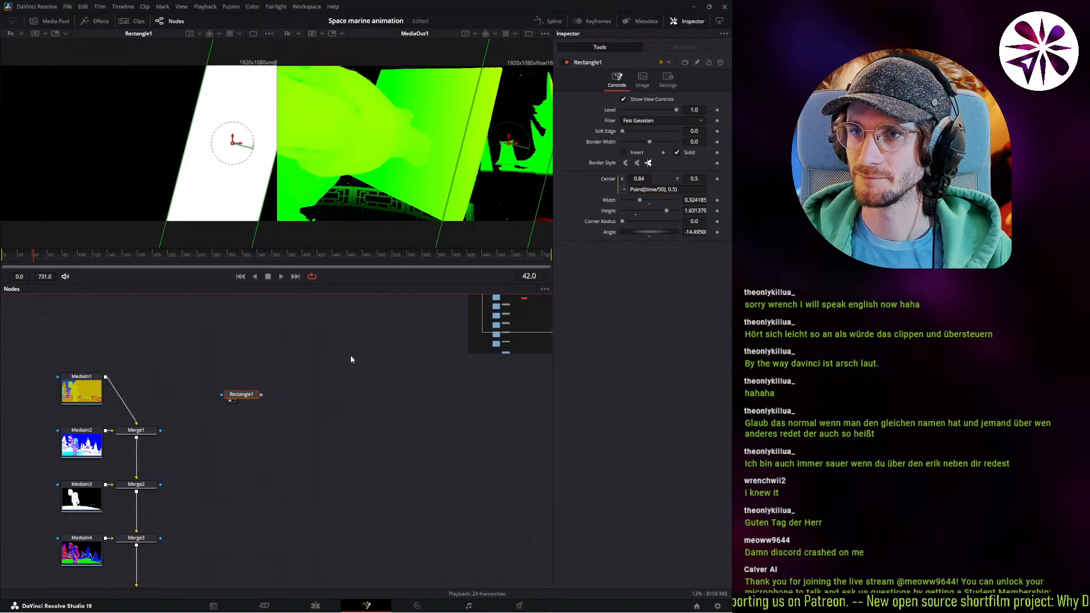
{"action": "left_click_drag", "start_coordinate": [32, 262], "coordinate": [4, 262]}
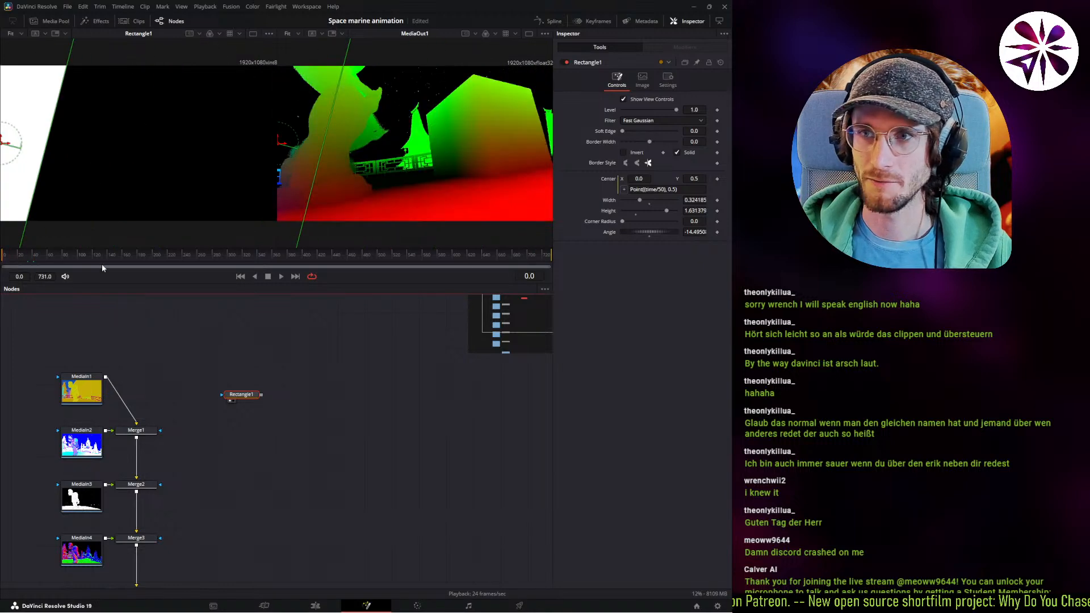
{"action": "left_click", "coordinate": [659, 190]}
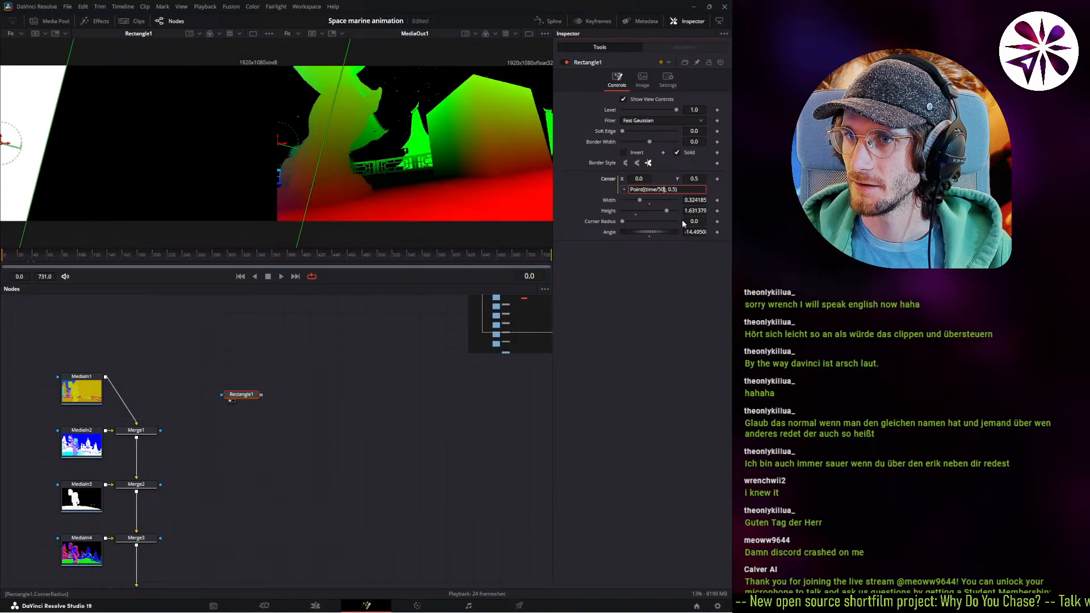
{"action": "type", "text": "-2"}
{"action": "key", "text": "Tab"}
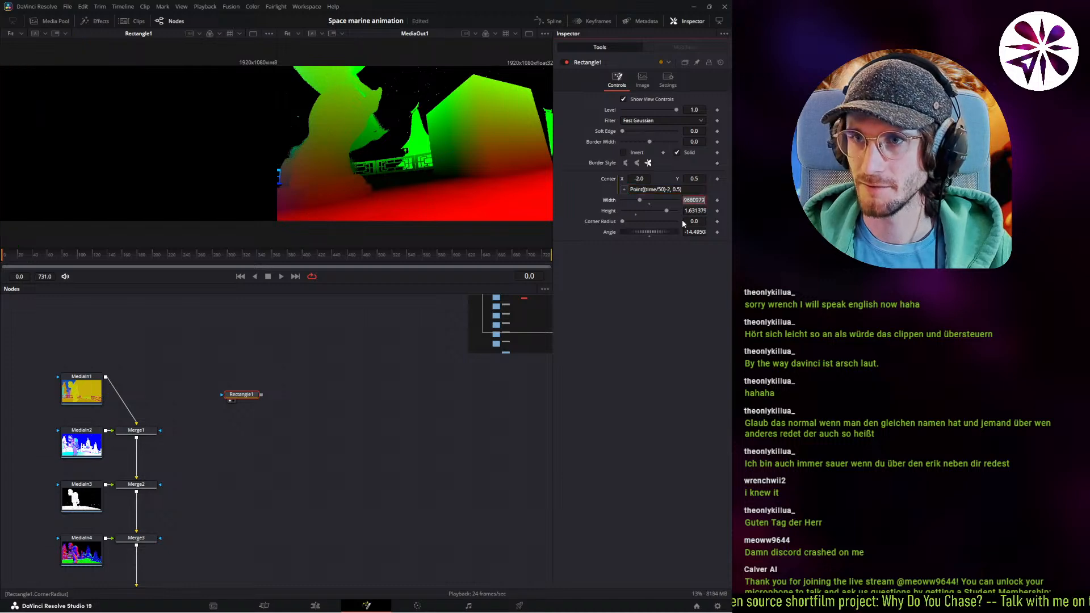
Try a smaller offset with a decimal comma, Point((time/50)-0,2, 0.5), in the Center expression and play it back.
{"action": "left_click", "coordinate": [663, 189]}
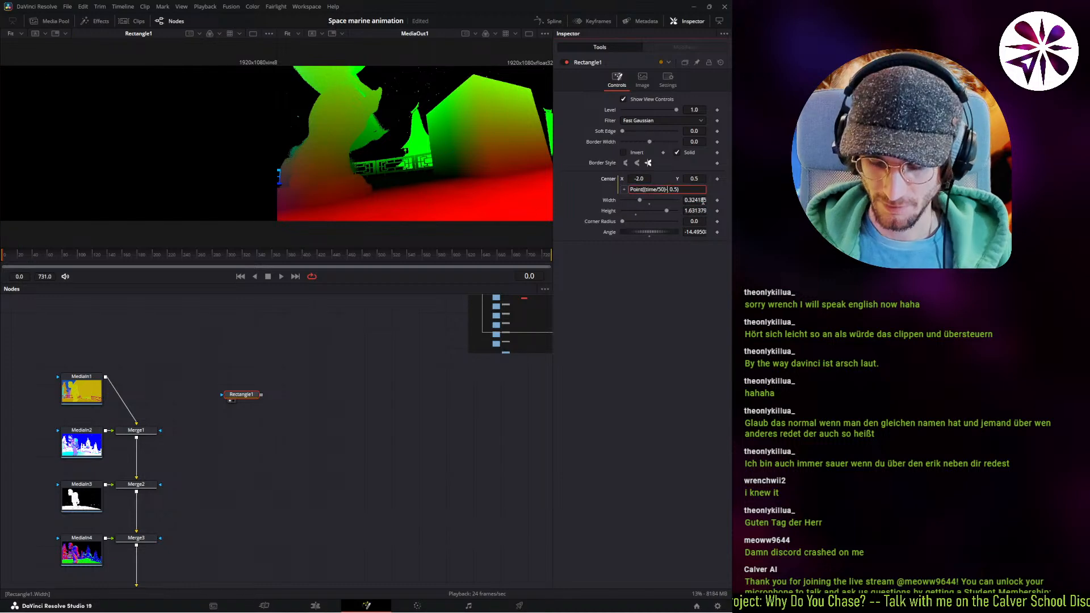
{"action": "type", "text": "2"}
{"action": "key", "text": "Tab"}
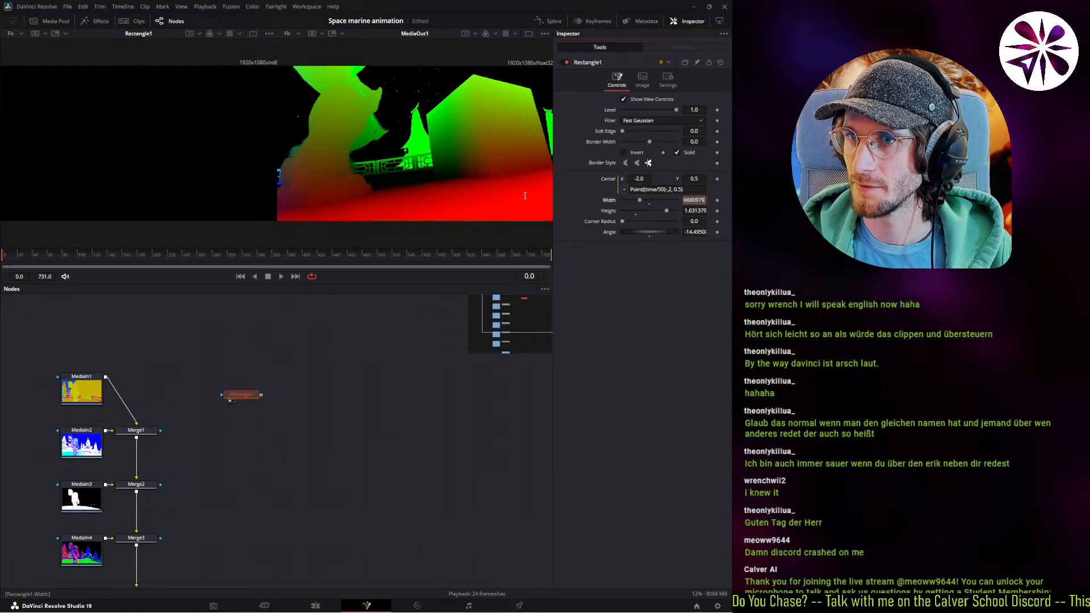
{"action": "left_click", "coordinate": [671, 189]}
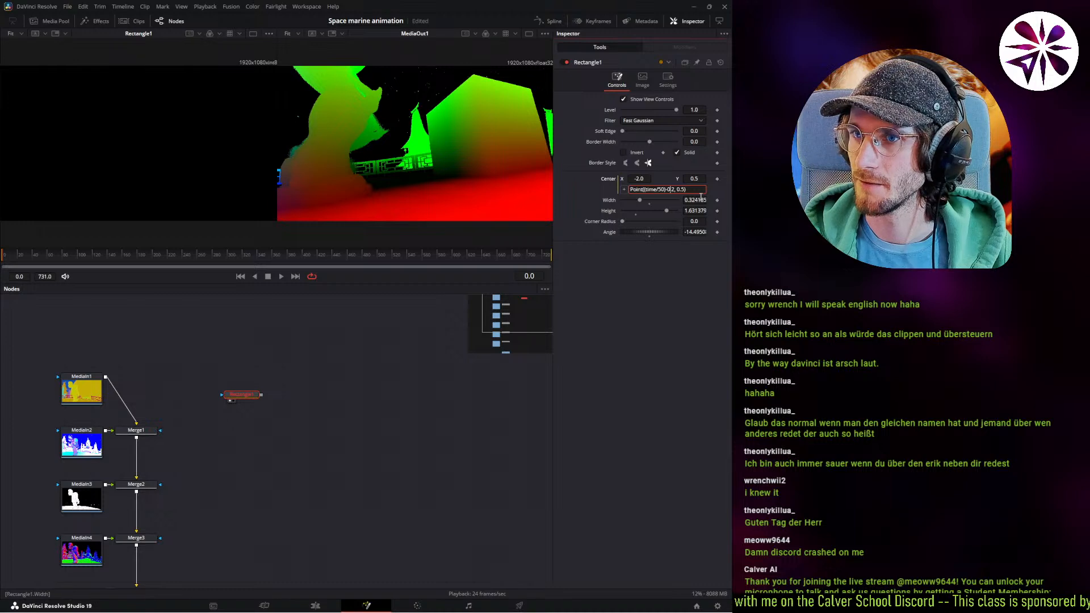
{"action": "key", "text": "Tab"}
{"action": "left_click", "coordinate": [298, 424]}
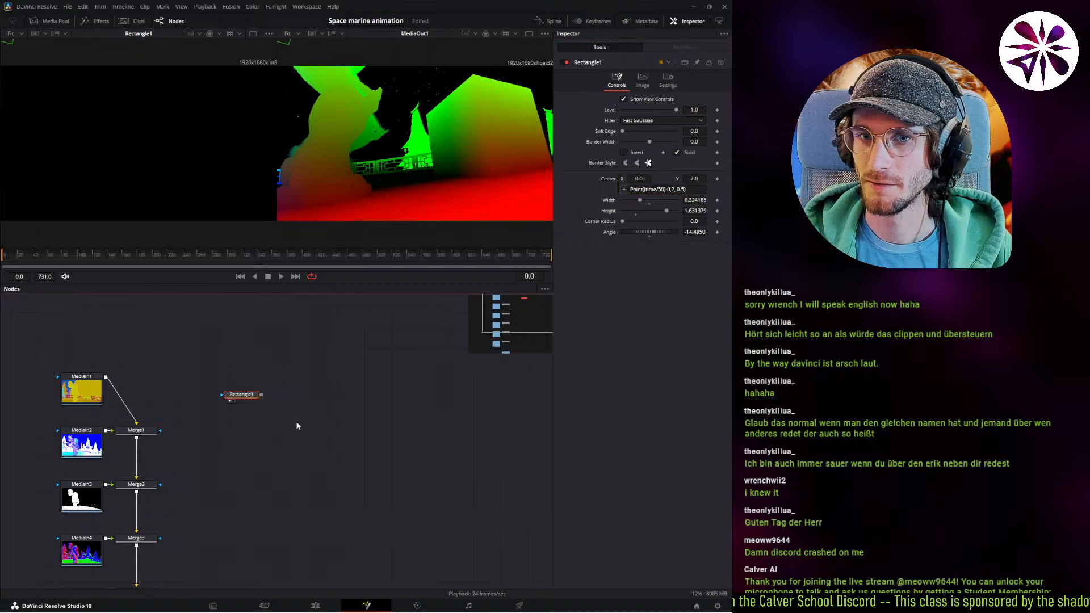
{"action": "key", "text": "space"}
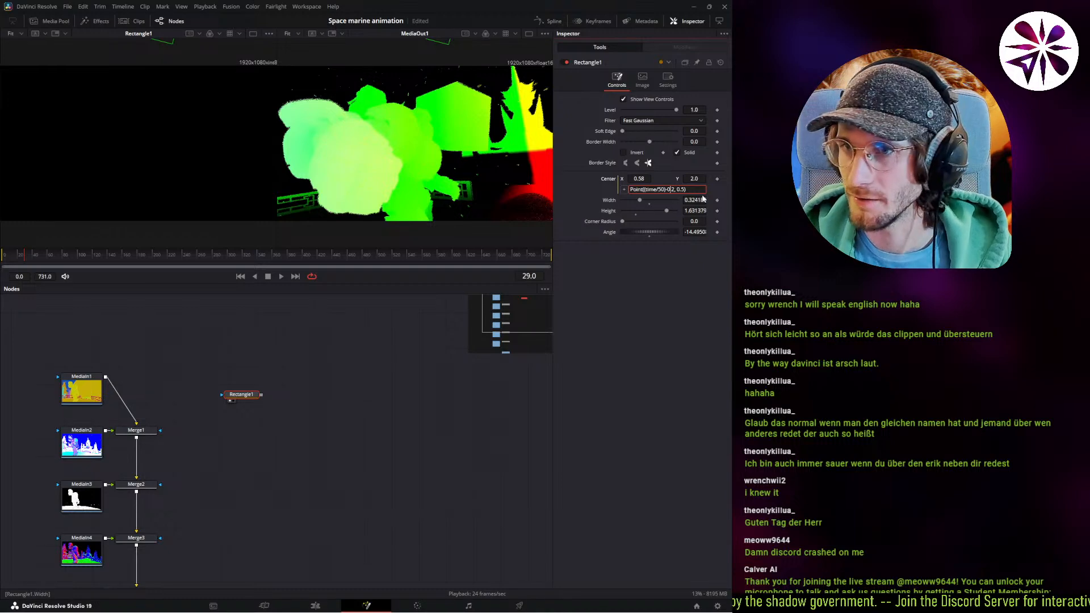
Correct the Center expression to Point((time/50)-0.2, 0.5) and return to frame 0 to check the rectangle's starting position.
{"action": "type", "text": "."}
{"action": "key", "text": "Tab"}
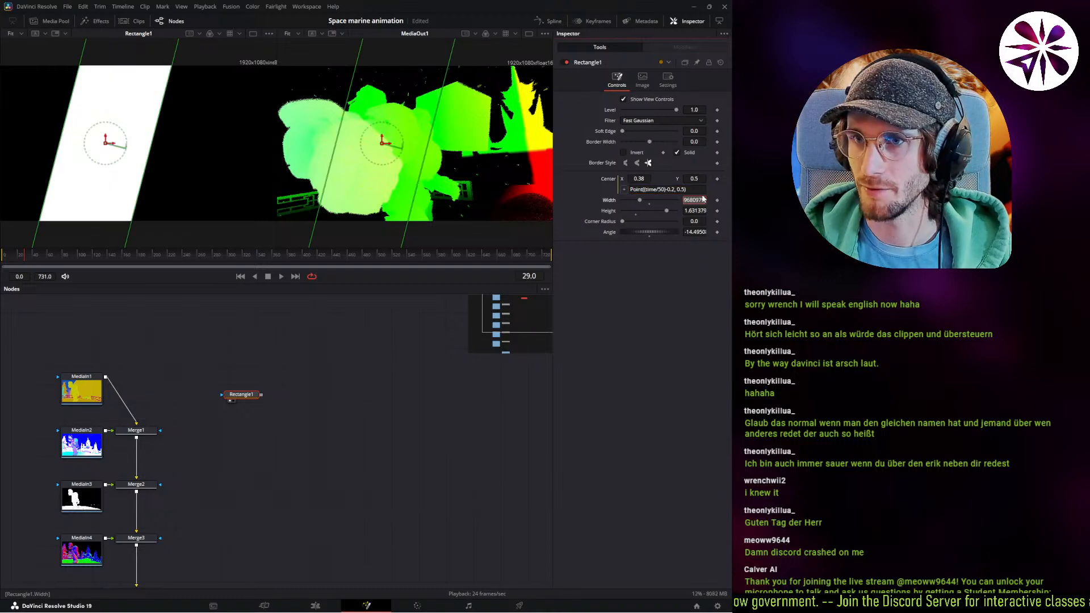
{"action": "left_click_drag", "start_coordinate": [30, 261], "coordinate": [5, 261]}
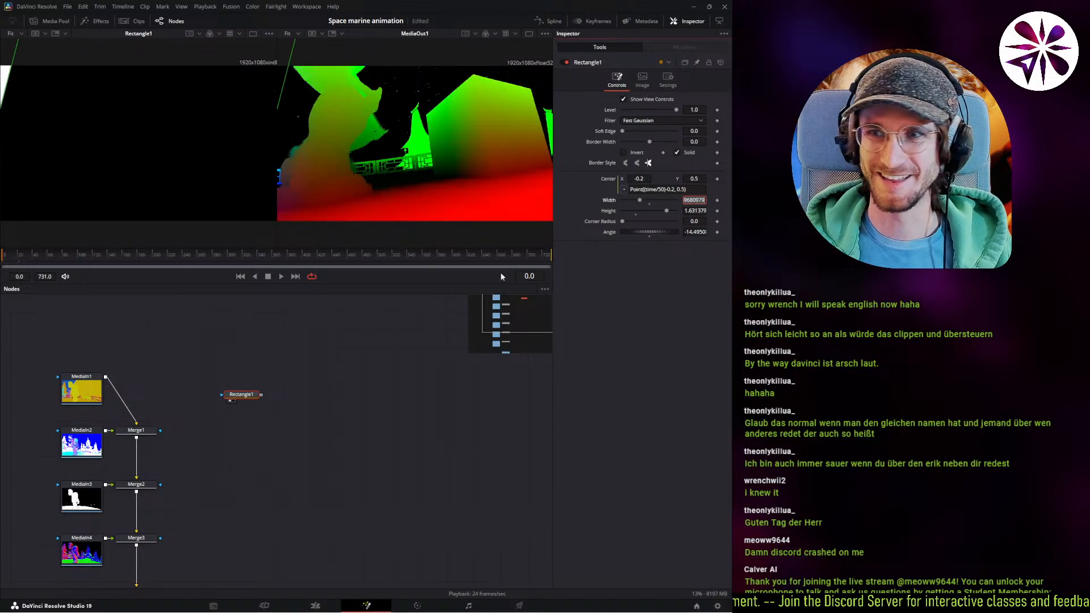
Increase the offset by changing the Center expression to Point((time/50)-0.3, 0.5), and play back the rectangle's sweep.
{"action": "left_click", "coordinate": [676, 189]}
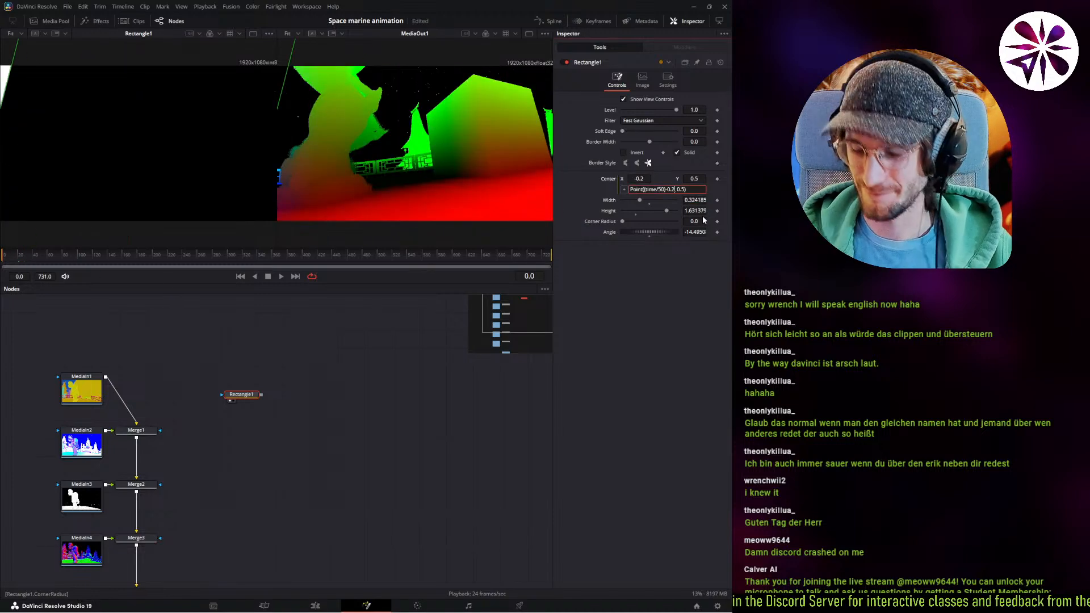
{"action": "key", "text": "Return"}
{"action": "left_click", "coordinate": [242, 396]}
{"action": "key", "text": "space"}
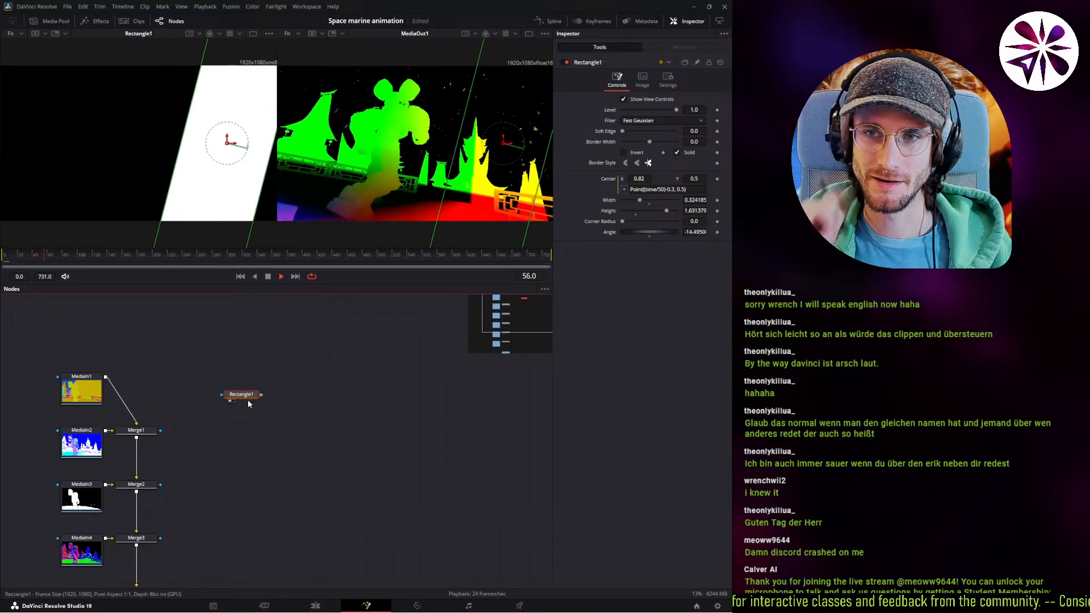
{"action": "key", "text": "space"}
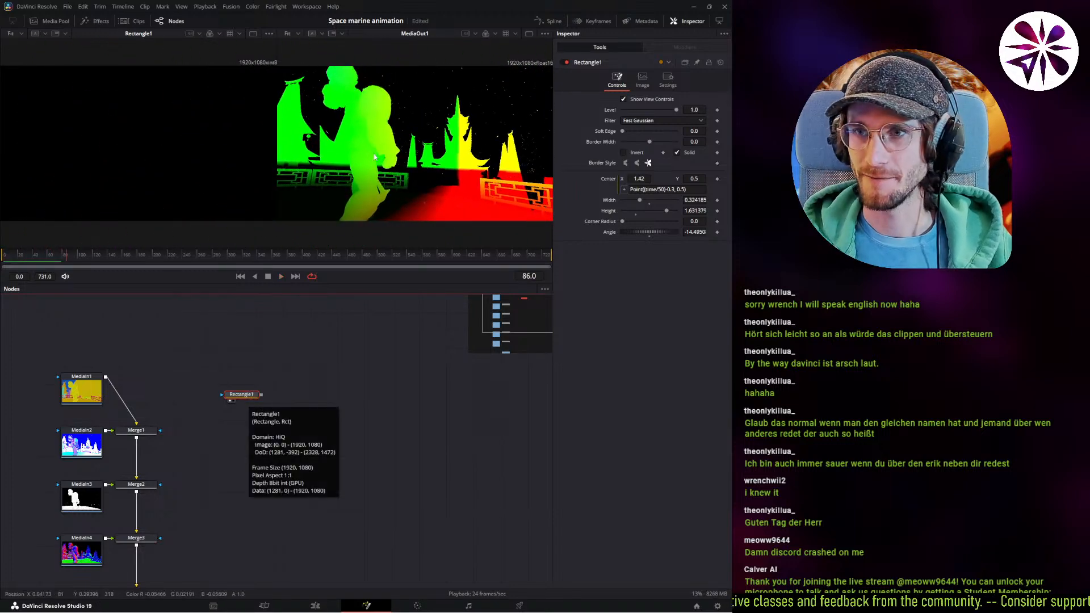
Slow the sweep by changing the Center expression to Point((time/80)-0.3, 0.5), and play it back from the start.
{"action": "left_click", "coordinate": [665, 190]}
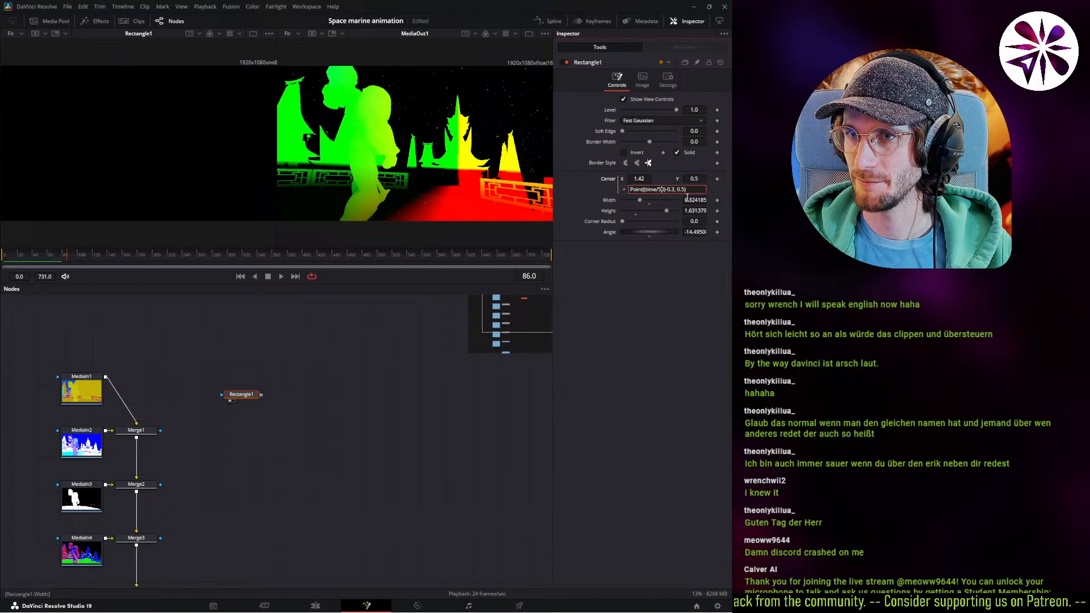
{"action": "type", "text": "8"}
{"action": "left_click", "coordinate": [687, 199]}
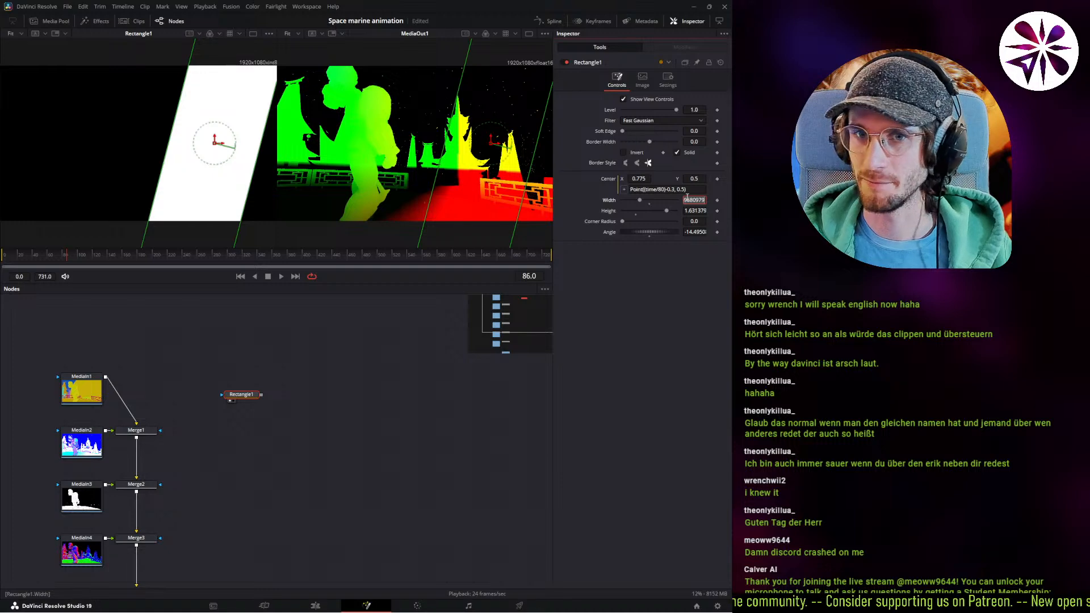
{"action": "left_click_drag", "start_coordinate": [26, 255], "coordinate": [2, 254]}
{"action": "key", "text": "BackSpace"}
{"action": "key", "text": "Escape"}
{"action": "key", "text": "space"}
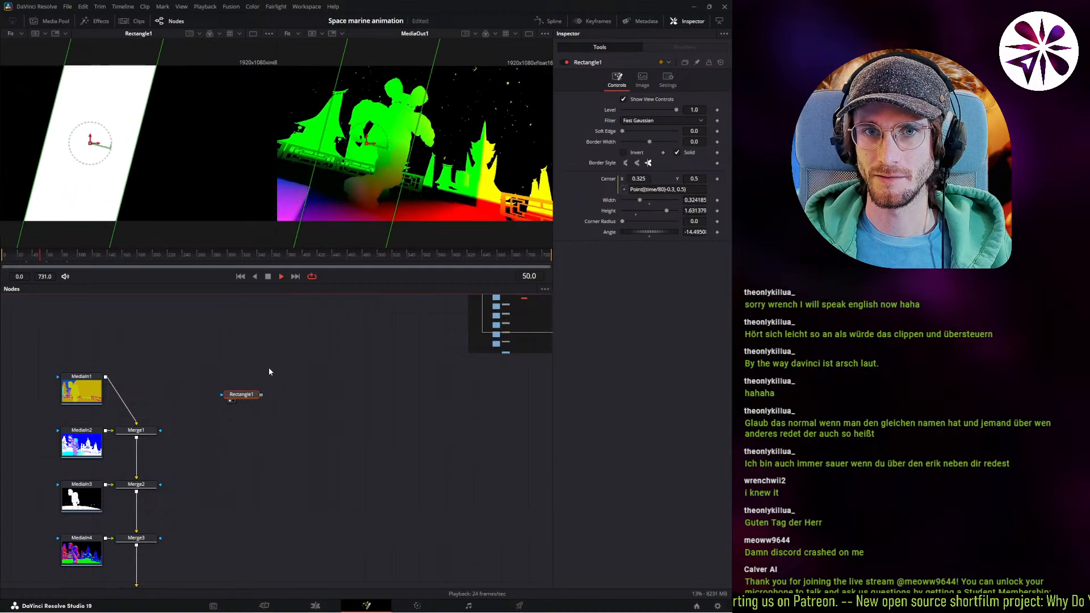
{"action": "key", "text": "space"}
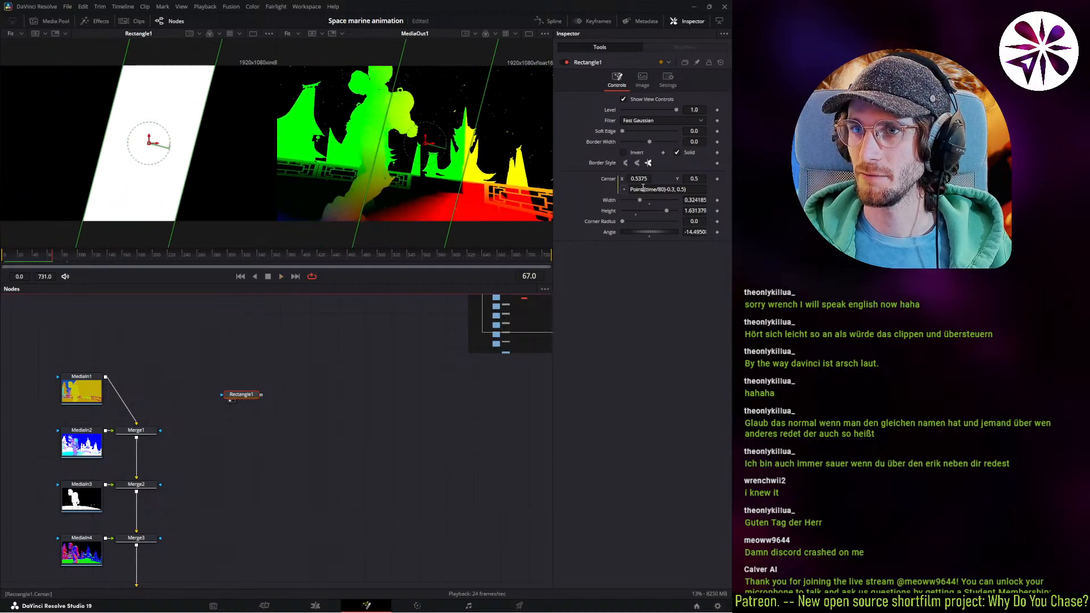
Widen the rectangle to a Width of about 0.408 and play back part of the sweep to check it.
{"action": "left_click_drag", "start_coordinate": [689, 200], "coordinate": [699, 201]}
{"action": "key", "text": "space"}
{"action": "key", "text": "space"}
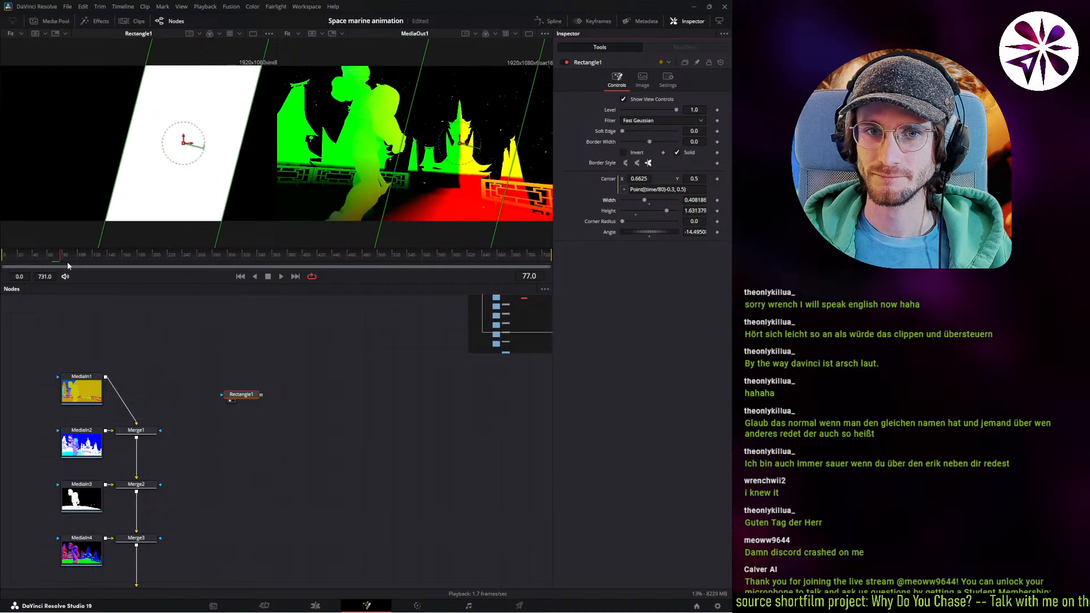
{"action": "left_click_drag", "start_coordinate": [61, 257], "coordinate": [37, 258]}
{"action": "key", "text": "space"}
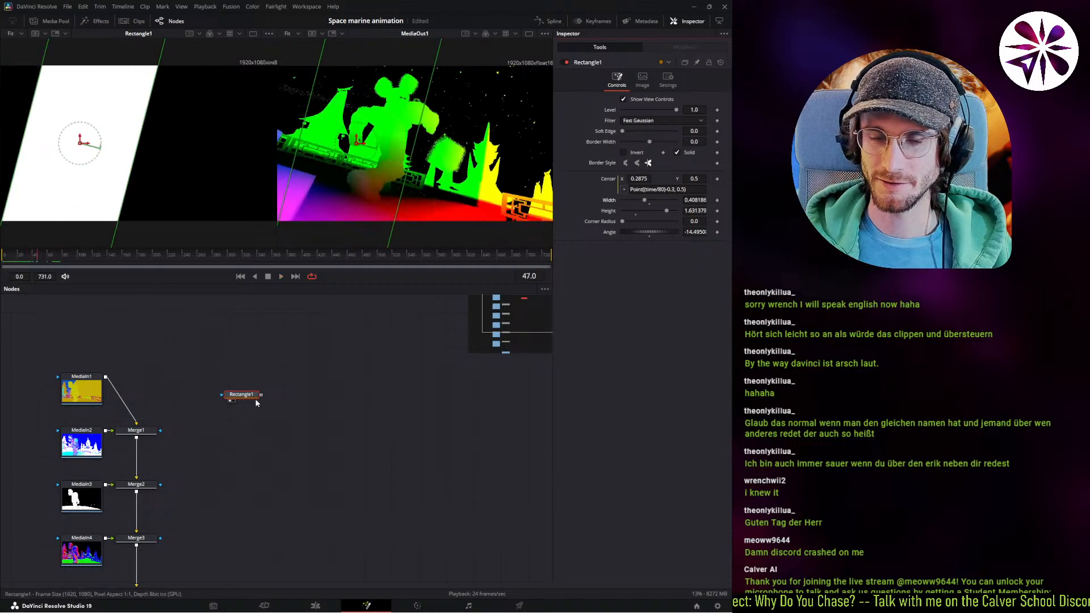
Add a Transform node after Rectangle1 and place it slightly lower in the node graph.
{"action": "left_click", "coordinate": [287, 409]}
{"action": "left_click", "coordinate": [238, 394]}
{"action": "key", "text": "shift+space"}
{"action": "type", "text": "trans"}
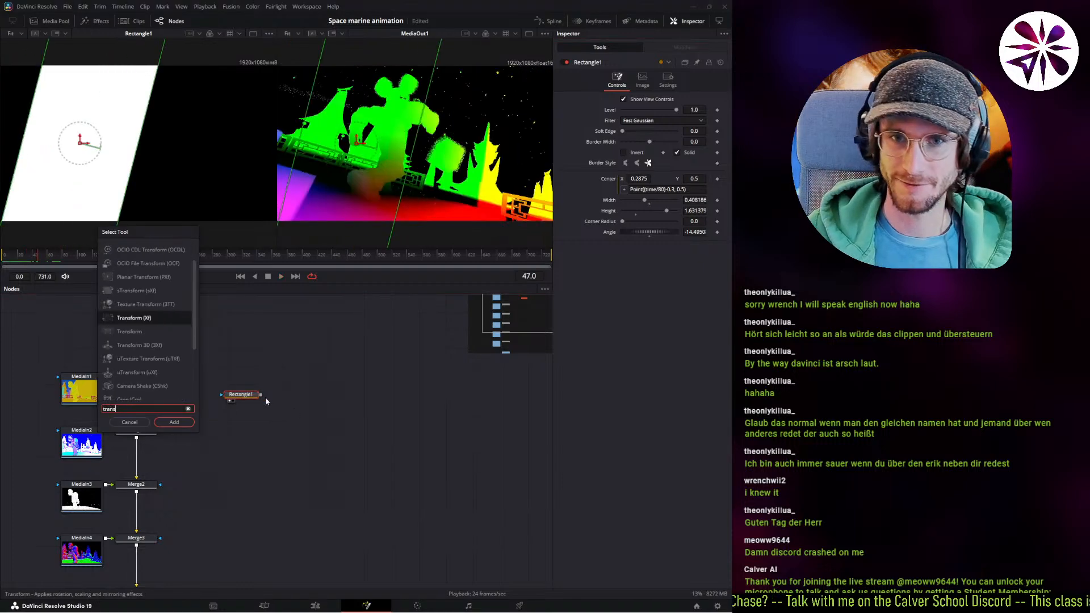
{"action": "key", "text": "Return"}
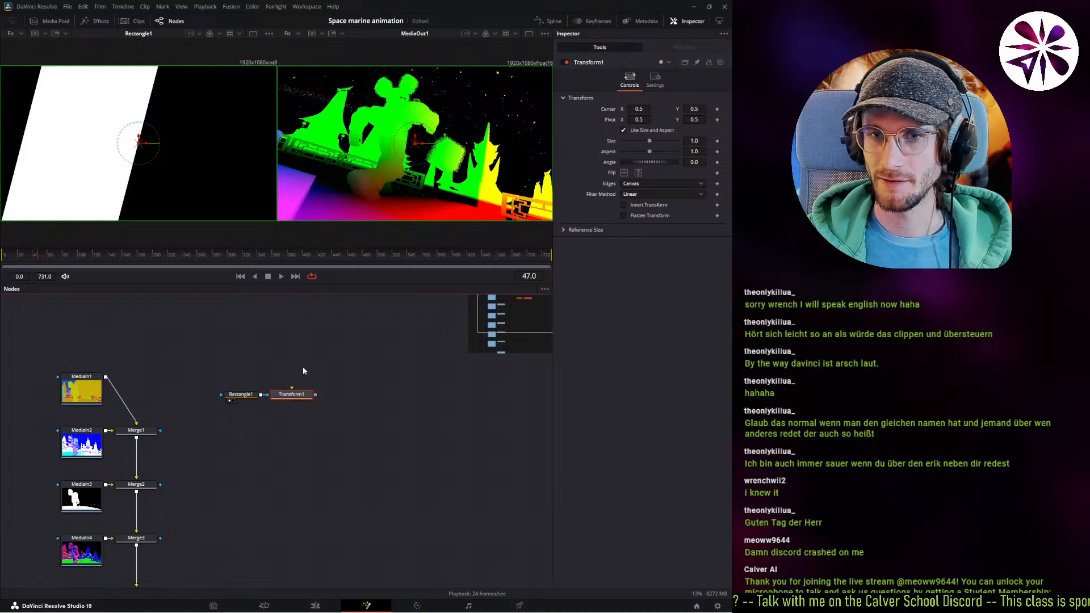
{"action": "left_click_drag", "start_coordinate": [301, 399], "coordinate": [302, 408]}
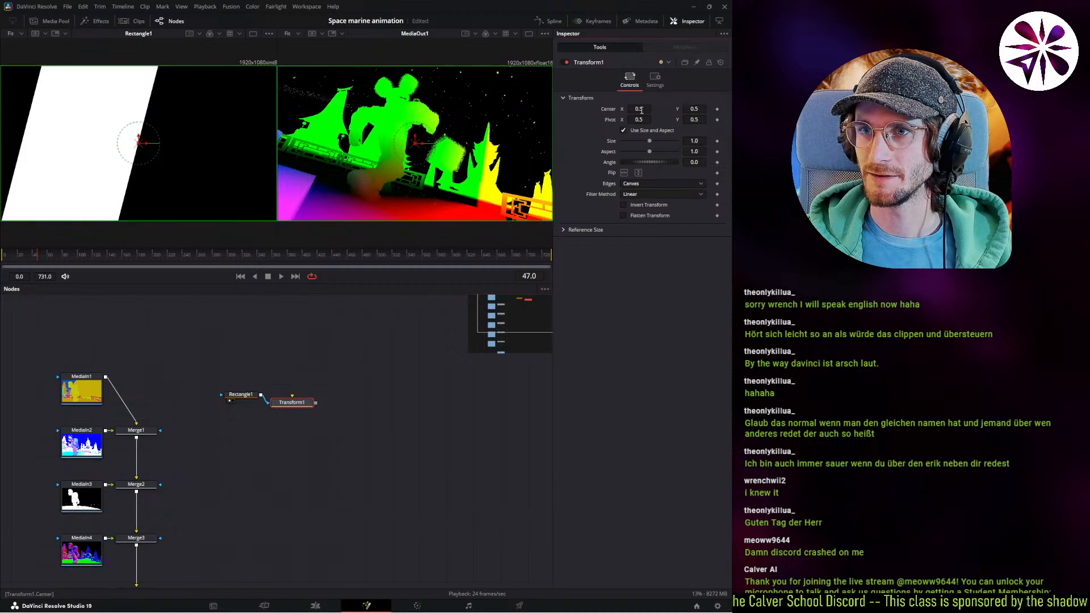
Shift the Transform node's Center X to 0.284, preview its output during playback, and place the node further below Rectangle1.
{"action": "left_click_drag", "start_coordinate": [642, 110], "coordinate": [519, 110]}
{"action": "key", "text": "1"}
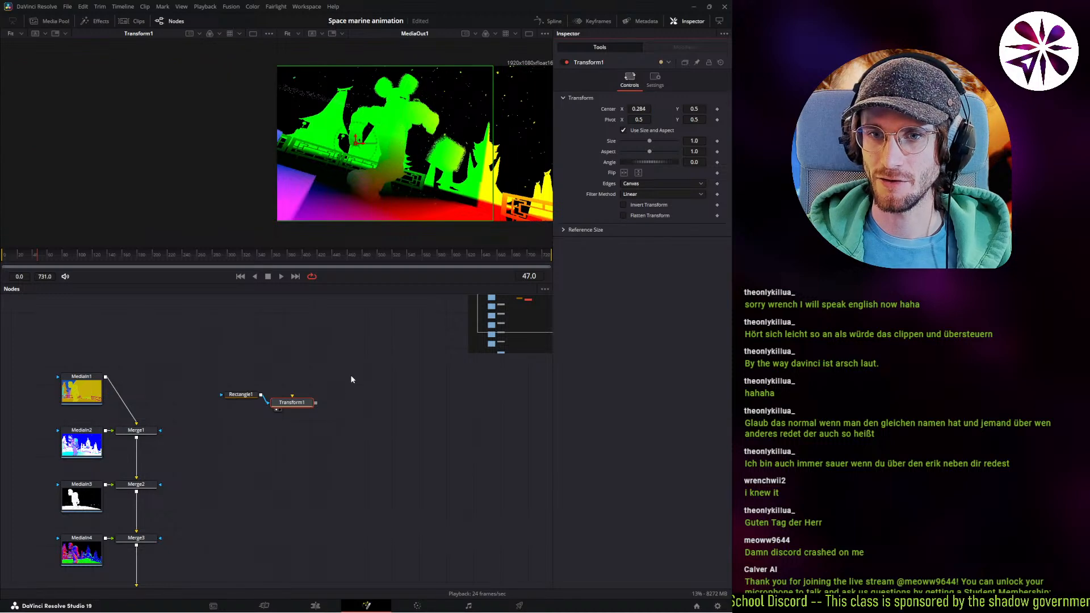
{"action": "key", "text": "space"}
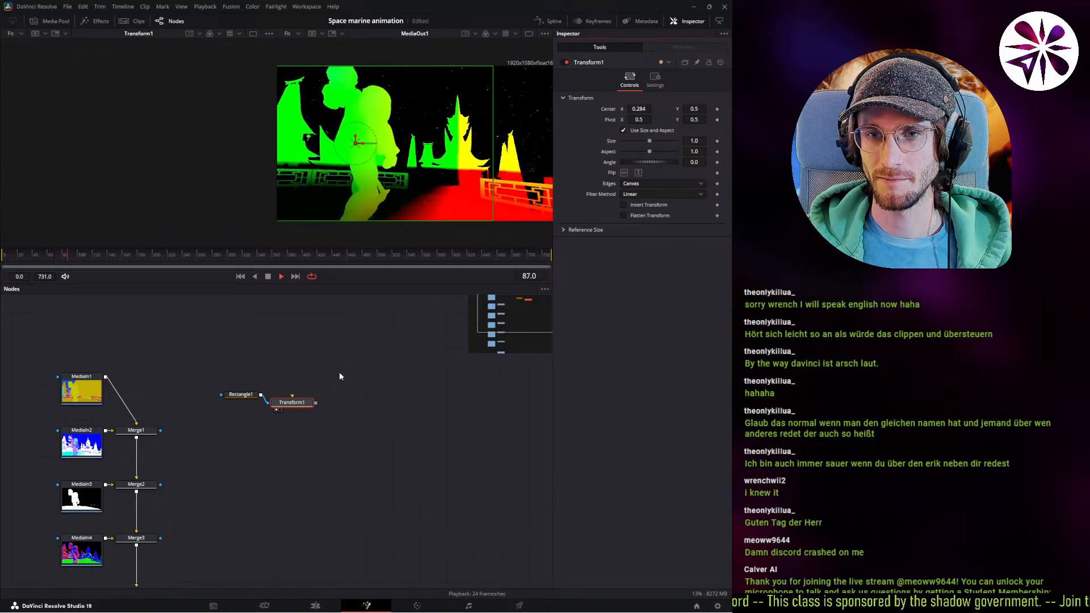
{"action": "key", "text": "space"}
{"action": "left_click_drag", "start_coordinate": [301, 404], "coordinate": [299, 431]}
{"action": "key", "text": "space"}
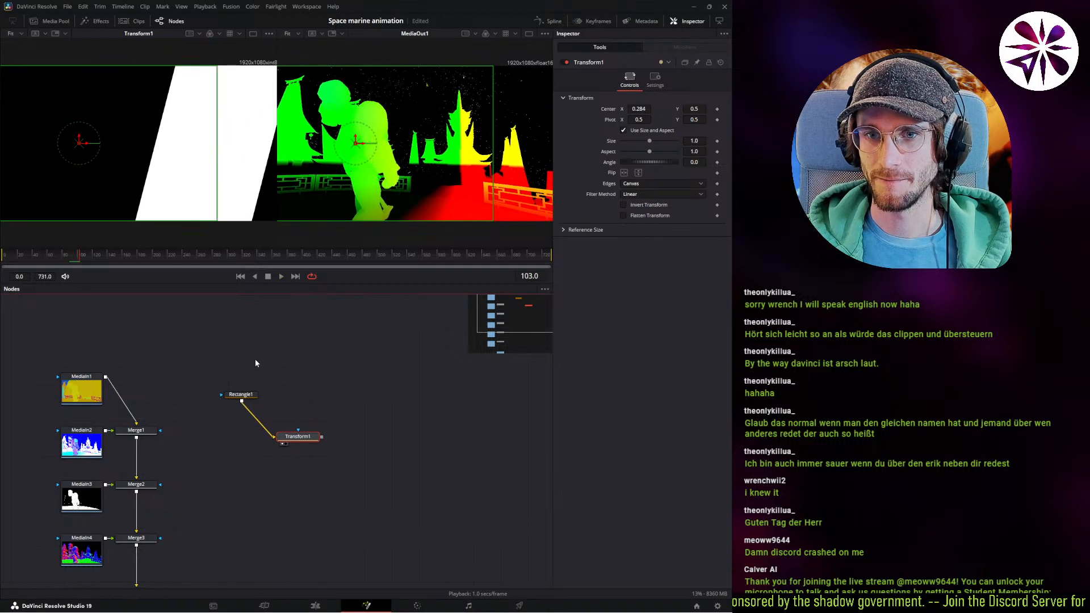
Compare with Rectangle1's output, then view the Transform node again and shift its Center X to -0.317.
{"action": "left_click", "coordinate": [229, 401]}
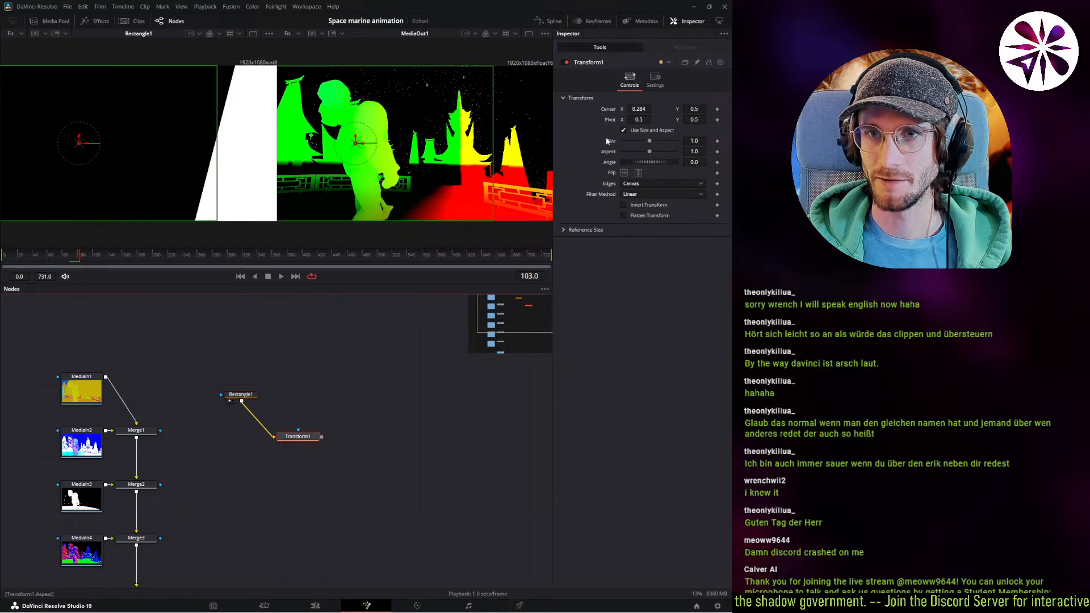
{"action": "left_click_drag", "start_coordinate": [650, 113], "coordinate": [536, 117]}
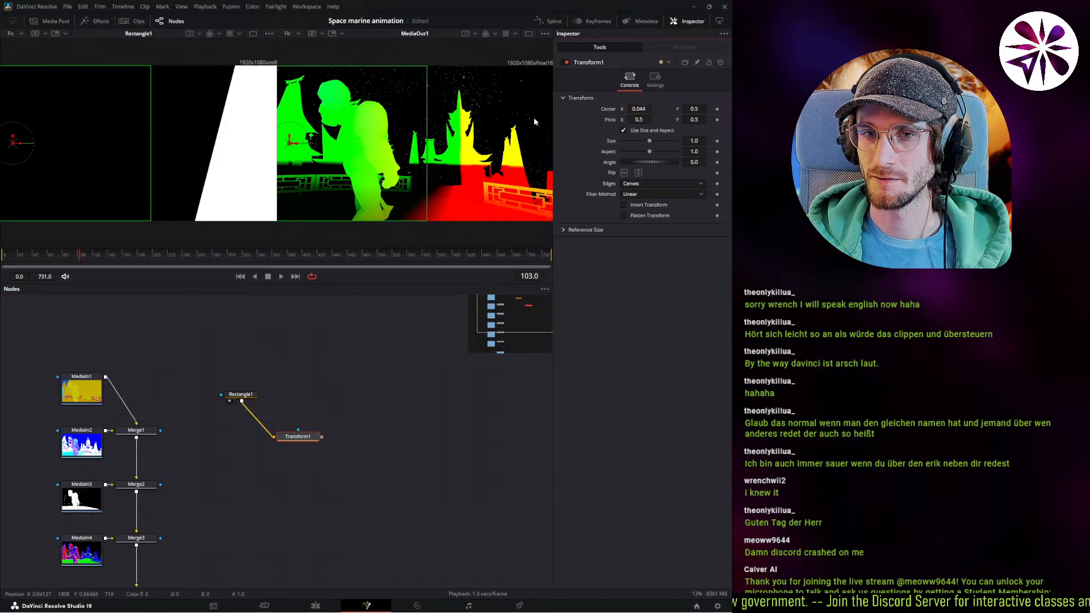
{"action": "key", "text": "1"}
{"action": "left_click_drag", "start_coordinate": [637, 112], "coordinate": [588, 116]}
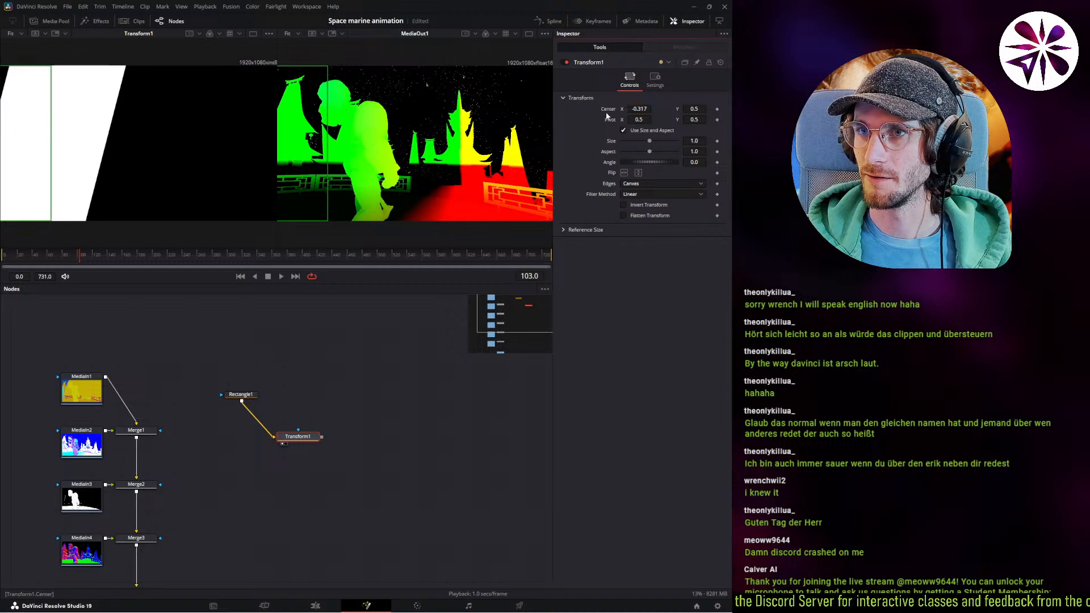
{"action": "left_click", "coordinate": [638, 110]}
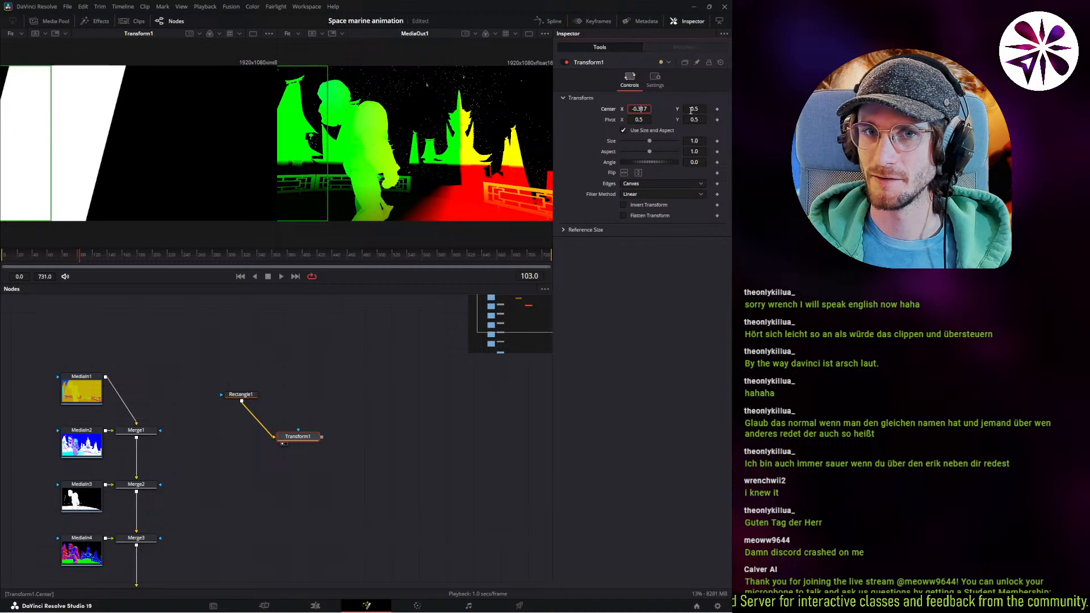
{"action": "left_click", "coordinate": [360, 381]}
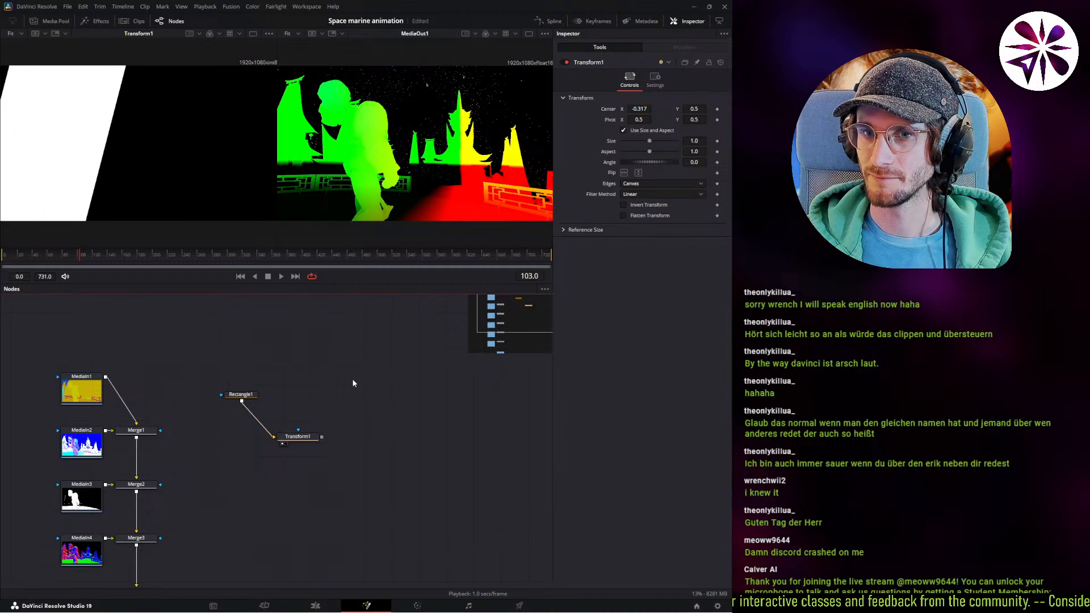
Place Transform1 directly below Rectangle1 and connect Rectangle1's output to Merge1's effect mask.
{"action": "left_click_drag", "start_coordinate": [297, 439], "coordinate": [250, 464]}
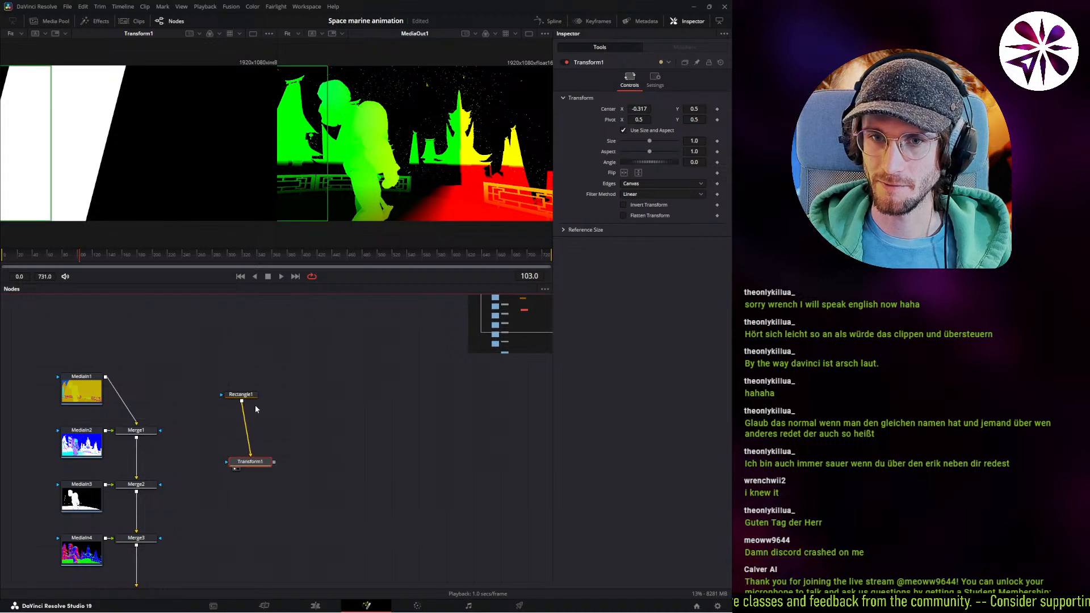
{"action": "left_click_drag", "start_coordinate": [242, 402], "coordinate": [160, 430]}
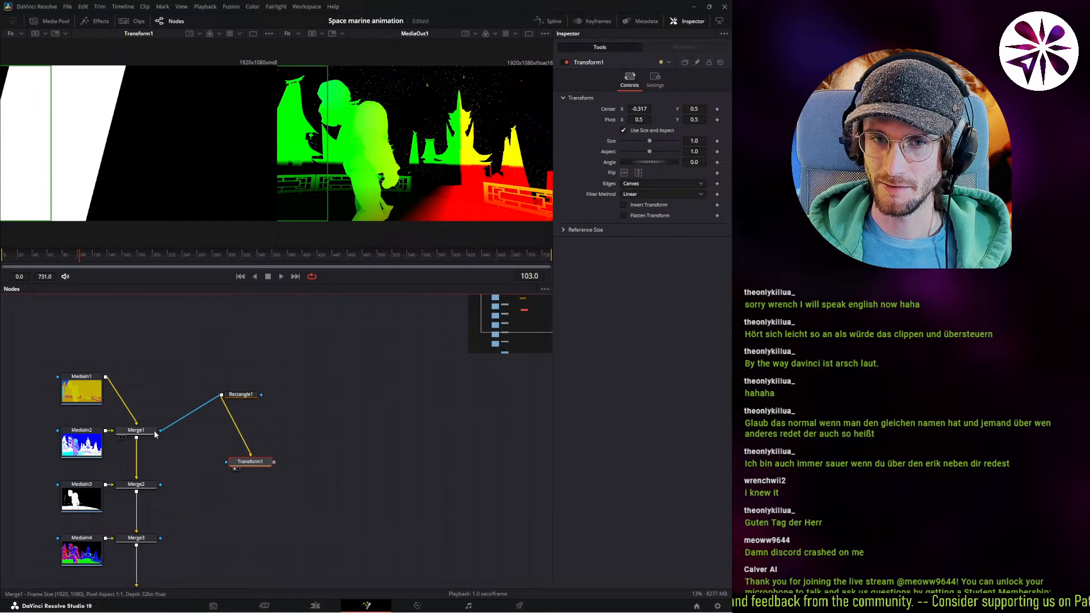
{"action": "left_click", "coordinate": [148, 431]}
{"action": "middle_click_drag", "start_coordinate": [202, 451], "coordinate": [212, 374]}
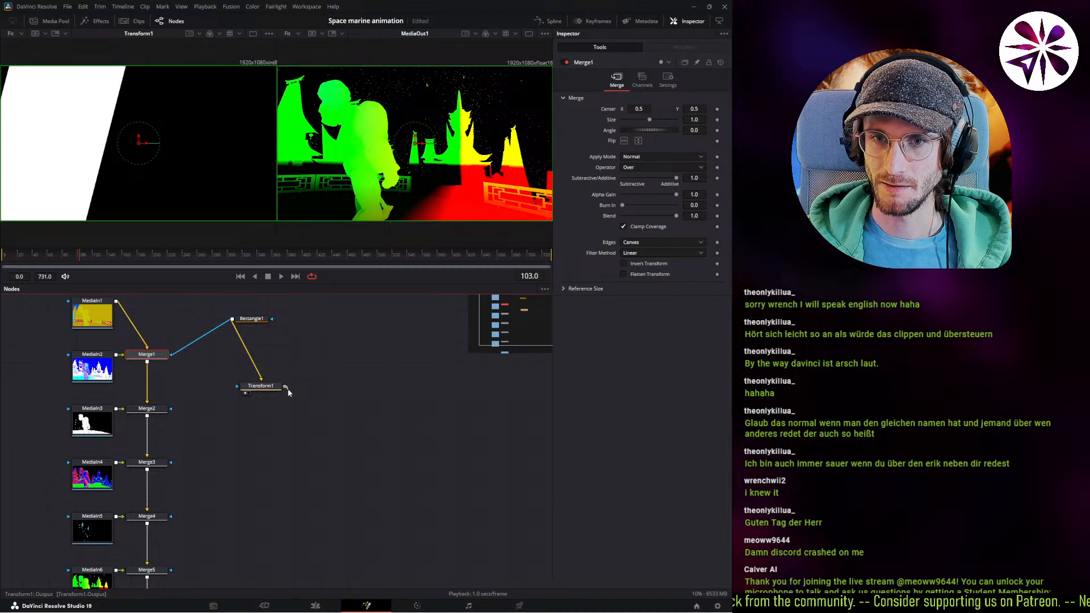
Connect Transform1's output to Merge2's effect mask and align Rectangle1 and Transform1 beside Merge1 and Merge2.
{"action": "left_click_drag", "start_coordinate": [286, 387], "coordinate": [171, 411]}
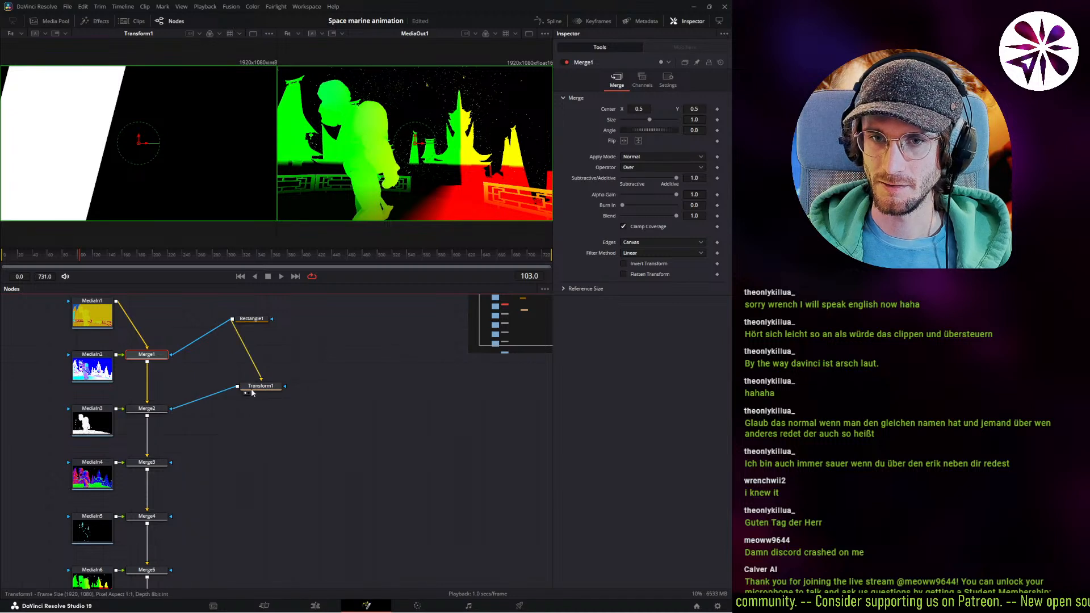
{"action": "left_click_drag", "start_coordinate": [260, 386], "coordinate": [252, 408]}
{"action": "left_click_drag", "start_coordinate": [254, 322], "coordinate": [250, 357]}
{"action": "middle_click_drag", "start_coordinate": [235, 477], "coordinate": [230, 371]}
{"action": "scroll", "coordinate": [181, 437], "scroll_direction": "up", "scroll_amount": 4}
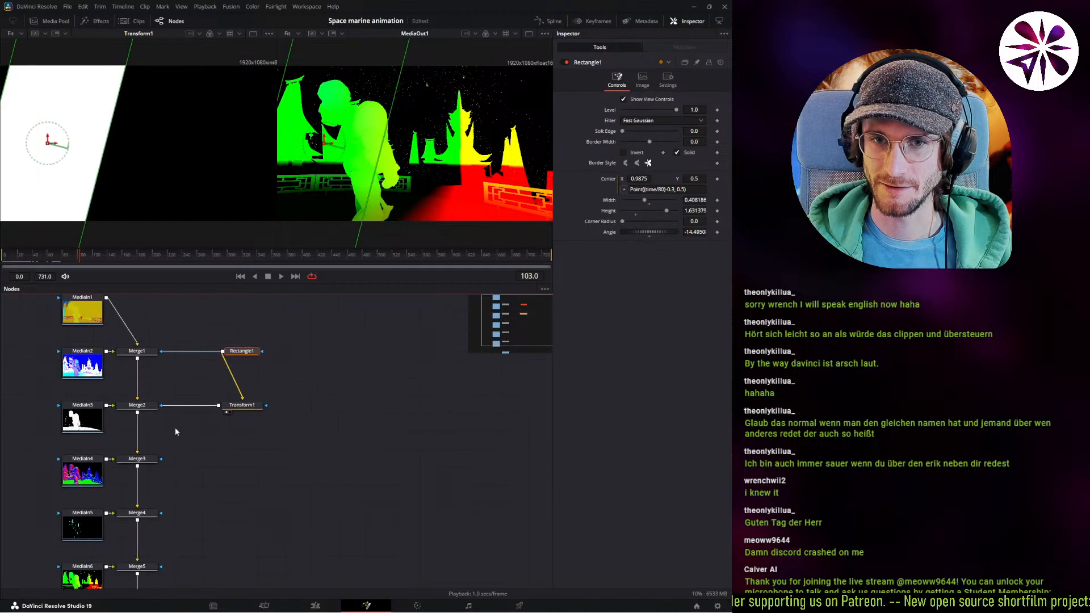
Show Merge2 in the second viewer, play the sweep from the start, and return to frame 90.
{"action": "left_click", "coordinate": [137, 405]}
{"action": "key", "text": "2"}
{"action": "left_click_drag", "start_coordinate": [70, 257], "coordinate": [2, 262]}
{"action": "key", "text": "space"}
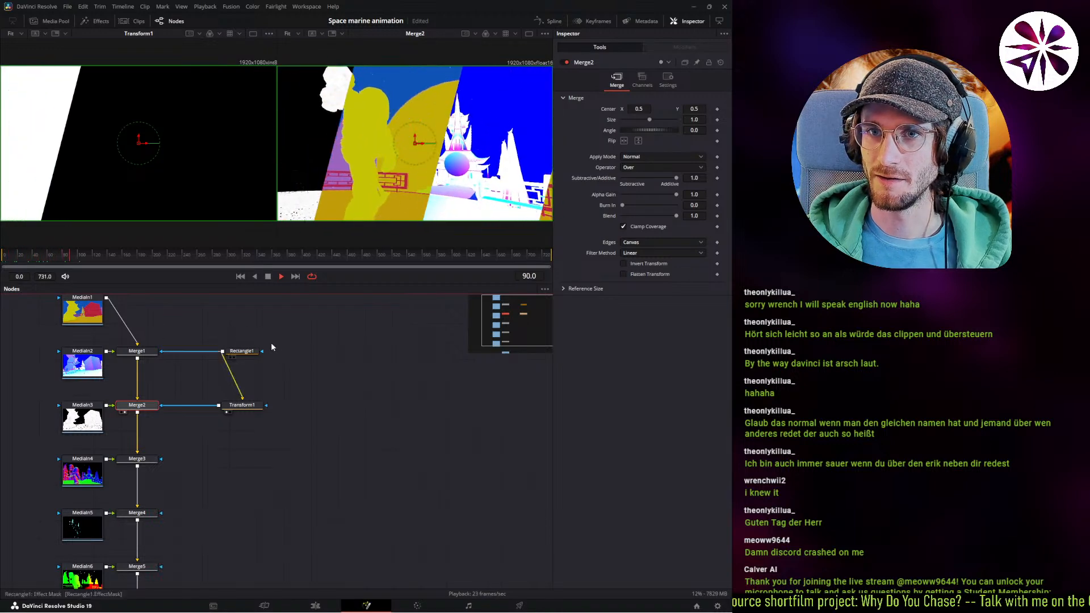
{"action": "key", "text": "space"}
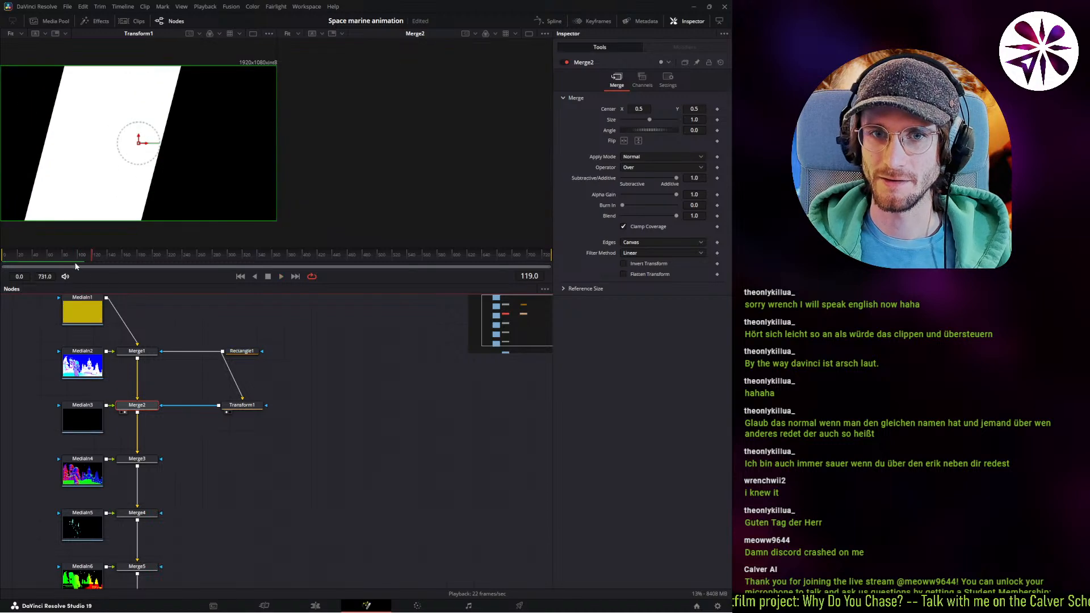
{"action": "left_click_drag", "start_coordinate": [76, 267], "coordinate": [64, 265]}
Shift all six MediaIn nodes slightly away from the merges and enable Loop on MediaIn6, MediaIn5 and MediaIn4.
{"action": "middle_click_drag", "start_coordinate": [201, 442], "coordinate": [206, 447]}
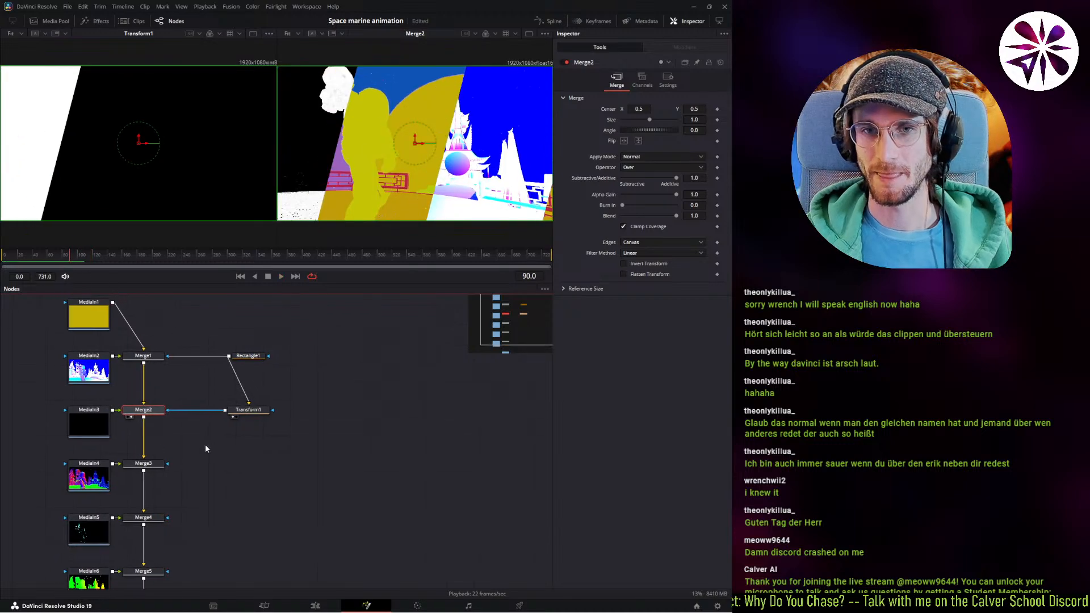
{"action": "middle_click_drag", "start_coordinate": [167, 393], "coordinate": [171, 412]}
{"action": "left_click_drag", "start_coordinate": [42, 317], "coordinate": [104, 543]}
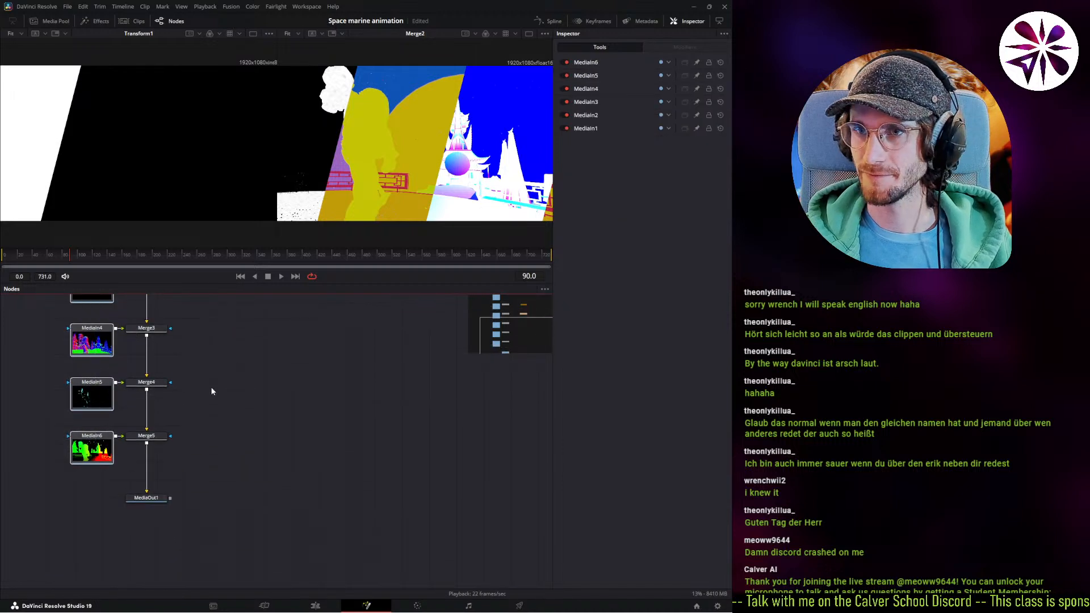
{"action": "left_click_drag", "start_coordinate": [95, 452], "coordinate": [100, 443]}
{"action": "left_click", "coordinate": [627, 226]}
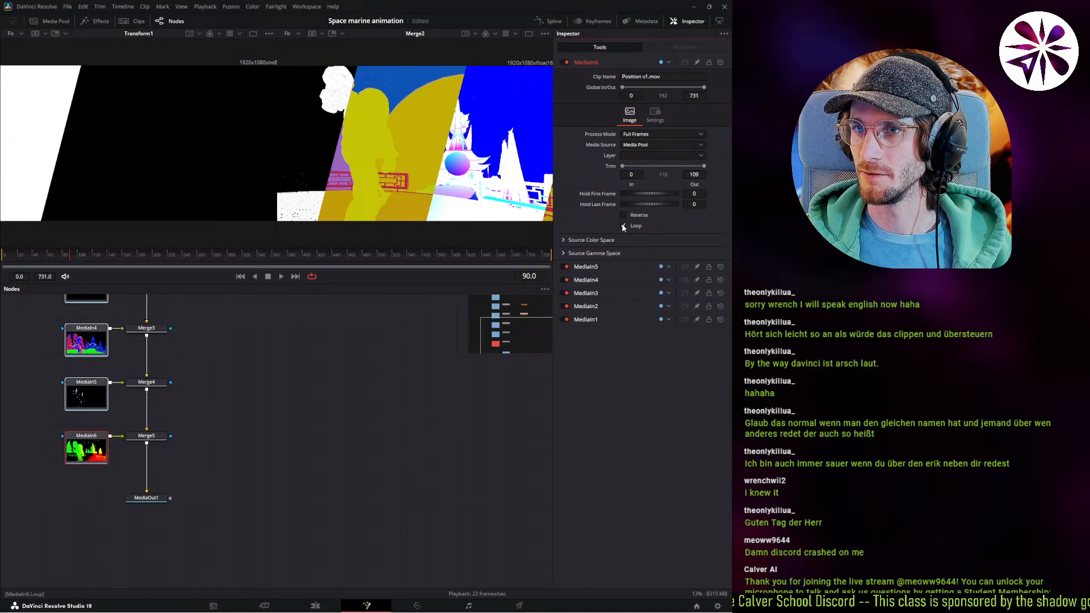
{"action": "left_click", "coordinate": [82, 405]}
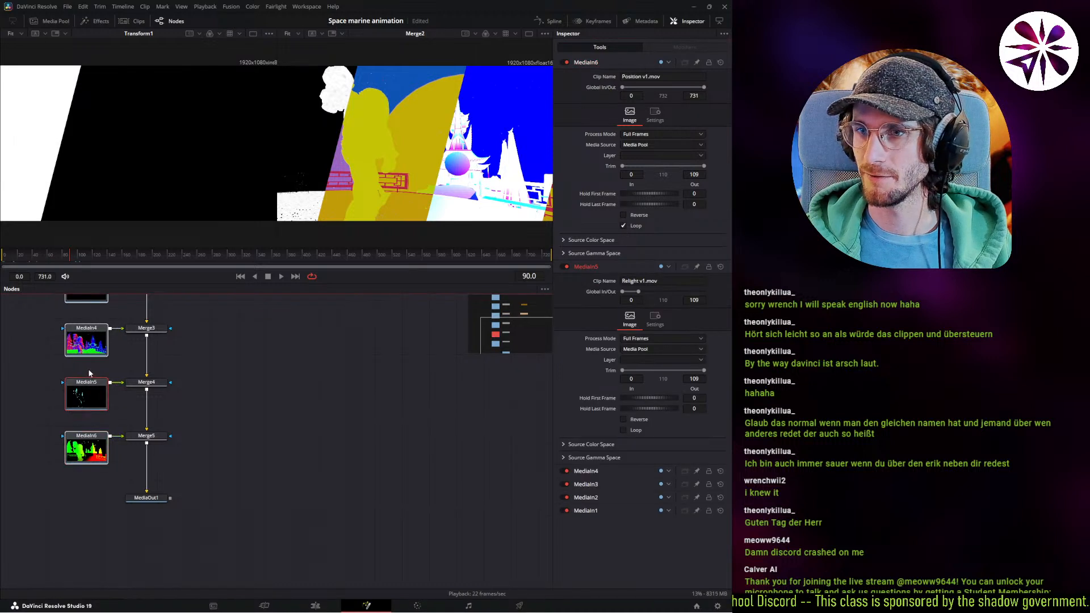
{"action": "left_click", "coordinate": [624, 430]}
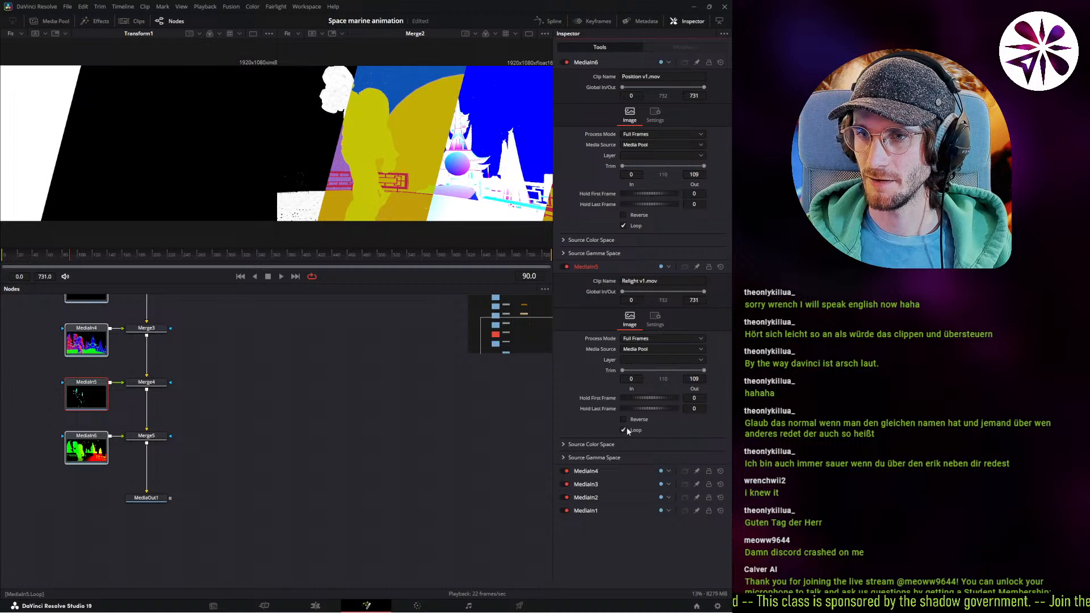
{"action": "left_click", "coordinate": [87, 340]}
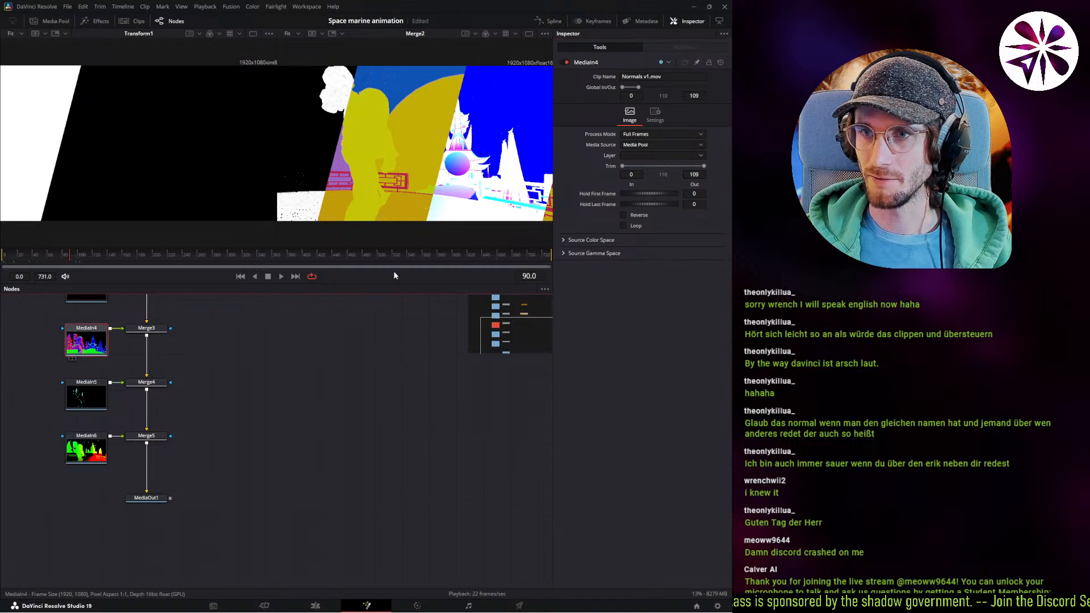
{"action": "left_click", "coordinate": [624, 226]}
Enable Loop on MediaIn3, MediaIn2 and MediaIn1.
{"action": "middle_click_drag", "start_coordinate": [242, 393], "coordinate": [256, 511]}
{"action": "left_click", "coordinate": [113, 407]}
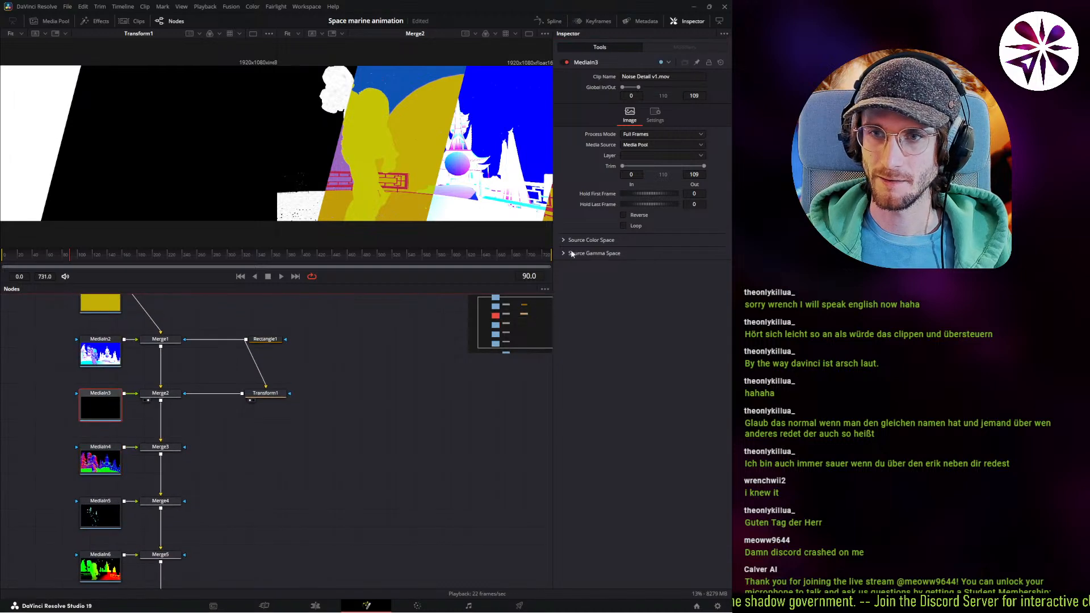
{"action": "left_click", "coordinate": [624, 225]}
{"action": "left_click", "coordinate": [100, 352]}
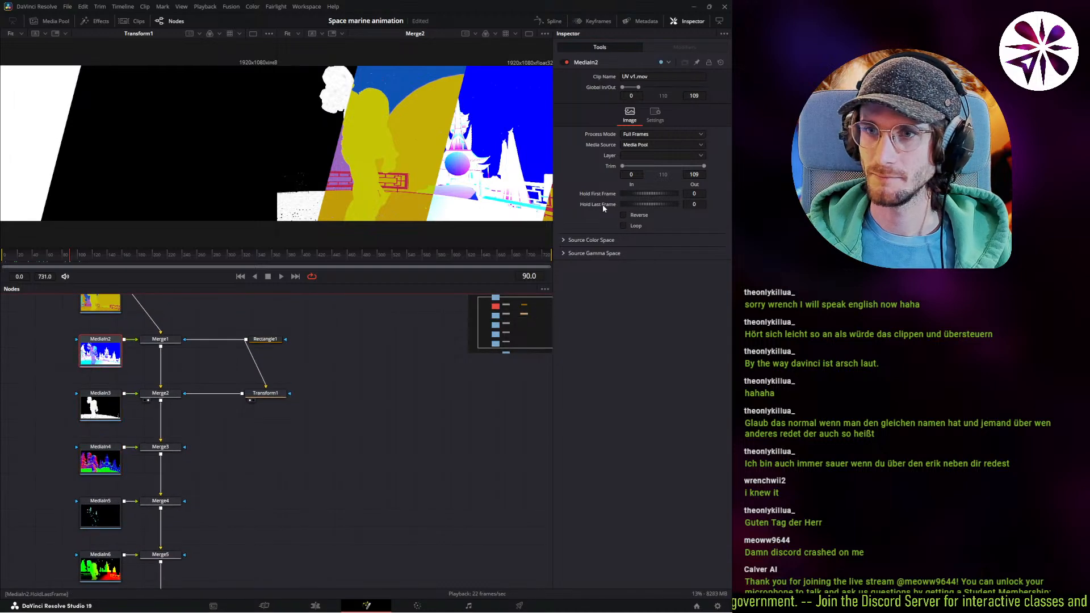
{"action": "left_click", "coordinate": [623, 226]}
{"action": "middle_click_drag", "start_coordinate": [101, 314], "coordinate": [118, 398]}
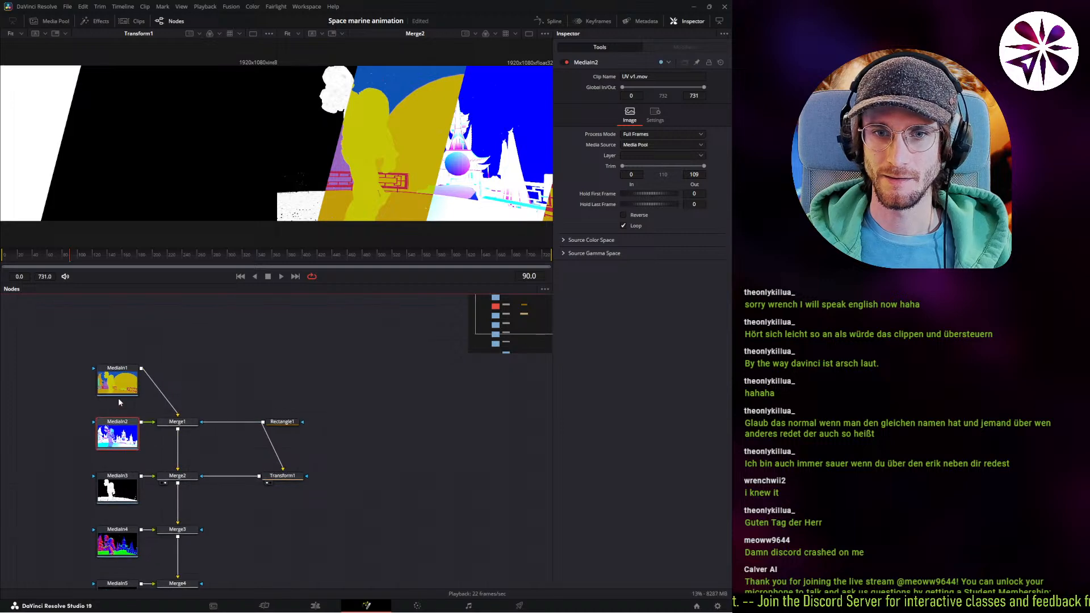
{"action": "left_click", "coordinate": [118, 390]}
{"action": "left_click", "coordinate": [624, 226]}
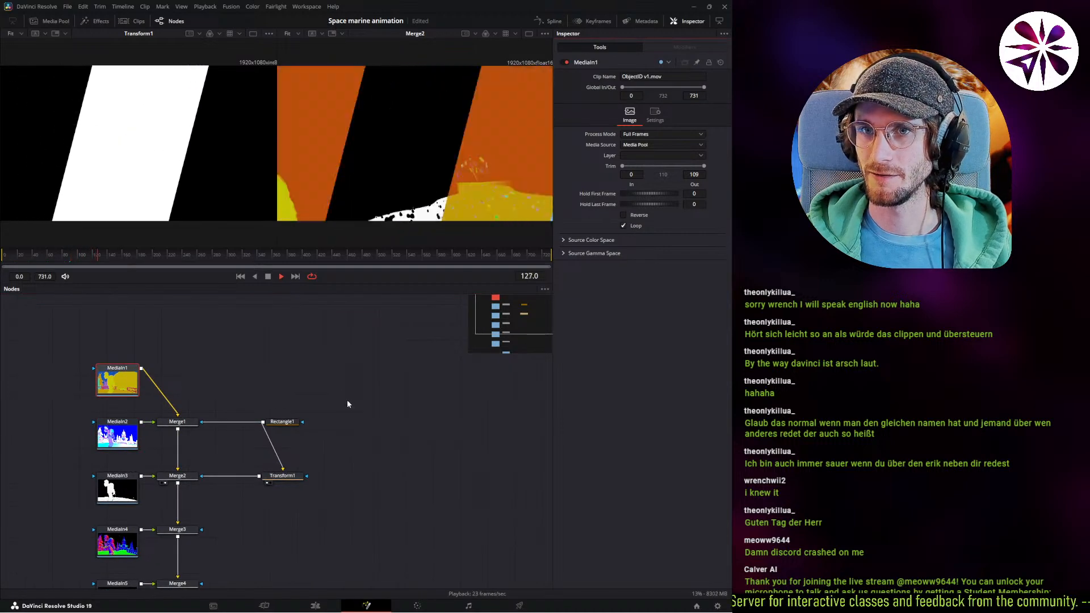
Play the looped passes from the start to check the Merge2 wipe, stopping at frame 88.
{"action": "key", "text": "space"}
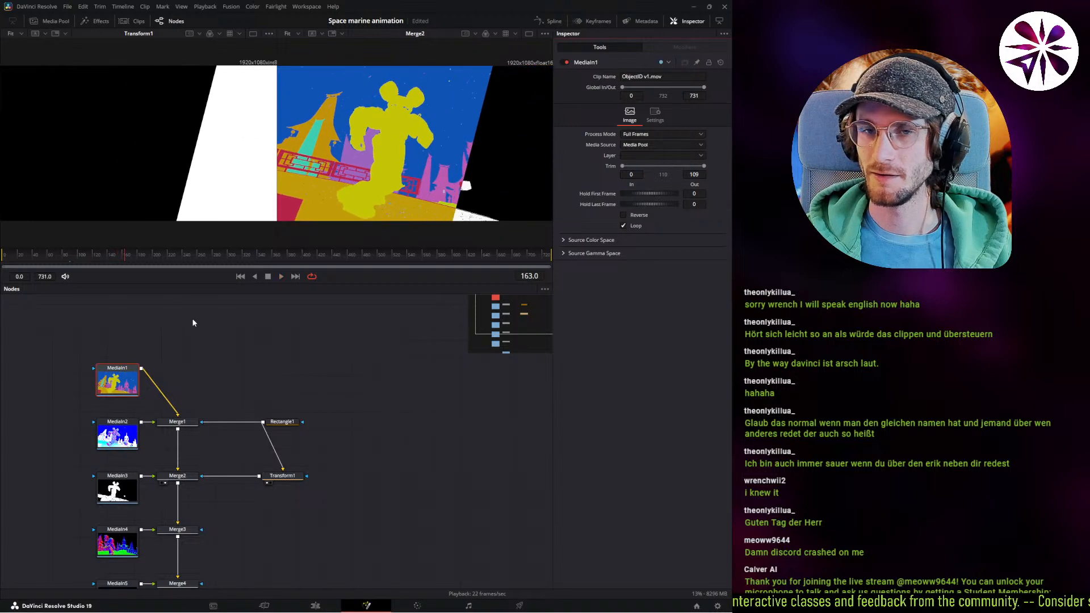
{"action": "left_click_drag", "start_coordinate": [113, 261], "coordinate": [4, 261]}
{"action": "key", "text": "space"}
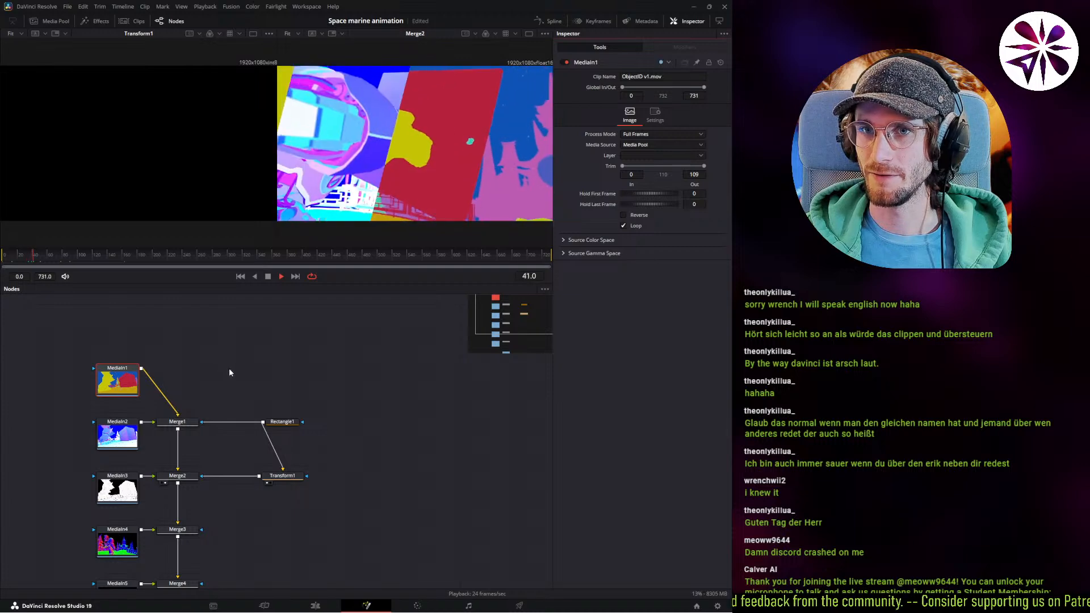
{"action": "key", "text": "space"}
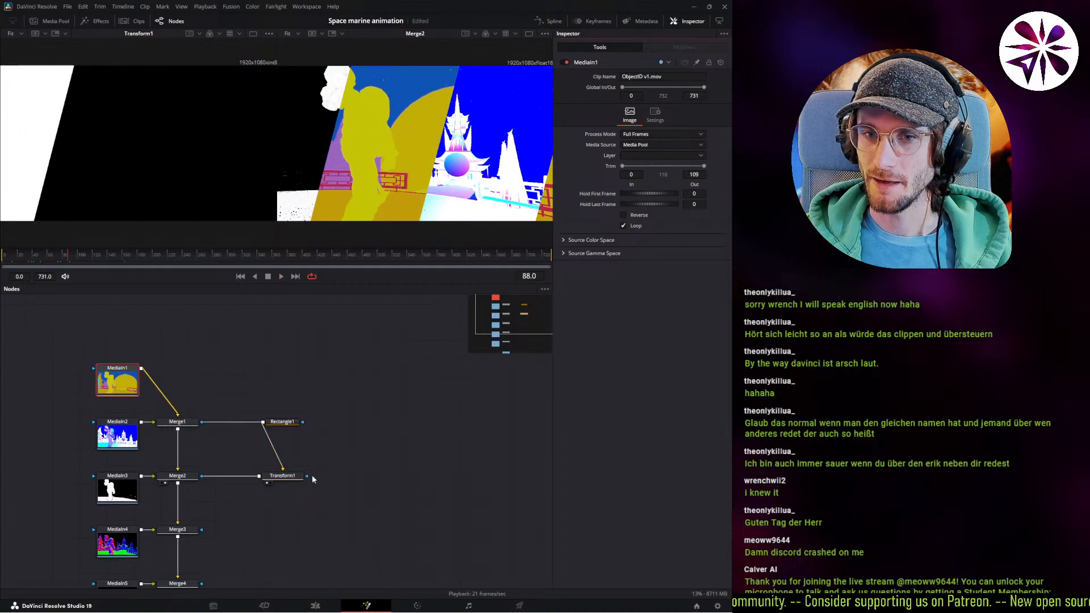
{"action": "key", "text": "space"}
Try different horizontal offsets on Transform1 and set its Center X to 0.5.
{"action": "left_click", "coordinate": [286, 478]}
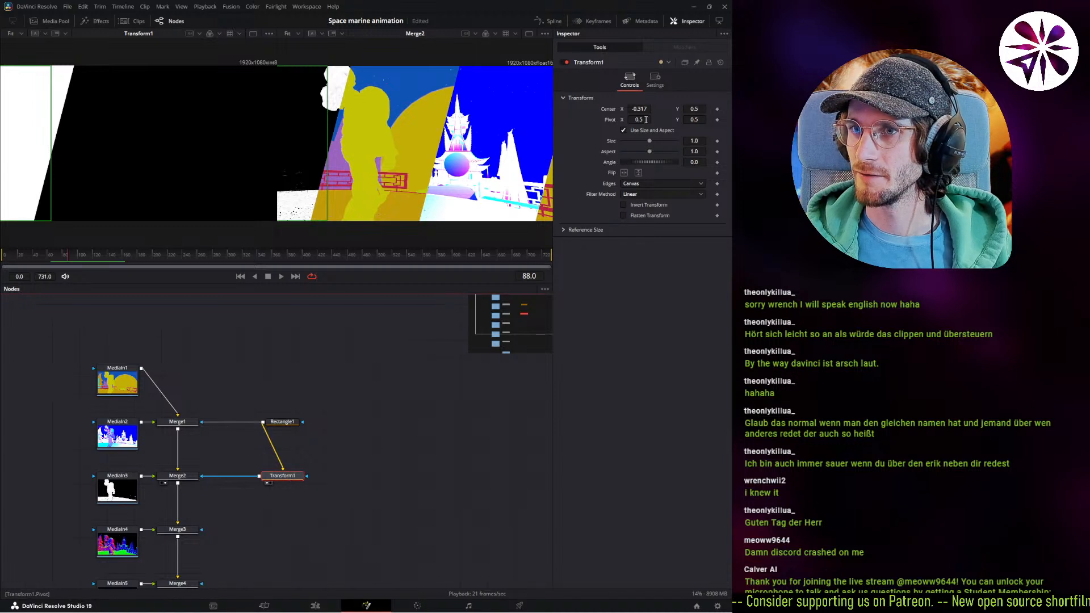
{"action": "left_click_drag", "start_coordinate": [651, 115], "coordinate": [724, 124]}
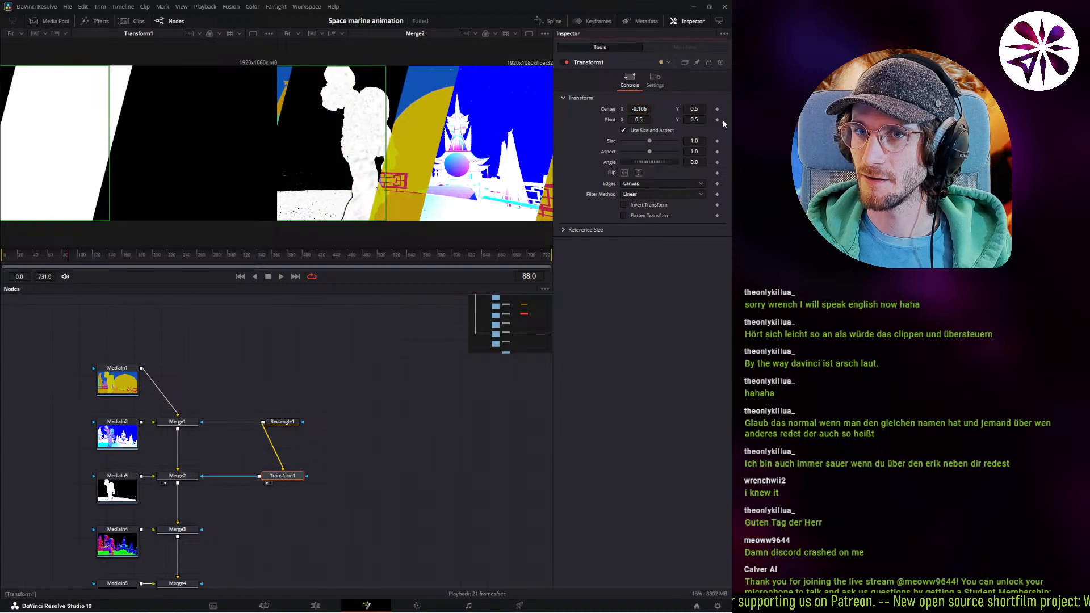
{"action": "left_click_drag", "start_coordinate": [651, 112], "coordinate": [675, 114]}
{"action": "left_click", "coordinate": [649, 109]}
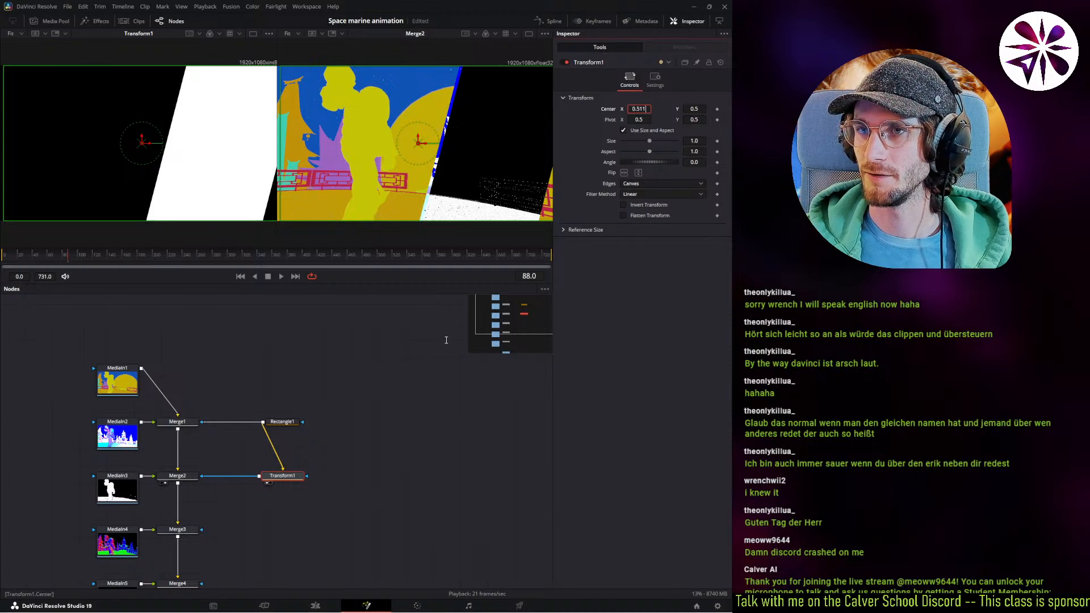
{"action": "key", "text": "BackSpace"}
{"action": "key", "text": "BackSpace"}
{"action": "key", "text": "Tab"}
{"action": "left_click", "coordinate": [382, 369]}
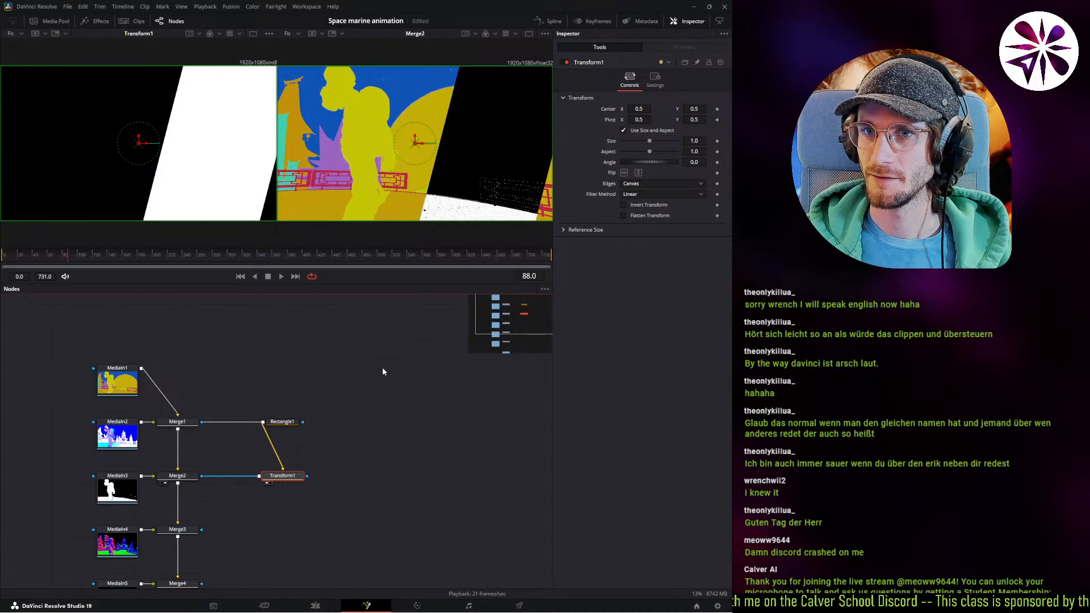
Select Rectangle1 and Transform1 together so the controls of both nodes are shown.
{"action": "left_click", "coordinate": [282, 422]}
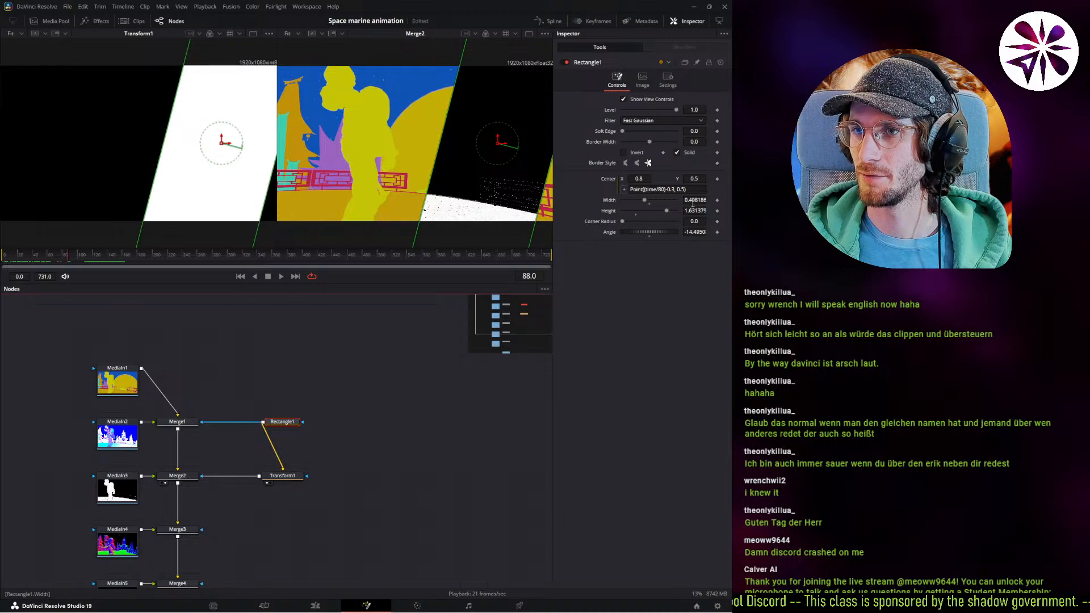
{"action": "left_click", "coordinate": [279, 476], "text": "ctrl"}
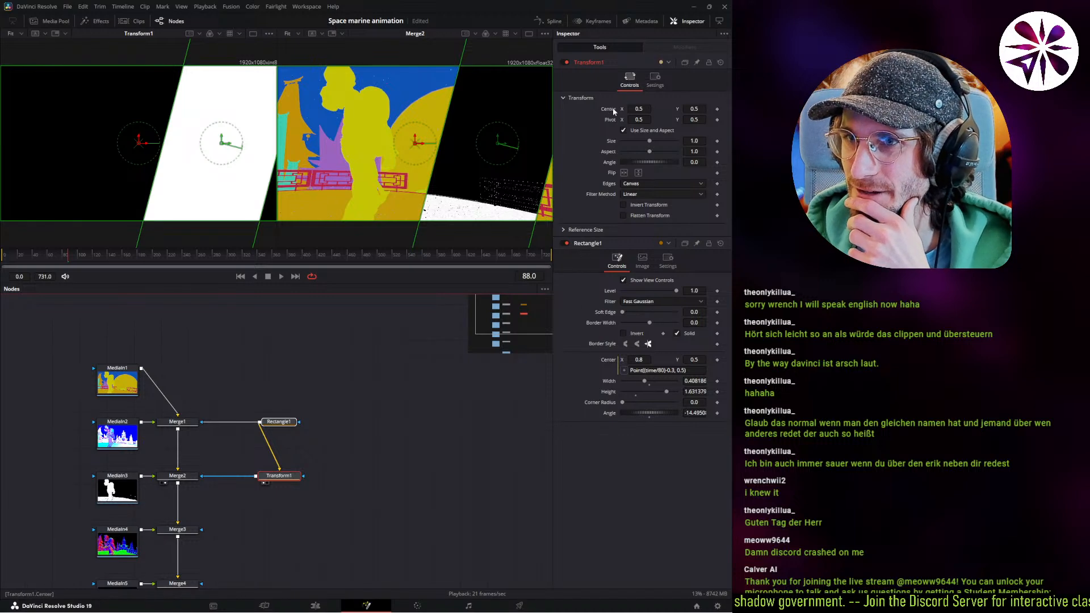
Try Transform1's Center X at 0.149, and set it back to 0.5.
{"action": "left_click_drag", "start_coordinate": [643, 110], "coordinate": [585, 117]}
{"action": "left_click", "coordinate": [642, 109]}
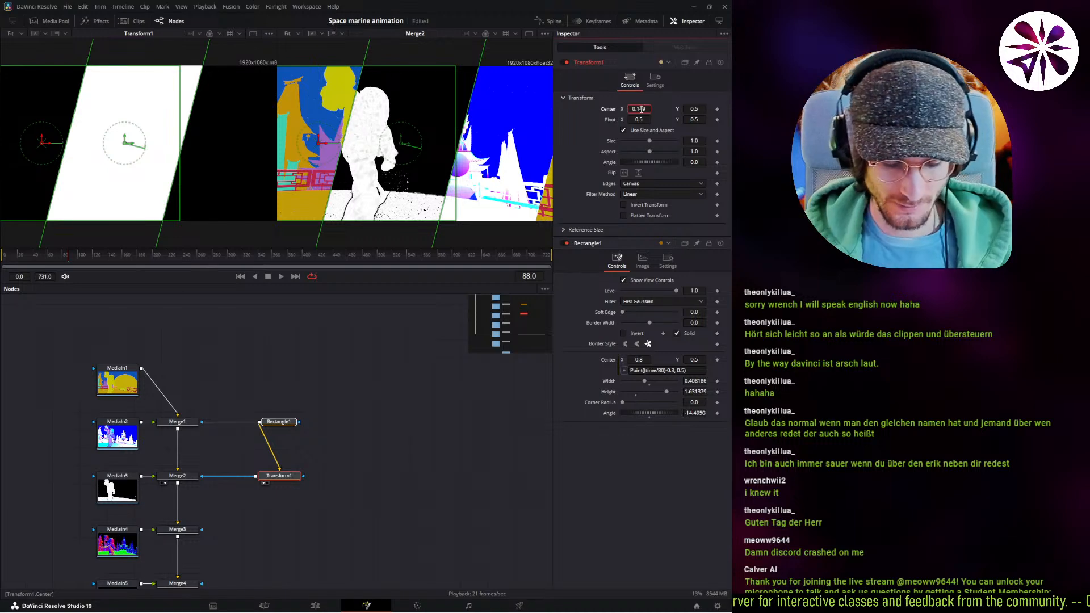
{"action": "double_click", "coordinate": [642, 109]}
{"action": "type", "text": "0.5"}
{"action": "key", "text": "Tab"}
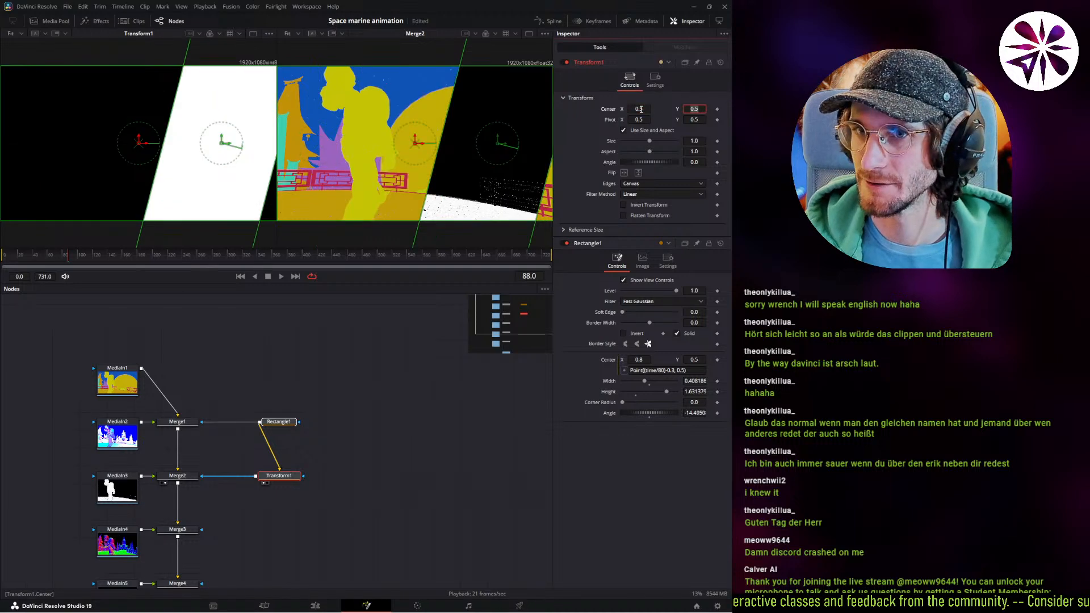
Add an expression to Transform1's Center and link its X component to Rectangle1's Width, giving Point(Rectangle1.Width, 0.5).
{"action": "right_click", "coordinate": [613, 111]}
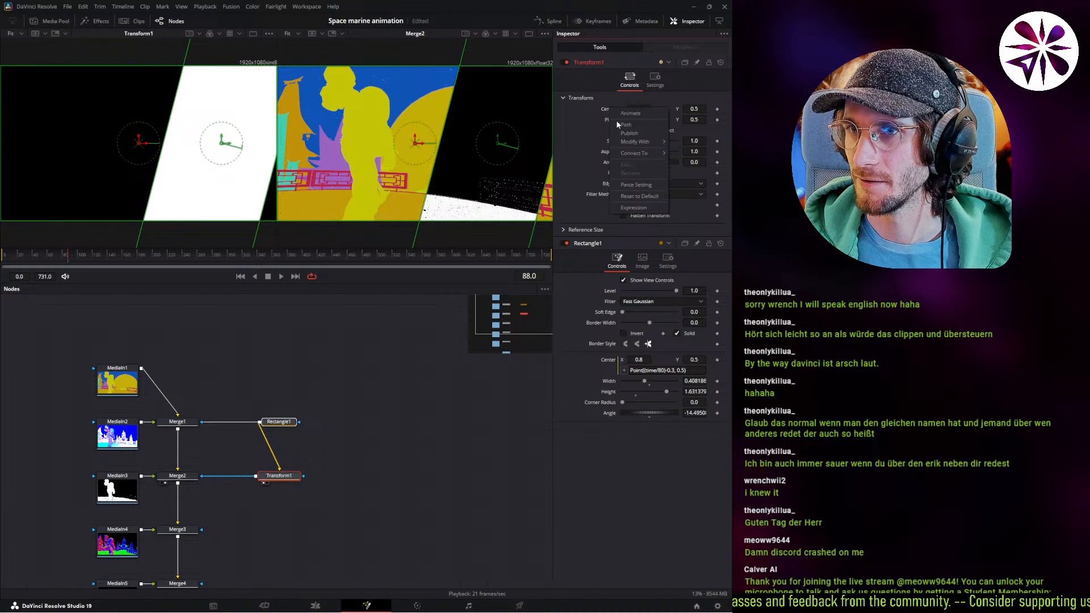
{"action": "left_click", "coordinate": [636, 208]}
{"action": "left_click", "coordinate": [652, 121]}
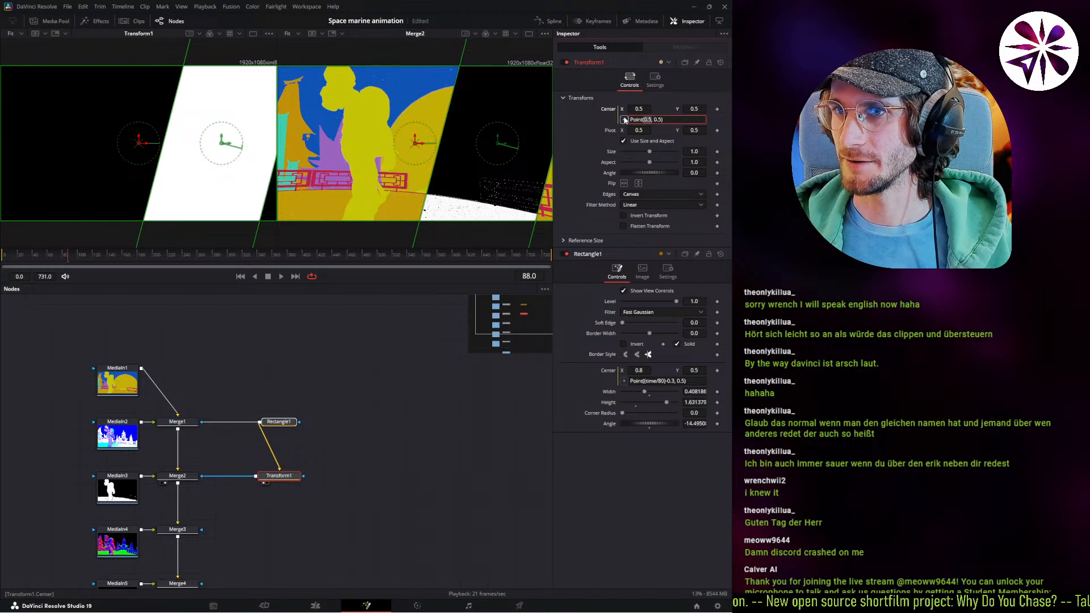
{"action": "left_click_drag", "start_coordinate": [625, 120], "coordinate": [637, 327]}
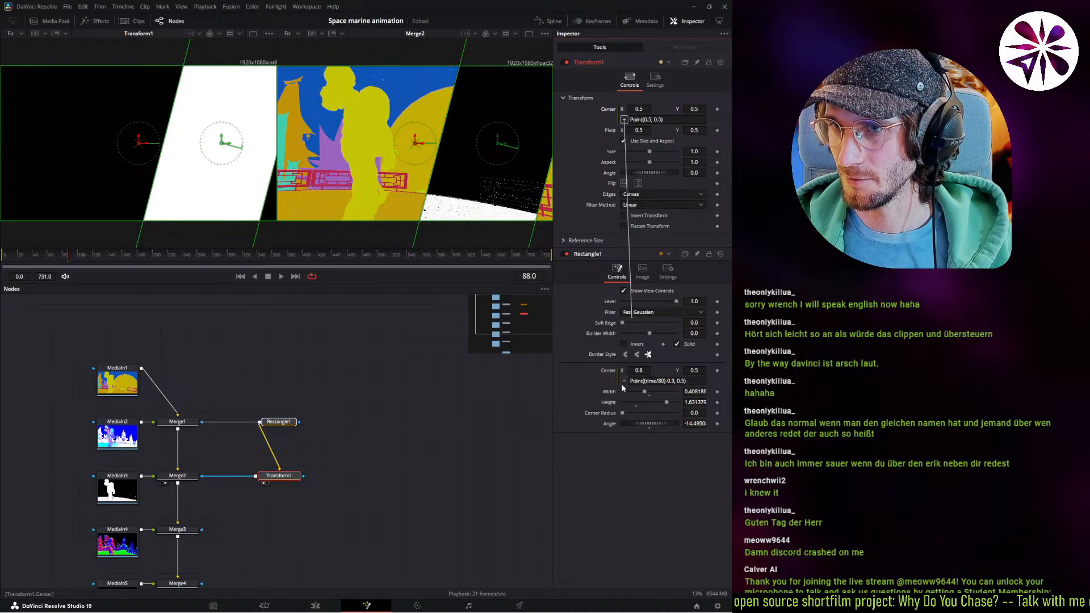
{"action": "left_click_drag", "start_coordinate": [609, 396], "coordinate": [610, 391]}
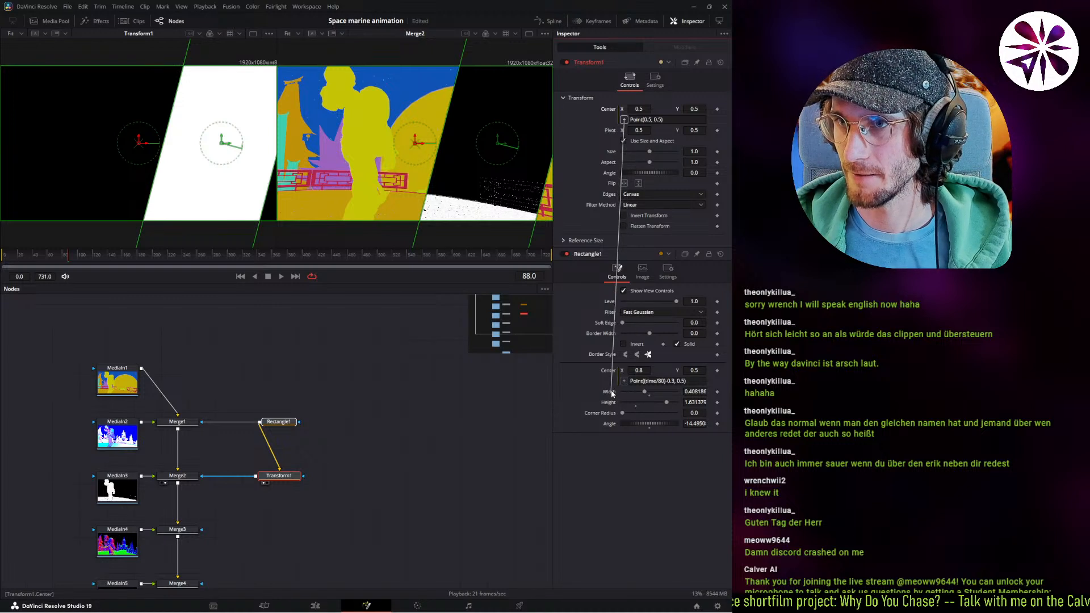
{"action": "key", "text": "Return"}
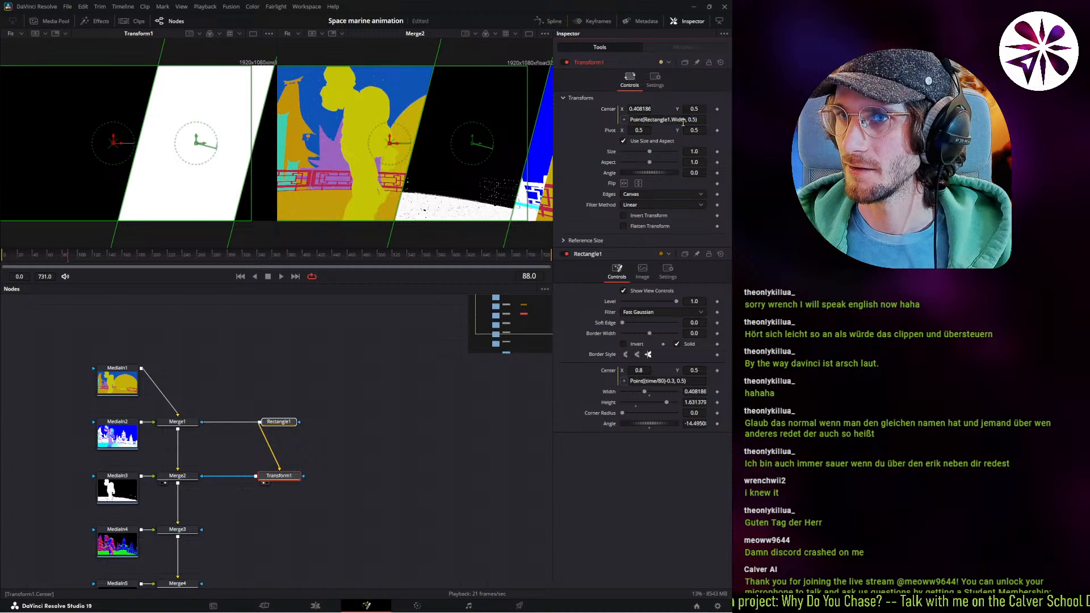
Try subtracting 0.5 from the X component of Transform1's Center expression, giving Point(Rectangle1.Width-0.5, 0.5).
{"action": "key", "text": "Left"}
{"action": "key", "text": "Right"}
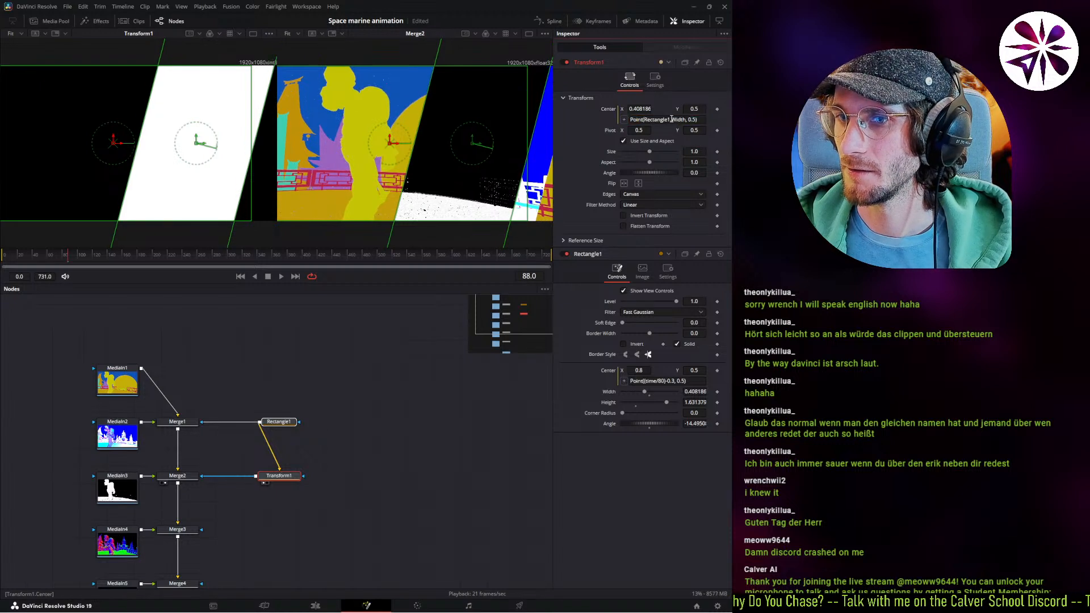
{"action": "left_click", "coordinate": [683, 121]}
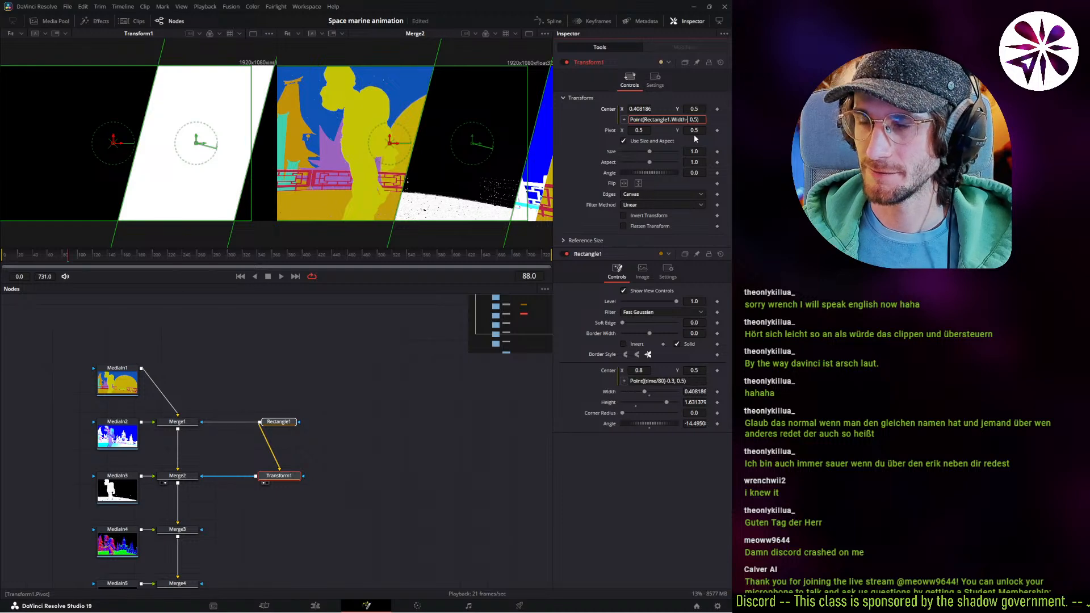
{"action": "key", "text": "Tab"}
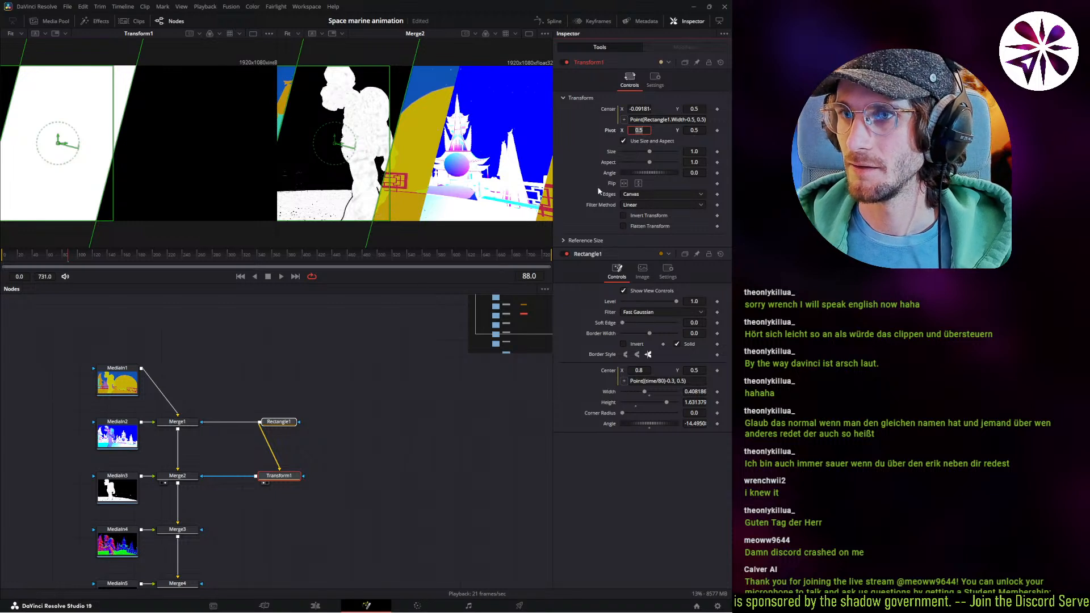
Try halving Rectangle1.Width before subtracting 0.5 in Transform1's Center expression, and undo both expression edits.
{"action": "middle_click_drag", "start_coordinate": [426, 334], "coordinate": [418, 341]}
{"action": "left_click", "coordinate": [682, 120]}
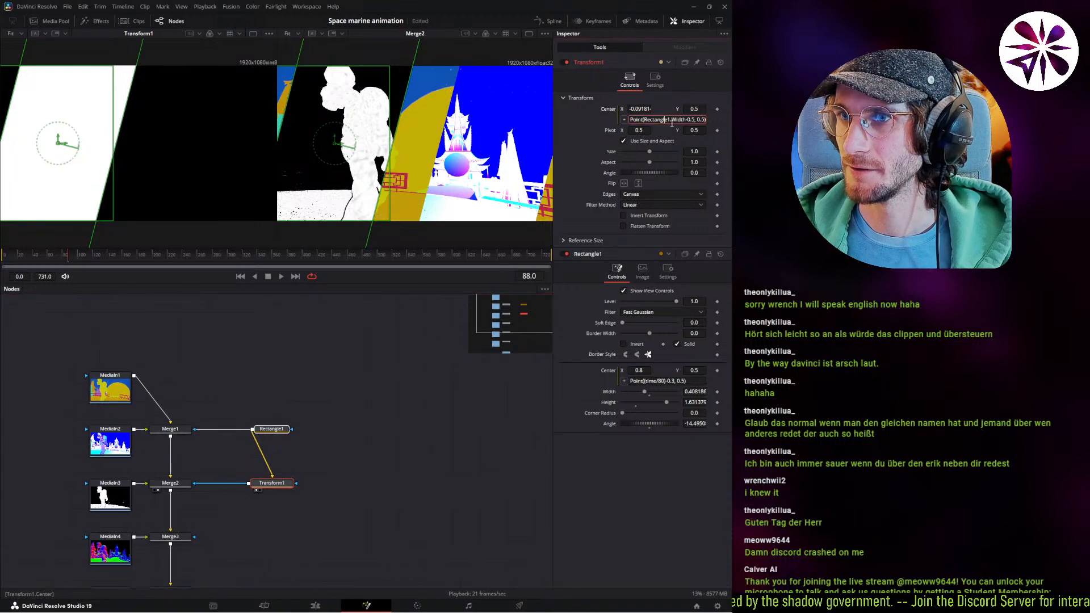
{"action": "key", "text": "Right"}
{"action": "key", "text": "Right"}
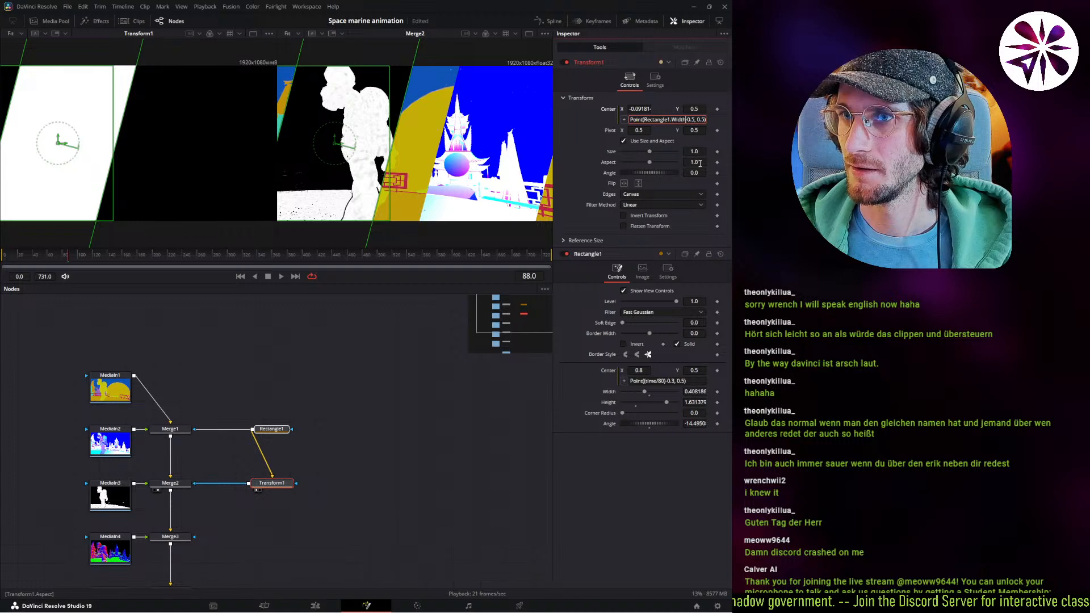
{"action": "type", "text": "/2-"}
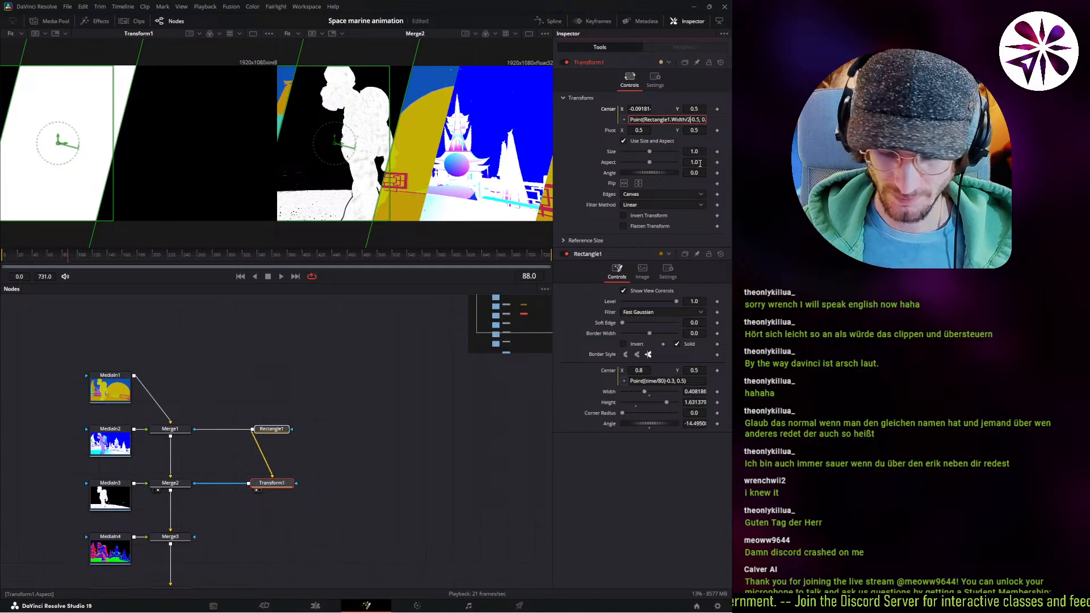
{"action": "type", "text": "="}
{"action": "key", "text": "BackSpace"}
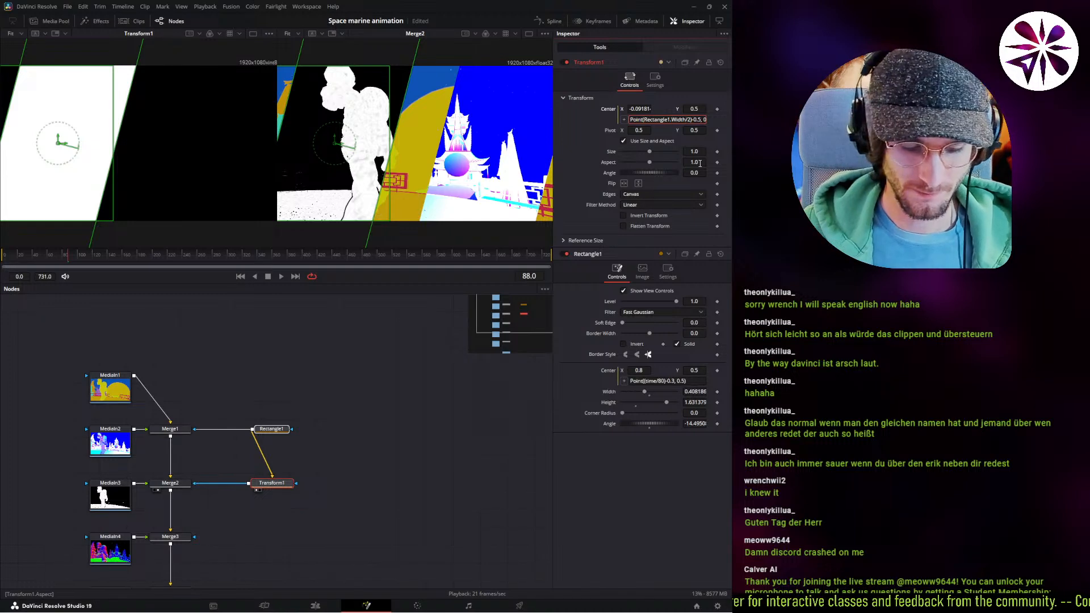
{"action": "key", "text": "Tab"}
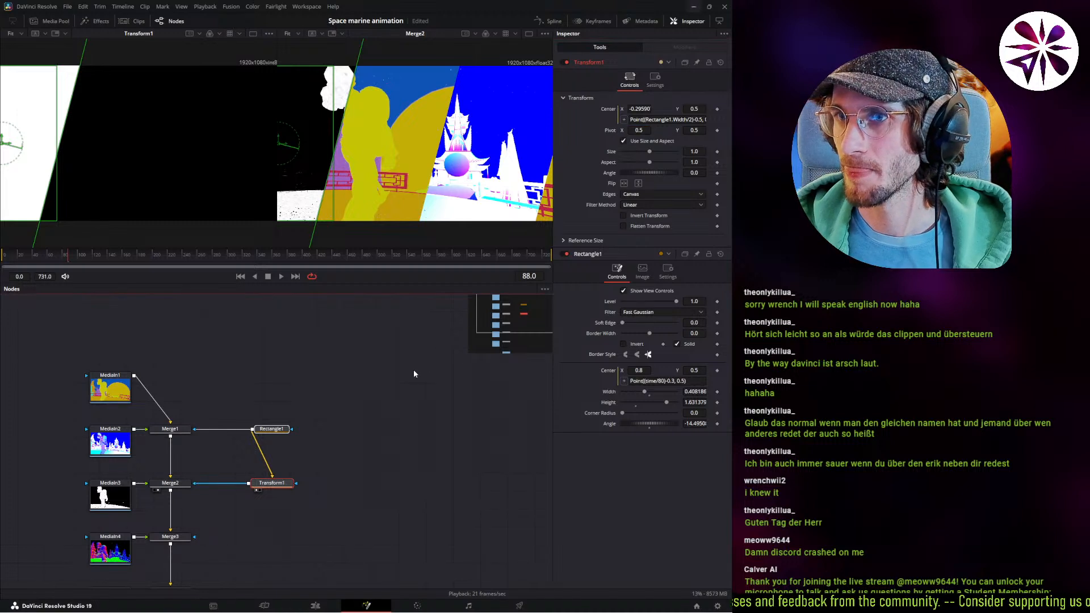
{"action": "key", "text": "ctrl+z"}
{"action": "key", "text": "ctrl+z"}
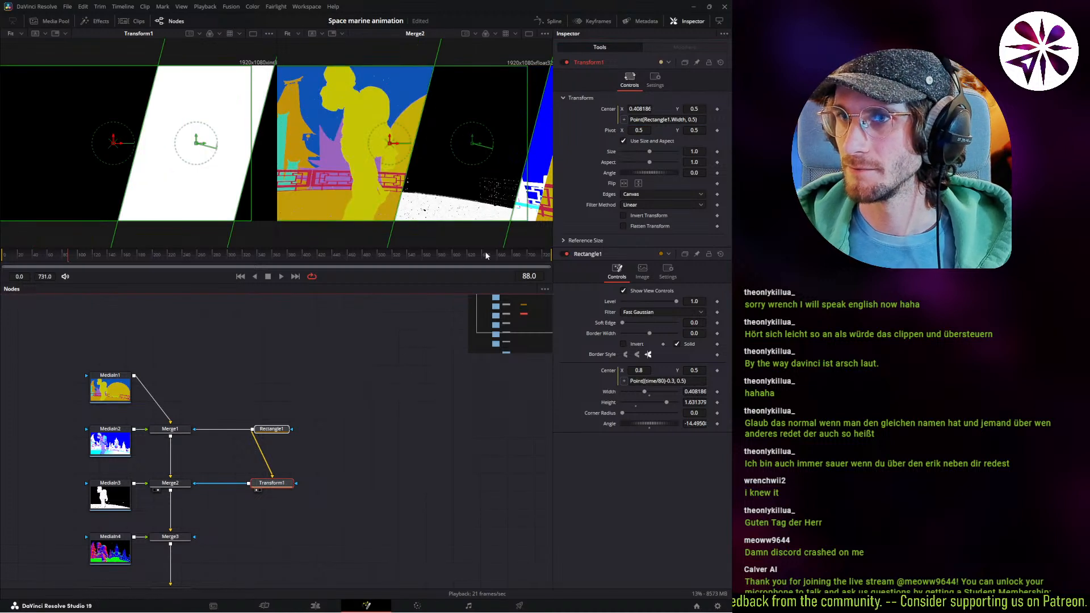
Check how the offset mask lines up around frames 63 to 66 and inspect Rectangle1's Width and Transform1's Center expression.
{"action": "left_click_drag", "start_coordinate": [68, 258], "coordinate": [49, 263]}
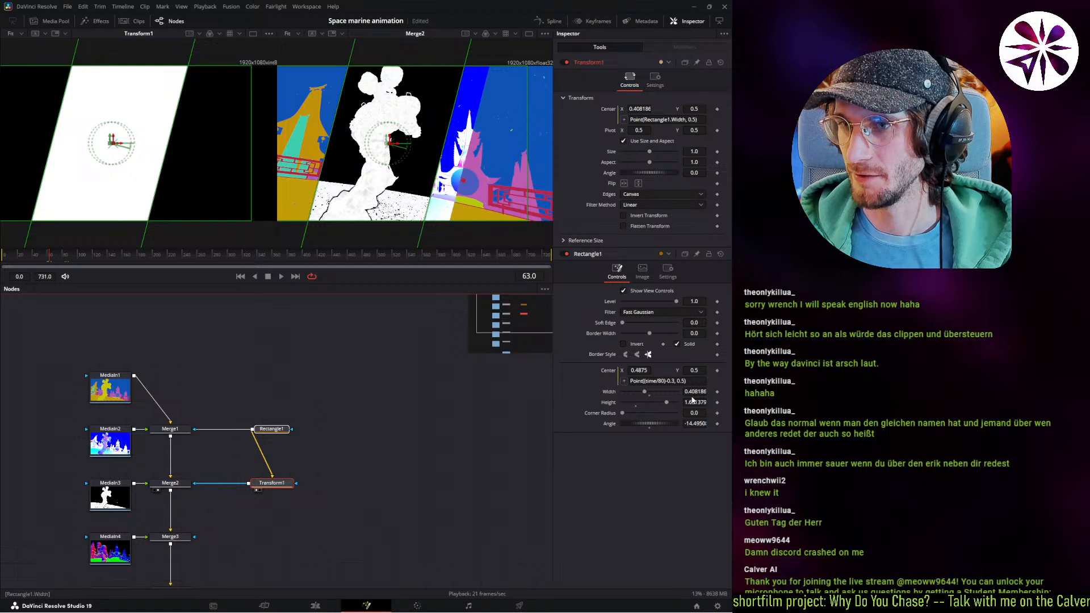
{"action": "mouse_move", "coordinate": [646, 392]}
{"action": "left_mouse_down"}
{"action": "mouse_move", "coordinate": [624, 394]}
{"action": "mouse_move", "coordinate": [644, 393]}
{"action": "left_mouse_up"}
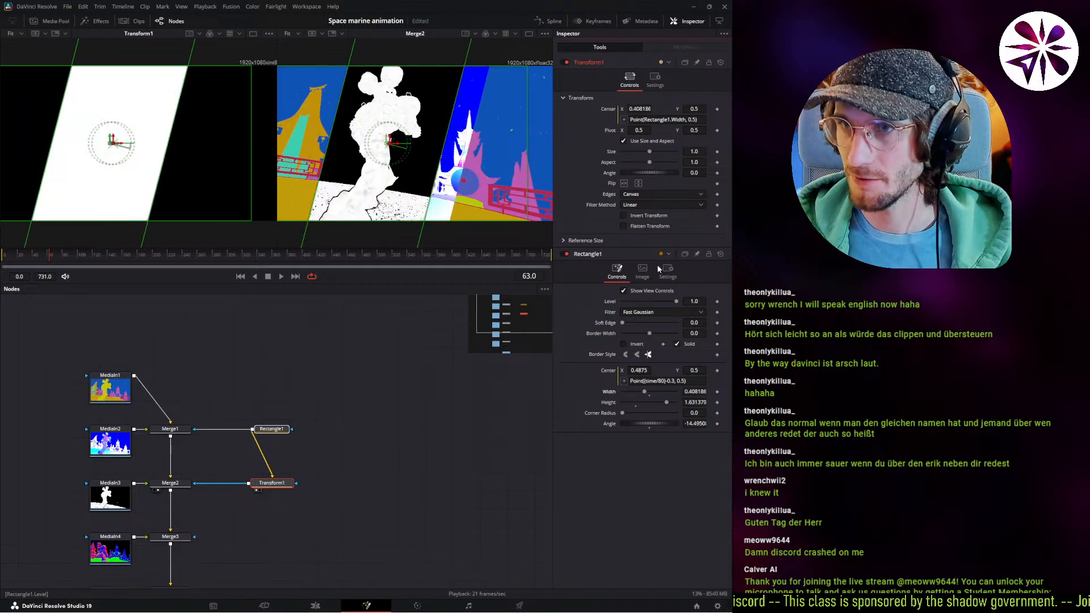
{"action": "left_click", "coordinate": [673, 121]}
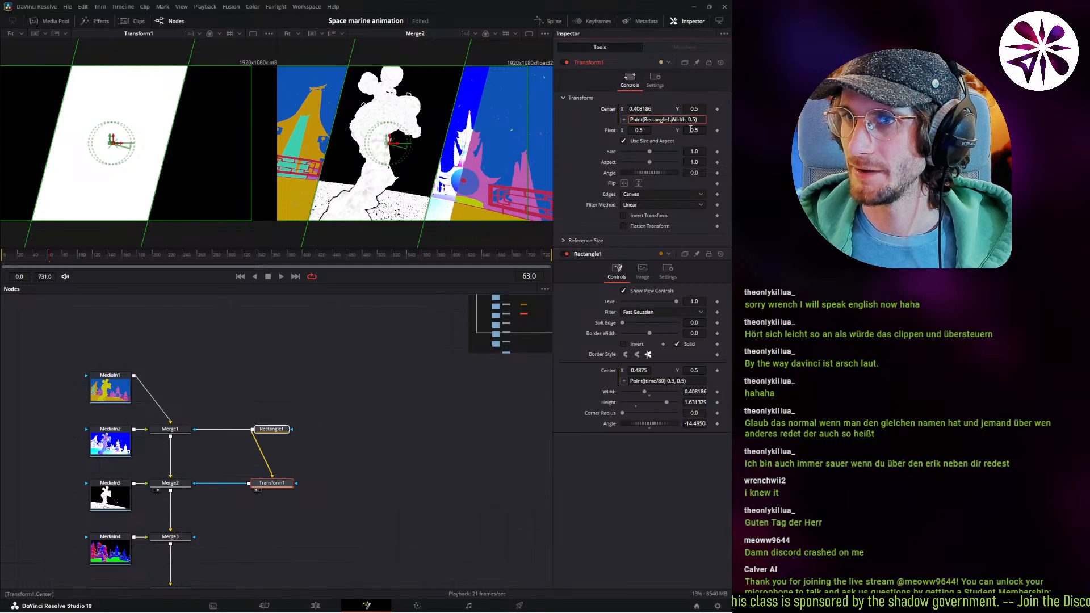
{"action": "key", "text": "space"}
{"action": "key", "text": "space"}
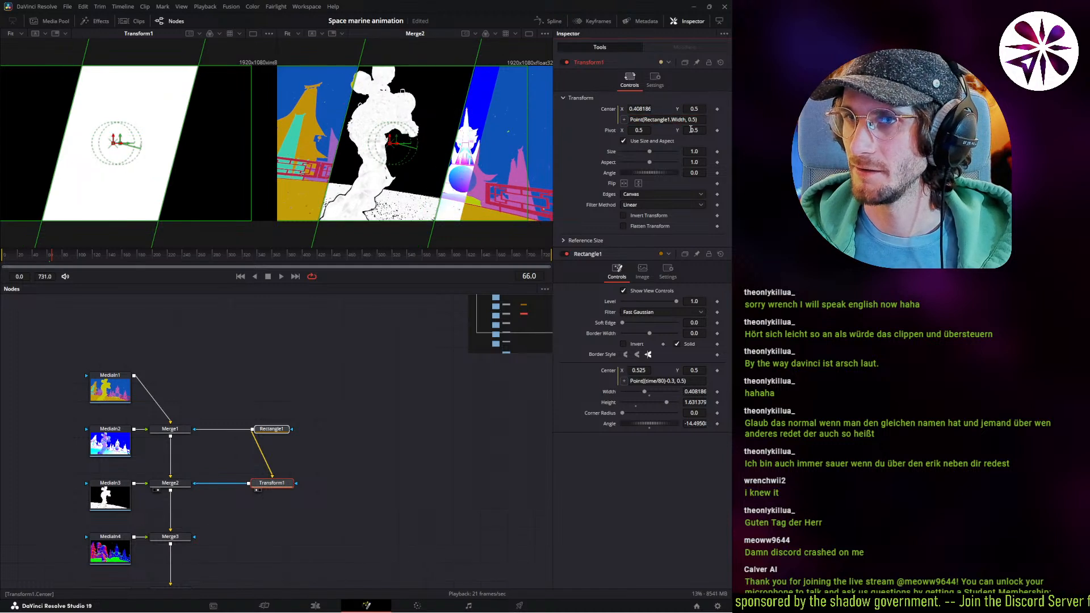
Try adding 5 to Rectangle1.Width in Transform1's Center expression, and correct it to Point(Rectangle1.Width+0.5, 0.5).
{"action": "left_click", "coordinate": [669, 120]}
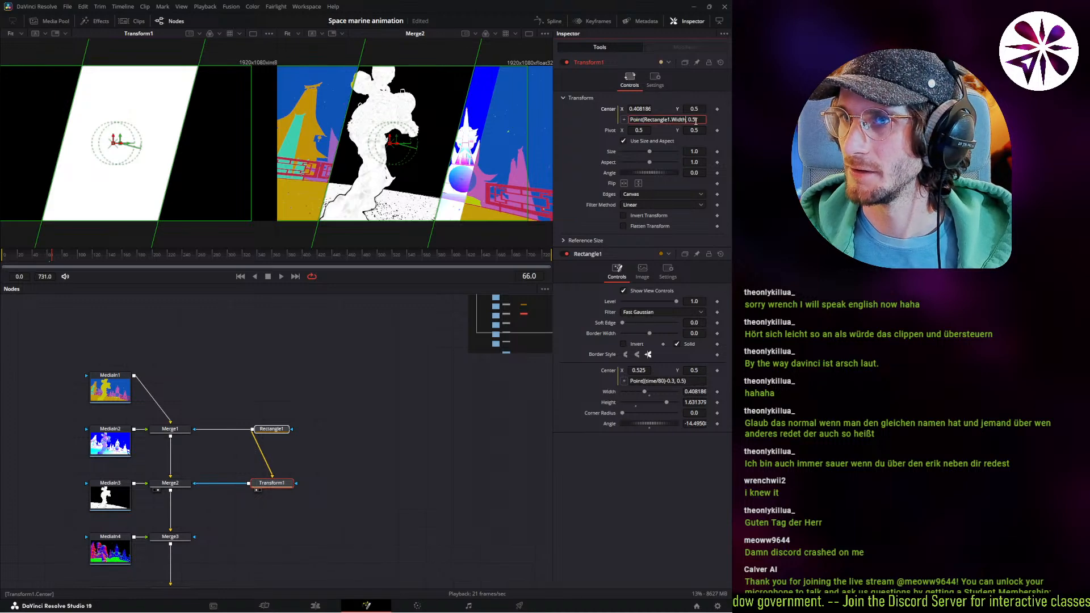
{"action": "type", "text": "+5"}
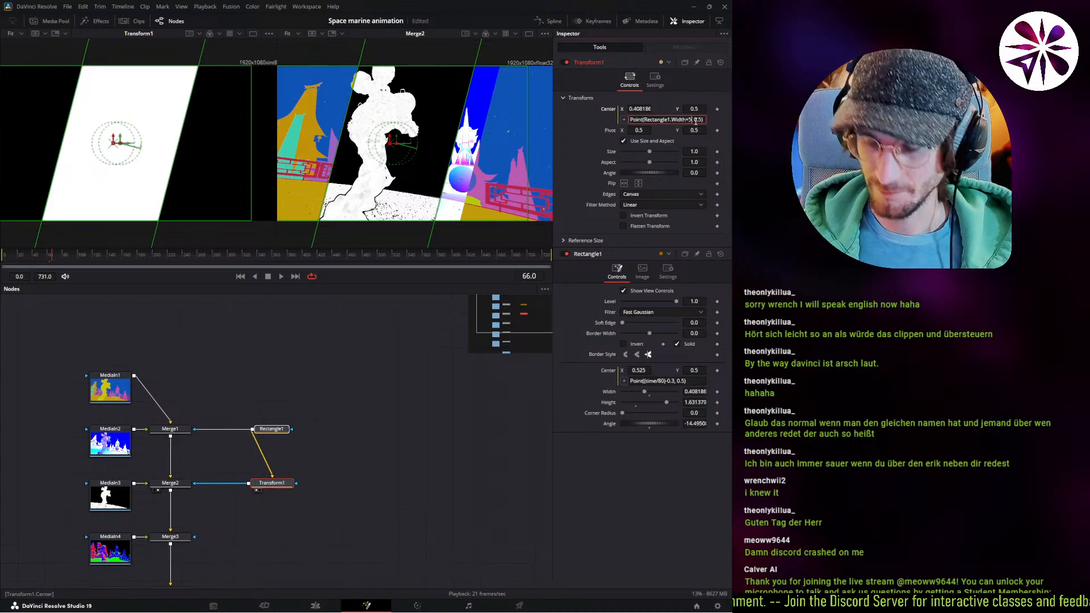
{"action": "key", "text": "Tab"}
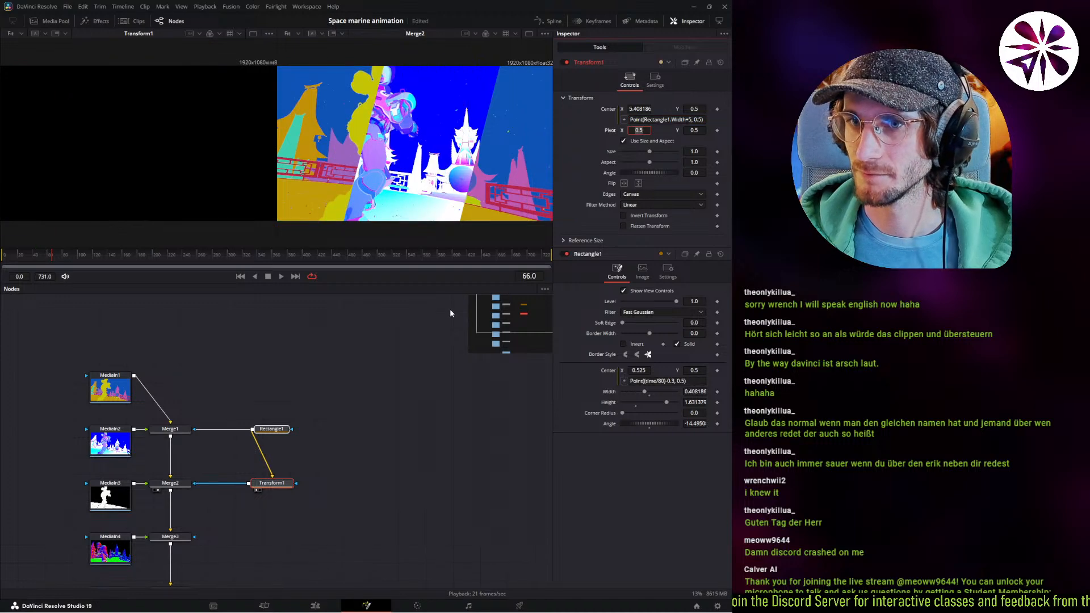
{"action": "left_click", "coordinate": [703, 121]}
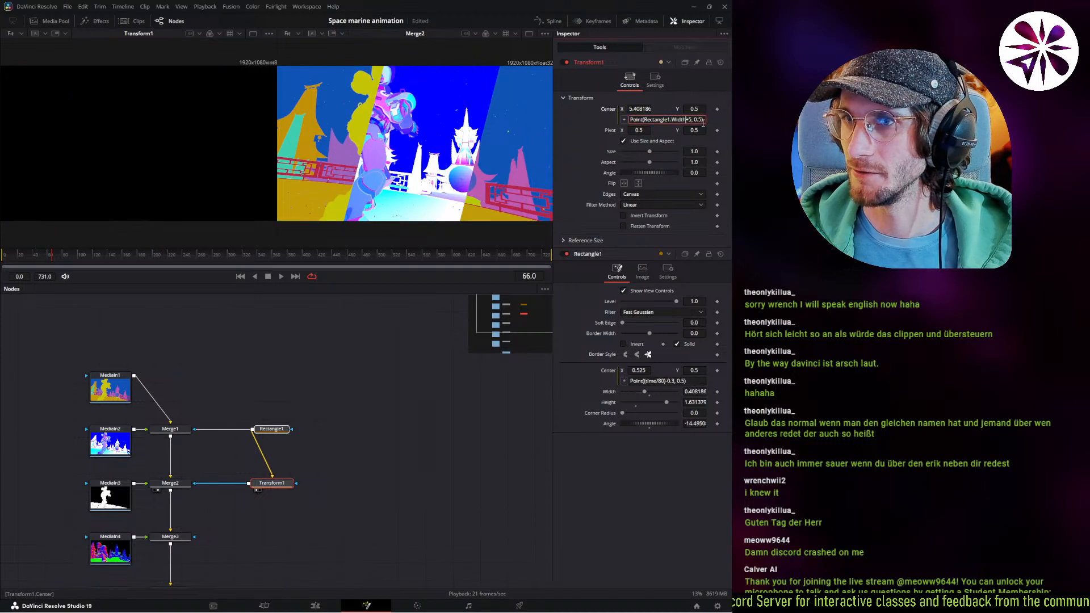
{"action": "type", "text": "0"}
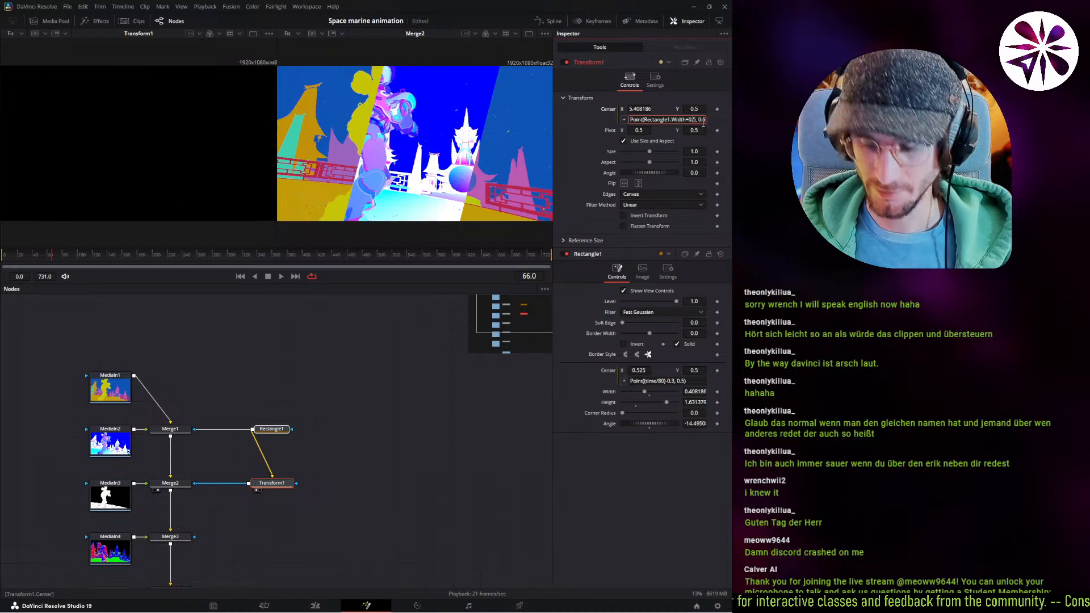
{"action": "type", "text": "."}
{"action": "key", "text": "Tab"}
Test the linked offset with different Rectangle1 widths at several frames and set the Width to about 0.26.
{"action": "left_click_drag", "start_coordinate": [82, 262], "coordinate": [26, 262]}
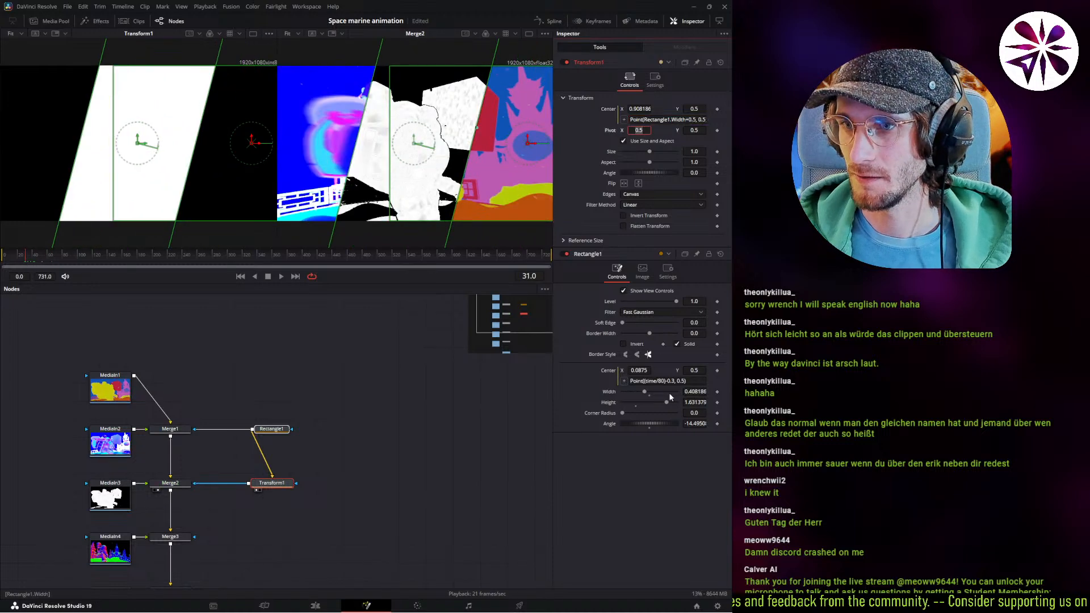
{"action": "left_click_drag", "start_coordinate": [694, 392], "coordinate": [560, 392]}
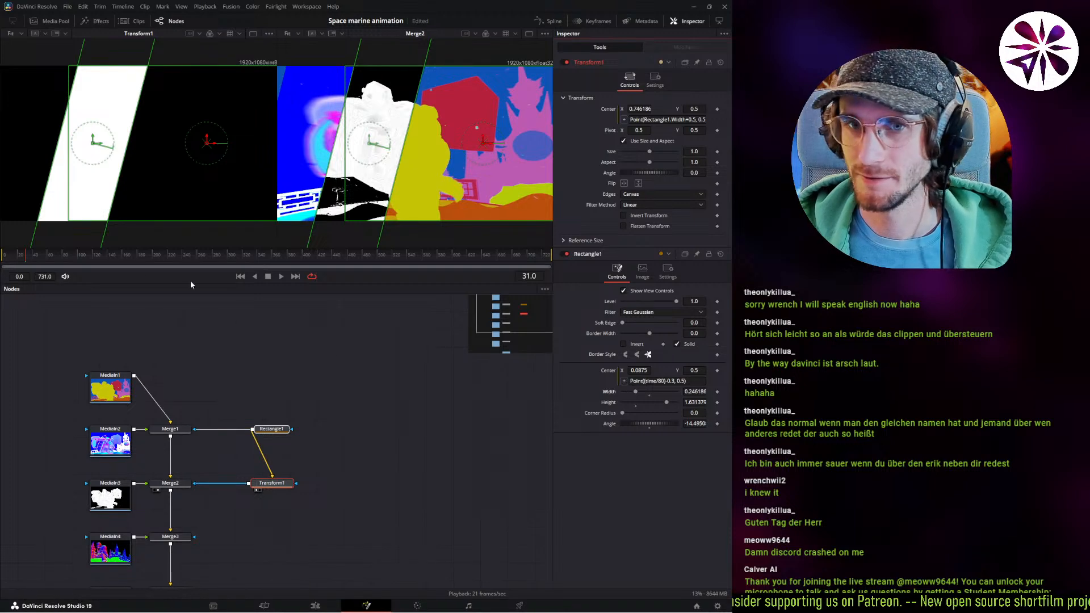
{"action": "mouse_move", "coordinate": [30, 264]}
{"action": "left_mouse_down"}
{"action": "mouse_move", "coordinate": [14, 265]}
{"action": "mouse_move", "coordinate": [44, 278]}
{"action": "left_mouse_up"}
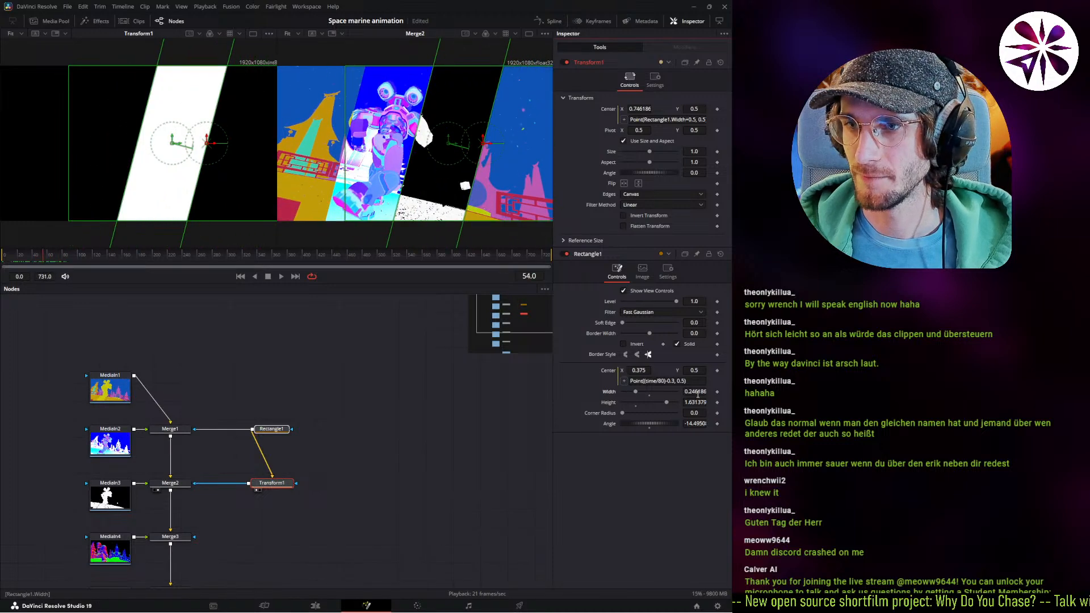
{"action": "mouse_move", "coordinate": [698, 393]}
{"action": "left_mouse_down"}
{"action": "mouse_move", "coordinate": [710, 391]}
{"action": "mouse_move", "coordinate": [699, 389]}
{"action": "left_mouse_up"}
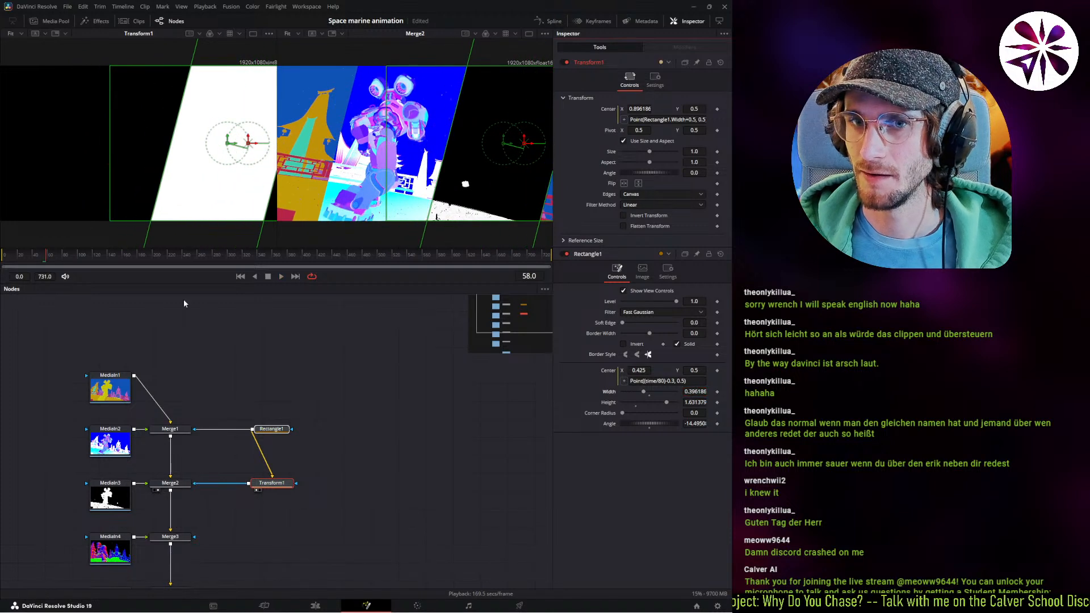
{"action": "left_click", "coordinate": [26, 265]}
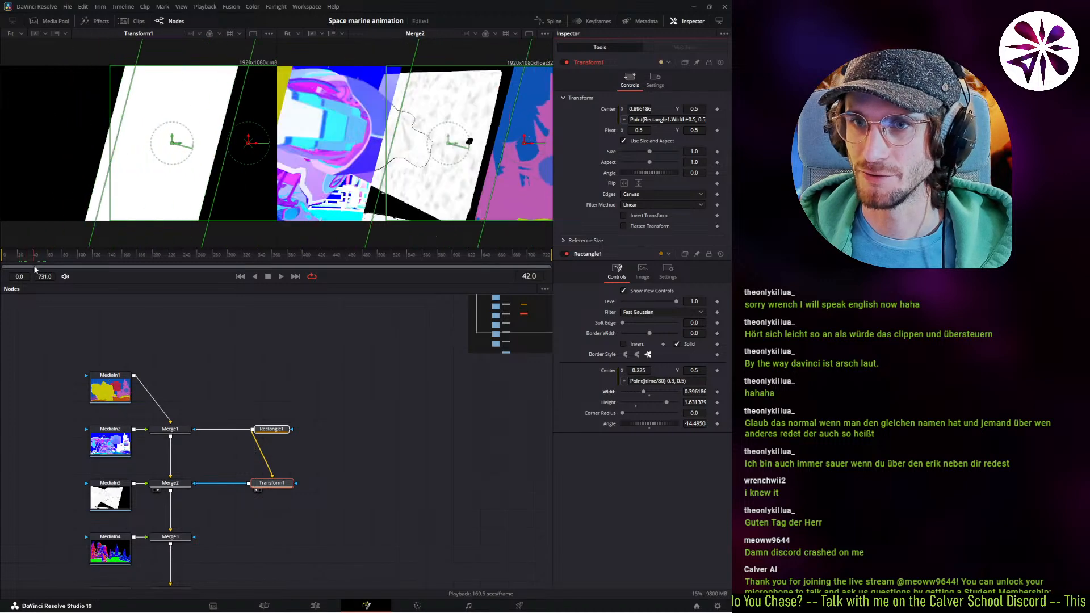
{"action": "mouse_move", "coordinate": [696, 391]}
{"action": "left_mouse_down"}
{"action": "mouse_move", "coordinate": [653, 391]}
{"action": "mouse_move", "coordinate": [676, 392]}
{"action": "left_mouse_up"}
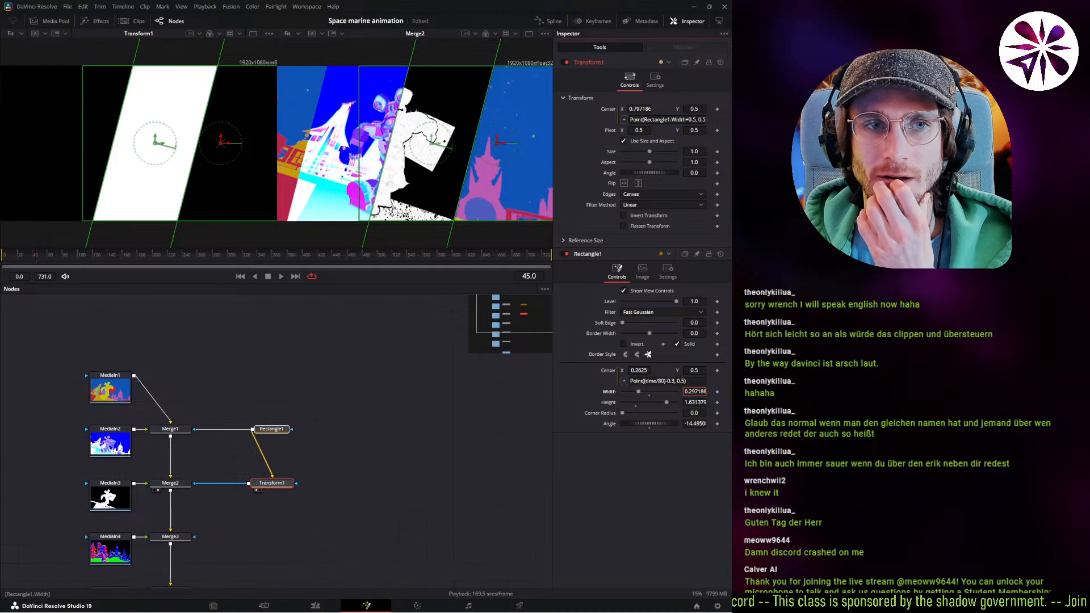
{"action": "left_click_drag", "start_coordinate": [676, 392], "coordinate": [669, 392]}
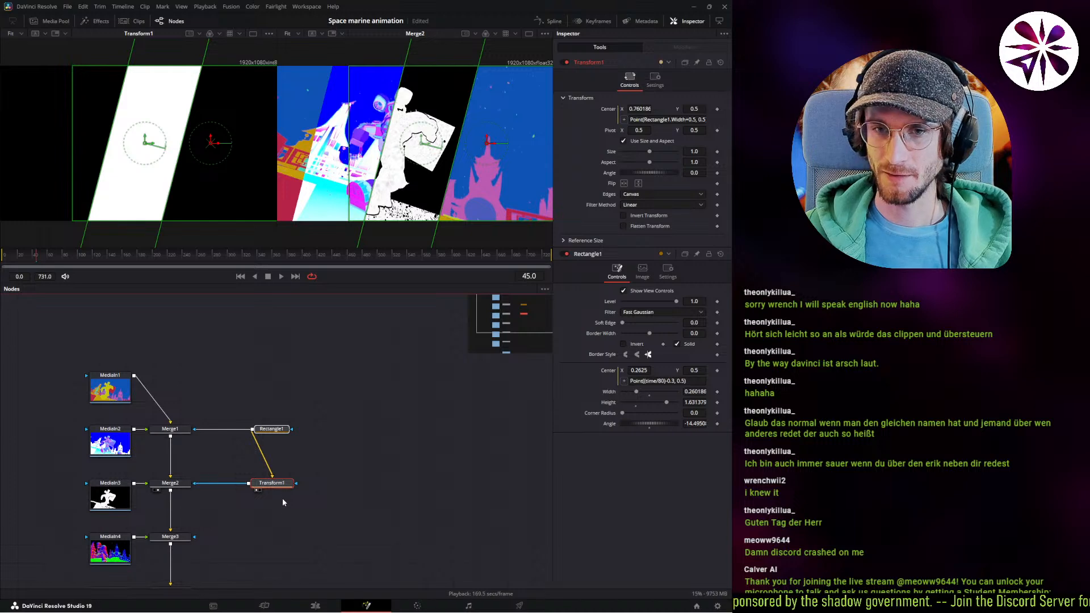
Paste a copy of Transform1 below it, fed by Transform1, and connect its output to Merge3's effect mask.
{"action": "key", "text": "ctrl+v"}
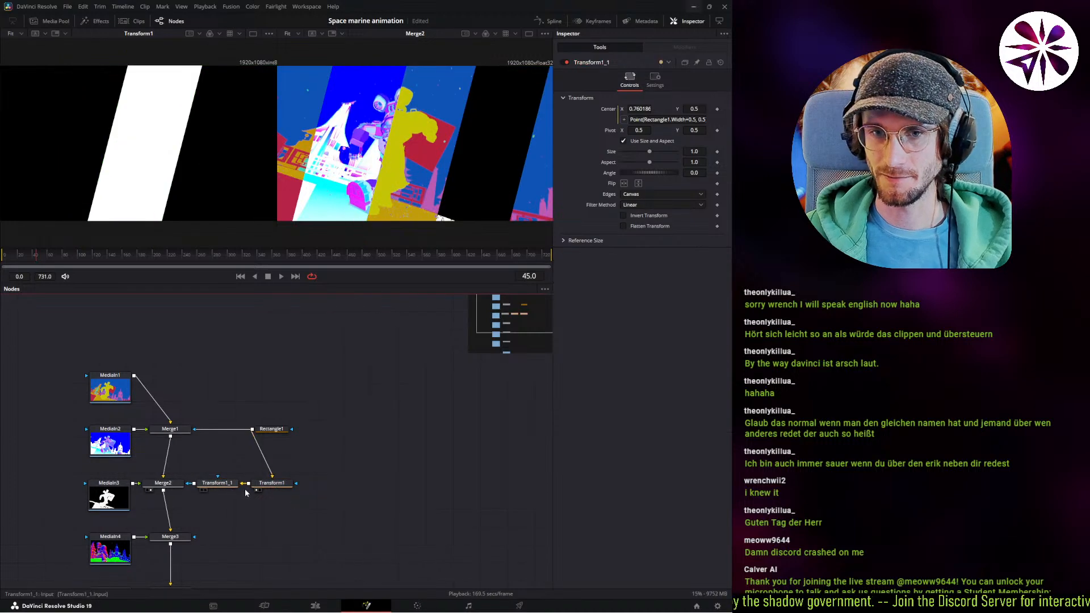
{"action": "key", "text": "ctrl+z"}
{"action": "left_click", "coordinate": [288, 510]}
{"action": "key", "text": "ctrl+v"}
{"action": "left_click_drag", "start_coordinate": [279, 510], "coordinate": [264, 525]}
{"action": "left_click_drag", "start_coordinate": [249, 484], "coordinate": [194, 537]}
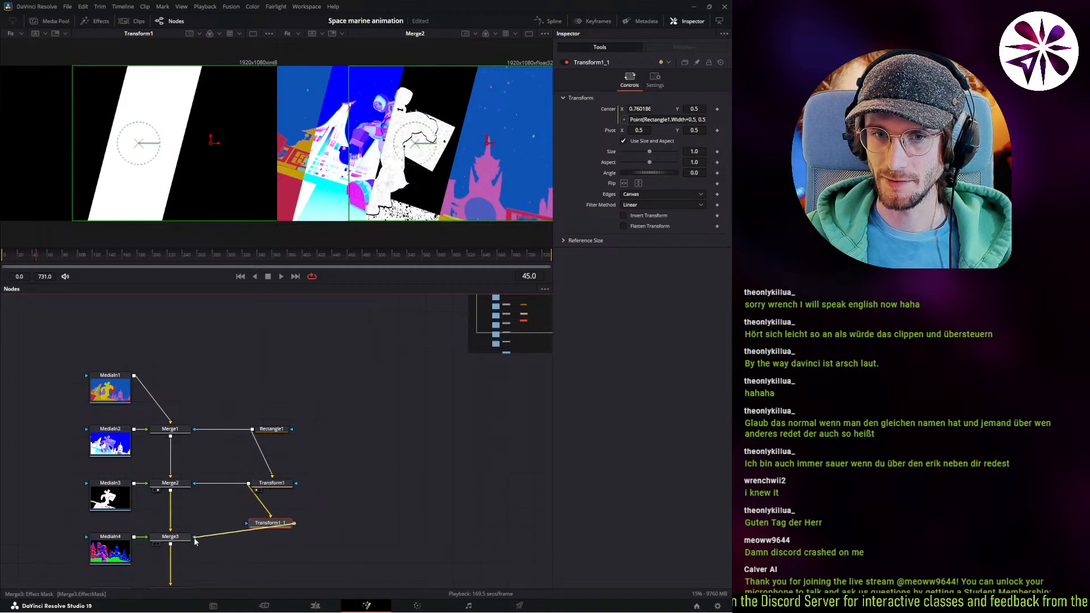
{"action": "left_click_drag", "start_coordinate": [262, 526], "coordinate": [263, 539]}
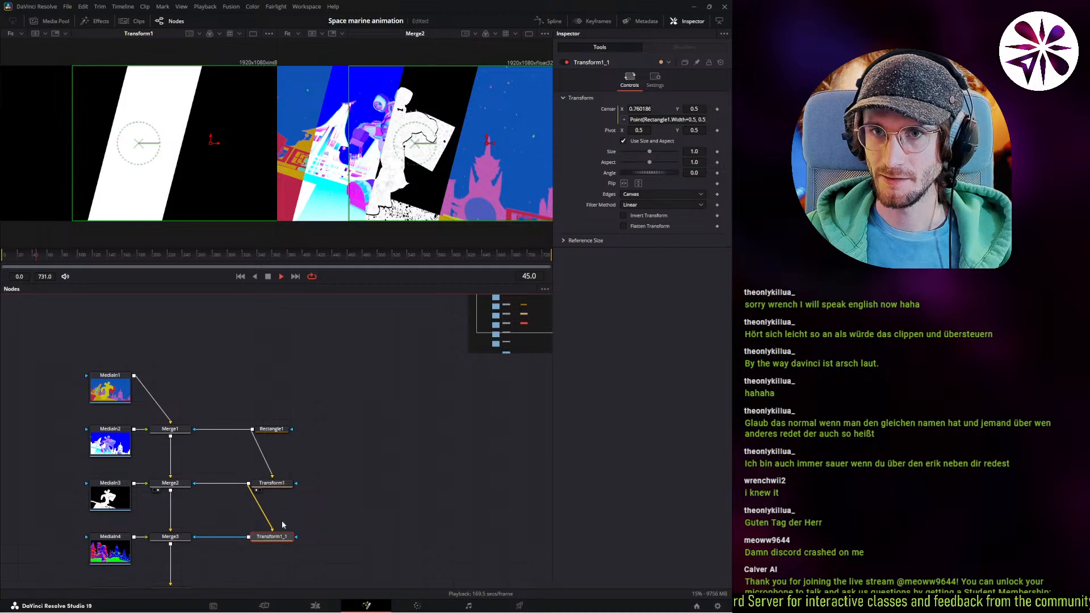
Compare the mask outputs of Rectangle1, Transform1 and the copied Transform one after another in the first viewer.
{"action": "key", "text": "1"}
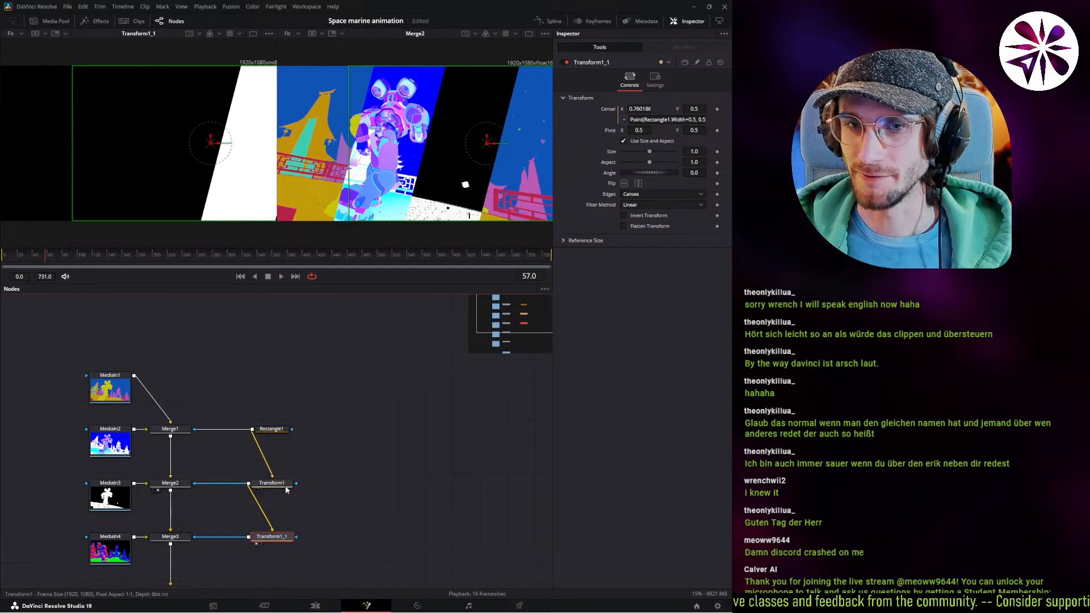
{"action": "left_click", "coordinate": [272, 484]}
{"action": "key", "text": "1"}
{"action": "key", "text": "1"}
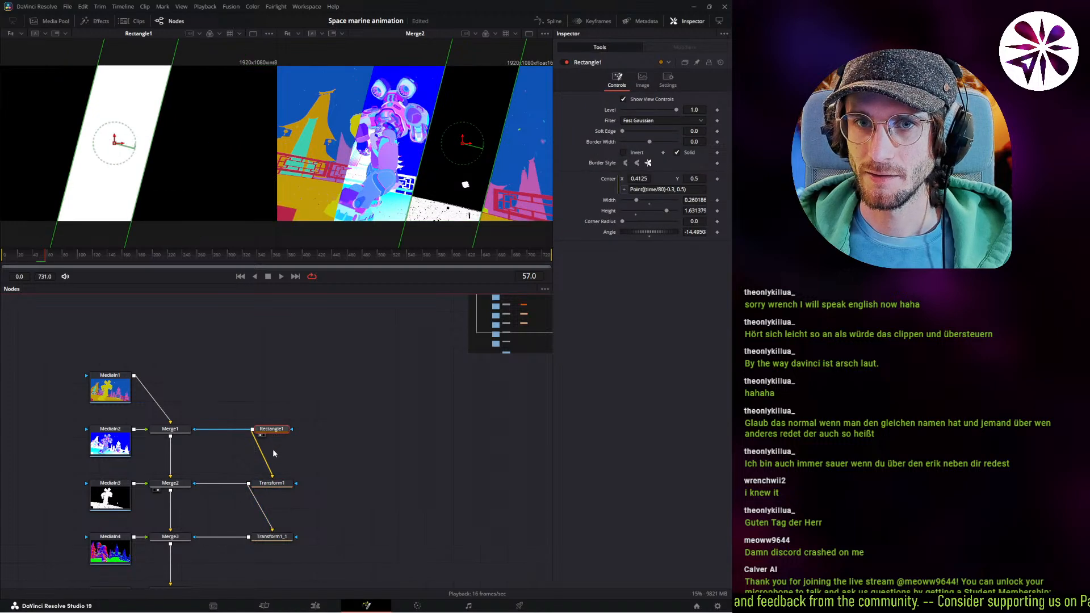
{"action": "left_click", "coordinate": [271, 429]}
{"action": "key", "text": "1"}
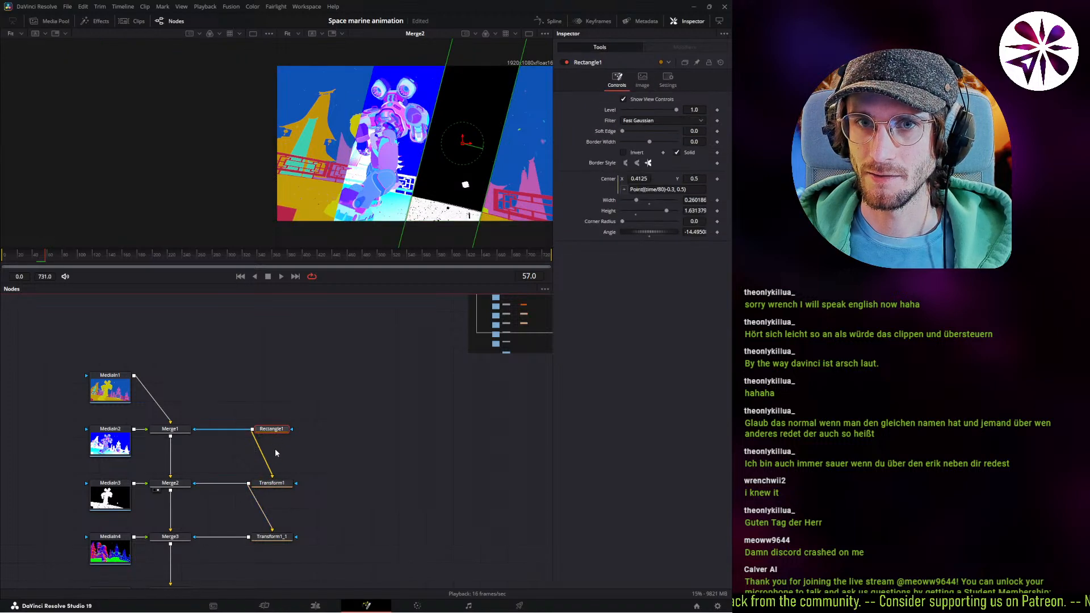
{"action": "key", "text": "1"}
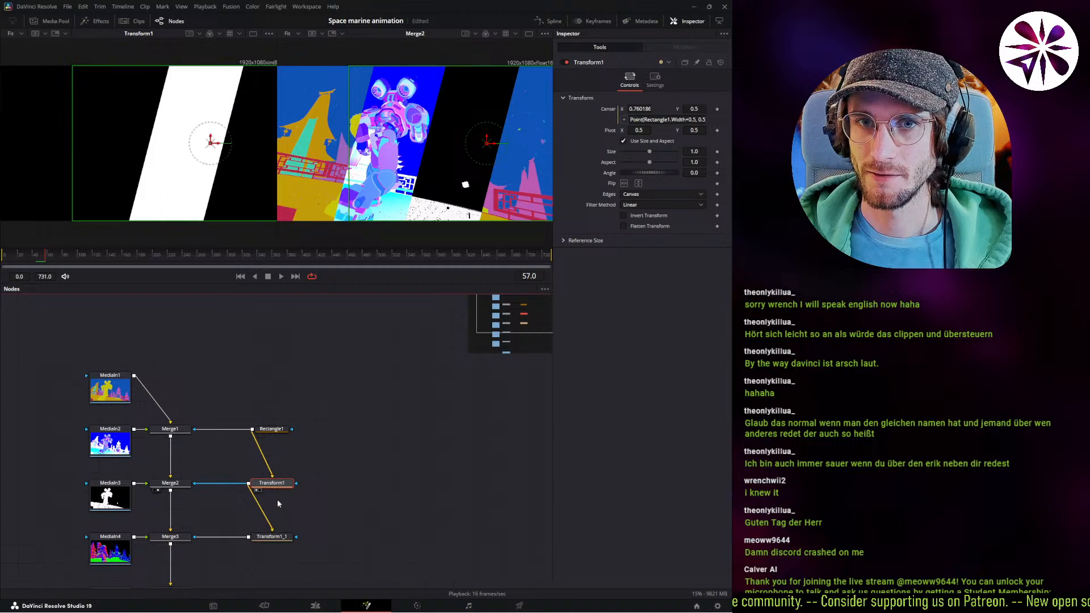
{"action": "left_click", "coordinate": [280, 538]}
{"action": "key", "text": "1"}
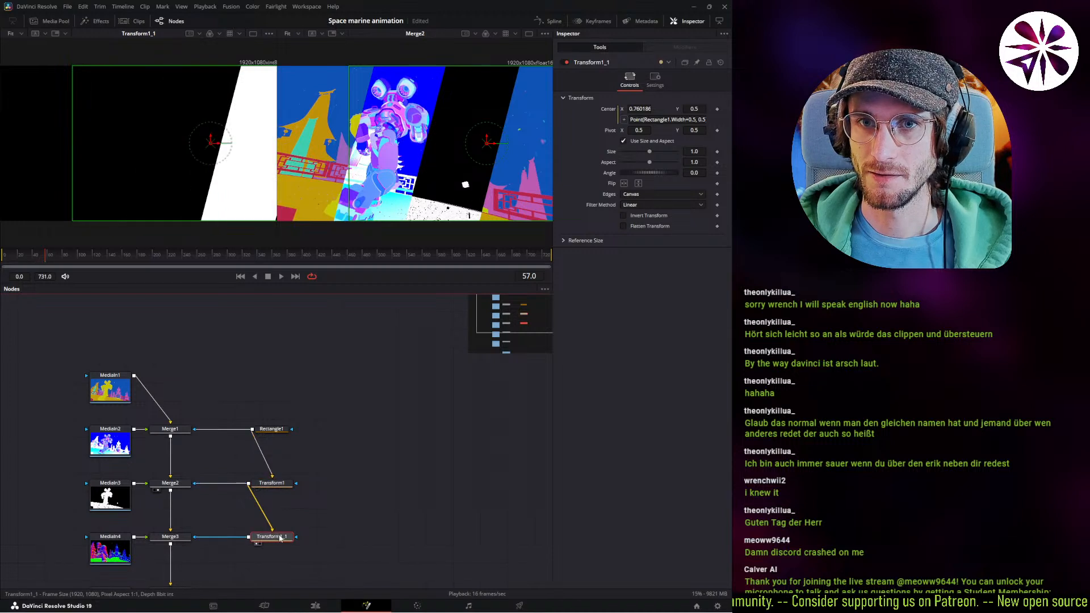
Select Rectangle1 and go to frame 0 to examine where its mask starts.
{"action": "left_click", "coordinate": [271, 429]}
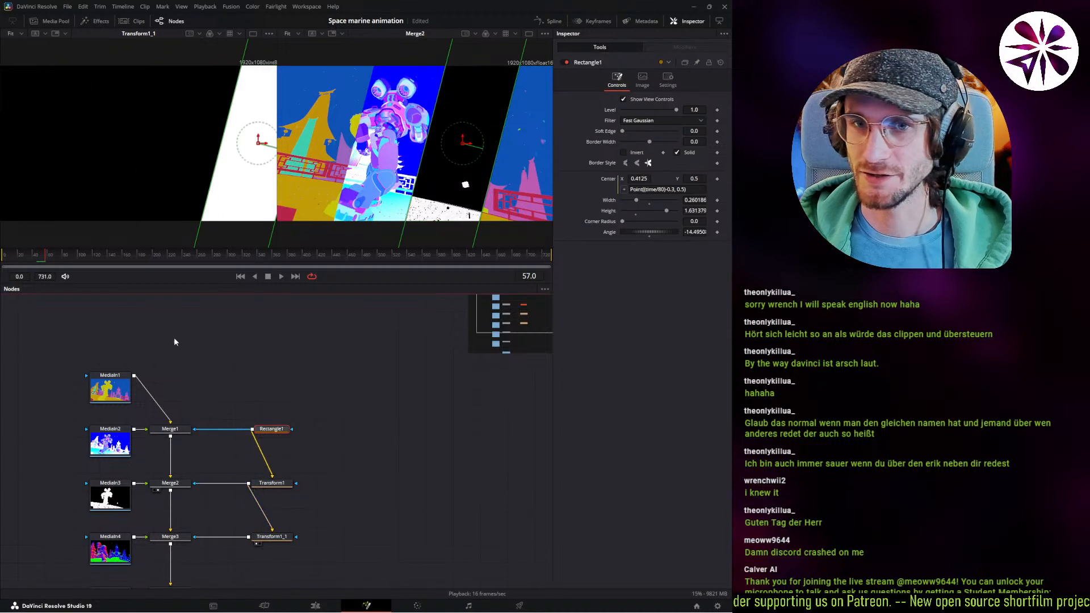
{"action": "left_click", "coordinate": [7, 264]}
{"action": "left_click_drag", "start_coordinate": [7, 264], "coordinate": [1, 265]}
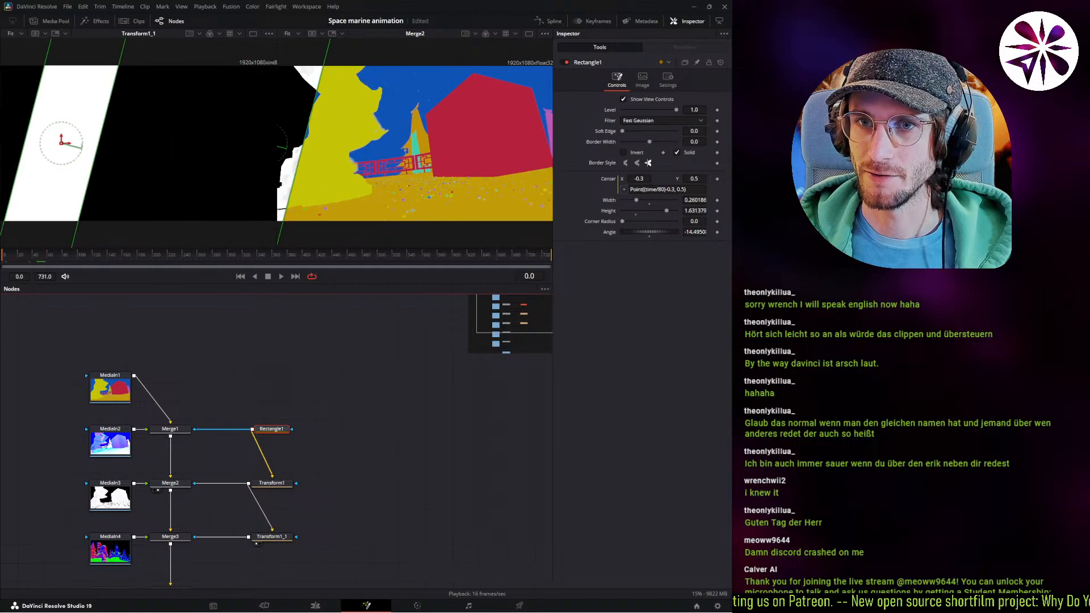
Play the animation from frame 0 and compare the Rectangle1 and Transform1 masks in the first viewer.
{"action": "key", "text": "space"}
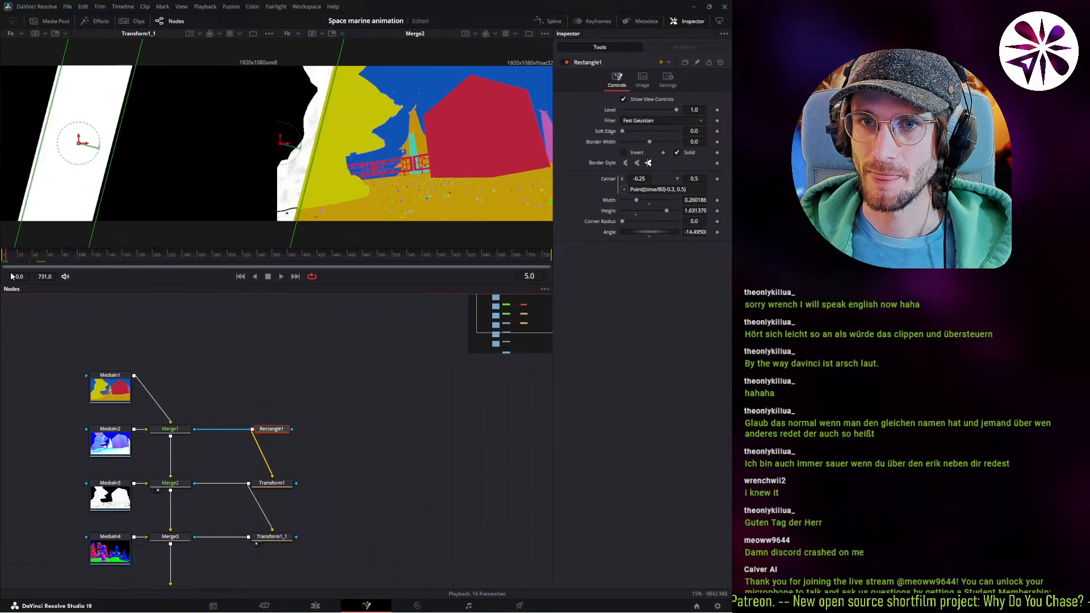
{"action": "left_click", "coordinate": [278, 484]}
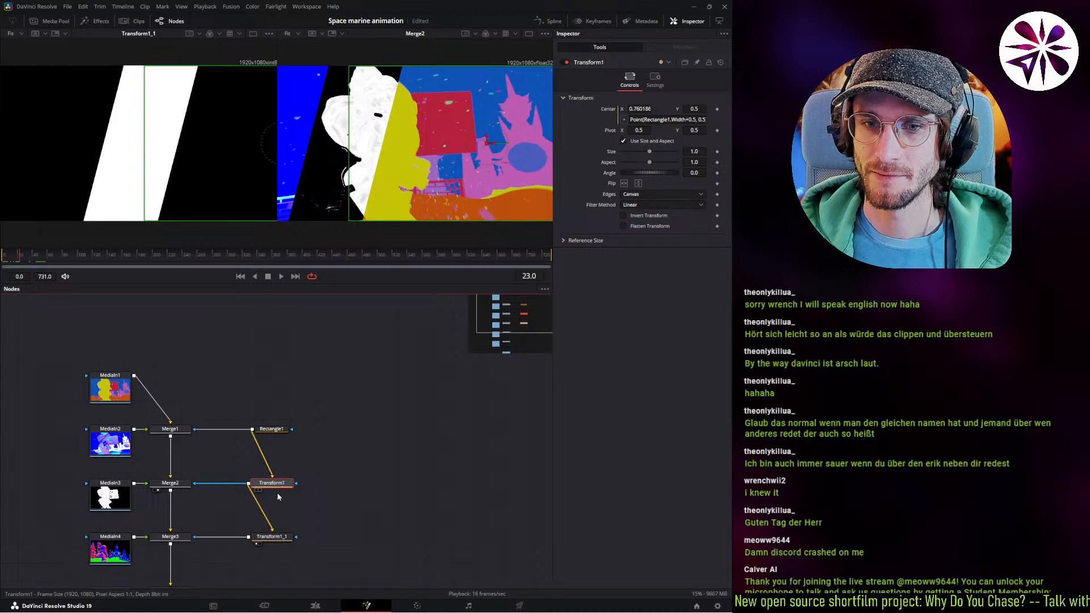
{"action": "left_click", "coordinate": [277, 433]}
{"action": "key", "text": "1"}
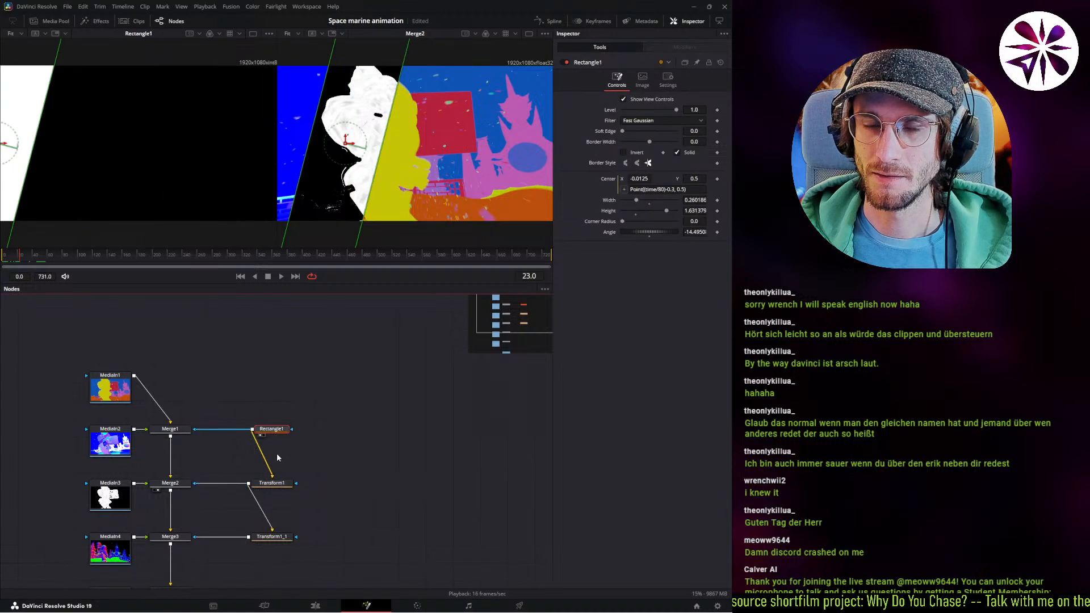
{"action": "left_click", "coordinate": [280, 484]}
{"action": "key", "text": "1"}
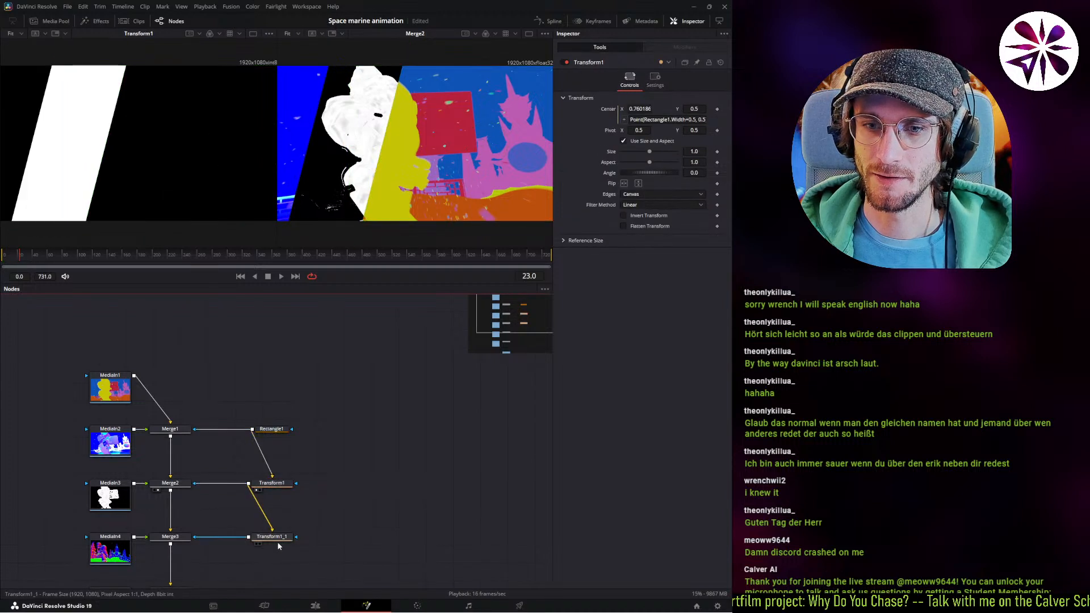
Delete the copied Transform between Transform1 and Merge3.
{"action": "left_click", "coordinate": [278, 541]}
{"action": "key", "text": "1"}
{"action": "key", "text": "Delete"}
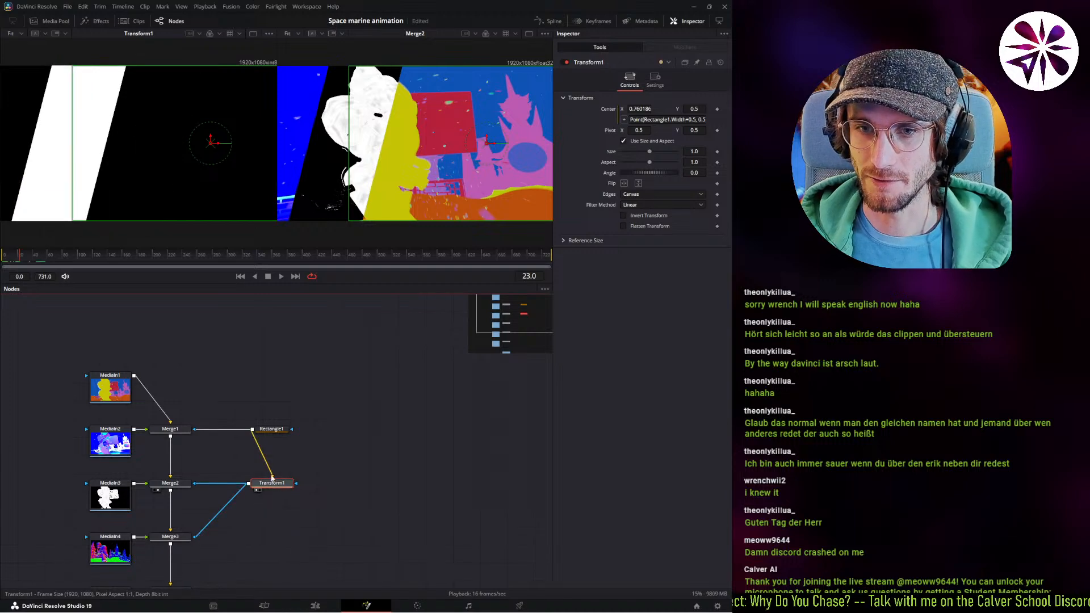
Try the Center expression Point(Rectangle1.Width-0.5, 0.5) on Transform1 and check the mask at different frames.
{"action": "left_click", "coordinate": [42, 266]}
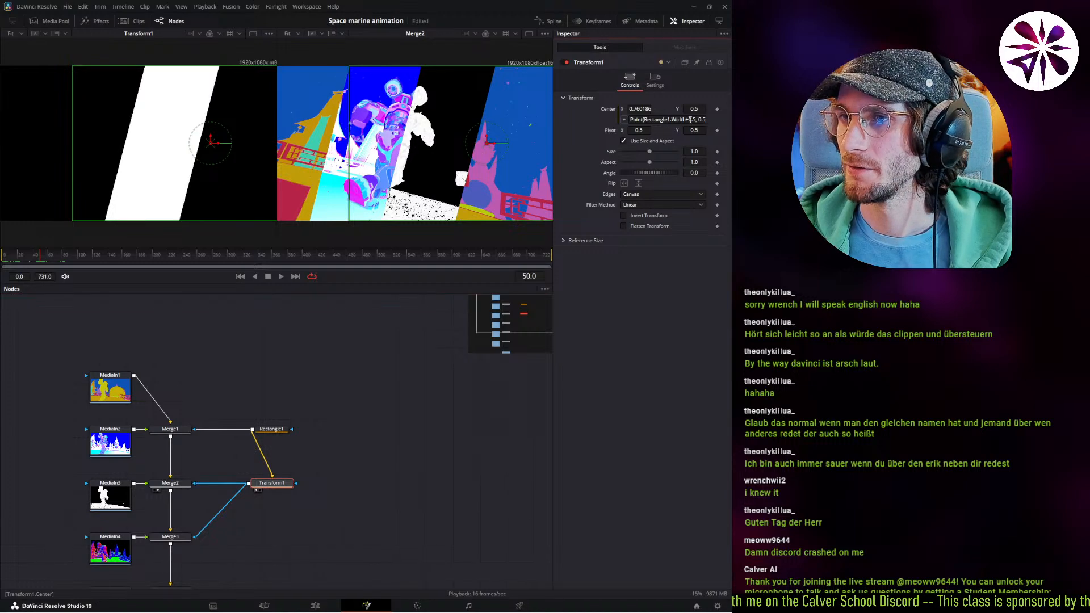
{"action": "key", "text": "Tab"}
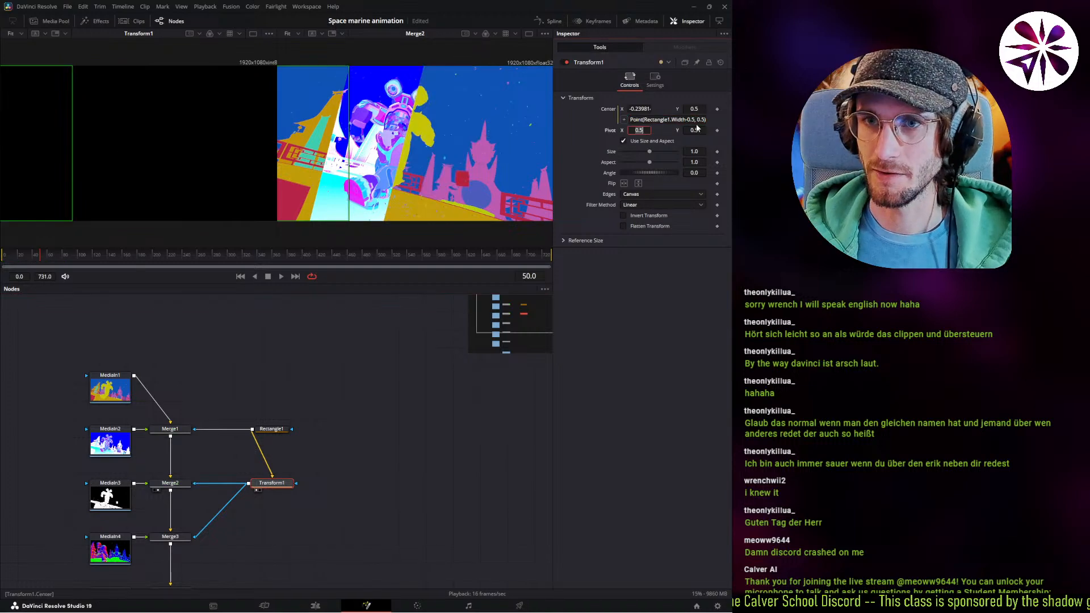
{"action": "middle_click_drag", "start_coordinate": [290, 391], "coordinate": [300, 392]}
{"action": "mouse_move", "coordinate": [52, 262]}
{"action": "left_mouse_down"}
{"action": "mouse_move", "coordinate": [88, 258]}
{"action": "mouse_move", "coordinate": [71, 260]}
{"action": "left_mouse_up"}
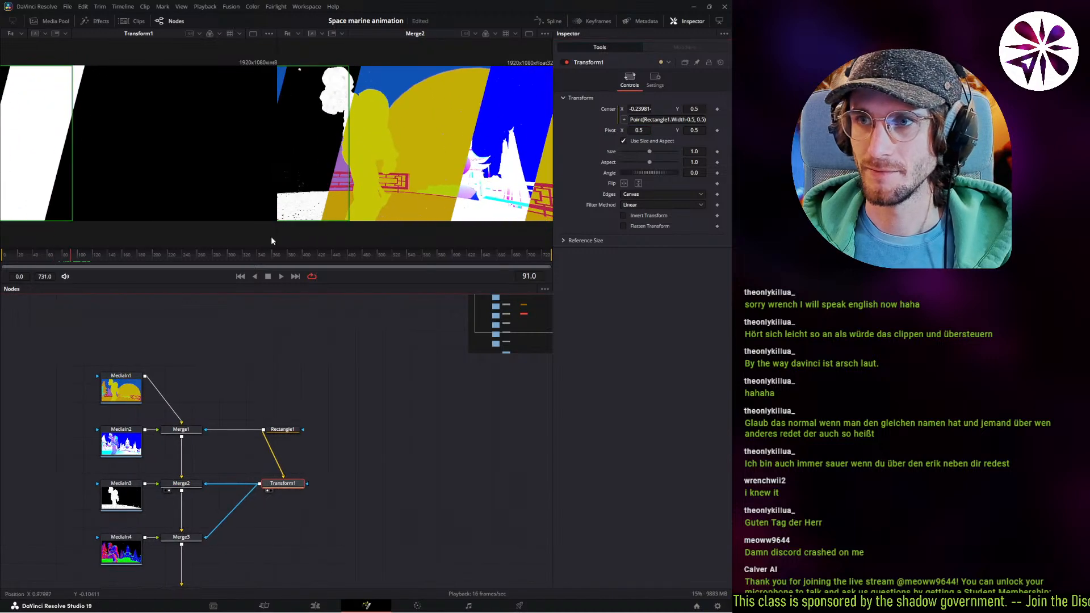
{"action": "left_click", "coordinate": [368, 396]}
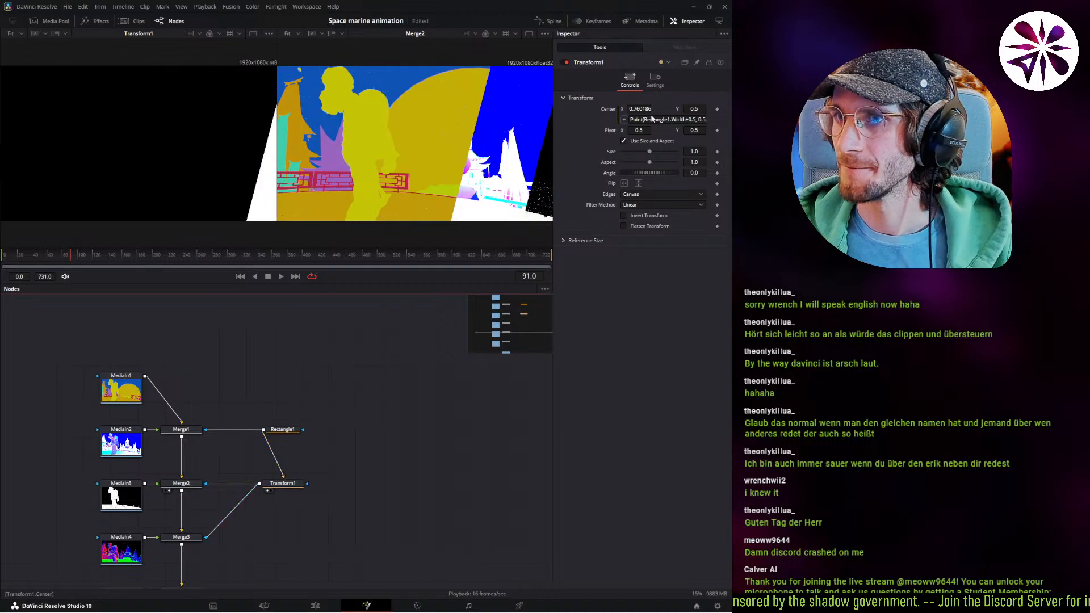
Set Transform1's Center expression to Point((Rectangle1.Width*-1)+0.5, 0.5) and check the offset mask at an earlier frame.
{"action": "left_click", "coordinate": [645, 120]}
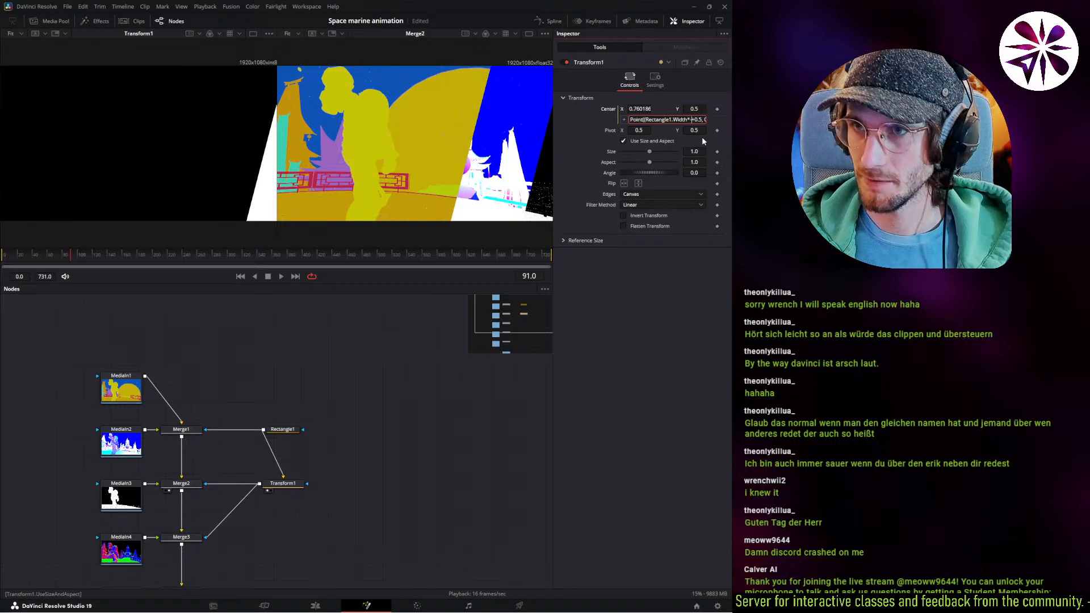
{"action": "type", "text": ")"}
{"action": "key", "text": "Tab"}
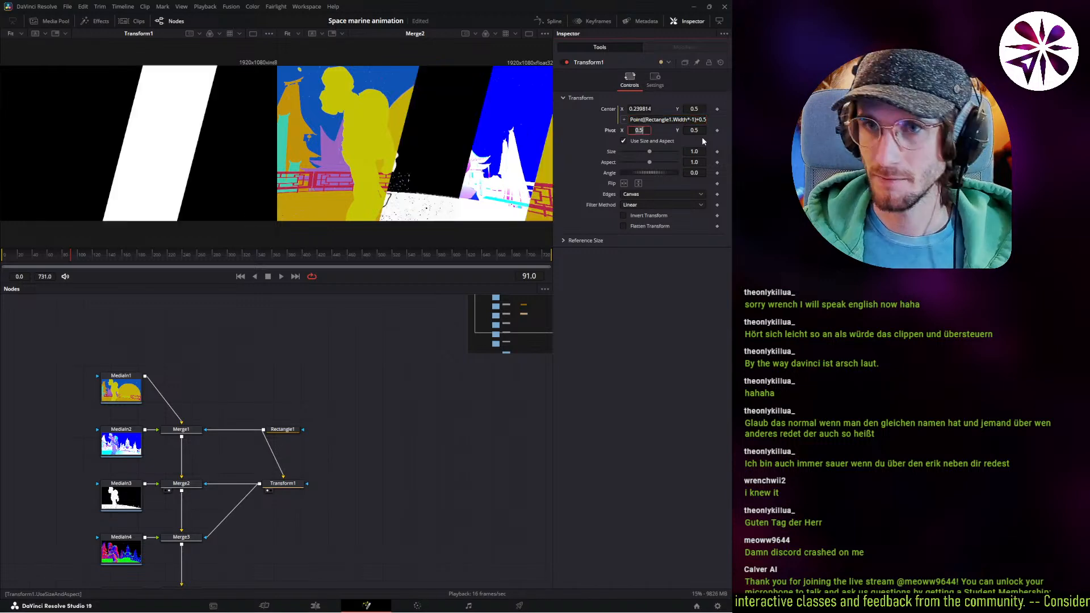
{"action": "mouse_move", "coordinate": [71, 254]}
{"action": "left_mouse_down"}
{"action": "mouse_move", "coordinate": [57, 255]}
{"action": "mouse_move", "coordinate": [63, 260]}
{"action": "left_mouse_up"}
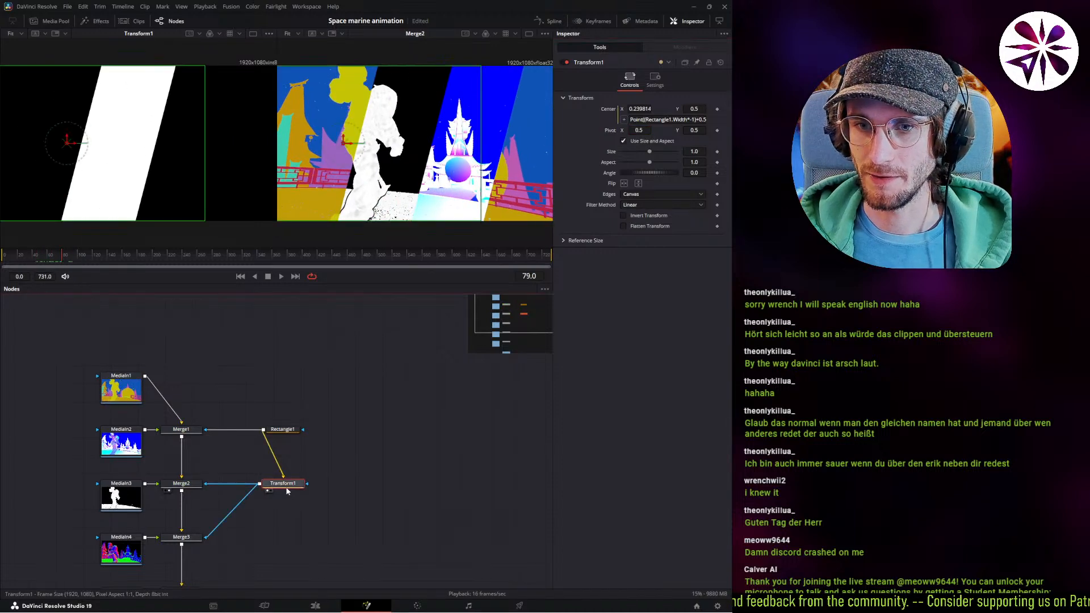
Paste a copy of Transform1 below it, chained into Merge3's effect mask, and show its output in the first viewer.
{"action": "left_click", "coordinate": [294, 430]}
{"action": "left_click", "coordinate": [284, 483]}
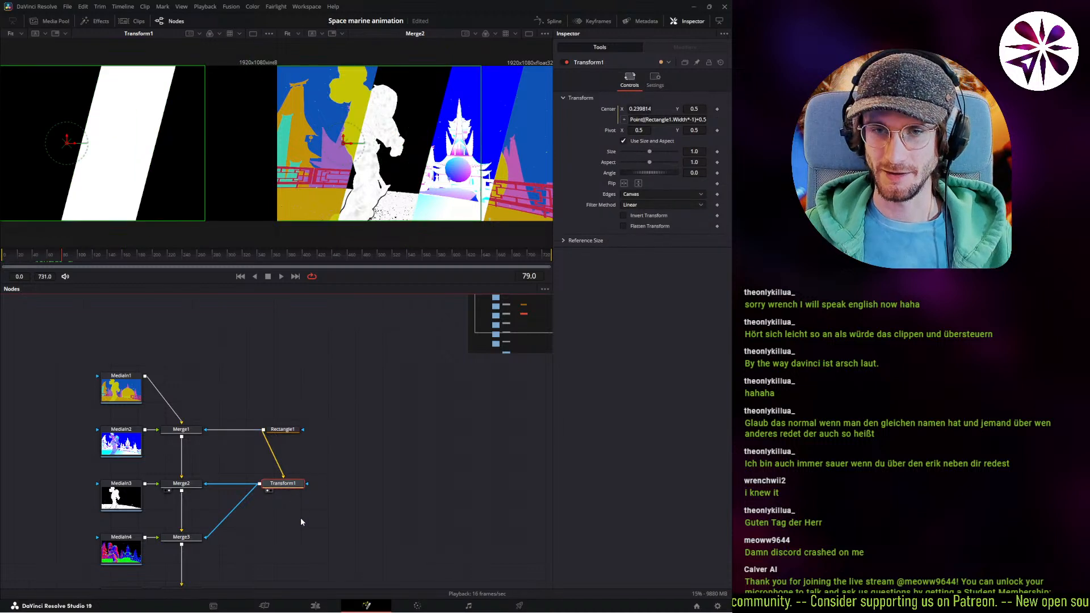
{"action": "key", "text": "ctrl+v"}
{"action": "left_click_drag", "start_coordinate": [295, 523], "coordinate": [284, 545]}
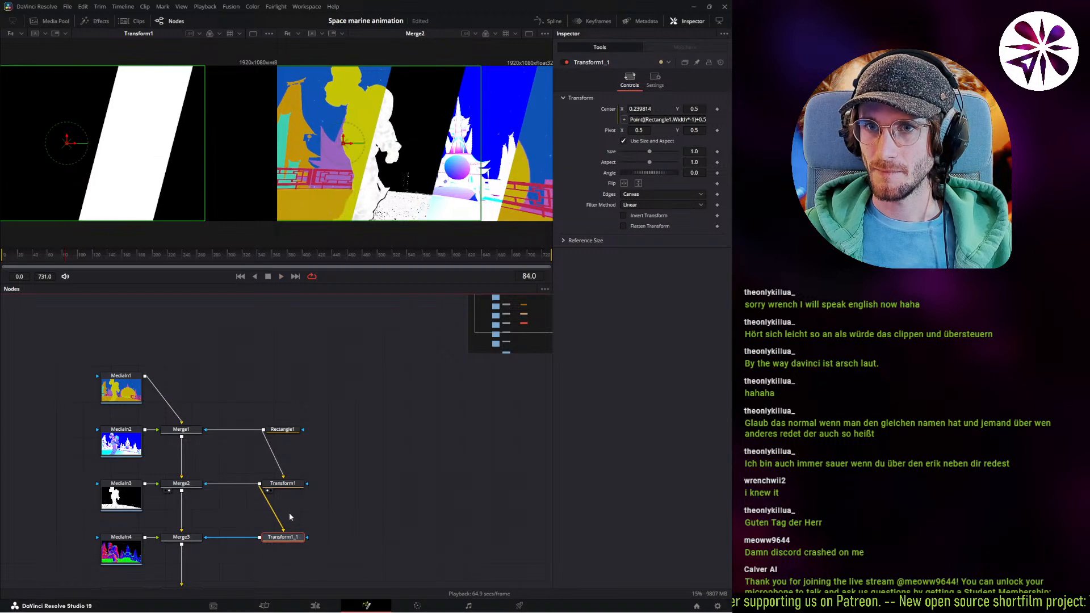
{"action": "key", "text": "1"}
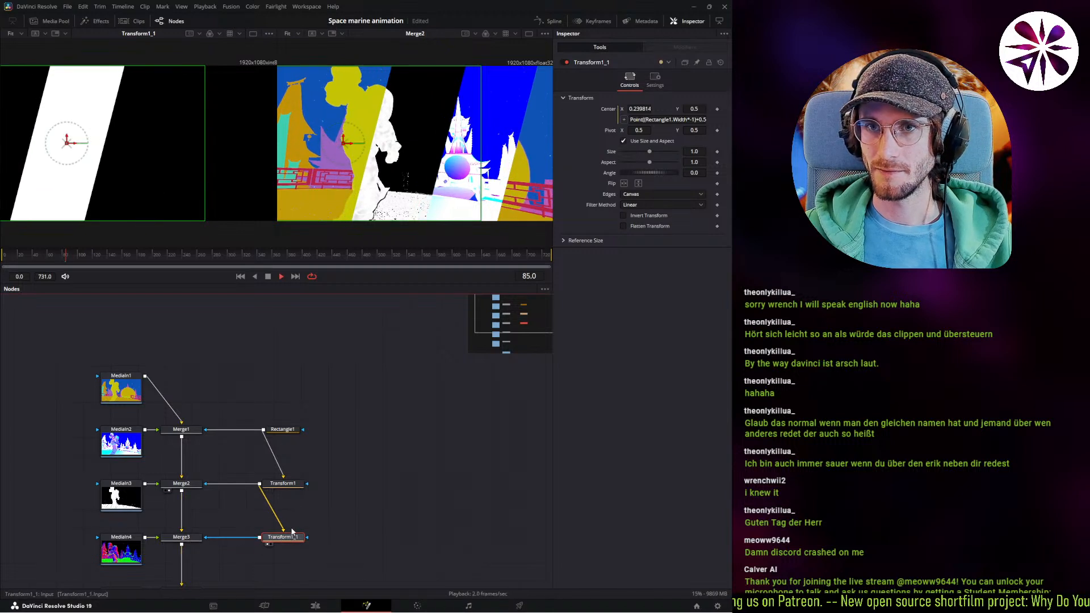
Show MediaOut1 in the second viewer.
{"action": "middle_click_drag", "start_coordinate": [258, 552], "coordinate": [242, 443]}
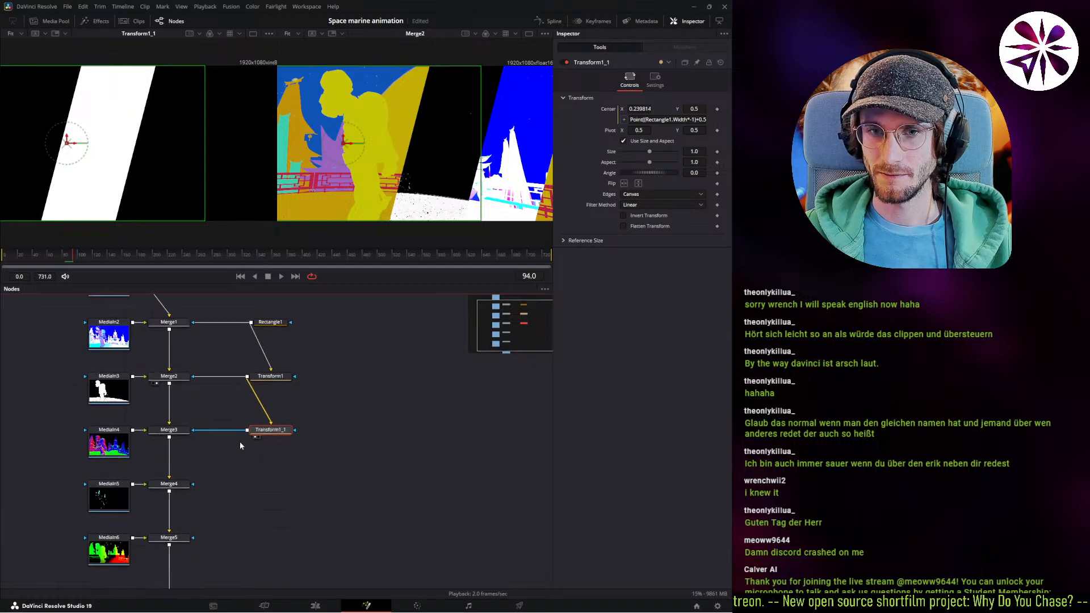
{"action": "middle_click_drag", "start_coordinate": [241, 512], "coordinate": [233, 410]}
{"action": "left_click", "coordinate": [170, 496]}
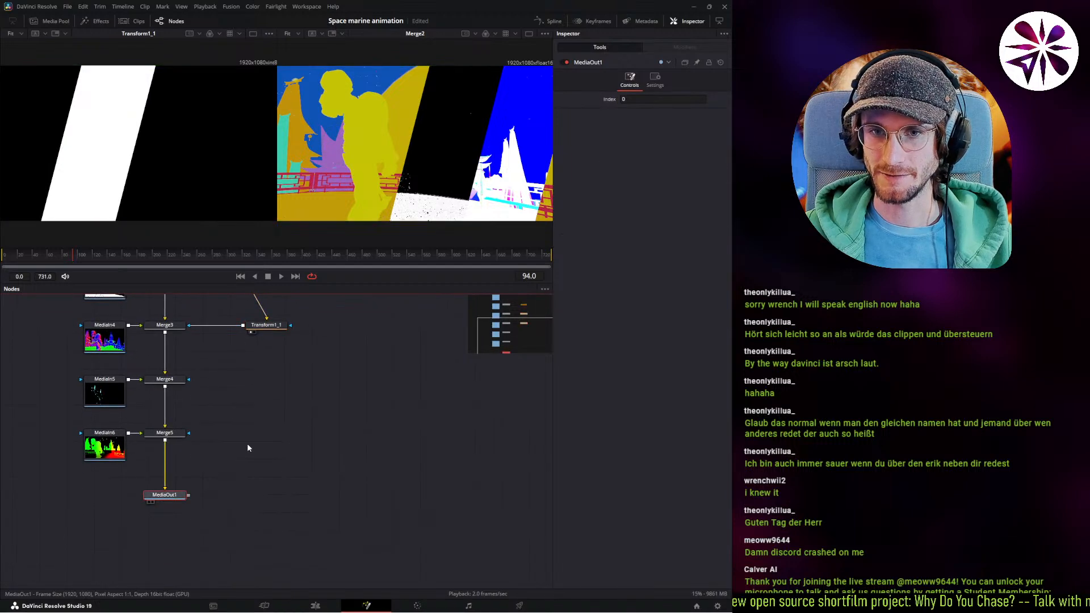
{"action": "key", "text": "2"}
Paste two more copies of the Transform, chained from Transform1_1, to feed the effect masks of Merge4 and Merge5.
{"action": "middle_click_drag", "start_coordinate": [267, 326], "coordinate": [270, 412]}
{"action": "left_click", "coordinate": [270, 412]}
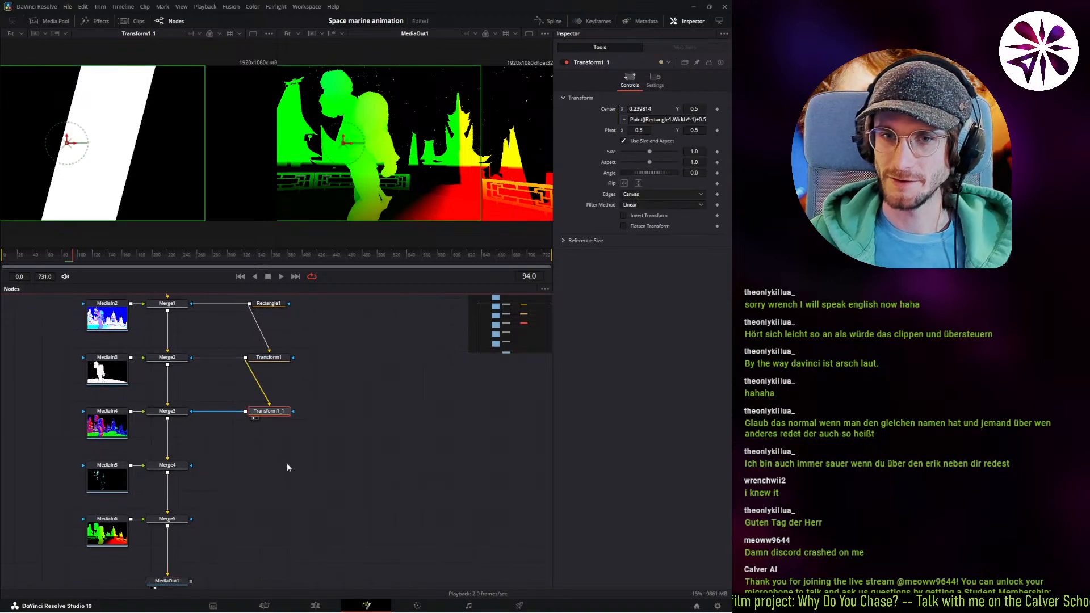
{"action": "key", "text": "ctrl+v"}
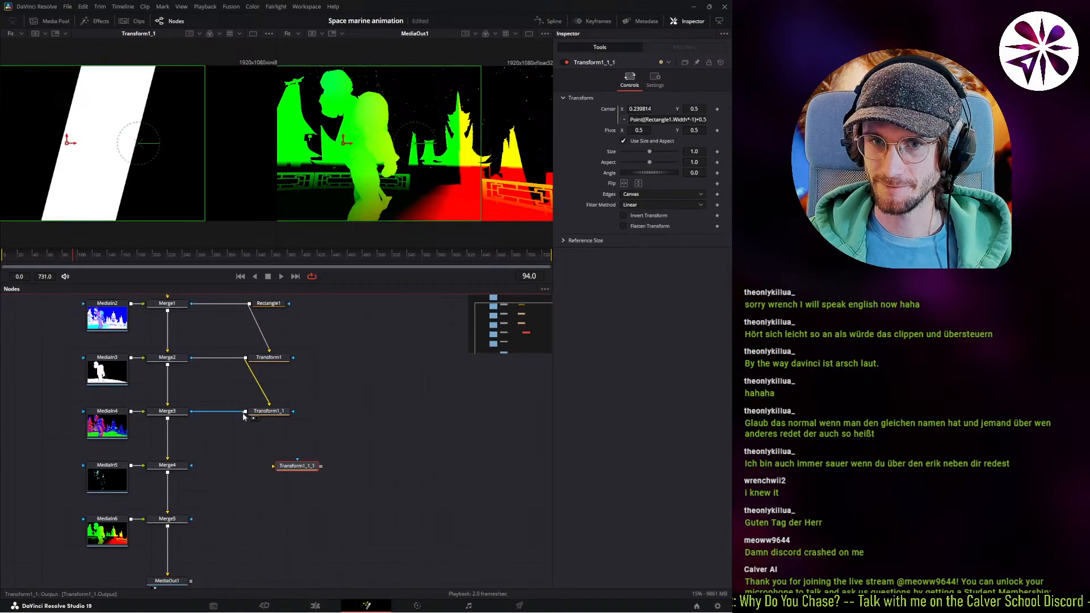
{"action": "left_click_drag", "start_coordinate": [244, 413], "coordinate": [192, 466]}
{"action": "left_click_drag", "start_coordinate": [304, 467], "coordinate": [278, 465]}
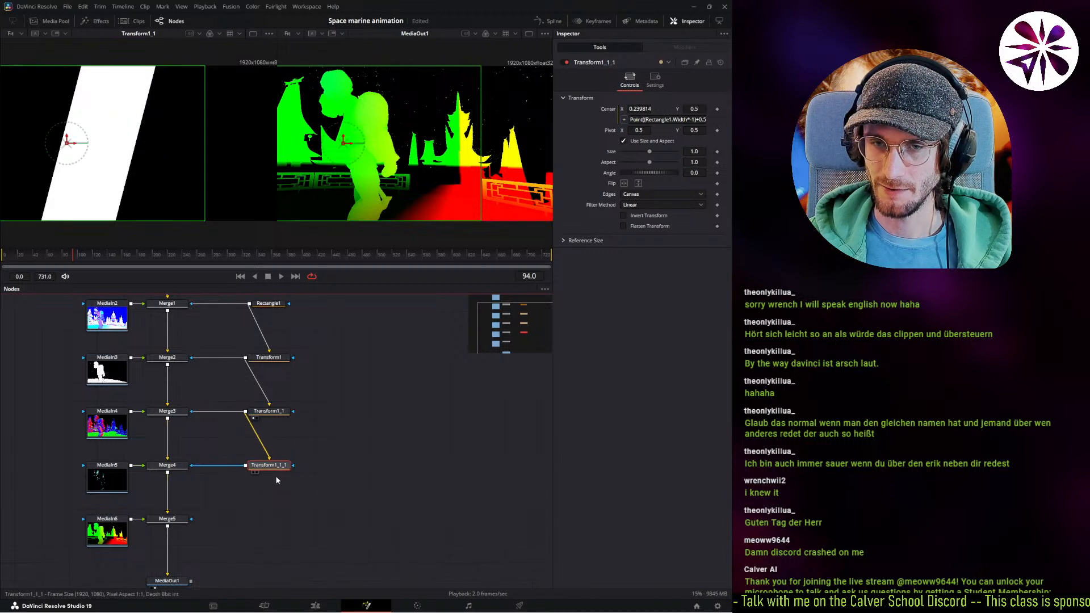
{"action": "key", "text": "ctrl+v"}
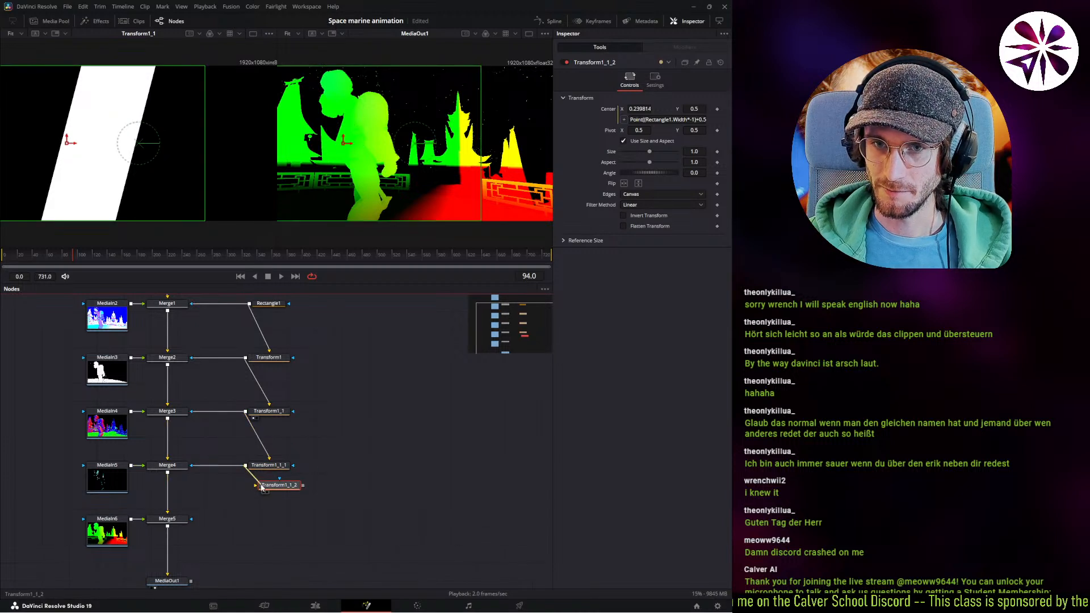
{"action": "left_click_drag", "start_coordinate": [303, 487], "coordinate": [273, 524]}
Play back the finished mask chain on MediaOut1 to check how the passes sweep across the frame.
{"action": "key", "text": "space"}
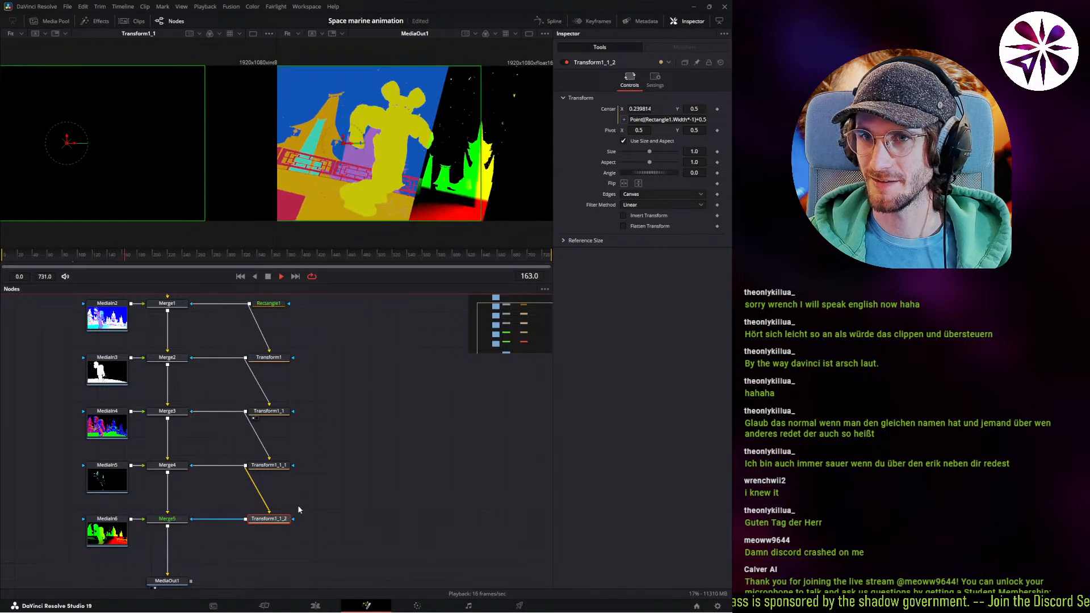
{"action": "key", "text": "space"}
{"action": "key", "text": "Home"}
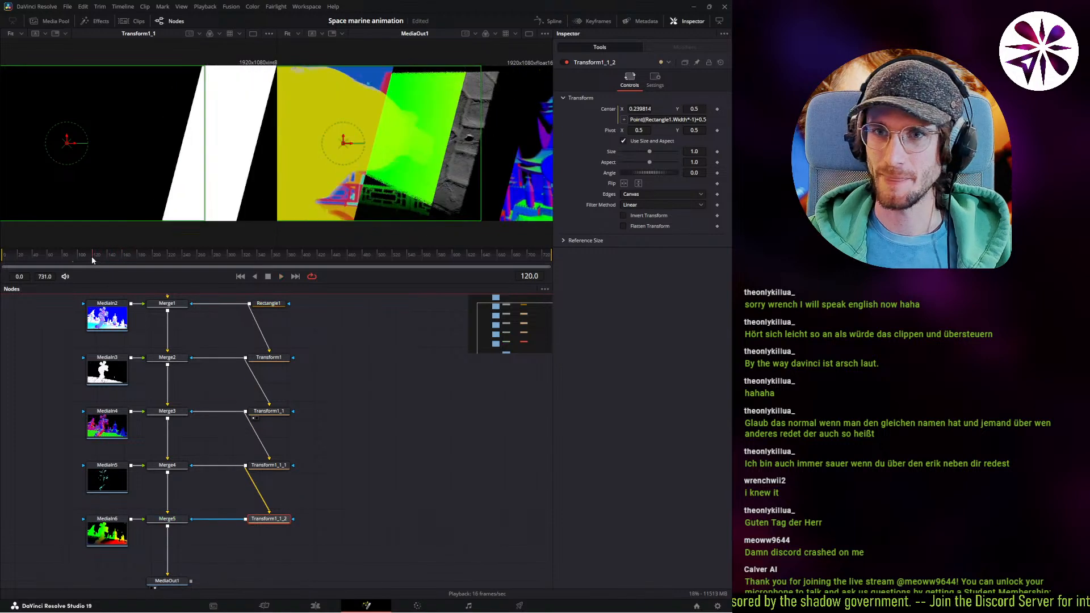
{"action": "key", "text": "space"}
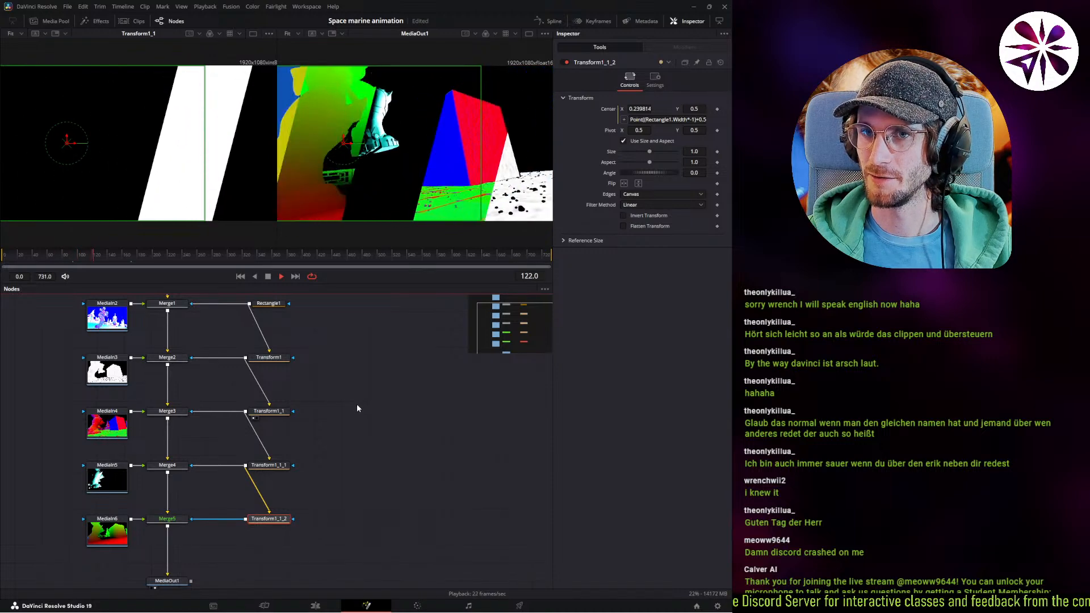
Widen Rectangle1 in stages to a Width of about 0.35, about 0.377 and wider, playing back the output after each change.
{"action": "scroll", "coordinate": [320, 369], "scroll_direction": "up", "scroll_amount": 2}
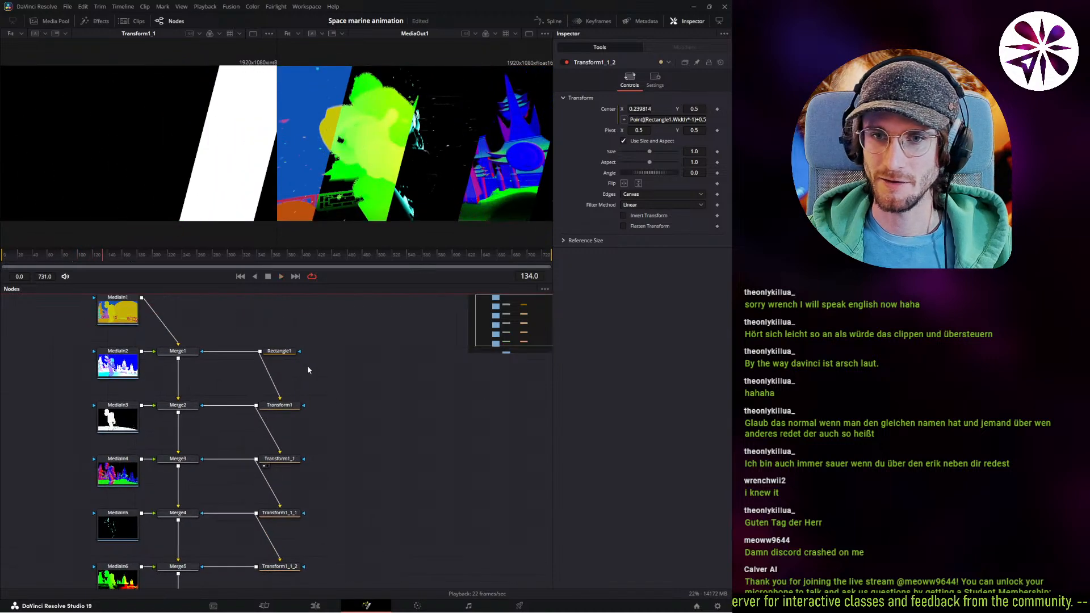
{"action": "left_click", "coordinate": [281, 353]}
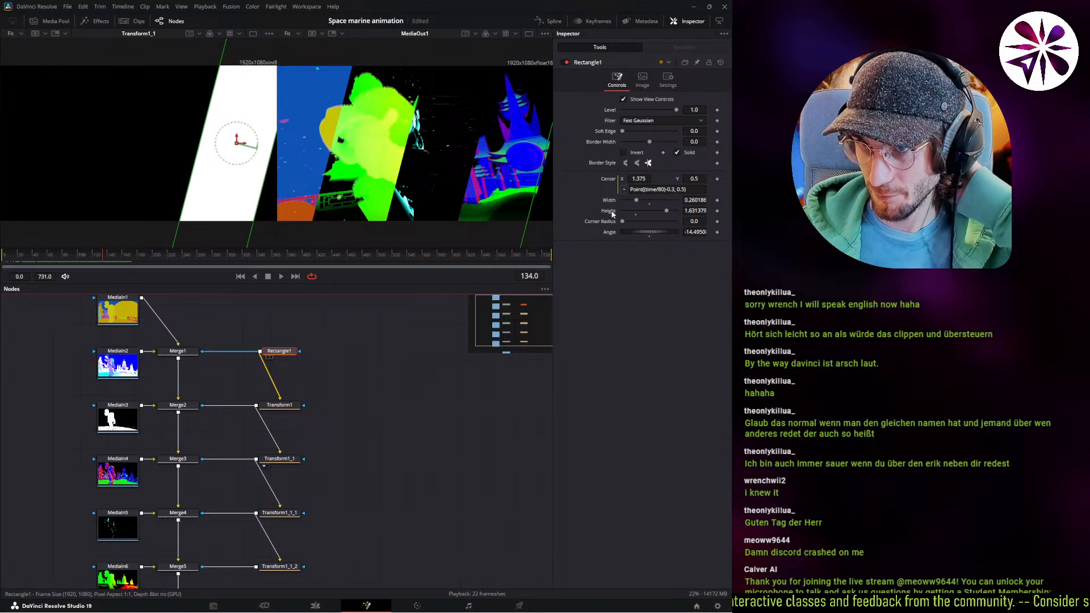
{"action": "left_click_drag", "start_coordinate": [686, 201], "coordinate": [737, 200]}
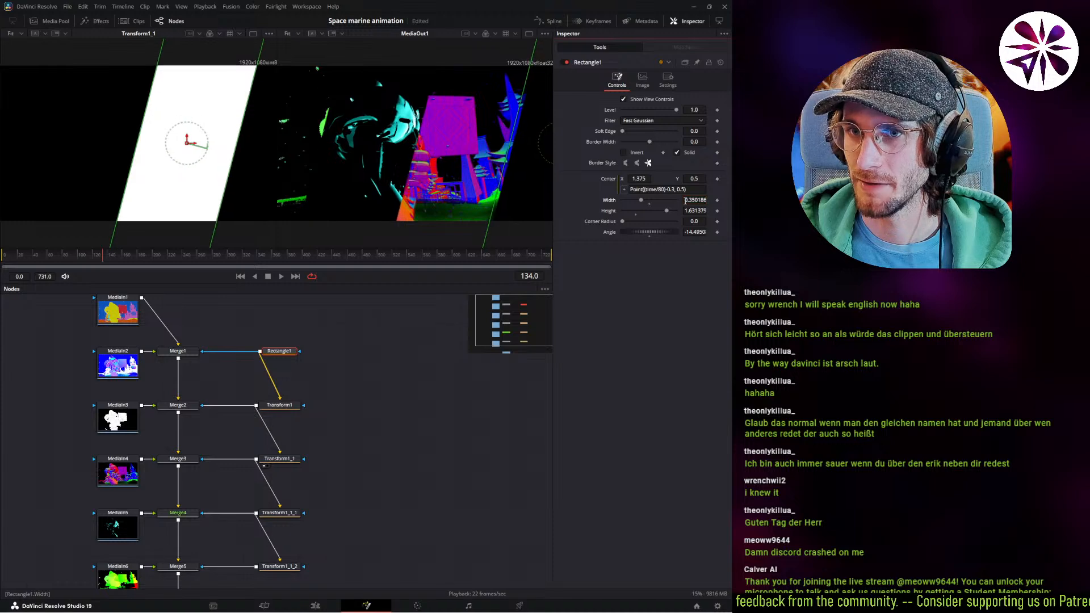
{"action": "key", "text": "space"}
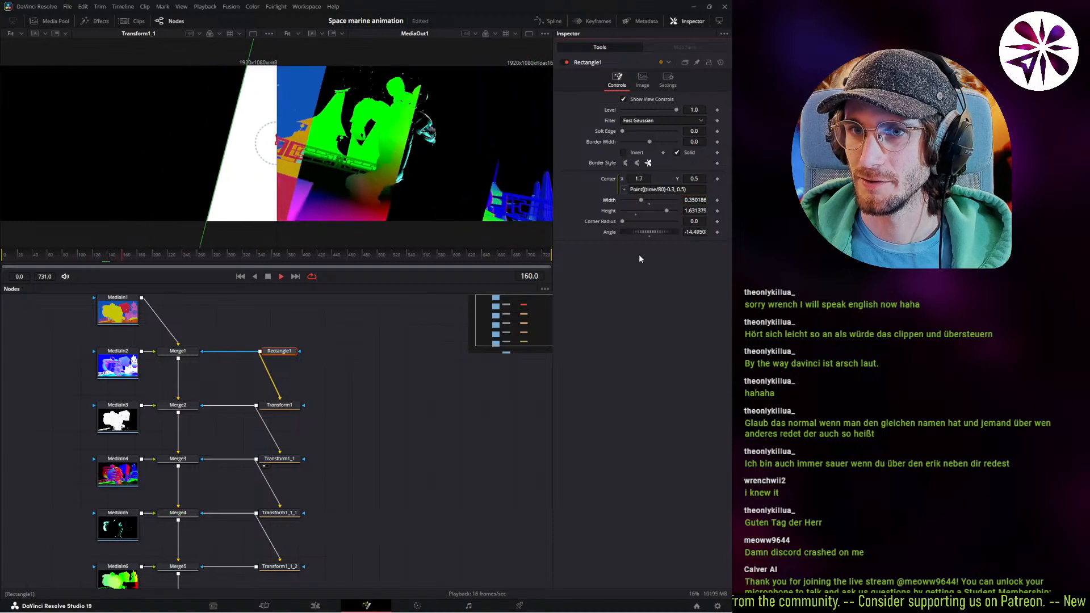
{"action": "key", "text": "space"}
{"action": "mouse_move", "coordinate": [689, 202]}
{"action": "left_mouse_down"}
{"action": "mouse_move", "coordinate": [719, 202]}
{"action": "mouse_move", "coordinate": [704, 201]}
{"action": "left_mouse_up"}
{"action": "key", "text": "space"}
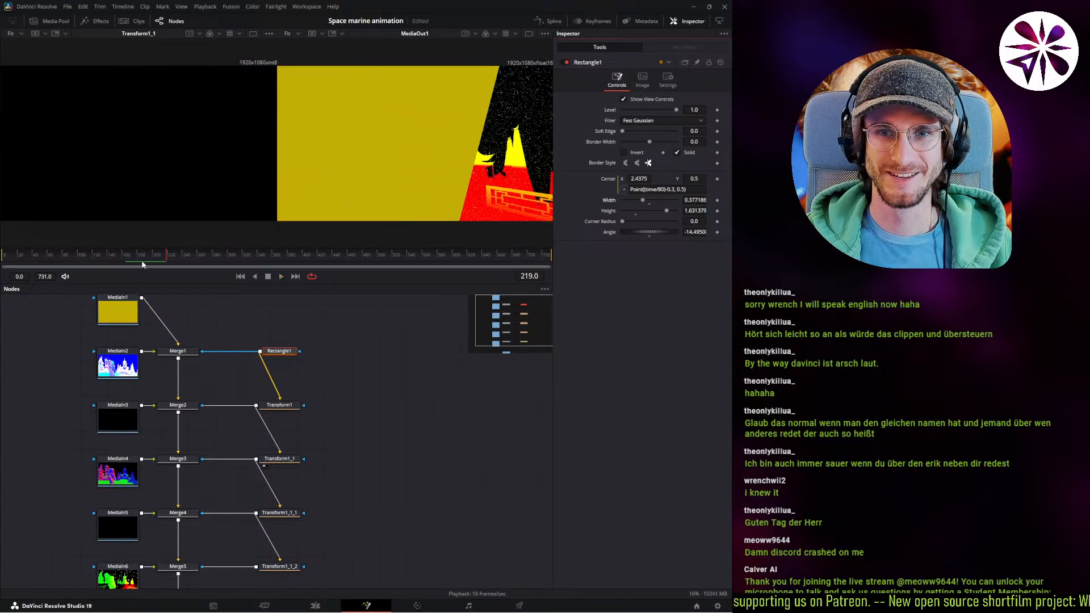
{"action": "left_click_drag", "start_coordinate": [144, 261], "coordinate": [3, 287]}
{"action": "key", "text": "space"}
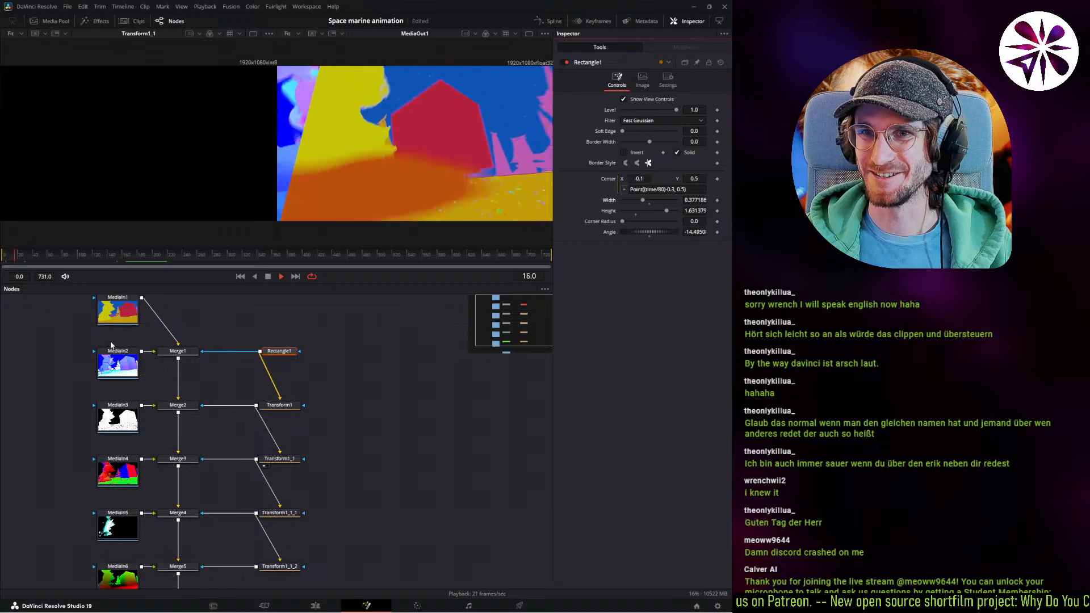
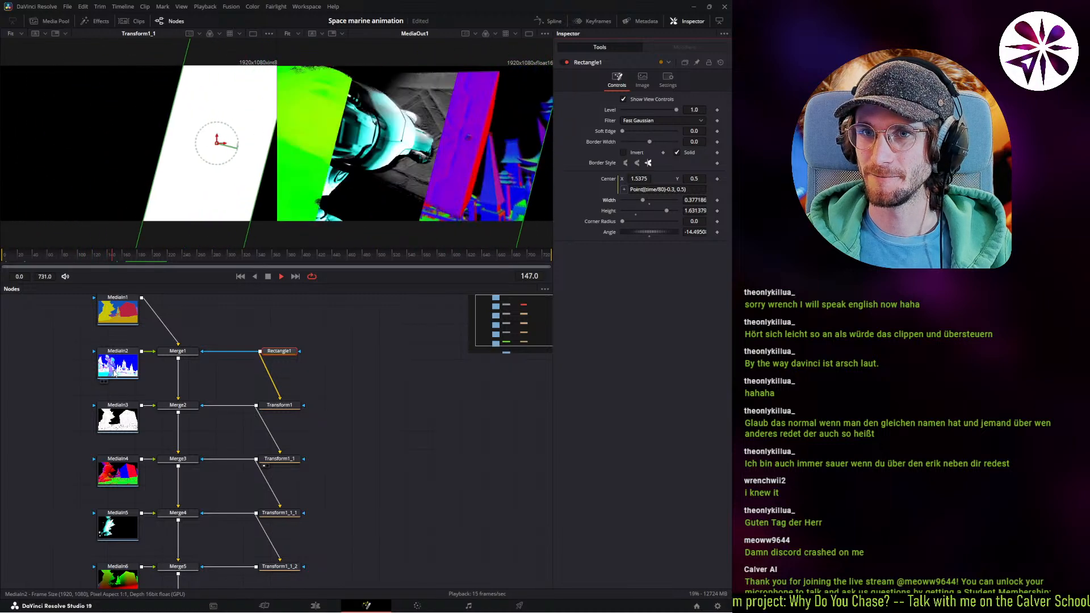
{"action": "key", "text": "space"}
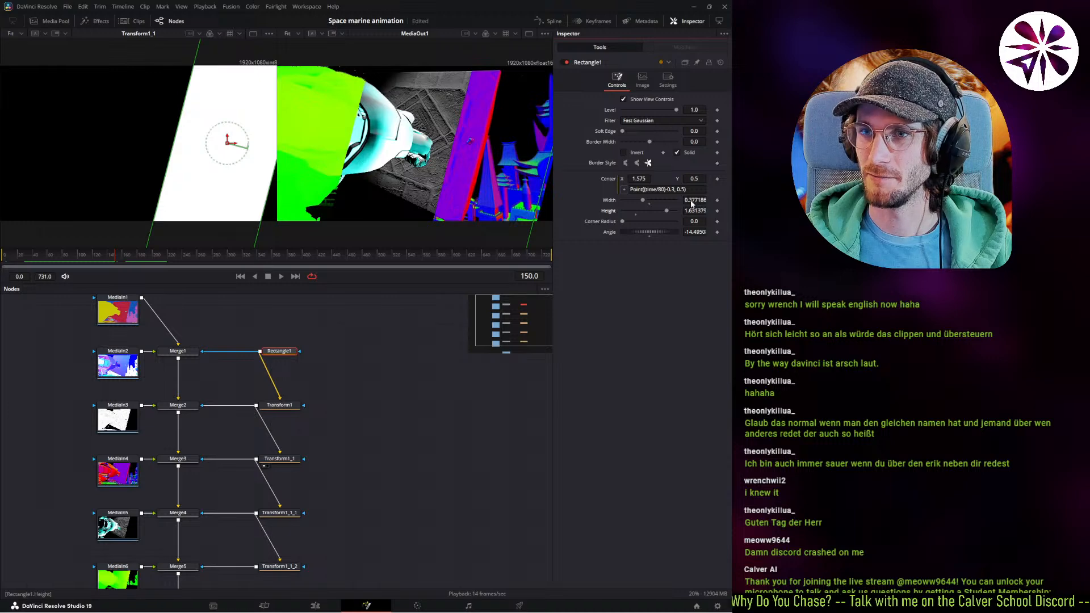
{"action": "left_click_drag", "start_coordinate": [693, 203], "coordinate": [738, 203]}
{"action": "key", "text": "space"}
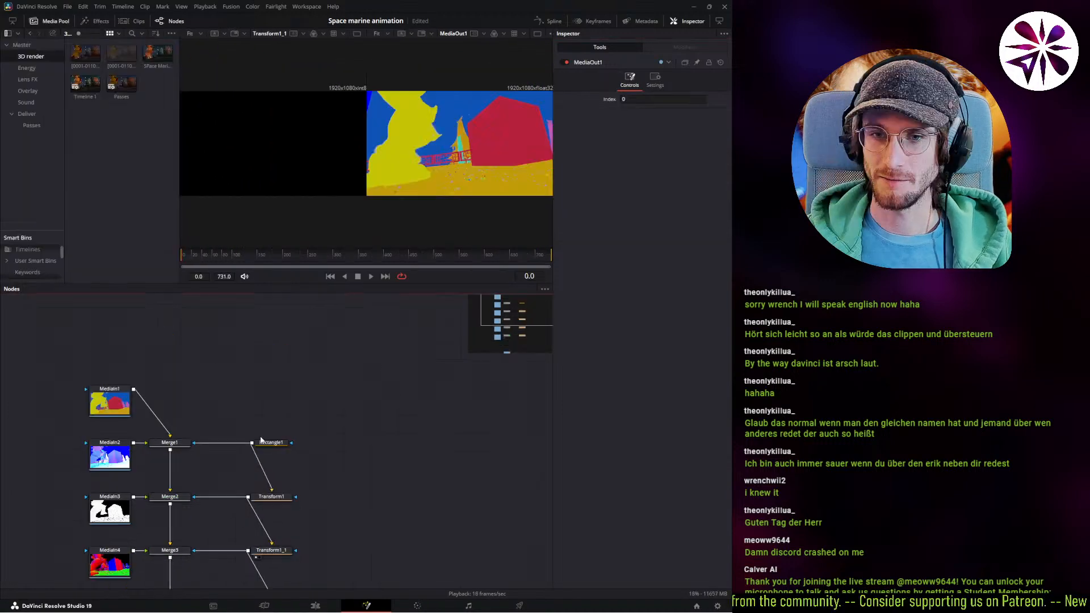
Move Rectangle1 above the mask chain and insert a copy of Merge1 between MediaIn1 and Merge1.
{"action": "left_click_drag", "start_coordinate": [267, 480], "coordinate": [271, 365]}
{"action": "left_click", "coordinate": [175, 445]}
{"action": "key", "text": "ctrl+c"}
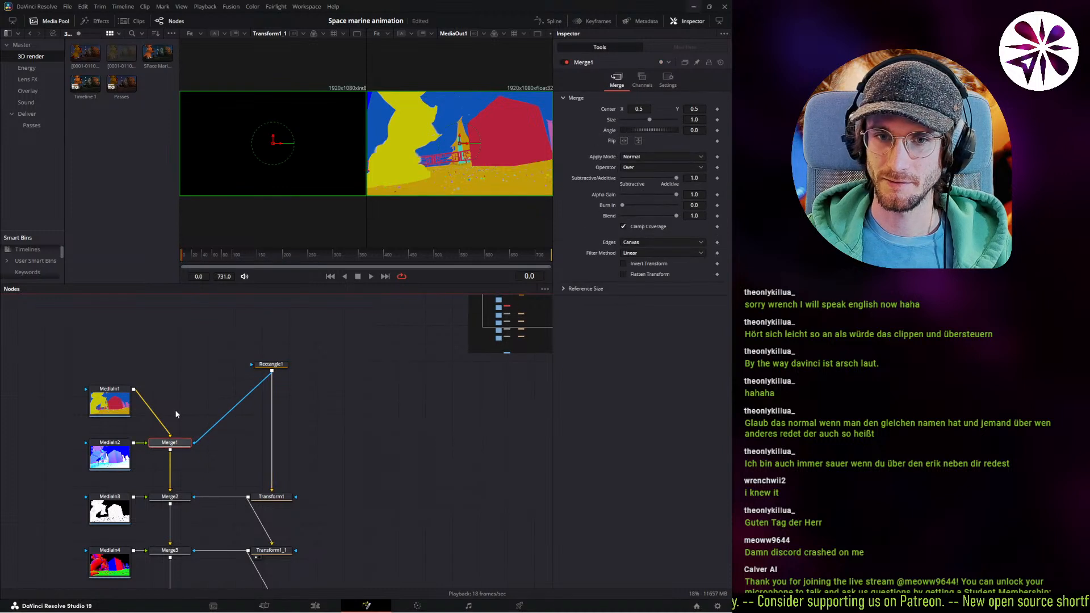
{"action": "left_click", "coordinate": [116, 400]}
{"action": "key", "text": "ctrl+v"}
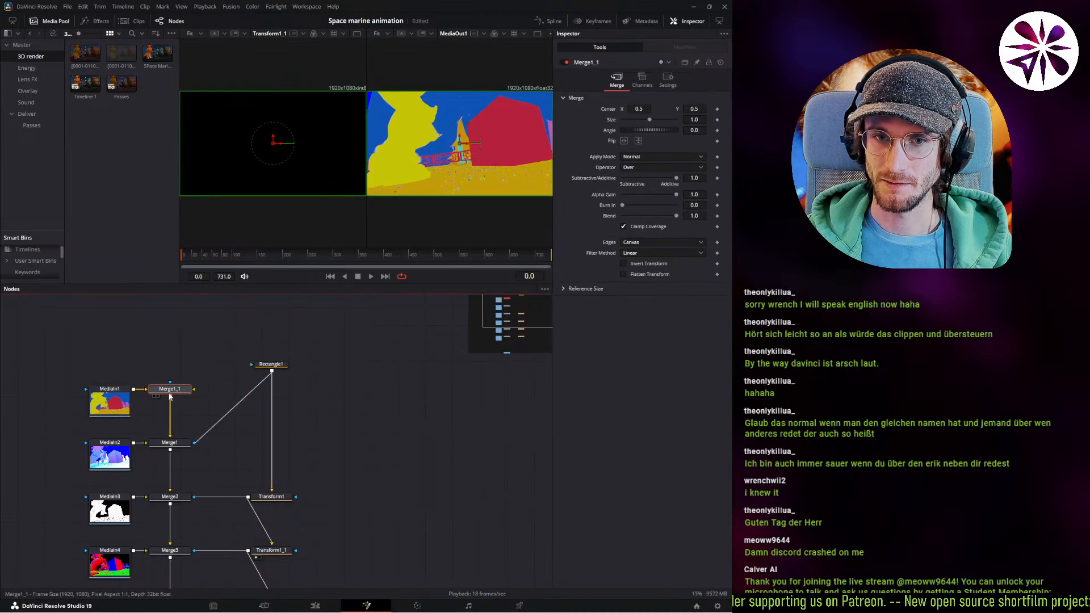
Add the first [0001-0110].jpg sequence from the 3D render bin as Merge1_1's background and move Rectangle1 farther up.
{"action": "left_click_drag", "start_coordinate": [280, 371], "coordinate": [281, 359]}
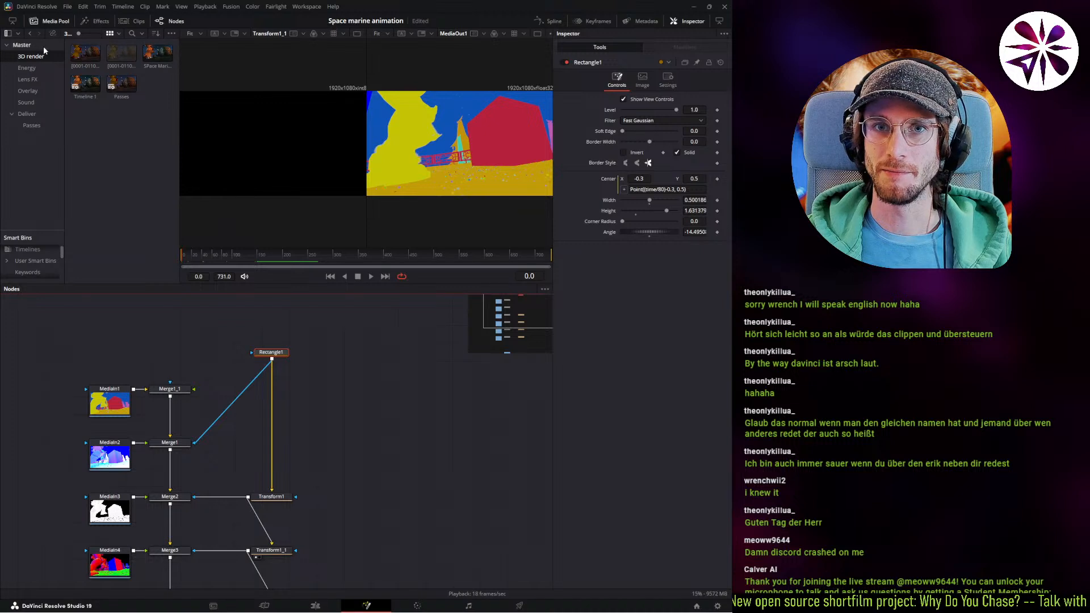
{"action": "left_click_drag", "start_coordinate": [85, 53], "coordinate": [170, 383]}
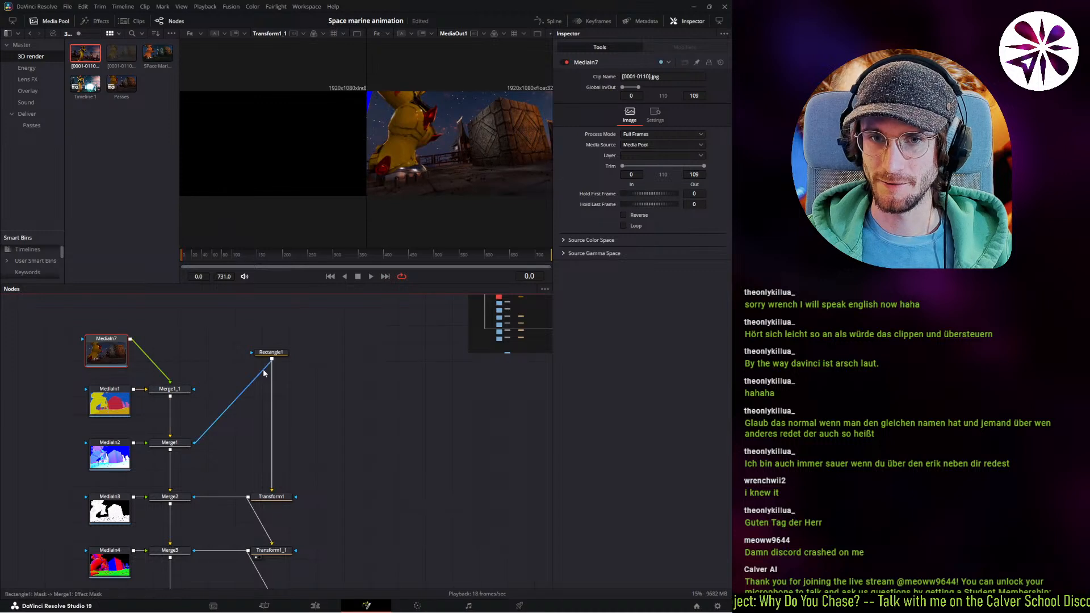
{"action": "left_click_drag", "start_coordinate": [269, 352], "coordinate": [269, 336]}
{"action": "left_click", "coordinate": [270, 336]}
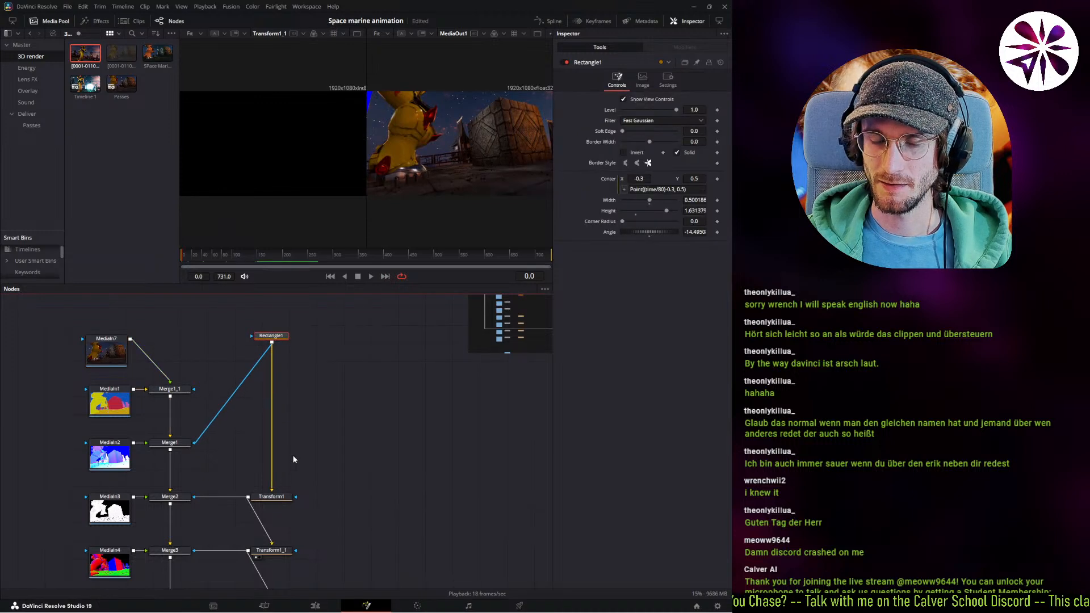
Insert a copy of Transform1 between Rectangle1 and Transform1 to mask Merge1, connect Rectangle1 to Merge1_1's effect mask, and align both nodes with their merges.
{"action": "left_click", "coordinate": [280, 496]}
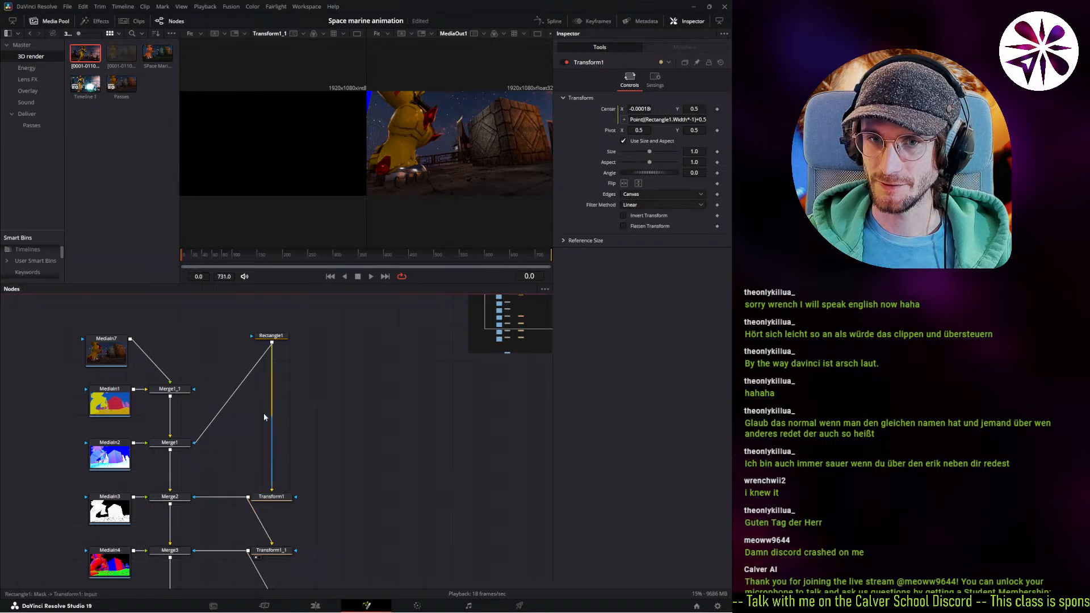
{"action": "key", "text": "ctrl+c"}
{"action": "key", "text": "ctrl+v"}
{"action": "left_click_drag", "start_coordinate": [251, 404], "coordinate": [196, 444]}
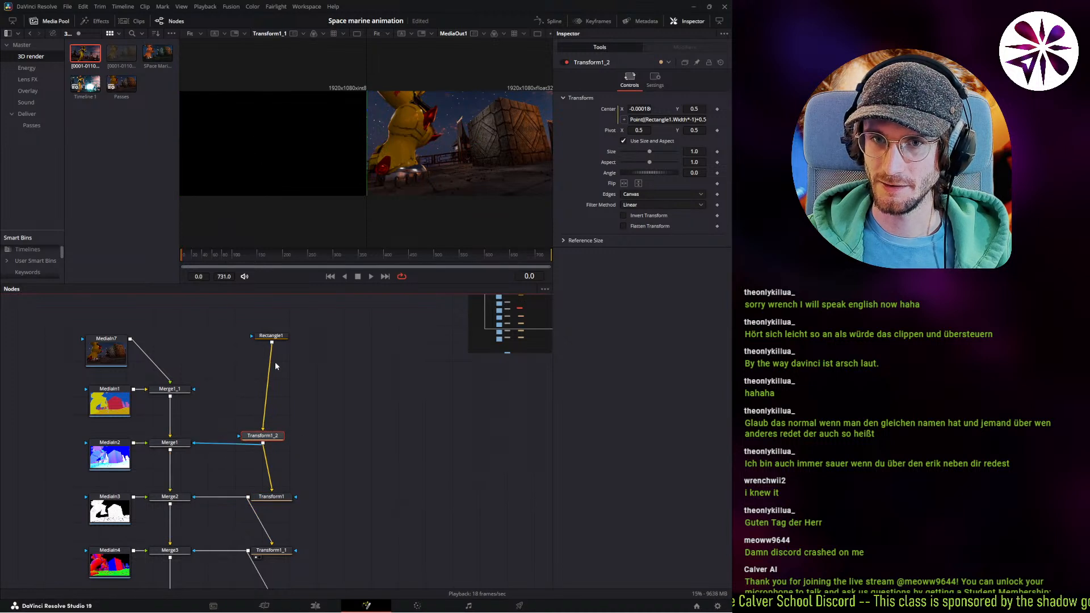
{"action": "left_click_drag", "start_coordinate": [271, 342], "coordinate": [194, 389]}
{"action": "left_click_drag", "start_coordinate": [258, 437], "coordinate": [267, 444]}
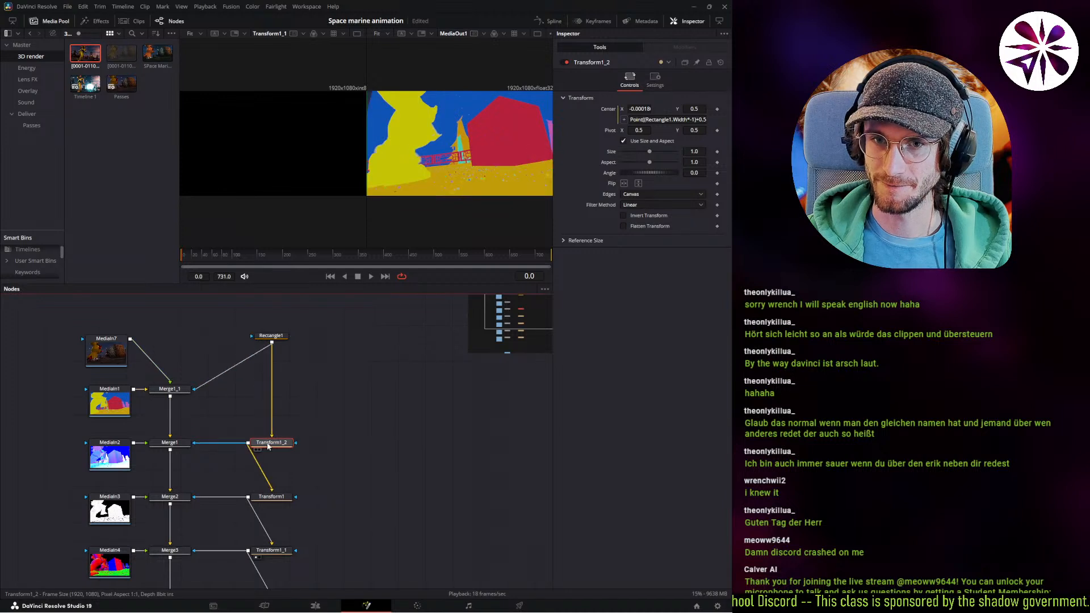
{"action": "left_click_drag", "start_coordinate": [271, 380], "coordinate": [271, 391]}
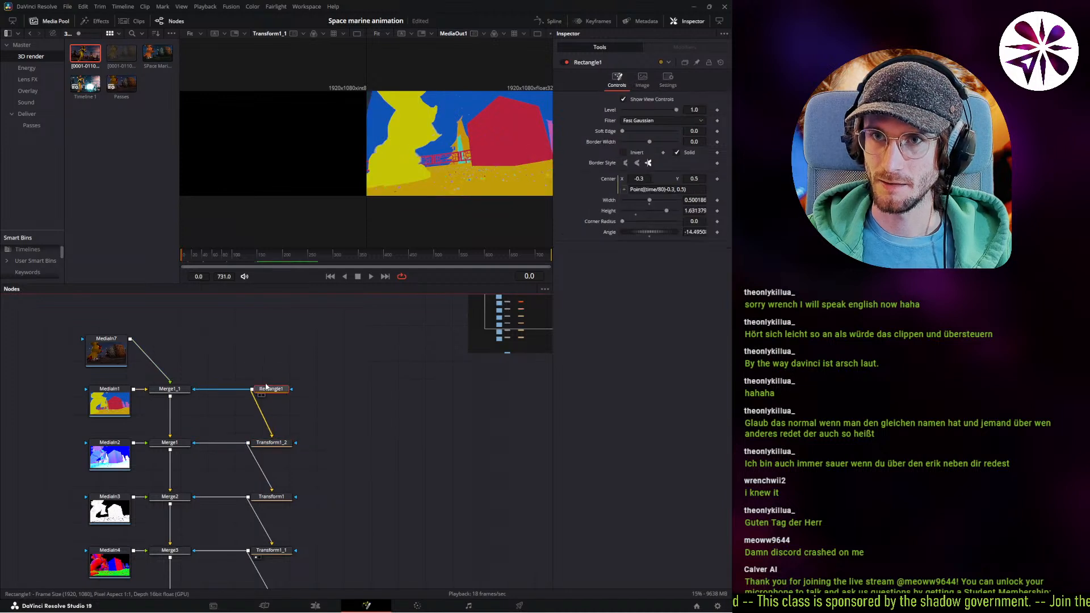
Play back the output from the start, enable Loop on MediaIn7, and check the pass transition around frame 63.
{"action": "left_click_drag", "start_coordinate": [219, 256], "coordinate": [183, 256]}
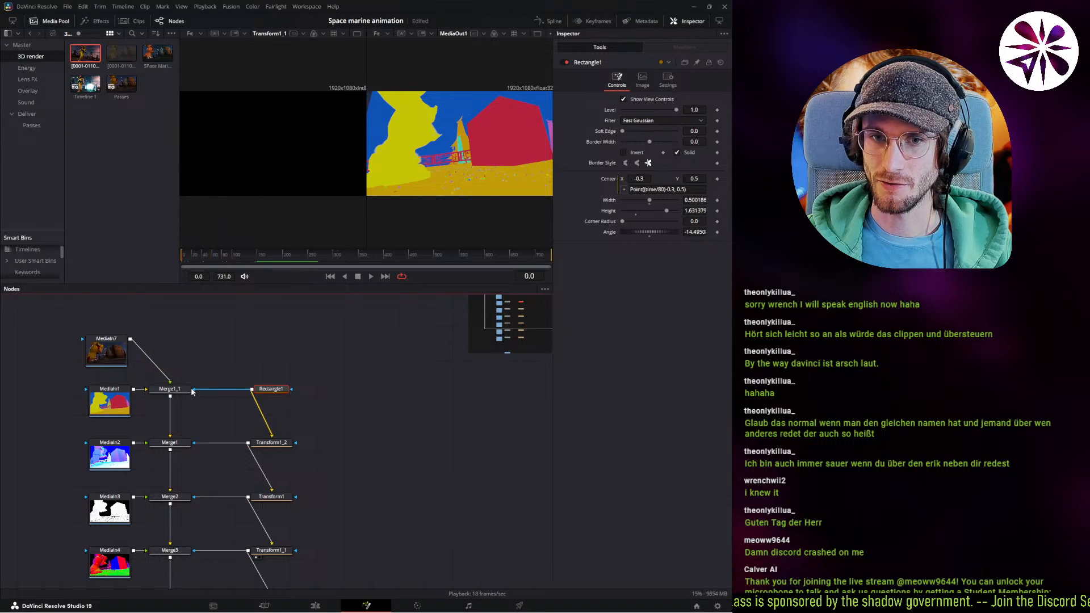
{"action": "left_click", "coordinate": [182, 390]}
{"action": "key", "text": "space"}
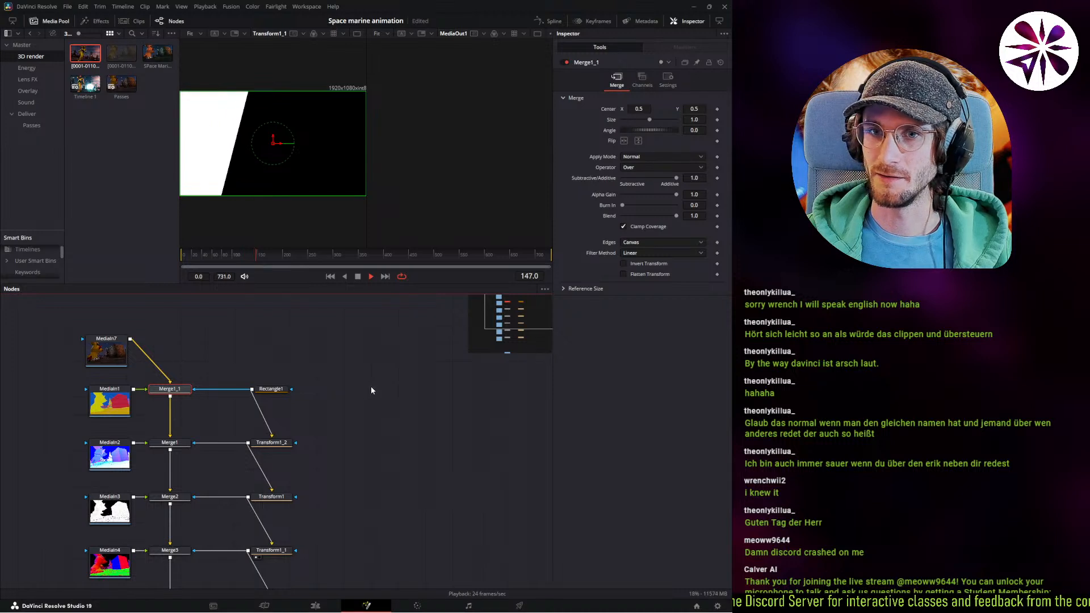
{"action": "key", "text": "space"}
{"action": "left_click", "coordinate": [110, 358]}
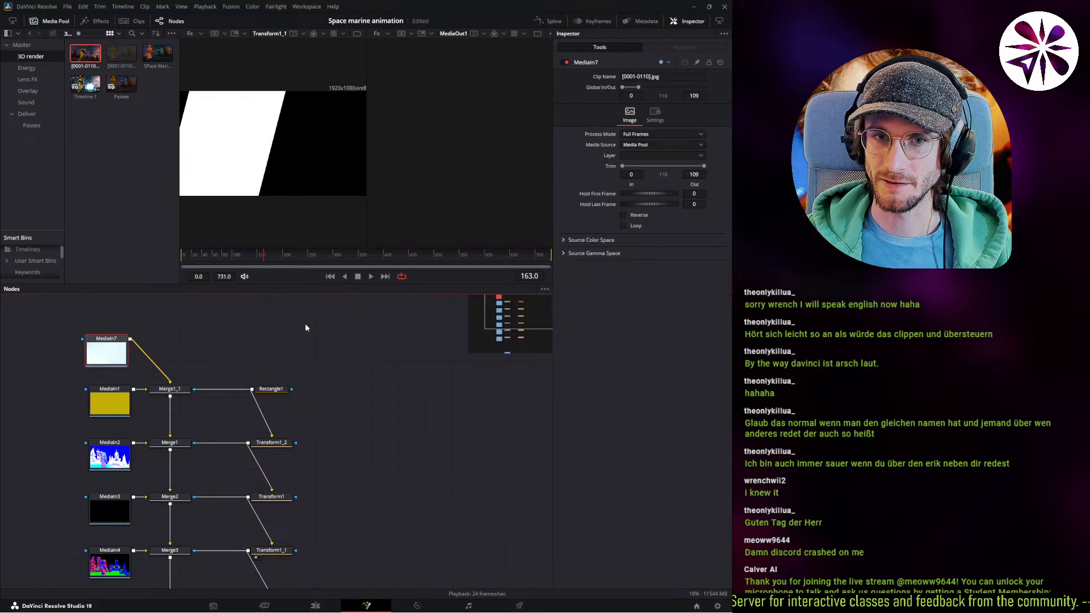
{"action": "left_click", "coordinate": [624, 226]}
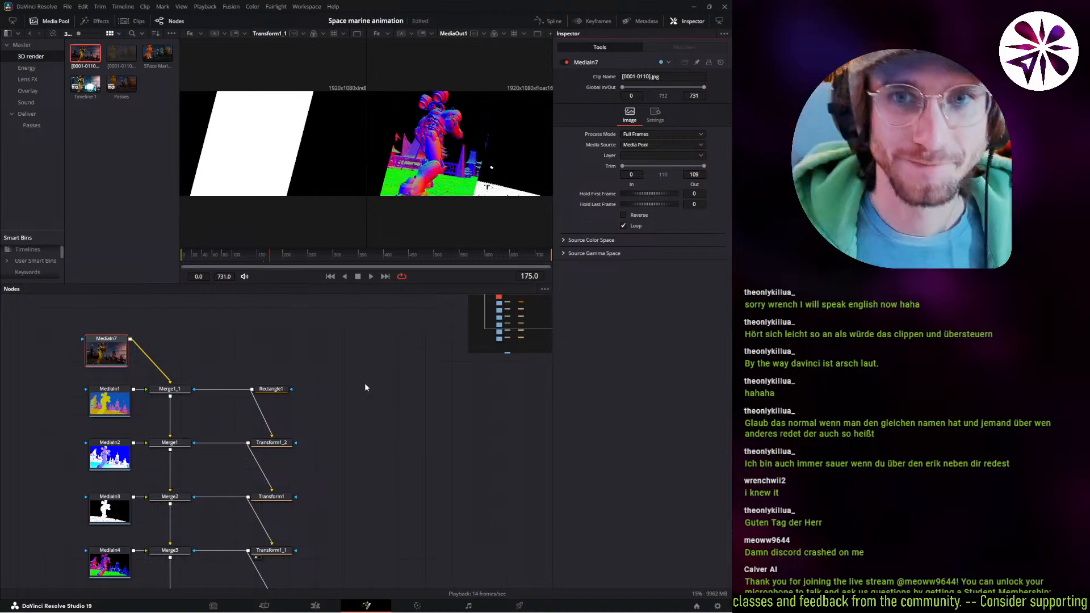
{"action": "scroll", "coordinate": [238, 384], "scroll_direction": "down", "scroll_amount": 2}
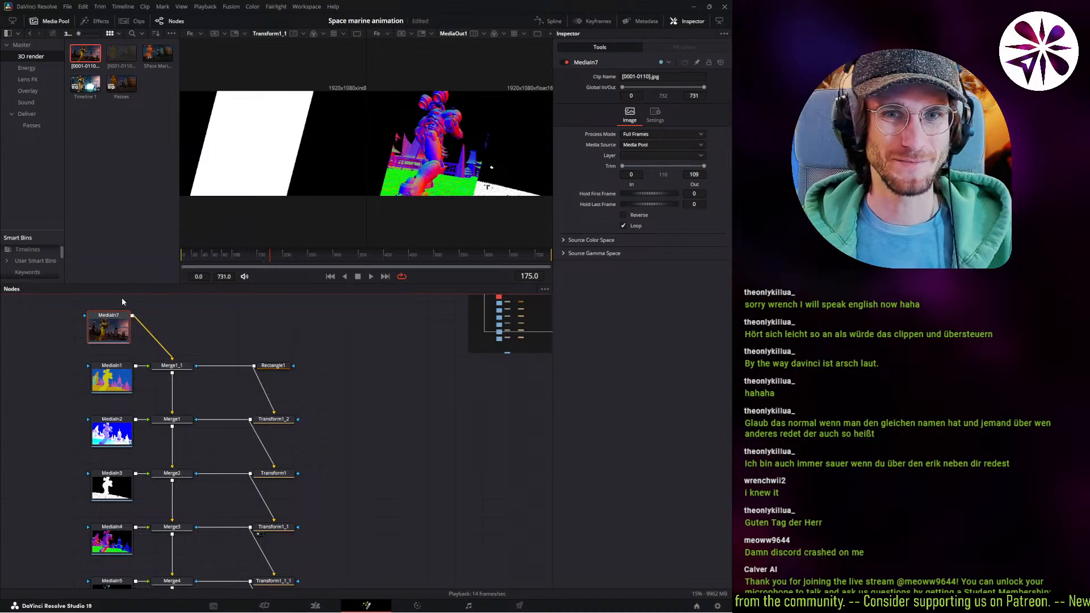
{"action": "left_click", "coordinate": [215, 255]}
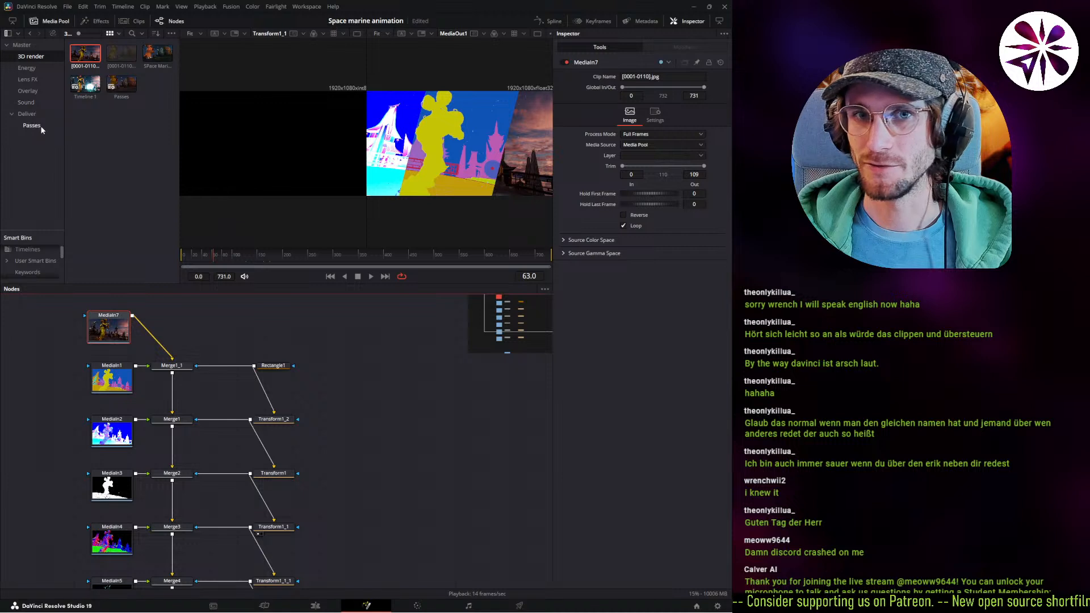
Look through the Lens FX, Energy, 3D render, Deliver and Passes bins for the finished Space Marine render.
{"action": "left_click", "coordinate": [40, 82]}
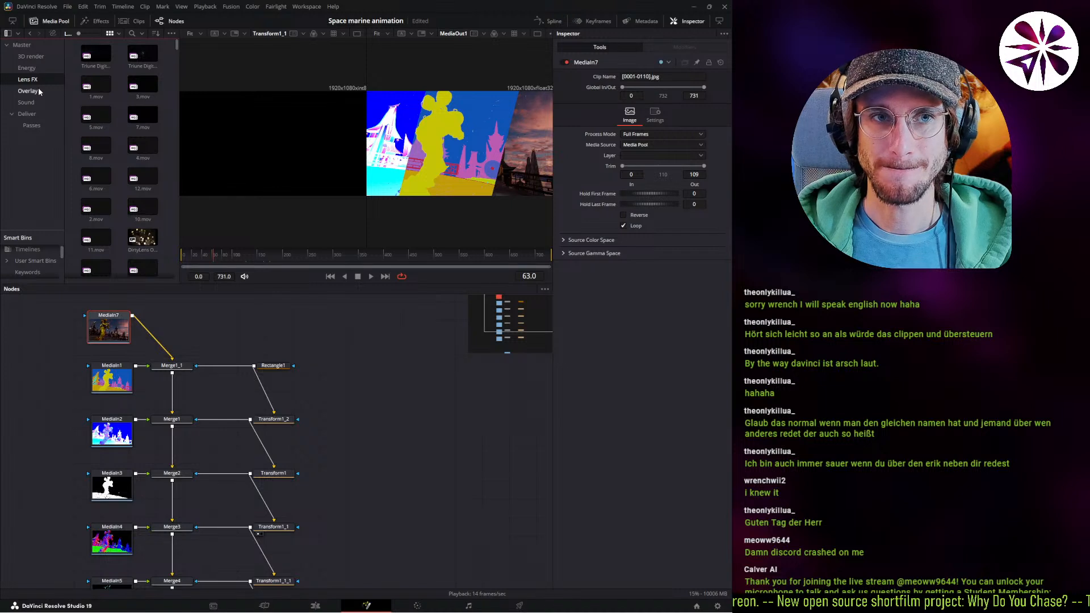
{"action": "left_click", "coordinate": [39, 57]}
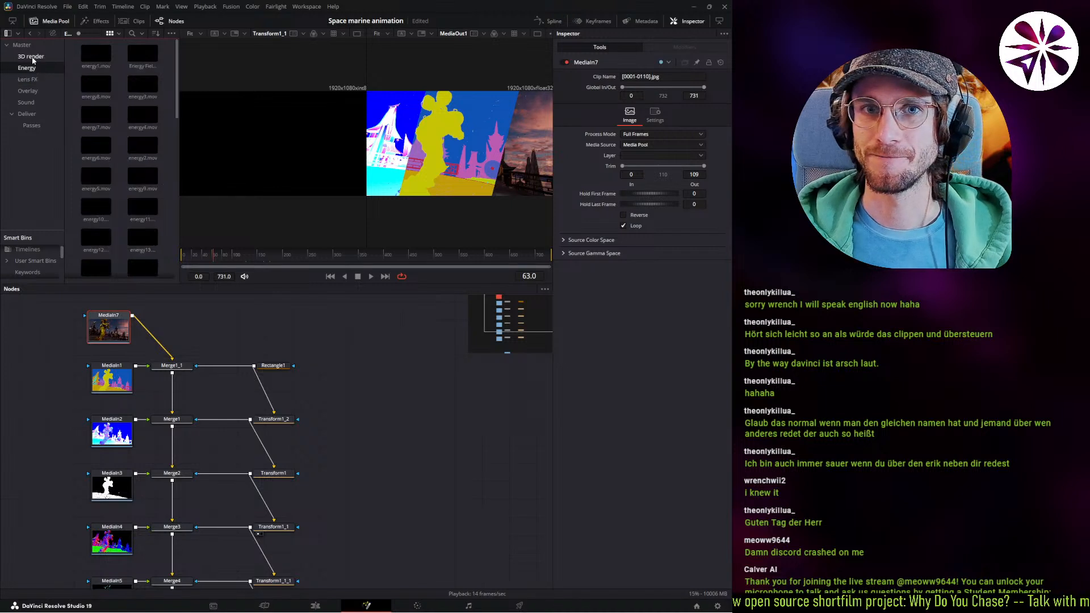
{"action": "left_click", "coordinate": [38, 115]}
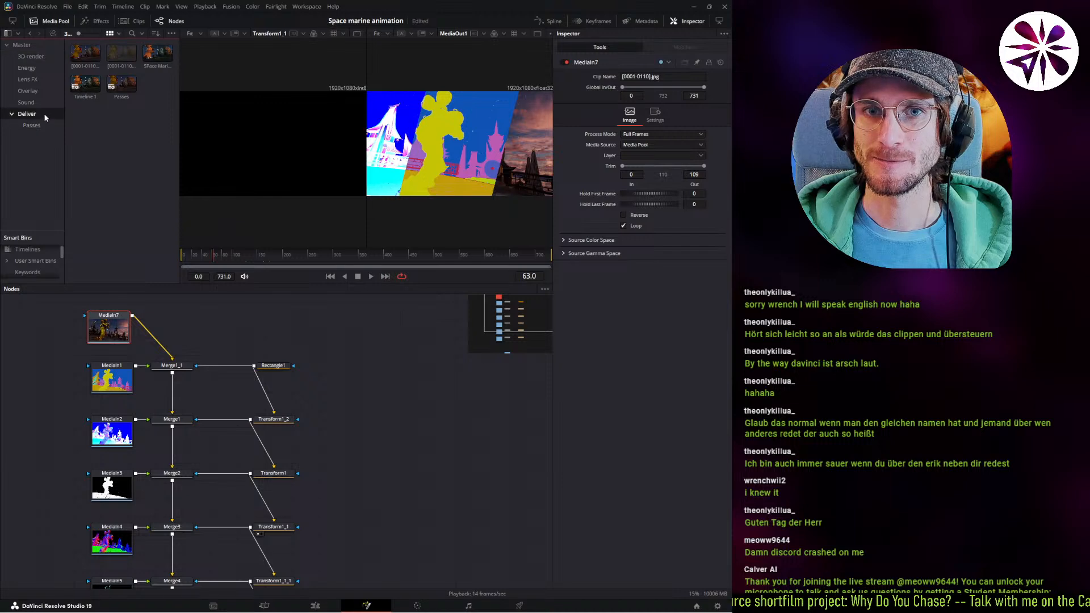
{"action": "left_click", "coordinate": [47, 125]}
{"action": "left_click", "coordinate": [46, 115]}
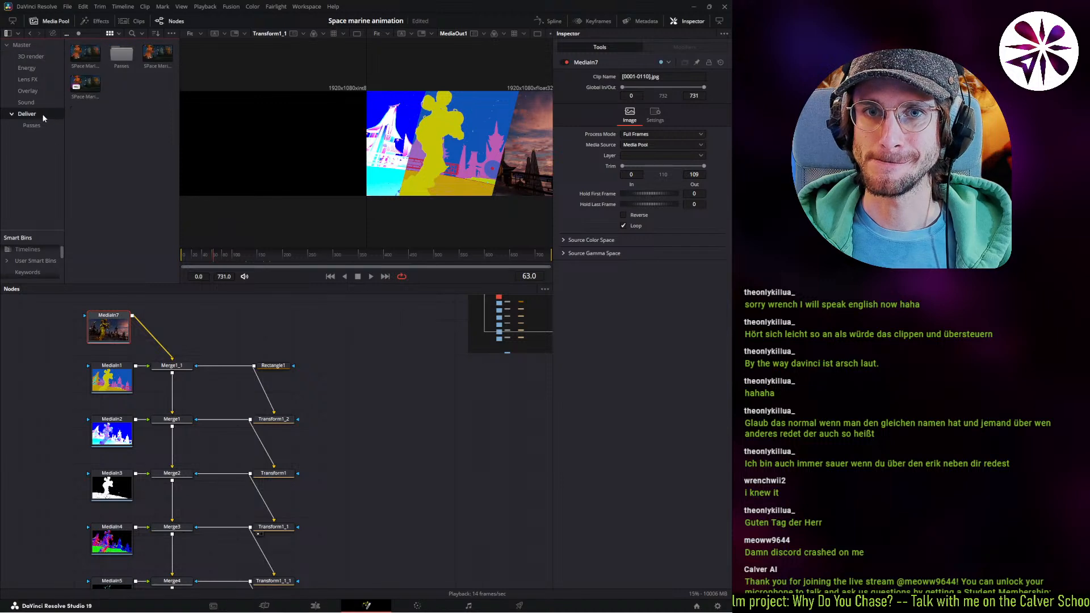
{"action": "left_click", "coordinate": [39, 126]}
{"action": "scroll", "coordinate": [250, 349], "scroll_direction": "down", "scroll_amount": 3}
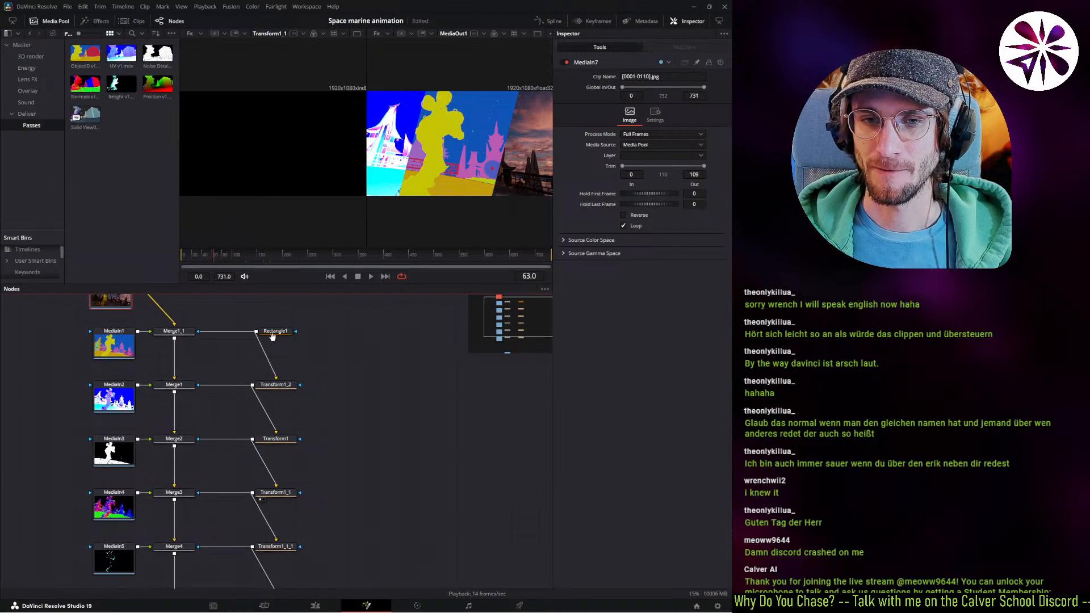
{"action": "scroll", "coordinate": [262, 360], "scroll_direction": "up", "scroll_amount": 2}
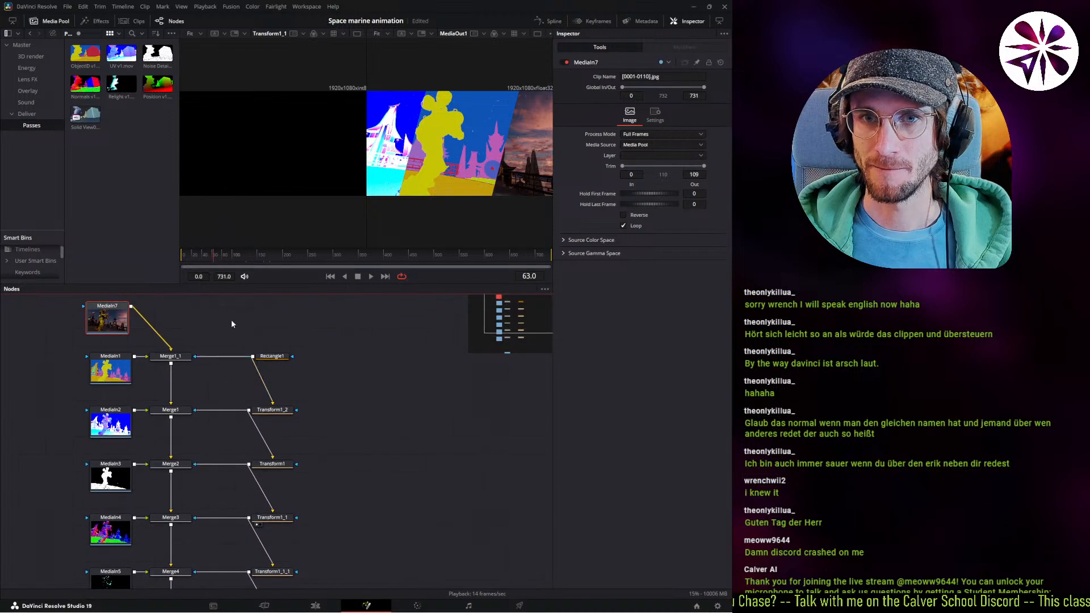
Add SPace Marine Punch v2.mov from the Deliver bin instead of the h264 version and place its node below MediaIn6.
{"action": "left_click", "coordinate": [43, 115]}
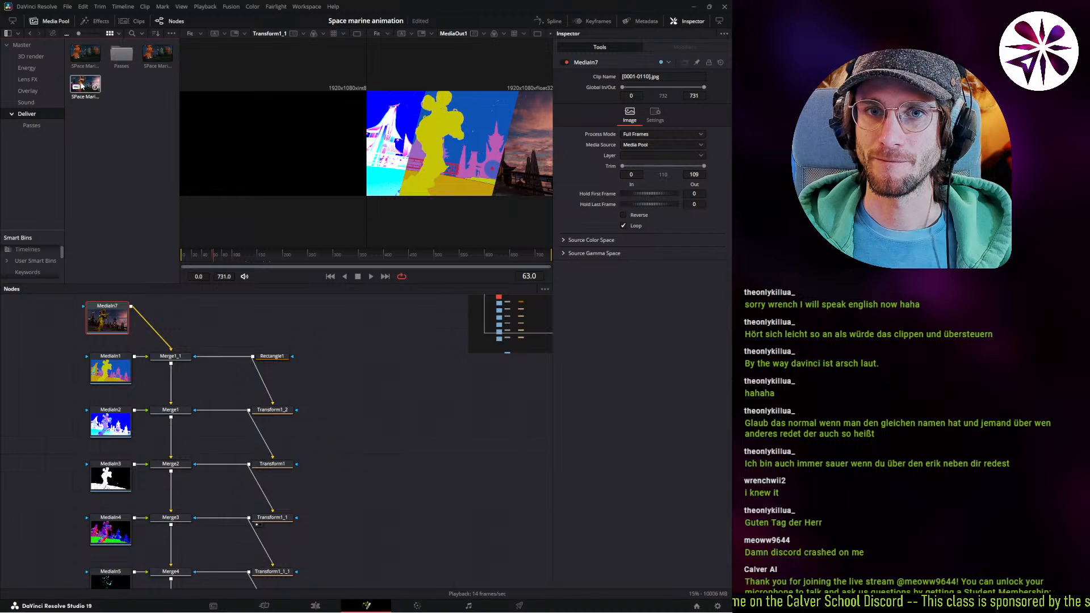
{"action": "left_click_drag", "start_coordinate": [83, 86], "coordinate": [405, 384]}
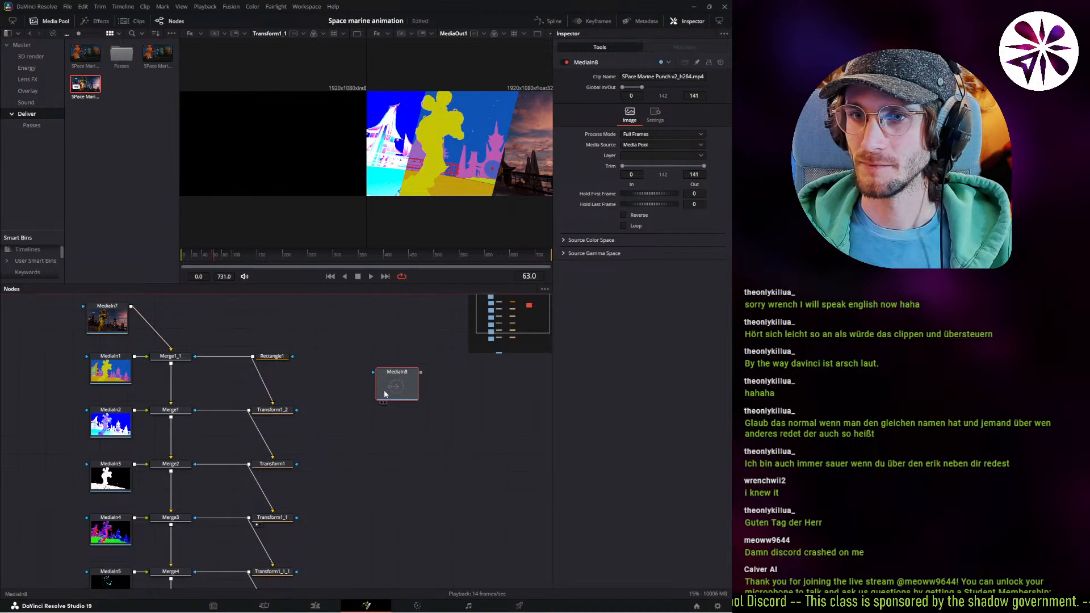
{"action": "key", "text": "Delete"}
{"action": "left_click_drag", "start_coordinate": [85, 54], "coordinate": [361, 438]}
{"action": "middle_click_drag", "start_coordinate": [359, 461], "coordinate": [374, 351]}
{"action": "left_click_drag", "start_coordinate": [373, 341], "coordinate": [359, 377]}
{"action": "left_click_drag", "start_coordinate": [331, 411], "coordinate": [75, 584]}
{"action": "key", "text": "ctrl+z"}
{"action": "middle_click_drag", "start_coordinate": [107, 500], "coordinate": [101, 436]}
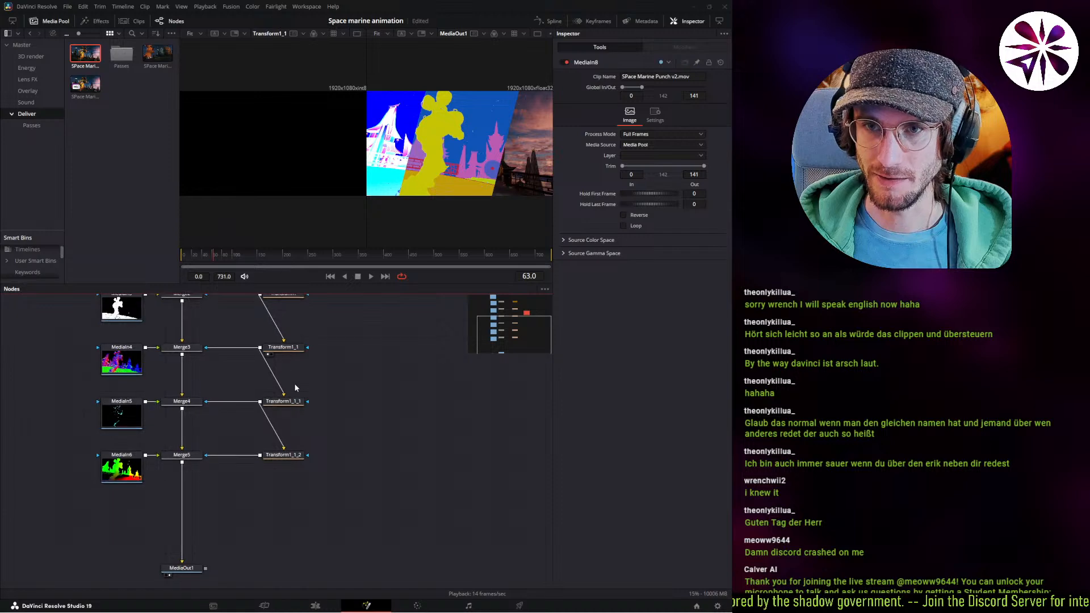
{"action": "middle_click_drag", "start_coordinate": [295, 387], "coordinate": [271, 461]}
{"action": "left_click_drag", "start_coordinate": [341, 350], "coordinate": [77, 576]}
{"action": "middle_click_drag", "start_coordinate": [128, 541], "coordinate": [139, 400]}
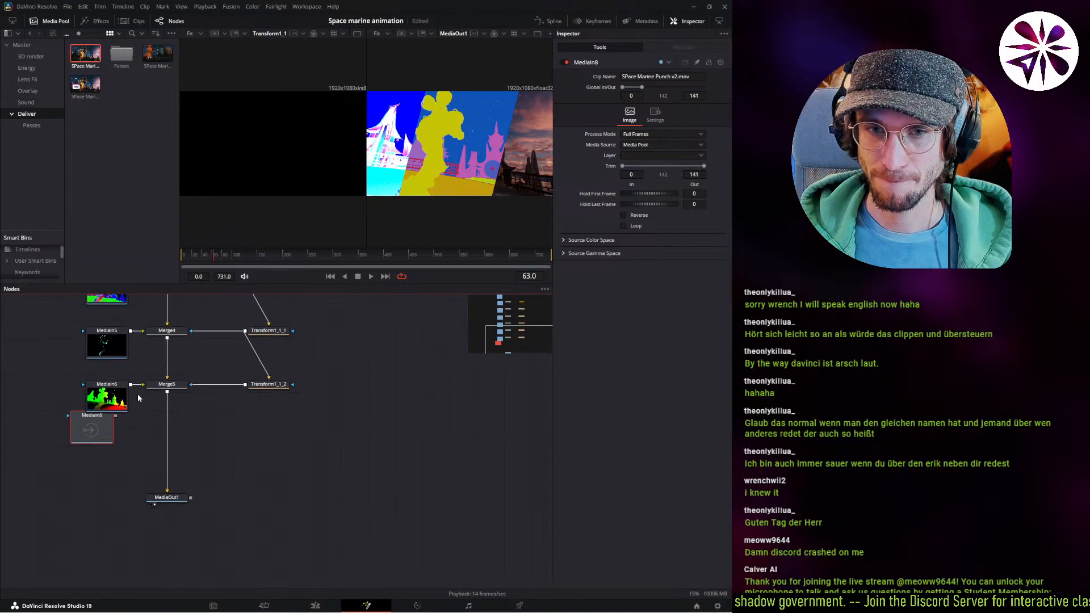
{"action": "left_click_drag", "start_coordinate": [95, 440], "coordinate": [109, 467]}
Insert a copy of Merge5 between Merge5 and MediaOut1, with MediaIn8 as its foreground.
{"action": "left_click", "coordinate": [166, 384]}
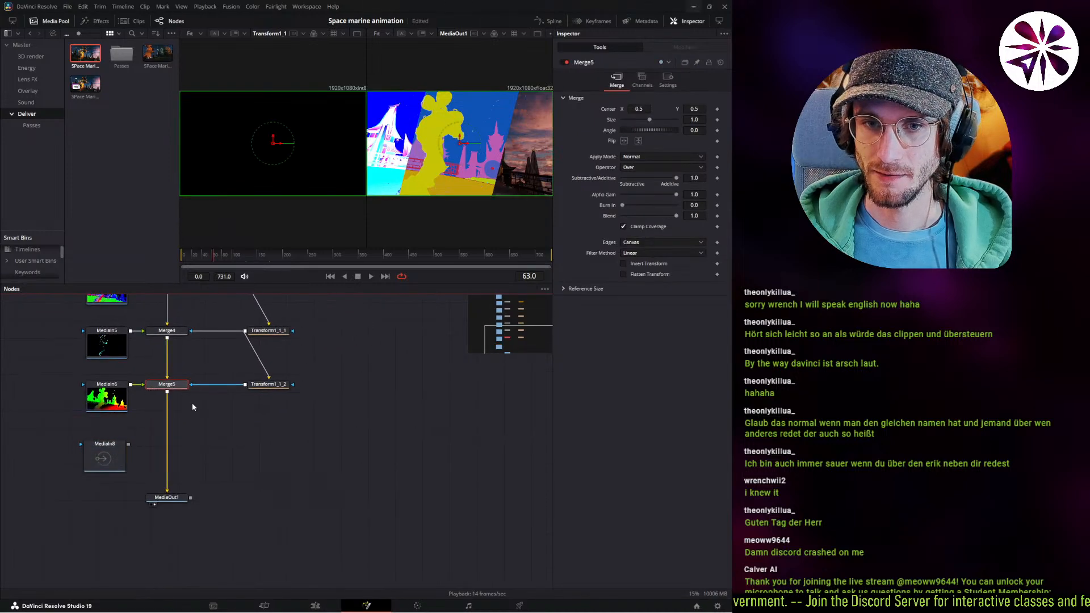
{"action": "key", "text": "ctrl+v"}
{"action": "left_click_drag", "start_coordinate": [152, 414], "coordinate": [166, 444]}
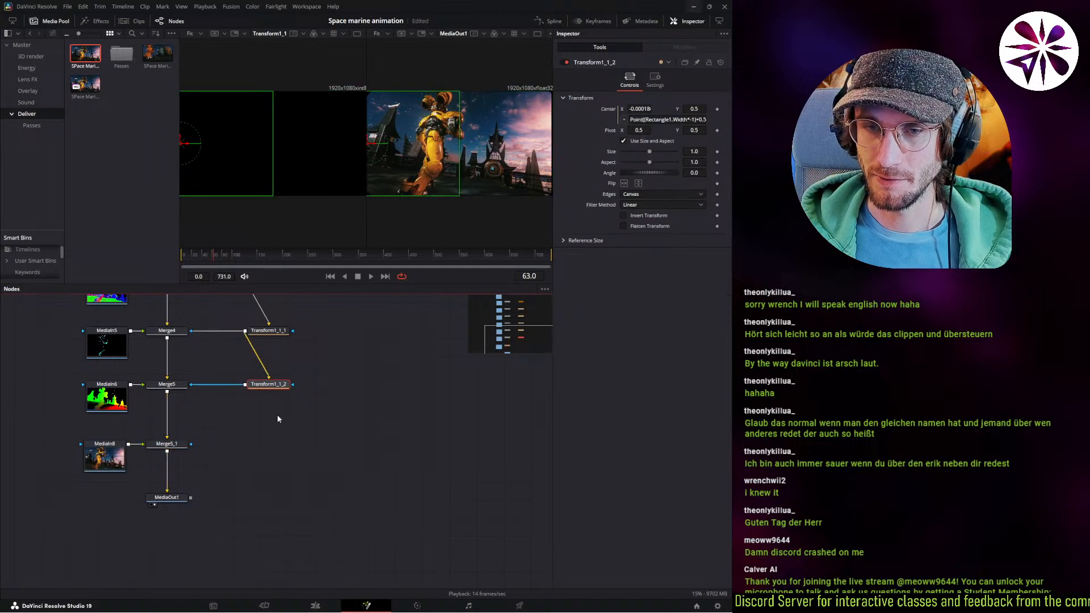
Paste a copy of Transform1_1_2, chained from the original, to feed the last merge's effect mask, and align it with that merge.
{"action": "key", "text": "ctrl+c"}
{"action": "key", "text": "ctrl+v"}
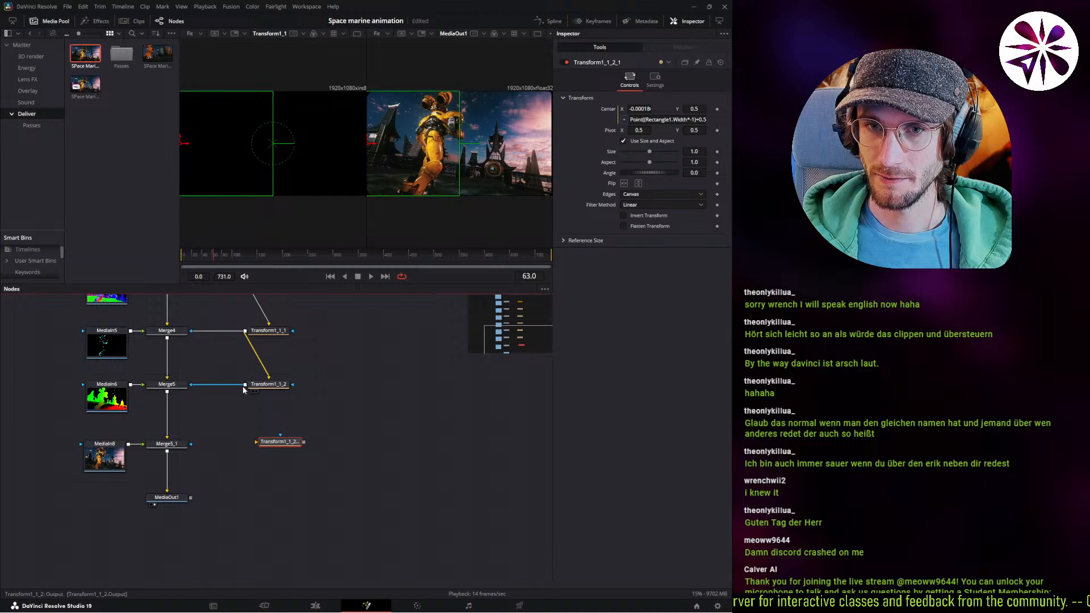
{"action": "left_click_drag", "start_coordinate": [243, 390], "coordinate": [190, 445]}
{"action": "left_click_drag", "start_coordinate": [286, 445], "coordinate": [271, 452]}
{"action": "left_click", "coordinate": [305, 407]}
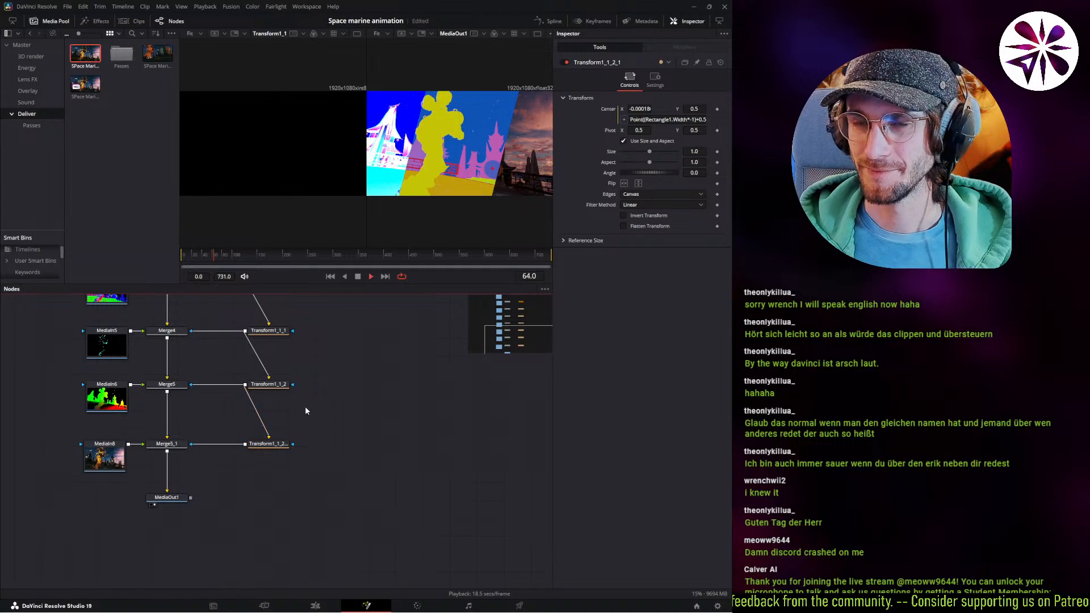
Play back the extended chain briefly and enable Loop on MediaIn8.
{"action": "key", "text": "space"}
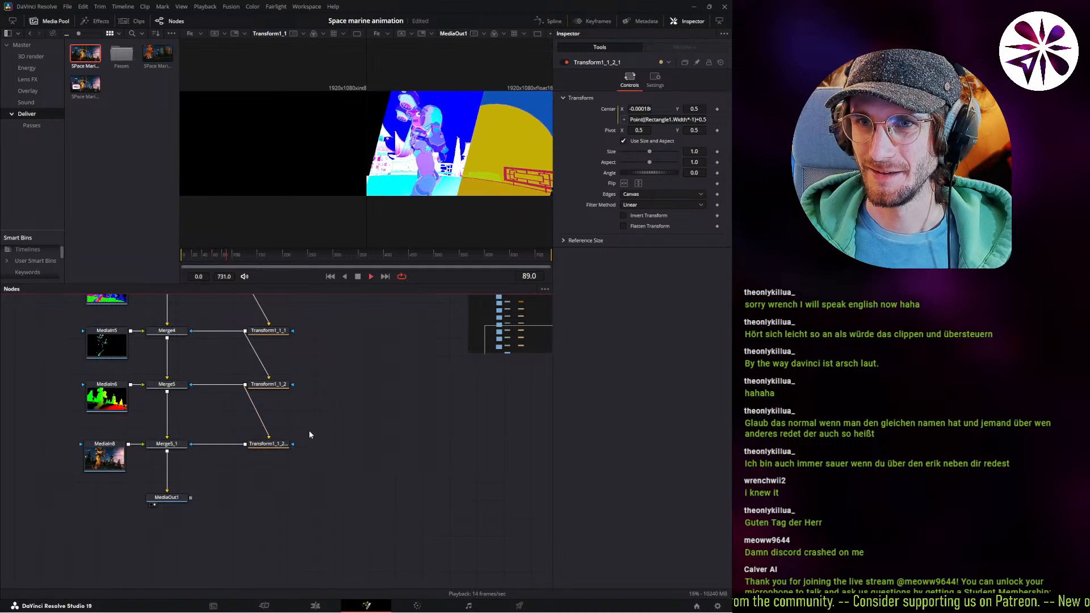
{"action": "key", "text": "space"}
{"action": "left_click", "coordinate": [121, 456]}
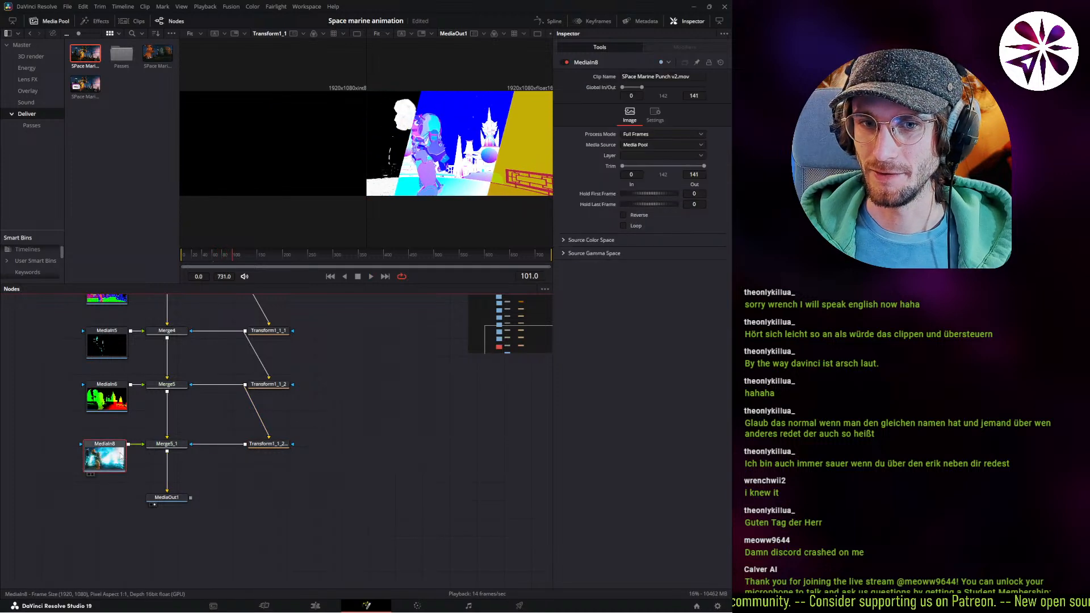
{"action": "left_click", "coordinate": [623, 226]}
Check the final transition in playback, compare MediaIn8's trim with MediaIn6's, and set MediaIn8's Trim Out to 109.
{"action": "key", "text": "space"}
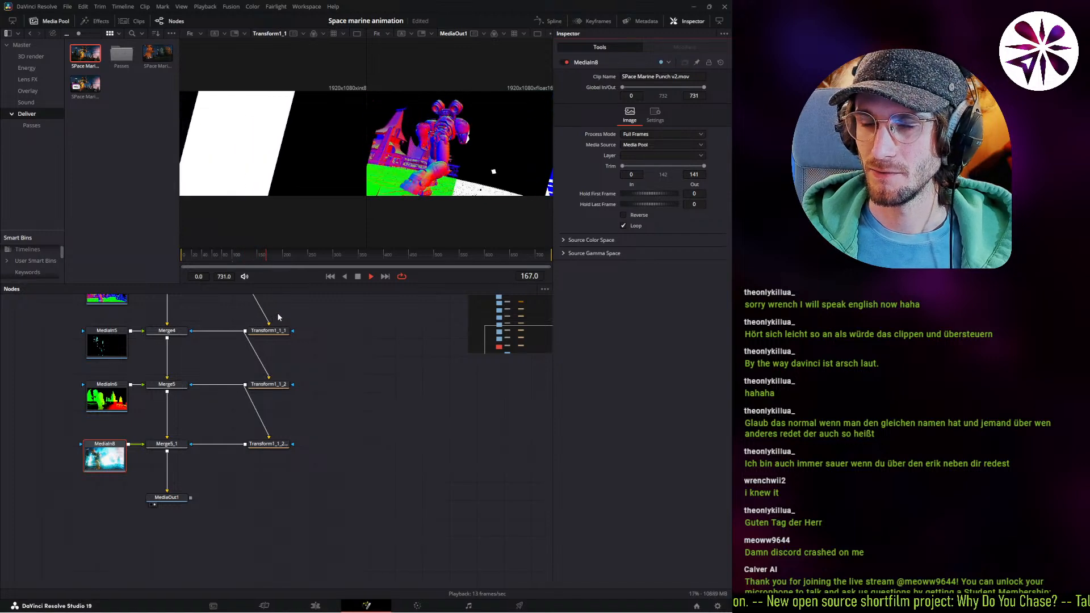
{"action": "left_click_drag", "start_coordinate": [275, 258], "coordinate": [315, 260]}
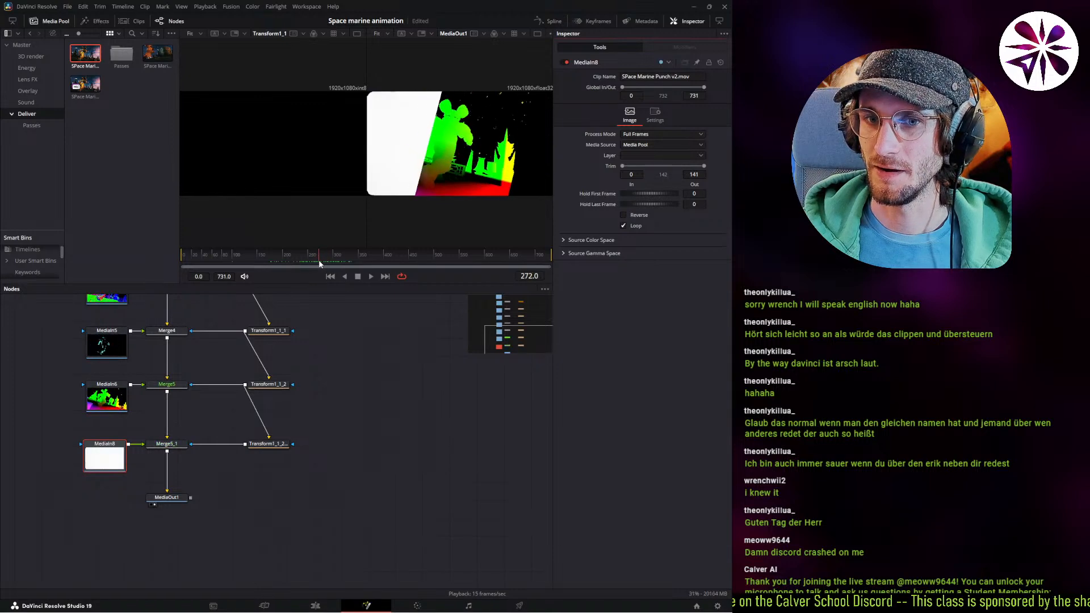
{"action": "left_click", "coordinate": [95, 408]}
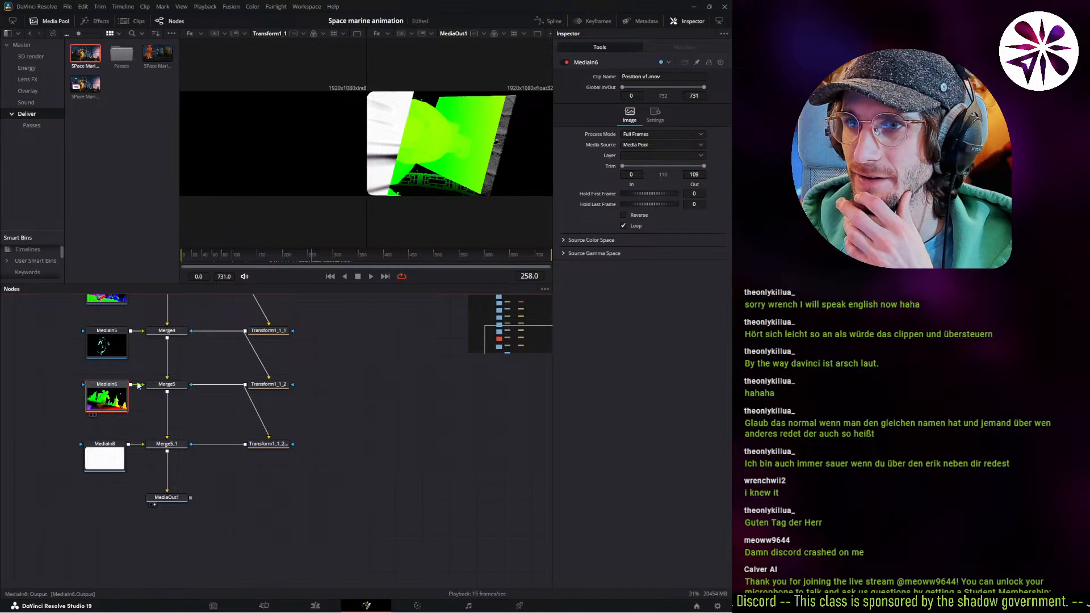
{"action": "left_click", "coordinate": [112, 450]}
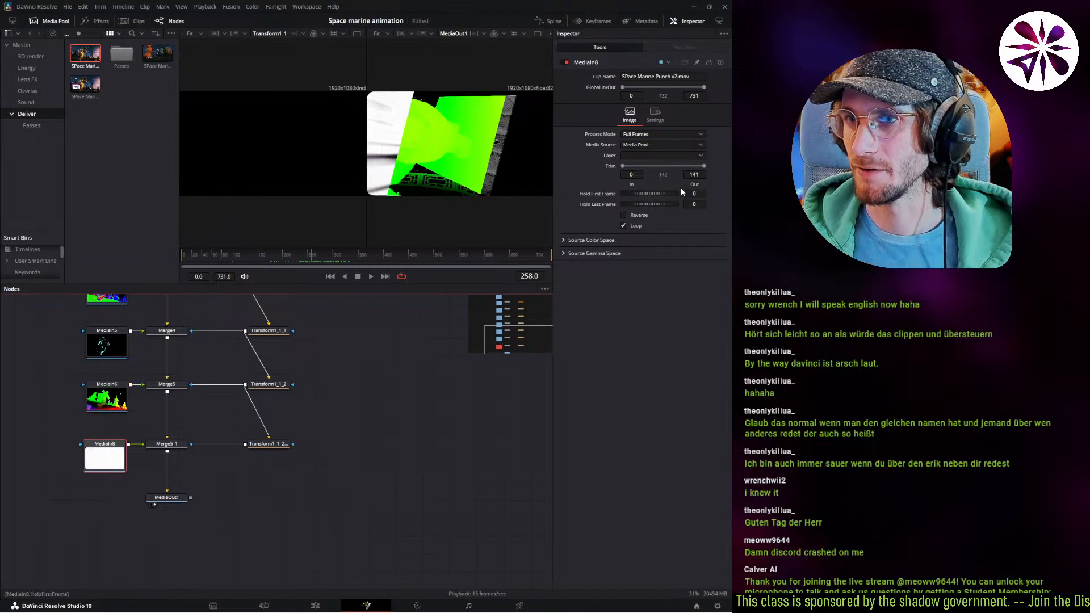
{"action": "left_click", "coordinate": [701, 176]}
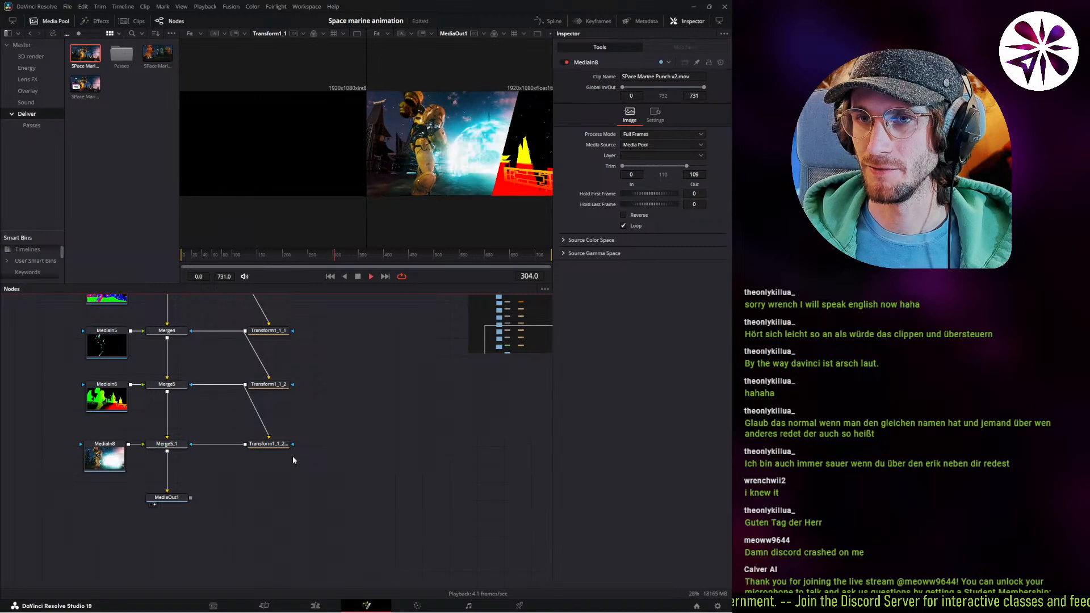
{"action": "key", "text": "space"}
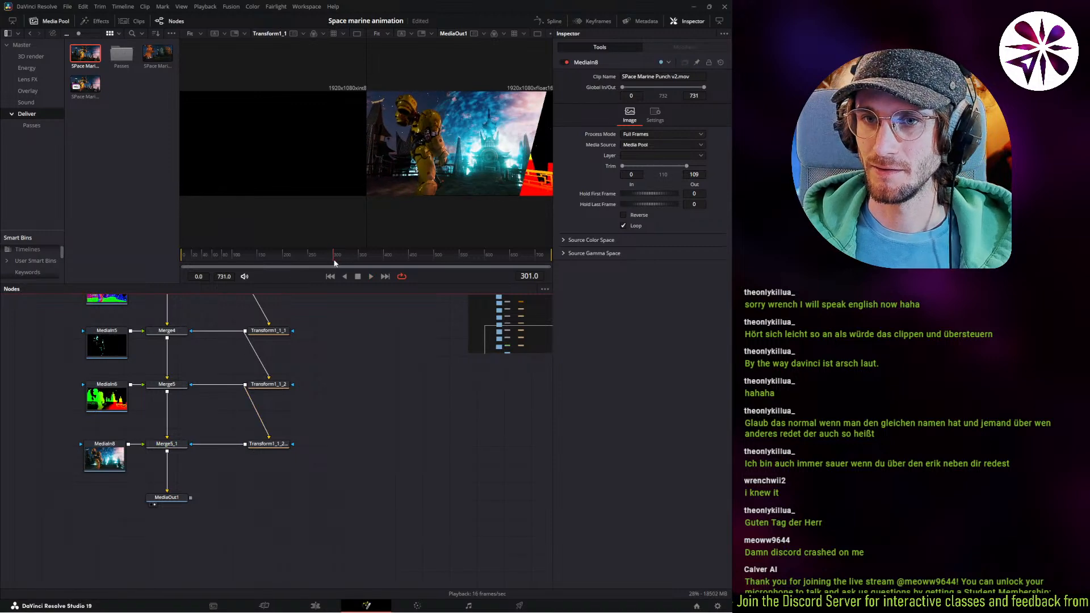
Swap MediaIn7 and MediaIn8 so the finished clip feeds the first merge's background and the raw render feeds the last merge's foreground.
{"action": "left_click_drag", "start_coordinate": [334, 262], "coordinate": [341, 264]}
{"action": "scroll", "coordinate": [217, 481], "scroll_direction": "up", "scroll_amount": 3}
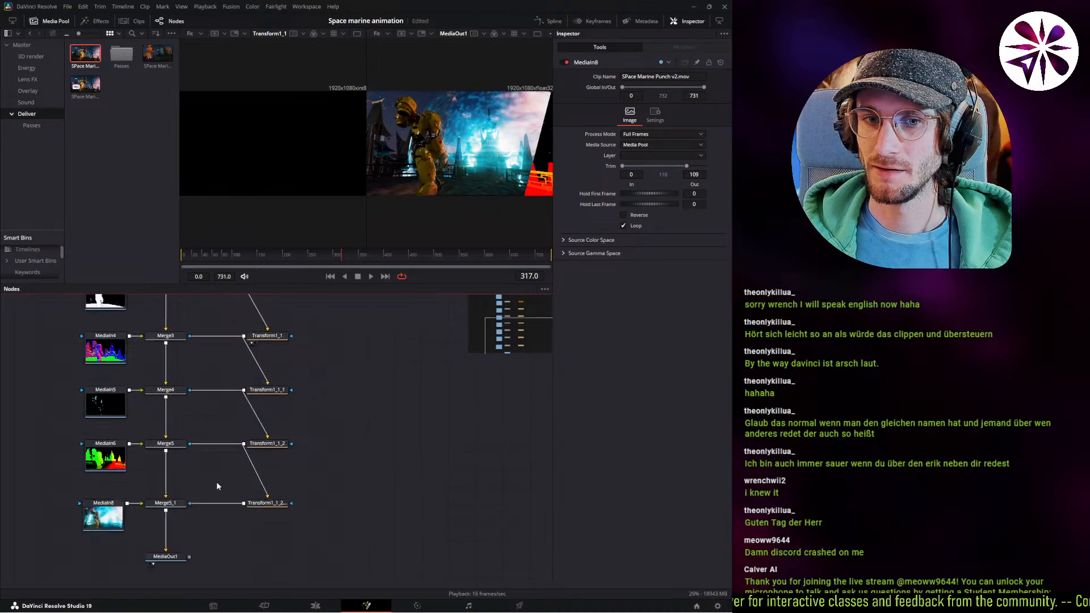
{"action": "scroll", "coordinate": [71, 483], "scroll_direction": "up", "scroll_amount": 5}
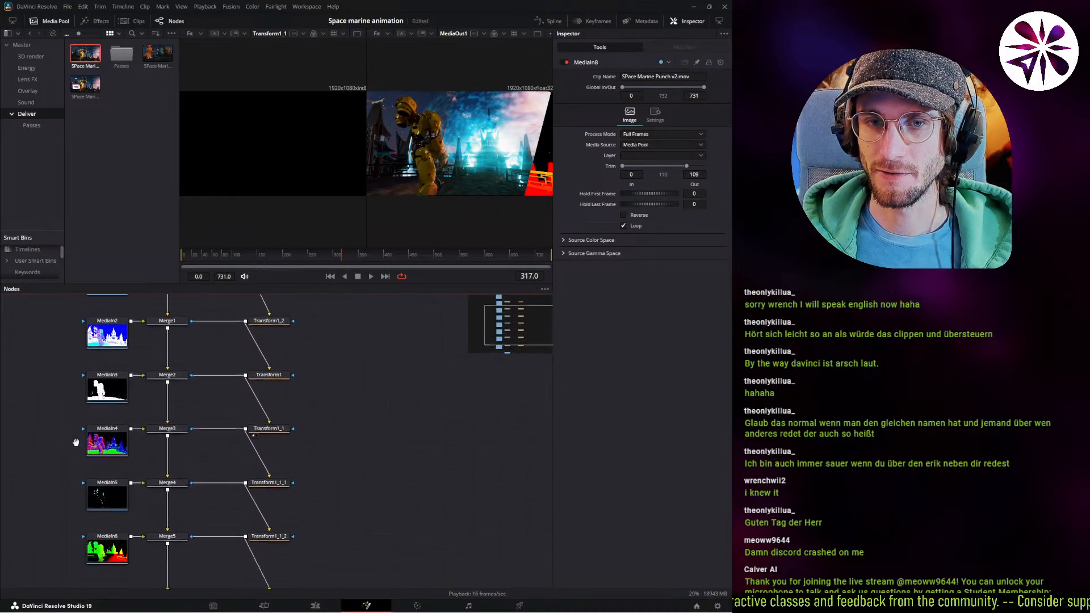
{"action": "scroll", "coordinate": [71, 443], "scroll_direction": "down", "scroll_amount": 4}
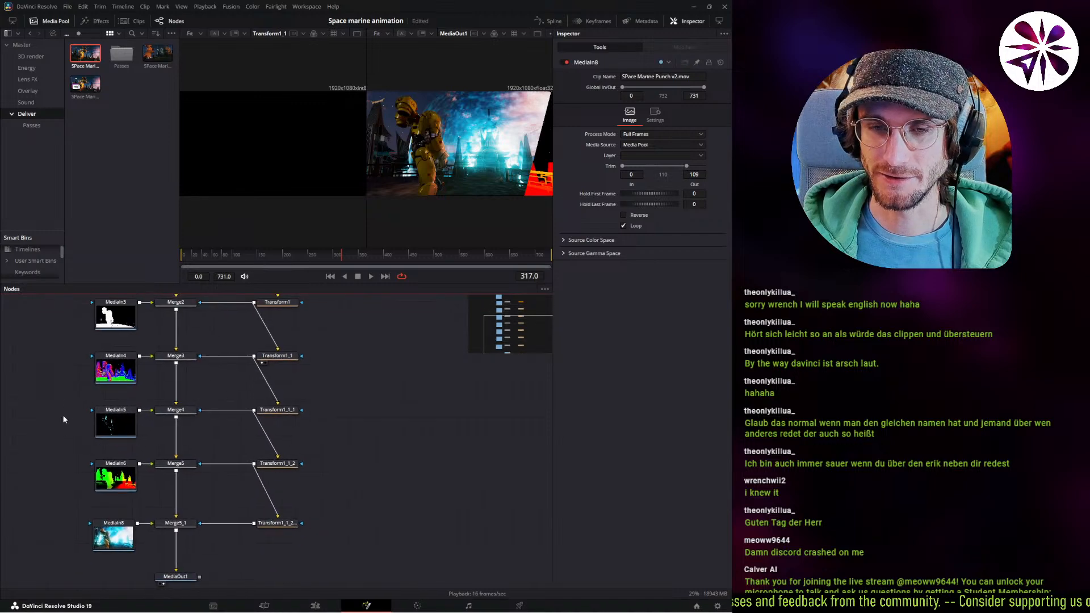
{"action": "scroll", "coordinate": [63, 418], "scroll_direction": "down", "scroll_amount": 5, "text": "ctrl"}
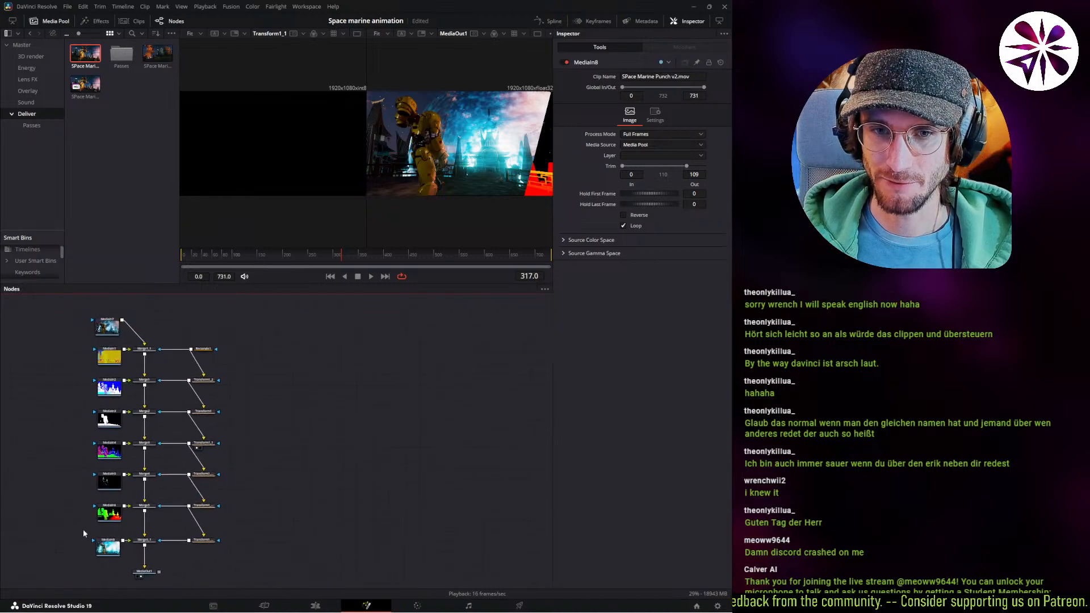
{"action": "left_click_drag", "start_coordinate": [119, 545], "coordinate": [87, 372], "text": "shift"}
{"action": "left_click_drag", "start_coordinate": [80, 565], "coordinate": [85, 567]}
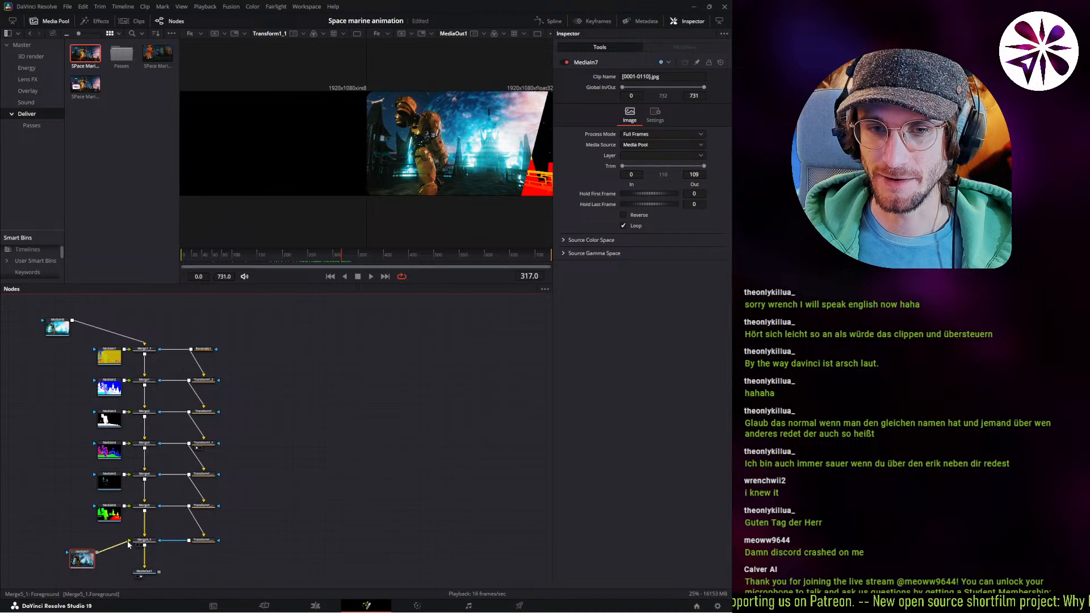
{"action": "left_click_drag", "start_coordinate": [86, 565], "coordinate": [106, 553]}
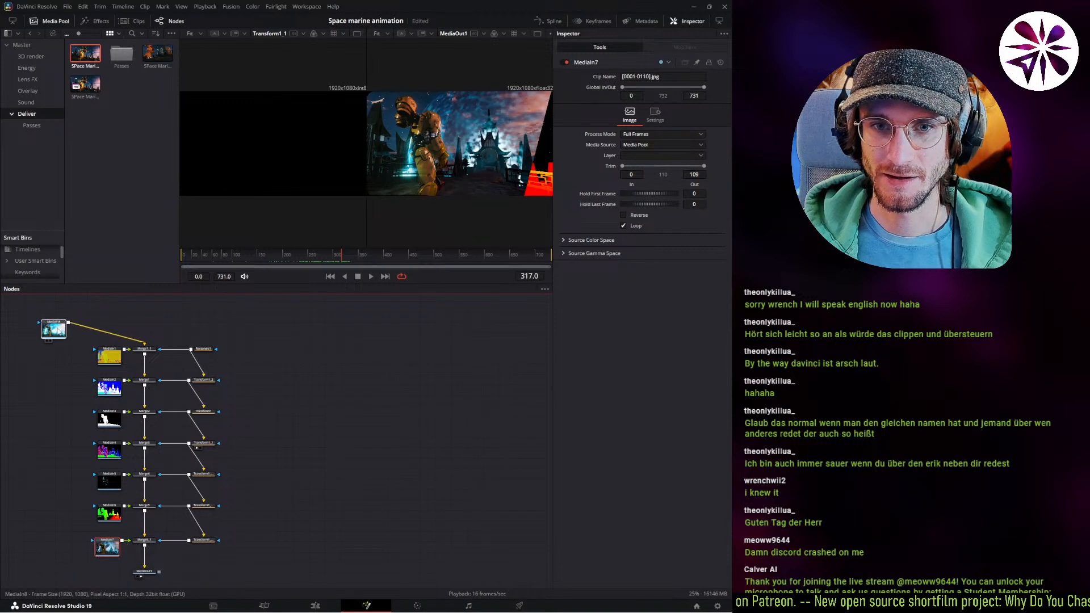
{"action": "left_click_drag", "start_coordinate": [58, 328], "coordinate": [107, 329]}
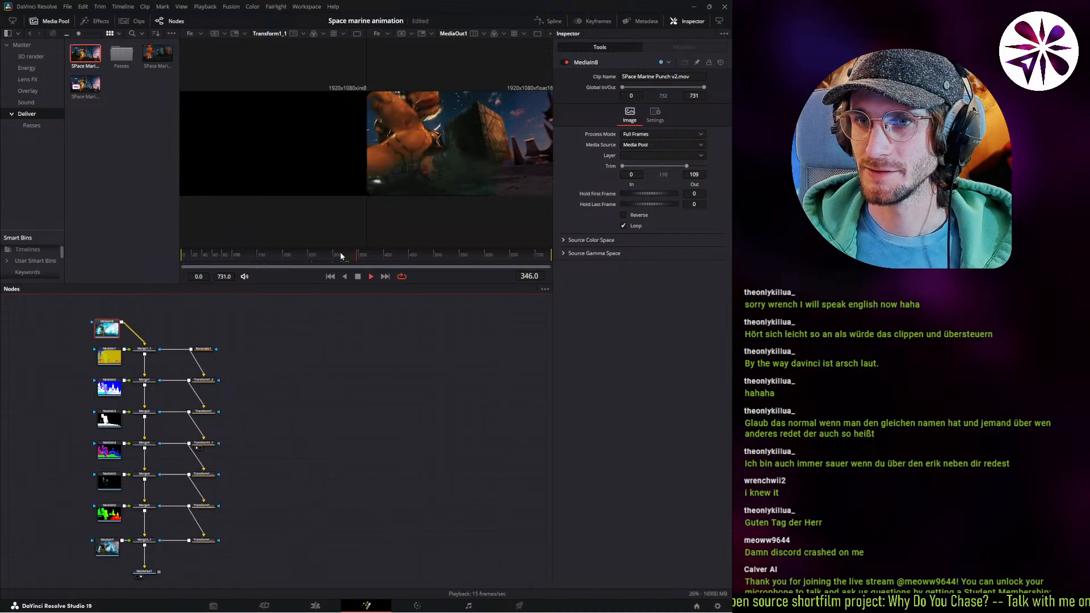
Play the breakdown from the start to check the reversed order from finished shot to passes.
{"action": "left_click", "coordinate": [364, 256]}
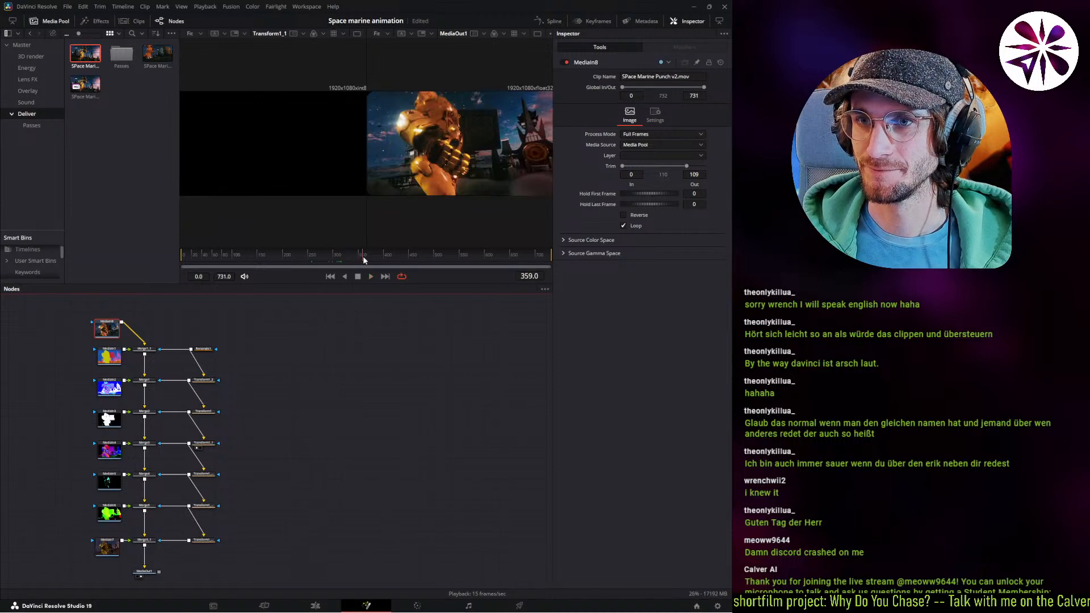
{"action": "left_click_drag", "start_coordinate": [363, 256], "coordinate": [134, 282]}
{"action": "key", "text": "space"}
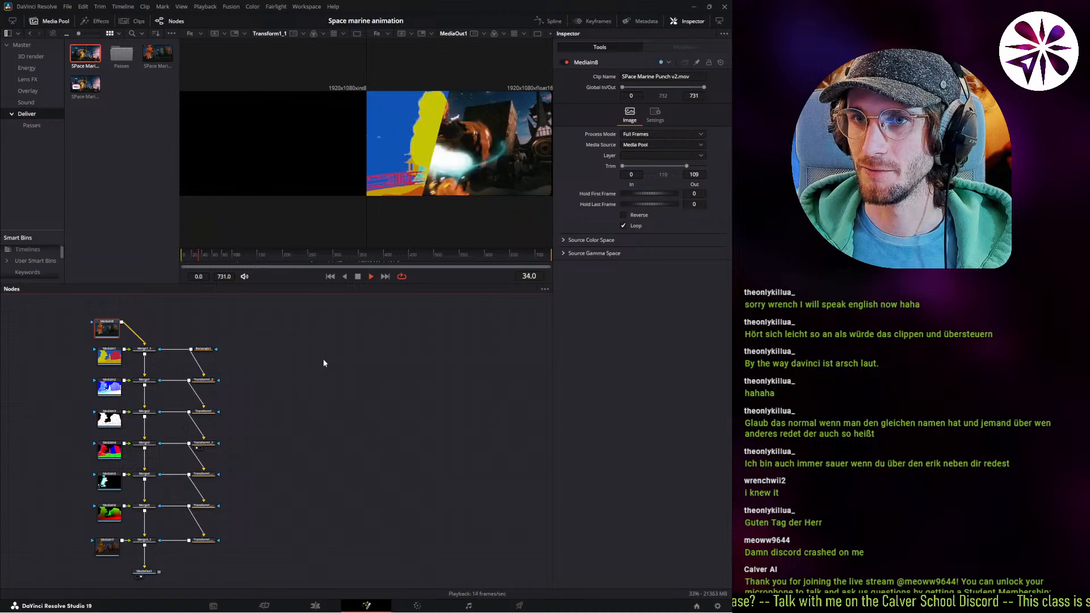
{"action": "key", "text": "space"}
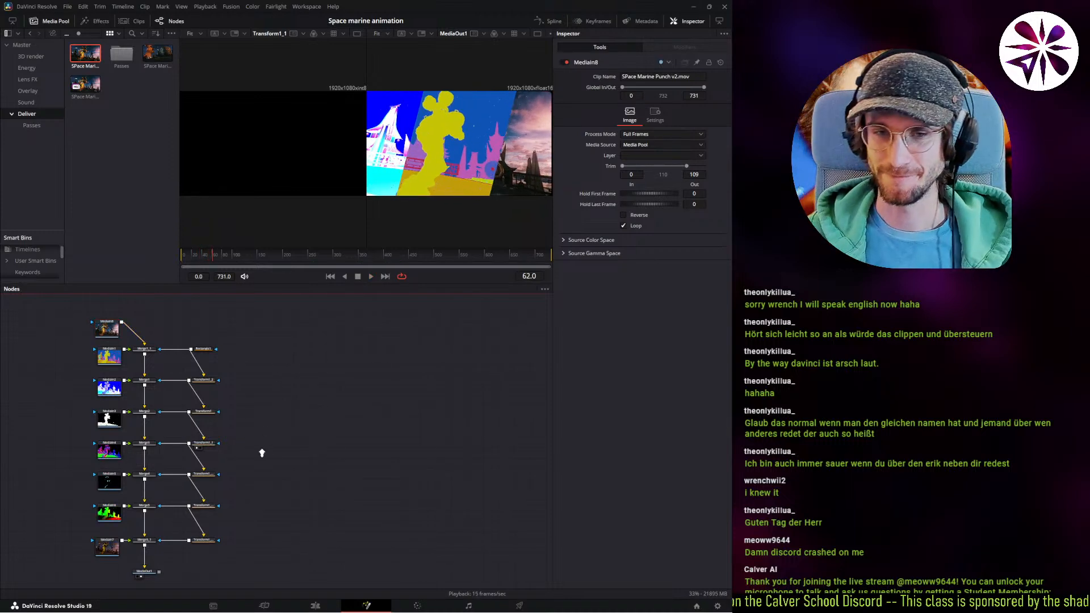
{"action": "scroll", "coordinate": [262, 452], "scroll_direction": "up", "scroll_amount": 3, "text": "ctrl"}
{"action": "scroll", "coordinate": [283, 417], "scroll_direction": "up", "scroll_amount": 2}
{"action": "key", "text": "shift+space"}
{"action": "type", "text": "trans"}
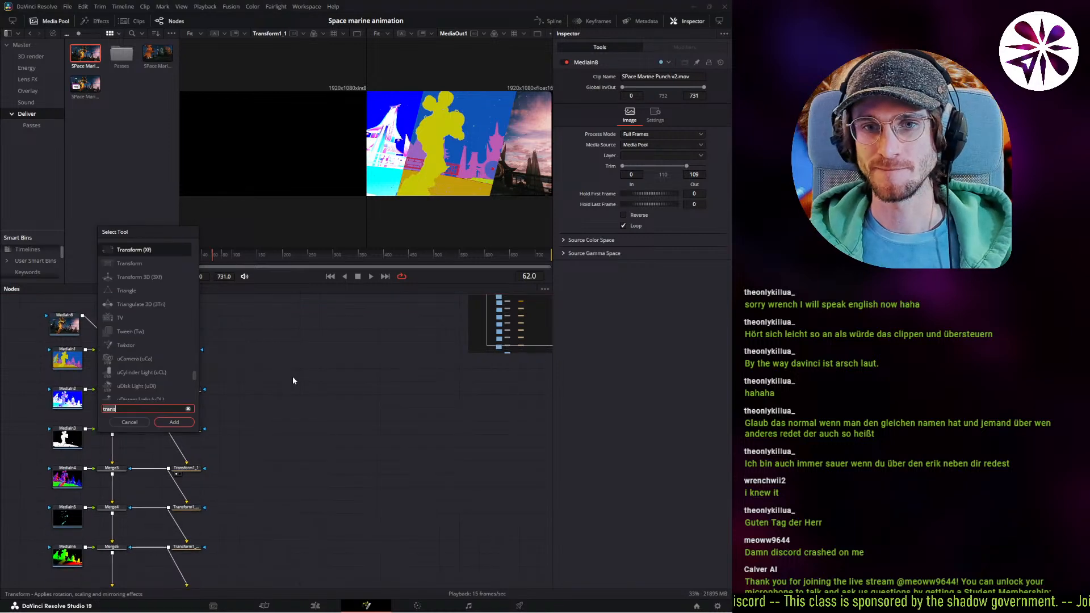
{"action": "key", "text": "Escape"}
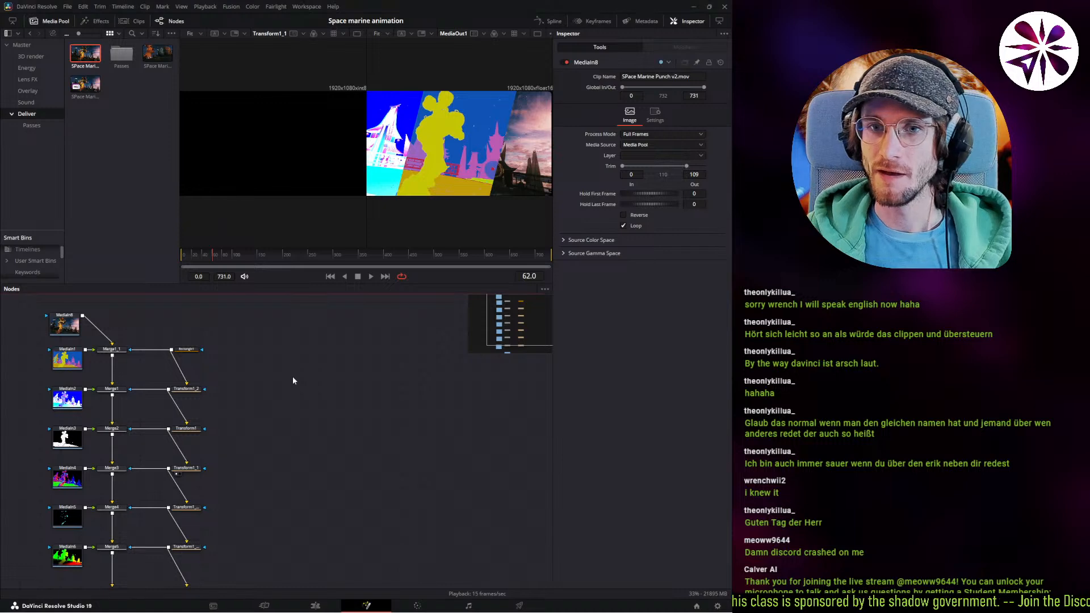
Move the column of MediaIn nodes farther from the merges to make room for extra nodes between them.
{"action": "middle_click_drag", "start_coordinate": [157, 406], "coordinate": [323, 396]}
{"action": "mouse_move", "coordinate": [163, 455]}
{"action": "middle_mouse_down"}
{"action": "mouse_move", "coordinate": [163, 420]}
{"action": "mouse_move", "coordinate": [166, 444]}
{"action": "middle_mouse_up"}
{"action": "left_click_drag", "start_coordinate": [153, 330], "coordinate": [254, 577]}
{"action": "left_click_drag", "start_coordinate": [241, 526], "coordinate": [156, 525]}
{"action": "middle_click_drag", "start_coordinate": [111, 401], "coordinate": [108, 500]}
{"action": "scroll", "coordinate": [108, 500], "scroll_direction": "down", "scroll_amount": 3}
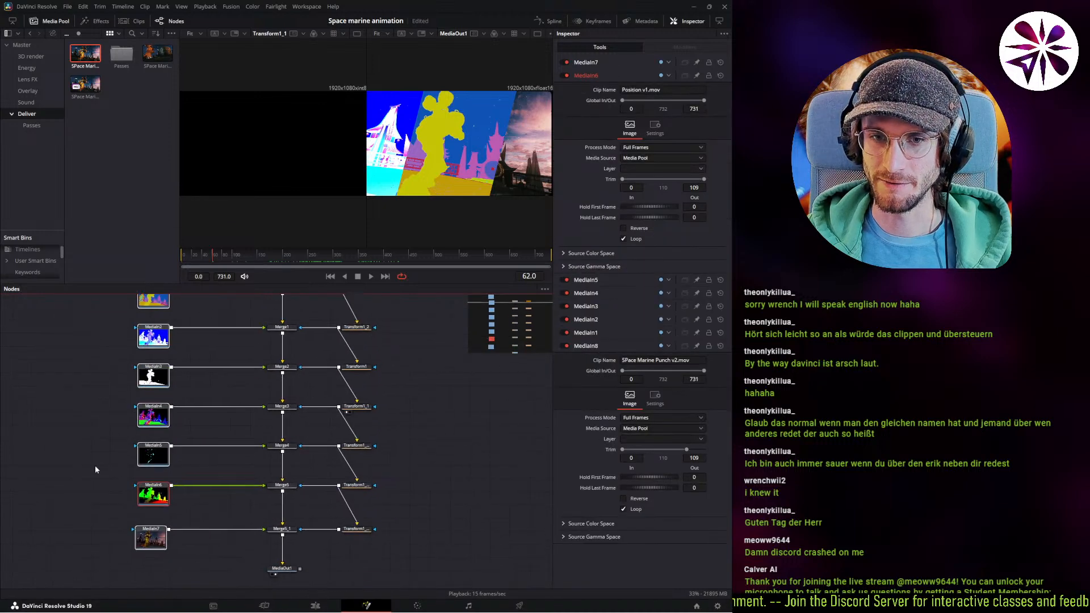
{"action": "left_click", "coordinate": [151, 538]}
{"action": "middle_click_drag", "start_coordinate": [122, 359], "coordinate": [114, 506]}
{"action": "left_click_drag", "start_coordinate": [136, 421], "coordinate": [133, 405]}
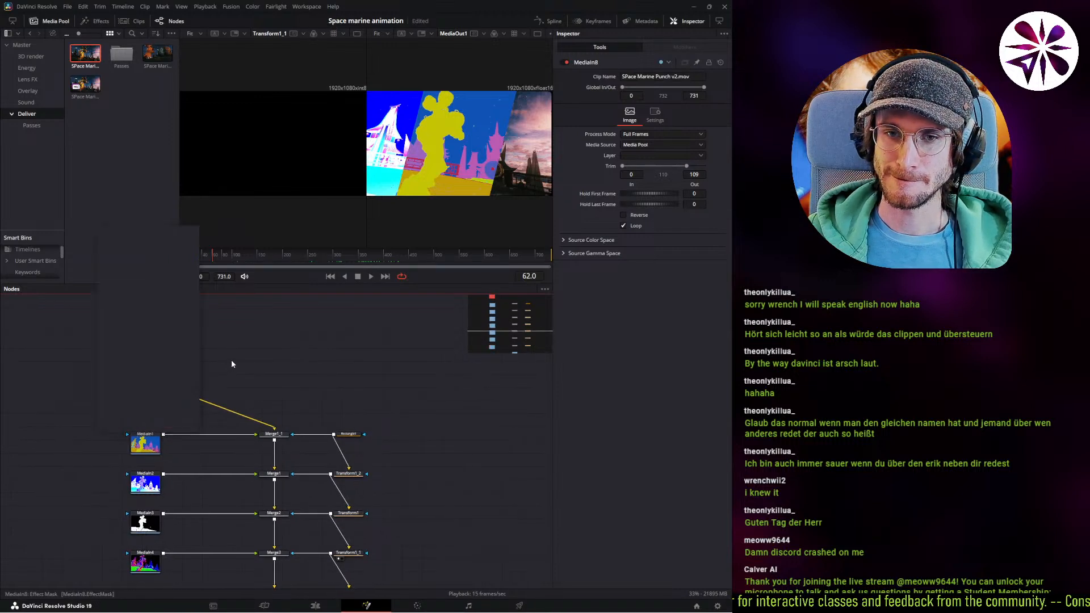
Add a Text+ node merged over MediaIn8 and arrange its new merge in line with that clip.
{"action": "key", "text": "shift+space"}
{"action": "type", "text": "text"}
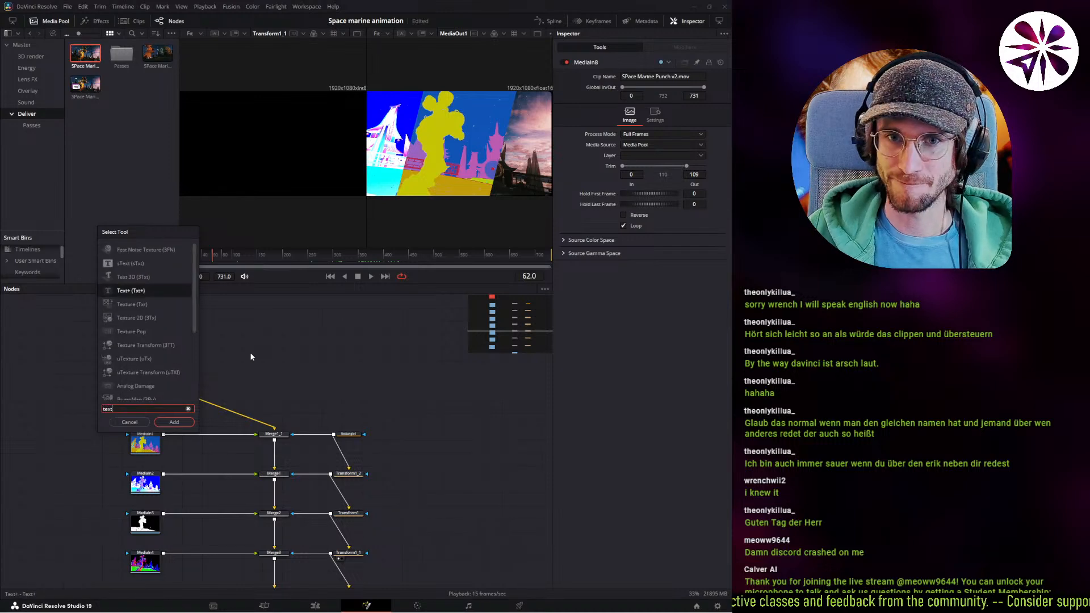
{"action": "key", "text": "Return"}
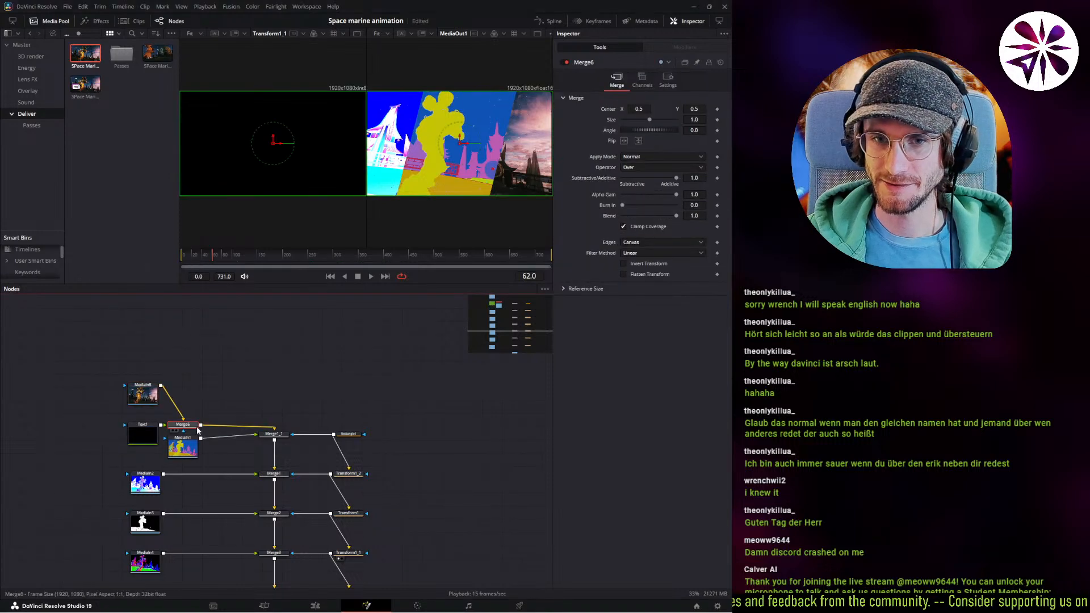
{"action": "left_click_drag", "start_coordinate": [183, 425], "coordinate": [194, 385]}
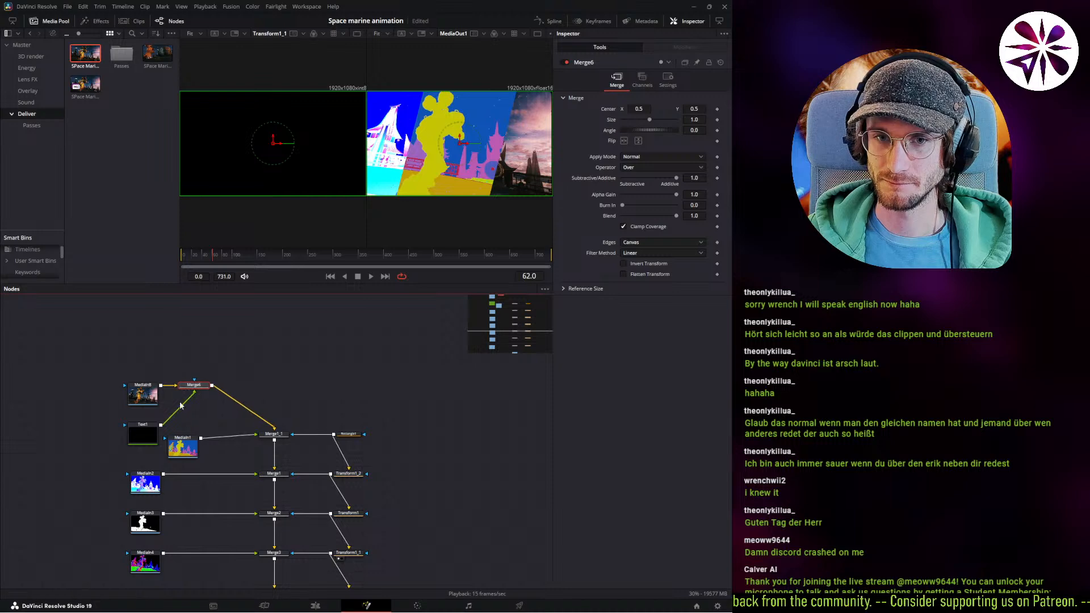
{"action": "mouse_move", "coordinate": [139, 435]}
{"action": "left_mouse_down"}
{"action": "mouse_move", "coordinate": [213, 417]}
{"action": "mouse_move", "coordinate": [170, 446]}
{"action": "mouse_move", "coordinate": [144, 444]}
{"action": "left_mouse_up"}
Shift the pass and raw render MediaIn nodes farther out and line up Text1 and Merge6 beside MediaIn8.
{"action": "middle_click_drag", "start_coordinate": [179, 438], "coordinate": [219, 370]}
{"action": "left_click_drag", "start_coordinate": [129, 317], "coordinate": [202, 580]}
{"action": "left_click_drag", "start_coordinate": [186, 521], "coordinate": [112, 521]}
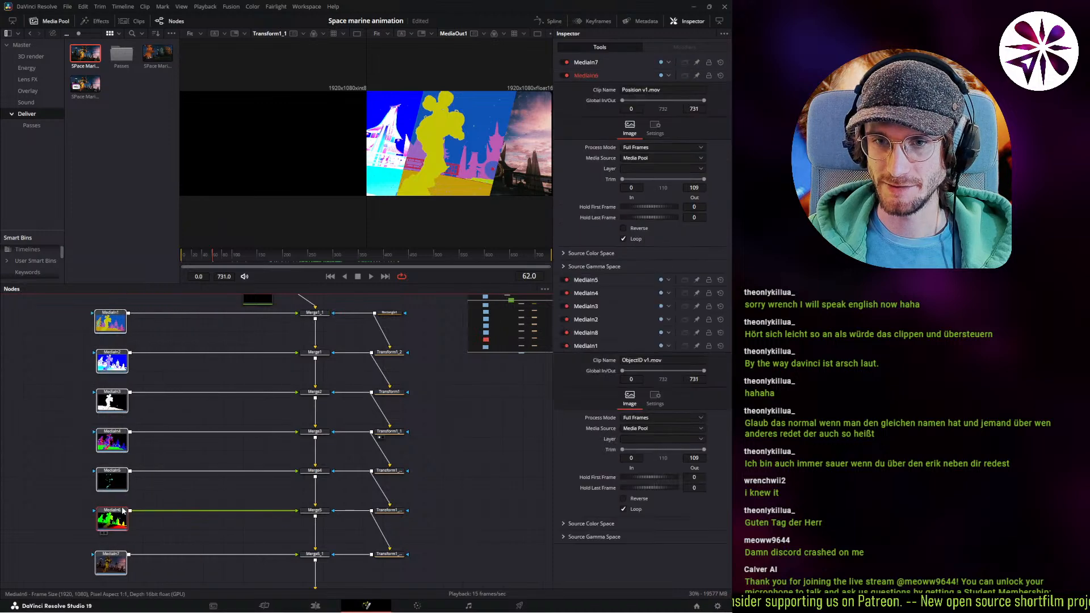
{"action": "middle_click_drag", "start_coordinate": [209, 380], "coordinate": [203, 510]}
{"action": "mouse_move", "coordinate": [229, 396]}
{"action": "left_mouse_down"}
{"action": "mouse_move", "coordinate": [167, 407]}
{"action": "mouse_move", "coordinate": [215, 398]}
{"action": "left_mouse_up"}
Hide the Media Pool, return to frame 0, and enter "Final Render" as the text of Text1.
{"action": "left_click", "coordinate": [164, 402]}
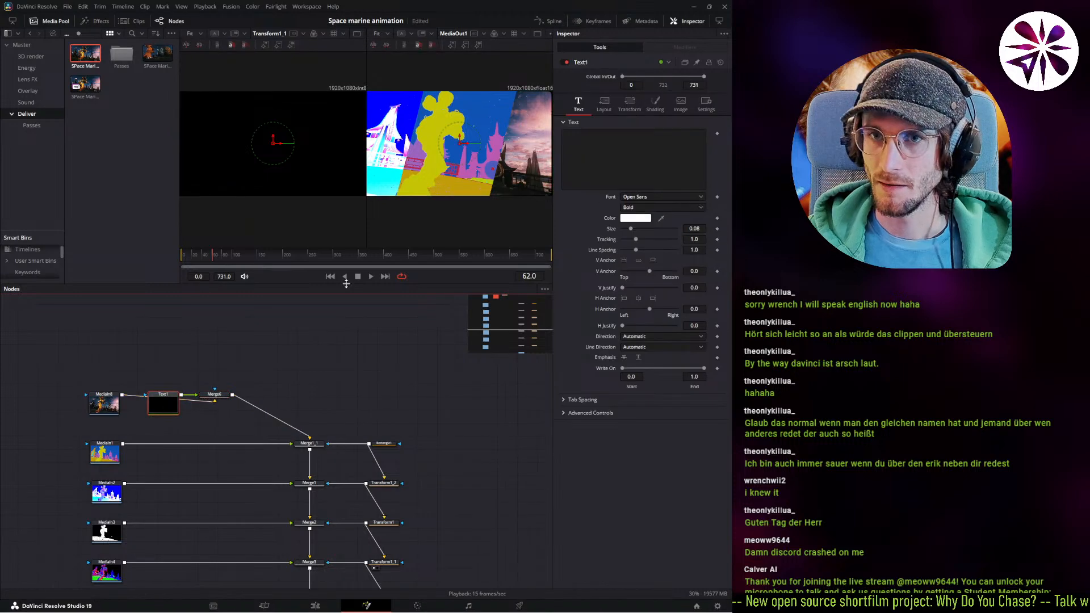
{"action": "left_click", "coordinate": [628, 158]}
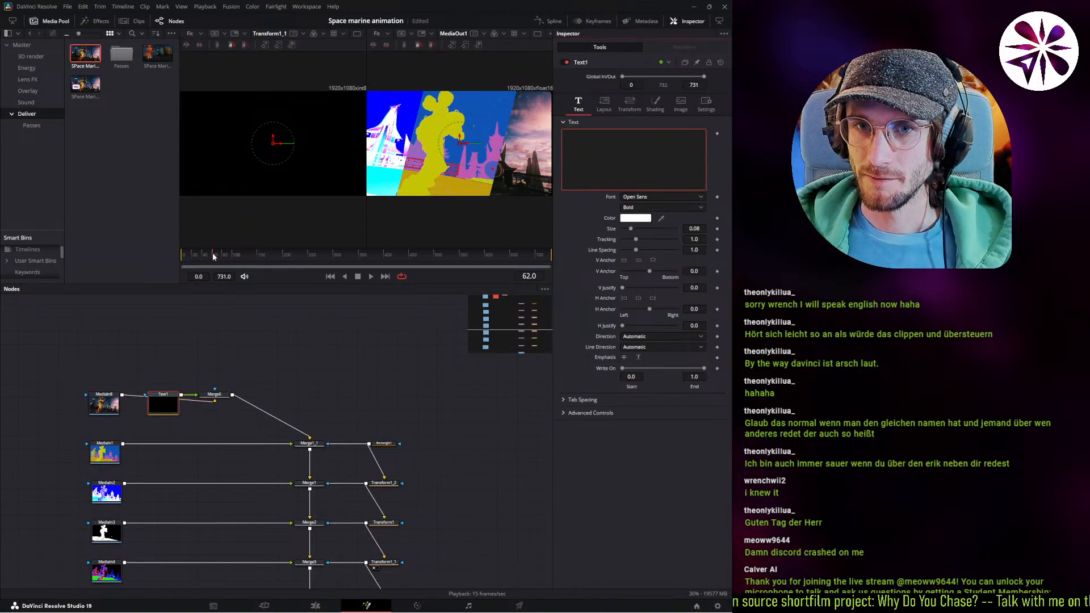
{"action": "left_click", "coordinate": [57, 22]}
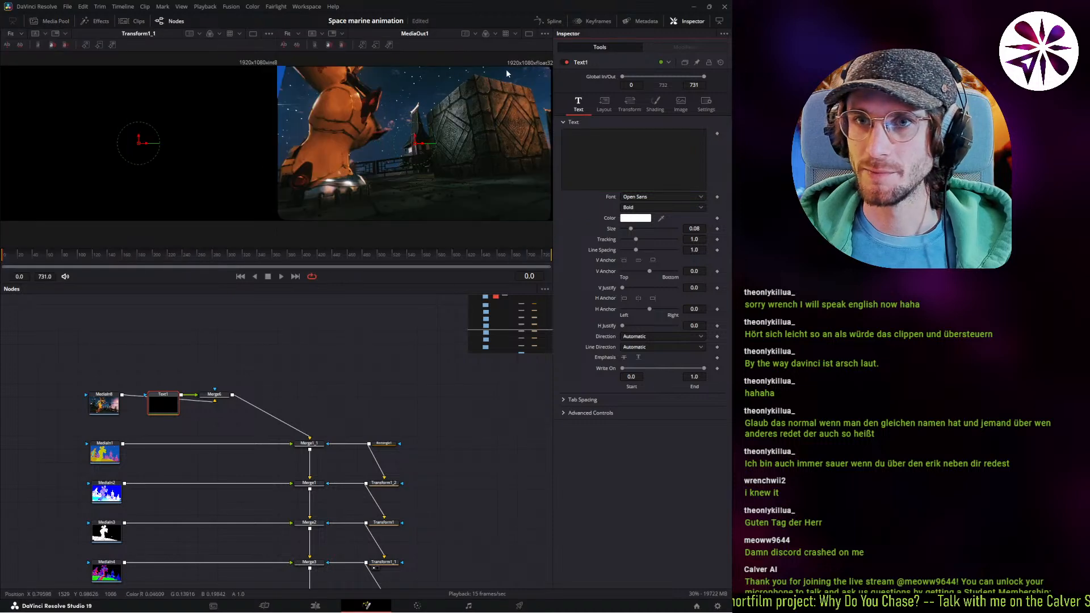
{"action": "left_click", "coordinate": [630, 160]}
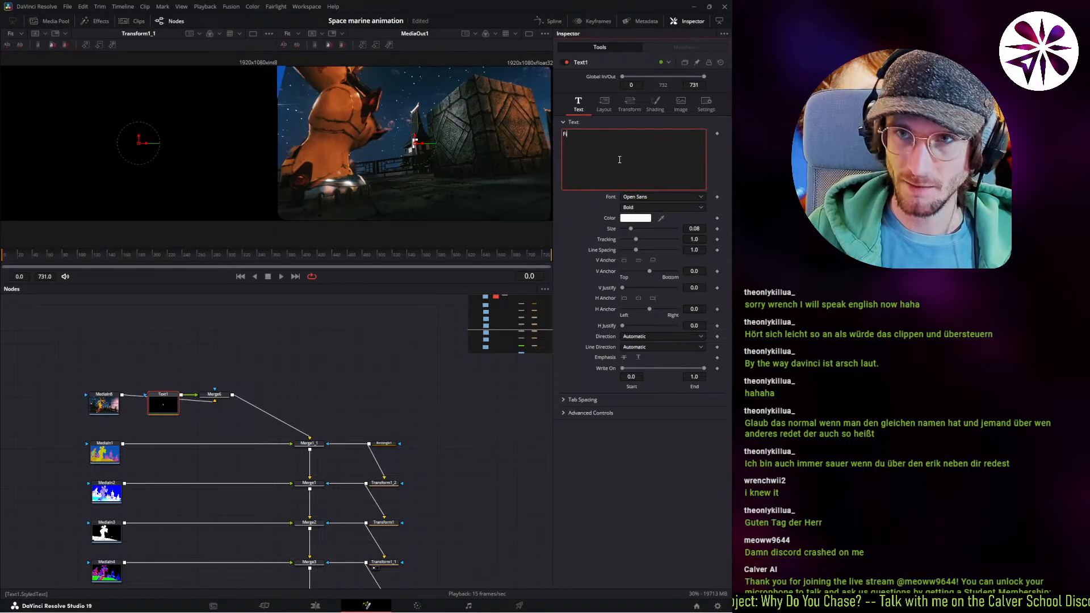
{"action": "type", "text": "Final Render"}
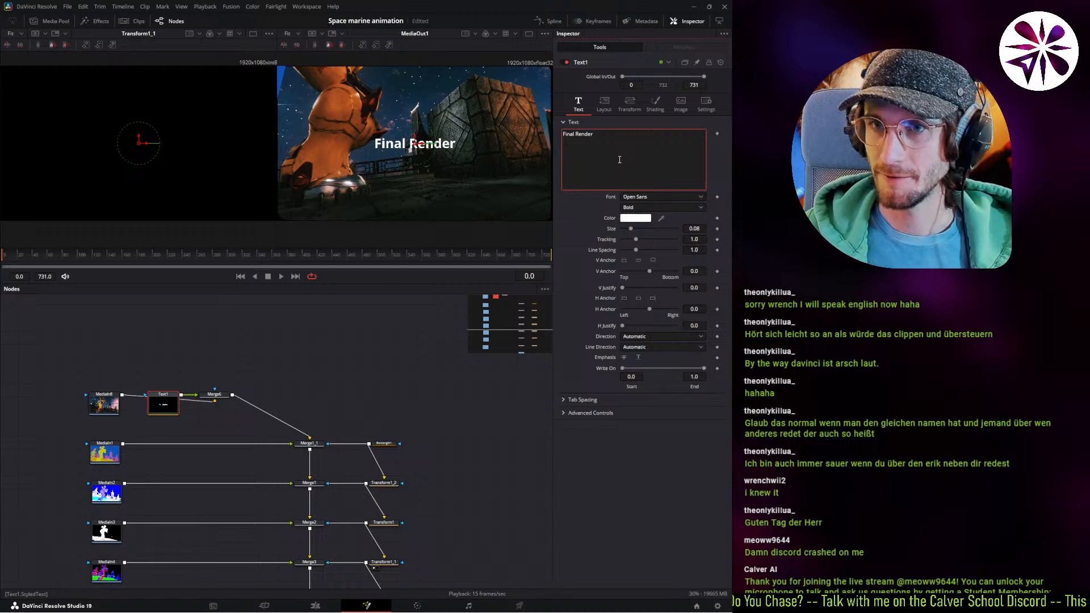
Replace the wording of Text1 with "Final Comp + Color".
{"action": "key", "text": "BackSpace"}
{"action": "key", "text": "BackSpace"}
{"action": "key", "text": "BackSpace"}
{"action": "key", "text": "BackSpace"}
{"action": "key", "text": "BackSpace"}
{"action": "key", "text": "BackSpace"}
{"action": "type", "text": "Com"}
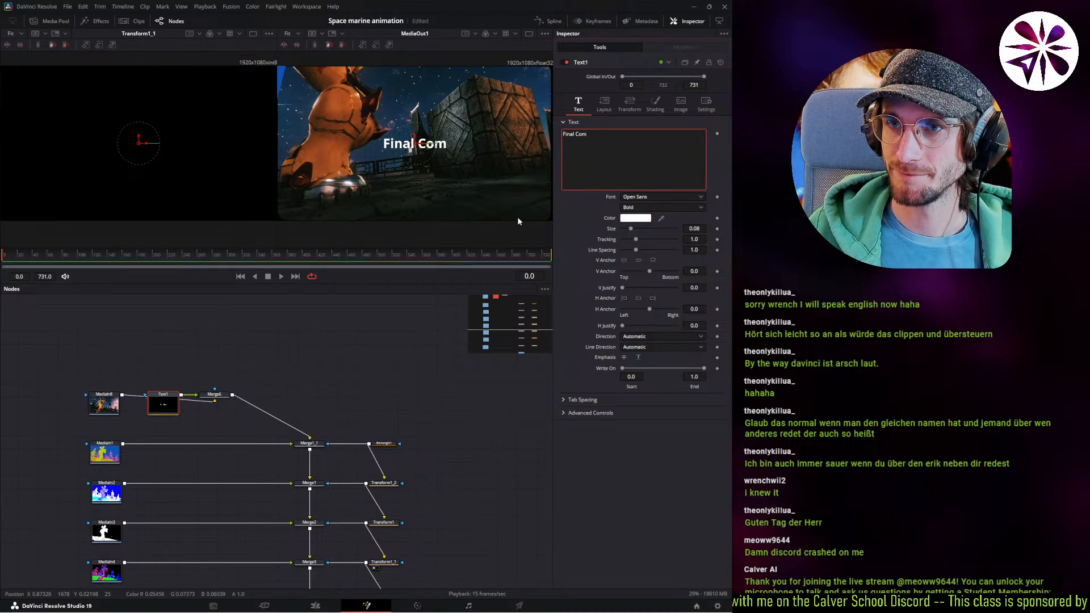
{"action": "key", "text": "BackSpace"}
{"action": "key", "text": "BackSpace"}
{"action": "key", "text": "BackSpace"}
{"action": "key", "text": "BackSpace"}
{"action": "key", "text": "BackSpace"}
{"action": "key", "text": "BackSpace"}
{"action": "type", "text": "Comp"}
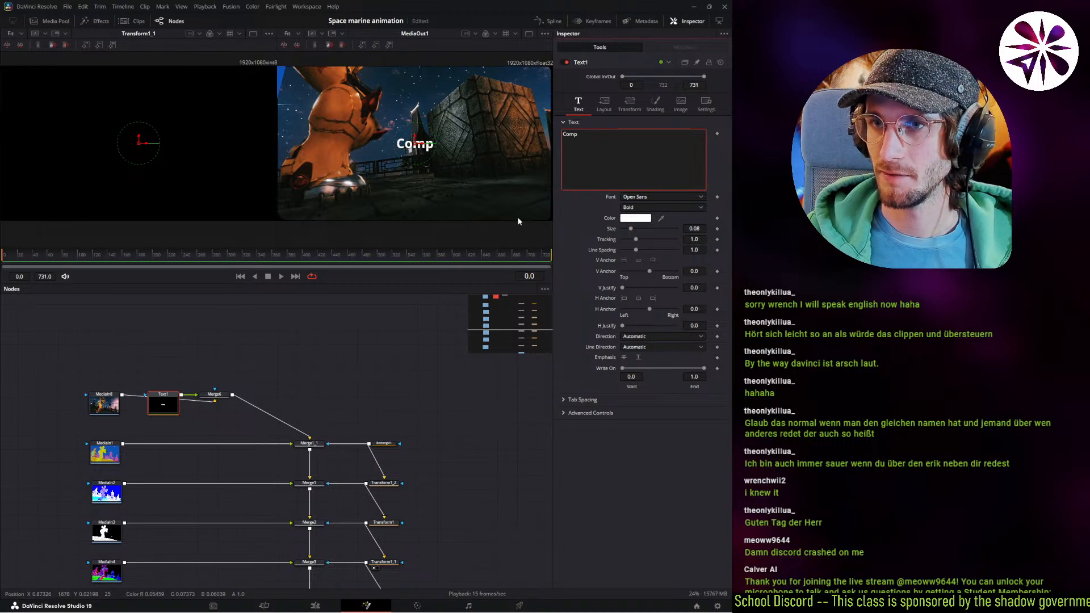
{"action": "type", "text": " + Color"}
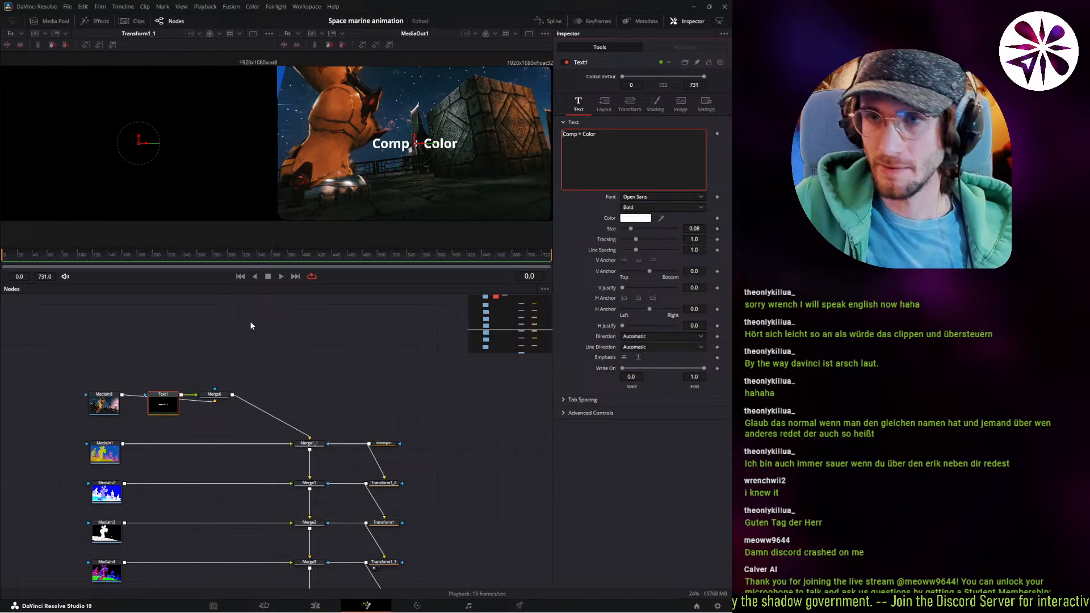
{"action": "type", "text": "Final"}
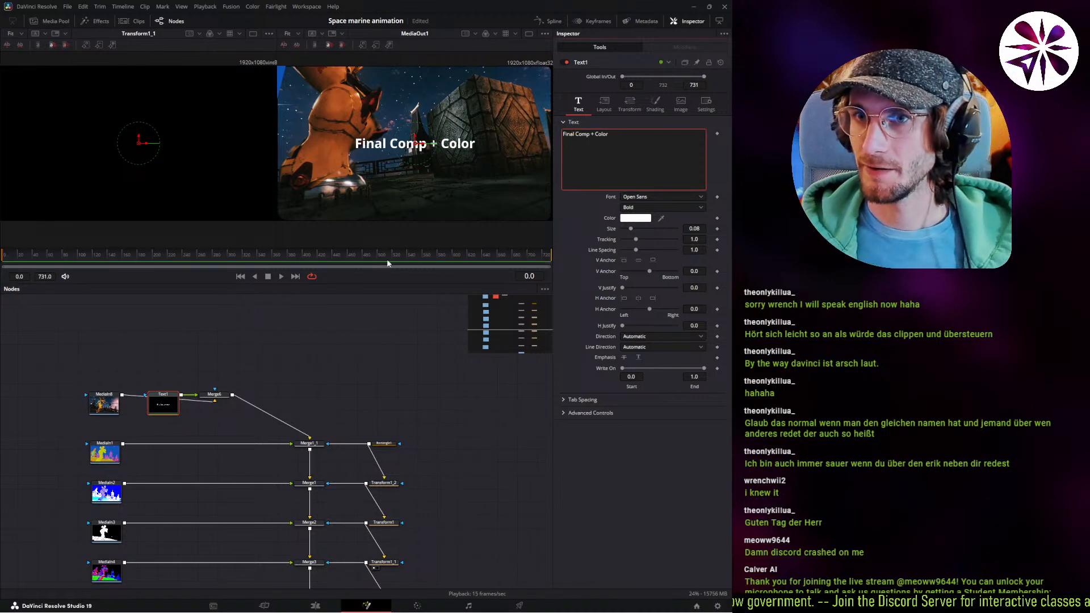
Reduce the title's size to 0.0631 and move it down to the bottom centre of the image.
{"action": "left_click", "coordinate": [684, 228]}
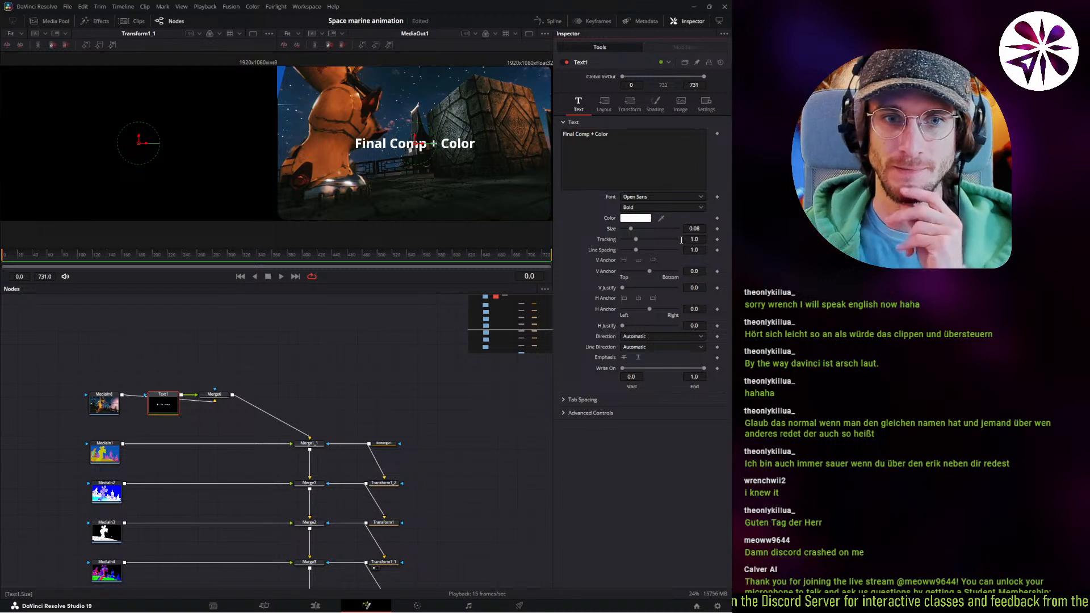
{"action": "left_click_drag", "start_coordinate": [695, 229], "coordinate": [677, 229]}
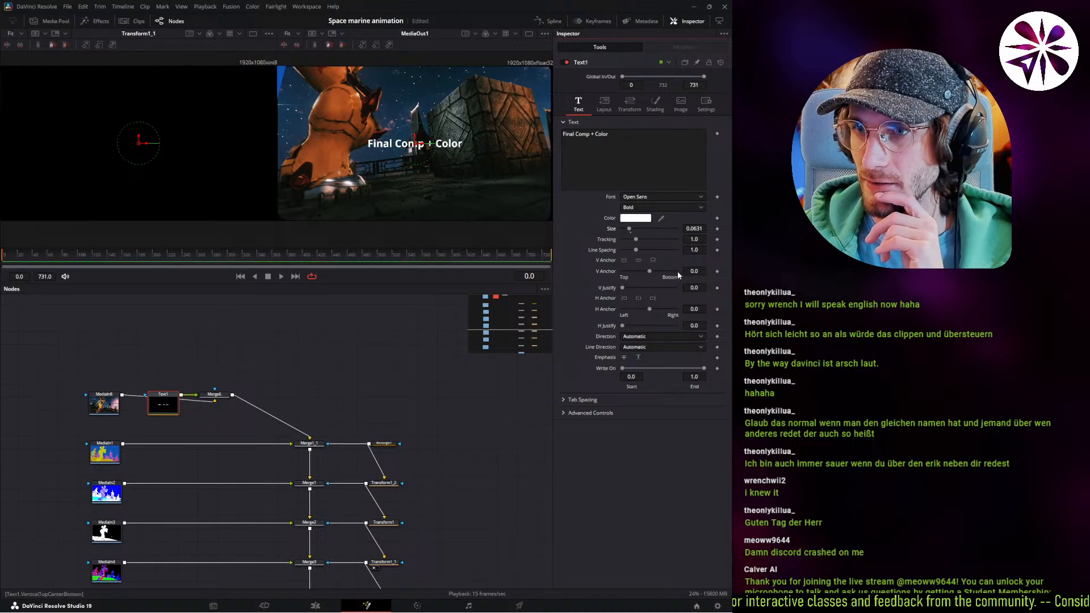
{"action": "left_click_drag", "start_coordinate": [415, 140], "coordinate": [415, 206]}
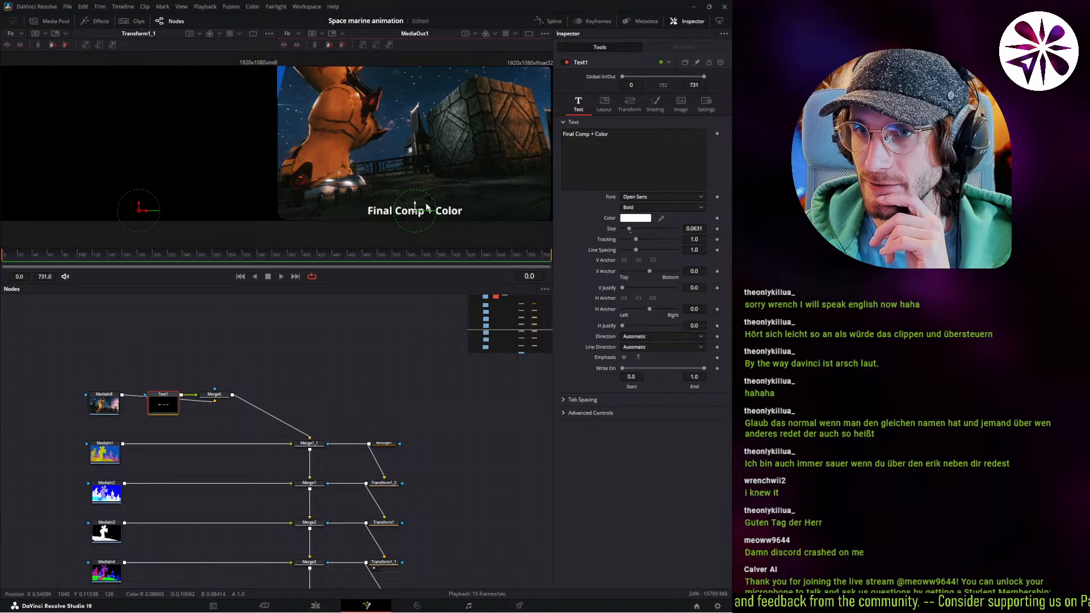
{"action": "left_click", "coordinate": [642, 197]}
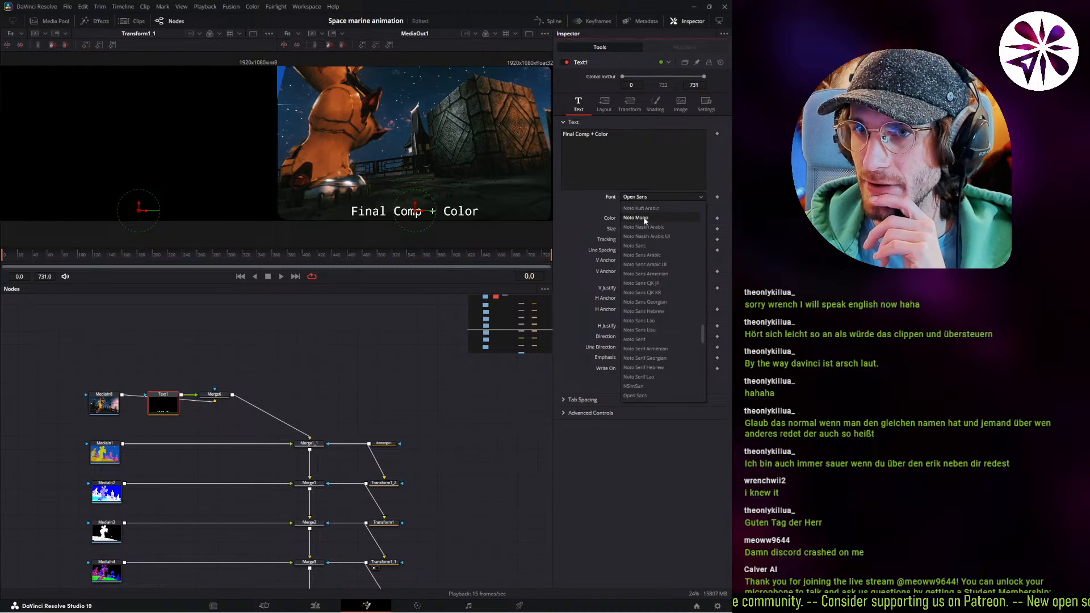
{"action": "scroll", "coordinate": [639, 207], "scroll_direction": "up", "scroll_amount": 1}
{"action": "scroll", "coordinate": [641, 208], "scroll_direction": "up", "scroll_amount": 4}
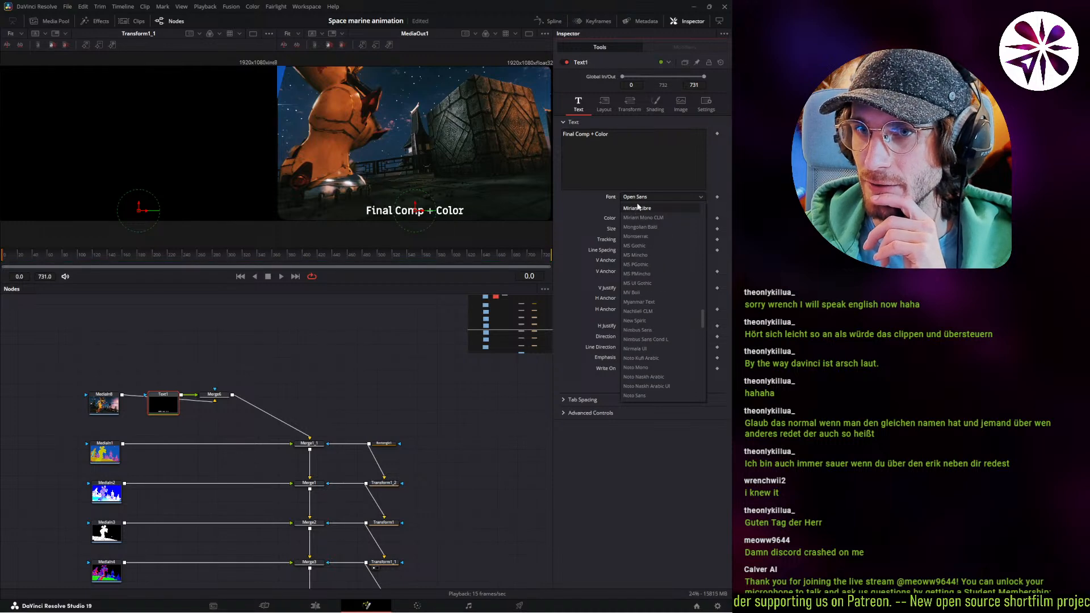
{"action": "left_click", "coordinate": [573, 244]}
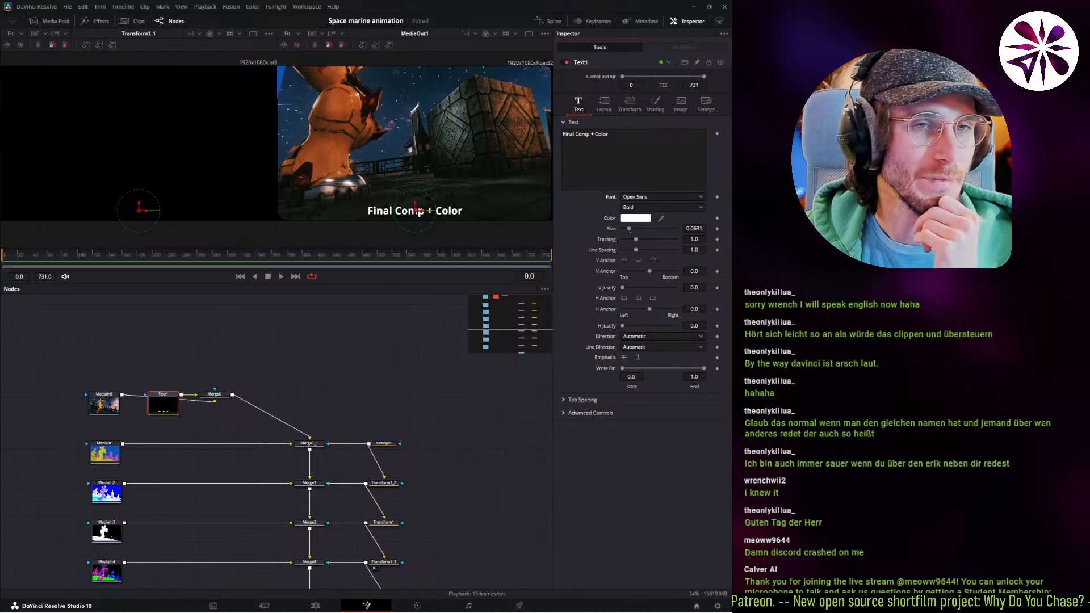
Set the font of Text1 to Bahnschrift.
{"action": "left_click", "coordinate": [646, 197]}
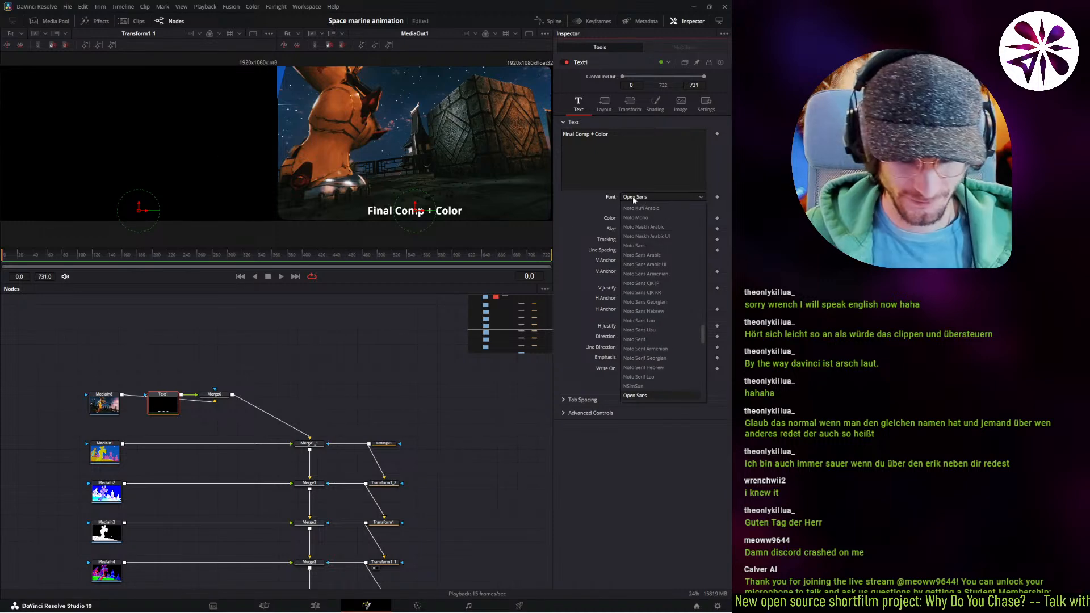
{"action": "key", "text": "b"}
{"action": "key", "text": "Return"}
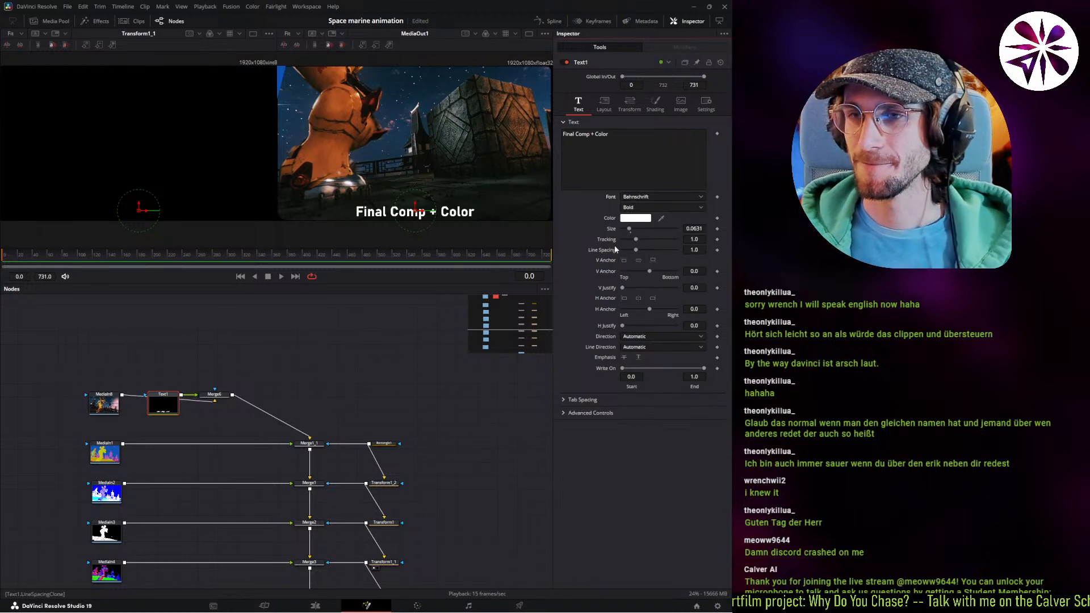
Set the color of the Text1 title to the saved custom green #91cd32.
{"action": "left_click", "coordinate": [636, 218]}
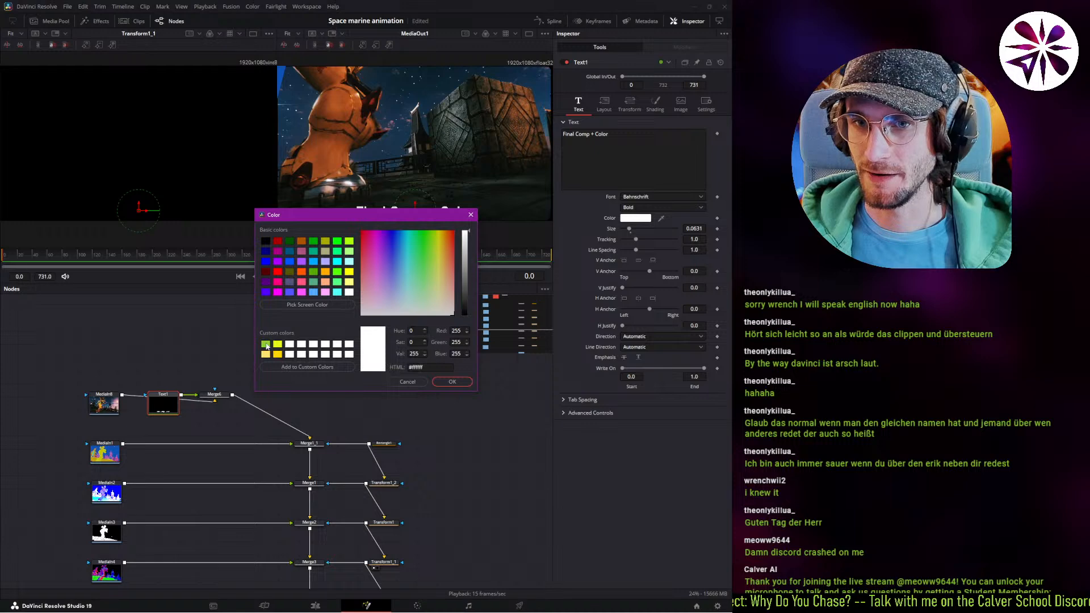
{"action": "left_click", "coordinate": [265, 344]}
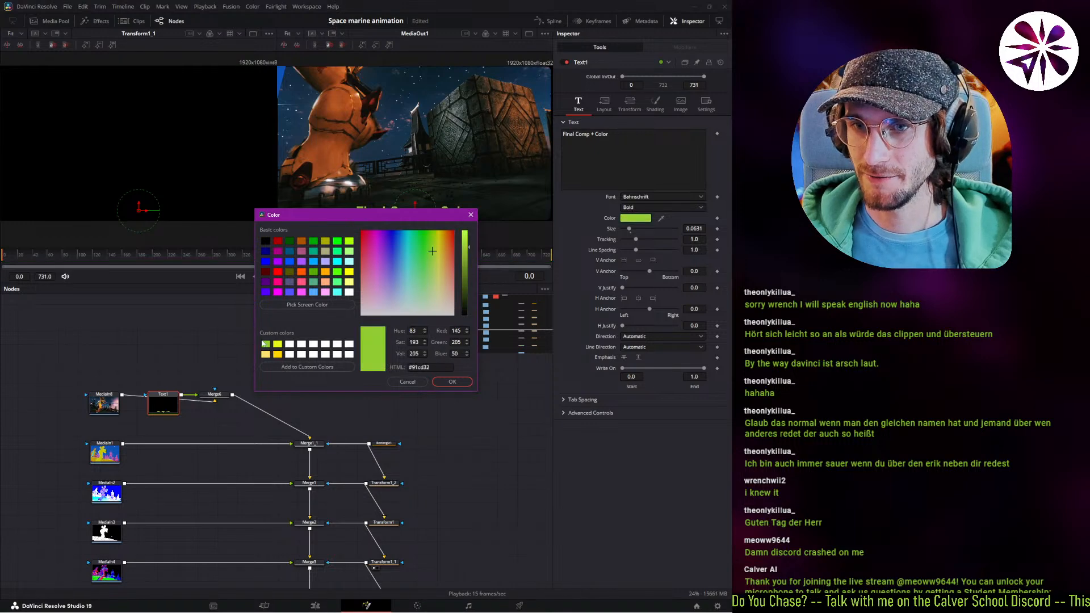
{"action": "left_click", "coordinate": [452, 382]}
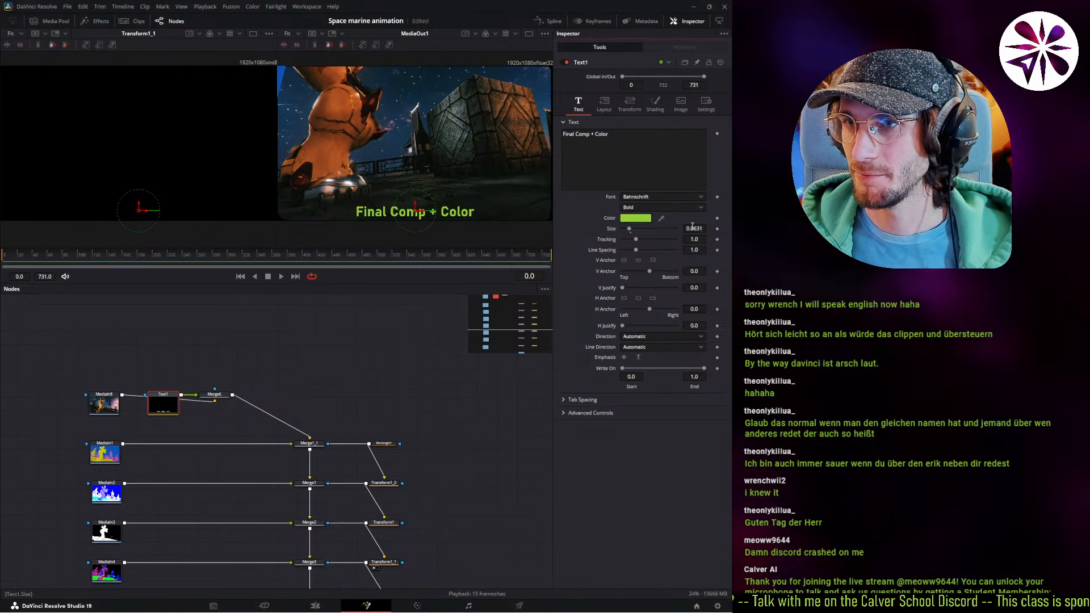
Reduce the size of the Text1 title to 0.0565 and nudge it slightly upward in the image.
{"action": "left_click_drag", "start_coordinate": [692, 228], "coordinate": [659, 229]}
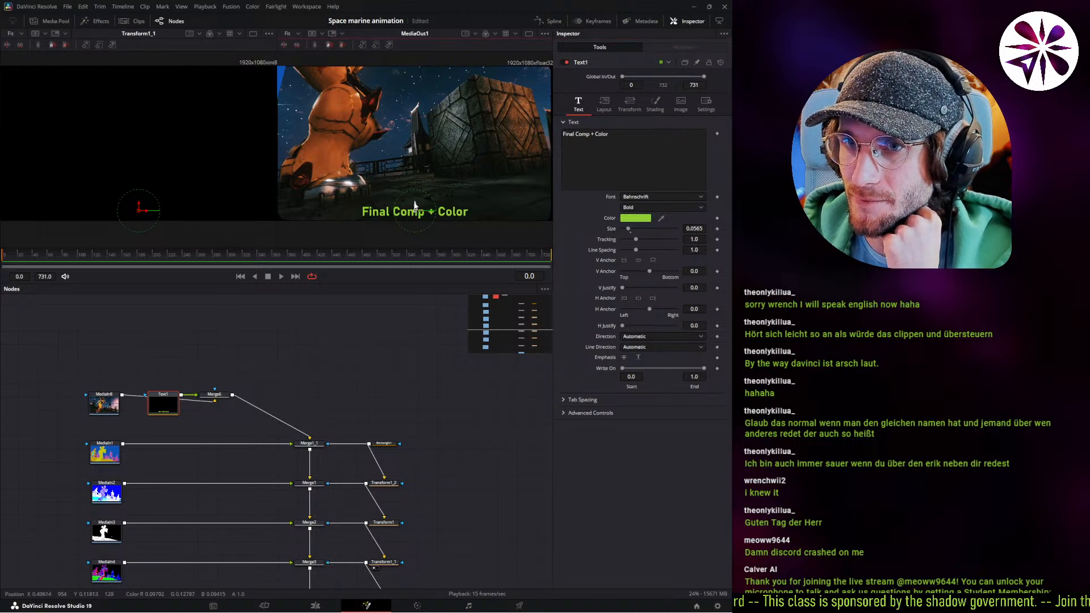
{"action": "left_click_drag", "start_coordinate": [414, 206], "coordinate": [414, 202]}
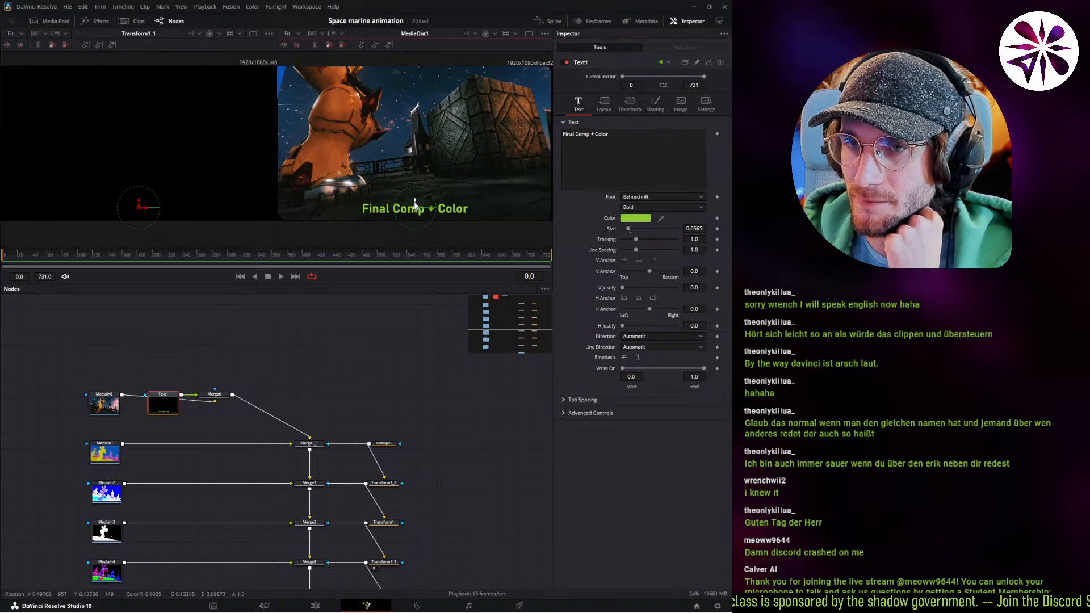
{"action": "left_click_drag", "start_coordinate": [416, 208], "coordinate": [417, 204]}
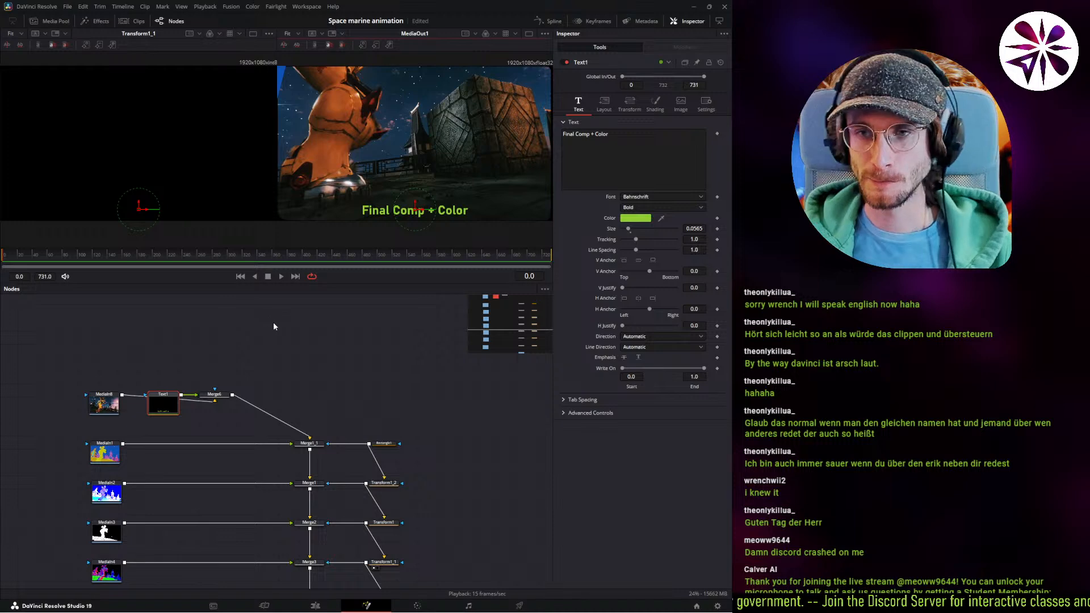
Paste instances of Text1 and Merge6 and place them in the MediaIn1 row, ahead of Merge1_1.
{"action": "left_click", "coordinate": [285, 349]}
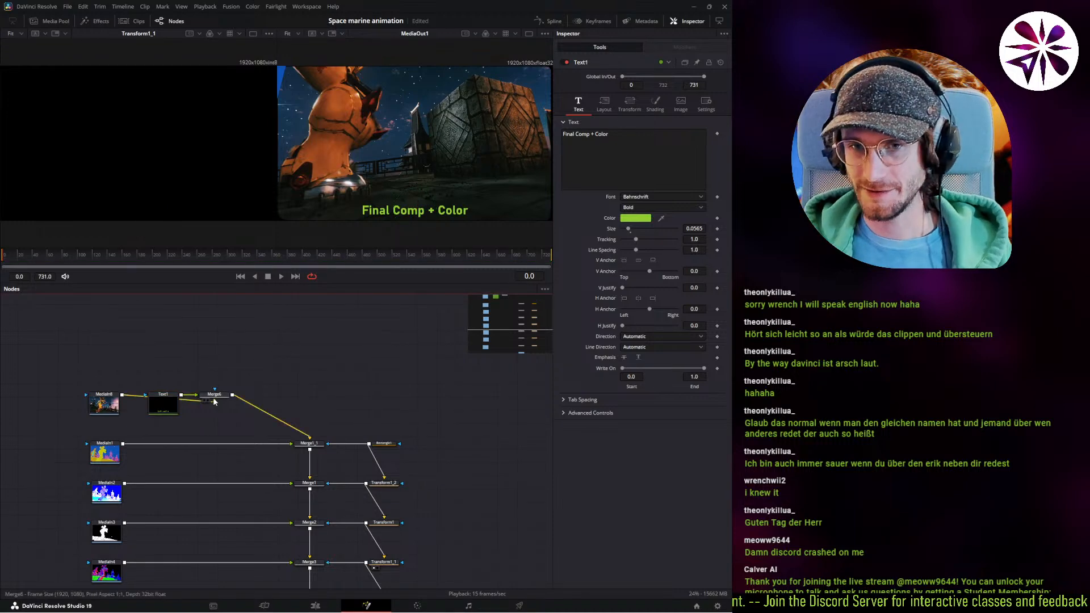
{"action": "left_click_drag", "start_coordinate": [208, 371], "coordinate": [163, 415]}
{"action": "left_click", "coordinate": [249, 366]}
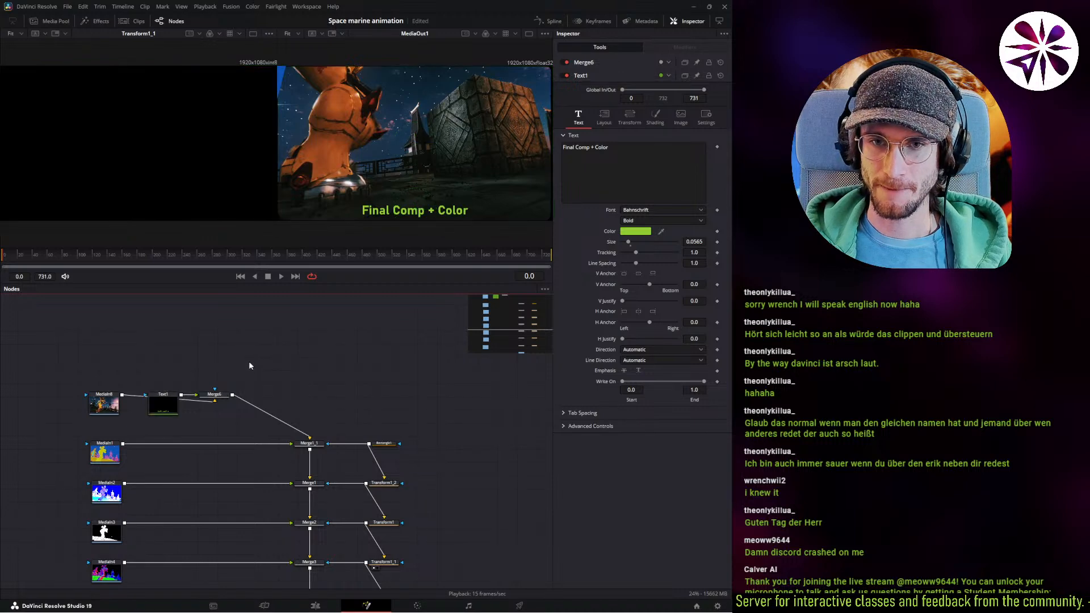
{"action": "key", "text": "ctrl+shift+v"}
{"action": "left_click_drag", "start_coordinate": [259, 370], "coordinate": [168, 458]}
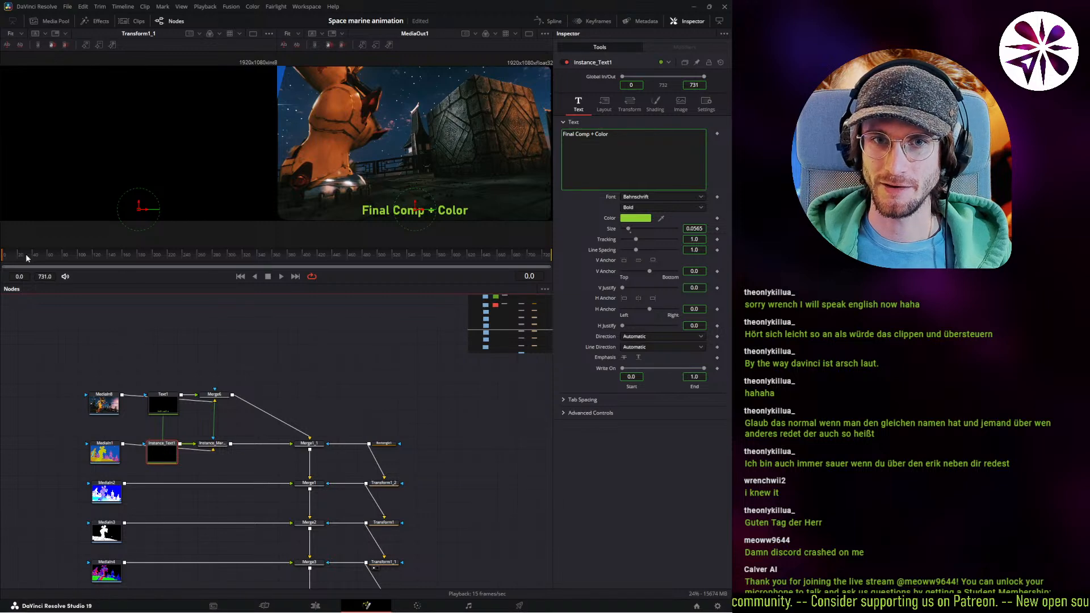
Go to frame 65, deinstance the text of Instance_Text1 and replace it with "Object ID".
{"action": "left_click_drag", "start_coordinate": [26, 260], "coordinate": [51, 261]}
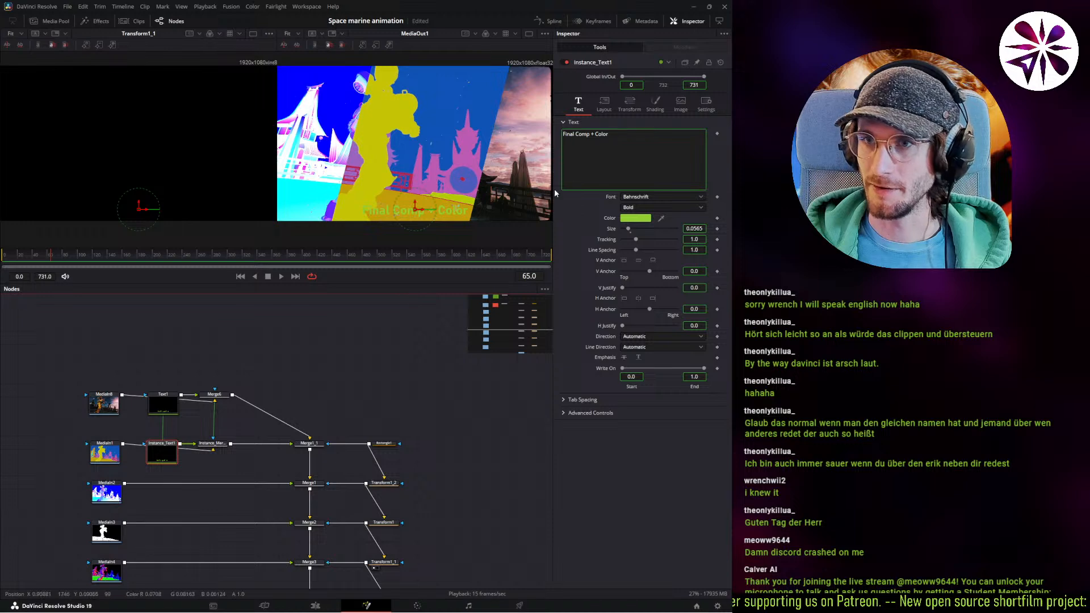
{"action": "right_click", "coordinate": [588, 144]}
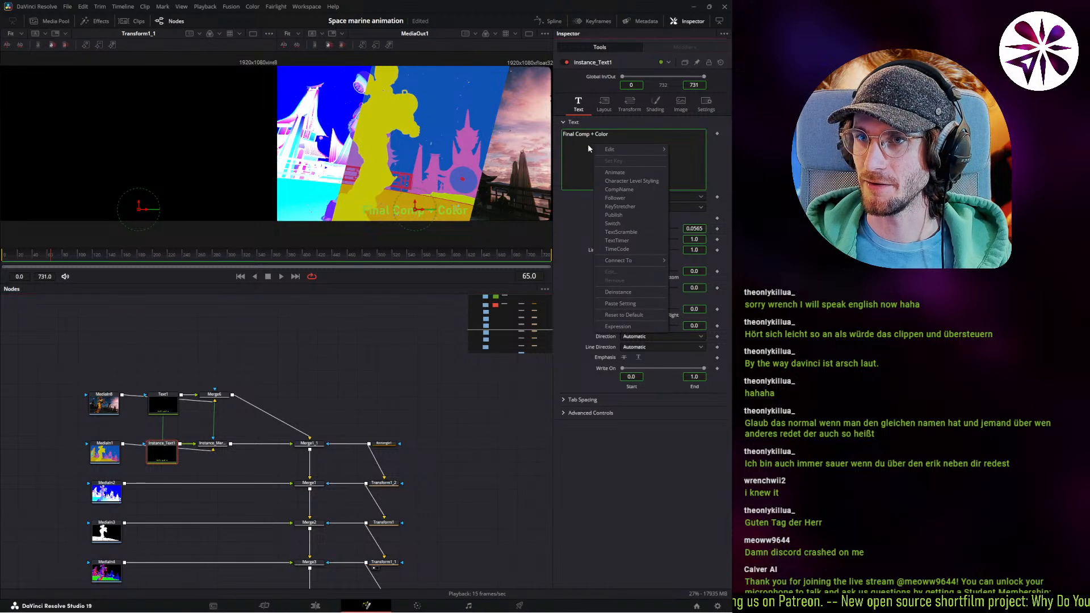
{"action": "left_click", "coordinate": [618, 170]}
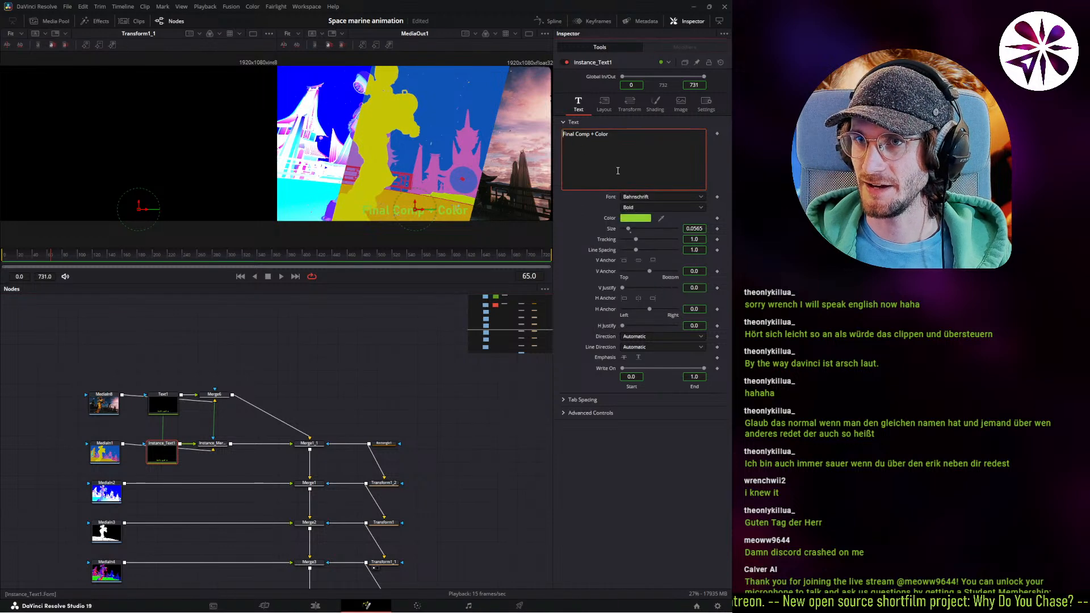
{"action": "key", "text": "ctrl+a"}
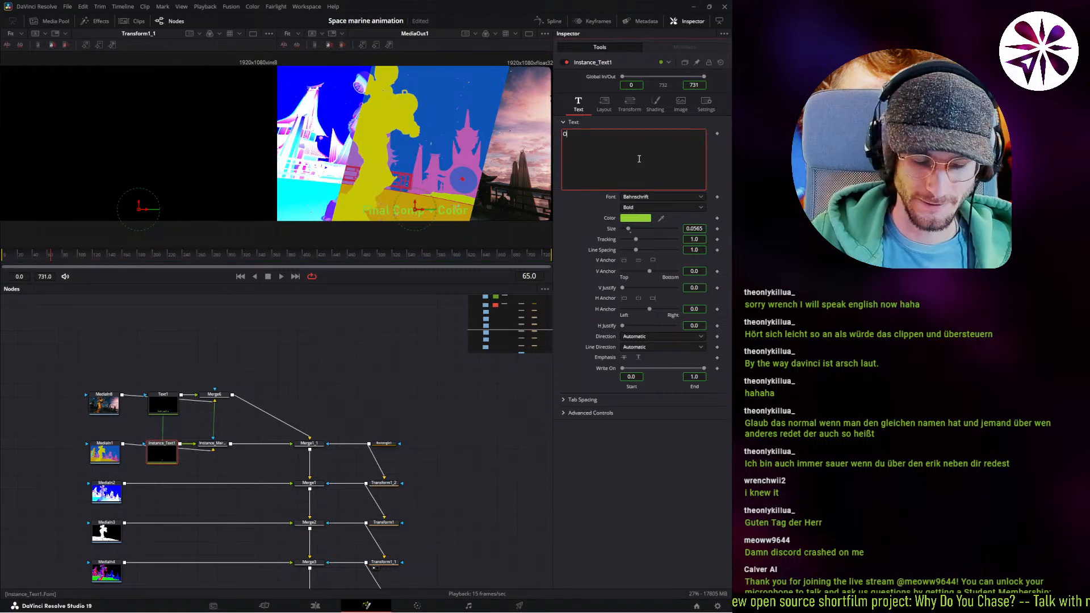
{"action": "type", "text": "Object ID"}
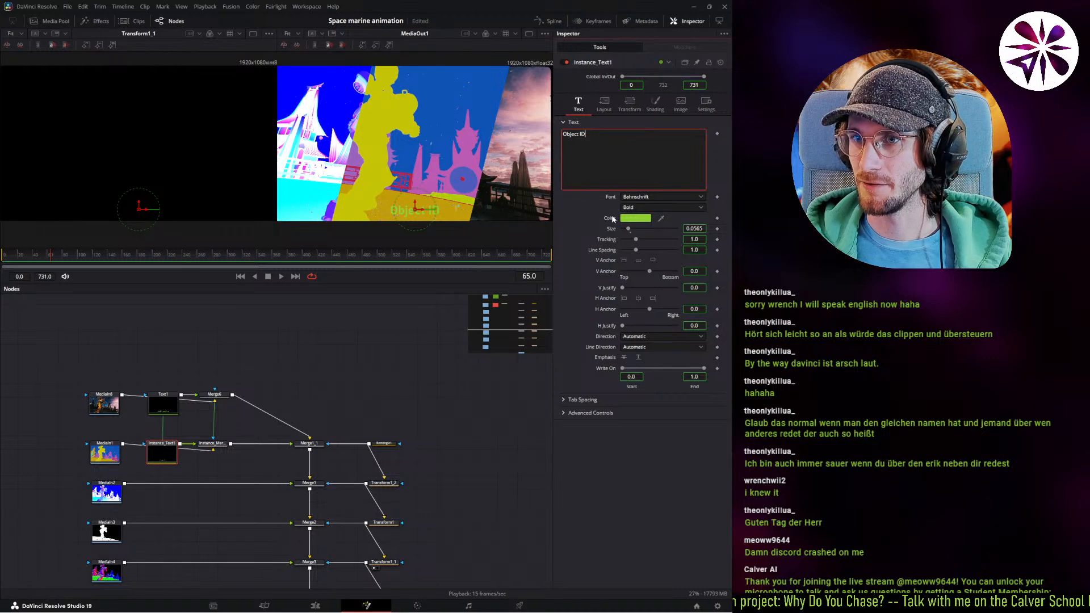
Try to deinstance the Color setting of Instance_Text1.
{"action": "left_click", "coordinate": [609, 219]}
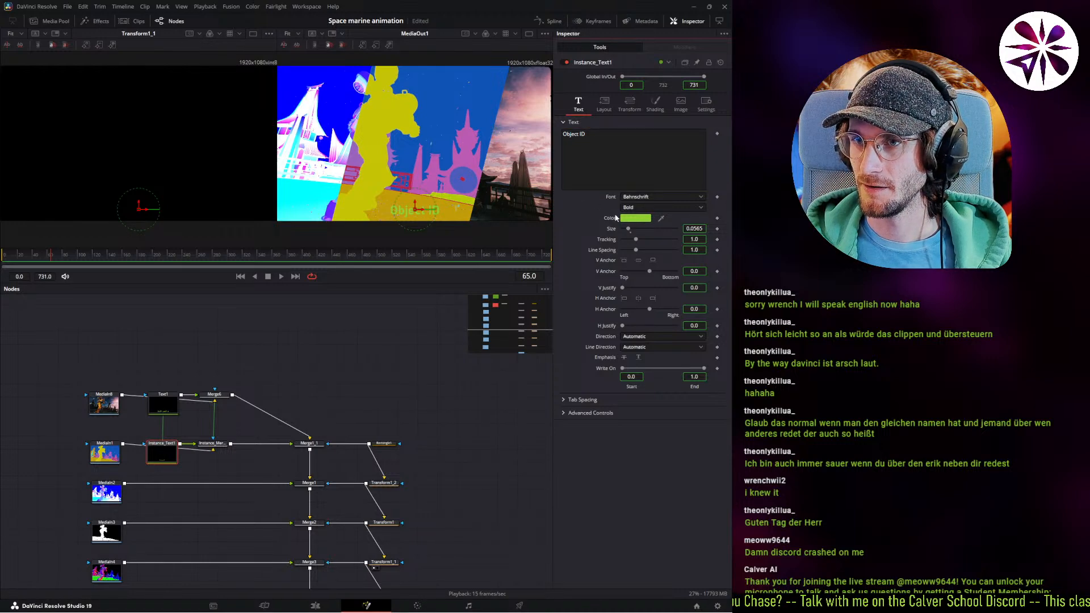
{"action": "left_click", "coordinate": [639, 176]}
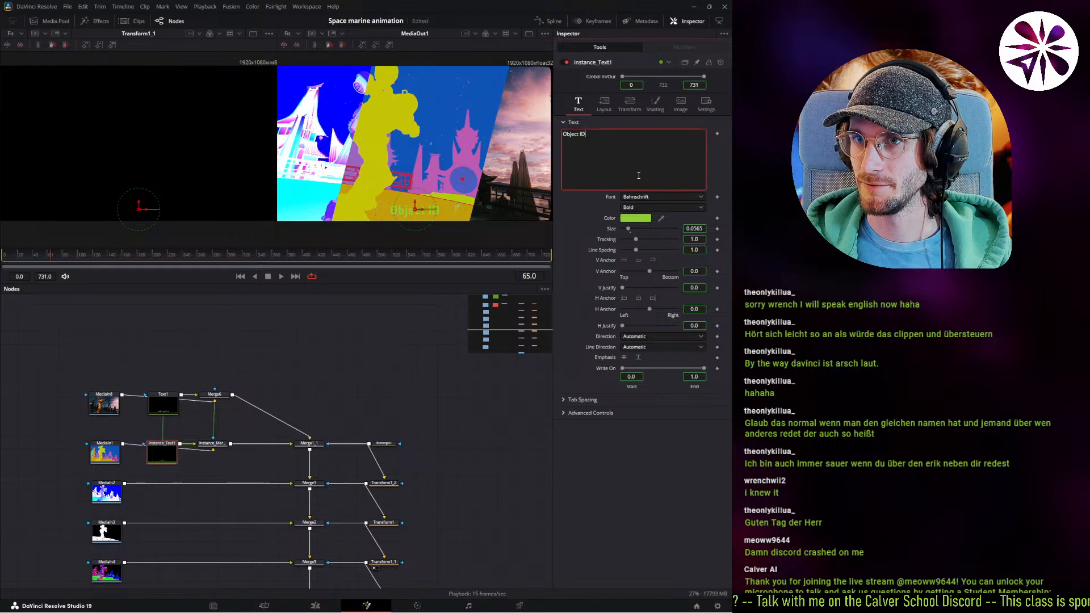
{"action": "left_click", "coordinate": [638, 219]}
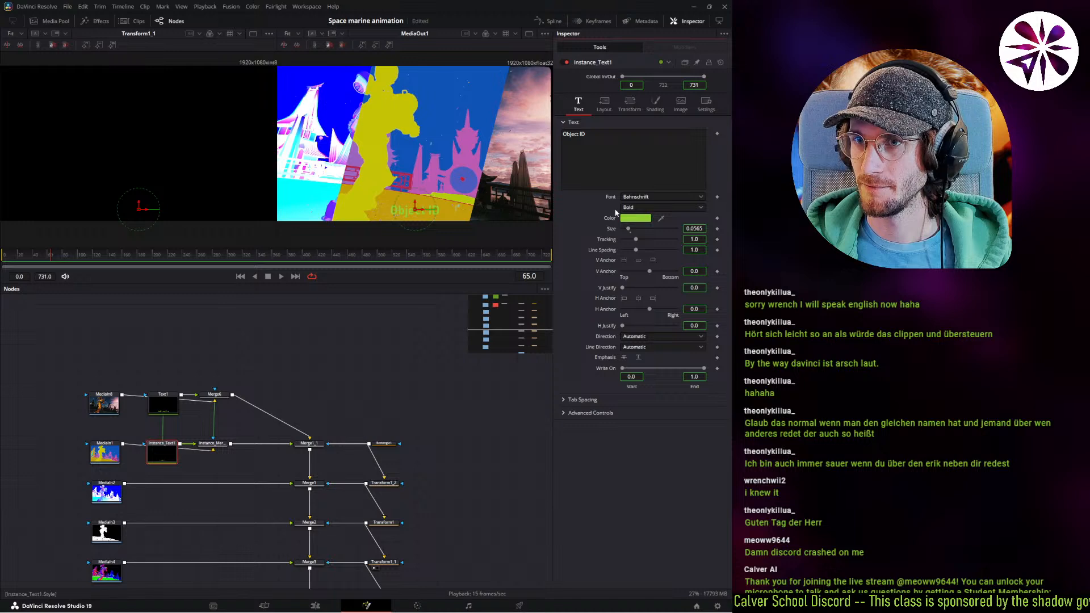
{"action": "right_click", "coordinate": [614, 228]}
{"action": "left_click", "coordinate": [609, 220]}
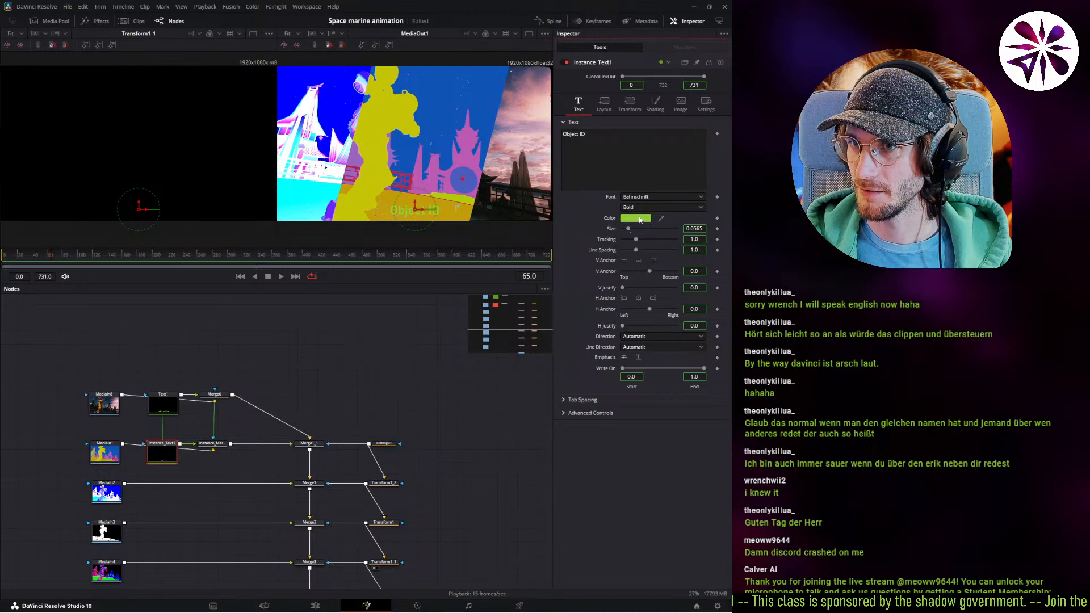
Try a light grey color on Instance_Text1, check both titles at frame 47, and undo the color change.
{"action": "left_click", "coordinate": [640, 220]}
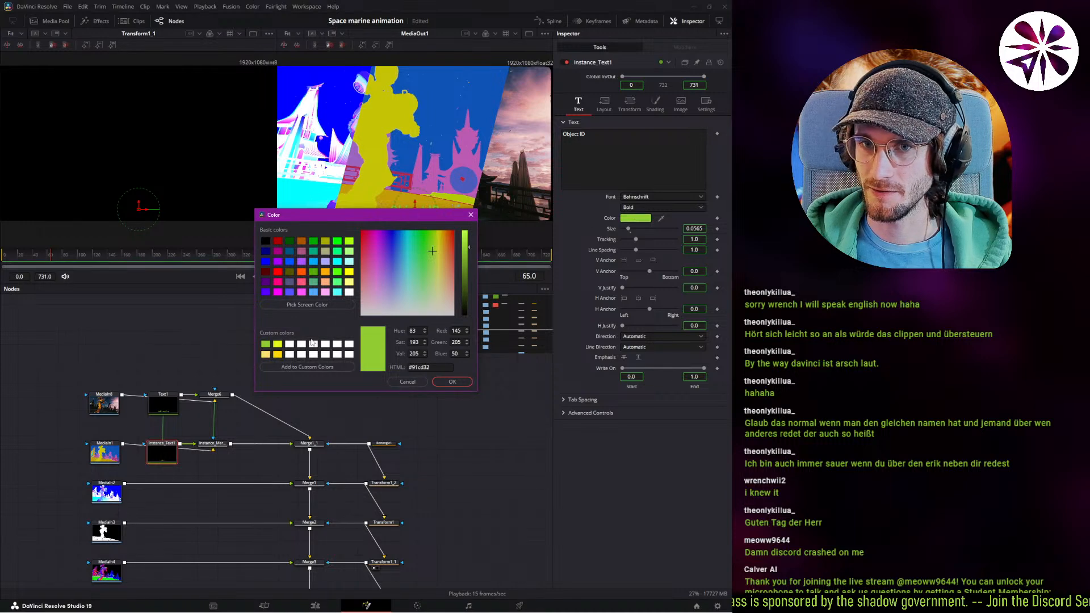
{"action": "left_click_drag", "start_coordinate": [424, 292], "coordinate": [430, 311]}
{"action": "left_click", "coordinate": [453, 382]}
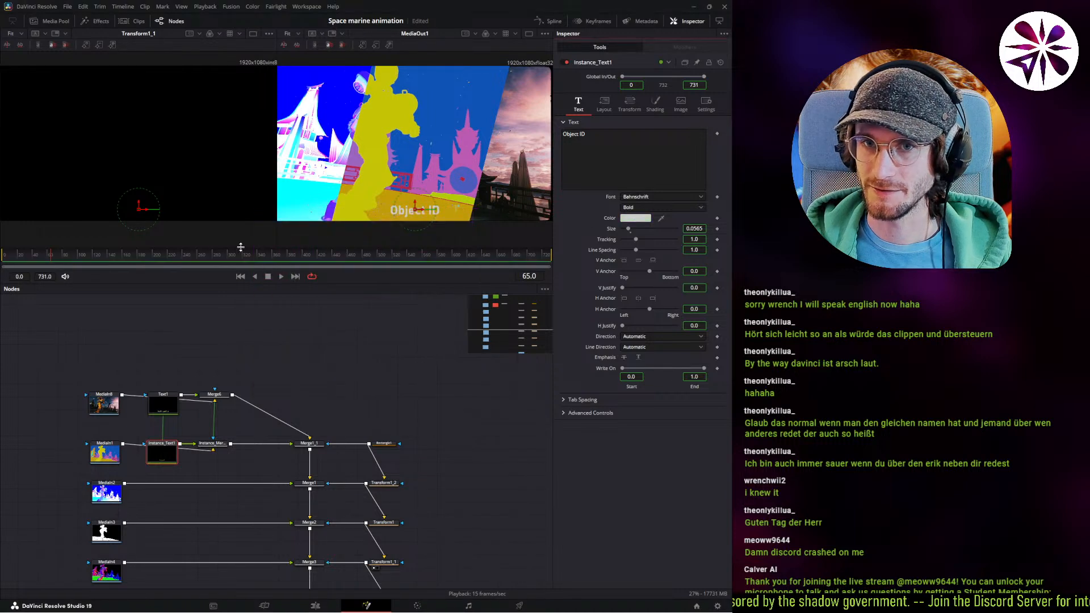
{"action": "left_click", "coordinate": [37, 260]}
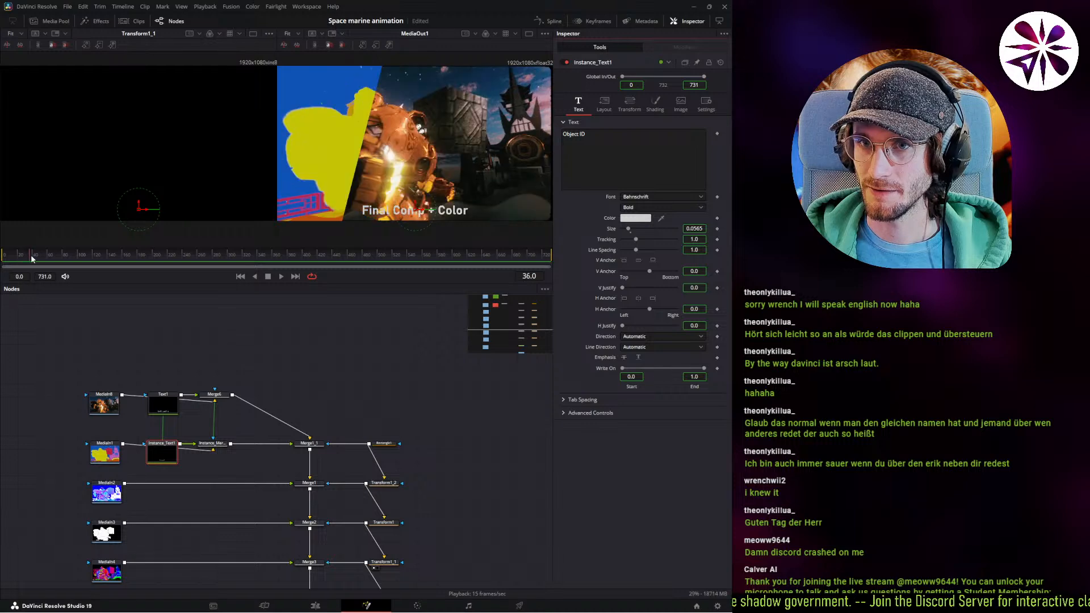
{"action": "left_click_drag", "start_coordinate": [36, 257], "coordinate": [37, 258]}
{"action": "key", "text": "ctrl+z"}
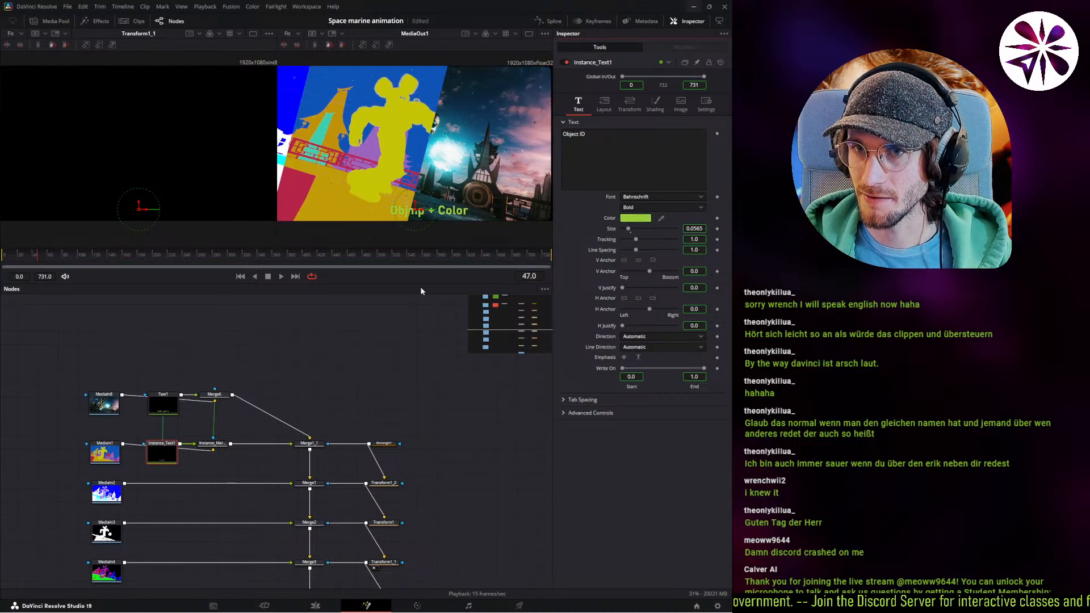
Reset the color of Instance_Text1 to its default white and undo the reset.
{"action": "left_click", "coordinate": [636, 219]}
{"action": "key", "text": "Escape"}
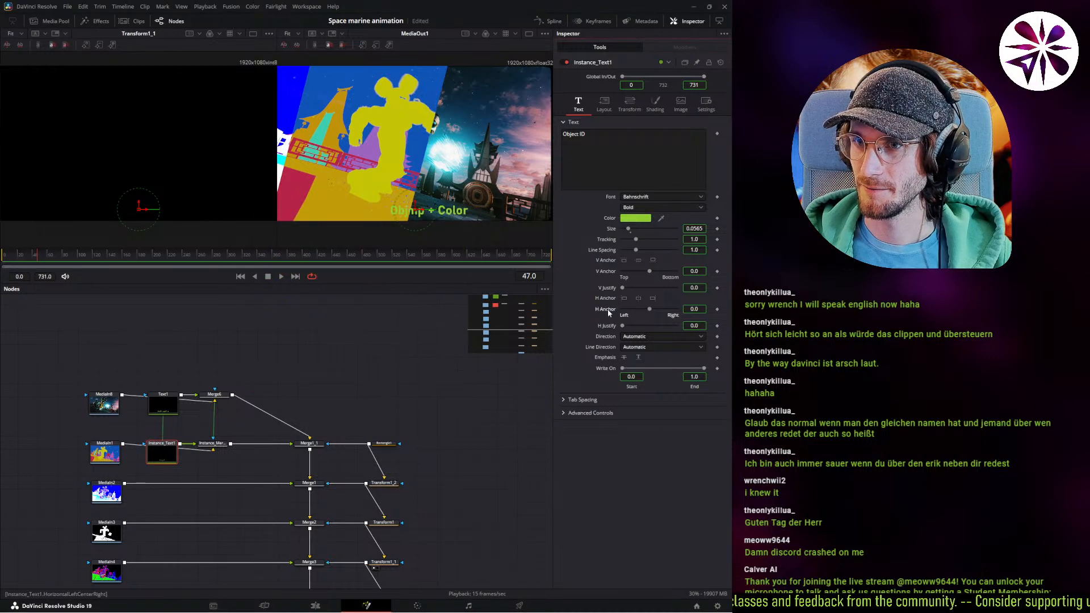
{"action": "right_click", "coordinate": [607, 309]}
{"action": "right_click", "coordinate": [589, 239]}
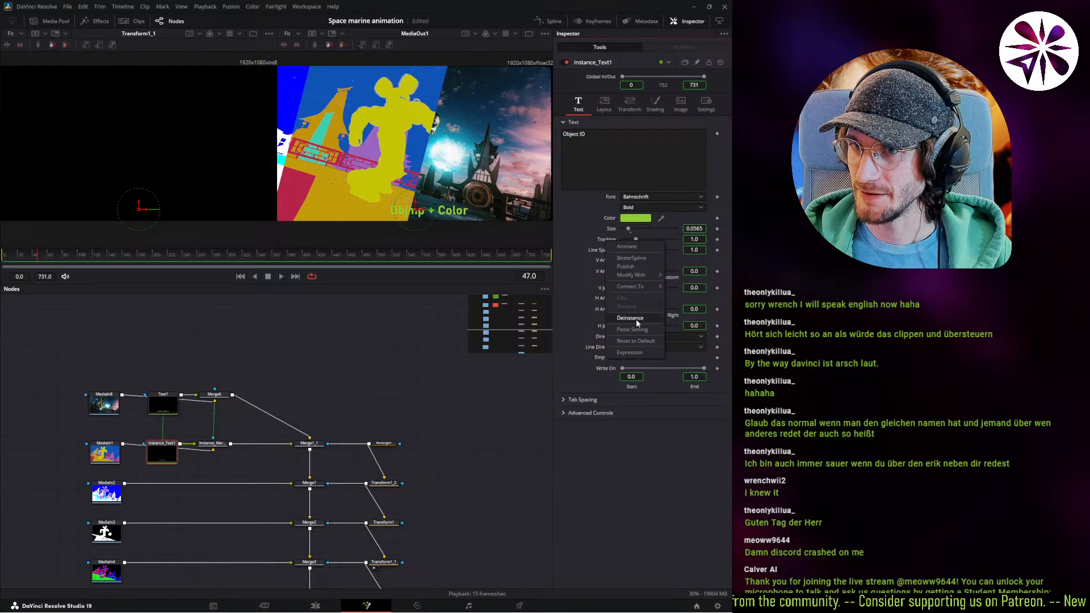
{"action": "left_click", "coordinate": [609, 217]}
{"action": "double_click", "coordinate": [608, 221]}
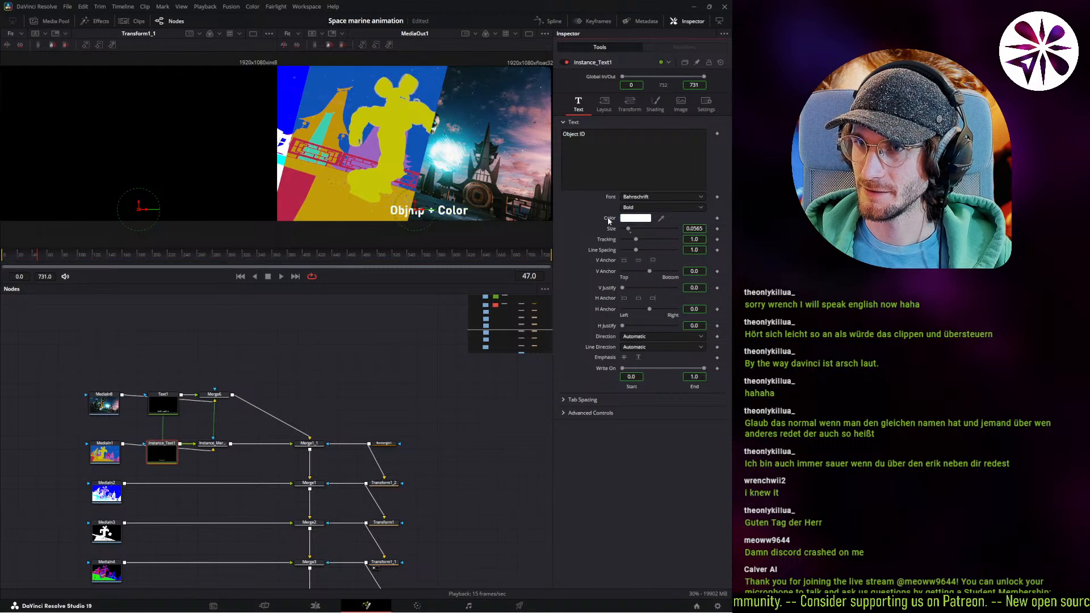
{"action": "key", "text": "ctrl+z"}
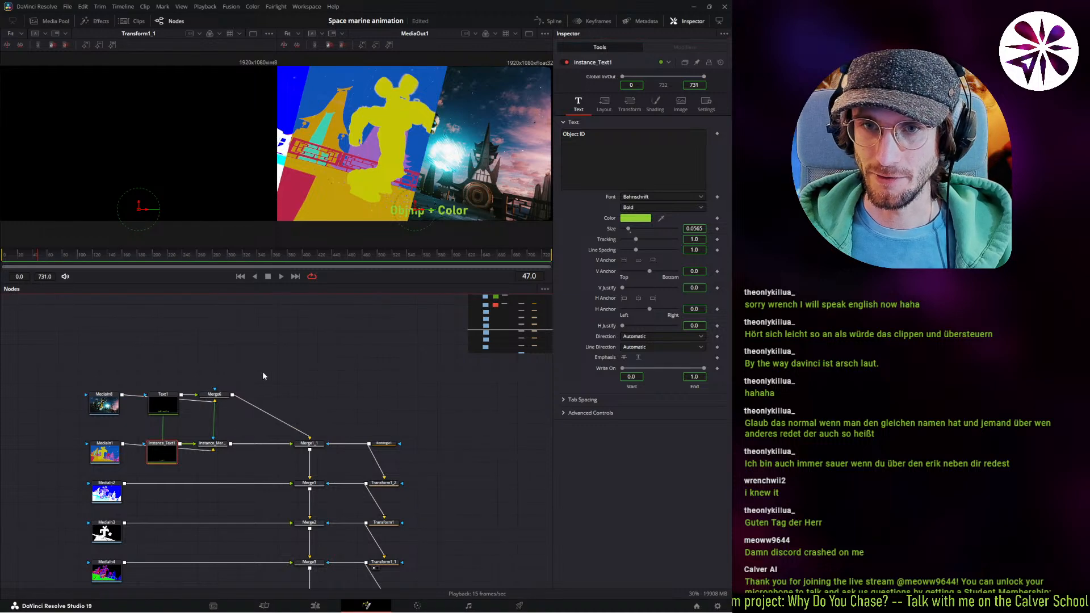
Add a Background node to the node graph and place it above Text1.
{"action": "key", "text": "shift+space"}
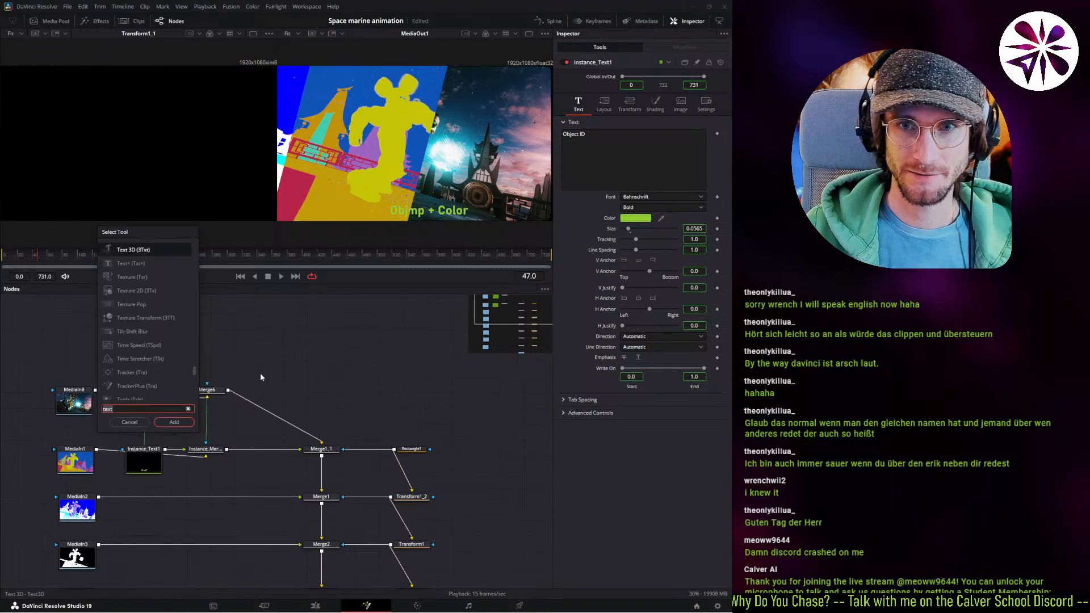
{"action": "type", "text": "back"}
{"action": "key", "text": "Return"}
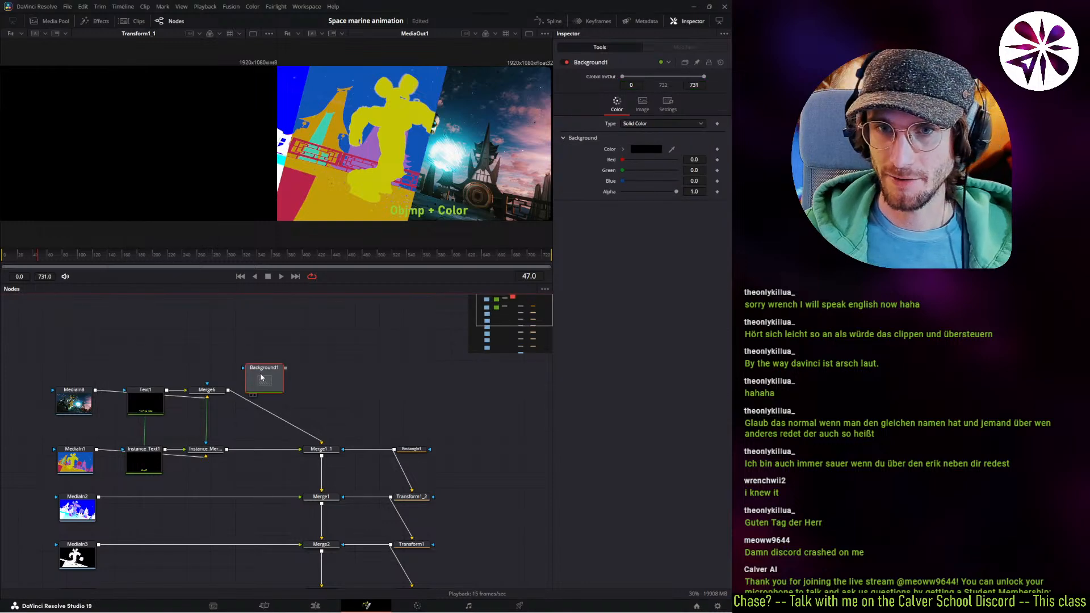
{"action": "left_click_drag", "start_coordinate": [272, 405], "coordinate": [142, 365]}
Move all the MediaIn nodes together farther away from the text nodes to make room in each row.
{"action": "middle_click_drag", "start_coordinate": [112, 431], "coordinate": [155, 340]}
{"action": "left_click_drag", "start_coordinate": [67, 316], "coordinate": [161, 604]}
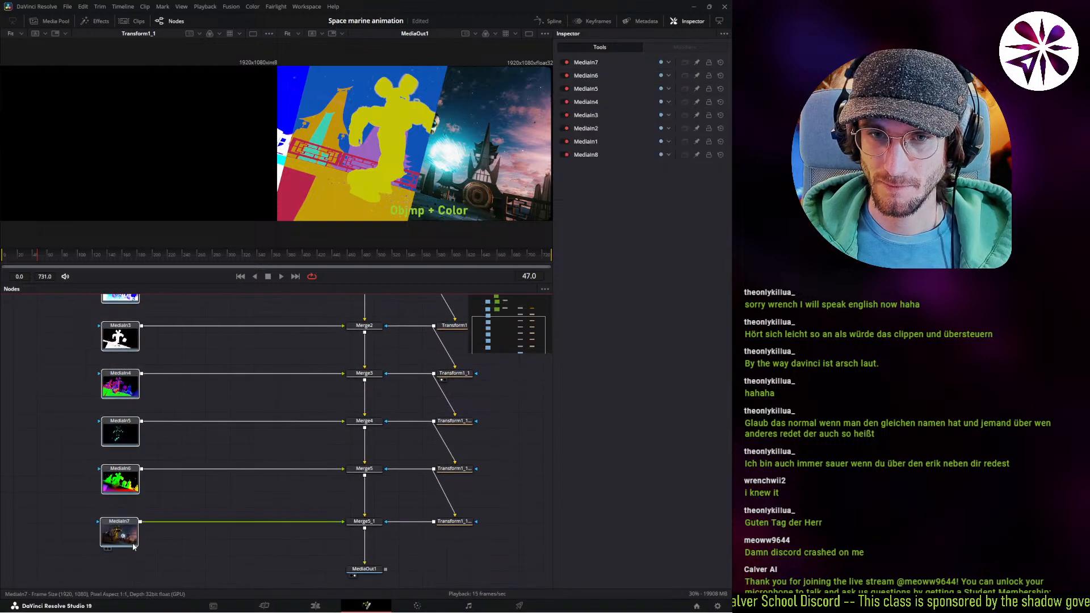
{"action": "left_click_drag", "start_coordinate": [130, 539], "coordinate": [74, 539]}
{"action": "scroll", "coordinate": [190, 542], "scroll_direction": "up", "scroll_amount": 8}
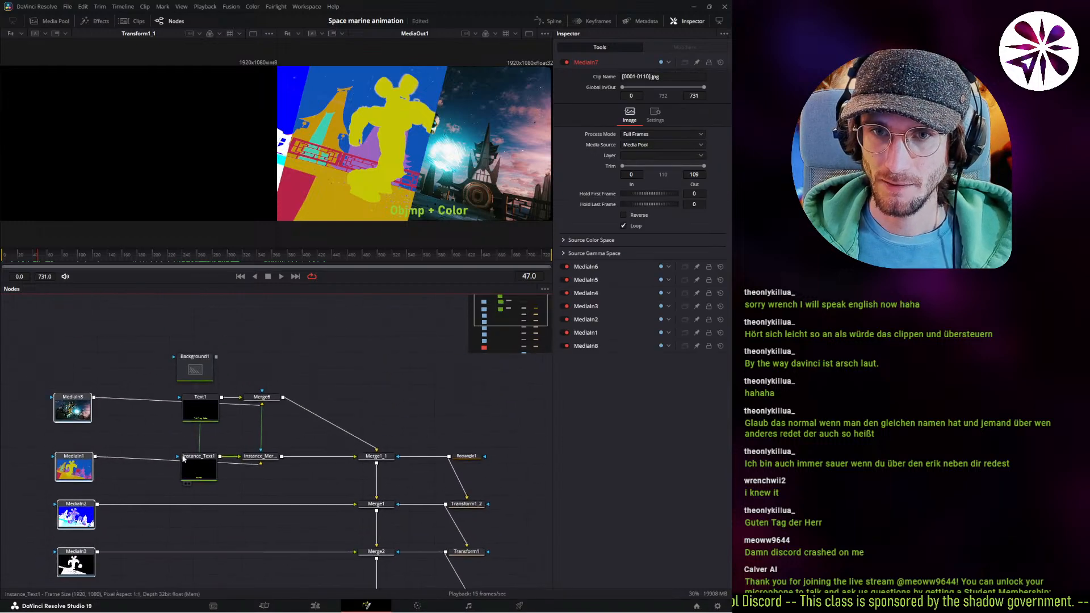
Place Background1 between MediaIn8 and Text1, and feed Merge6 with Background1 as its foreground and Text1 as its effect mask.
{"action": "left_click", "coordinate": [136, 414]}
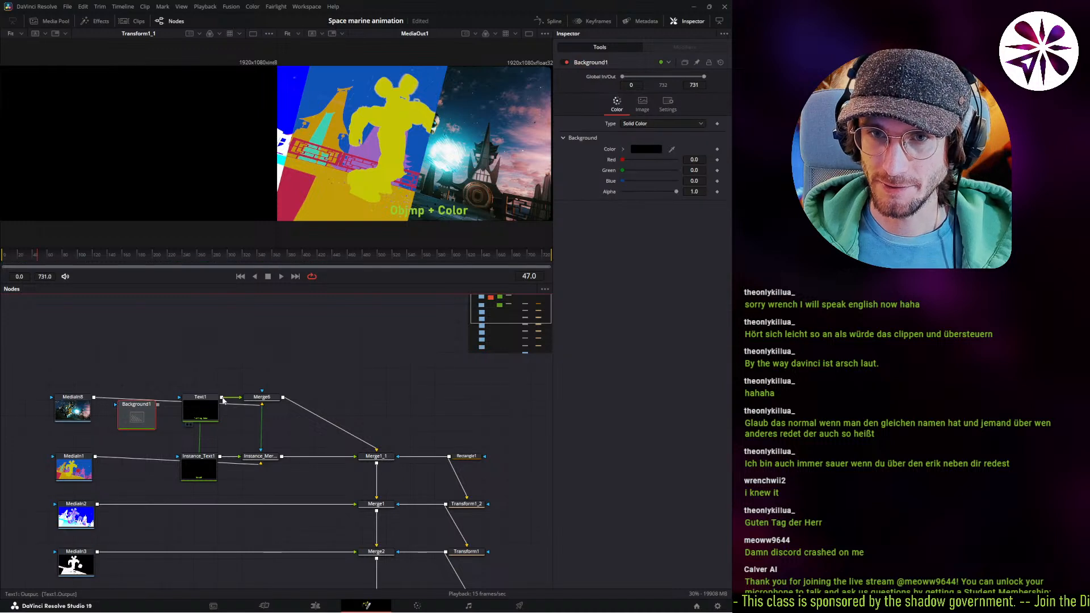
{"action": "left_click_drag", "start_coordinate": [222, 397], "coordinate": [262, 392]}
{"action": "left_click_drag", "start_coordinate": [158, 404], "coordinate": [241, 398]}
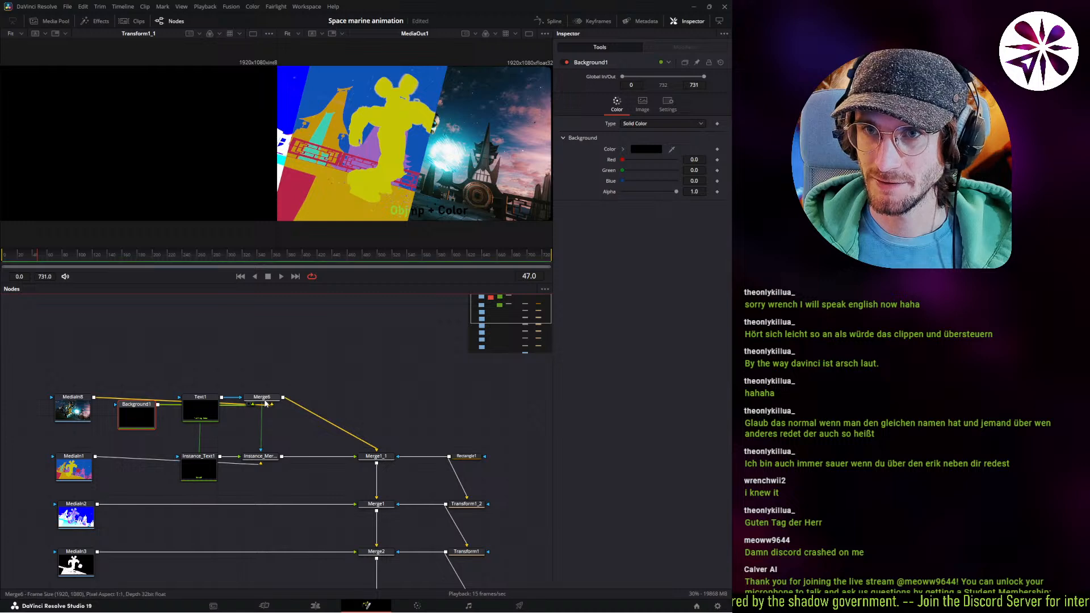
{"action": "left_click_drag", "start_coordinate": [140, 426], "coordinate": [149, 419]}
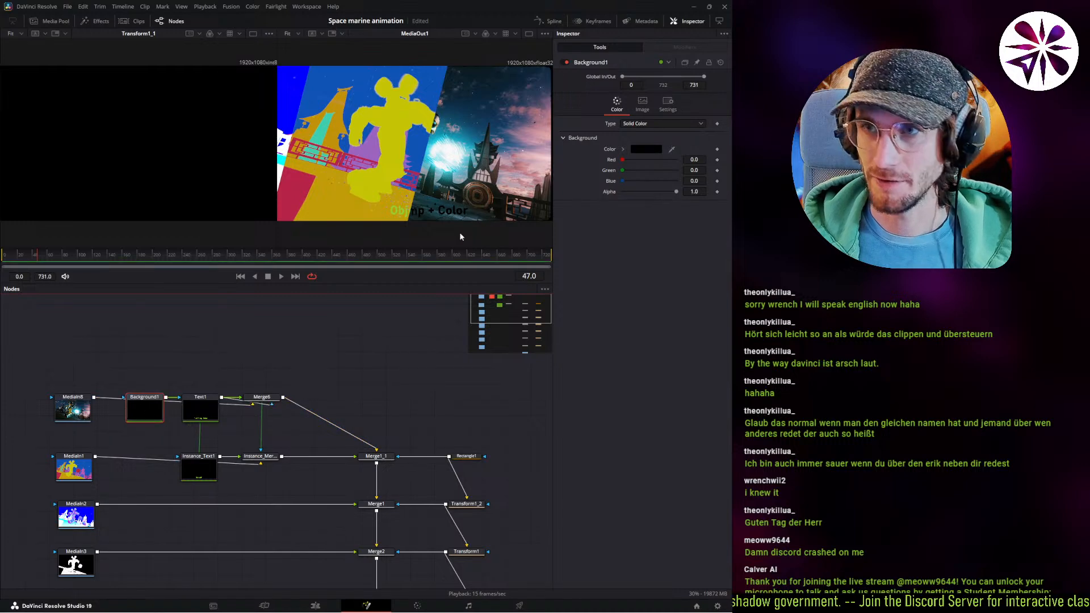
Set the color of Background1 to the saved custom green #91cd32.
{"action": "left_click", "coordinate": [628, 150]}
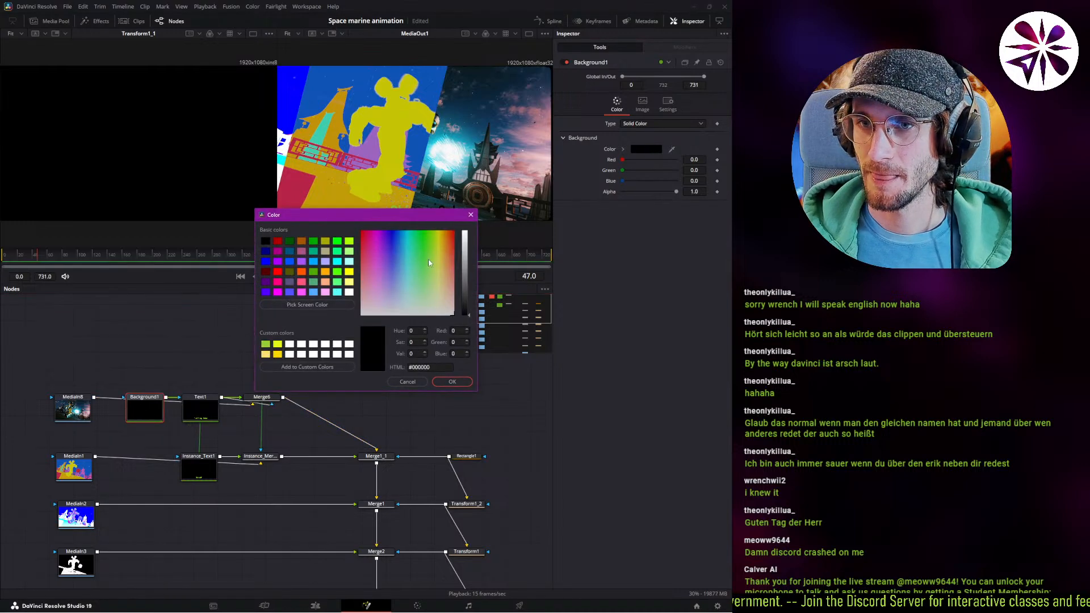
{"action": "left_click", "coordinate": [265, 343]}
{"action": "left_click", "coordinate": [452, 382]}
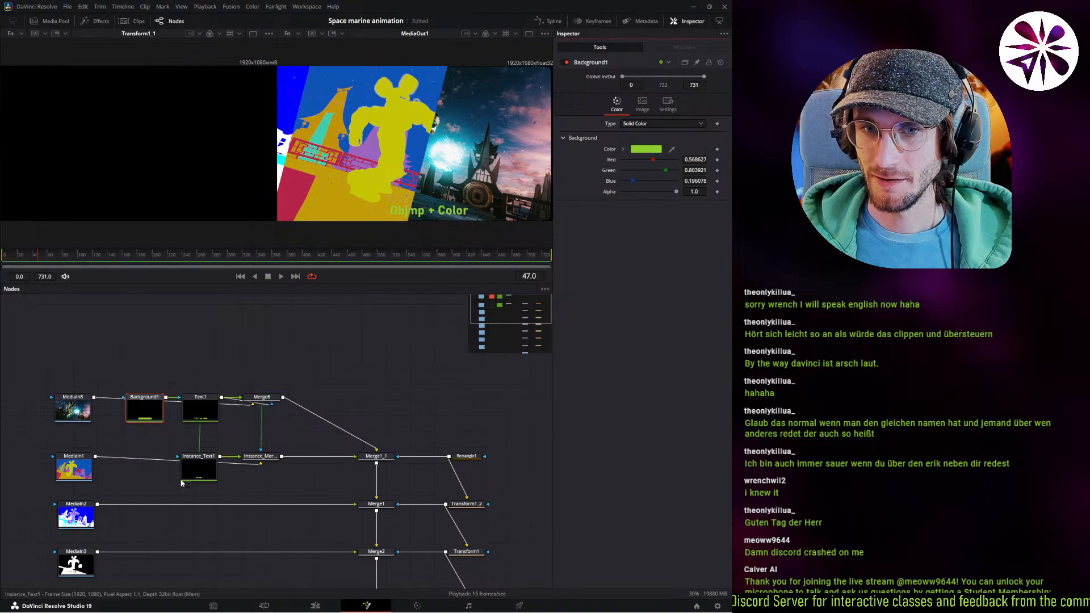
Paste a copy of Background1 between MediaIn1 and Instance_Text1, and connect it as the foreground of Instance_Merge6.
{"action": "key", "text": "ctrl+v"}
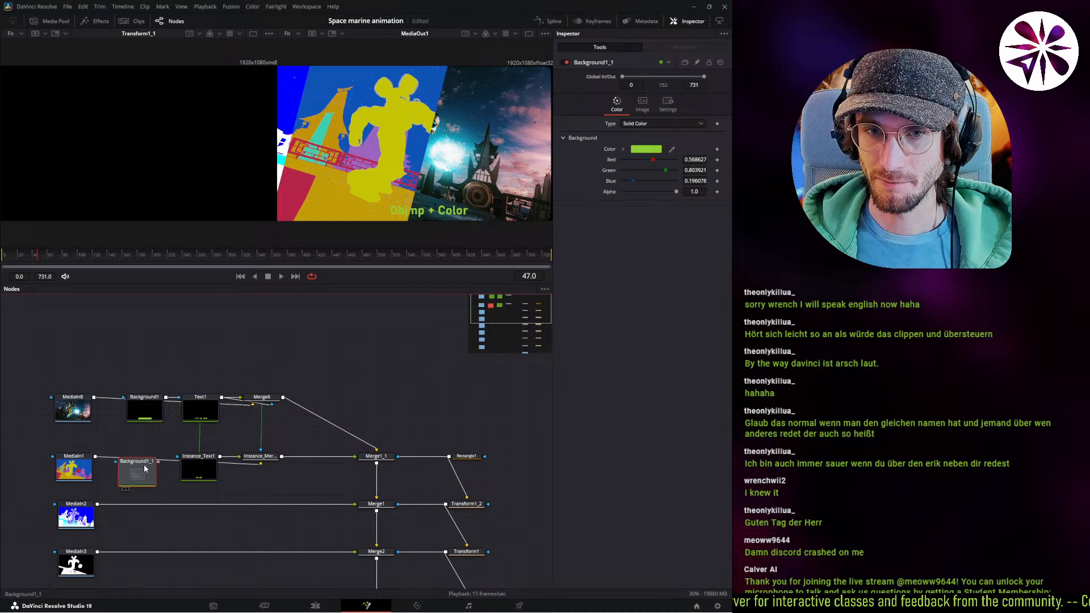
{"action": "left_click_drag", "start_coordinate": [158, 461], "coordinate": [262, 457]}
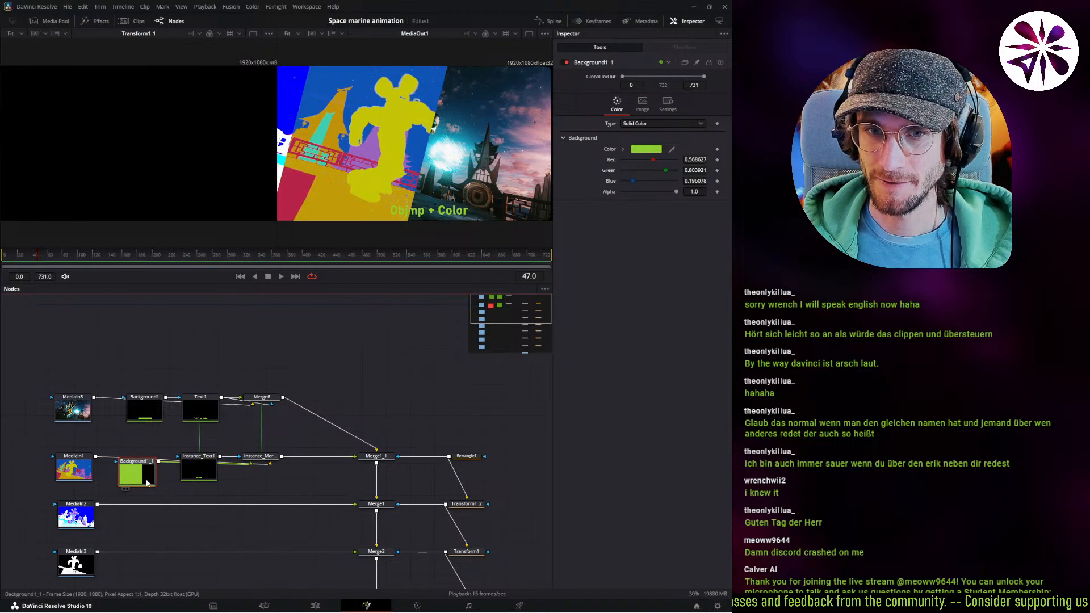
{"action": "left_click_drag", "start_coordinate": [147, 484], "coordinate": [155, 478]}
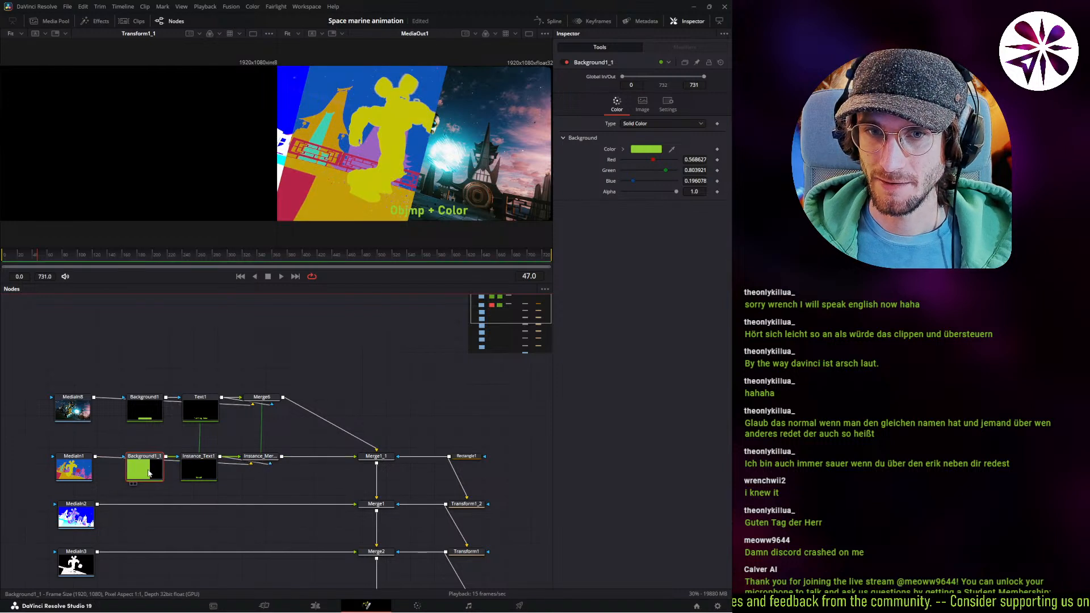
Set the color of Background1_1 to black and scrub forward to check the Object ID label.
{"action": "left_click", "coordinate": [639, 148]}
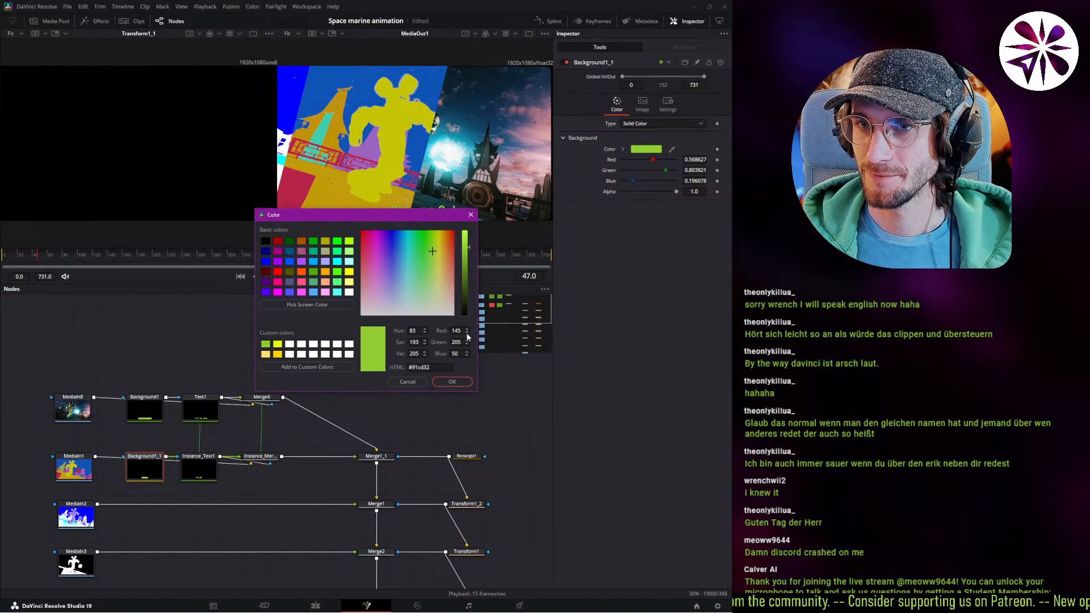
{"action": "left_click_drag", "start_coordinate": [399, 214], "coordinate": [411, 253]}
{"action": "left_click_drag", "start_coordinate": [461, 339], "coordinate": [489, 388]}
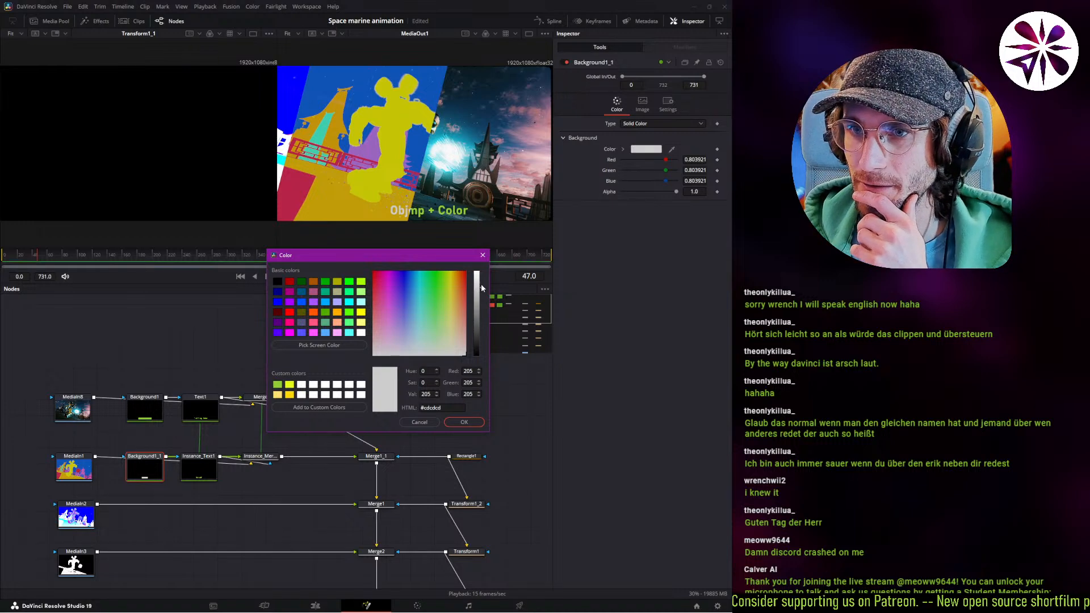
{"action": "left_click_drag", "start_coordinate": [478, 287], "coordinate": [477, 257]}
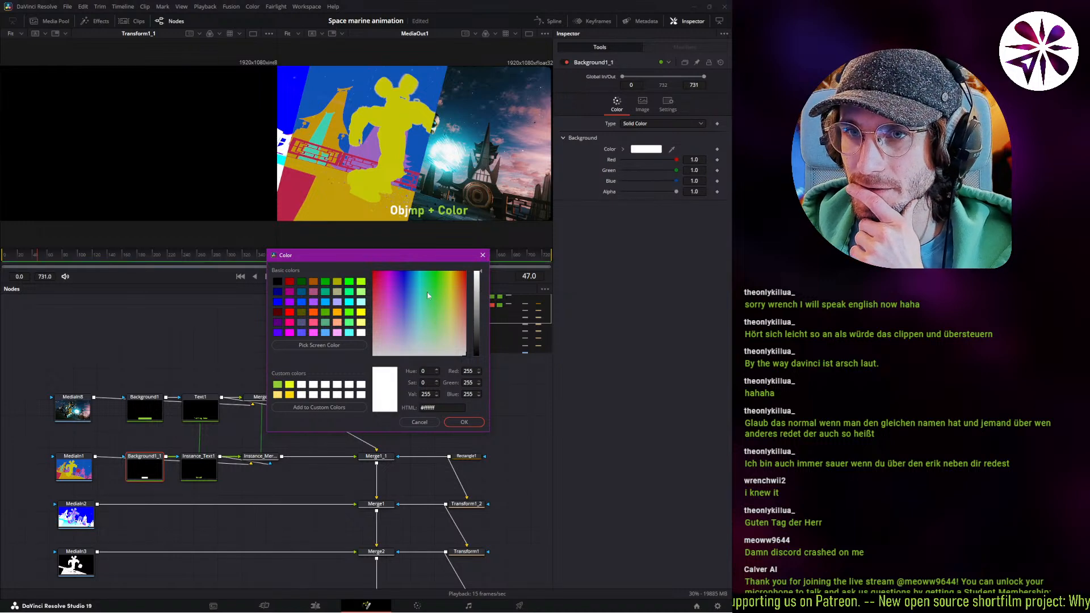
{"action": "left_click_drag", "start_coordinate": [428, 293], "coordinate": [345, 377]}
{"action": "left_click_drag", "start_coordinate": [476, 301], "coordinate": [477, 355]}
{"action": "left_click", "coordinate": [464, 422]}
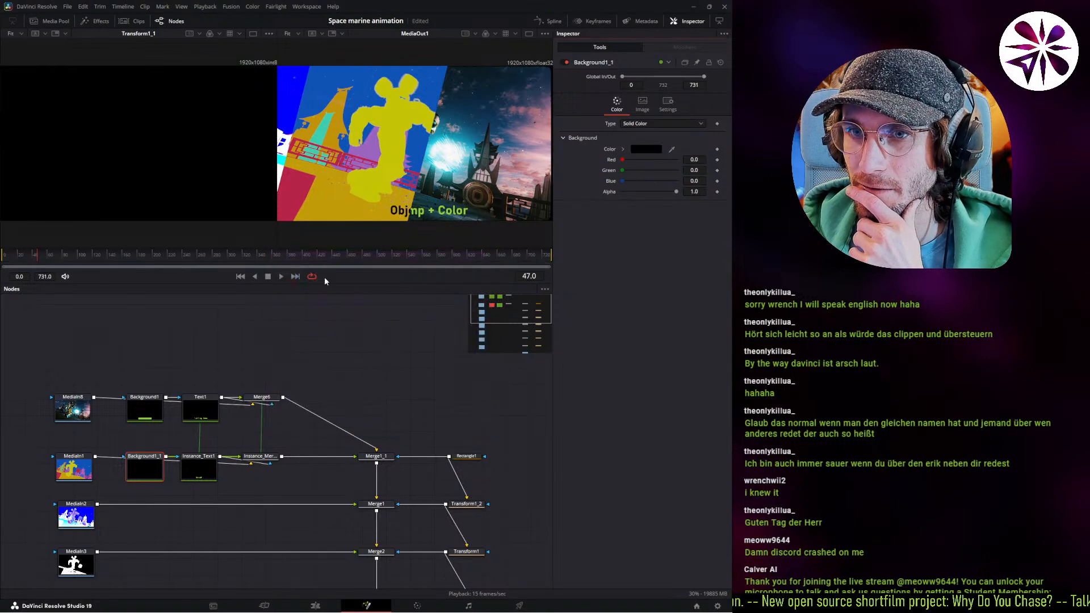
{"action": "left_click_drag", "start_coordinate": [34, 262], "coordinate": [65, 268]}
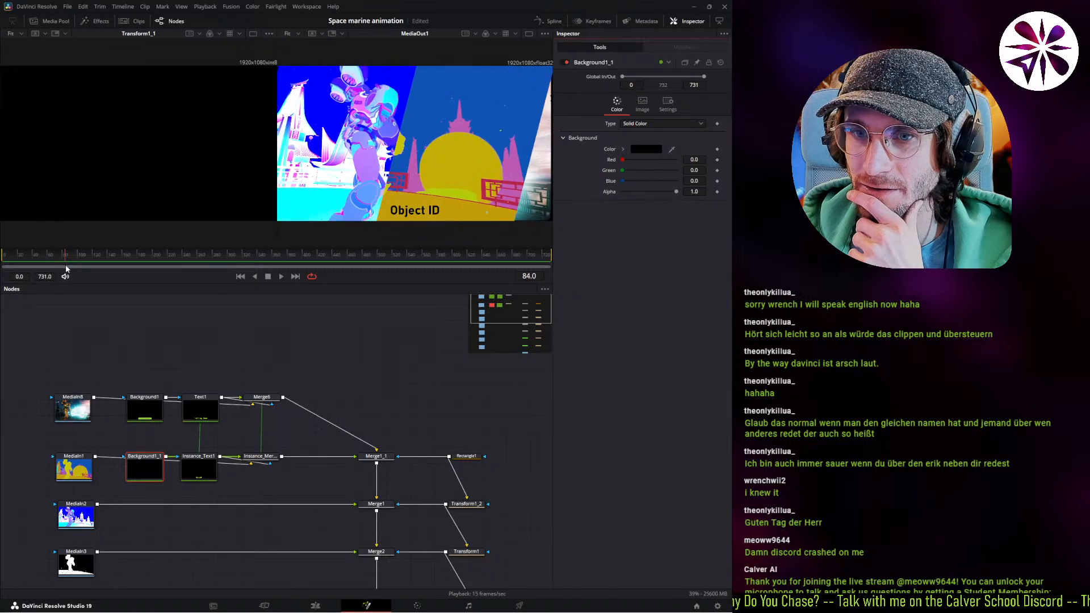
{"action": "left_click", "coordinate": [320, 483]}
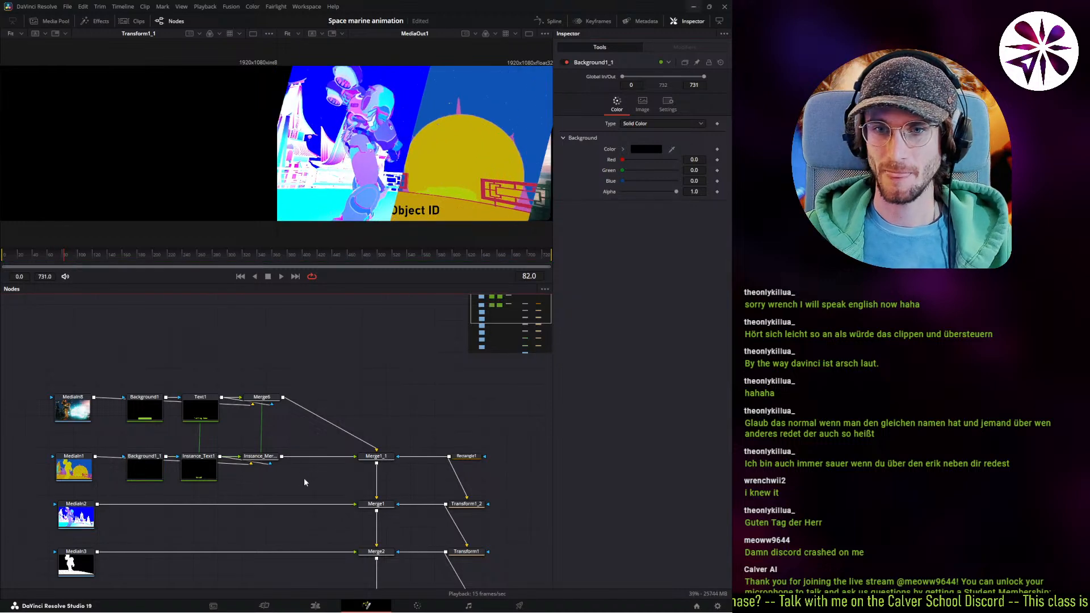
{"action": "scroll", "coordinate": [267, 470], "scroll_direction": "down", "scroll_amount": 2}
{"action": "left_click_drag", "start_coordinate": [267, 456], "coordinate": [173, 456]}
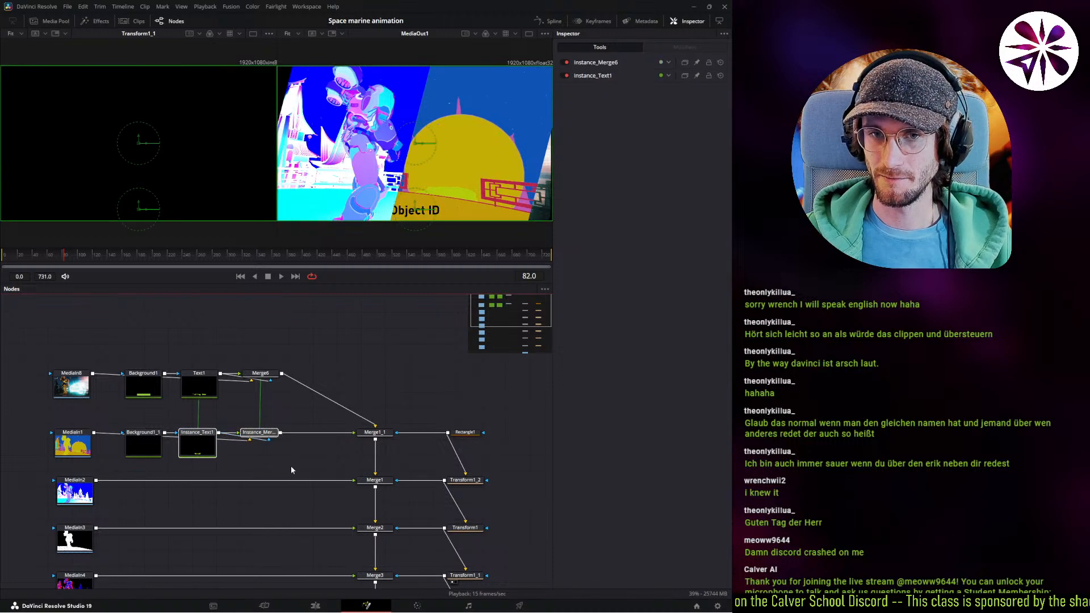
{"action": "left_click_drag", "start_coordinate": [292, 426], "coordinate": [126, 463]}
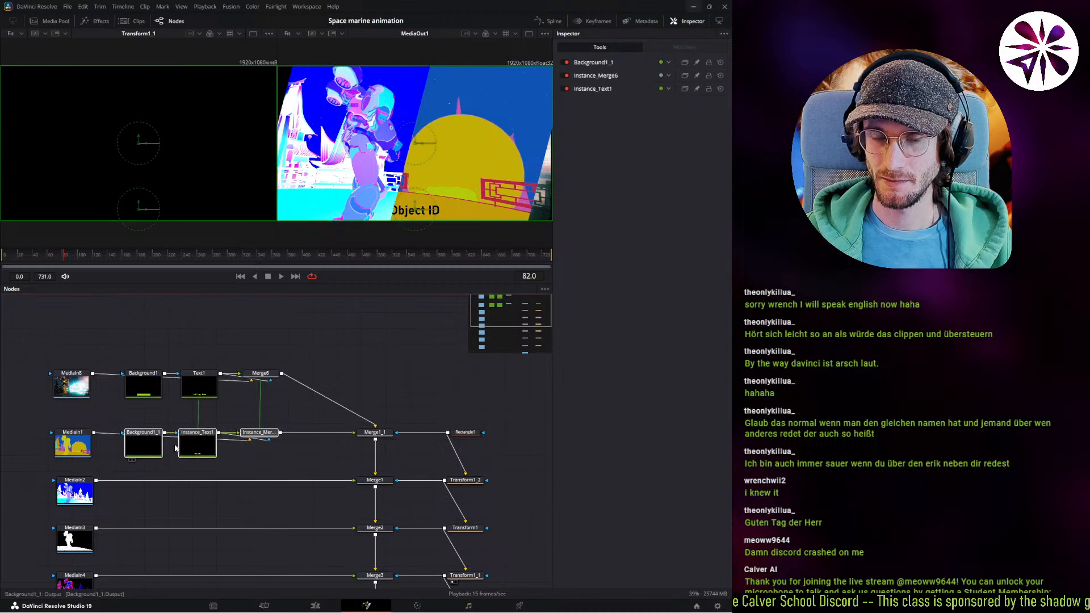
{"action": "left_click", "coordinate": [192, 502]}
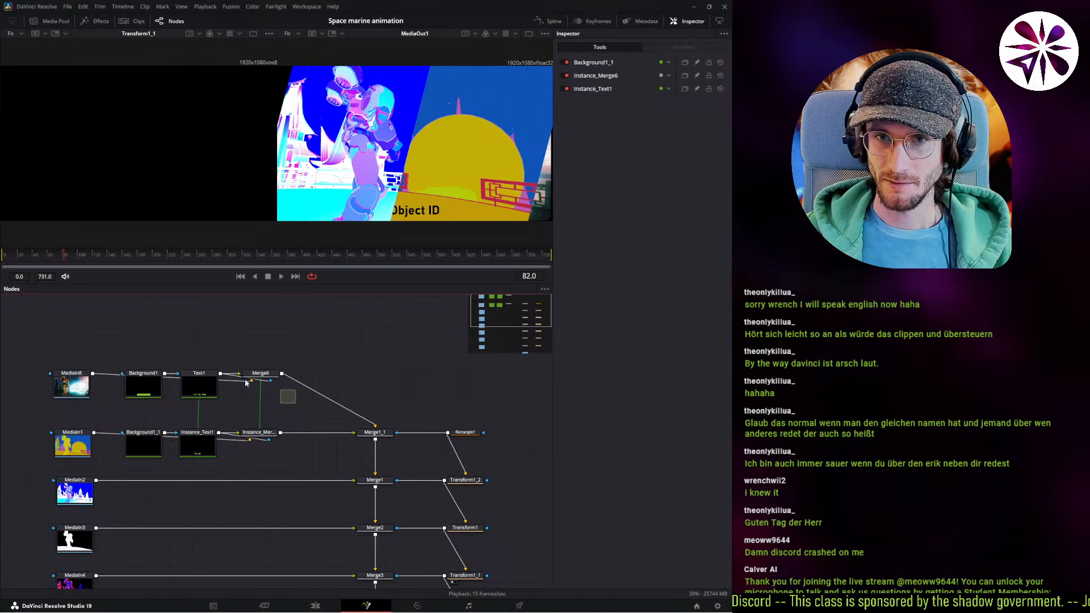
Paste instances of Background1, Text1 and Merge6 into the MediaIn2 row, inserting the merge between MediaIn2 and Merge1.
{"action": "left_click_drag", "start_coordinate": [245, 384], "coordinate": [129, 361]}
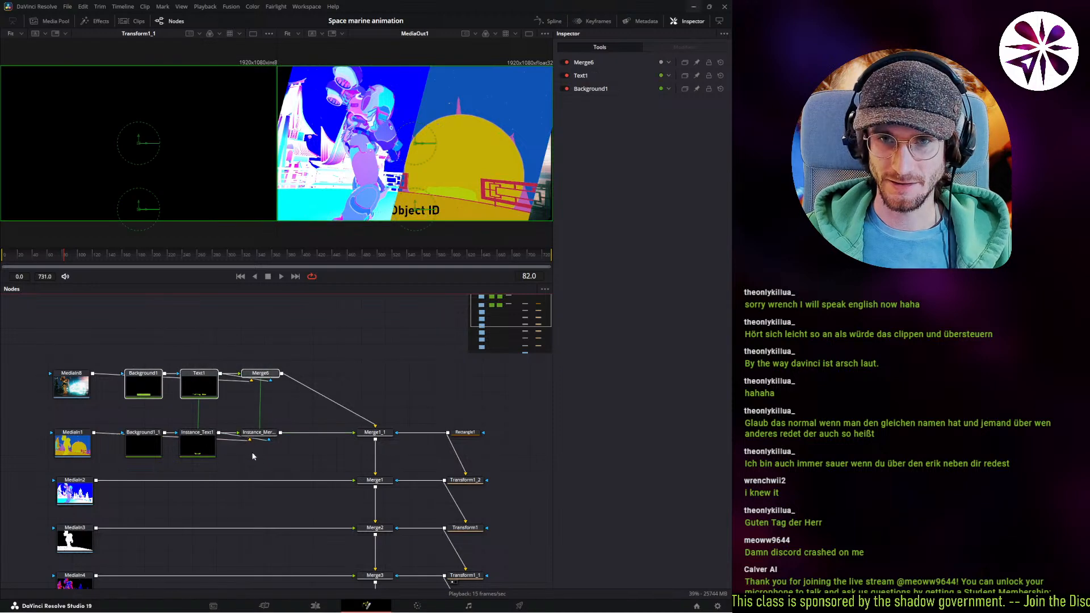
{"action": "left_click", "coordinate": [237, 511]}
{"action": "key", "text": "ctrl+shift+v"}
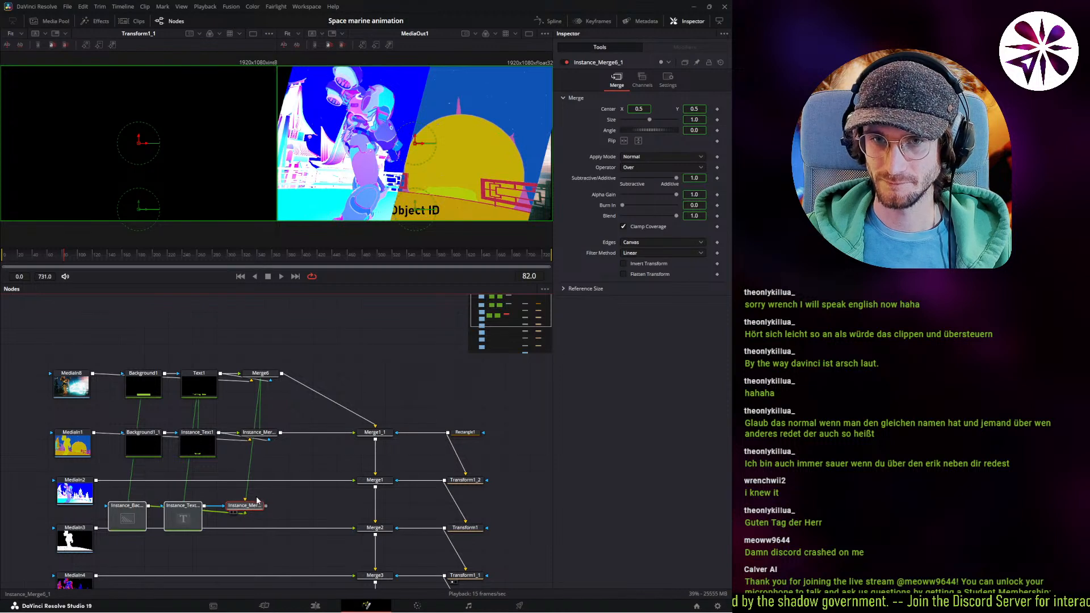
{"action": "left_click_drag", "start_coordinate": [251, 504], "coordinate": [267, 487], "text": "shift"}
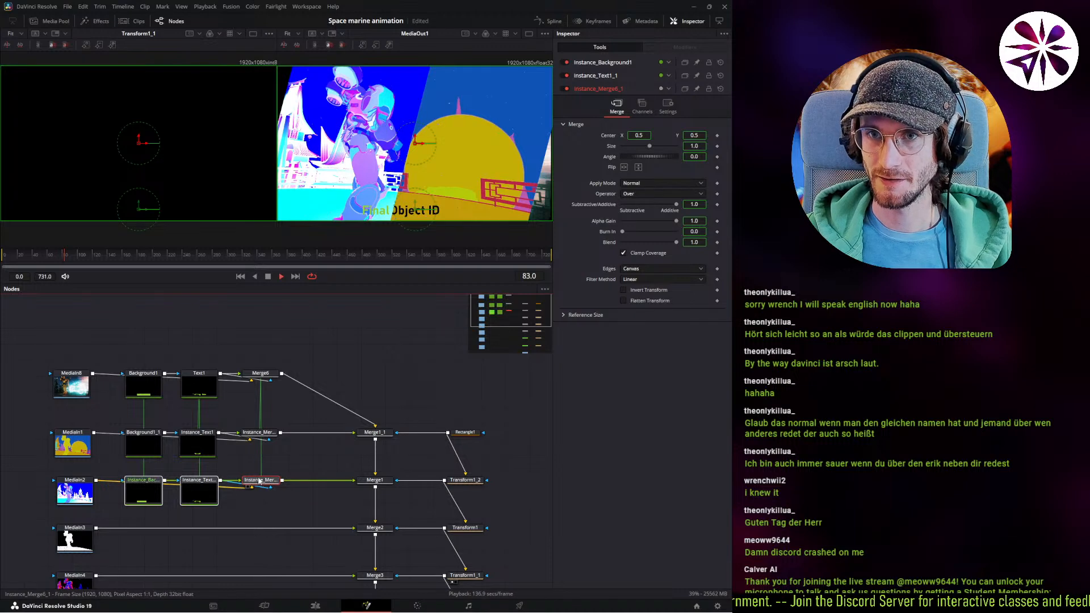
Play the sweep to preview the label on the MediaIn2 layer, and park the playhead at frame 99.
{"action": "key", "text": "space"}
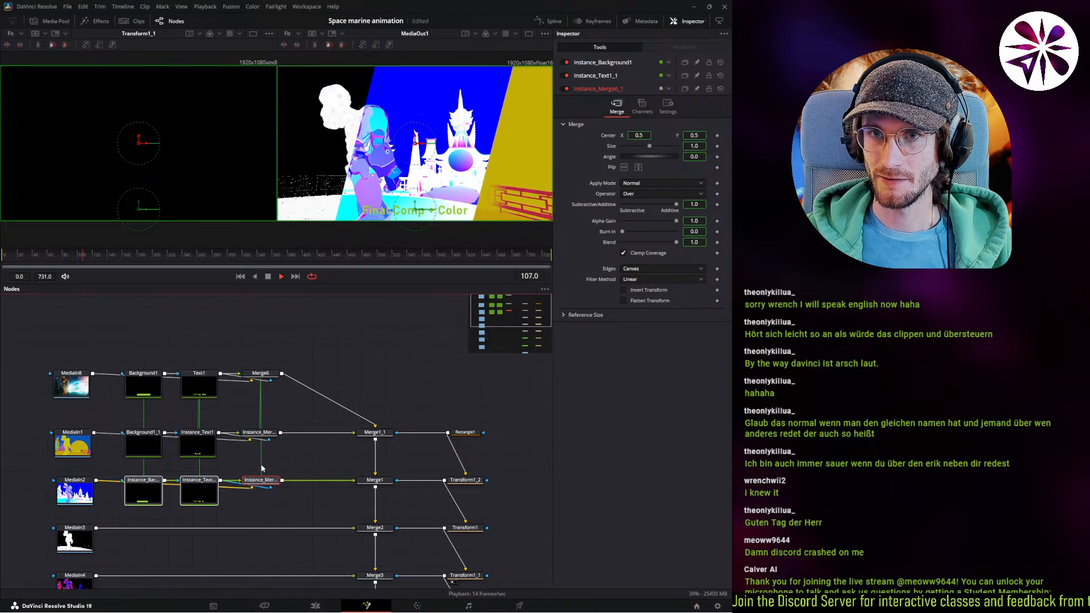
{"action": "key", "text": "space"}
{"action": "left_click", "coordinate": [77, 255]}
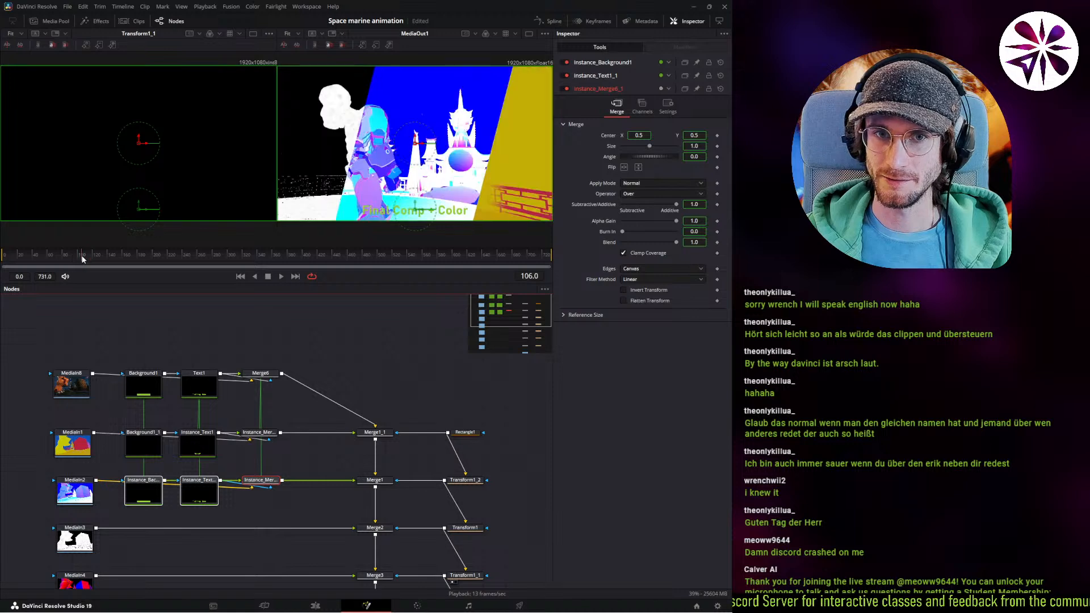
{"action": "left_click", "coordinate": [241, 511]}
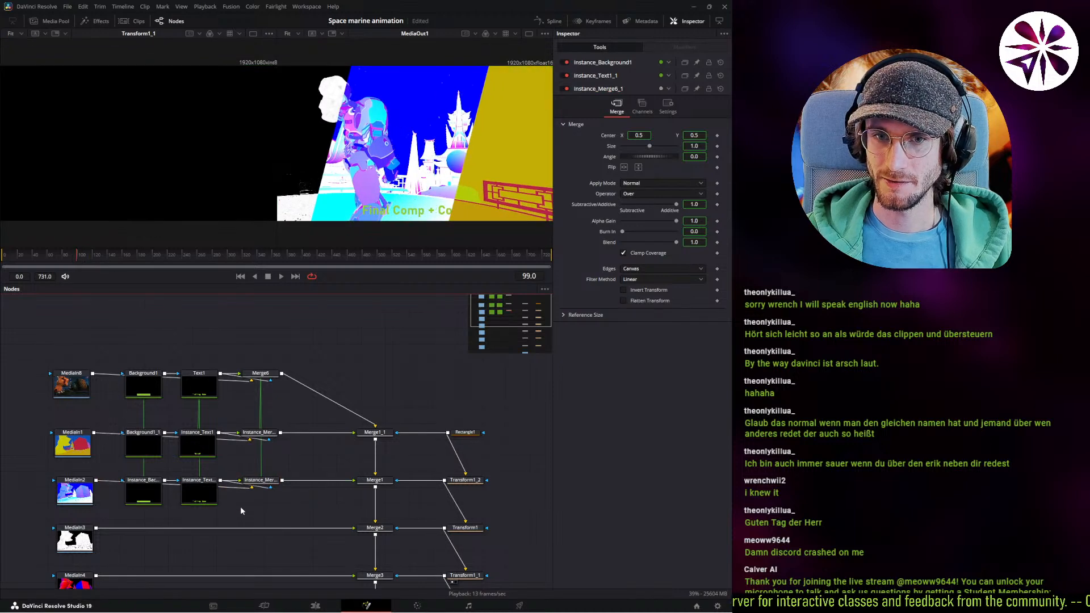
Deinstance the whole background node in the MediaIn2 row so its color can be edited independently.
{"action": "left_click", "coordinate": [141, 496]}
{"action": "right_click", "coordinate": [132, 492]}
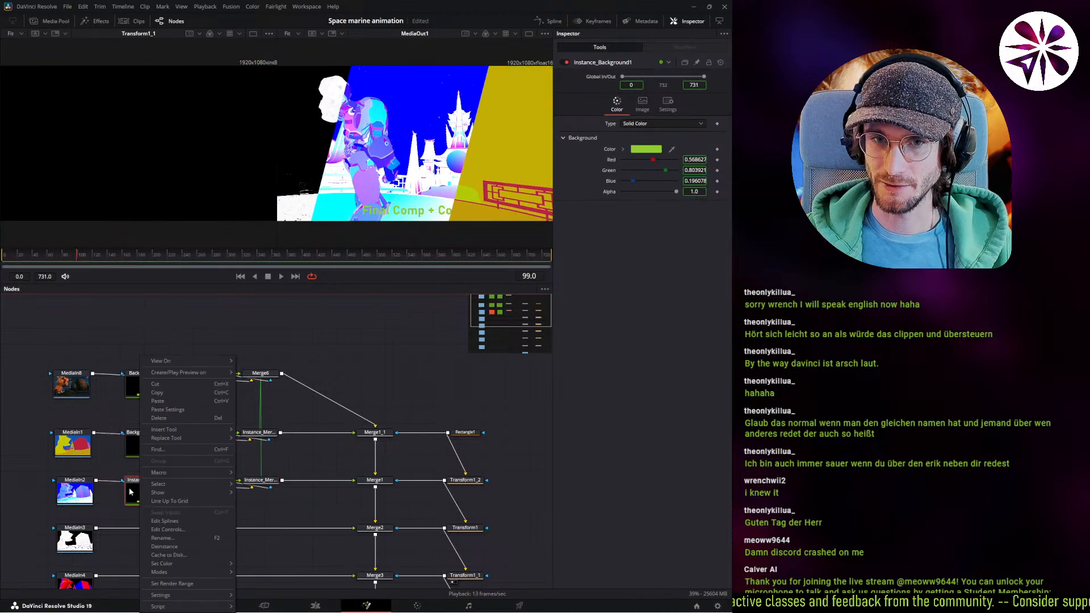
{"action": "left_click", "coordinate": [186, 546]}
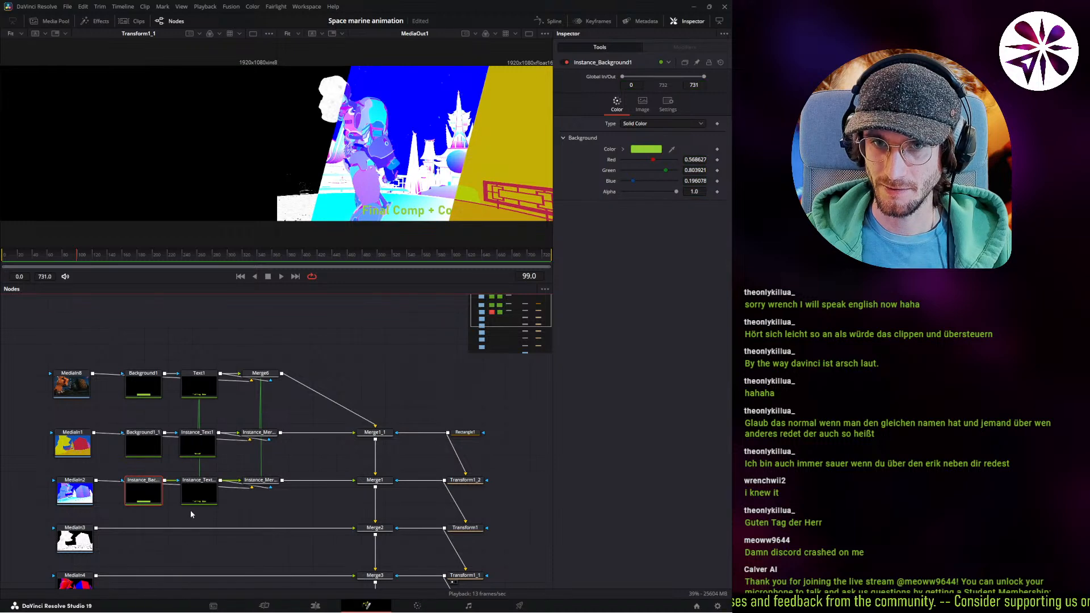
Deinstance the text of the label in the MediaIn2 row and change it to "UV Pass".
{"action": "left_click", "coordinate": [199, 493]}
{"action": "right_click", "coordinate": [608, 153]}
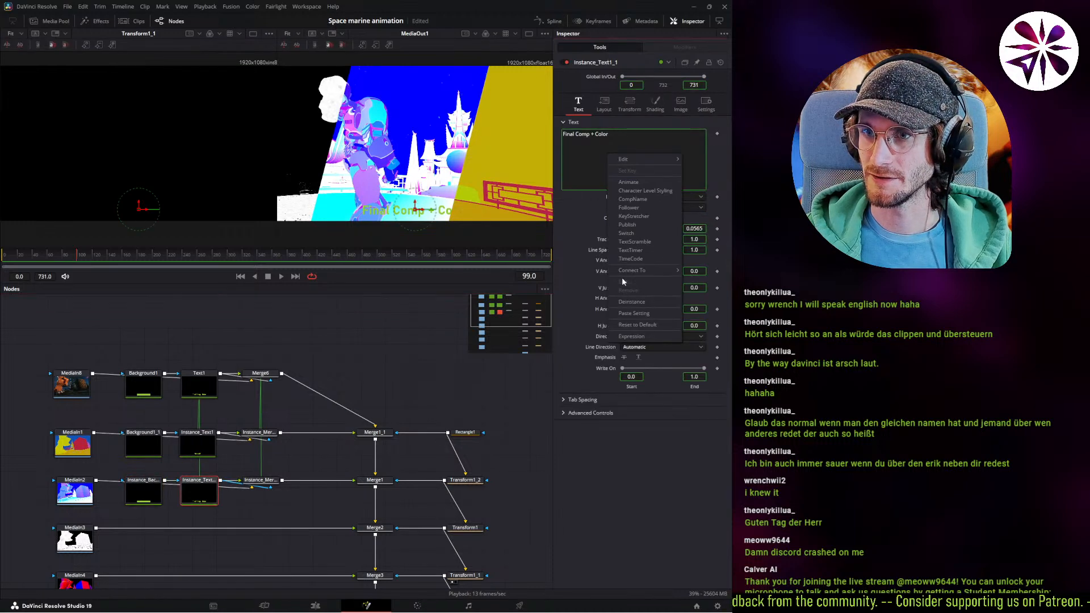
{"action": "left_click", "coordinate": [622, 167]}
{"action": "key", "text": "ctrl+a"}
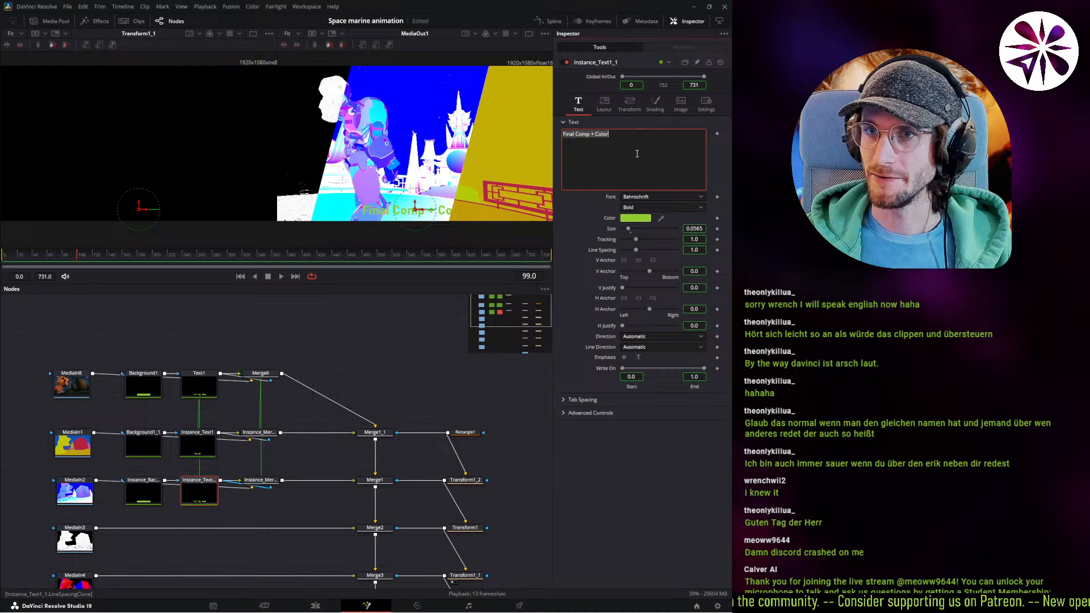
{"action": "type", "text": "UV P"}
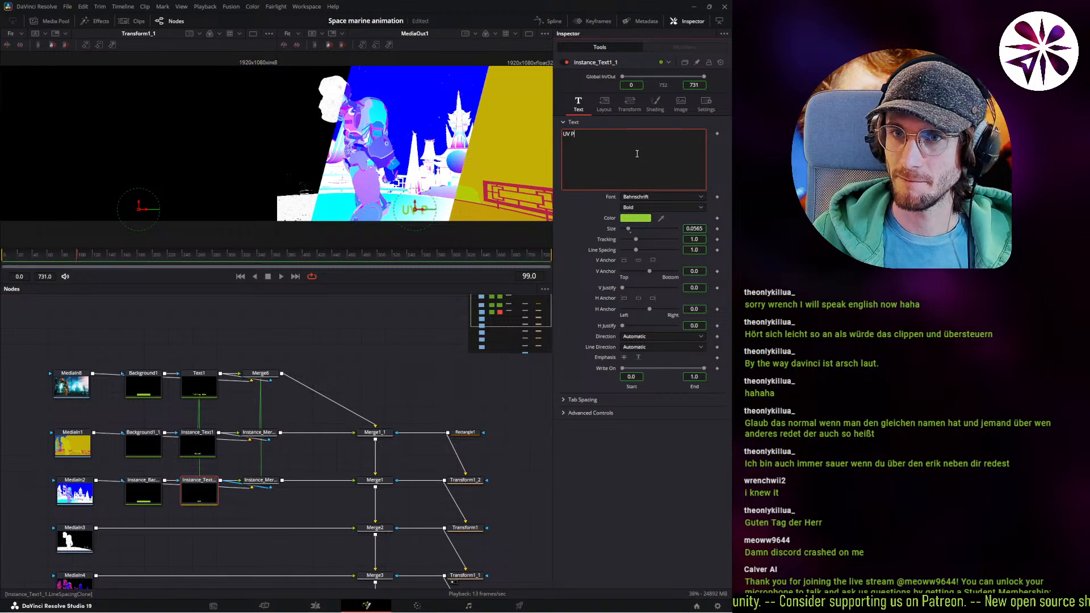
{"action": "key", "text": "BackSpace"}
{"action": "key", "text": "BackSpace"}
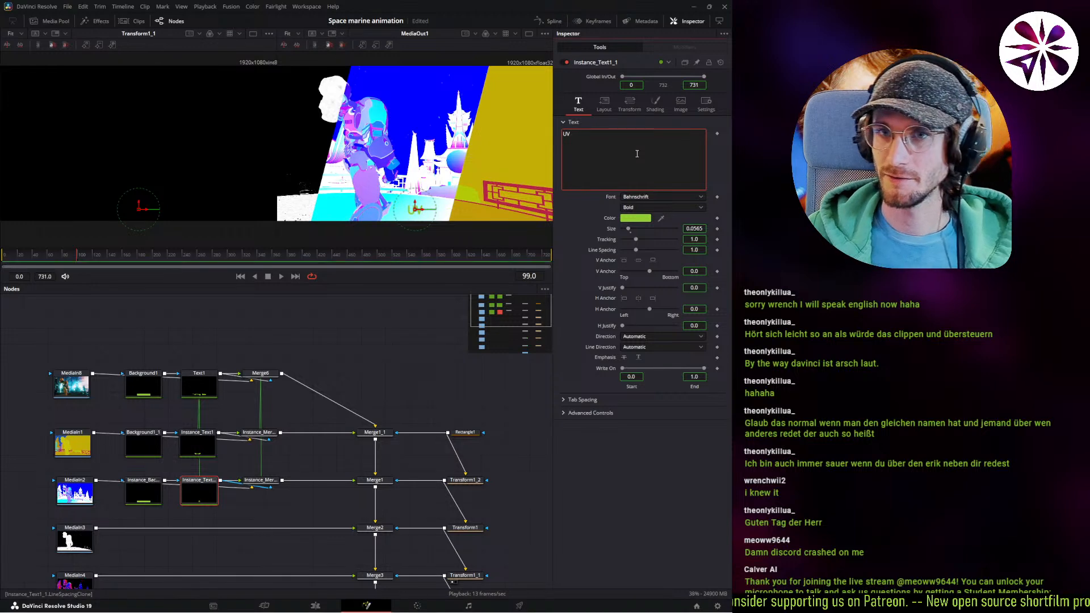
{"action": "type", "text": "Pass"}
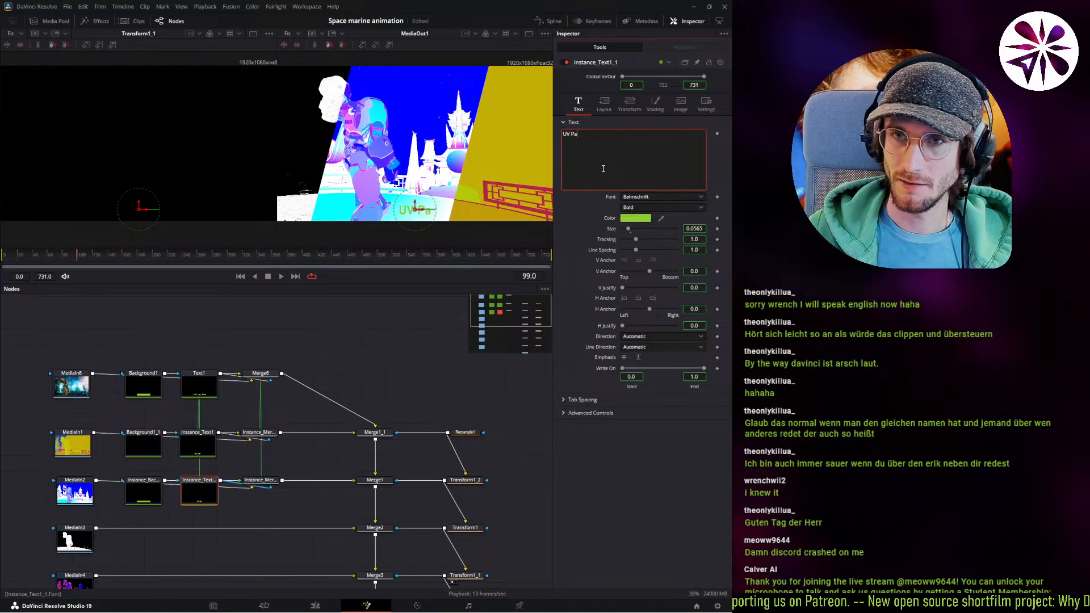
Change the label in the MediaIn1 row to "Object ID Pass" and review the text of the other labels.
{"action": "left_click", "coordinate": [182, 453]}
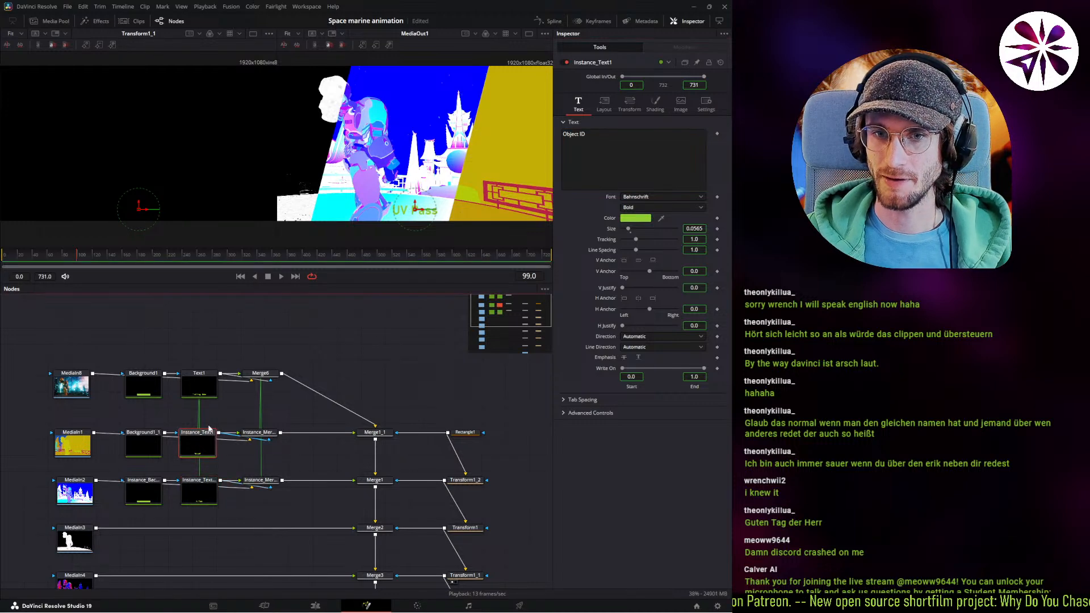
{"action": "left_click", "coordinate": [604, 156]}
{"action": "type", "text": "Pass"}
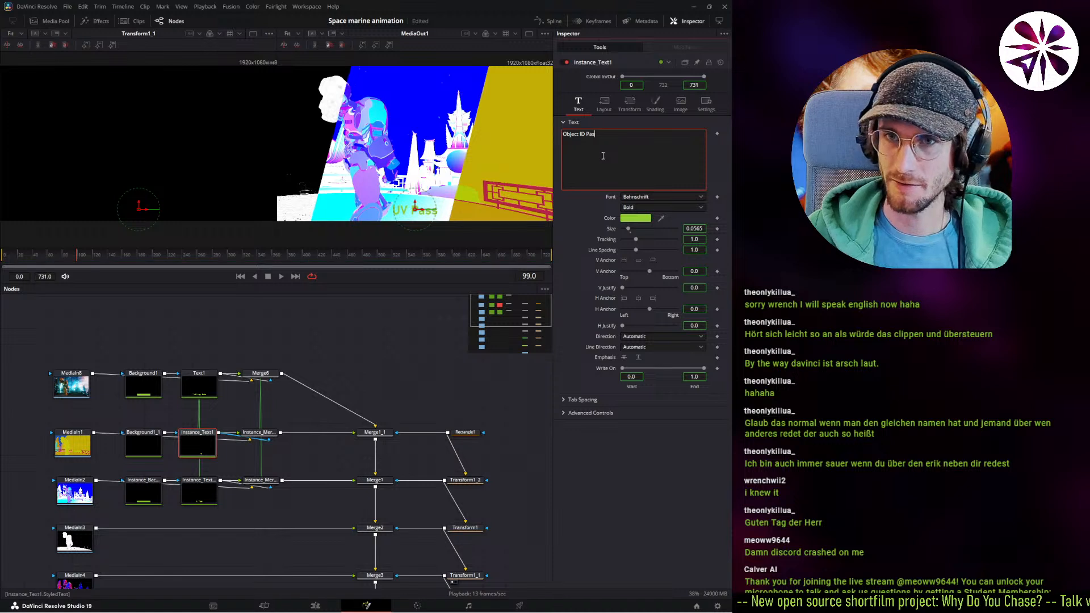
{"action": "left_click", "coordinate": [202, 391]}
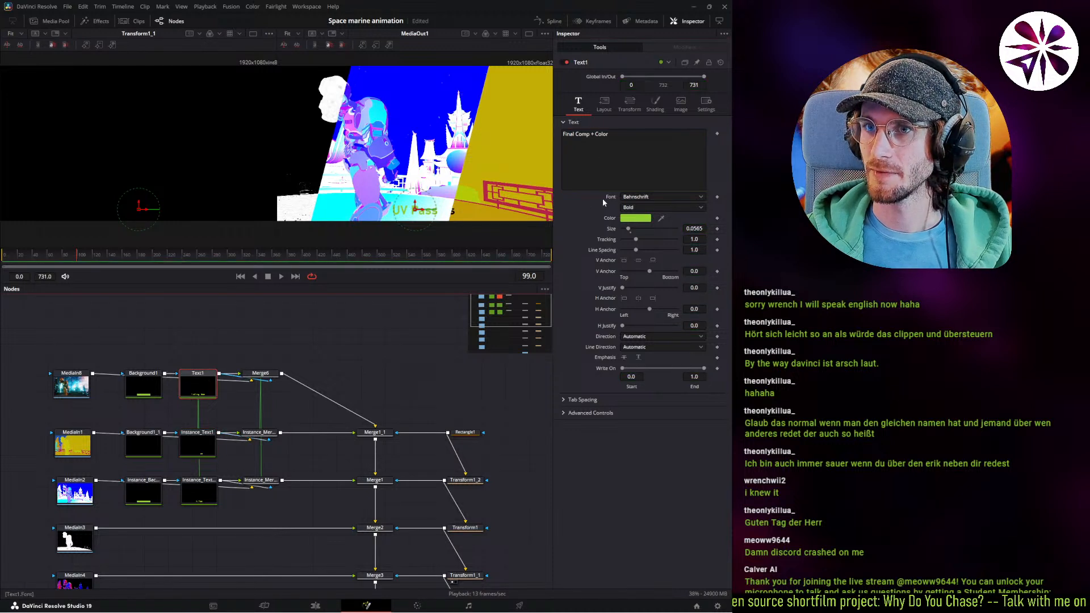
{"action": "left_click", "coordinate": [200, 446]}
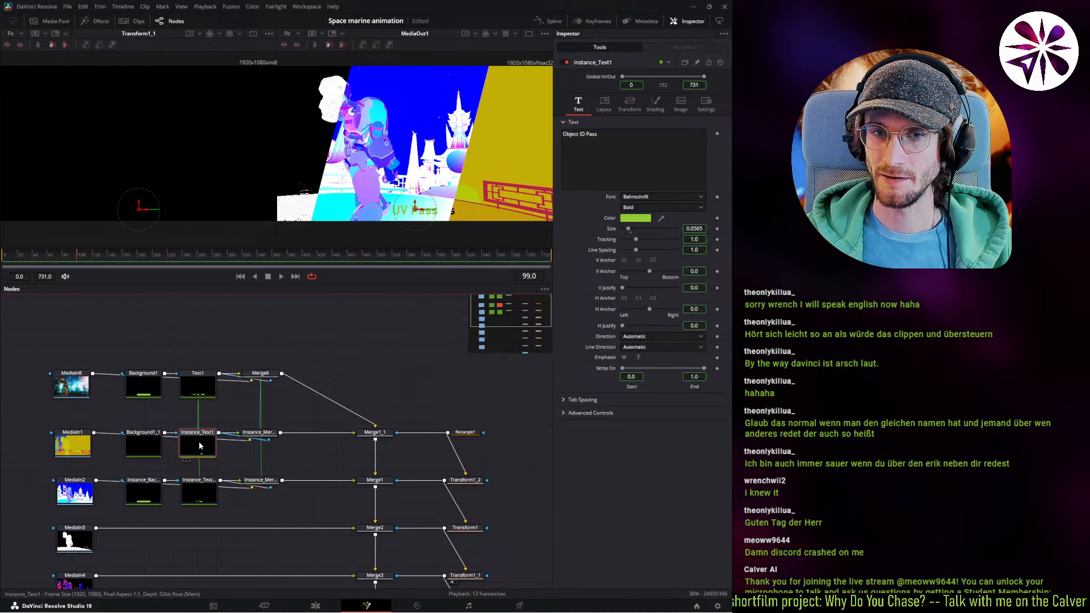
{"action": "left_click", "coordinate": [199, 494]}
Color the background node in the MediaIn2 row blue, about red 0.16, green 0.27, blue 1.0, and scrub the sweep to frame 143.
{"action": "left_click", "coordinate": [134, 492]}
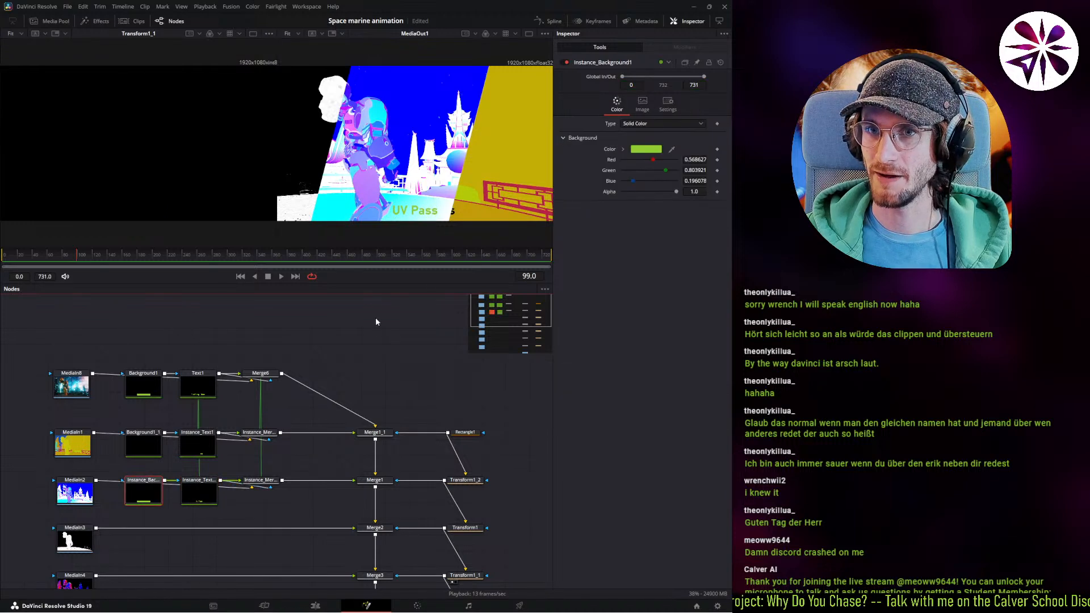
{"action": "left_click", "coordinate": [642, 150]}
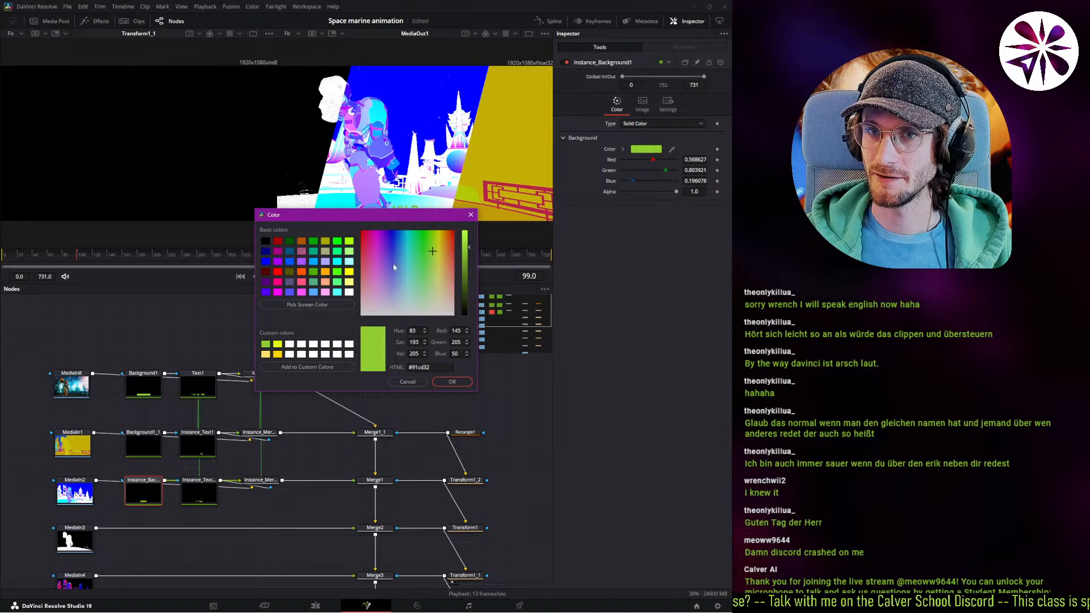
{"action": "left_click_drag", "start_coordinate": [393, 214], "coordinate": [471, 295]}
{"action": "left_click_drag", "start_coordinate": [468, 346], "coordinate": [475, 413]}
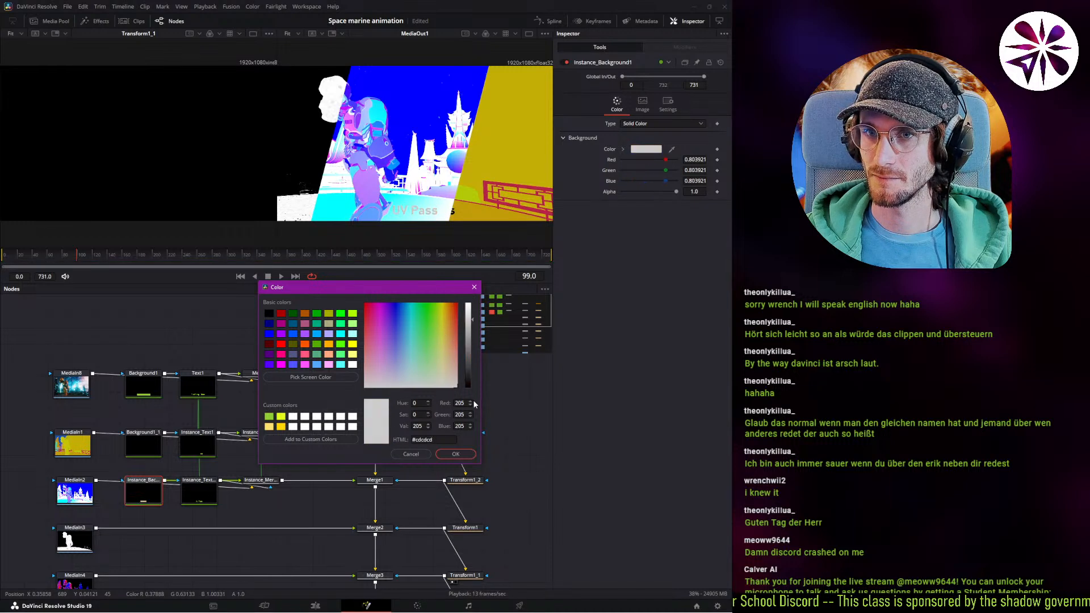
{"action": "left_click_drag", "start_coordinate": [471, 322], "coordinate": [467, 272]}
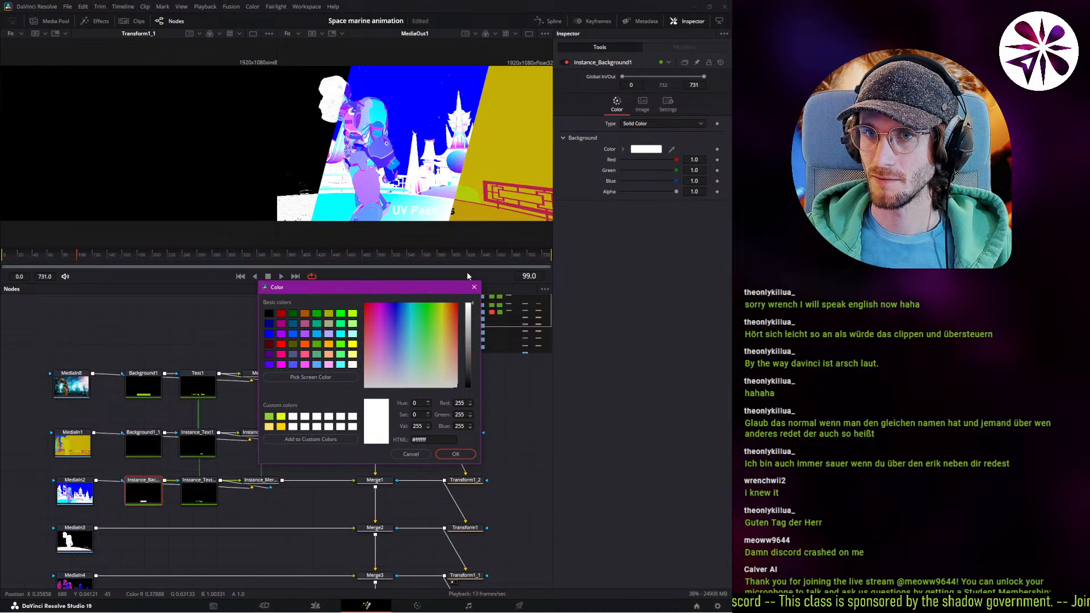
{"action": "left_click_drag", "start_coordinate": [461, 357], "coordinate": [473, 397]}
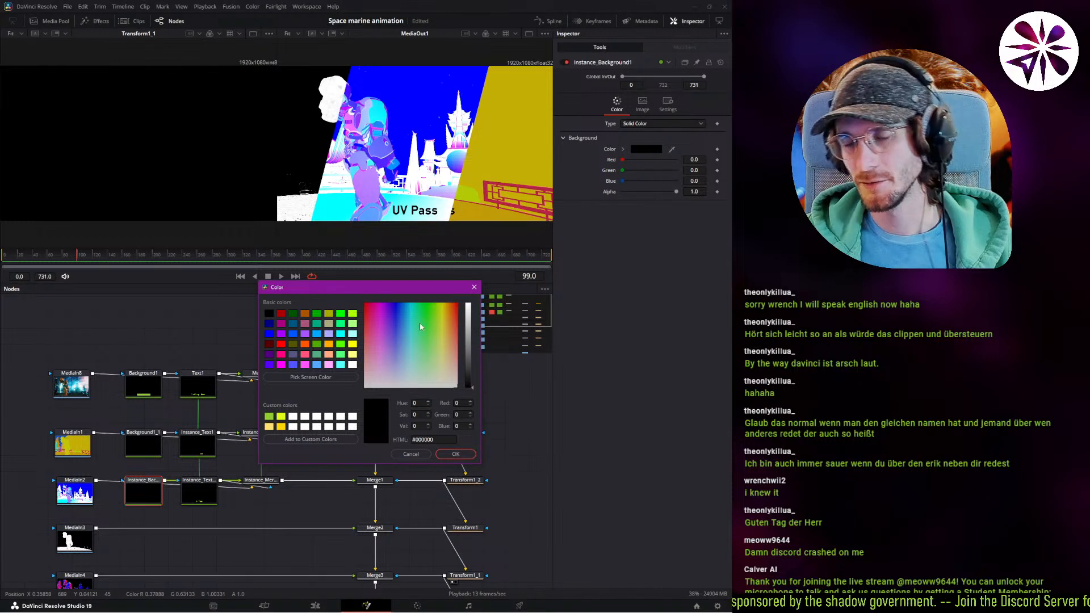
{"action": "left_click_drag", "start_coordinate": [393, 324], "coordinate": [468, 303]}
{"action": "mouse_move", "coordinate": [407, 321]}
{"action": "left_mouse_down"}
{"action": "mouse_move", "coordinate": [394, 305]}
{"action": "mouse_move", "coordinate": [397, 315]}
{"action": "left_mouse_up"}
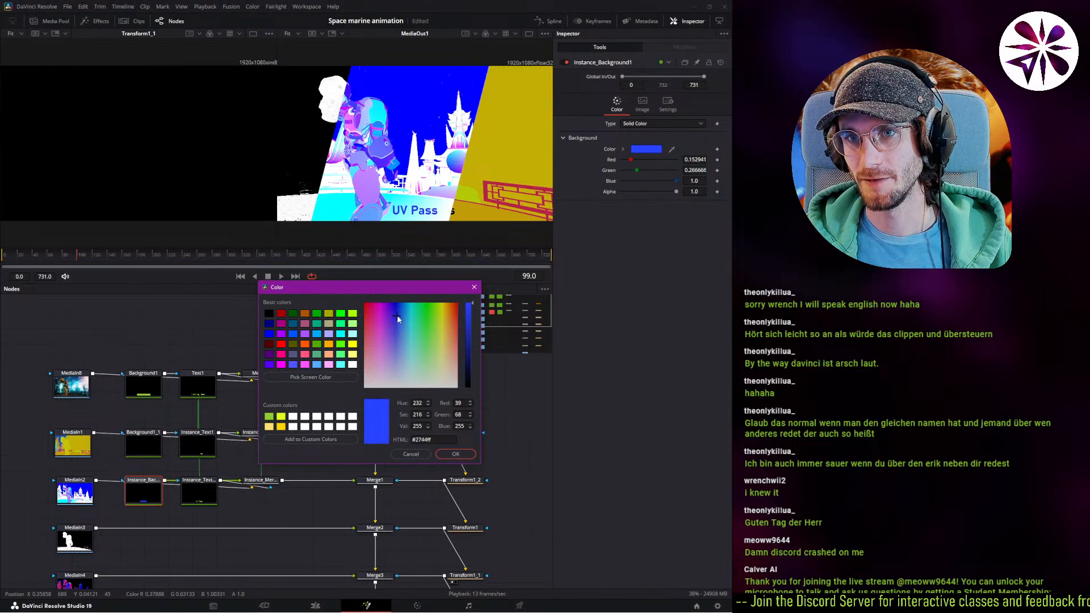
{"action": "left_click", "coordinate": [445, 455]}
{"action": "left_click", "coordinate": [59, 258]}
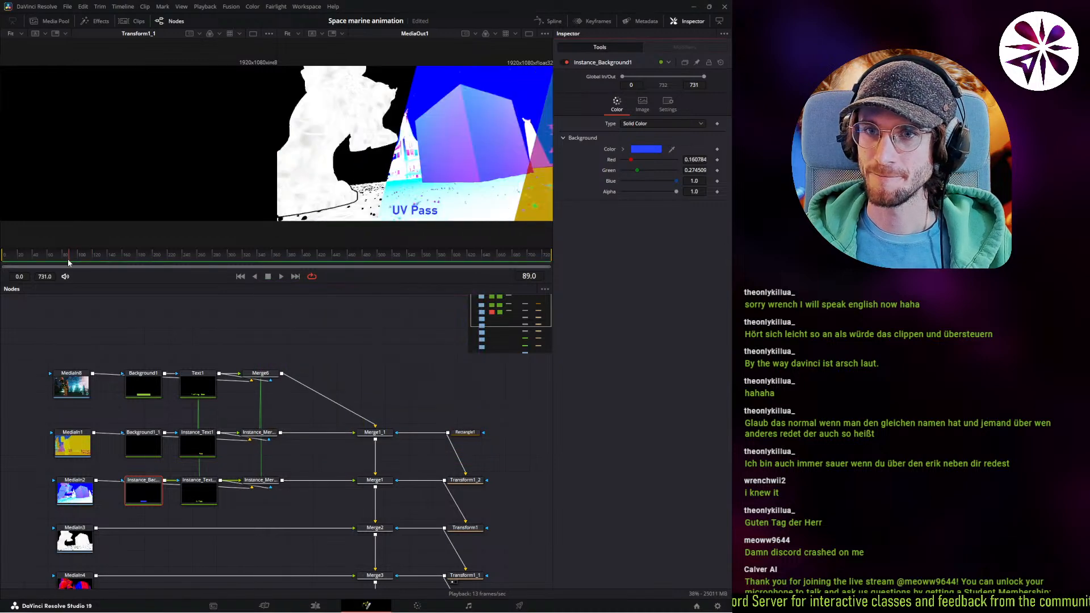
{"action": "left_click_drag", "start_coordinate": [59, 258], "coordinate": [110, 283]}
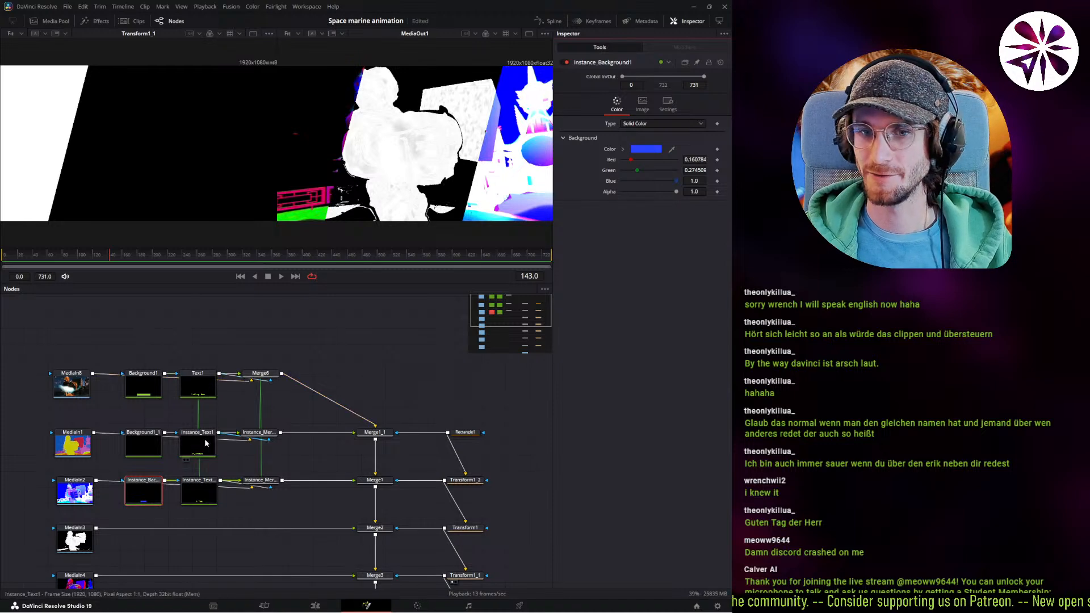
Paste the background, text and merge nodes as instances and insert them between MediaIn3 and Merge2.
{"action": "middle_click_drag", "start_coordinate": [284, 514], "coordinate": [255, 466]}
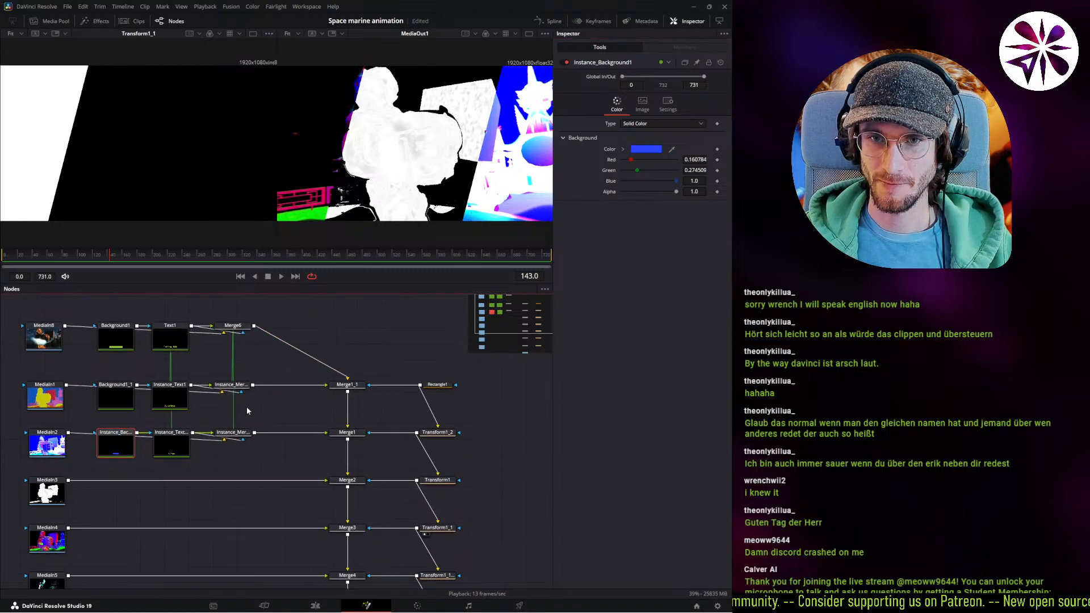
{"action": "left_click", "coordinate": [236, 462]}
{"action": "key", "text": "ctrl+shift+v"}
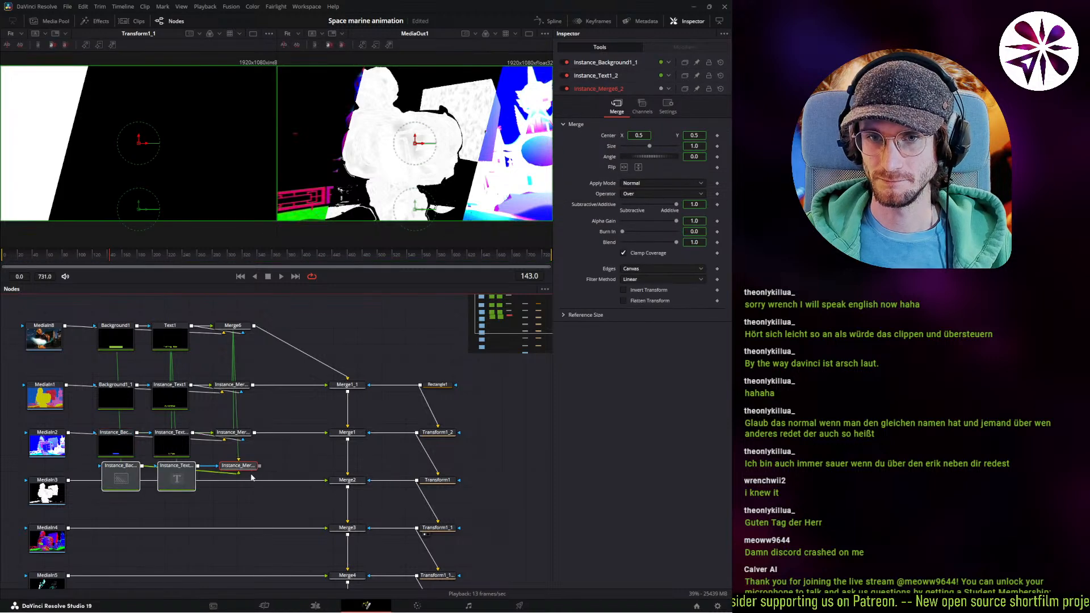
{"action": "mouse_move", "coordinate": [247, 469]}
{"action": "left_mouse_down", "text": "shift"}
{"action": "mouse_move", "coordinate": [243, 493]}
{"action": "mouse_move", "coordinate": [248, 485]}
{"action": "left_mouse_up", "text": "shift"}
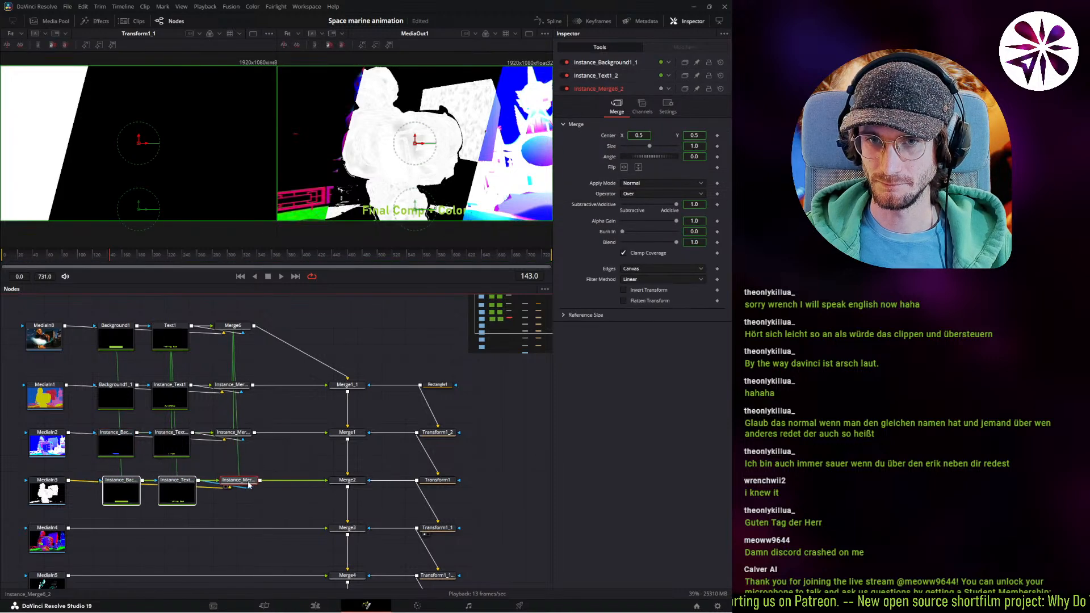
{"action": "left_click", "coordinate": [222, 509]}
Deinstance the whole background node in the MediaIn3 row.
{"action": "left_click", "coordinate": [122, 493]}
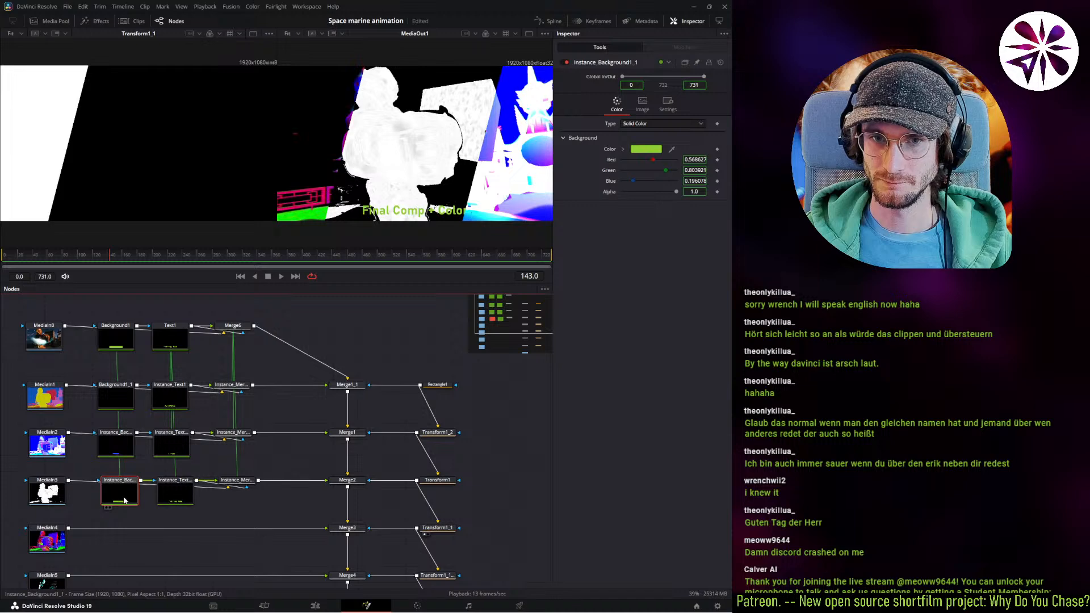
{"action": "right_click", "coordinate": [121, 484]}
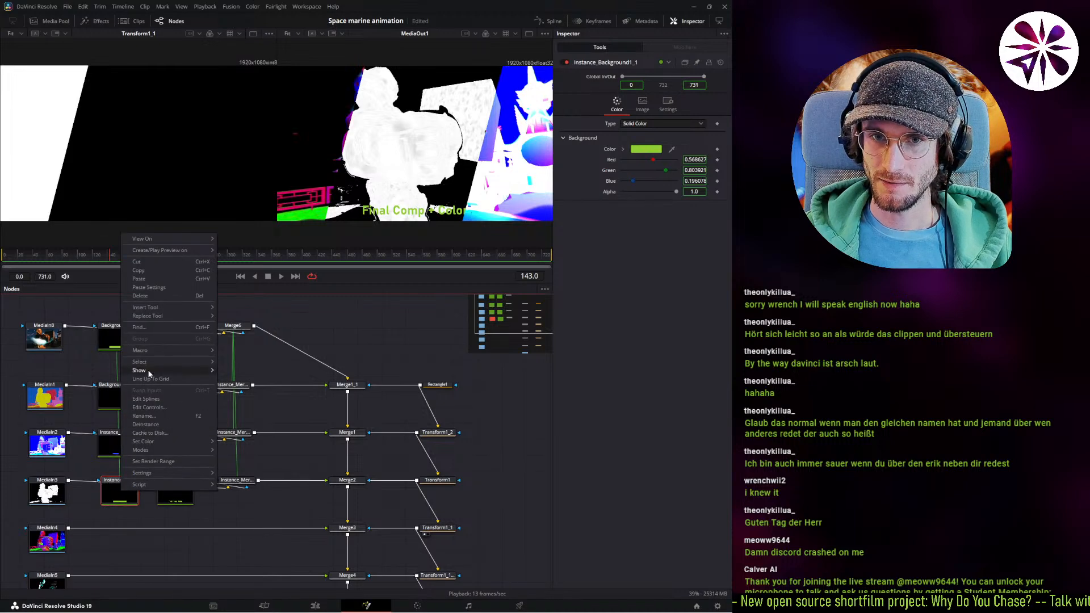
{"action": "left_click", "coordinate": [159, 425]}
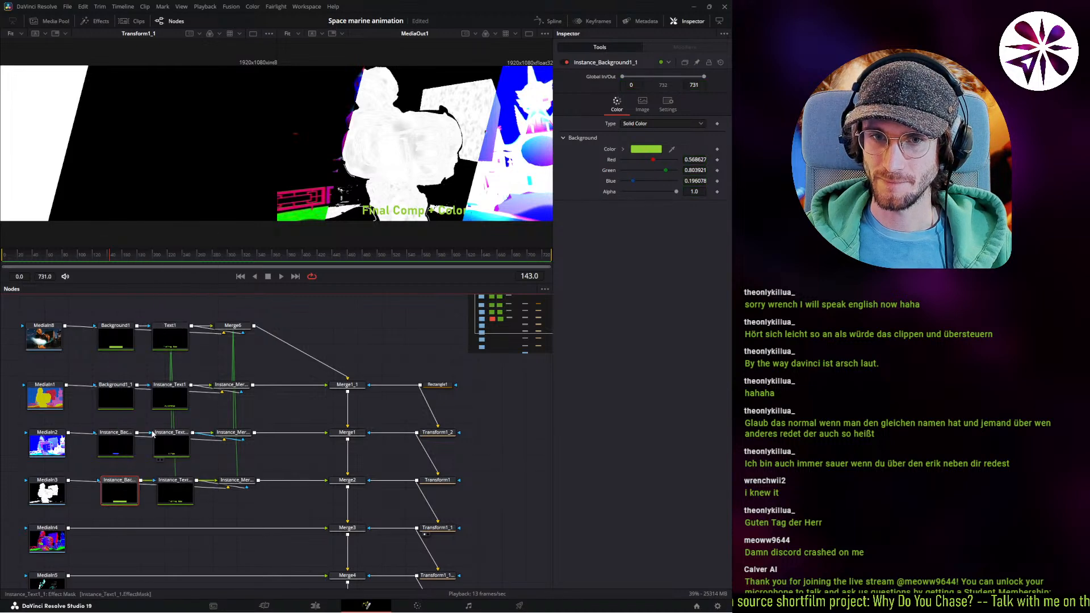
Deinstance the text of the label in the MediaIn3 row and clear its wording.
{"action": "left_click", "coordinate": [175, 493]}
{"action": "right_click", "coordinate": [600, 158]}
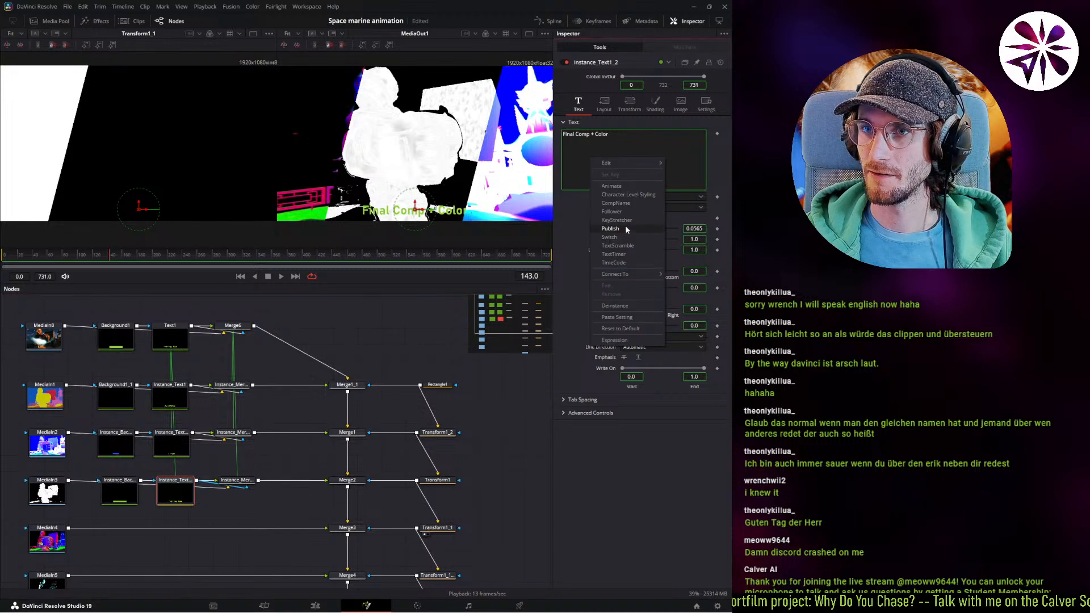
{"action": "left_click", "coordinate": [621, 307]}
{"action": "key", "text": "ctrl+a"}
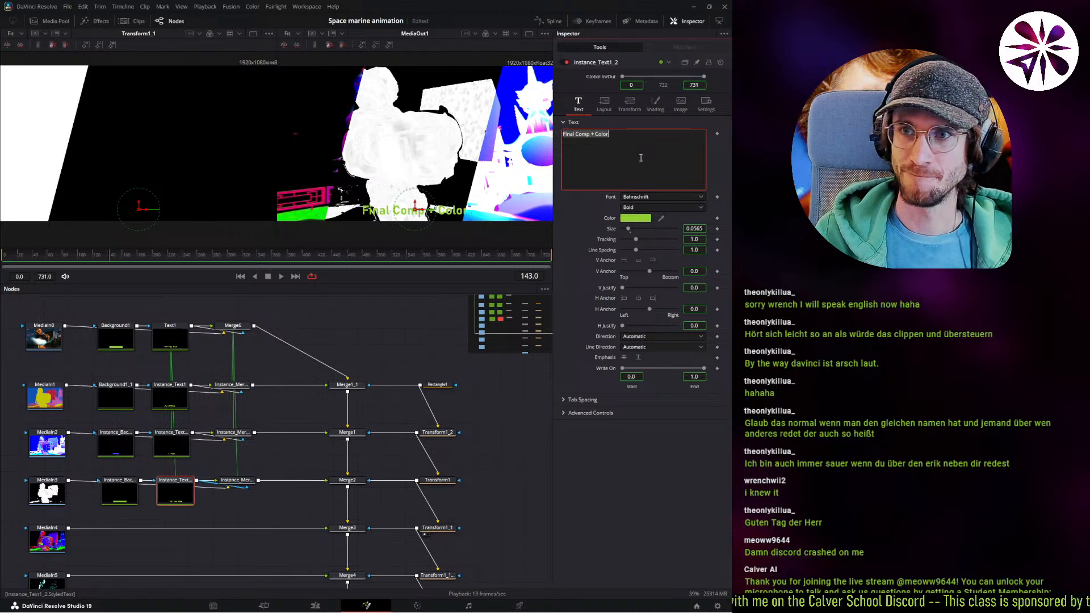
{"action": "key", "text": "BackSpace"}
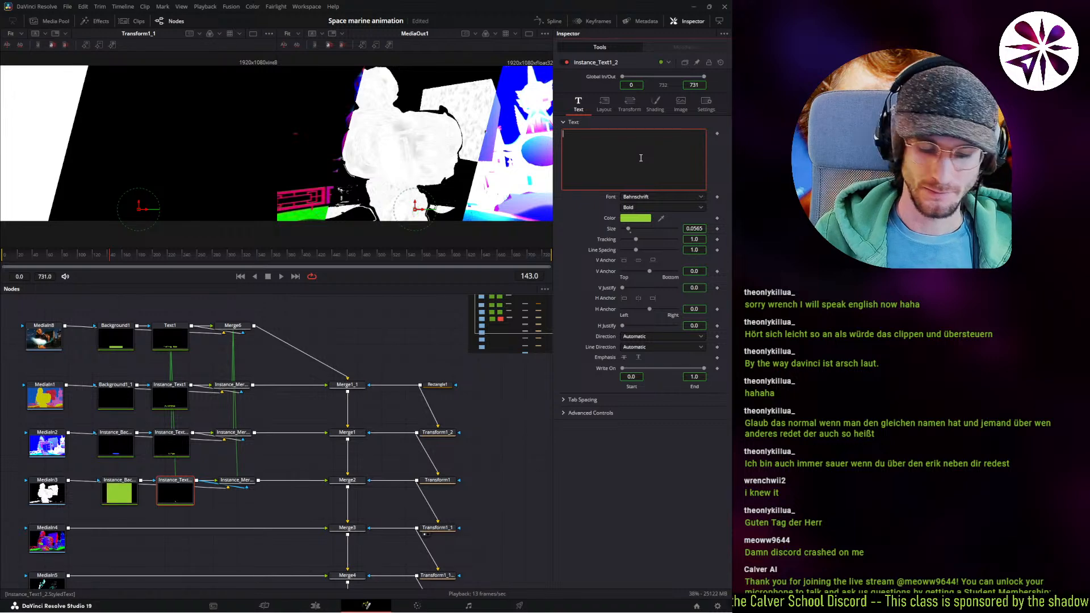
Enter "Texture Noise mapped with UV Pass" as the label text in the MediaIn3 row.
{"action": "type", "text": "Noise"}
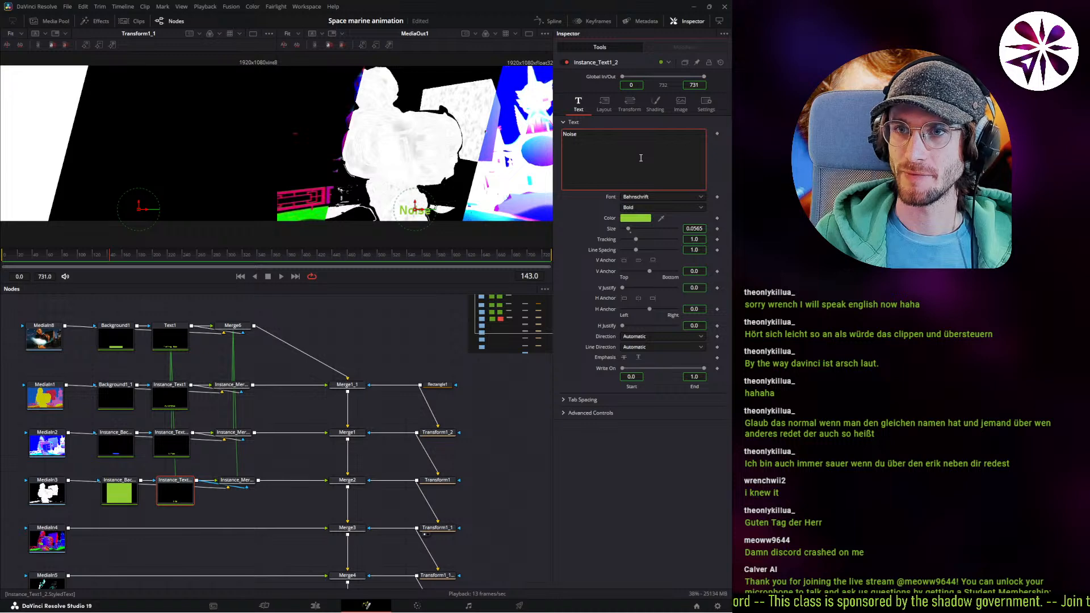
{"action": "key", "text": "BackSpace"}
{"action": "key", "text": "BackSpace"}
{"action": "key", "text": "BackSpace"}
{"action": "key", "text": "BackSpace"}
{"action": "key", "text": "BackSpace"}
{"action": "type", "text": "T"}
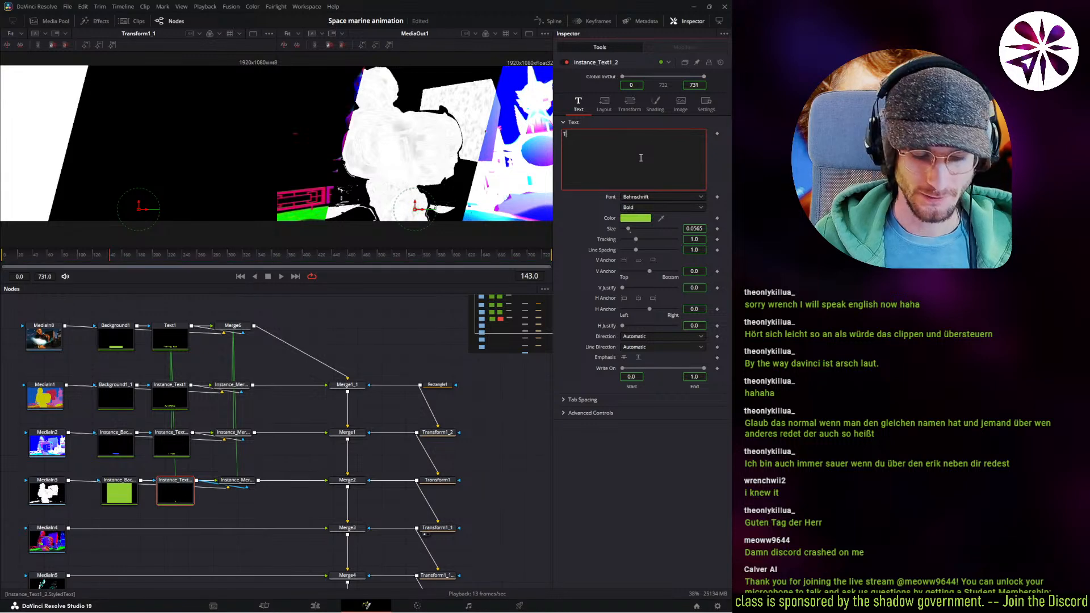
{"action": "type", "text": "exture Noi"}
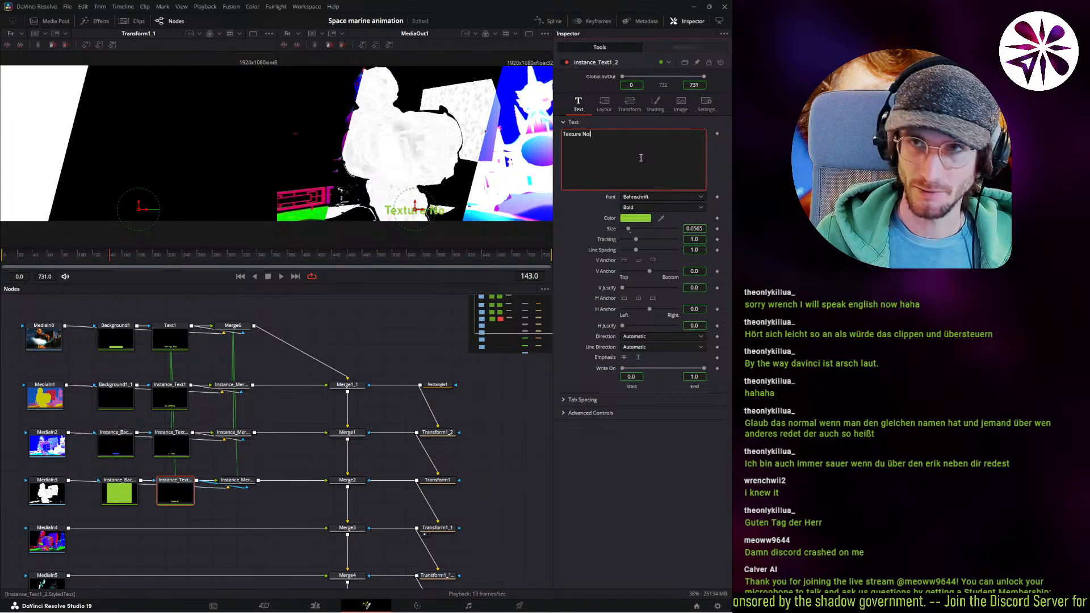
{"action": "type", "text": "se mapped witz"}
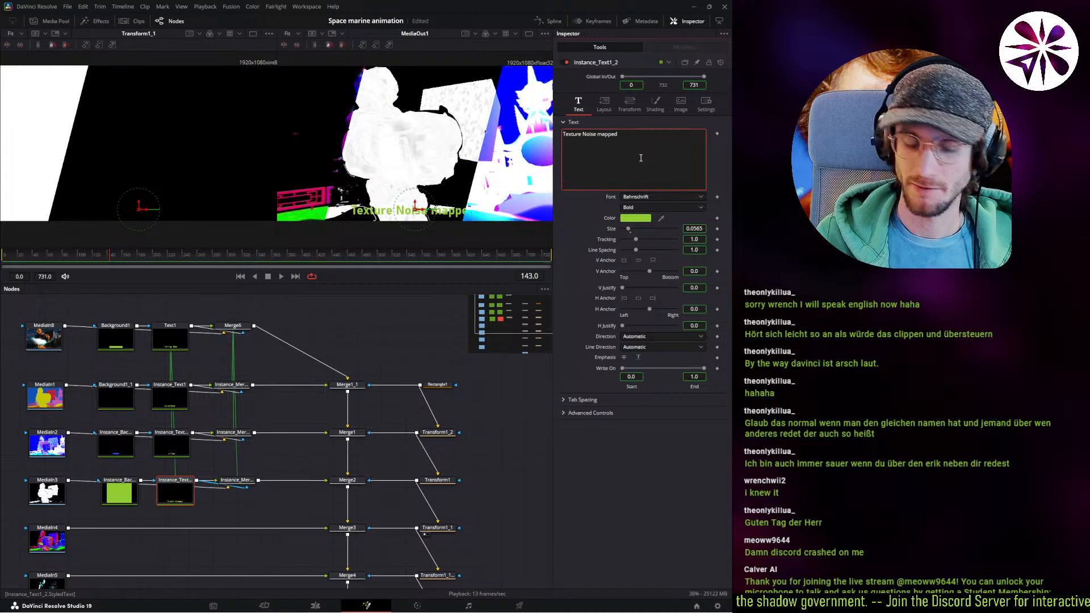
{"action": "key", "text": "BackSpace"}
{"action": "key", "text": "BackSpace"}
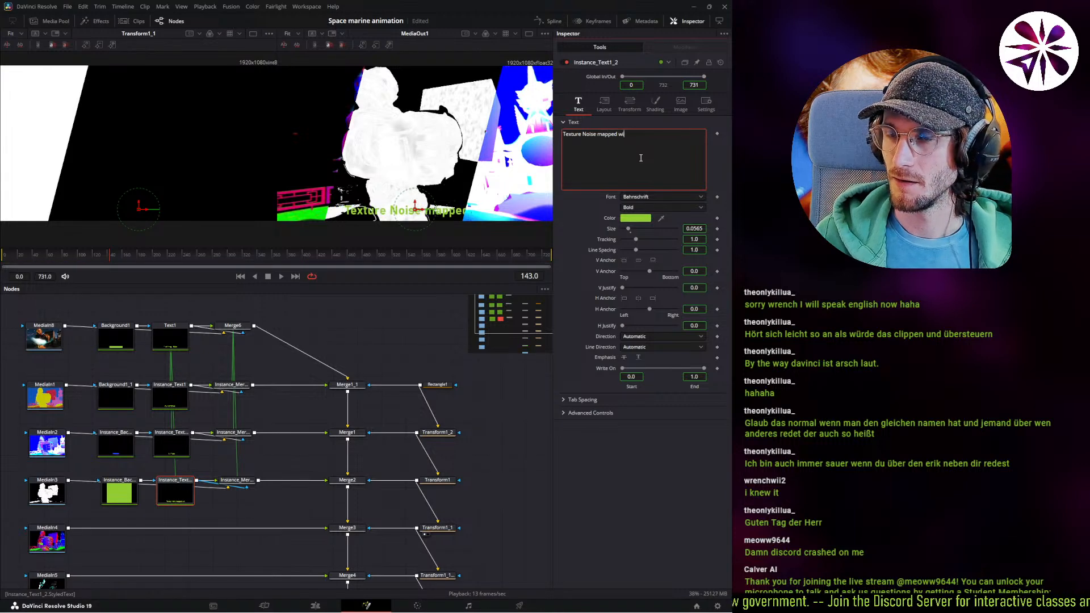
{"action": "type", "text": "th UV "}
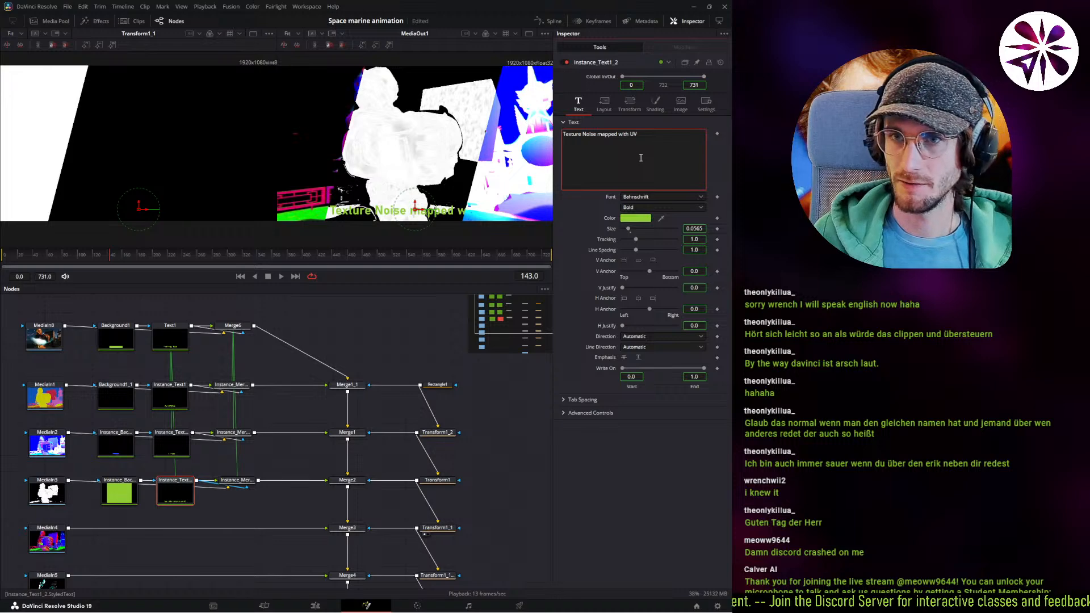
{"action": "type", "text": "Pass"}
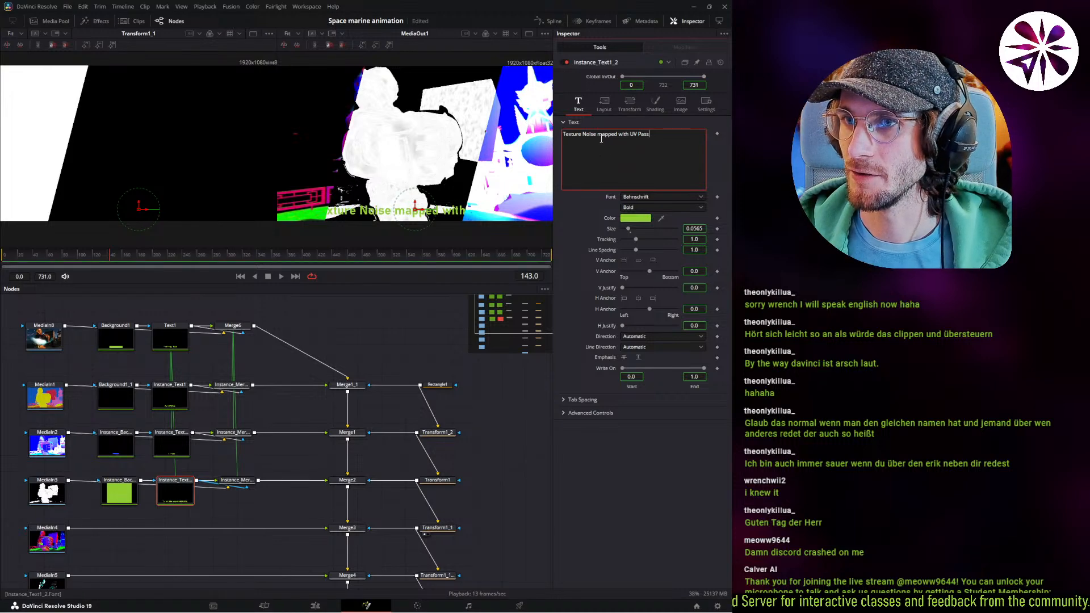
Break the label text into two lines, "Texture Noise" and "mapped with UV Pass".
{"action": "key", "text": "Return"}
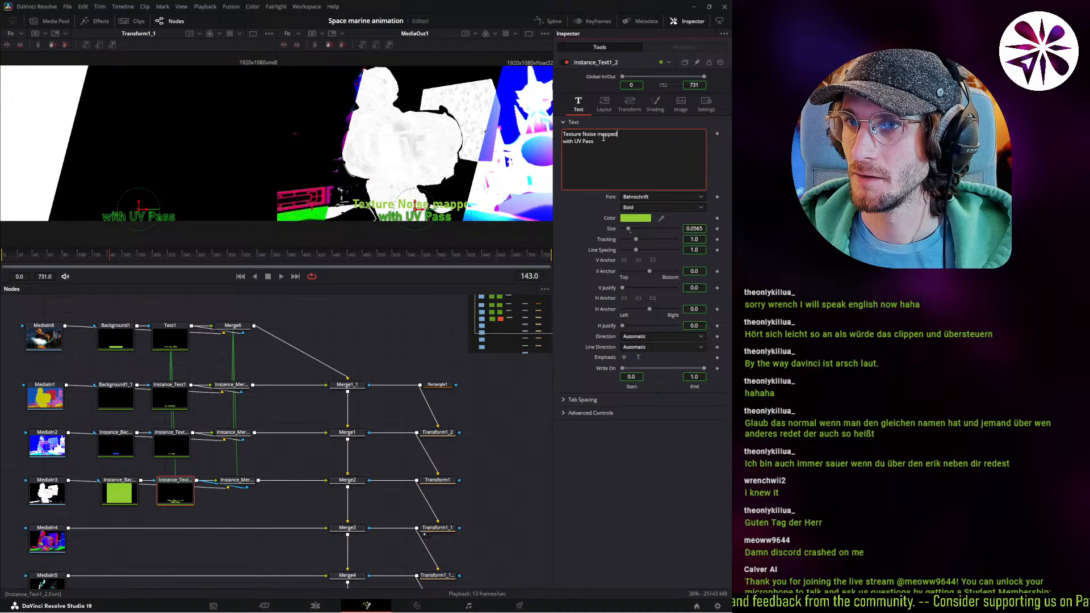
{"action": "key", "text": "Return"}
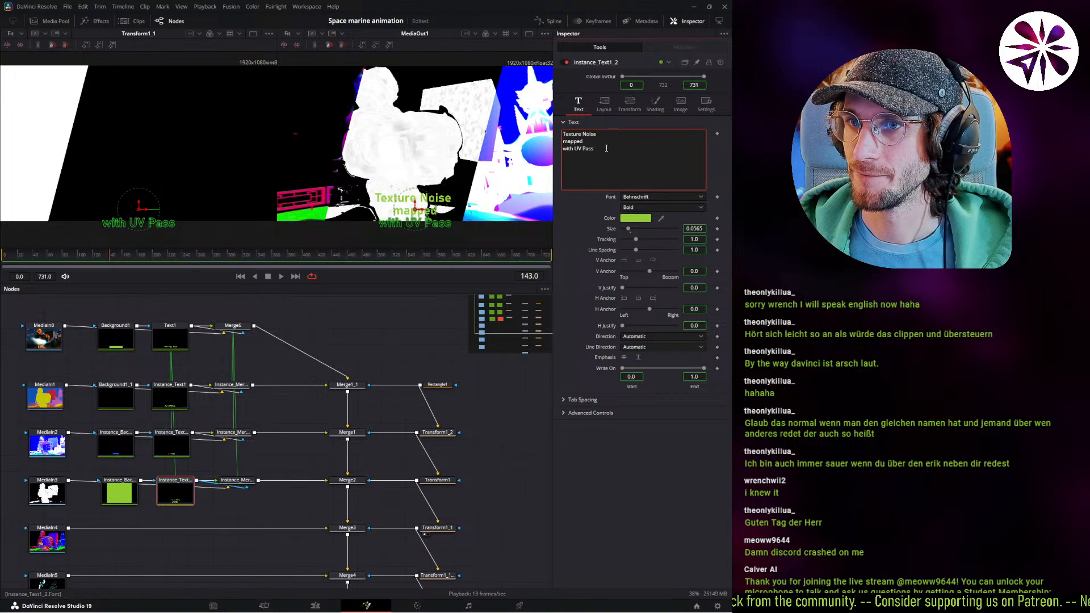
{"action": "left_click", "coordinate": [606, 141]}
{"action": "key", "text": "Delete"}
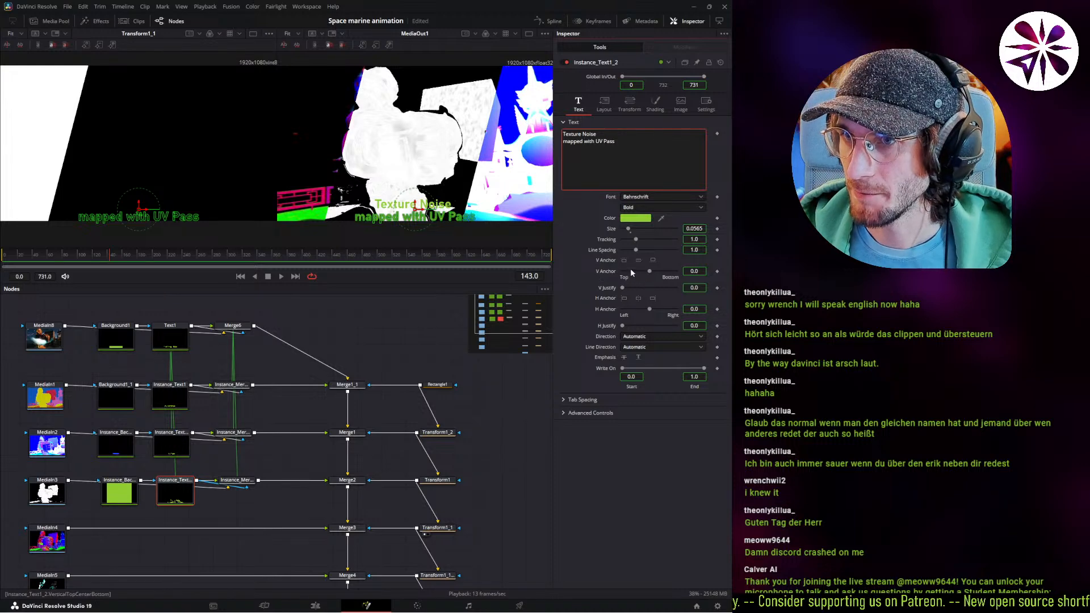
Anchor the two-line label vertically to the bottom and move it slightly down in the frame.
{"action": "left_click", "coordinate": [653, 260]}
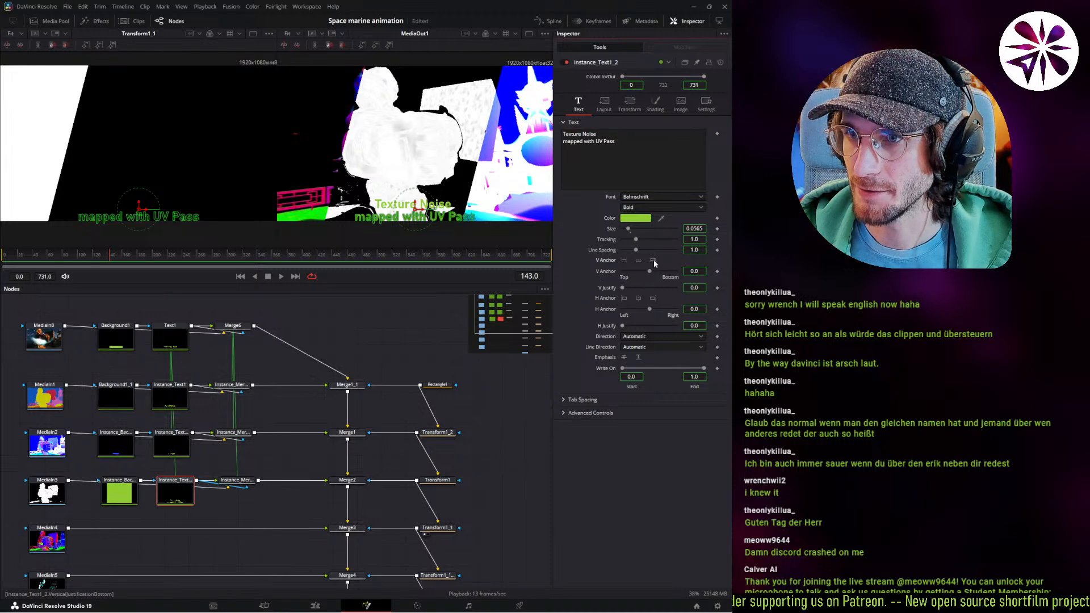
{"action": "left_click", "coordinate": [652, 261]}
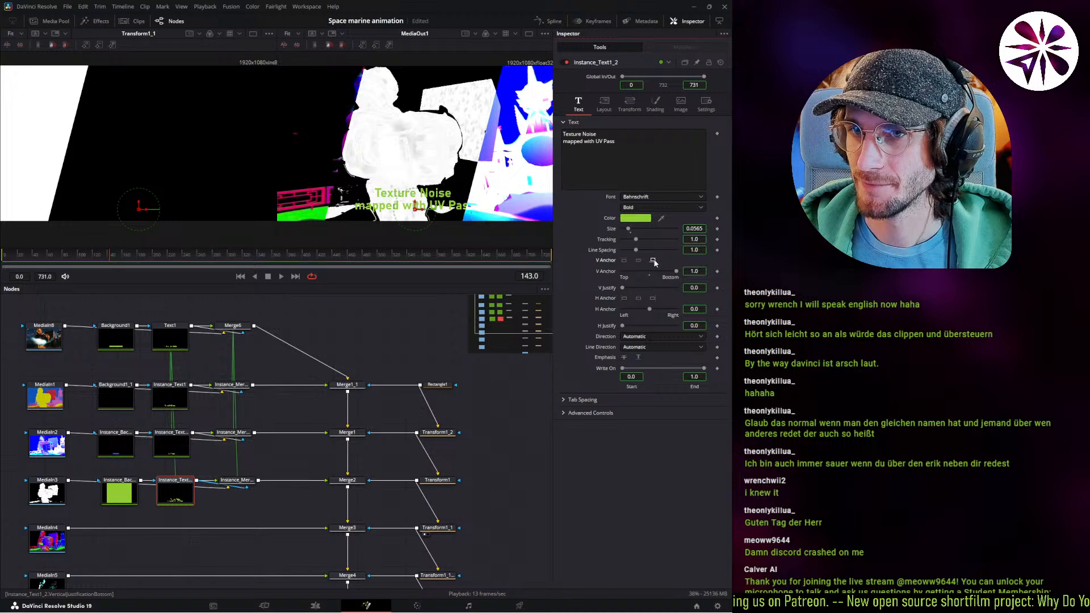
{"action": "left_click_drag", "start_coordinate": [414, 203], "coordinate": [414, 209]}
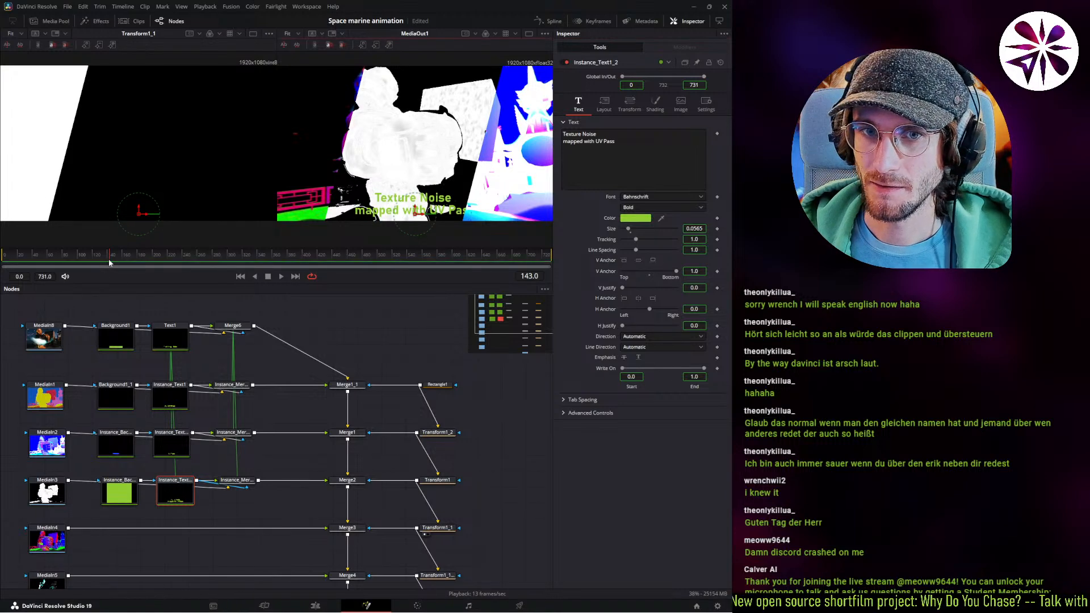
Scrub the sweep to frame 151 and change the first line of the MediaIn3 label to "Noise Texture".
{"action": "left_click_drag", "start_coordinate": [108, 258], "coordinate": [74, 263]}
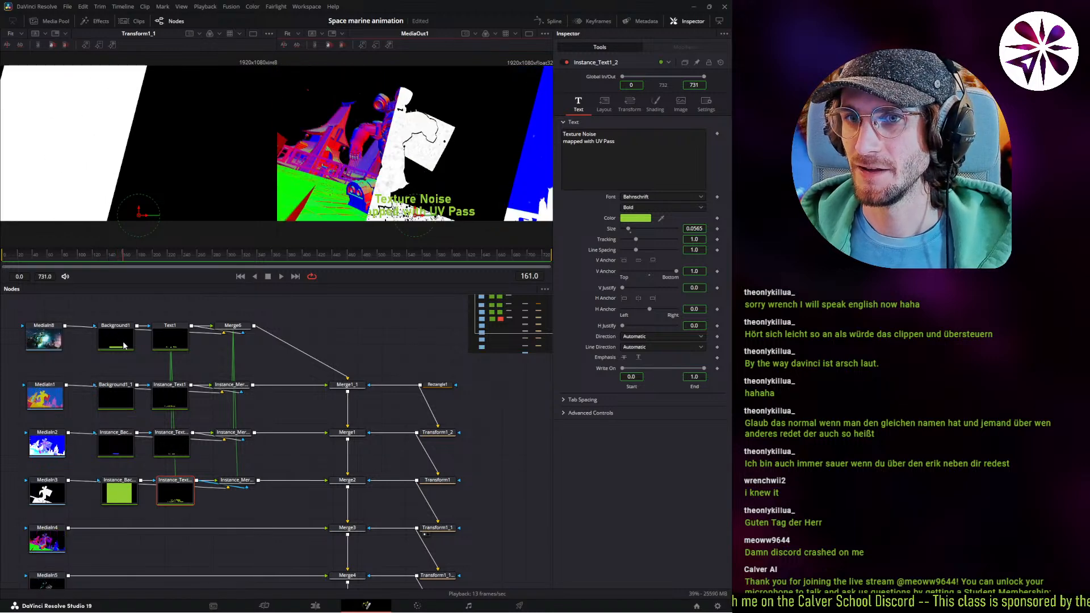
{"action": "mouse_move", "coordinate": [117, 343]}
{"action": "left_mouse_down"}
{"action": "mouse_move", "coordinate": [104, 340]}
{"action": "mouse_move", "coordinate": [116, 345]}
{"action": "left_mouse_up"}
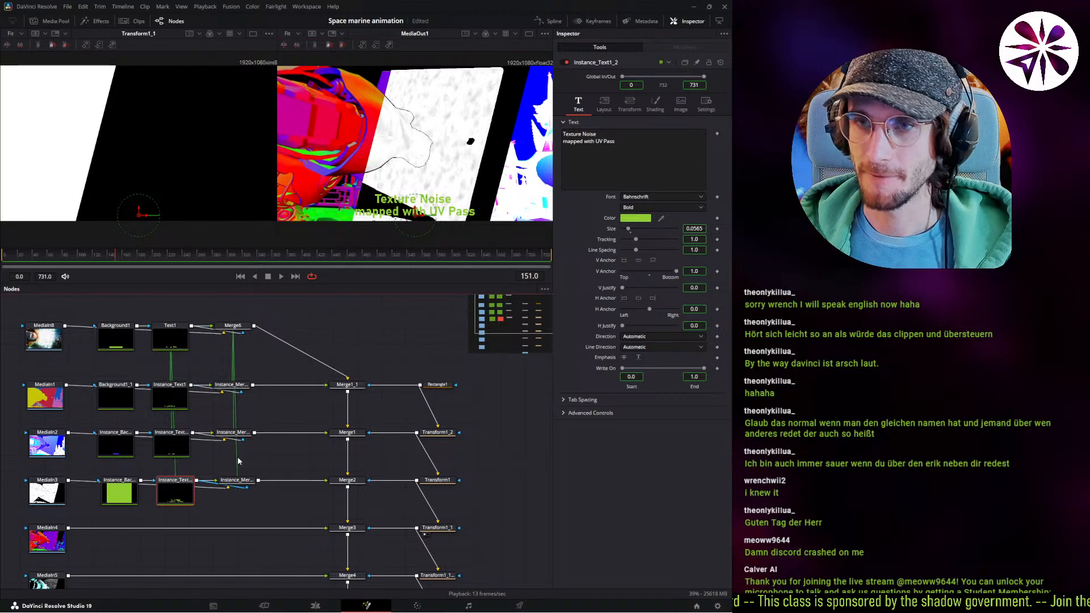
{"action": "left_click", "coordinate": [586, 135]}
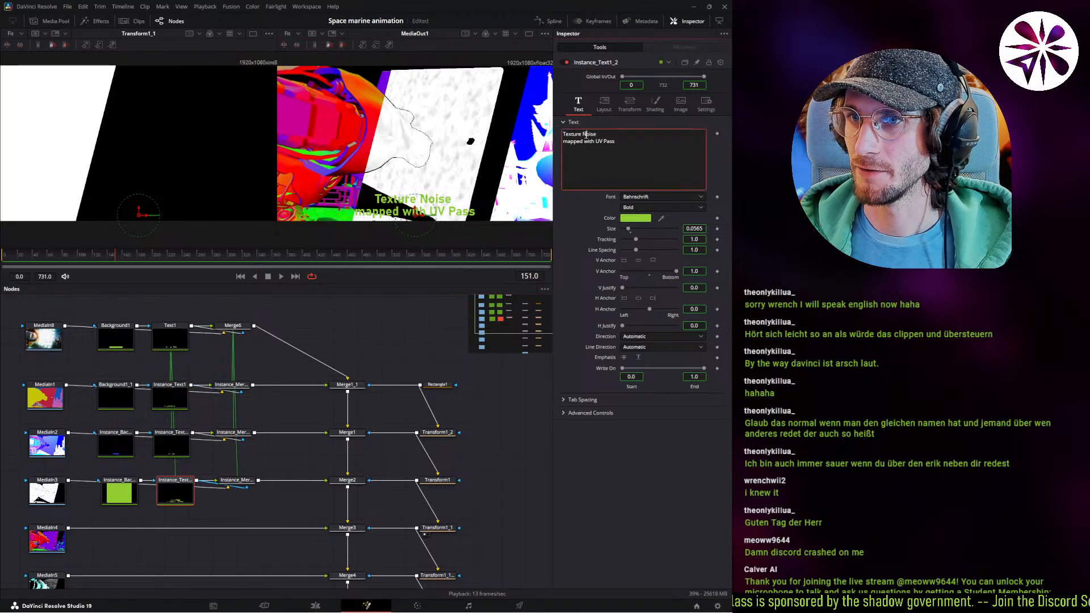
{"action": "key", "text": "BackSpace"}
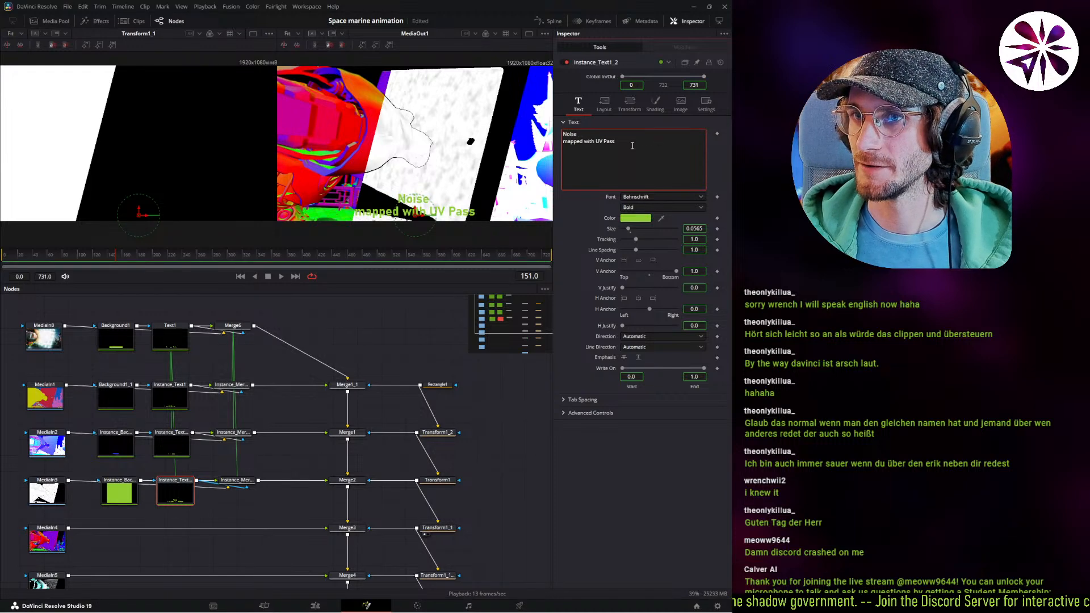
{"action": "type", "text": "Texture"}
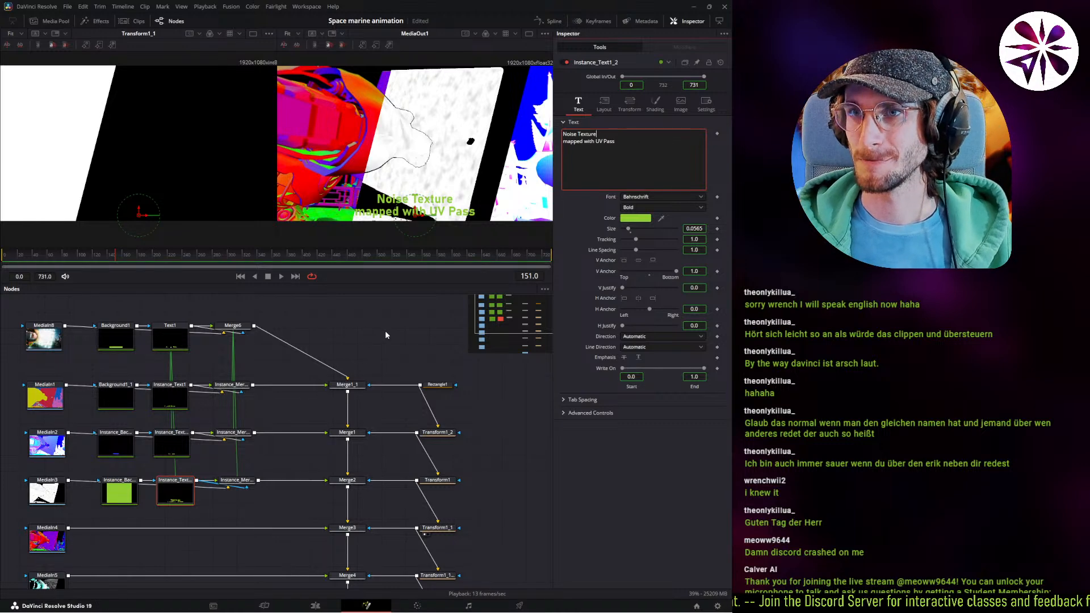
Set the background color behind the MediaIn3 label to pure red, with red 1.0, green 0.0 and blue 0.0.
{"action": "left_click", "coordinate": [119, 492]}
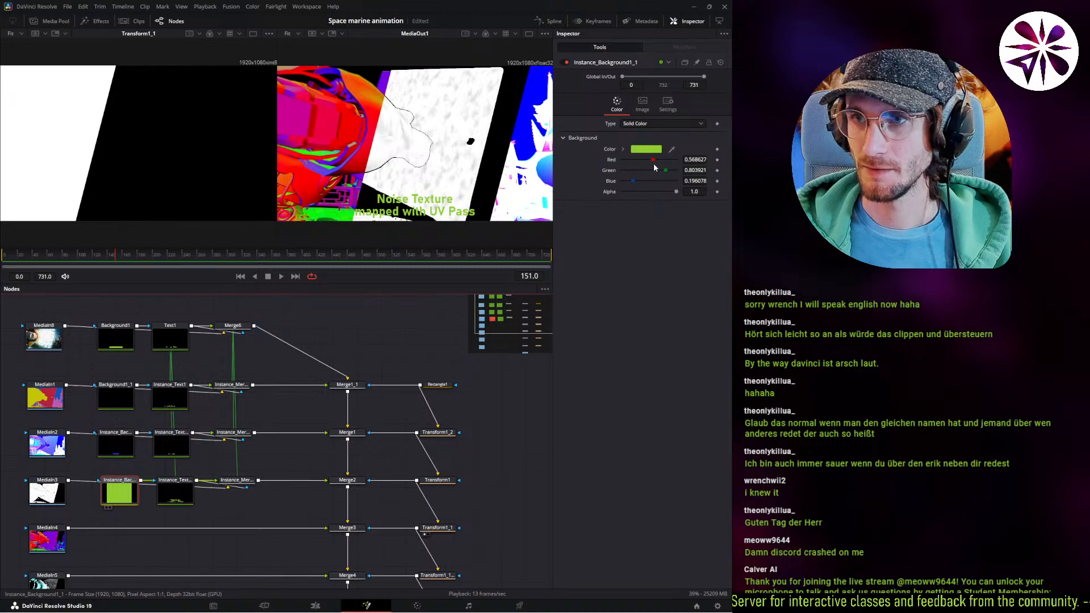
{"action": "left_click", "coordinate": [646, 148]}
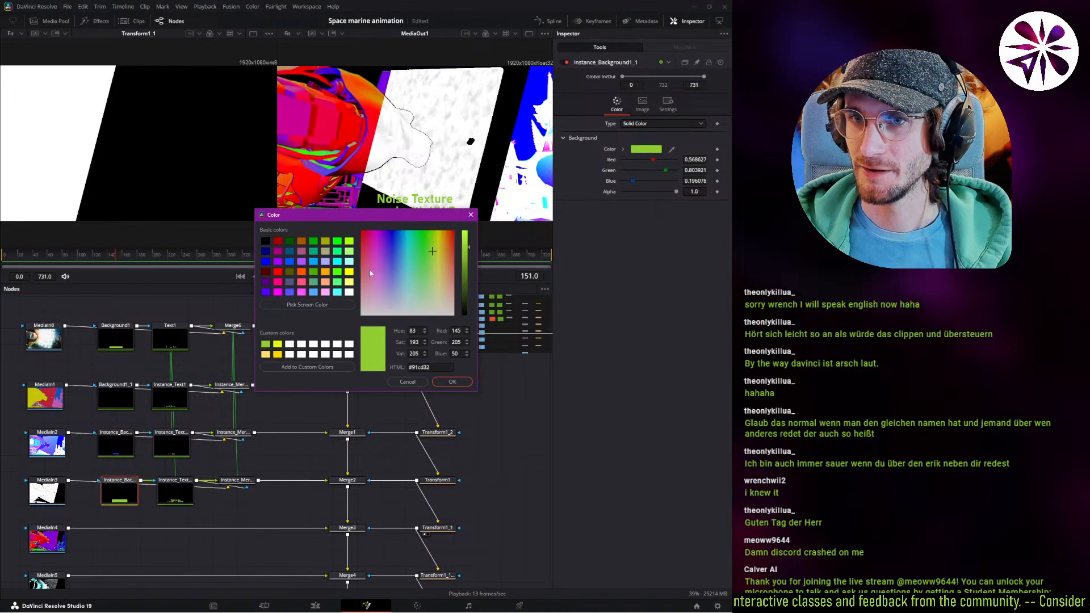
{"action": "left_click", "coordinate": [279, 241]}
{"action": "left_click_drag", "start_coordinate": [419, 247], "coordinate": [495, 298]}
{"action": "left_click", "coordinate": [492, 461]}
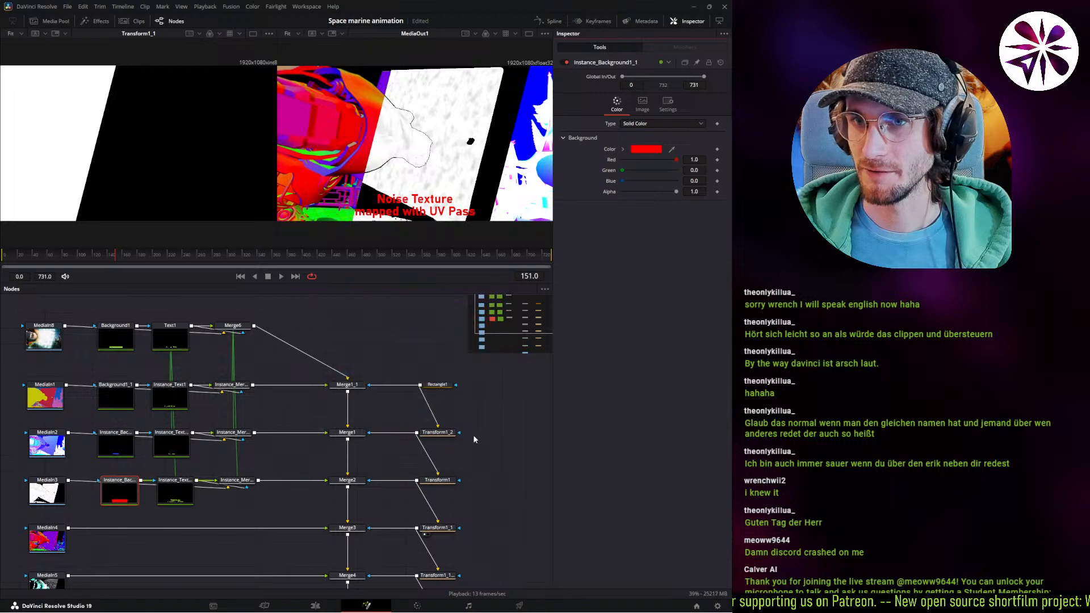
Try the Red Outline shading element on the MediaIn3 label text, enabling it and disabling it again.
{"action": "scroll", "coordinate": [272, 404], "scroll_direction": "down", "scroll_amount": 4}
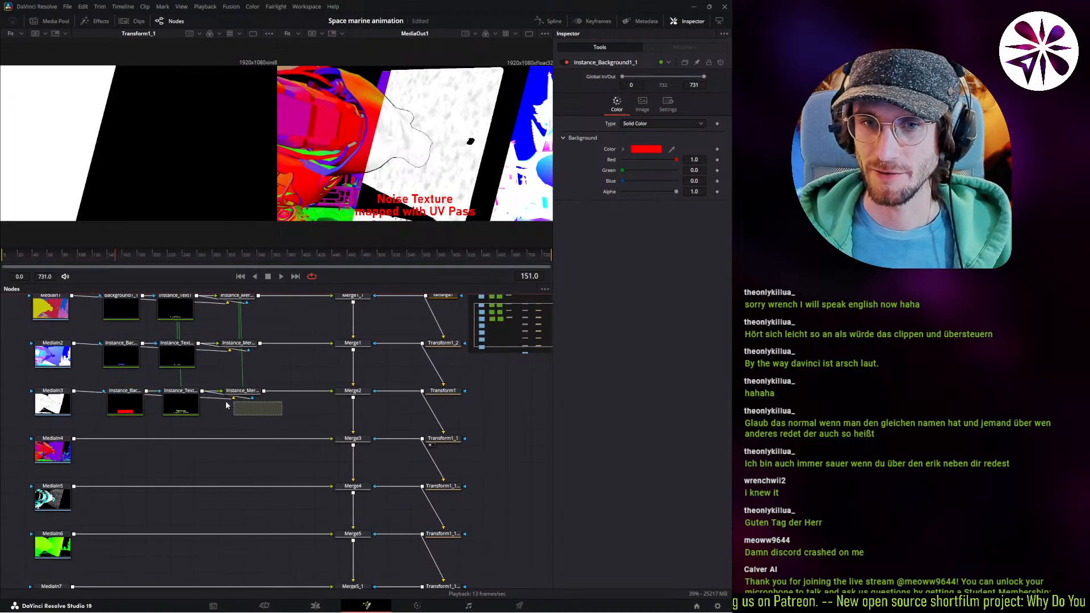
{"action": "left_click", "coordinate": [241, 392]}
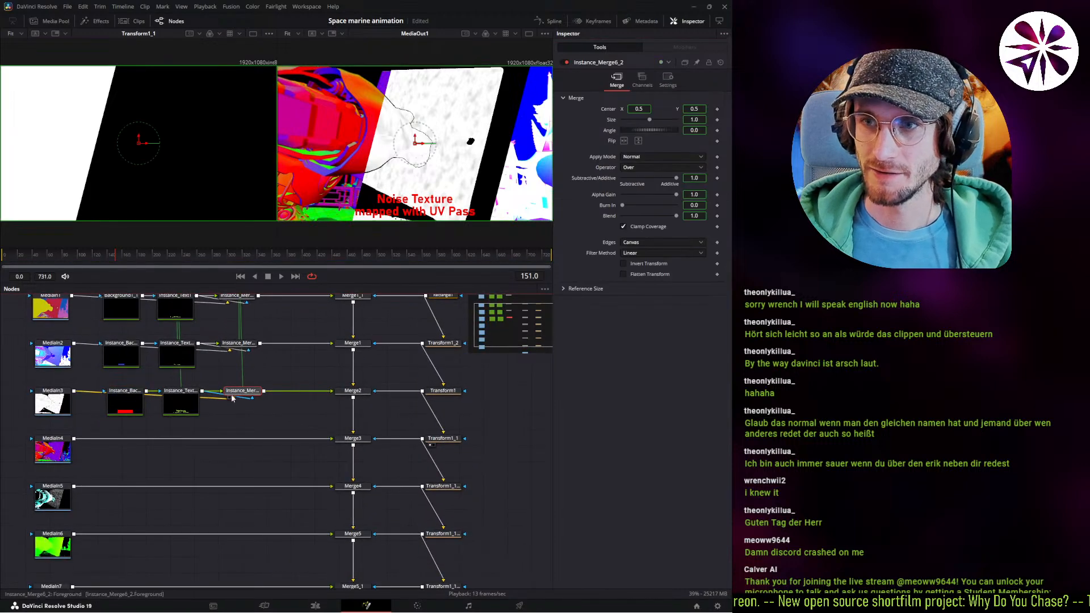
{"action": "left_click", "coordinate": [180, 404]}
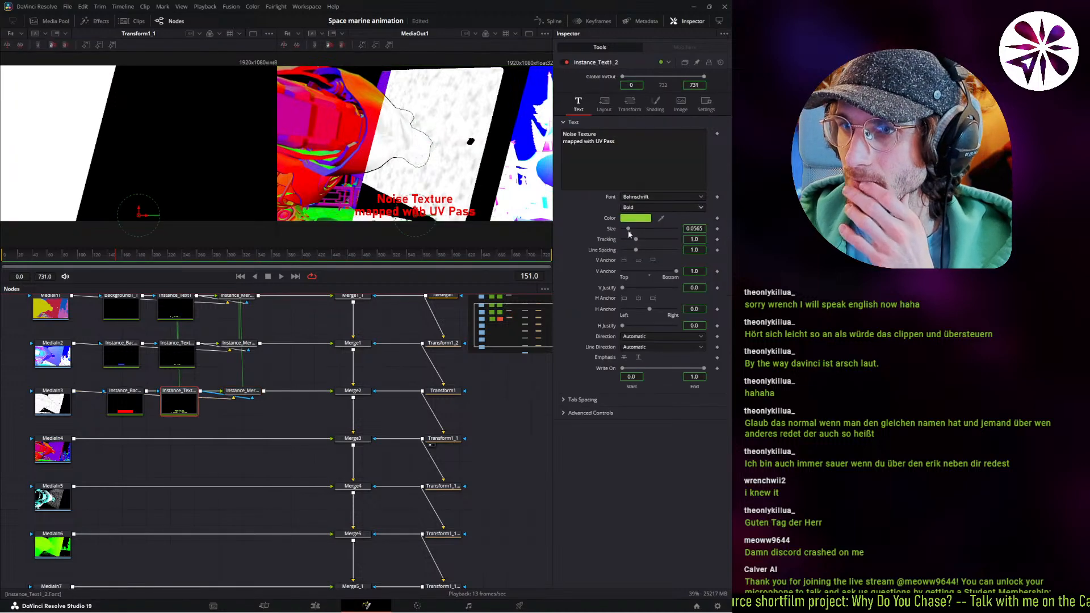
{"action": "left_click", "coordinate": [655, 103]}
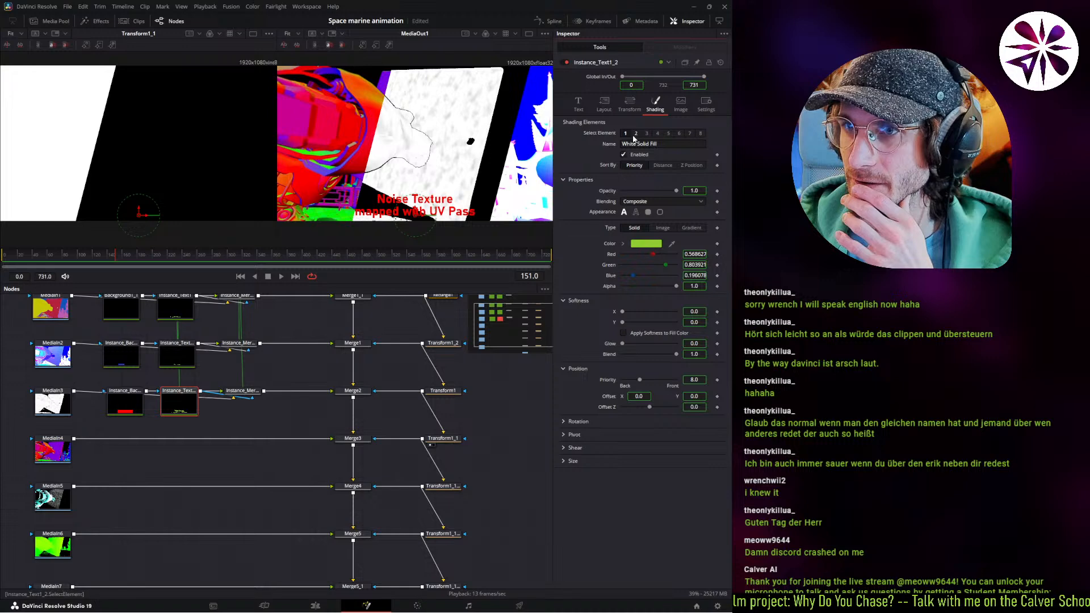
{"action": "left_click", "coordinate": [636, 133]}
{"action": "left_click", "coordinate": [626, 134]}
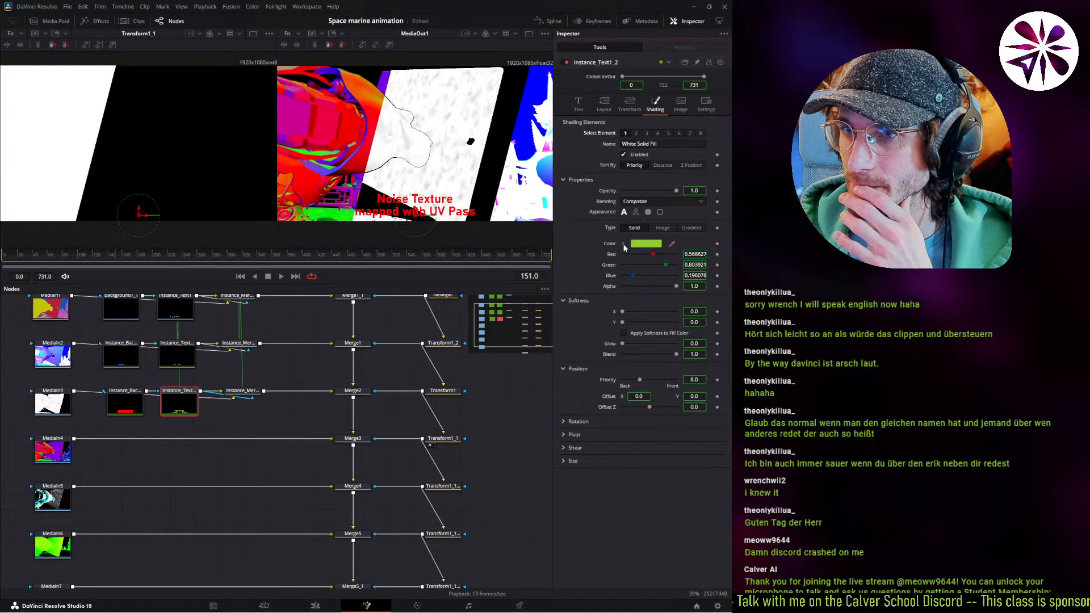
{"action": "left_click", "coordinate": [636, 134]}
{"action": "left_click", "coordinate": [635, 154]}
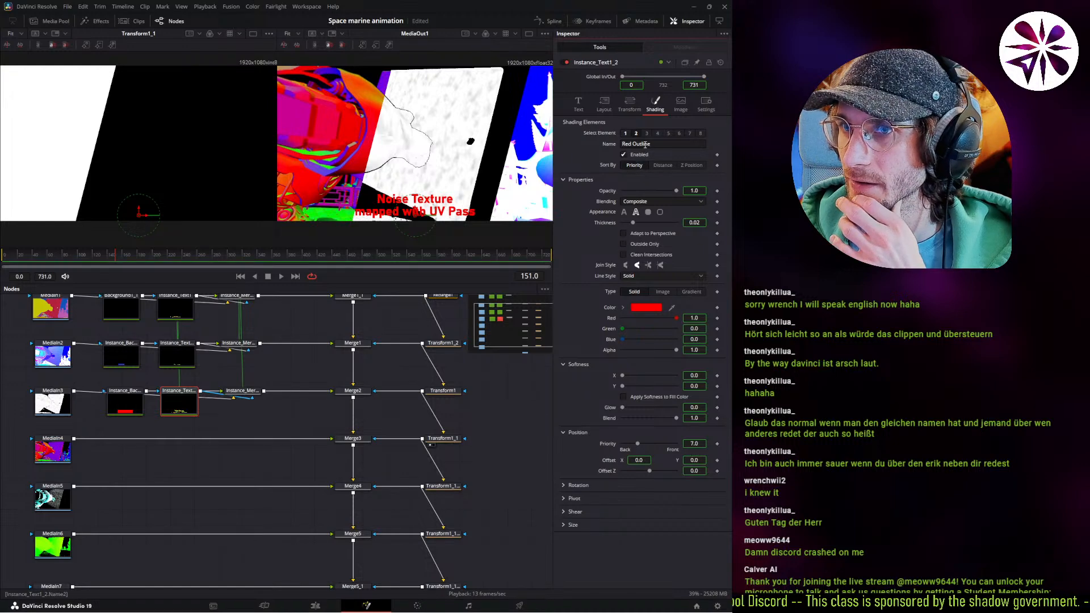
{"action": "left_click", "coordinate": [641, 153]}
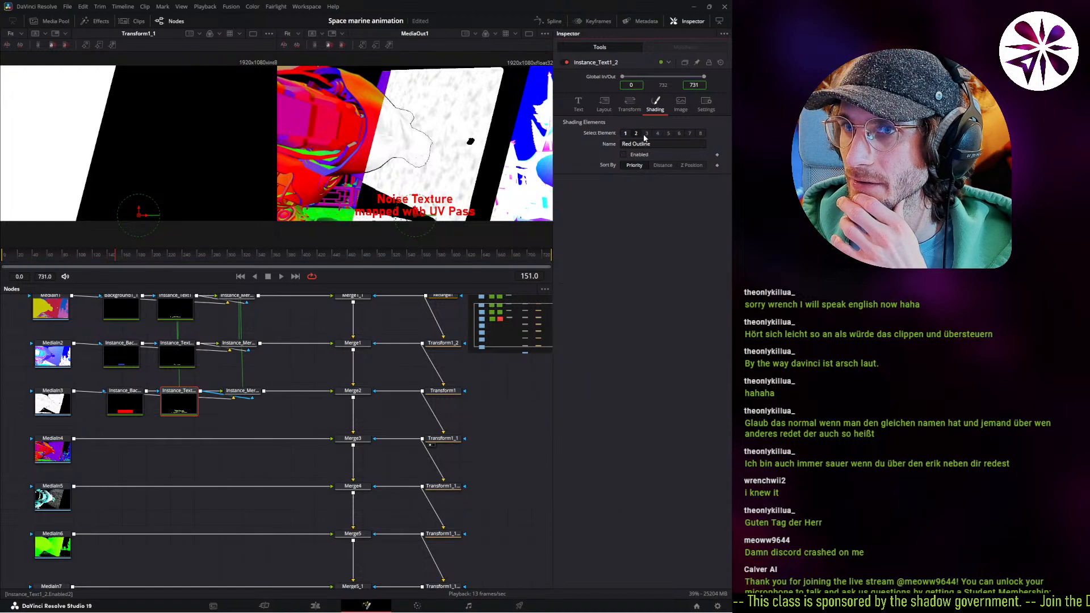
Try the Black Shadow shading element on the MediaIn3 label text, disable it again and return to the text settings.
{"action": "left_click", "coordinate": [647, 134]}
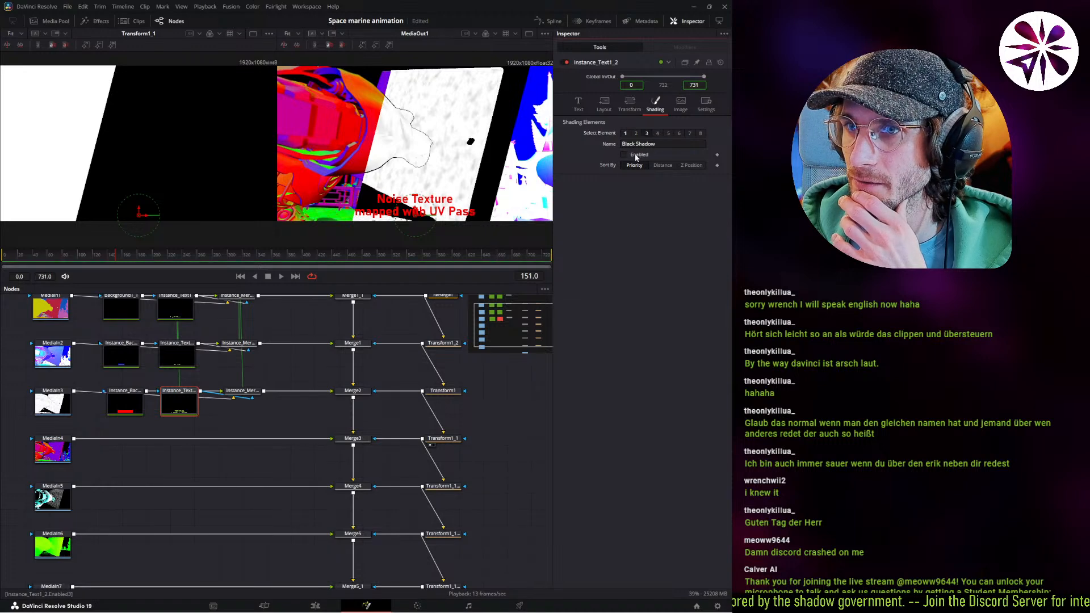
{"action": "left_click", "coordinate": [637, 156]}
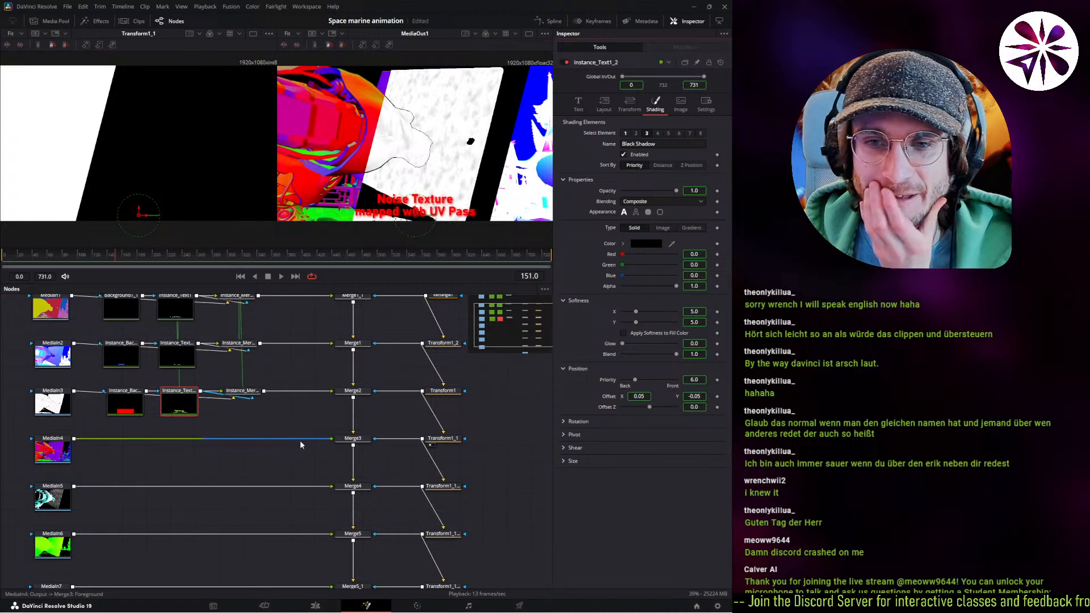
{"action": "middle_click_drag", "start_coordinate": [265, 379], "coordinate": [260, 427]}
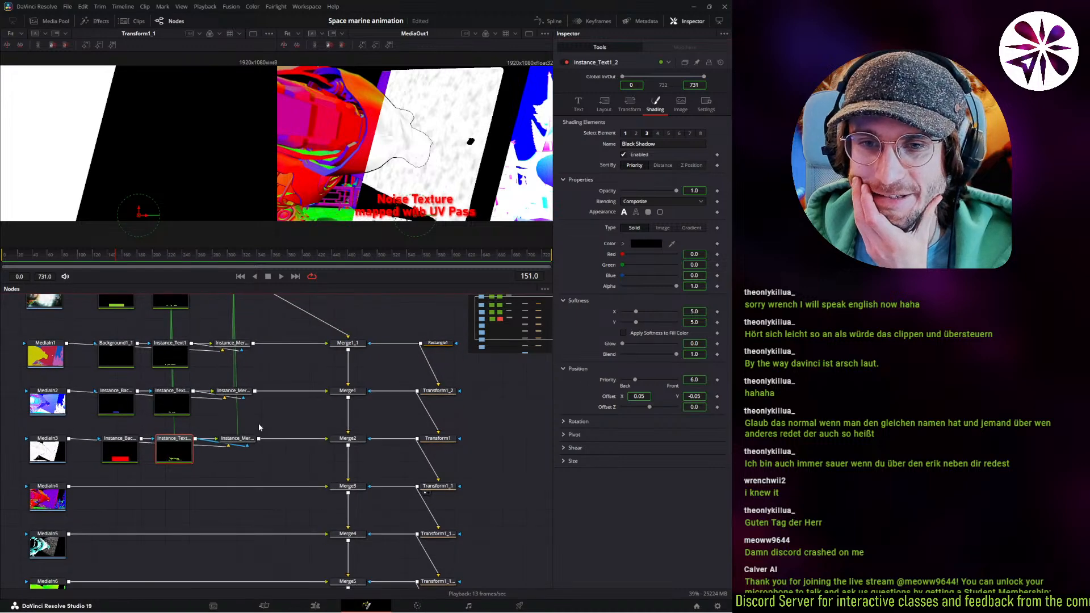
{"action": "left_click", "coordinate": [623, 156]}
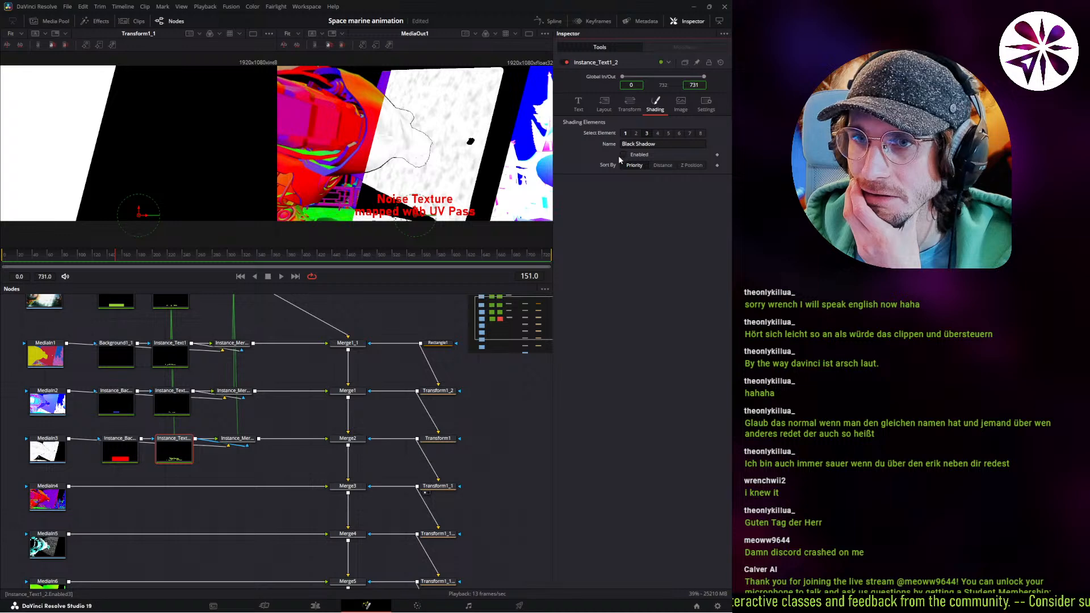
{"action": "middle_click_drag", "start_coordinate": [324, 357], "coordinate": [322, 419]}
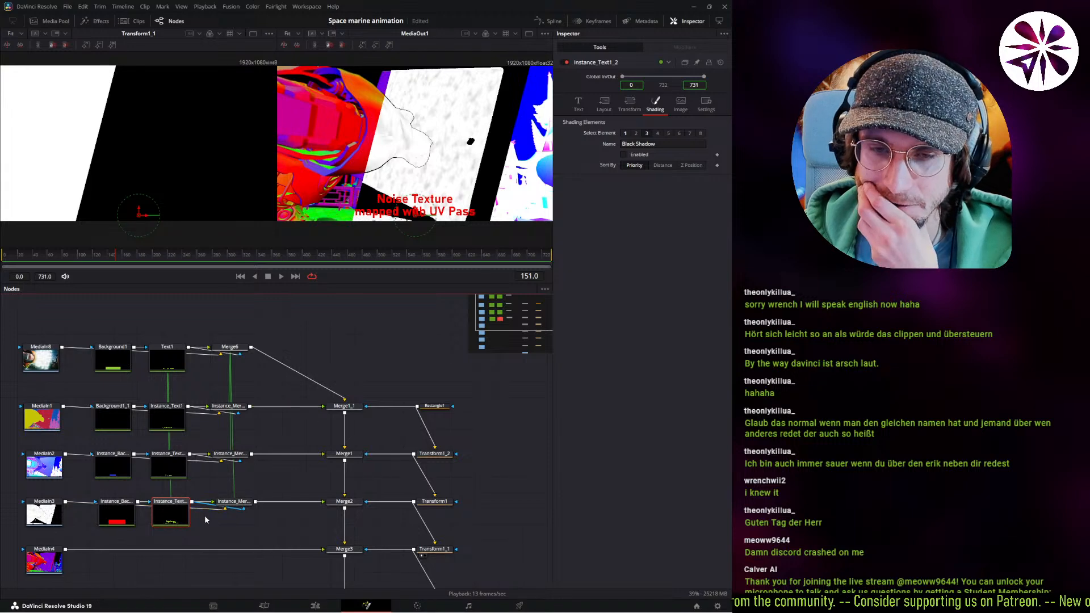
{"action": "left_click", "coordinate": [578, 104]}
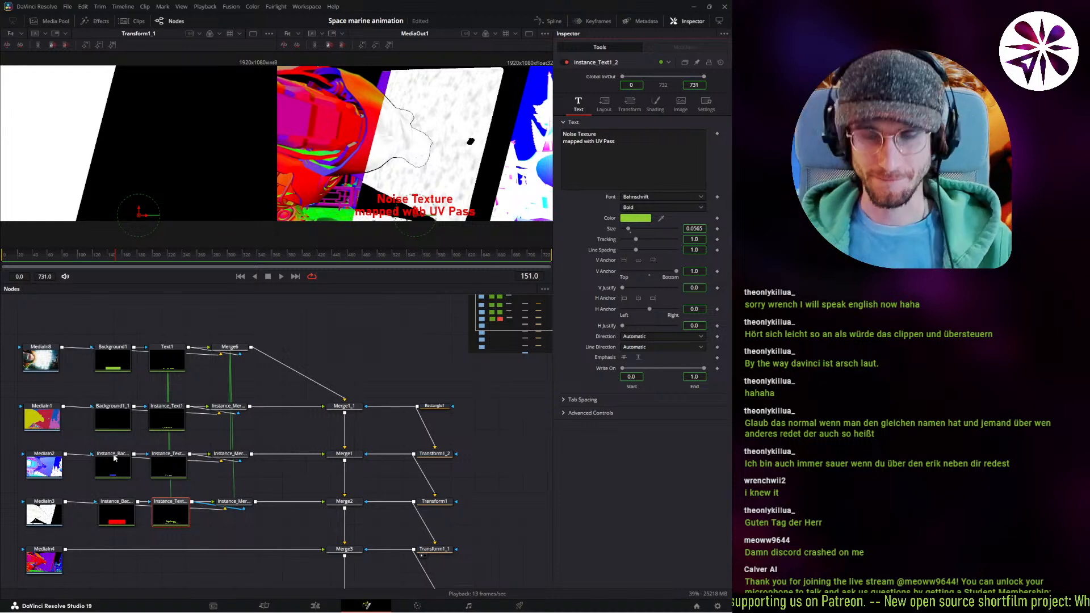
Paste the label's background, text and merge nodes as instances and insert them into the connection between MediaIn4 and Merge3.
{"action": "scroll", "coordinate": [114, 458], "scroll_direction": "down", "scroll_amount": 5}
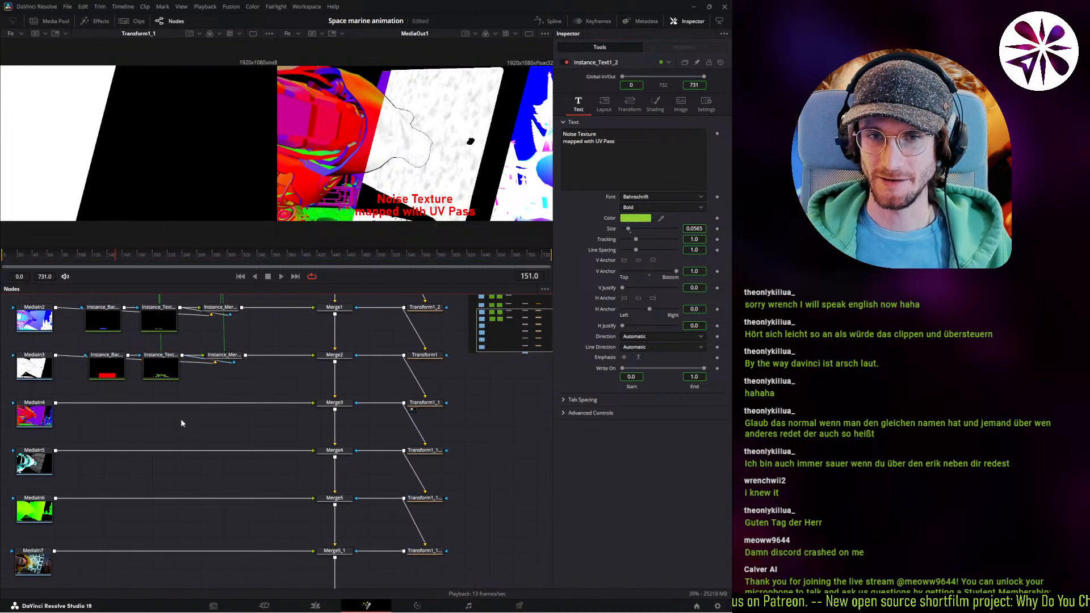
{"action": "key", "text": "ctrl+shift+v"}
{"action": "left_click_drag", "start_coordinate": [202, 420], "coordinate": [225, 408], "text": "shift"}
{"action": "left_click", "coordinate": [186, 418]}
Scrub the sweep to frame 169 and enter "Normal Pass" as the label text in the MediaIn4 row.
{"action": "left_click", "coordinate": [172, 411]}
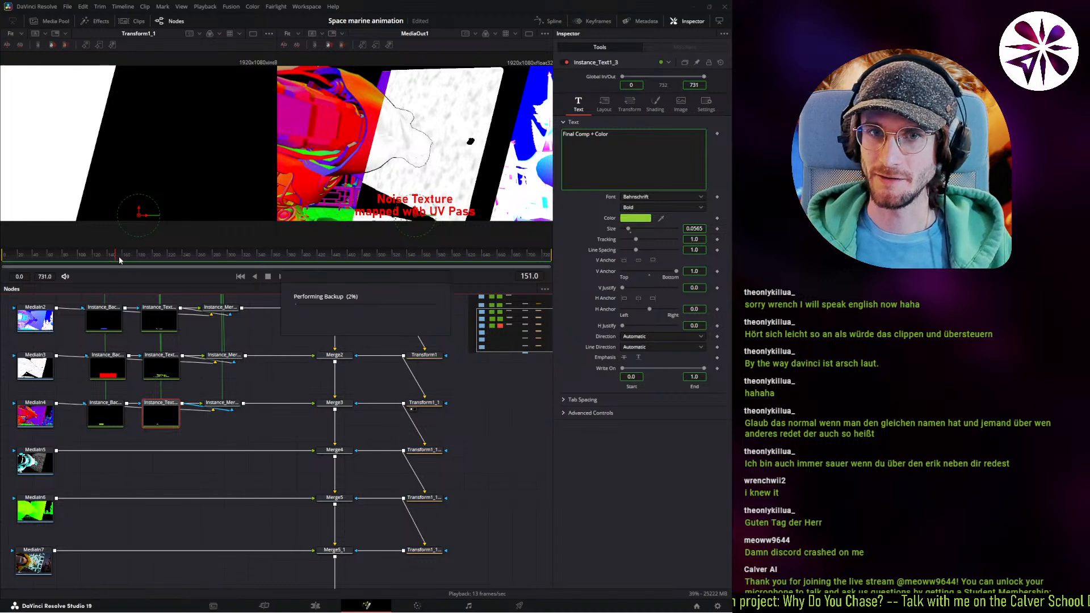
{"action": "left_click_drag", "start_coordinate": [126, 259], "coordinate": [116, 257]}
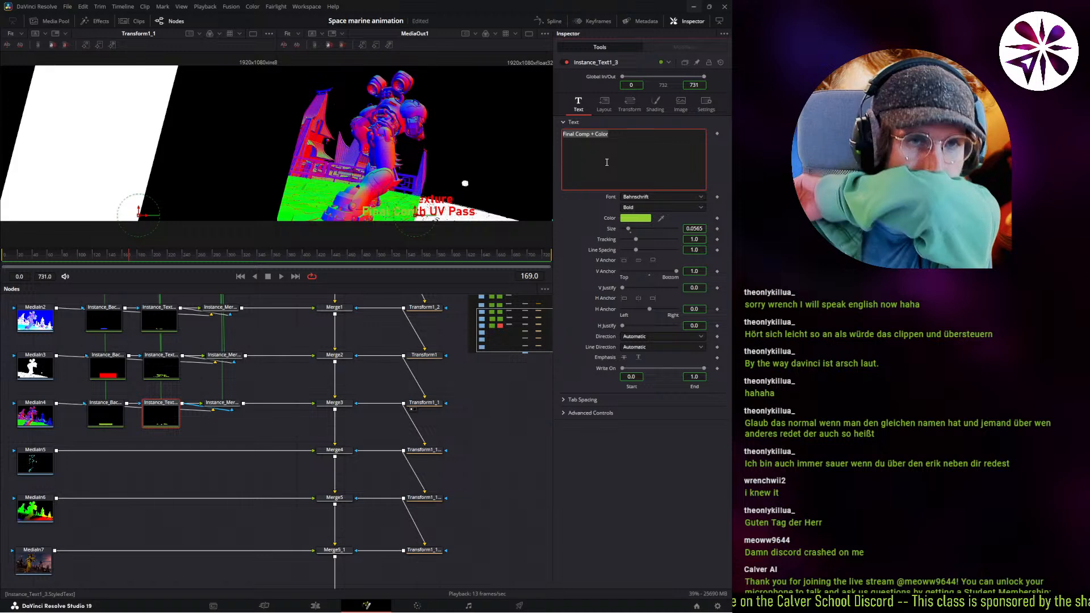
{"action": "type", "text": "malö"}
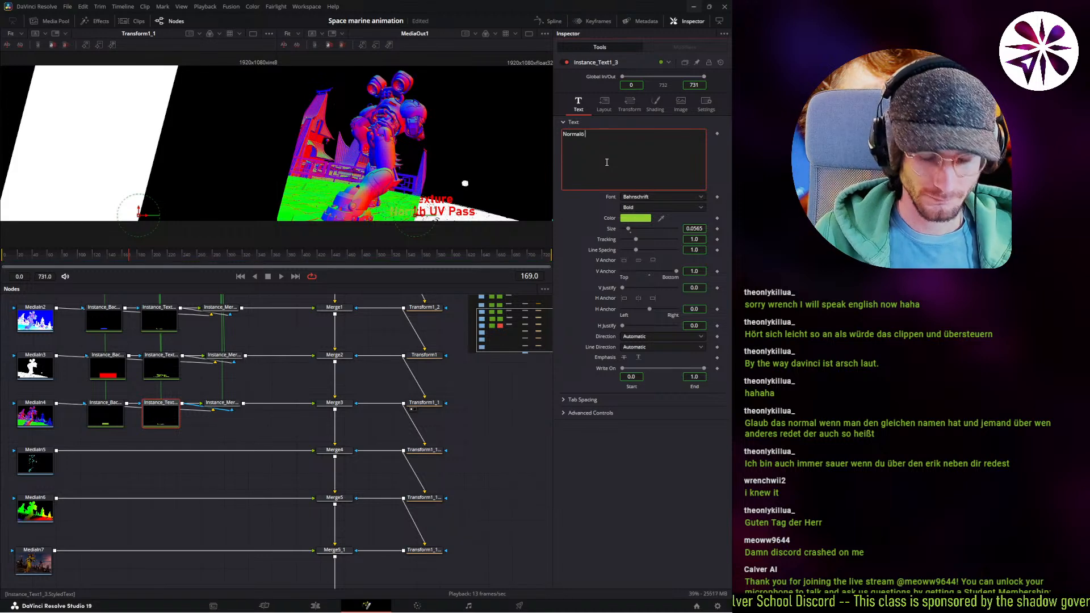
{"action": "key", "text": "BackSpace"}
{"action": "type", "text": " Pass"}
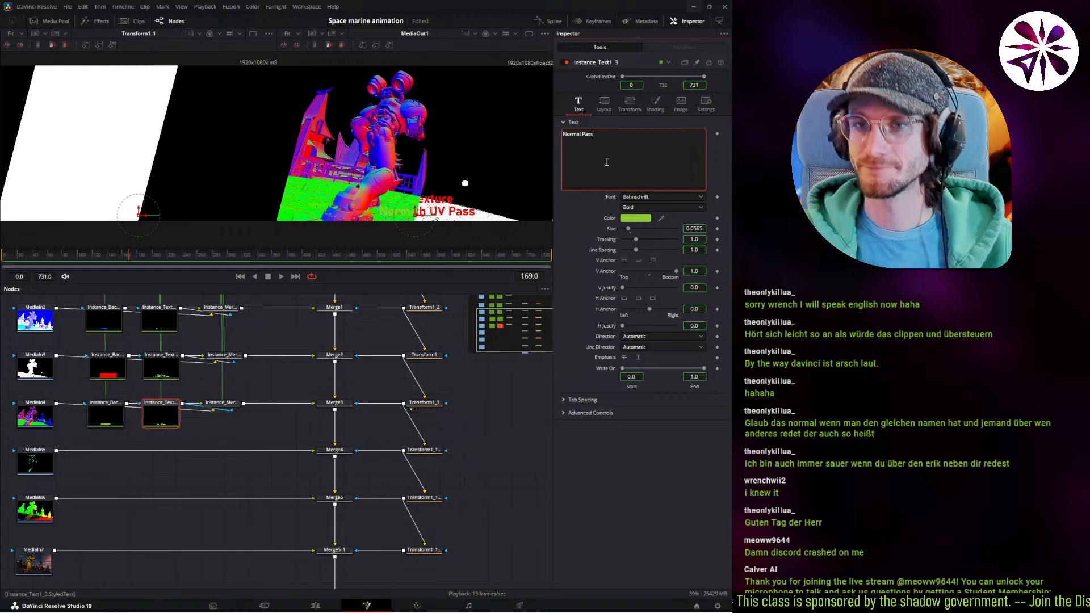
Deinstance the background node in the MediaIn4 row and set its color to black.
{"action": "left_click", "coordinate": [96, 426]}
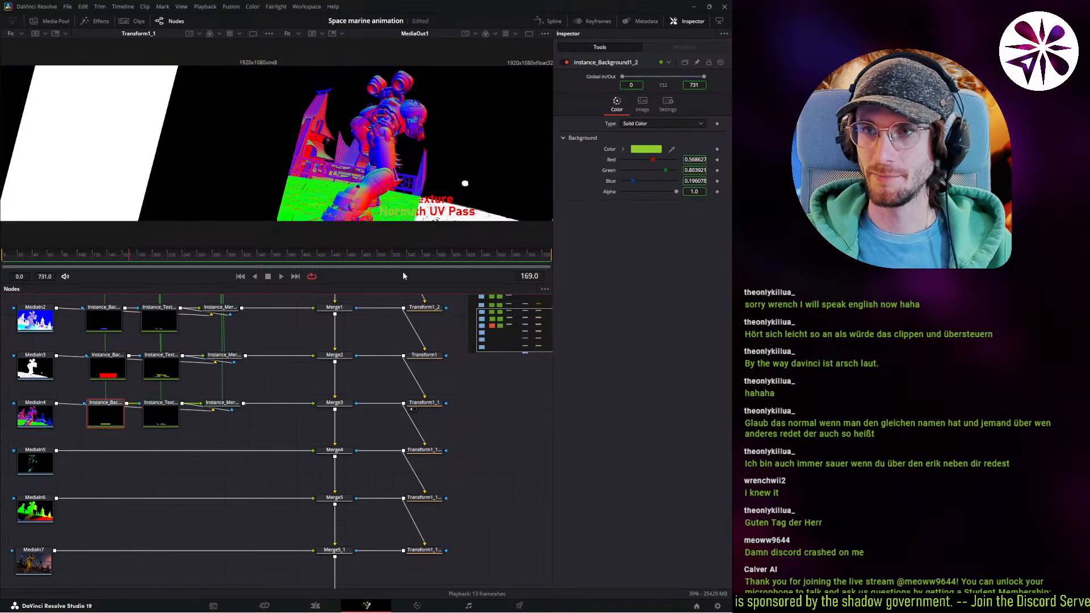
{"action": "right_click", "coordinate": [107, 423]}
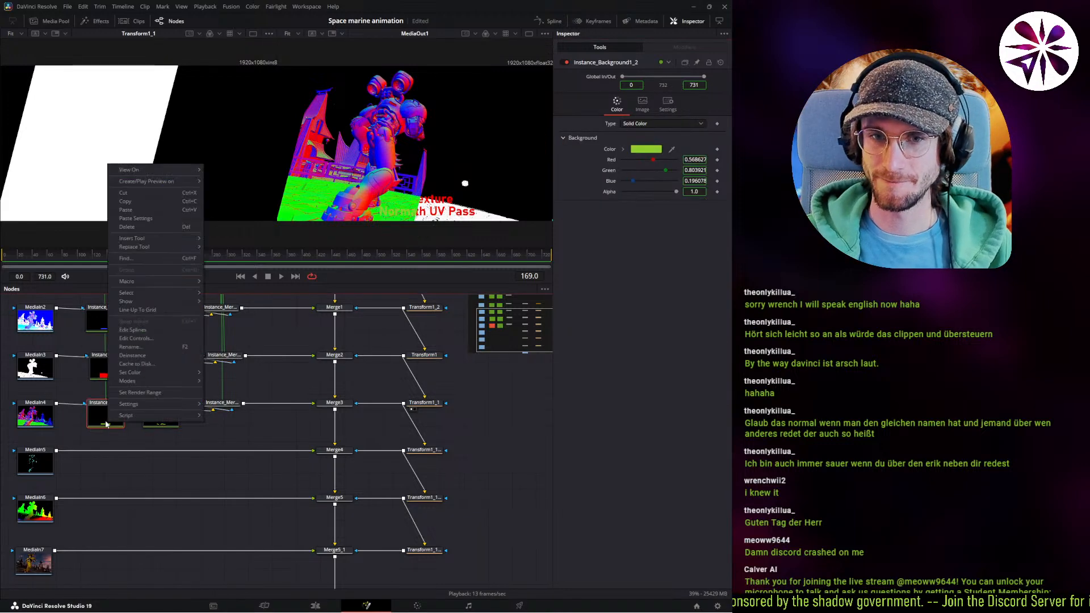
{"action": "left_click", "coordinate": [149, 355]}
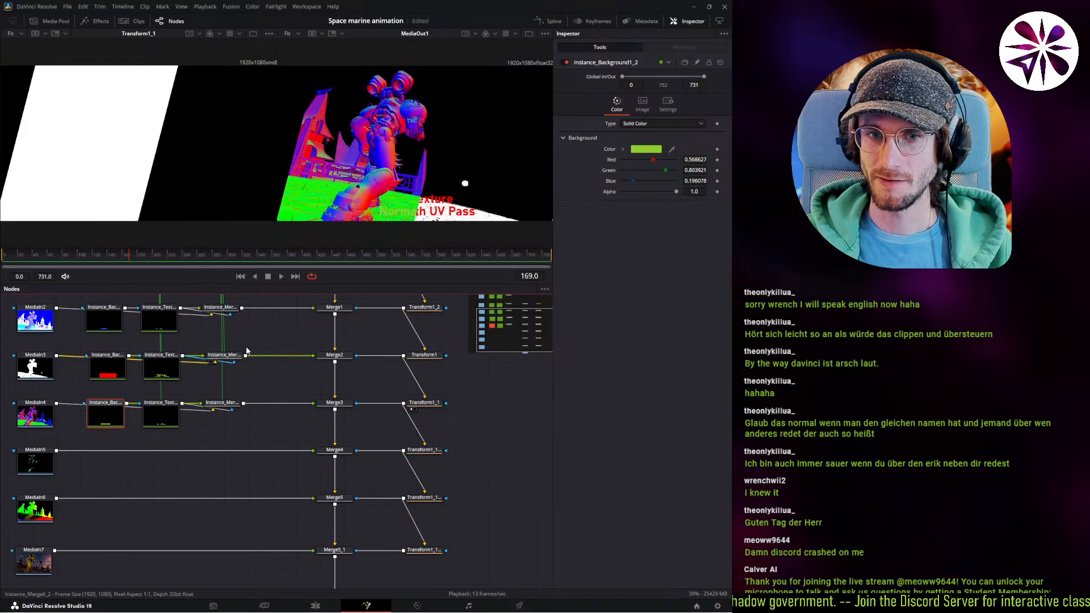
{"action": "left_click", "coordinate": [644, 150]}
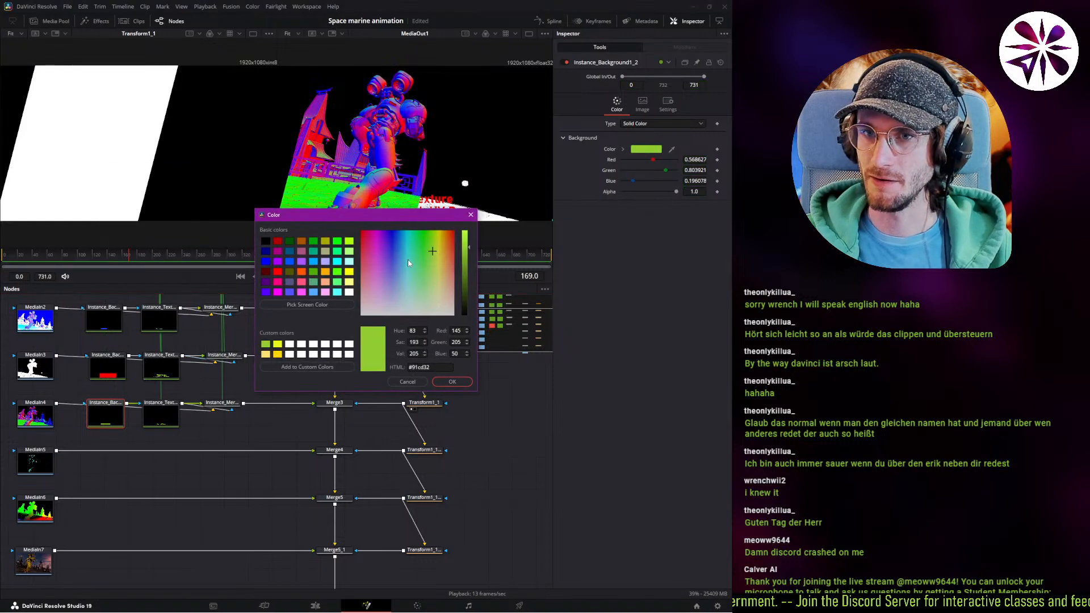
{"action": "left_click_drag", "start_coordinate": [465, 294], "coordinate": [466, 318]}
{"action": "left_click_drag", "start_coordinate": [404, 218], "coordinate": [401, 287]}
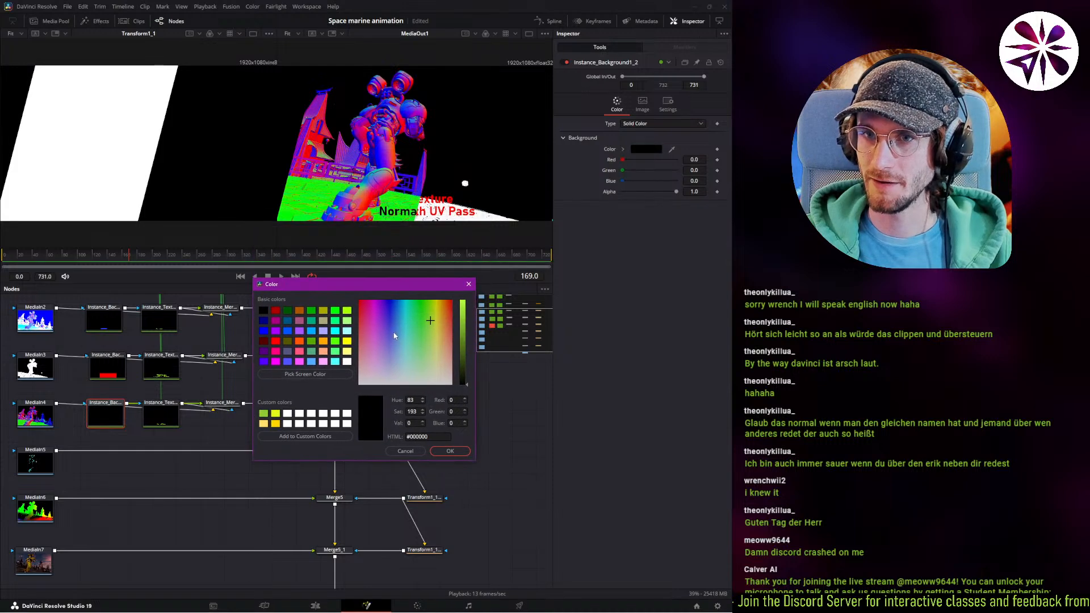
{"action": "left_click_drag", "start_coordinate": [382, 346], "coordinate": [454, 399]}
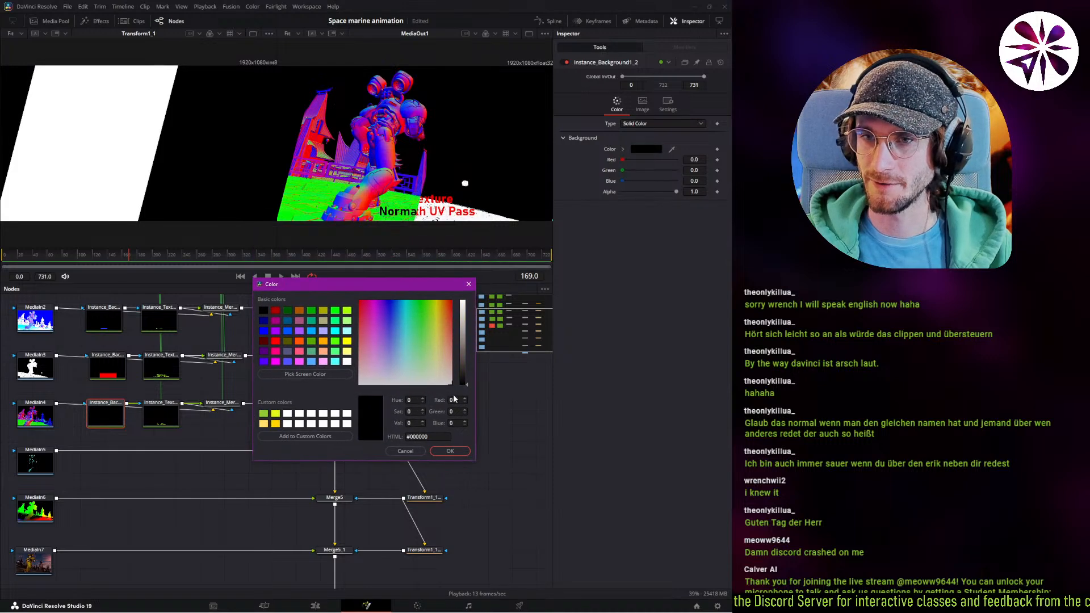
{"action": "left_click", "coordinate": [444, 453]}
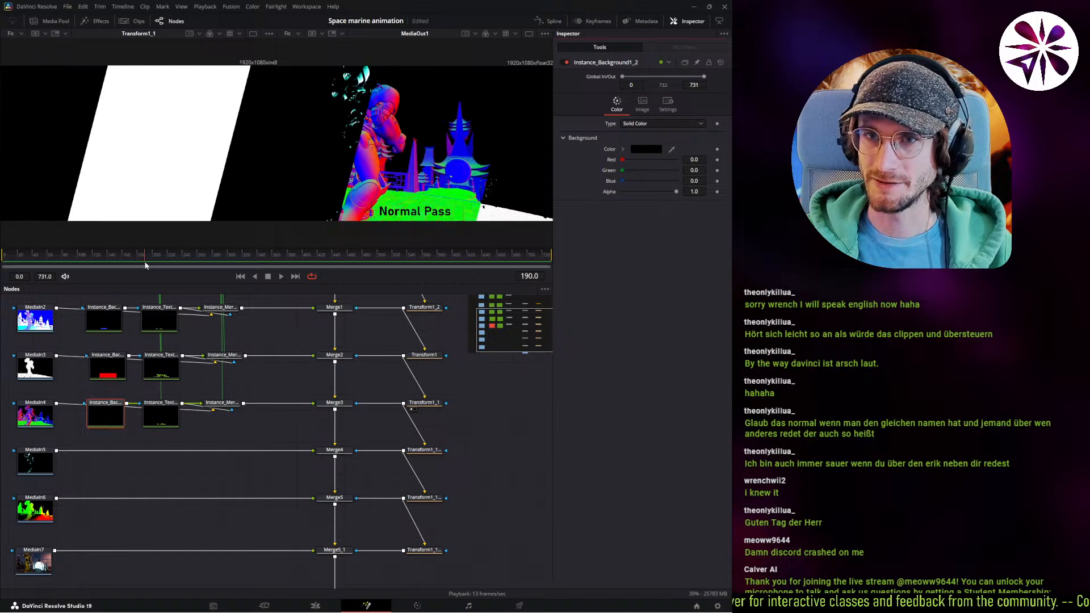
Deinstance the text setting of the "Normal Pass" label in the MediaIn4 row.
{"action": "left_click", "coordinate": [161, 415]}
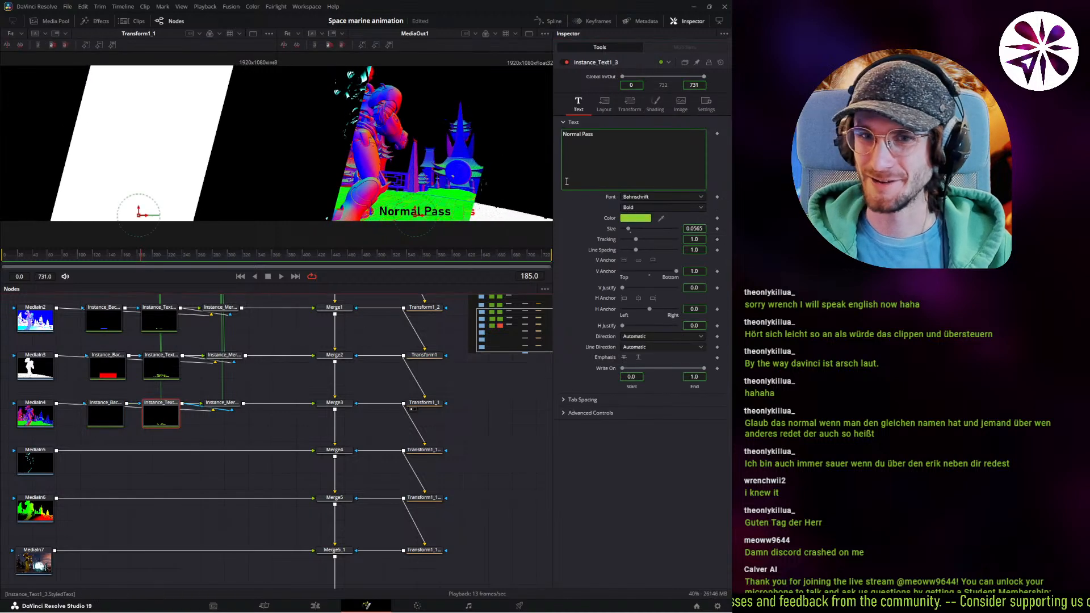
{"action": "right_click", "coordinate": [589, 161]}
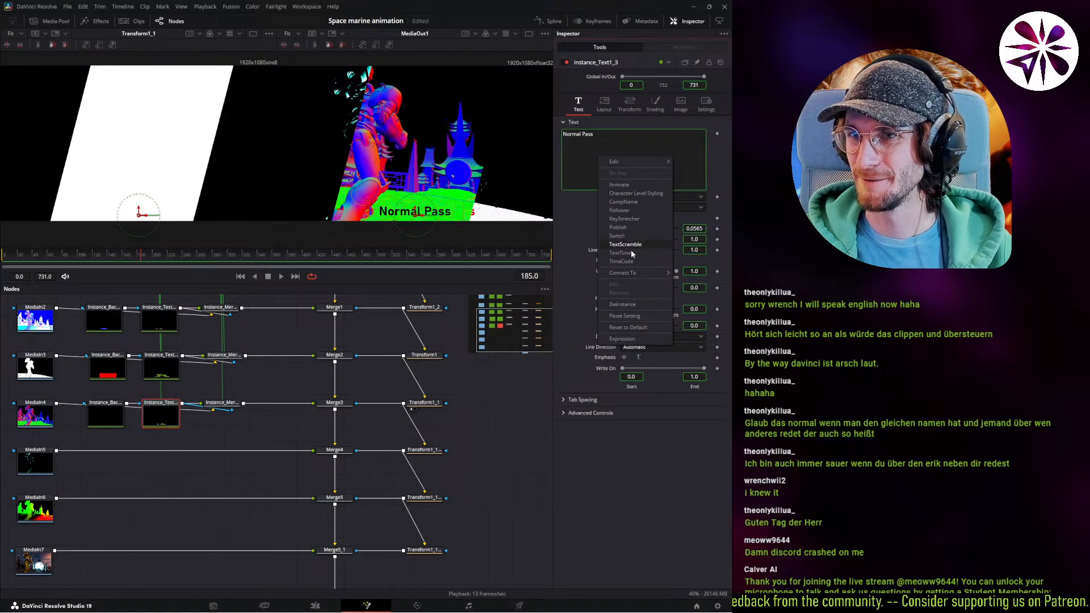
{"action": "left_click", "coordinate": [629, 308]}
{"action": "middle_click_drag", "start_coordinate": [278, 367], "coordinate": [303, 522]}
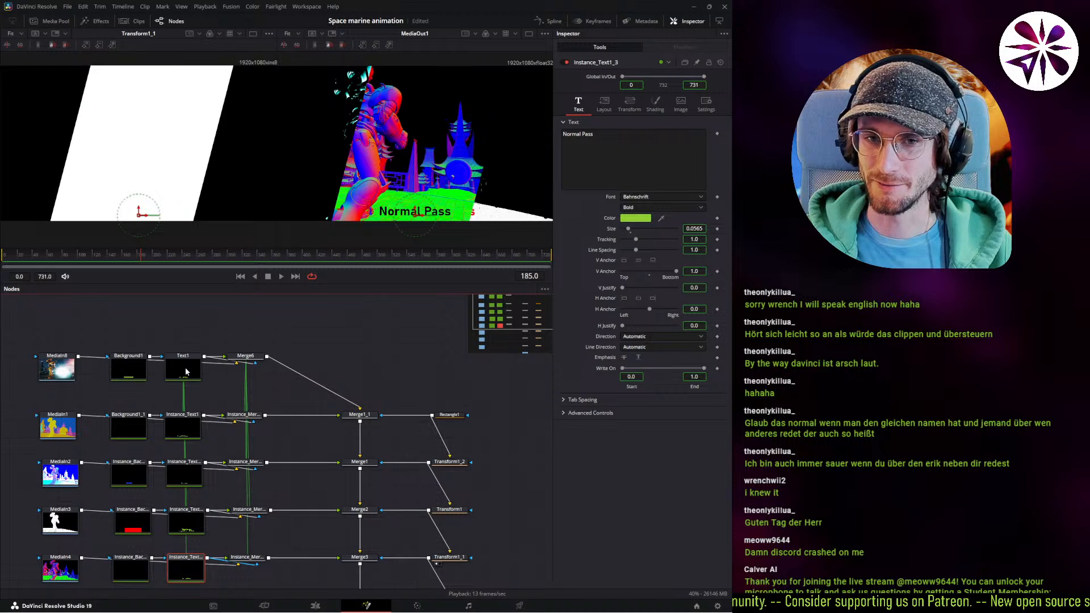
Change the text of the Text1 node in the MediaIn8 branch to "Final Comp + Color".
{"action": "left_click", "coordinate": [186, 372]}
{"action": "left_click", "coordinate": [633, 159]}
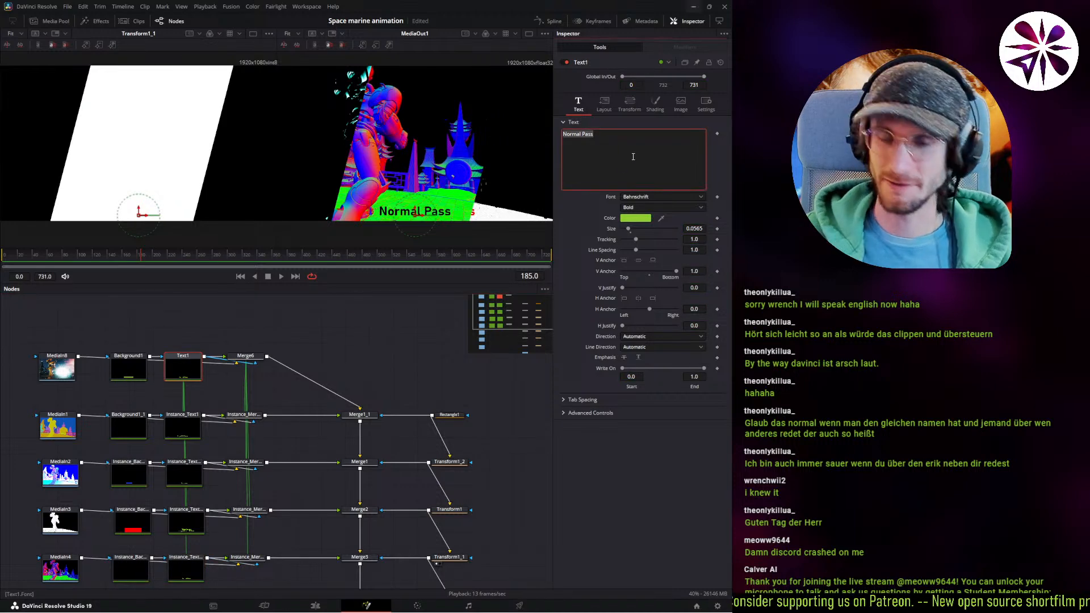
{"action": "type", "text": "Final Com"}
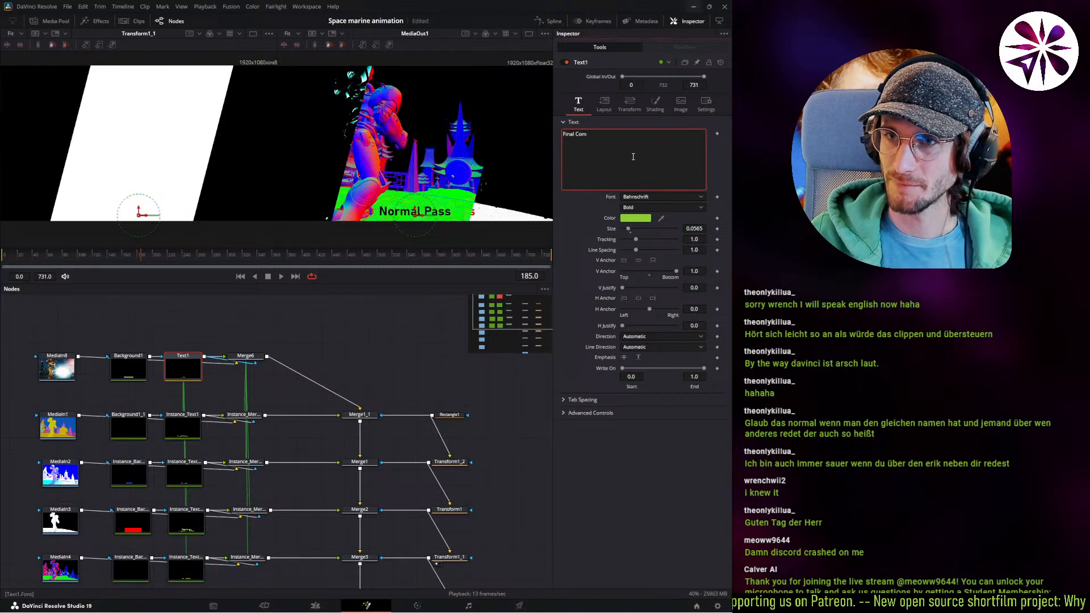
{"action": "type", "text": "p + Colo"}
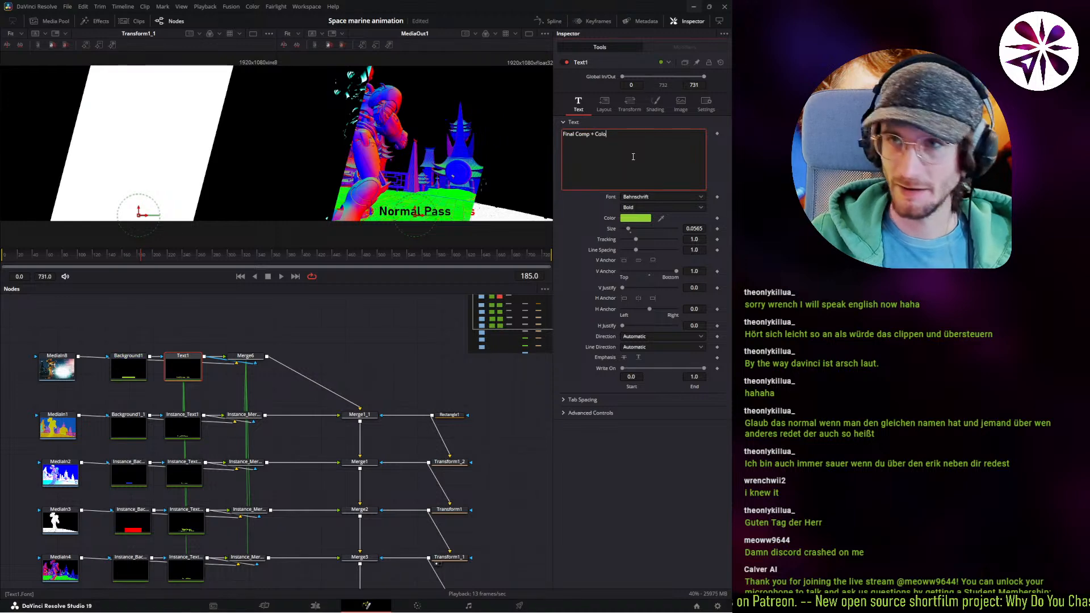
{"action": "type", "text": "r"}
{"action": "left_click", "coordinate": [360, 360]}
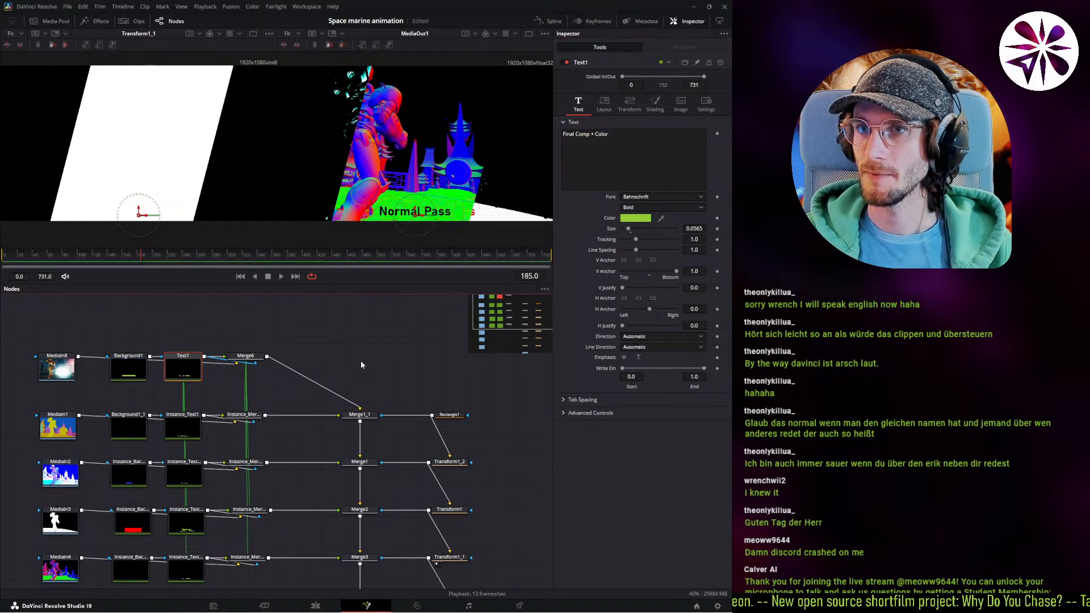
Paste instances of the background, text and merge nodes and insert them into the connection between MediaIn5 and Merge4.
{"action": "left_click", "coordinate": [587, 182]}
{"action": "left_click_drag", "start_coordinate": [141, 260], "coordinate": [2, 261]}
{"action": "key", "text": "space"}
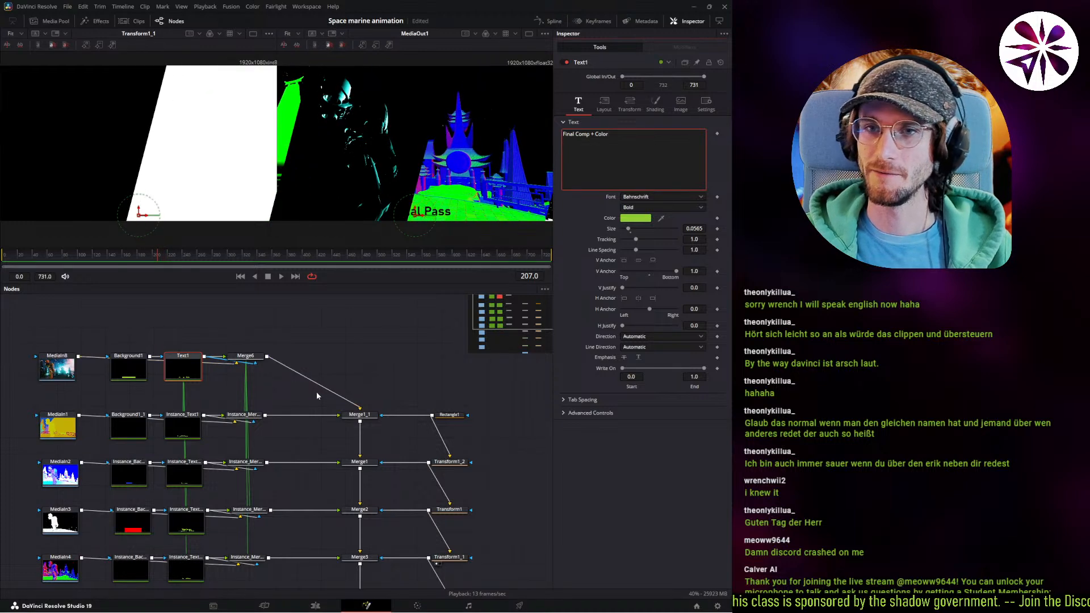
{"action": "scroll", "coordinate": [295, 372], "scroll_direction": "down", "scroll_amount": 7}
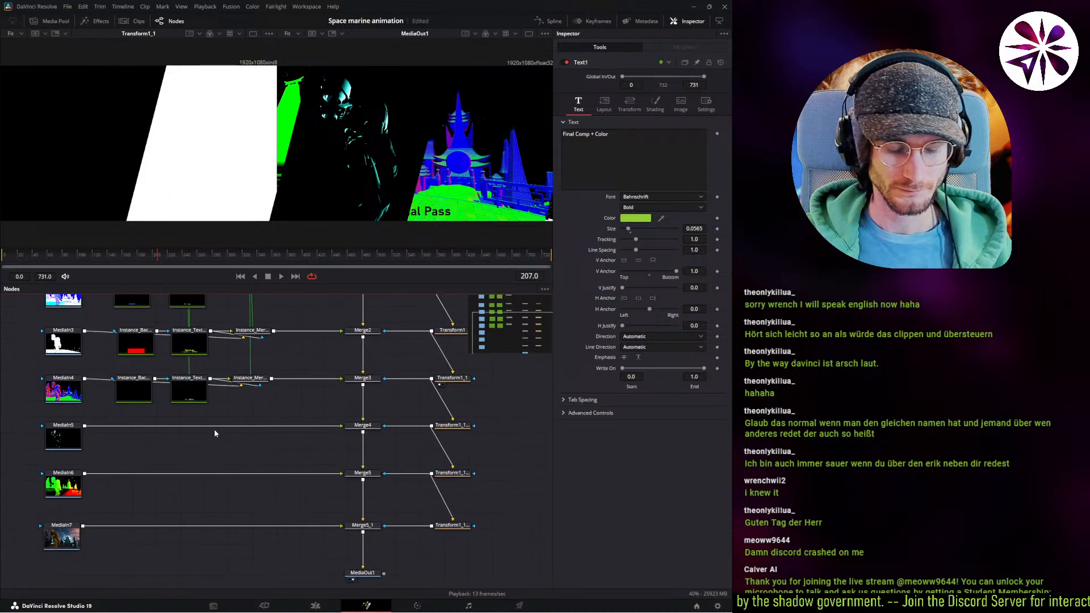
{"action": "key", "text": "ctrl+shift+v"}
{"action": "left_click_drag", "start_coordinate": [231, 458], "coordinate": [248, 431]}
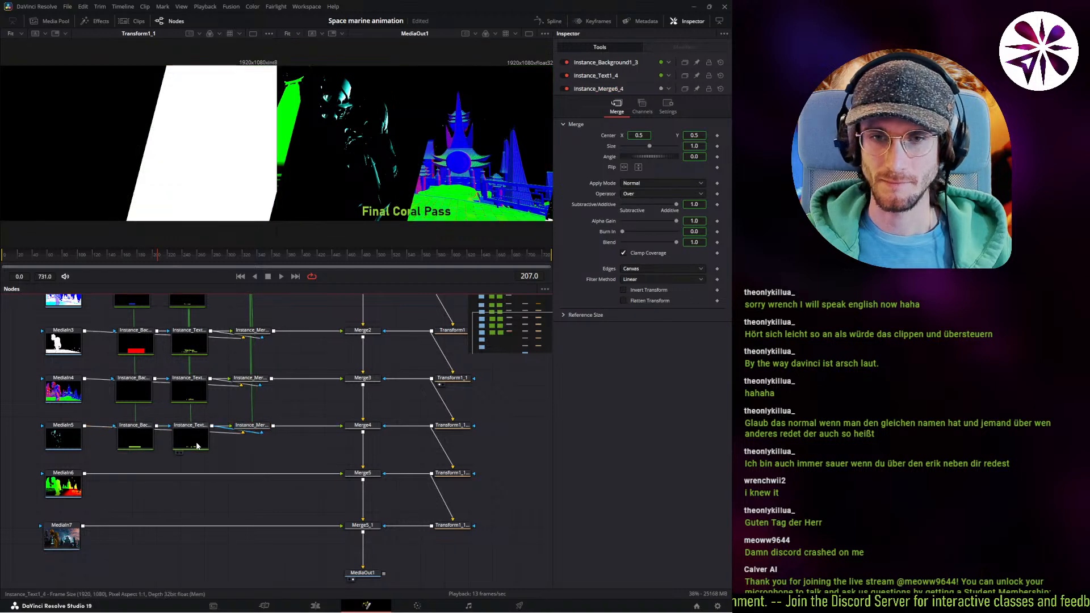
Deinstance the text of the MediaIn5 branch's text node and change it to "Relighting with Normal Pass" on two lines.
{"action": "left_click", "coordinate": [197, 447]}
{"action": "right_click", "coordinate": [602, 154]}
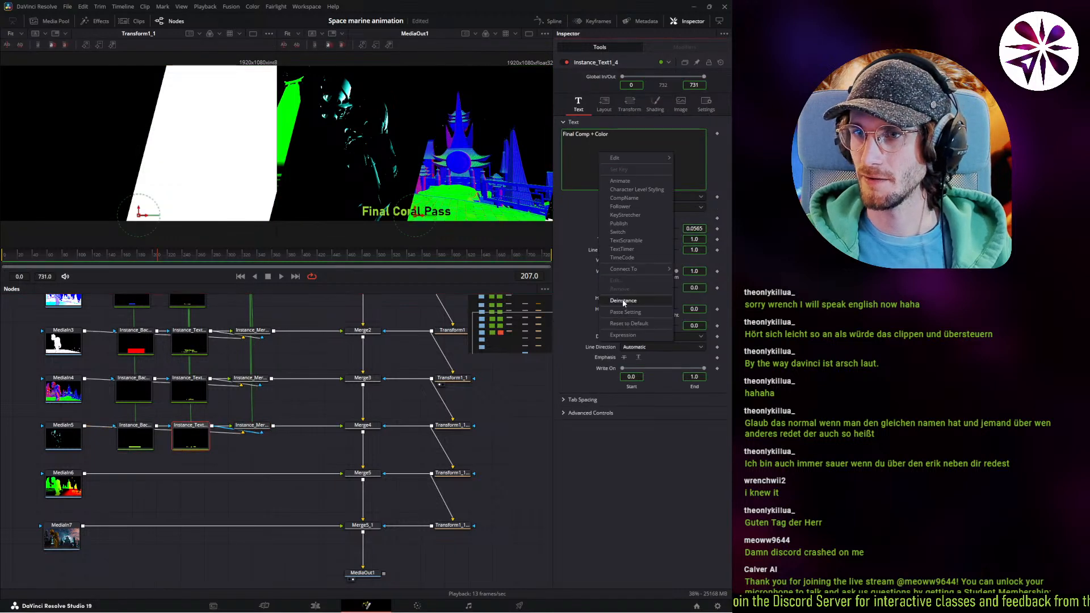
{"action": "left_click", "coordinate": [622, 301]}
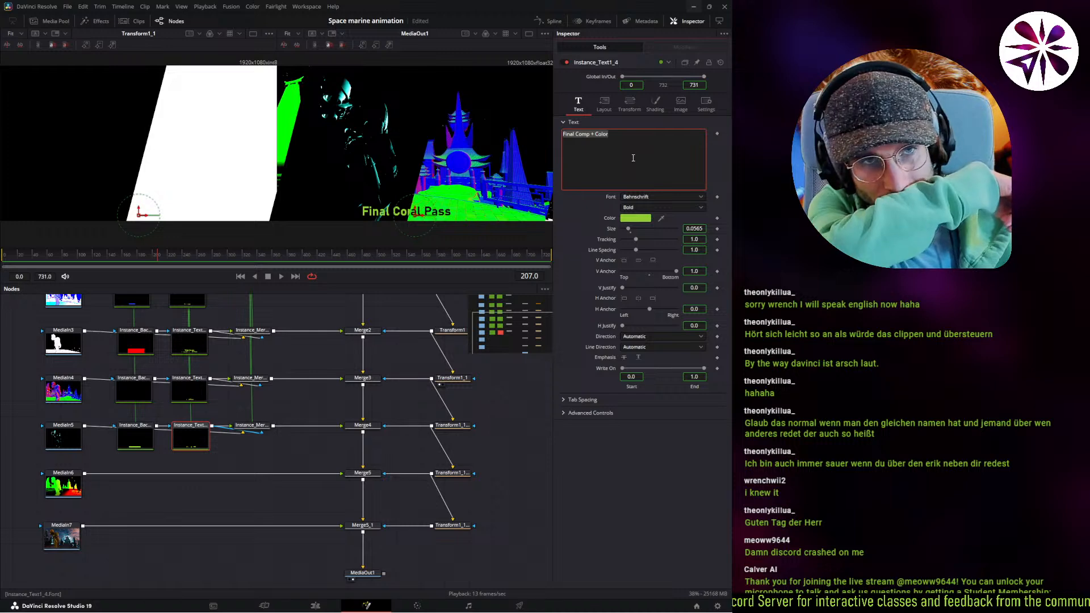
{"action": "key", "text": "ctrl+a"}
{"action": "type", "text": "Relighting"}
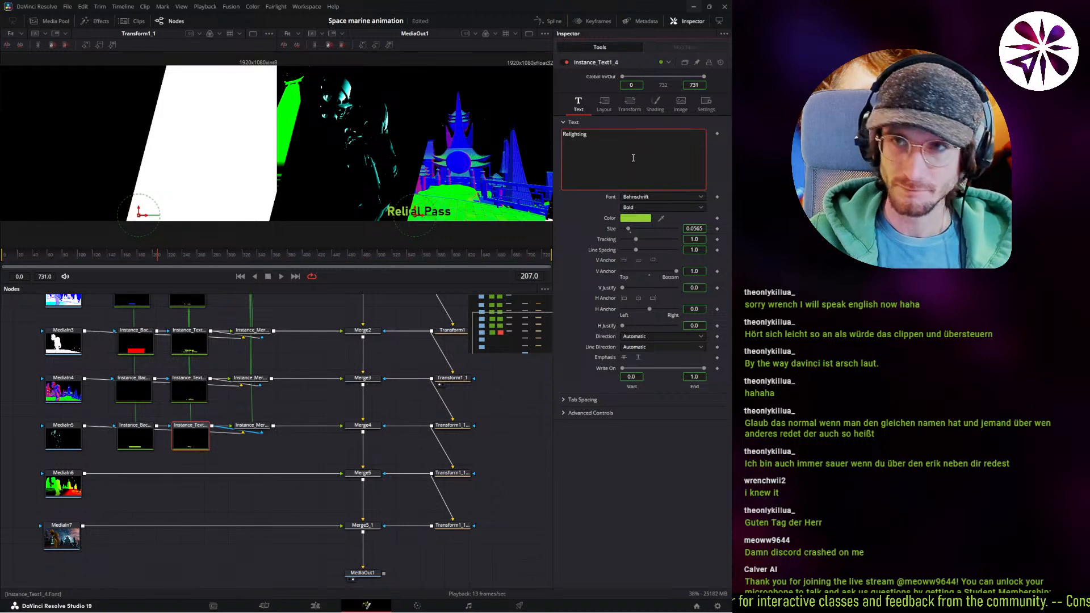
{"action": "key", "text": "Return"}
{"action": "type", "text": "with N"}
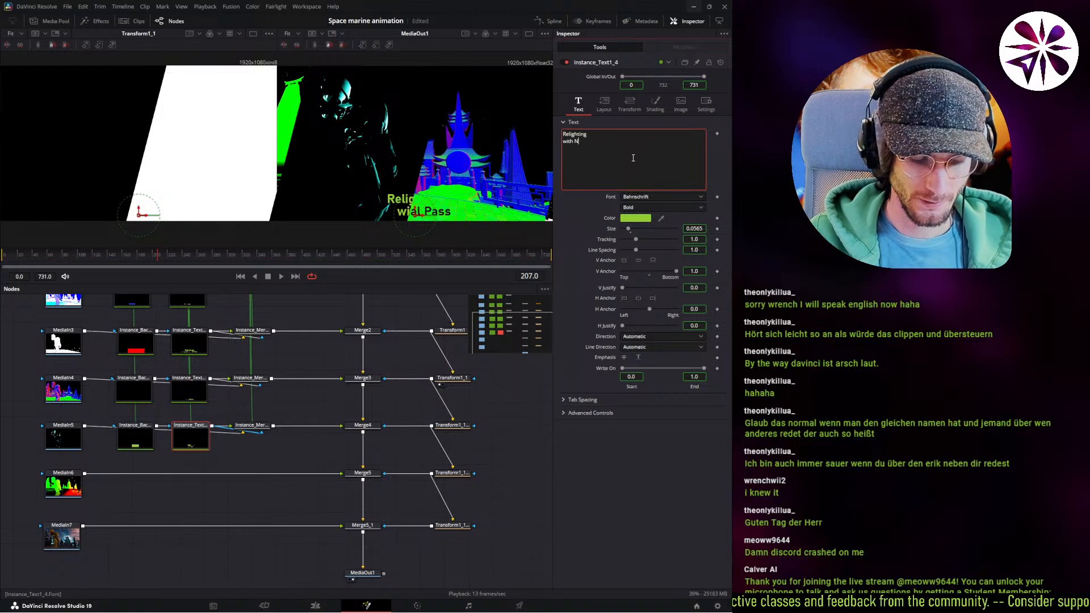
{"action": "type", "text": "ormal Pass"}
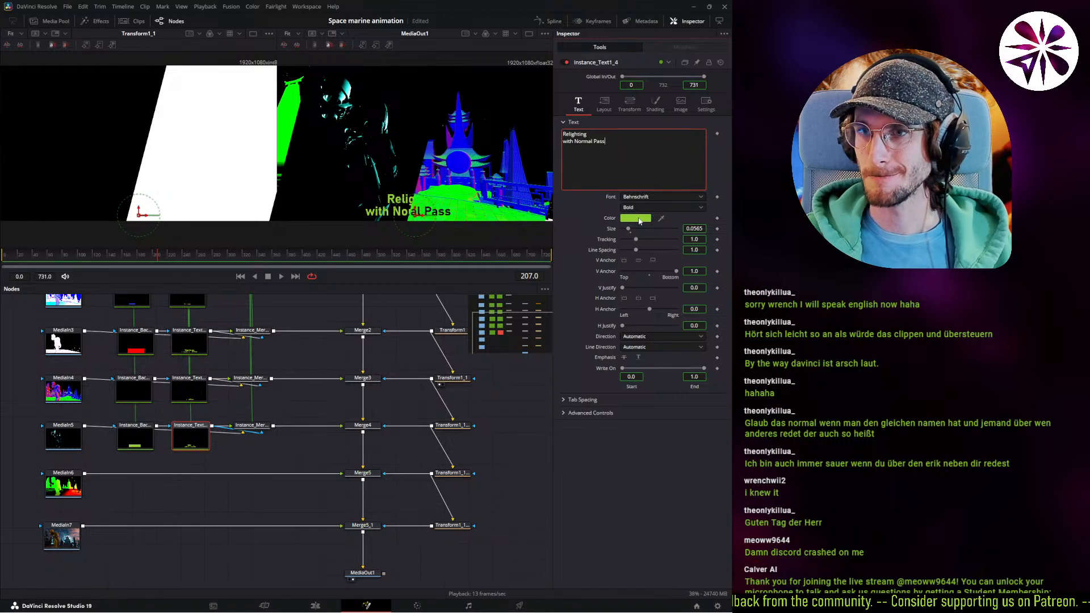
{"action": "left_click", "coordinate": [640, 220]}
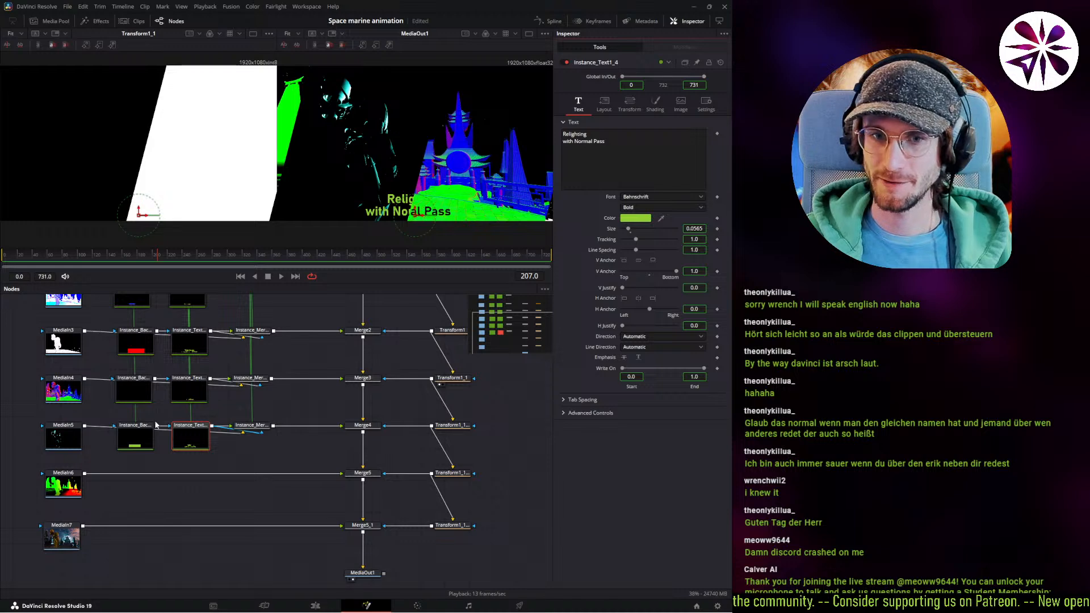
{"action": "left_click", "coordinate": [407, 381]}
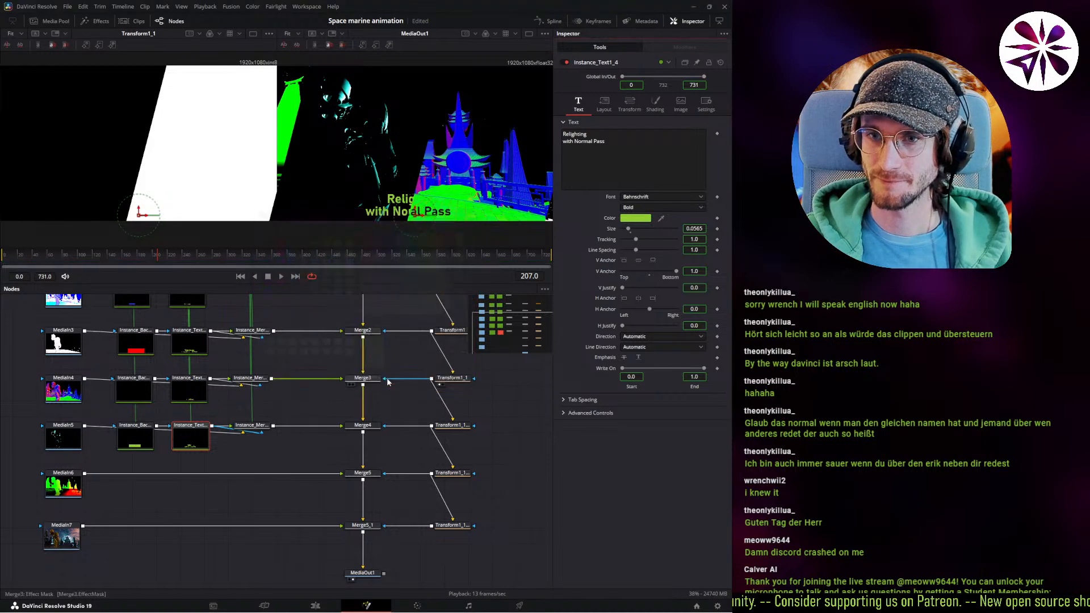
Deinstance the background node in the MediaIn5 branch and set its colour to pure white.
{"action": "left_click", "coordinate": [138, 440]}
{"action": "right_click", "coordinate": [138, 441]}
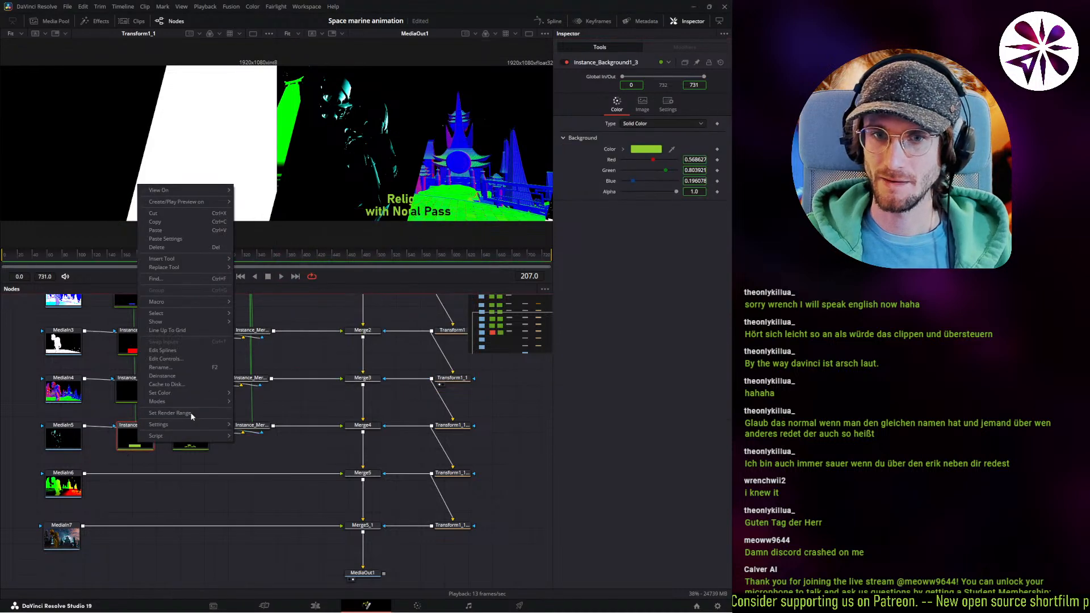
{"action": "left_click", "coordinate": [188, 376]}
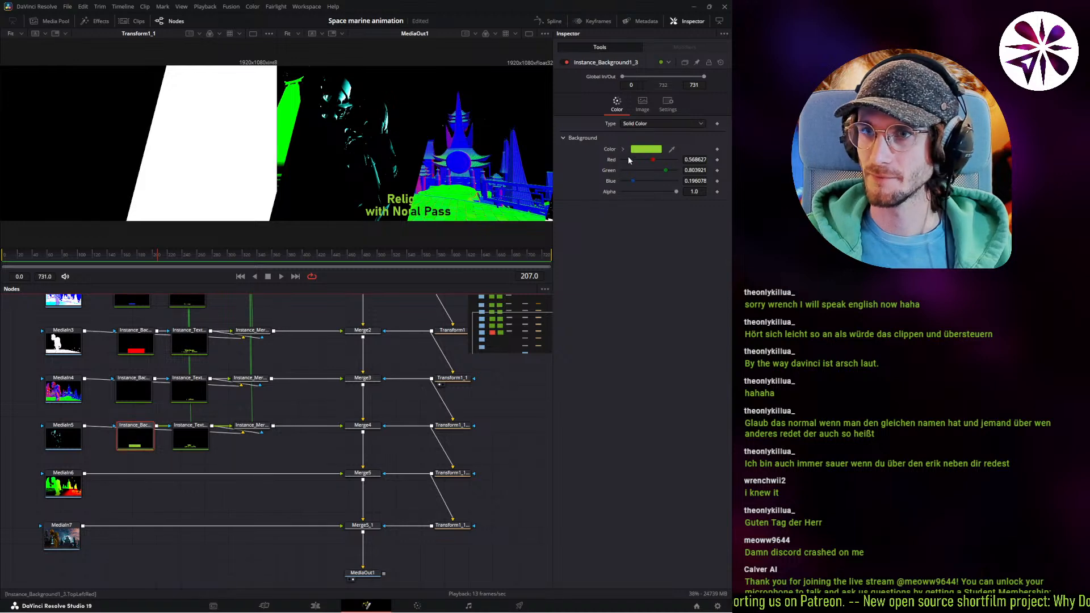
{"action": "left_click", "coordinate": [648, 150]}
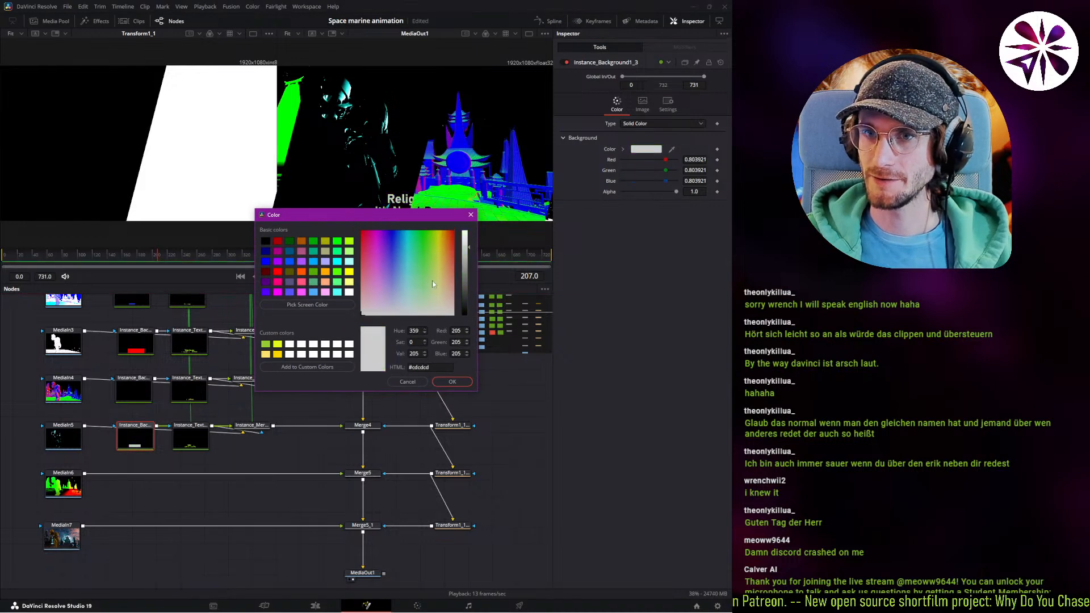
{"action": "left_click_drag", "start_coordinate": [464, 250], "coordinate": [463, 229]}
{"action": "left_click", "coordinate": [452, 382]}
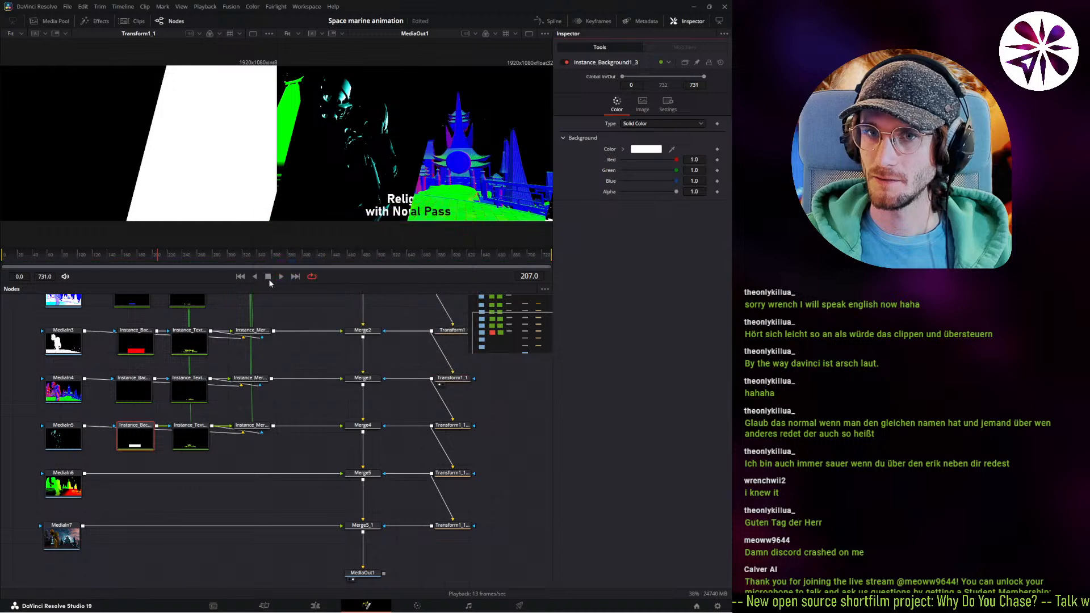
Paste instances of the background, text and merge nodes and insert them into the connection between MediaIn6 and Merge5.
{"action": "left_click_drag", "start_coordinate": [161, 261], "coordinate": [189, 270]}
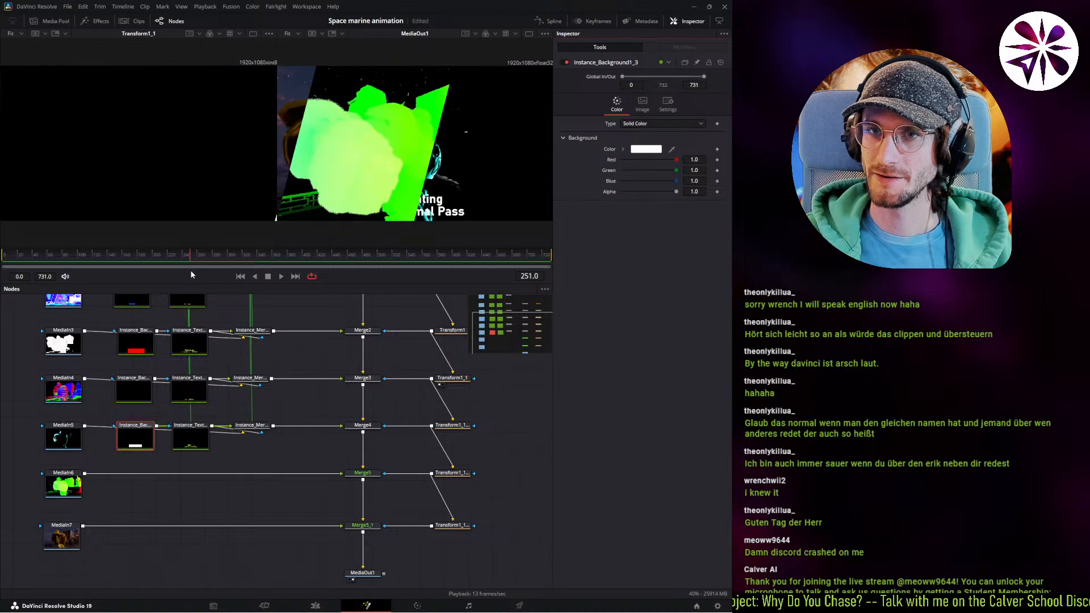
{"action": "middle_click_drag", "start_coordinate": [158, 491], "coordinate": [146, 479]}
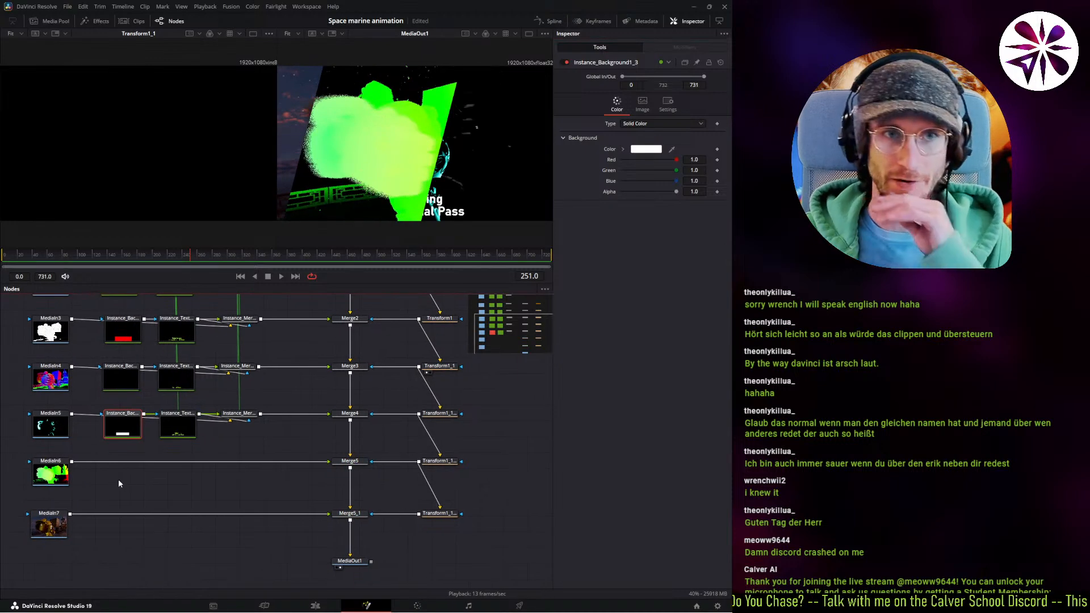
{"action": "left_click", "coordinate": [154, 490]}
{"action": "key", "text": "ctrl+shift+v"}
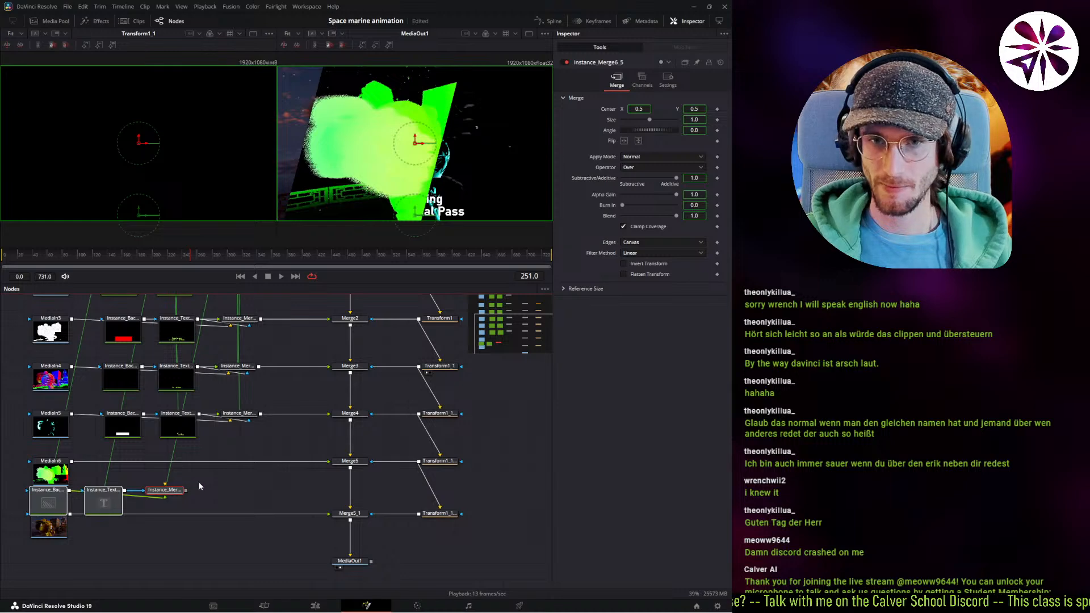
{"action": "left_click_drag", "start_coordinate": [173, 493], "coordinate": [248, 466]}
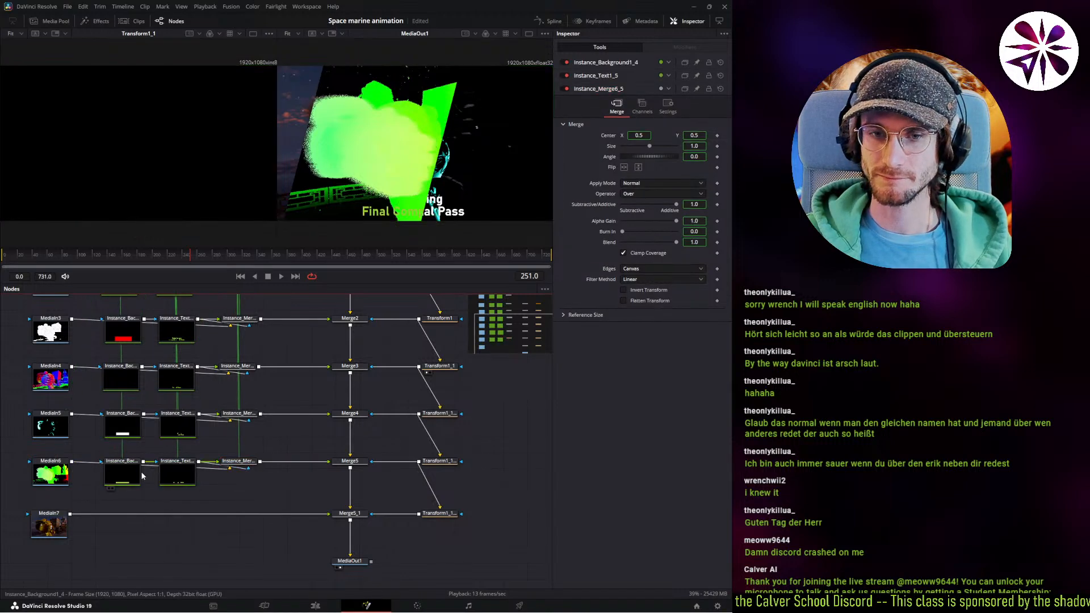
Deinstance the text of the MediaIn6 branch's text node and change it to "Position Pass".
{"action": "left_click", "coordinate": [178, 471]}
{"action": "right_click", "coordinate": [613, 151]}
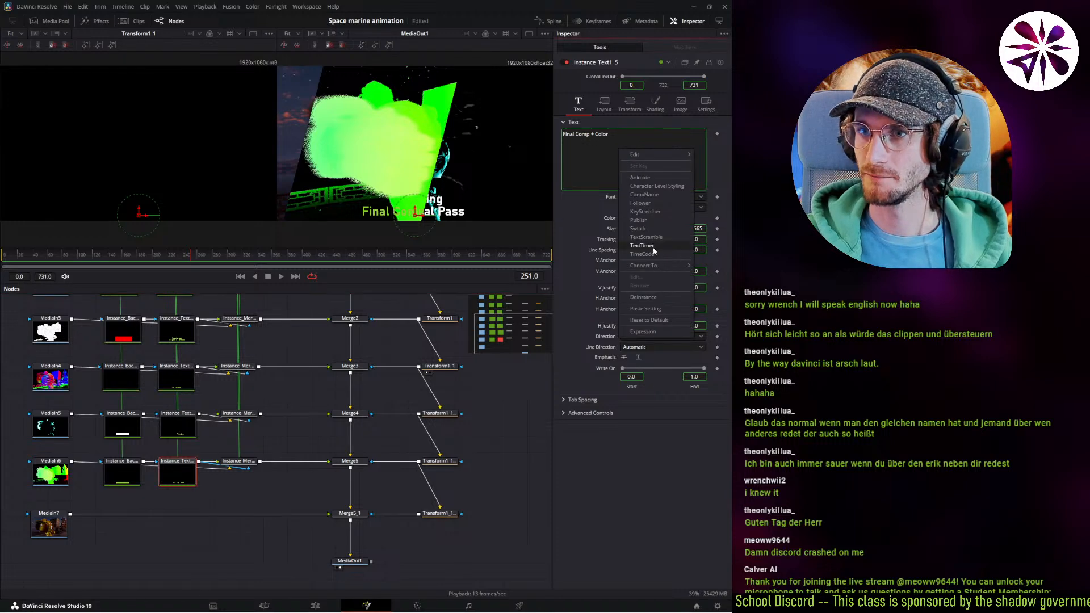
{"action": "left_click", "coordinate": [651, 301]}
{"action": "key", "text": "ctrl+a"}
{"action": "key", "text": "BackSpace"}
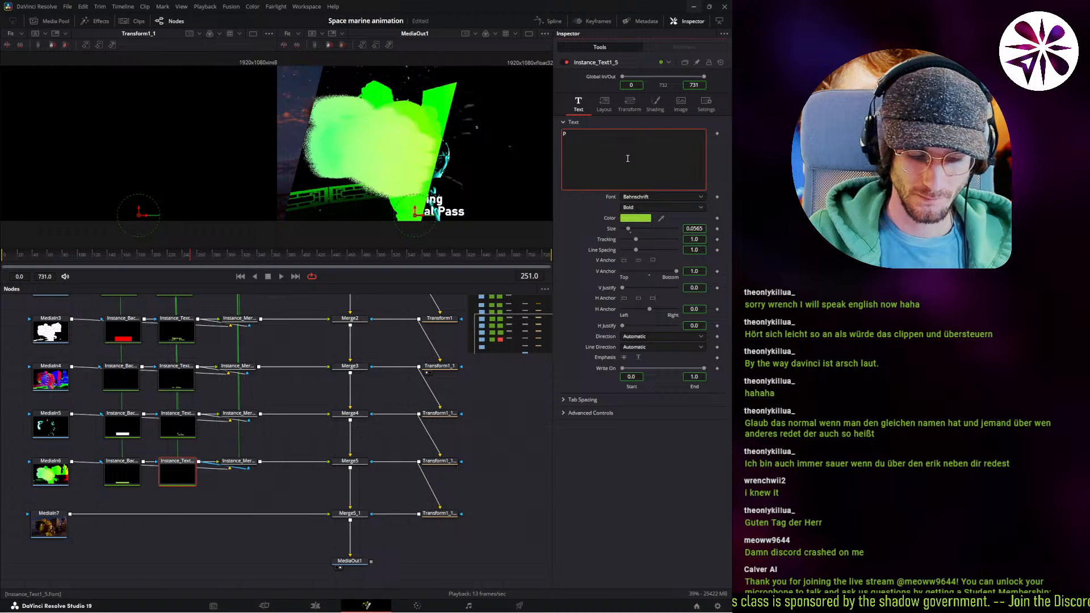
{"action": "type", "text": "Position Pass"}
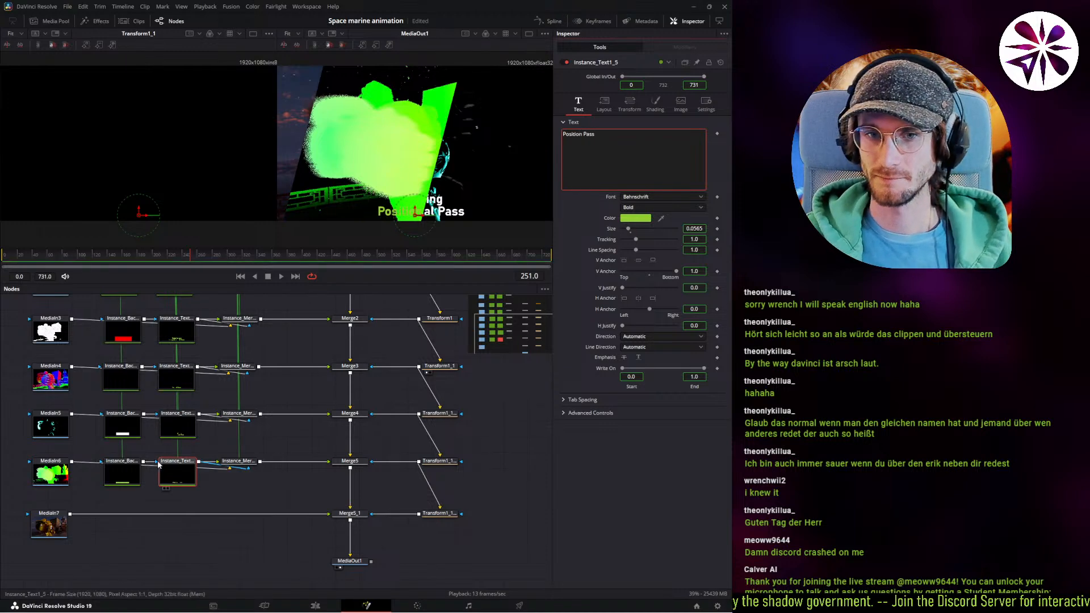
Deinstance the background node in the MediaIn6 branch.
{"action": "left_click", "coordinate": [139, 477]}
{"action": "right_click", "coordinate": [135, 469]}
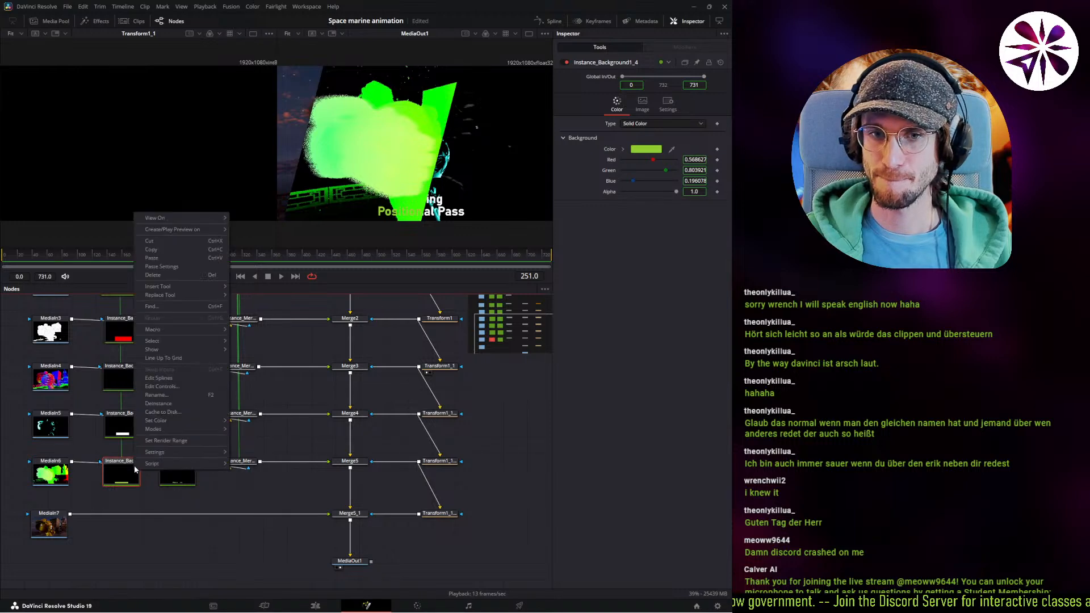
{"action": "left_click", "coordinate": [174, 405]}
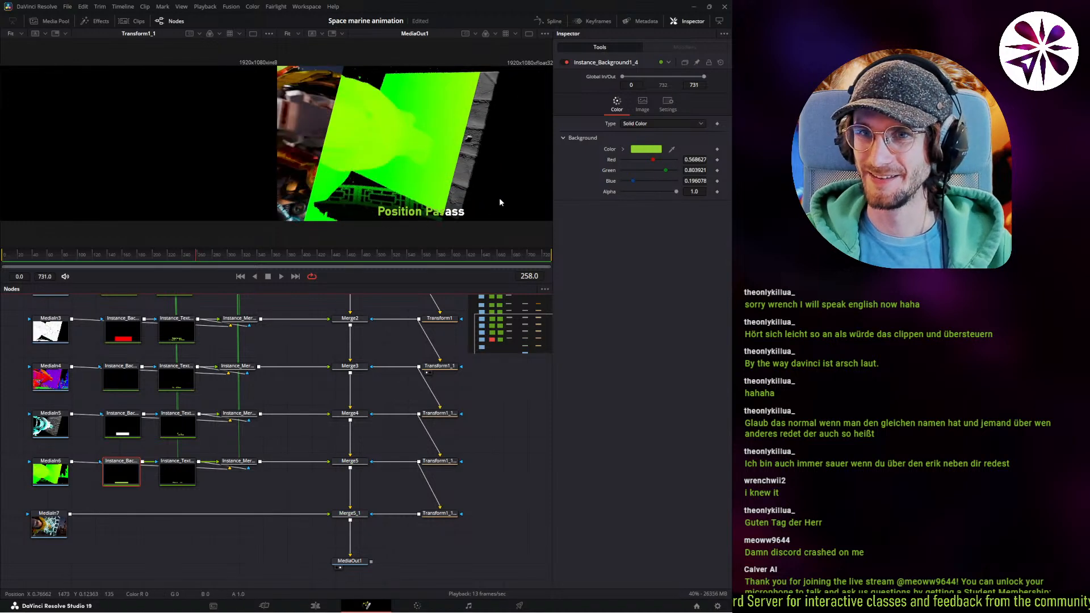
Set the colour of the MediaIn6 branch's background node to pure white.
{"action": "left_click", "coordinate": [647, 150]}
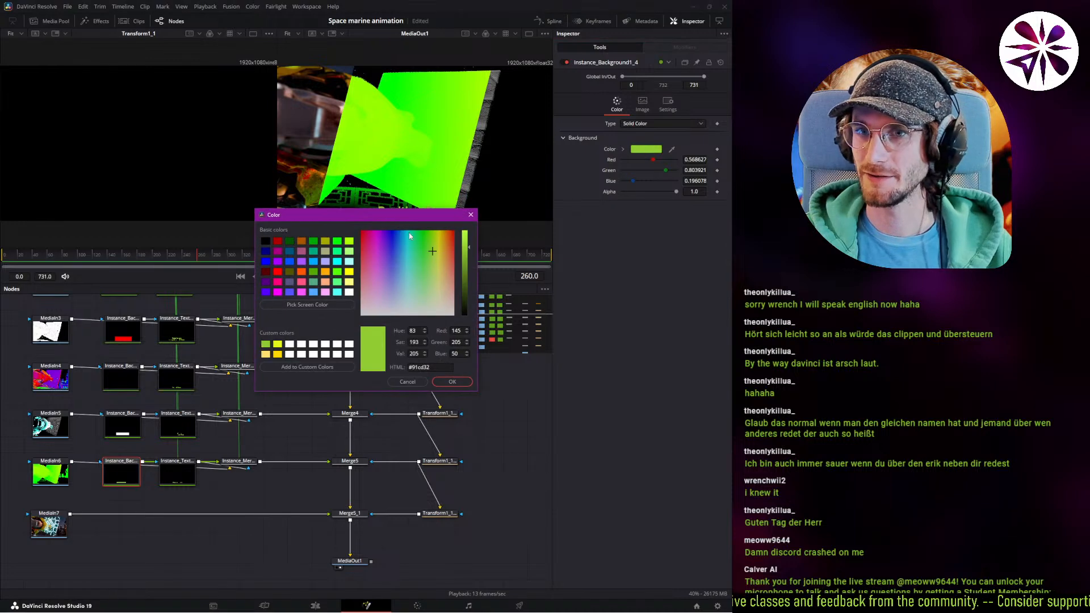
{"action": "left_click_drag", "start_coordinate": [423, 284], "coordinate": [459, 352]}
{"action": "left_click_drag", "start_coordinate": [467, 276], "coordinate": [468, 209]}
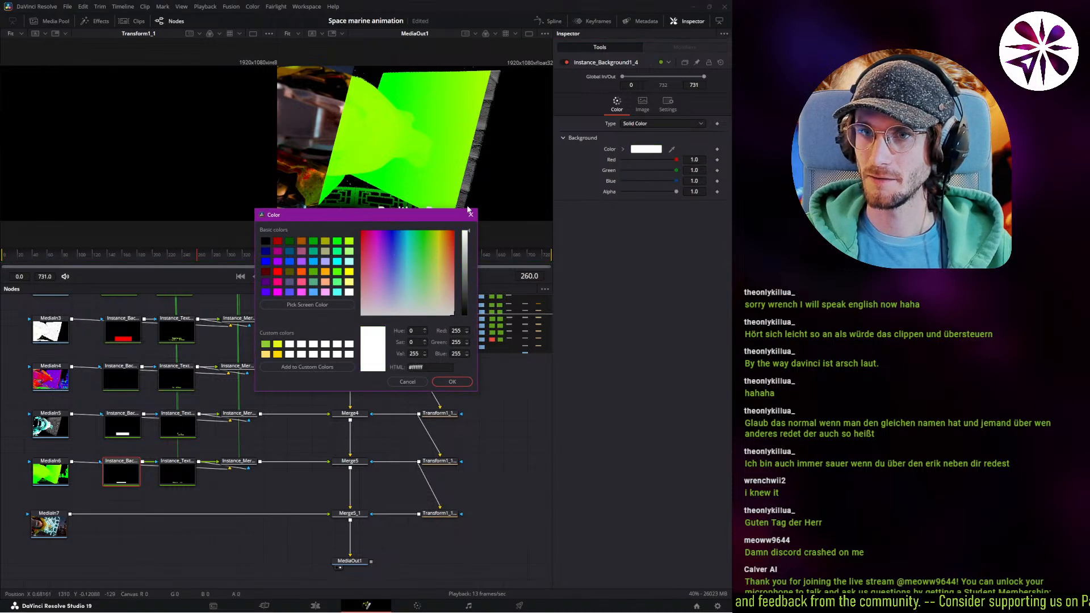
{"action": "left_click", "coordinate": [468, 384]}
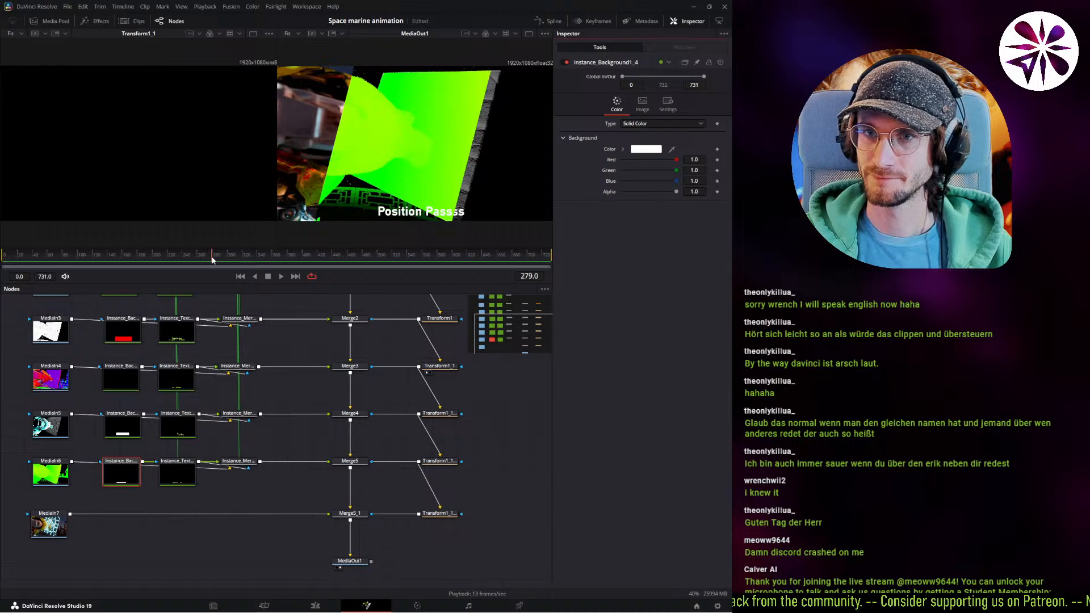
Set the MediaIn6 branch's background colour to bright blue, with red about 0.094, green about 0.576 and blue 1.0.
{"action": "mouse_move", "coordinate": [212, 260]}
{"action": "left_mouse_down"}
{"action": "mouse_move", "coordinate": [188, 255]}
{"action": "mouse_move", "coordinate": [201, 255]}
{"action": "left_mouse_up"}
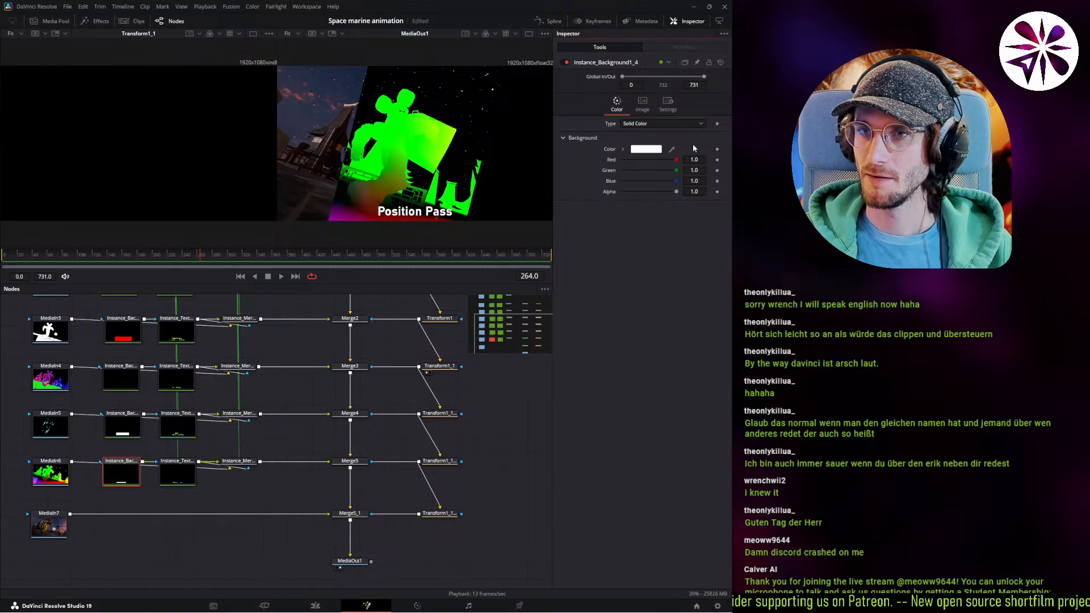
{"action": "left_click", "coordinate": [646, 149]}
{"action": "left_click_drag", "start_coordinate": [378, 214], "coordinate": [421, 333]}
{"action": "left_click", "coordinate": [417, 333]}
{"action": "left_click", "coordinate": [472, 474]}
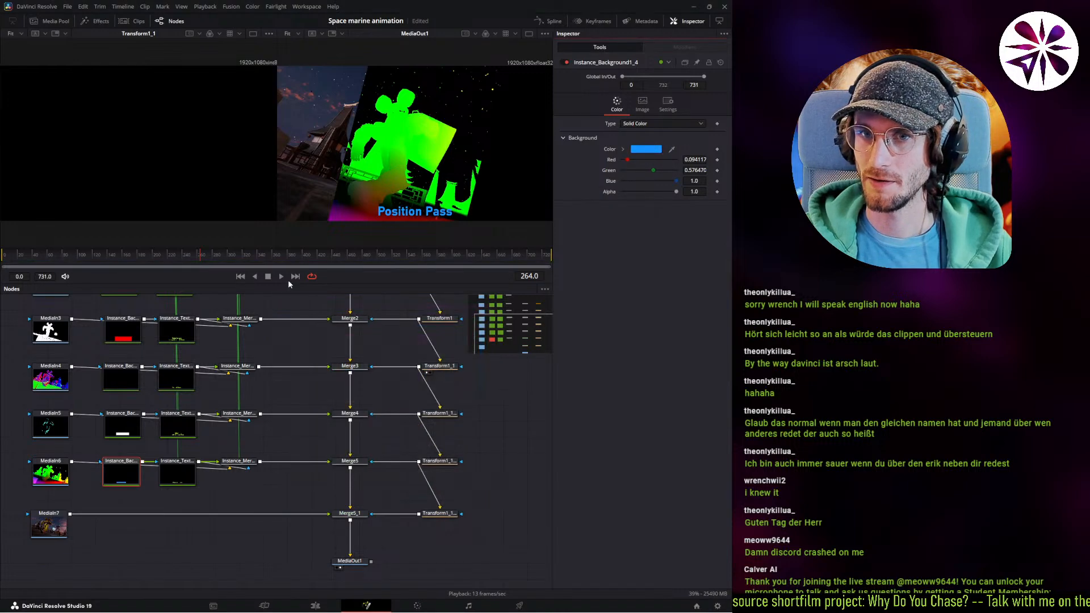
Paste instances of the background, text and merge nodes and insert them into the connection between MediaIn7 and Merge5_1.
{"action": "mouse_move", "coordinate": [217, 256]}
{"action": "left_mouse_down"}
{"action": "mouse_move", "coordinate": [225, 258]}
{"action": "mouse_move", "coordinate": [181, 255]}
{"action": "mouse_move", "coordinate": [231, 264]}
{"action": "left_mouse_up"}
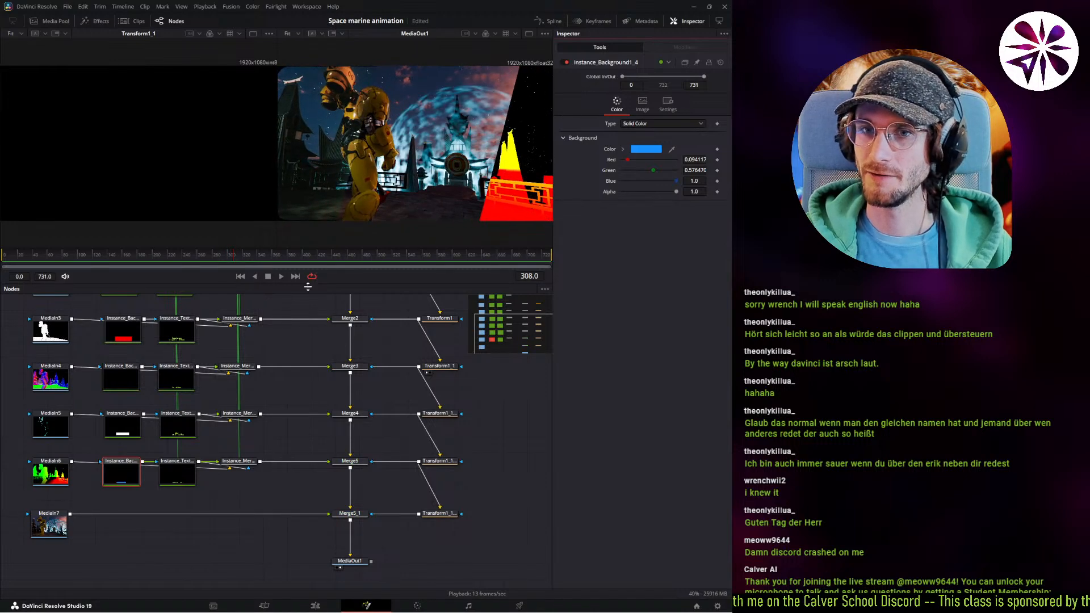
{"action": "left_click", "coordinate": [233, 548]}
{"action": "key", "text": "ctrl+shift+v"}
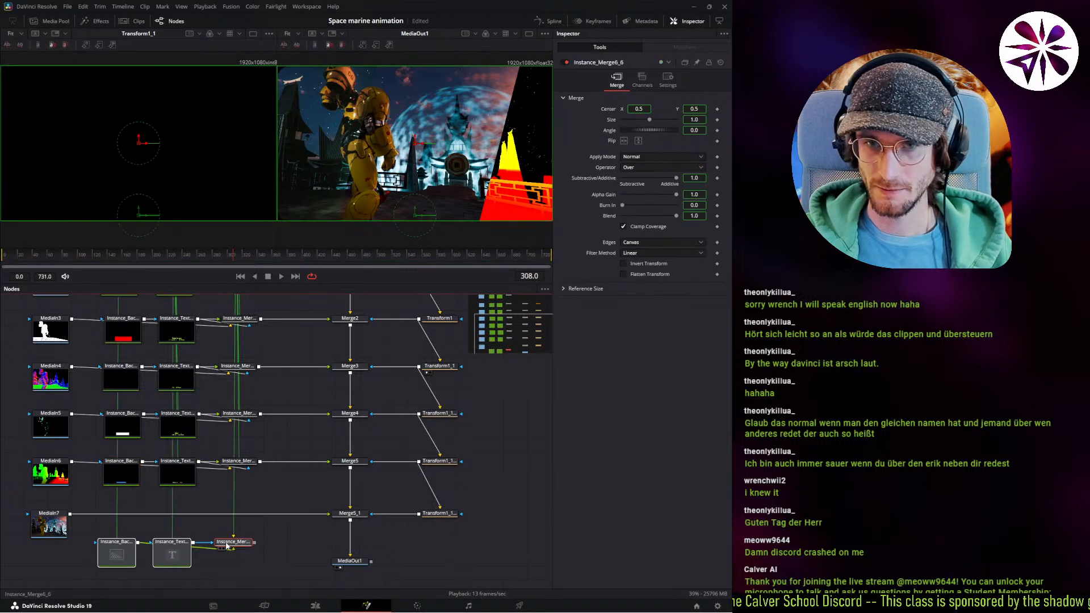
{"action": "left_click", "coordinate": [230, 519]}
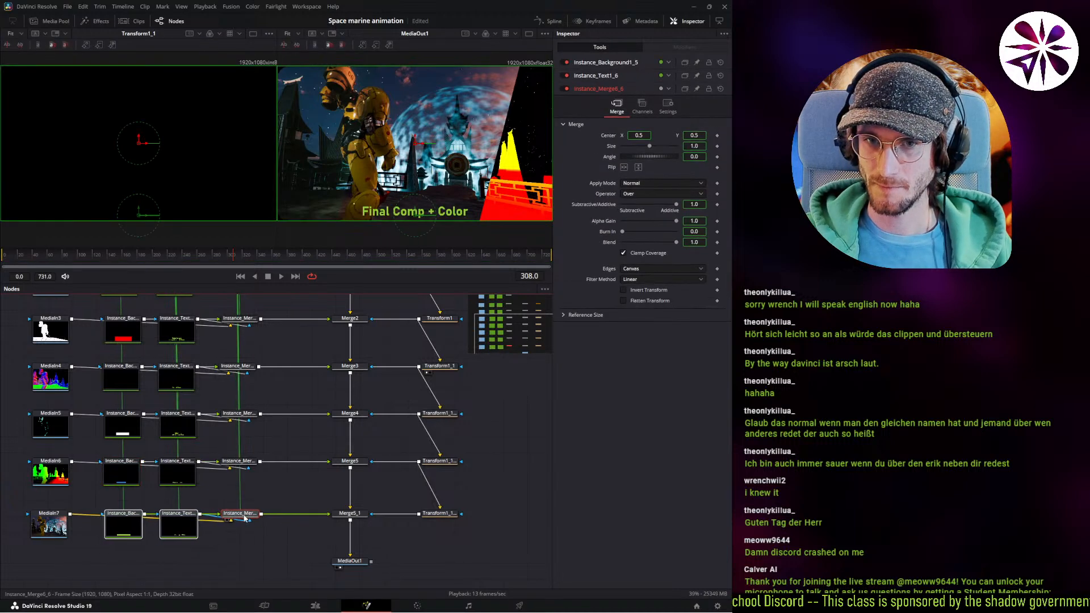
Deinstance the text in the MediaIn7 branch's text node and change its wording to "RAW Render".
{"action": "left_click", "coordinate": [176, 526]}
{"action": "right_click", "coordinate": [632, 159]}
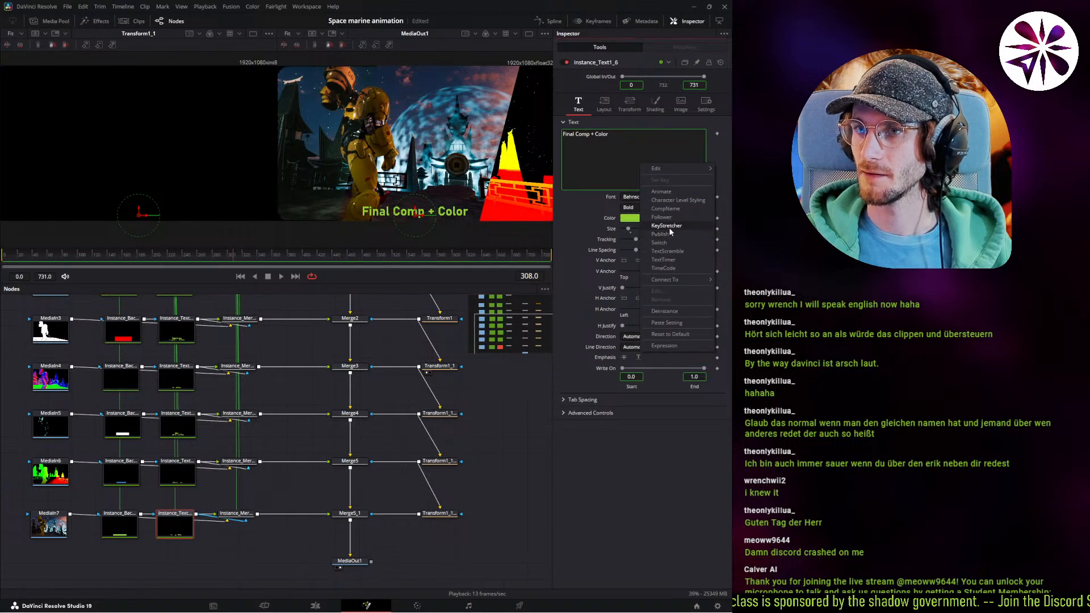
{"action": "left_click", "coordinate": [680, 311]}
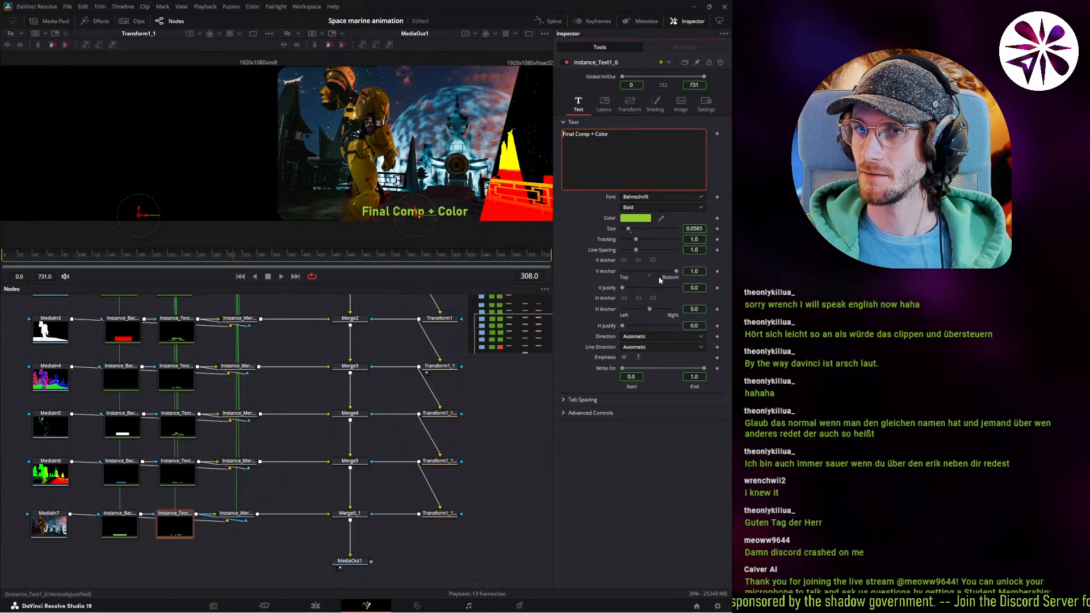
{"action": "left_click", "coordinate": [647, 165]}
{"action": "key", "text": "ctrl+a"}
{"action": "type", "text": "RAW"}
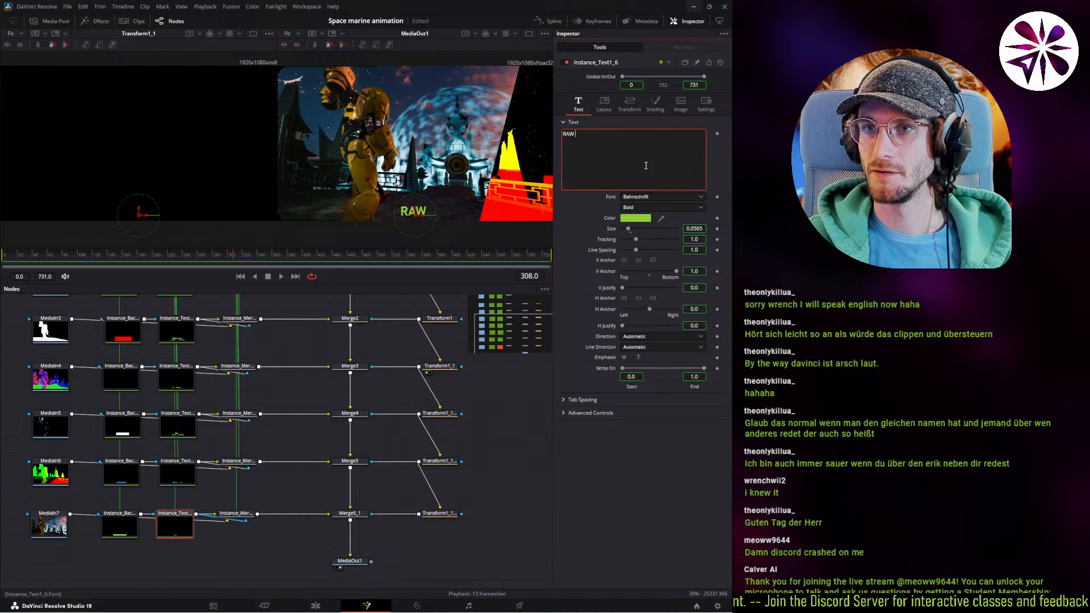
{"action": "type", "text": "Render"}
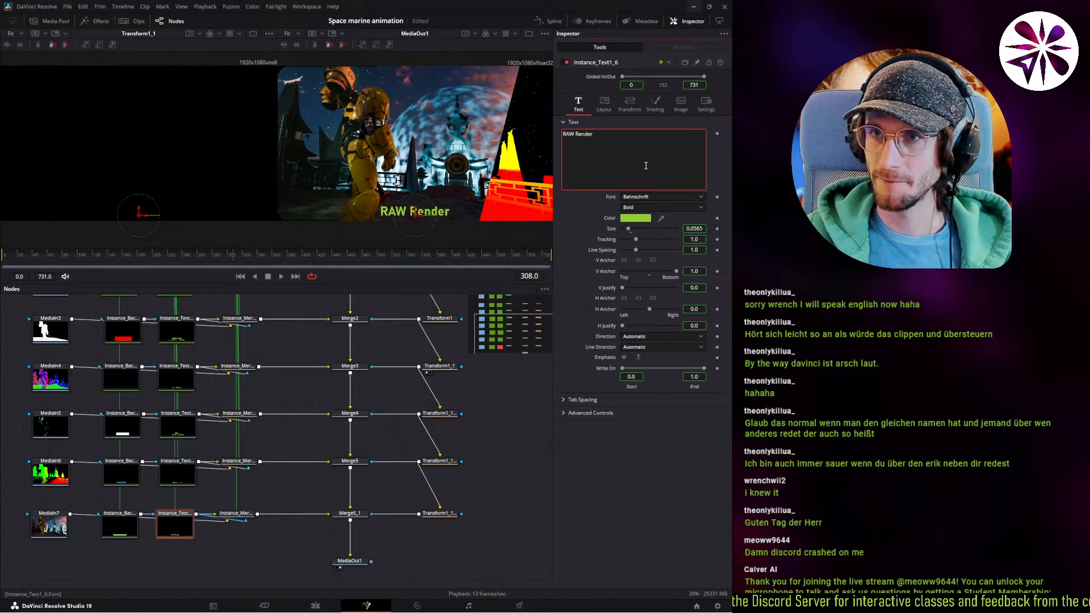
{"action": "left_click", "coordinate": [291, 387]}
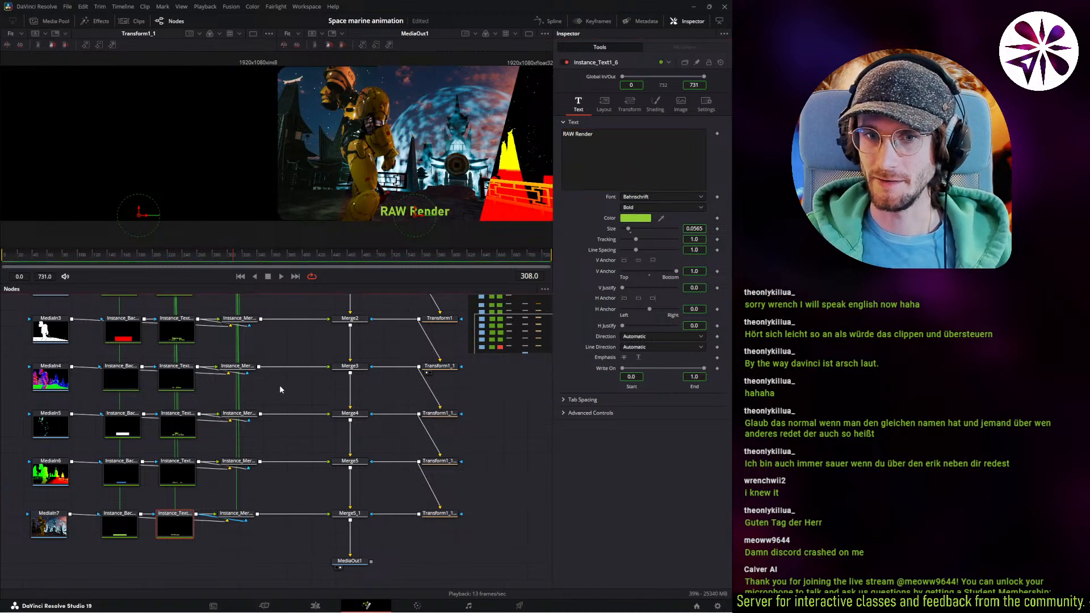
Deinstance the MediaIn7 branch's background node and set its colour to white.
{"action": "left_click", "coordinate": [241, 260]}
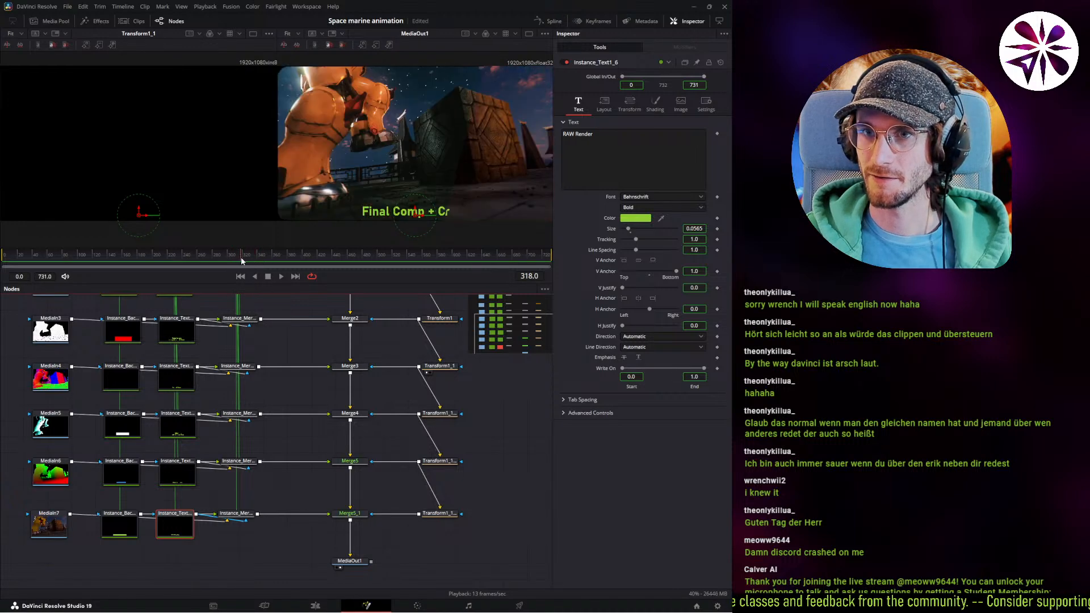
{"action": "left_click_drag", "start_coordinate": [241, 261], "coordinate": [231, 261]}
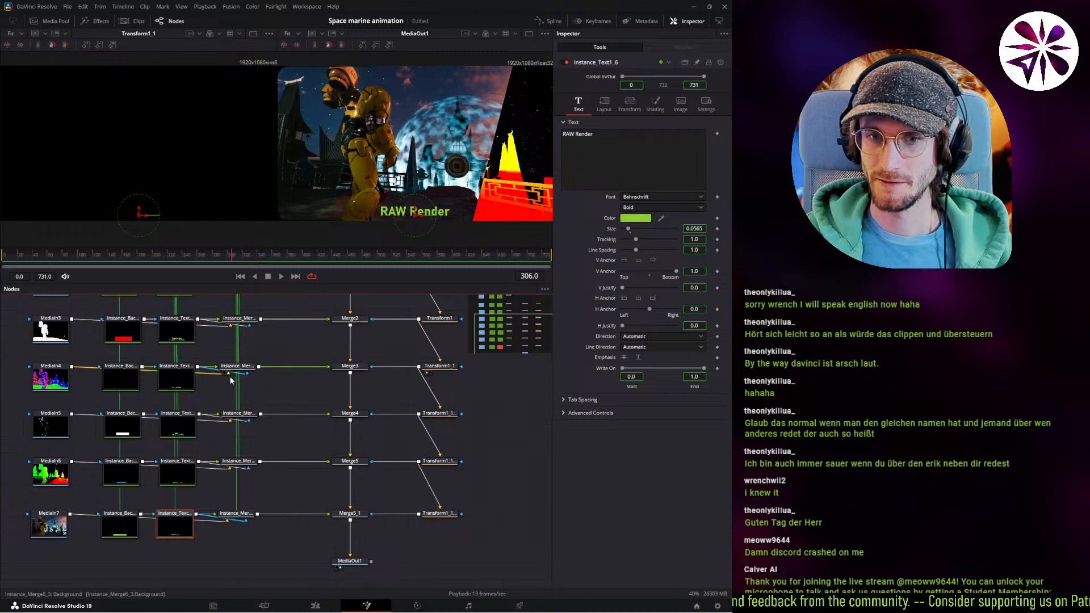
{"action": "right_click", "coordinate": [130, 518]}
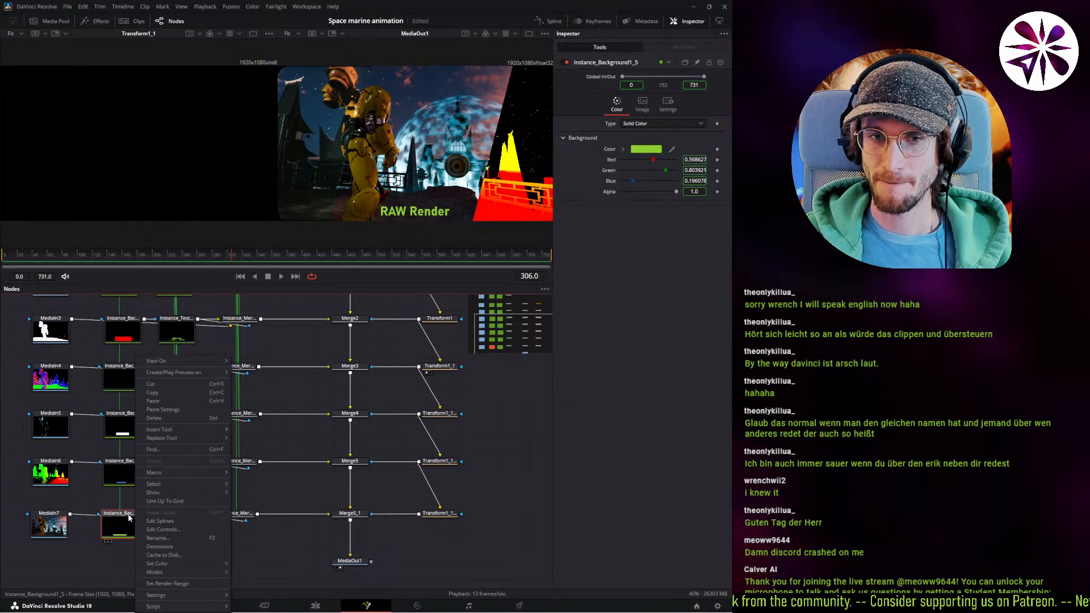
{"action": "left_click", "coordinate": [171, 546]}
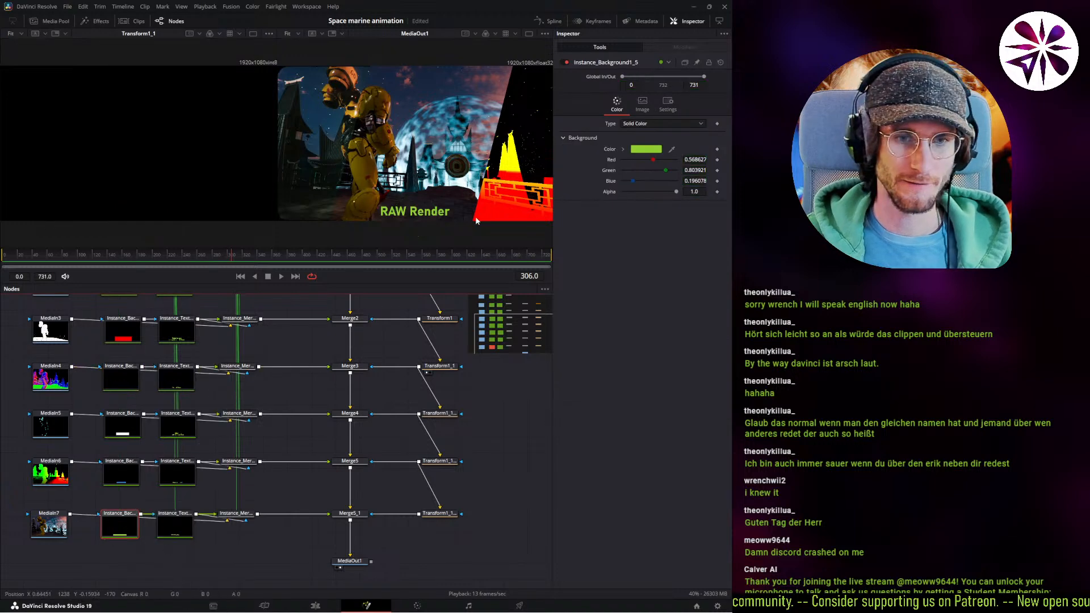
{"action": "left_click", "coordinate": [641, 148]}
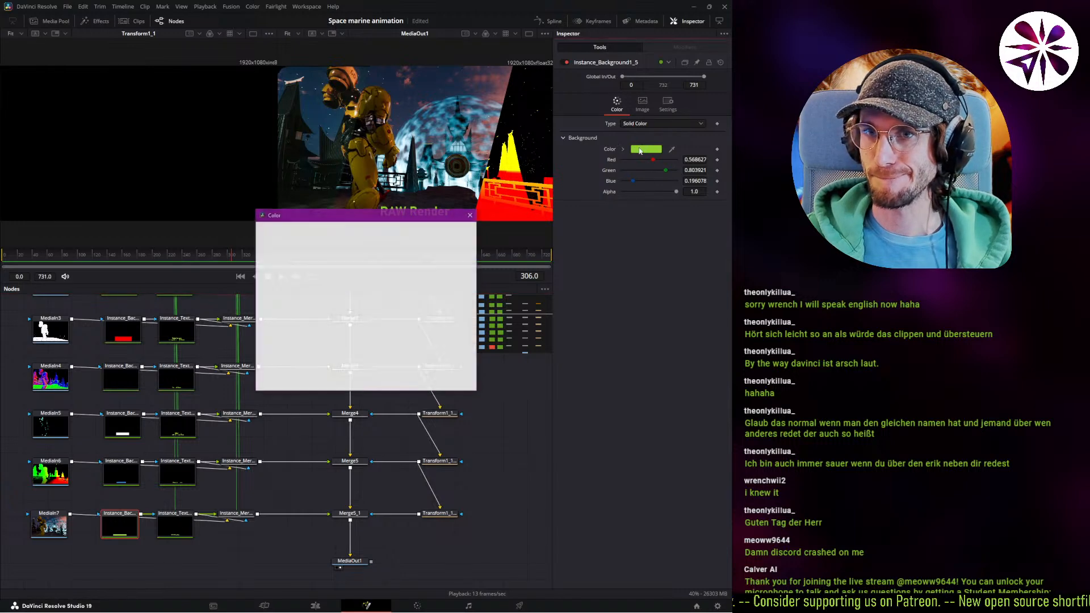
{"action": "left_click_drag", "start_coordinate": [403, 214], "coordinate": [448, 305]}
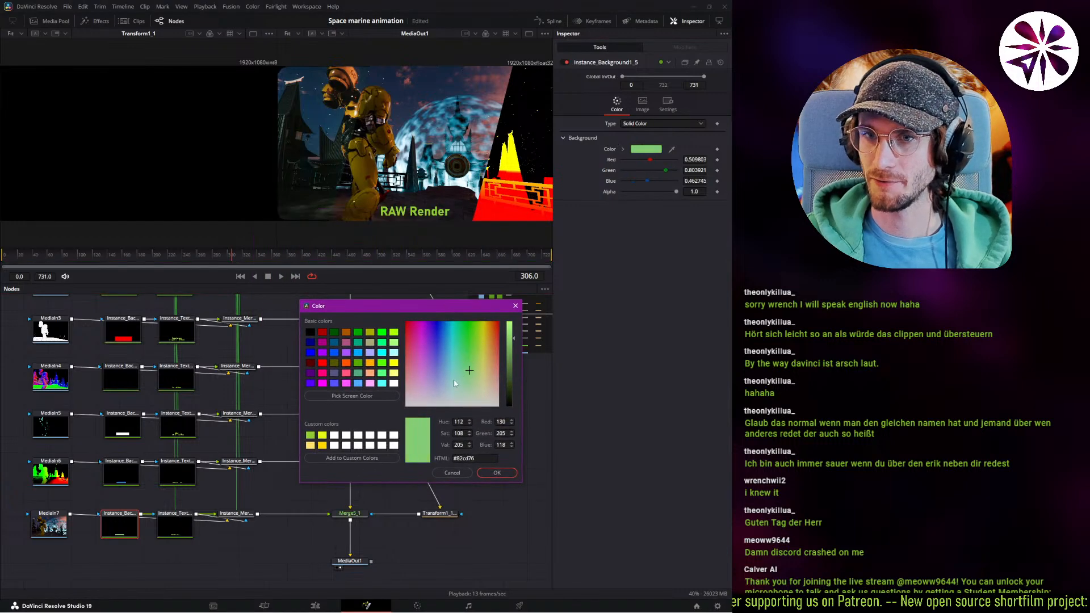
{"action": "left_click", "coordinate": [447, 406]}
{"action": "left_click_drag", "start_coordinate": [514, 344], "coordinate": [512, 325]}
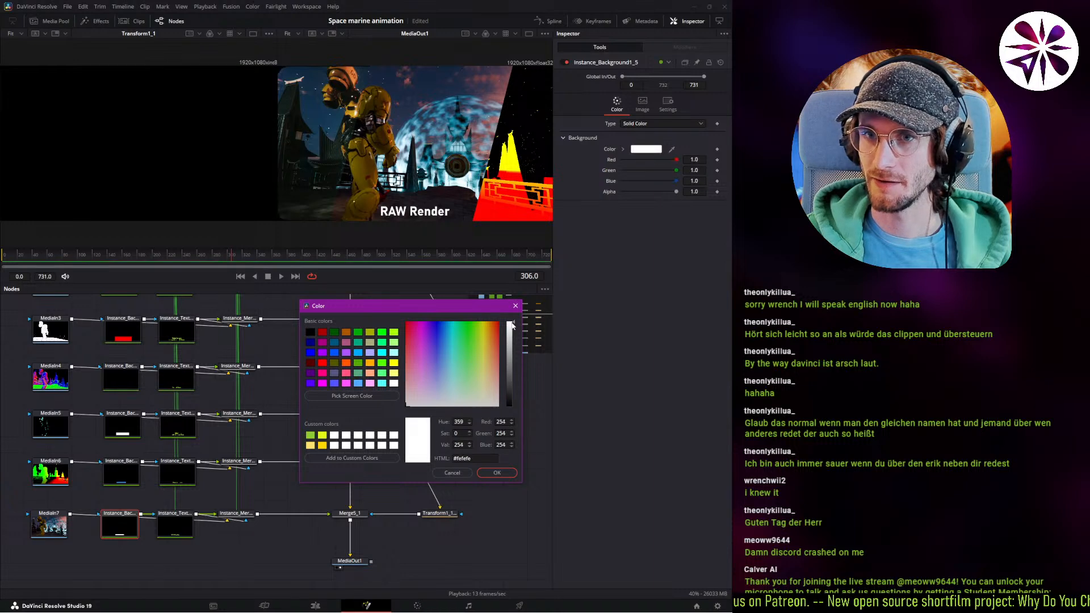
{"action": "left_click", "coordinate": [497, 473]}
Scrub and play the composition to review the label colours and the wipes between passes.
{"action": "left_click", "coordinate": [209, 260]}
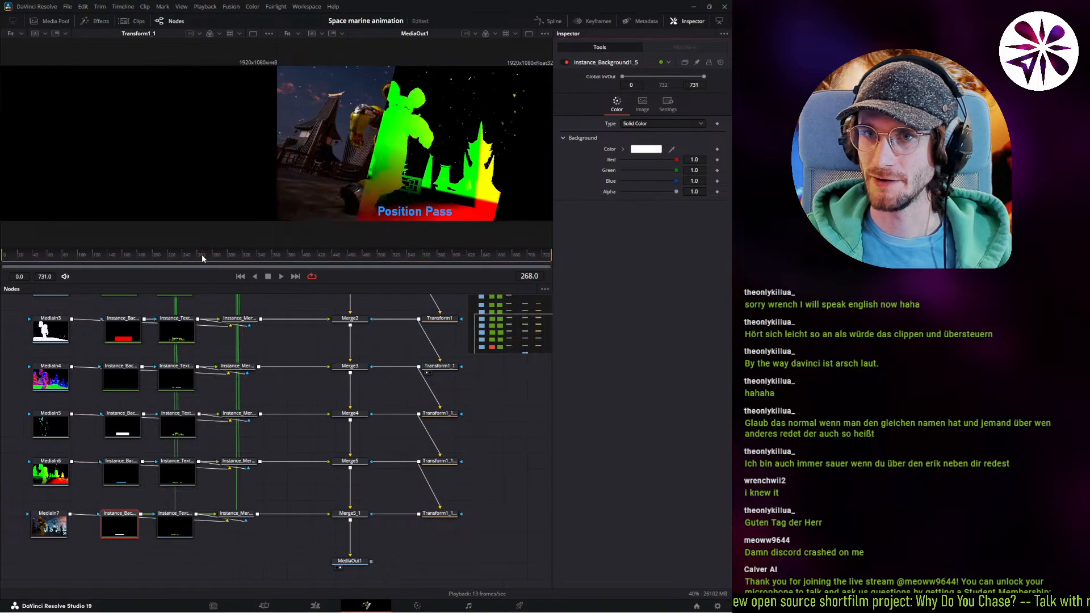
{"action": "left_click_drag", "start_coordinate": [211, 257], "coordinate": [249, 257]}
{"action": "mouse_move", "coordinate": [266, 257]}
{"action": "left_mouse_down"}
{"action": "mouse_move", "coordinate": [275, 255]}
{"action": "mouse_move", "coordinate": [251, 259]}
{"action": "left_mouse_up"}
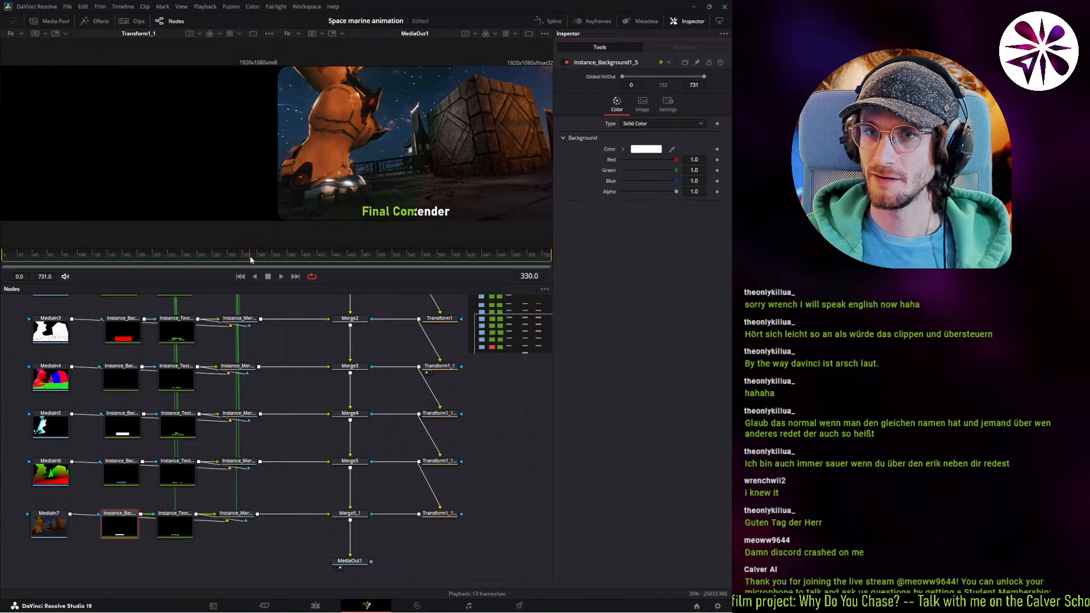
{"action": "key", "text": "space"}
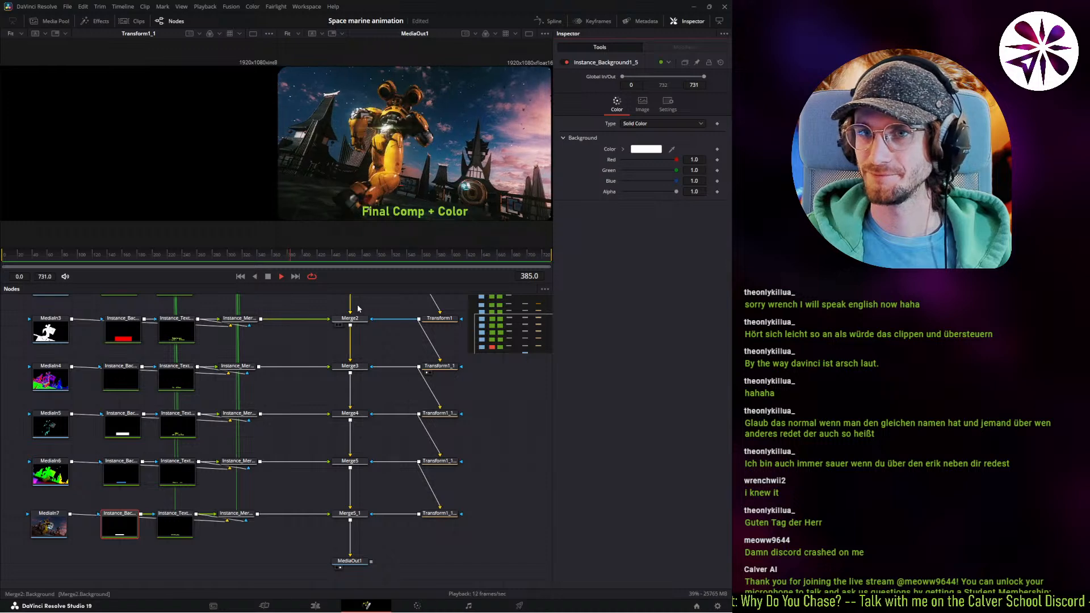
{"action": "key", "text": "space"}
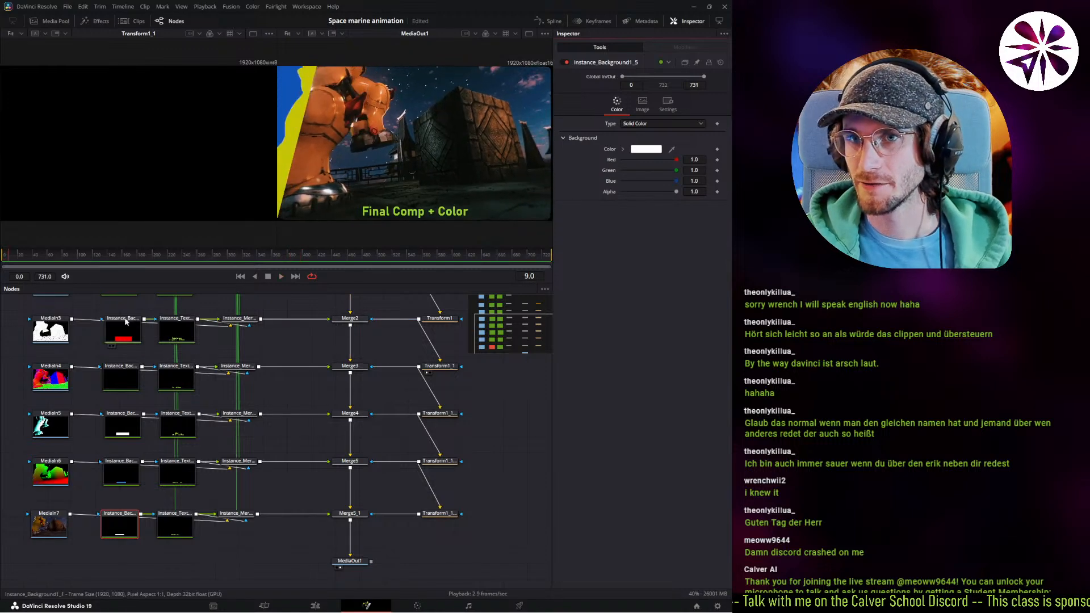
Set the Rectangle1 mask's Center expression to Point((time/80)-0.4, 0.5).
{"action": "middle_click_drag", "start_coordinate": [317, 380], "coordinate": [285, 484]}
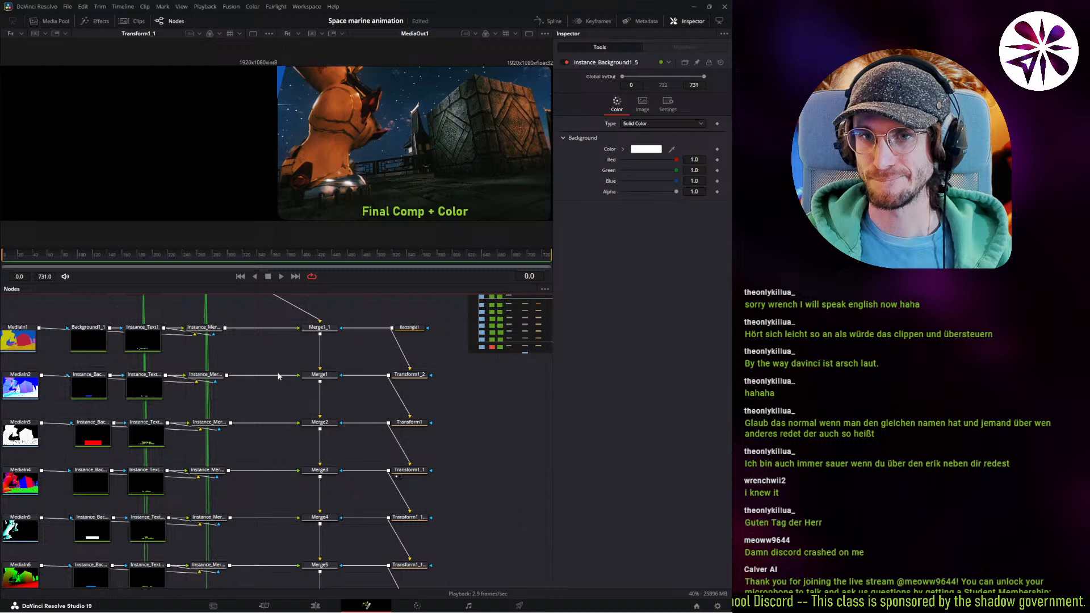
{"action": "scroll", "coordinate": [283, 364], "scroll_direction": "up", "scroll_amount": 3}
{"action": "middle_click_drag", "start_coordinate": [284, 396], "coordinate": [328, 366]}
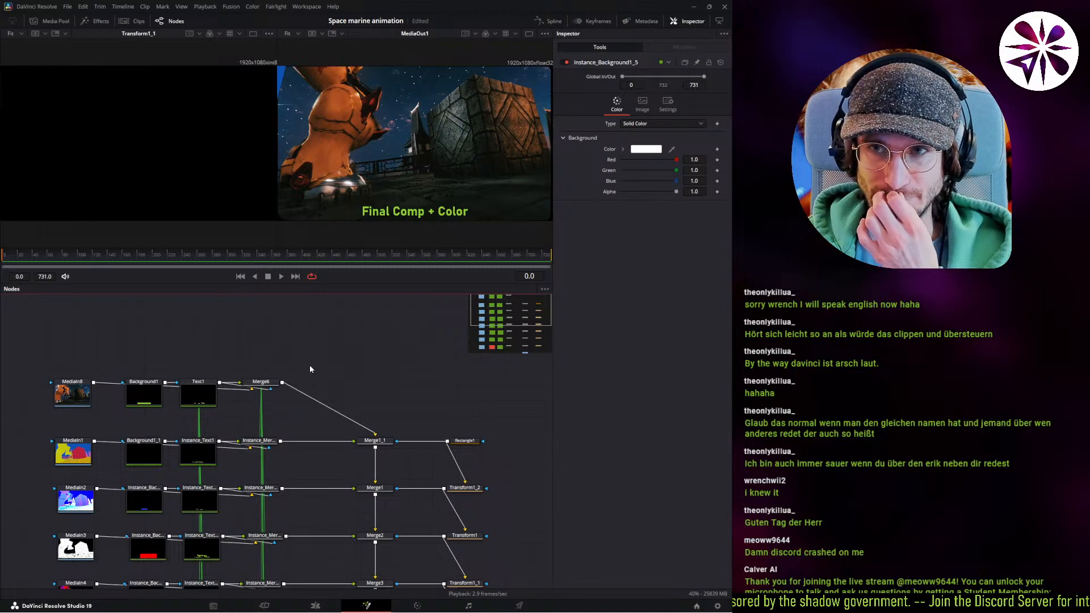
{"action": "left_click", "coordinate": [465, 442]}
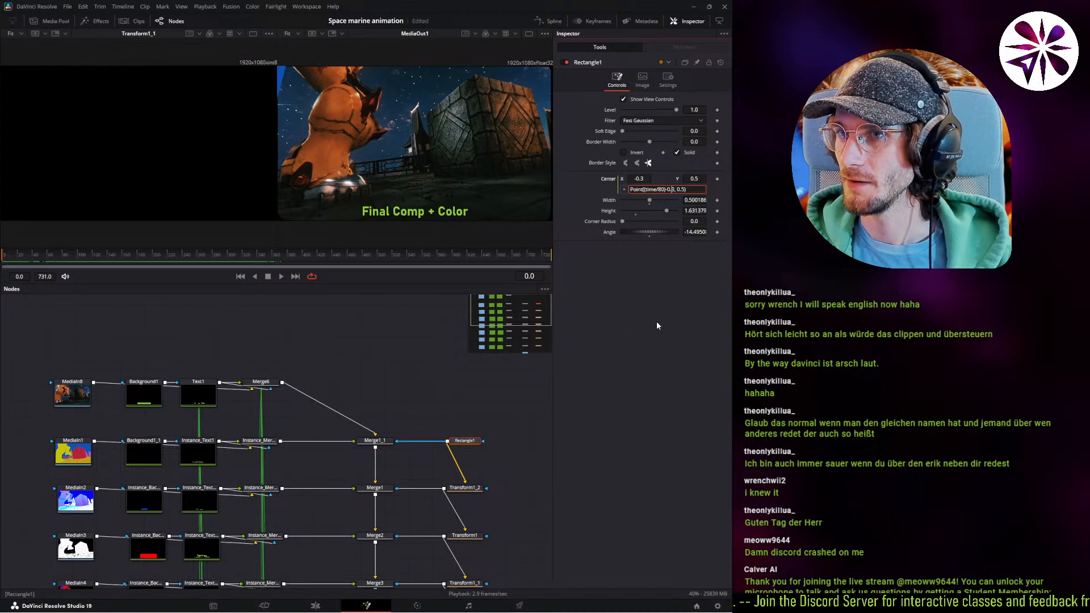
{"action": "key", "text": "BackSpace"}
{"action": "type", "text": "4"}
{"action": "key", "text": "Tab"}
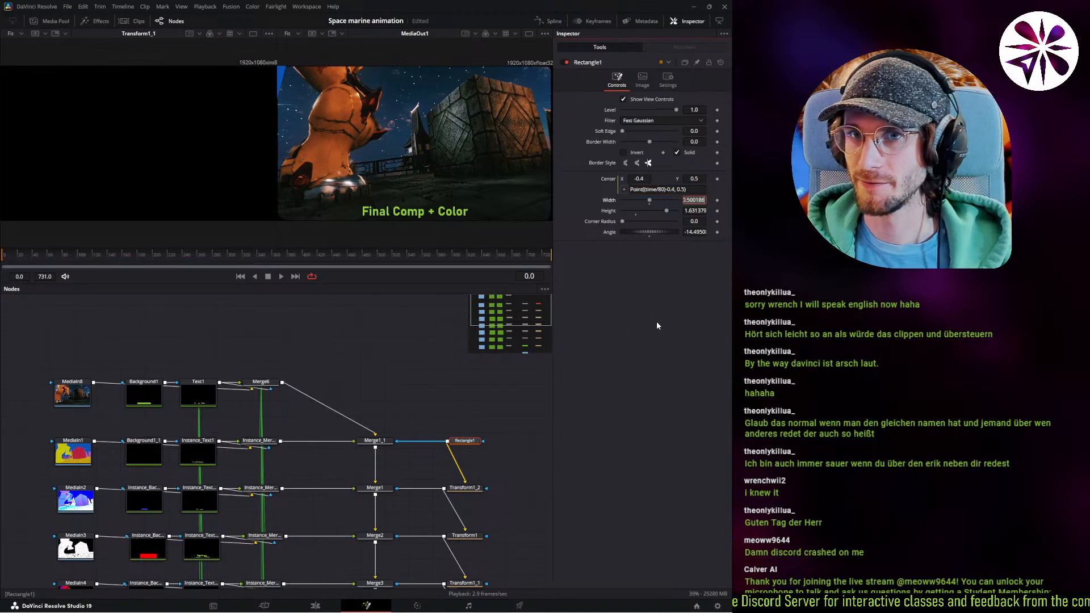
Play the composition in Fusion, and play its clip from near the start on the Edit page timeline.
{"action": "left_click", "coordinate": [412, 366]}
{"action": "key", "text": "space"}
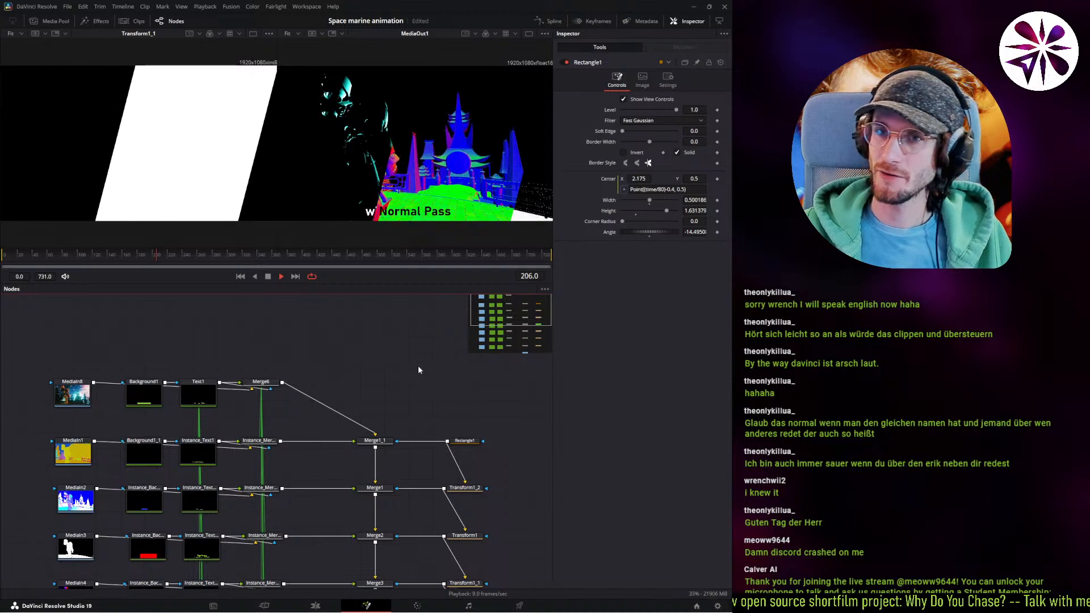
{"action": "key", "text": "space"}
{"action": "left_click", "coordinate": [325, 609]}
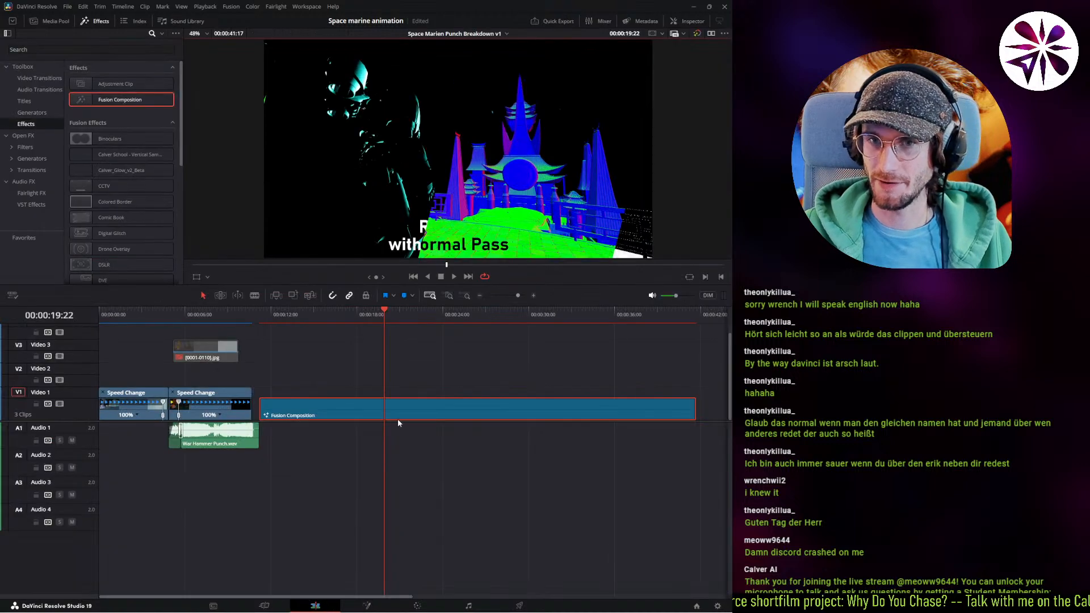
{"action": "left_click", "coordinate": [333, 365]}
{"action": "left_click", "coordinate": [264, 319]}
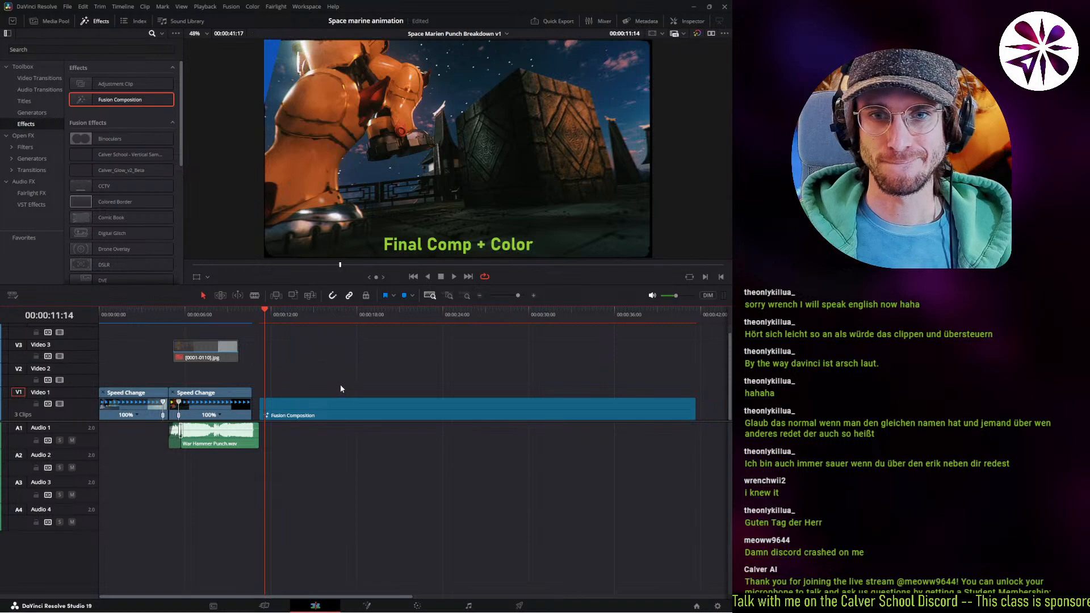
{"action": "key", "text": "space"}
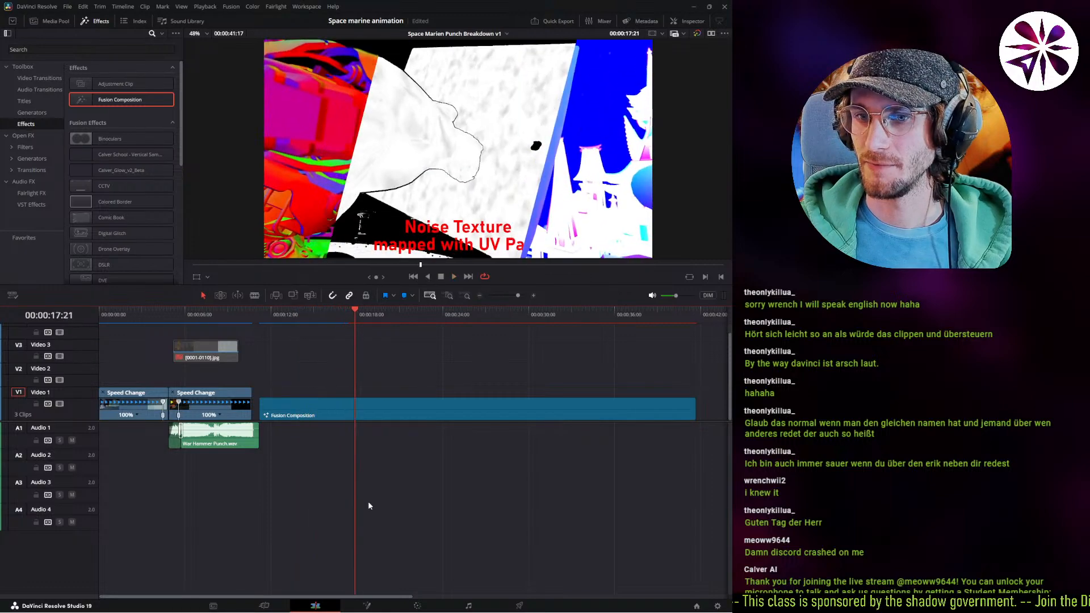
In Fusion, slow the Rectangle1 mask's movement by setting its Center expression to Point((time/120)-0.4, 0.5).
{"action": "left_click", "coordinate": [367, 606]}
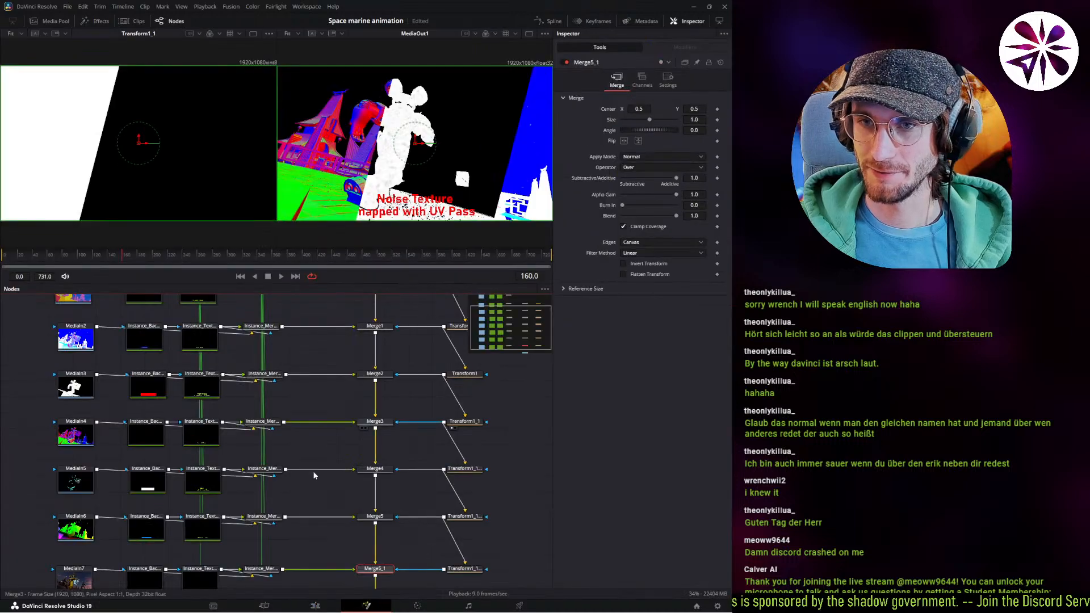
{"action": "scroll", "coordinate": [410, 356], "scroll_direction": "up", "scroll_amount": 3}
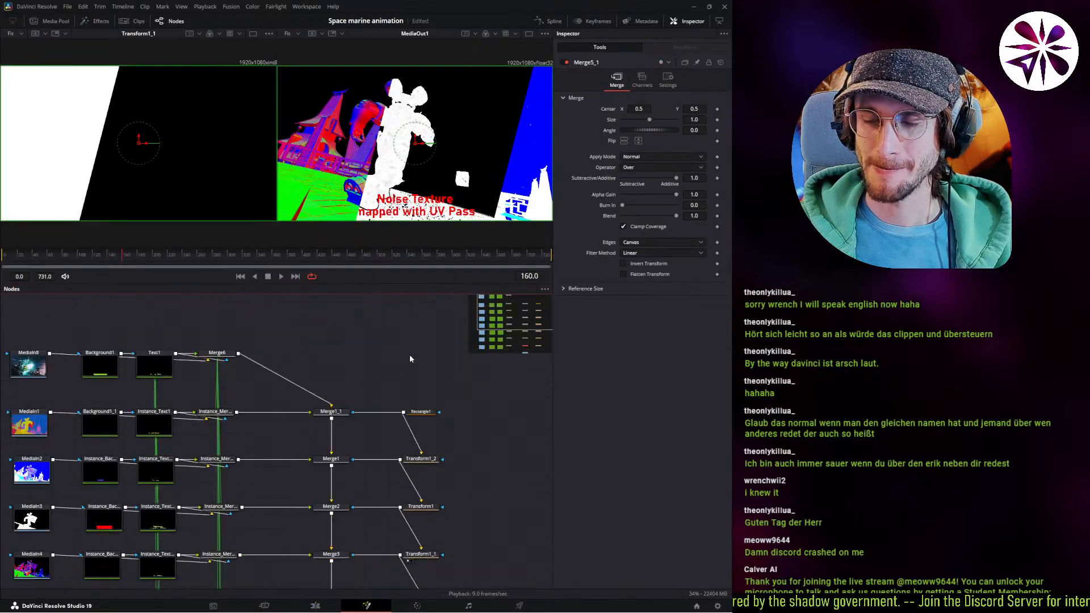
{"action": "left_click", "coordinate": [417, 414]}
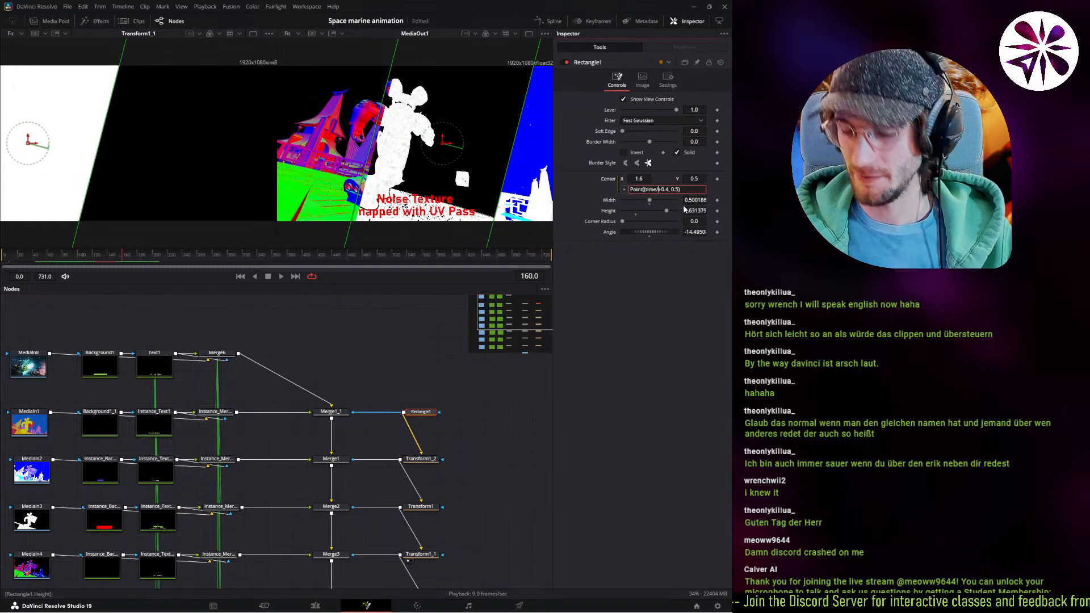
{"action": "left_click", "coordinate": [439, 380]}
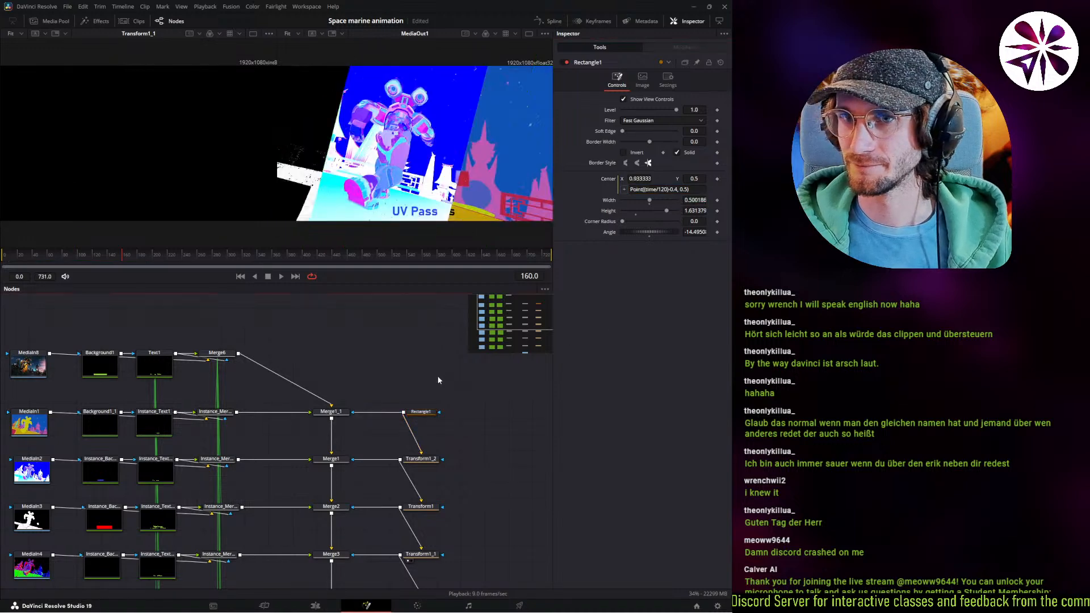
Return to the Edit page and play the breakdown timeline to review the speed of the wipes between passes.
{"action": "left_click", "coordinate": [316, 606]}
{"action": "left_click_drag", "start_coordinate": [365, 334], "coordinate": [537, 390]}
{"action": "key", "text": "space"}
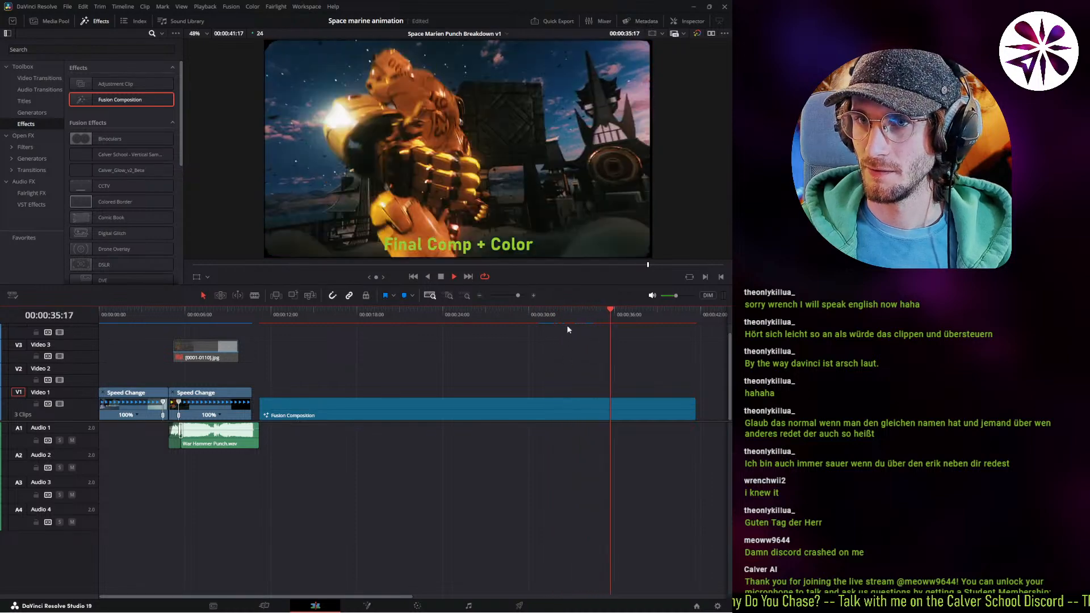
{"action": "left_click_drag", "start_coordinate": [558, 317], "coordinate": [102, 437]}
{"action": "key", "text": "space"}
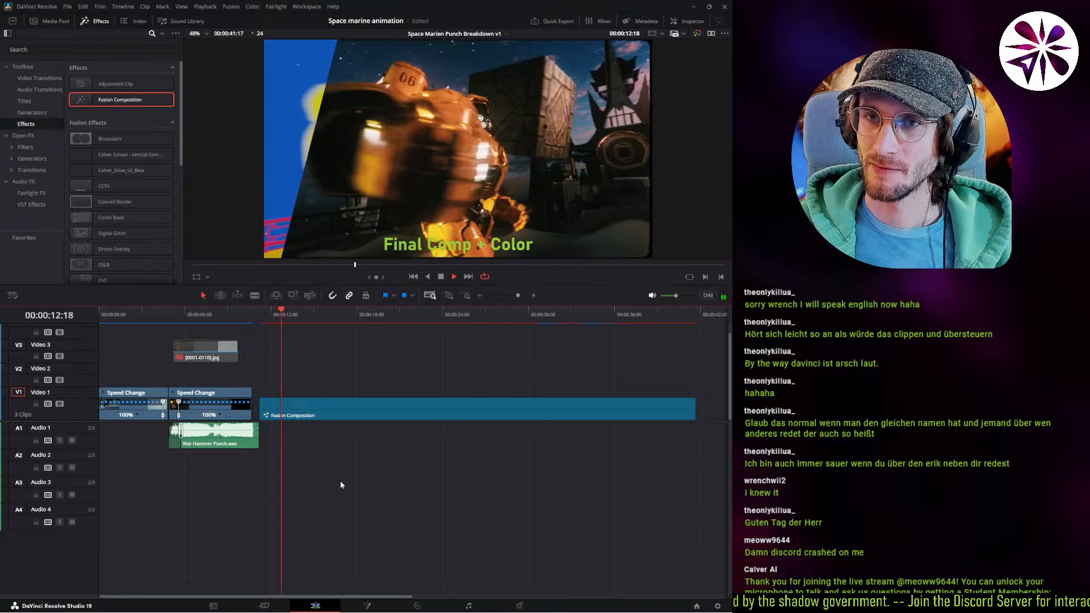
{"action": "key", "text": "space"}
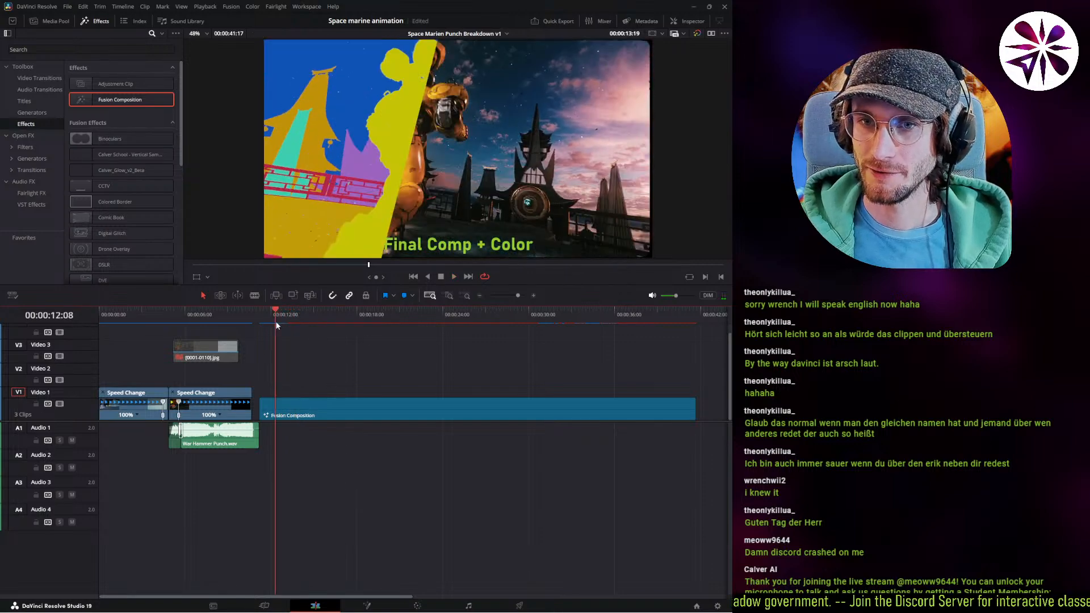
Preview the opening of the timeline, return the playhead to its start and zoom in on the first clips.
{"action": "left_click_drag", "start_coordinate": [276, 325], "coordinate": [98, 392]}
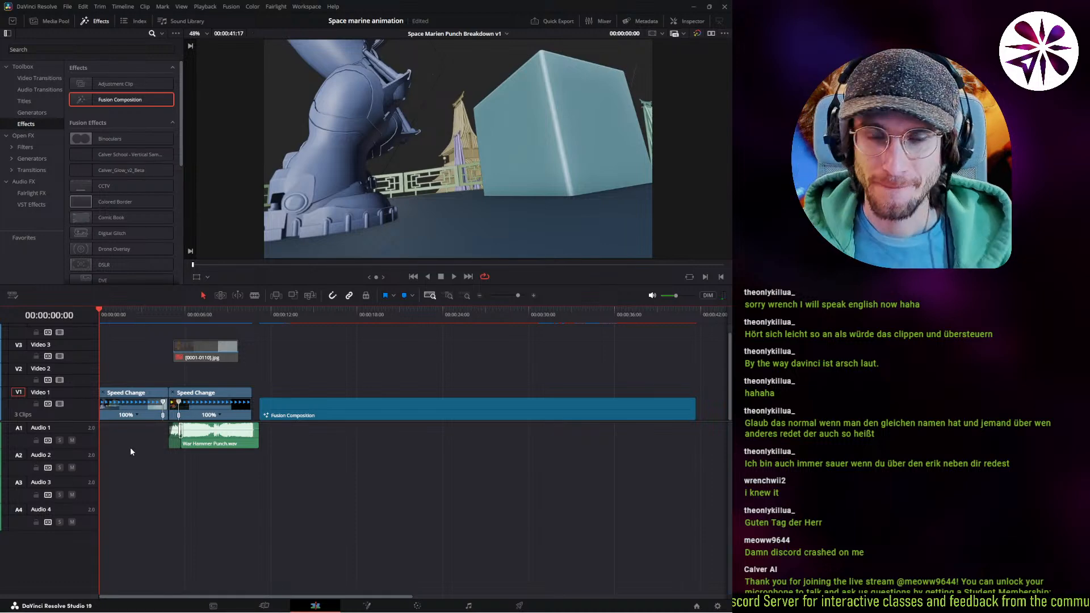
{"action": "key", "text": "space"}
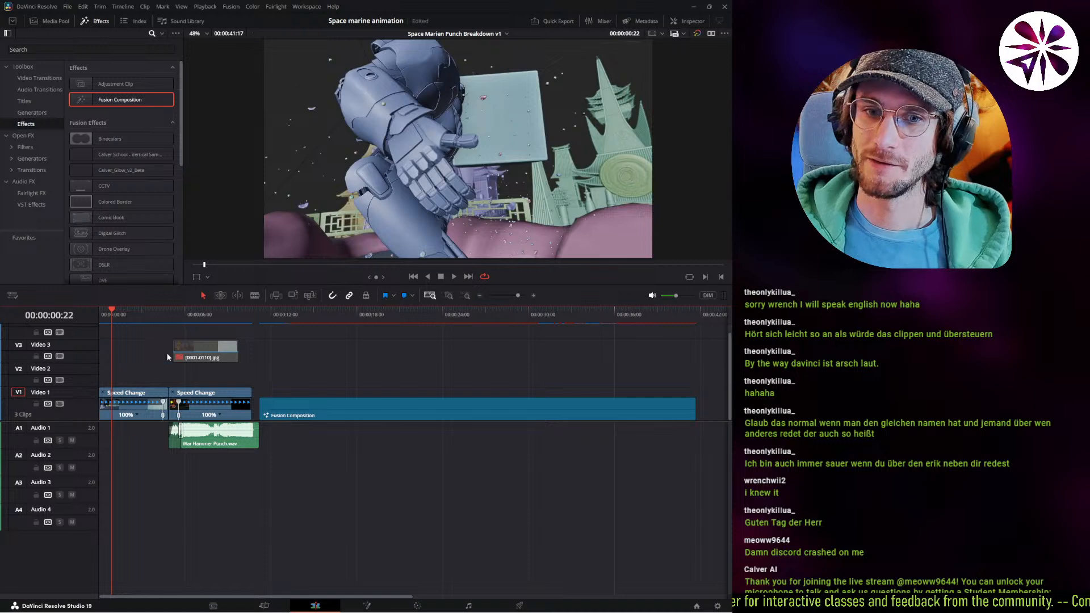
{"action": "left_click_drag", "start_coordinate": [115, 321], "coordinate": [79, 339]}
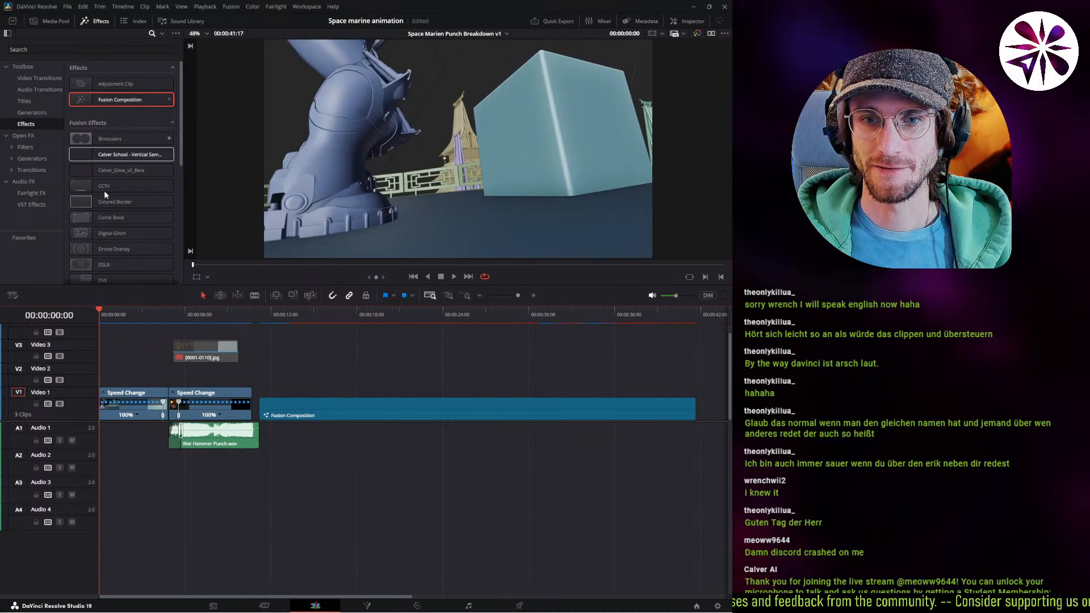
{"action": "left_click", "coordinate": [448, 295]}
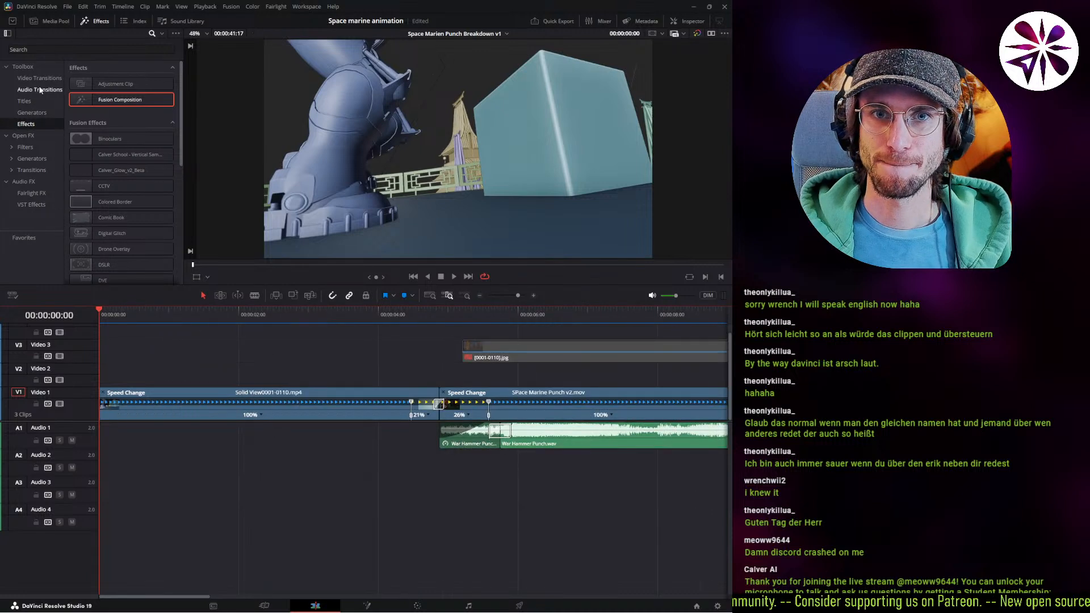
Search the video transitions for "gli", add the Glitch transition to the start of the Solid View clip and preview it.
{"action": "left_click", "coordinate": [43, 78]}
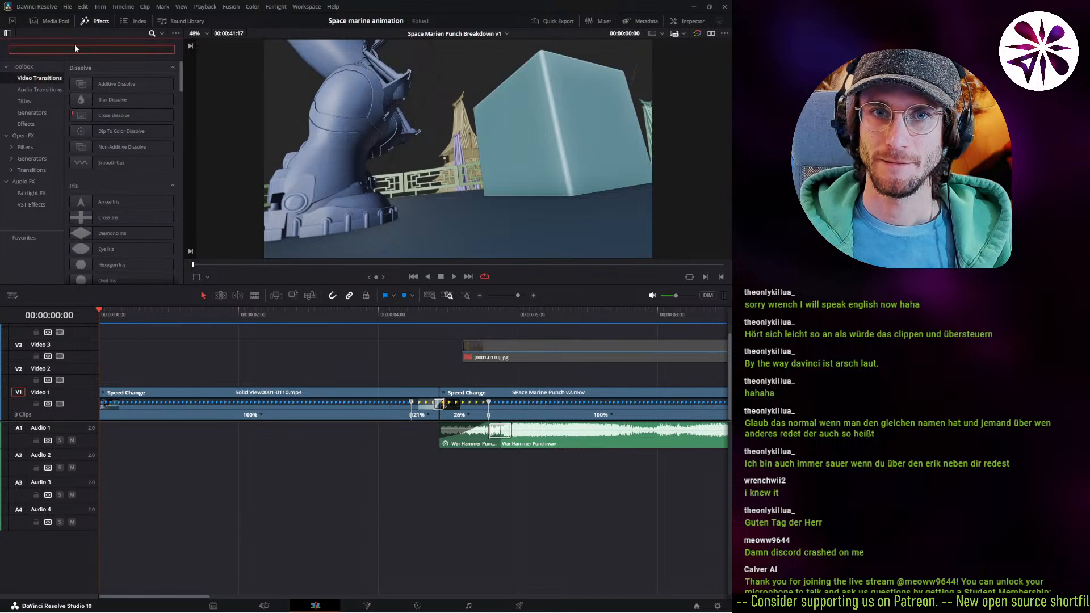
{"action": "type", "text": "gli"}
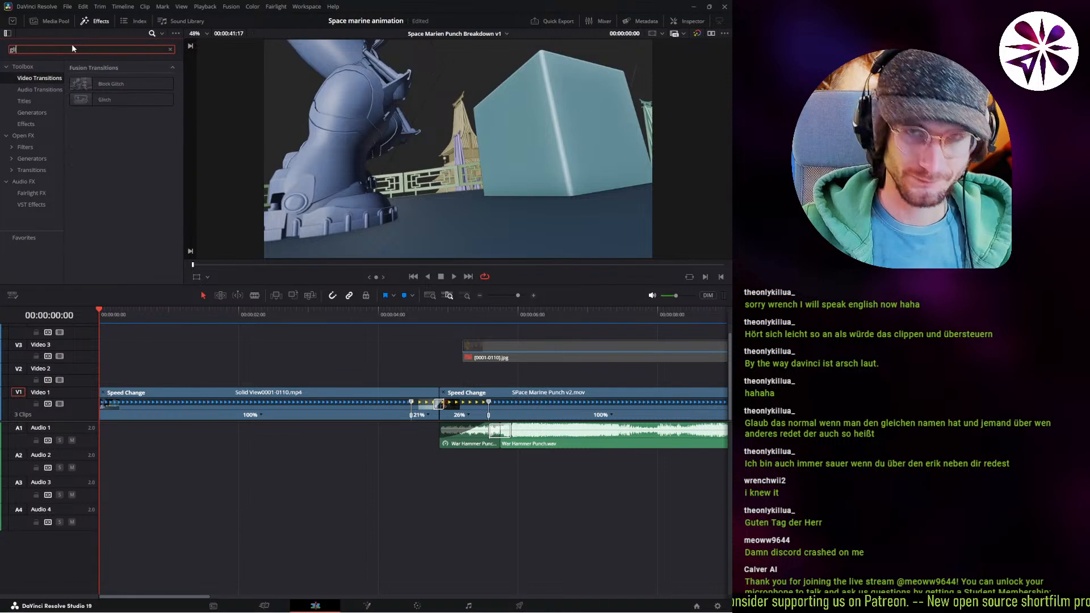
{"action": "left_click_drag", "start_coordinate": [87, 99], "coordinate": [120, 407]}
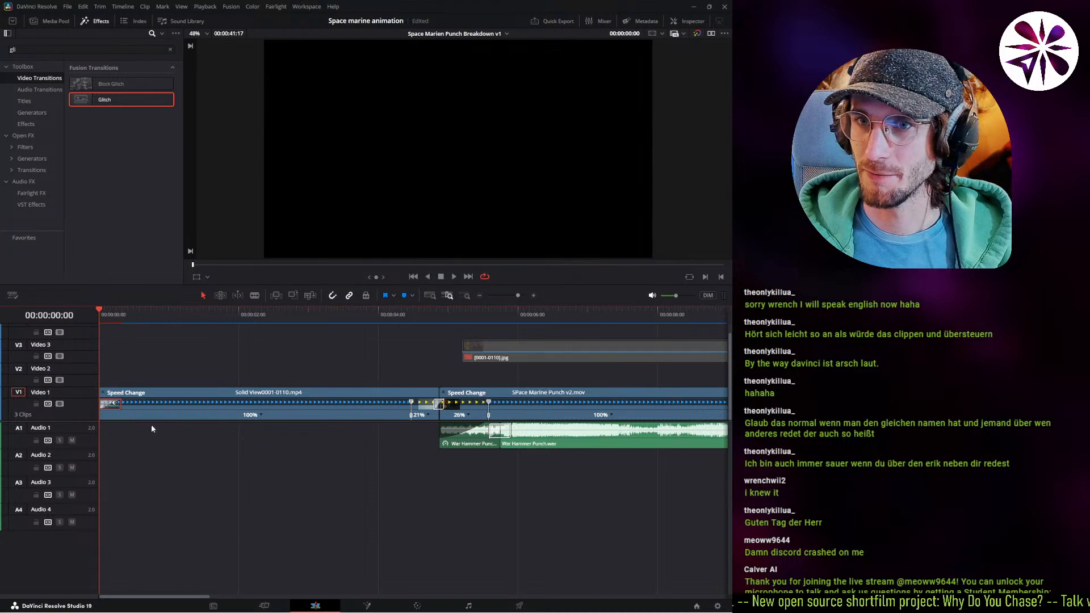
{"action": "key", "text": "space"}
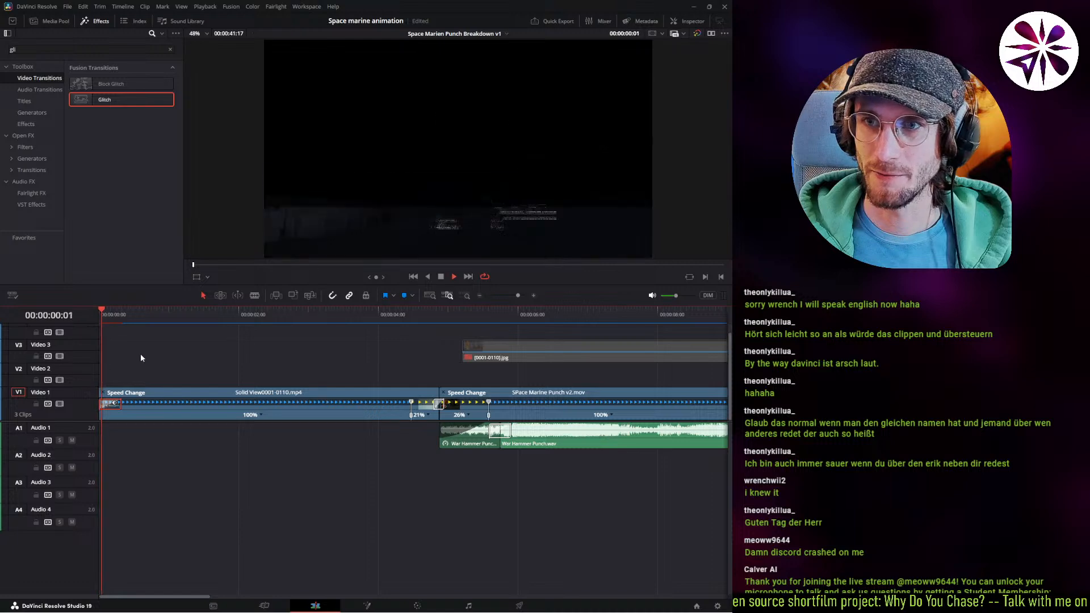
{"action": "key", "text": "space"}
{"action": "key", "text": "Home"}
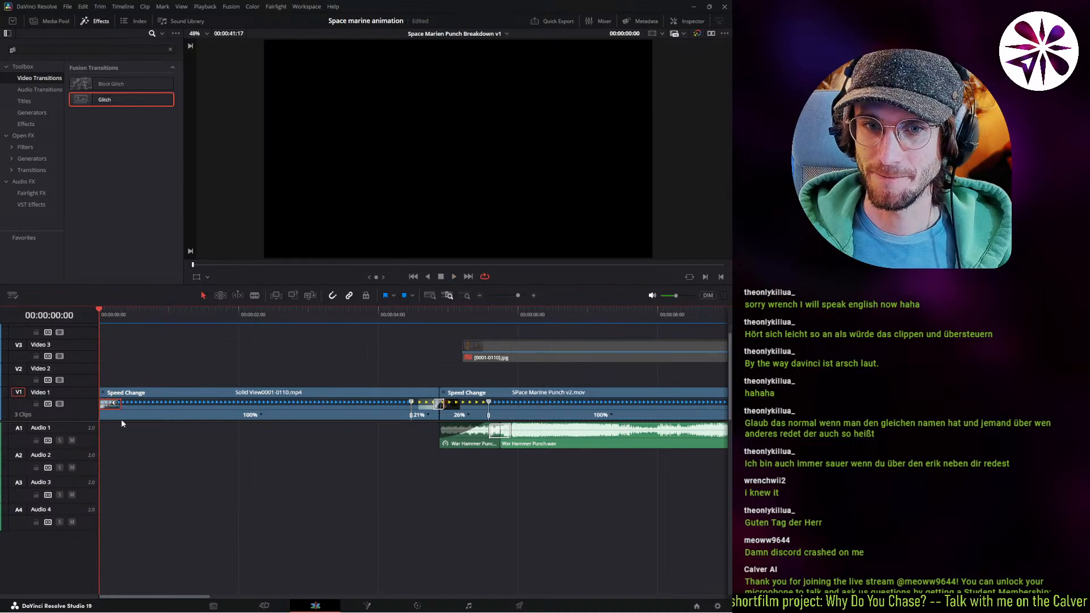
Shorten the Glitch transition at the start of the Solid View clip slightly and replay the opening.
{"action": "left_click_drag", "start_coordinate": [120, 406], "coordinate": [117, 406]}
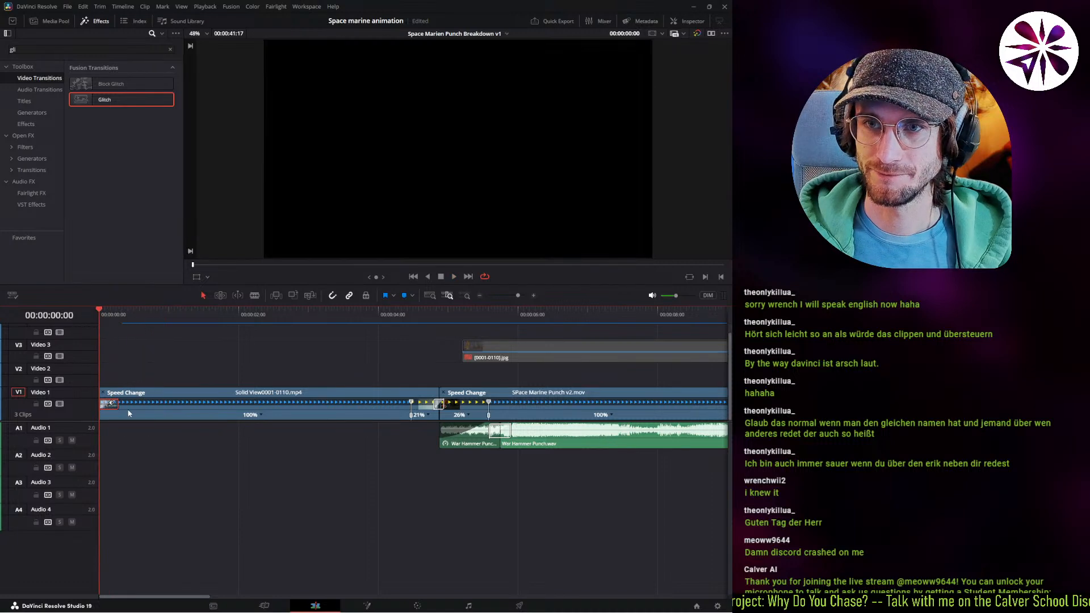
{"action": "key", "text": "space"}
{"action": "key", "text": "space"}
{"action": "key", "text": "Home"}
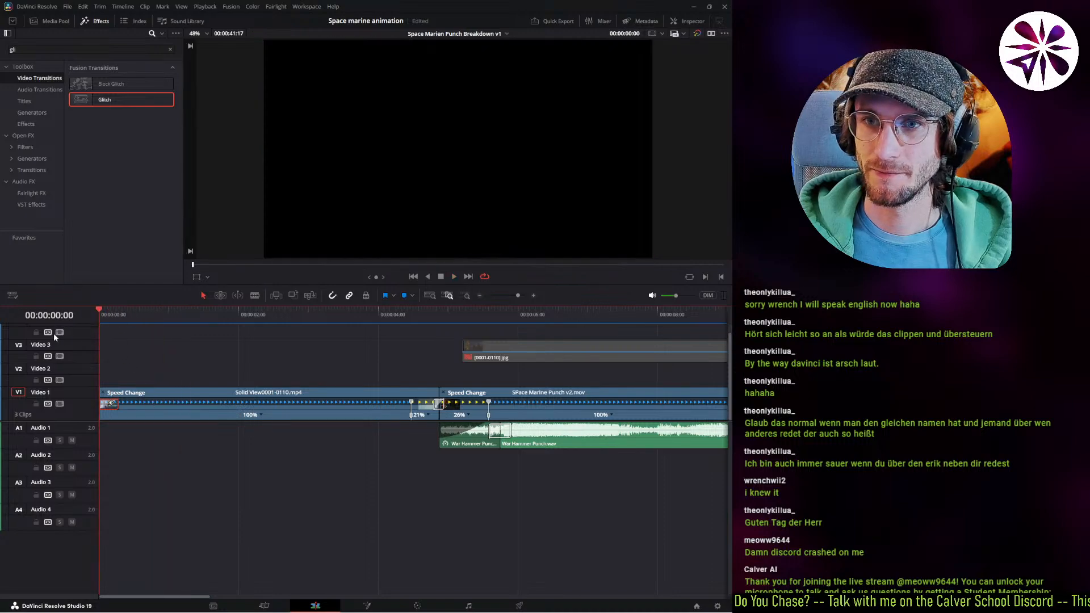
{"action": "key", "text": "space"}
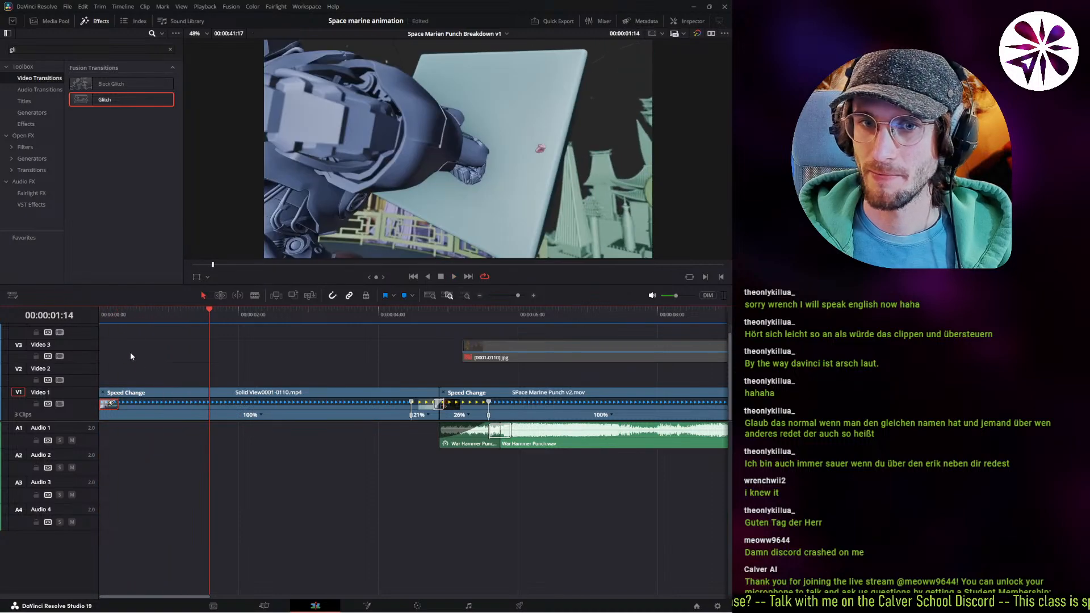
{"action": "key", "text": "space"}
{"action": "key", "text": "Home"}
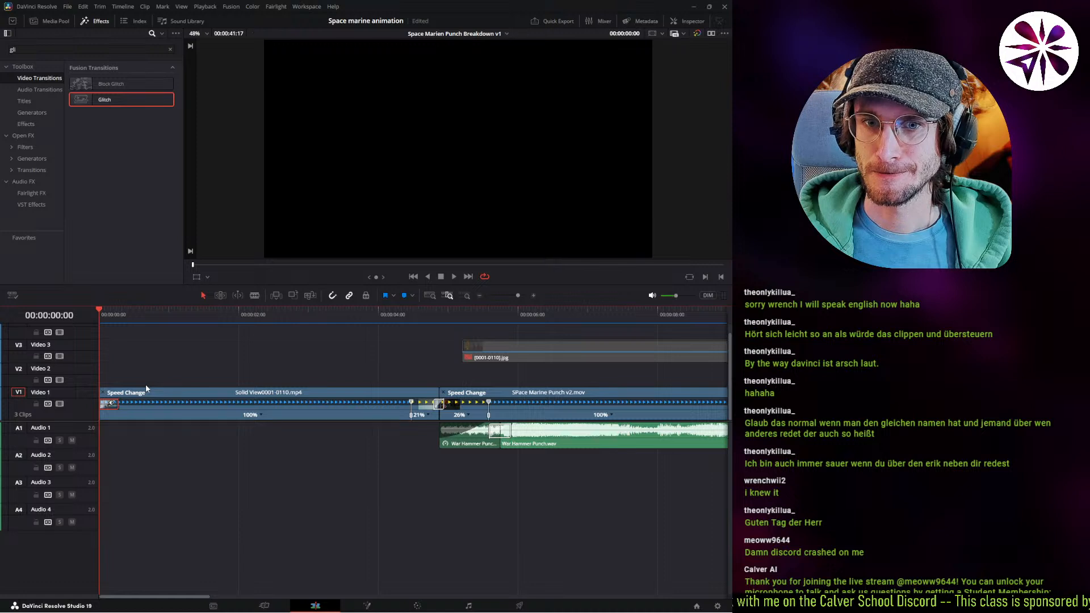
Lengthen the opening Glitch transition to 11 frames and replay it from the start of the timeline.
{"action": "left_click", "coordinate": [117, 406]}
{"action": "key", "text": "ctrl+t"}
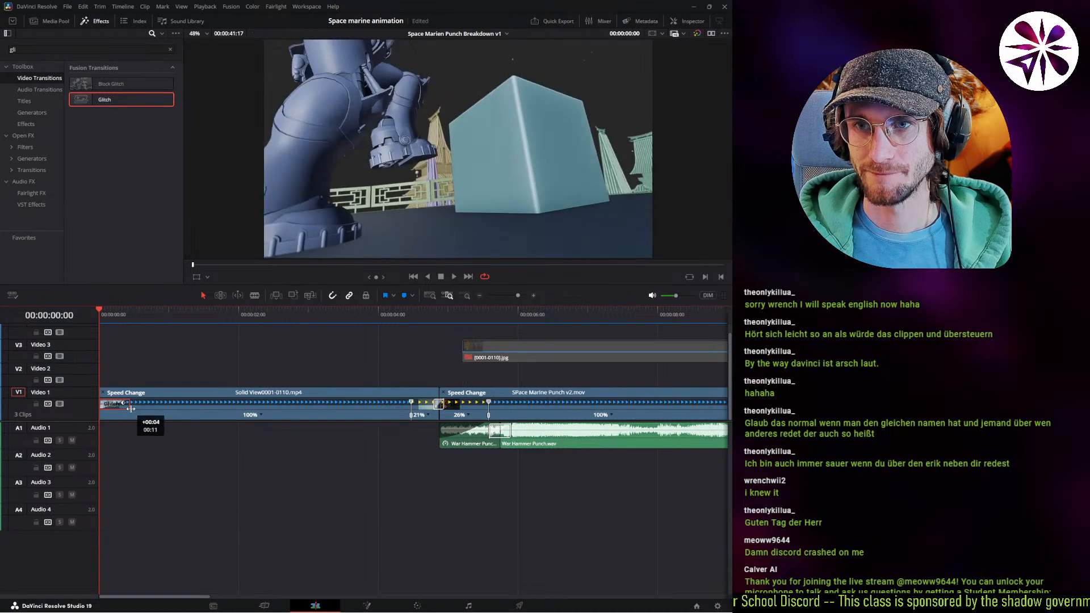
{"action": "key", "text": "space"}
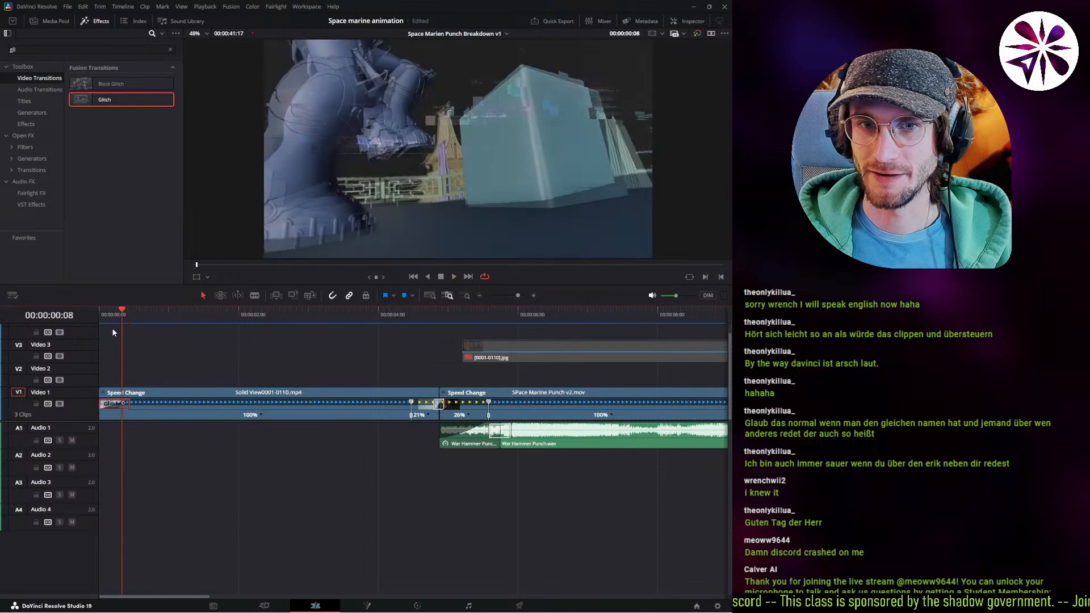
{"action": "mouse_move", "coordinate": [112, 316]}
{"action": "left_mouse_down"}
{"action": "mouse_move", "coordinate": [67, 332]}
{"action": "mouse_move", "coordinate": [95, 321]}
{"action": "left_mouse_up"}
{"action": "key", "text": "space"}
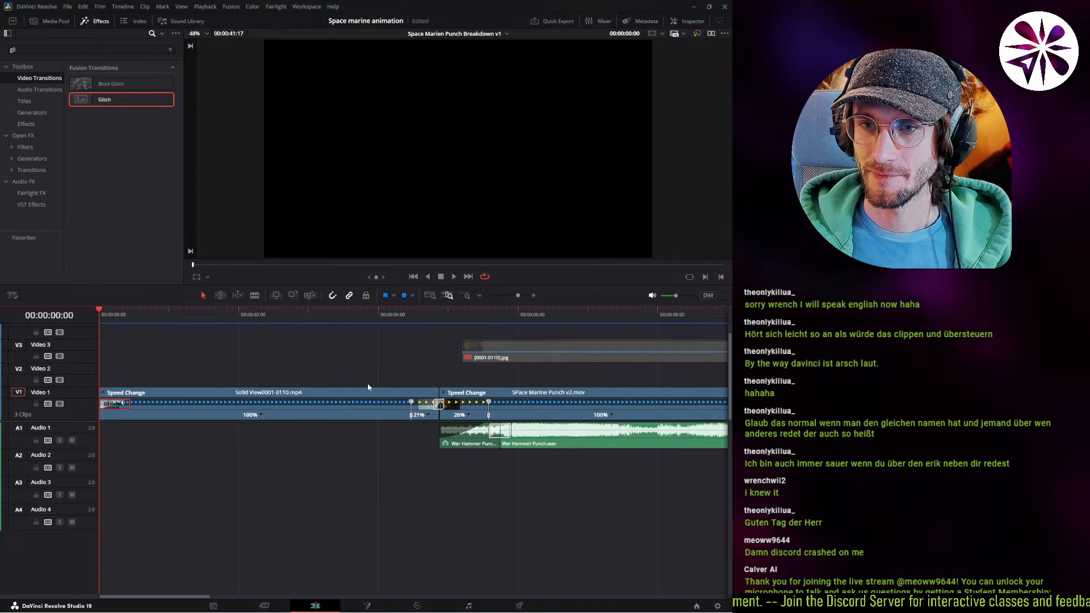
{"action": "left_click_drag", "start_coordinate": [442, 315], "coordinate": [64, 410]}
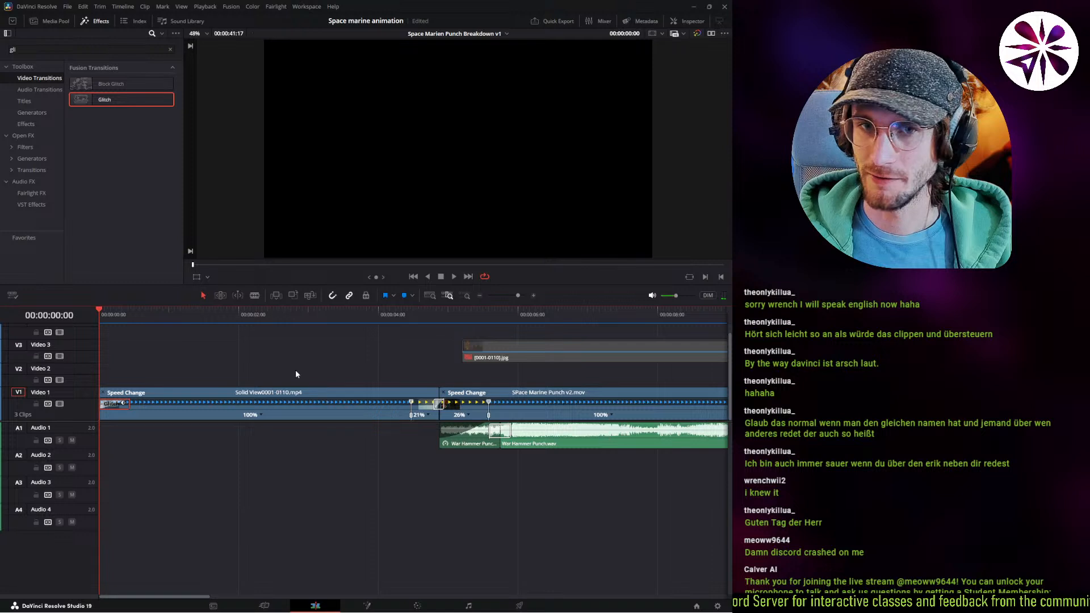
Shift all timeline clips about 1.5 seconds later and trim a little off the start of the Solid View clip.
{"action": "key", "text": "ctrl+a"}
{"action": "left_click_drag", "start_coordinate": [195, 404], "coordinate": [295, 405]}
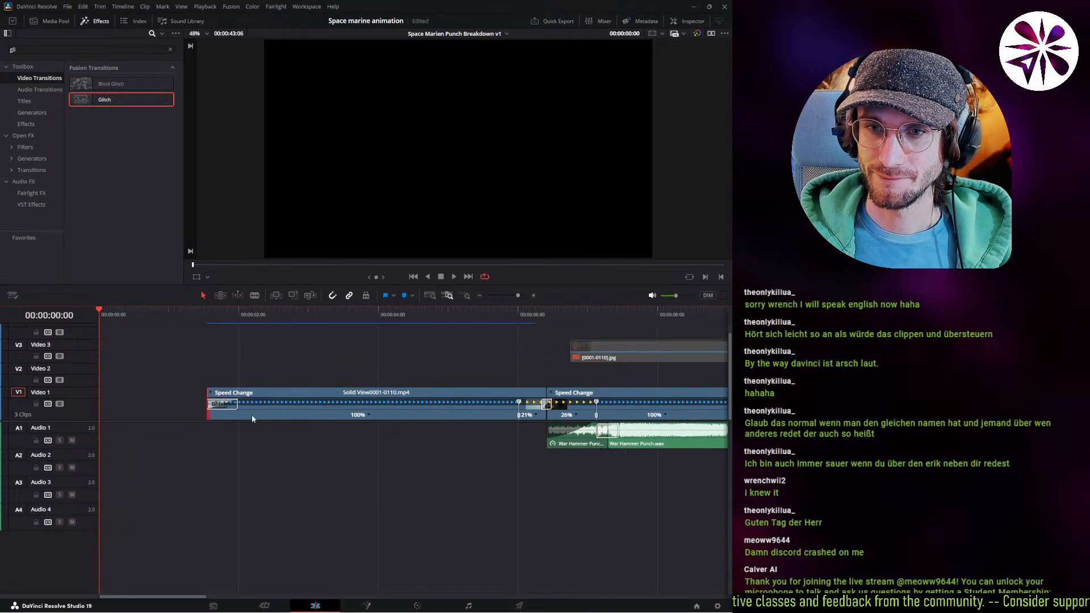
{"action": "left_click_drag", "start_coordinate": [208, 415], "coordinate": [228, 416]}
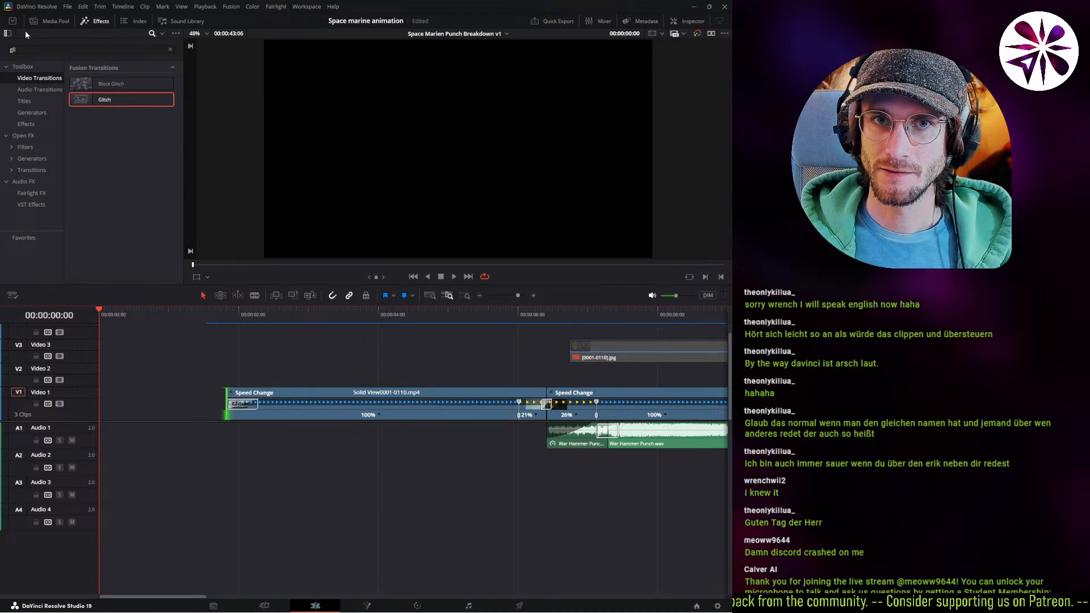
Add SPace Marine Punch v2.mov from the Deliver bin to Video 3 and extend the Solid View clip's start back out.
{"action": "left_click", "coordinate": [45, 22]}
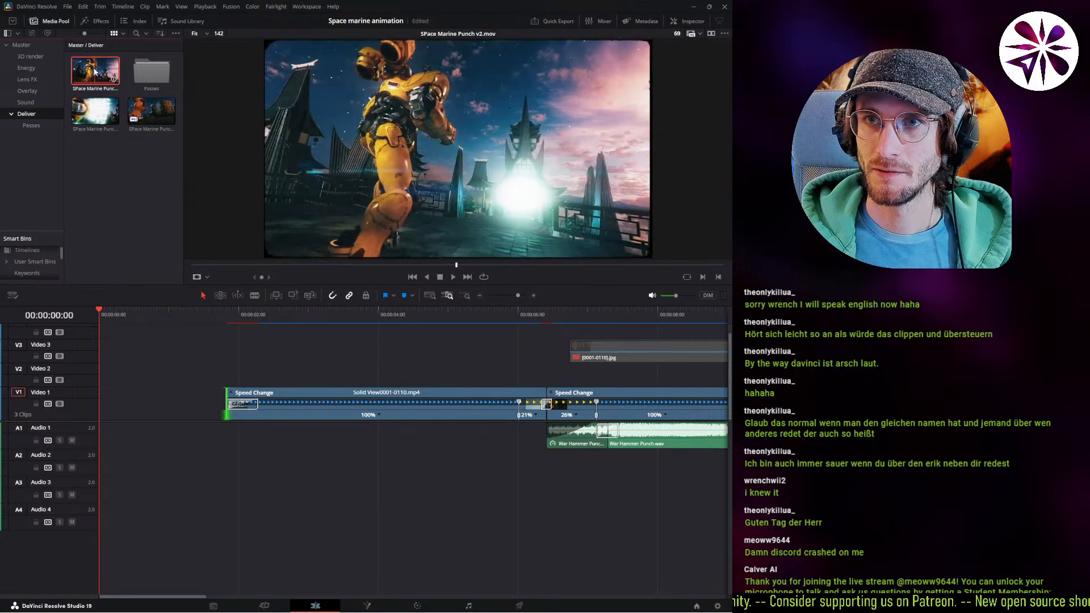
{"action": "left_click_drag", "start_coordinate": [98, 71], "coordinate": [125, 348]}
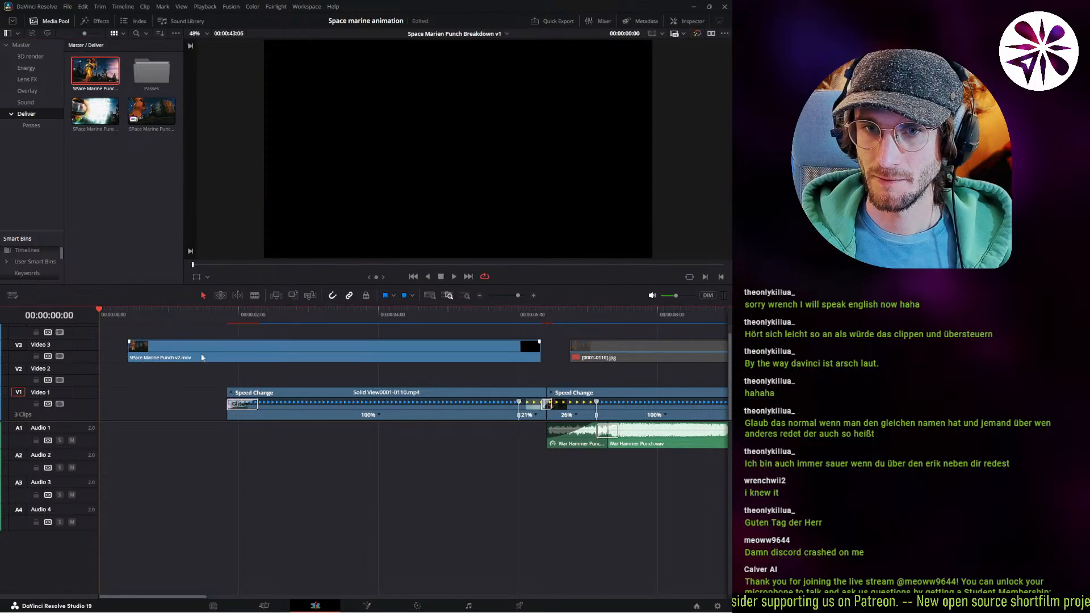
{"action": "left_click", "coordinate": [236, 418]}
{"action": "left_click_drag", "start_coordinate": [230, 414], "coordinate": [163, 413]}
Align the added SPace Marine Punch v2.mov clip with the Solid View clip's start, trim it short and overwrite that beginning on Video 1.
{"action": "left_click_drag", "start_coordinate": [168, 356], "coordinate": [248, 379]}
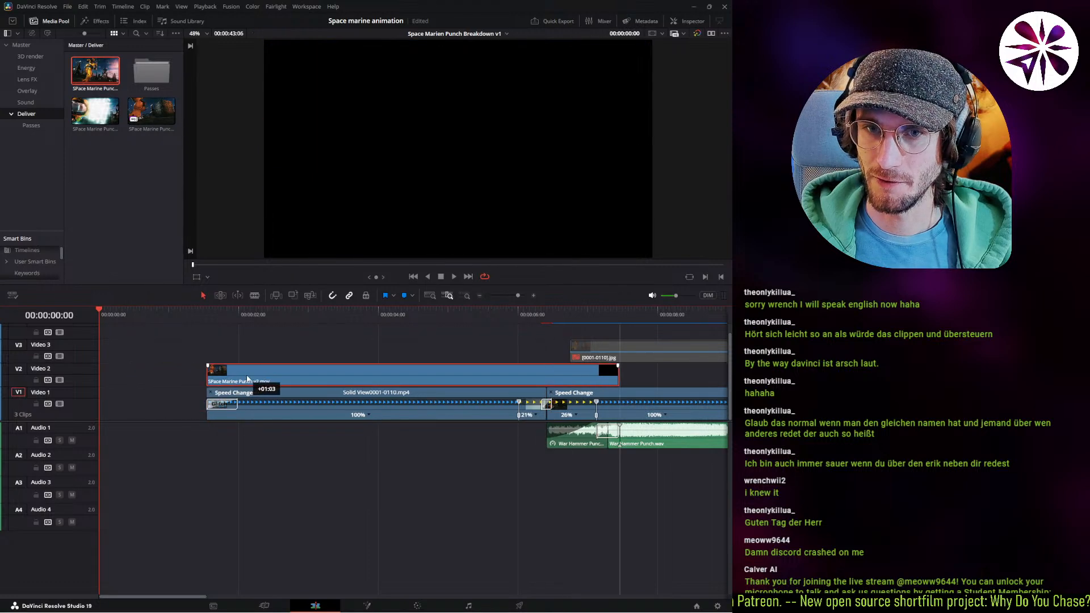
{"action": "left_click_drag", "start_coordinate": [619, 375], "coordinate": [238, 418]}
{"action": "left_click_drag", "start_coordinate": [221, 379], "coordinate": [222, 407]}
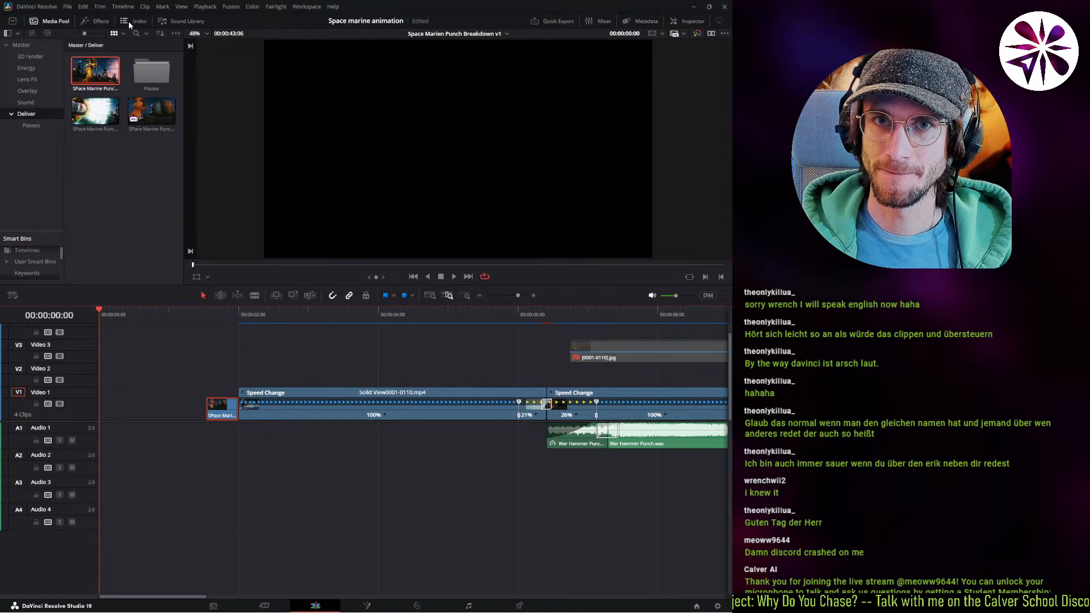
Add the Glitch transition between the short opening clip and the Solid View clip, and play across it.
{"action": "left_click", "coordinate": [97, 21]}
{"action": "left_click_drag", "start_coordinate": [108, 108], "coordinate": [209, 404]}
{"action": "left_click", "coordinate": [235, 404]}
{"action": "left_click_drag", "start_coordinate": [210, 315], "coordinate": [207, 318]}
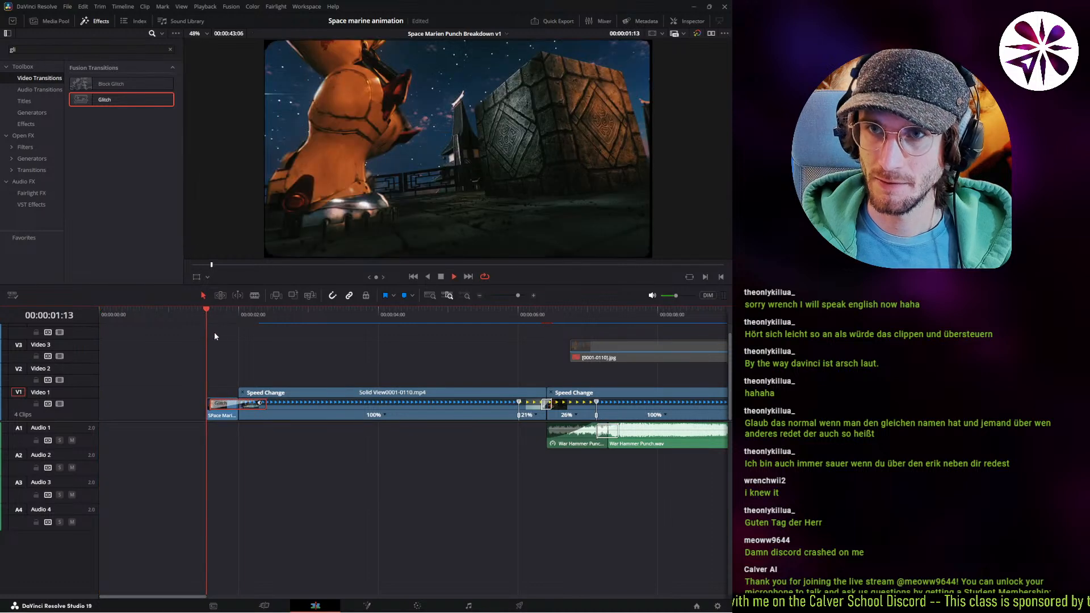
{"action": "key", "text": "space"}
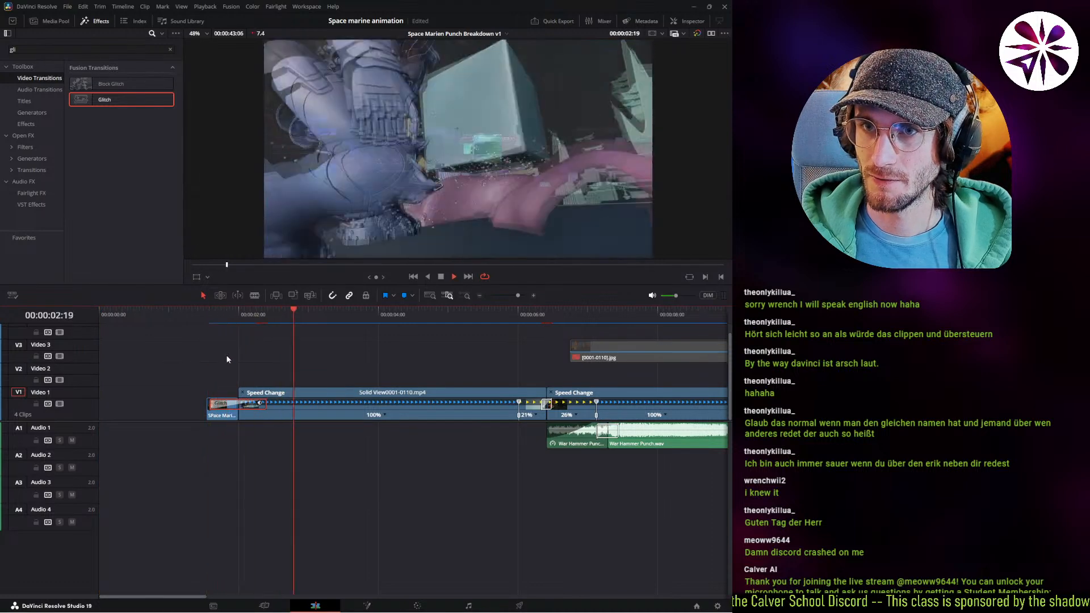
{"action": "left_click", "coordinate": [210, 318]}
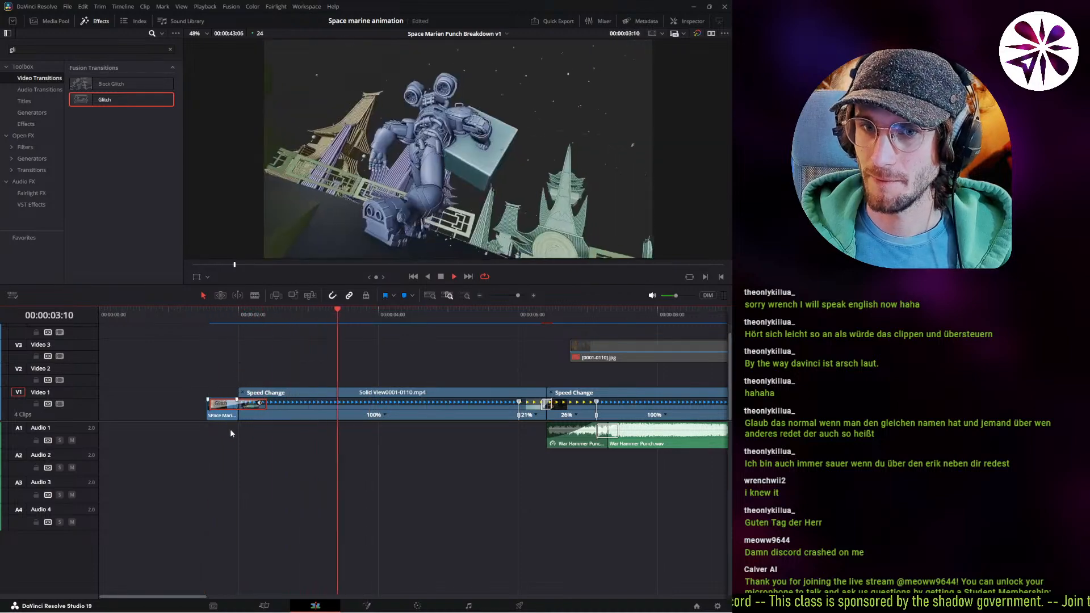
Shorten the Glitch transition, move its cut earlier to shorten the opening clip, and delete the empty gap before it.
{"action": "left_click_drag", "start_coordinate": [266, 407], "coordinate": [213, 415]}
{"action": "left_click", "coordinate": [238, 416]}
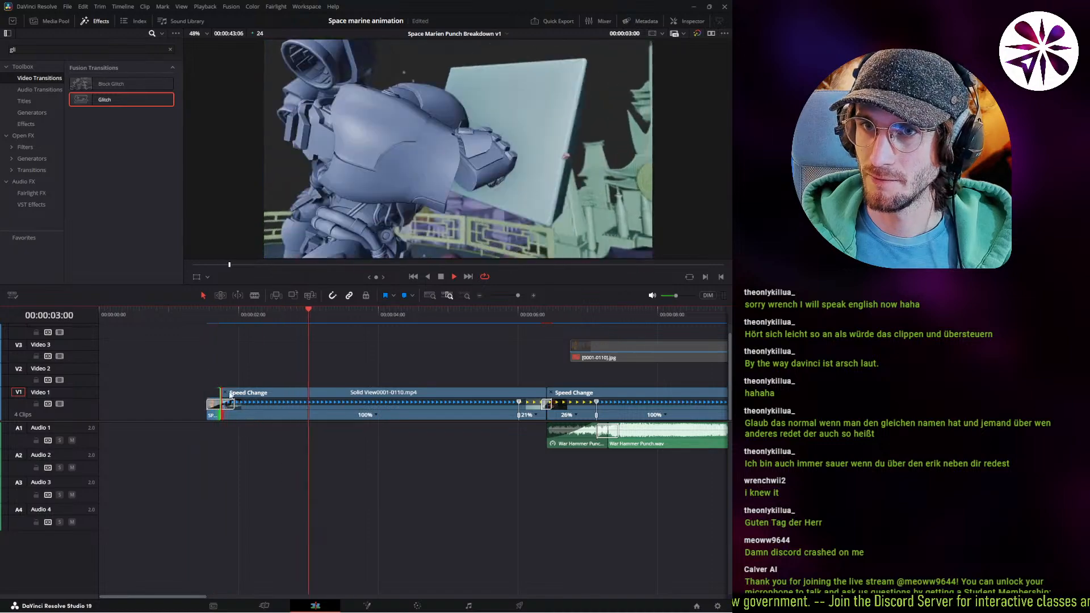
{"action": "key", "text": "space"}
{"action": "key", "text": "Delete"}
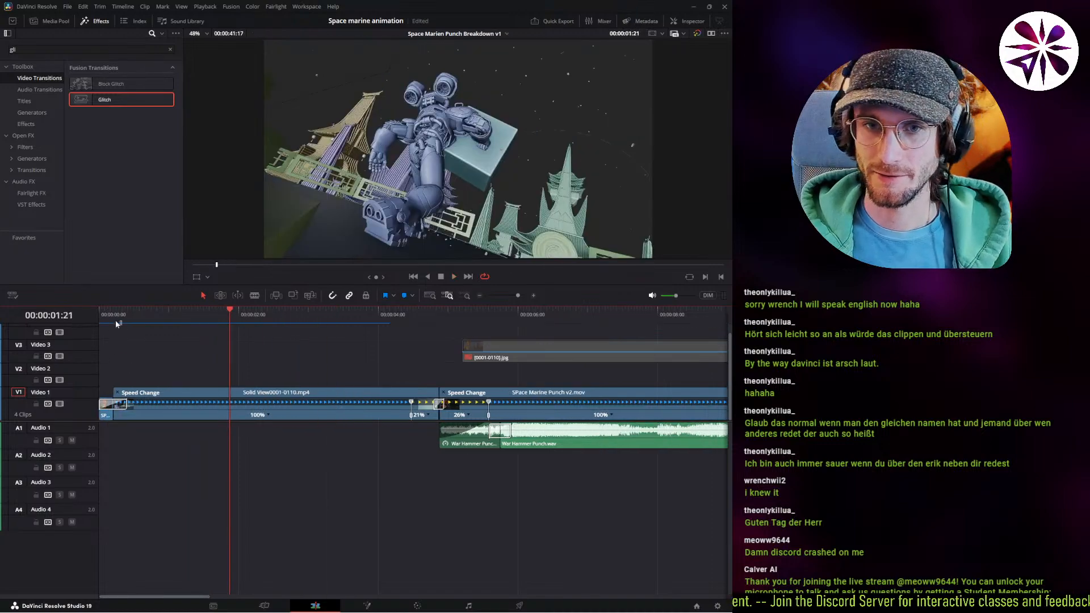
Play the timeline from the start and scrub back over the Noise Texture pass to check its label's readability.
{"action": "key", "text": "space"}
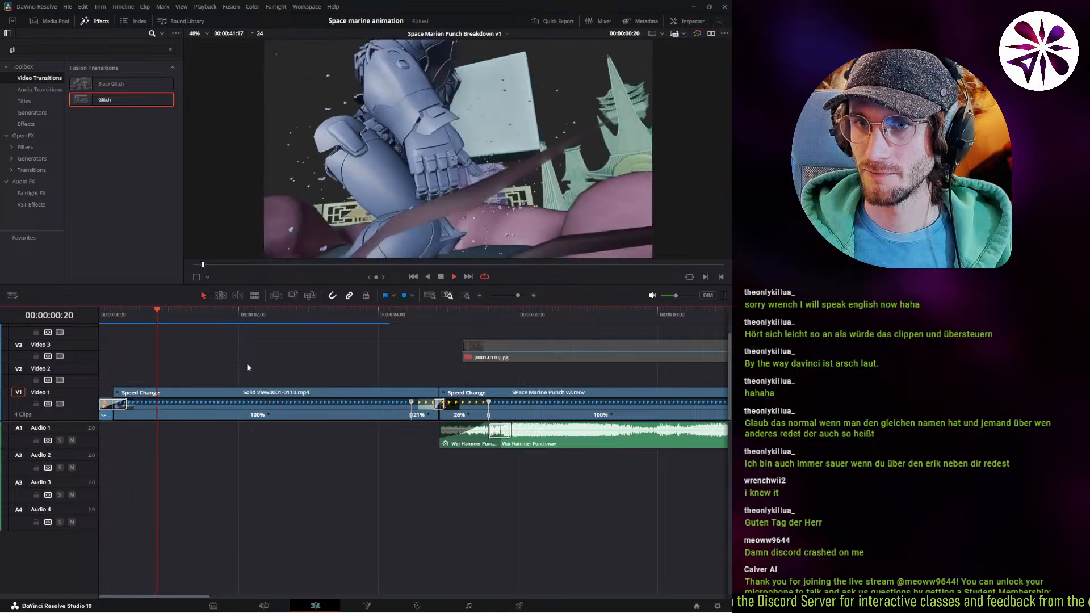
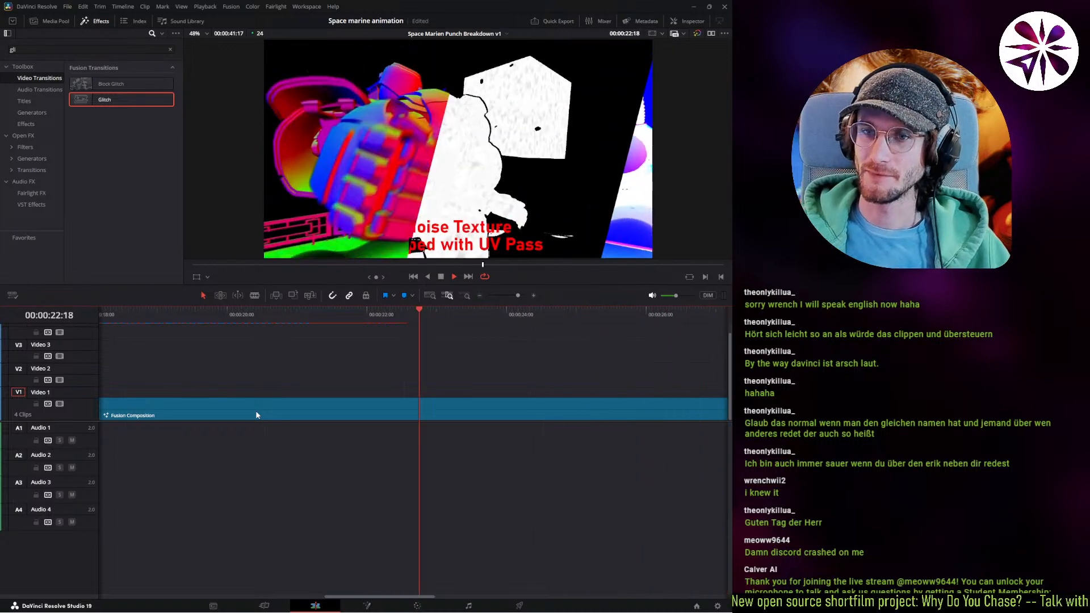
{"action": "key", "text": "space"}
{"action": "left_click_drag", "start_coordinate": [396, 321], "coordinate": [251, 461]}
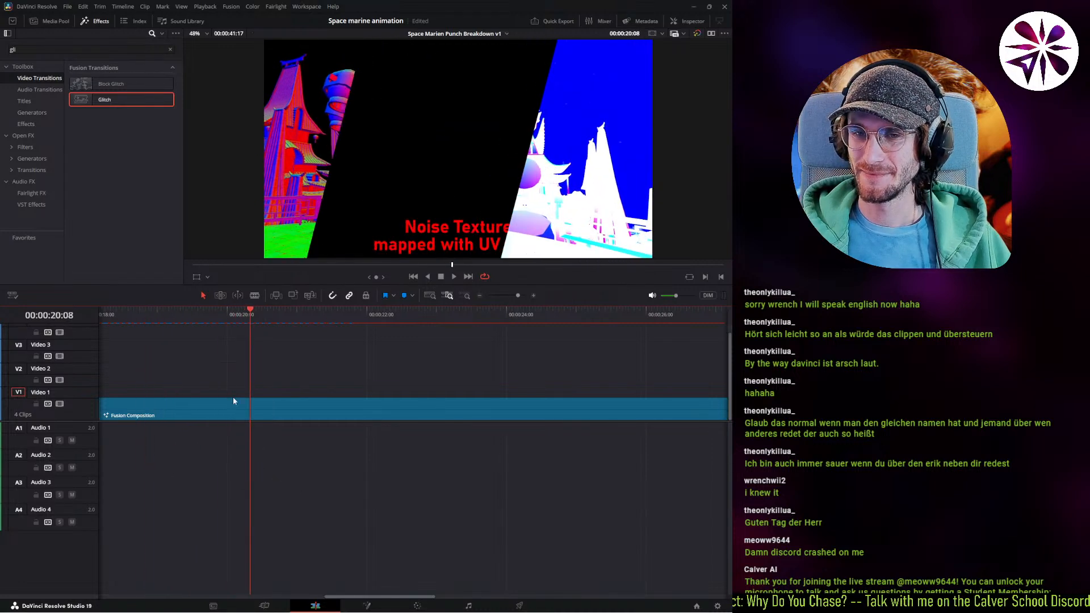
{"action": "left_click_drag", "start_coordinate": [238, 318], "coordinate": [215, 313]}
In Fusion, view the Instance_Text1_2 label "Noise Texture mapped with UV Pass" and set its text colour to white (#ffffff).
{"action": "left_click", "coordinate": [373, 607]}
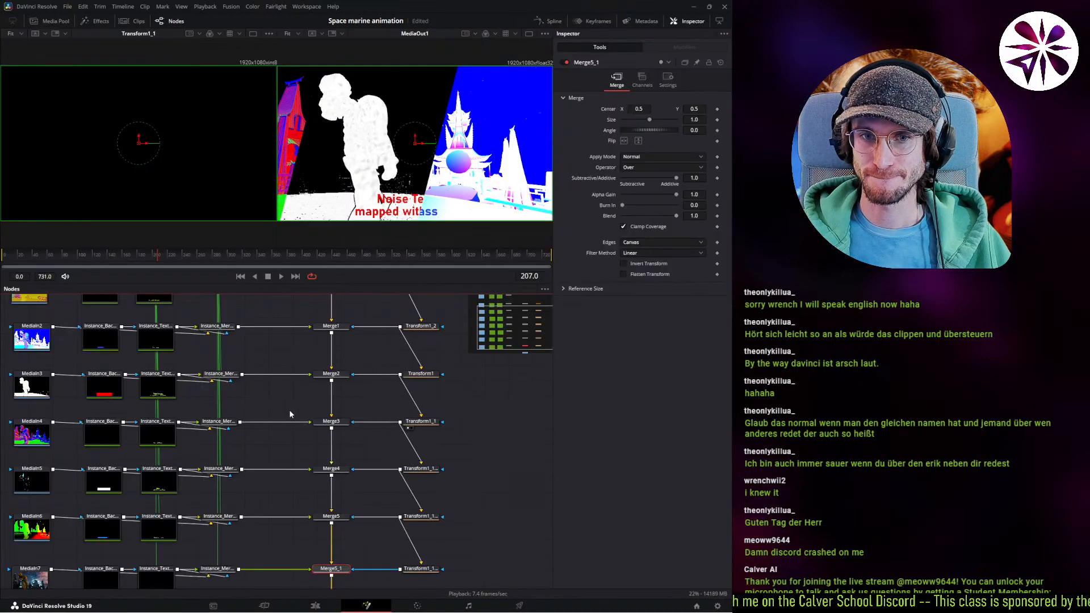
{"action": "middle_click_drag", "start_coordinate": [127, 401], "coordinate": [239, 420]}
{"action": "left_click", "coordinate": [270, 411]}
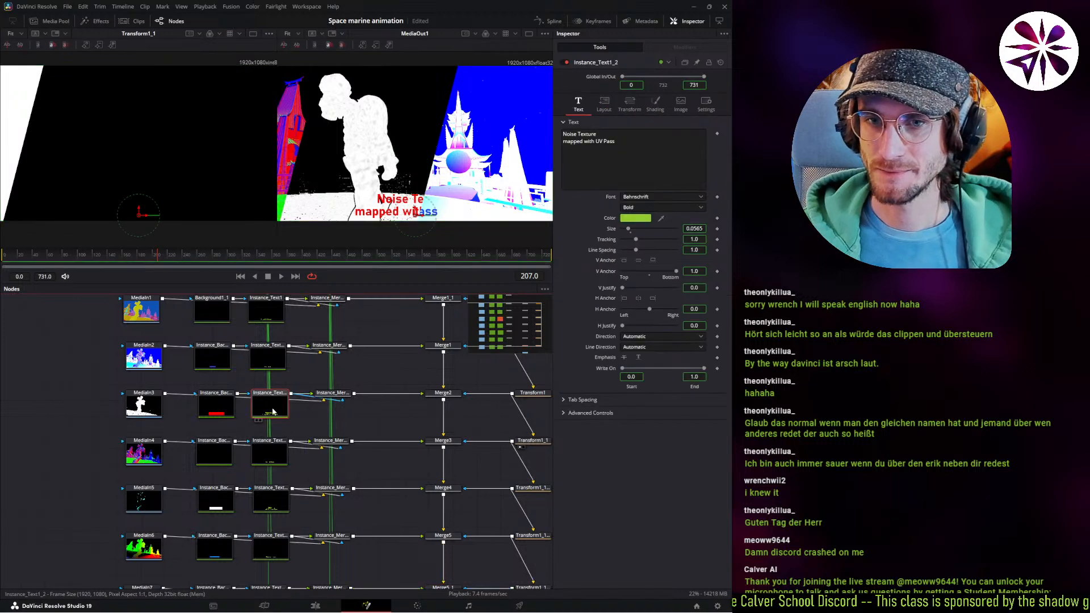
{"action": "key", "text": "1"}
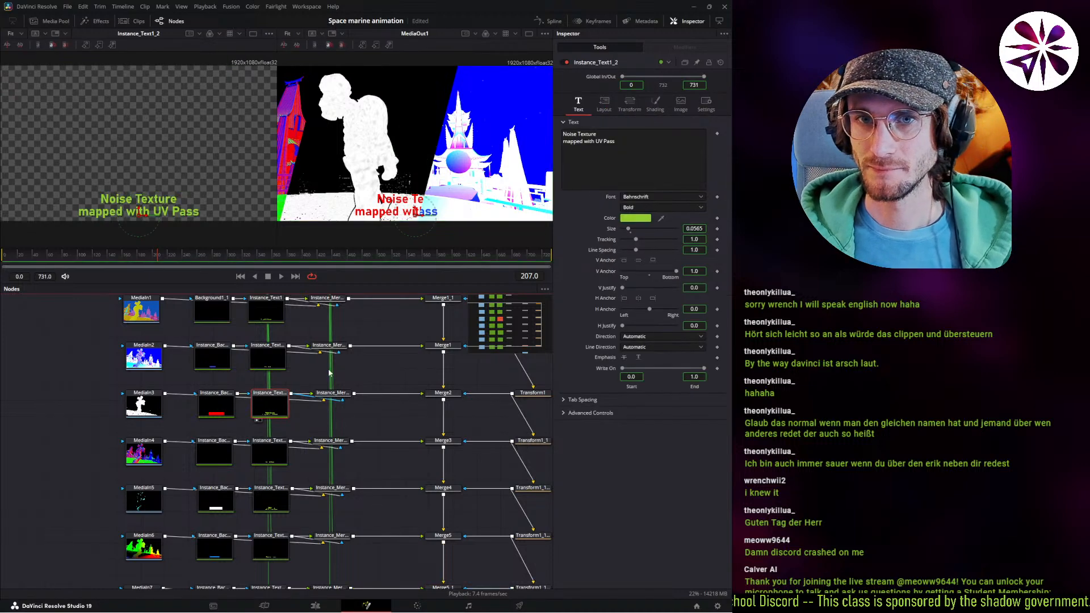
{"action": "left_click", "coordinate": [629, 219]}
{"action": "left_click", "coordinate": [301, 355]}
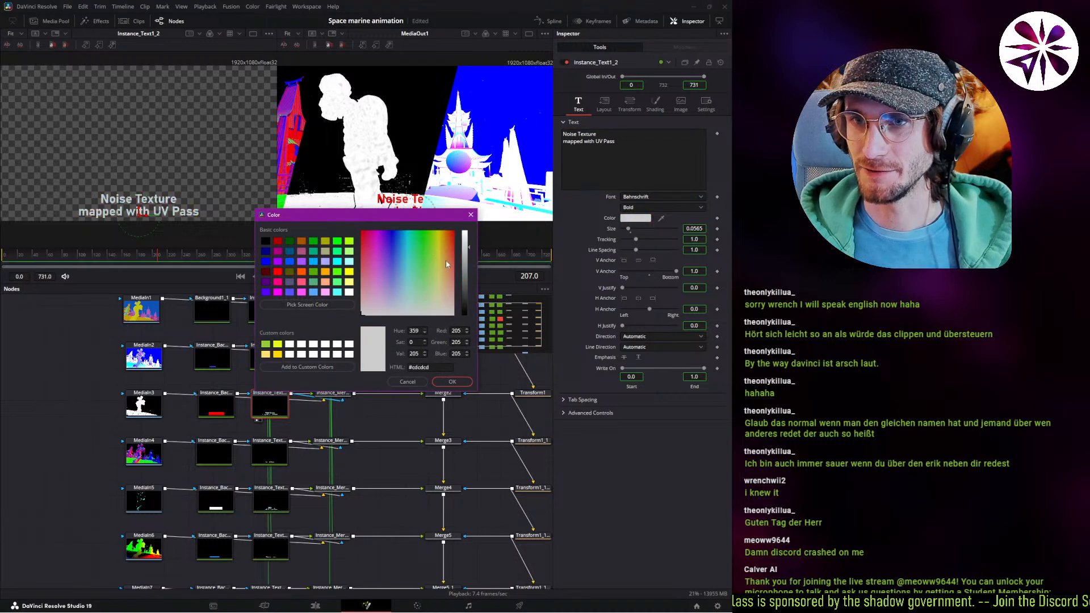
{"action": "left_click_drag", "start_coordinate": [469, 251], "coordinate": [468, 230]}
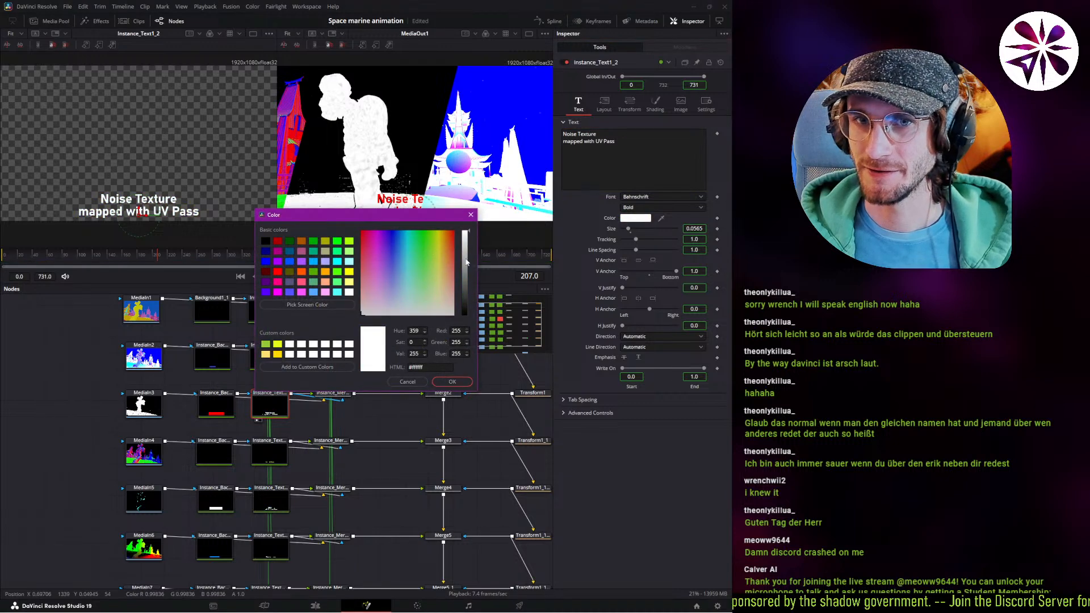
{"action": "left_click", "coordinate": [452, 383]}
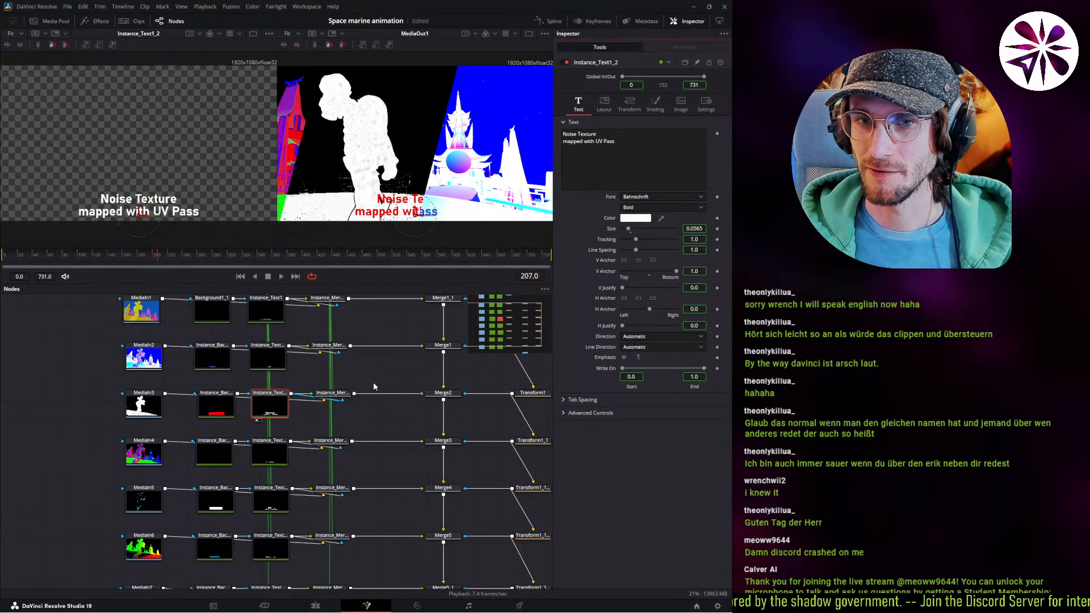
Set the Instance_Background1_1 colour to magenta (red 1.0, green 0.098039, blue 0.878431) to recolour the Noise Texture label.
{"action": "left_click", "coordinate": [205, 404]}
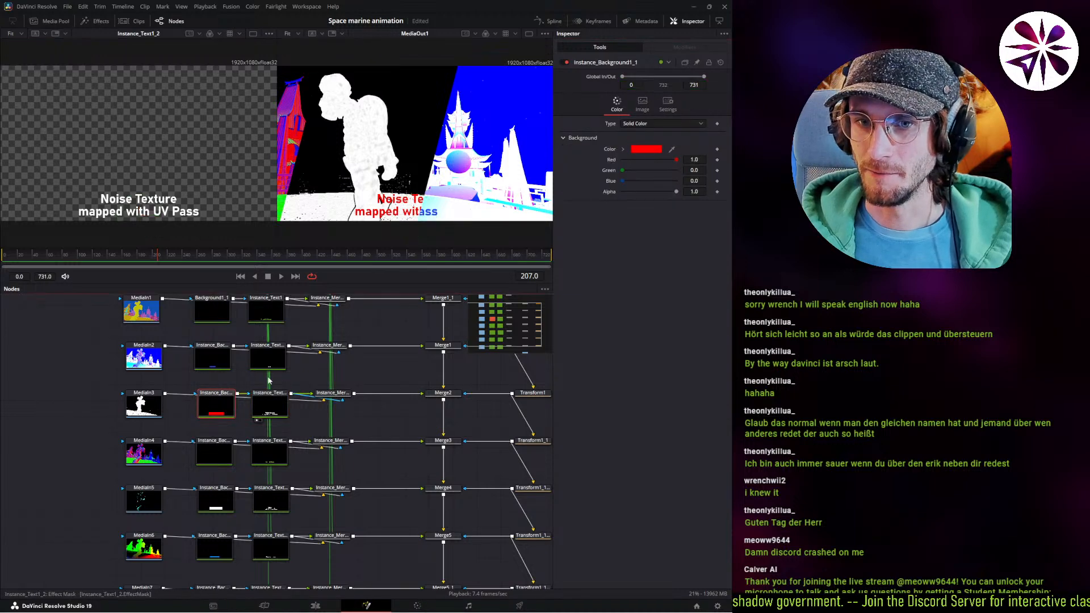
{"action": "left_click", "coordinate": [652, 150]}
{"action": "left_click_drag", "start_coordinate": [367, 218], "coordinate": [363, 286]}
{"action": "left_click_drag", "start_coordinate": [421, 332], "coordinate": [370, 309]}
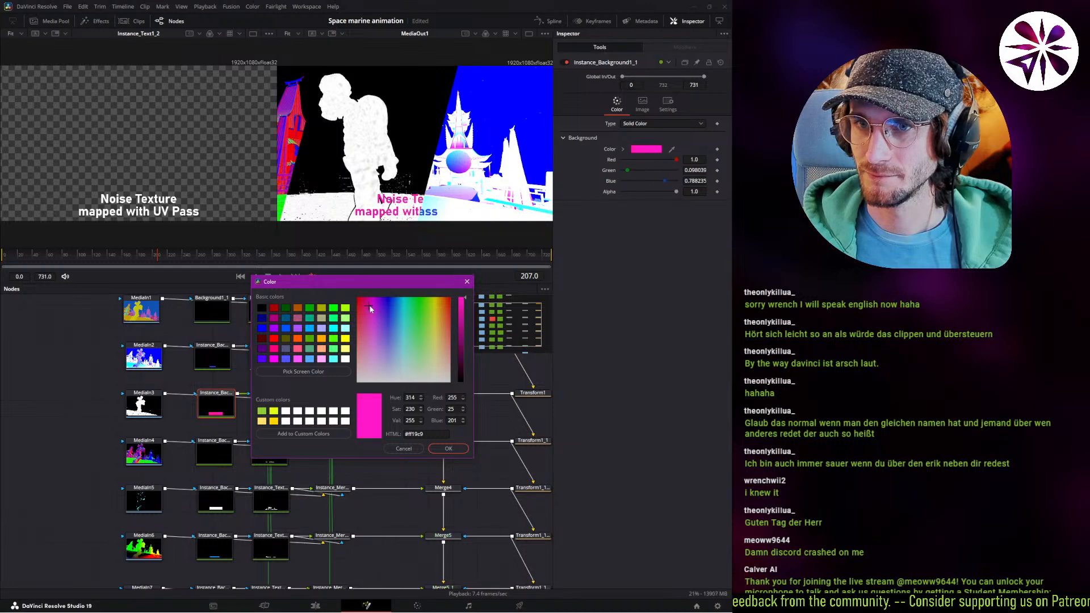
{"action": "left_click", "coordinate": [448, 449]}
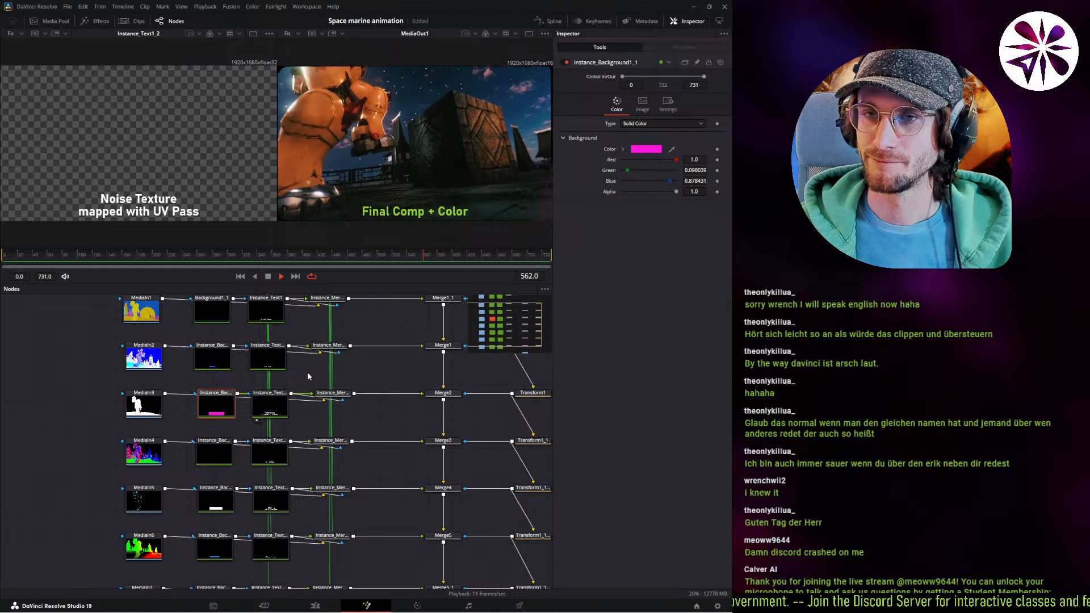
Scrub back to the Noise Texture pass and play it to check how the magenta label reads.
{"action": "key", "text": "space"}
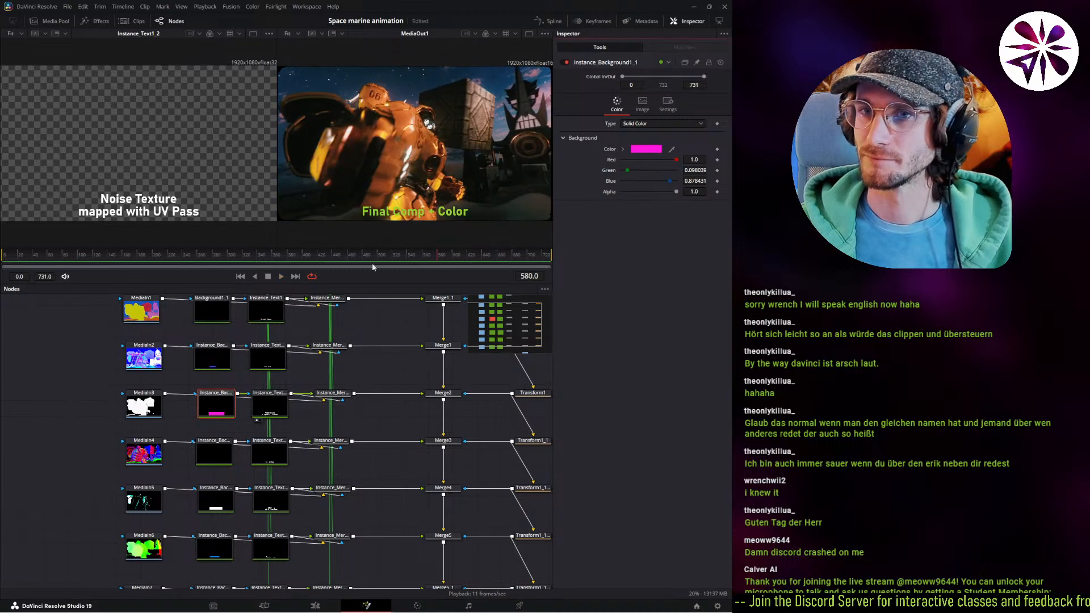
{"action": "left_click_drag", "start_coordinate": [415, 253], "coordinate": [170, 260]}
{"action": "key", "text": "space"}
{"action": "key", "text": "space"}
Try a Soft Edge of 0.0551 on the Rectangle1 mask in playback, and settle on a Soft Edge of 0.0062.
{"action": "middle_click_drag", "start_coordinate": [366, 333], "coordinate": [312, 356]}
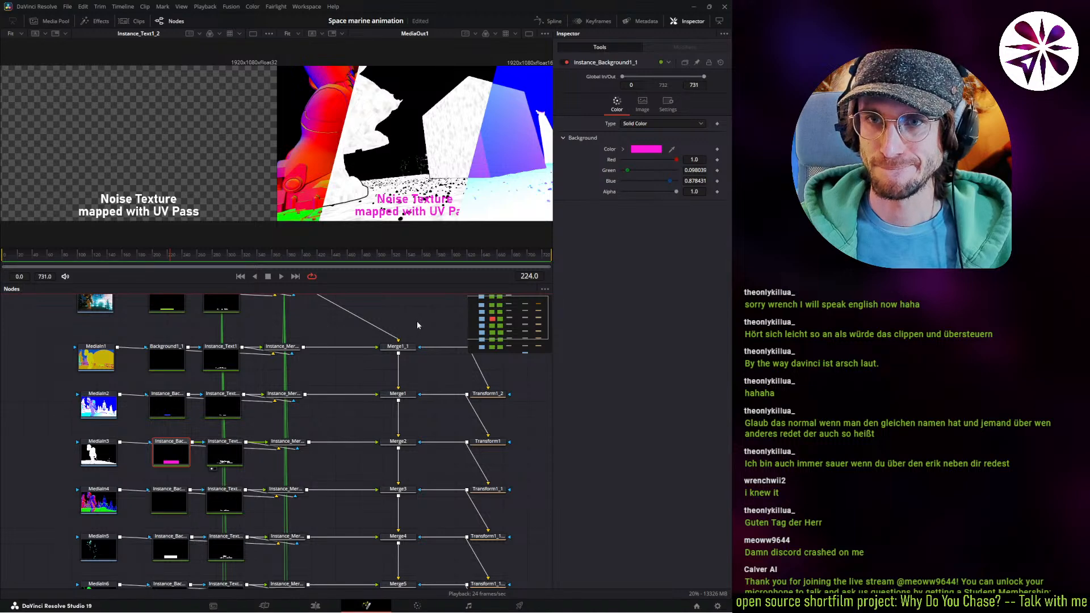
{"action": "middle_click_drag", "start_coordinate": [417, 321], "coordinate": [373, 439]}
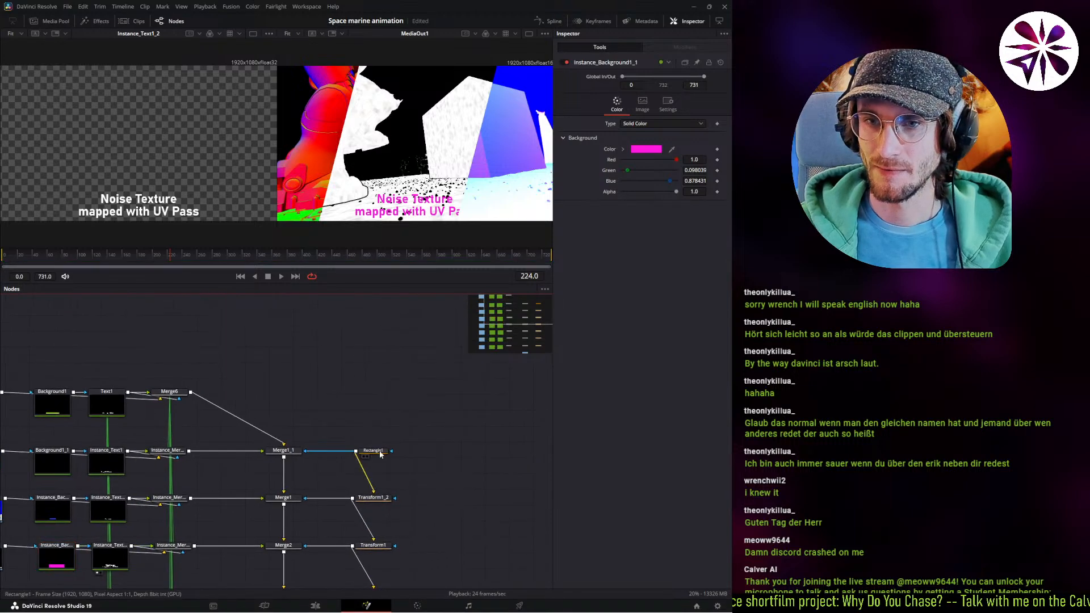
{"action": "left_click", "coordinate": [374, 451]}
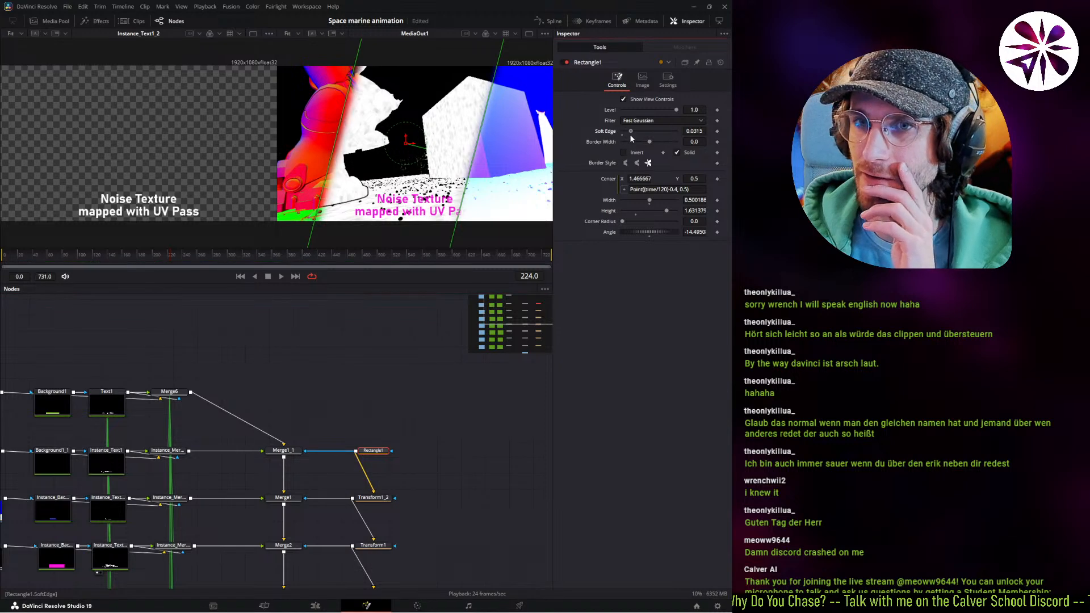
{"action": "mouse_move", "coordinate": [630, 136]}
{"action": "left_mouse_down"}
{"action": "mouse_move", "coordinate": [633, 150]}
{"action": "mouse_move", "coordinate": [661, 145]}
{"action": "mouse_move", "coordinate": [637, 149]}
{"action": "left_mouse_up"}
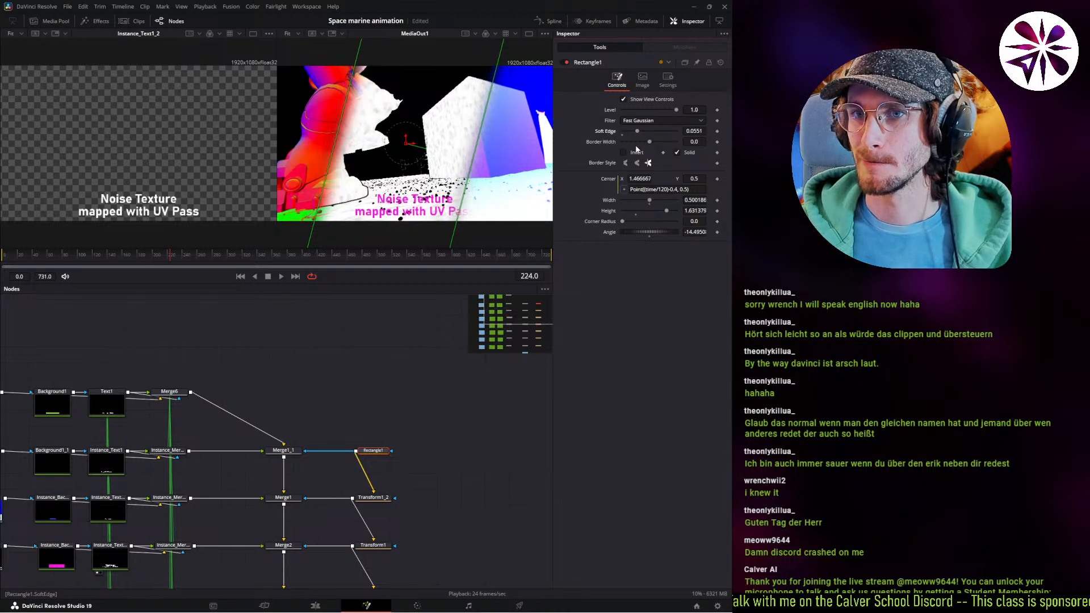
{"action": "key", "text": "space"}
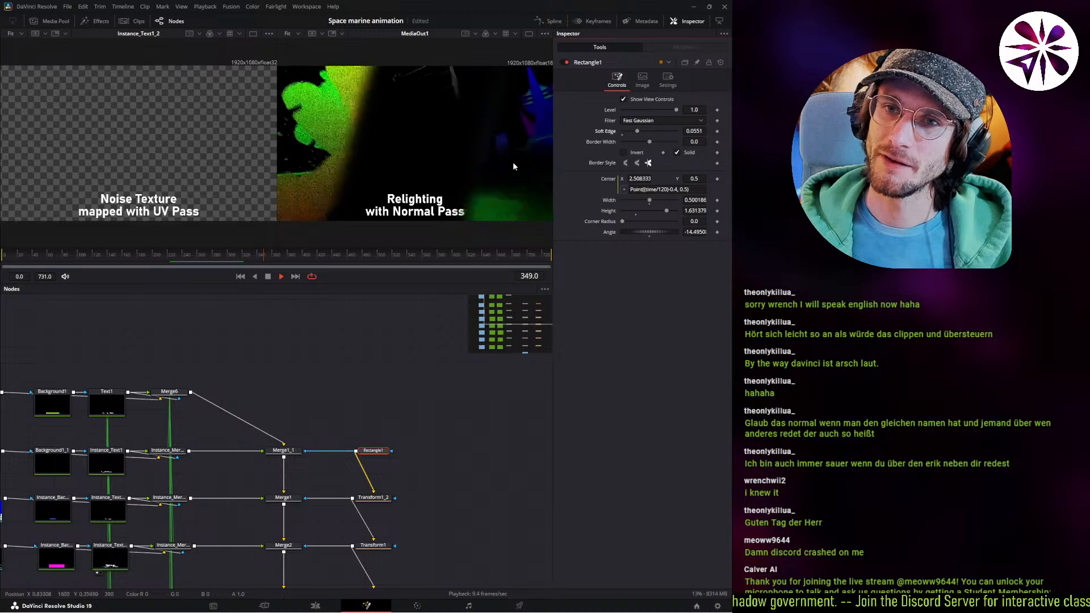
{"action": "key", "text": "space"}
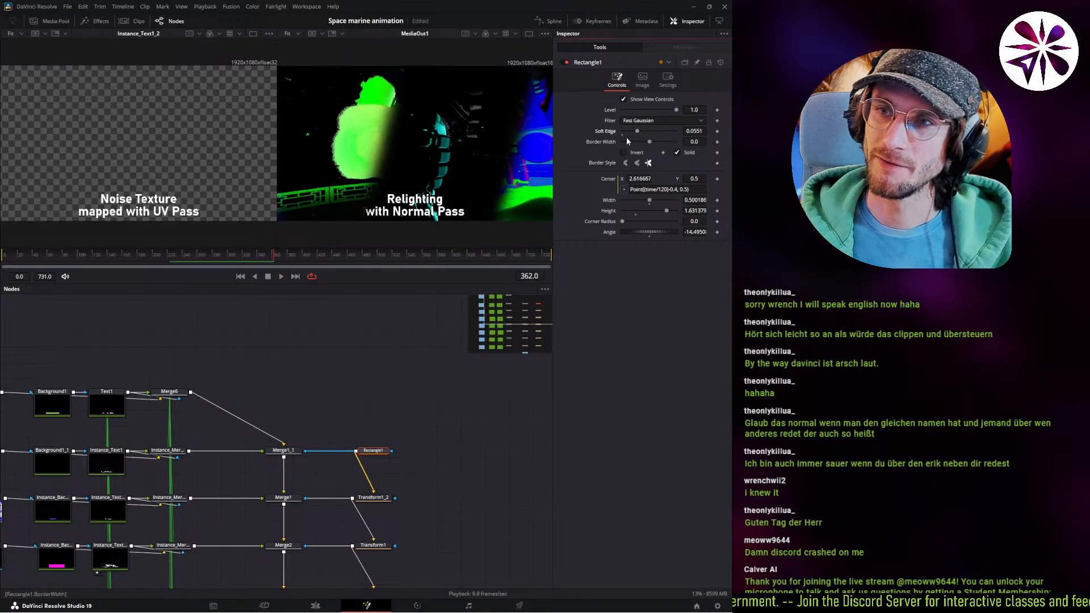
{"action": "double_click", "coordinate": [637, 131]}
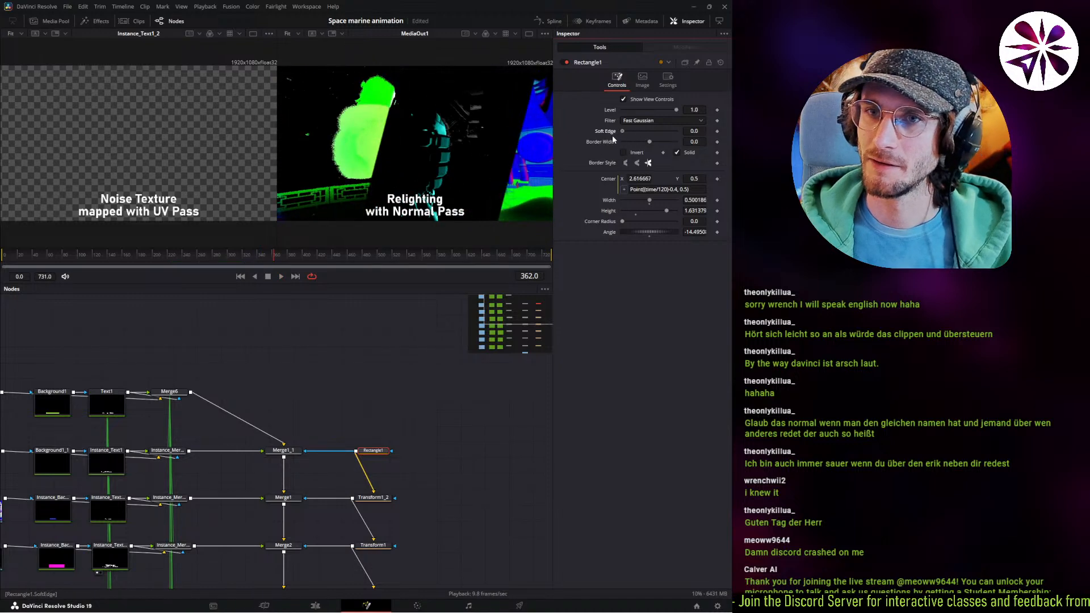
{"action": "left_click_drag", "start_coordinate": [620, 135], "coordinate": [623, 135]}
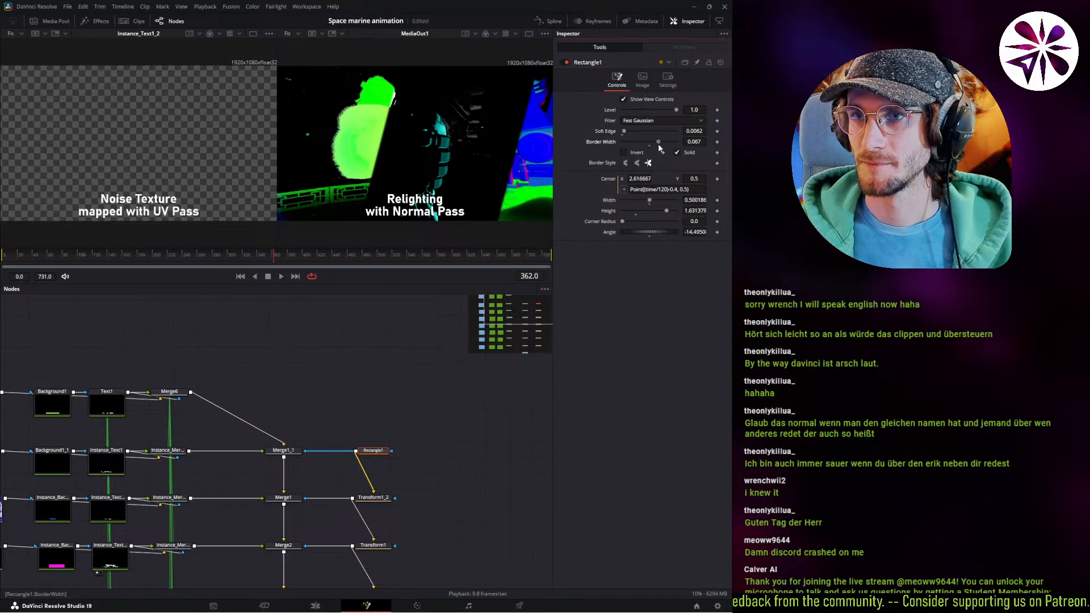
Try a Border Width of -0.2 on Rectangle1, reset it to 0.0 and scrub through the wipes.
{"action": "left_click_drag", "start_coordinate": [657, 143], "coordinate": [608, 144]}
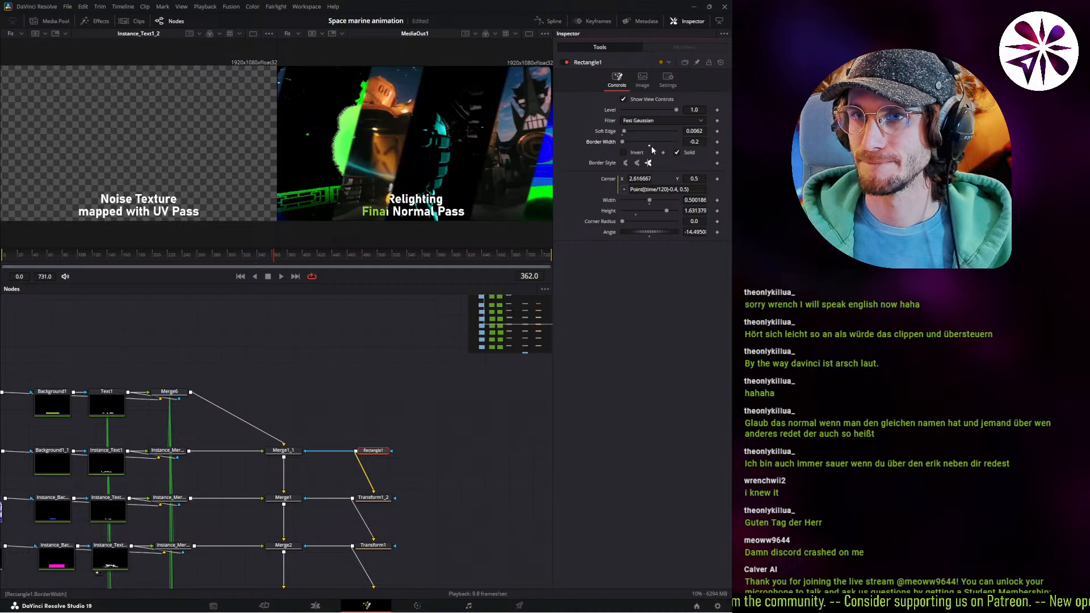
{"action": "key", "text": "space"}
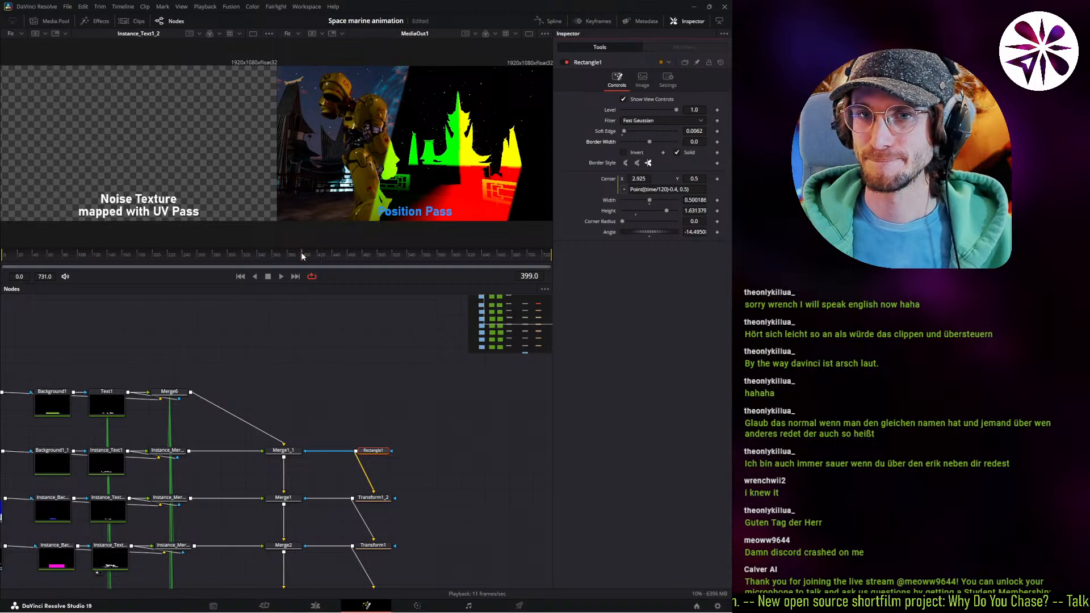
{"action": "left_click_drag", "start_coordinate": [303, 257], "coordinate": [343, 256]}
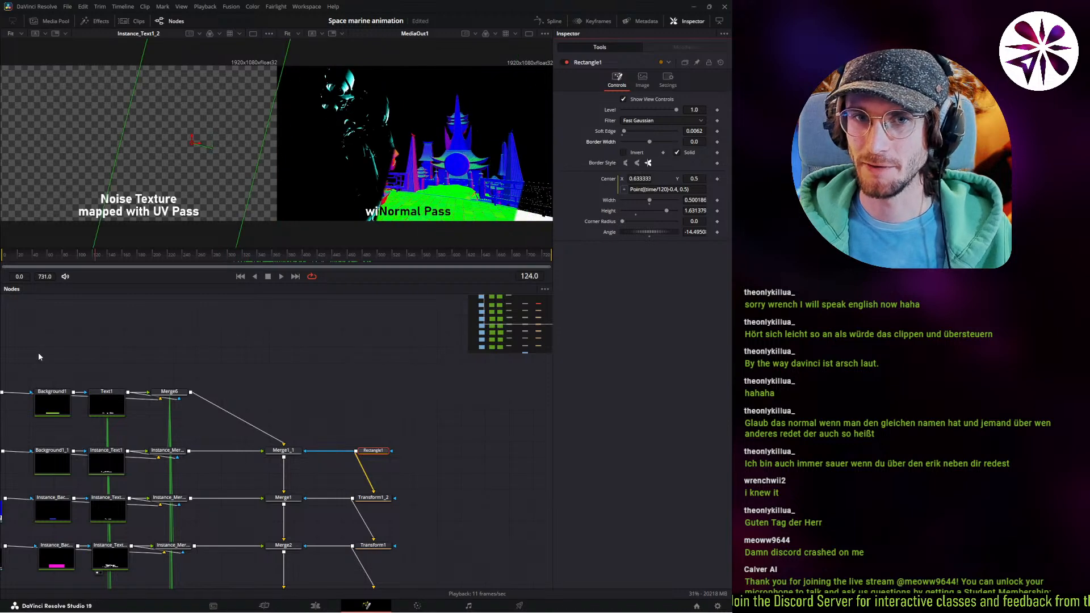
Keyframe the Width of Rectangle1 at frame 0 and set it to 0.052186 at frame 489.
{"action": "left_click_drag", "start_coordinate": [39, 354], "coordinate": [2, 318]}
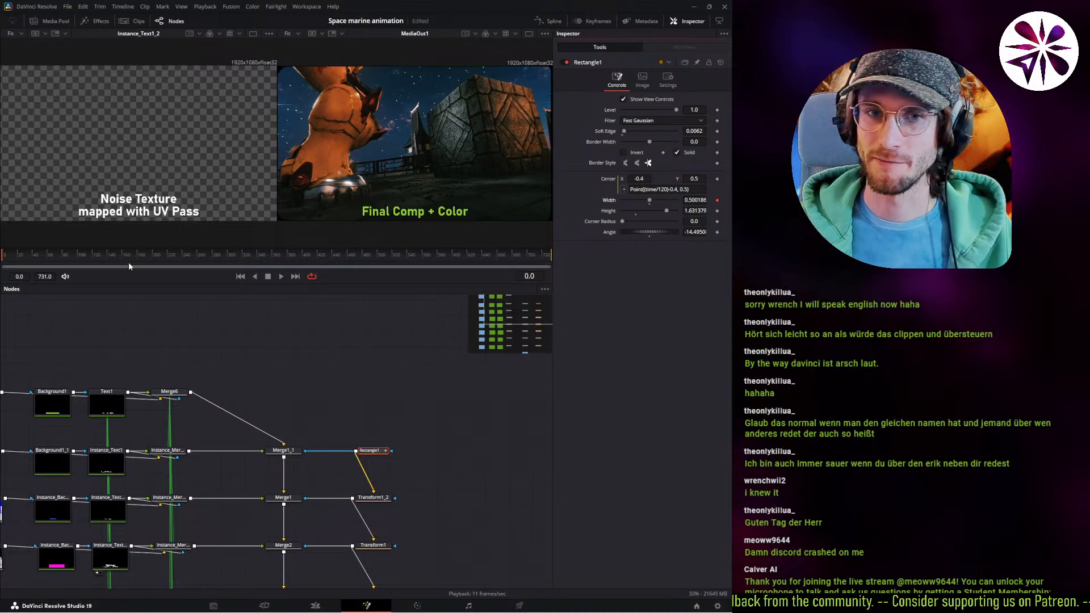
{"action": "left_click_drag", "start_coordinate": [55, 258], "coordinate": [369, 293]}
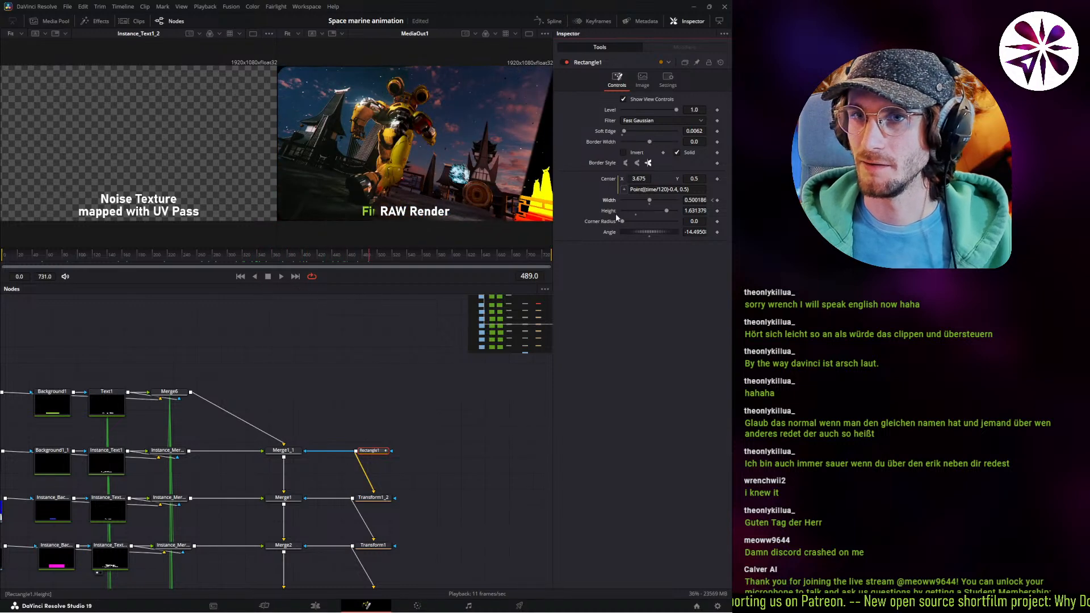
{"action": "left_click_drag", "start_coordinate": [703, 202], "coordinate": [646, 202]}
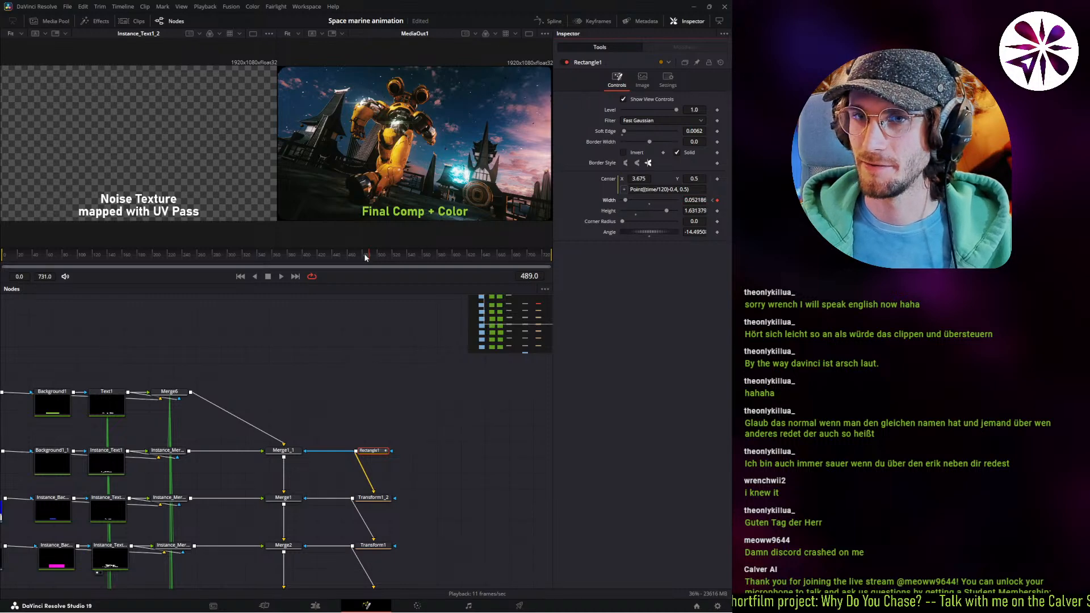
{"action": "left_click_drag", "start_coordinate": [365, 257], "coordinate": [6, 290]}
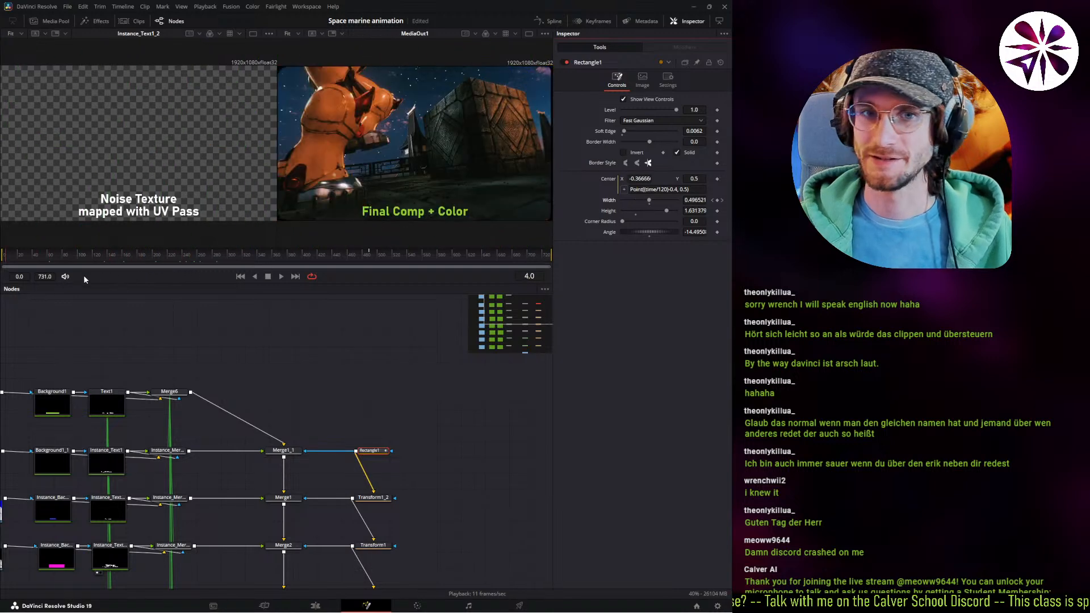
Show the Width curve of Rectangle1 in the Spline editor, fit it in view and smooth its keyframes.
{"action": "left_click", "coordinate": [551, 22]}
{"action": "left_click", "coordinate": [297, 322]}
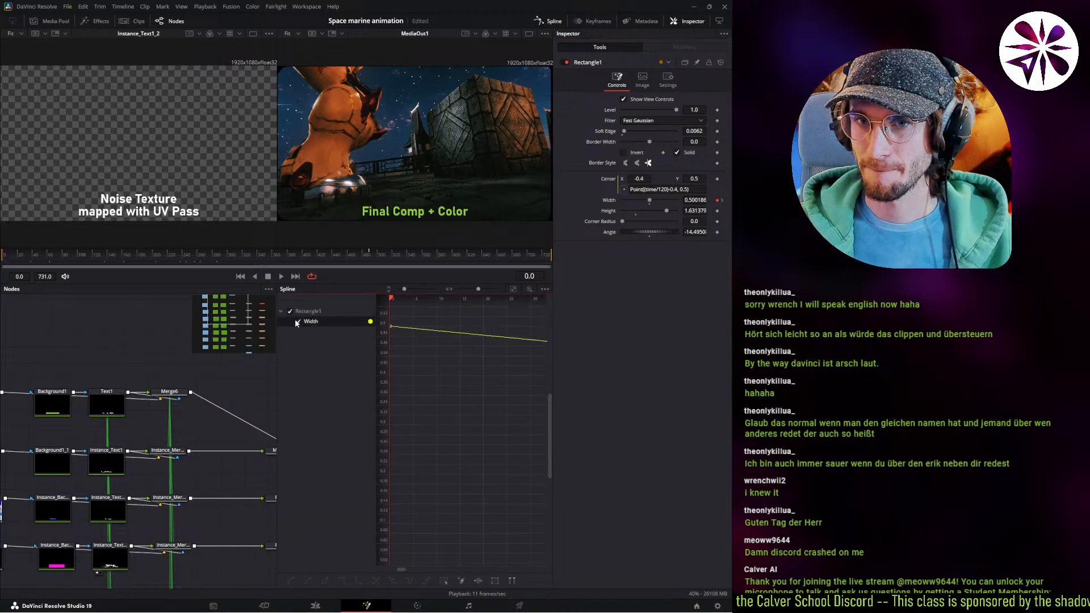
{"action": "left_click", "coordinate": [513, 291]}
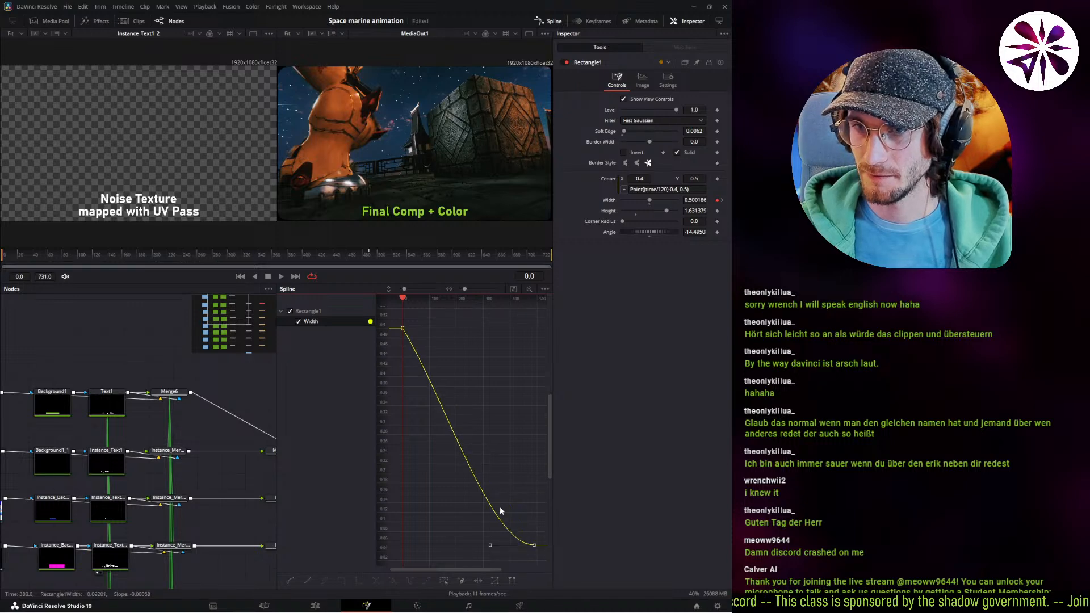
{"action": "left_click_drag", "start_coordinate": [376, 342], "coordinate": [374, 344]}
{"action": "key", "text": "shift+s"}
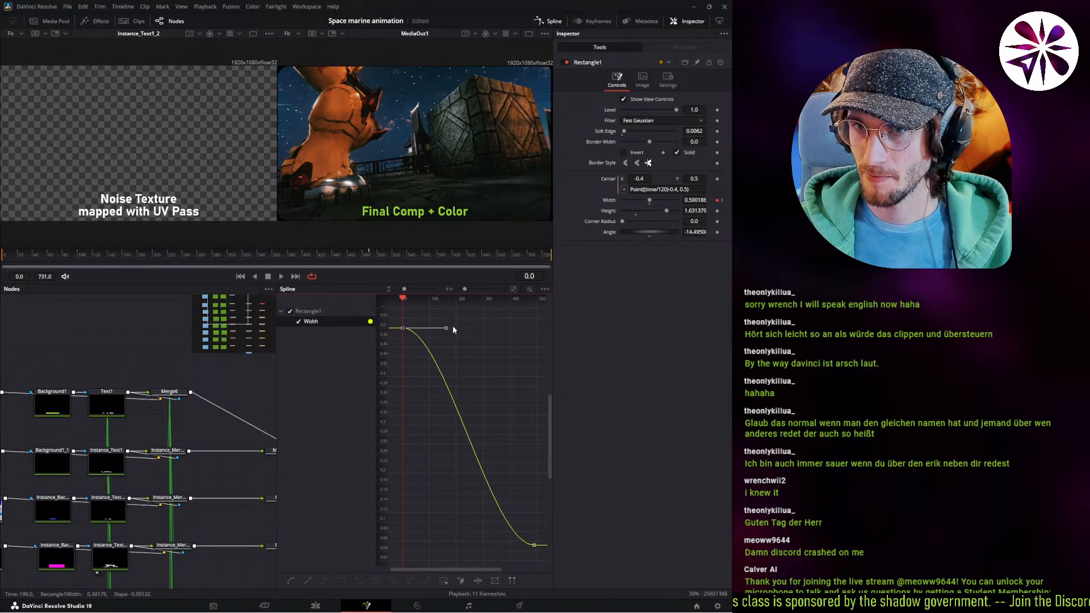
Reshape the Width curve so it leaves the first keyframe flat and falls steeply into the last, and play the result.
{"action": "left_click_drag", "start_coordinate": [447, 328], "coordinate": [455, 402]}
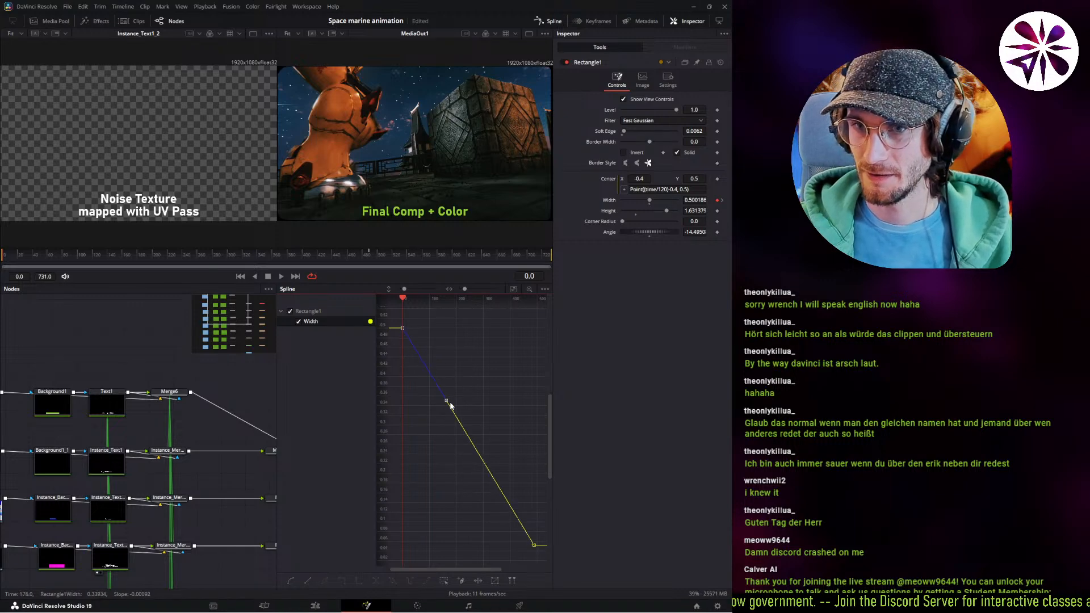
{"action": "key", "text": "s"}
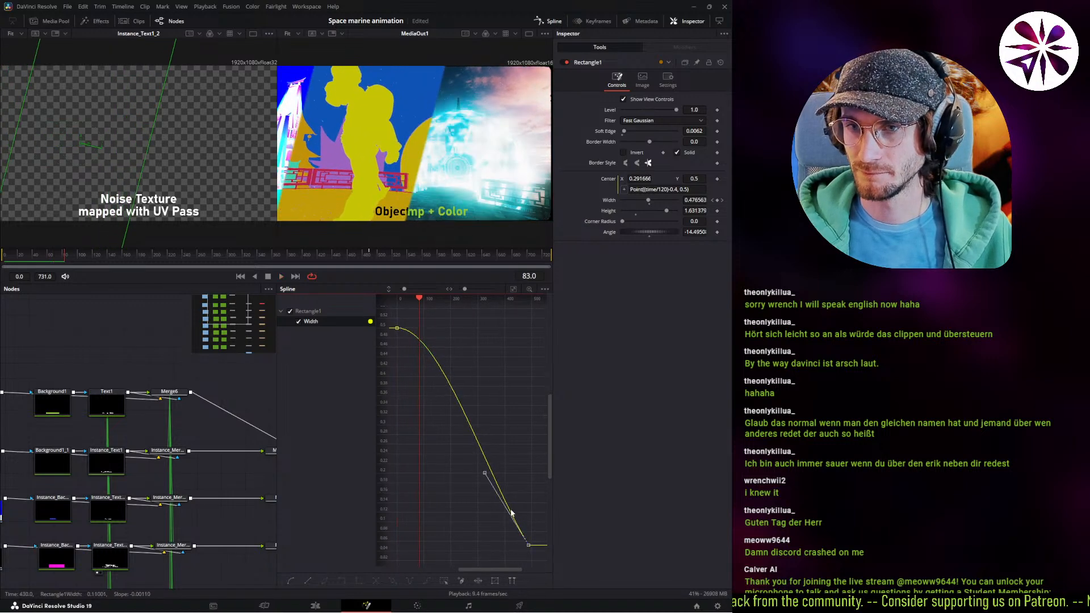
{"action": "left_click_drag", "start_coordinate": [482, 476], "coordinate": [501, 455]}
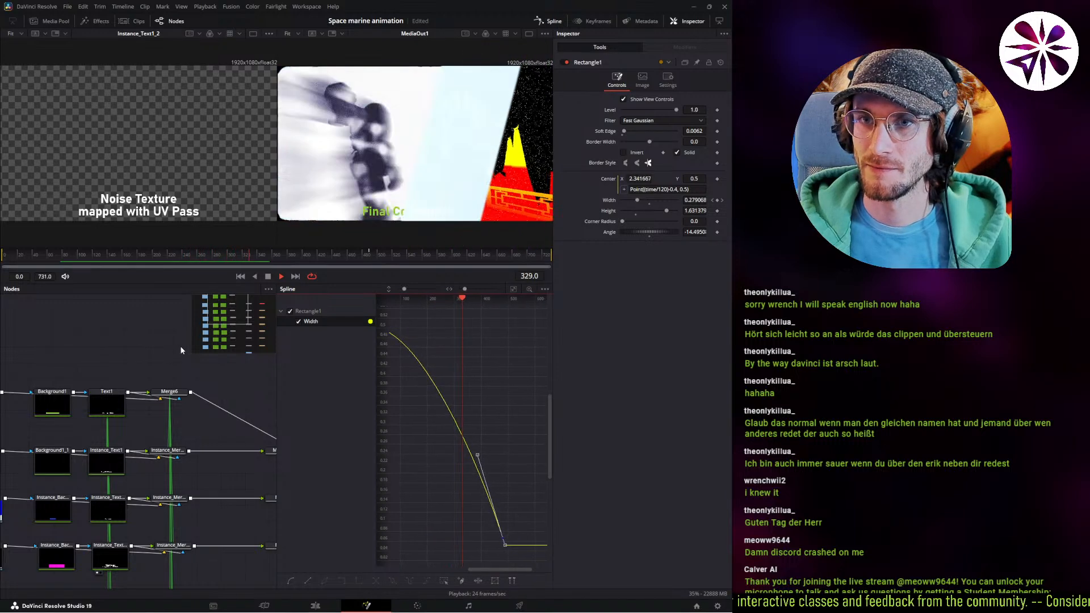
{"action": "key", "text": "space"}
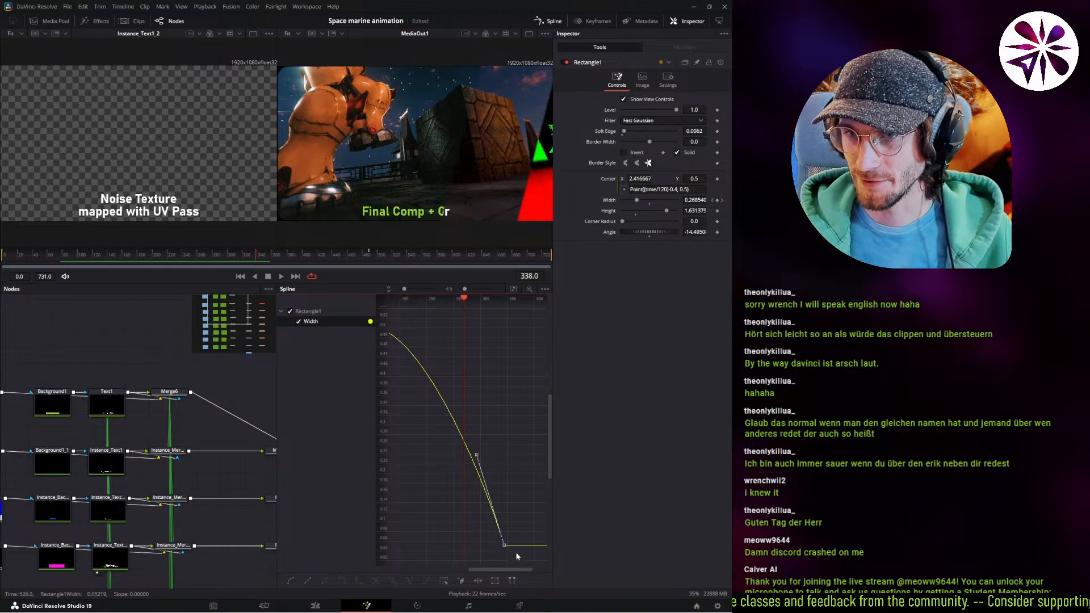
Move the last Width keyframe earlier to about frame 310 and raise its handle for a nearly vertical final drop.
{"action": "left_click_drag", "start_coordinate": [502, 549], "coordinate": [456, 546]}
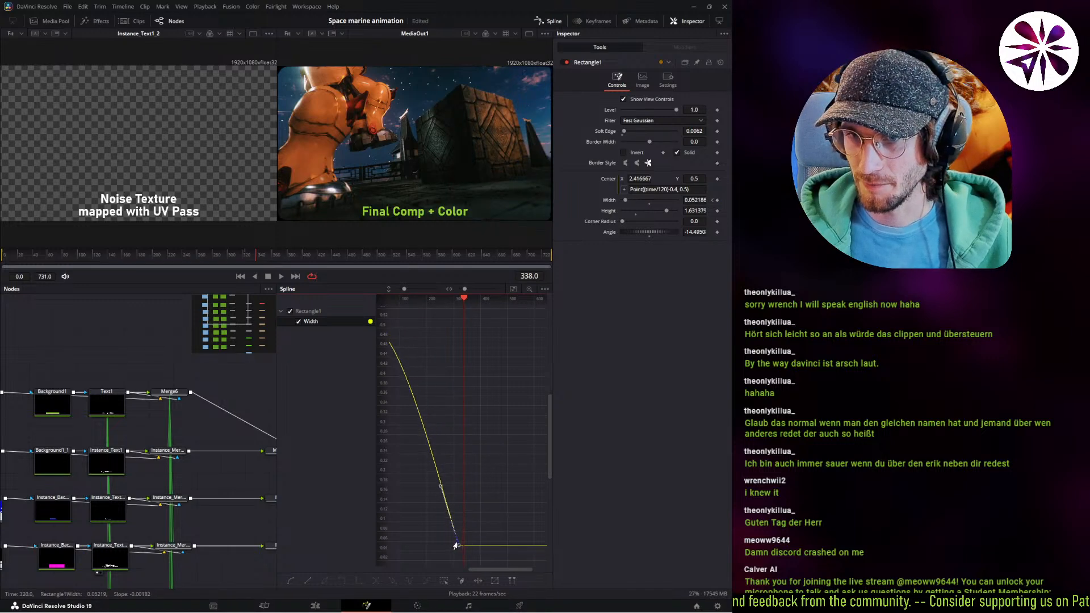
{"action": "middle_click_drag", "start_coordinate": [465, 438], "coordinate": [495, 447]}
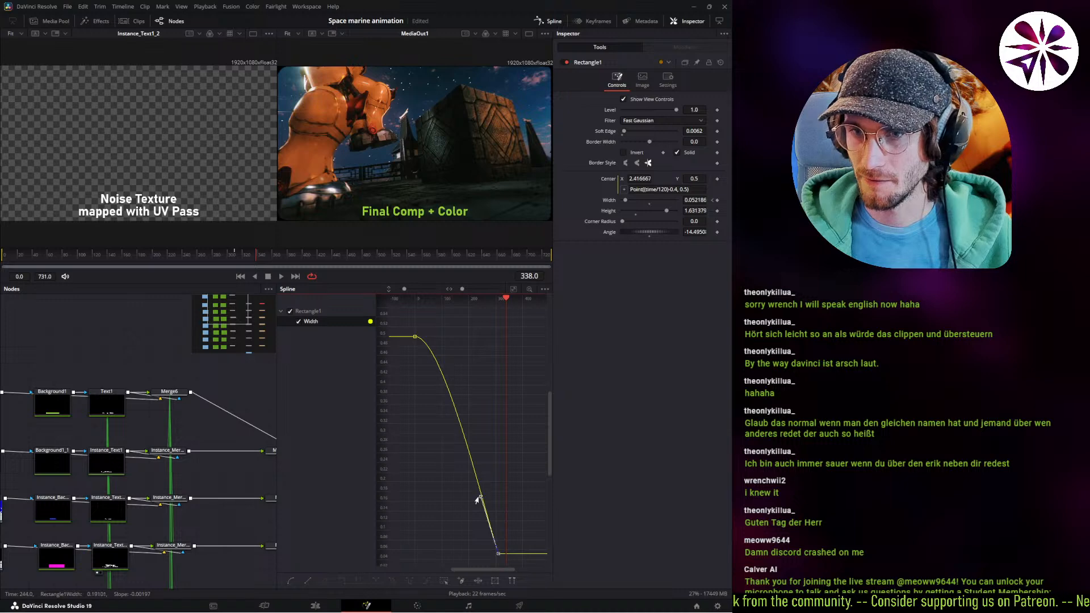
{"action": "left_click_drag", "start_coordinate": [485, 494], "coordinate": [494, 435]}
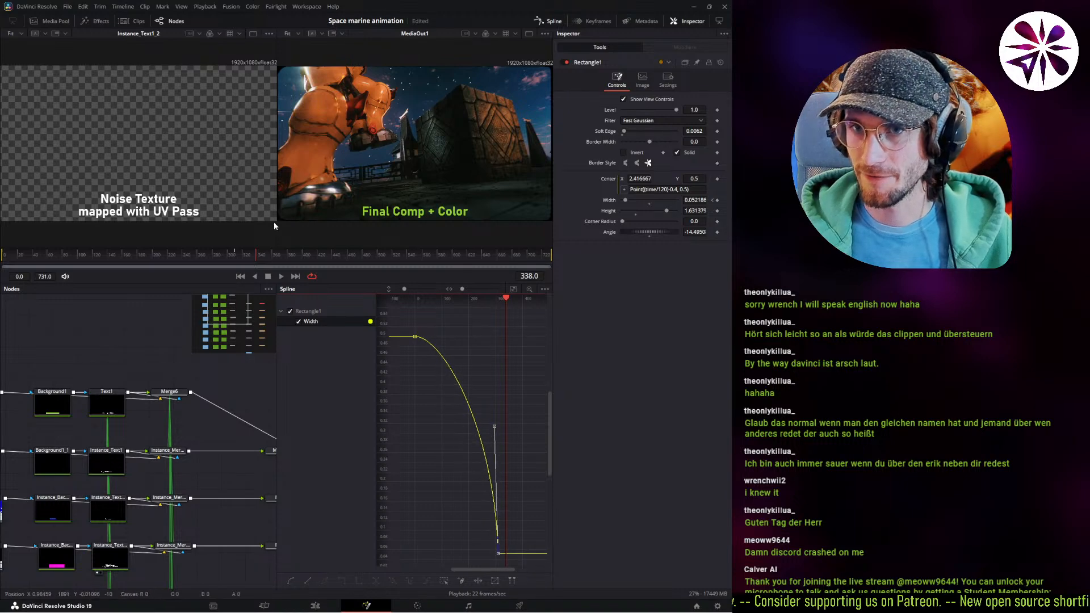
Scrub and play through the accelerating wipes to check the timing of the new Width animation.
{"action": "mouse_move", "coordinate": [214, 259]}
{"action": "left_mouse_down"}
{"action": "mouse_move", "coordinate": [124, 266]}
{"action": "mouse_move", "coordinate": [199, 265]}
{"action": "left_mouse_up"}
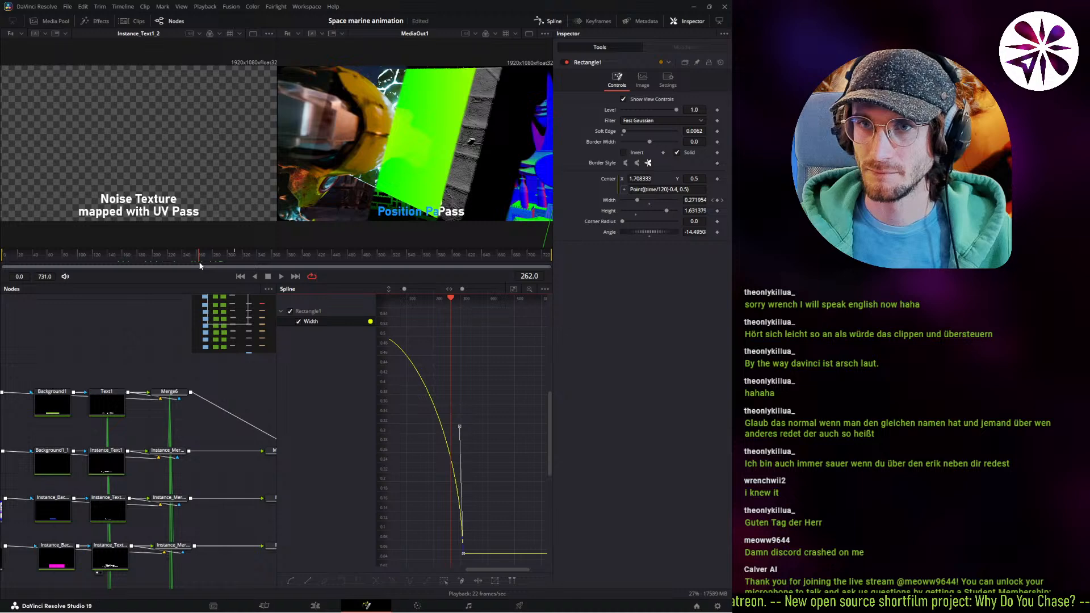
{"action": "key", "text": "space"}
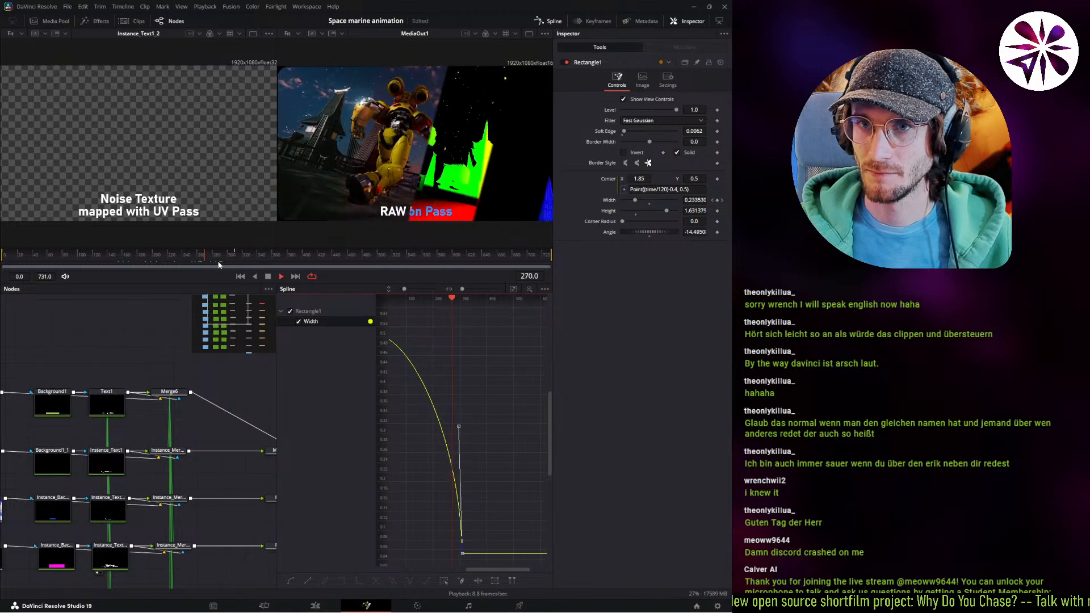
{"action": "left_click_drag", "start_coordinate": [233, 264], "coordinate": [89, 265]}
{"action": "key", "text": "space"}
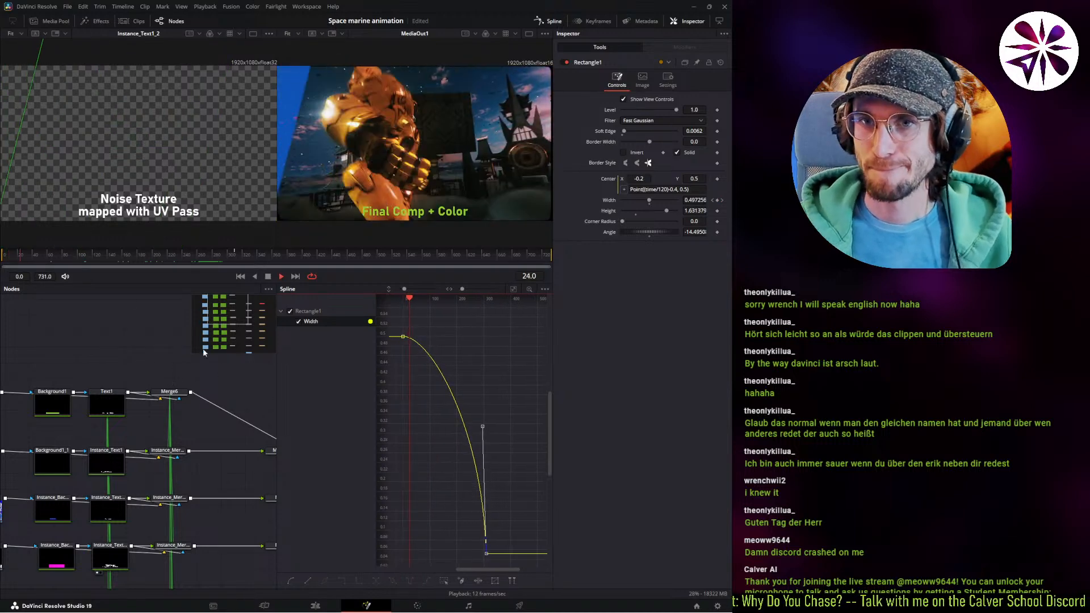
Switch to a single enlarged MediaOut1 viewer and replay the pass breakdown from about frame 123.
{"action": "left_click", "coordinate": [527, 34]}
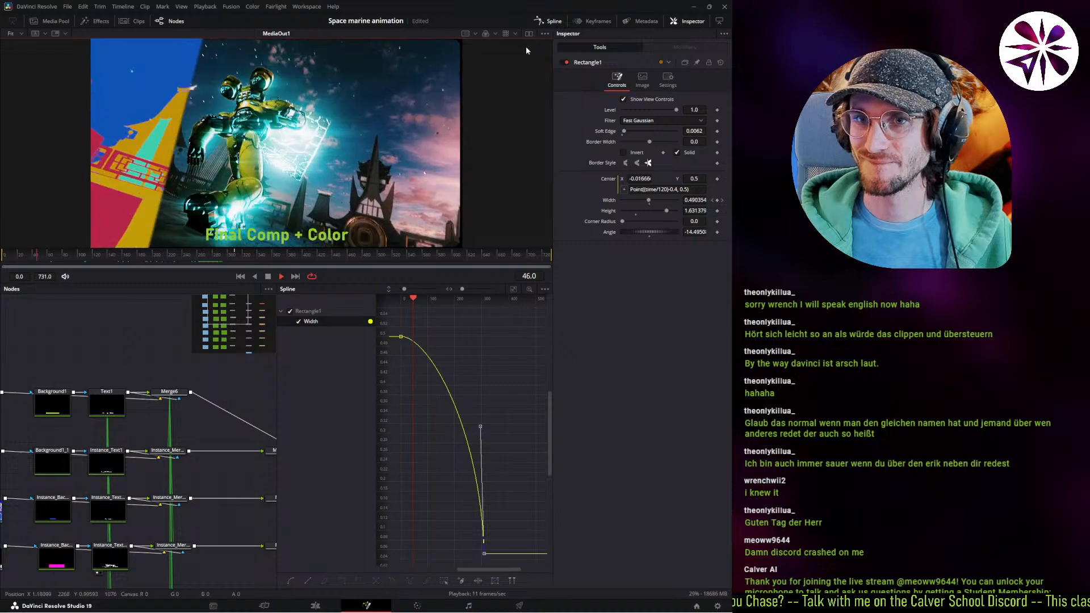
{"action": "left_click_drag", "start_coordinate": [380, 283], "coordinate": [380, 332]}
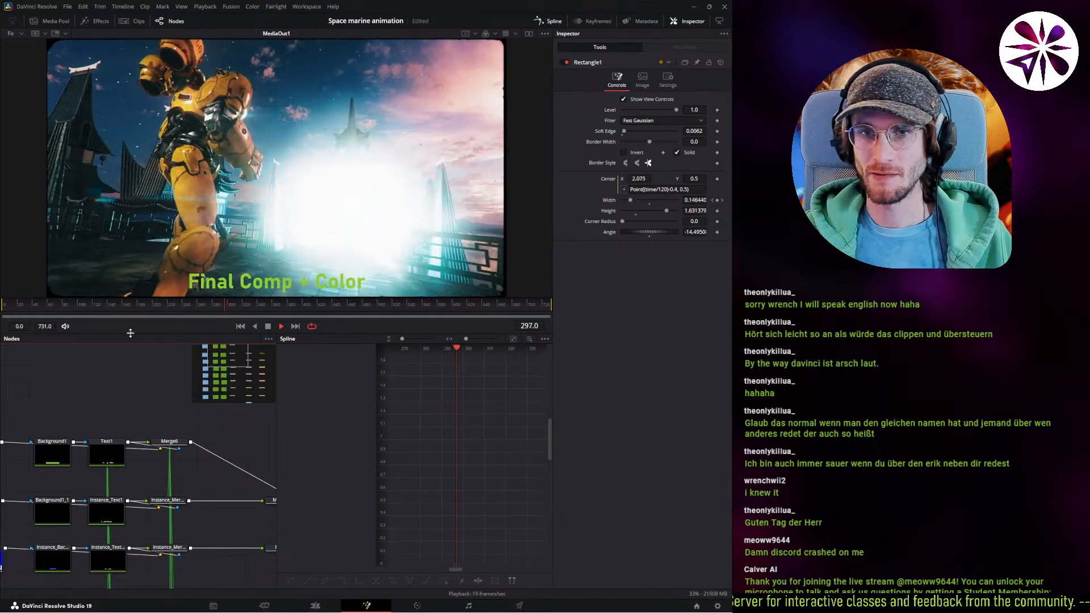
{"action": "left_click", "coordinate": [95, 304]}
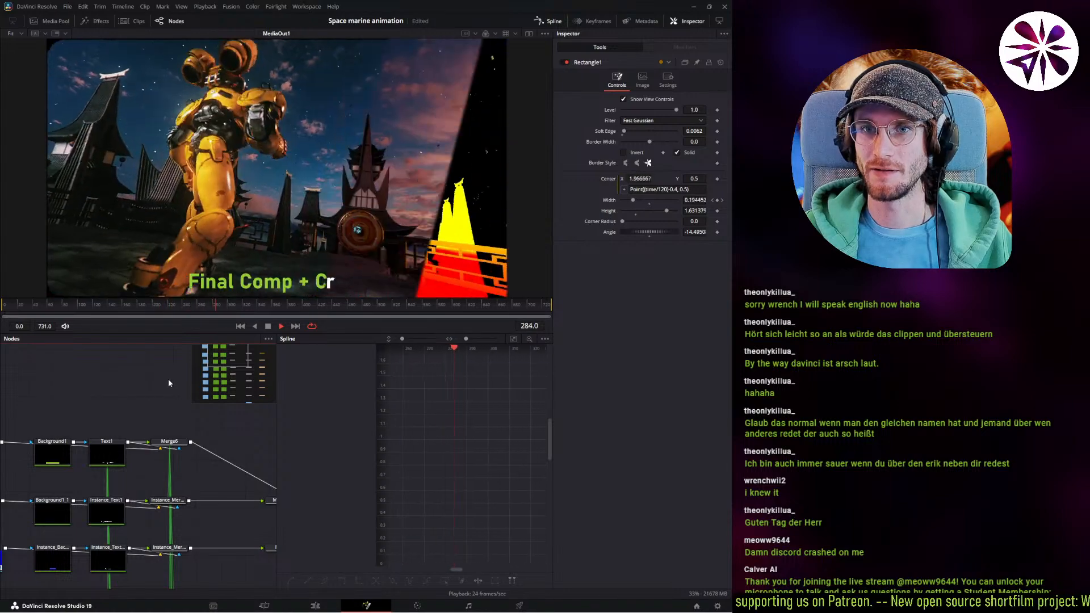
Stop playback, go to about frame 195 and show Rectangle1's Width curve fitted to the spline view.
{"action": "key", "text": "space"}
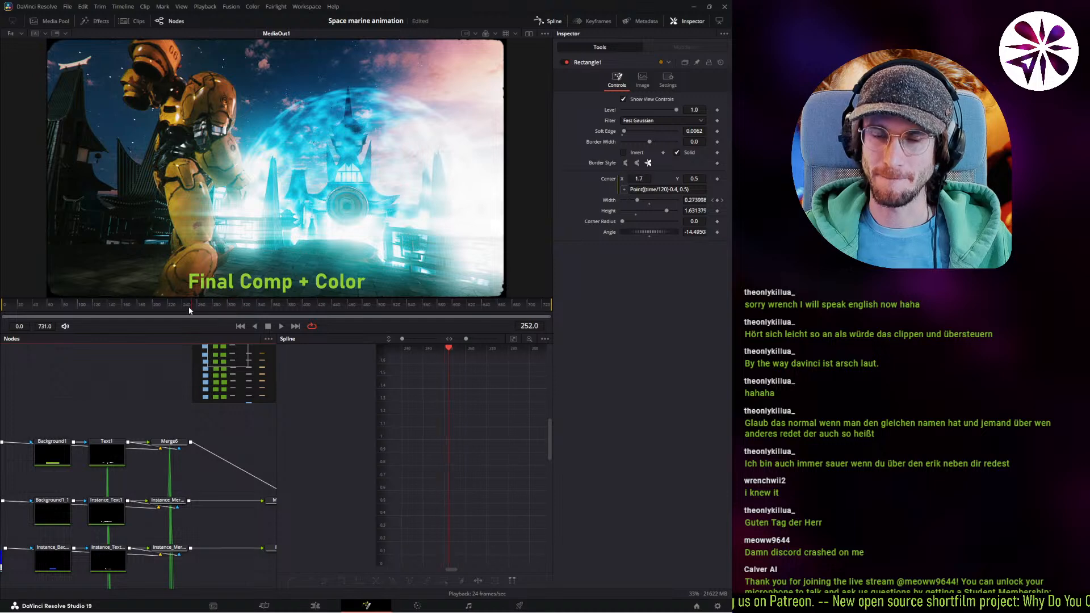
{"action": "left_click_drag", "start_coordinate": [189, 310], "coordinate": [157, 311]}
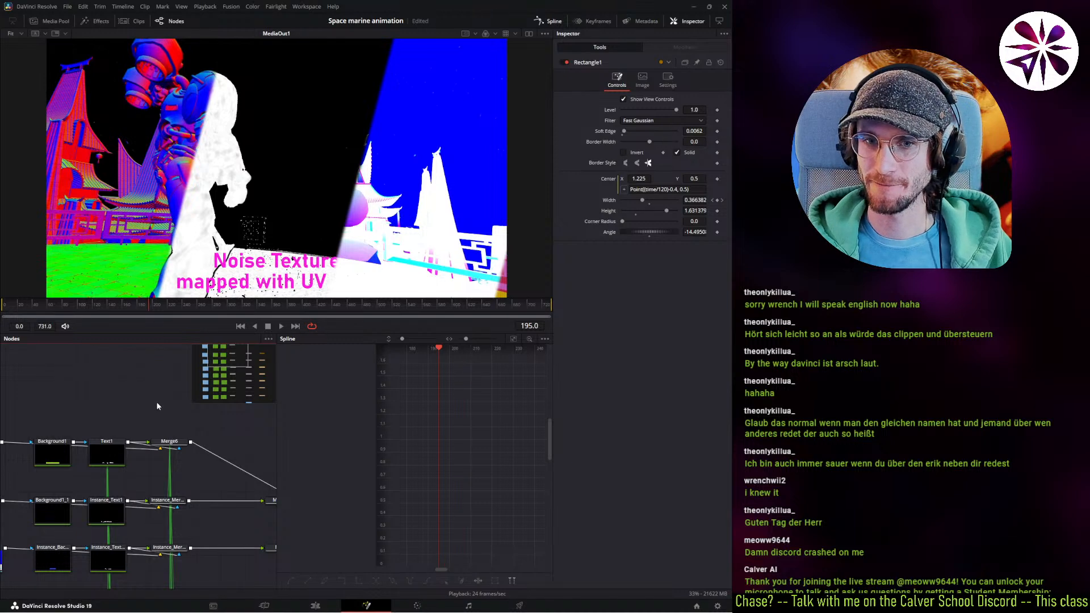
{"action": "middle_click_drag", "start_coordinate": [231, 444], "coordinate": [161, 431]}
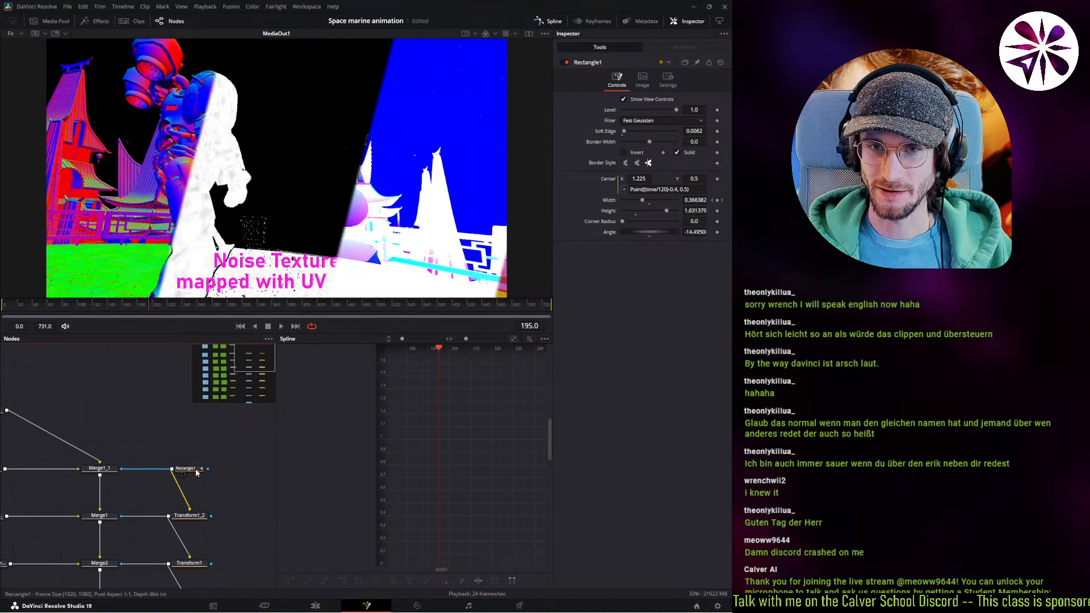
{"action": "left_click", "coordinate": [194, 469]}
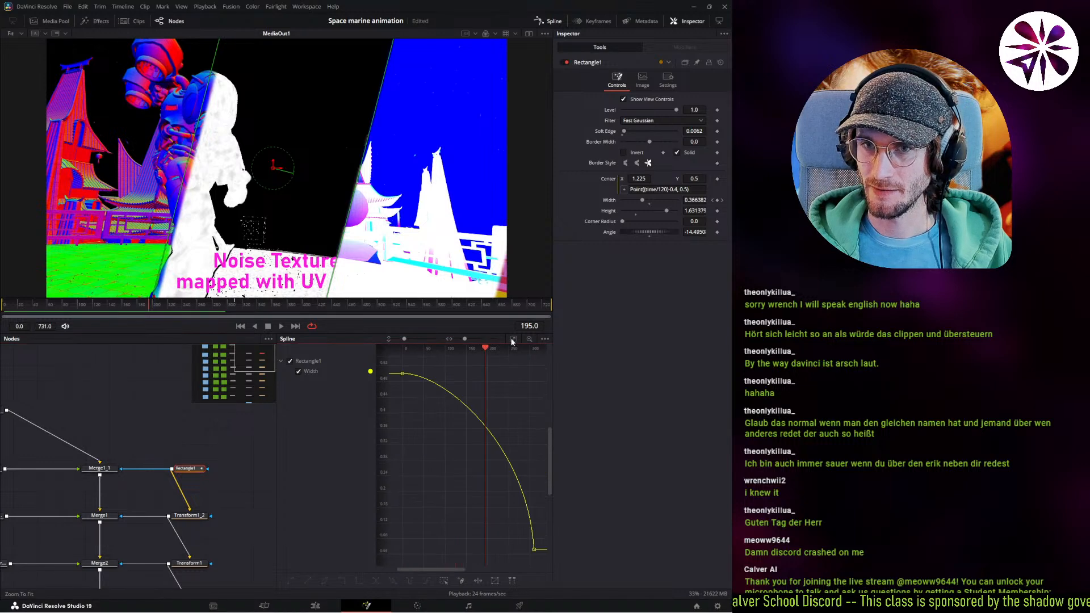
{"action": "left_click", "coordinate": [326, 373]}
{"action": "left_click", "coordinate": [517, 341]}
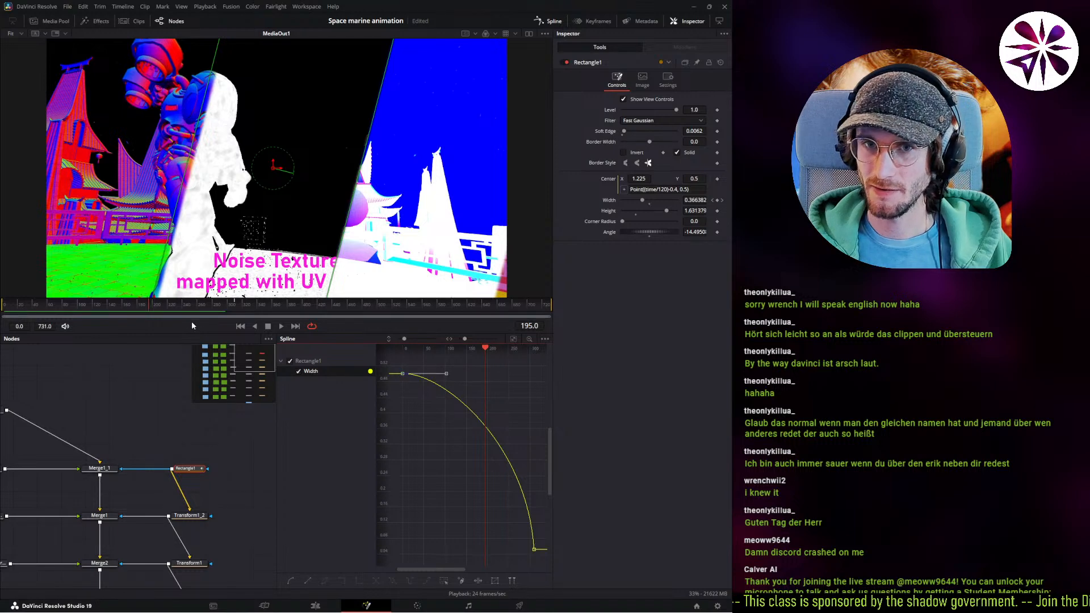
Go to frame 182 and replace the spline editor with the keyframes editor for Rectangle1.
{"action": "left_click", "coordinate": [138, 308]}
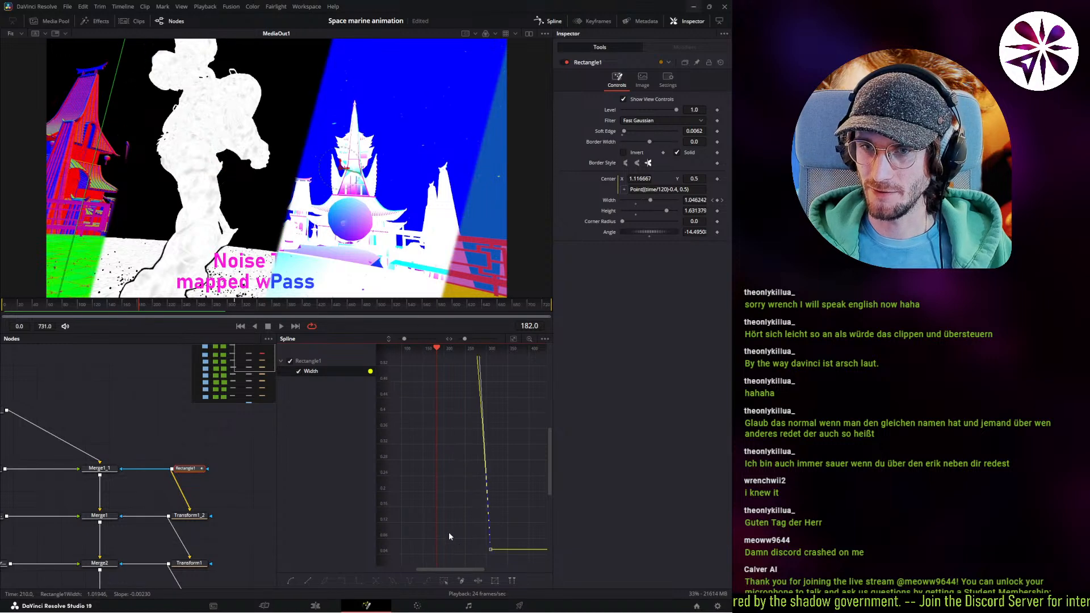
{"action": "left_click", "coordinate": [591, 25]}
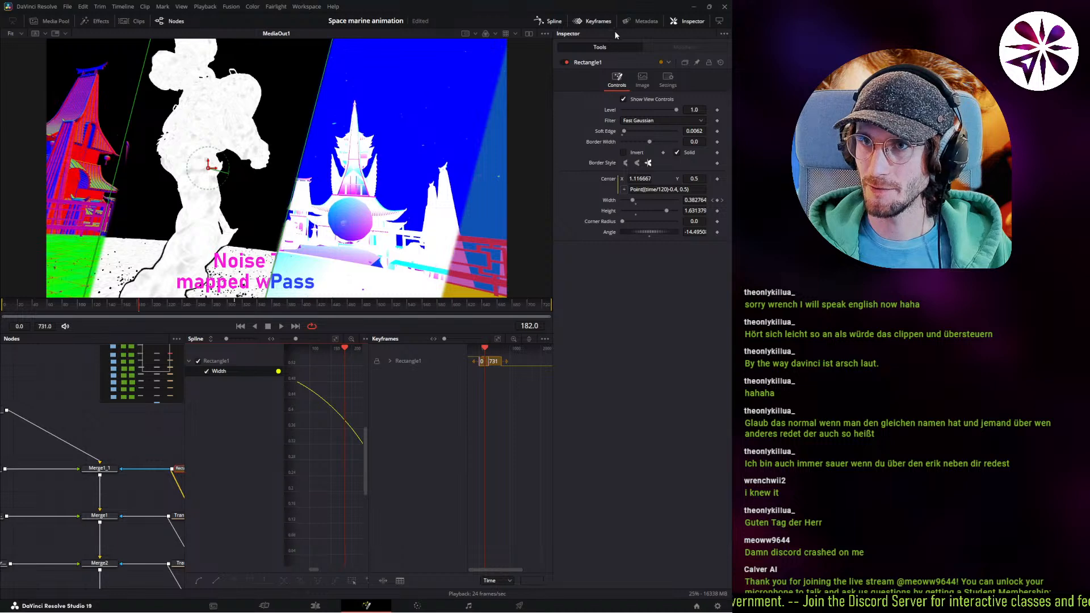
{"action": "left_click", "coordinate": [590, 24]}
{"action": "left_click", "coordinate": [557, 23]}
{"action": "left_click", "coordinate": [597, 24]}
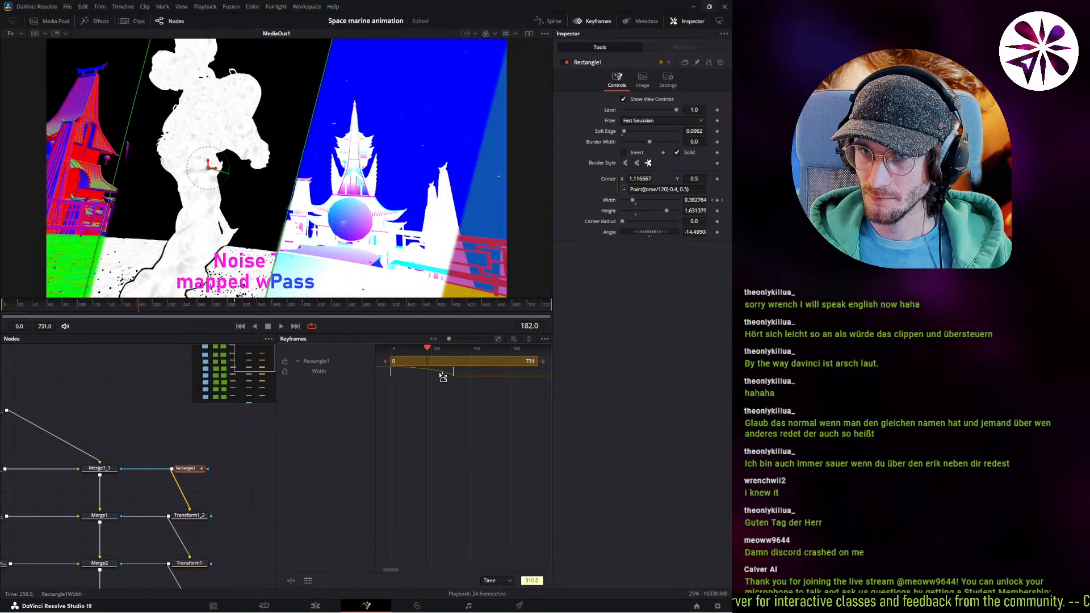
Rework Rectangle1's Width keyframes so the width narrows at a middle keyframe at frame 156 and widens again at a last keyframe.
{"action": "left_click_drag", "start_coordinate": [443, 377], "coordinate": [401, 385]}
{"action": "key", "text": "Delete"}
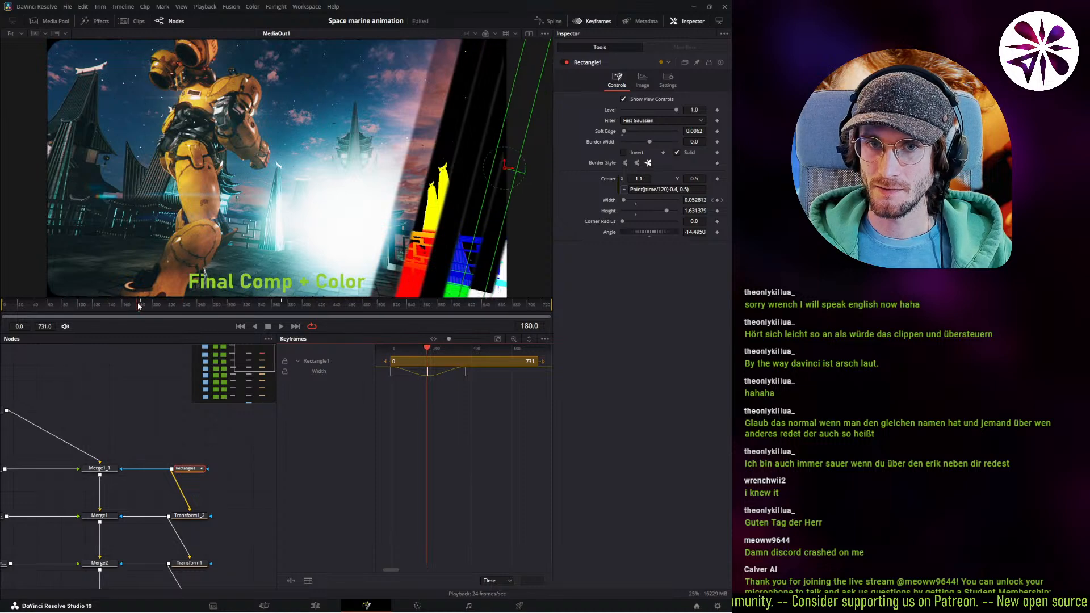
{"action": "left_click_drag", "start_coordinate": [172, 311], "coordinate": [137, 311]}
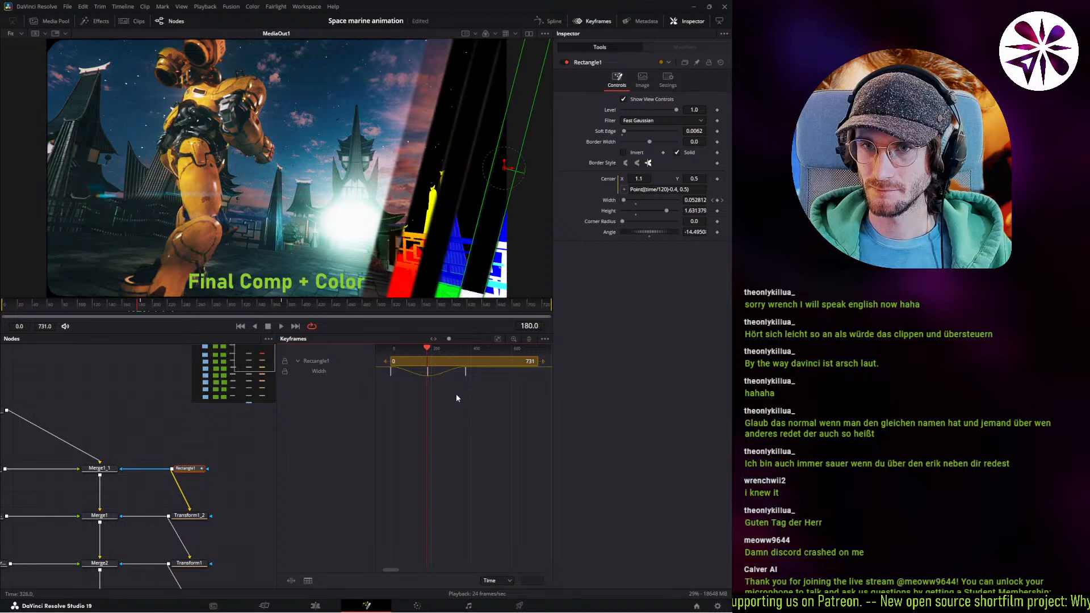
{"action": "left_click_drag", "start_coordinate": [426, 374], "coordinate": [422, 363]}
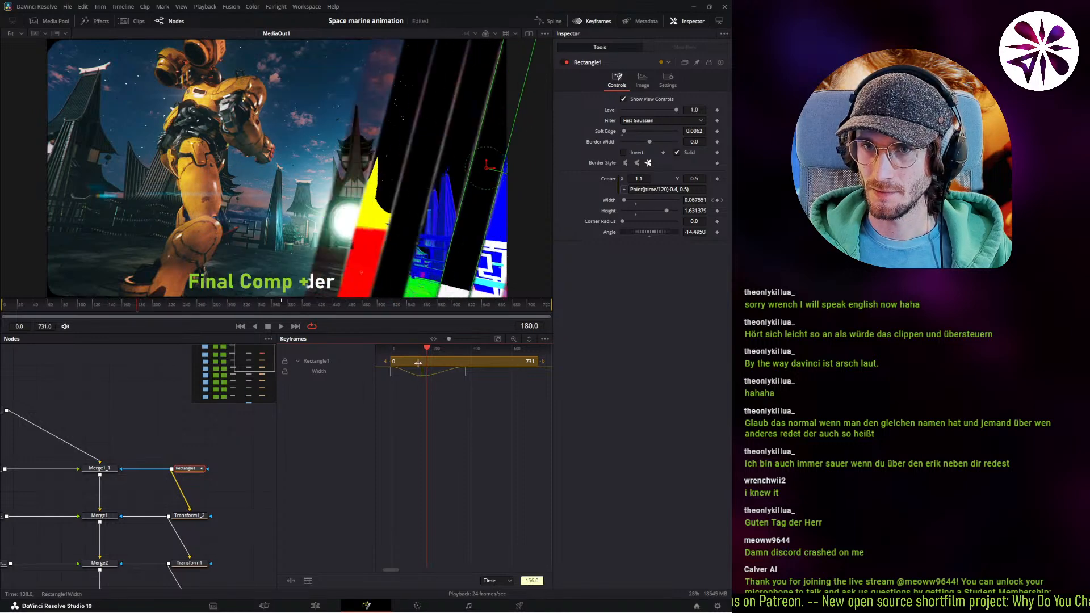
Go to the middle Width keyframe at frame 156 and raise its Width to about 0.168.
{"action": "left_click", "coordinate": [124, 306]}
{"action": "key", "text": "Left"}
{"action": "key", "text": "Left"}
{"action": "key", "text": "Left"}
{"action": "key", "text": "Left"}
{"action": "key", "text": "Left"}
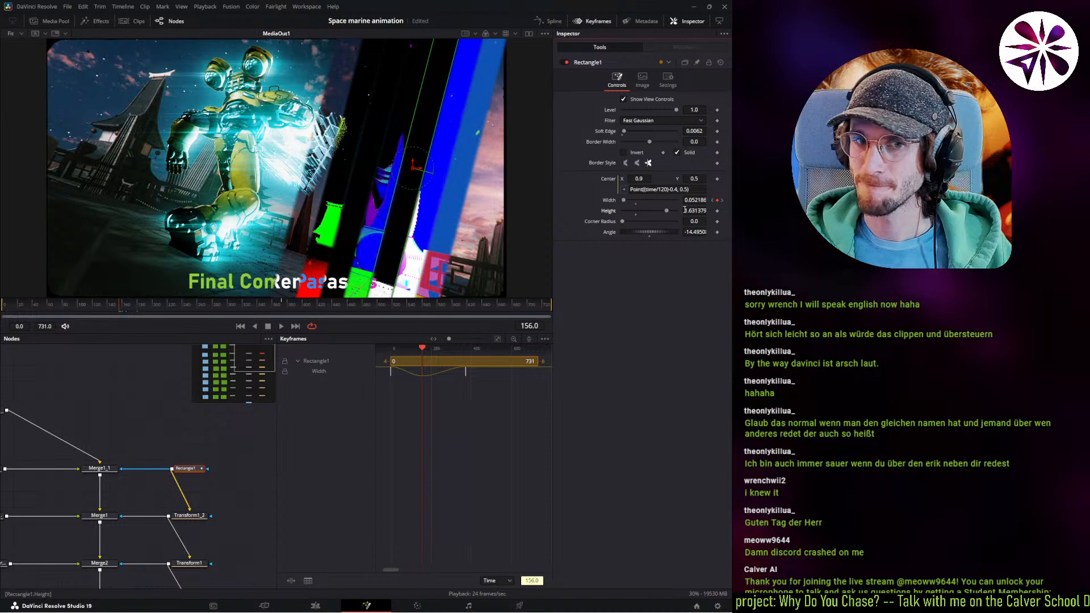
{"action": "mouse_move", "coordinate": [688, 199]}
{"action": "left_mouse_down"}
{"action": "mouse_move", "coordinate": [729, 199]}
{"action": "mouse_move", "coordinate": [701, 203]}
{"action": "left_mouse_up"}
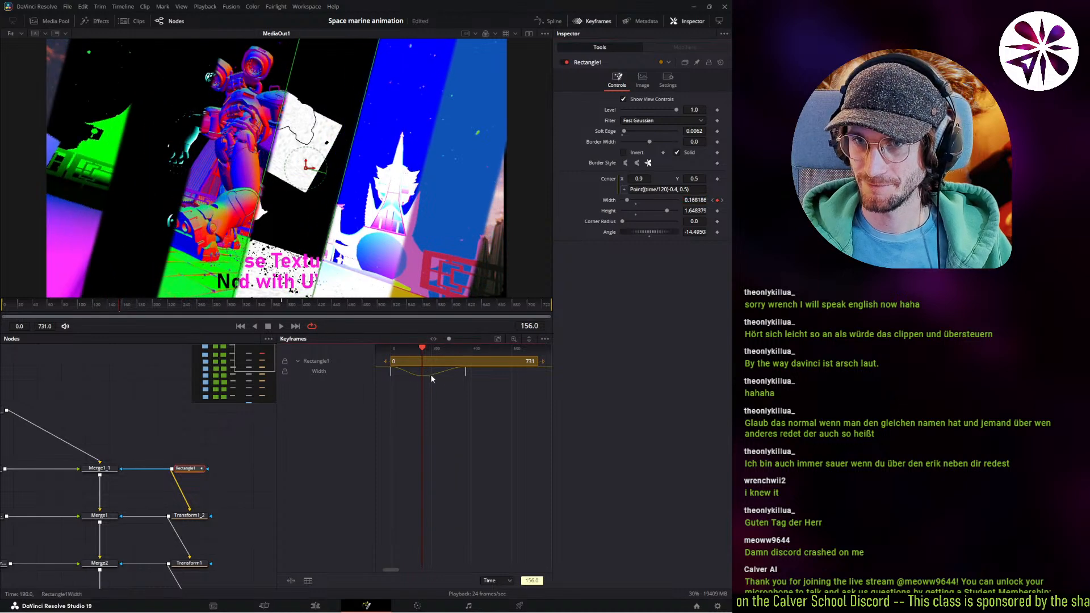
Play the wipes to judge their spacing and move the last Width keyframe to frame 360.
{"action": "key", "text": "space"}
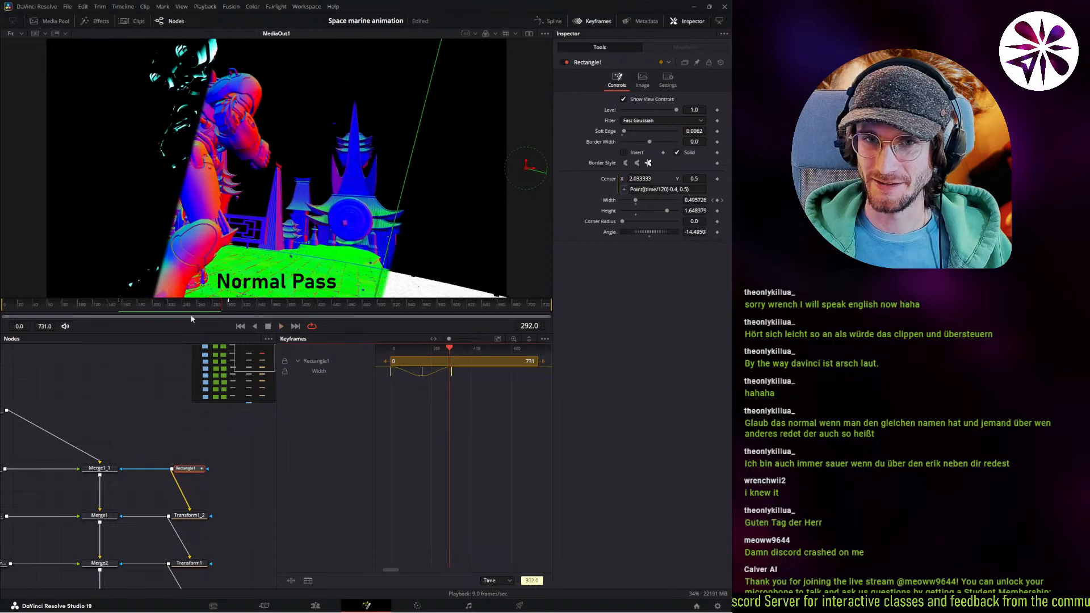
{"action": "left_click_drag", "start_coordinate": [137, 312], "coordinate": [2, 312]}
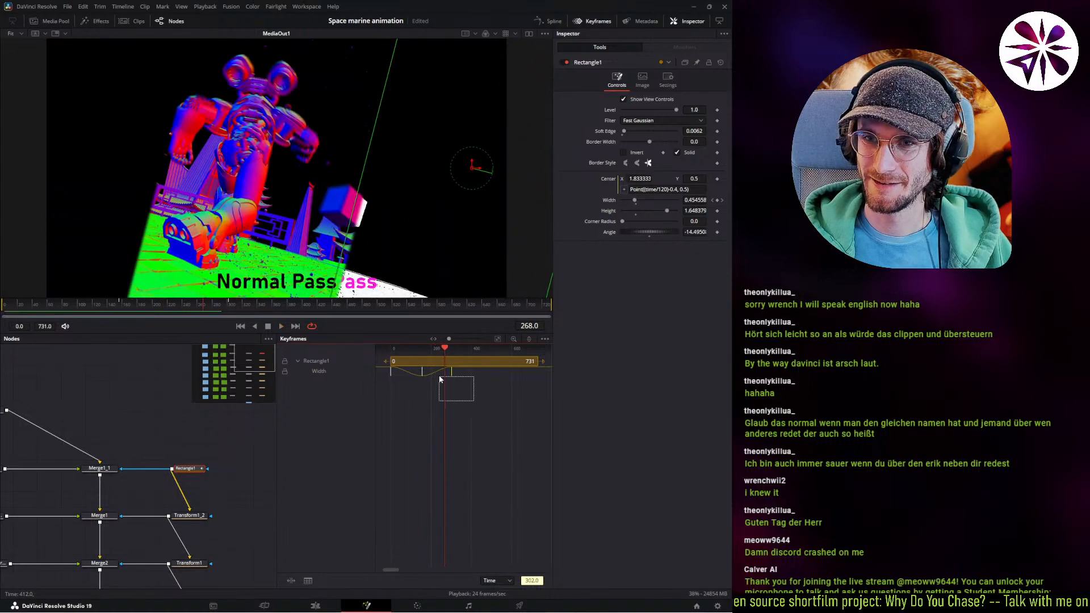
{"action": "left_click_drag", "start_coordinate": [452, 376], "coordinate": [465, 373]}
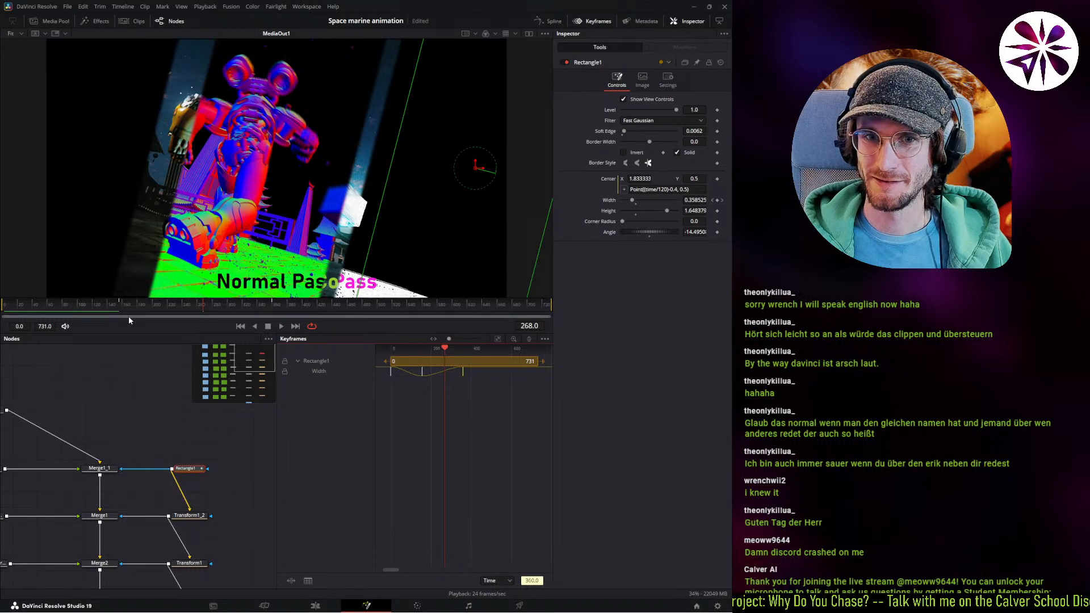
Replay the wipes, try the last Width keyframe at frame 394 and return it to frame 360.
{"action": "left_click_drag", "start_coordinate": [193, 310], "coordinate": [137, 319]}
{"action": "key", "text": "space"}
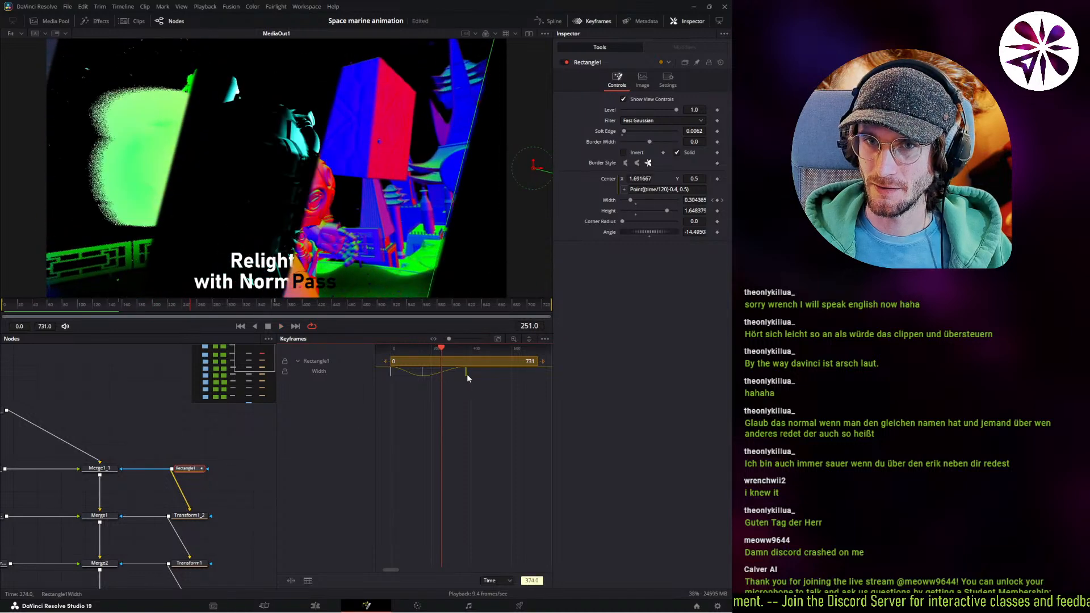
{"action": "left_click_drag", "start_coordinate": [468, 374], "coordinate": [469, 380]}
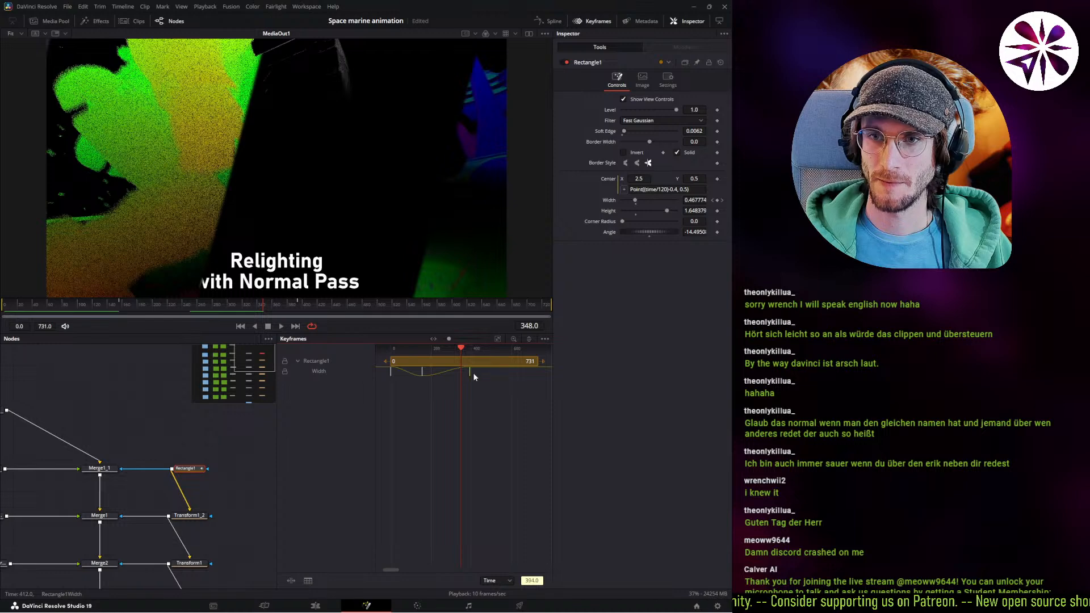
{"action": "left_click_drag", "start_coordinate": [470, 373], "coordinate": [464, 375]}
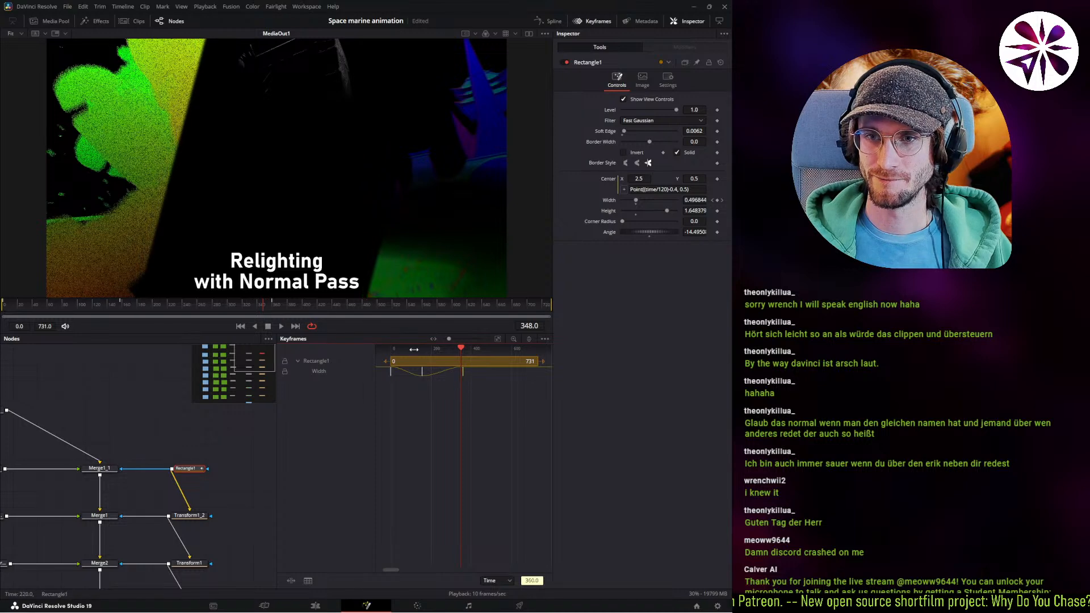
Reverse the wipe slant by setting Rectangle1's Angle to 14.49508 and play the breakdown from frame 0.
{"action": "left_click_drag", "start_coordinate": [231, 307], "coordinate": [256, 308]}
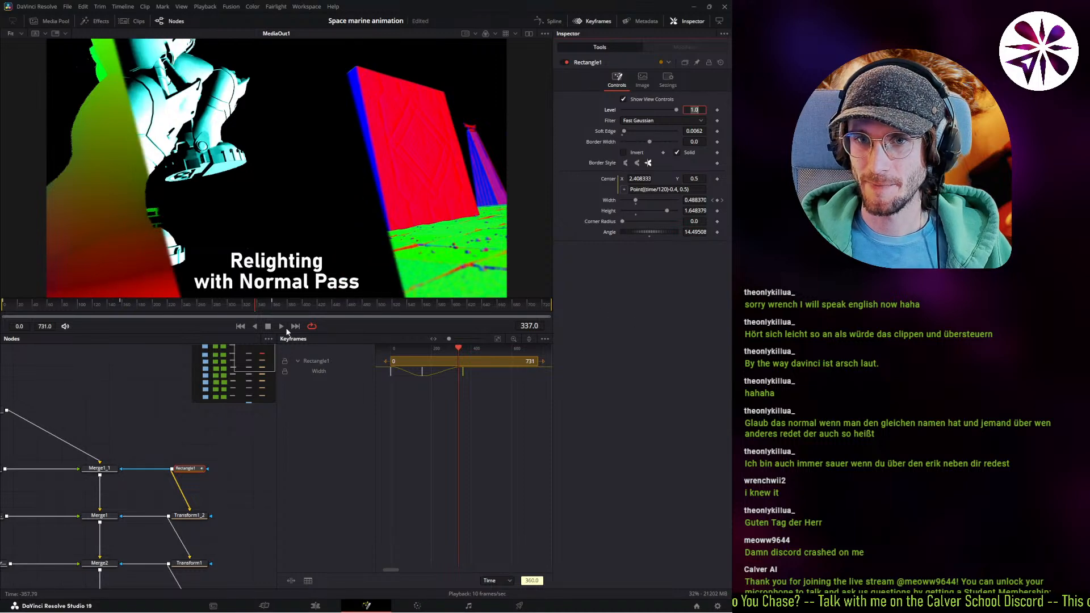
{"action": "left_click_drag", "start_coordinate": [231, 310], "coordinate": [3, 318]}
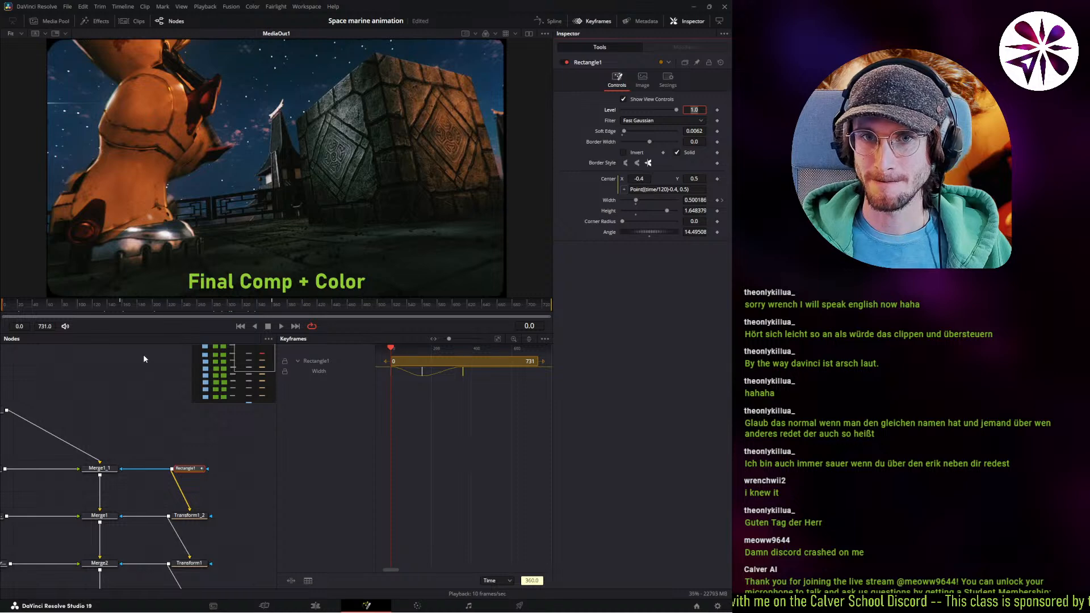
{"action": "key", "text": "space"}
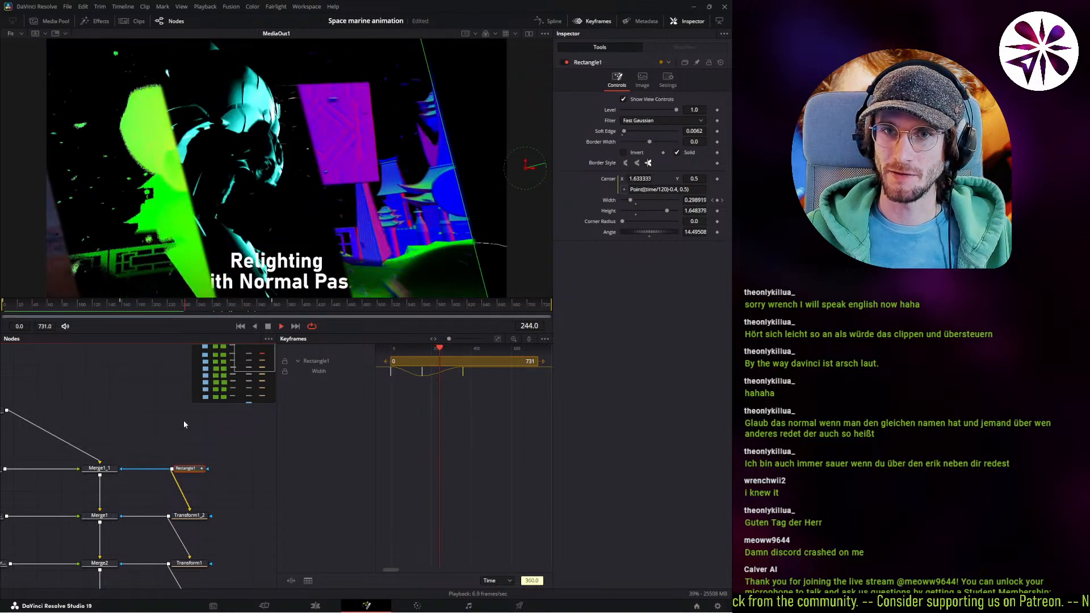
{"action": "key", "text": "space"}
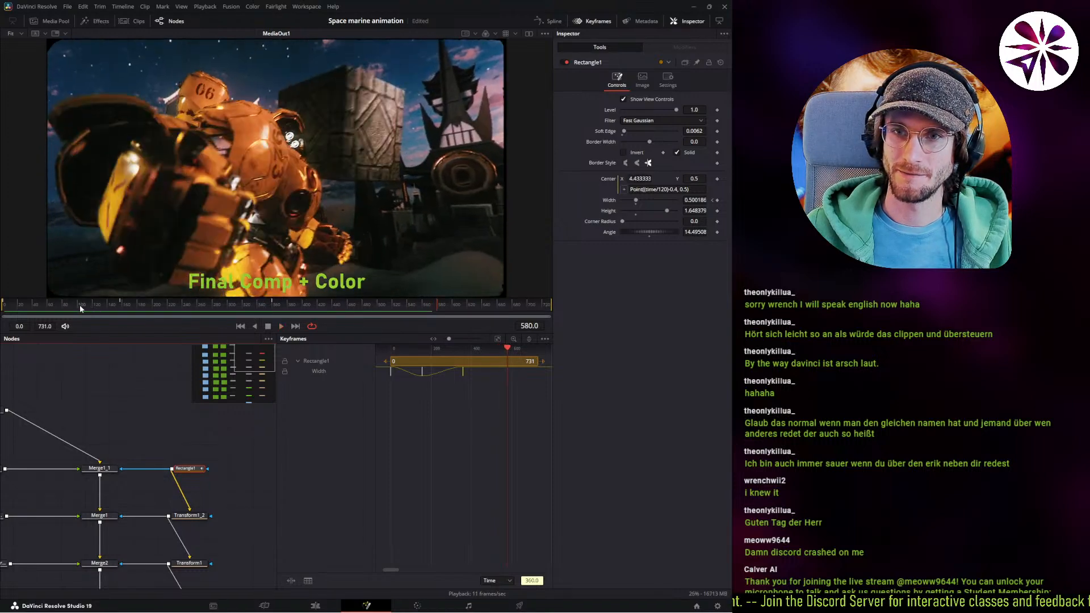
Replay the pass breakdown from the start with Rectangle1 deselected to review the wipes without the mask overlay.
{"action": "left_click_drag", "start_coordinate": [80, 309], "coordinate": [4, 307]}
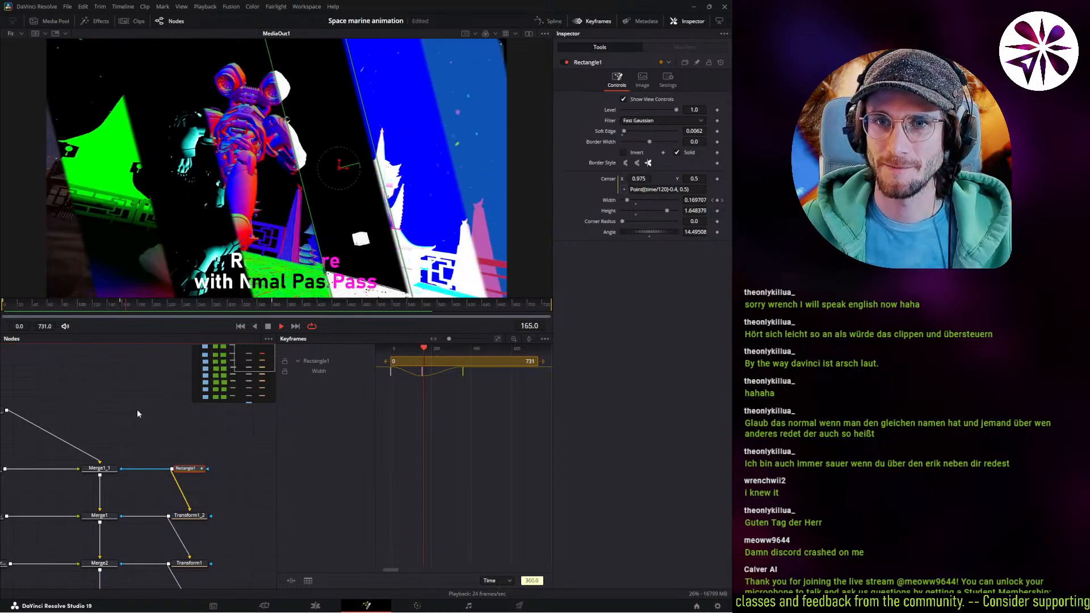
{"action": "key", "text": "space"}
{"action": "left_click_drag", "start_coordinate": [121, 387], "coordinate": [130, 395]}
{"action": "left_click_drag", "start_coordinate": [38, 319], "coordinate": [2, 319]}
{"action": "key", "text": "space"}
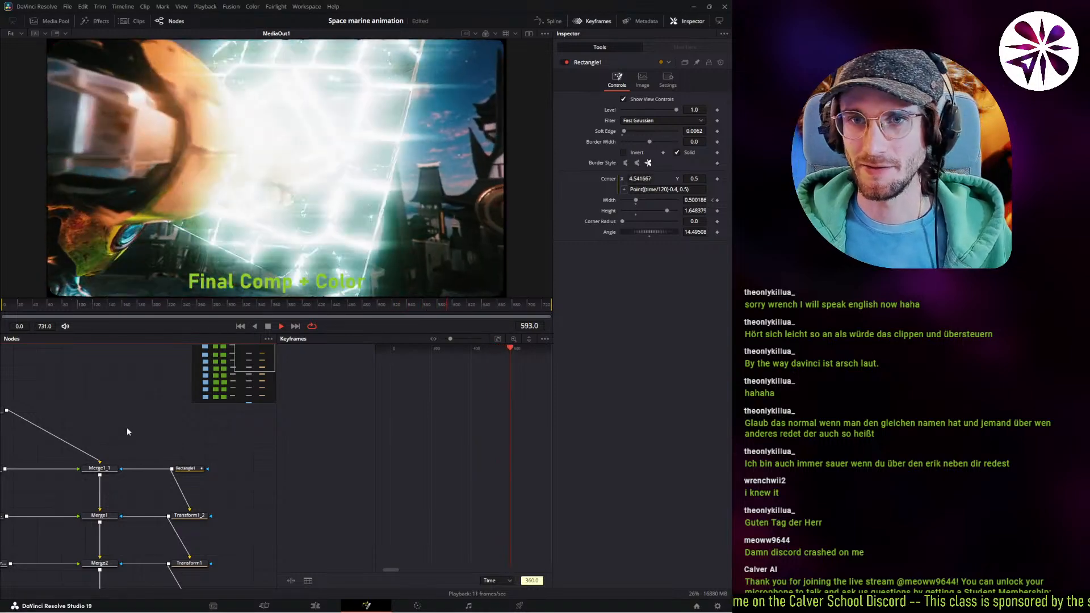
Stop playback, return to the Edit page, fit the whole timeline and move the playhead to about 00:00:34:04.
{"action": "key", "text": "space"}
{"action": "left_click", "coordinate": [316, 607]}
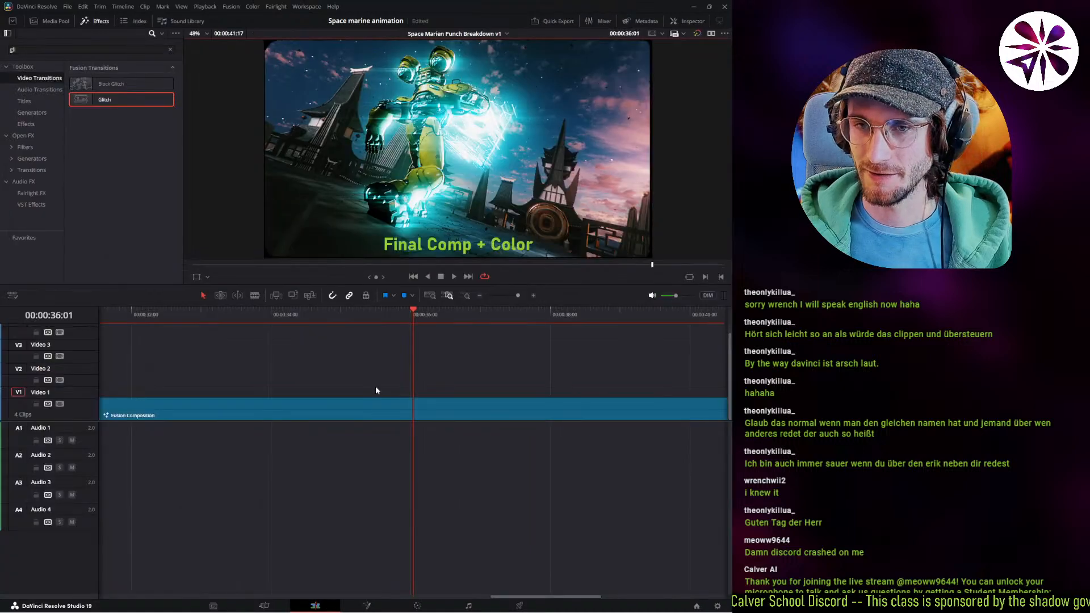
{"action": "left_click", "coordinate": [430, 296]}
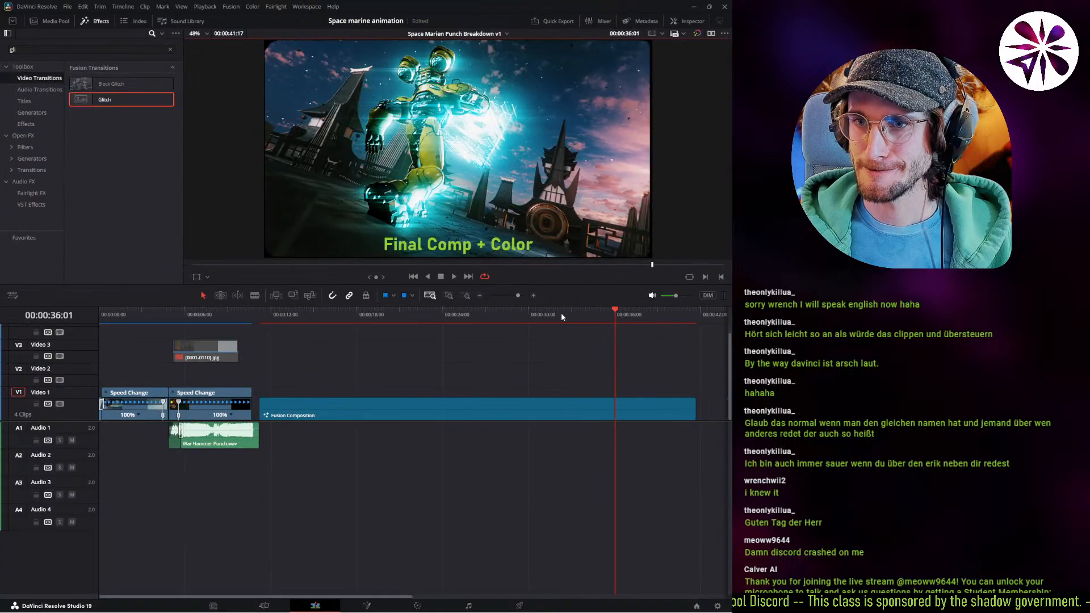
{"action": "left_click_drag", "start_coordinate": [561, 317], "coordinate": [588, 357]}
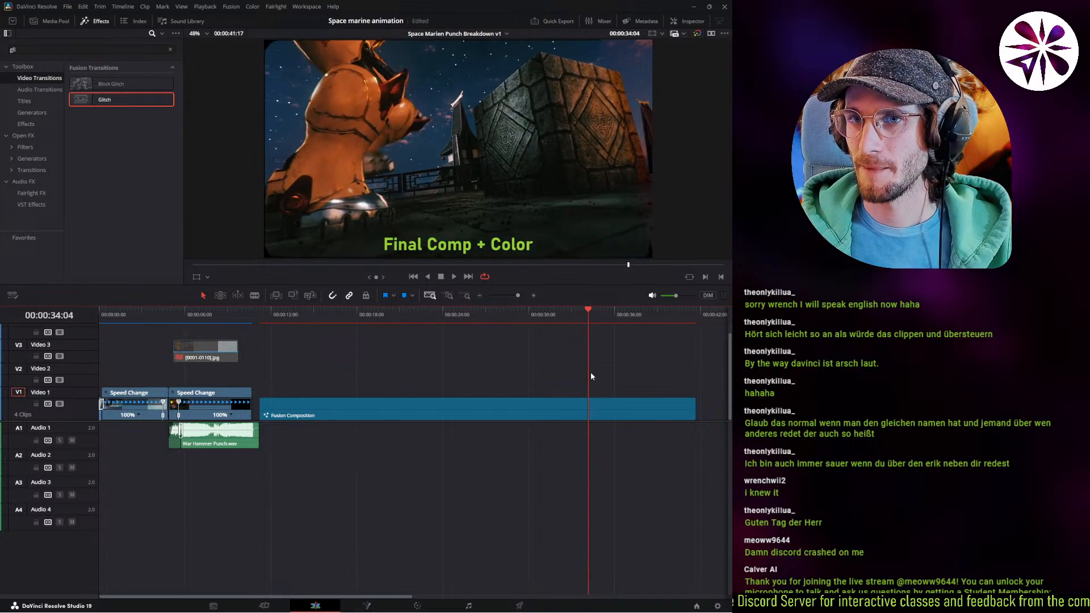
Find the frame at 00:00:34:03 where the final comp restarts and add a marker there on the Fusion Composition clip.
{"action": "key", "text": "Left"}
{"action": "key", "text": "Right"}
{"action": "key", "text": "Left"}
{"action": "key", "text": "Left"}
{"action": "key", "text": "Left"}
{"action": "key", "text": "Right"}
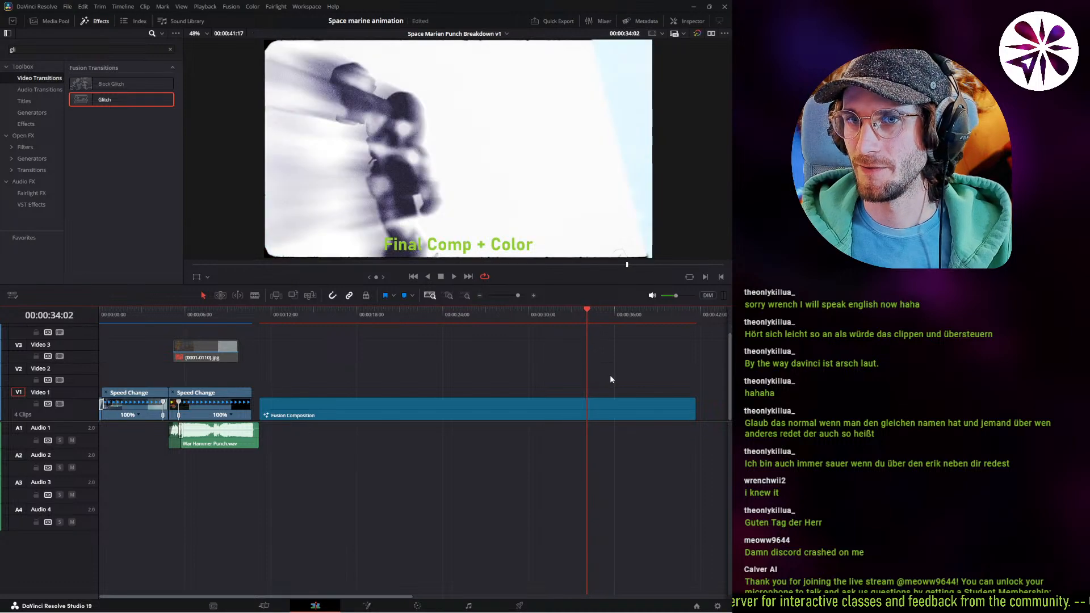
{"action": "key", "text": "Right"}
{"action": "left_click", "coordinate": [618, 407]}
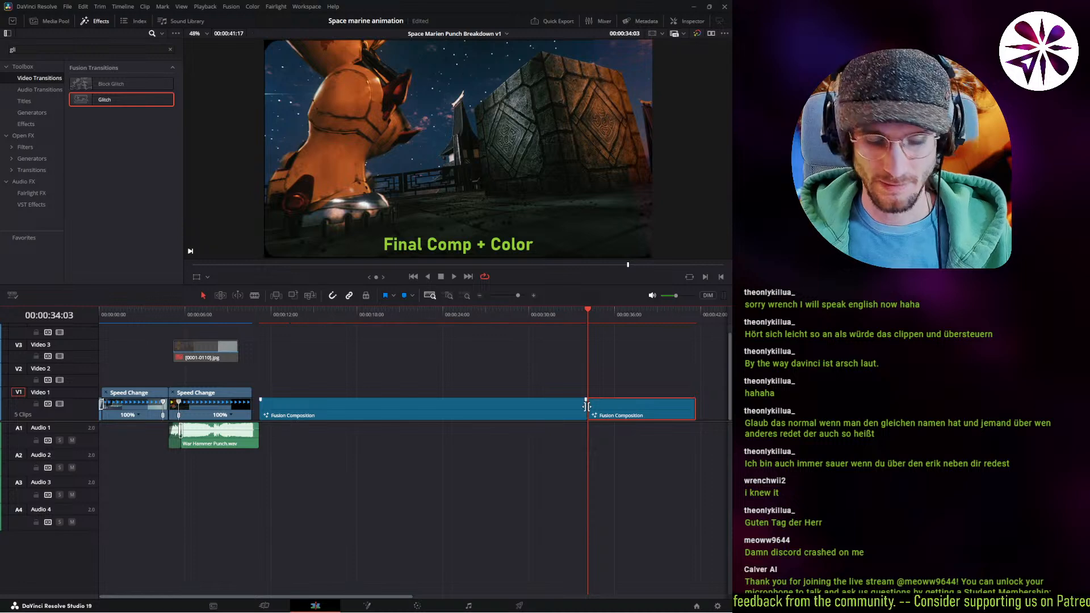
{"action": "left_click", "coordinate": [601, 417]}
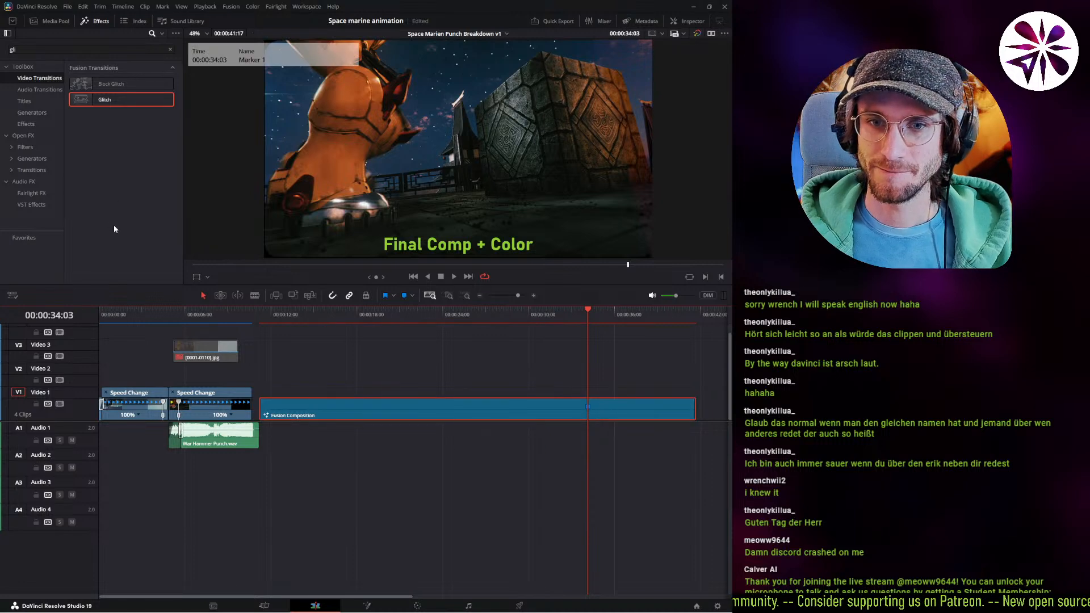
Place SPace Marine Punch v2.mov on Video 2 and War Hammer Punch.wav on Audio 1, both starting at 00:00:34:03.
{"action": "left_click", "coordinate": [49, 21]}
{"action": "left_click_drag", "start_coordinate": [152, 121], "coordinate": [167, 141]}
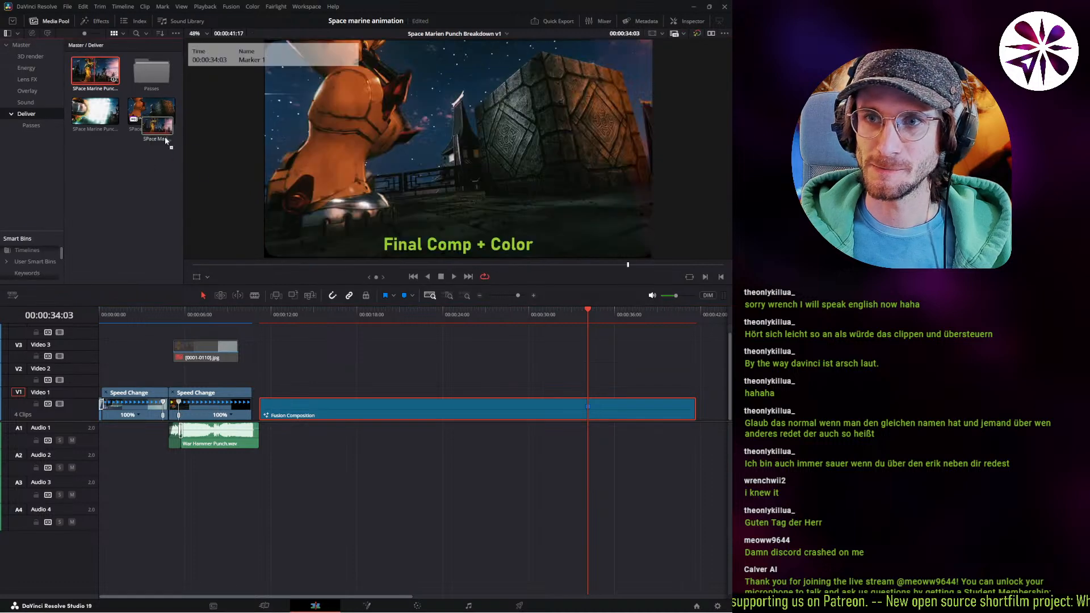
{"action": "left_click_drag", "start_coordinate": [527, 344], "coordinate": [586, 372]}
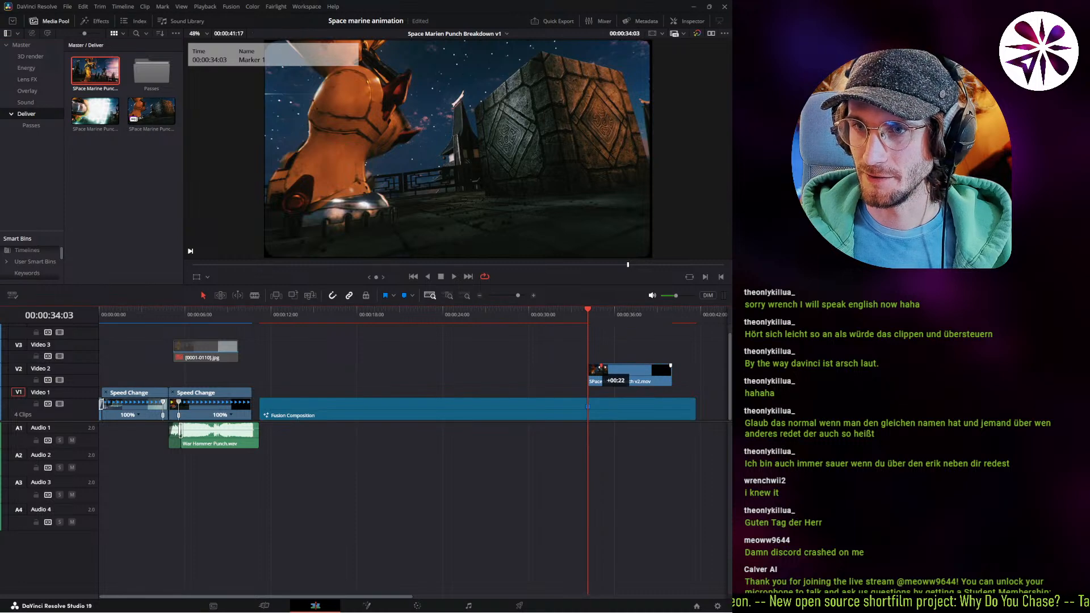
{"action": "left_click", "coordinate": [25, 102]}
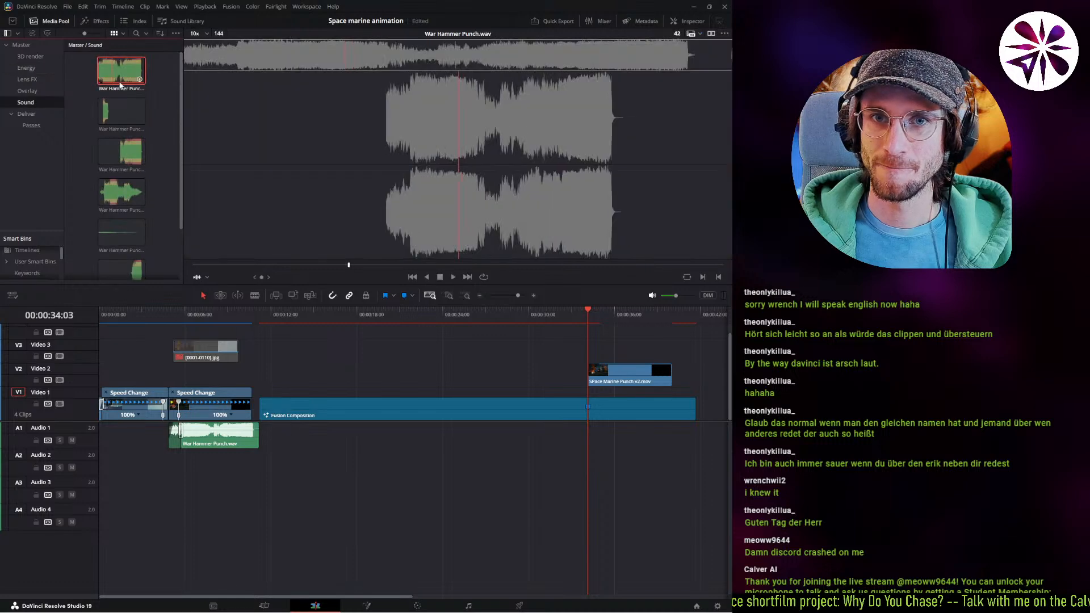
{"action": "left_click_drag", "start_coordinate": [121, 71], "coordinate": [566, 425]}
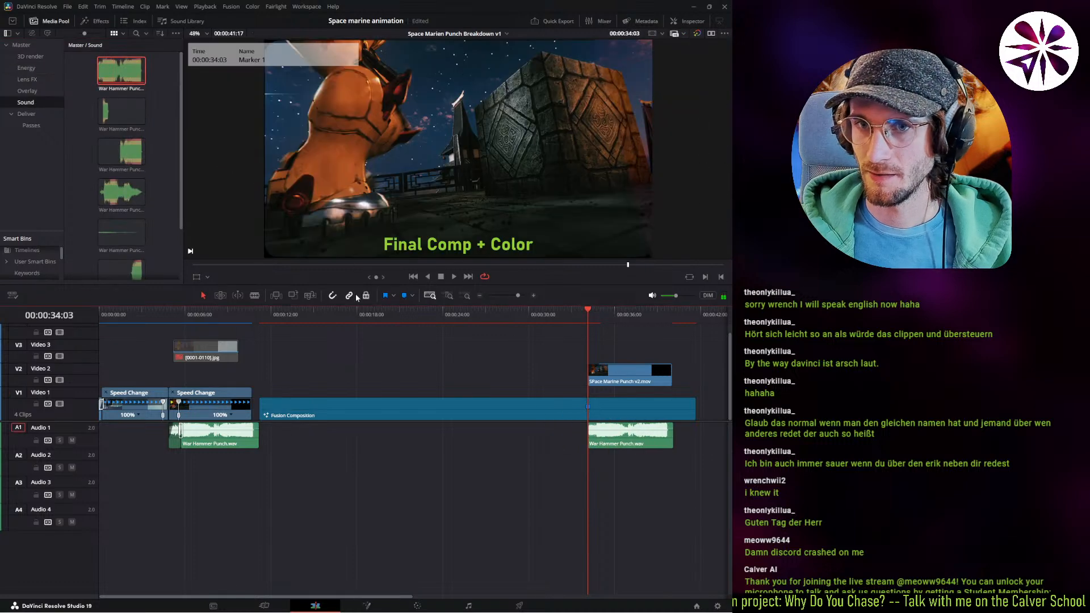
Play the final comp section from 00:00:34:03 through its end to check the punch sound's sync.
{"action": "left_click", "coordinate": [467, 296]}
{"action": "key", "text": "space"}
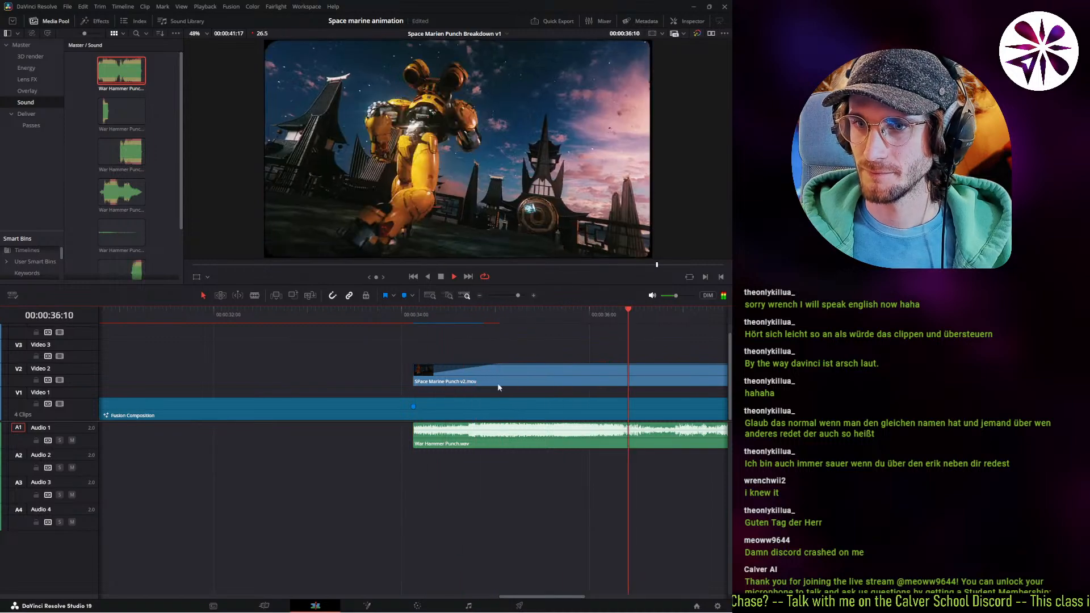
{"action": "left_click_drag", "start_coordinate": [493, 319], "coordinate": [418, 322]}
{"action": "key", "text": "space"}
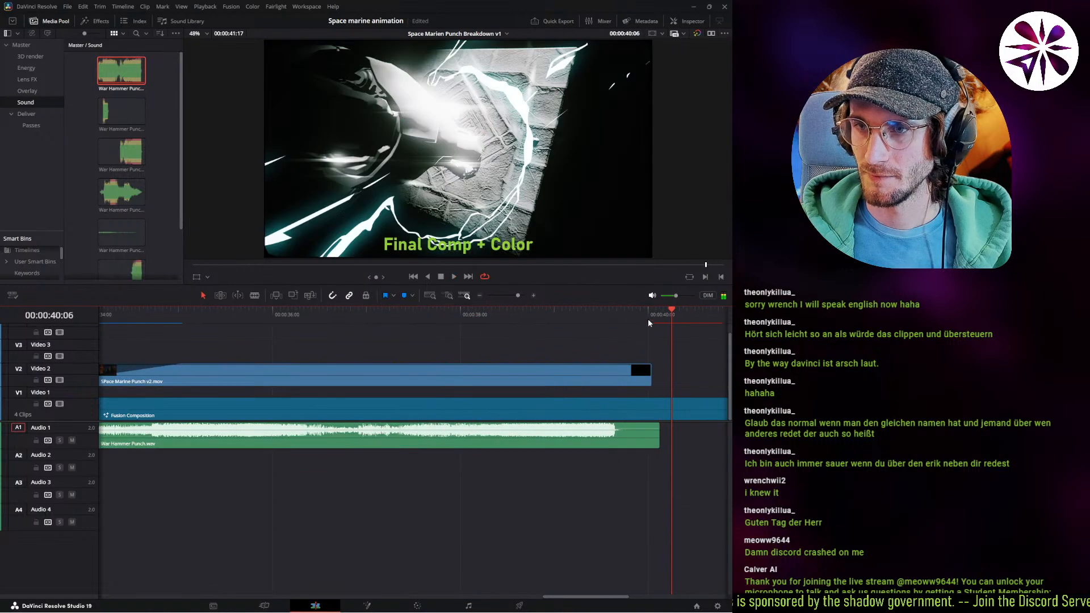
Trim the end of the Fusion Composition clip on Video 1 to 00:00:37:06 and play the ending.
{"action": "left_click_drag", "start_coordinate": [648, 319], "coordinate": [388, 353]}
{"action": "key", "text": "Delete"}
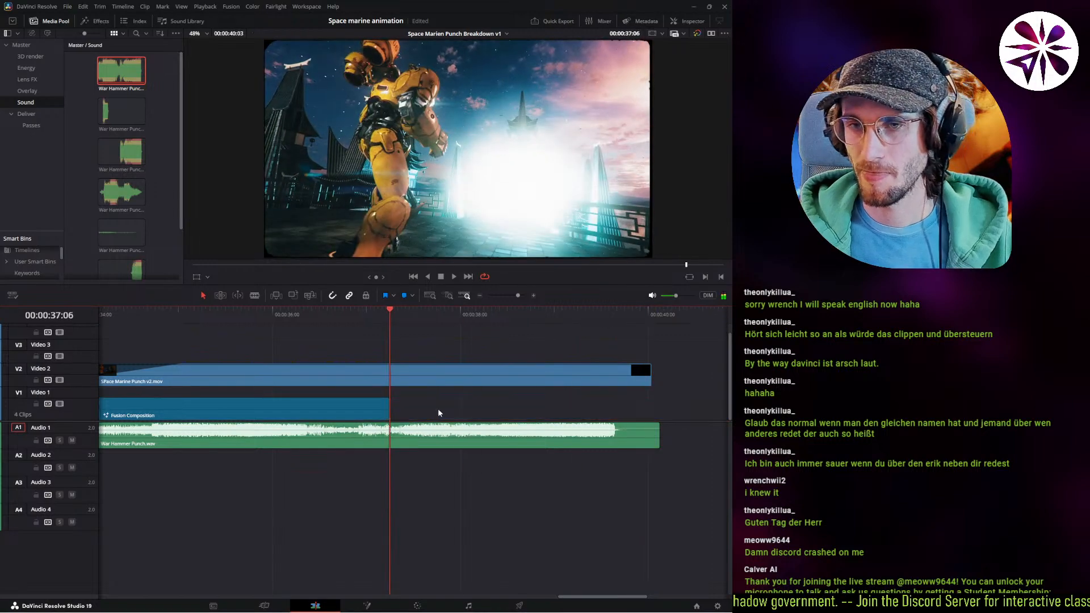
{"action": "key", "text": "space"}
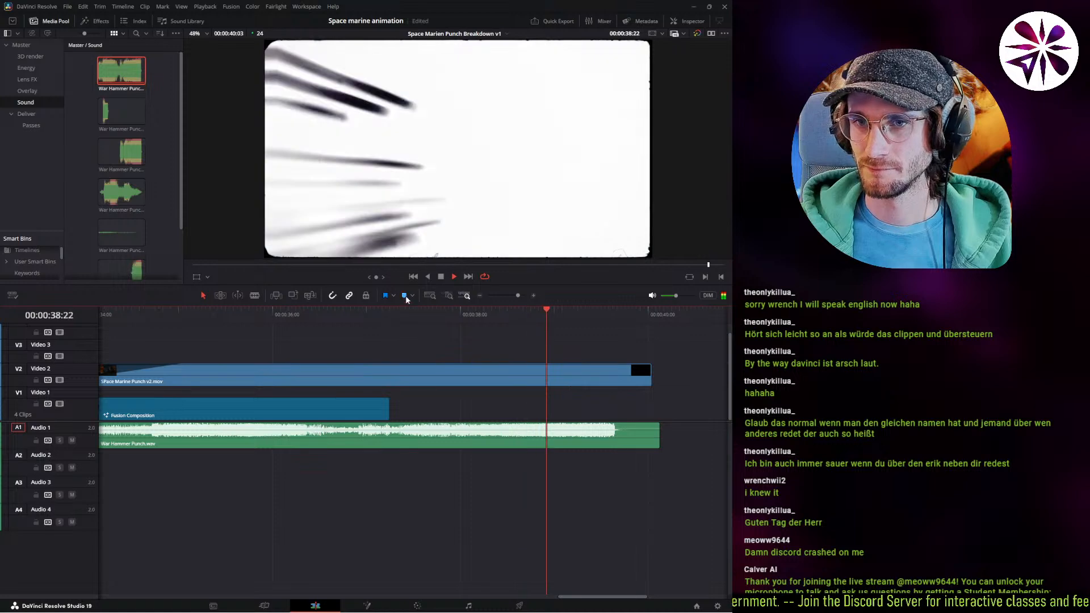
Review the whole timeline from the start and recheck the gap before the Fusion Composition, leaving the playhead at 00:00:10:17.
{"action": "left_click", "coordinate": [427, 295]}
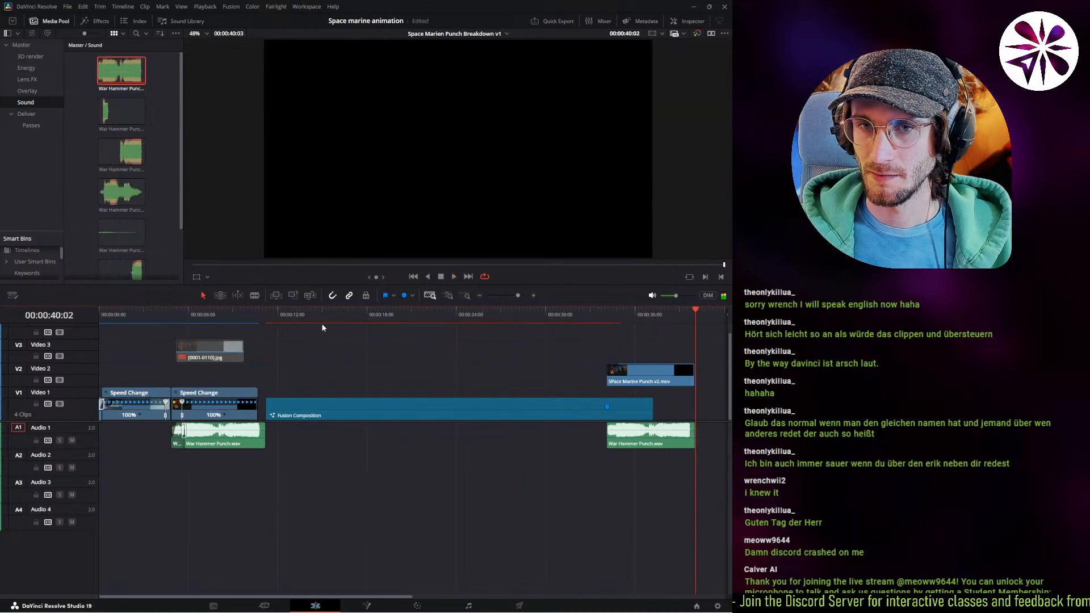
{"action": "key", "text": "Home"}
{"action": "key", "text": "space"}
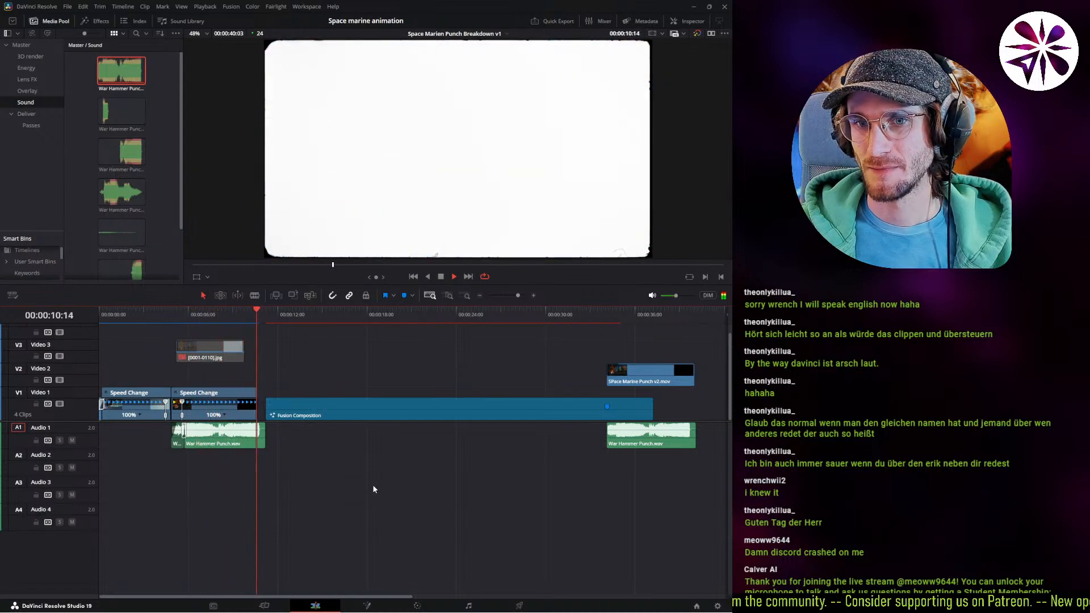
{"action": "key", "text": "space"}
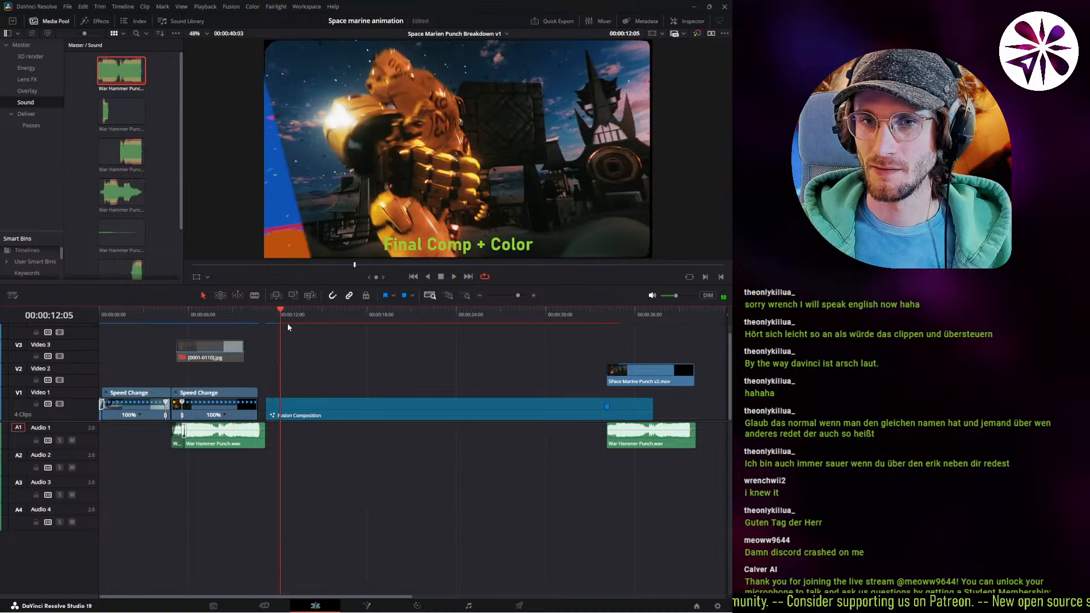
{"action": "left_click", "coordinate": [258, 322]}
{"action": "key", "text": "space"}
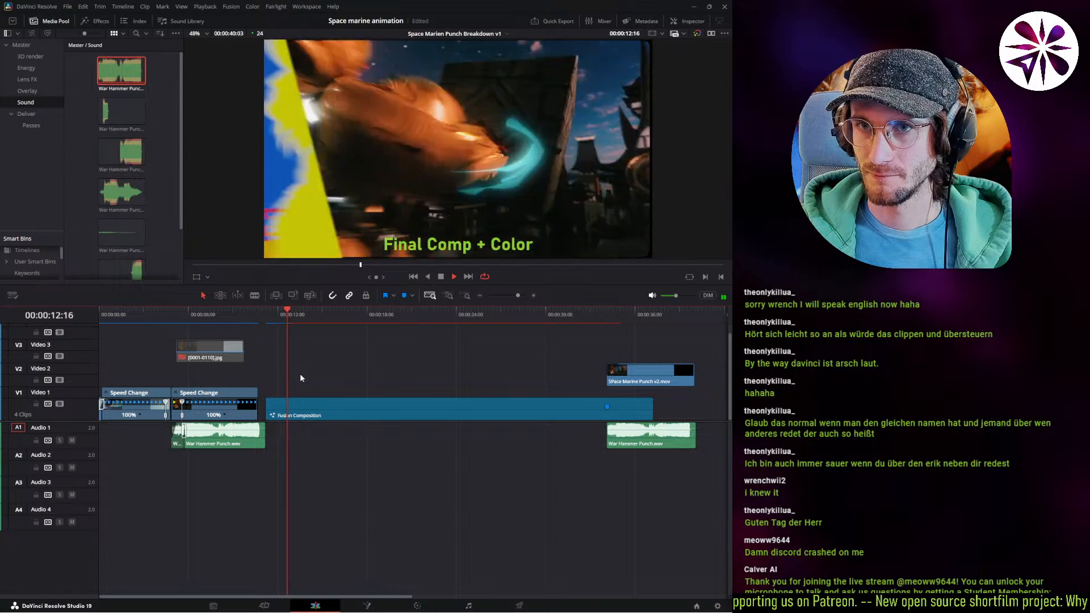
{"action": "left_click", "coordinate": [258, 322]}
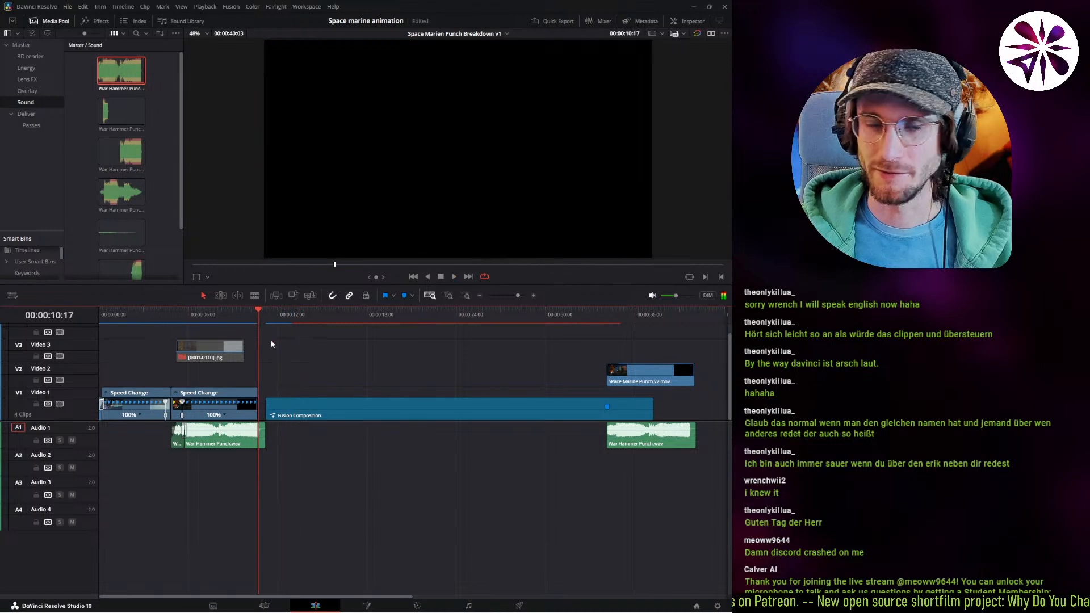
Add a Text+ title on Video 2 at 00:00:10:17 and shorten it to end where the Fusion Composition starts.
{"action": "left_click", "coordinate": [85, 23]}
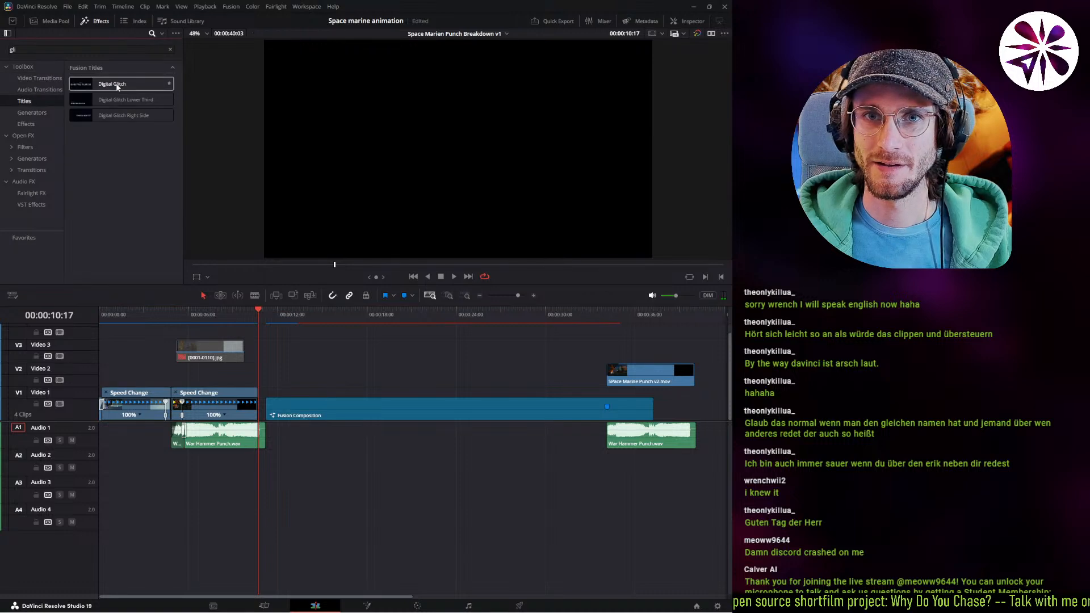
{"action": "key", "text": "BackSpace"}
{"action": "key", "text": "BackSpace"}
{"action": "key", "text": "BackSpace"}
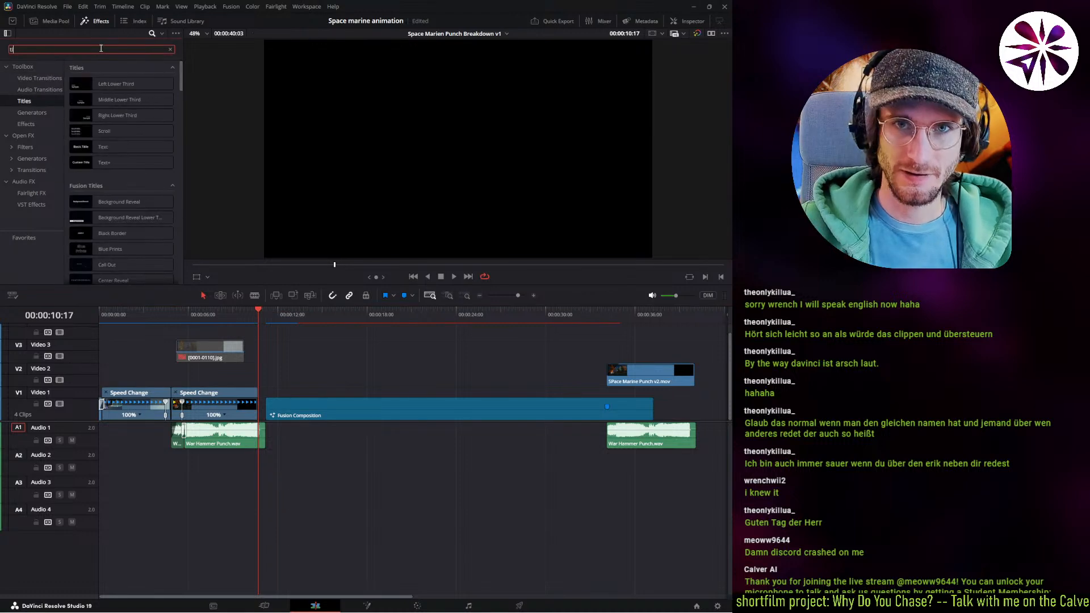
{"action": "type", "text": "tex"}
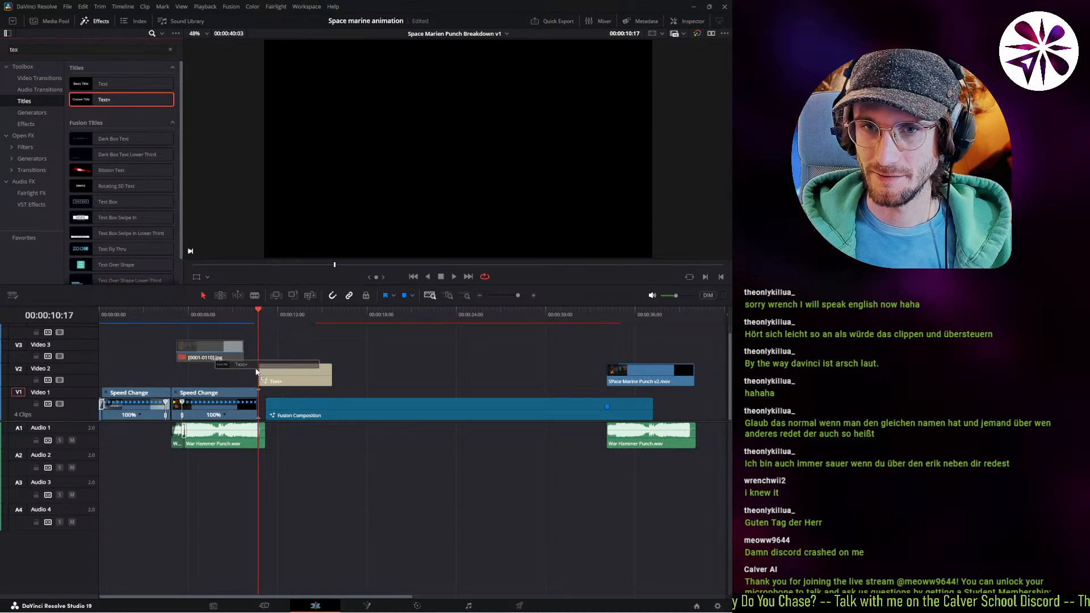
{"action": "left_click_drag", "start_coordinate": [301, 380], "coordinate": [265, 389]}
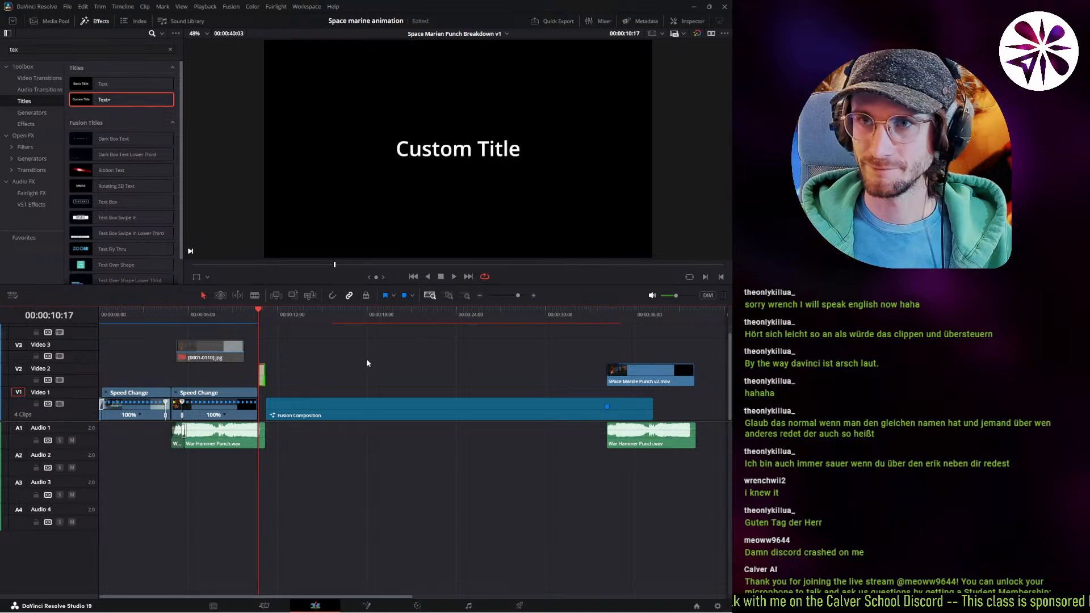
Set the Text+ title's text to "VFX BREAKDOWN", split over two lines.
{"action": "left_click", "coordinate": [680, 20]}
{"action": "left_click", "coordinate": [679, 20]}
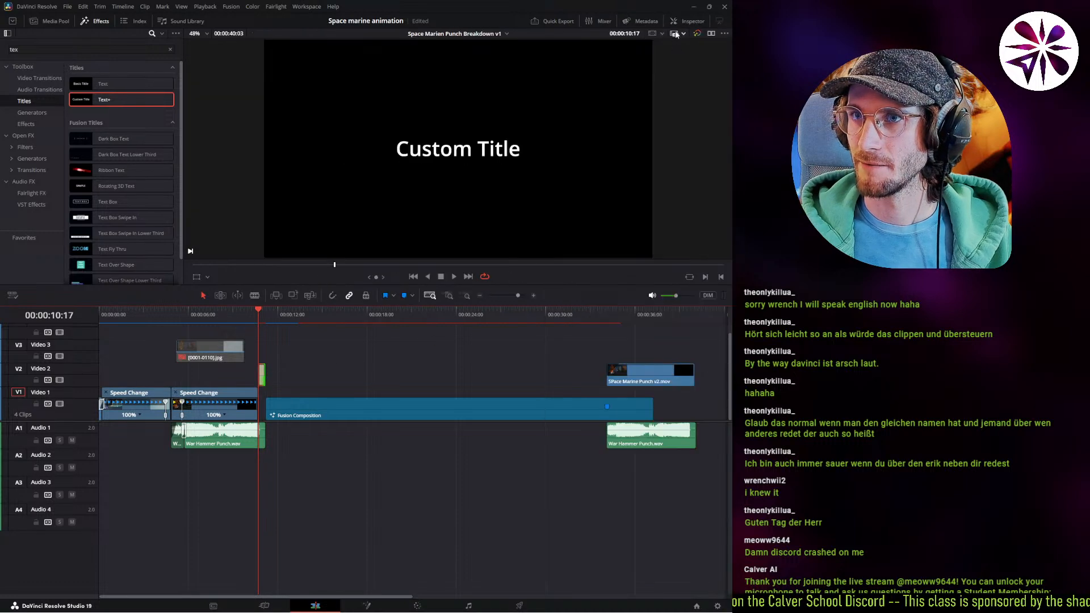
{"action": "left_click", "coordinate": [681, 21]}
{"action": "key", "text": "ctrl+minus"}
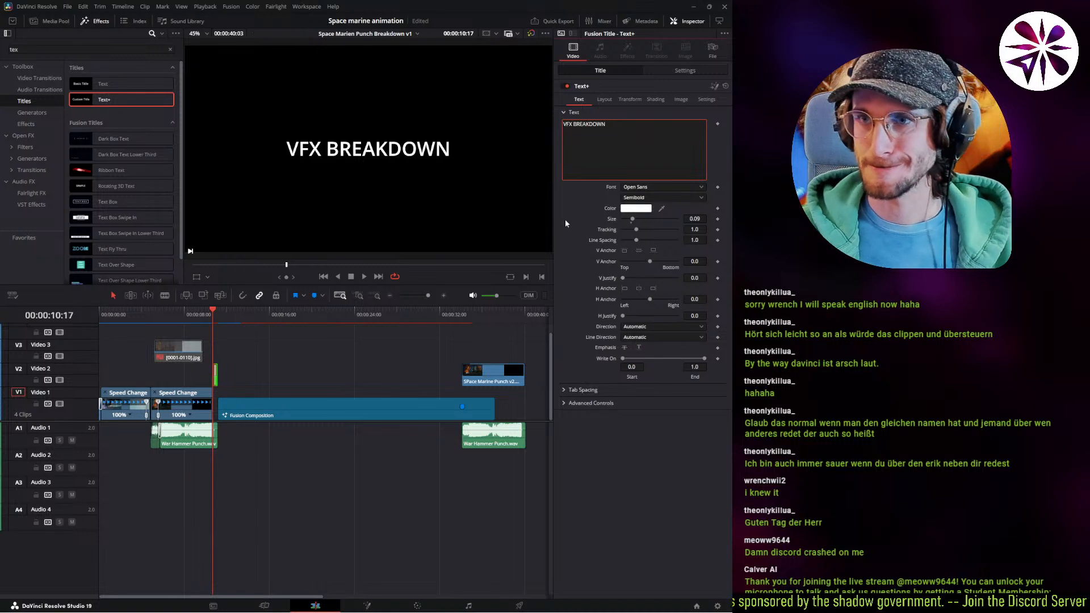
{"action": "type", "text": ":"}
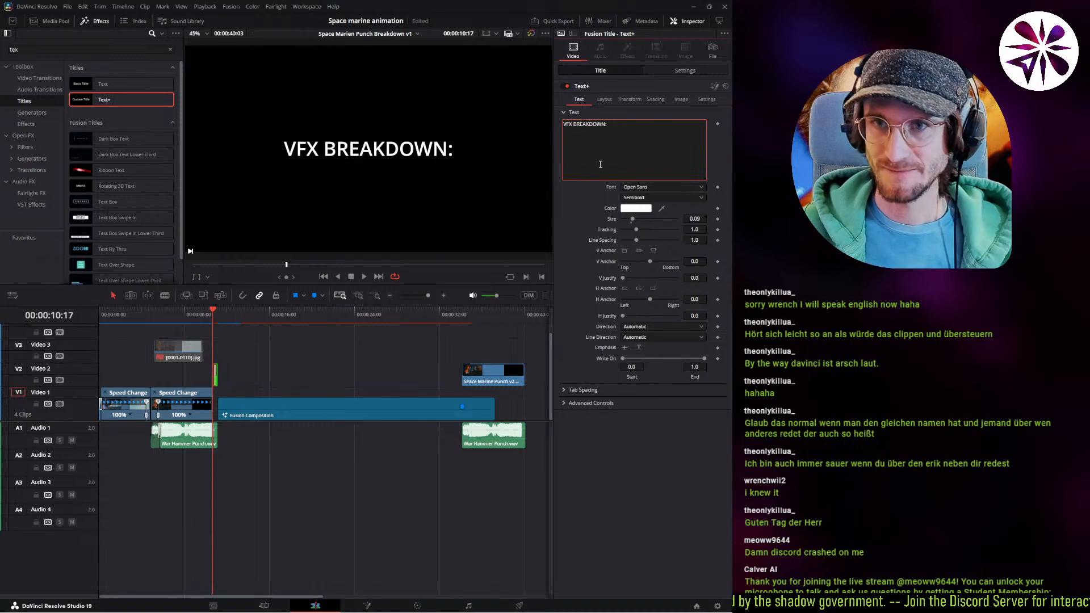
{"action": "key", "text": "BackSpace"}
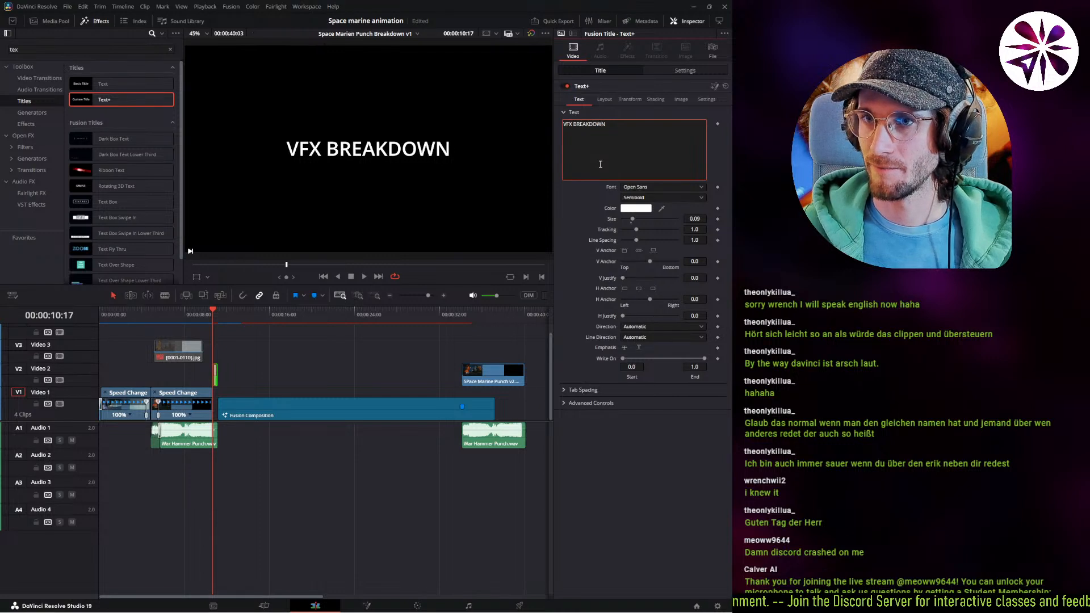
{"action": "key", "text": "Return"}
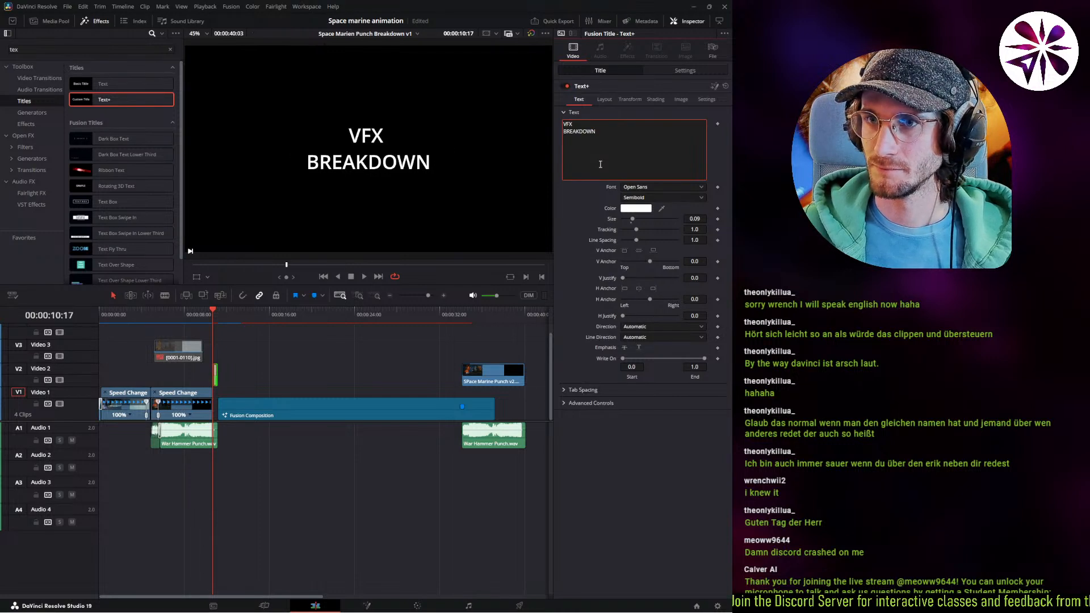
{"action": "key", "text": "BackSpace"}
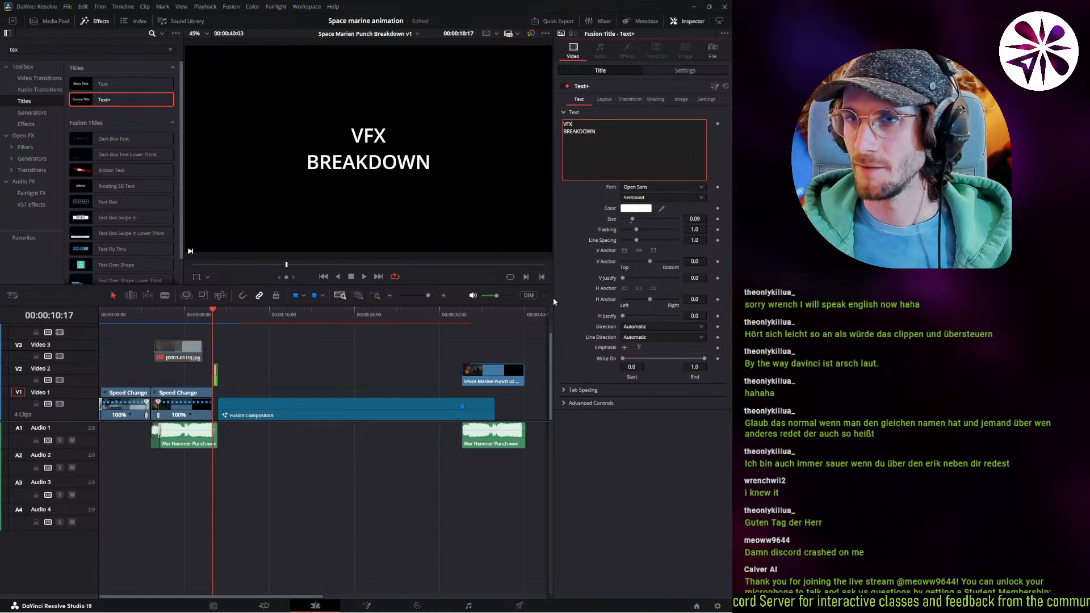
Set the title's font to Bahnschrift Regular and its color to the saved custom green #91cd32.
{"action": "left_click", "coordinate": [650, 188]}
{"action": "left_click", "coordinate": [648, 190]}
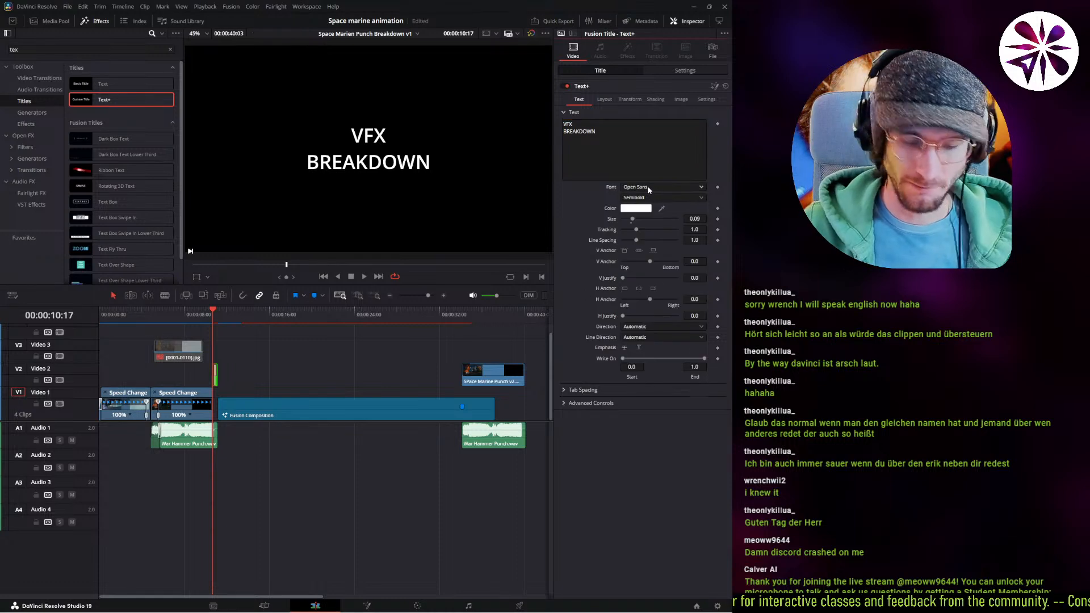
{"action": "key", "text": "h"}
{"action": "key", "text": "n"}
{"action": "left_click", "coordinate": [647, 188]}
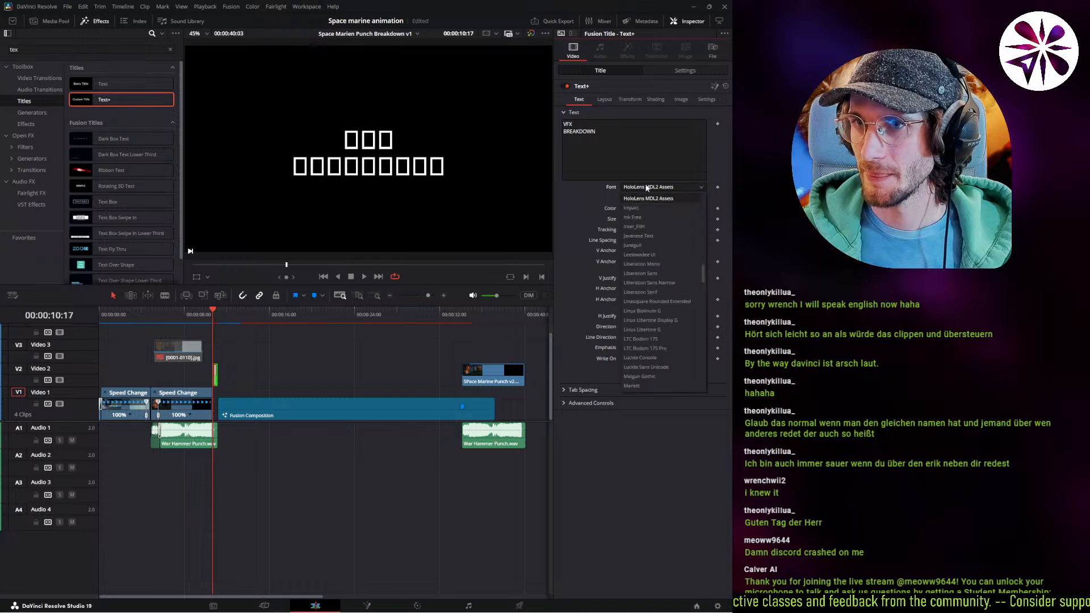
{"action": "key", "text": "b"}
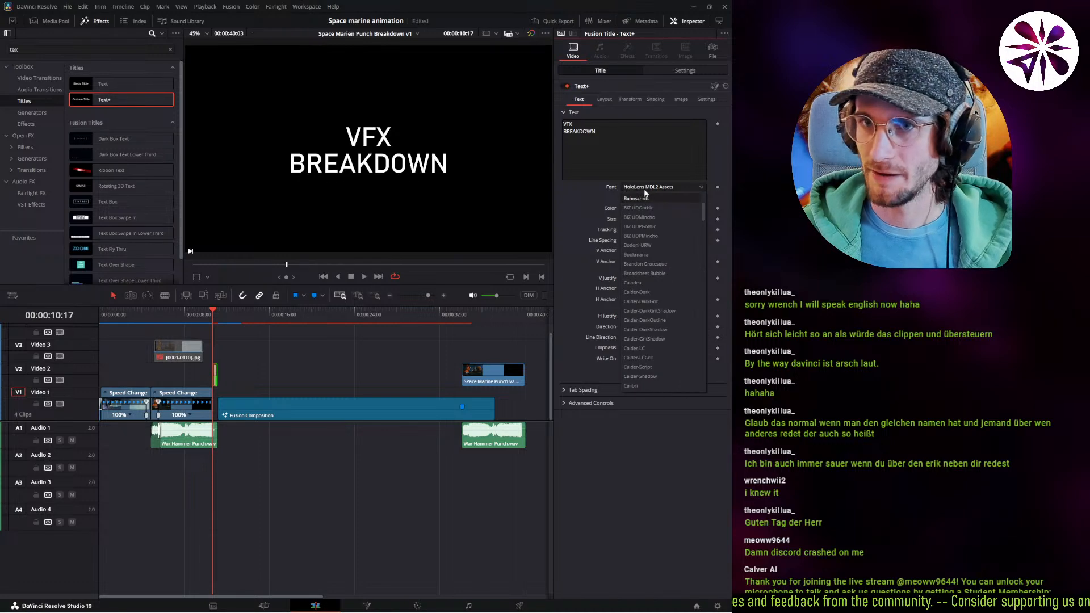
{"action": "left_click", "coordinate": [645, 194]}
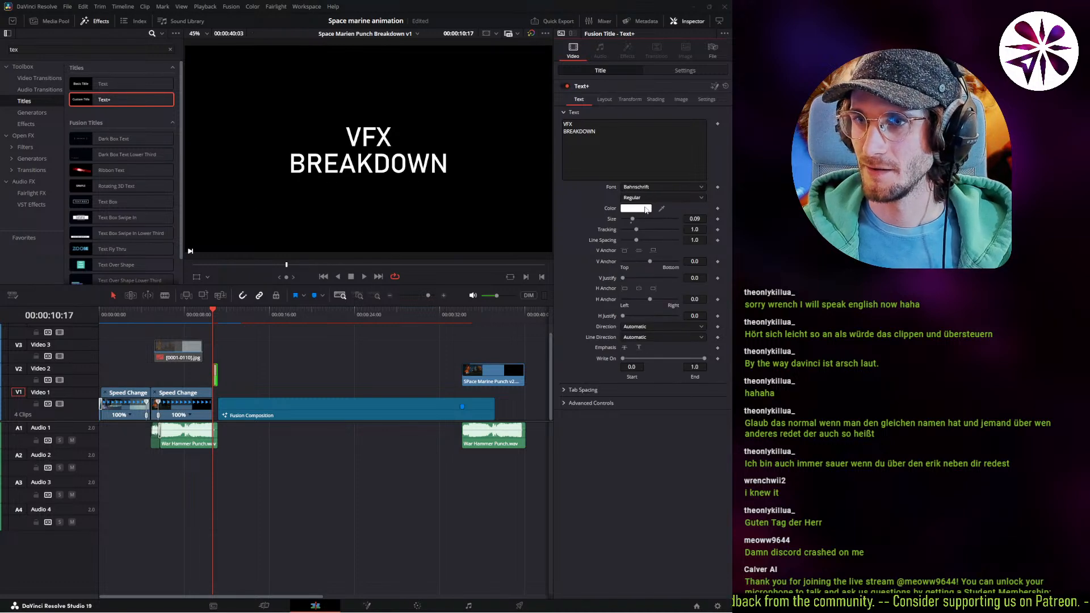
{"action": "left_click", "coordinate": [645, 209]}
{"action": "left_click", "coordinate": [265, 344]}
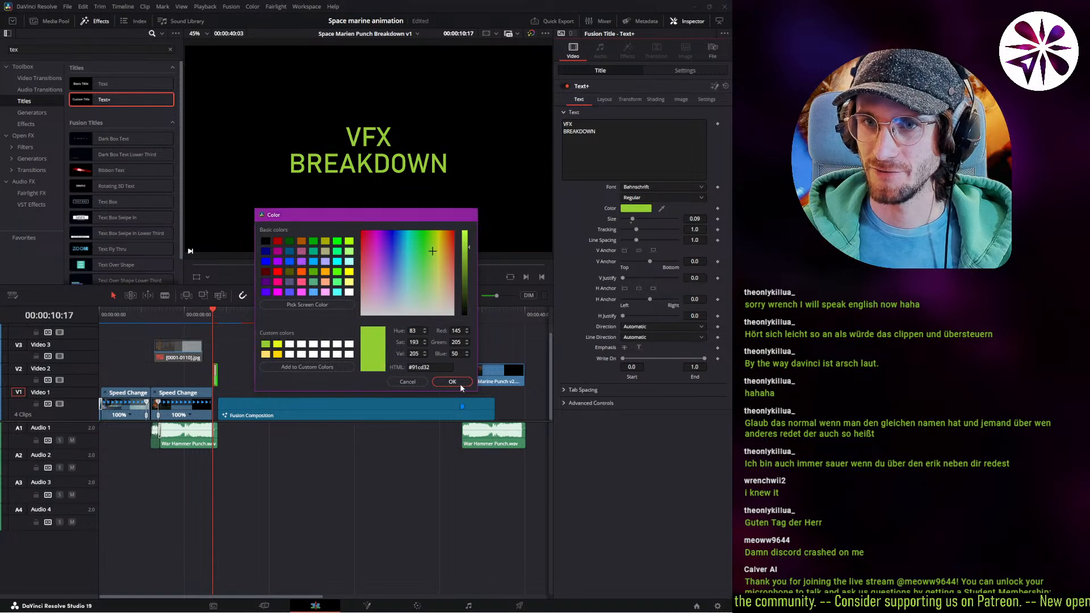
{"action": "left_click", "coordinate": [460, 382]}
Play the transition from the punch shot through the title into the Fusion Composition.
{"action": "left_click", "coordinate": [202, 319]}
{"action": "key", "text": "space"}
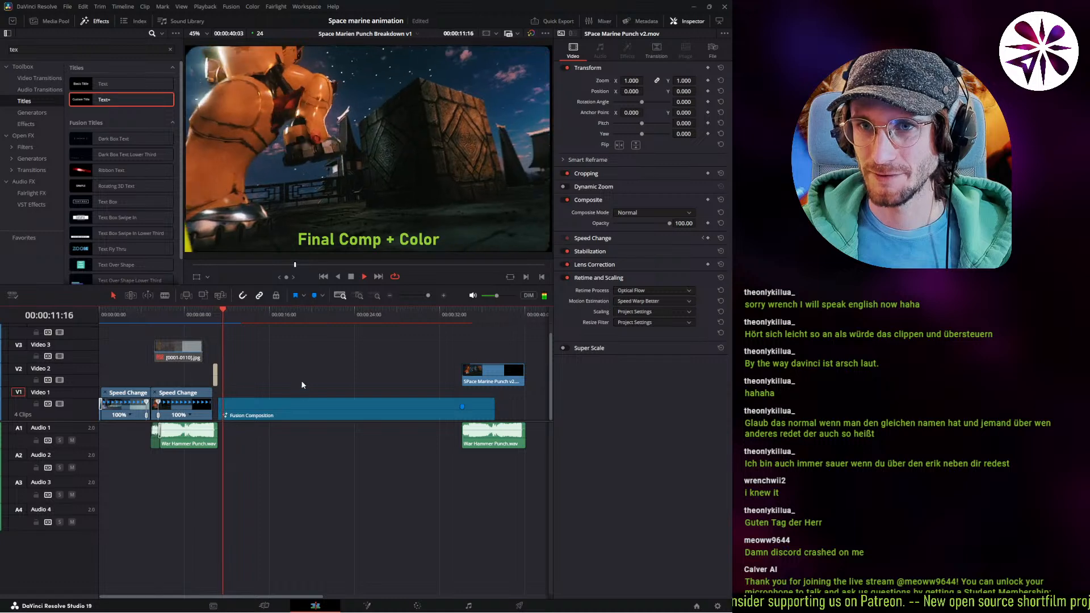
{"action": "left_click_drag", "start_coordinate": [218, 318], "coordinate": [202, 319]}
Move the Text+ title on Video 2 to start at 00:00:10:23, overlapping the Fusion Composition's beginning, and check it in playback.
{"action": "left_click", "coordinate": [357, 297]}
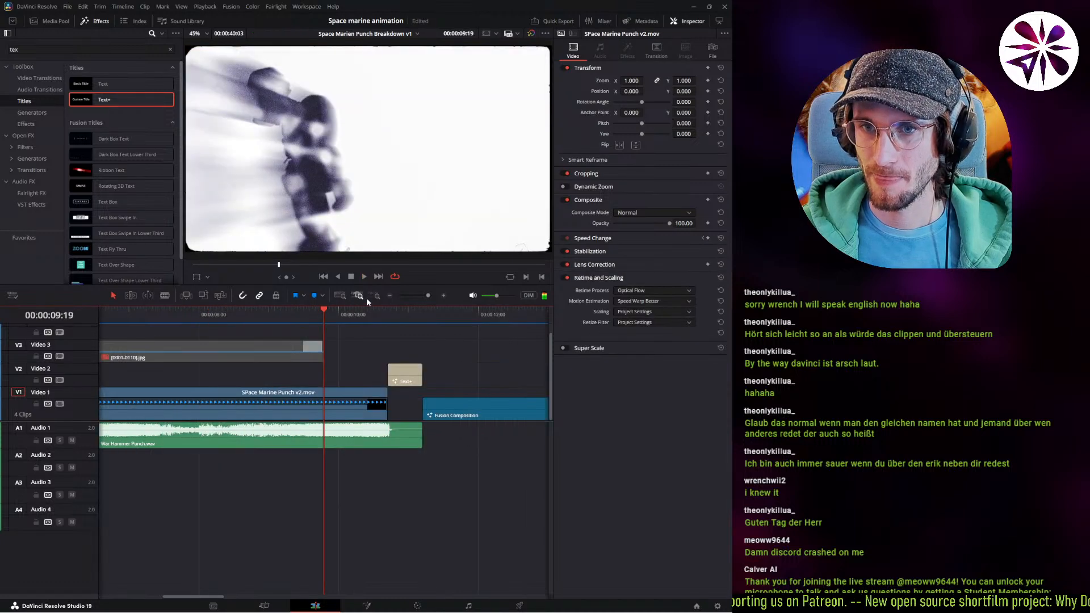
{"action": "left_click", "coordinate": [384, 325]}
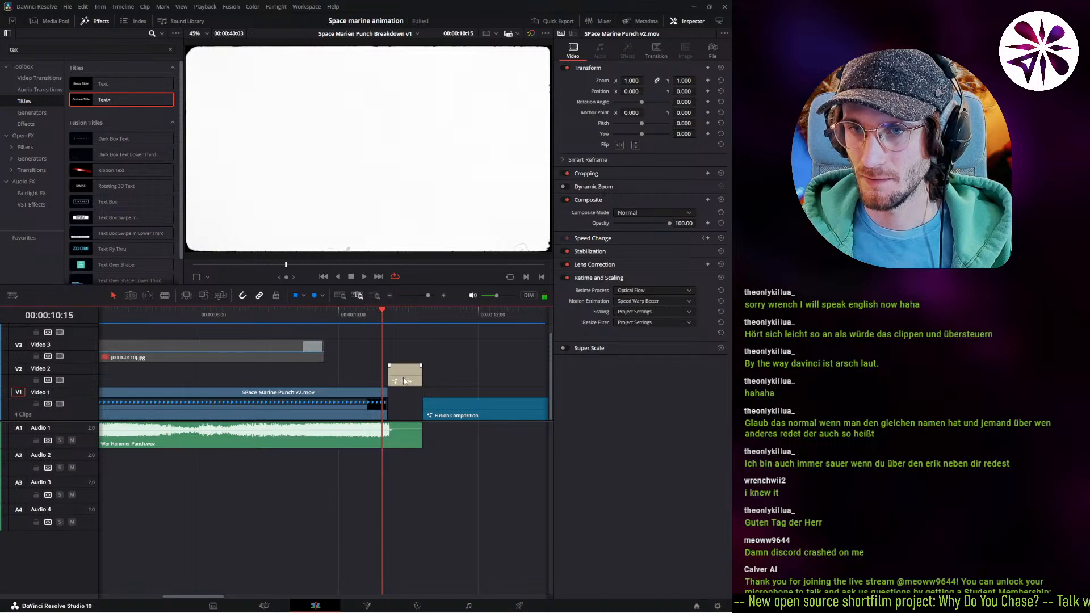
{"action": "left_click_drag", "start_coordinate": [404, 381], "coordinate": [420, 378]}
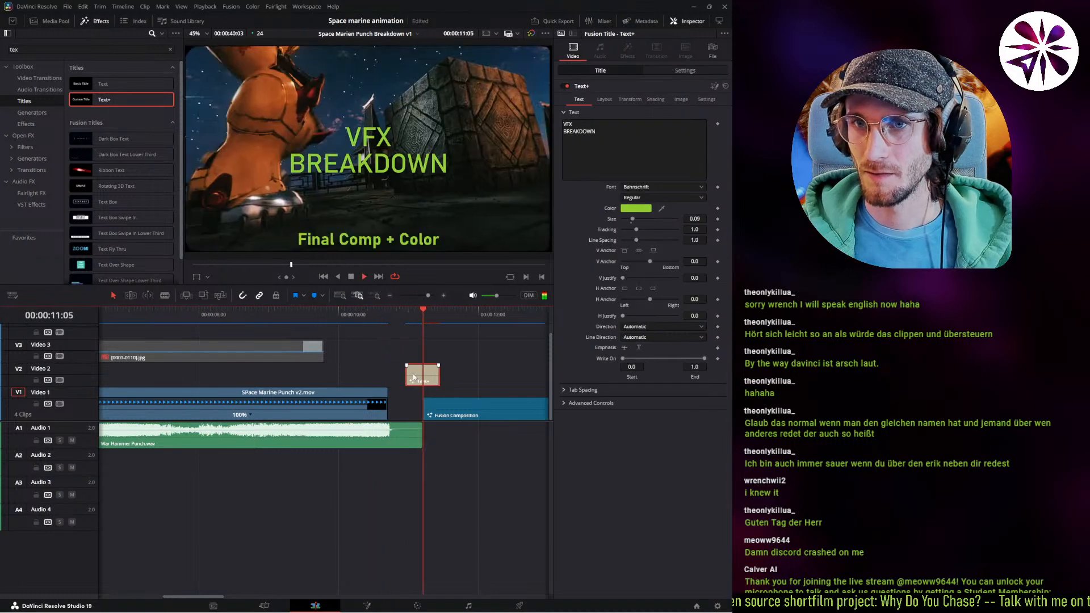
{"action": "key", "text": "space"}
{"action": "left_click", "coordinate": [408, 316]}
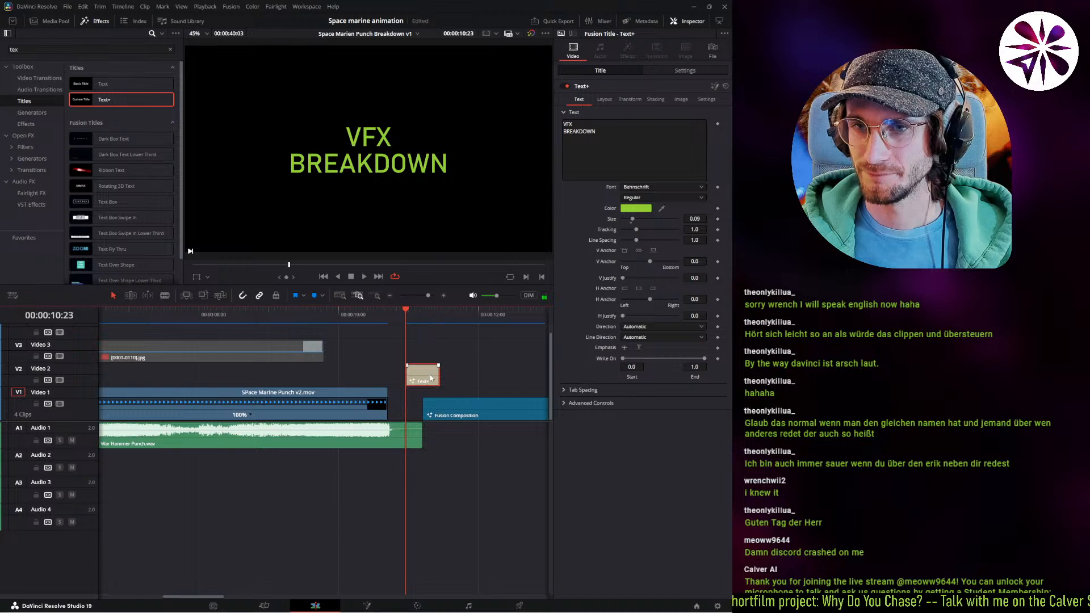
Add "!!" to the end of the title text so it reads "VFX BREAKDOWN!!".
{"action": "left_click", "coordinate": [619, 147]}
{"action": "type", "text": "\"\""}
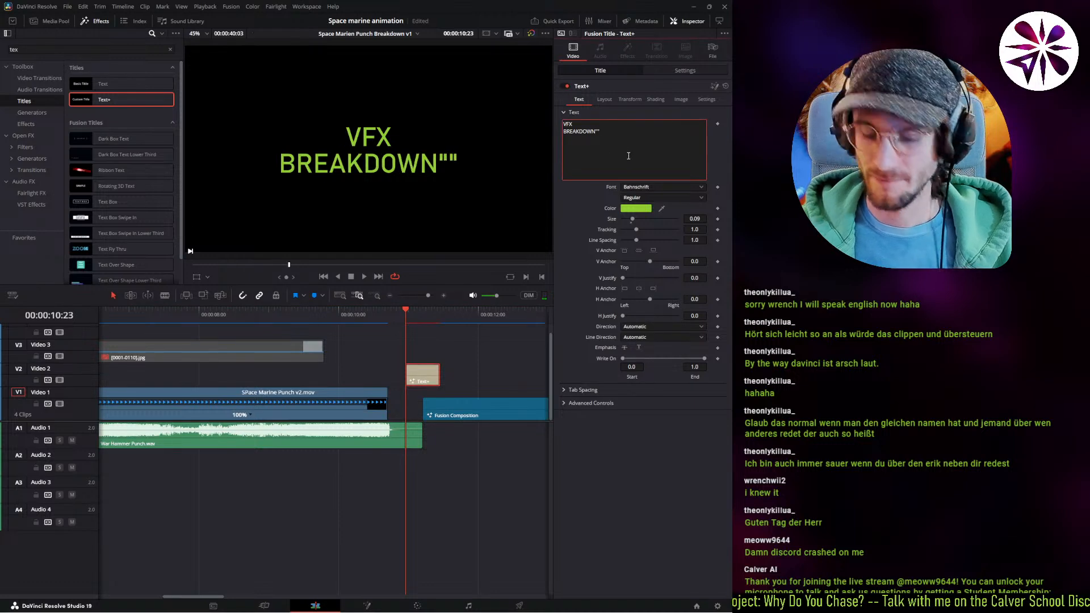
{"action": "key", "text": "BackSpace"}
{"action": "key", "text": "BackSpace"}
{"action": "type", "text": "!!"}
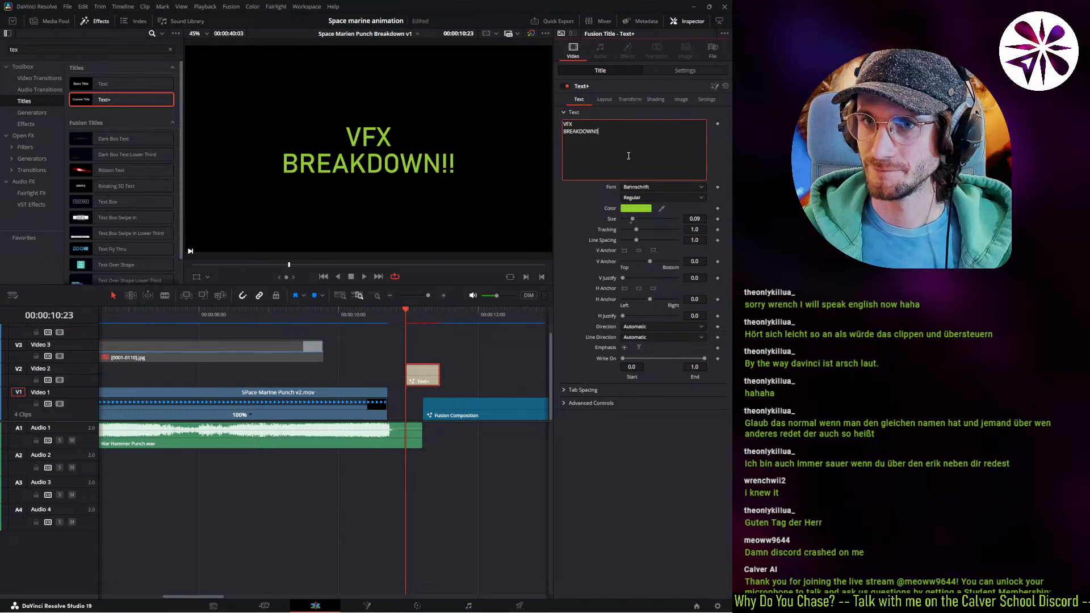
Shift the Fusion Composition together with the final punch video and sound clips forward in time by about 10 frames.
{"action": "left_click", "coordinate": [476, 375]}
{"action": "middle_click_drag", "start_coordinate": [468, 380], "coordinate": [192, 370]}
{"action": "left_click", "coordinate": [235, 375]}
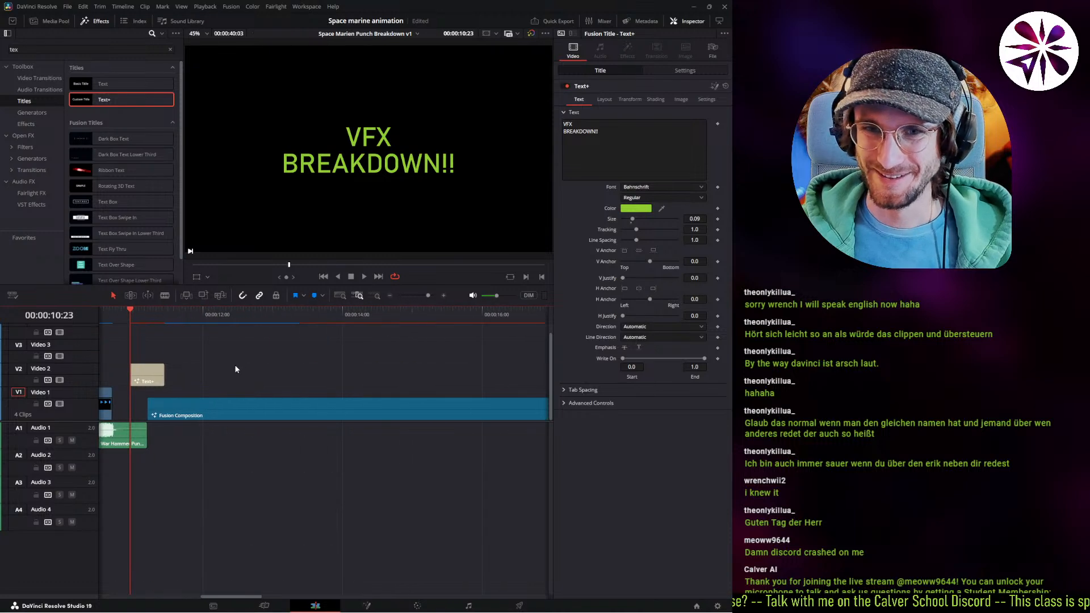
{"action": "key", "text": "ctrl+a"}
{"action": "left_click_drag", "start_coordinate": [150, 315], "coordinate": [170, 315]}
{"action": "left_click", "coordinate": [208, 372]}
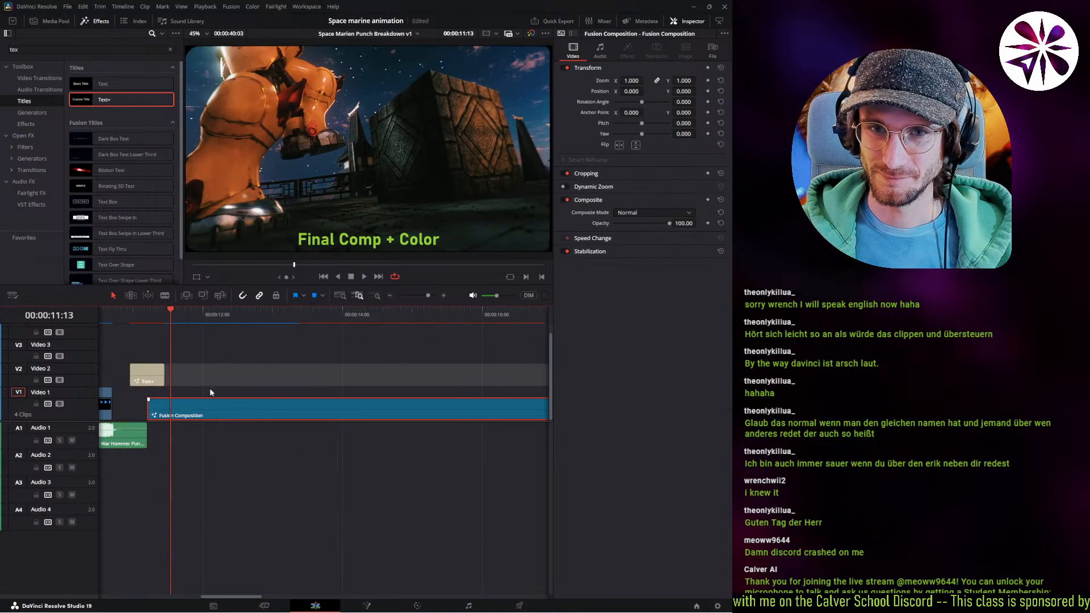
{"action": "left_click_drag", "start_coordinate": [180, 411], "coordinate": [206, 412]}
Play the edit from the start with the whole timeline in view.
{"action": "left_click_drag", "start_coordinate": [157, 316], "coordinate": [100, 318]}
{"action": "key", "text": "space"}
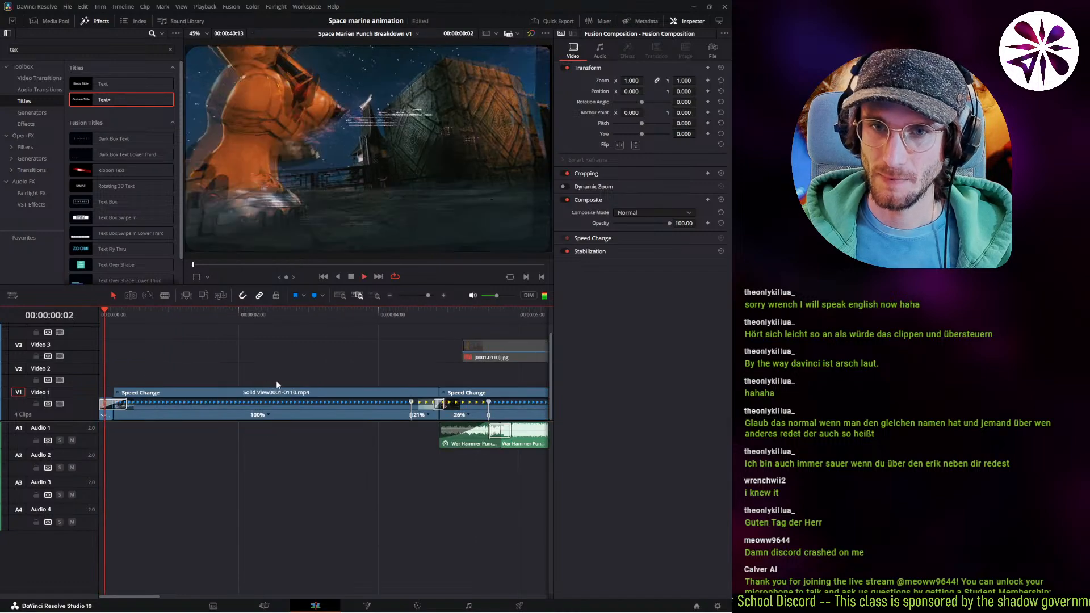
{"action": "left_click", "coordinate": [340, 295]}
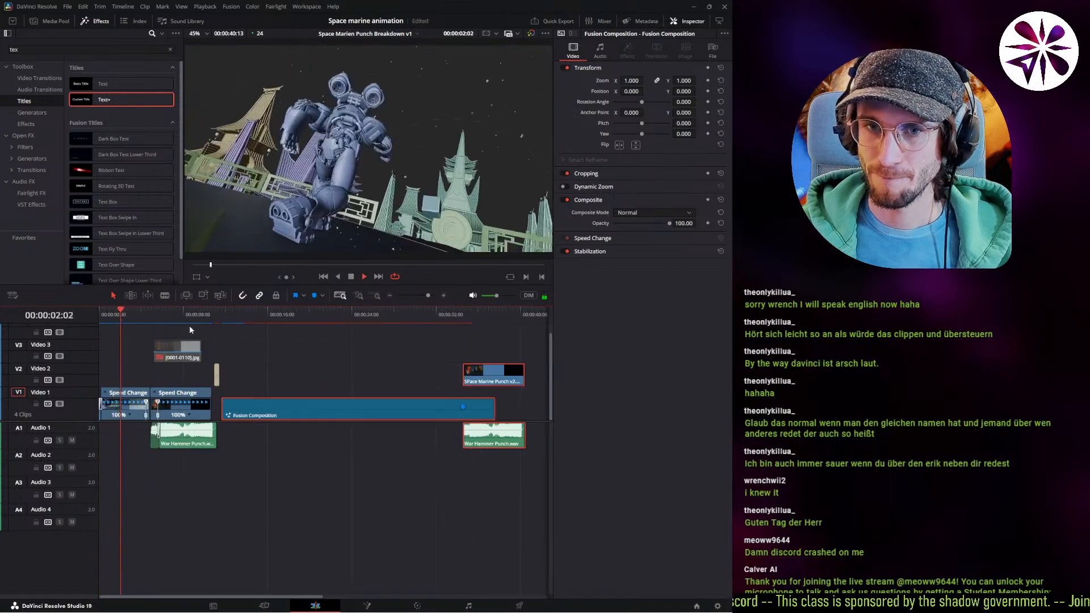
Shift the Fusion Composition together with the final punch video and sound clips 4 frames later on the timeline.
{"action": "left_click", "coordinate": [204, 317]}
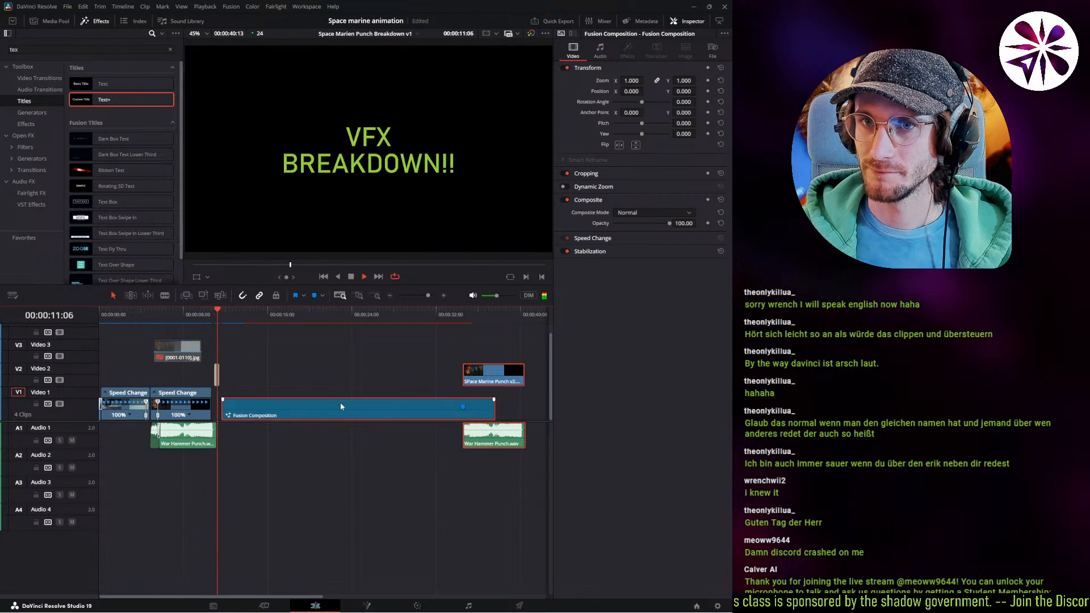
{"action": "left_click", "coordinate": [359, 295]}
{"action": "left_click_drag", "start_coordinate": [269, 416], "coordinate": [280, 416]}
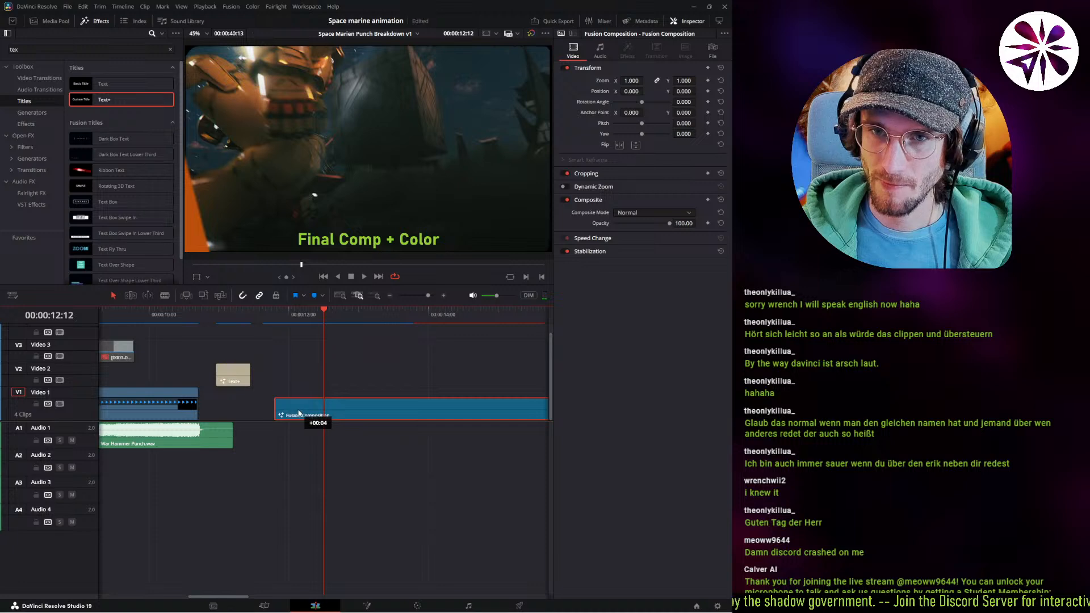
Extend the end of the VFX BREAKDOWN!! title to the start of the Fusion Composition and check the transition in playback.
{"action": "left_click_drag", "start_coordinate": [248, 377], "coordinate": [275, 378]}
{"action": "left_click", "coordinate": [204, 313]}
{"action": "key", "text": "space"}
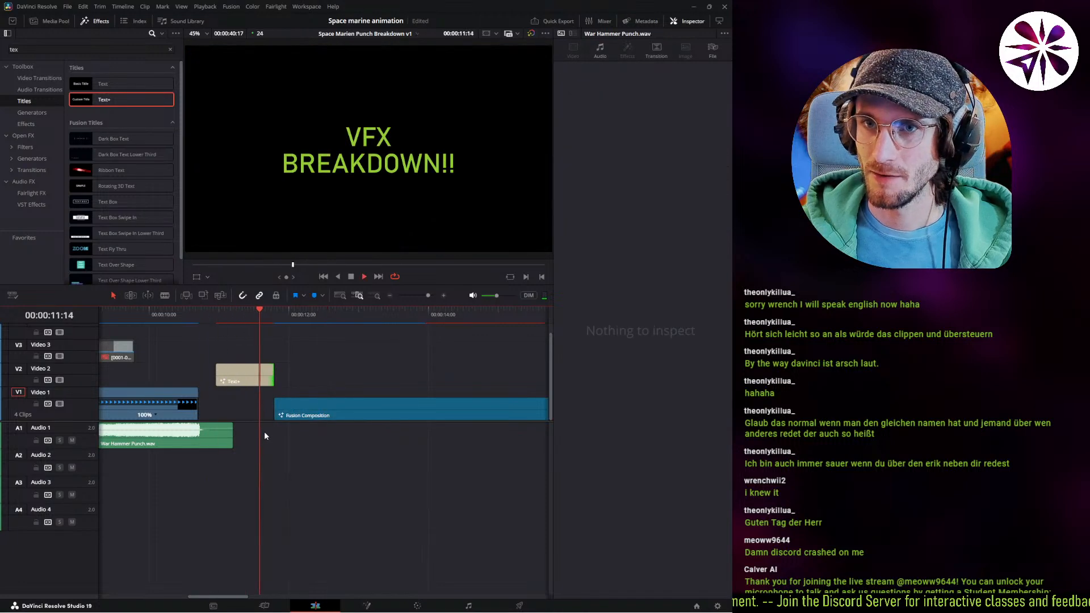
{"action": "key", "text": "space"}
{"action": "left_click_drag", "start_coordinate": [193, 315], "coordinate": [121, 316]}
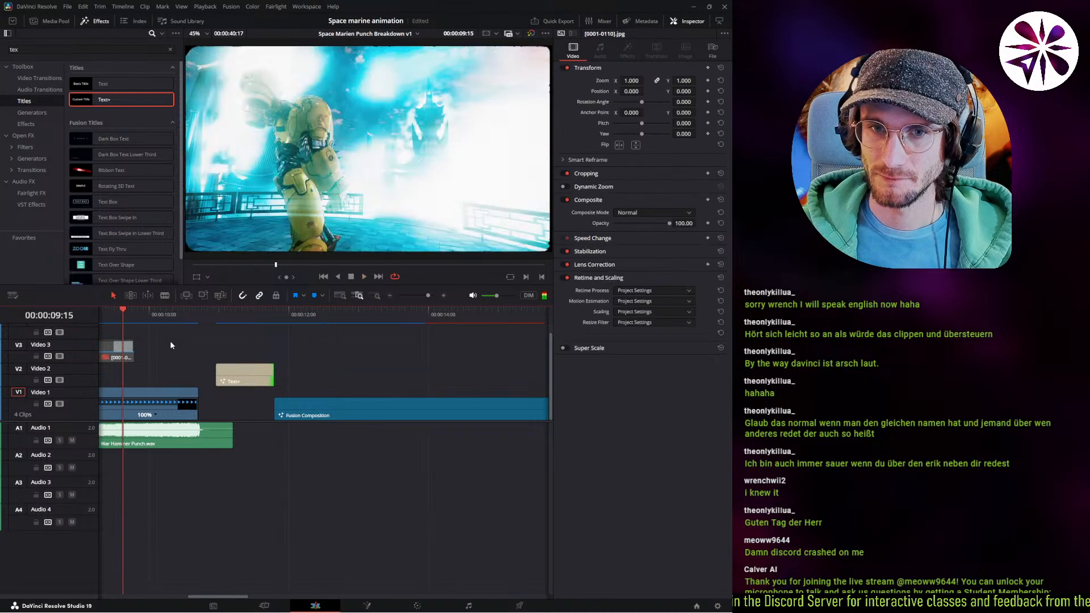
{"action": "key", "text": "space"}
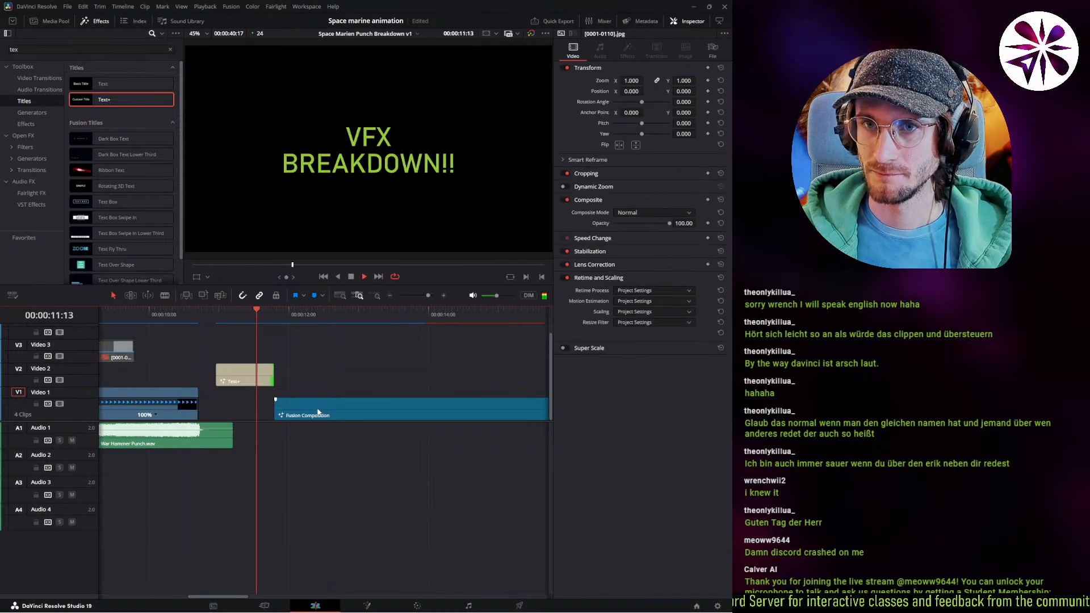
{"action": "key", "text": "space"}
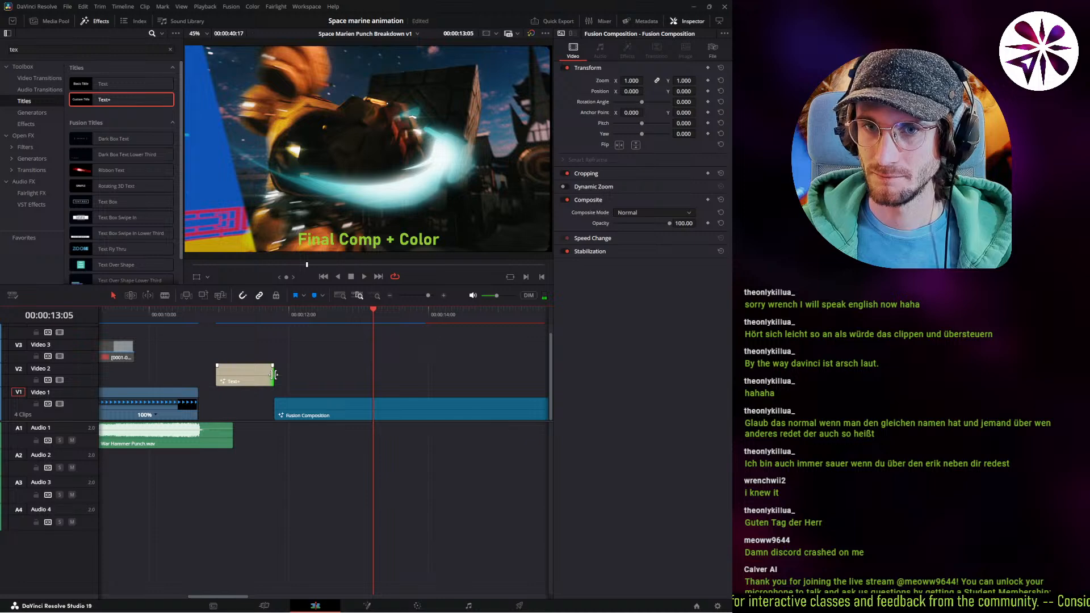
Trim about 2 frames off the end of the VFX BREAKDOWN!! title and play the section.
{"action": "left_click_drag", "start_coordinate": [272, 376], "coordinate": [268, 377]}
{"action": "left_click", "coordinate": [188, 315]}
{"action": "key", "text": "space"}
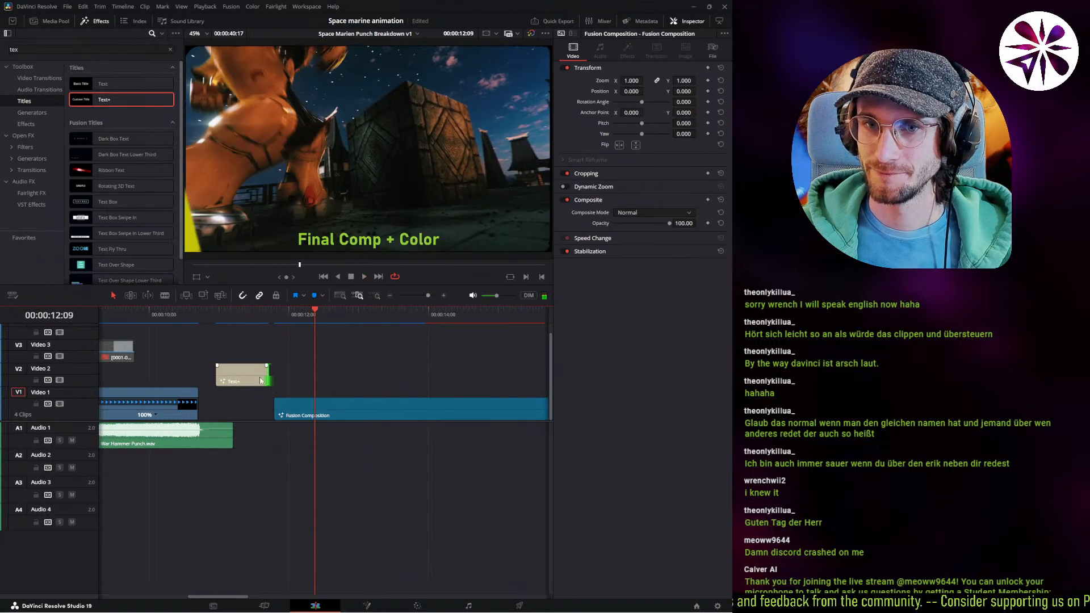
Shift the VFX BREAKDOWN!! title and all clips after it about 2 frames later, and check the timing in playback.
{"action": "left_click", "coordinate": [247, 316]}
{"action": "left_click_drag", "start_coordinate": [247, 376], "coordinate": [246, 379]}
{"action": "key", "text": "ctrl+z"}
{"action": "key", "text": "alt+y"}
{"action": "left_click", "coordinate": [158, 316]}
{"action": "key", "text": "space"}
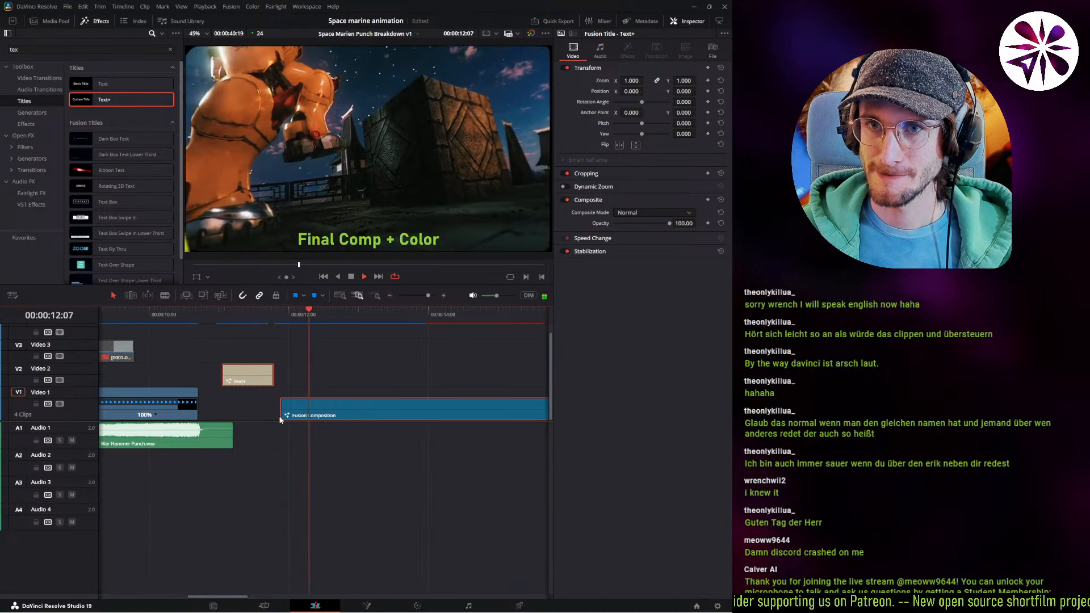
{"action": "key", "text": "space"}
{"action": "left_click", "coordinate": [339, 295]}
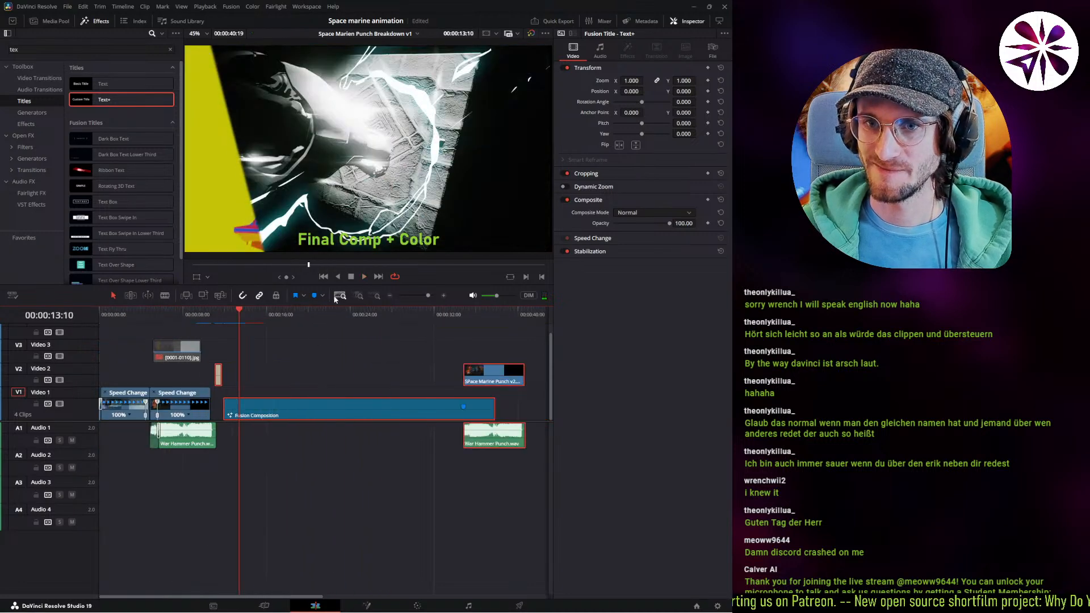
{"action": "left_click", "coordinate": [296, 471]}
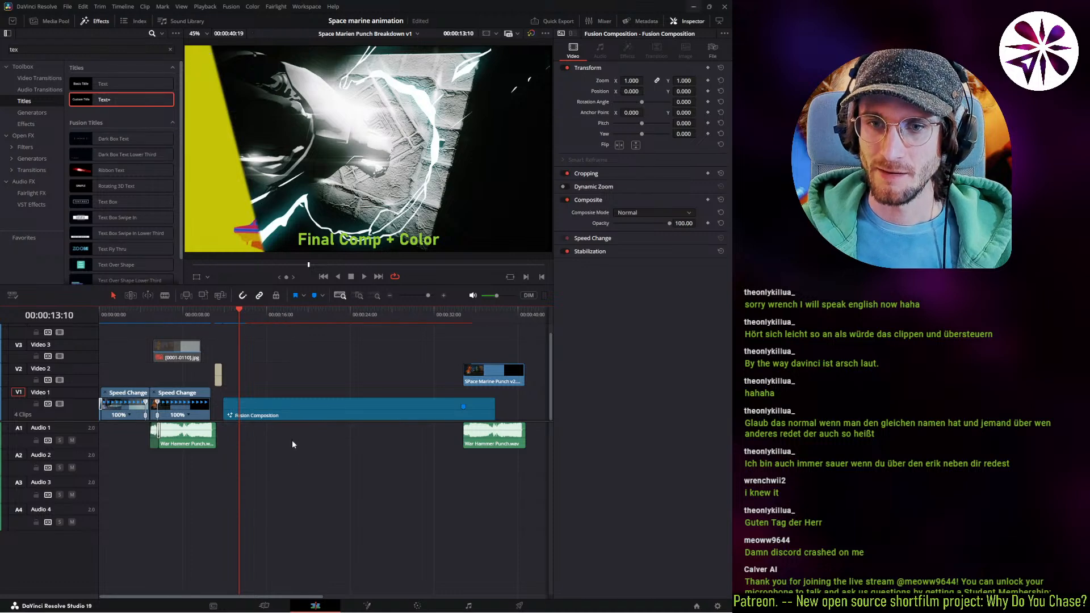
Show the Media Pool's Sound bin, switch to File Explorer and open the C.Avin folder inside Music.
{"action": "left_click", "coordinate": [50, 21]}
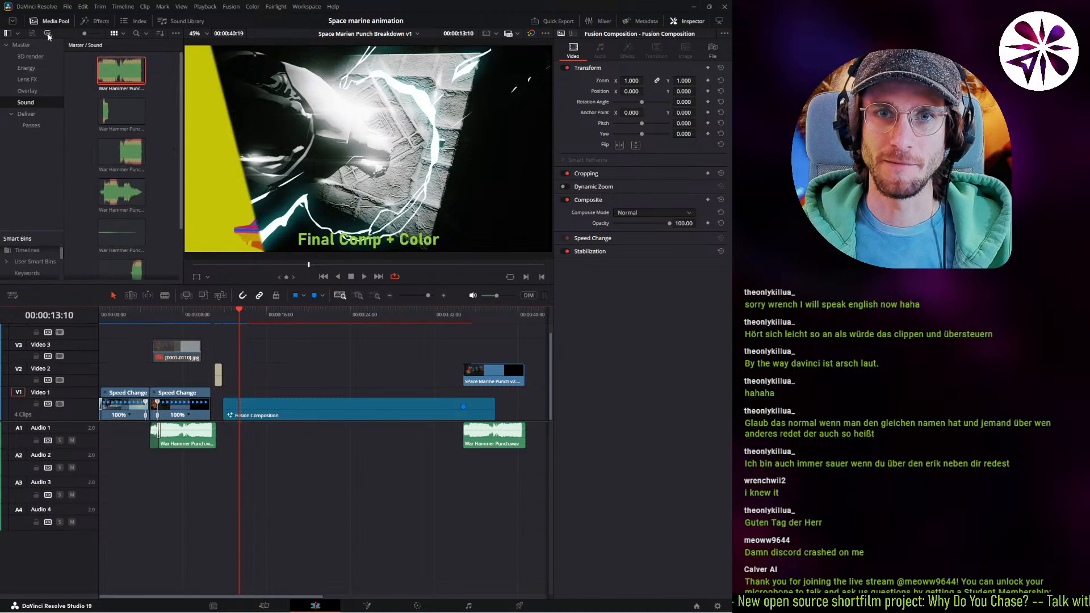
{"action": "key", "text": "alt+Tab"}
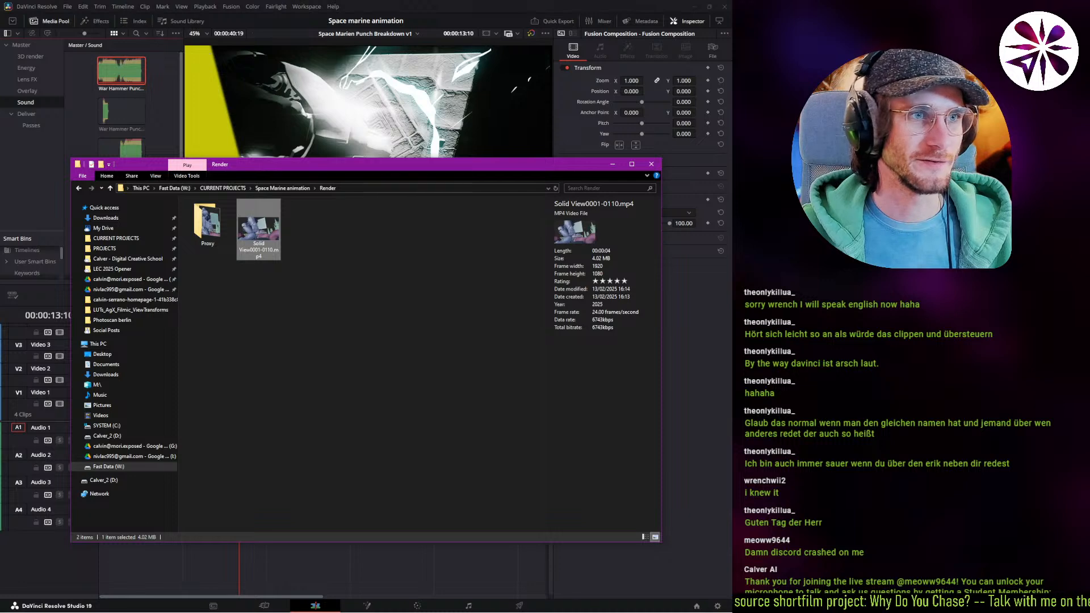
{"action": "left_click", "coordinate": [213, 264]}
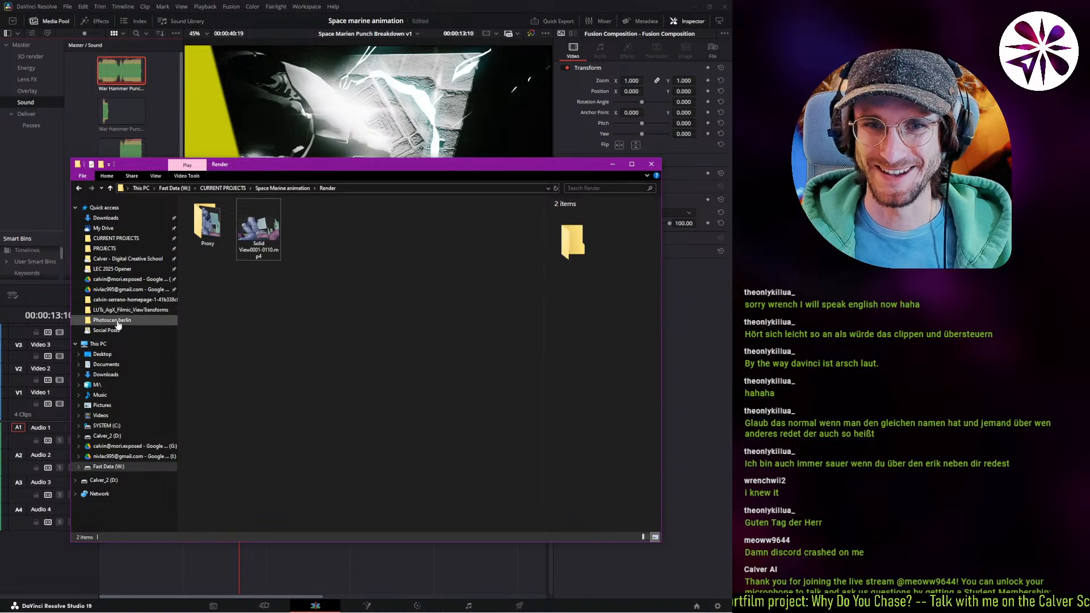
{"action": "left_click", "coordinate": [116, 238]}
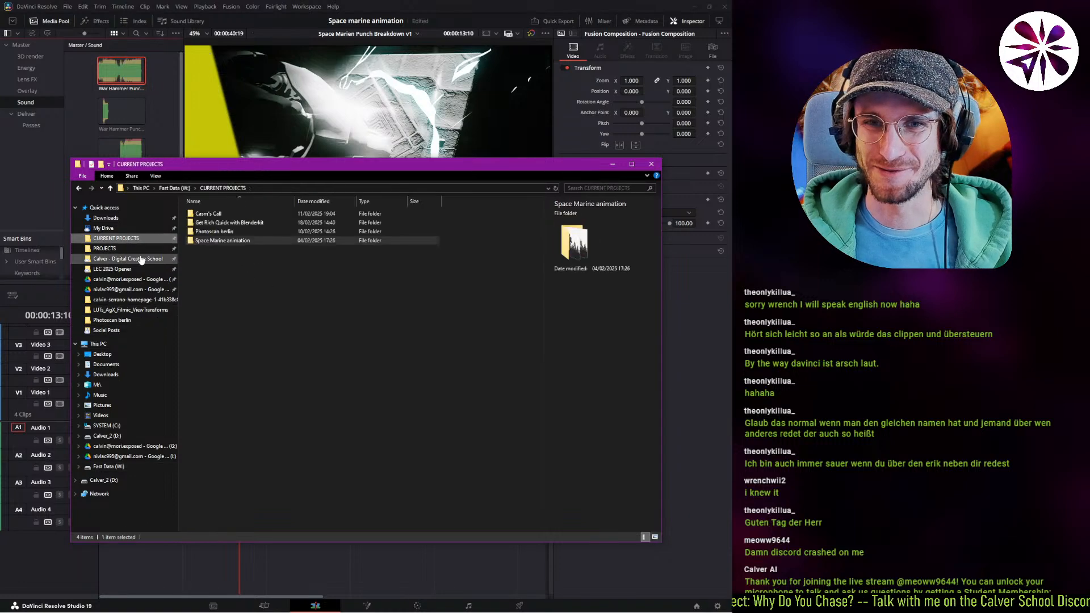
{"action": "left_click", "coordinate": [100, 395]}
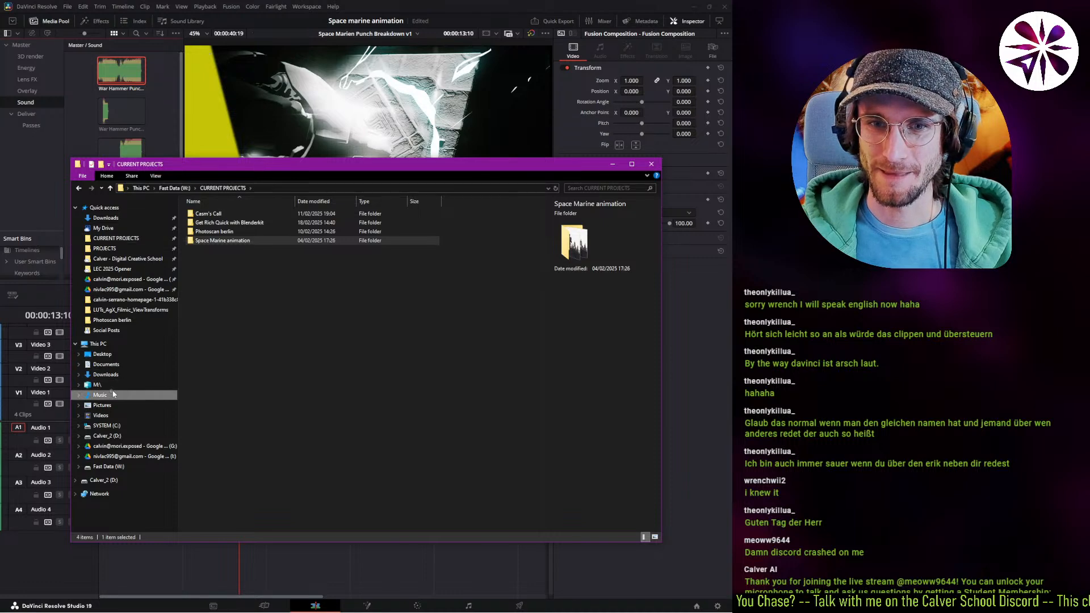
{"action": "key", "text": "c"}
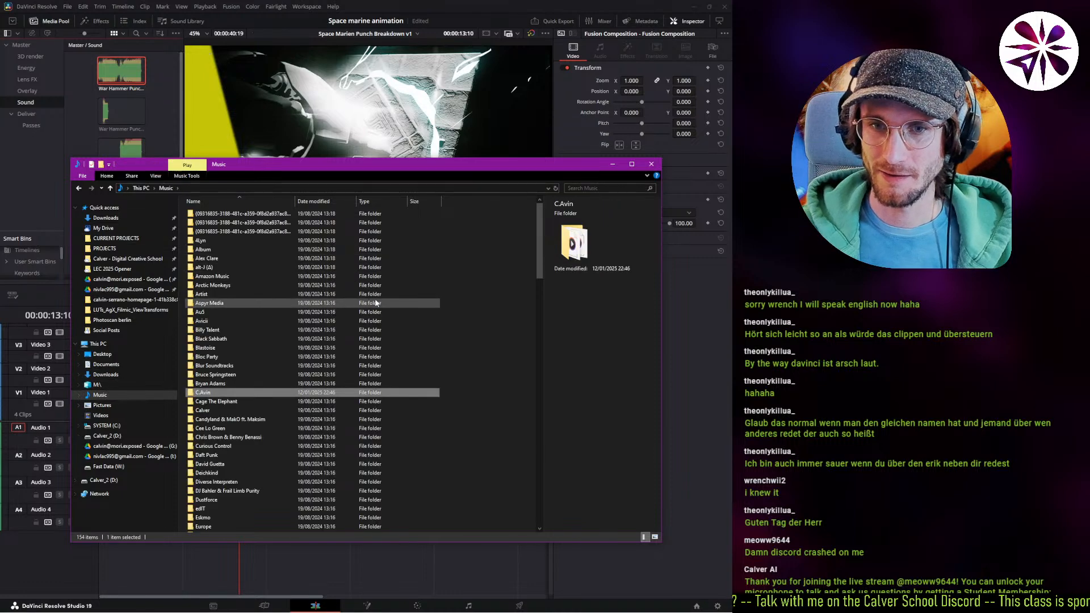
{"action": "key", "text": "Return"}
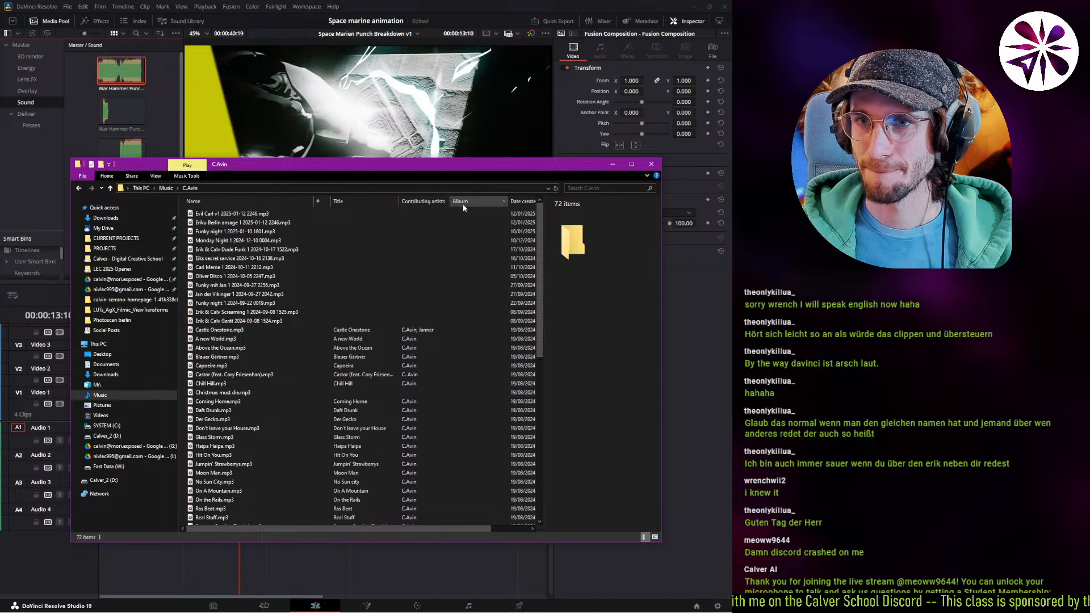
Sort the music files by creation date, newest first, and preview Funky night 1 2025-01-10 1801.mp3.
{"action": "left_click", "coordinate": [414, 295]}
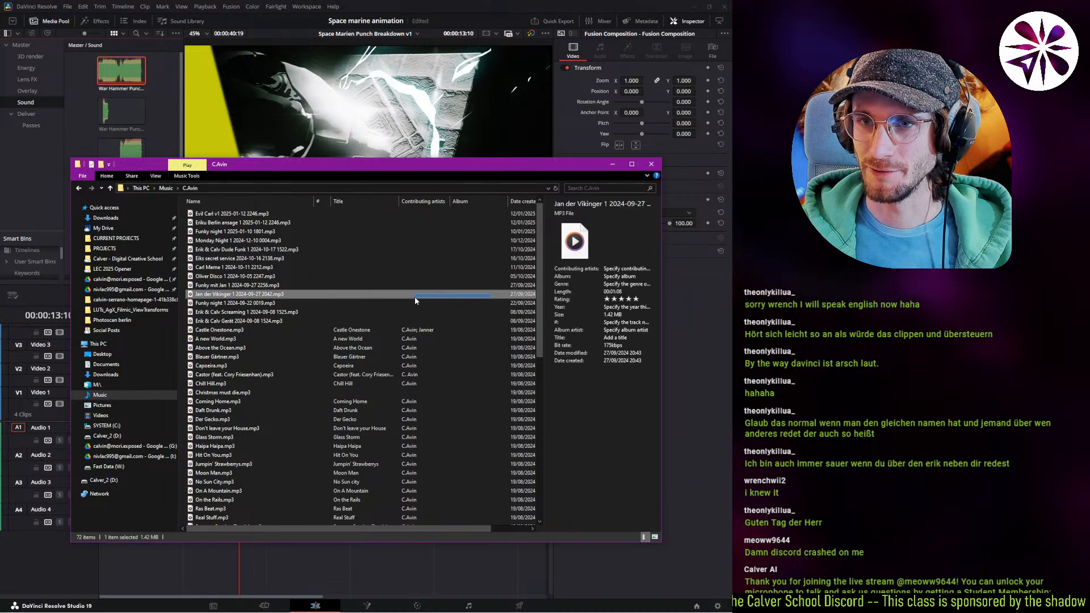
{"action": "left_click", "coordinate": [523, 201]}
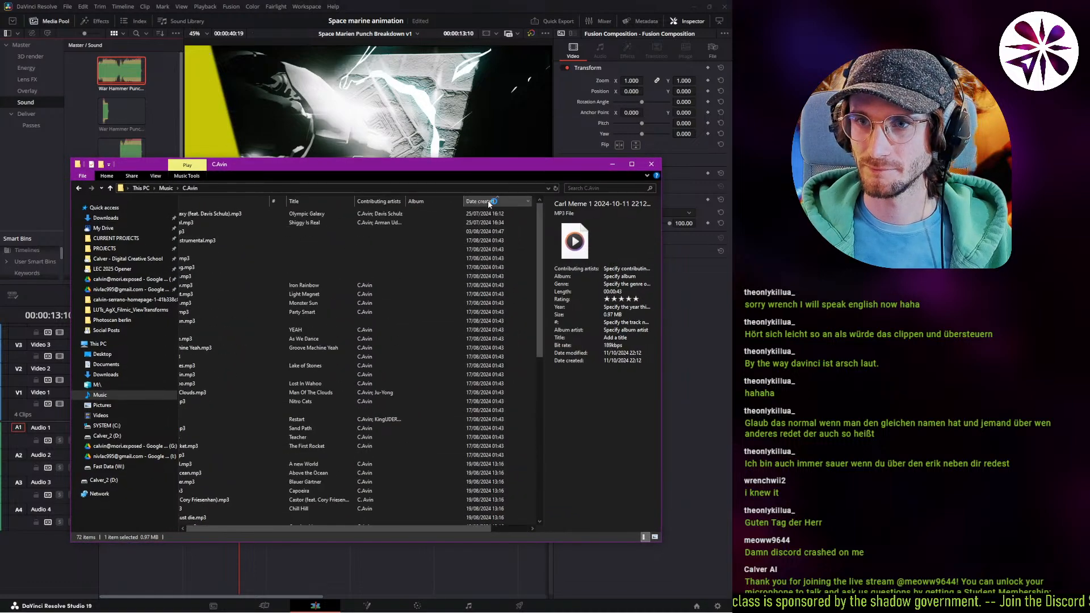
{"action": "left_click", "coordinate": [492, 201]}
{"action": "left_click", "coordinate": [259, 222]}
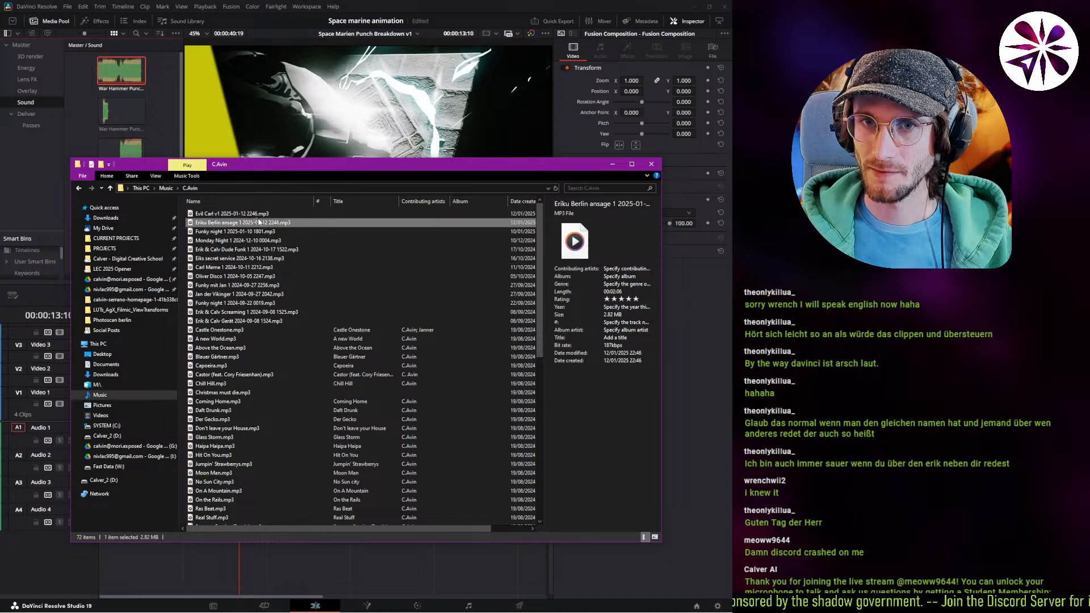
{"action": "left_click", "coordinate": [276, 233]}
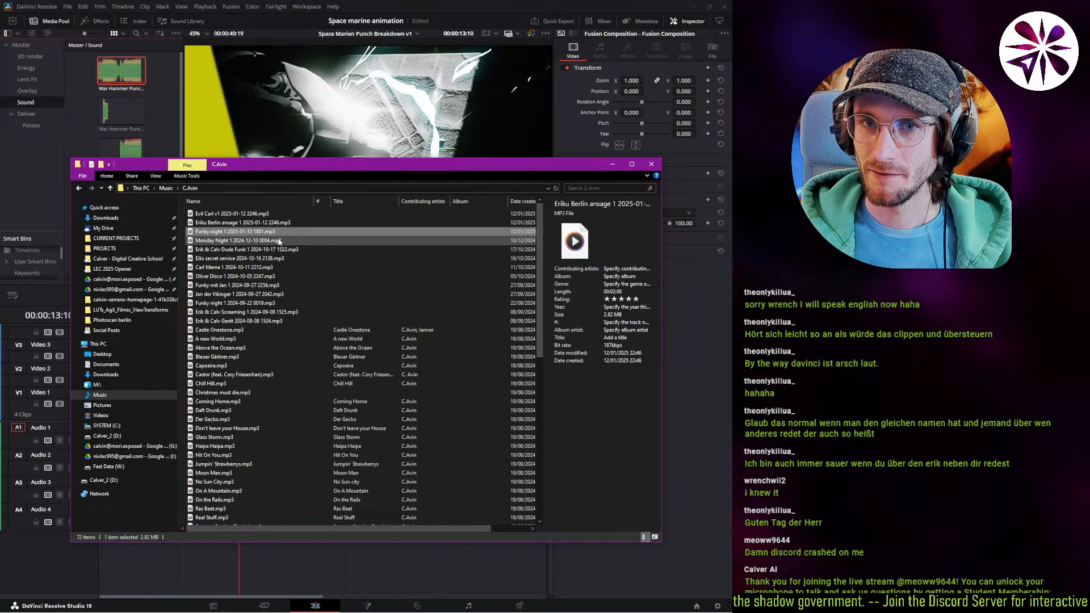
{"action": "key", "text": "space"}
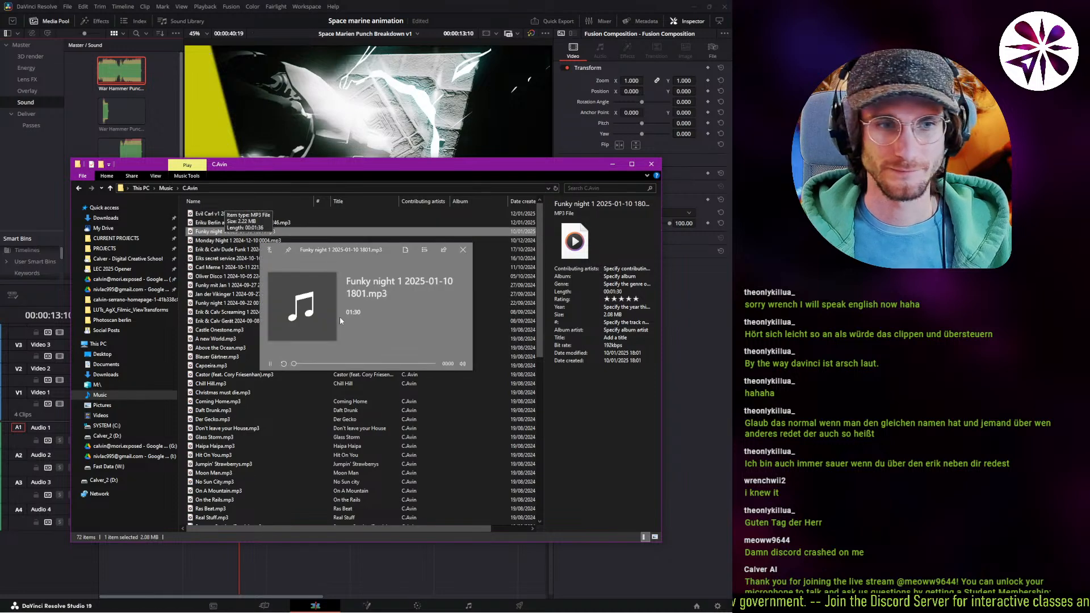
{"action": "left_click_drag", "start_coordinate": [352, 253], "coordinate": [542, 408]}
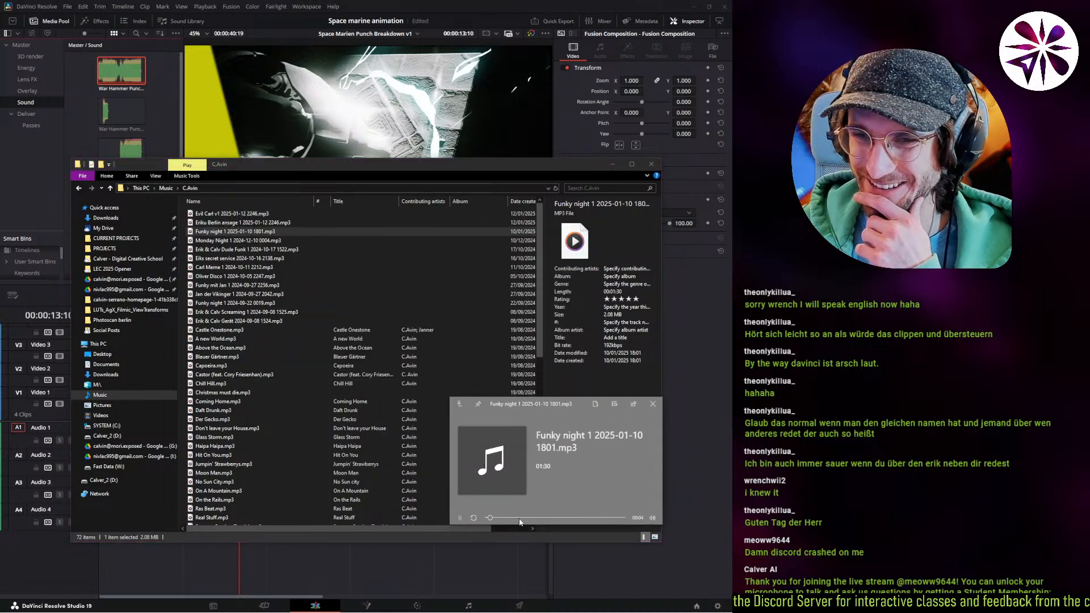
Preview several passages of Monday Night 1 2024-12-10 0004.mp3 and close the preview.
{"action": "left_click", "coordinate": [276, 240]}
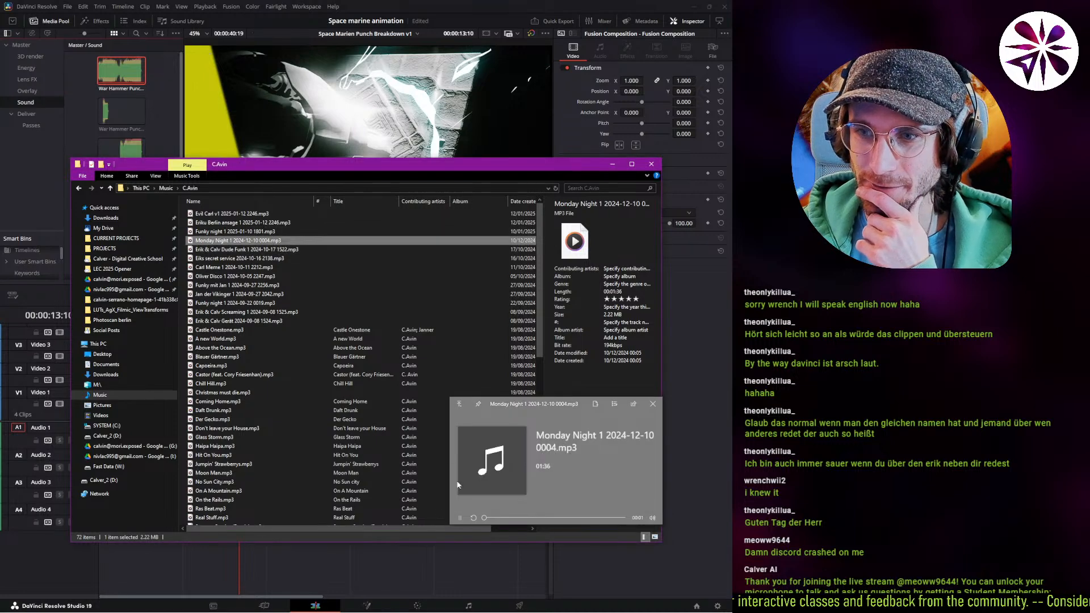
{"action": "left_click", "coordinate": [514, 518]}
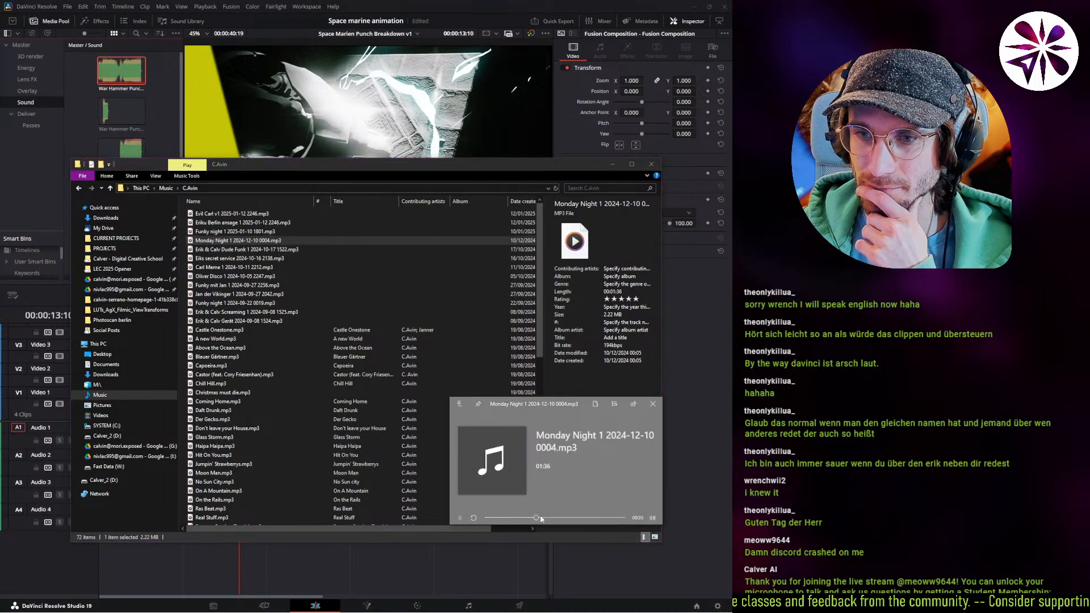
{"action": "left_click", "coordinate": [558, 518]}
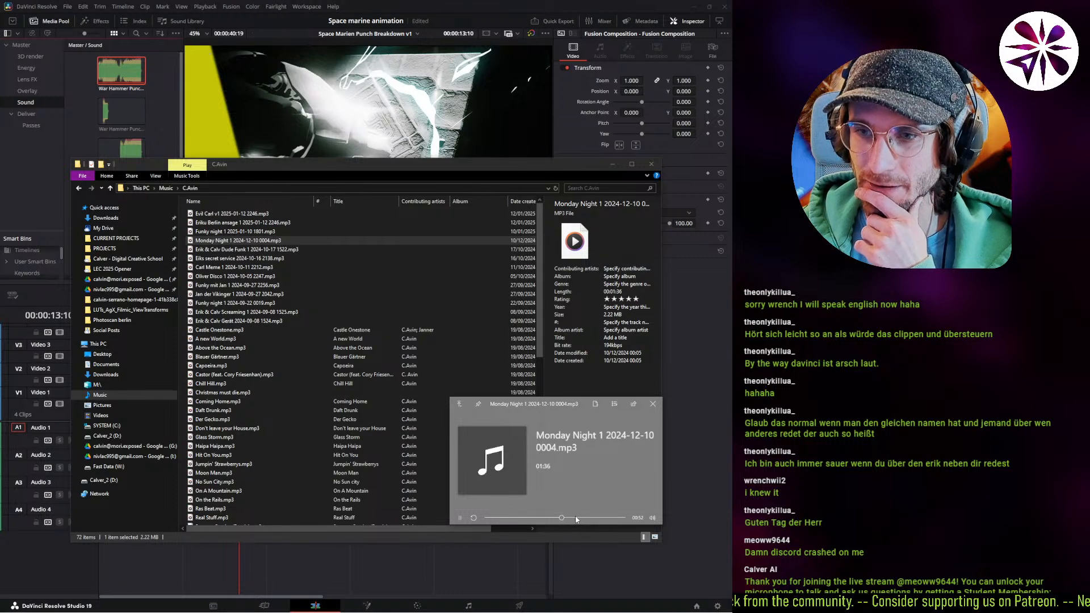
{"action": "left_click", "coordinate": [546, 518]}
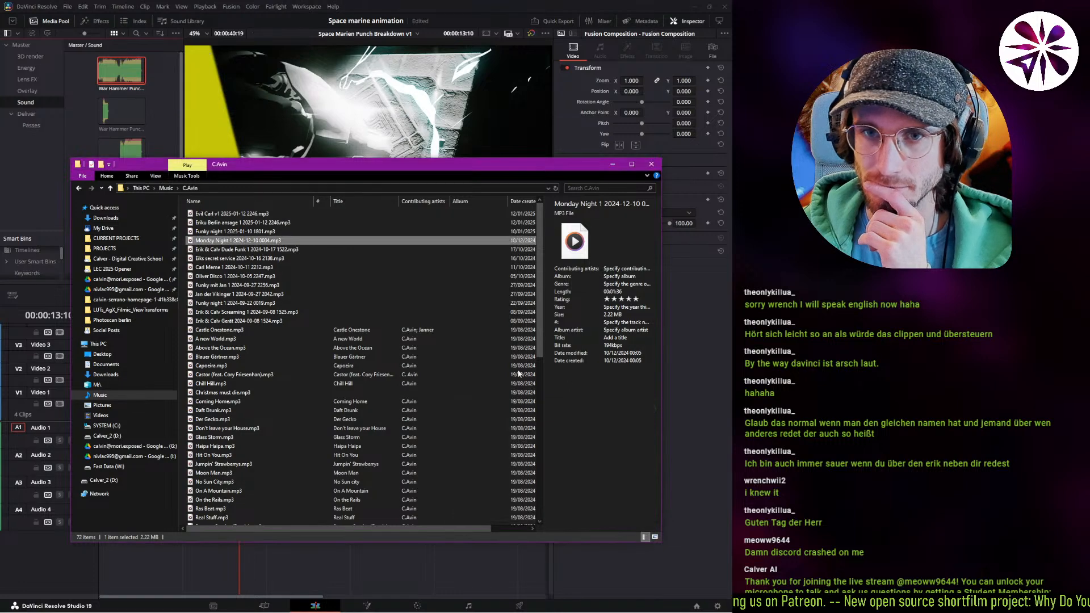
{"action": "left_click", "coordinate": [653, 404]}
Import Monday Night 1 2024-12-10 0004.mp3 into the Sound bin and hide the Inspector to widen the timeline.
{"action": "left_click_drag", "start_coordinate": [309, 162], "coordinate": [461, 152]}
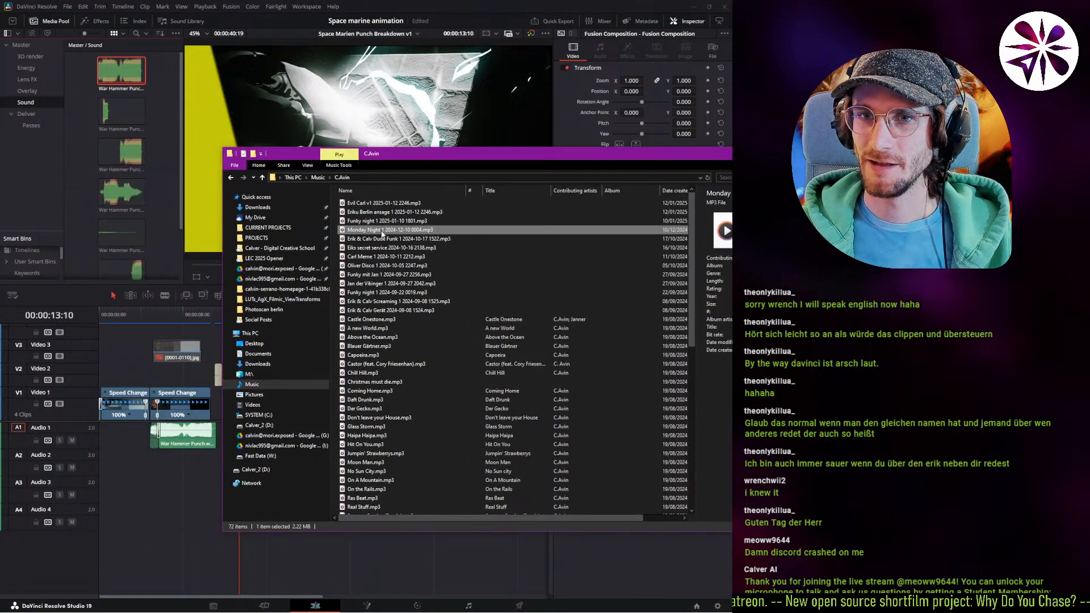
{"action": "left_click_drag", "start_coordinate": [382, 233], "coordinate": [155, 198]}
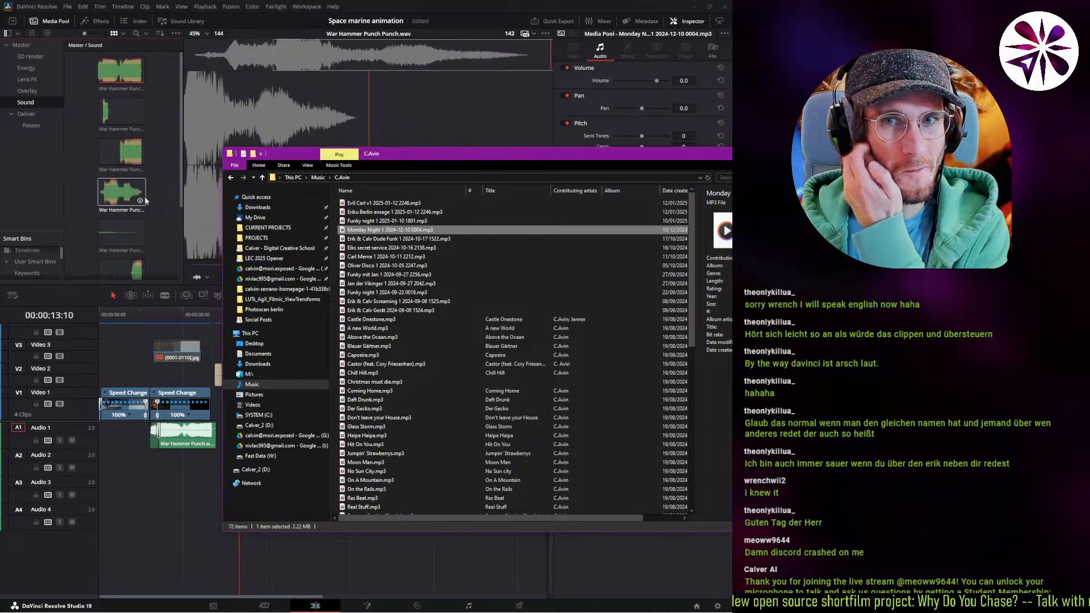
{"action": "left_click", "coordinate": [151, 239]}
{"action": "scroll", "coordinate": [150, 239], "scroll_direction": "down", "scroll_amount": 5}
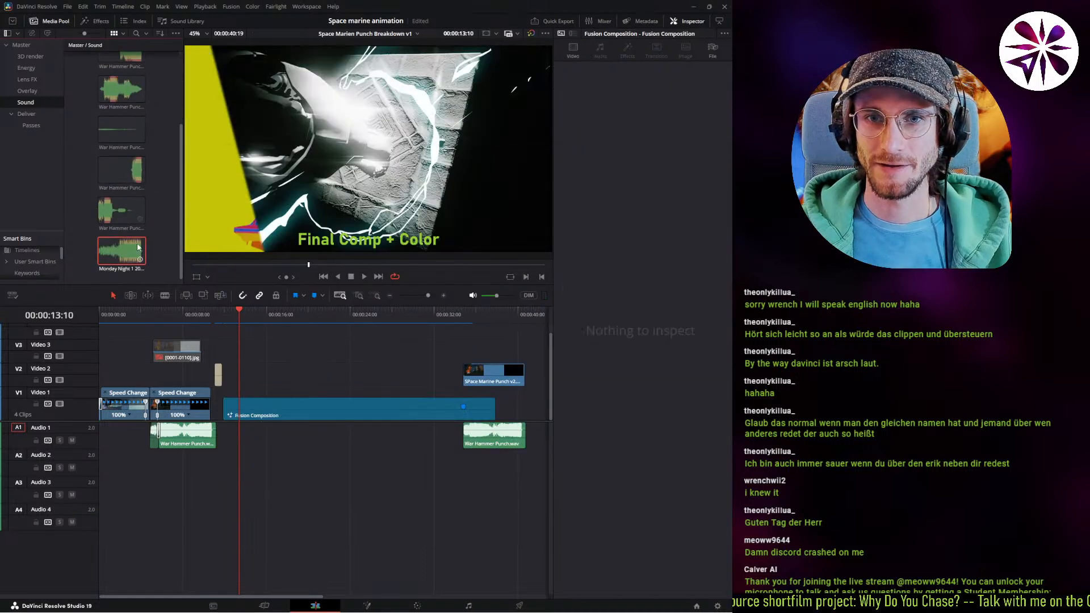
{"action": "left_click", "coordinate": [120, 260]}
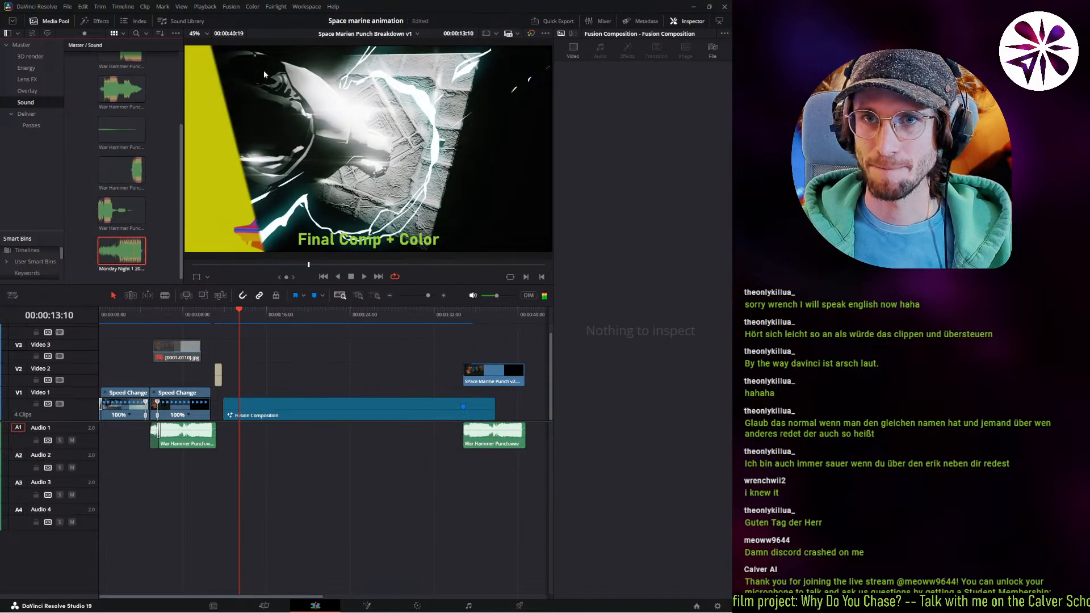
{"action": "left_click", "coordinate": [684, 24]}
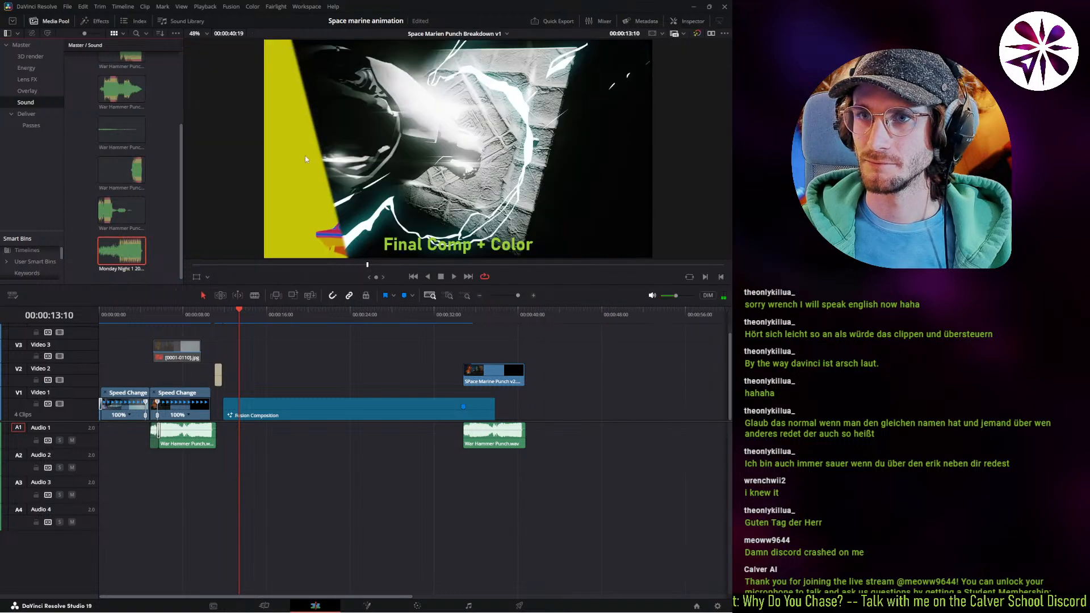
Try inserting the Monday Night 1 track from the Sound bin into the timeline, and undo that edit.
{"action": "left_click_drag", "start_coordinate": [120, 260], "coordinate": [292, 198]}
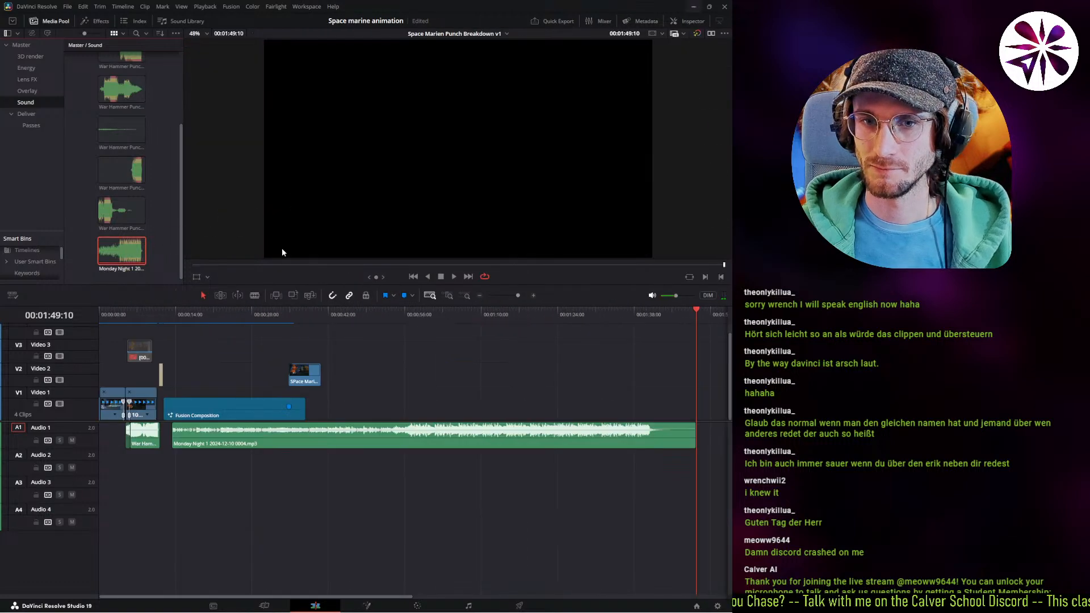
{"action": "key", "text": "ctrl+z"}
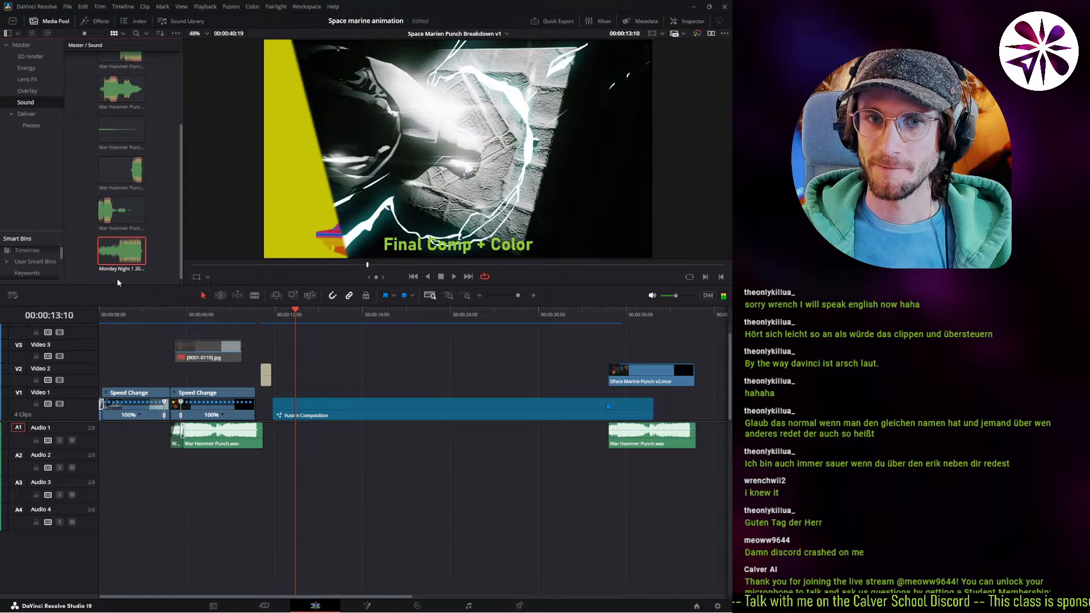
{"action": "mouse_move", "coordinate": [117, 279]}
{"action": "left_mouse_down"}
{"action": "mouse_move", "coordinate": [156, 250]}
{"action": "mouse_move", "coordinate": [670, 149]}
{"action": "mouse_move", "coordinate": [257, 163]}
{"action": "mouse_move", "coordinate": [315, 46]}
{"action": "mouse_move", "coordinate": [344, 25]}
{"action": "mouse_move", "coordinate": [128, 244]}
{"action": "mouse_move", "coordinate": [120, 268]}
{"action": "left_mouse_up"}
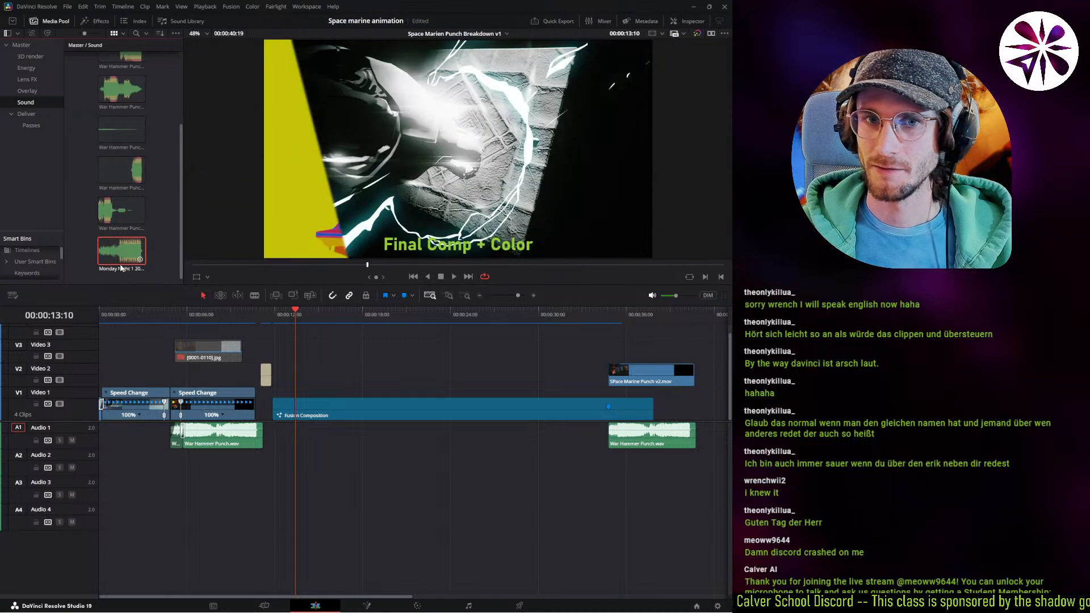
Open Monday Night 1 2024-12-10 0004.mp3 from the Sound bin in the source viewer, audition its middle passages and raise the monitoring volume.
{"action": "left_click", "coordinate": [120, 265]}
{"action": "key", "text": "q"}
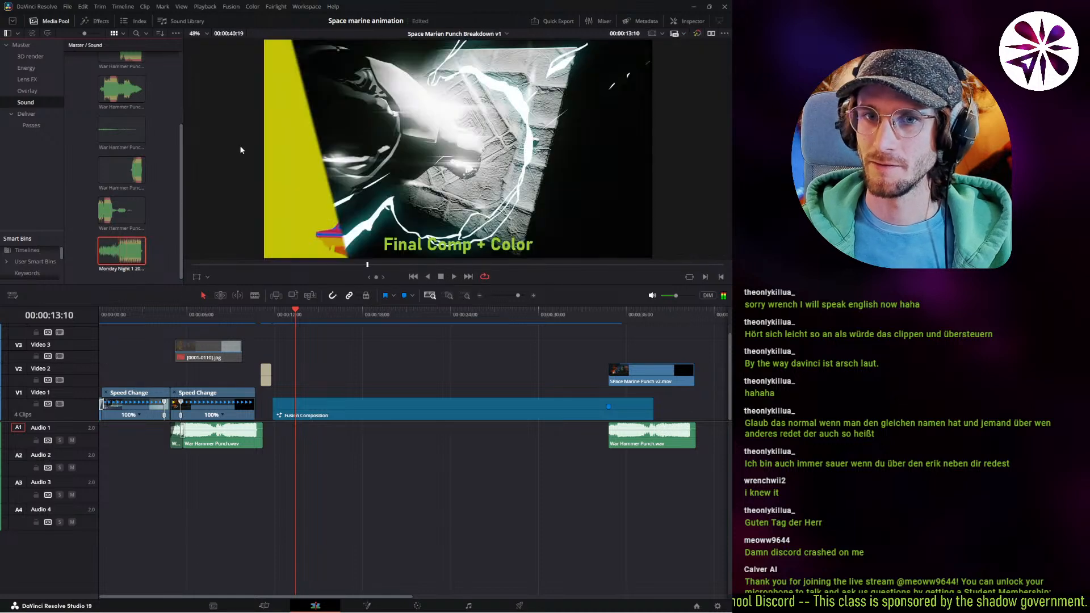
{"action": "left_click", "coordinate": [130, 245]}
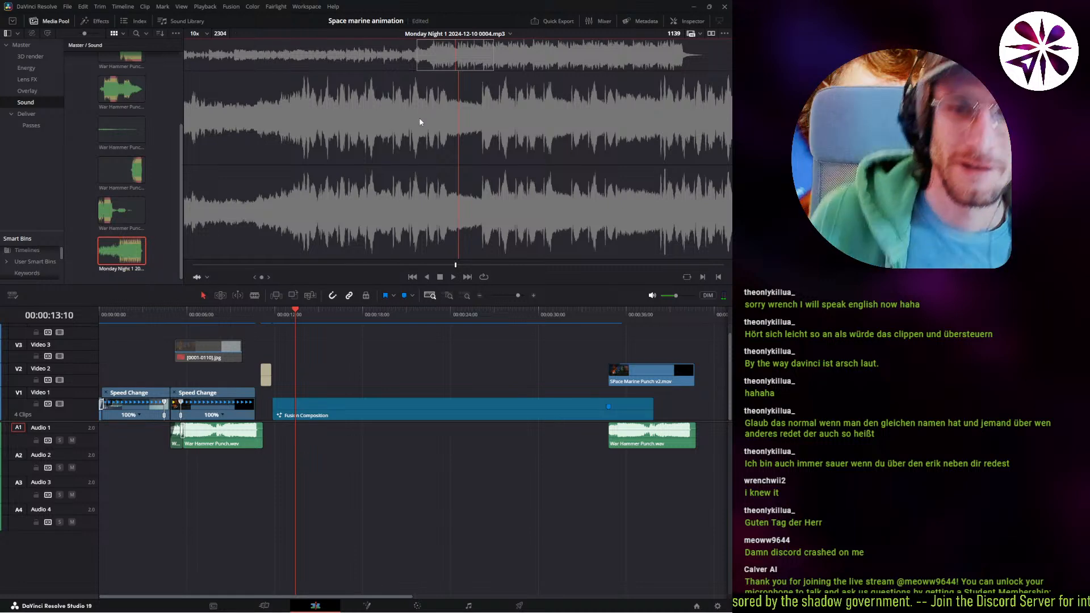
{"action": "left_click", "coordinate": [414, 67]}
{"action": "key", "text": "space"}
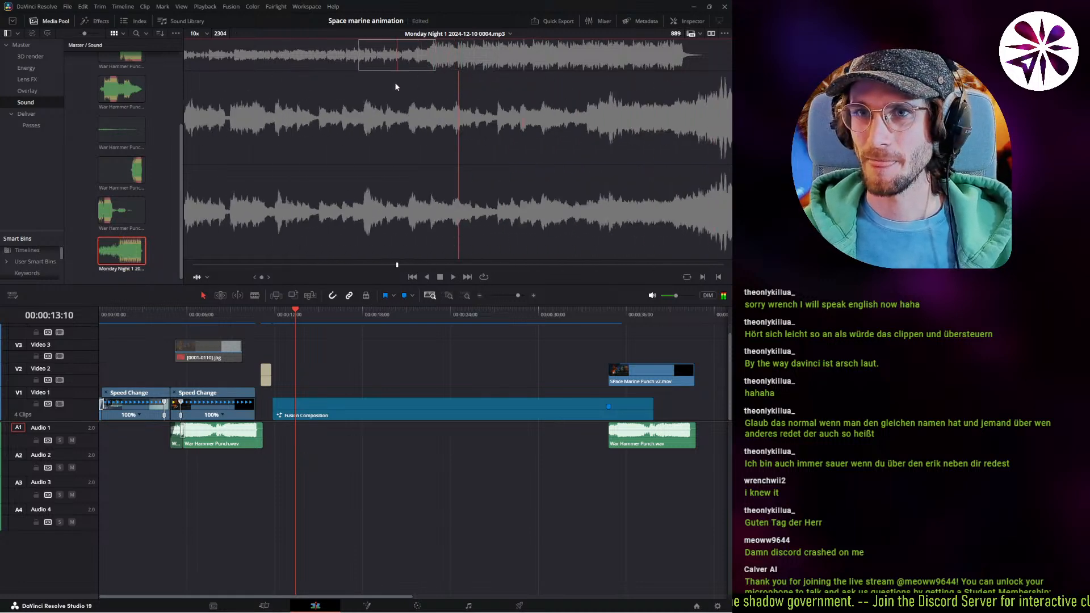
{"action": "key", "text": "space"}
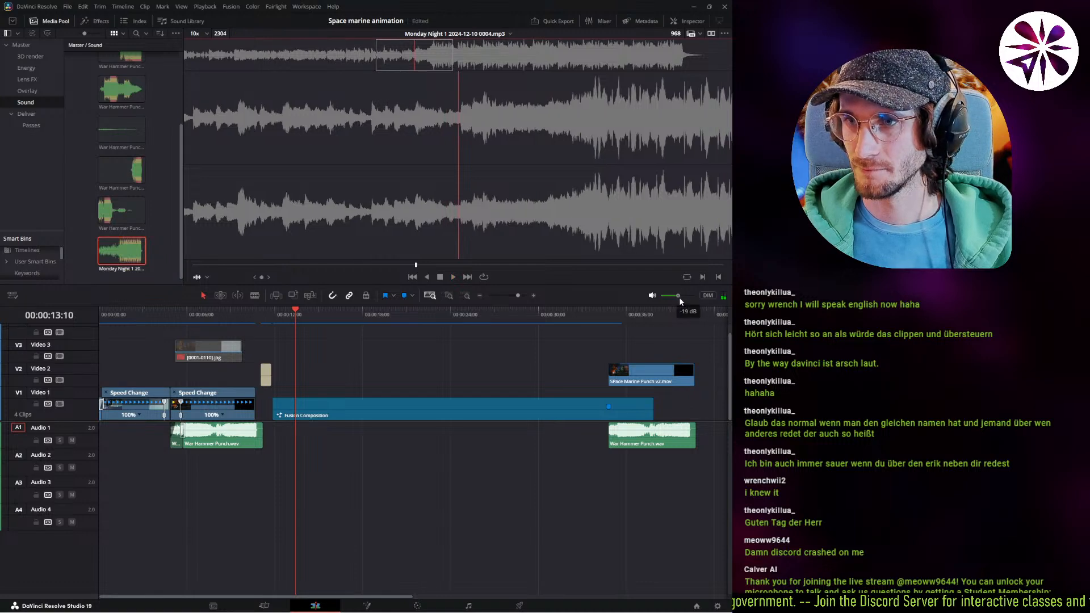
{"action": "left_click_drag", "start_coordinate": [680, 298], "coordinate": [685, 299]}
{"action": "key", "text": "space"}
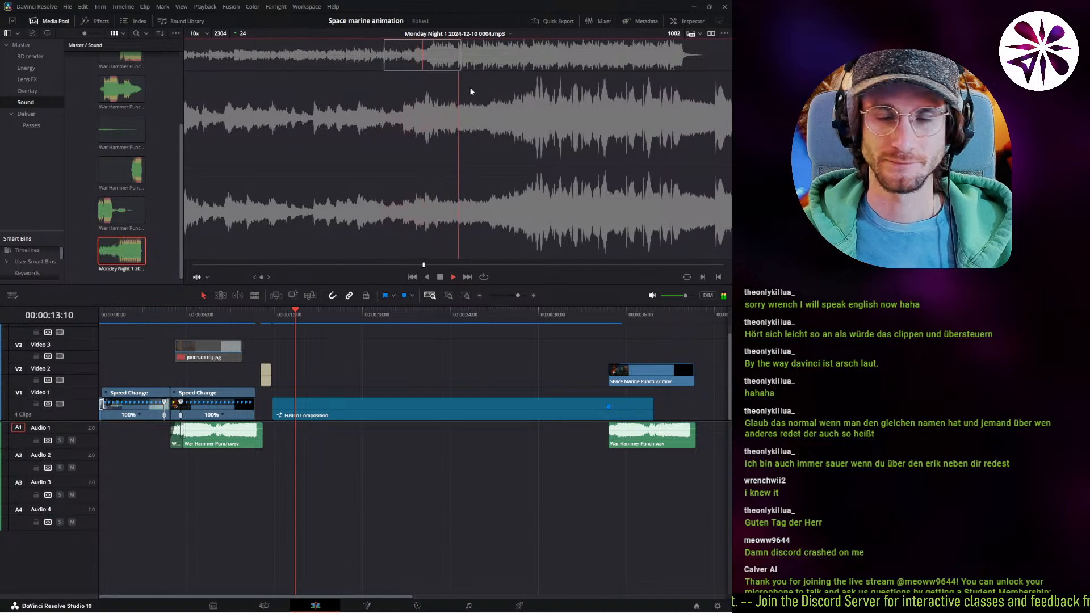
Set the in point of Monday Night 1 at frame 1049 and place the track on Audio 2 at the start of the Fusion Composition.
{"action": "left_click", "coordinate": [431, 60]}
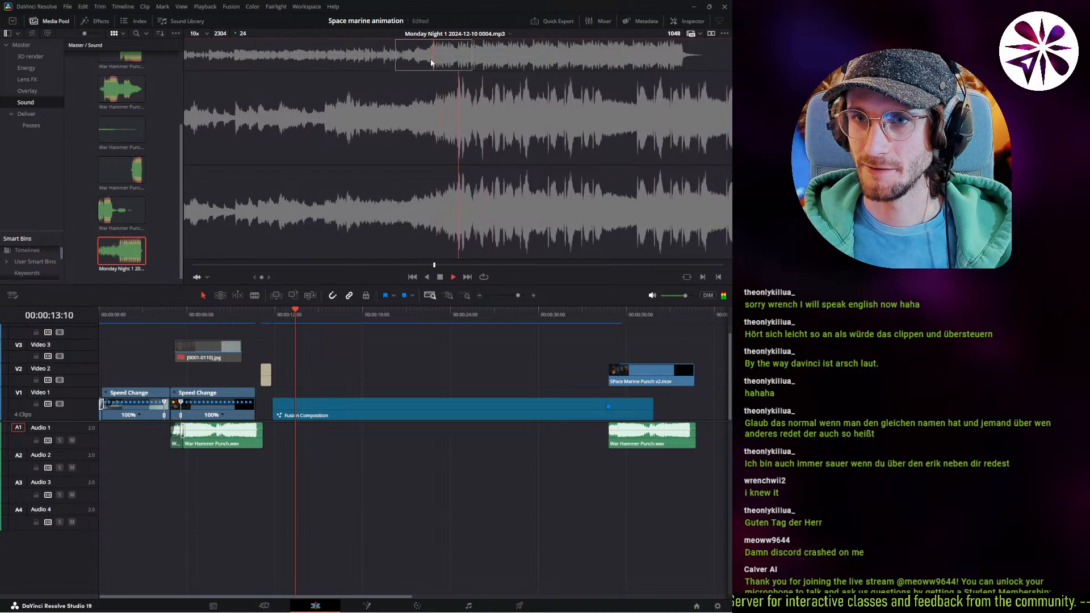
{"action": "key", "text": "space"}
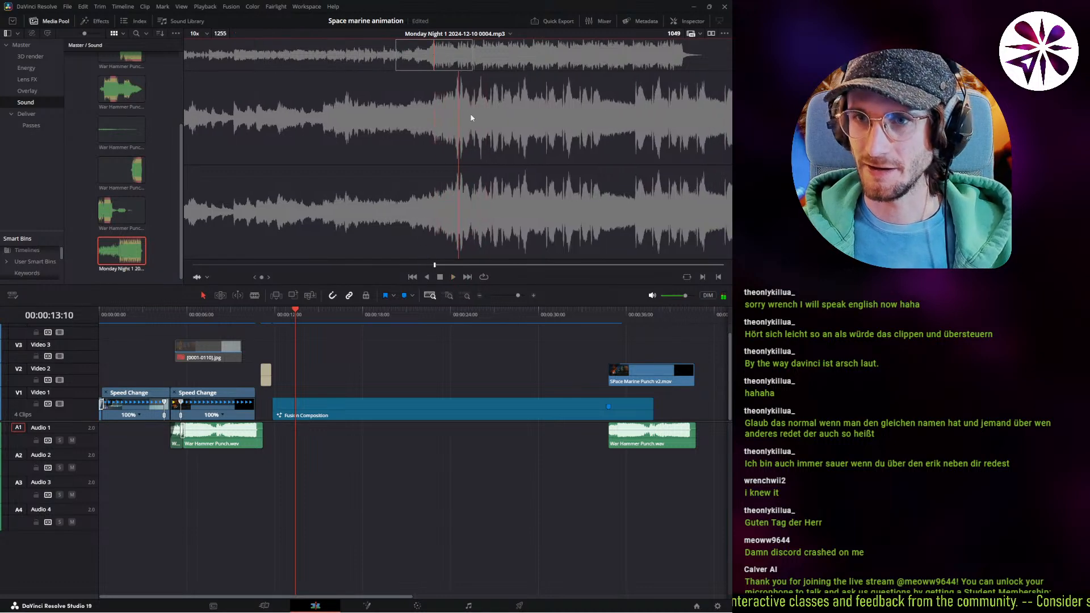
{"action": "left_click_drag", "start_coordinate": [446, 208], "coordinate": [274, 466]}
{"action": "key", "text": "shift+z"}
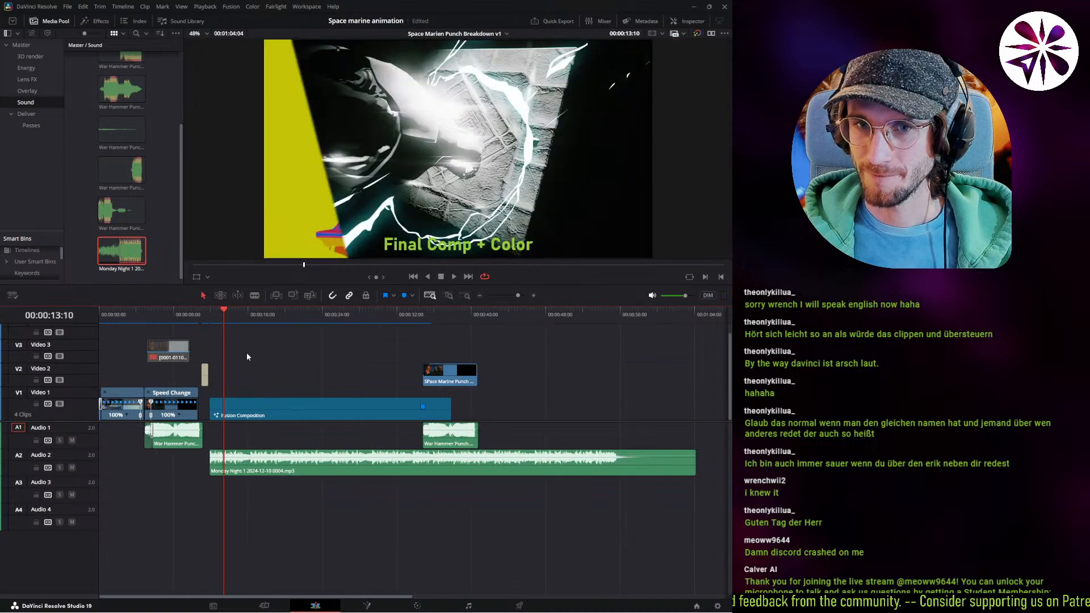
Extend the start of the Audio 2 music back to the end of SPace Marine Punch v2.mov, add a fade-in and play the result.
{"action": "left_click", "coordinate": [206, 316]}
{"action": "key", "text": "space"}
{"action": "key", "text": "shift+z"}
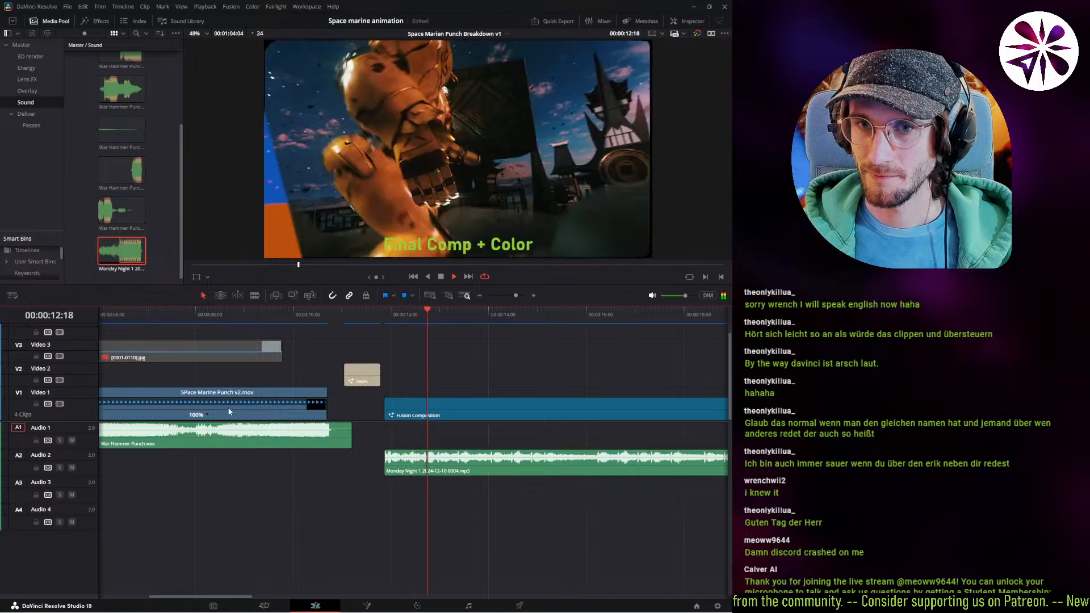
{"action": "key", "text": "ctrl+equal"}
{"action": "key", "text": "space"}
{"action": "mouse_move", "coordinate": [345, 465]}
{"action": "left_mouse_down"}
{"action": "mouse_move", "coordinate": [247, 460]}
{"action": "mouse_move", "coordinate": [343, 455]}
{"action": "left_mouse_up"}
{"action": "left_click", "coordinate": [234, 314]}
{"action": "key", "text": "space"}
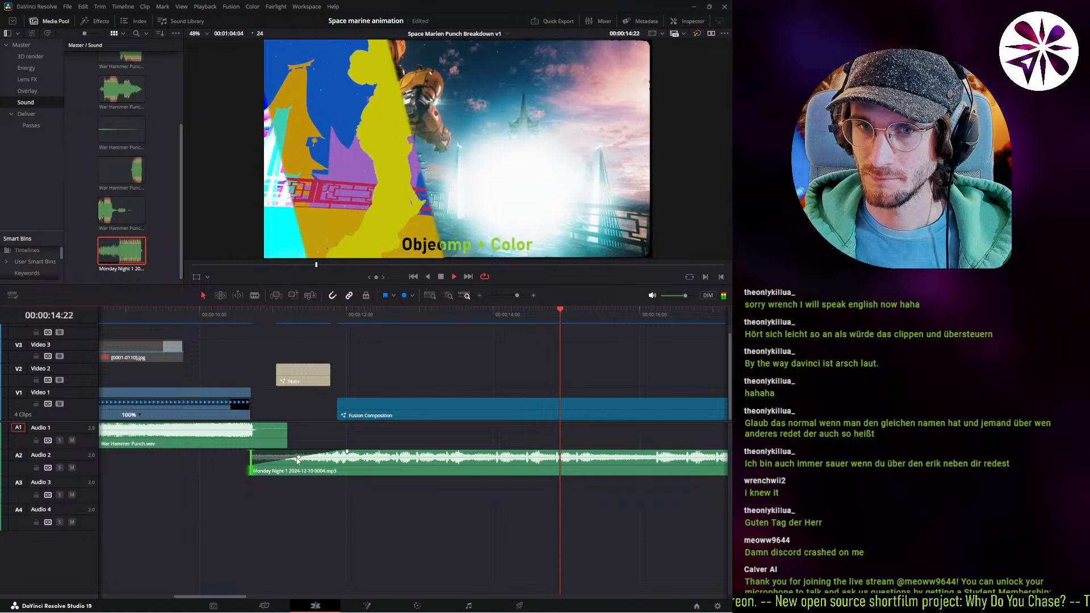
{"action": "key", "text": "space"}
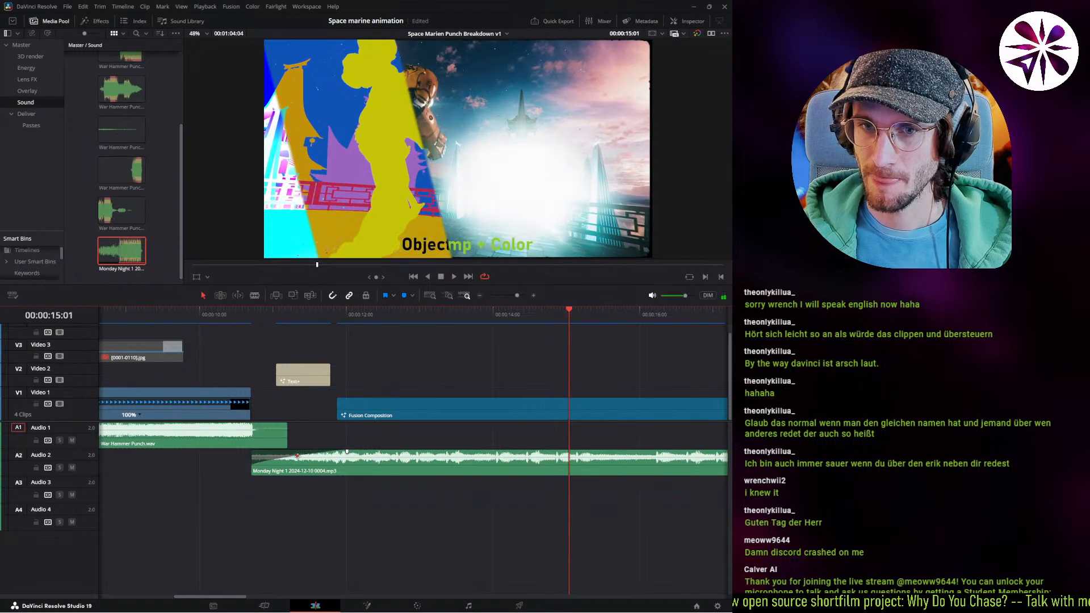
Play the punch shot from about 7 seconds and the transition into the breakdown to check the music against the War Hammer Punch audio.
{"action": "scroll", "coordinate": [411, 362], "scroll_direction": "left", "scroll_amount": 5}
{"action": "left_click", "coordinate": [238, 318]}
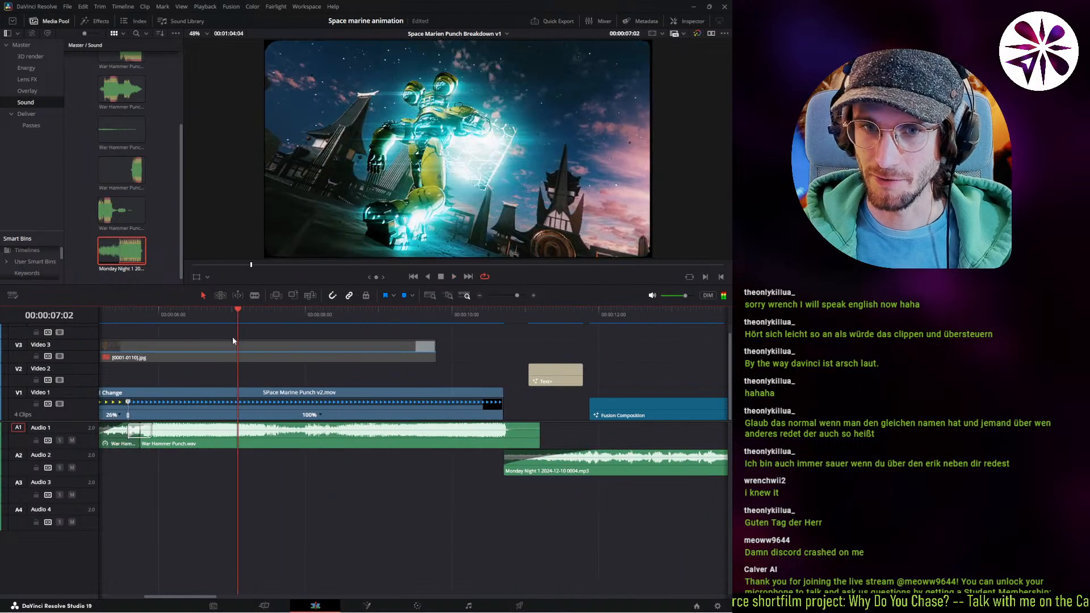
{"action": "key", "text": "space"}
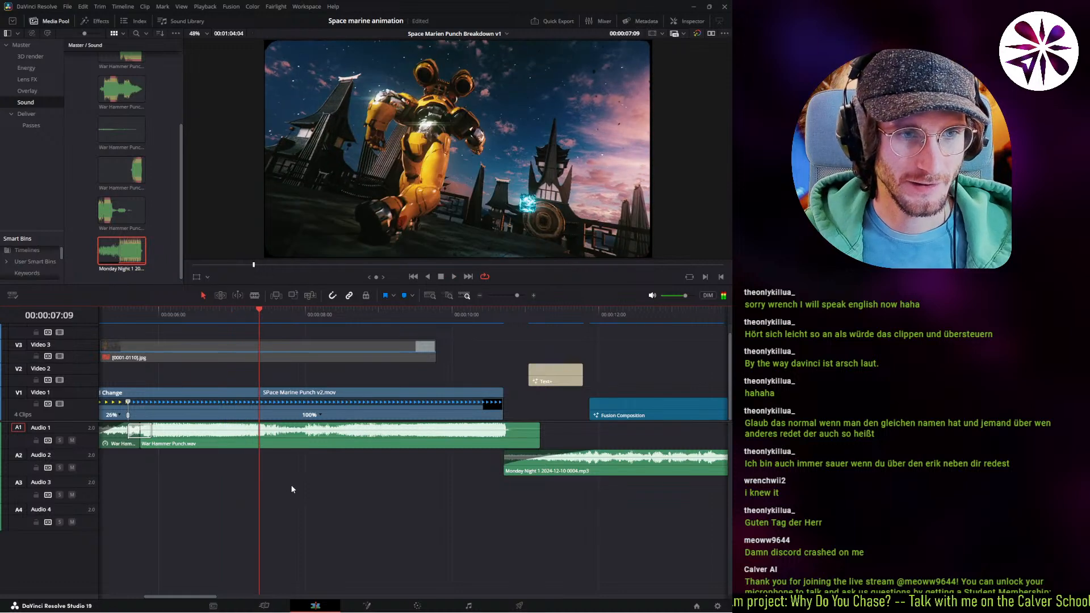
{"action": "left_click", "coordinate": [254, 442]}
{"action": "scroll", "coordinate": [360, 497], "scroll_direction": "down", "scroll_amount": 3, "text": "alt"}
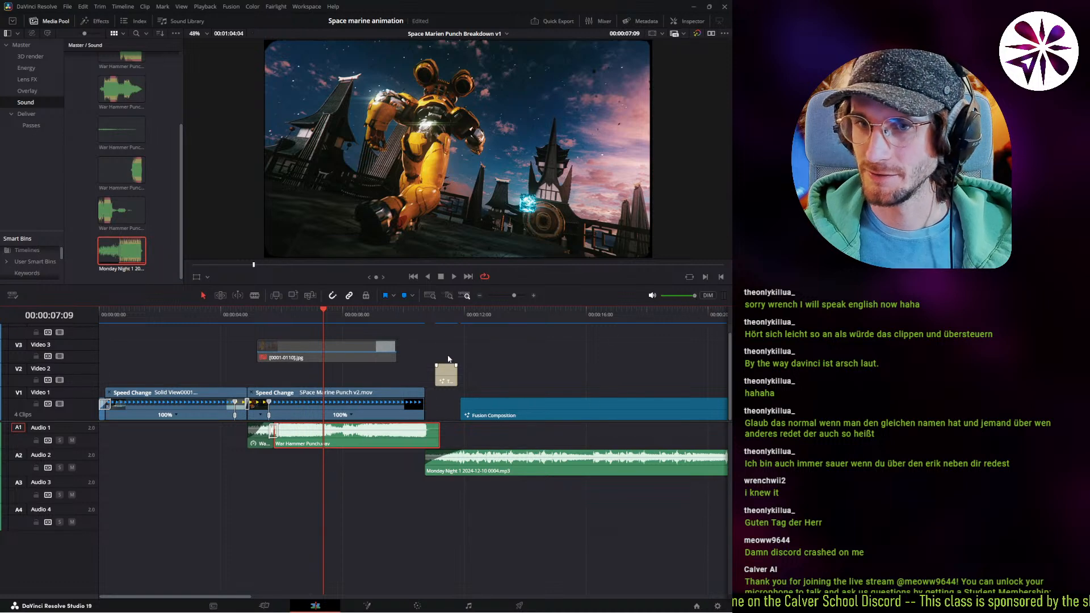
{"action": "left_click", "coordinate": [430, 321]}
{"action": "key", "text": "space"}
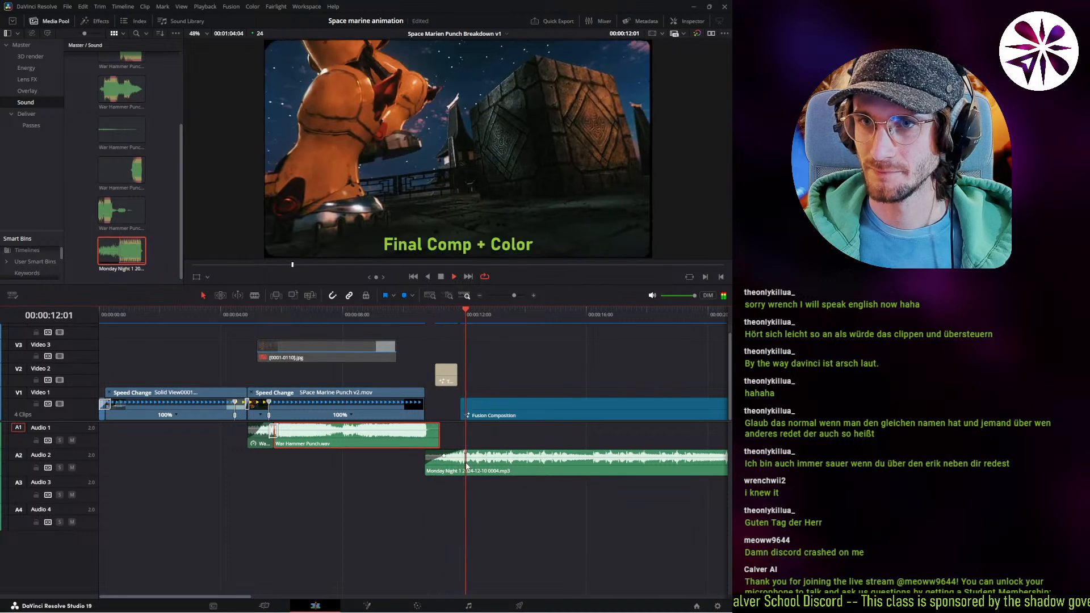
{"action": "key", "text": "space"}
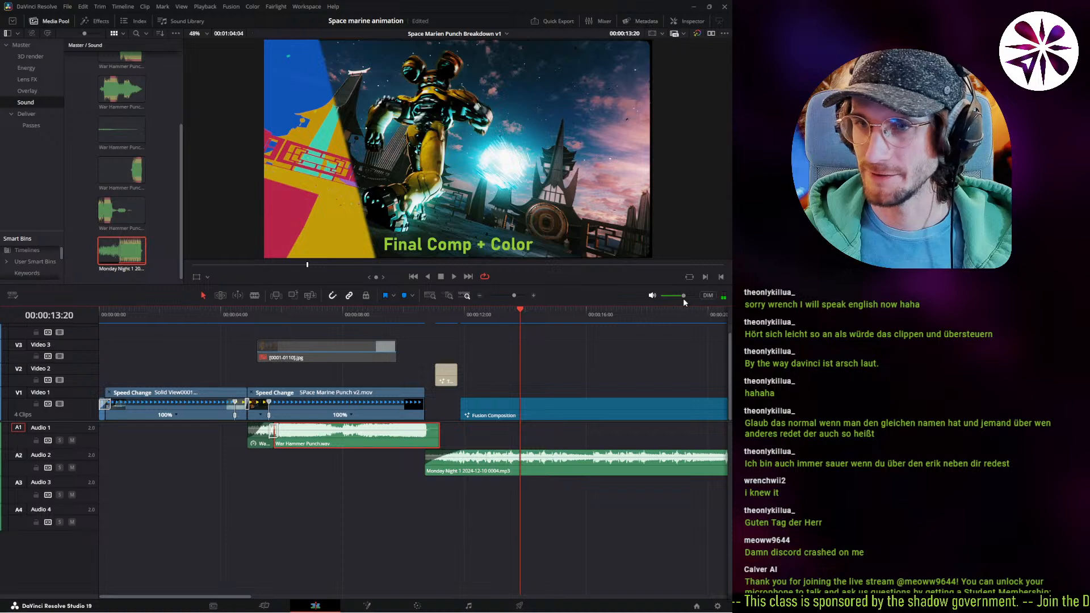
{"action": "key", "text": "space"}
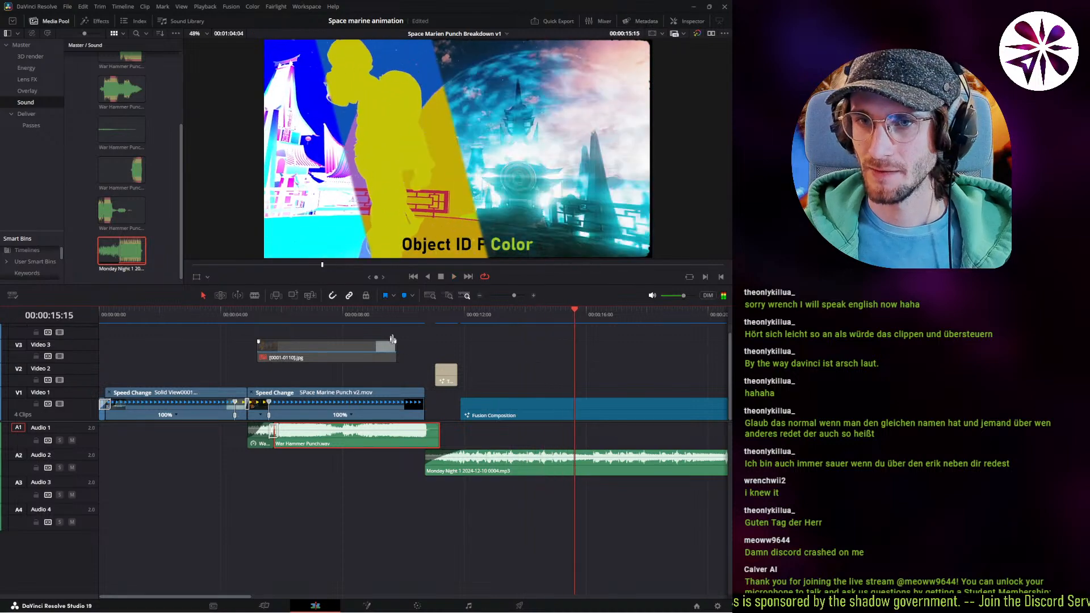
Shorten the fade-in on the Audio 2 music and replay the transition around the VFX BREAKDOWN!! title.
{"action": "left_click", "coordinate": [393, 317]}
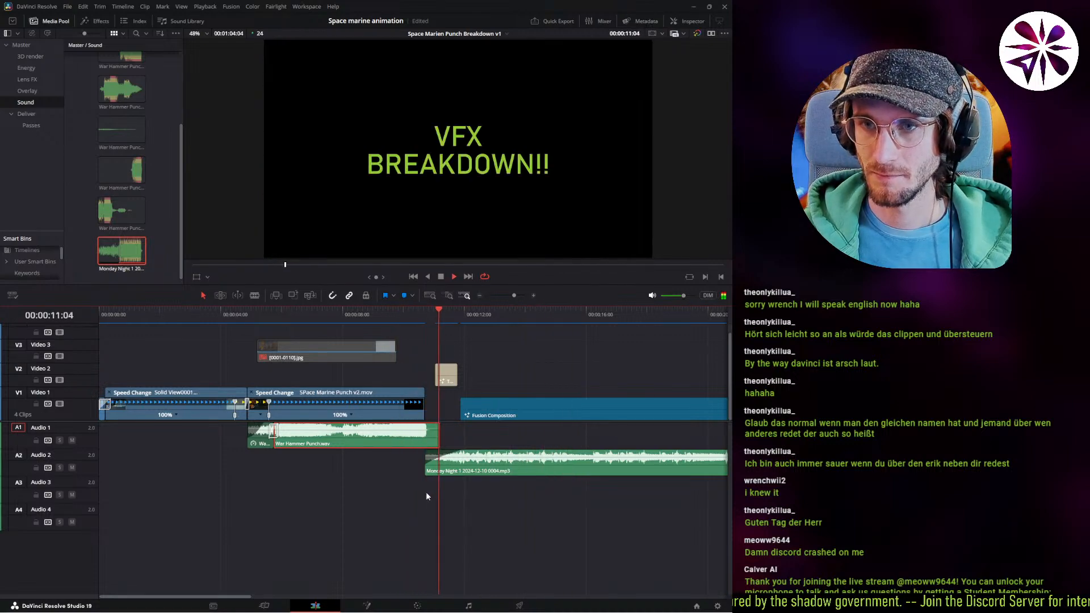
{"action": "key", "text": "space"}
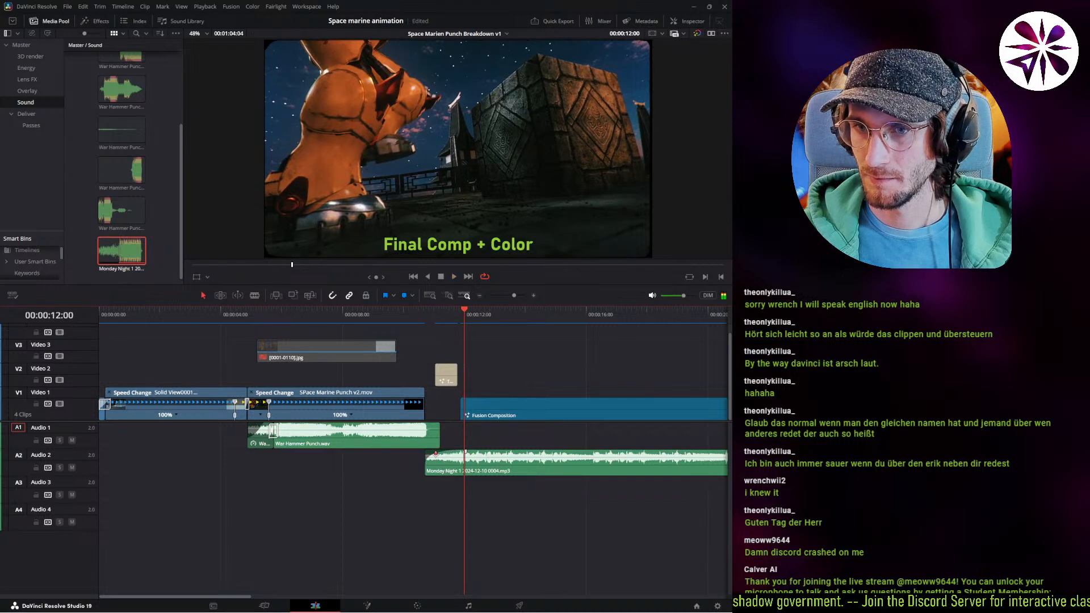
{"action": "left_click", "coordinate": [423, 317]}
{"action": "key", "text": "space"}
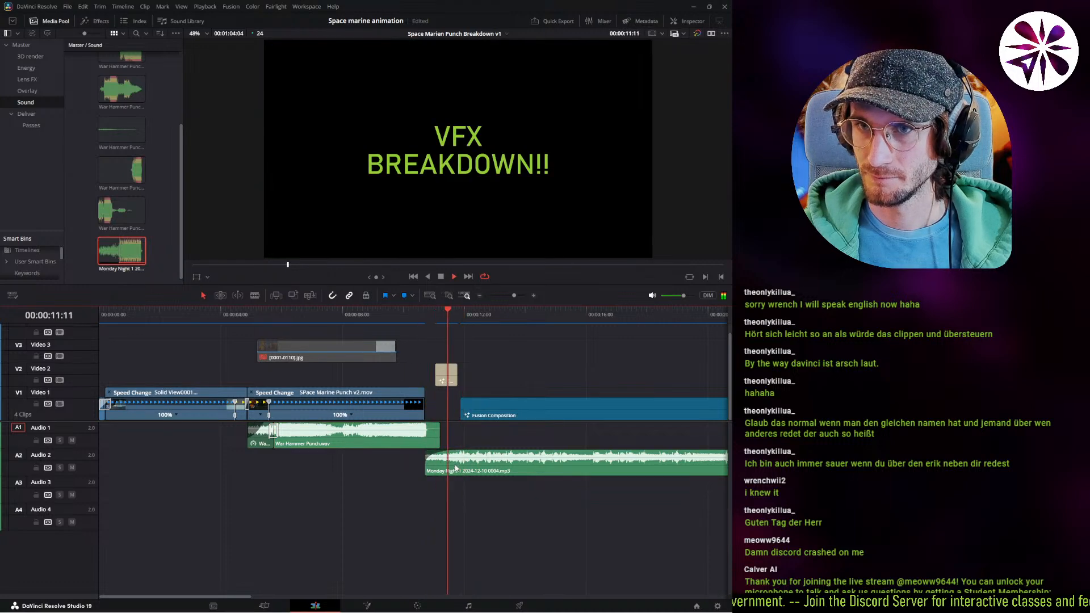
{"action": "left_click", "coordinate": [411, 318]}
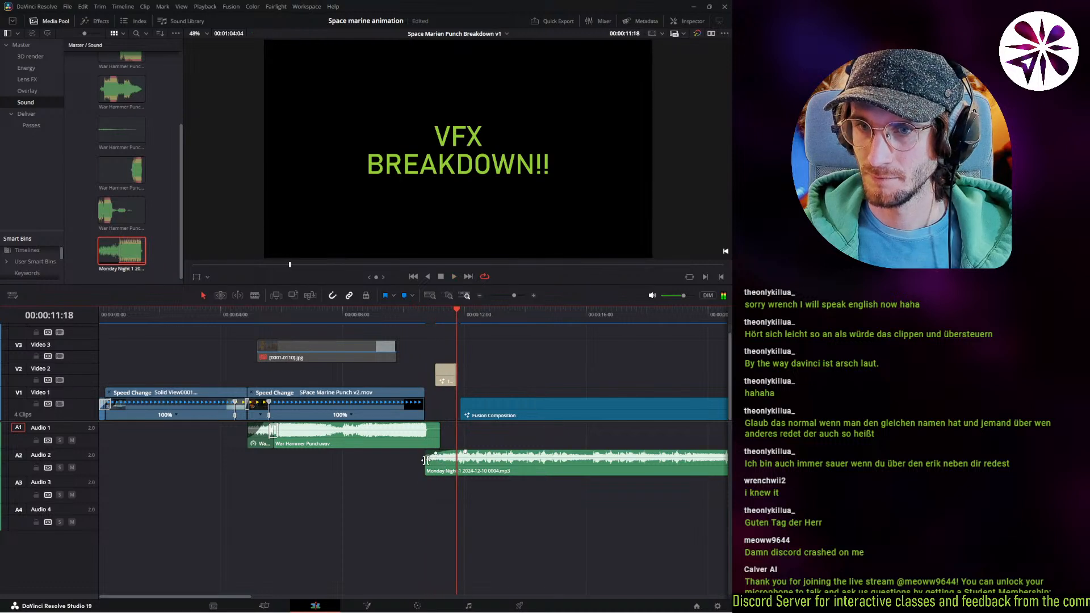
Extend the music's start slightly earlier under the punch clip, lengthen its fade-in to the end of the title, and replay the transition.
{"action": "left_click_drag", "start_coordinate": [429, 462], "coordinate": [423, 464]}
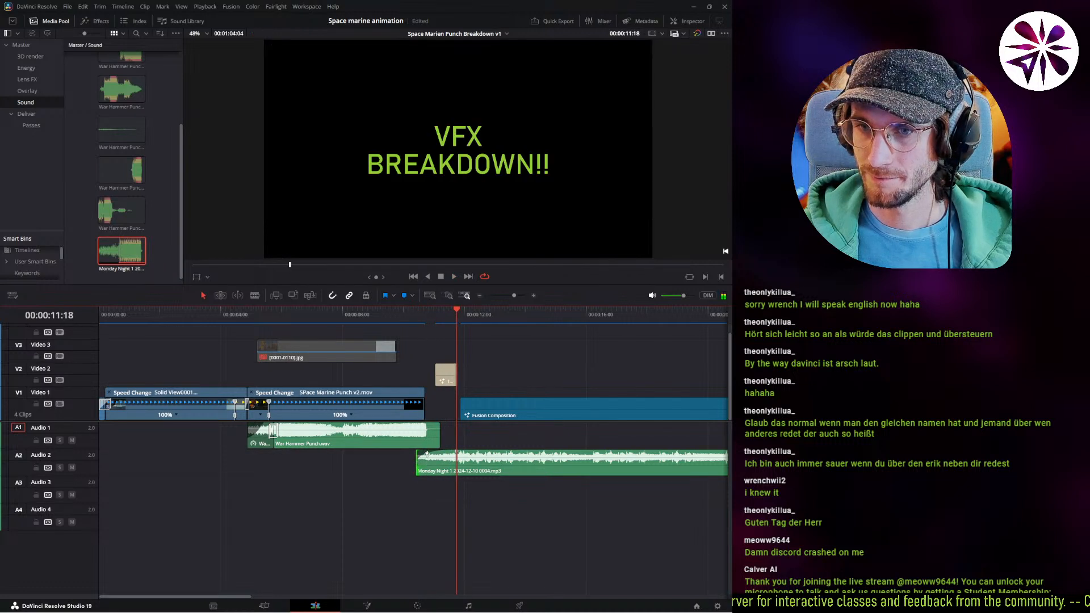
{"action": "left_click", "coordinate": [410, 315]}
{"action": "key", "text": "space"}
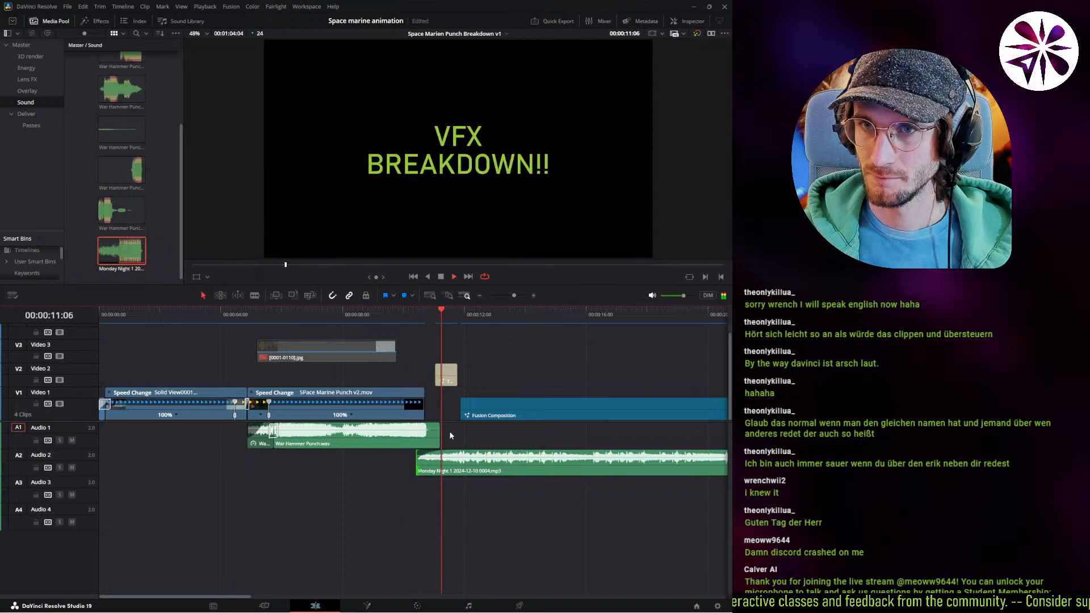
{"action": "key", "text": "space"}
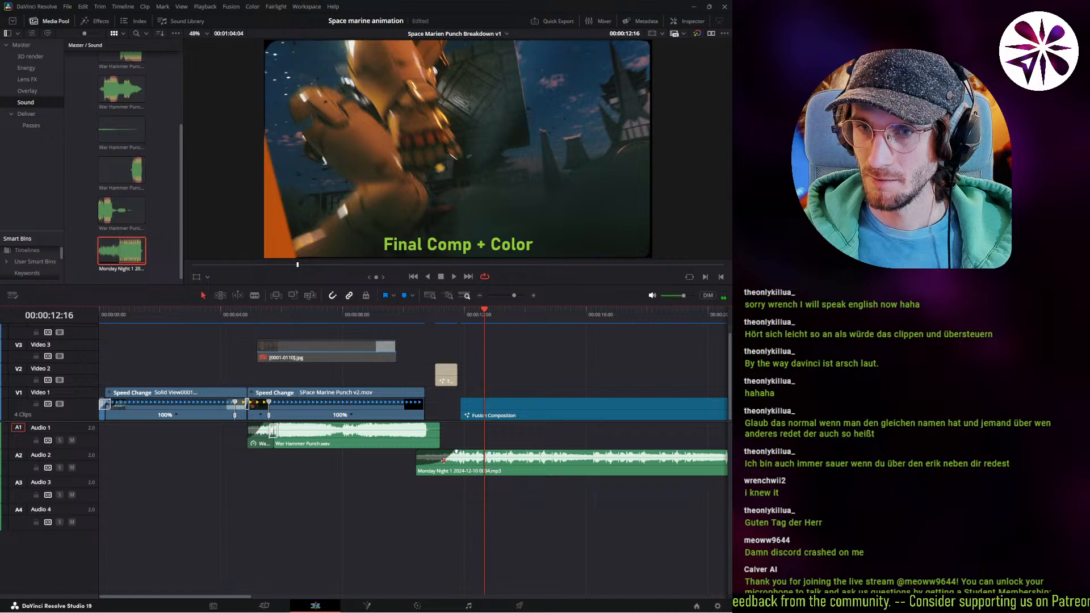
{"action": "left_click", "coordinate": [418, 315]}
{"action": "key", "text": "space"}
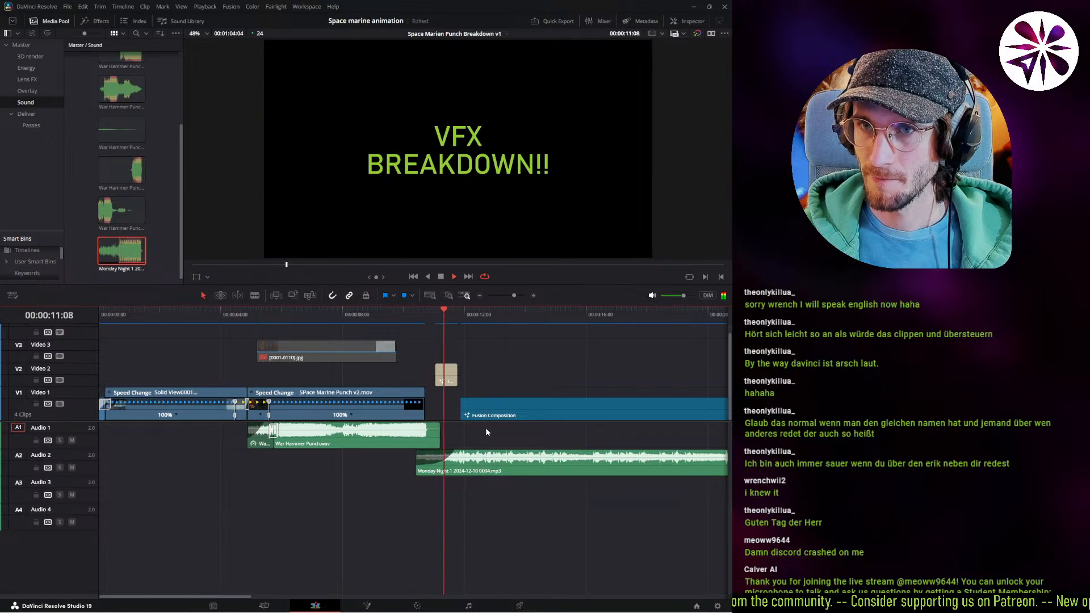
{"action": "key", "text": "space"}
Play the timeline from the VFX BREAKDOWN!! title through the Fusion Composition to the second War Hammer Punch clip to review the music.
{"action": "left_click", "coordinate": [446, 376]}
{"action": "left_click", "coordinate": [437, 323]}
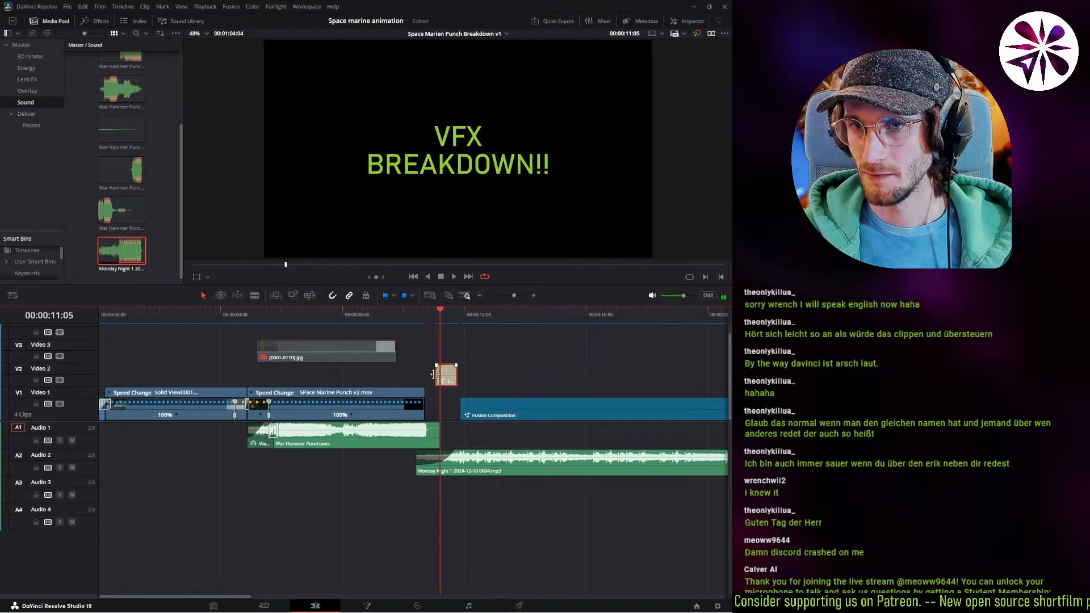
{"action": "key", "text": "space"}
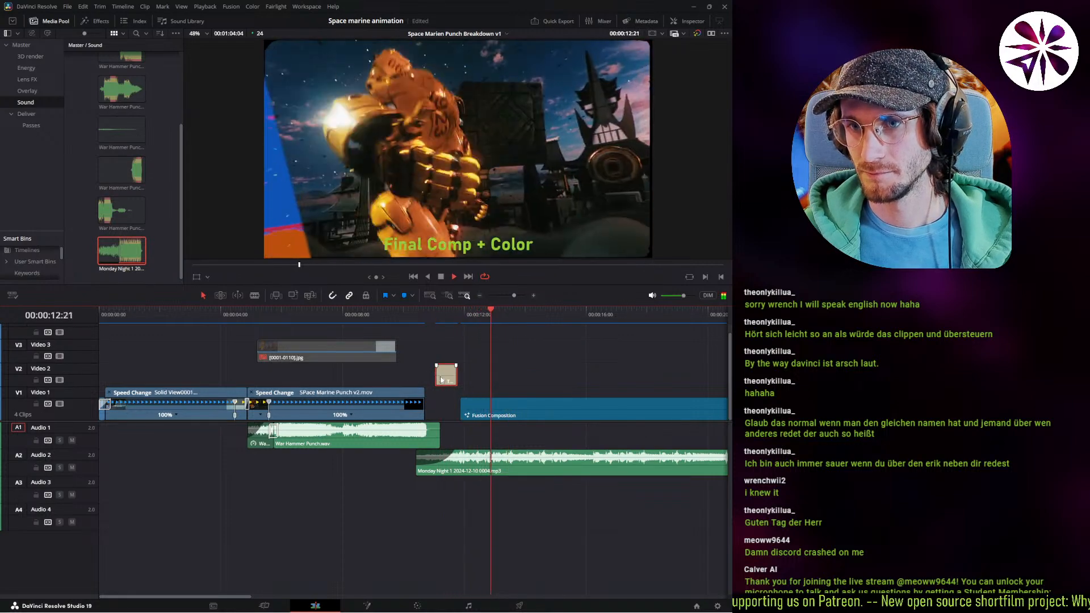
{"action": "middle_click_drag", "start_coordinate": [506, 384], "coordinate": [346, 361]}
{"action": "scroll", "coordinate": [358, 380], "scroll_direction": "down", "scroll_amount": 2, "text": "alt"}
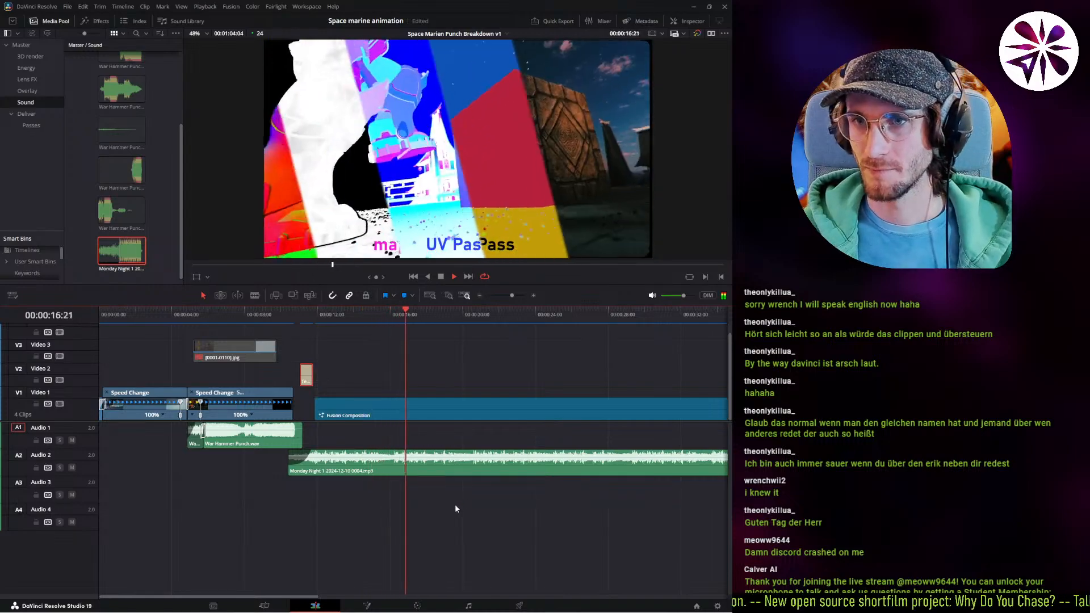
{"action": "scroll", "coordinate": [409, 497], "scroll_direction": "down", "scroll_amount": 5, "text": "alt"}
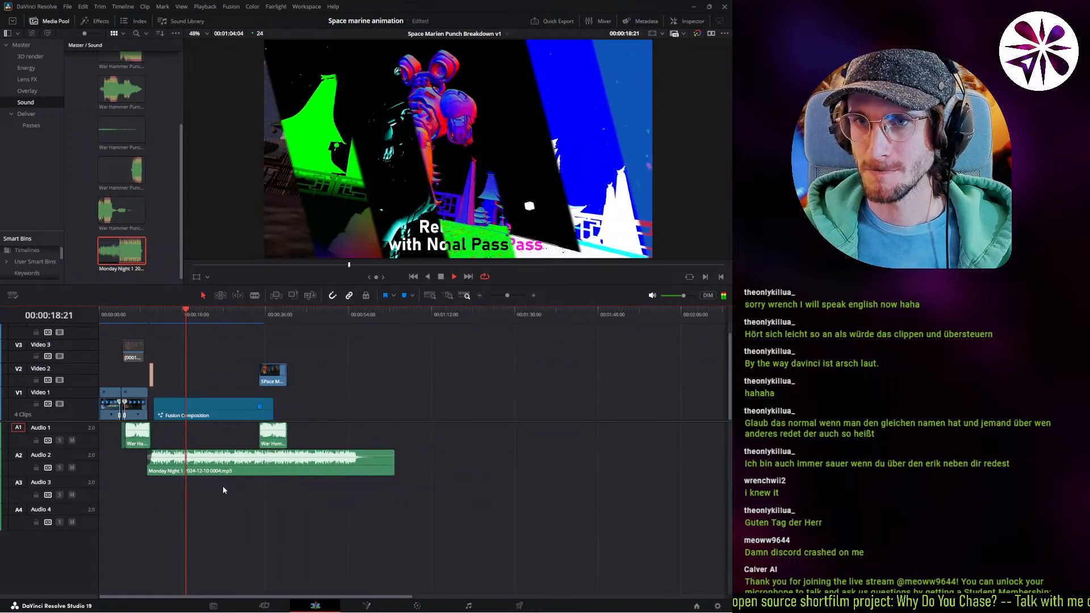
{"action": "scroll", "coordinate": [223, 487], "scroll_direction": "up", "scroll_amount": 3, "text": "alt"}
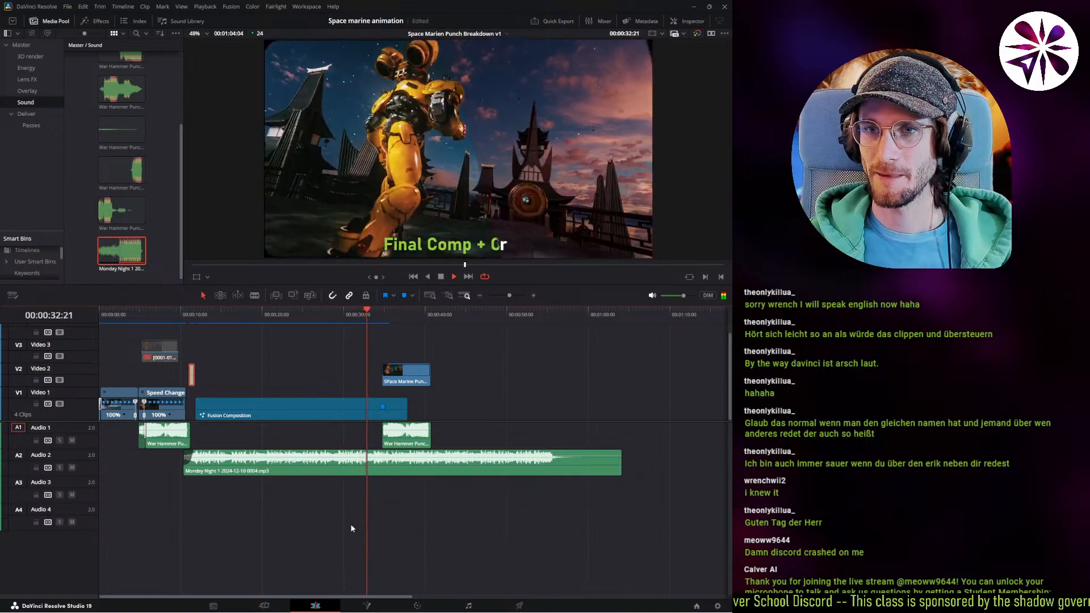
{"action": "key", "text": "space"}
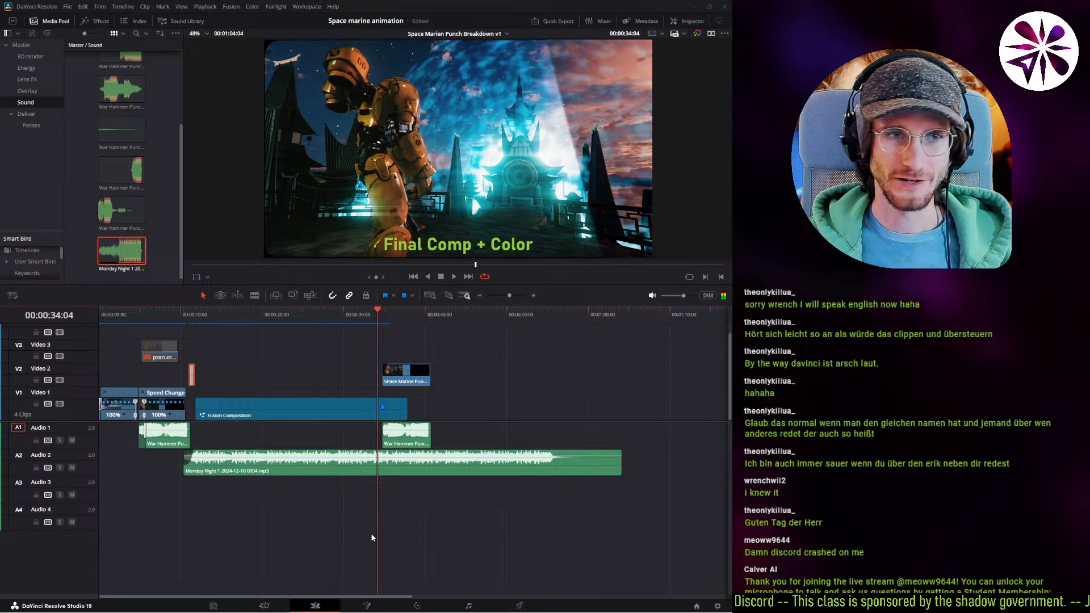
Switch to the music folder in File Explorer and preview the Dude Funk 1 and Disco 1 tracks from October 2024.
{"action": "key", "text": "alt+Tab"}
{"action": "double_click", "coordinate": [397, 239]}
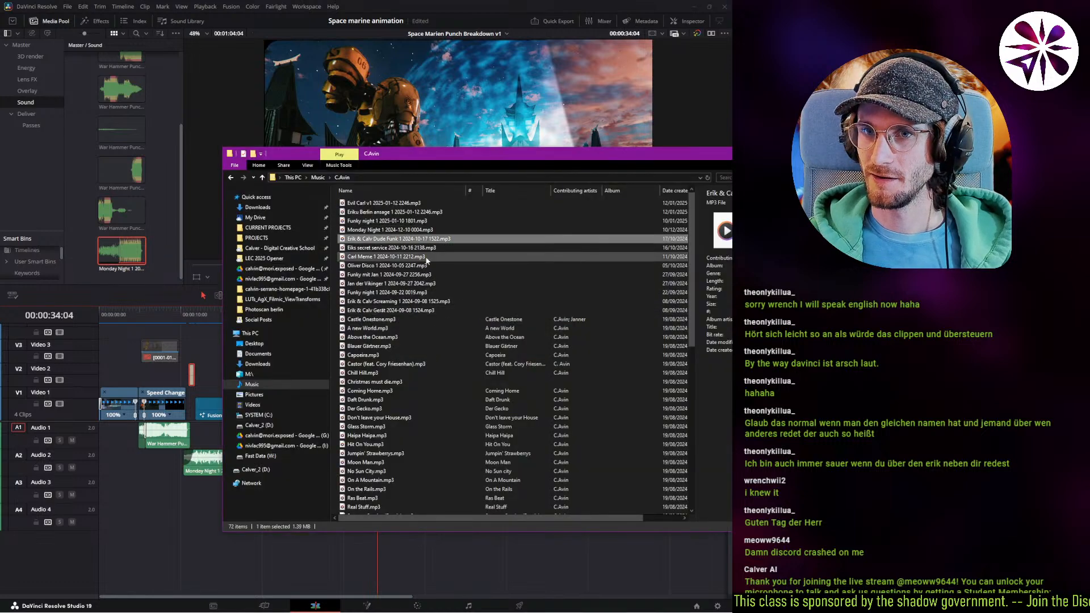
{"action": "left_click", "coordinate": [311, 364]}
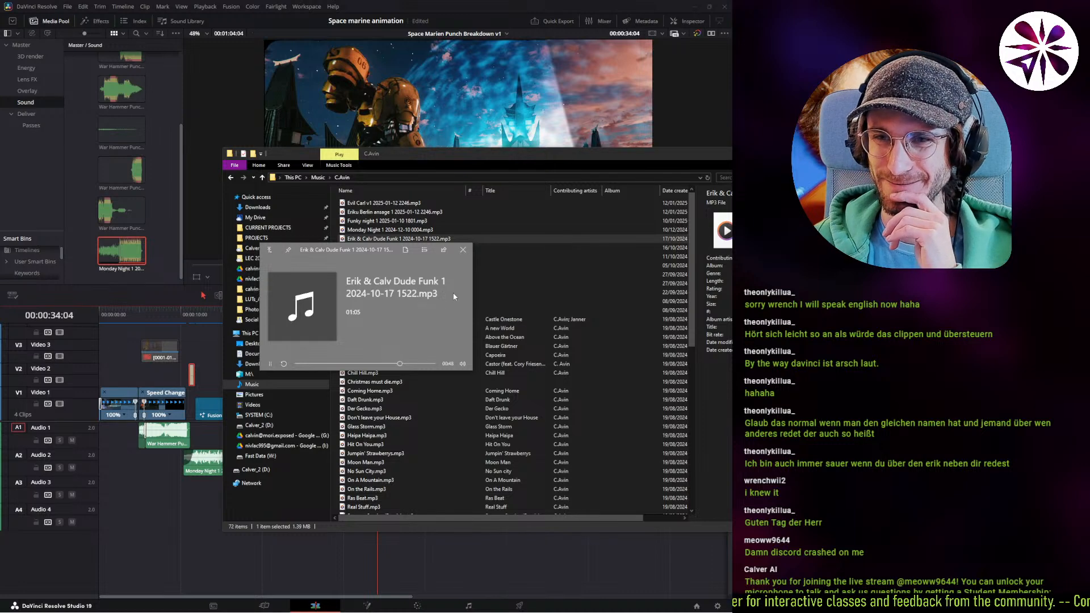
{"action": "left_click", "coordinate": [463, 251]}
{"action": "left_click", "coordinate": [418, 248]}
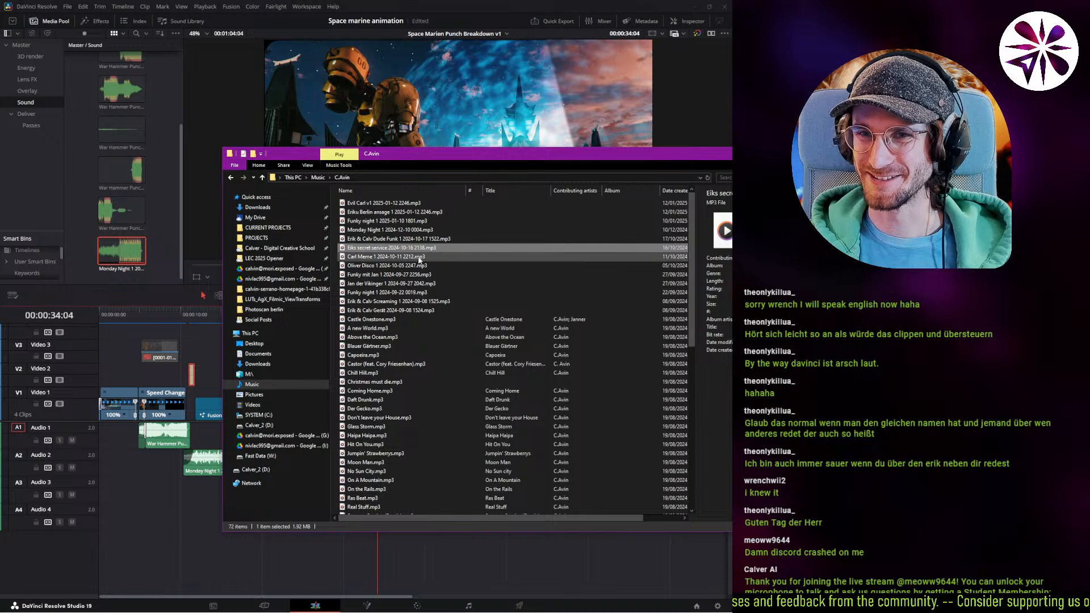
{"action": "double_click", "coordinate": [423, 266]}
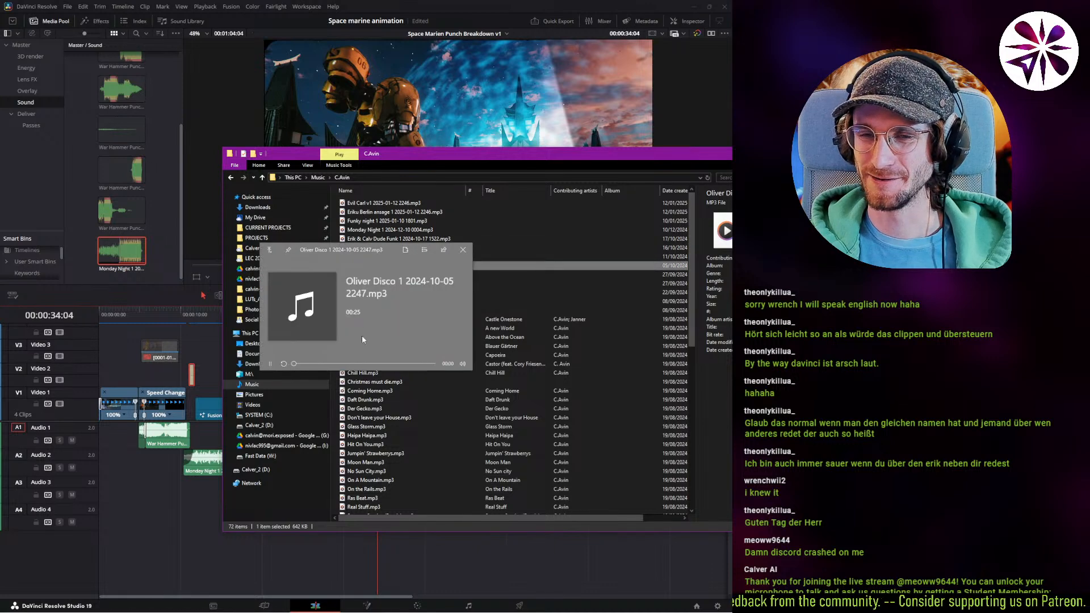
{"action": "left_click", "coordinate": [313, 365]}
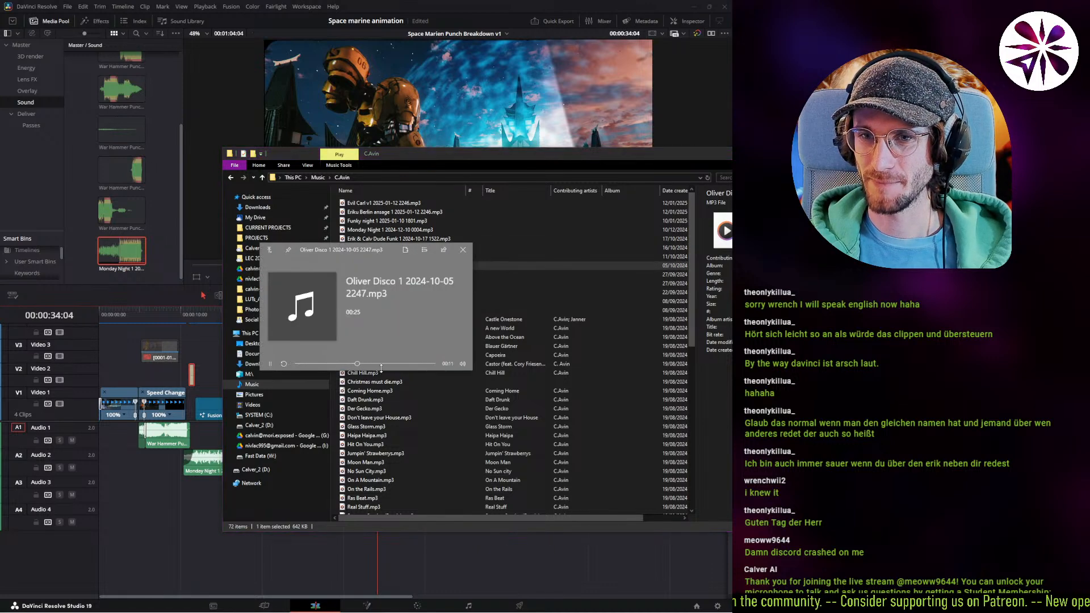
{"action": "key", "text": "space"}
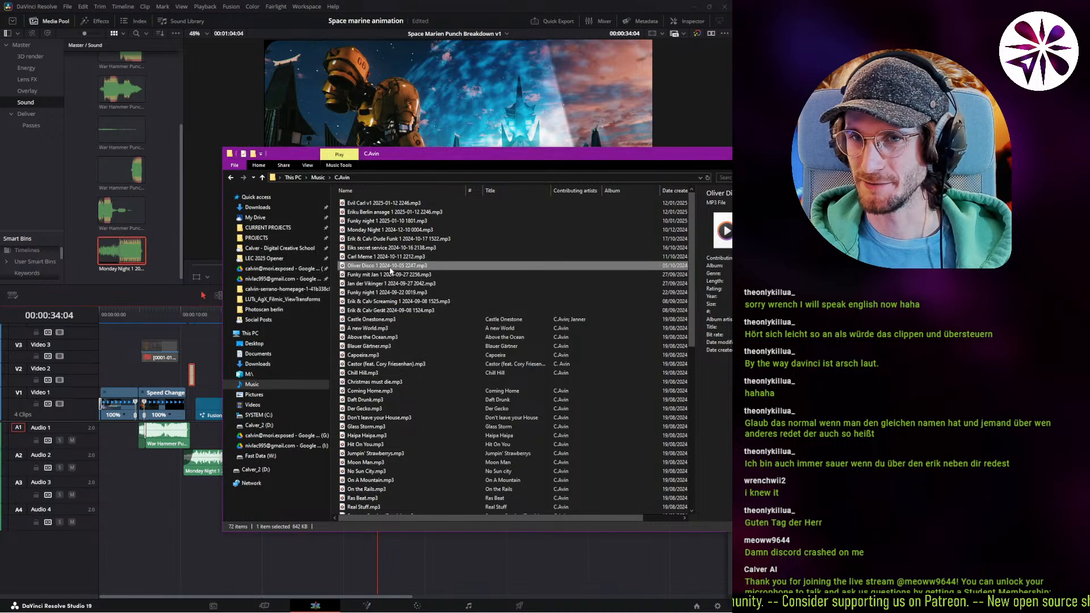
{"action": "left_click", "coordinate": [390, 274]}
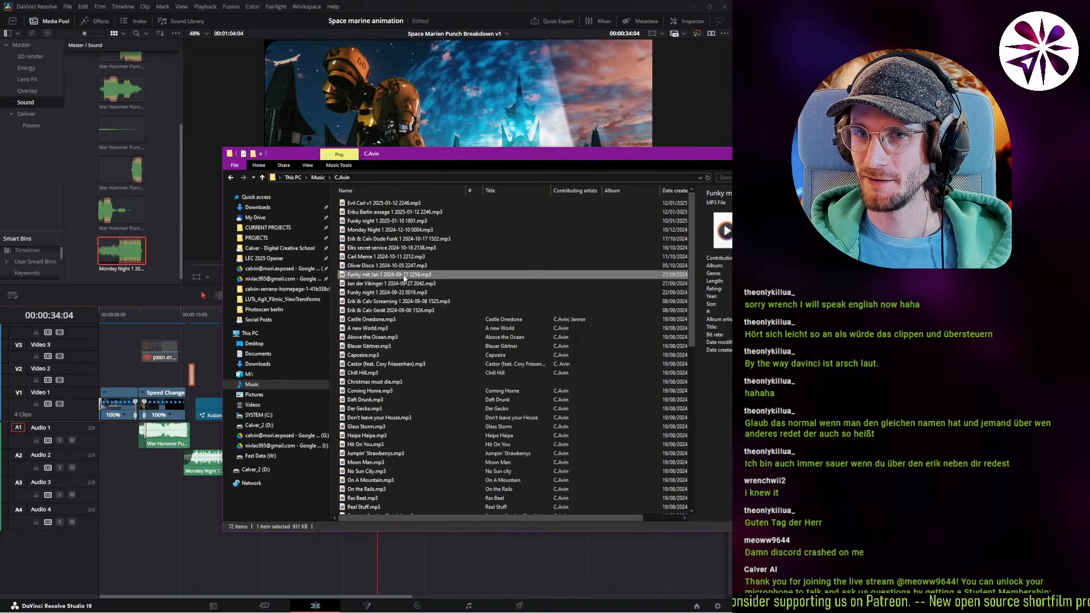
{"action": "double_click", "coordinate": [403, 275]}
{"action": "left_click", "coordinate": [328, 364]}
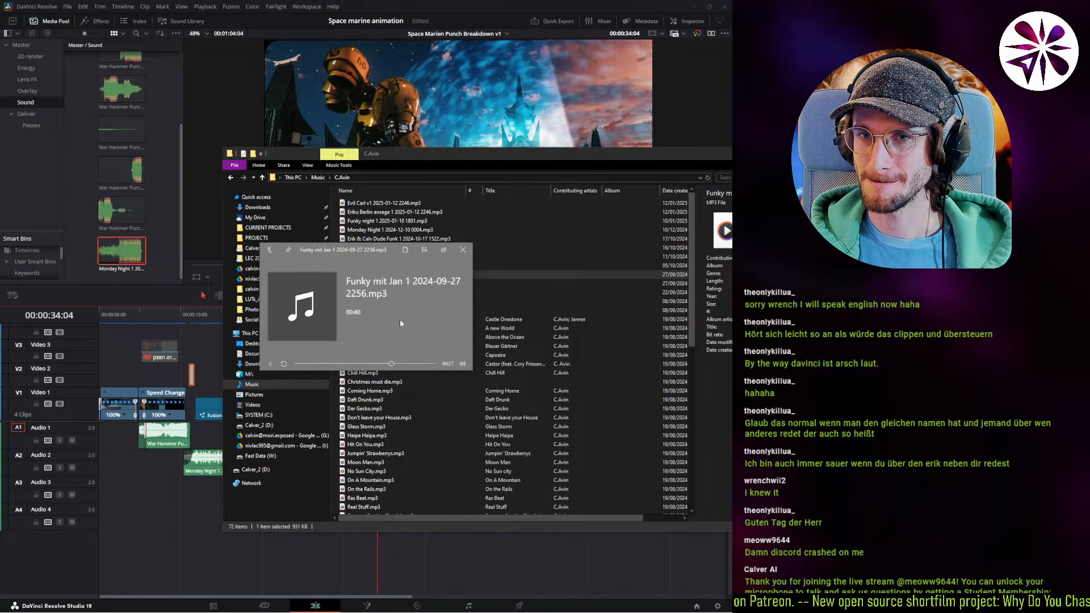
{"action": "key", "text": "space"}
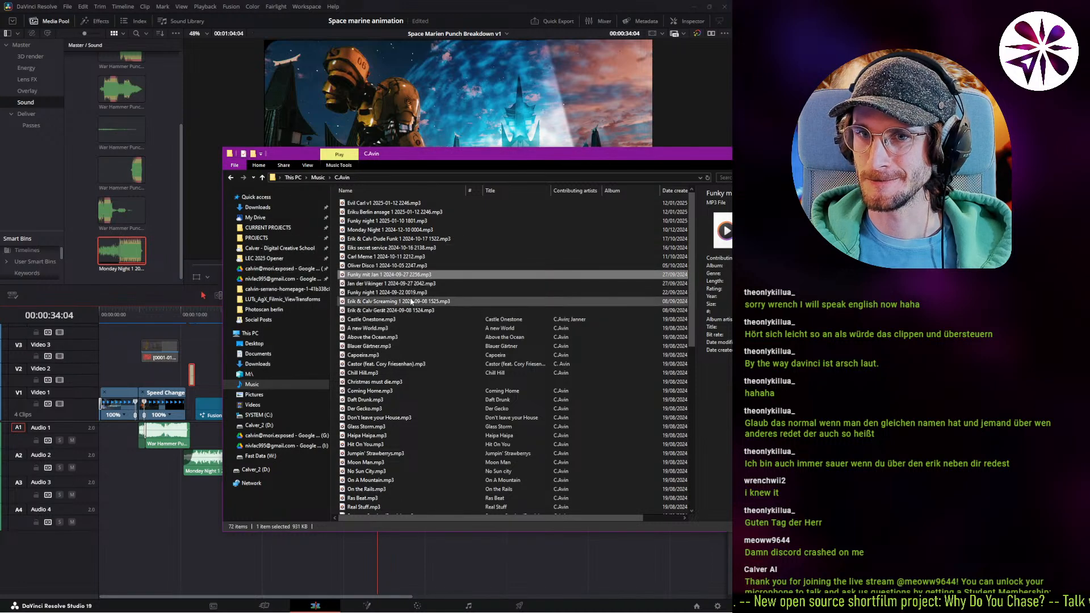
{"action": "left_click", "coordinate": [409, 292]}
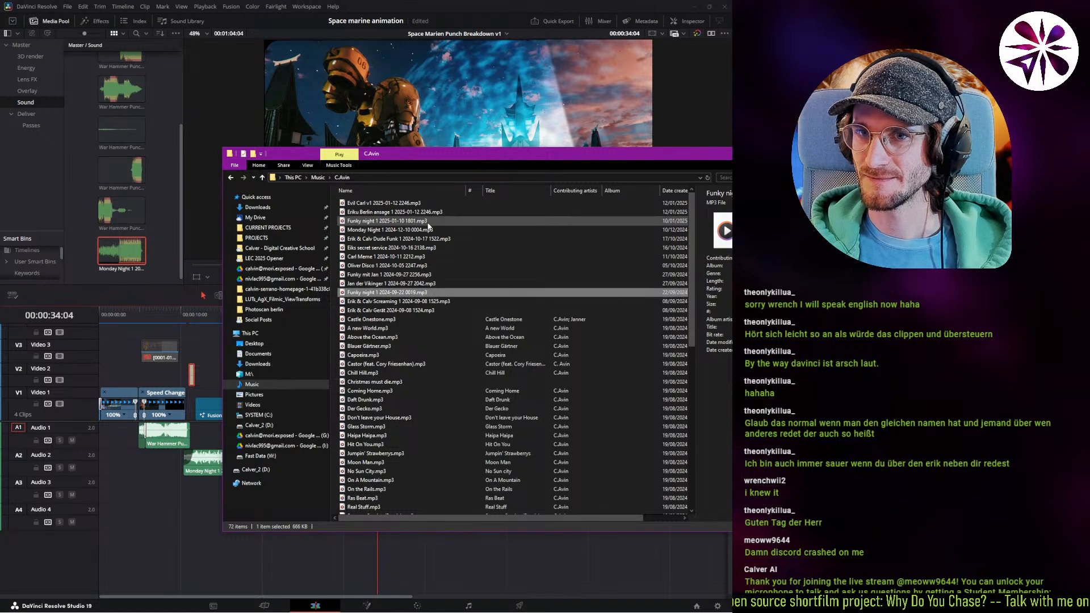
{"action": "key", "text": "space"}
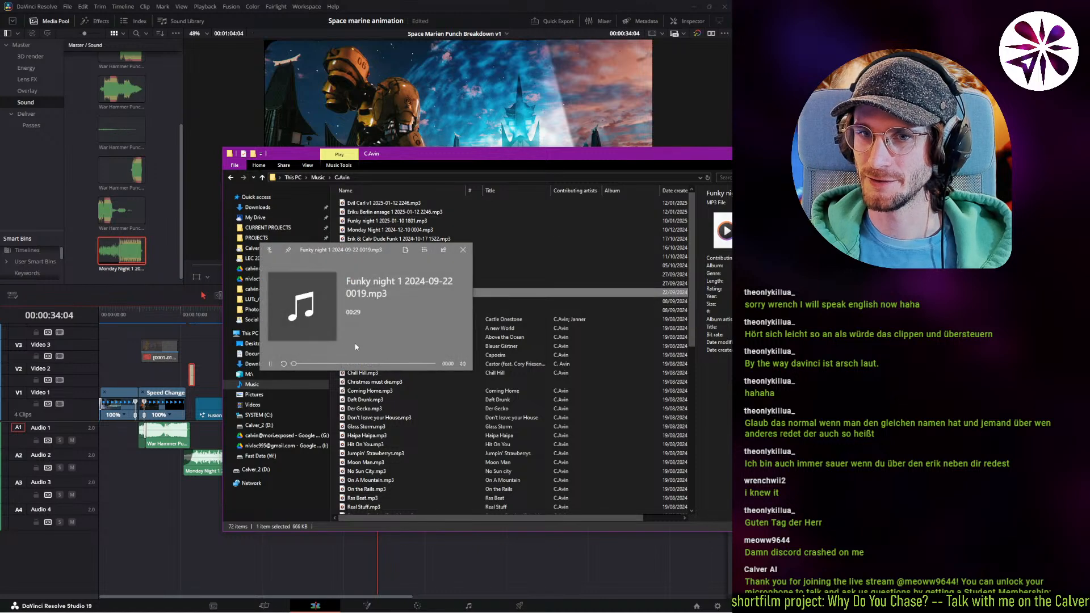
{"action": "left_click", "coordinate": [353, 364]}
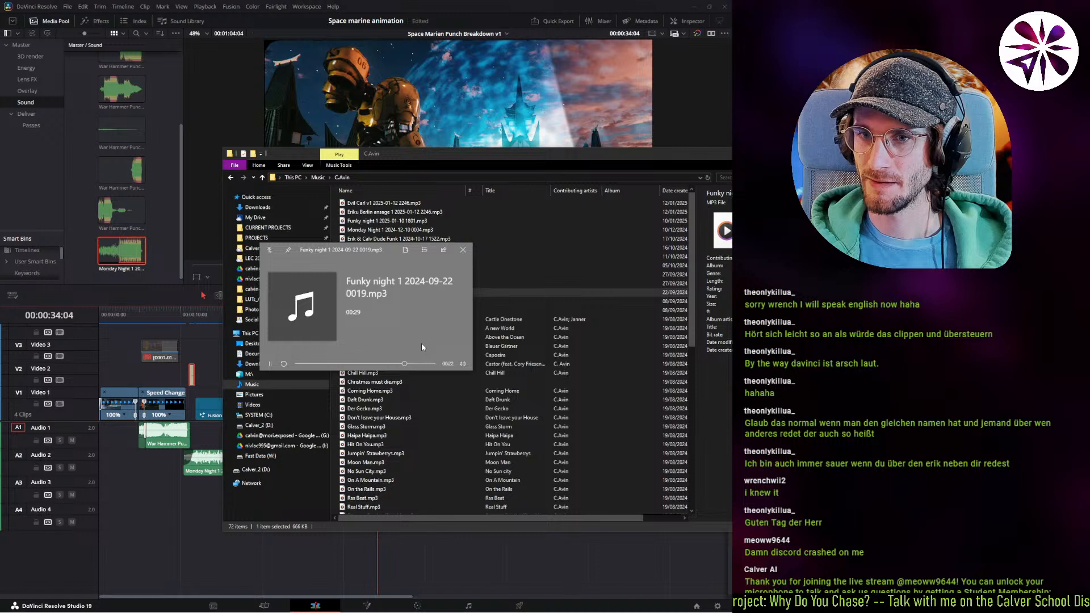
{"action": "key", "text": "space"}
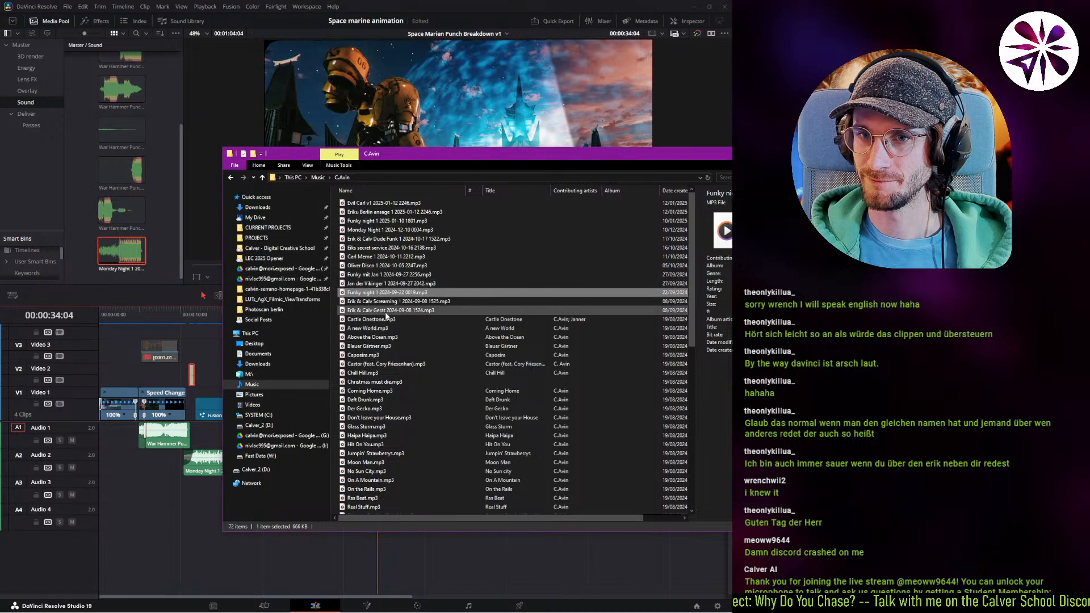
Import Funky night 1 2025-01-10 1801.mp3 from the music folder into the Sound bin and return to DaVinci Resolve.
{"action": "left_click", "coordinate": [406, 221]}
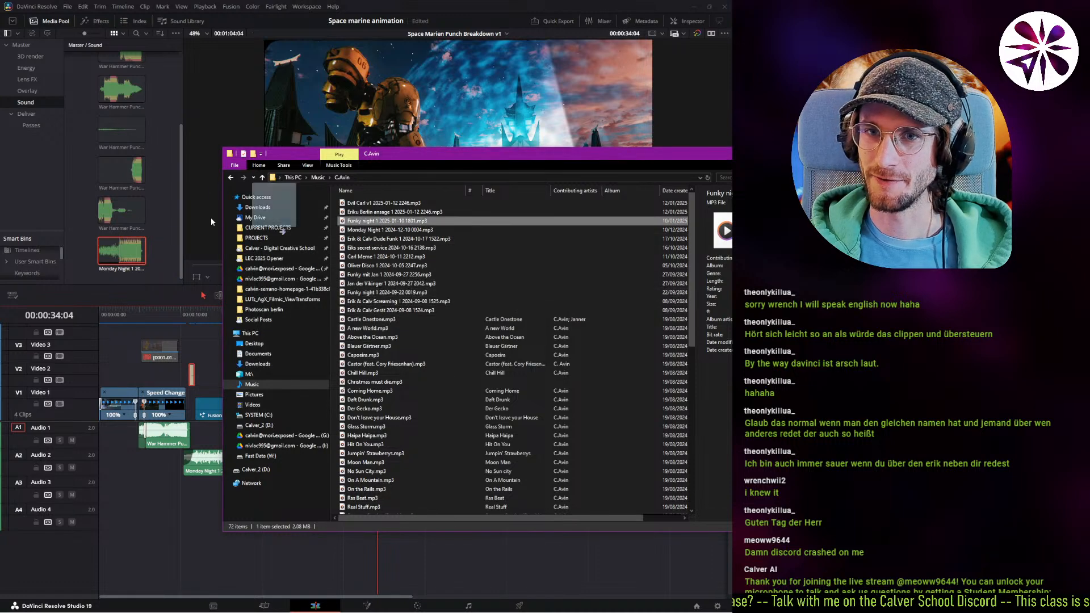
{"action": "scroll", "coordinate": [111, 206], "scroll_direction": "up", "scroll_amount": 1}
{"action": "left_click", "coordinate": [114, 207]}
{"action": "scroll", "coordinate": [414, 356], "scroll_direction": "down", "scroll_amount": 12}
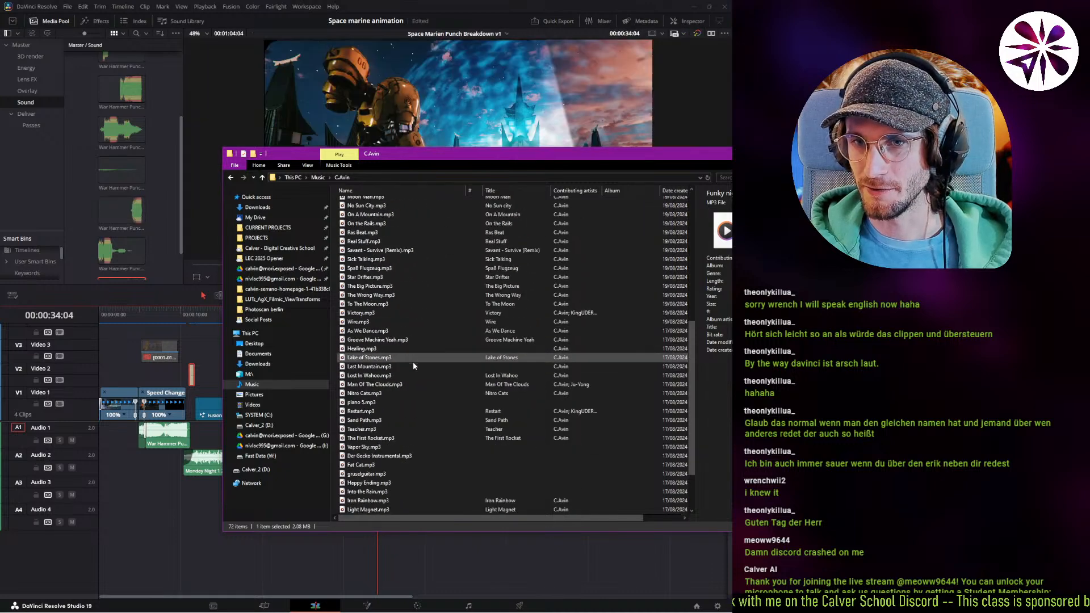
{"action": "scroll", "coordinate": [407, 393], "scroll_direction": "up", "scroll_amount": 3}
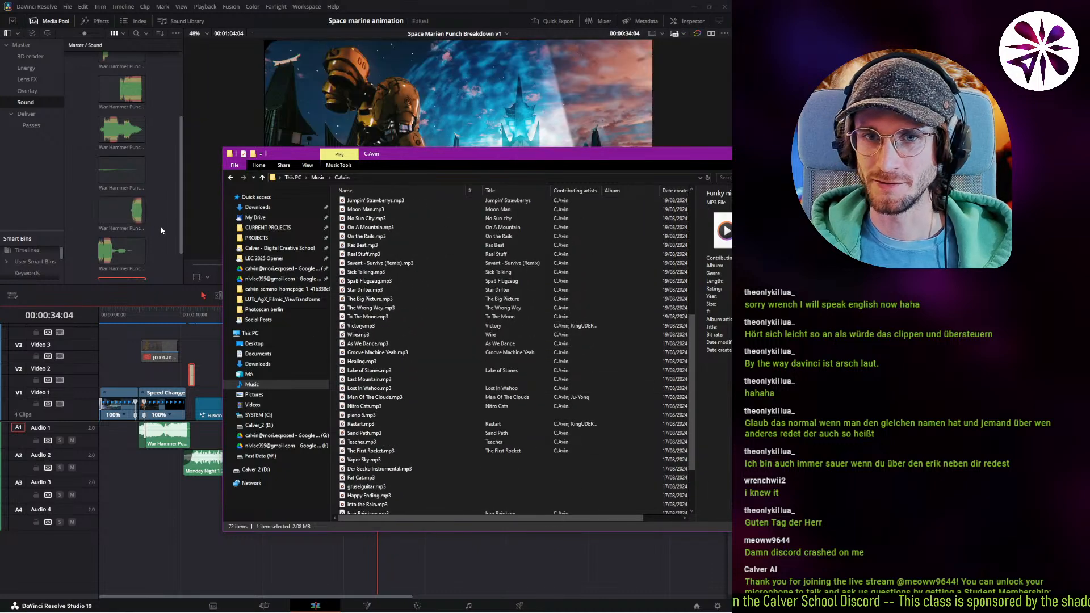
{"action": "left_click", "coordinate": [160, 226]}
{"action": "scroll", "coordinate": [166, 238], "scroll_direction": "down", "scroll_amount": 1}
Open the Funky night 1 2025-01-10 track in the source viewer and listen to its later section around the short break.
{"action": "left_click", "coordinate": [121, 256]}
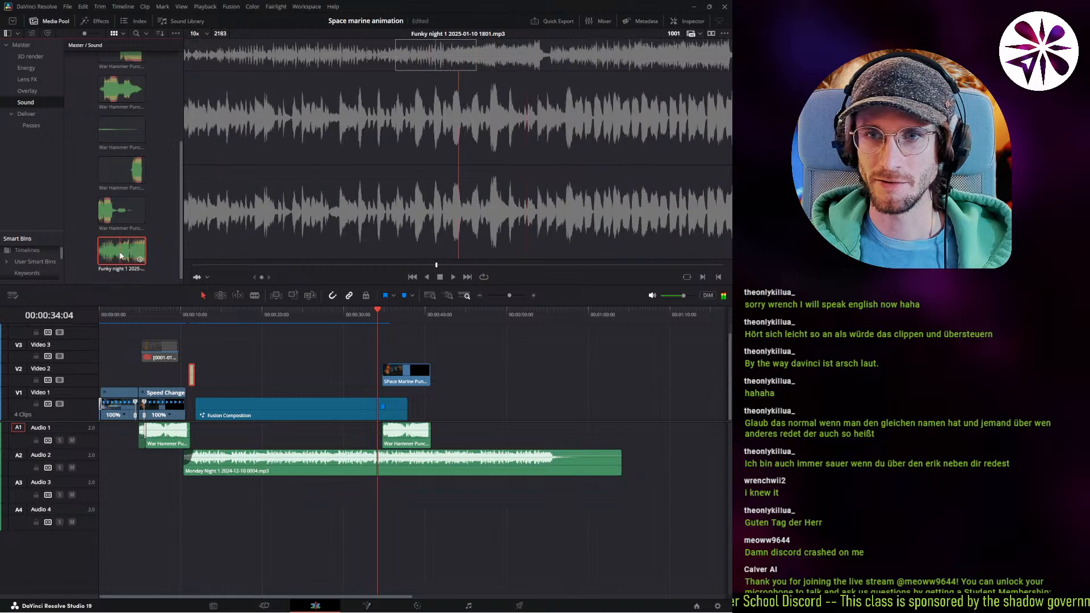
{"action": "double_click", "coordinate": [123, 254]}
{"action": "left_click_drag", "start_coordinate": [440, 65], "coordinate": [539, 58]}
{"action": "key", "text": "space"}
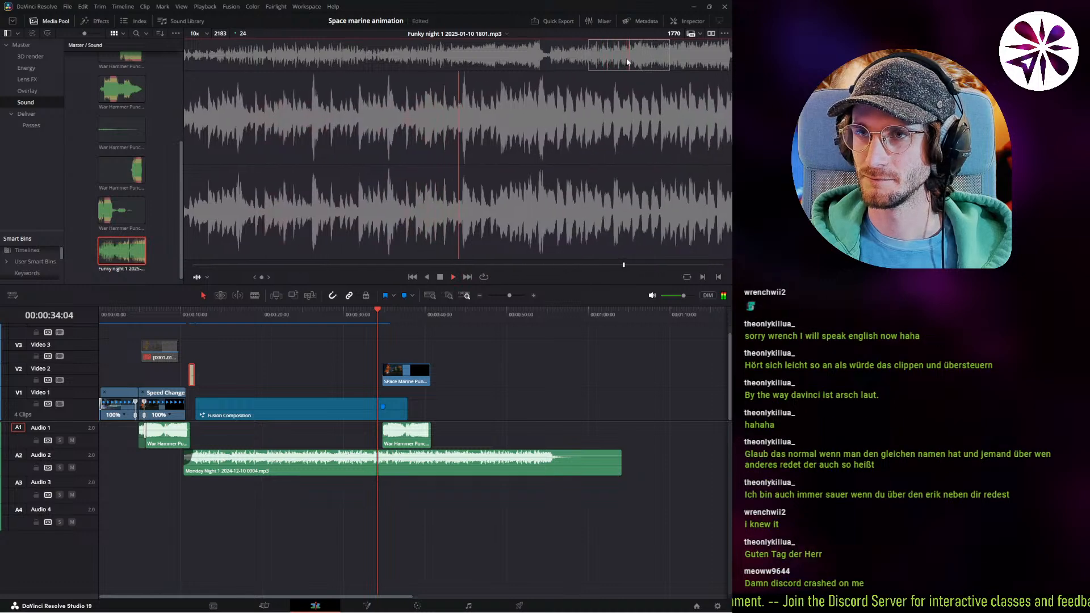
{"action": "left_click_drag", "start_coordinate": [627, 62], "coordinate": [551, 61]}
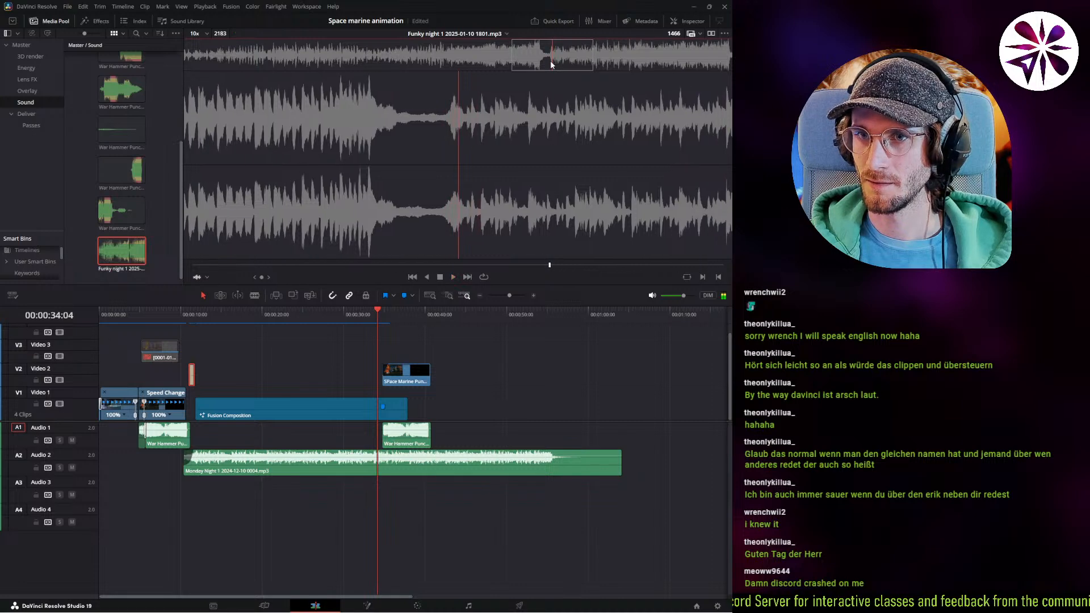
Set the source In point of the Funky night 1 track at frame 1463, where the music resumes after the break.
{"action": "key", "text": "Left"}
{"action": "key", "text": "Left"}
{"action": "key", "text": "Left"}
{"action": "key", "text": "Left"}
{"action": "key", "text": "Right"}
{"action": "key", "text": "i"}
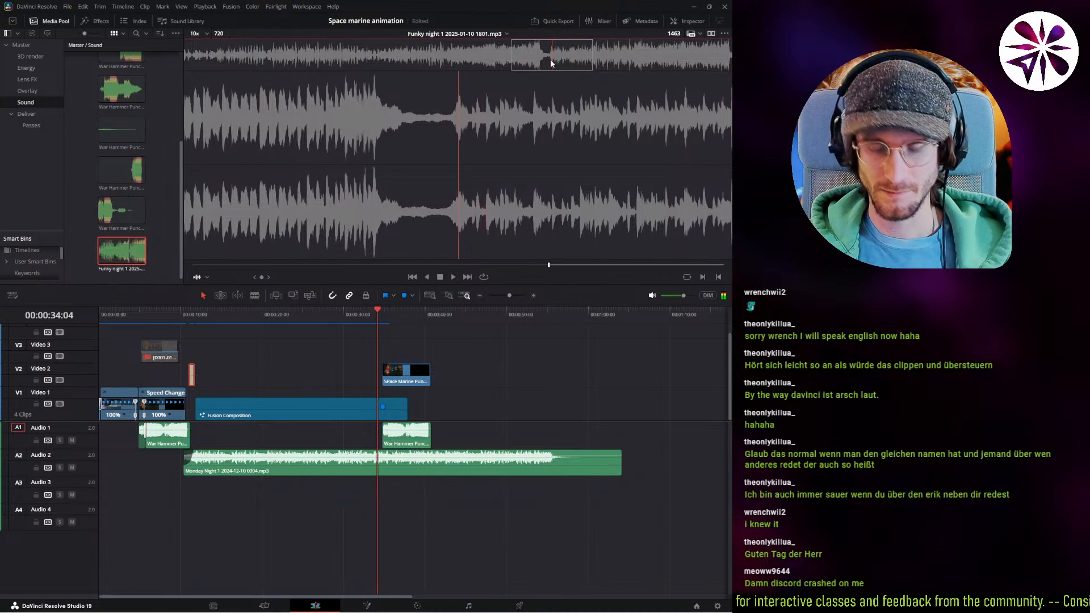
Place the Funky night 1 music on Audio 3 at the Fusion Composition's start and disable the Monday Night 1 clip on Audio 2.
{"action": "left_click_drag", "start_coordinate": [450, 400], "coordinate": [199, 488]}
{"action": "left_click", "coordinate": [212, 473]}
{"action": "left_click", "coordinate": [222, 501]}
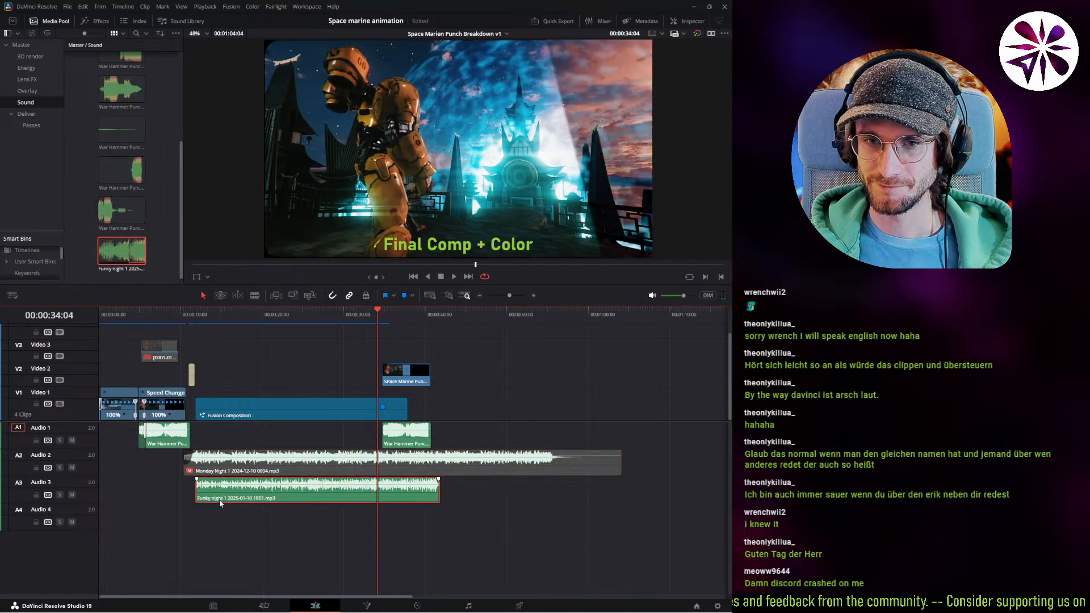
Extend the Funky night 1 clip's start back to match the Monday Night 1 clip's start and fade it in under the title.
{"action": "left_click", "coordinate": [205, 322]}
{"action": "scroll", "coordinate": [196, 365], "scroll_direction": "up", "scroll_amount": 5, "text": "alt"}
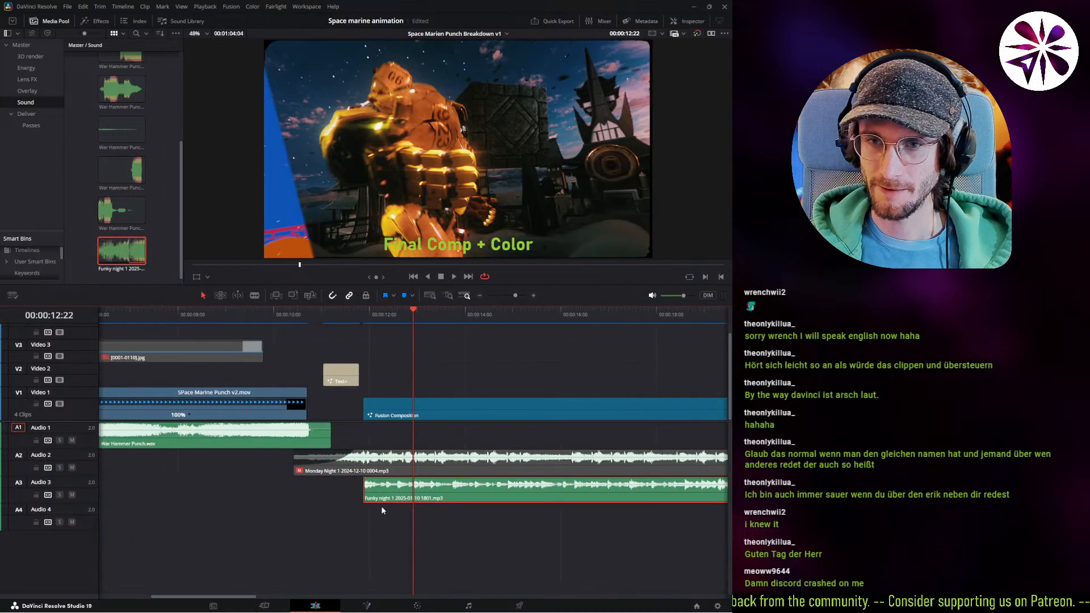
{"action": "left_click_drag", "start_coordinate": [368, 493], "coordinate": [295, 480]}
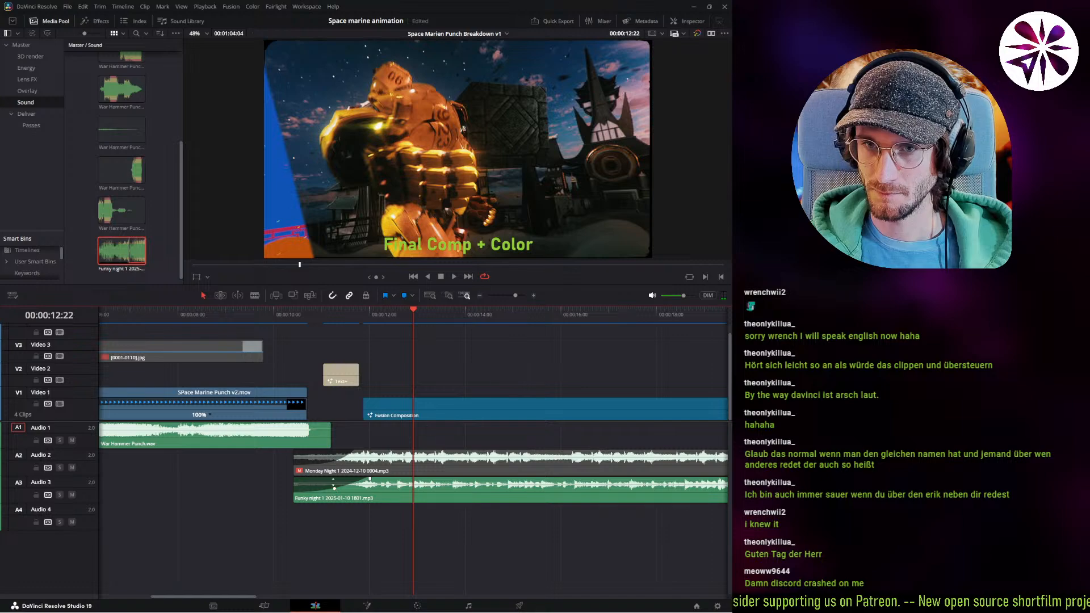
Play the timeline from the end of the punch shot through the pass breakdown to review the Funky night 1 music.
{"action": "left_click", "coordinate": [286, 323]}
{"action": "key", "text": "space"}
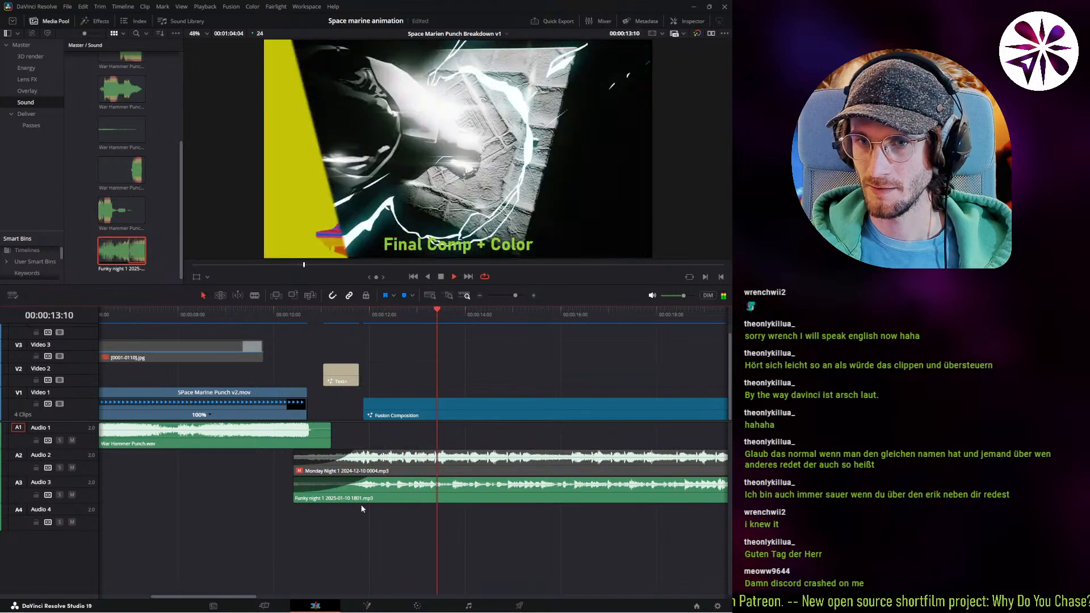
{"action": "scroll", "coordinate": [418, 504], "scroll_direction": "down", "scroll_amount": 6, "text": "alt"}
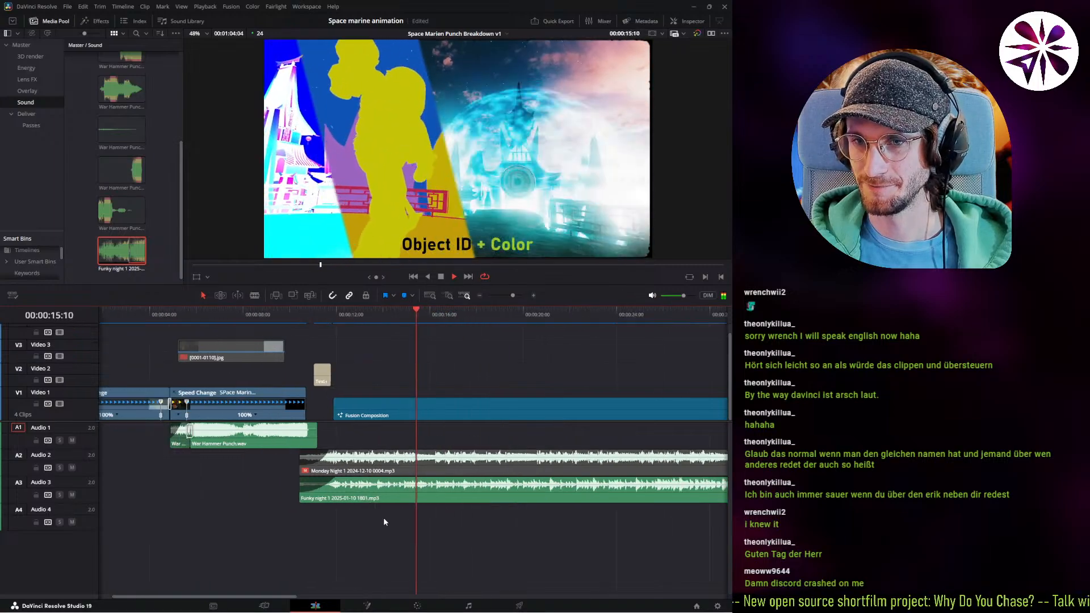
{"action": "scroll", "coordinate": [261, 510], "scroll_direction": "up", "scroll_amount": 4, "text": "alt"}
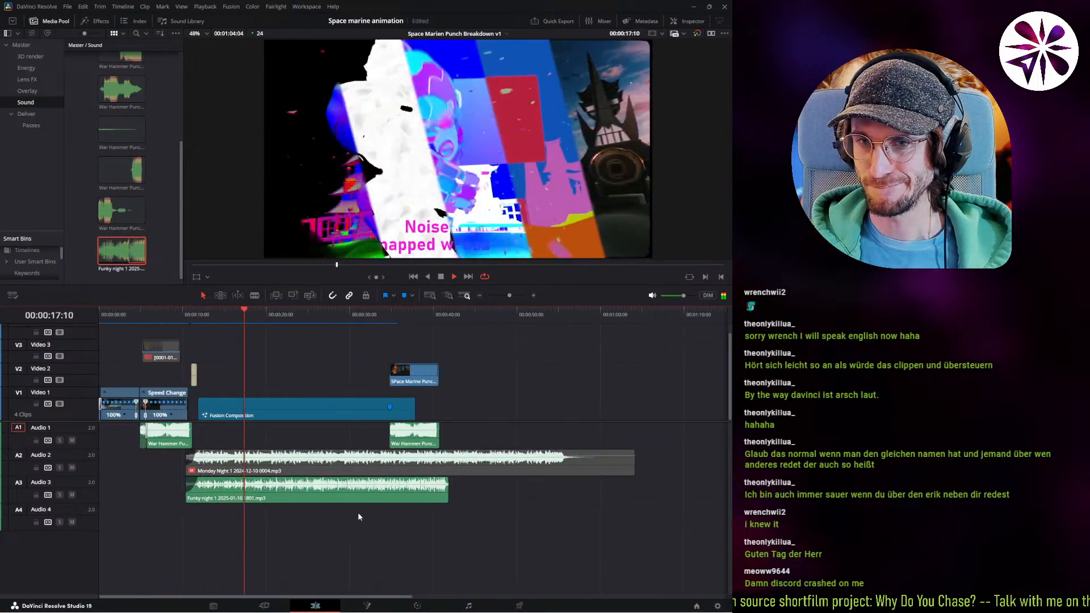
{"action": "scroll", "coordinate": [466, 513], "scroll_direction": "right", "scroll_amount": 5}
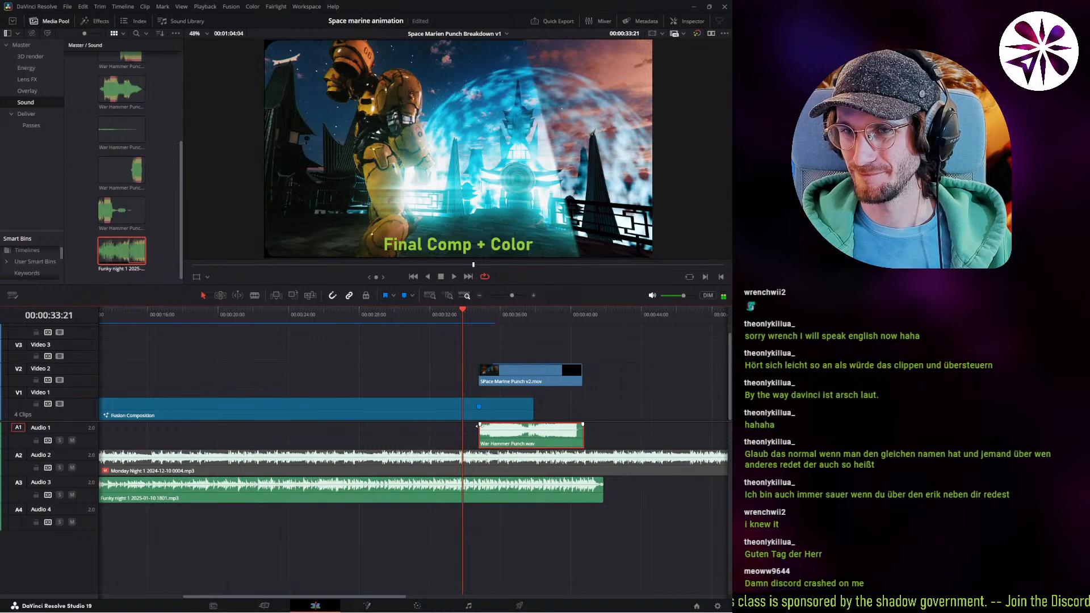
Add a short fade-in to the second War Hammer Punch clip, lower its volume to about -4 dB, and play to the end.
{"action": "left_click_drag", "start_coordinate": [495, 424], "coordinate": [494, 424]}
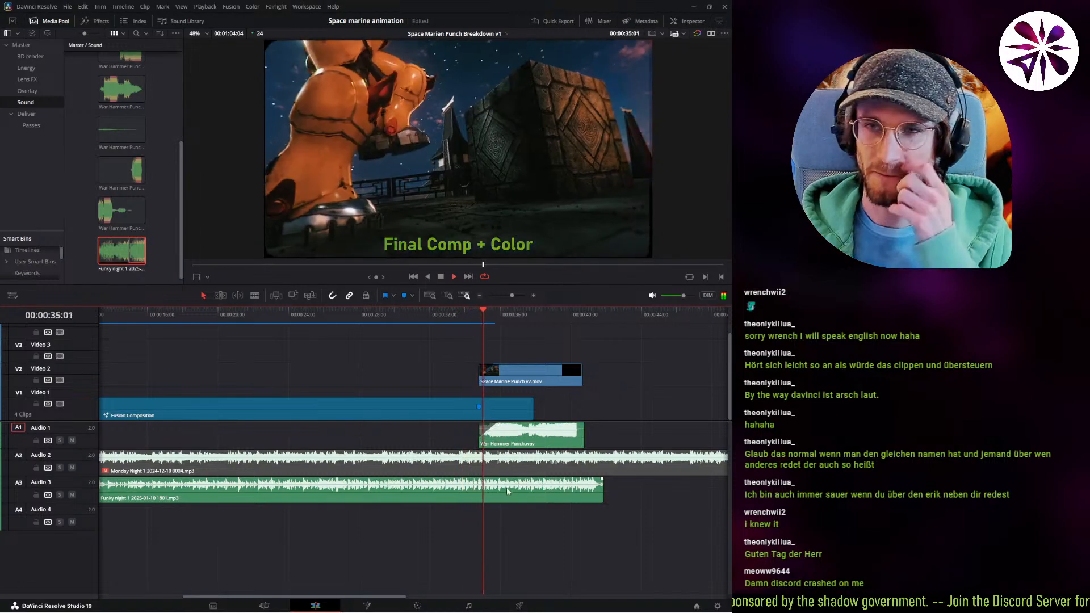
{"action": "left_click", "coordinate": [513, 443]}
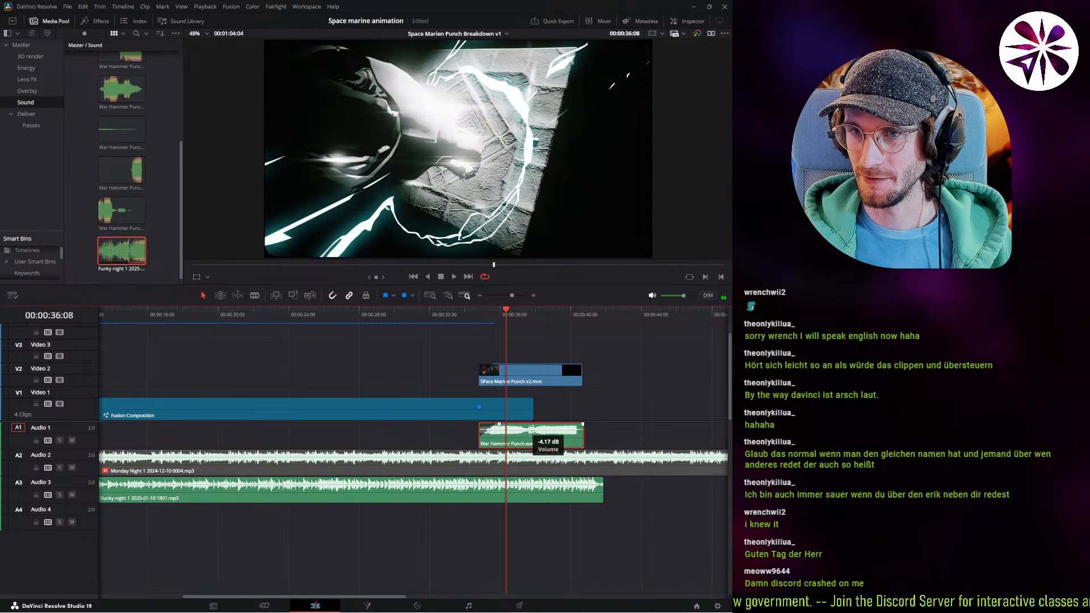
{"action": "key", "text": "space"}
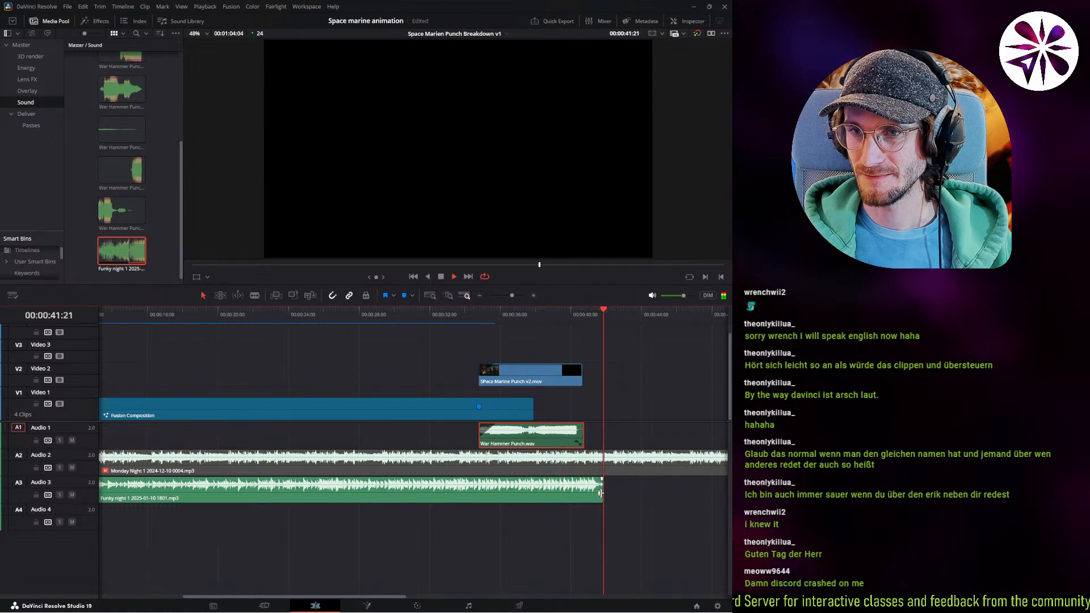
Add a fade-out of about one second to the end of the Funky night 1 music and replay the ending.
{"action": "left_click_drag", "start_coordinate": [603, 498], "coordinate": [588, 498]}
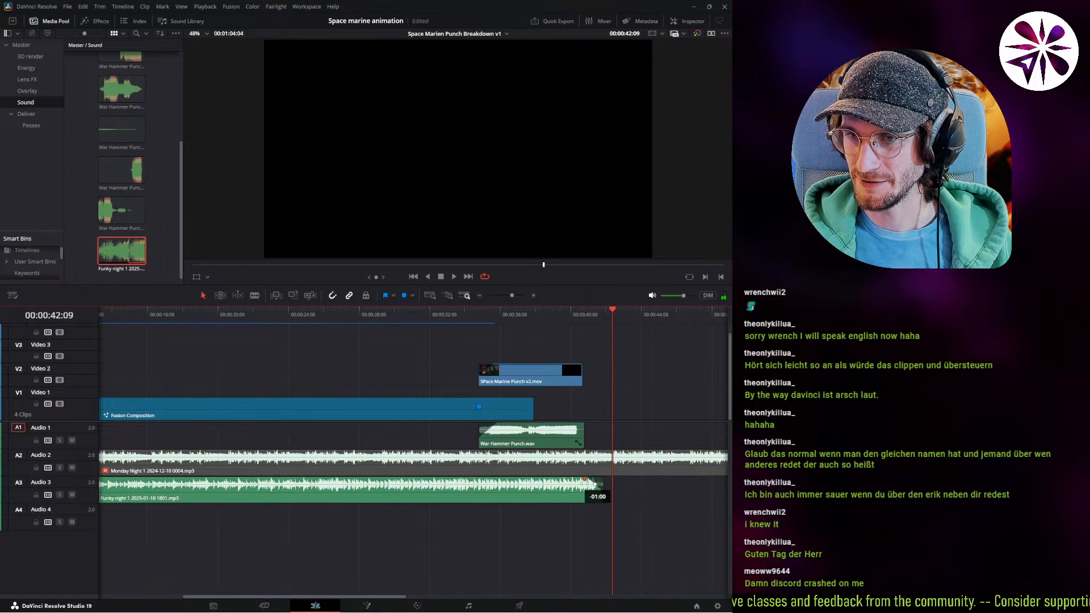
{"action": "left_click", "coordinate": [567, 317]}
{"action": "key", "text": "space"}
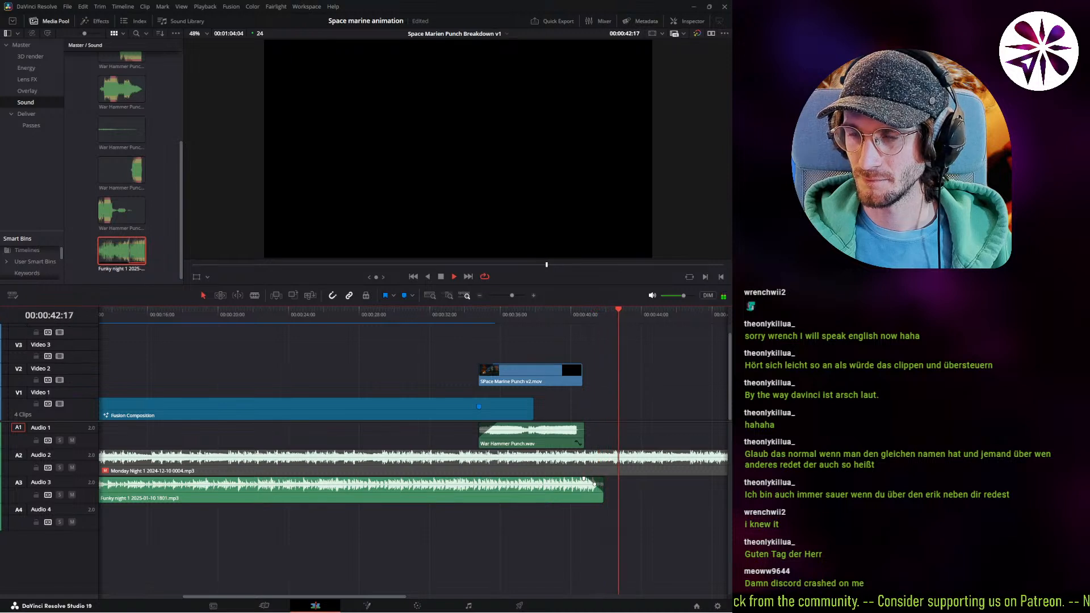
Trim the Funky night 1 clip's end to just past the second War Hammer Punch audio and replay the ending.
{"action": "left_click_drag", "start_coordinate": [602, 485], "coordinate": [590, 489]}
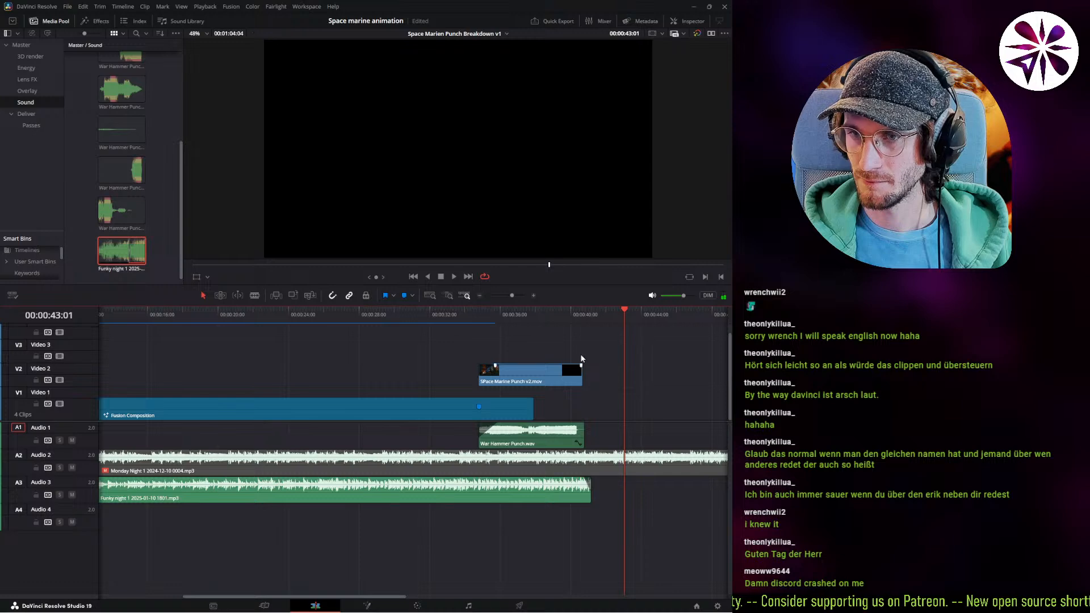
{"action": "left_click", "coordinate": [569, 316]}
{"action": "key", "text": "space"}
{"action": "scroll", "coordinate": [595, 509], "scroll_direction": "up", "scroll_amount": 3, "text": "alt"}
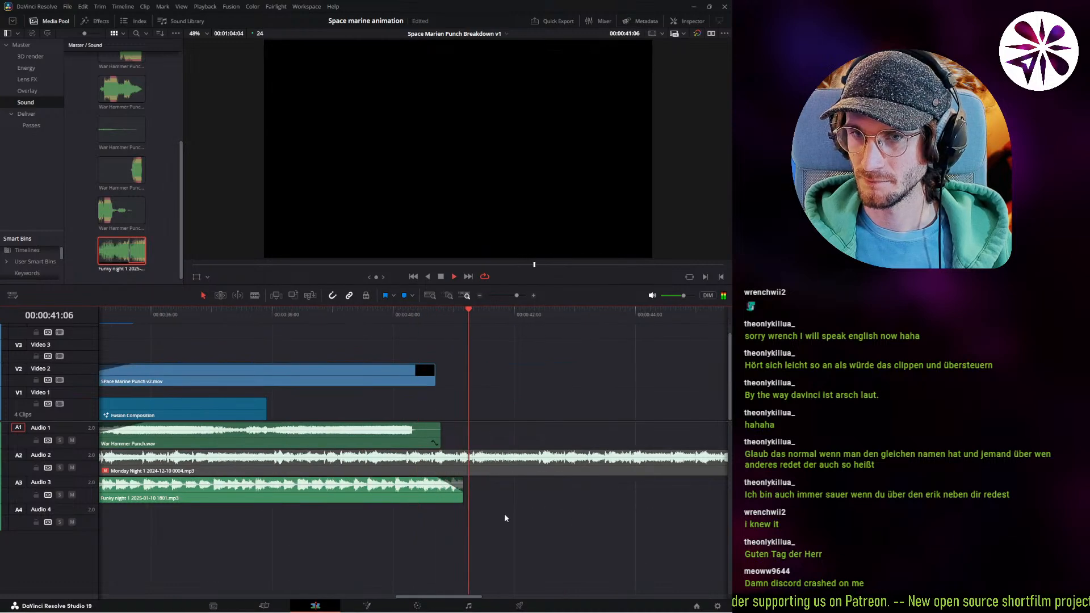
{"action": "key", "text": "space"}
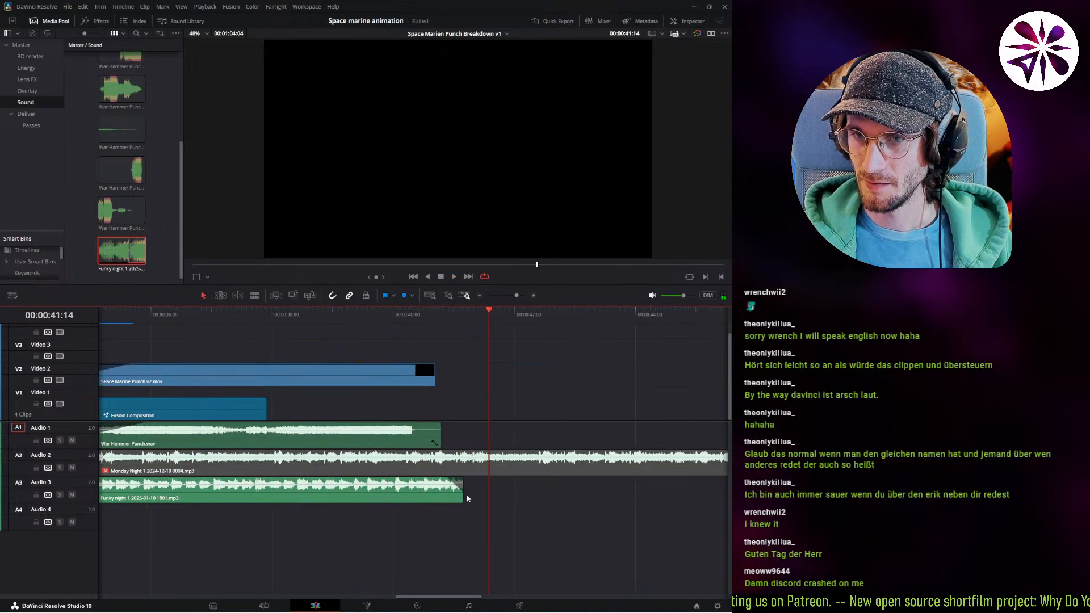
Trim the Funky night 1 clip's end back to just before the end of the final punch video and replay the ending.
{"action": "left_click_drag", "start_coordinate": [464, 495], "coordinate": [414, 496]}
{"action": "left_click", "coordinate": [351, 316]}
{"action": "key", "text": "space"}
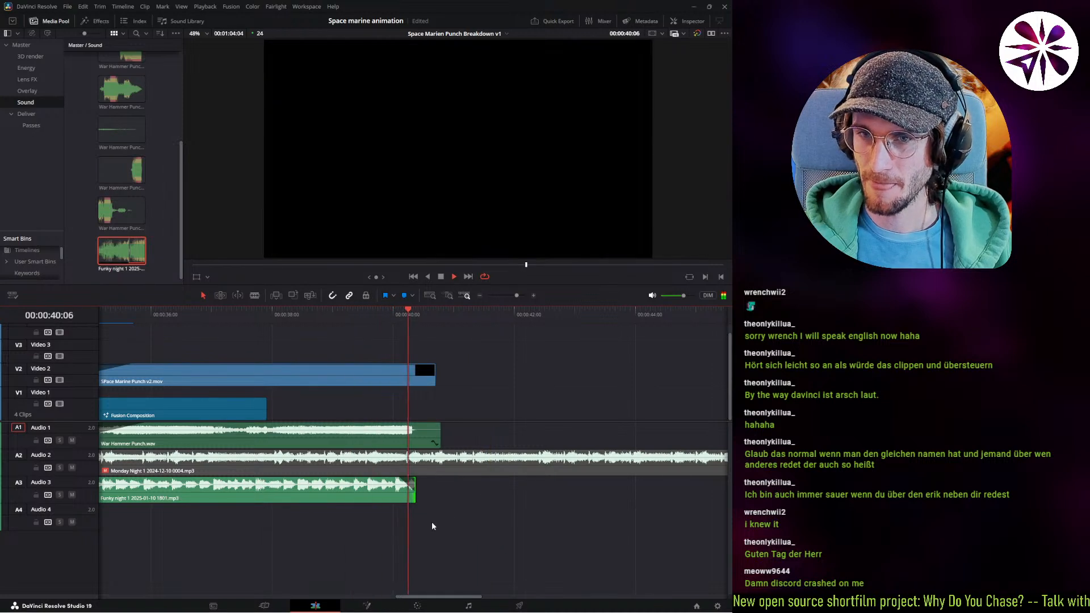
{"action": "key", "text": "space"}
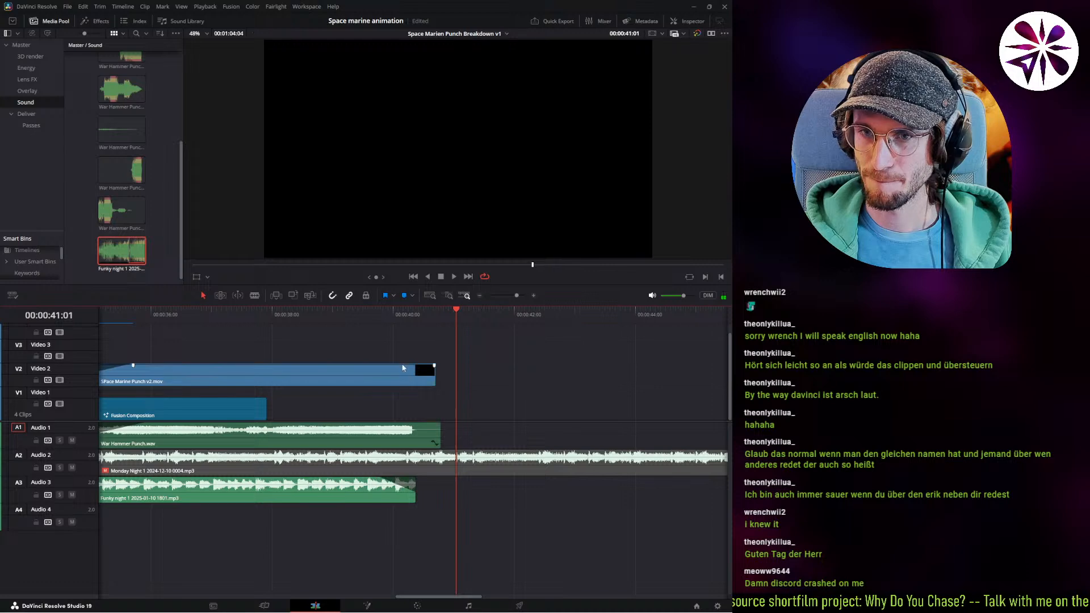
Set the timeline's out point at 00:00:40:19, just past the final punch, and cut off and delete the Monday Night 1 music beyond it.
{"action": "left_click_drag", "start_coordinate": [420, 319], "coordinate": [439, 320]}
{"action": "key", "text": "o"}
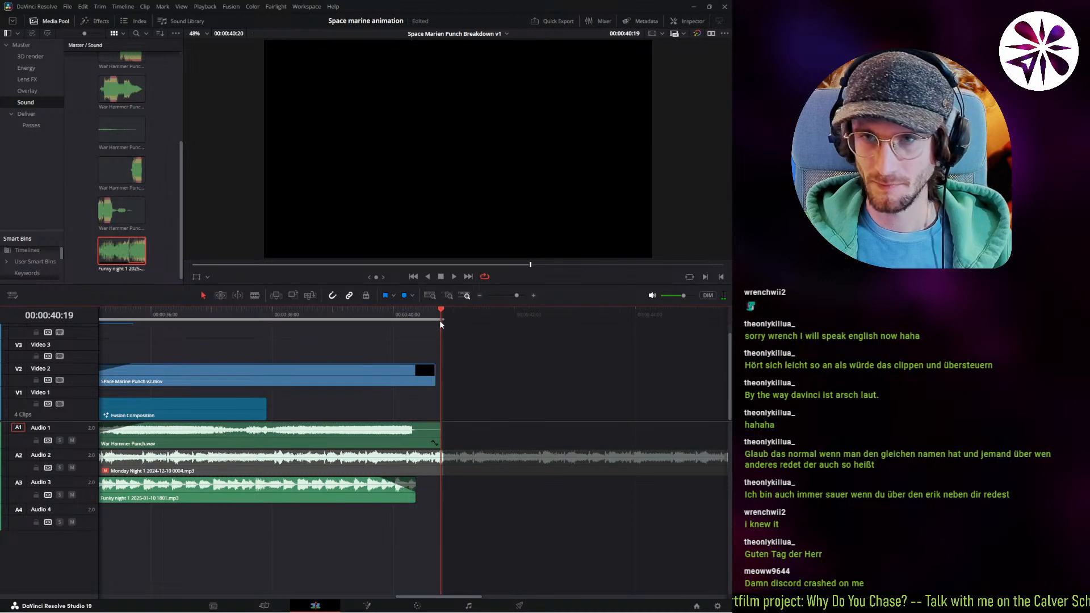
{"action": "key", "text": "ctrl+minus"}
{"action": "key", "text": "alt+x"}
{"action": "left_click", "coordinate": [451, 466]}
{"action": "key", "text": "ctrl+b"}
{"action": "left_click", "coordinate": [453, 469]}
{"action": "key", "text": "BackSpace"}
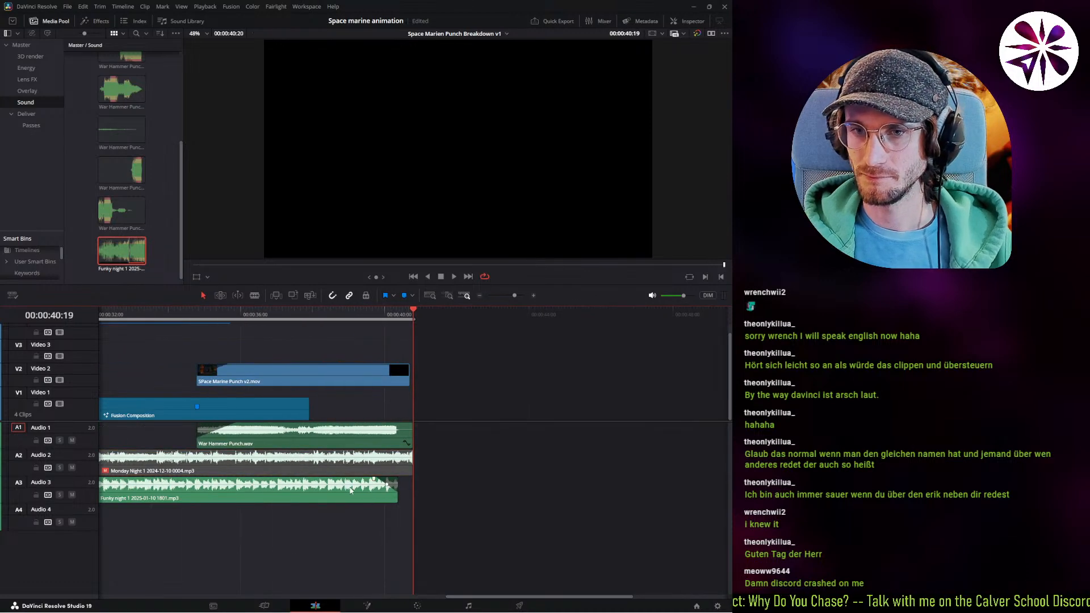
Play the timeline from the start through the first punch and the VFX breakdown title into the pass breakdown to review the sound.
{"action": "key", "text": "ctrl+minus"}
{"action": "key", "text": "ctrl+minus"}
{"action": "key", "text": "ctrl+minus"}
{"action": "key", "text": "ctrl+minus"}
{"action": "key", "text": "ctrl+minus"}
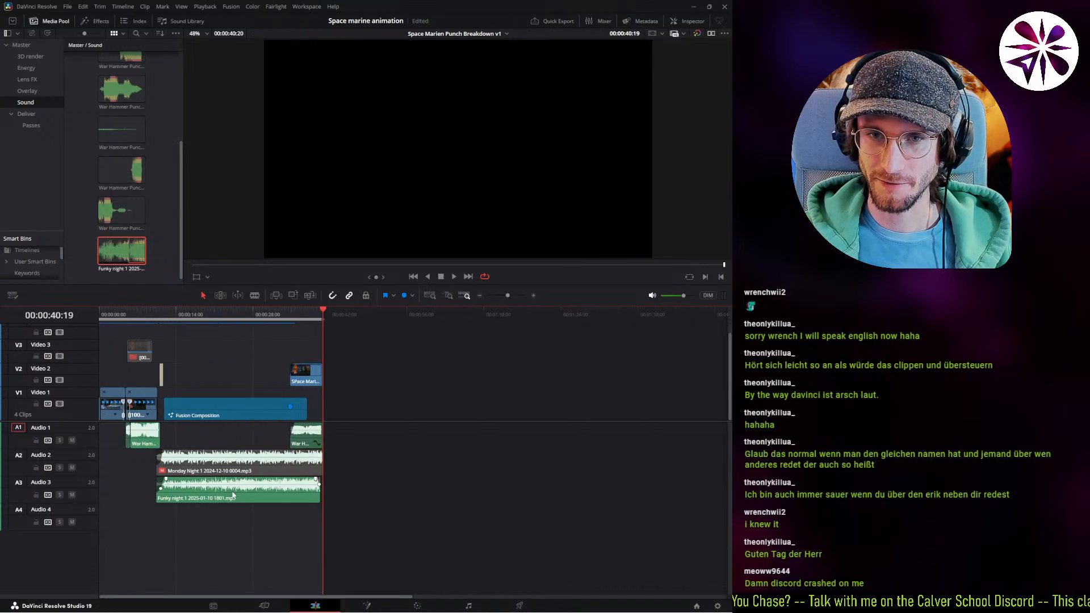
{"action": "scroll", "coordinate": [233, 496], "scroll_direction": "up", "scroll_amount": 1, "text": "ctrl"}
{"action": "key", "text": "Home"}
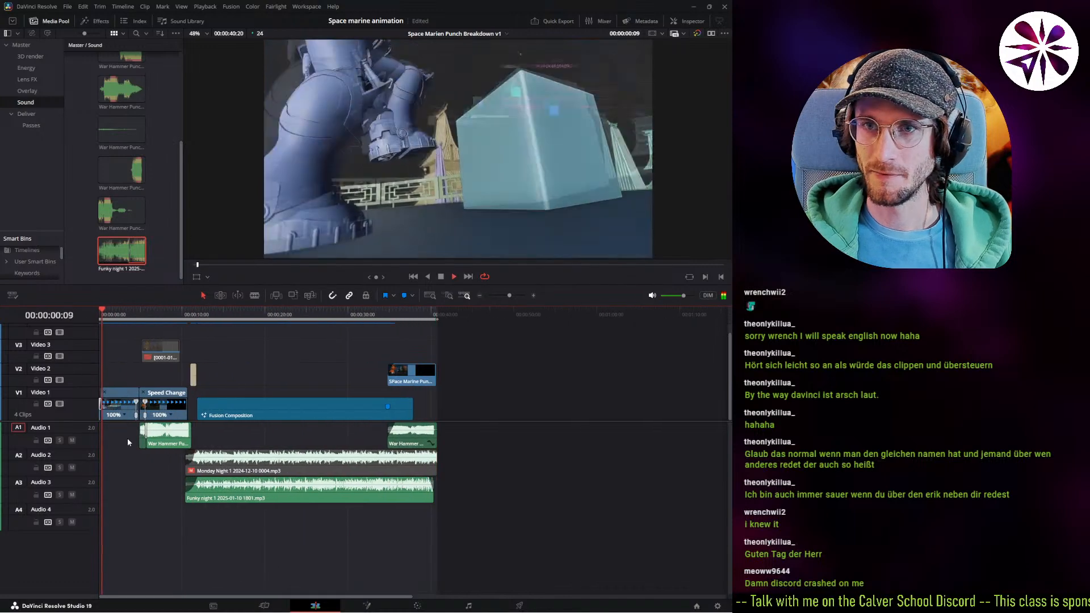
{"action": "left_click", "coordinate": [222, 469]}
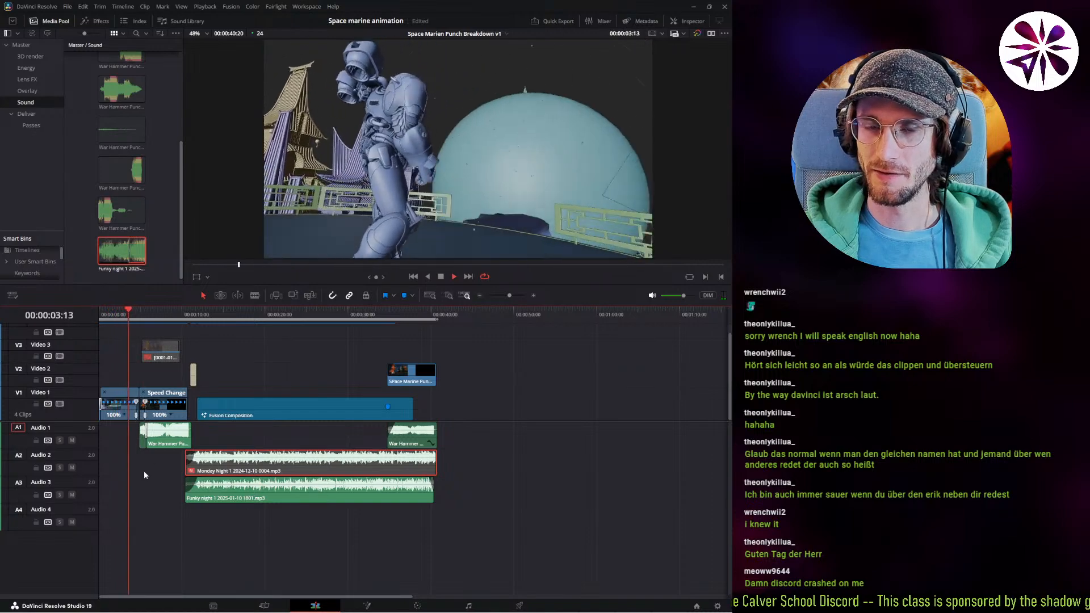
{"action": "scroll", "coordinate": [145, 471], "scroll_direction": "up", "scroll_amount": 3, "text": "ctrl"}
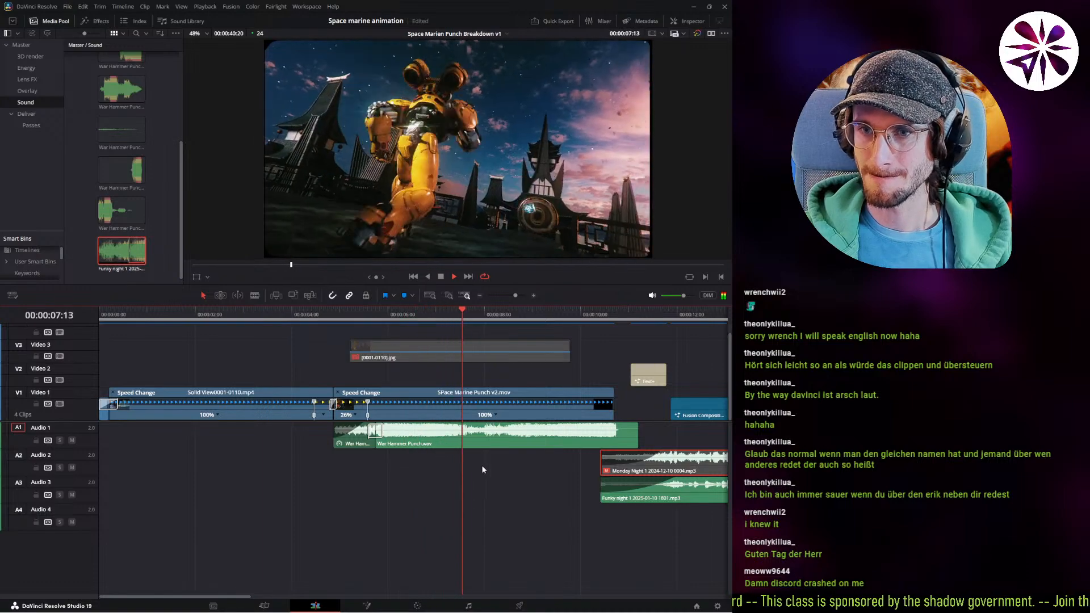
{"action": "middle_click_drag", "start_coordinate": [446, 485], "coordinate": [304, 480]}
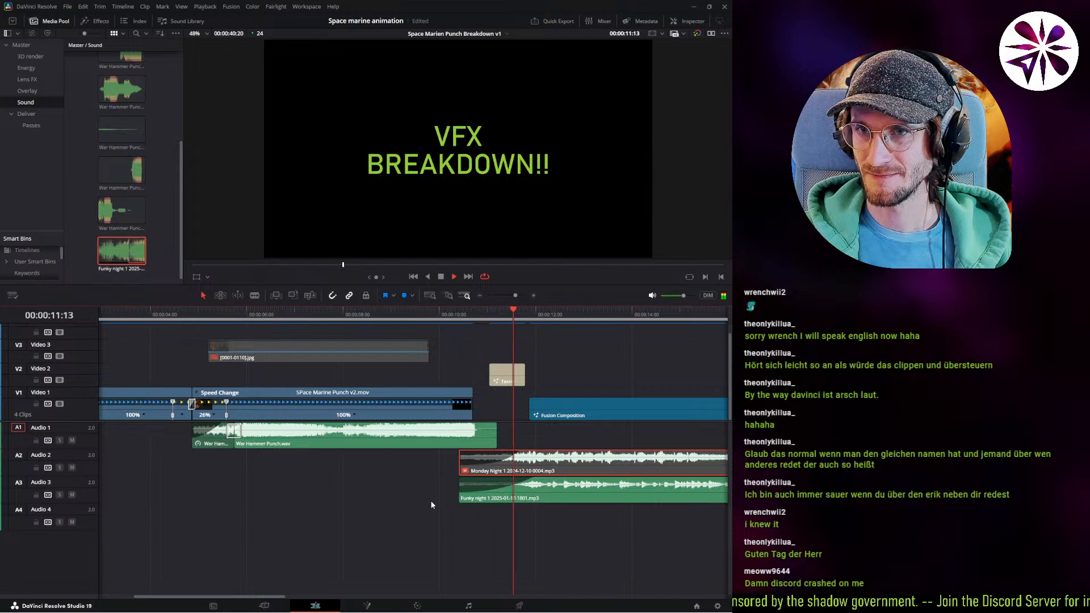
{"action": "middle_click_drag", "start_coordinate": [535, 502], "coordinate": [337, 488]}
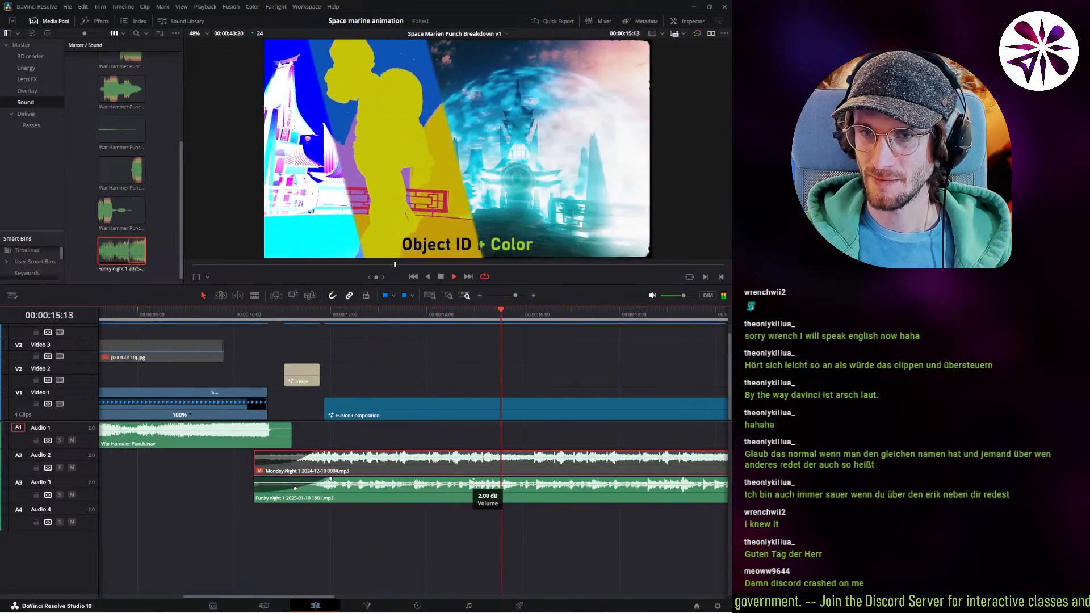
Raise the Funky night 1 music's volume to about 4.4 dB while the pass breakdown plays.
{"action": "left_click_drag", "start_coordinate": [473, 481], "coordinate": [472, 480]}
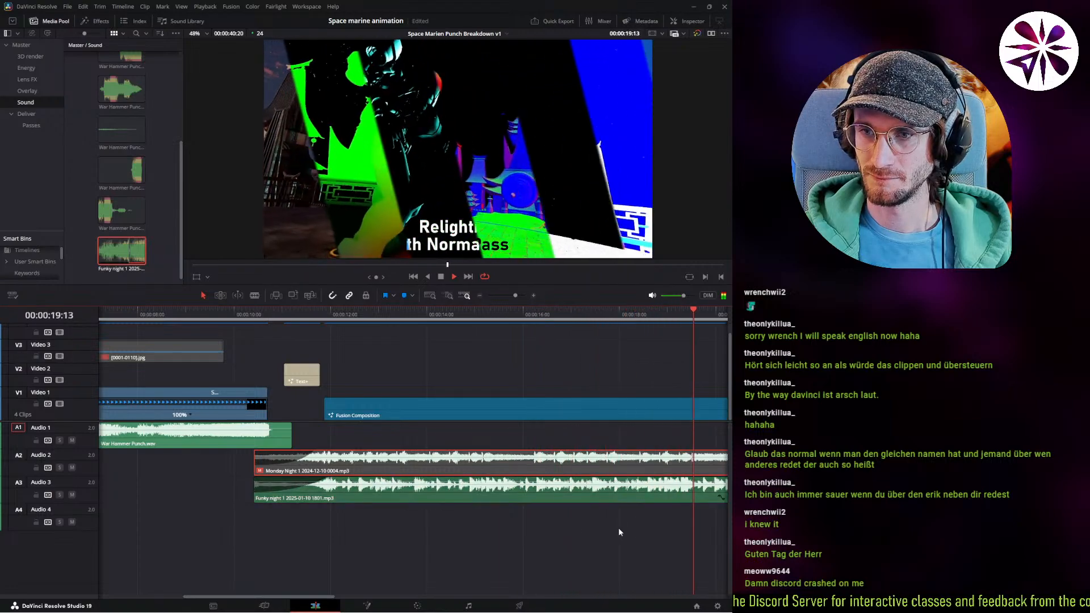
{"action": "scroll", "coordinate": [390, 519], "scroll_direction": "down", "scroll_amount": 2, "text": "alt"}
{"action": "scroll", "coordinate": [489, 526], "scroll_direction": "down", "scroll_amount": 5, "text": "alt"}
{"action": "scroll", "coordinate": [574, 506], "scroll_direction": "up", "scroll_amount": 6, "text": "alt"}
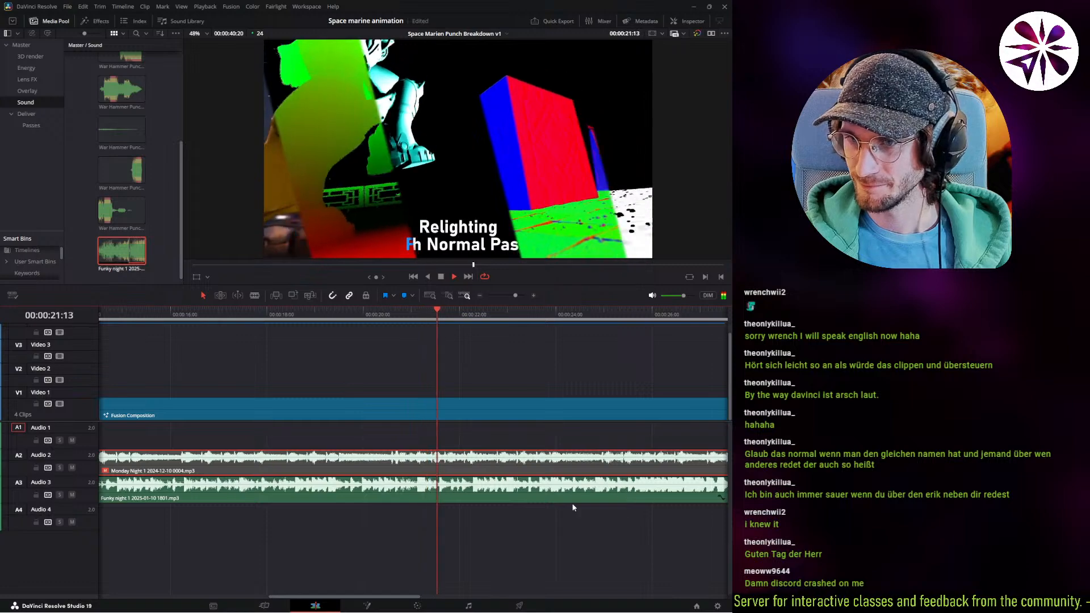
{"action": "scroll", "coordinate": [572, 506], "scroll_direction": "down", "scroll_amount": 3, "text": "ctrl"}
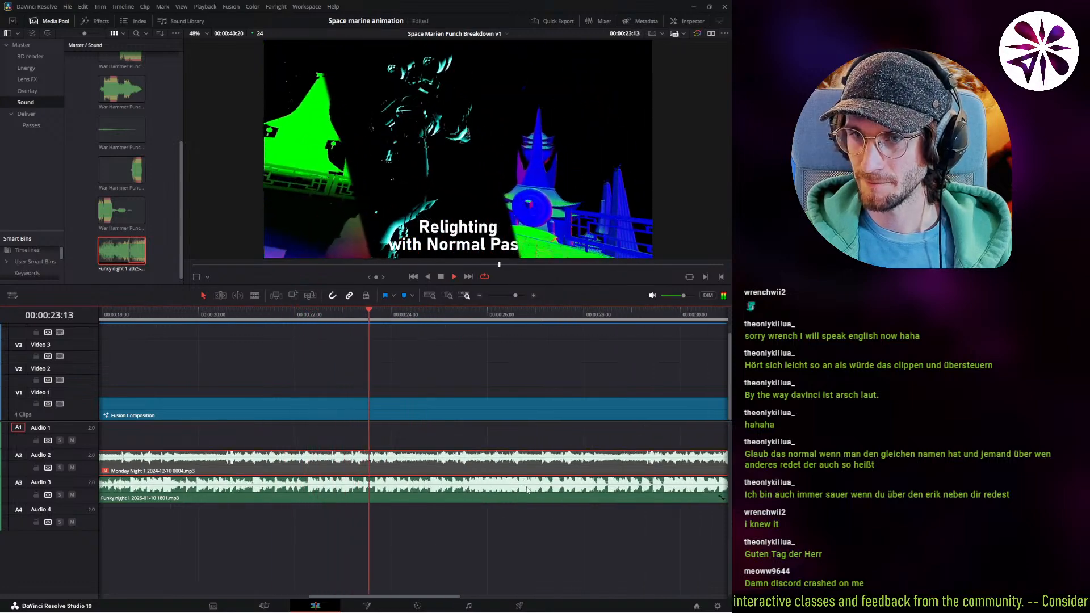
{"action": "scroll", "coordinate": [527, 489], "scroll_direction": "up", "scroll_amount": 2, "text": "shift"}
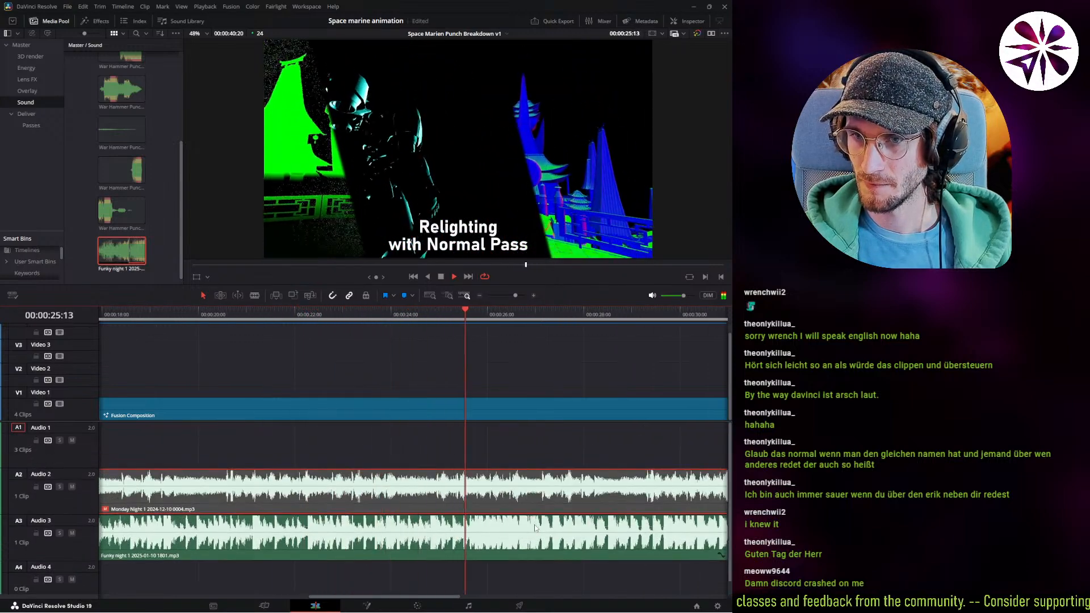
{"action": "left_click_drag", "start_coordinate": [535, 528], "coordinate": [534, 527]}
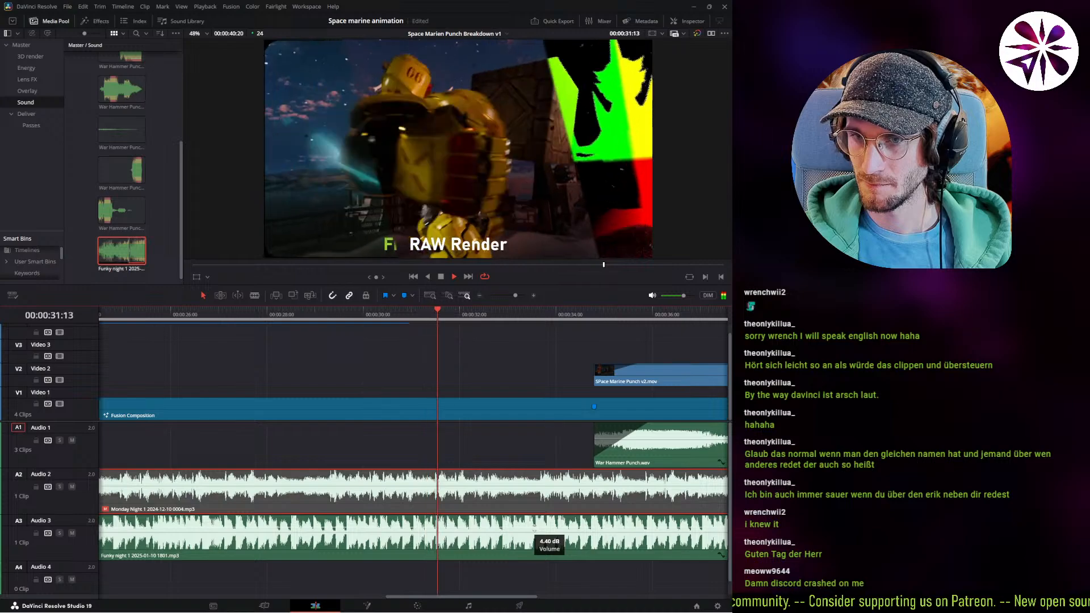
{"action": "scroll", "coordinate": [442, 556], "scroll_direction": "down", "scroll_amount": 8, "text": "alt"}
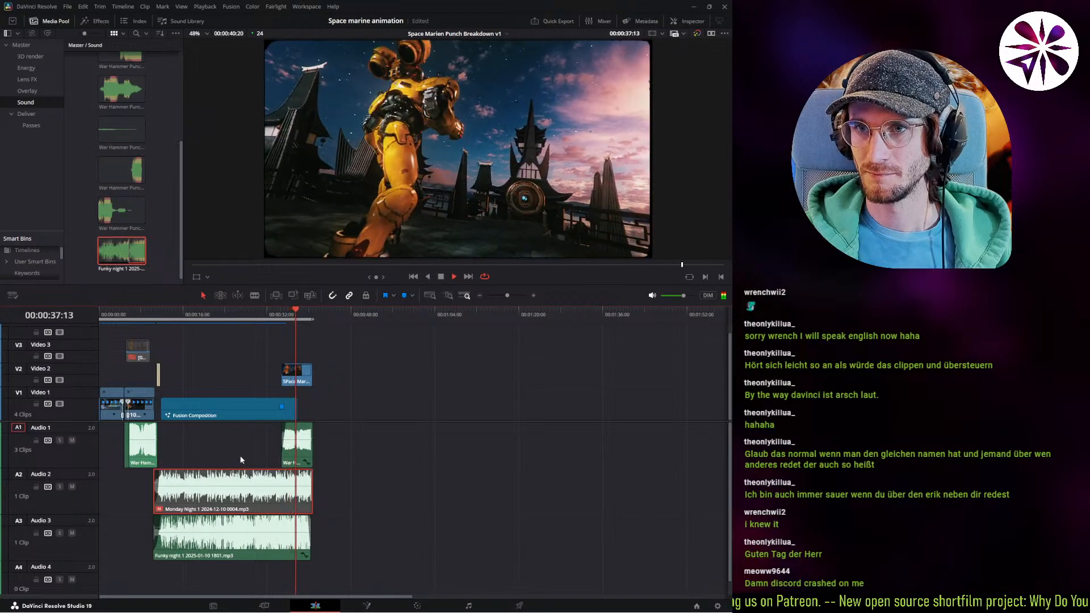
Lengthen the Funky night 1 music's fade-out to about five seconds under the final punch and replay the ending.
{"action": "scroll", "coordinate": [267, 531], "scroll_direction": "up", "scroll_amount": 6, "text": "alt"}
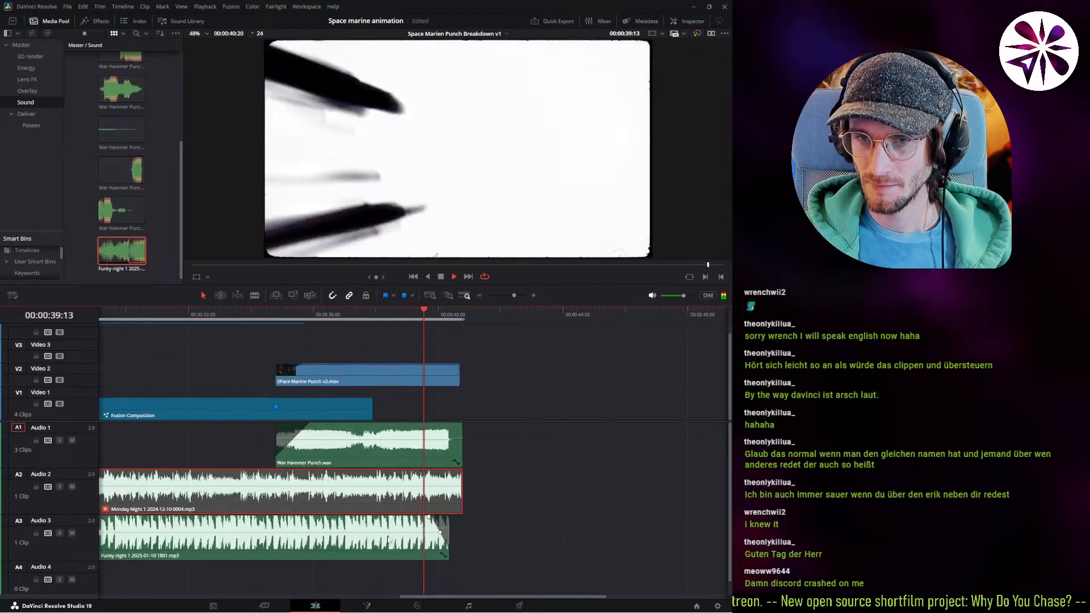
{"action": "key", "text": "space"}
{"action": "left_click_drag", "start_coordinate": [427, 517], "coordinate": [296, 510]}
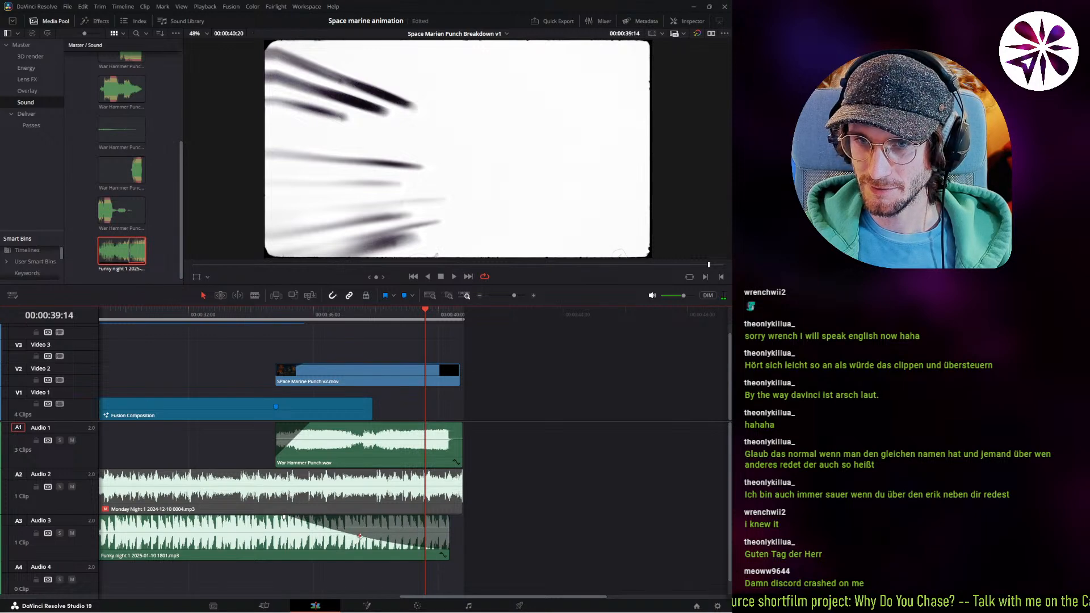
{"action": "key", "text": "space"}
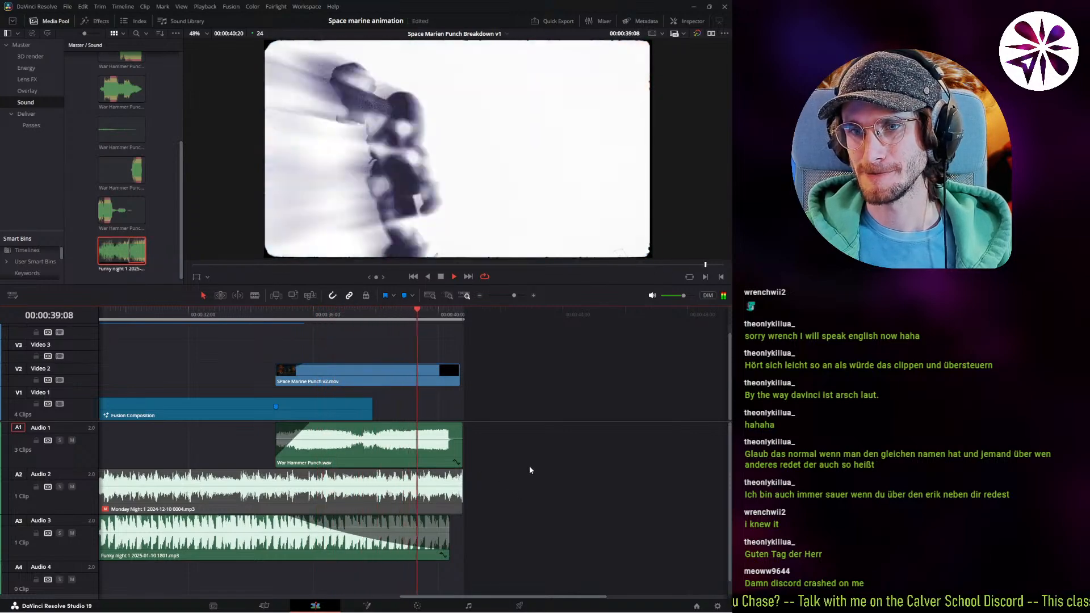
{"action": "key", "text": "space"}
Lower the first War Hammer Punch audio's volume to about -2.8 dB.
{"action": "scroll", "coordinate": [479, 457], "scroll_direction": "down", "scroll_amount": 5, "text": "alt"}
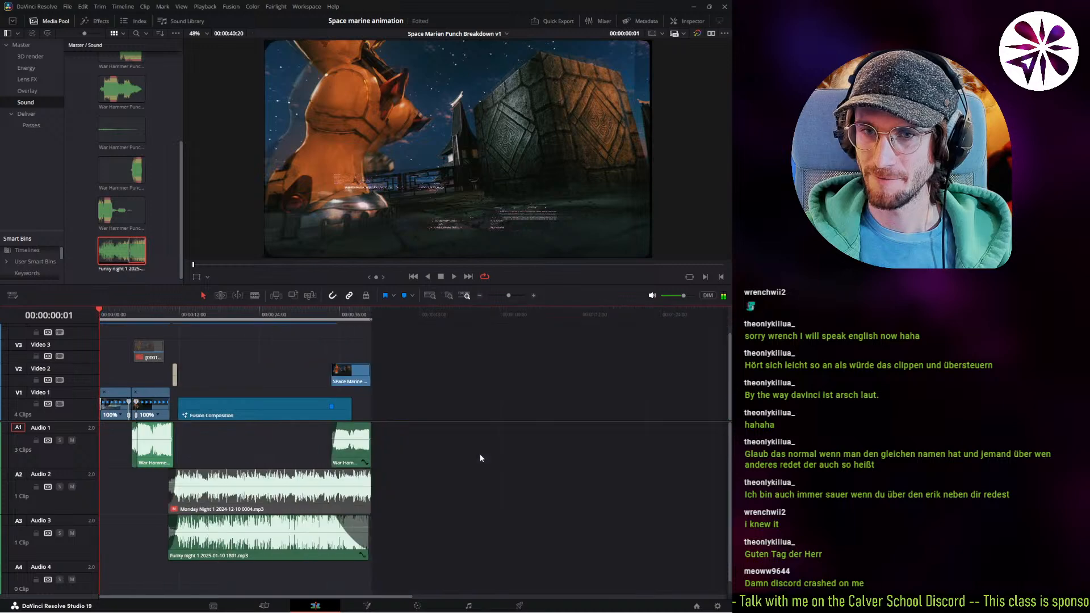
{"action": "scroll", "coordinate": [255, 450], "scroll_direction": "up", "scroll_amount": 4, "text": "alt"}
{"action": "left_click", "coordinate": [283, 318]}
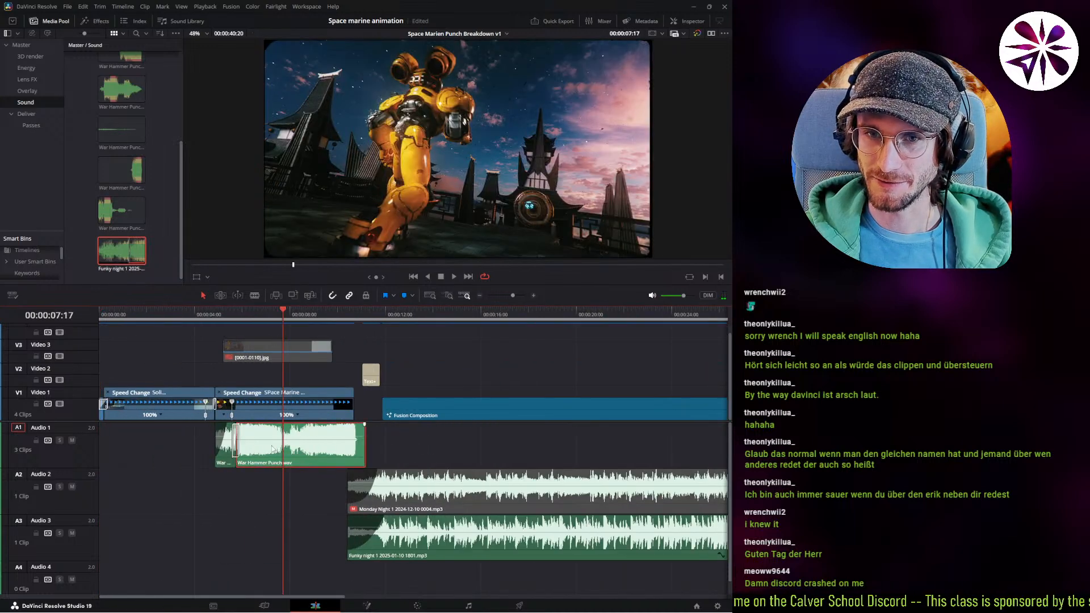
{"action": "scroll", "coordinate": [273, 451], "scroll_direction": "up", "scroll_amount": 2, "text": "alt"}
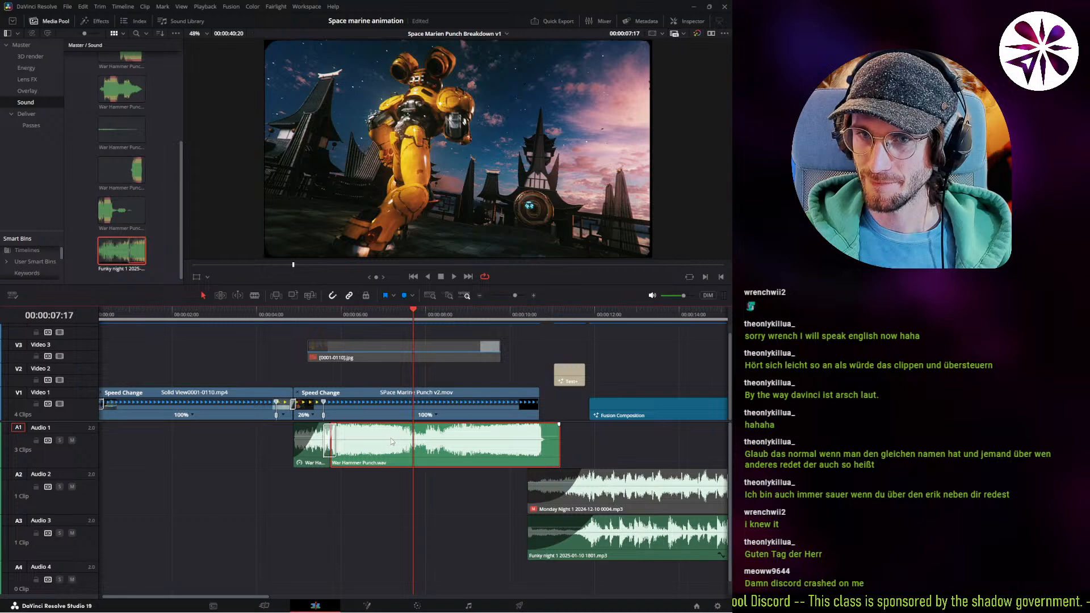
{"action": "left_click_drag", "start_coordinate": [391, 437], "coordinate": [390, 436]}
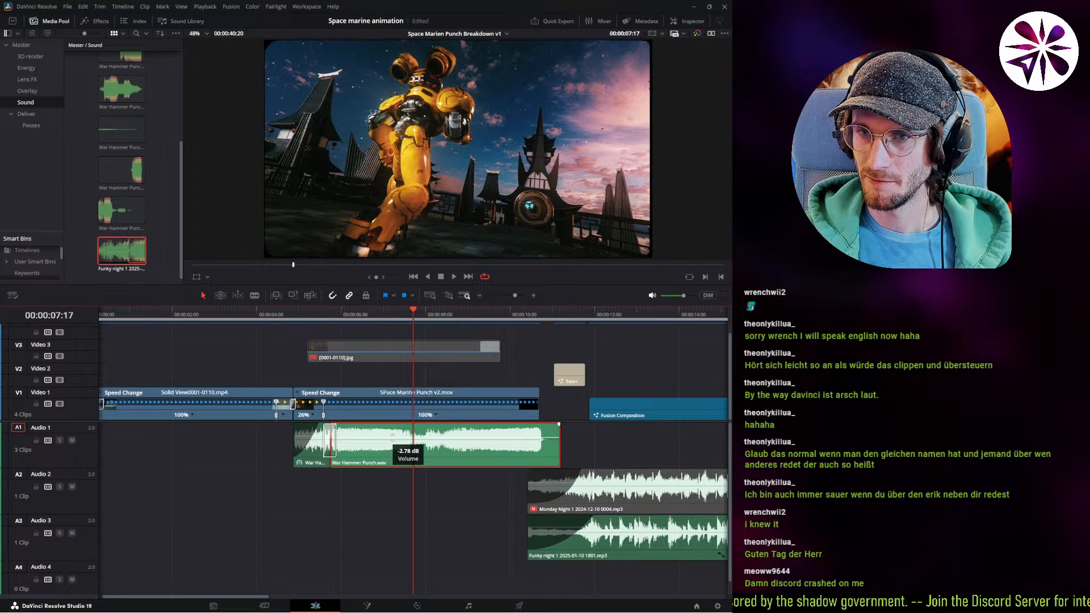
{"action": "left_click_drag", "start_coordinate": [393, 437], "coordinate": [384, 438]}
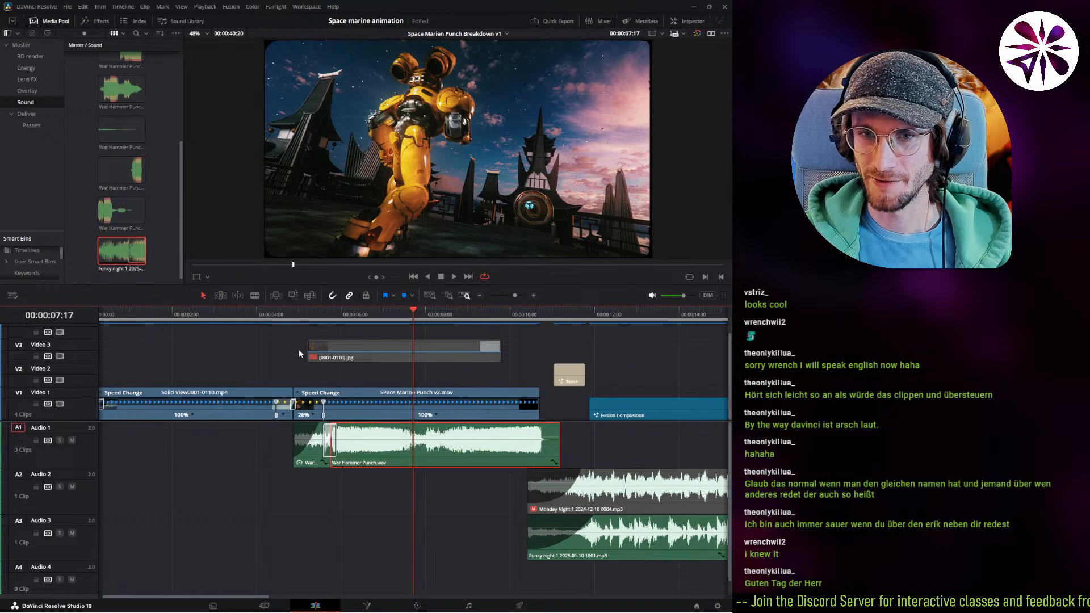
Play from the first punch shot into the pass breakdown and replay the title transition to check the audio balance.
{"action": "left_click", "coordinate": [288, 320]}
{"action": "key", "text": "space"}
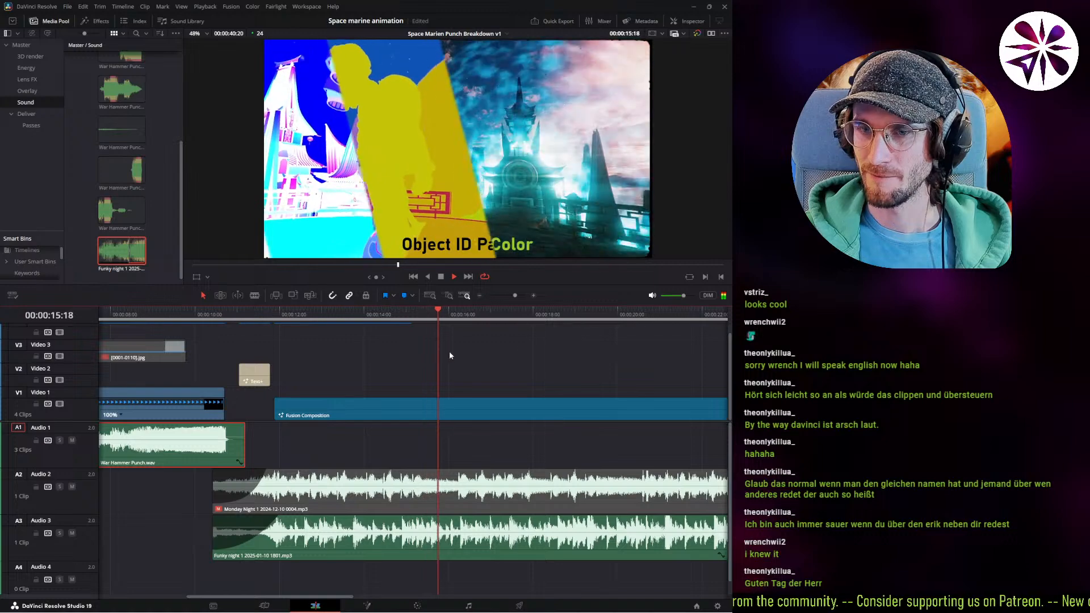
{"action": "left_click", "coordinate": [222, 333]}
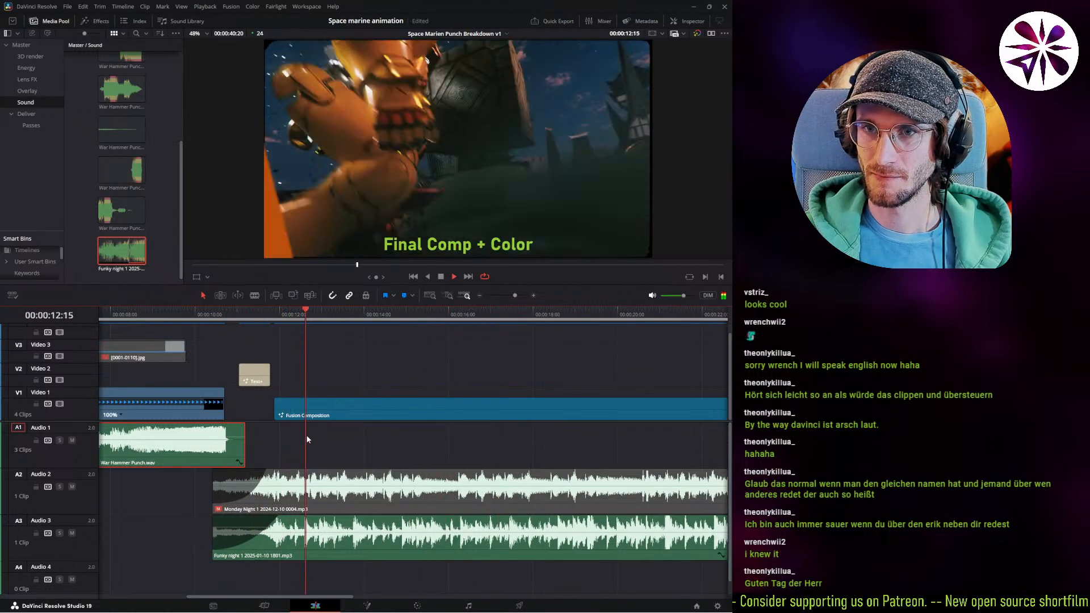
{"action": "scroll", "coordinate": [380, 437], "scroll_direction": "down", "scroll_amount": 6, "text": "ctrl"}
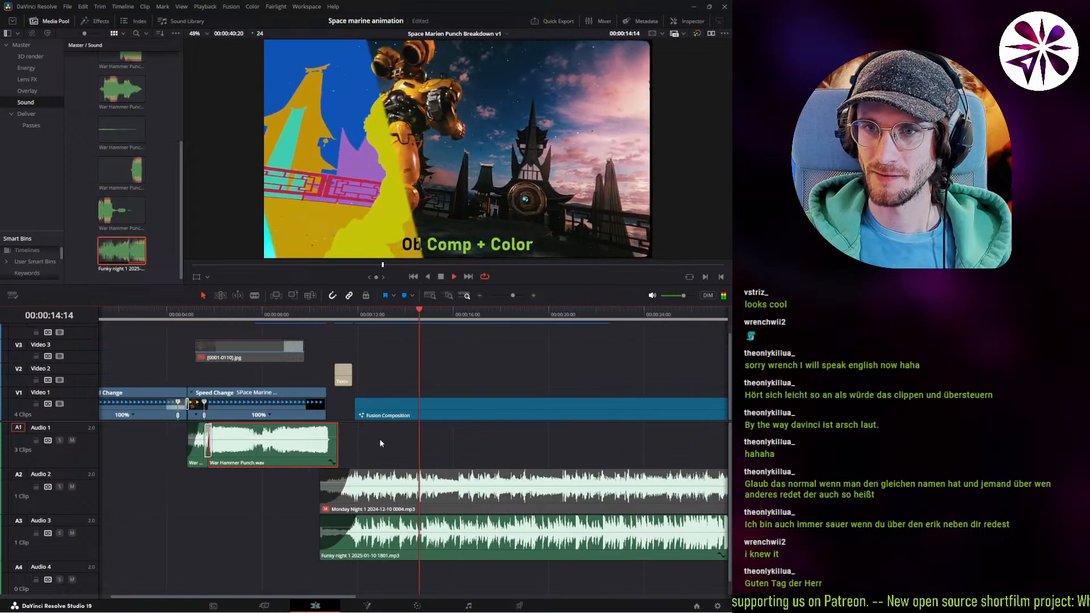
{"action": "left_click", "coordinate": [226, 449]}
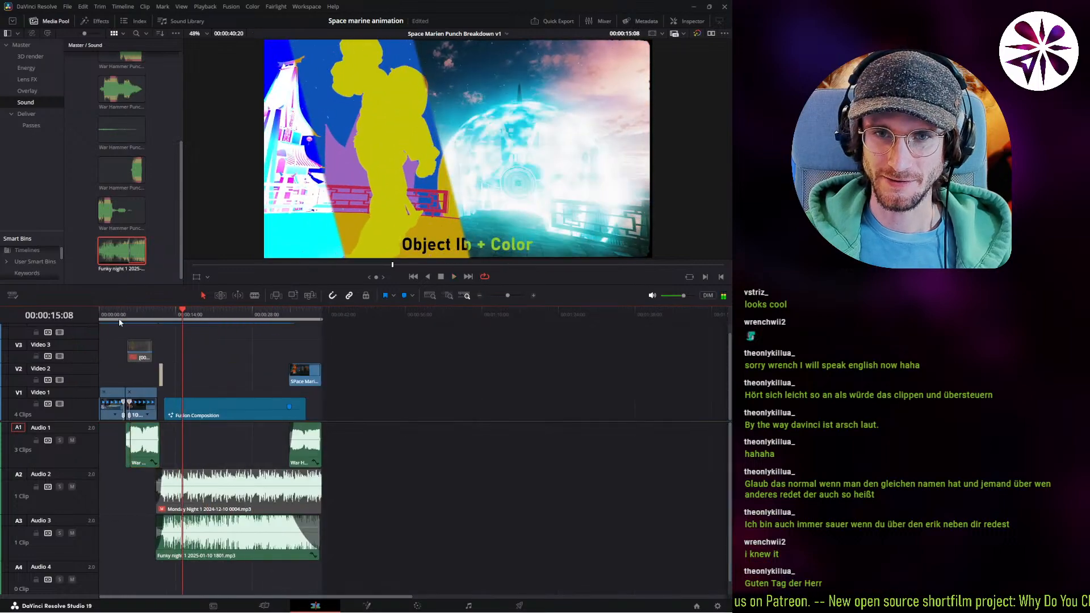
Return the playhead to the timeline start, open Funky night 1 in the source viewer and audition its beginning, middle and build-up before the break.
{"action": "left_click_drag", "start_coordinate": [118, 319], "coordinate": [27, 332]}
{"action": "scroll", "coordinate": [139, 419], "scroll_direction": "up", "scroll_amount": 2, "text": "alt"}
{"action": "scroll", "coordinate": [139, 416], "scroll_direction": "up", "scroll_amount": 4, "text": "alt"}
{"action": "double_click", "coordinate": [114, 250]}
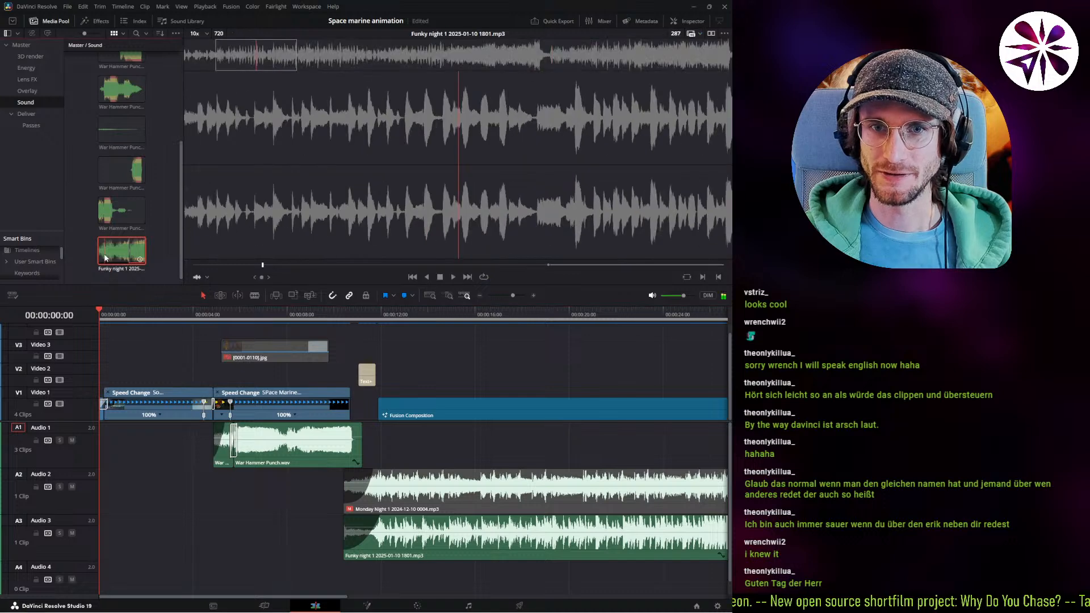
{"action": "left_click", "coordinate": [233, 52]}
{"action": "left_click_drag", "start_coordinate": [233, 55], "coordinate": [184, 59]}
{"action": "key", "text": "space"}
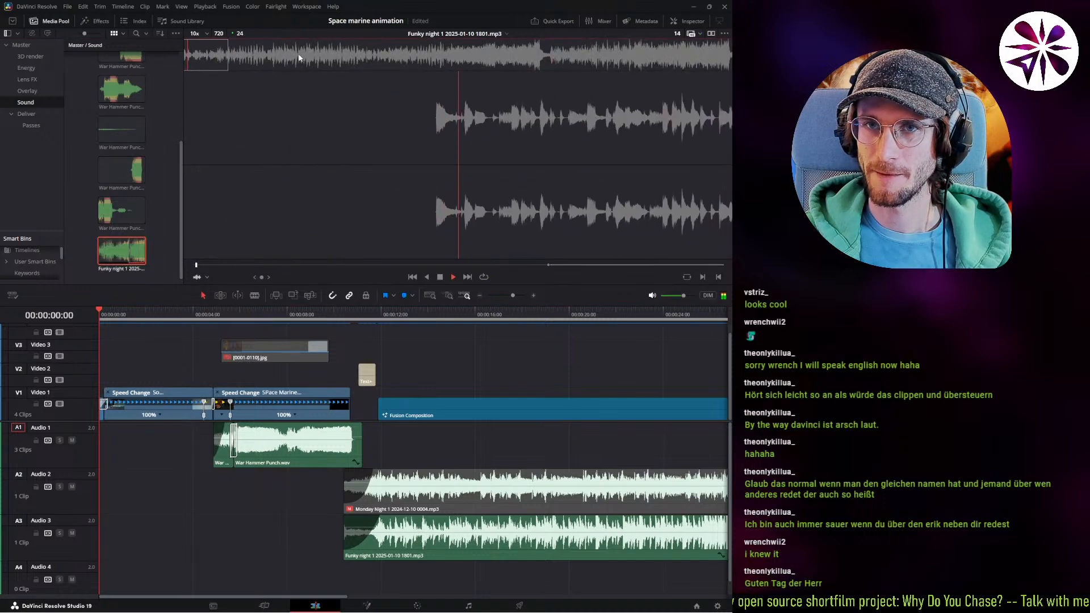
{"action": "left_click", "coordinate": [321, 60]}
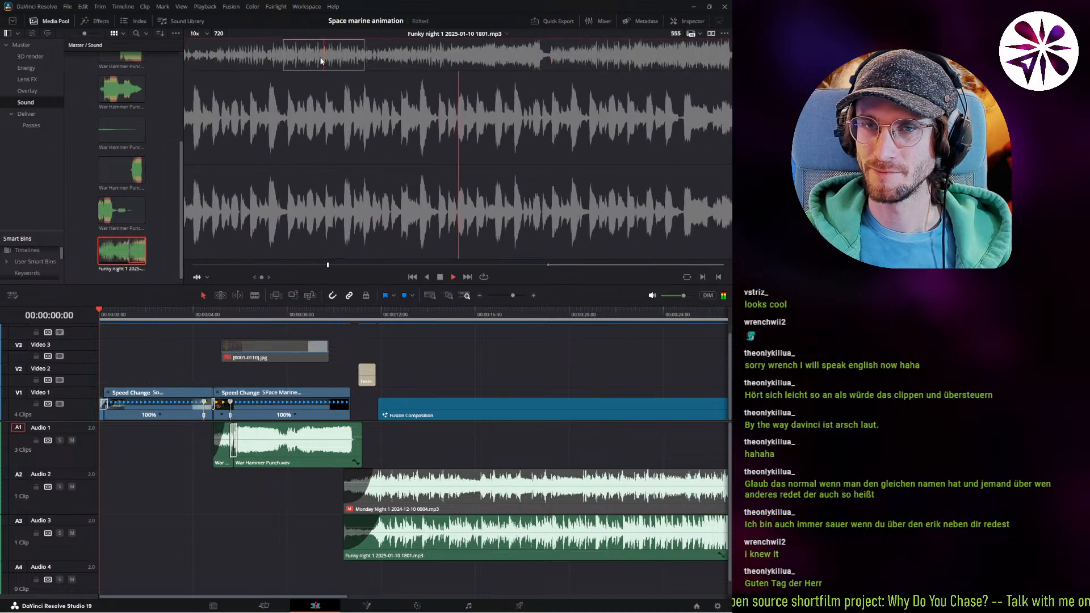
{"action": "left_click", "coordinate": [482, 57]}
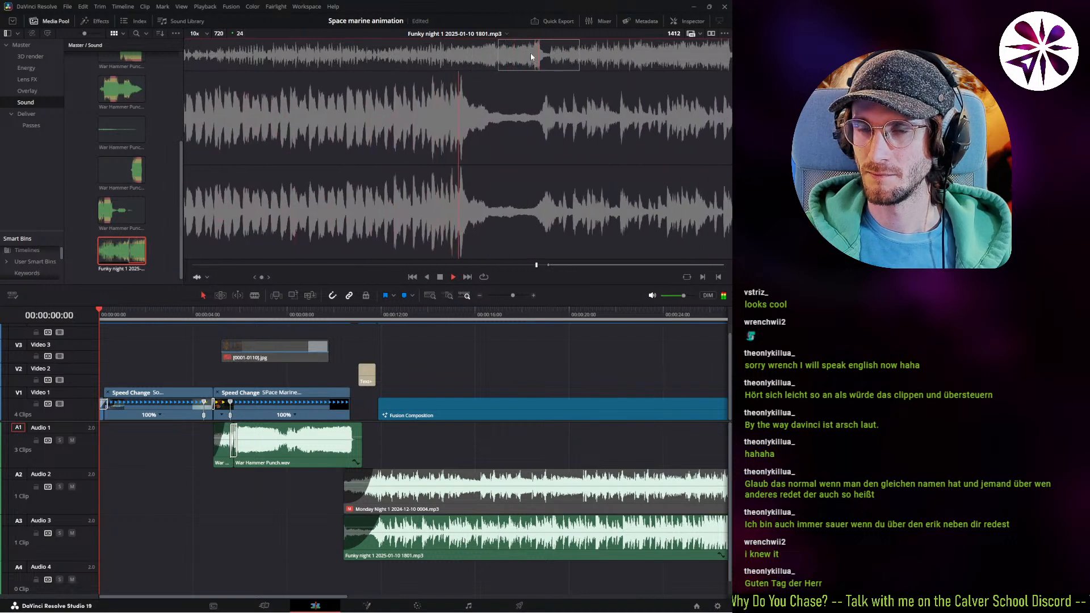
{"action": "left_click_drag", "start_coordinate": [541, 52], "coordinate": [435, 57]}
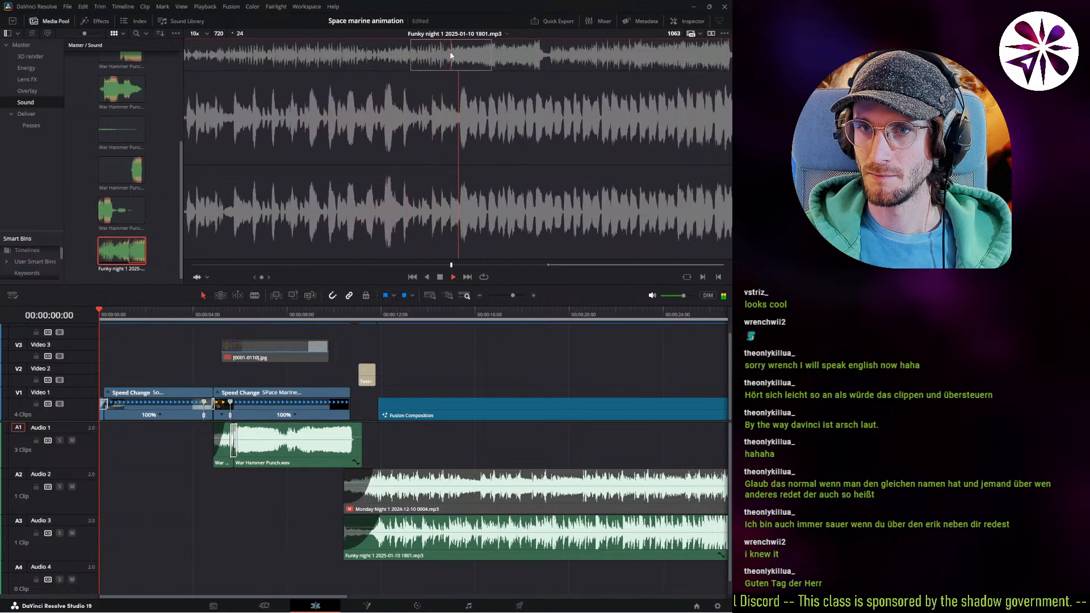
Mark the Funky night 1 section from frame 1063 to frame 1265 and place it at the timeline start on Audio 3.
{"action": "key", "text": "space"}
{"action": "left_click_drag", "start_coordinate": [451, 58], "coordinate": [502, 62]}
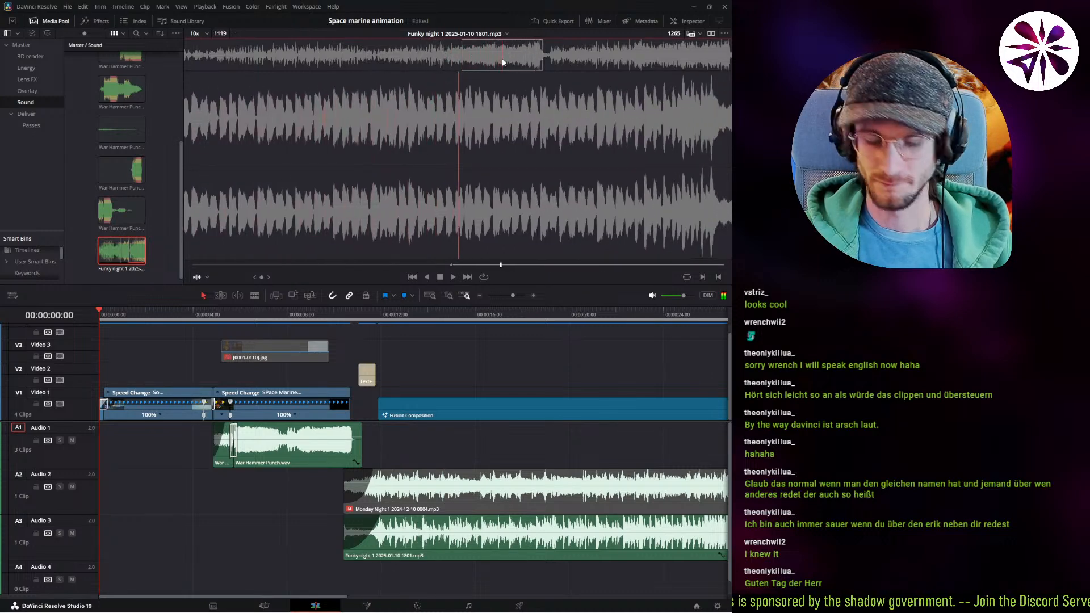
{"action": "left_click_drag", "start_coordinate": [343, 306], "coordinate": [116, 529]}
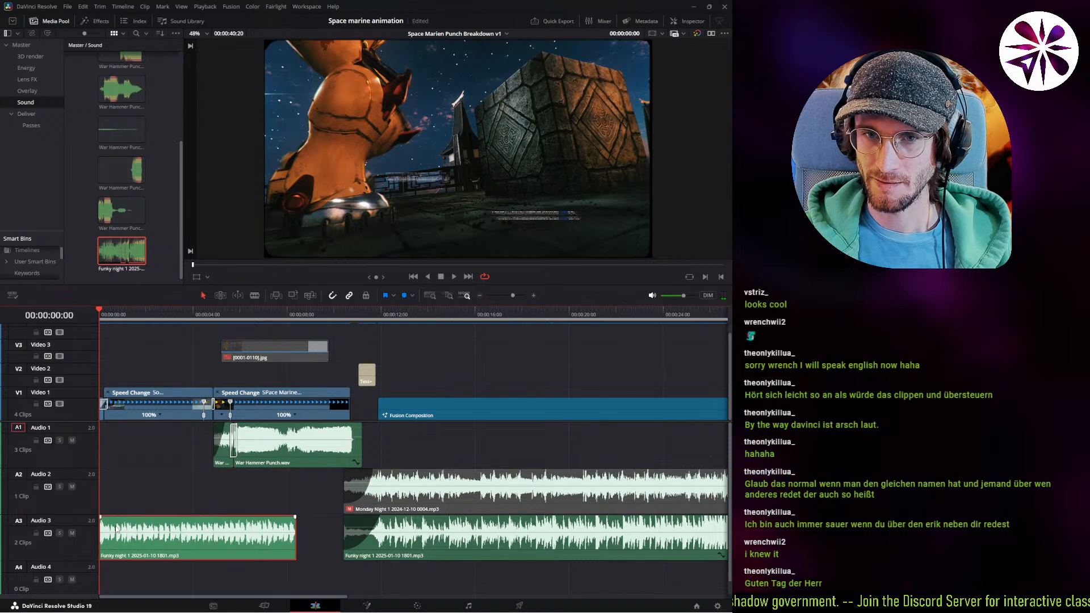
Fade out the intro Funky night 1 clip on Audio 3, trim its end to 00:00:06:01 and replay the intro.
{"action": "left_click_drag", "start_coordinate": [295, 536], "coordinate": [206, 518]}
{"action": "key", "text": "space"}
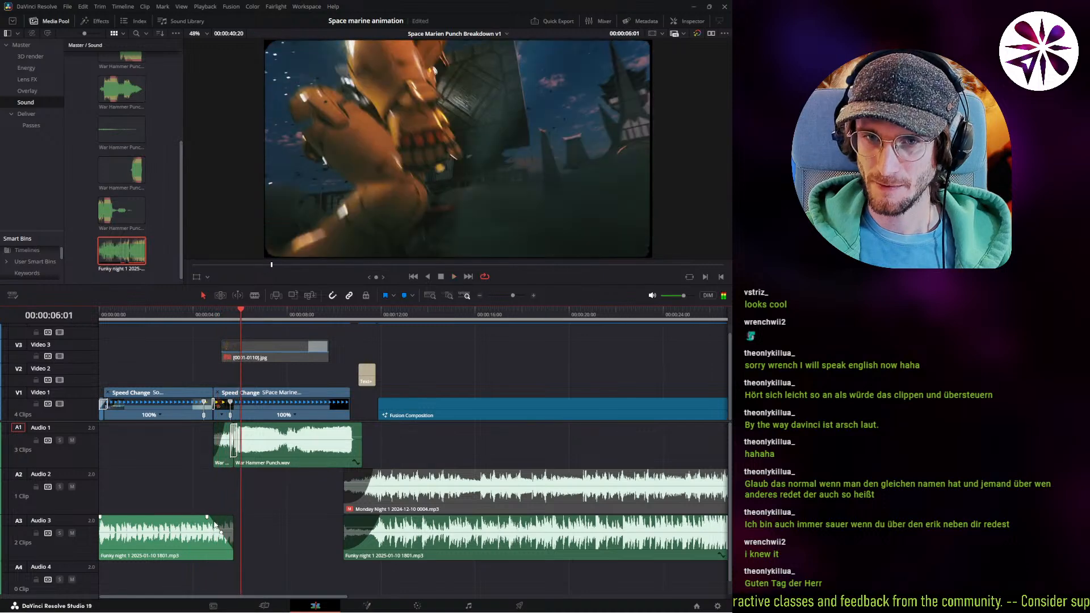
{"action": "left_click_drag", "start_coordinate": [235, 521], "coordinate": [239, 522]}
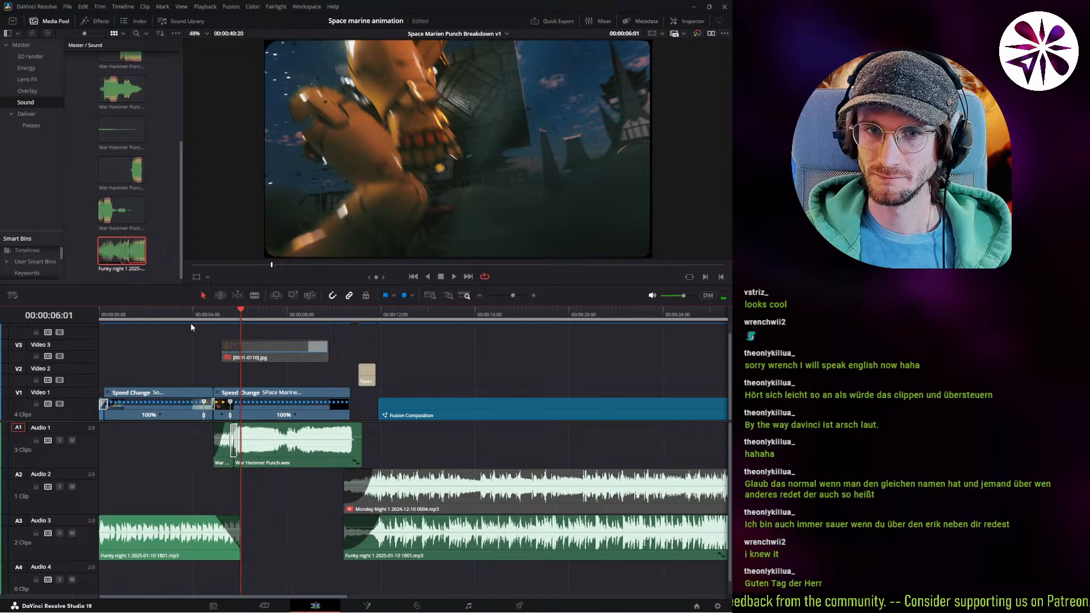
{"action": "key", "text": "Home"}
{"action": "key", "text": "space"}
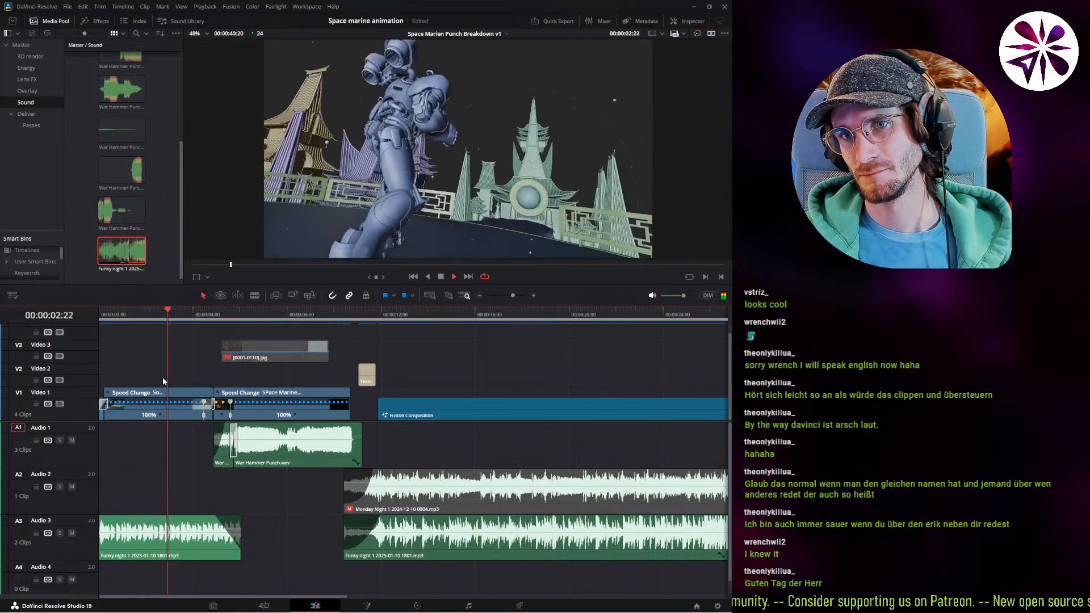
{"action": "key", "text": "space"}
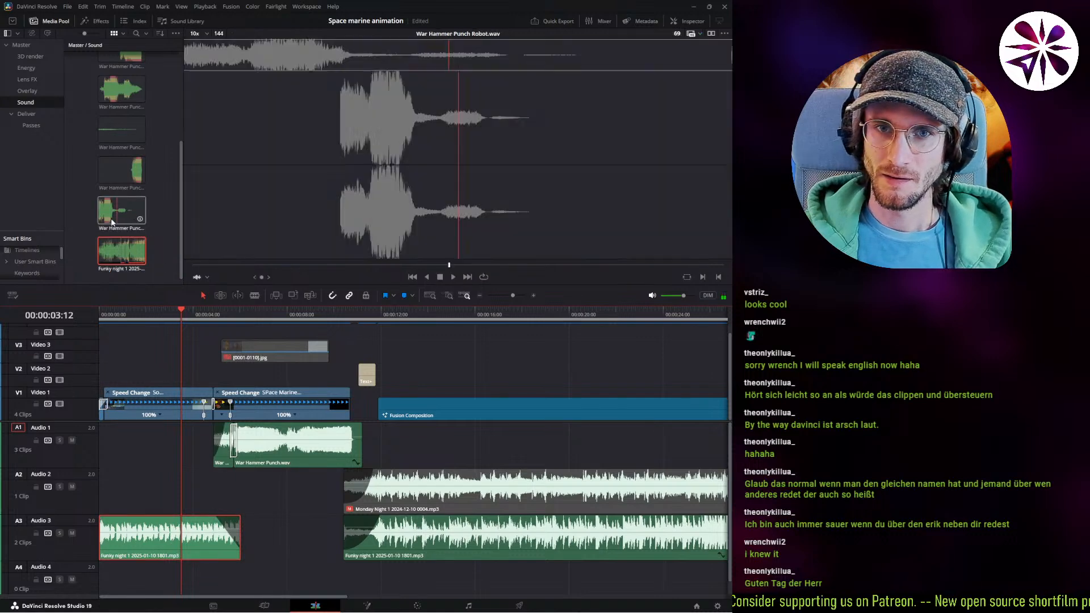
Delete the Funky night 1 clip from the intro and audition Monday Night 1 around its build-up in the source viewer.
{"action": "key", "text": "BackSpace"}
{"action": "scroll", "coordinate": [126, 212], "scroll_direction": "up", "scroll_amount": 5}
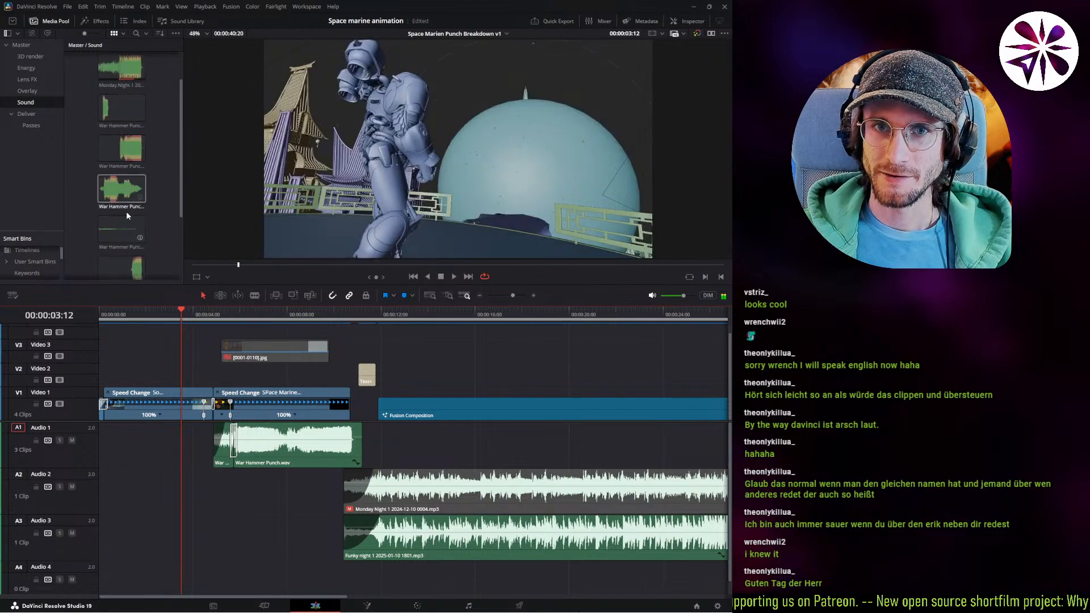
{"action": "left_click", "coordinate": [124, 65]}
{"action": "left_click", "coordinate": [115, 111]}
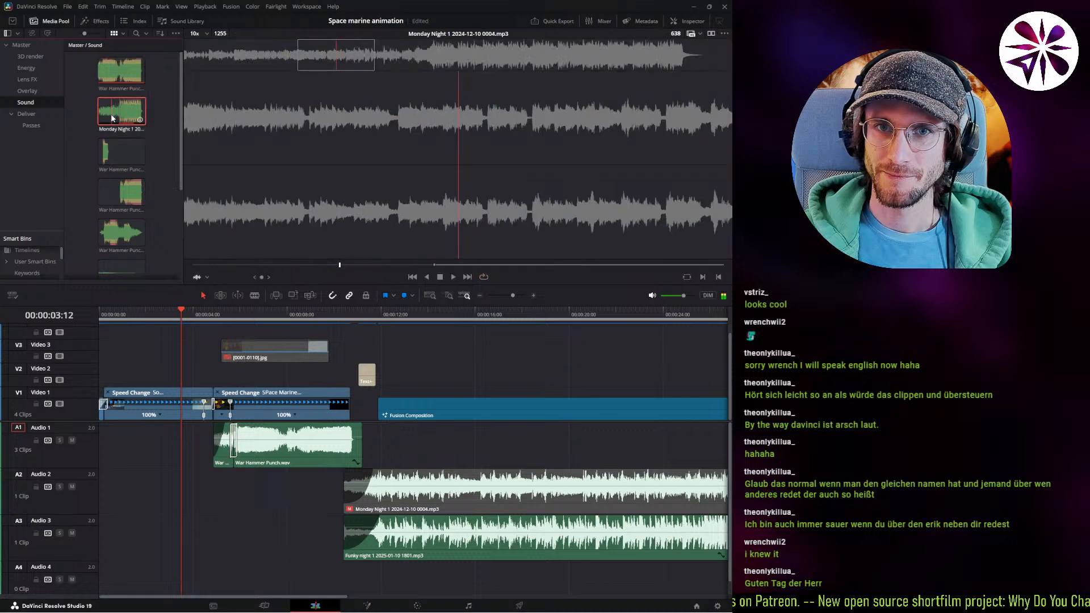
{"action": "key", "text": "space"}
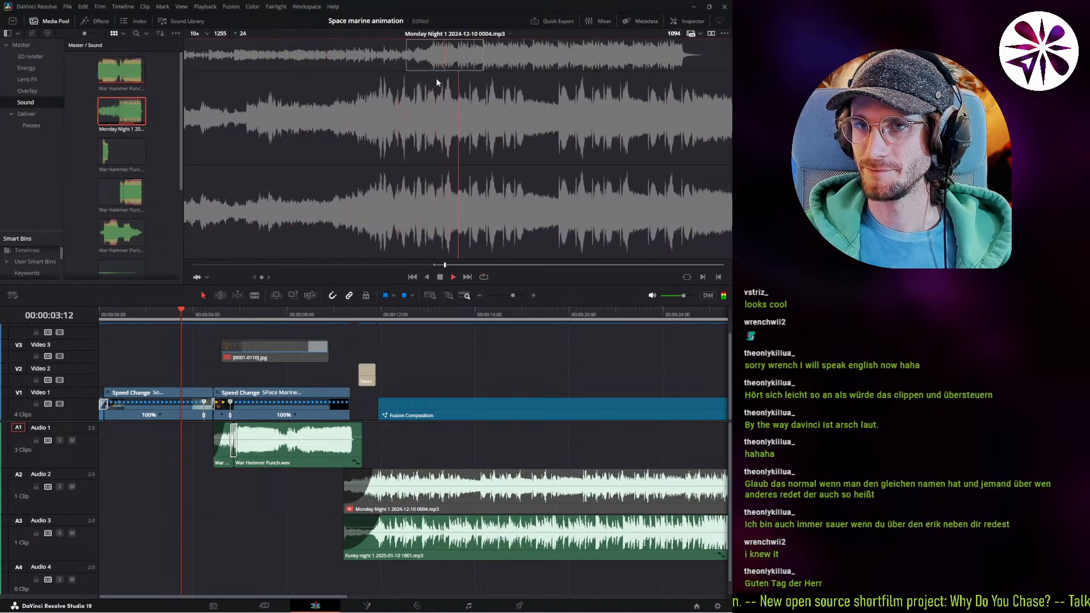
{"action": "left_click", "coordinate": [417, 49]}
{"action": "left_click", "coordinate": [428, 52]}
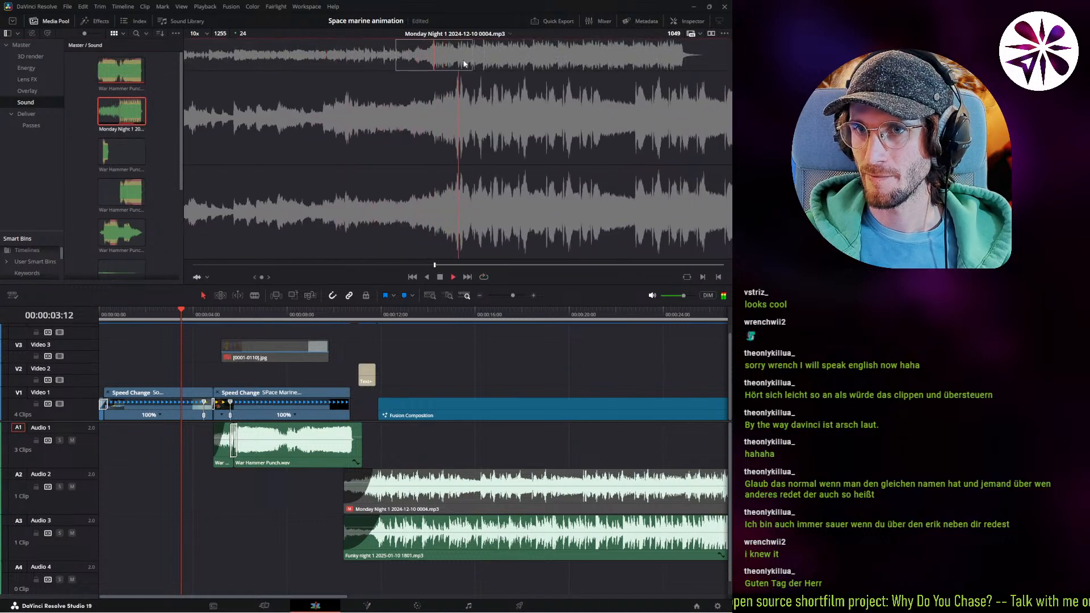
{"action": "left_click", "coordinate": [433, 59]}
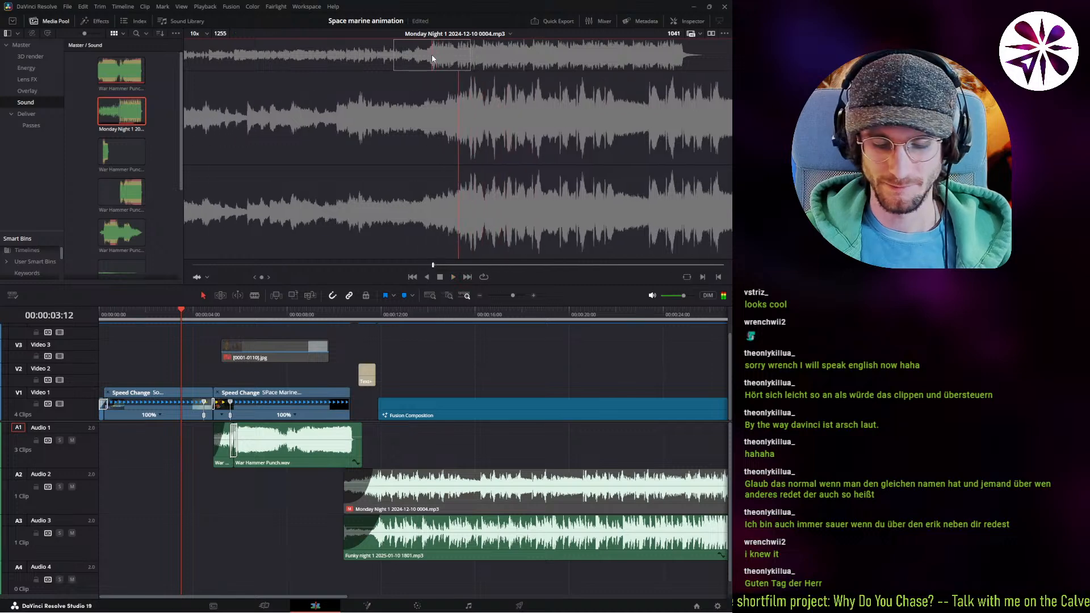
Place the Monday Night 1 section at the timeline start on Audio 2 and return the playhead to the beginning.
{"action": "left_click", "coordinate": [464, 66]}
{"action": "left_click_drag", "start_coordinate": [449, 200], "coordinate": [67, 506]}
{"action": "left_click_drag", "start_coordinate": [127, 318], "coordinate": [99, 318]}
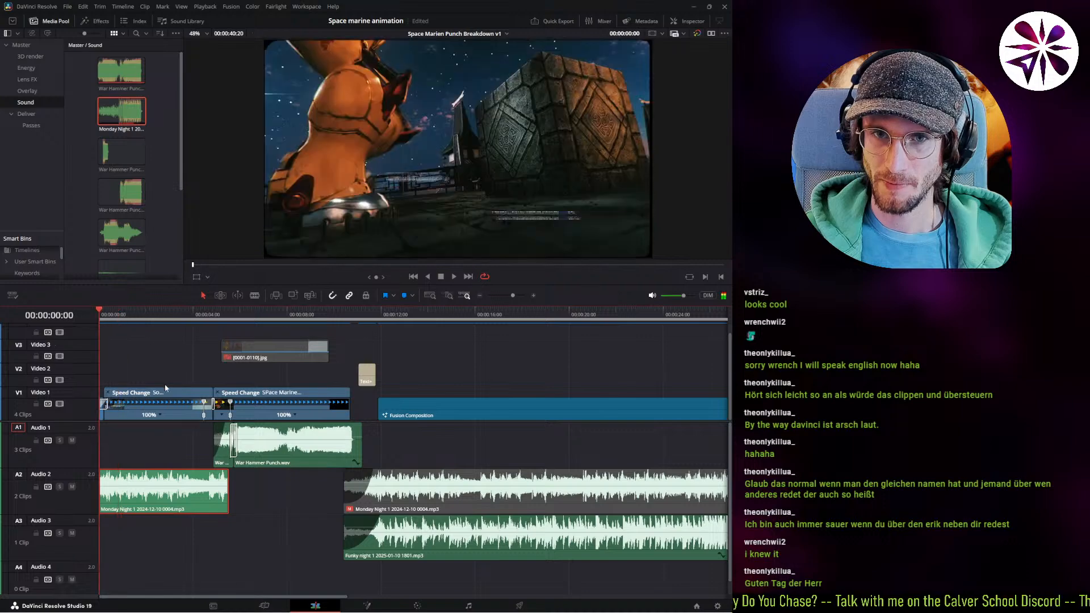
Align a beat of the intro Monday Night 1 clip with 00:00:01:10, extend its start to the timeline beginning and play it.
{"action": "scroll", "coordinate": [113, 499], "scroll_direction": "up", "scroll_amount": 3, "text": "alt"}
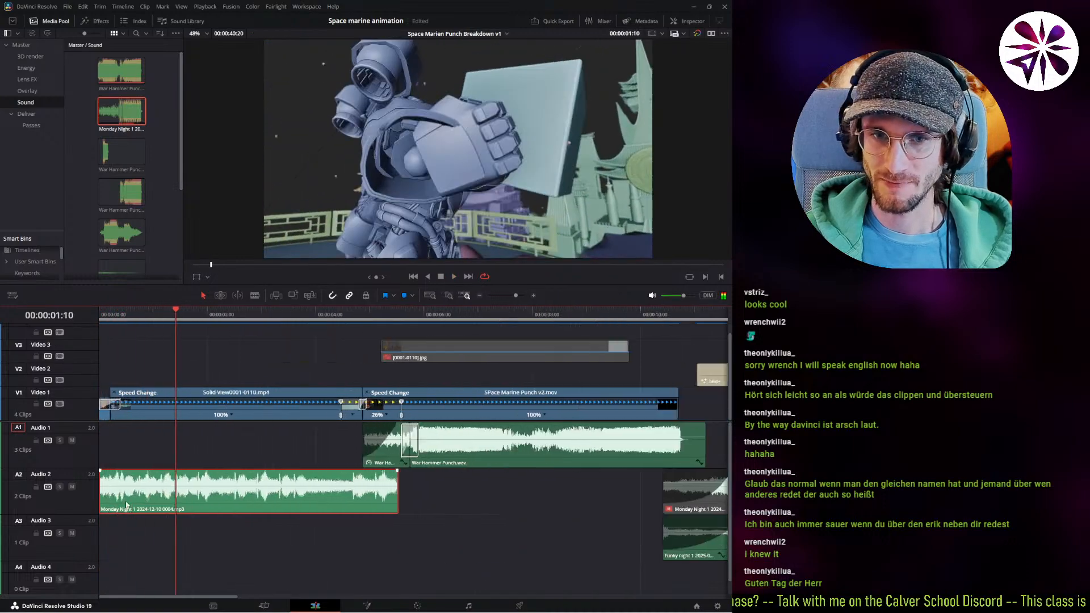
{"action": "left_click_drag", "start_coordinate": [129, 502], "coordinate": [99, 499]}
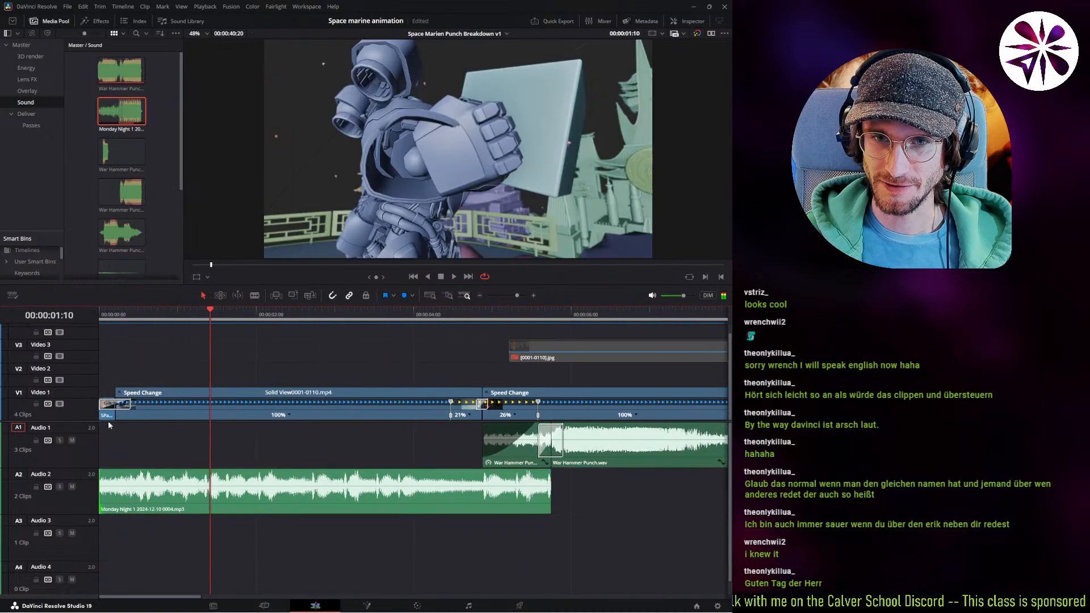
{"action": "key", "text": "Home"}
{"action": "key", "text": "space"}
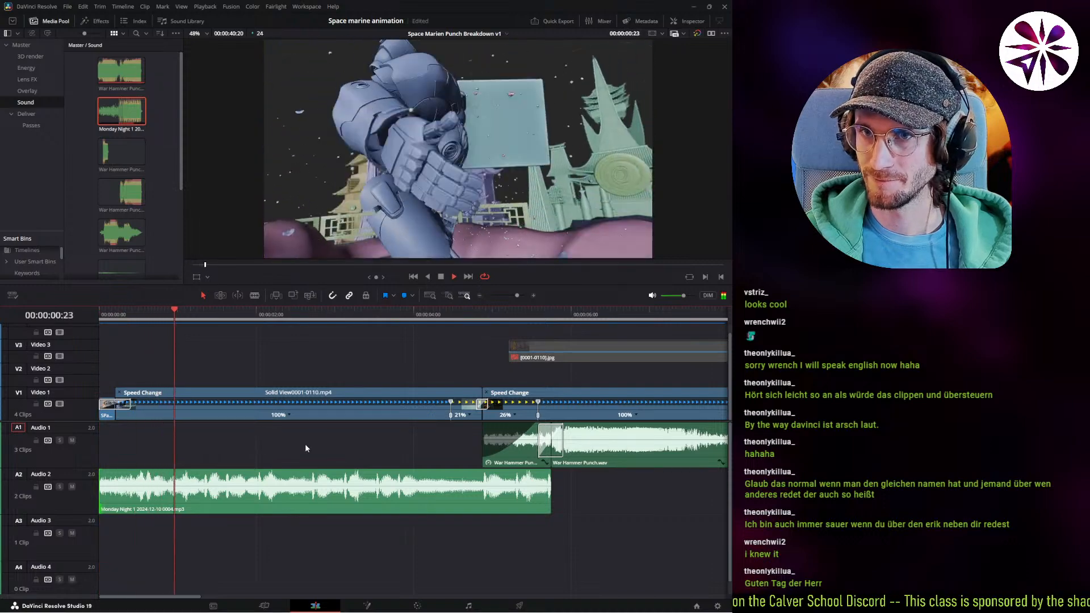
Shift the intro Monday Night 1 clip slightly later, extend its start back to the timeline beginning and replay the intro.
{"action": "left_click_drag", "start_coordinate": [198, 497], "coordinate": [206, 497]}
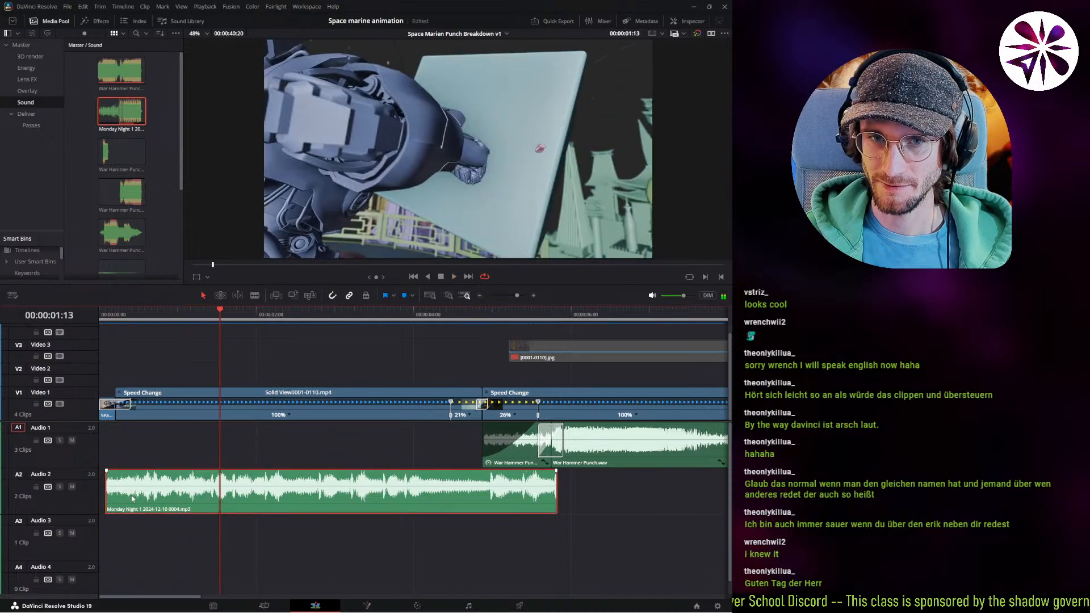
{"action": "left_click_drag", "start_coordinate": [133, 499], "coordinate": [140, 498]}
{"action": "key", "text": "Home"}
{"action": "key", "text": "space"}
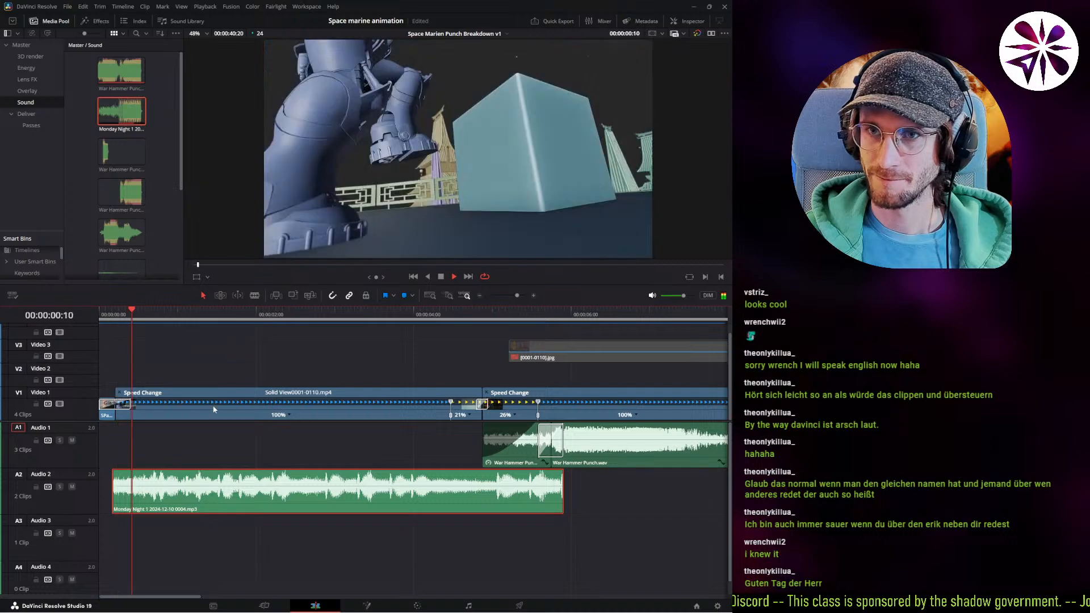
{"action": "left_click_drag", "start_coordinate": [116, 497], "coordinate": [100, 497]}
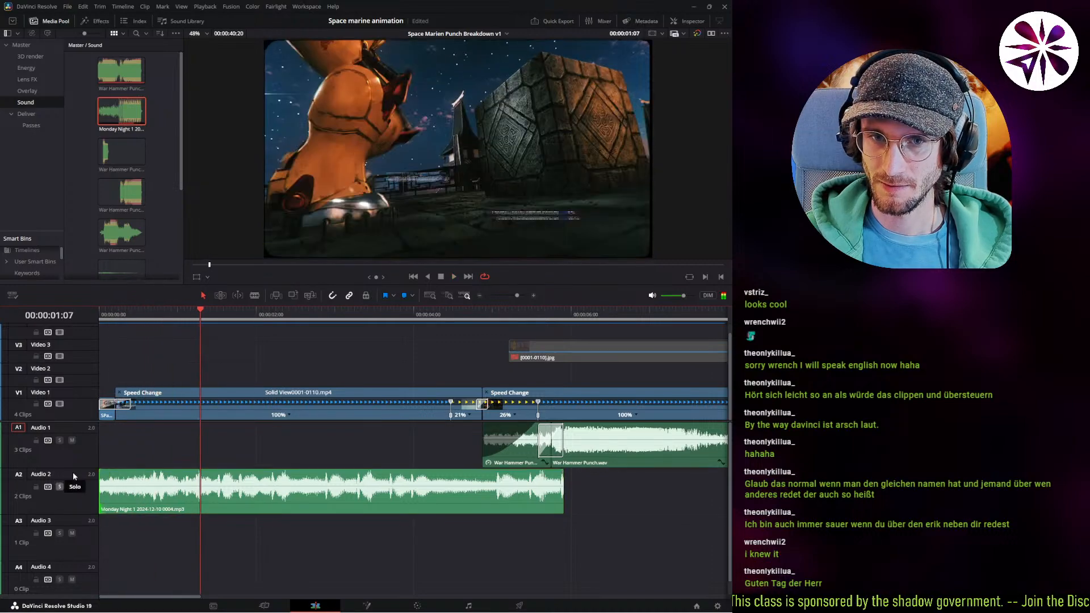
{"action": "key", "text": "Home"}
{"action": "key", "text": "space"}
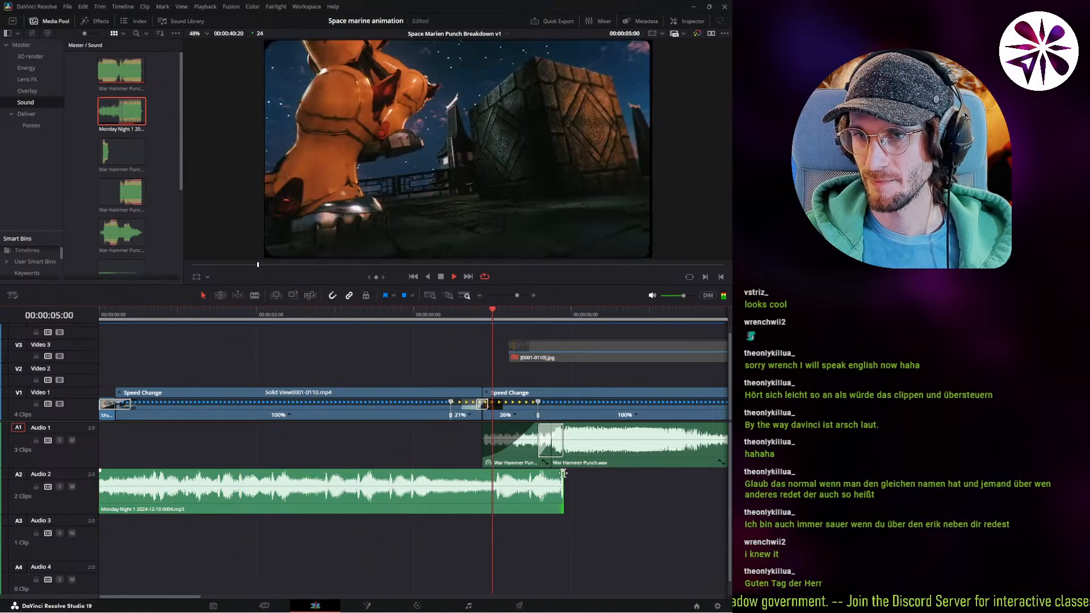
Fade out the end of the intro Monday Night 1 clip, trim it to a 05:12 duration and replay the transition.
{"action": "left_click_drag", "start_coordinate": [564, 472], "coordinate": [532, 483]}
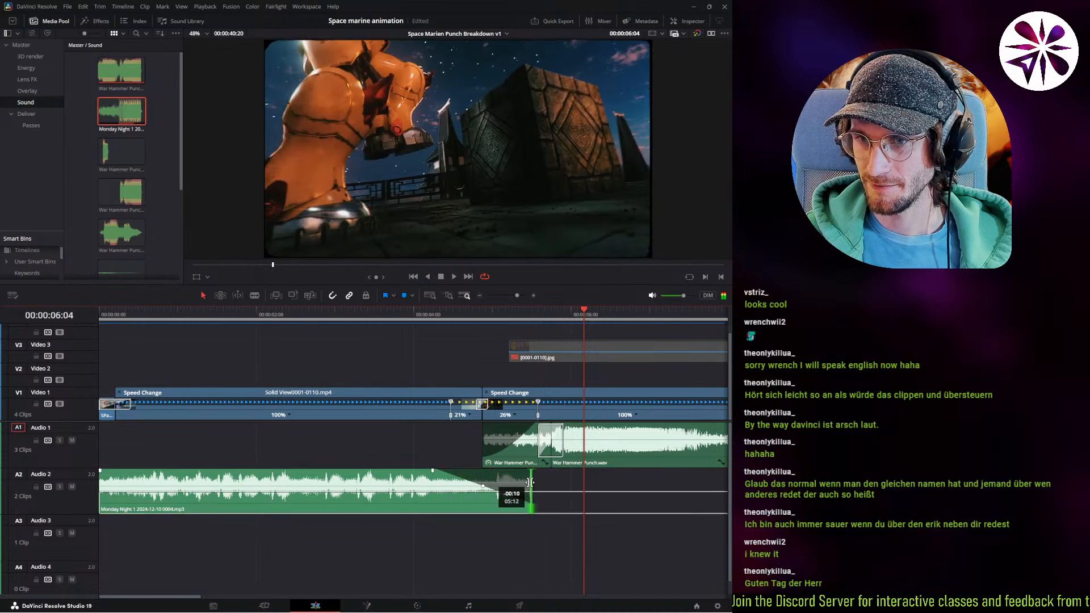
{"action": "left_click", "coordinate": [412, 328]}
{"action": "key", "text": "space"}
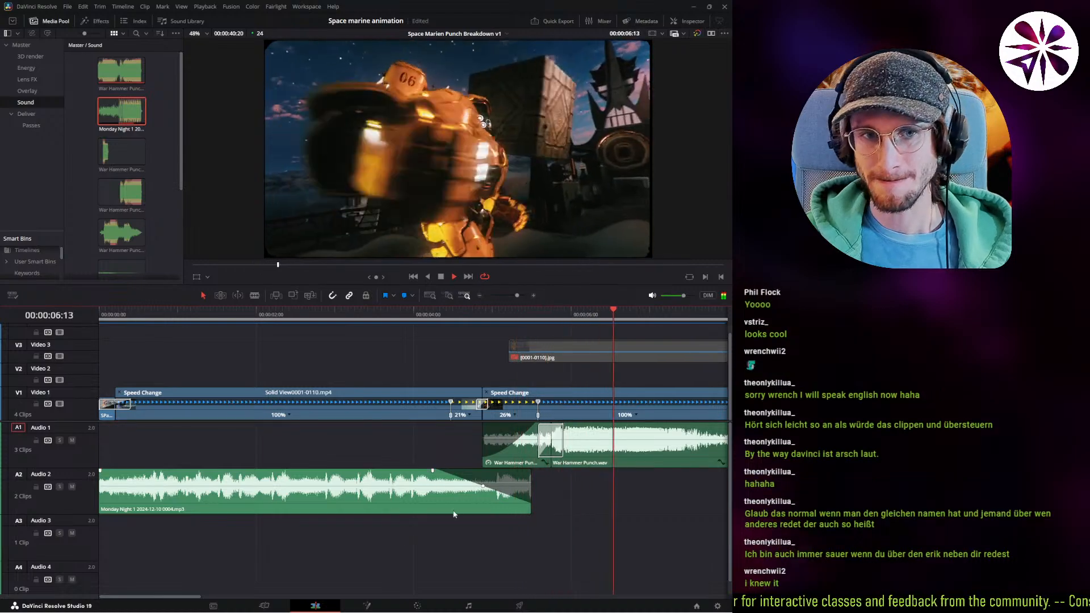
Play the breakdown through to its end with the whole timeline in view, stop playback and save the project.
{"action": "scroll", "coordinate": [436, 512], "scroll_direction": "down", "scroll_amount": 3, "text": "alt"}
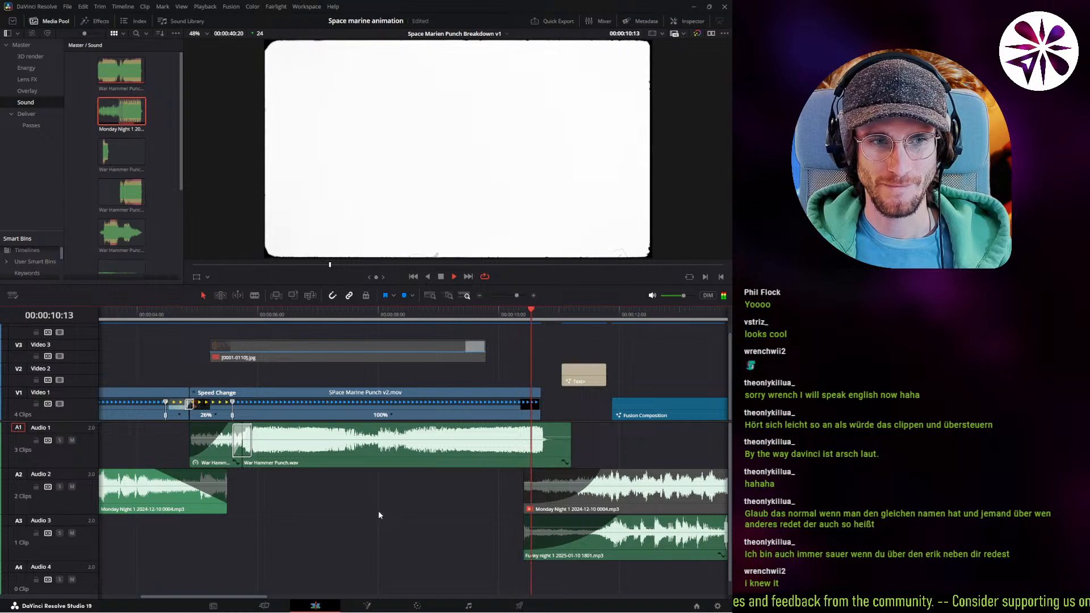
{"action": "scroll", "coordinate": [371, 492], "scroll_direction": "down", "scroll_amount": 2, "text": "alt"}
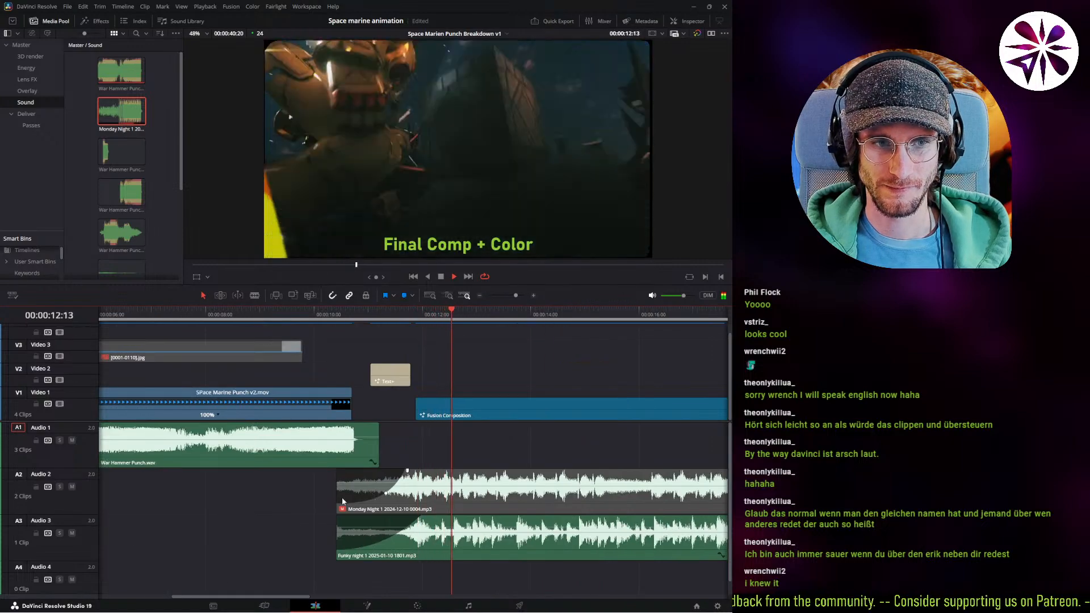
{"action": "scroll", "coordinate": [332, 490], "scroll_direction": "down", "scroll_amount": 3, "text": "alt"}
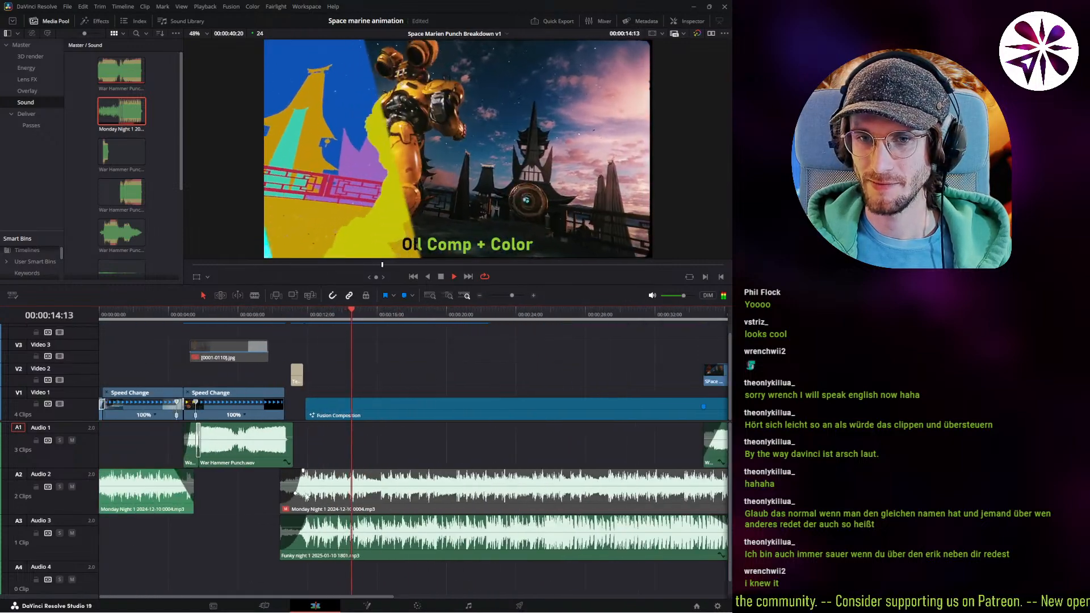
{"action": "left_click", "coordinate": [431, 295]}
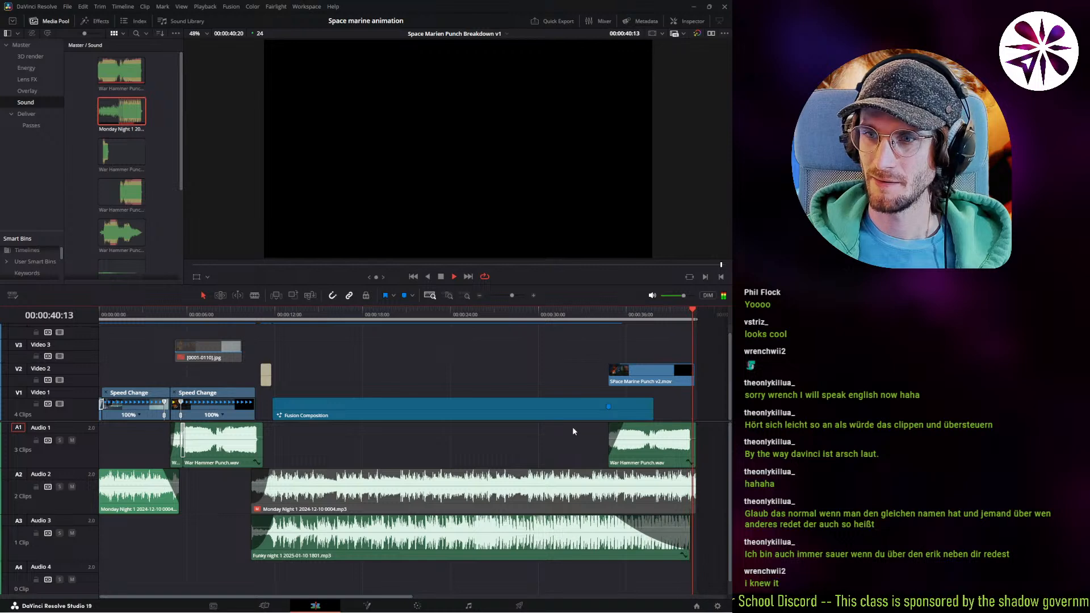
{"action": "key", "text": "space"}
{"action": "key", "text": "ctrl+s"}
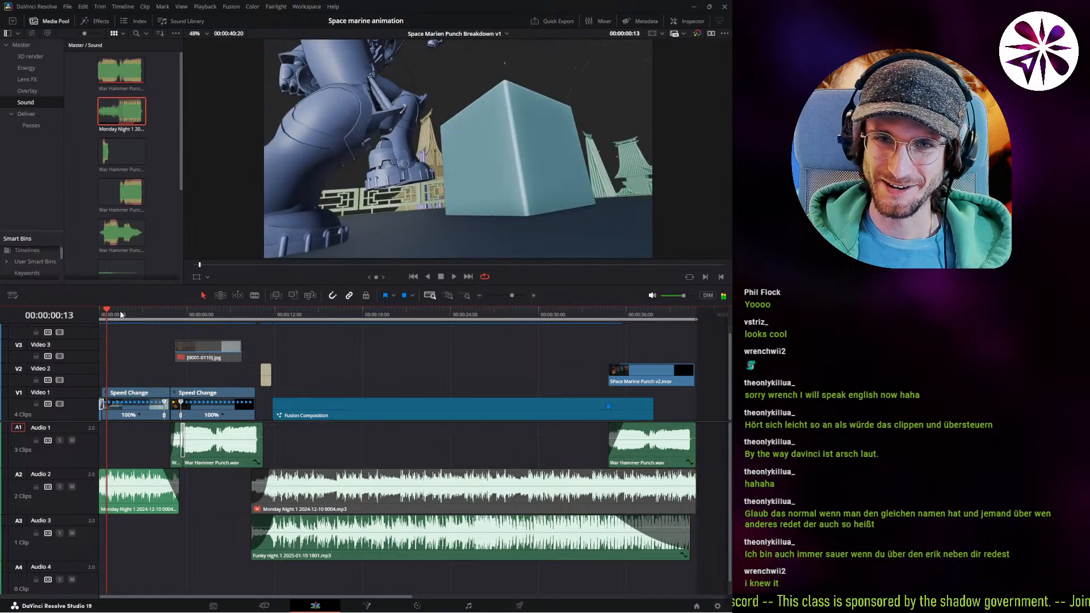
Return the playhead to the timeline start and save the project again.
{"action": "key", "text": "Home"}
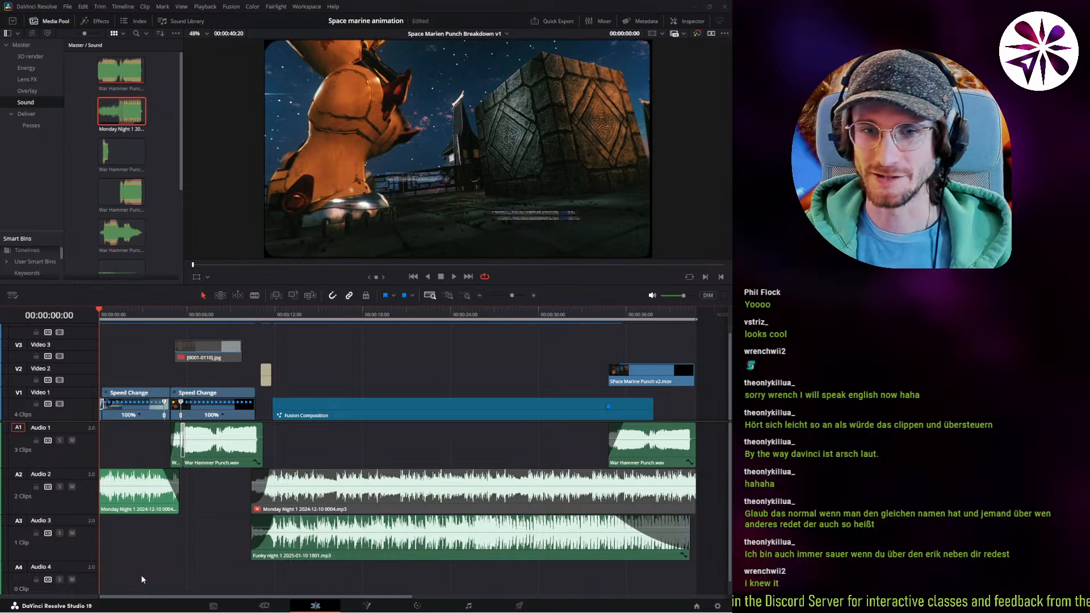
{"action": "left_click", "coordinate": [132, 439]}
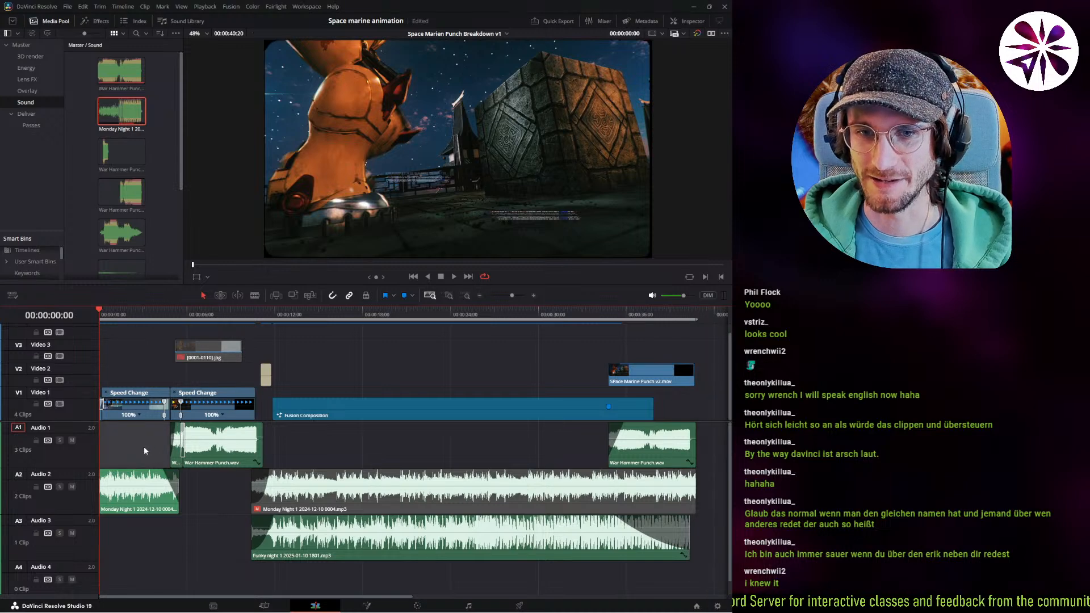
{"action": "left_click", "coordinate": [209, 502]}
{"action": "key", "text": "ctrl+s"}
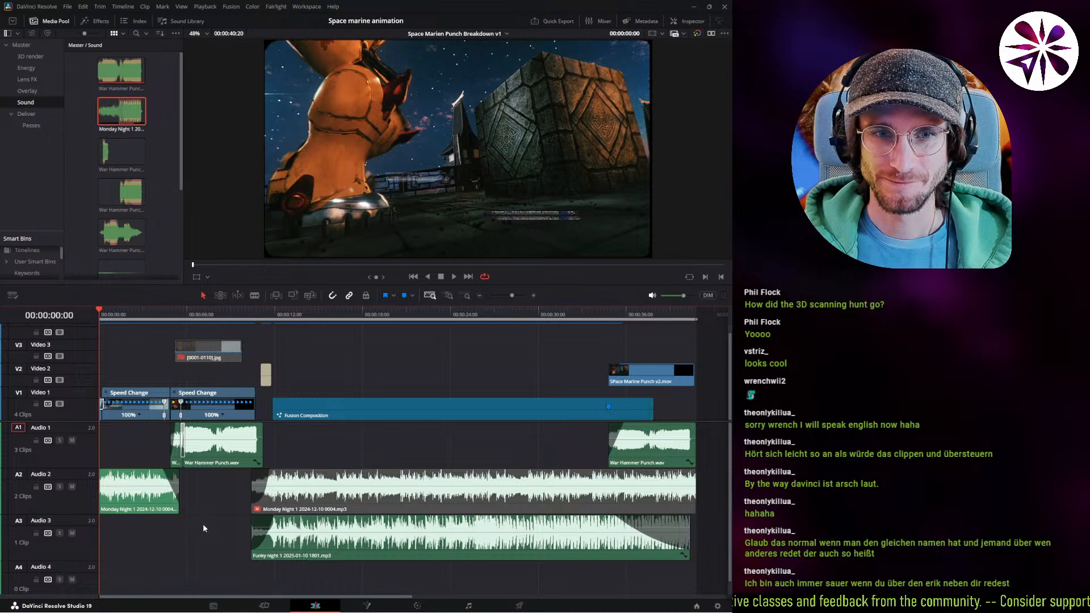
{"action": "left_click", "coordinate": [226, 497]}
{"action": "key", "text": "Delete"}
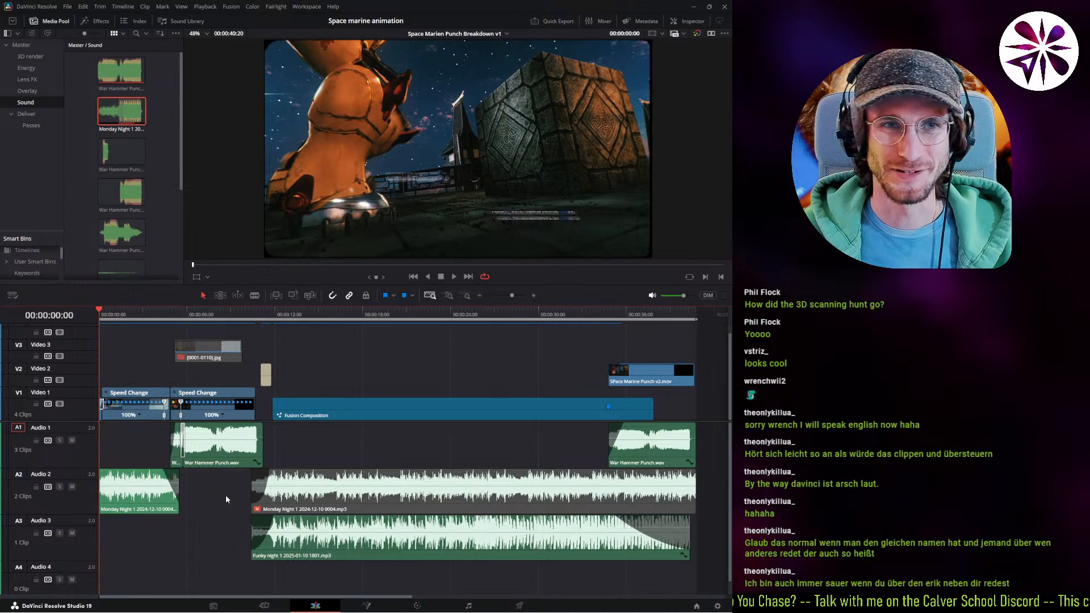